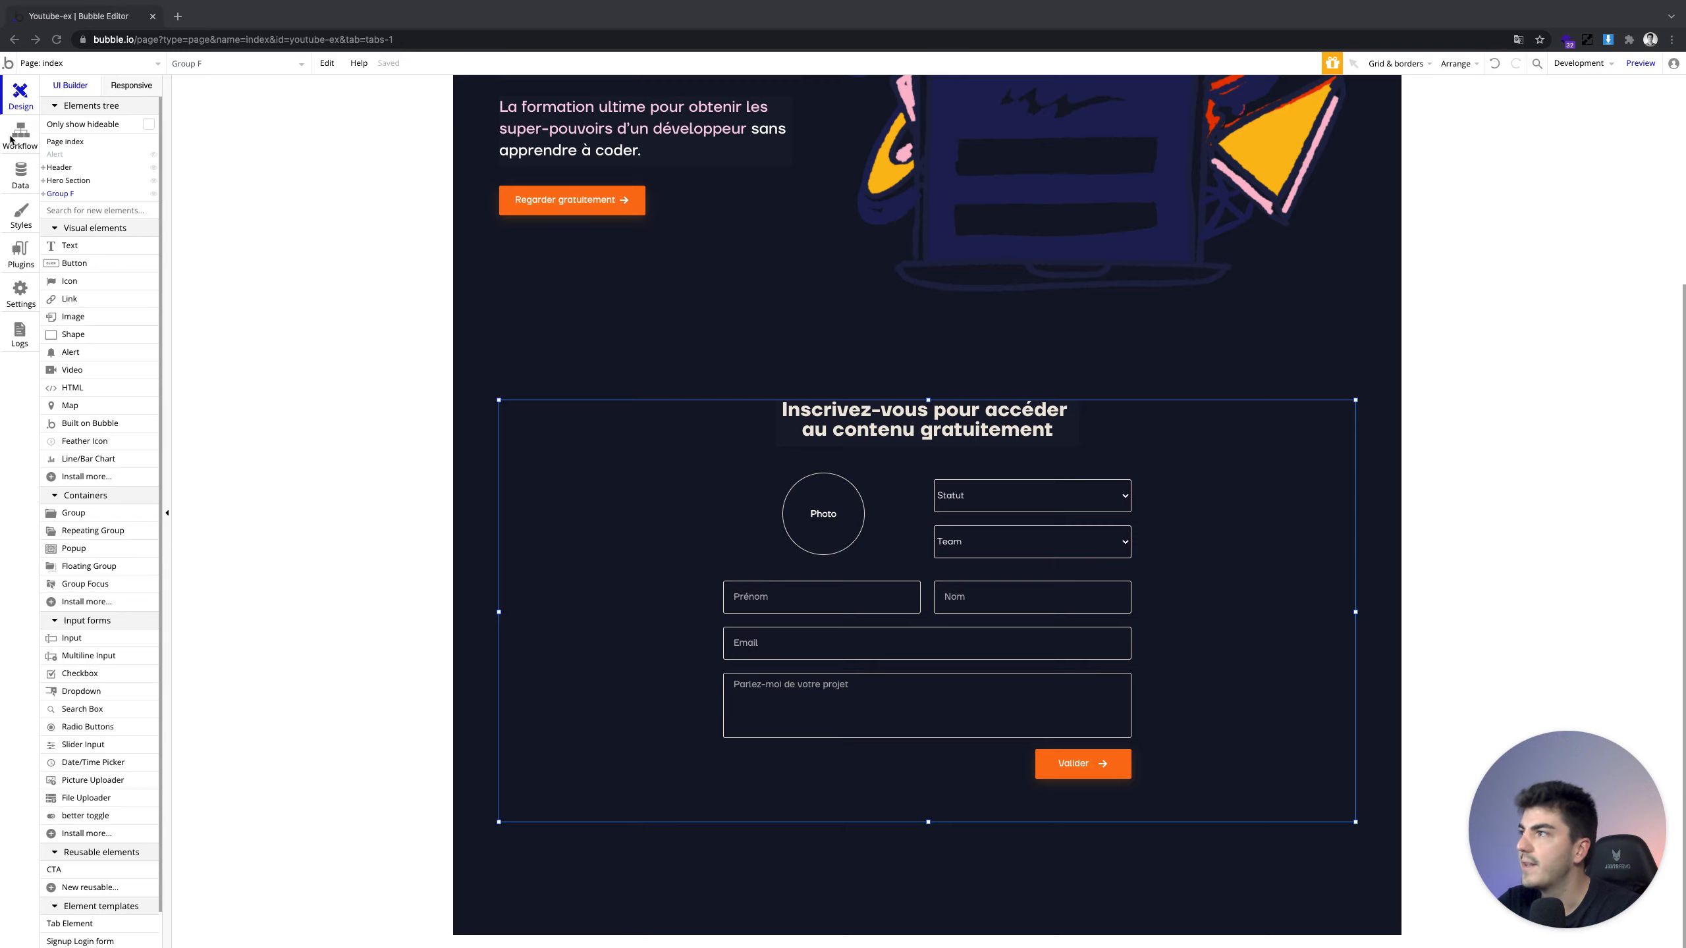
Look over the Valider-click workflow and its action list, then return to the page design
left_click(15, 133)
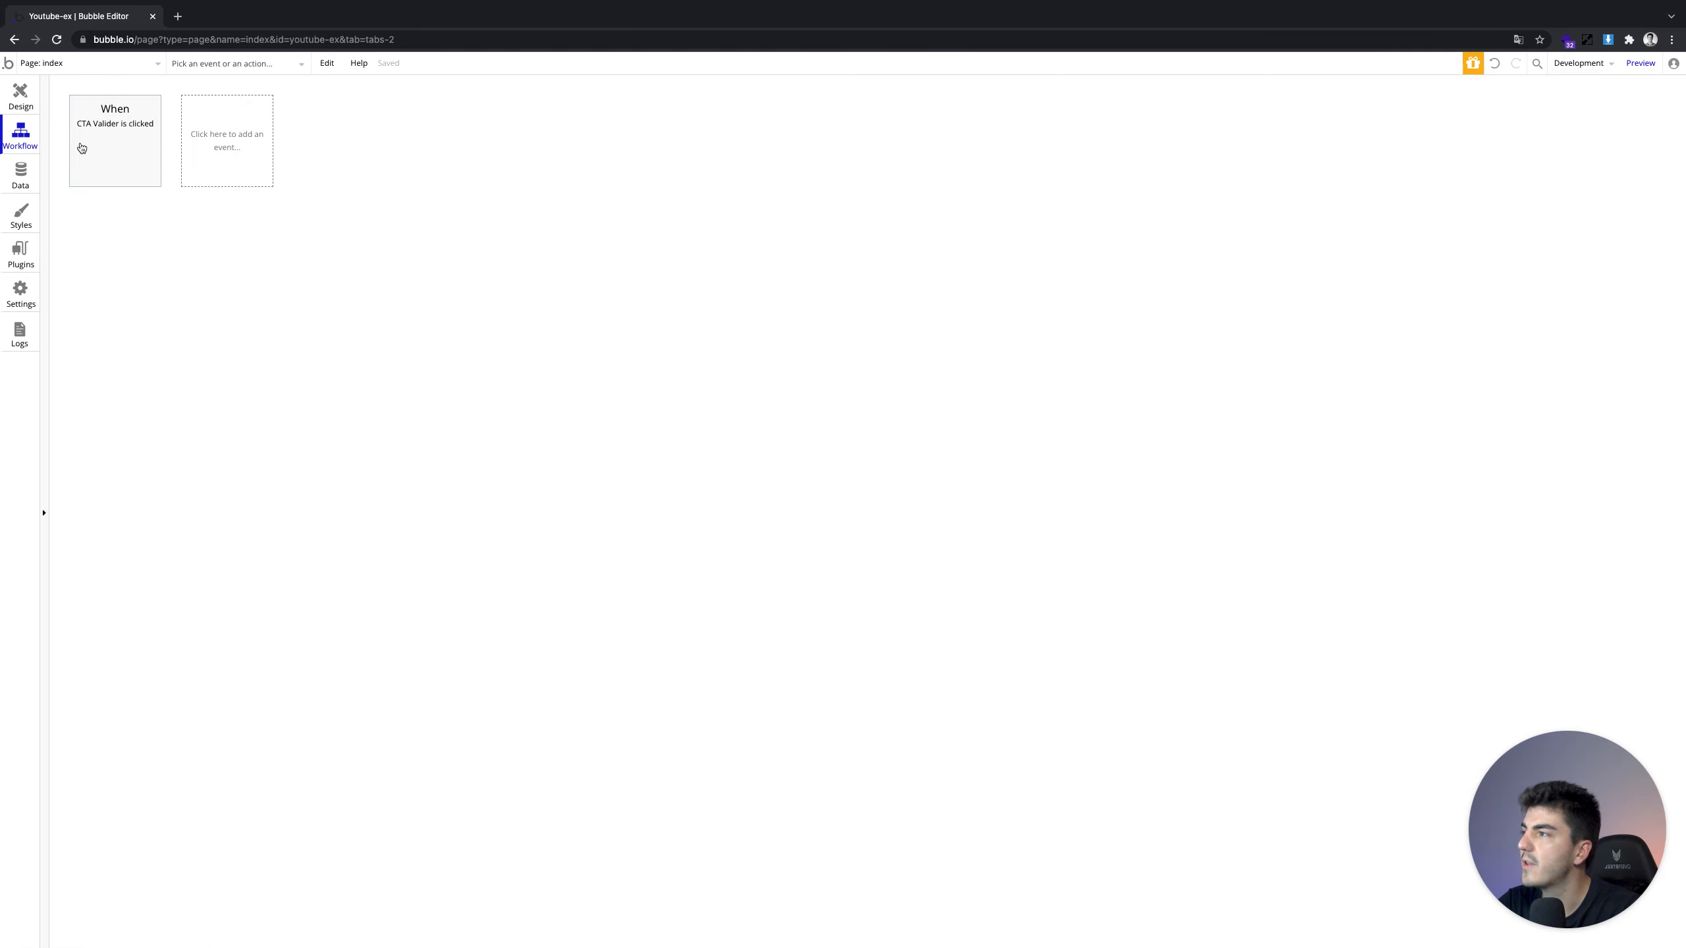
left_click(103, 152)
left_click(495, 233)
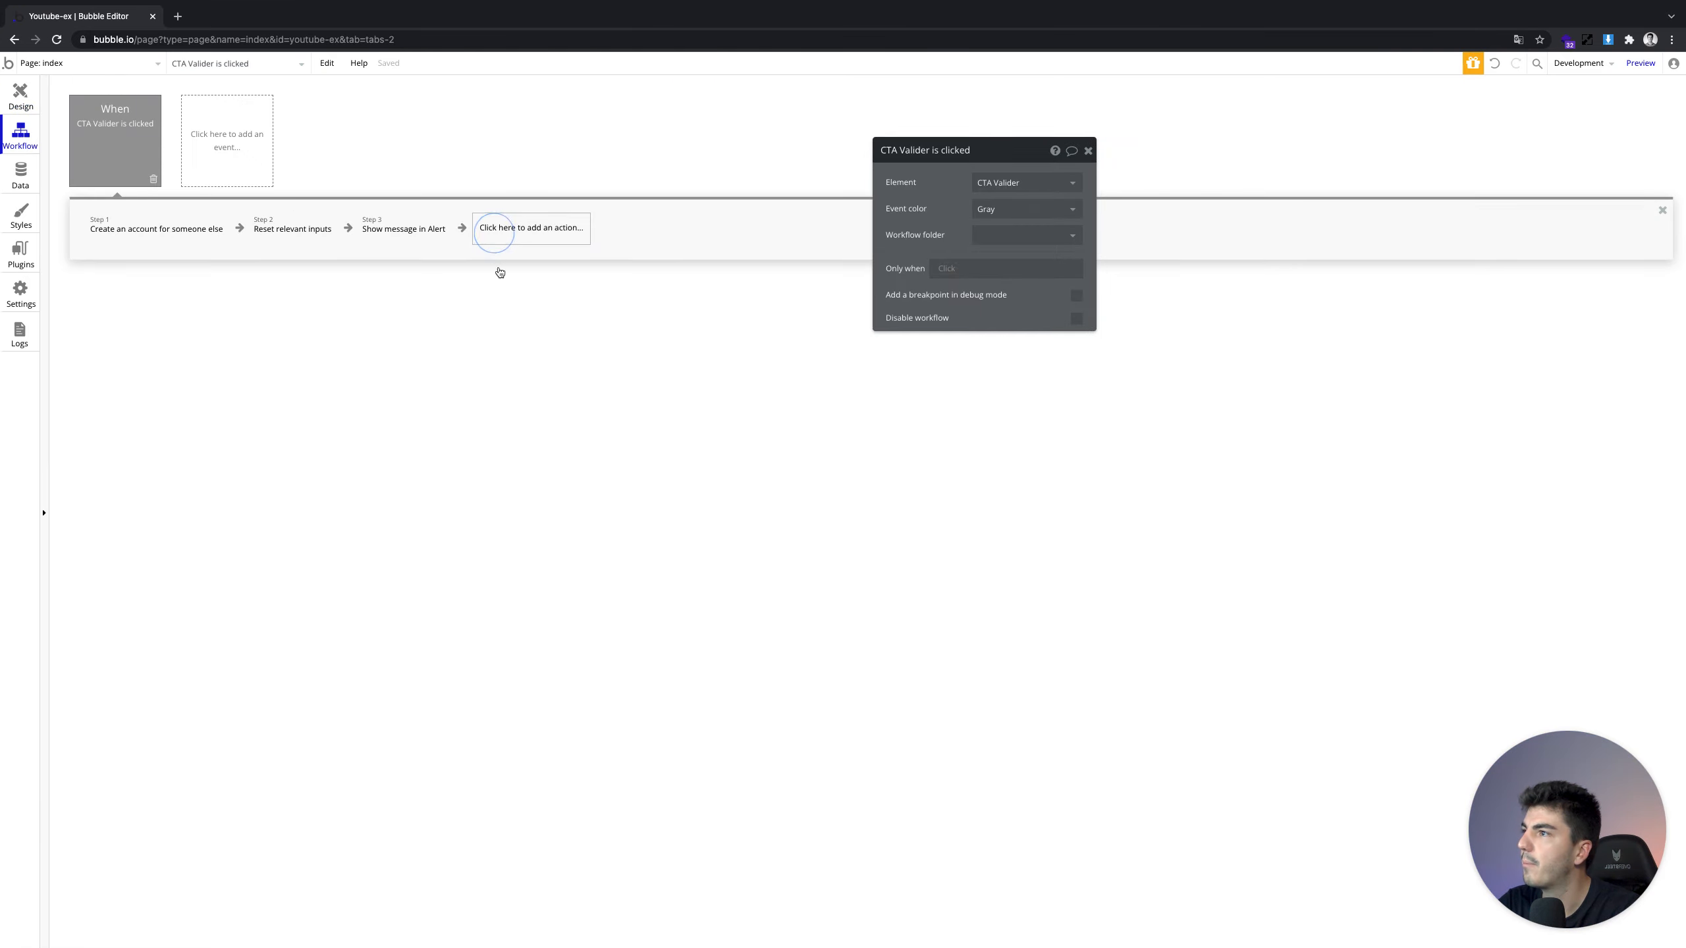
mouse_move(493, 287)
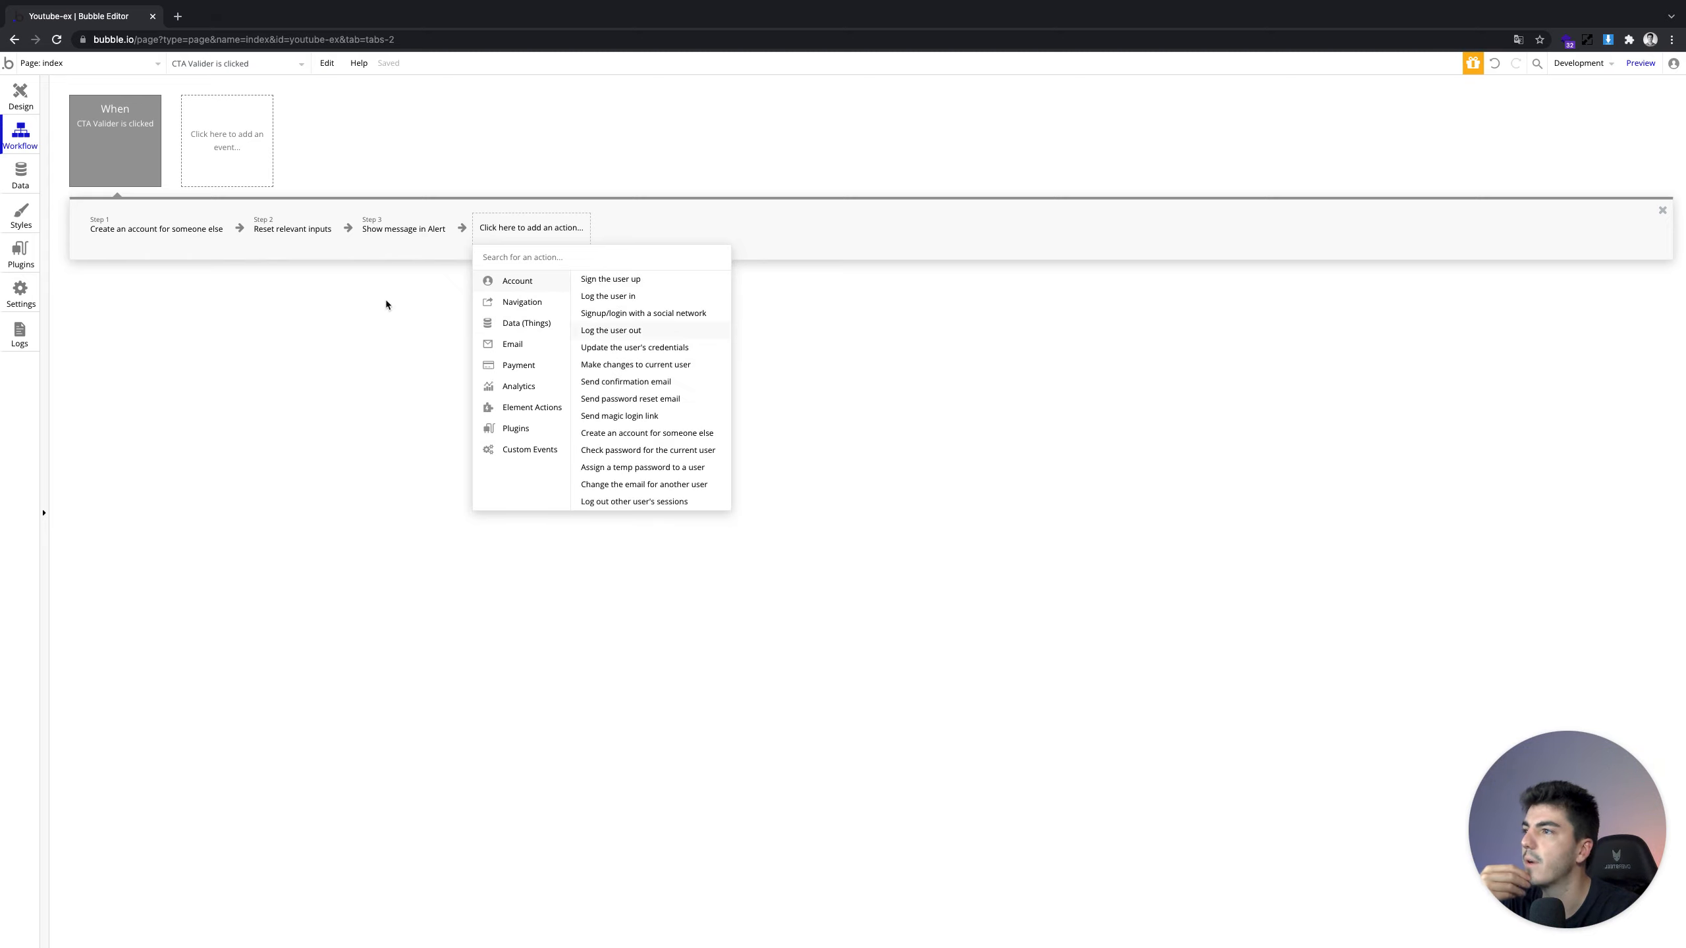
left_click(13, 104)
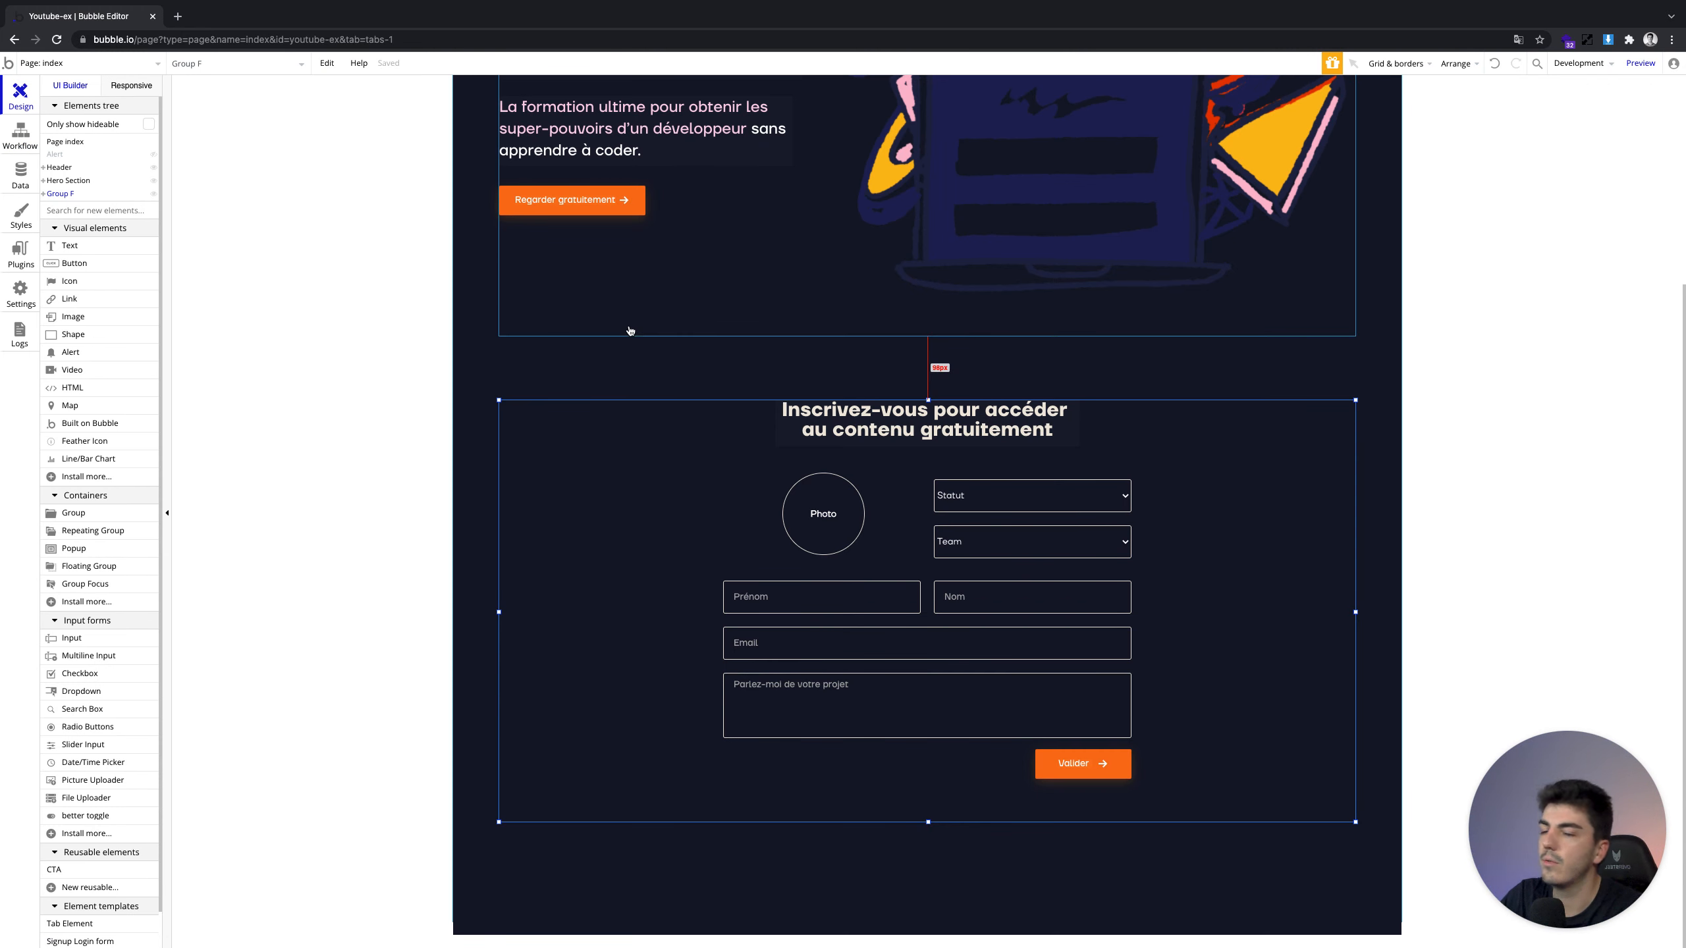
left_click(19, 133)
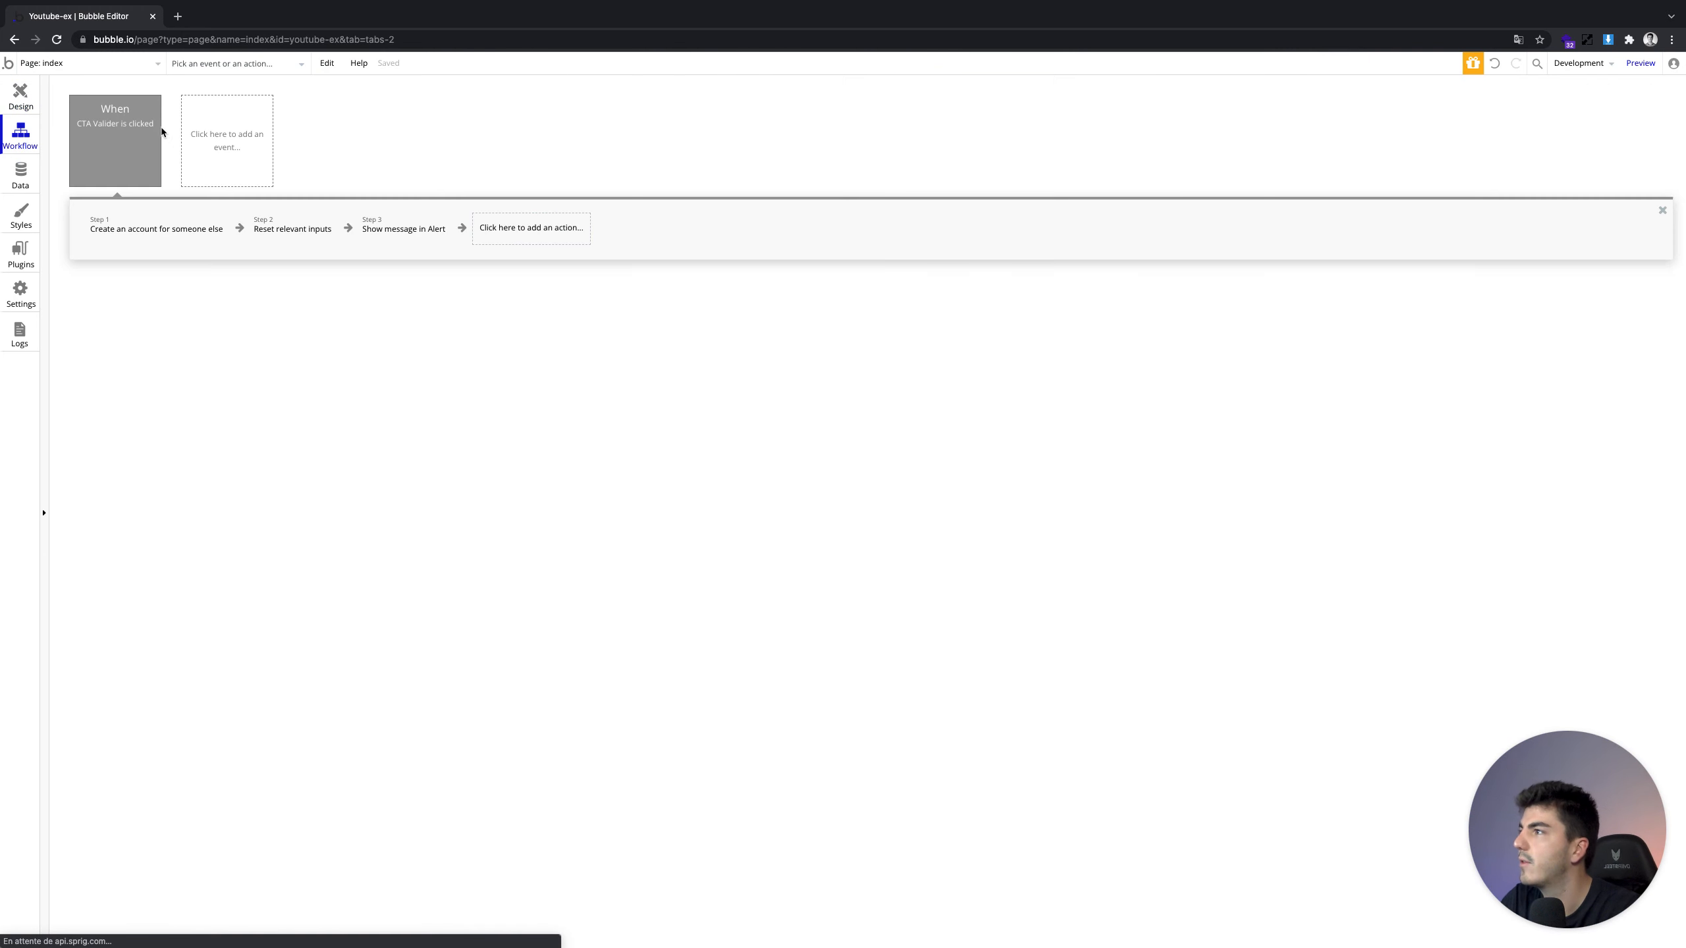
left_click(13, 96)
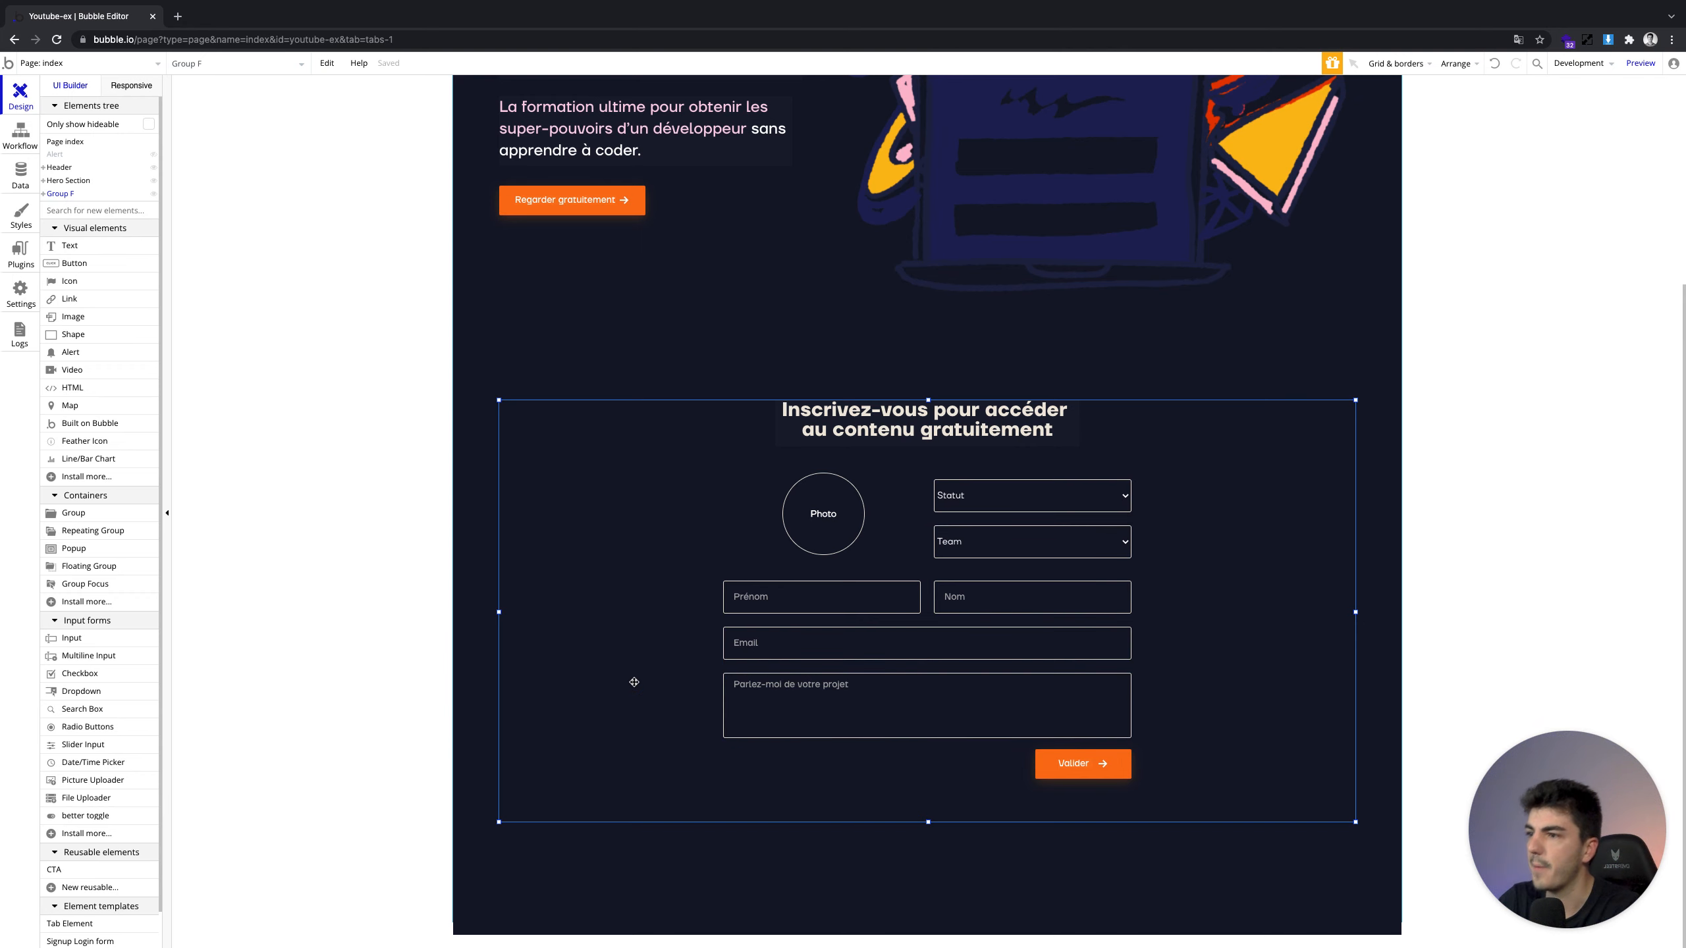
Delete the 'Create an account for someone else' step from the Valider button's workflow
double_click(1100, 758)
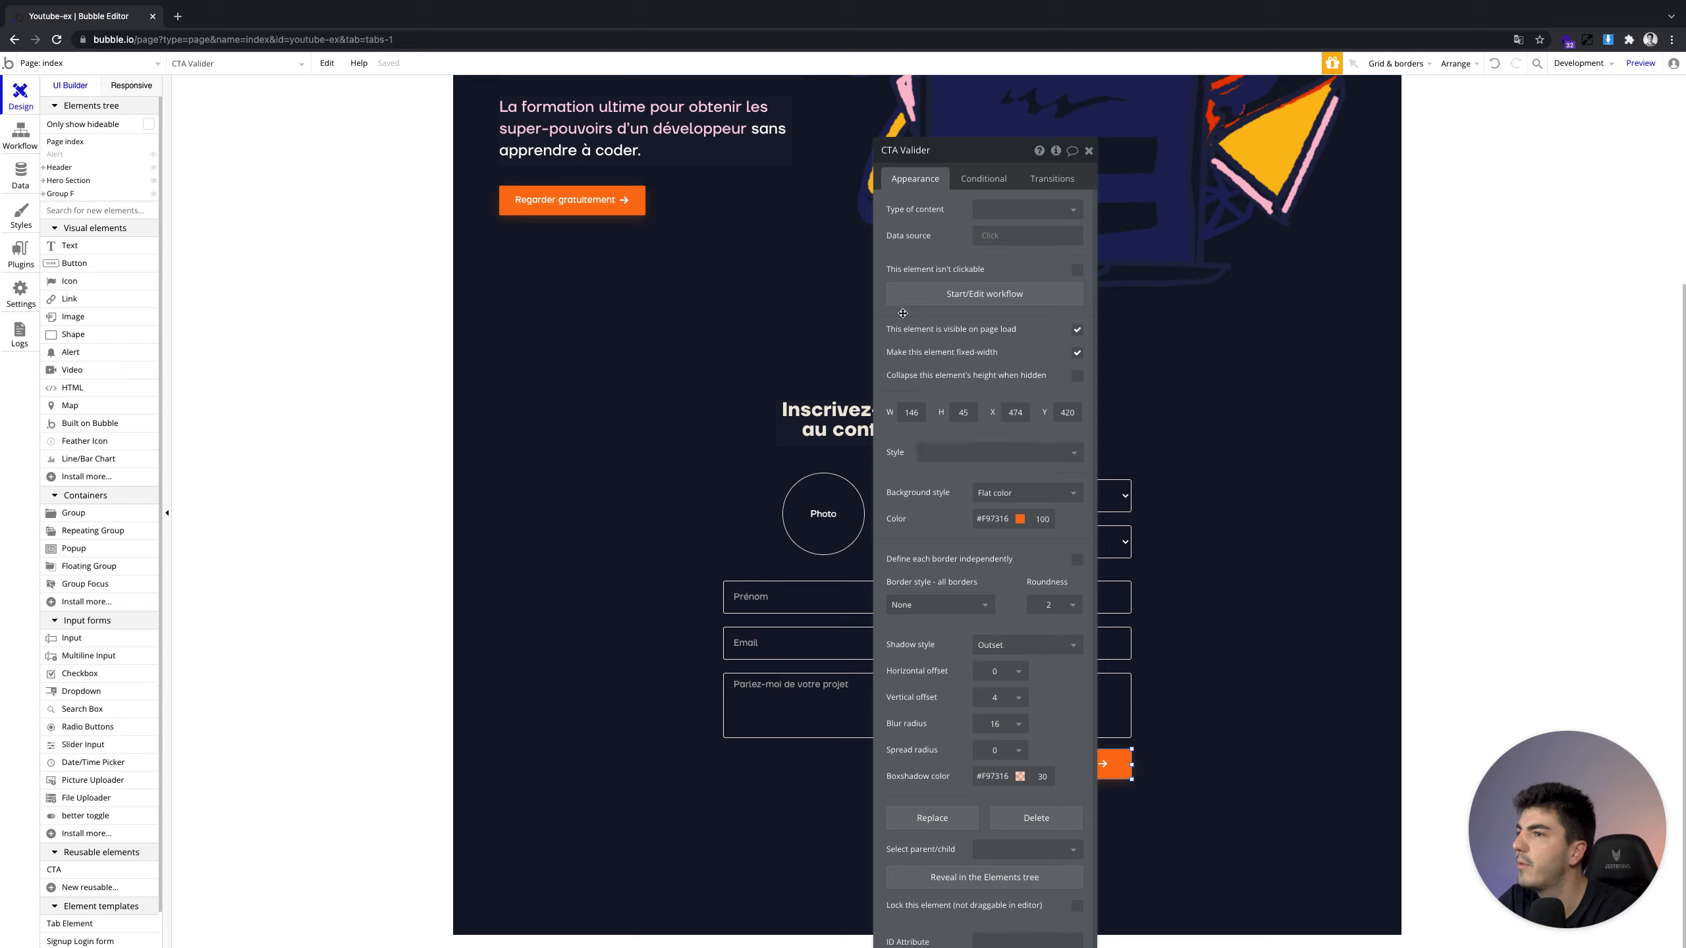
left_click(908, 301)
left_click(198, 234)
left_click(203, 243)
left_click(210, 240)
Add an Account > Sign the user up action and drag it to Step 1
left_click(328, 237)
left_click(334, 242)
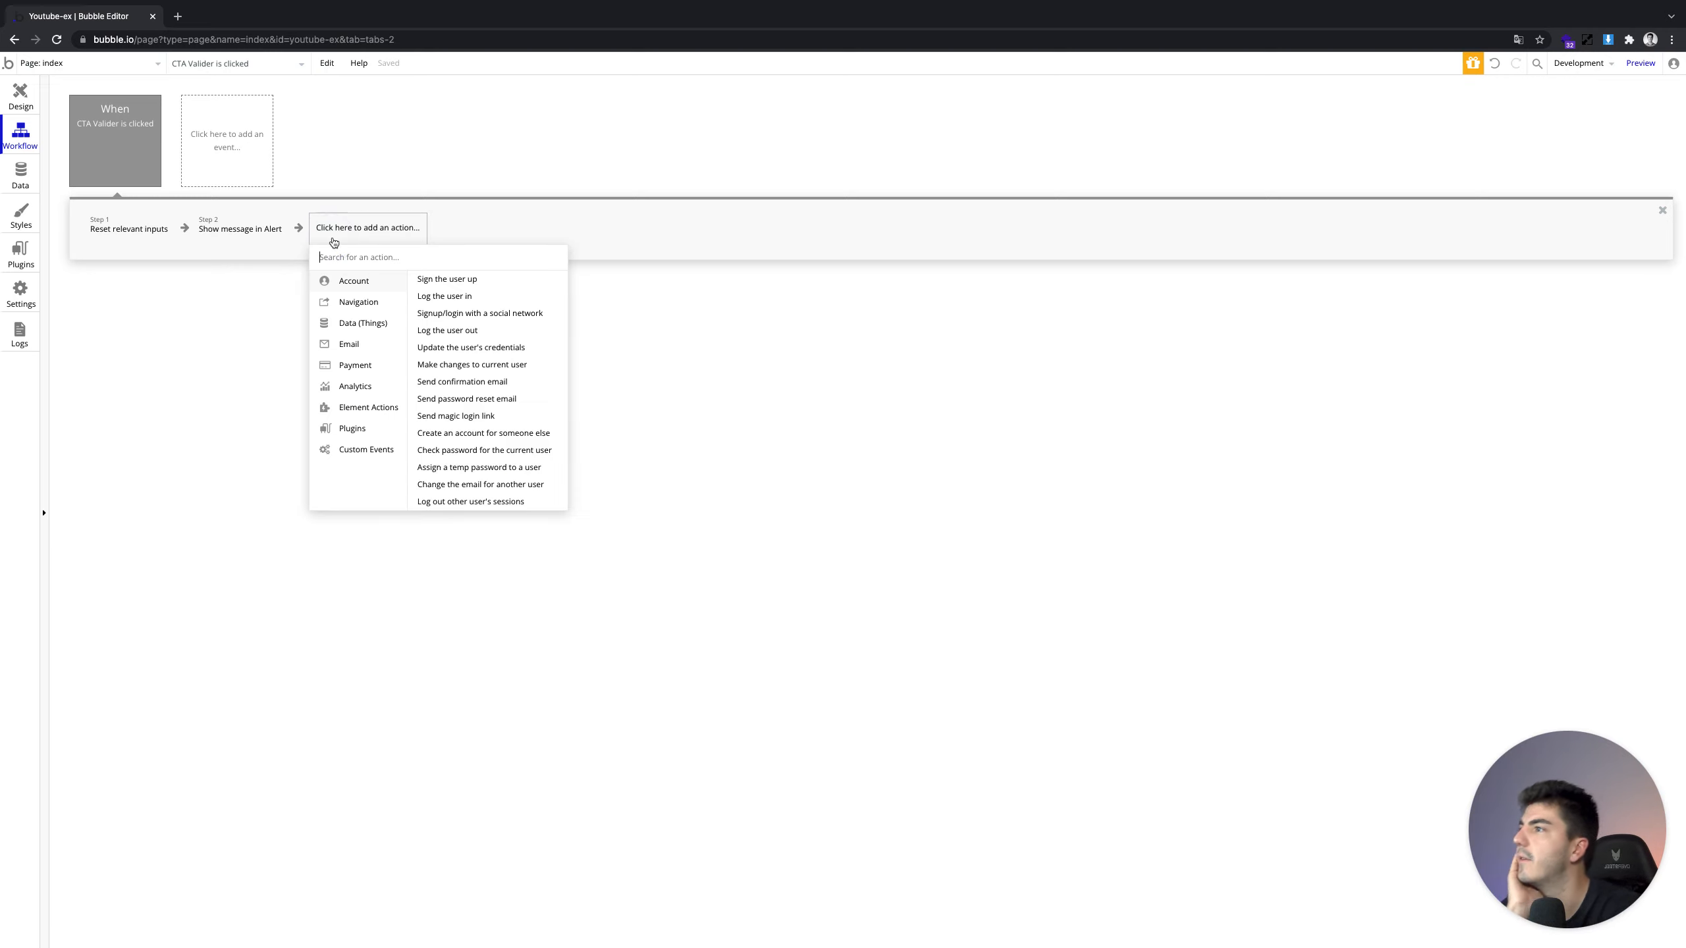
left_click(424, 286)
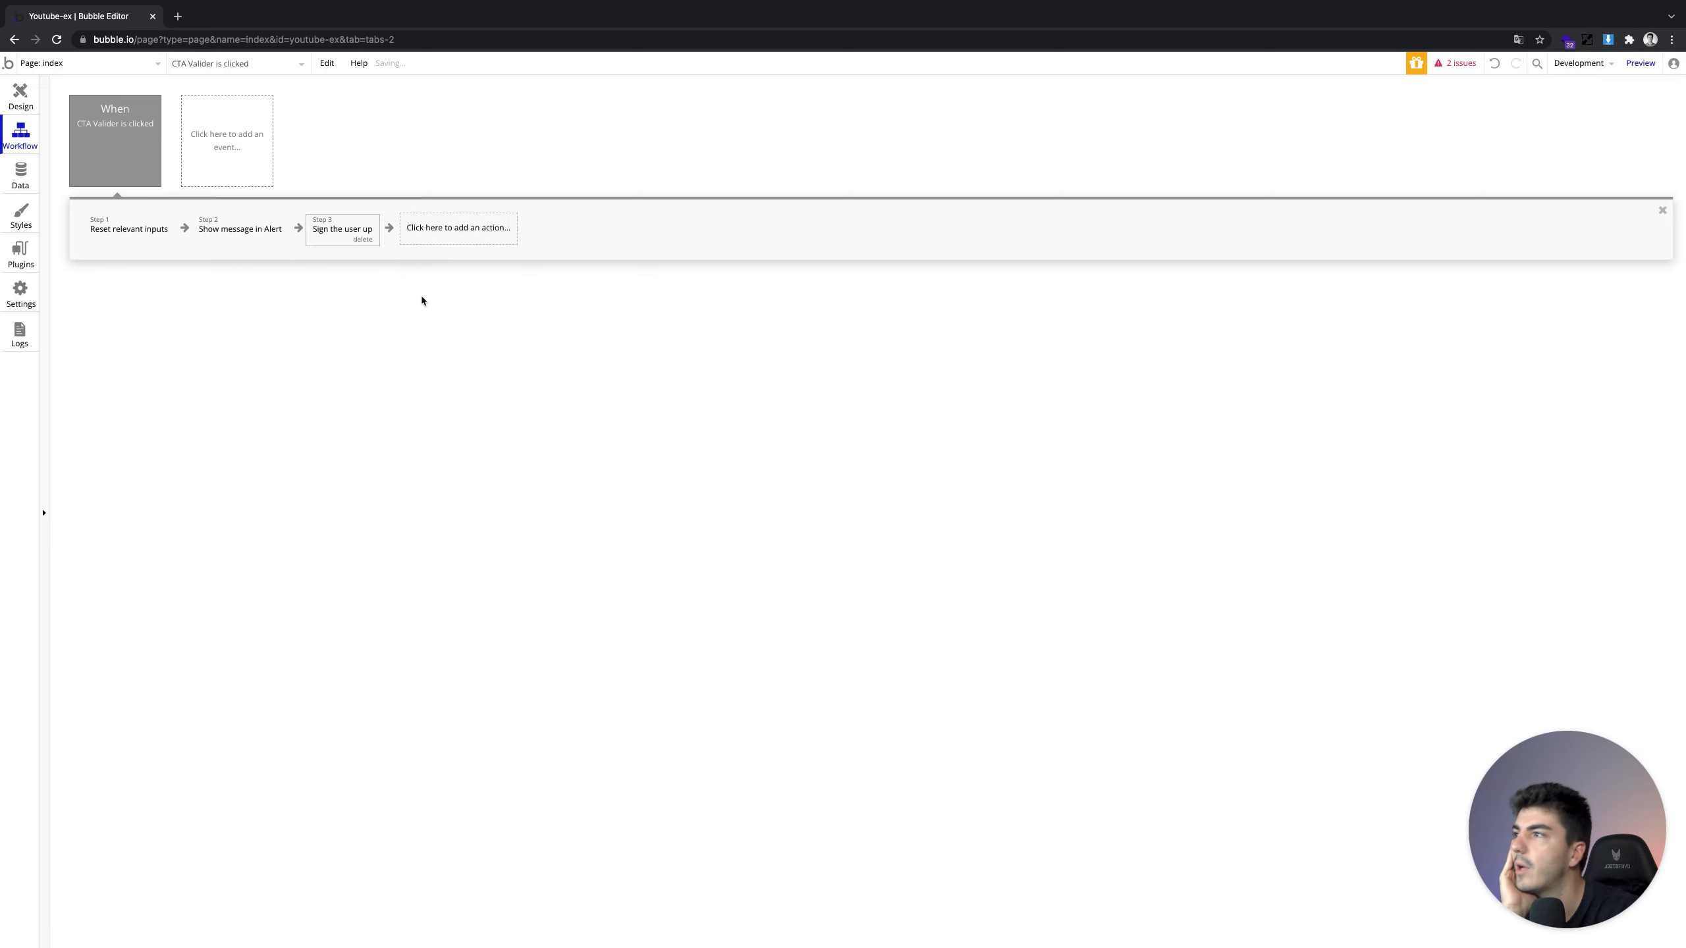
left_click(340, 229)
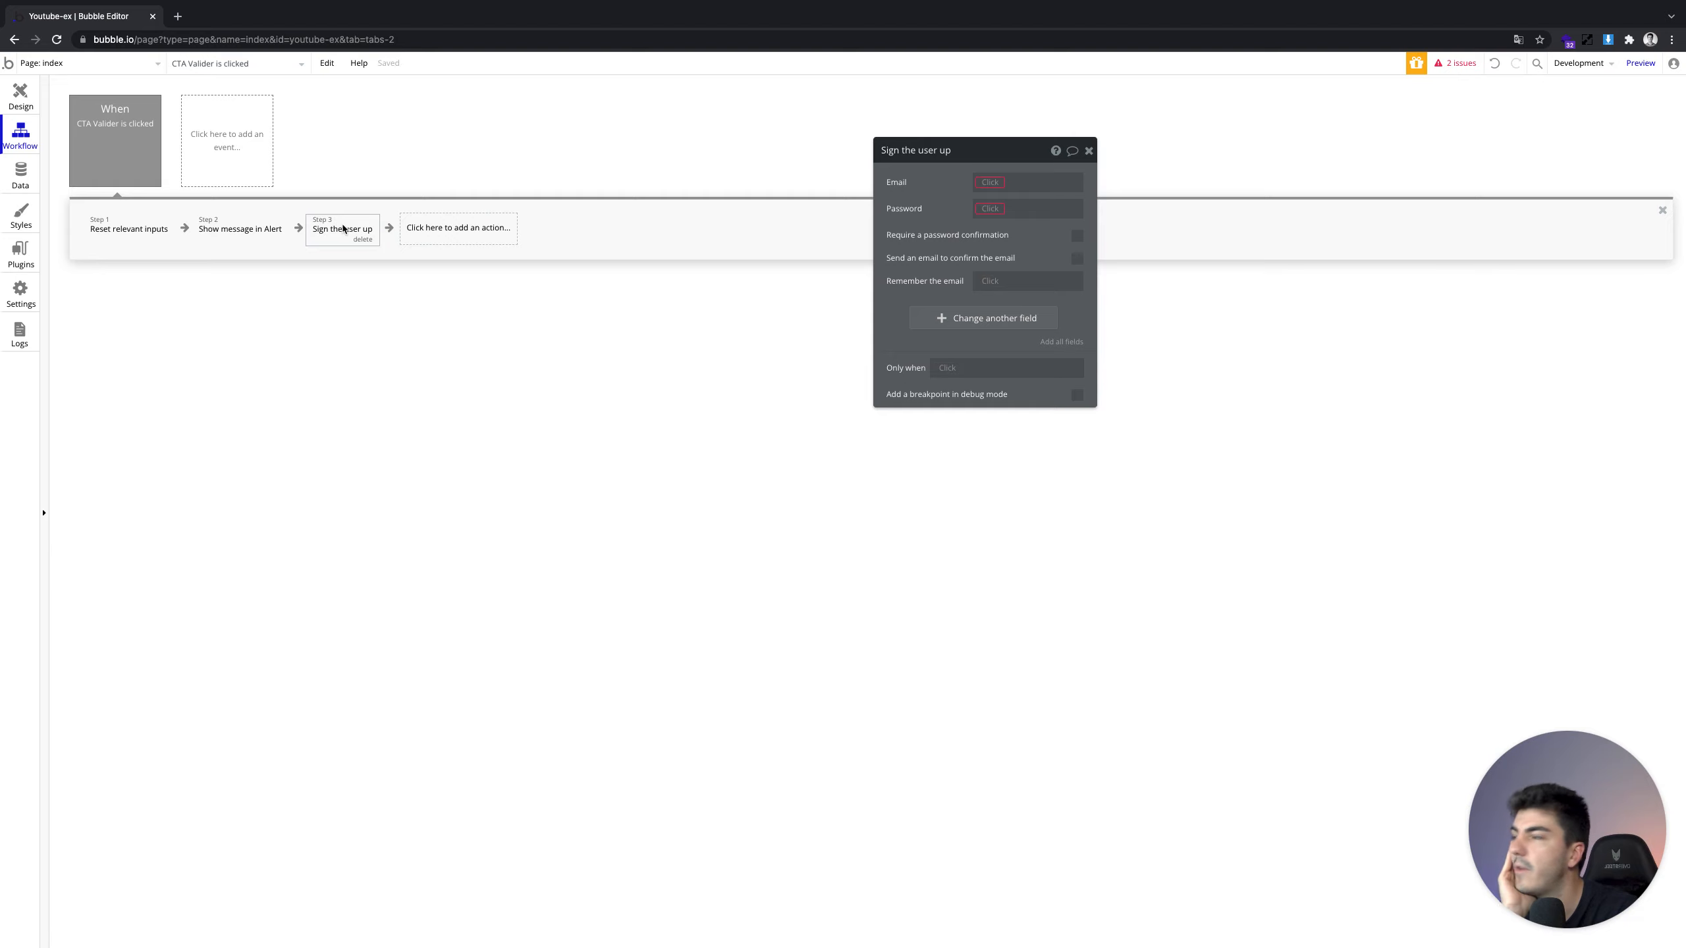
left_click_drag(340, 229, 119, 226)
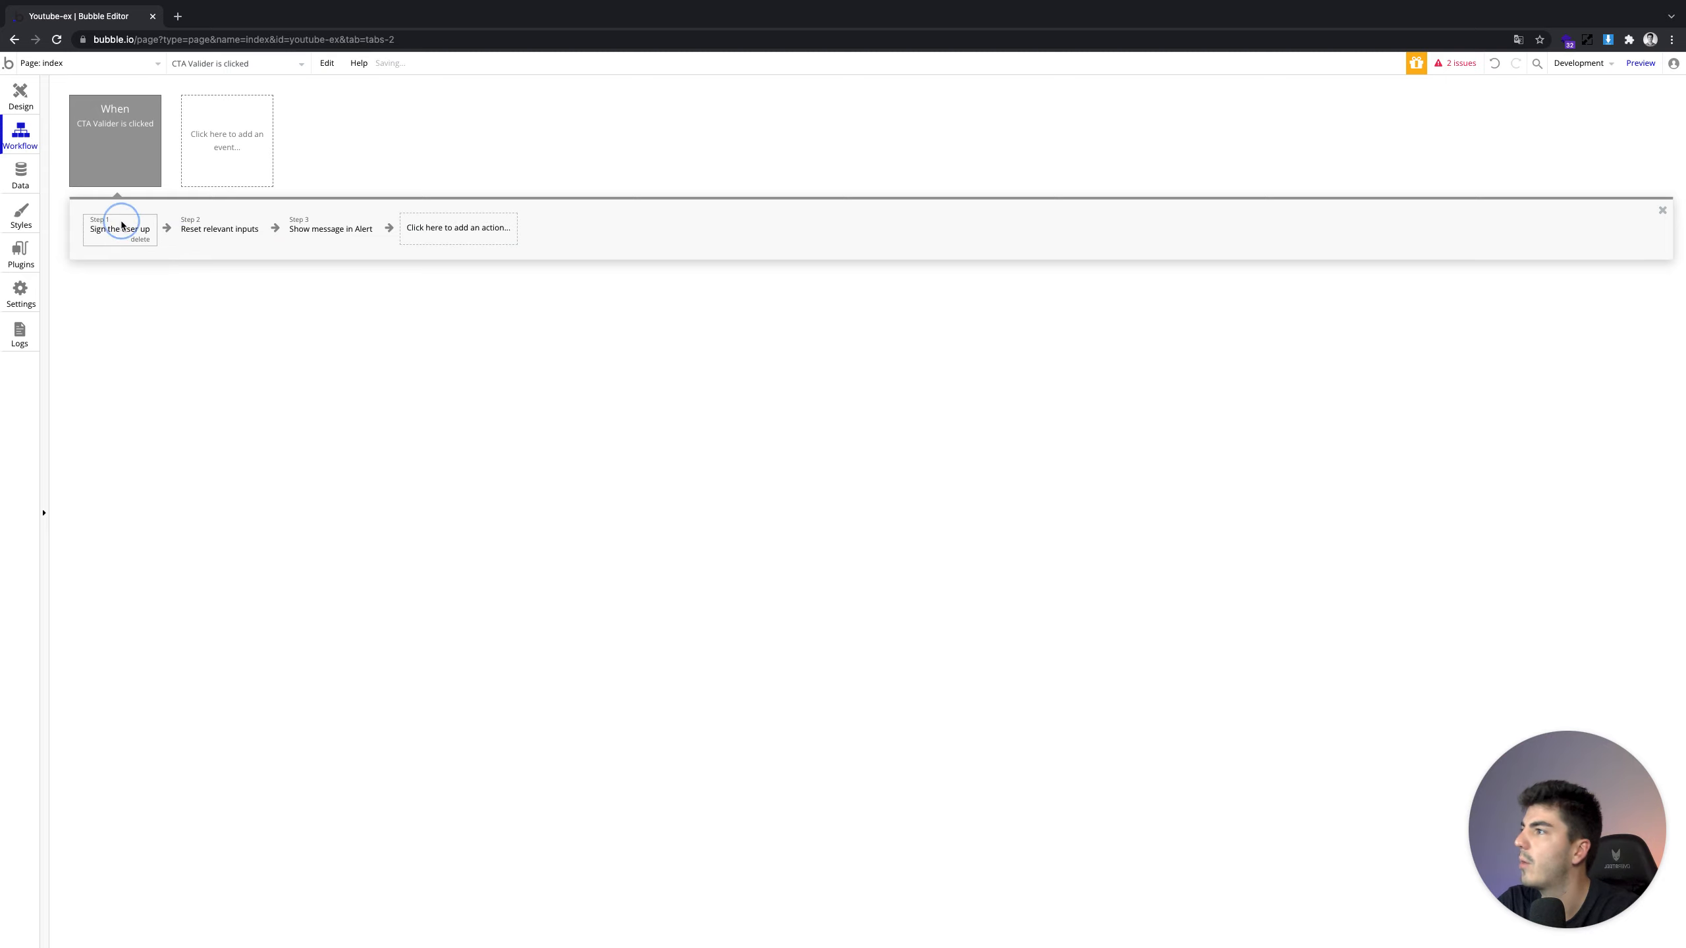
left_click(986, 191)
left_click(955, 188)
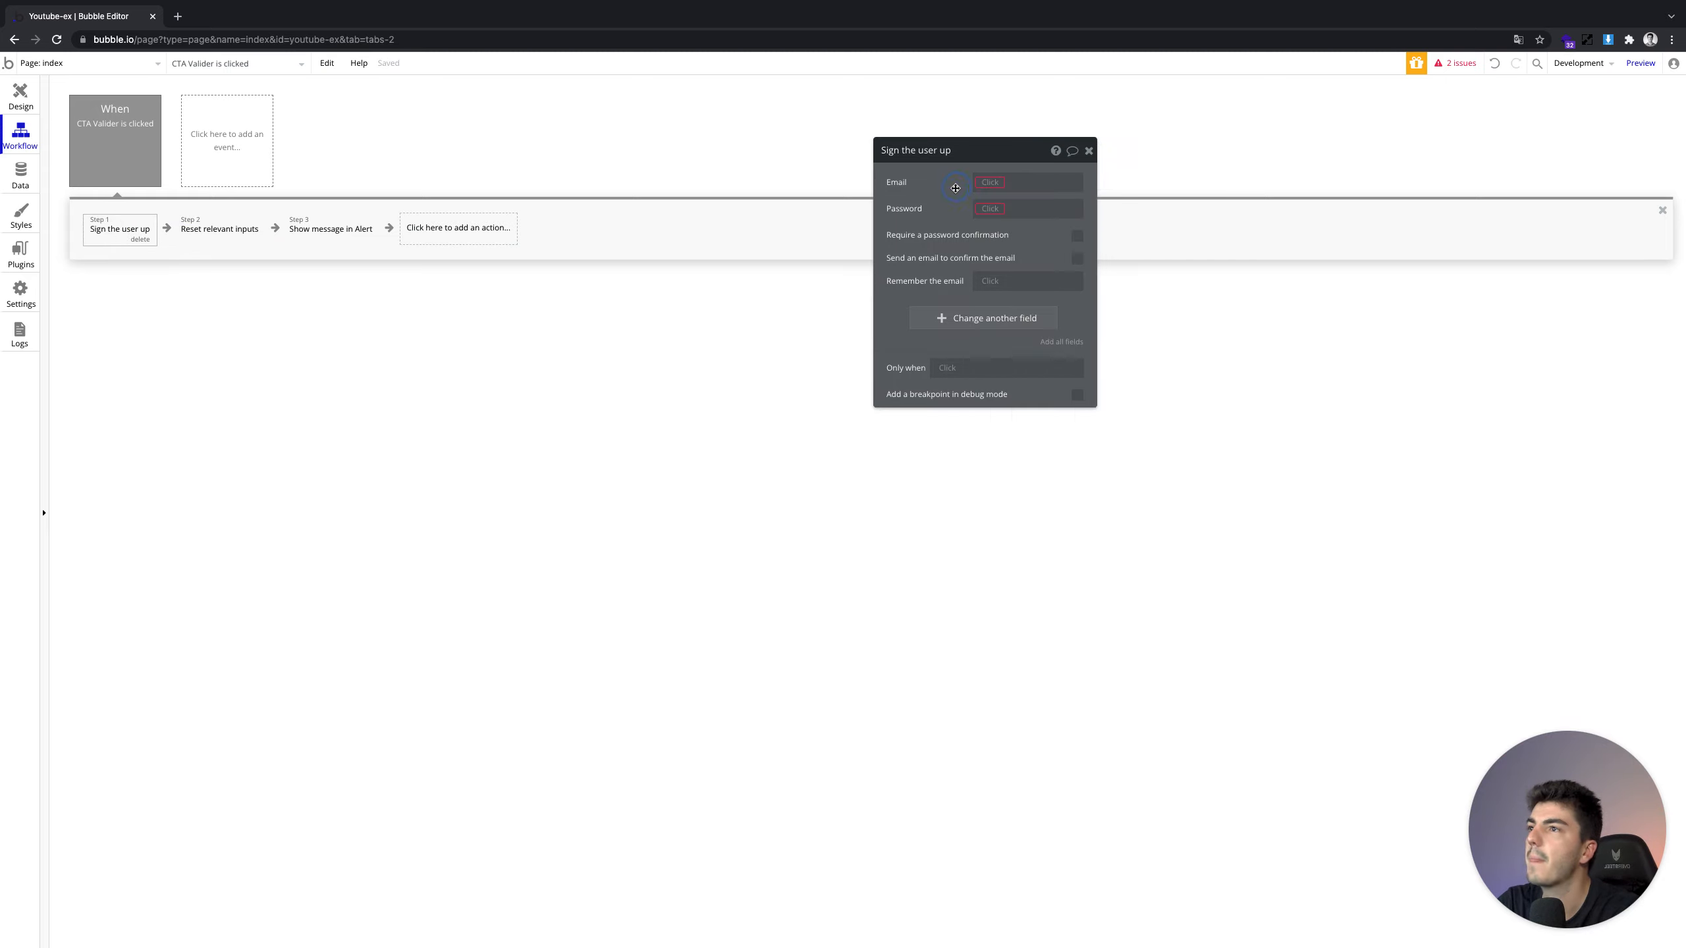
left_click(20, 105)
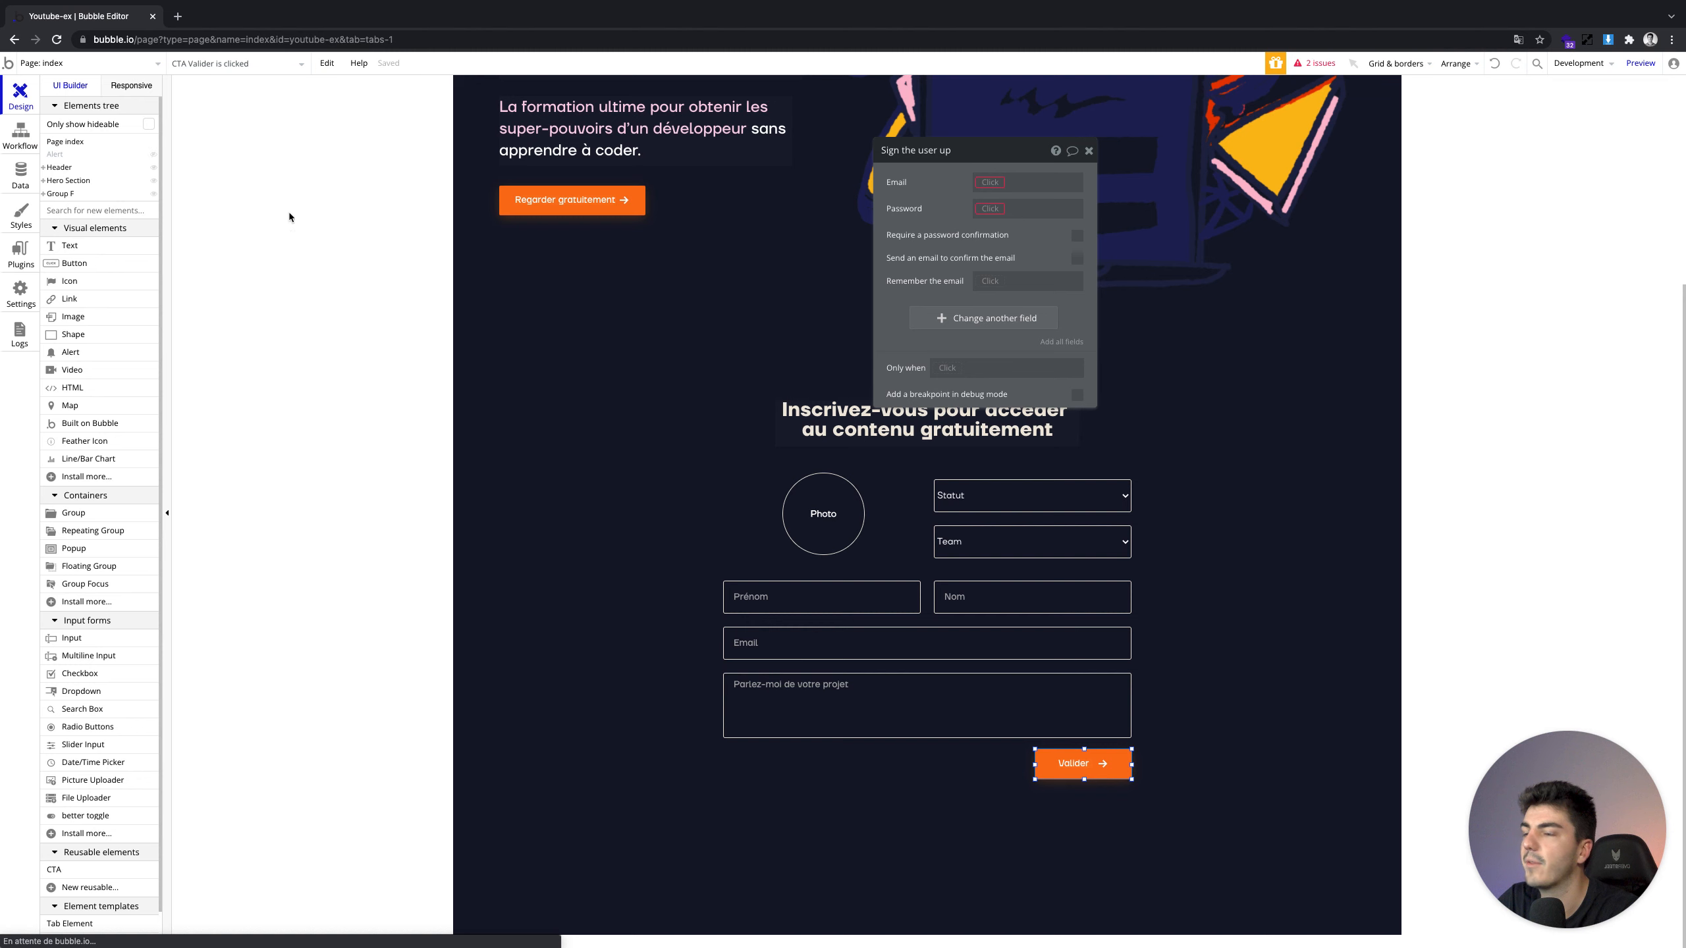
Extend the inner form group downward and nudge the project box and Valider down
left_click_drag(1062, 153, 623, 130)
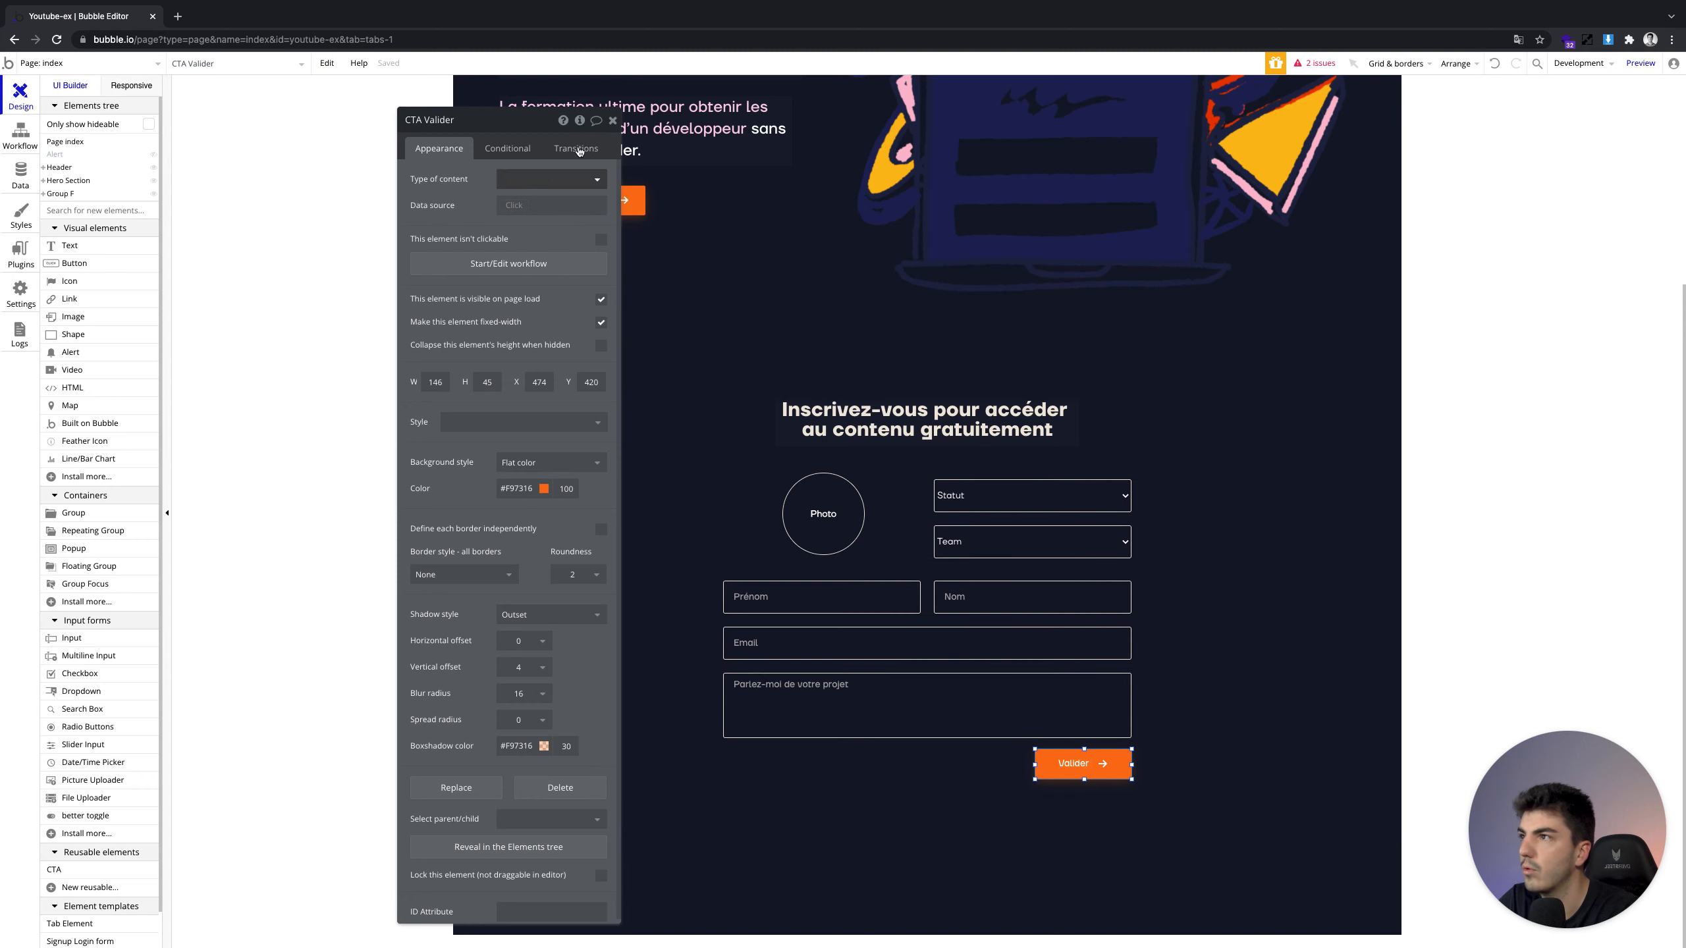
left_click(614, 121)
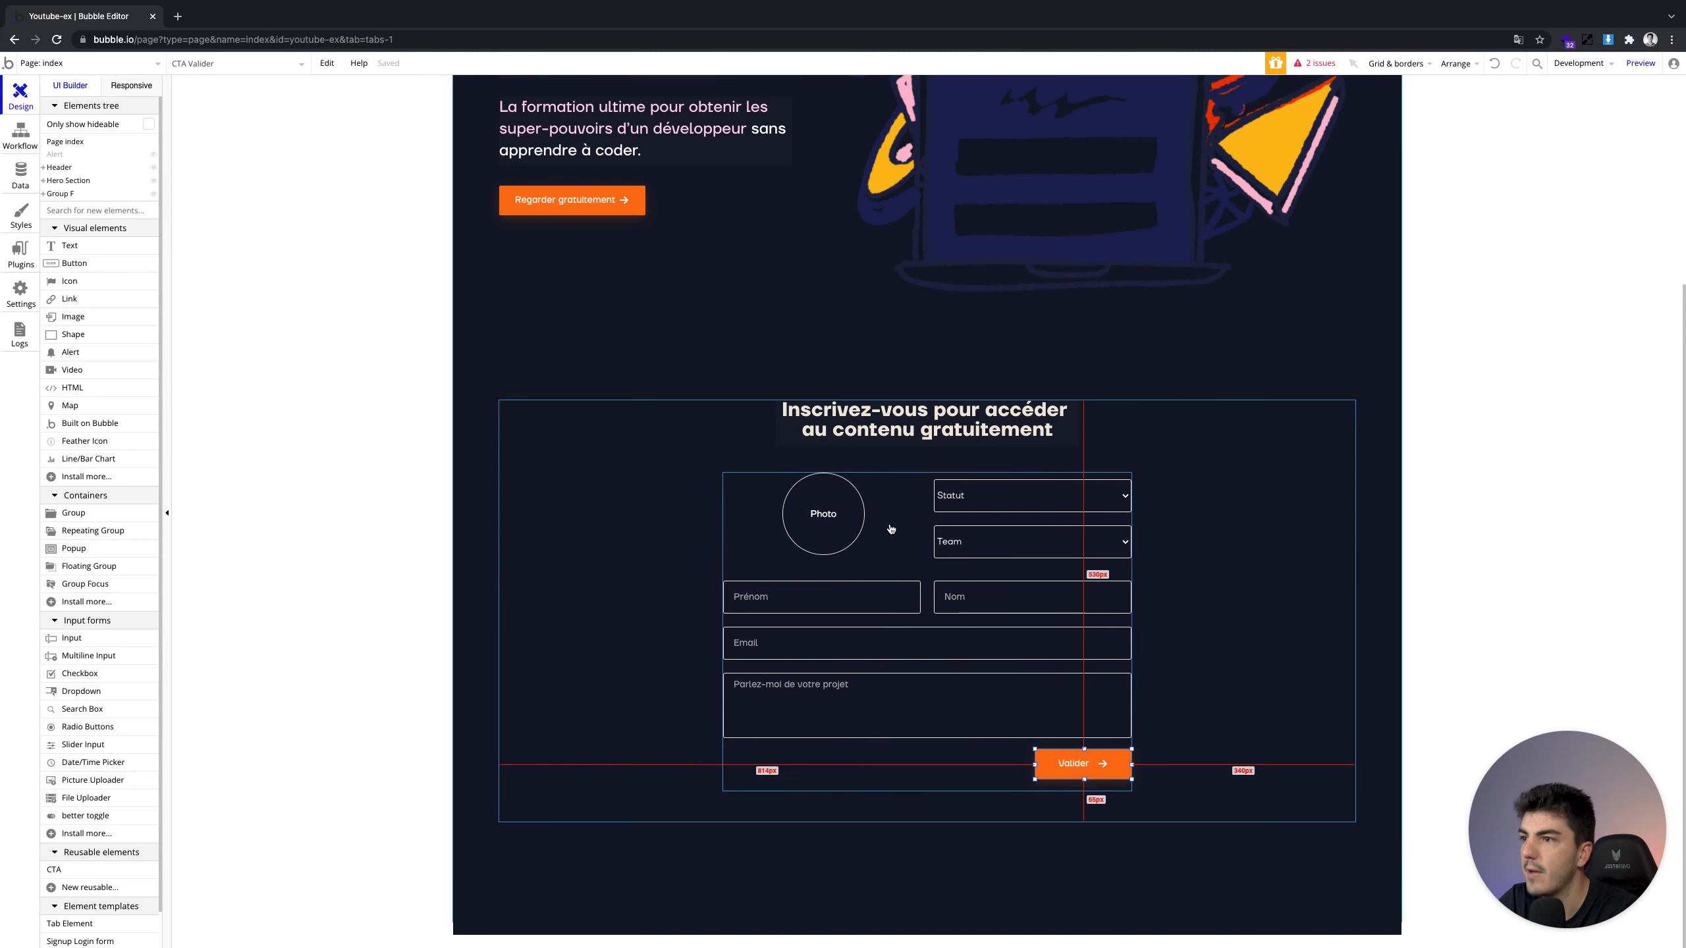
left_click(939, 721)
left_click(990, 773)
left_click_drag(928, 791, 932, 824)
left_click(1079, 764)
left_click(1022, 709, "shift")
key("Down")
key("Down")
key("Down")
key("Down")
key("Down")
key("Down")
key("Down")
key("Down")
key("Down")
key("Down")
key("Down")
key("Down")
key("Down")
key("Down")
key("Down")
key("super+z")
key("super+z")
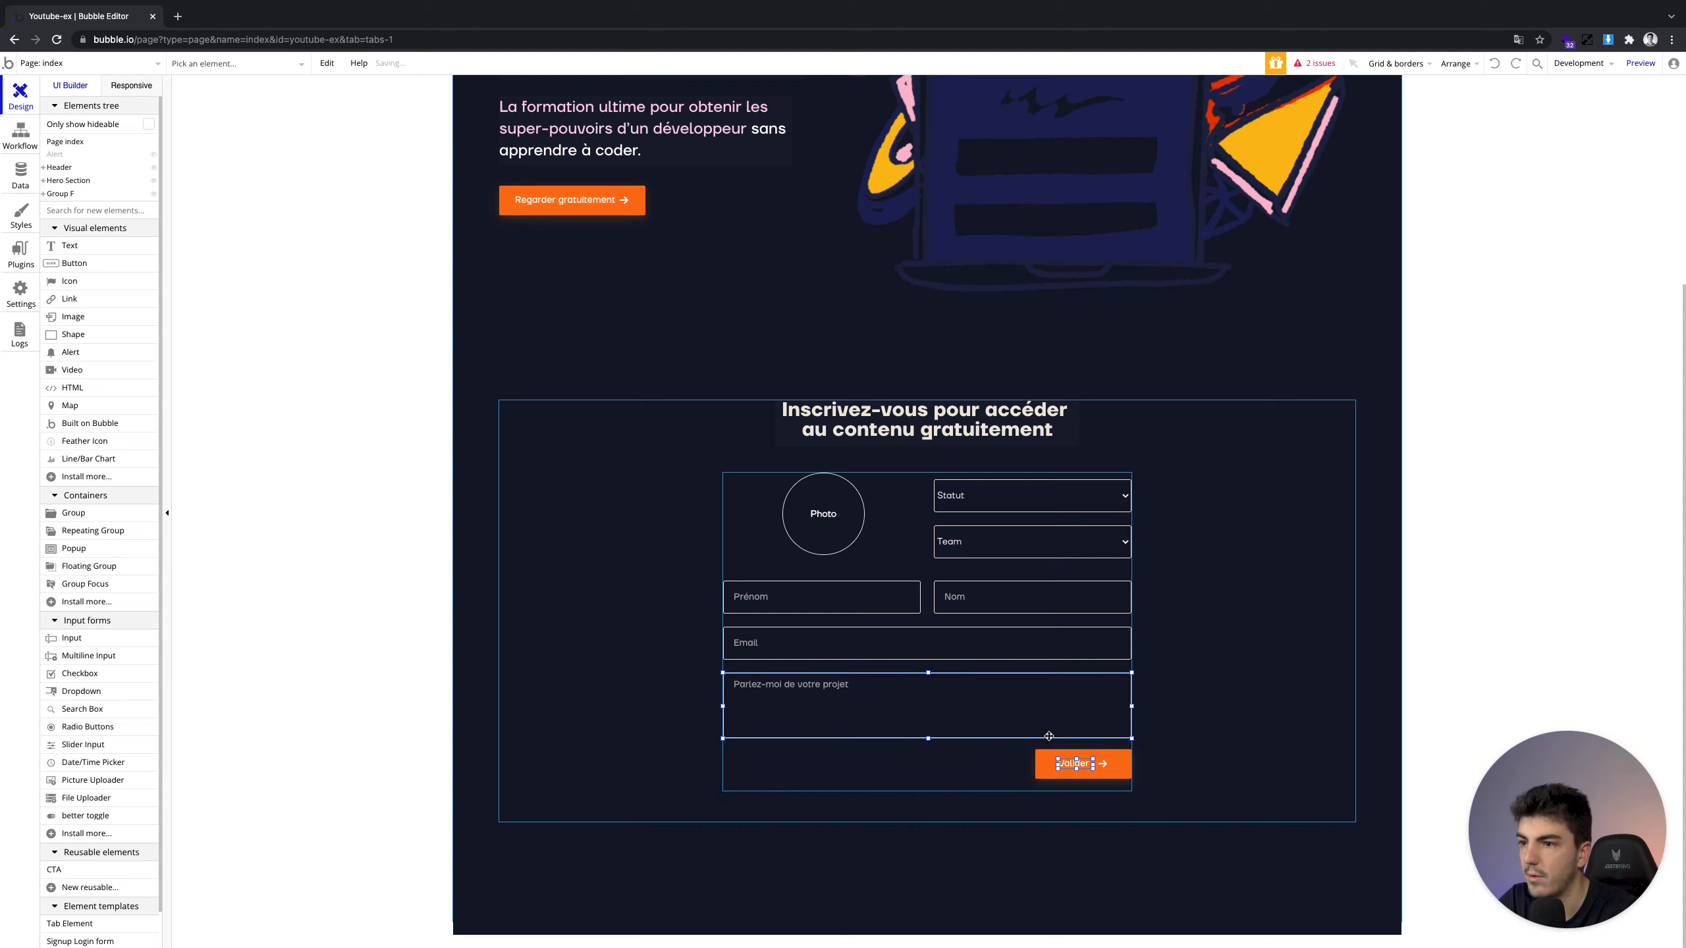
key("Down")
key("Down")
key("Down")
key("Down")
key("Down")
key("Down")
key("Down")
key("Down")
key("Down")
key("Down")
key("Down")
key("Down")
key("Down")
key("Down")
key("Down")
key("Down")
Make the inner form group taller again and shift the project box and Valider further down
left_click(1001, 762)
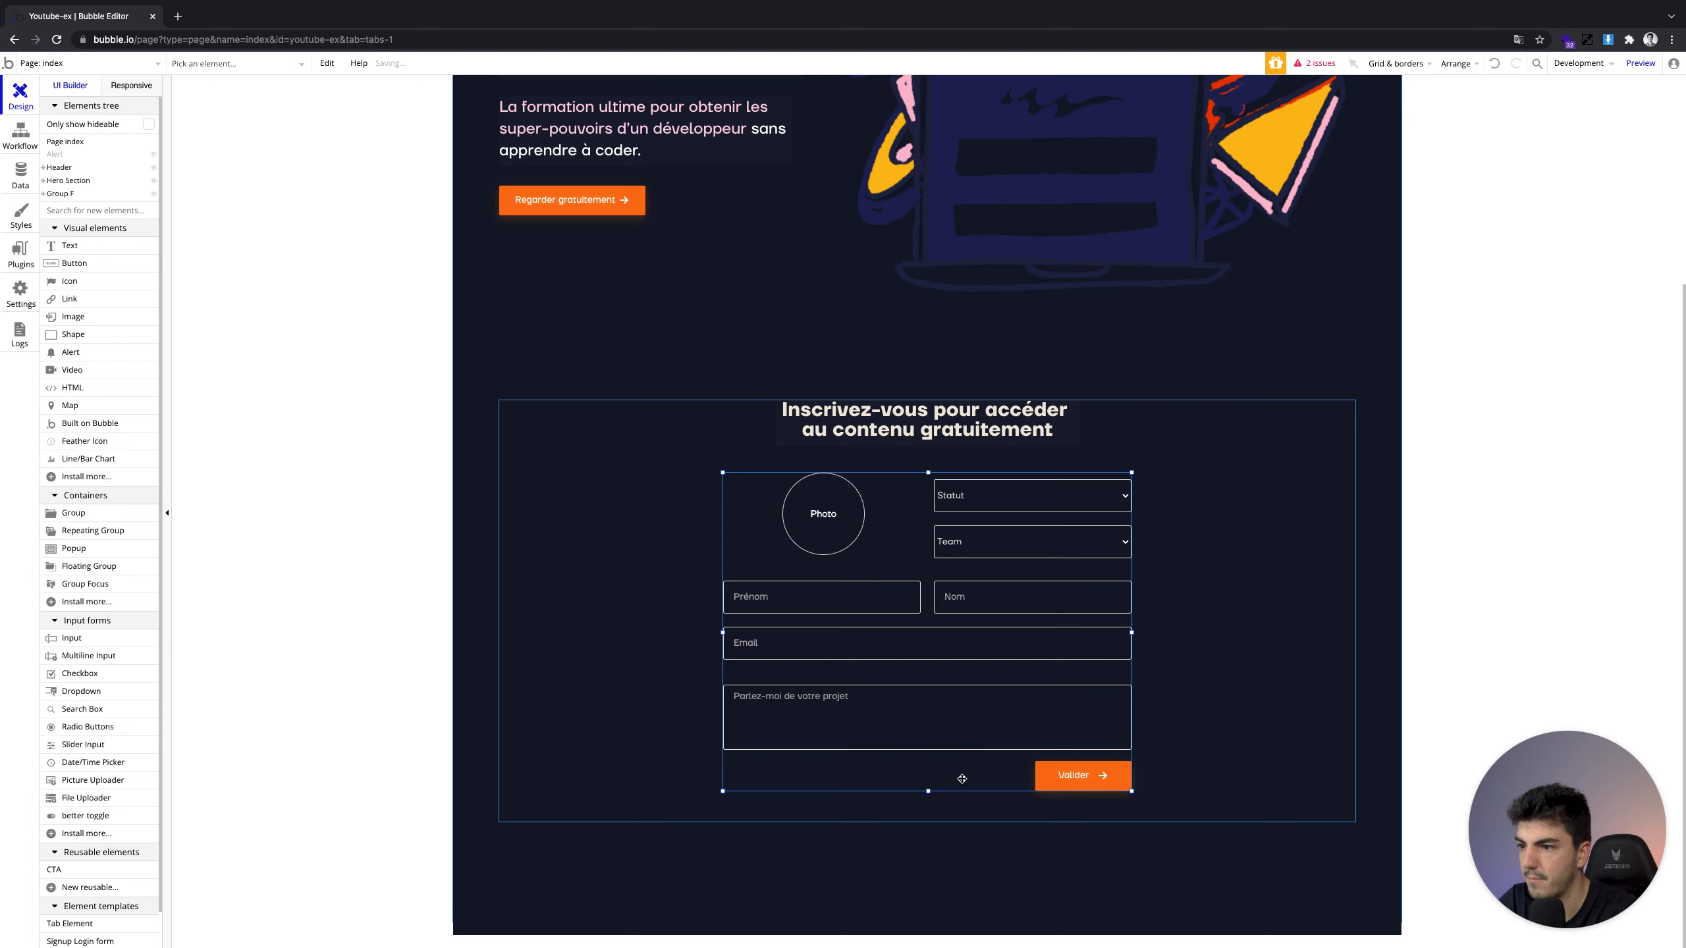
left_click_drag(932, 789, 927, 822)
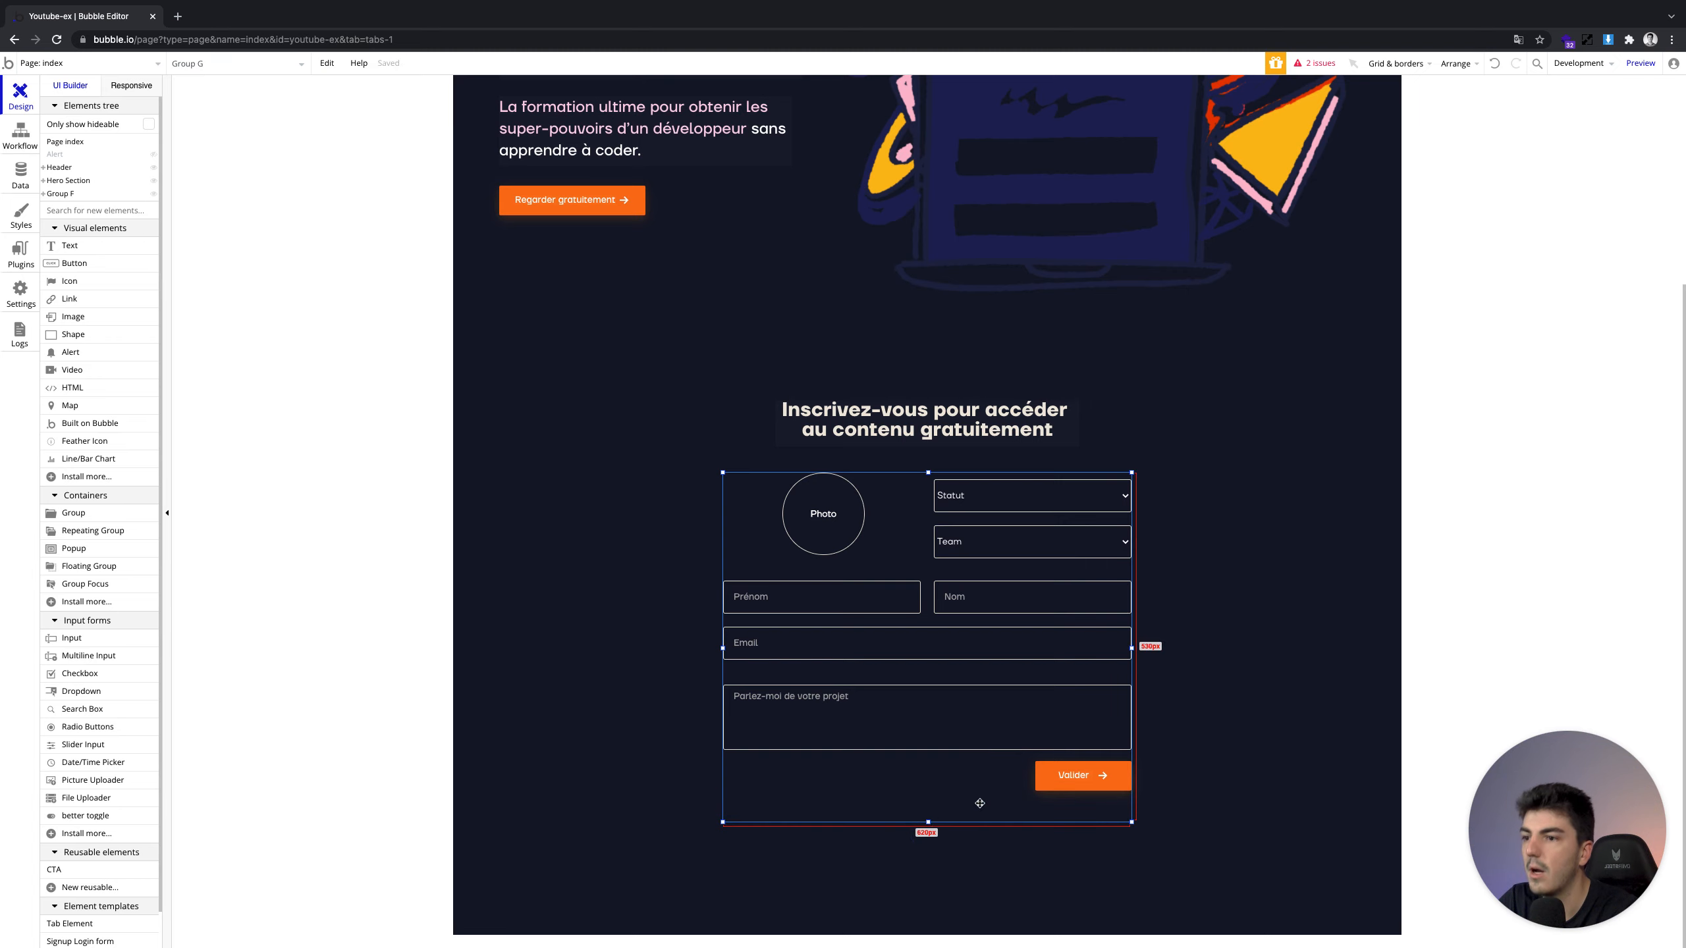
left_click(1117, 782)
left_click(1109, 727, "shift")
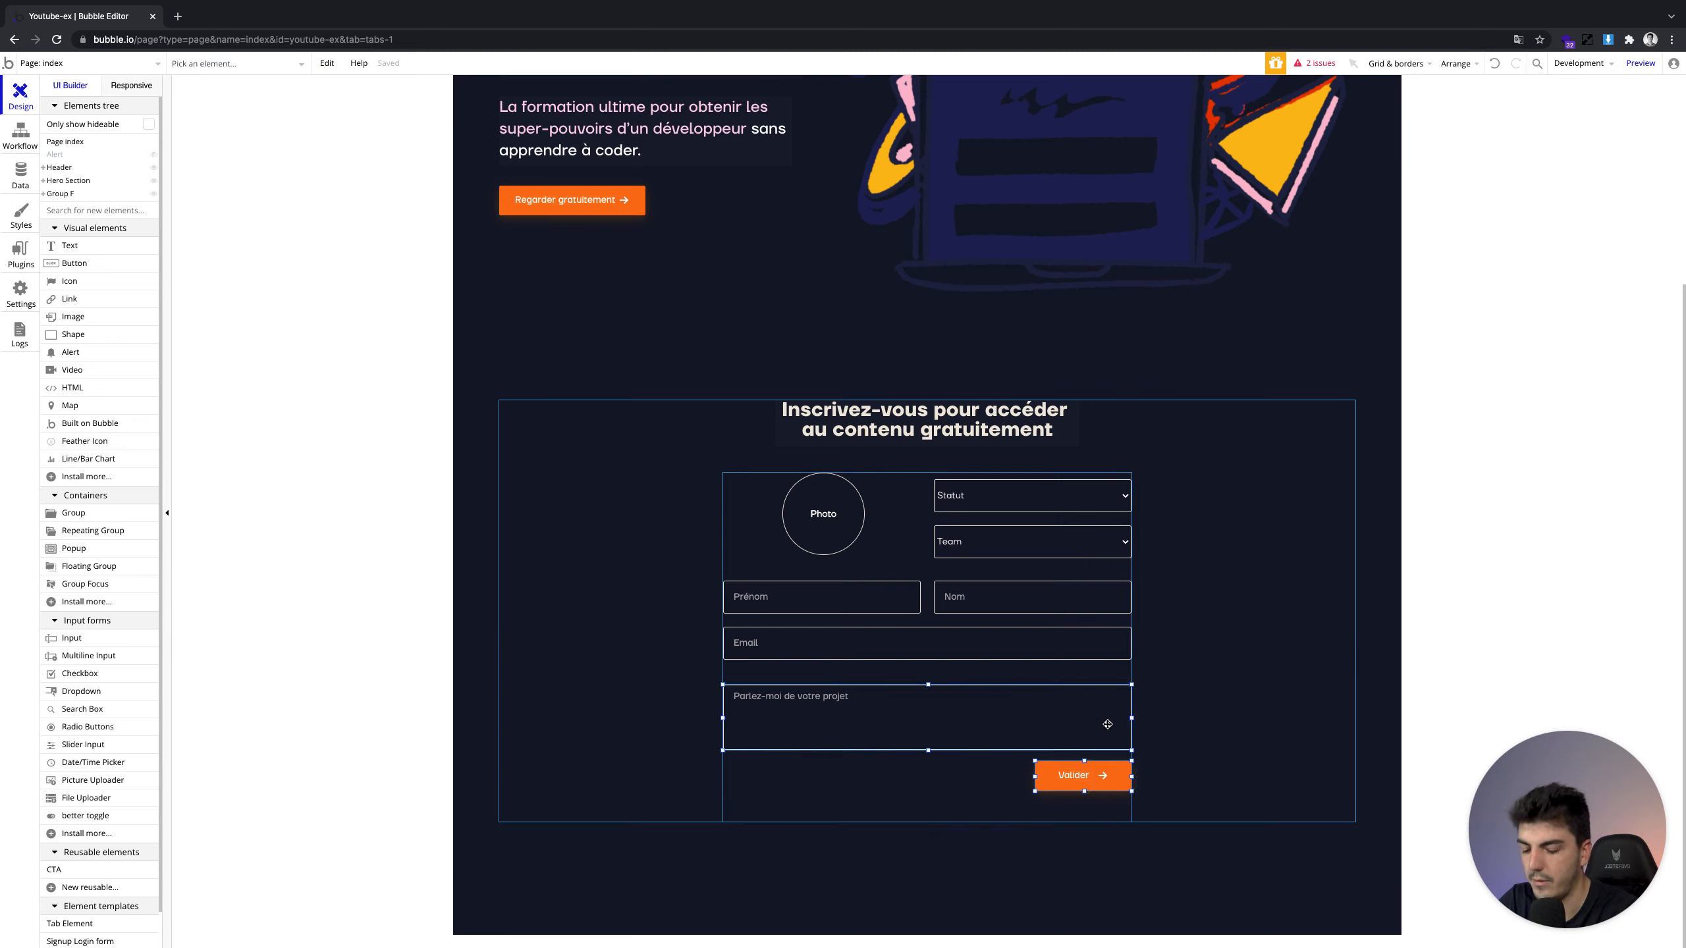
key("Down")
key("Down")
key("Down")
key("Down")
key("Down")
key("Down")
key("Down")
key("Down")
key("Down")
key("Down")
key("Down")
key("Down")
key("Down")
key("Down")
key("Down")
key("Down")
key("Down")
key("Down")
key("Down")
key("Down")
key("Down")
key("Down")
key("Down")
key("Down")
key("Down")
key("Down")
key("Down")
key("Down")
key("Down")
key("Down")
key("Down")
key("Down")
key("Down")
key("Down")
key("Down")
key("Down")
key("Down")
key("Down")
key("Down")
key("Down")
Duplicate the Email input into a copy placed directly beneath it
left_click(1106, 642)
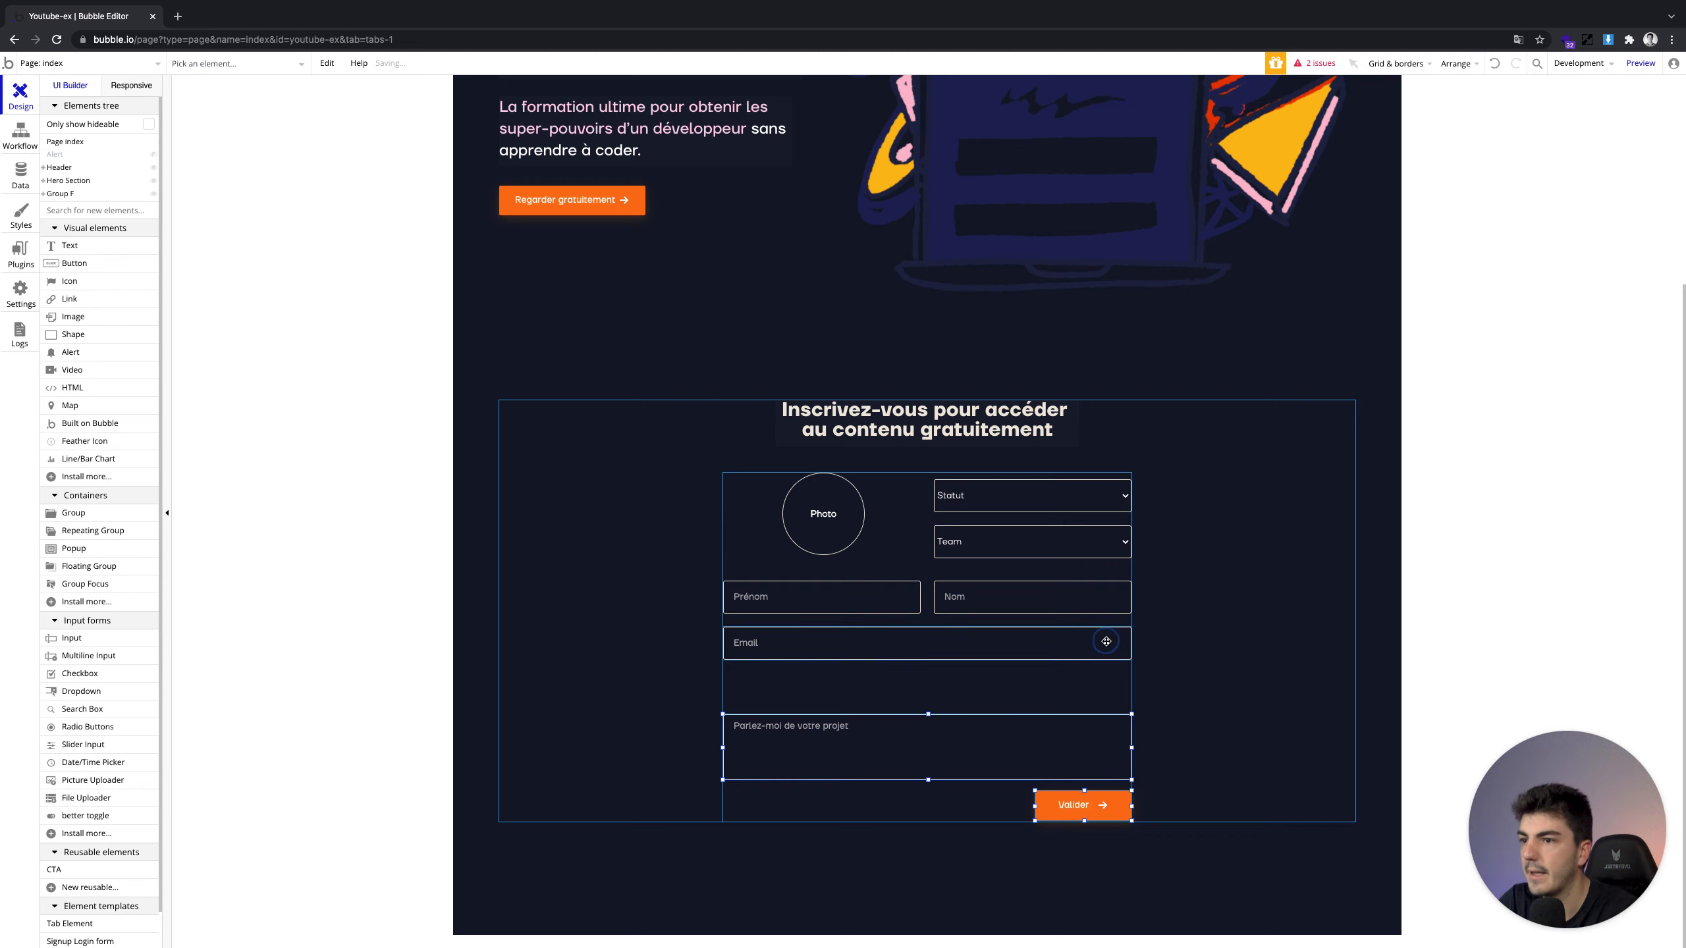
left_click_drag(1106, 642, 1088, 687)
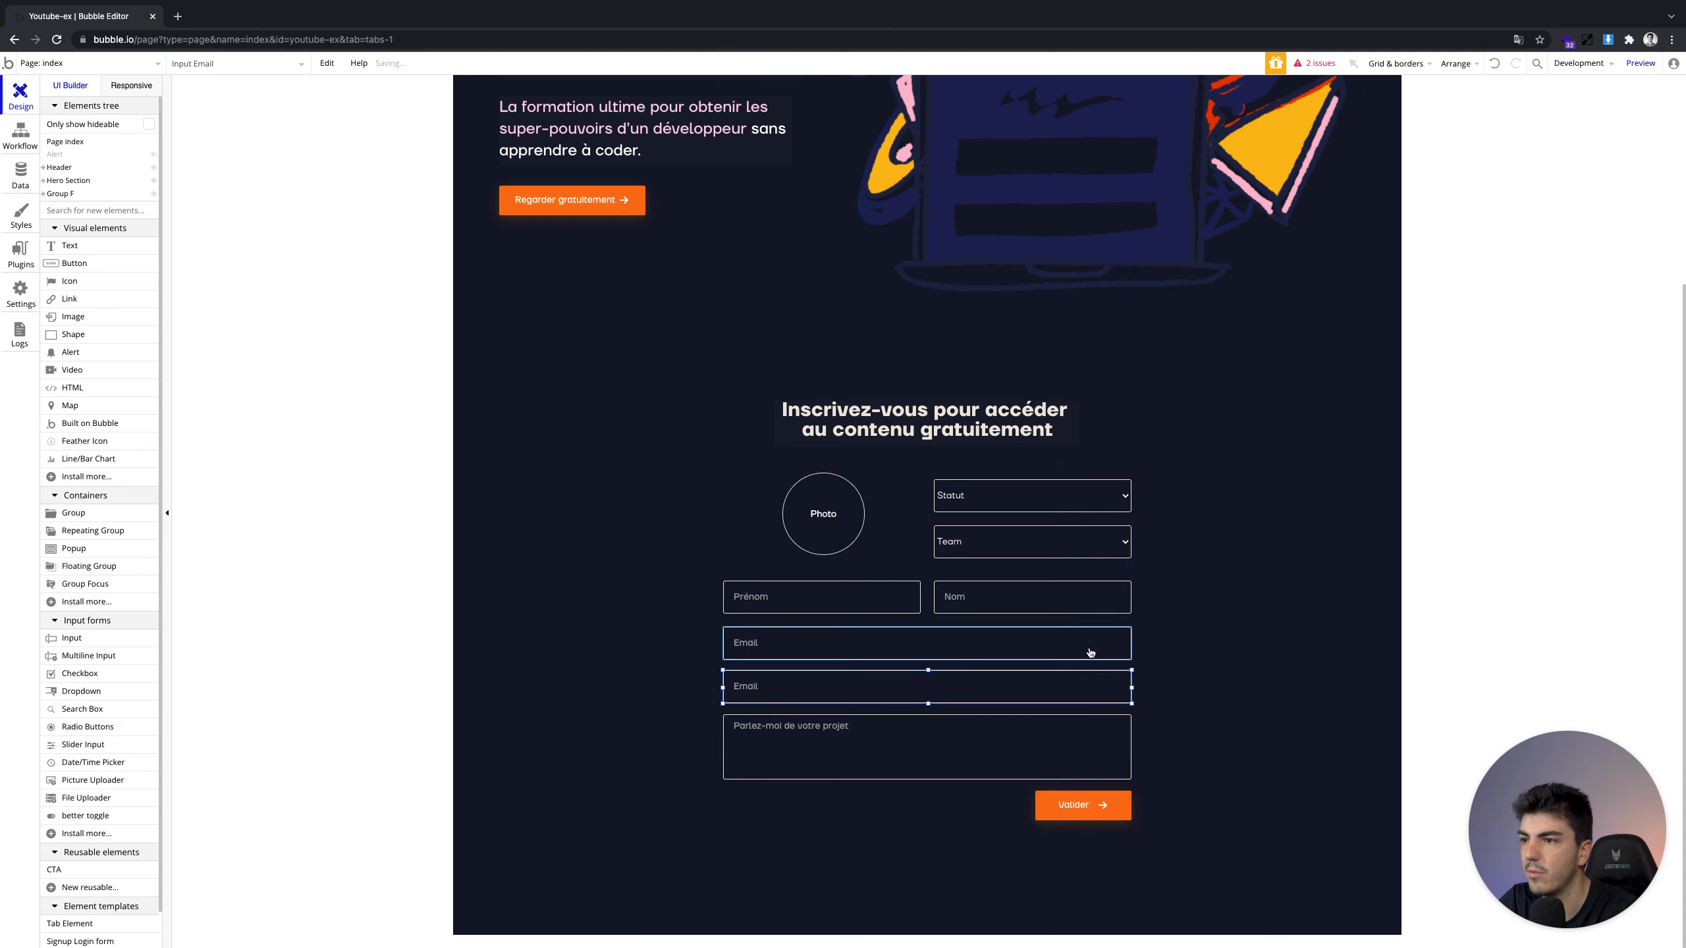
left_click(1026, 635)
left_click(1018, 598)
left_click(1017, 643)
left_click(1014, 689)
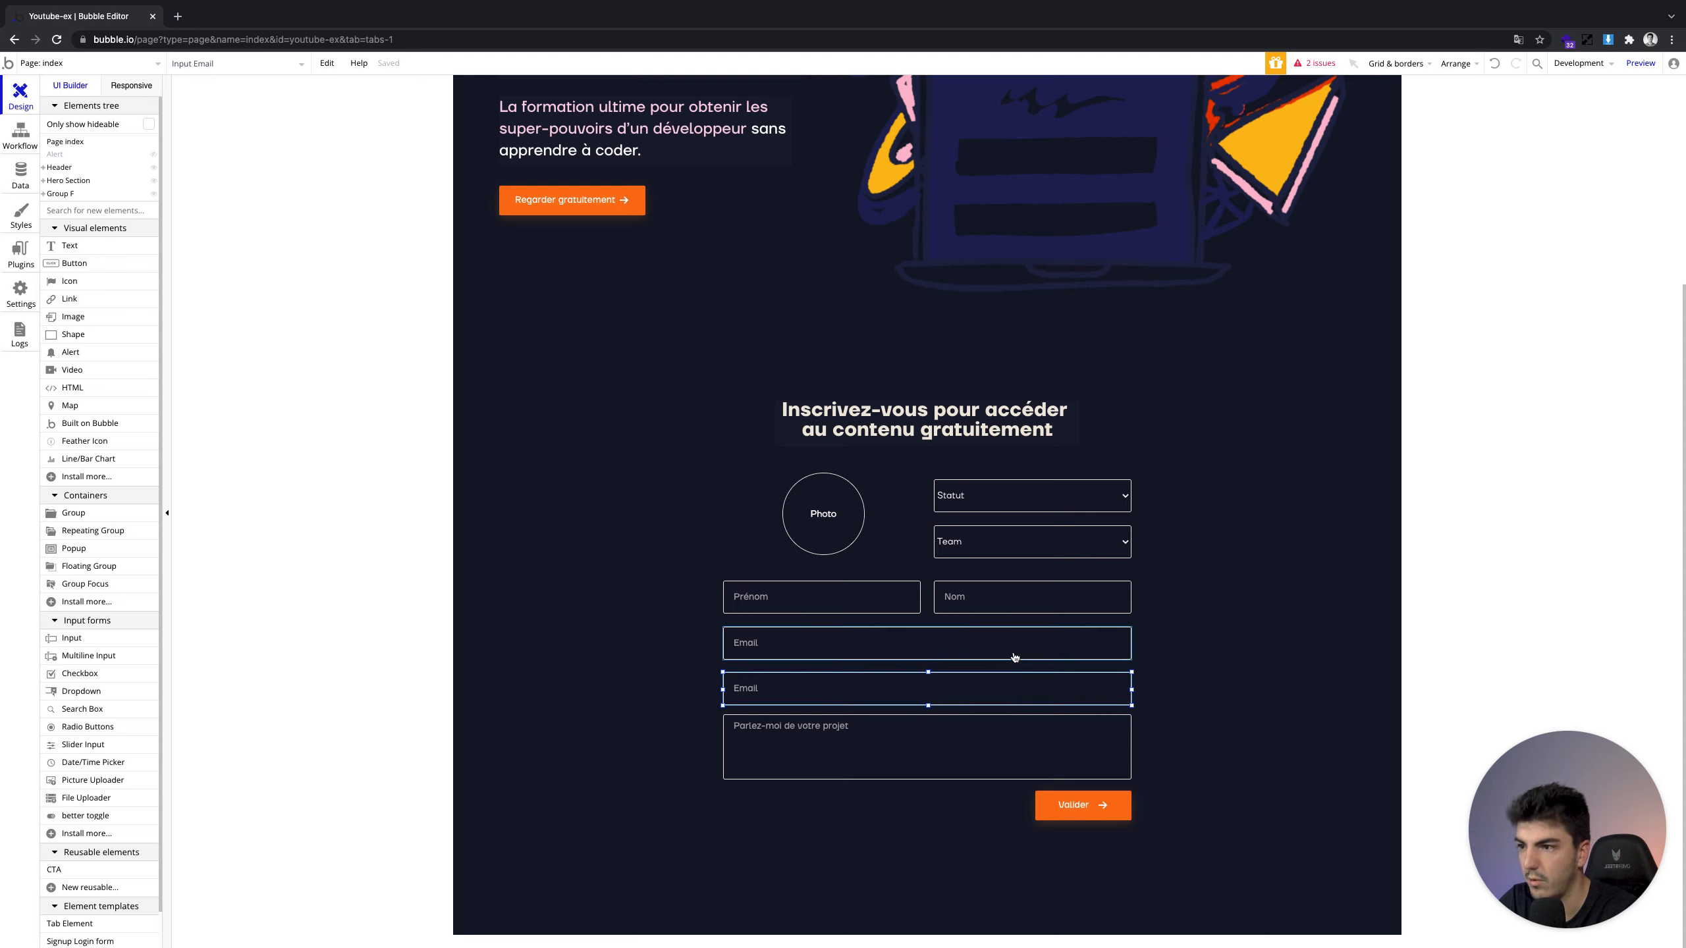
Extend both Group F and the inner Group G downward to match
left_click(997, 748)
left_click(990, 805)
left_click(1233, 773)
left_click(927, 823)
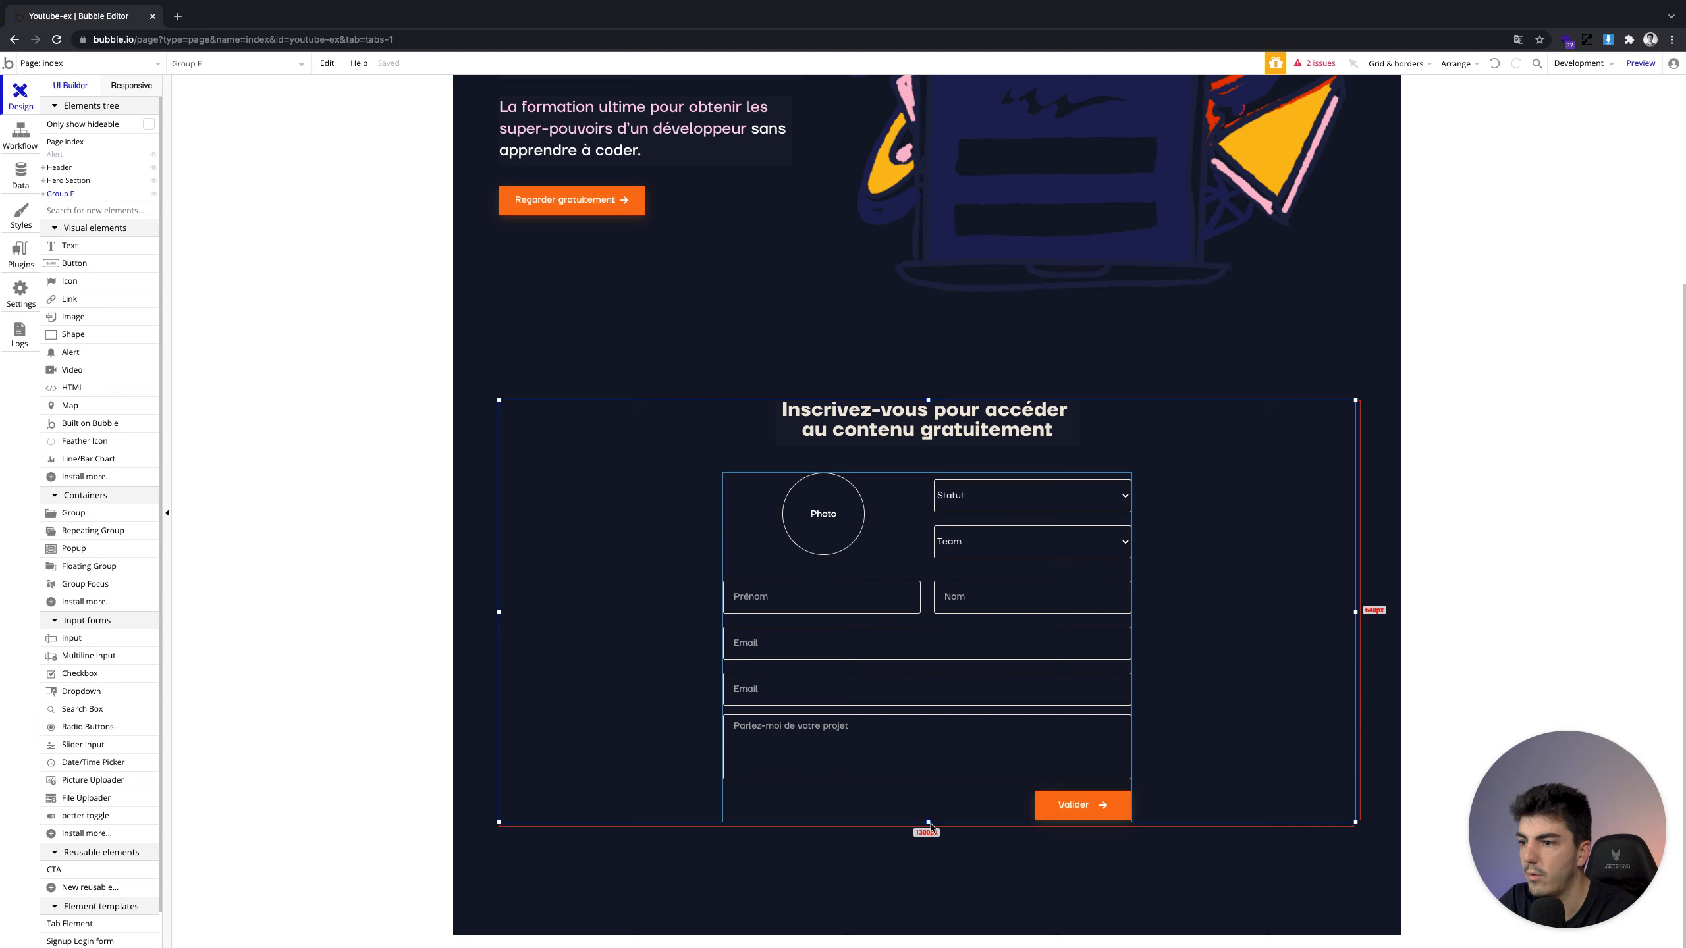
left_click_drag(928, 823, 929, 850)
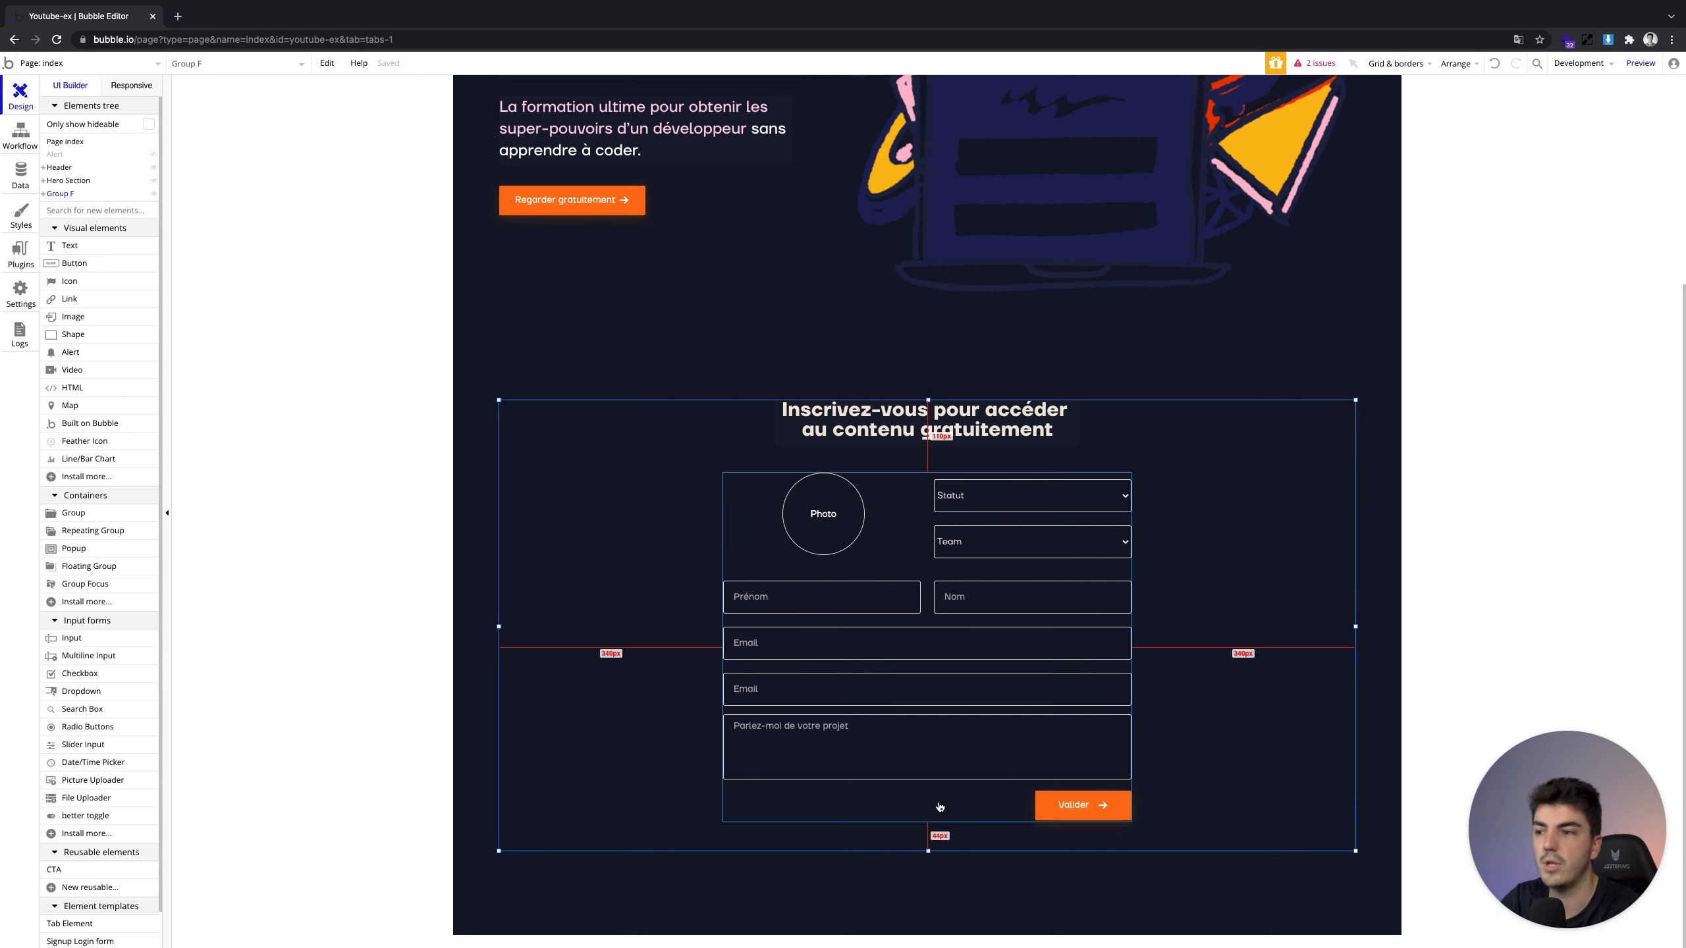
left_click(936, 806)
left_click_drag(928, 824, 928, 851)
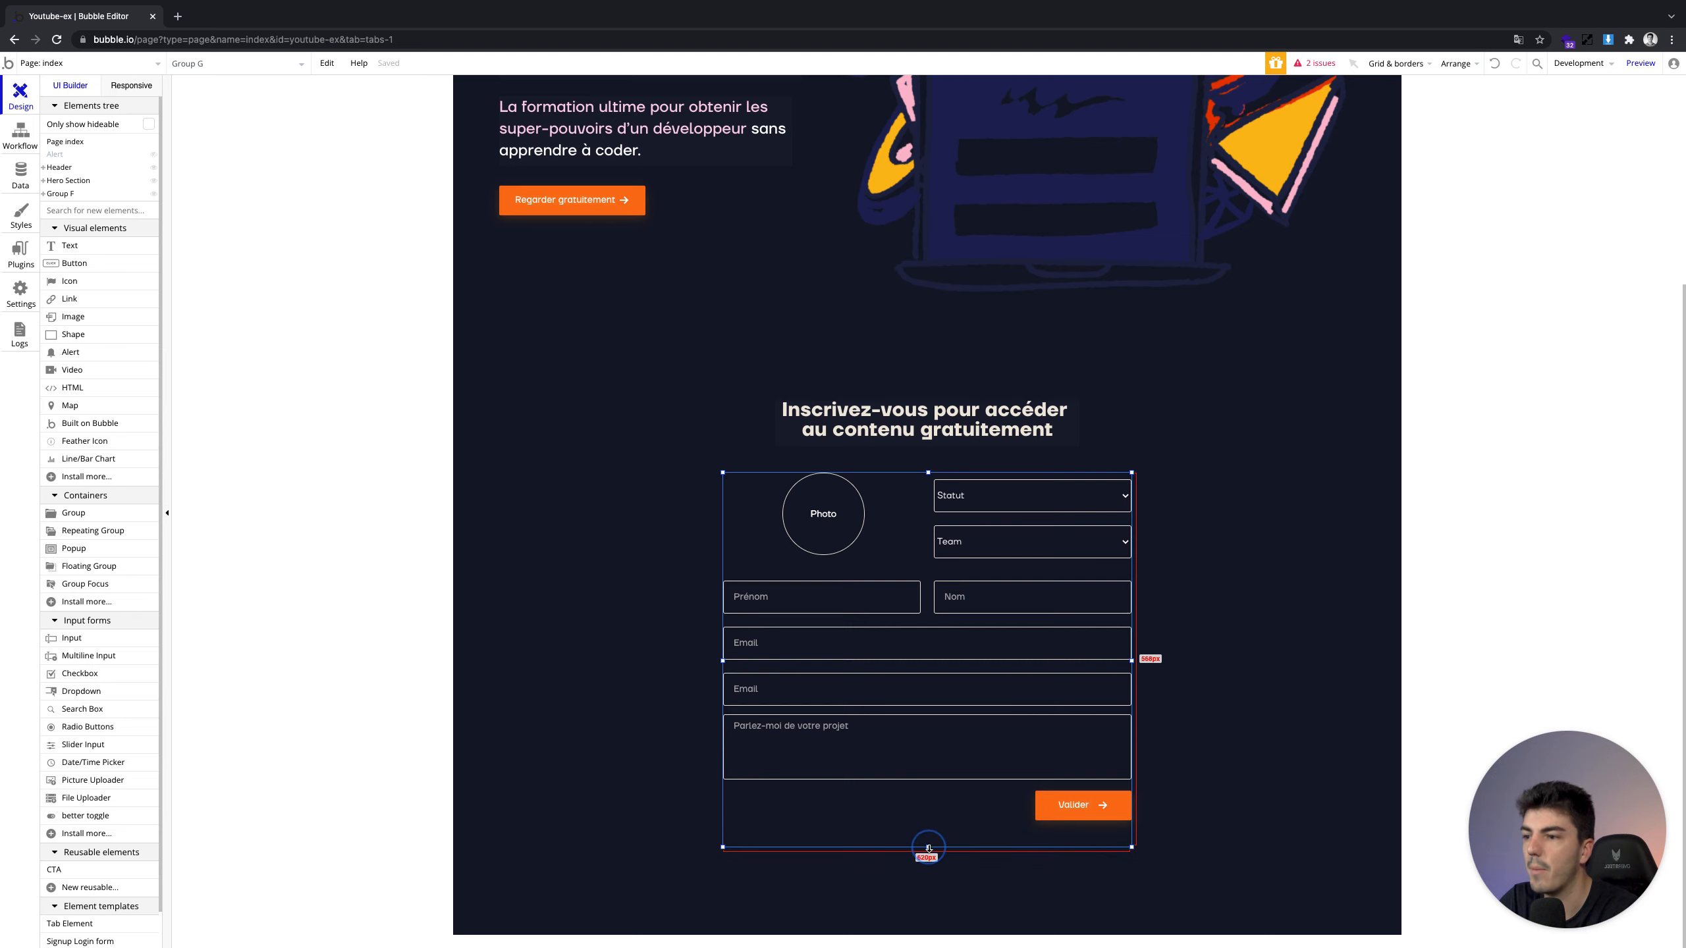
Nudge the project box and Valider lower, then shrink Group G to fit the form
left_click(1091, 807)
left_click(1094, 772, "shift")
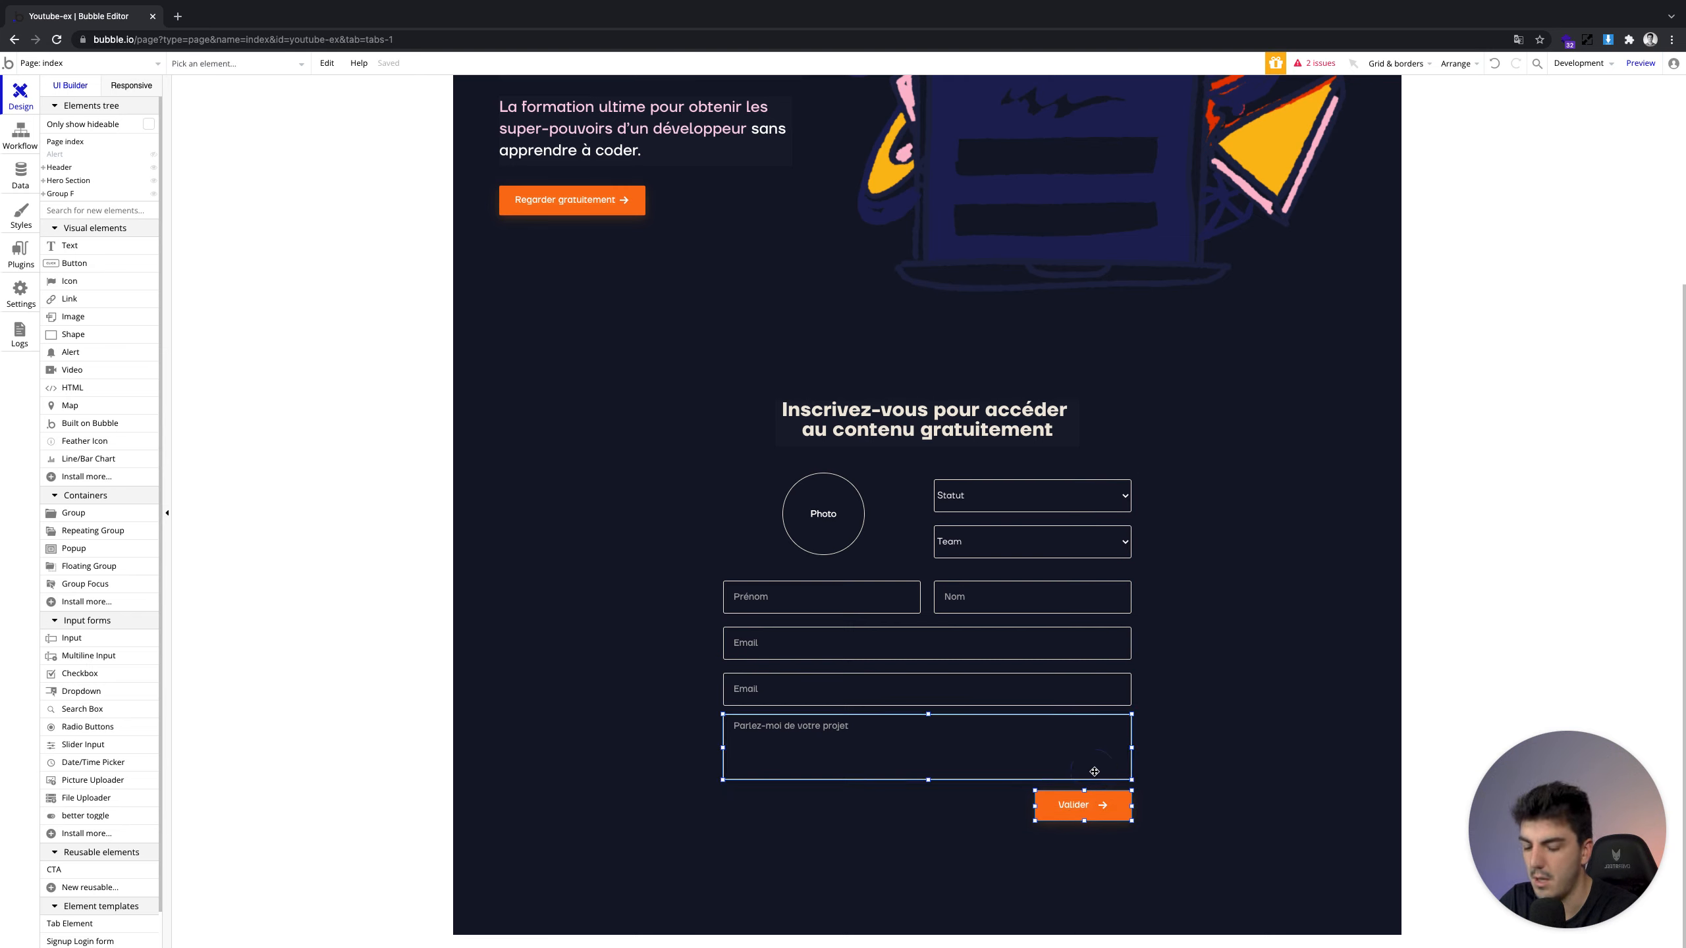
key("shift+Down")
left_click(990, 693)
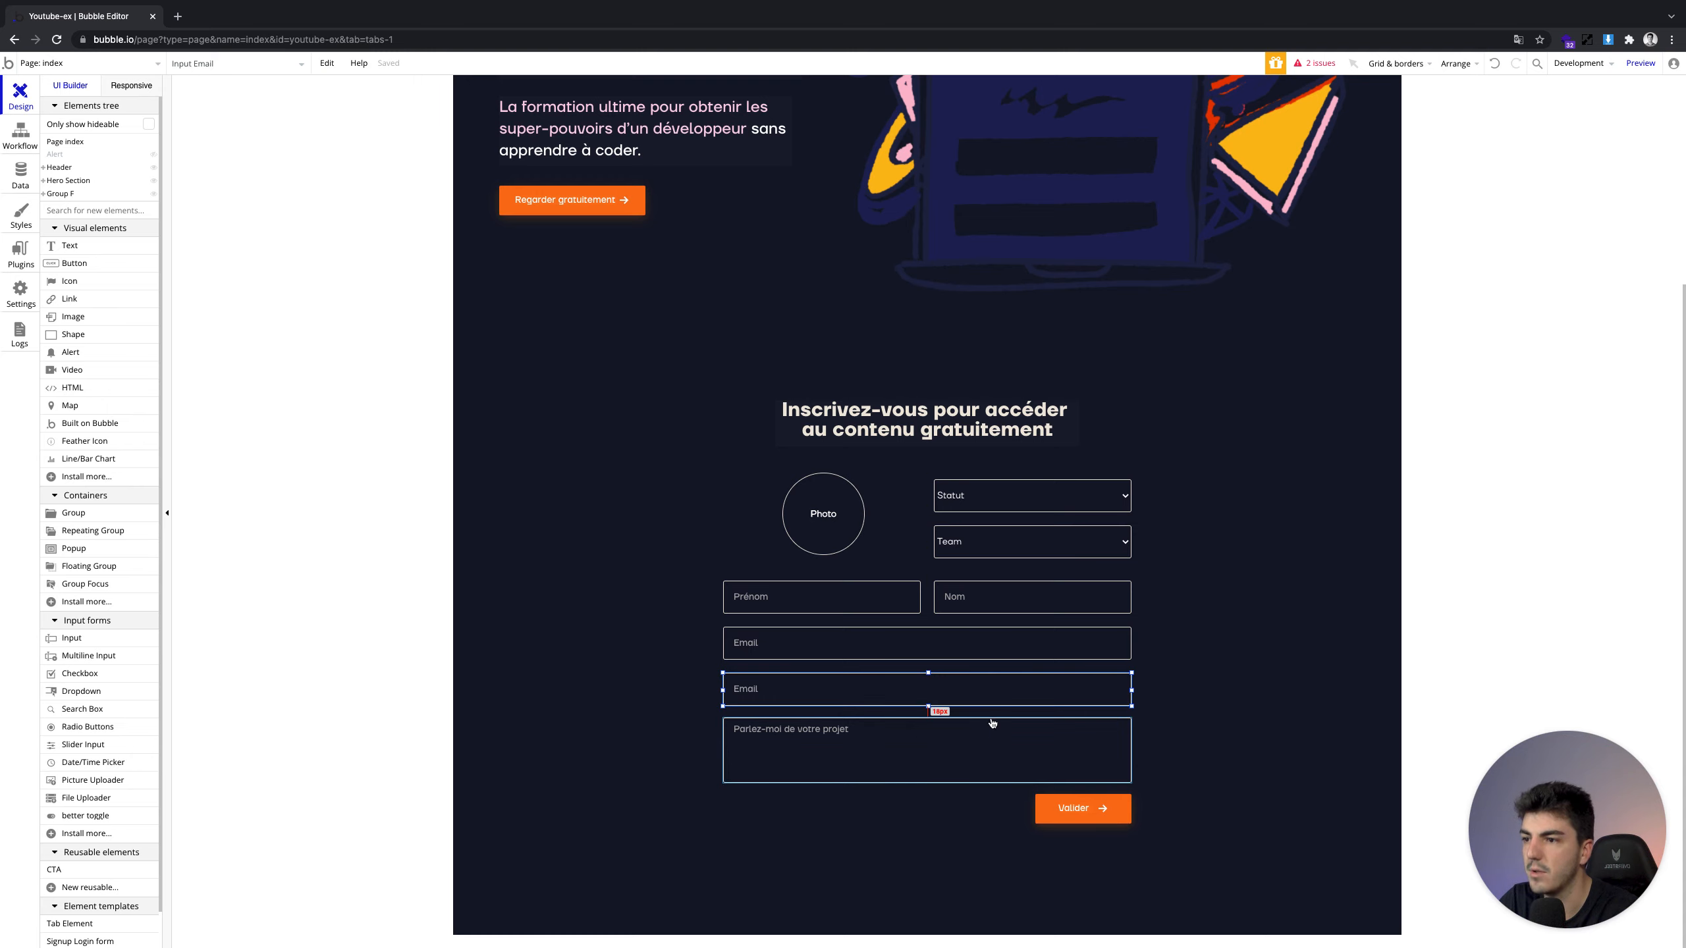
left_click(1100, 795)
left_click(1112, 802, "shift")
left_click(918, 819)
left_click_drag(928, 850, 931, 821)
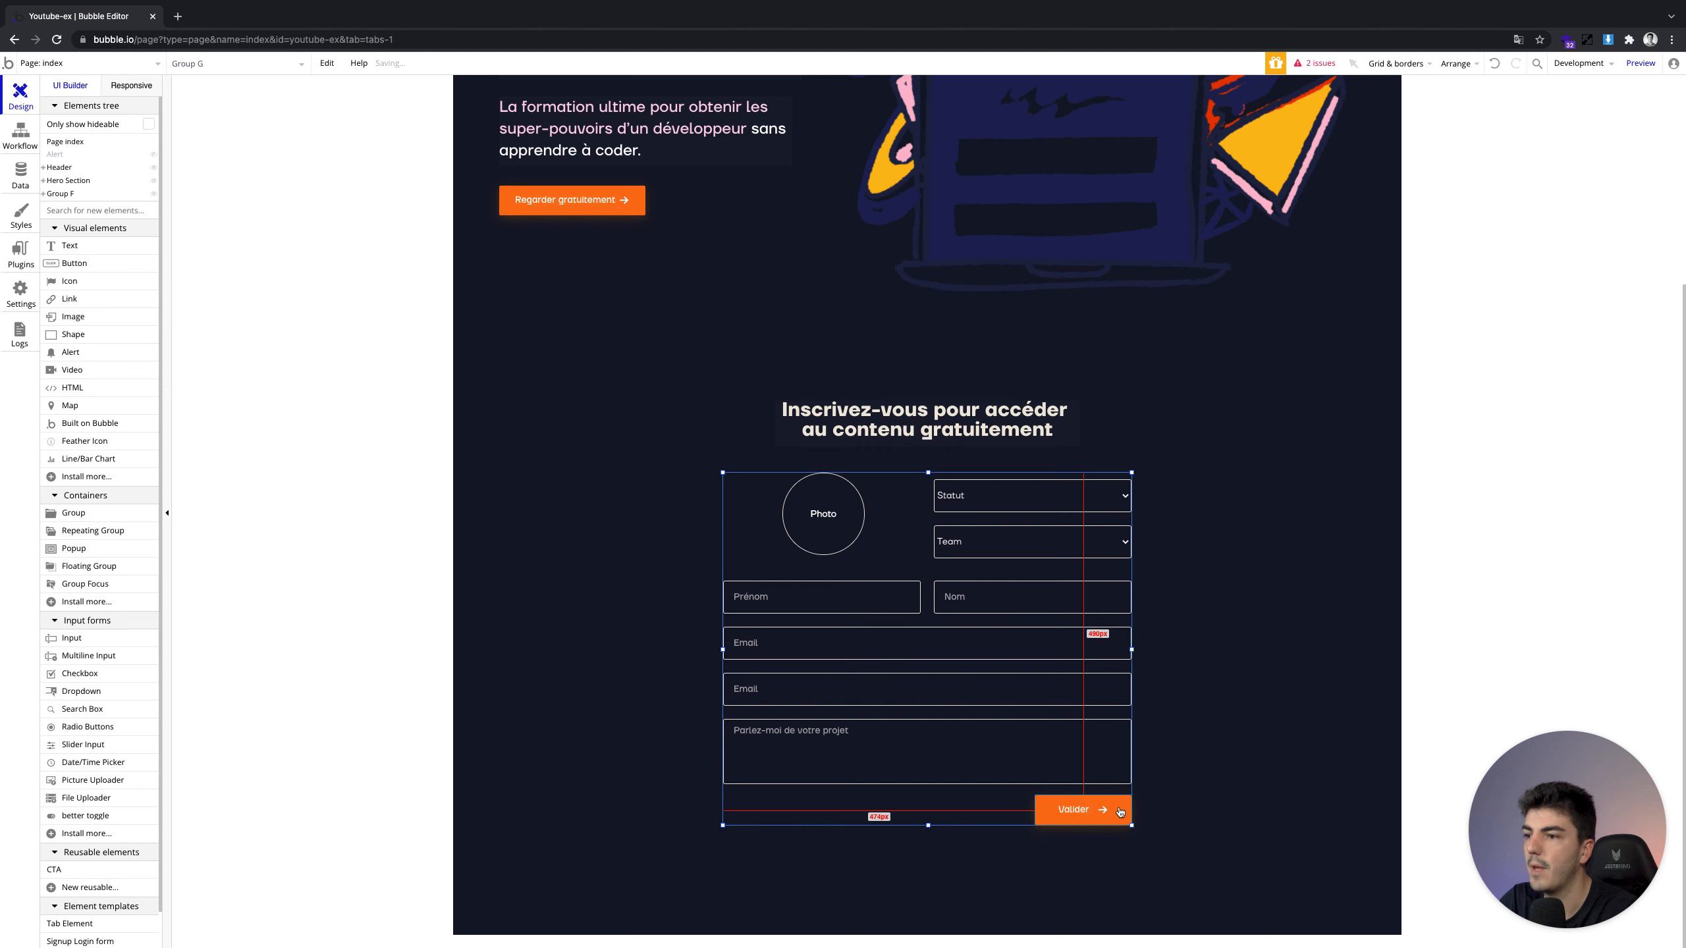
Turn the second Email input into a password field with placeholder 'Mot de passe'
double_click(837, 689)
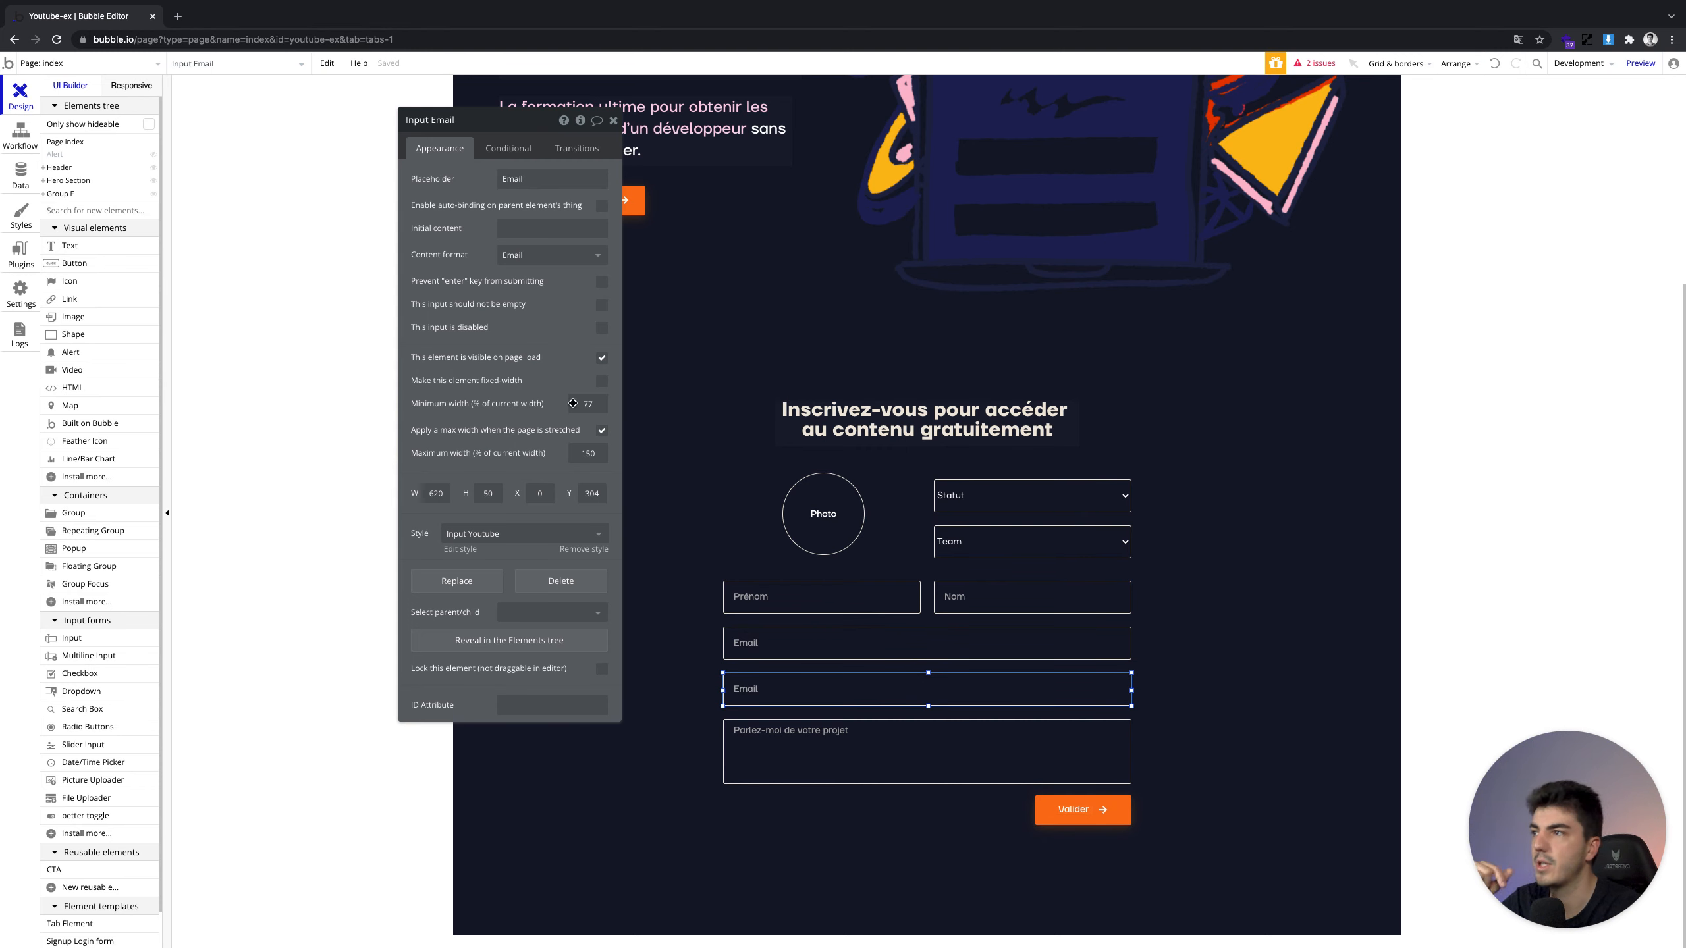
left_click(532, 253)
left_click(536, 316)
double_click(523, 178)
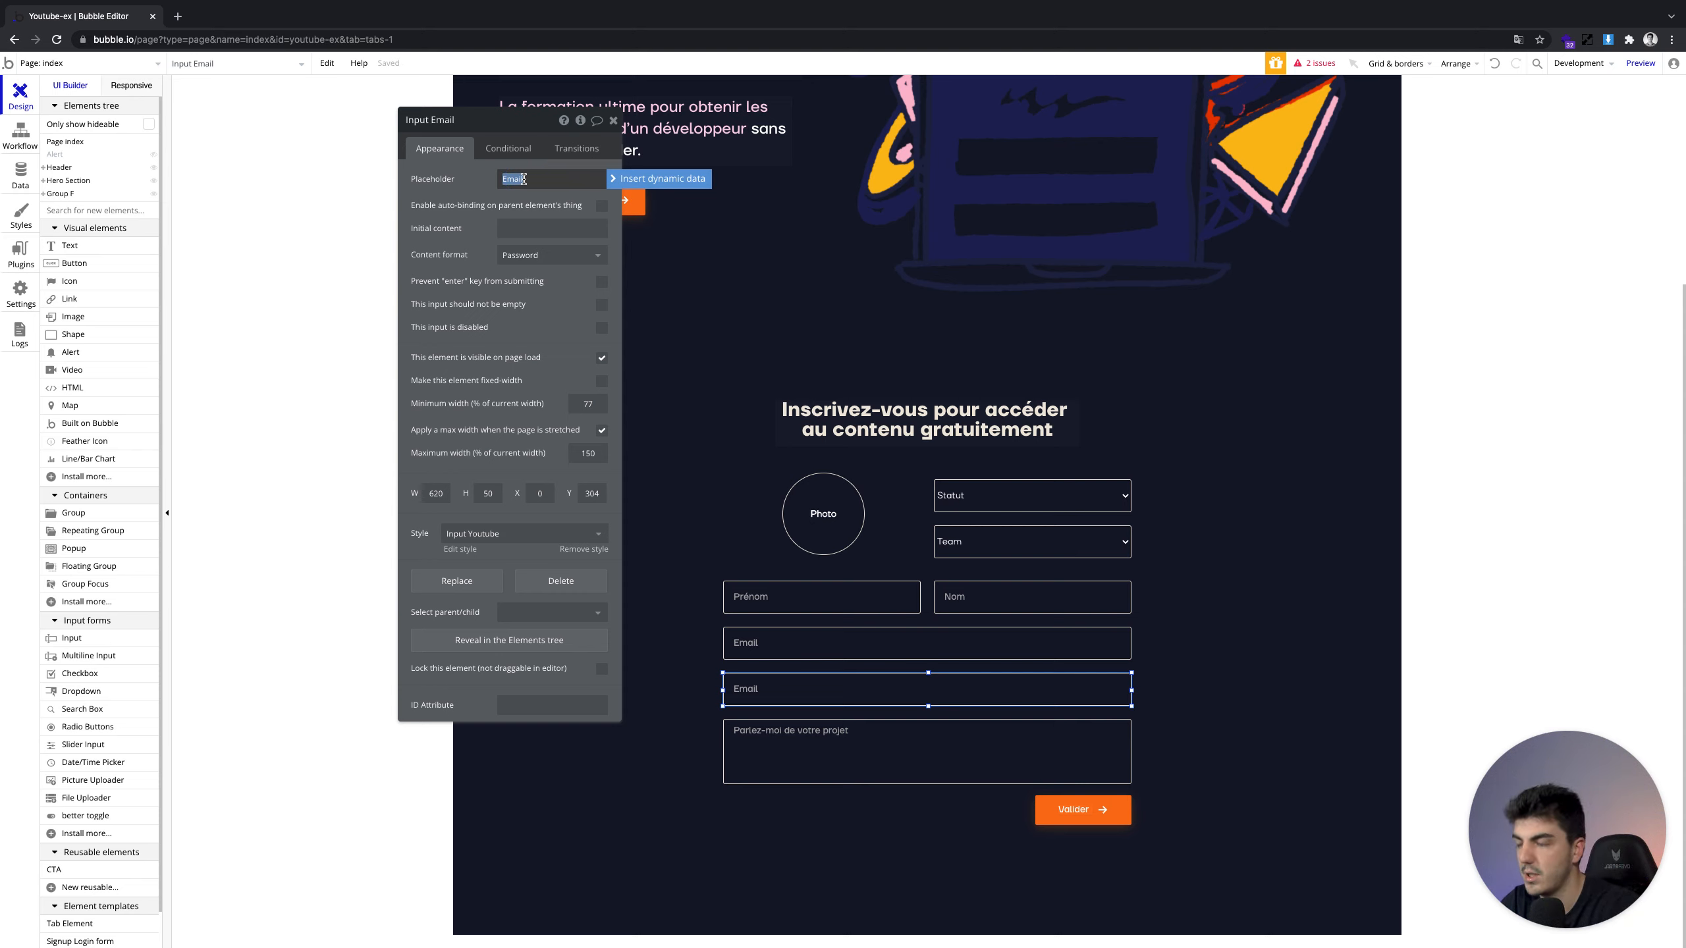
type("Mot de passe")
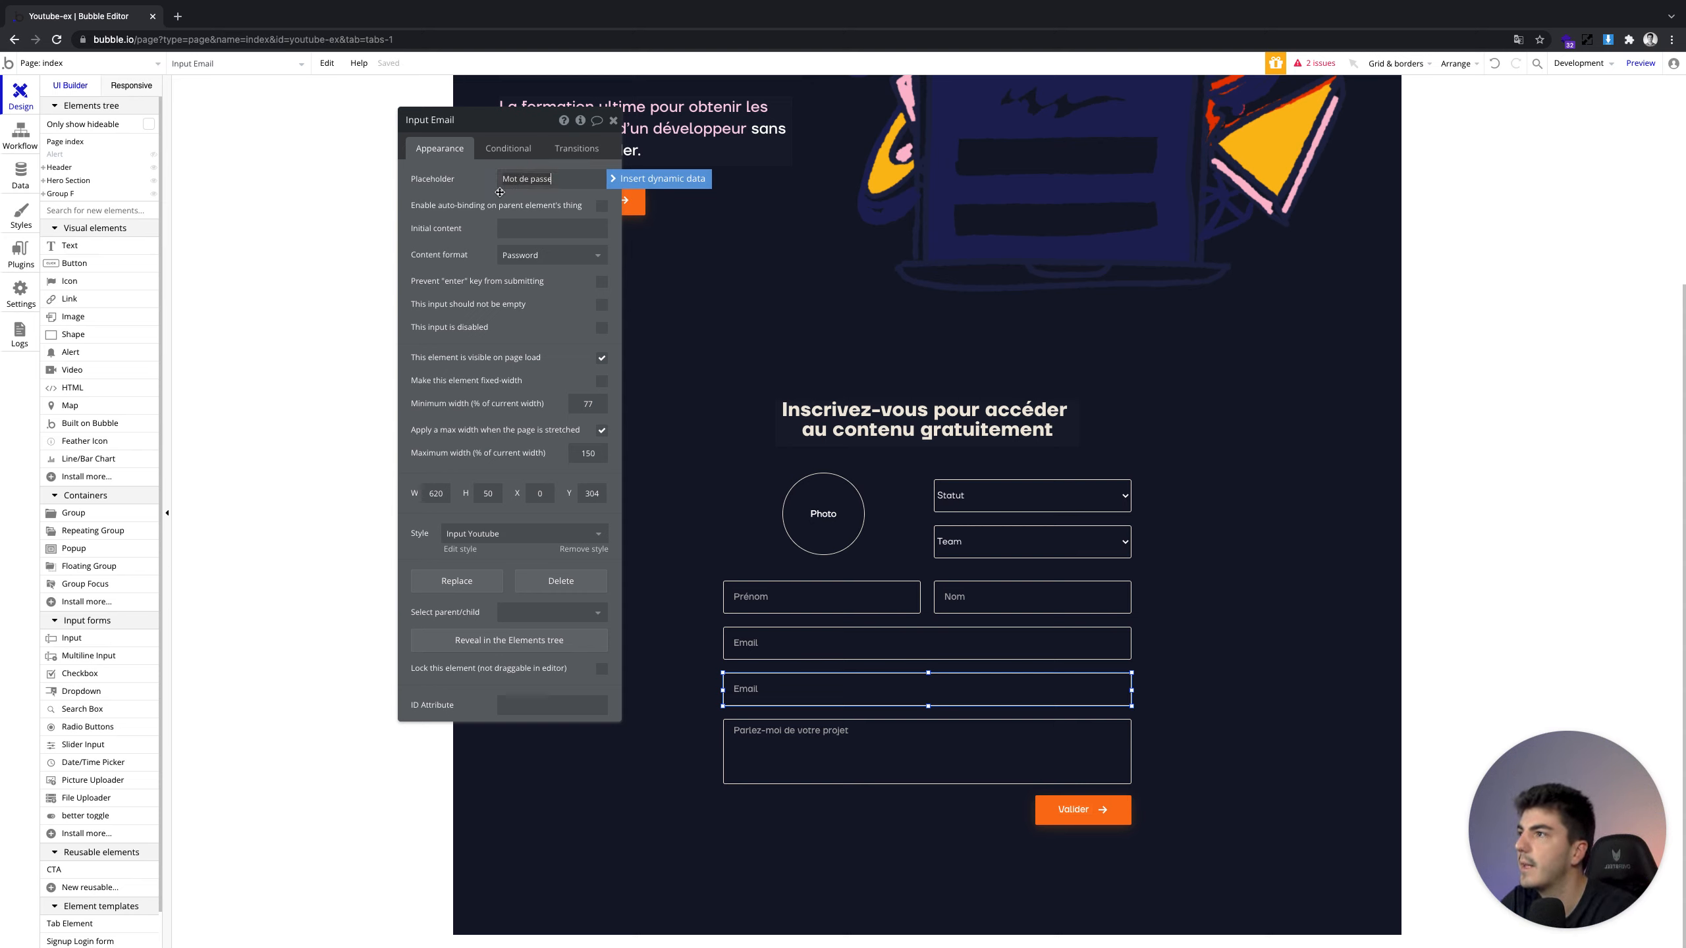
left_click(449, 128)
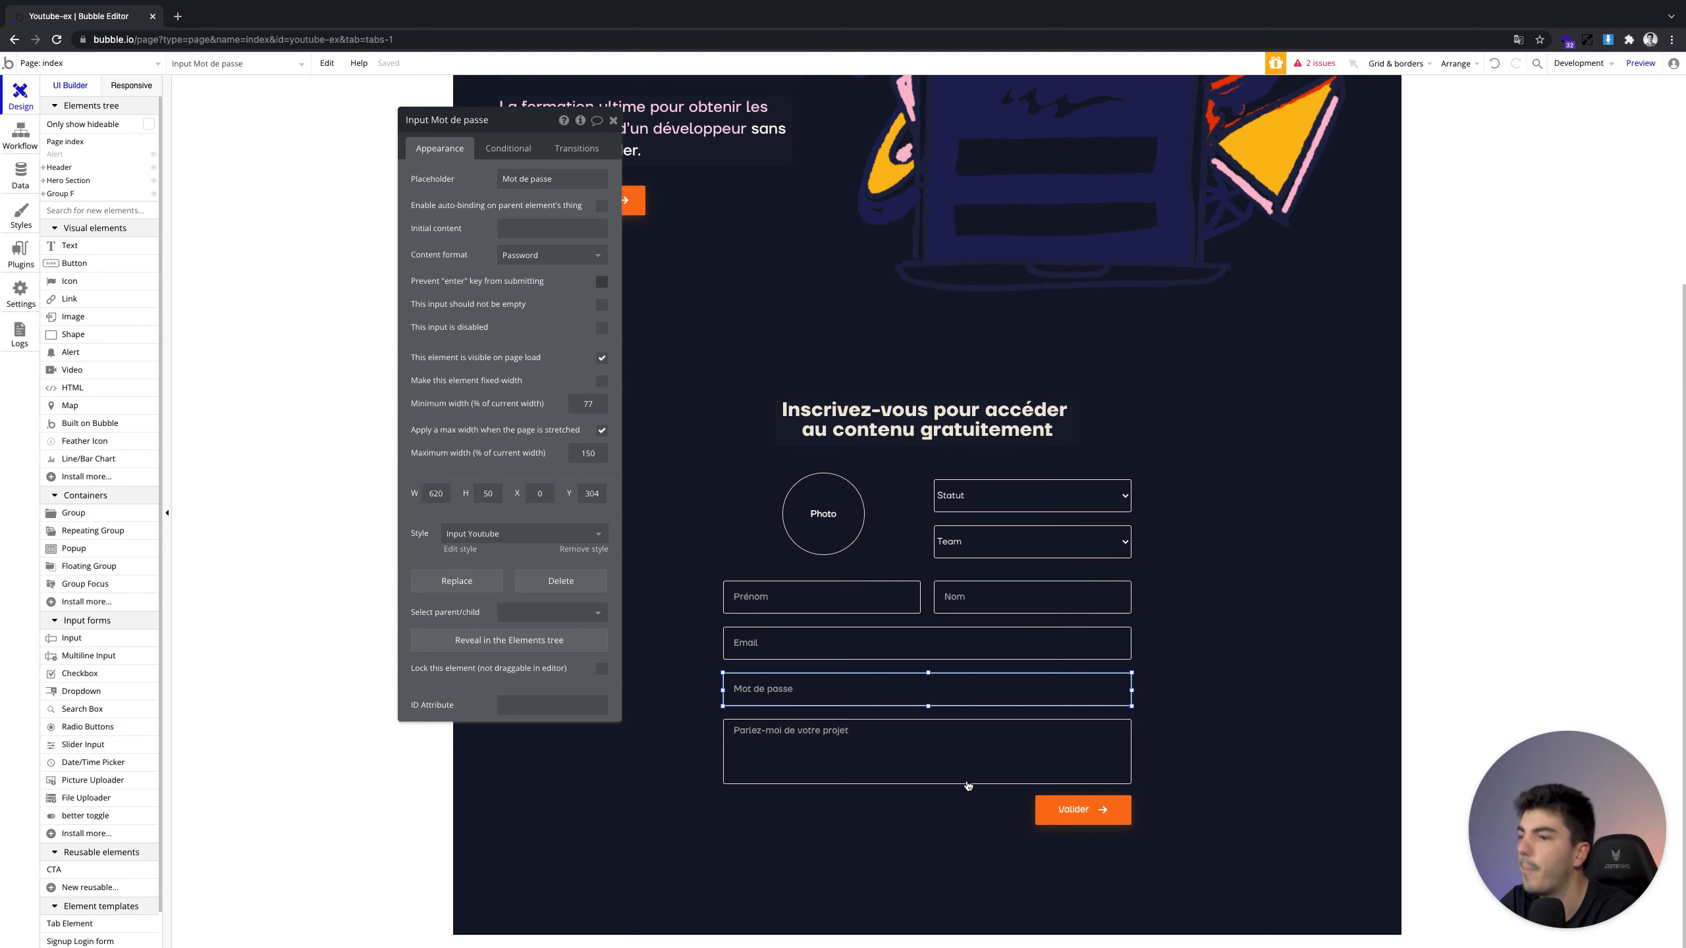
left_click(1052, 809)
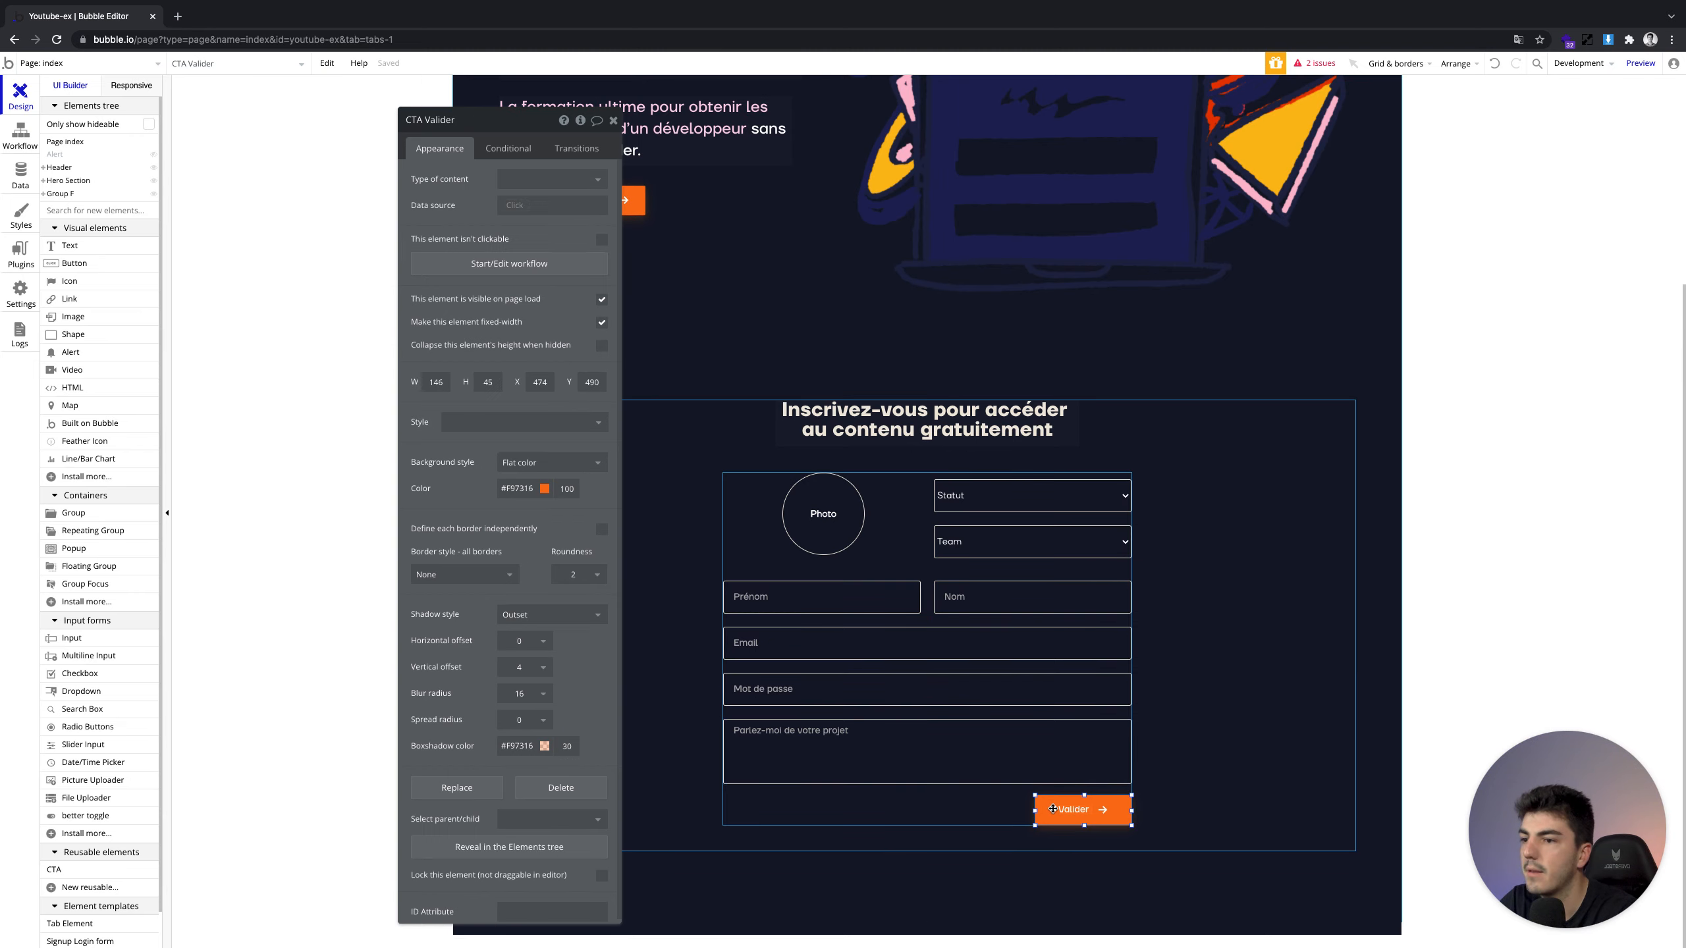
Set the sign-up Email to Input Email's value and Password to Input Mot de passe's value
left_click(494, 264)
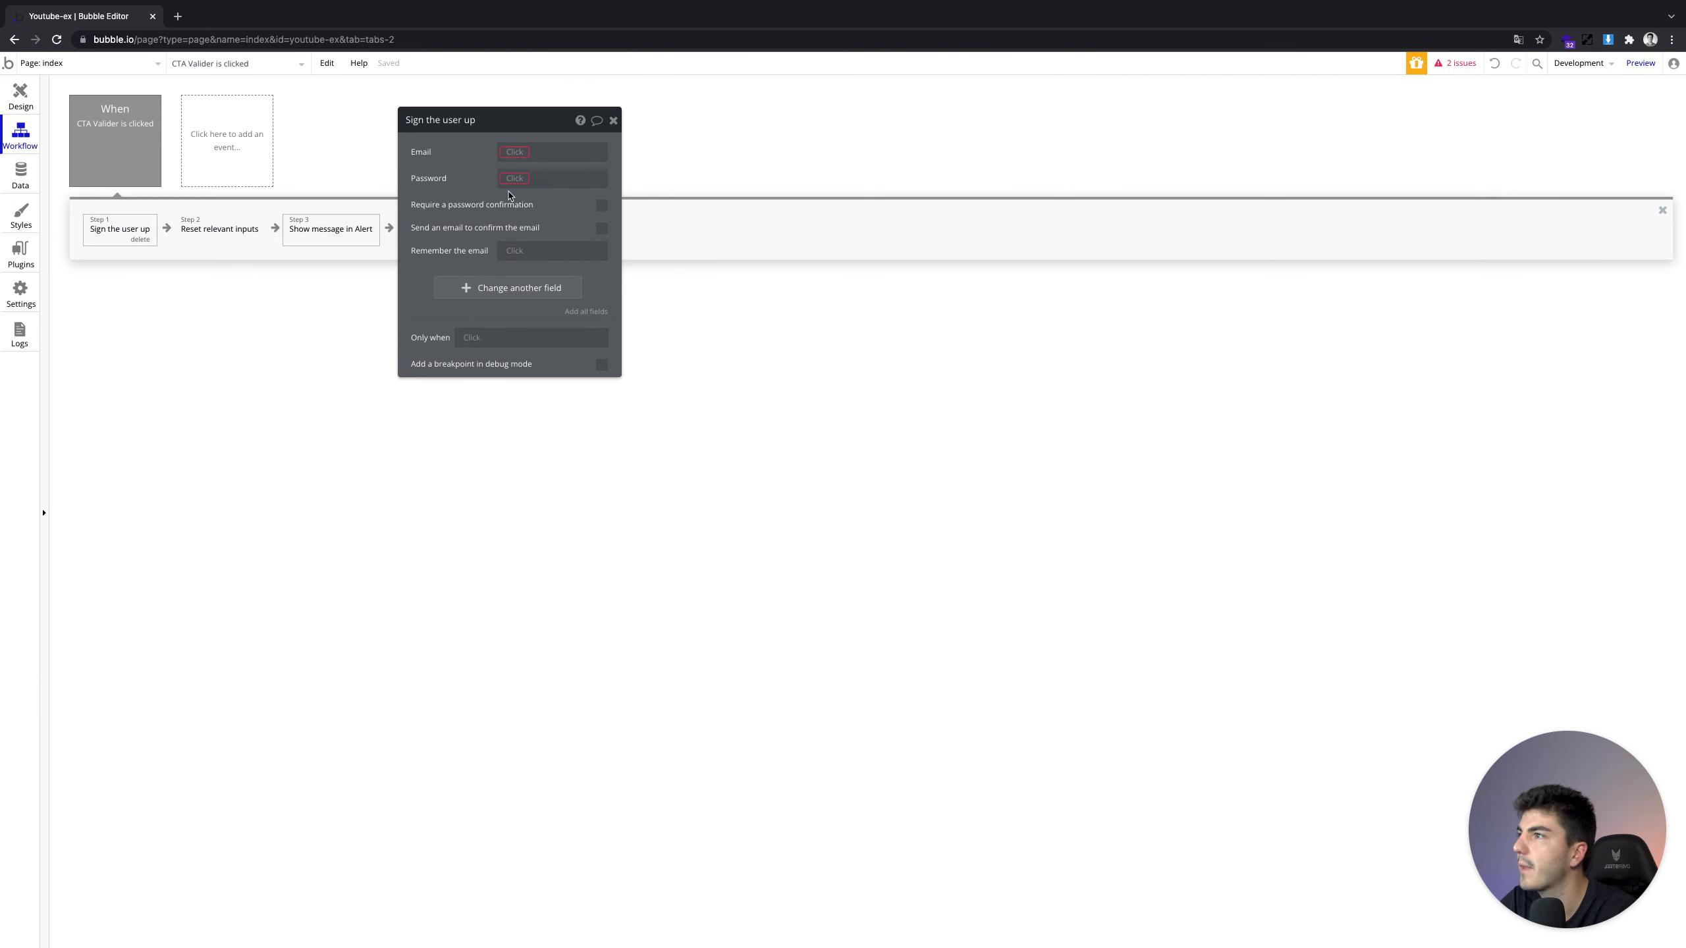
left_click(504, 153)
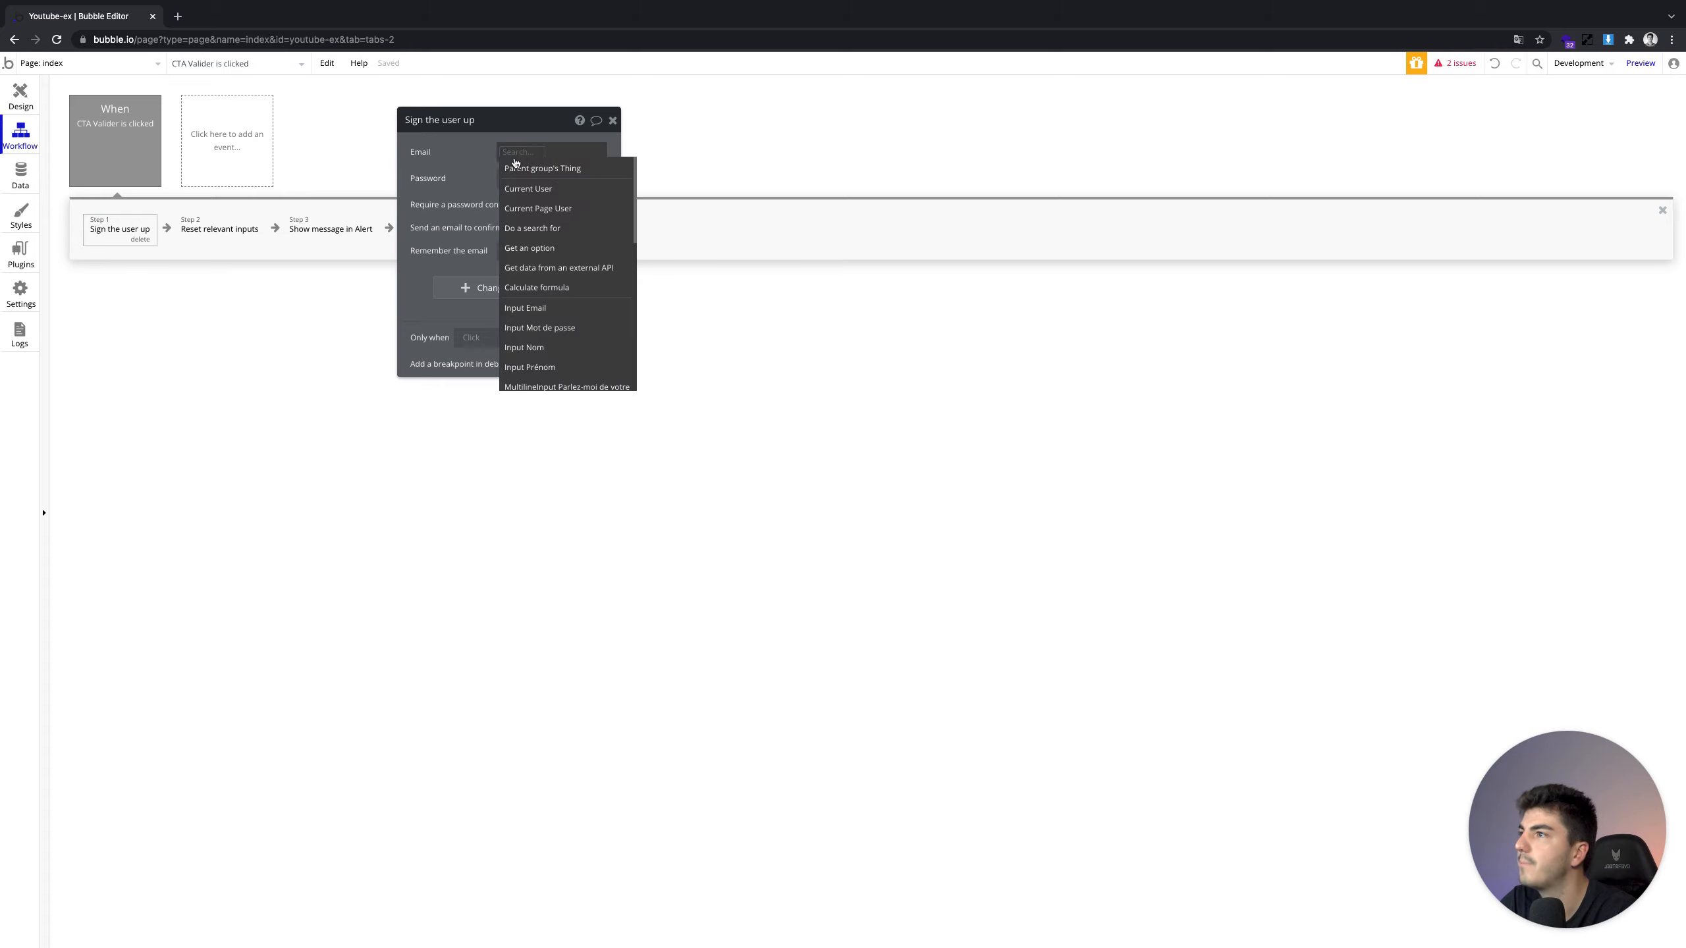
scroll(571, 340, "down", 1)
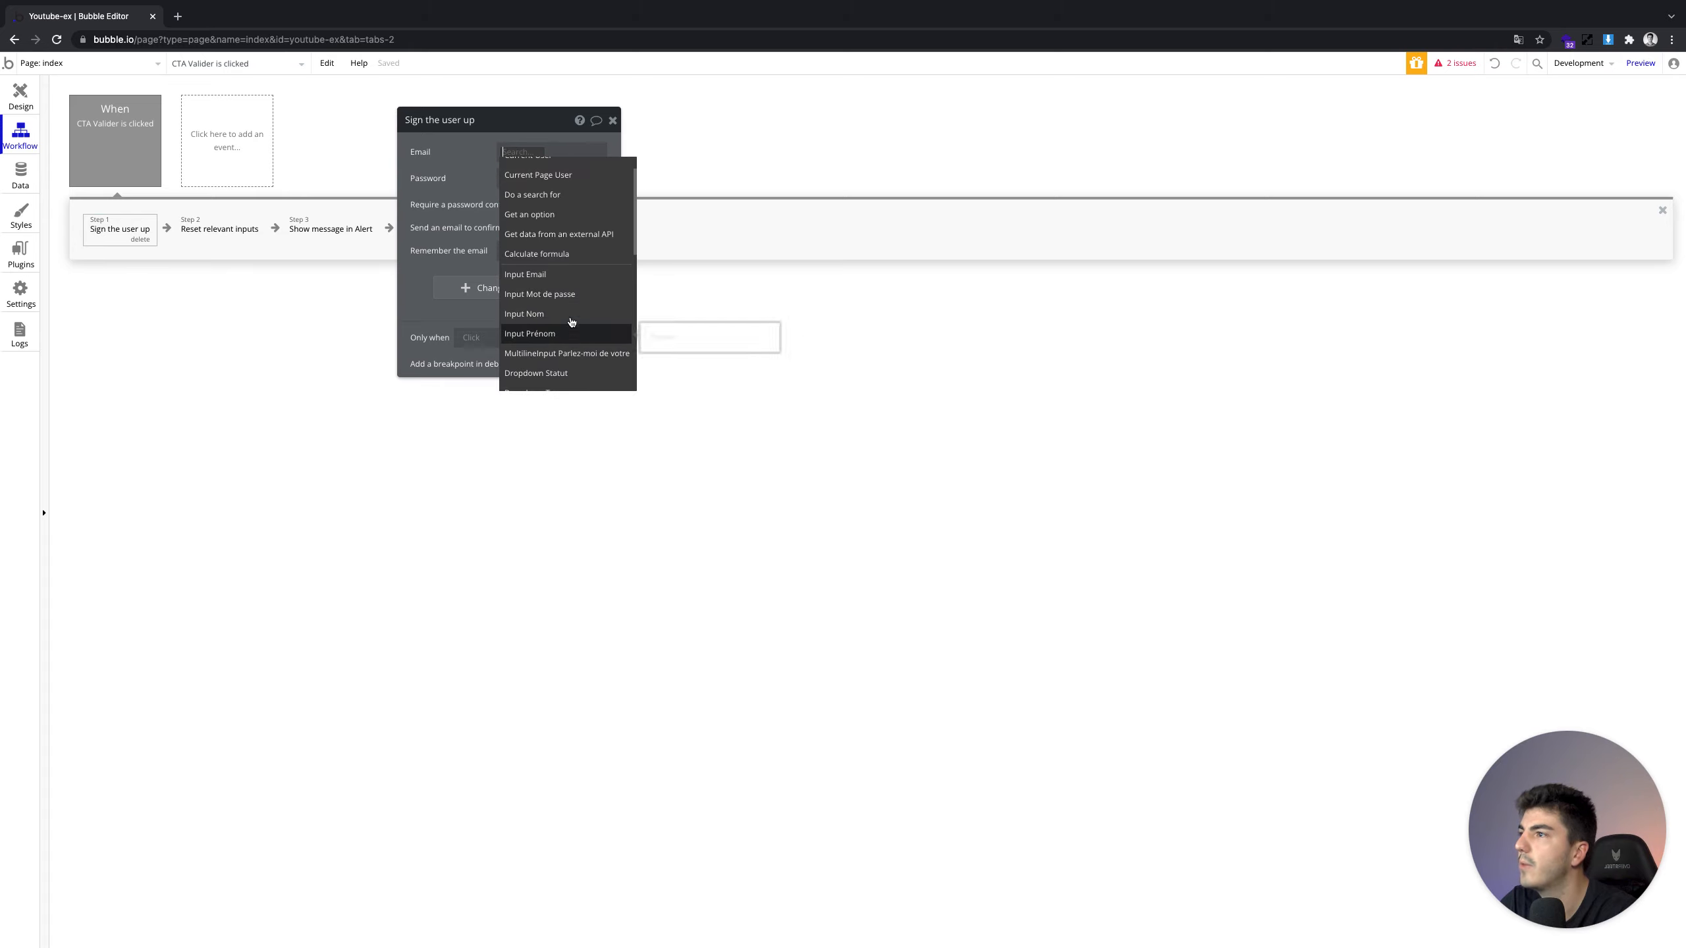
left_click(558, 272)
left_click(577, 170)
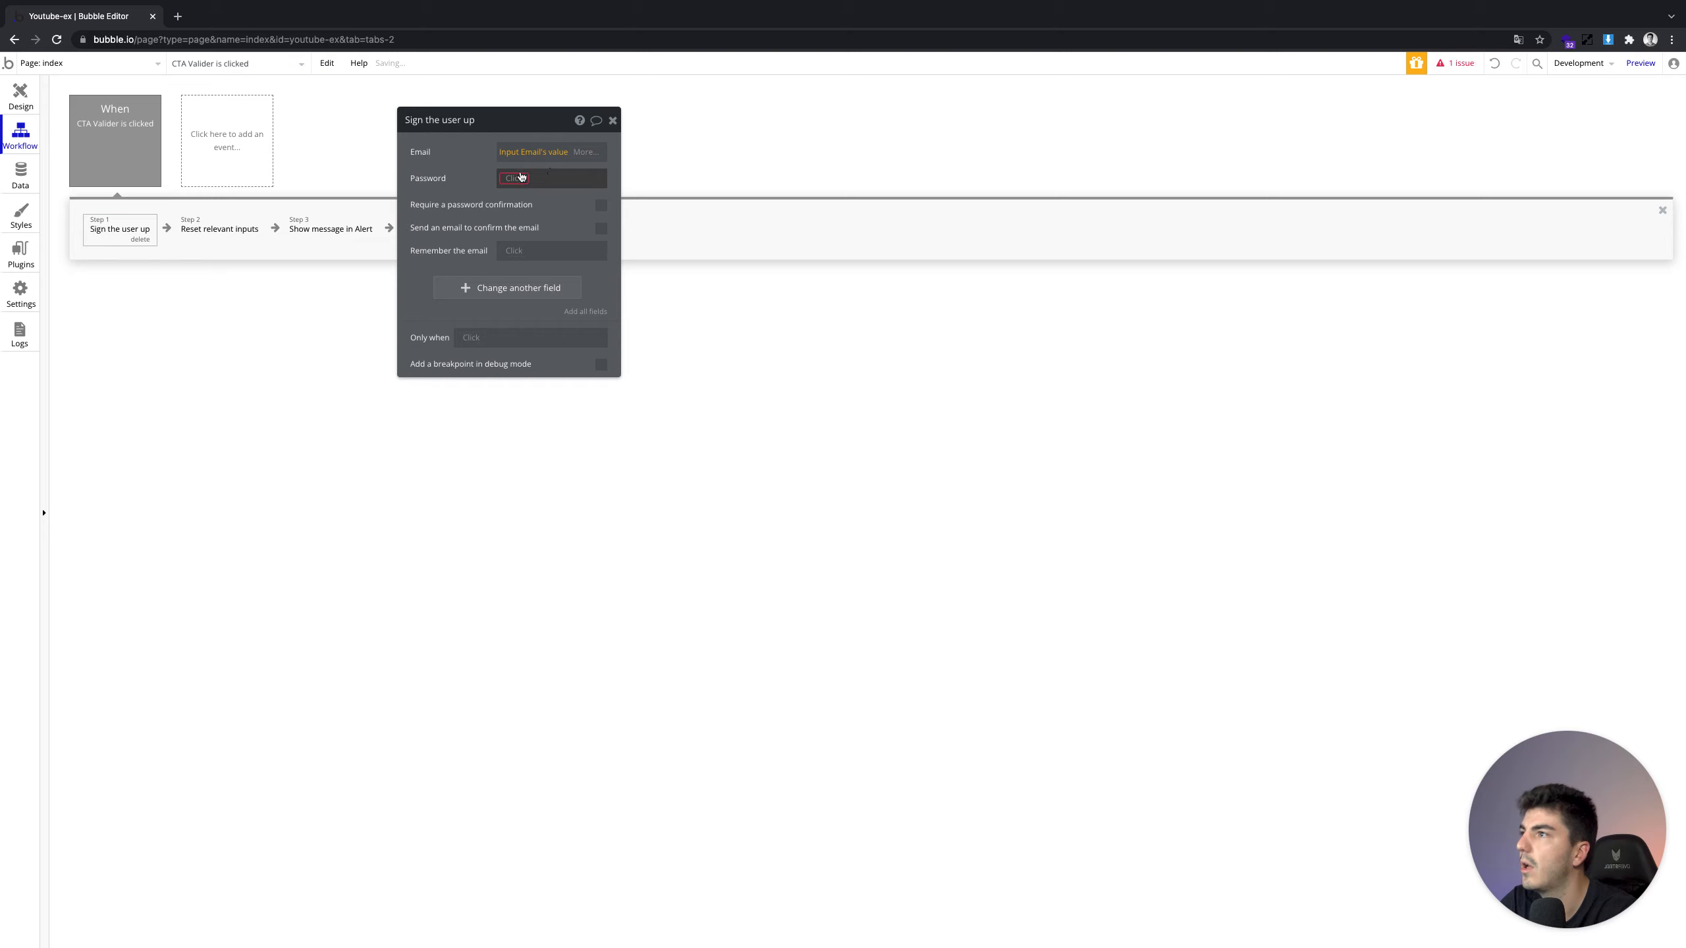
left_click(561, 356)
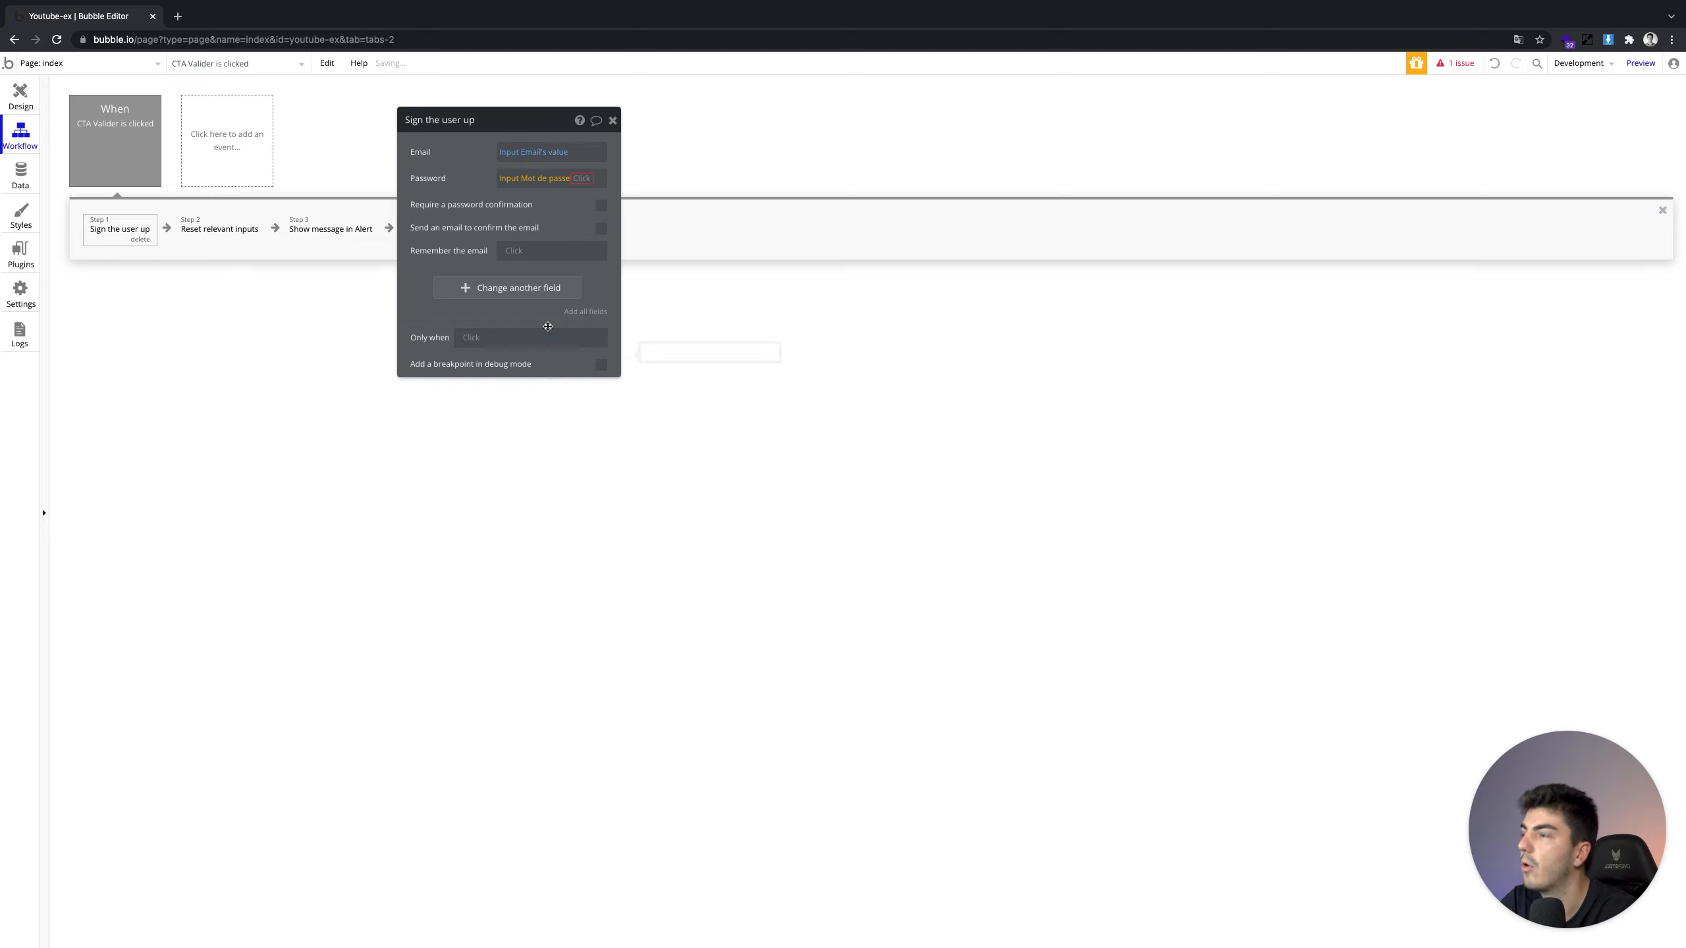
left_click(561, 198)
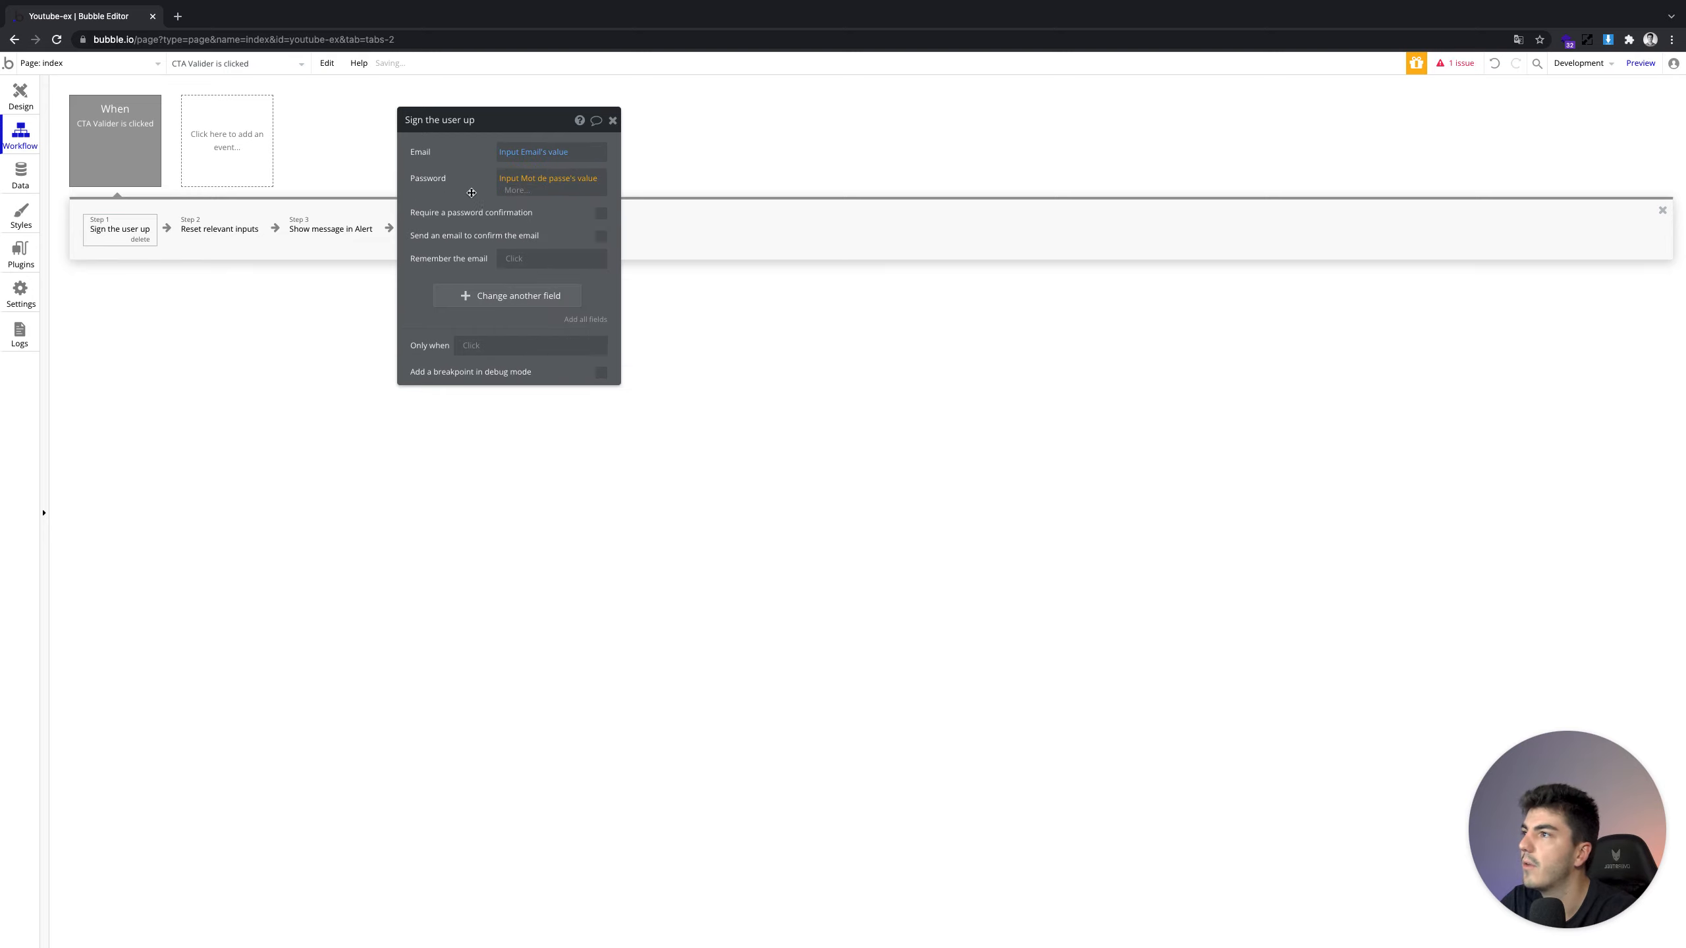
left_click(10, 178)
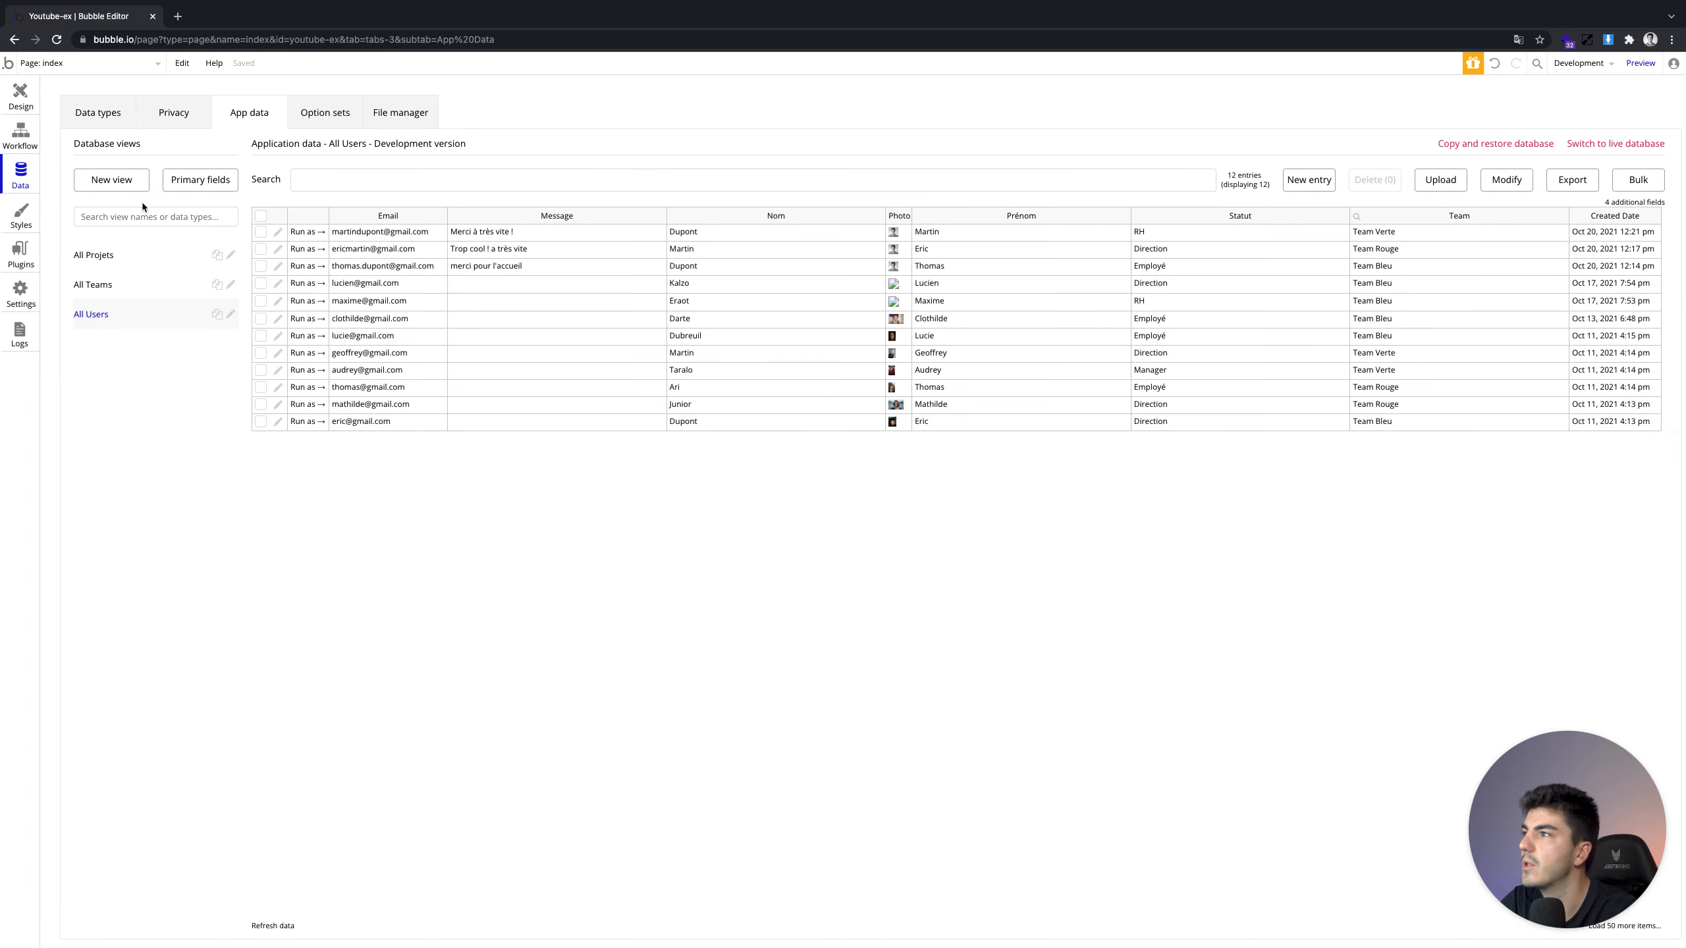
Inspect the User data type's fields, then reopen the Valider workflow's Sign the user up step
left_click(128, 125)
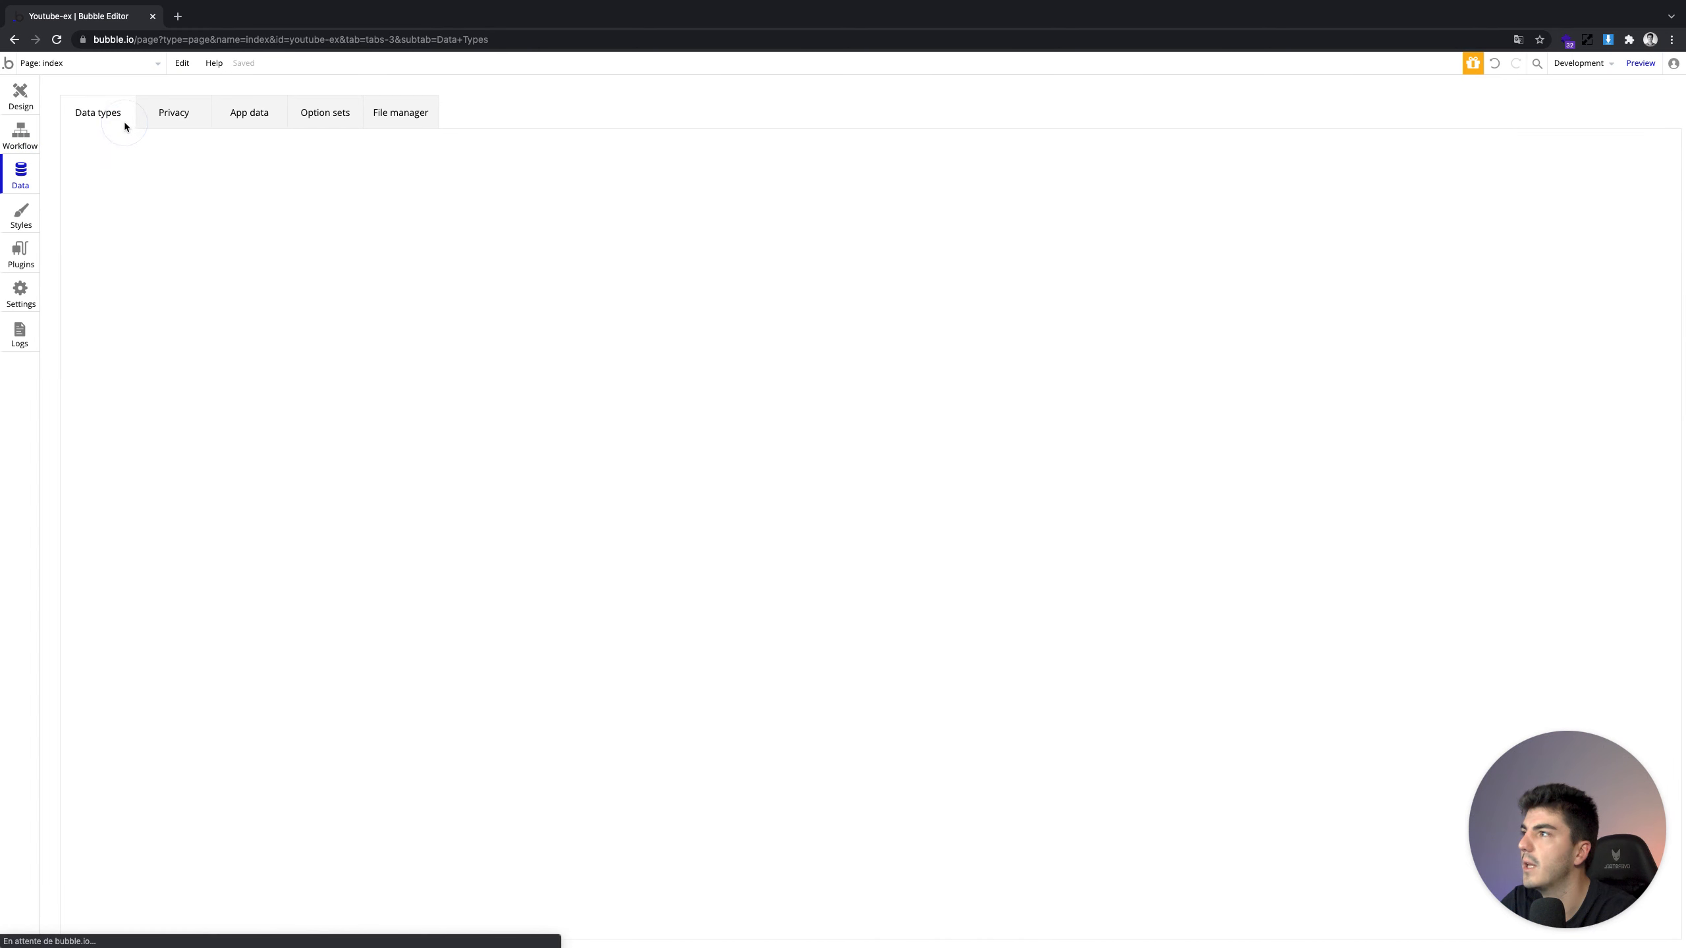
left_click(132, 230)
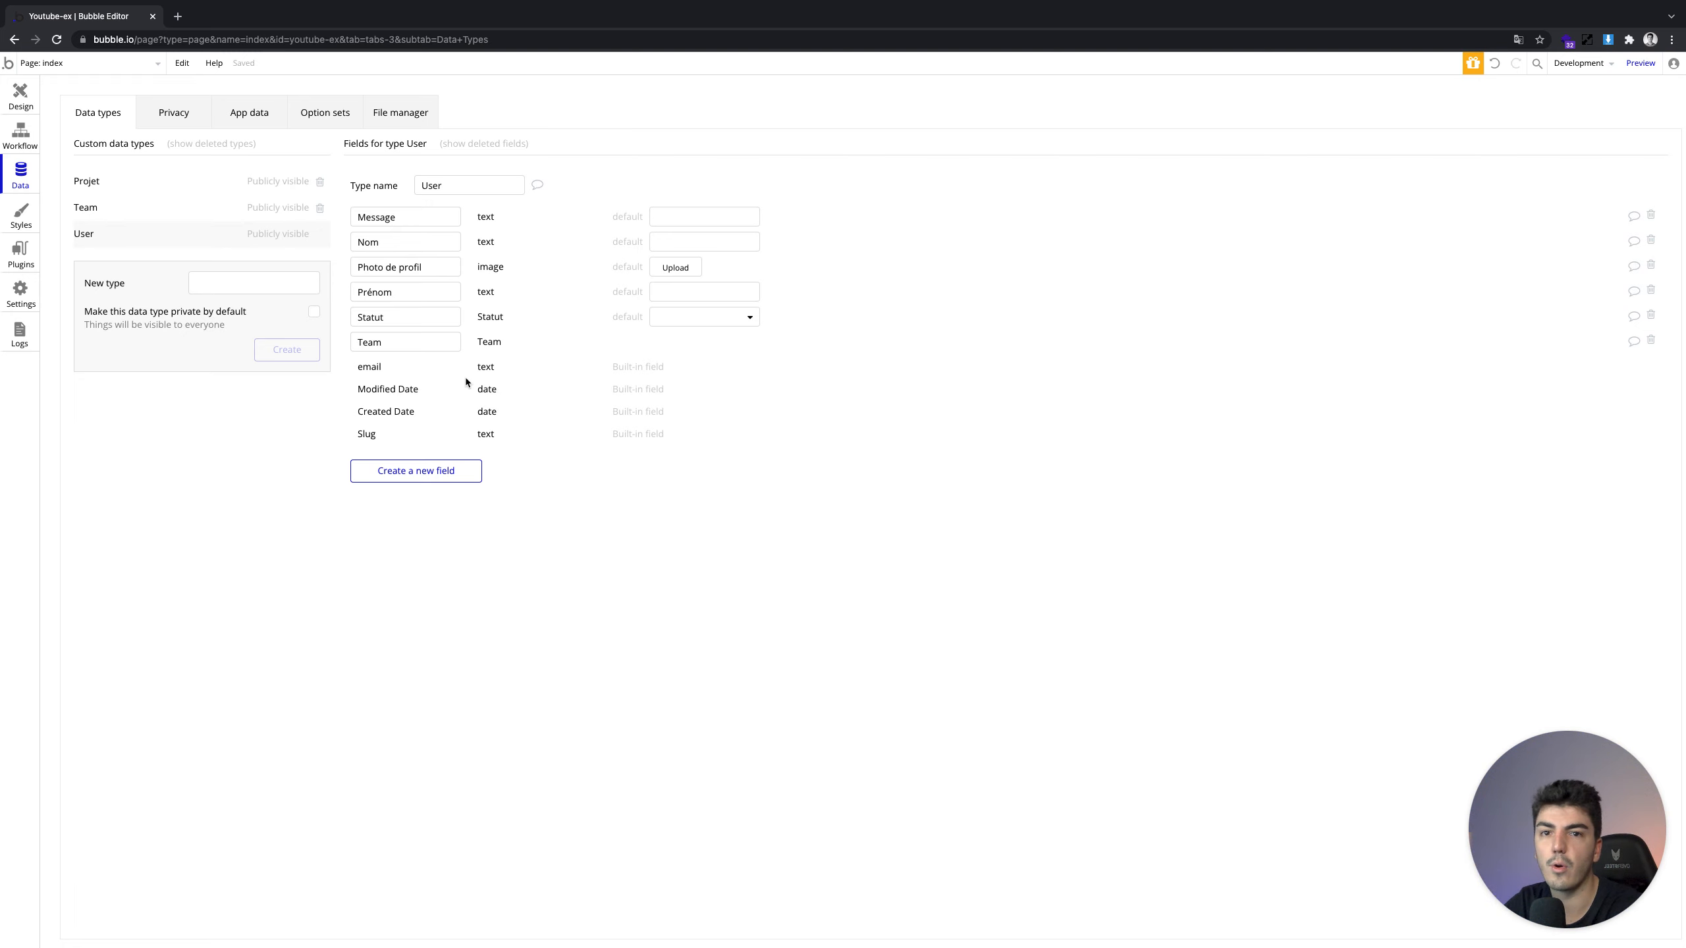
left_click(7, 108)
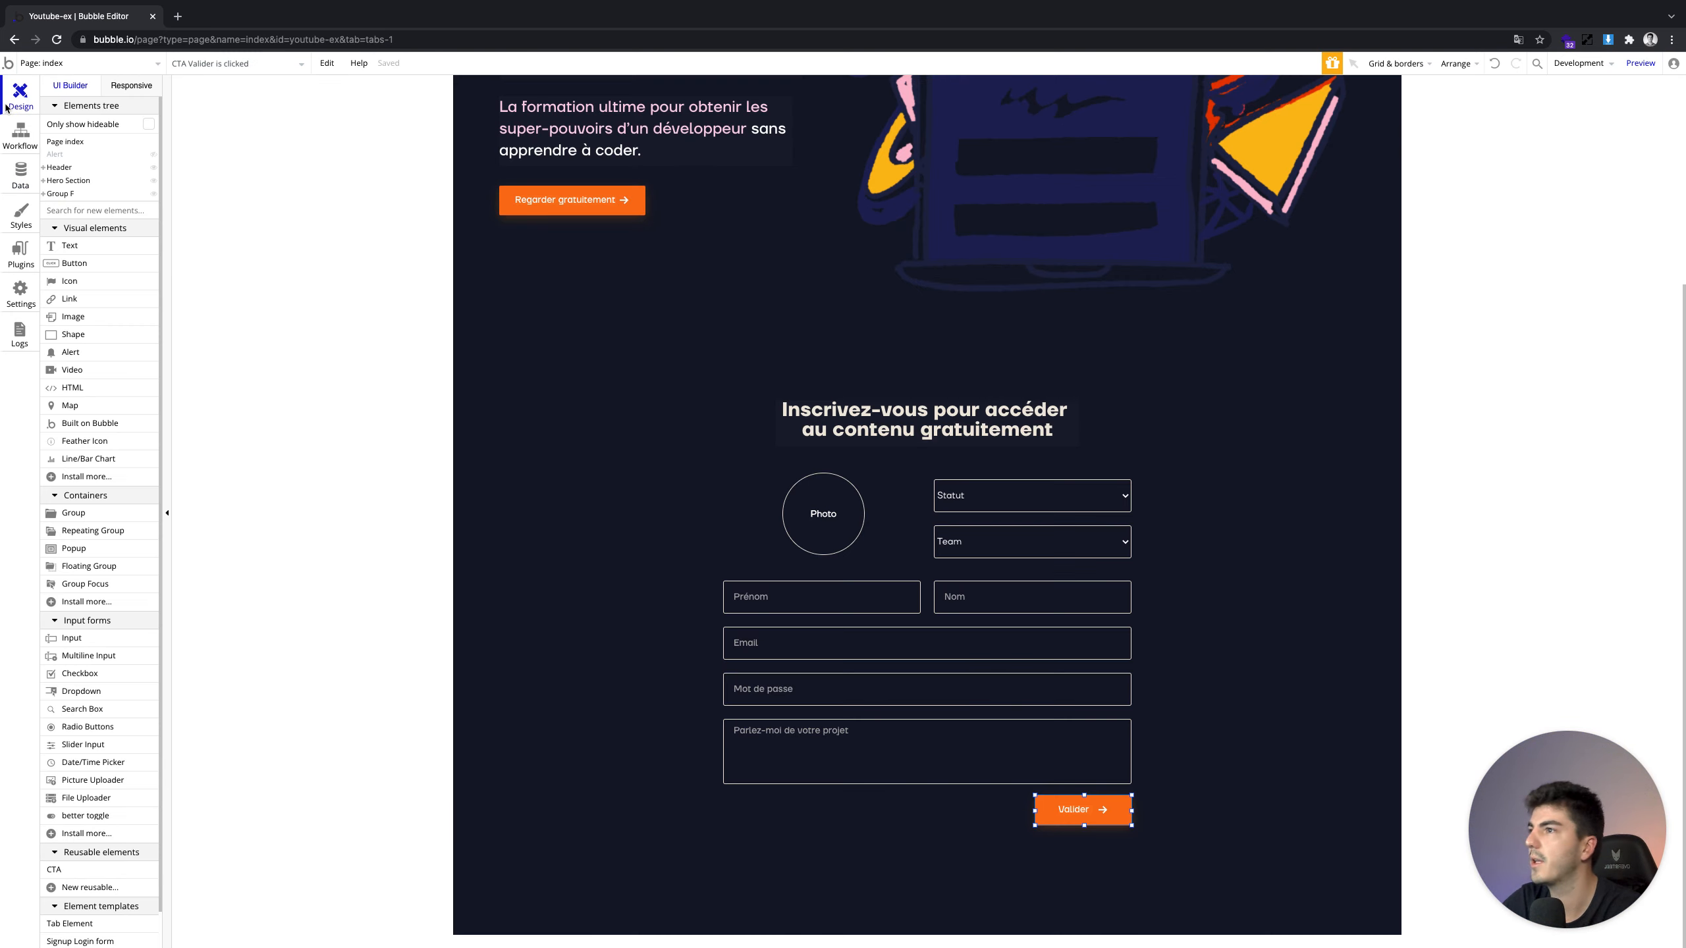
left_click(20, 152)
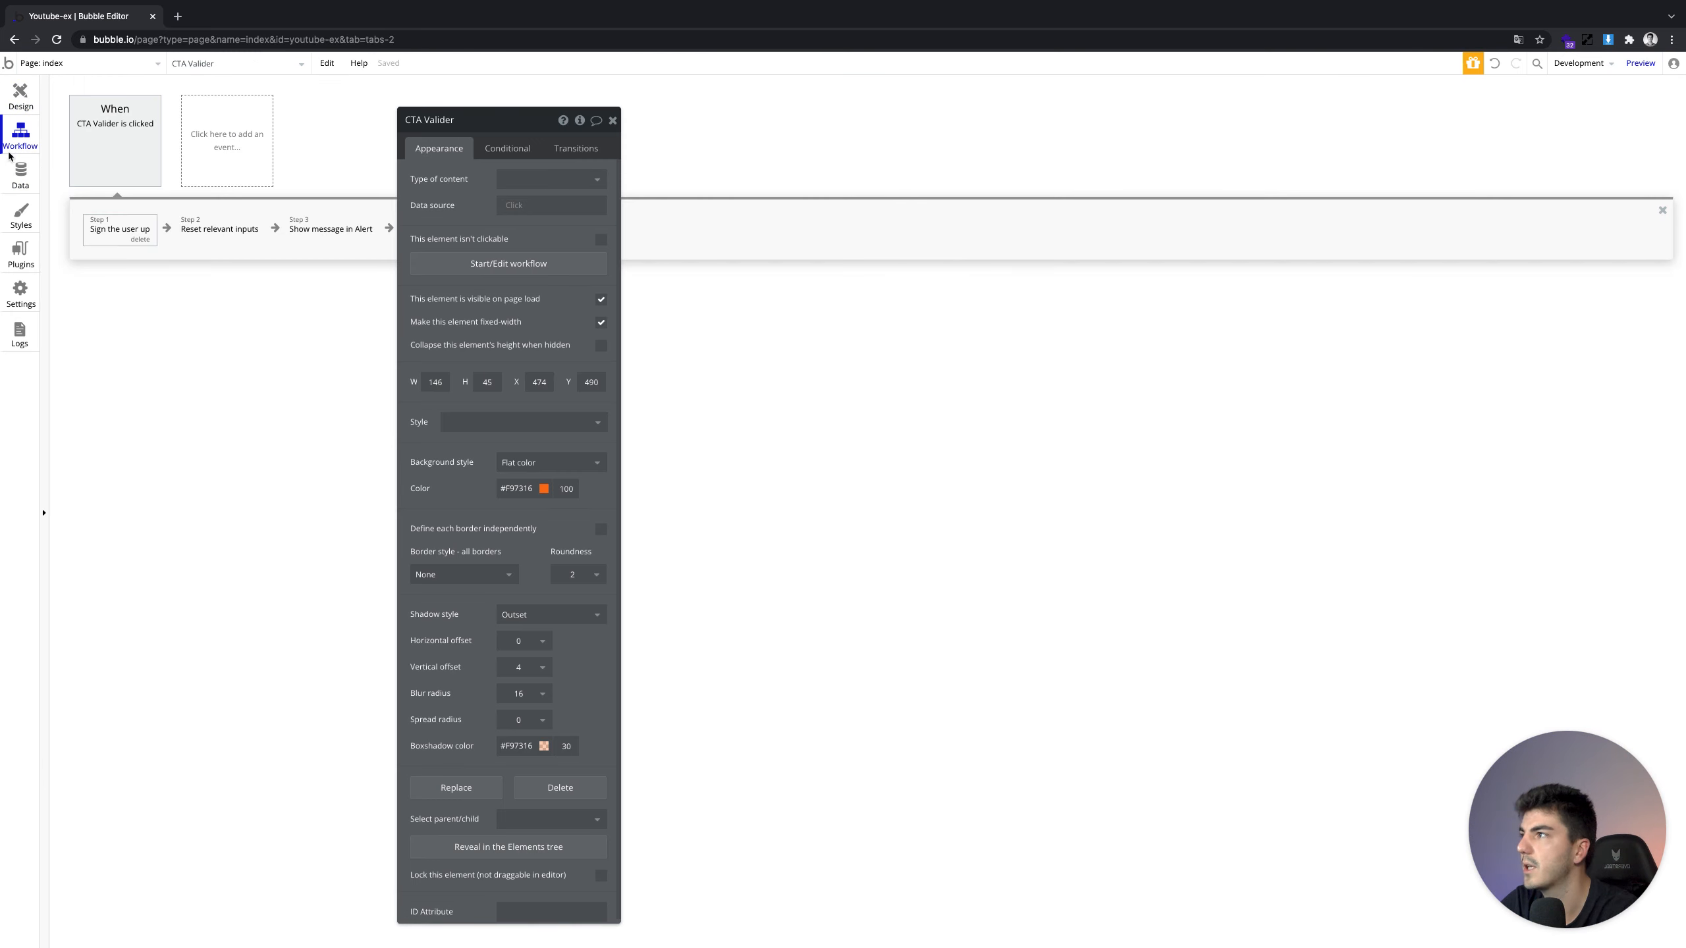
left_click(105, 218)
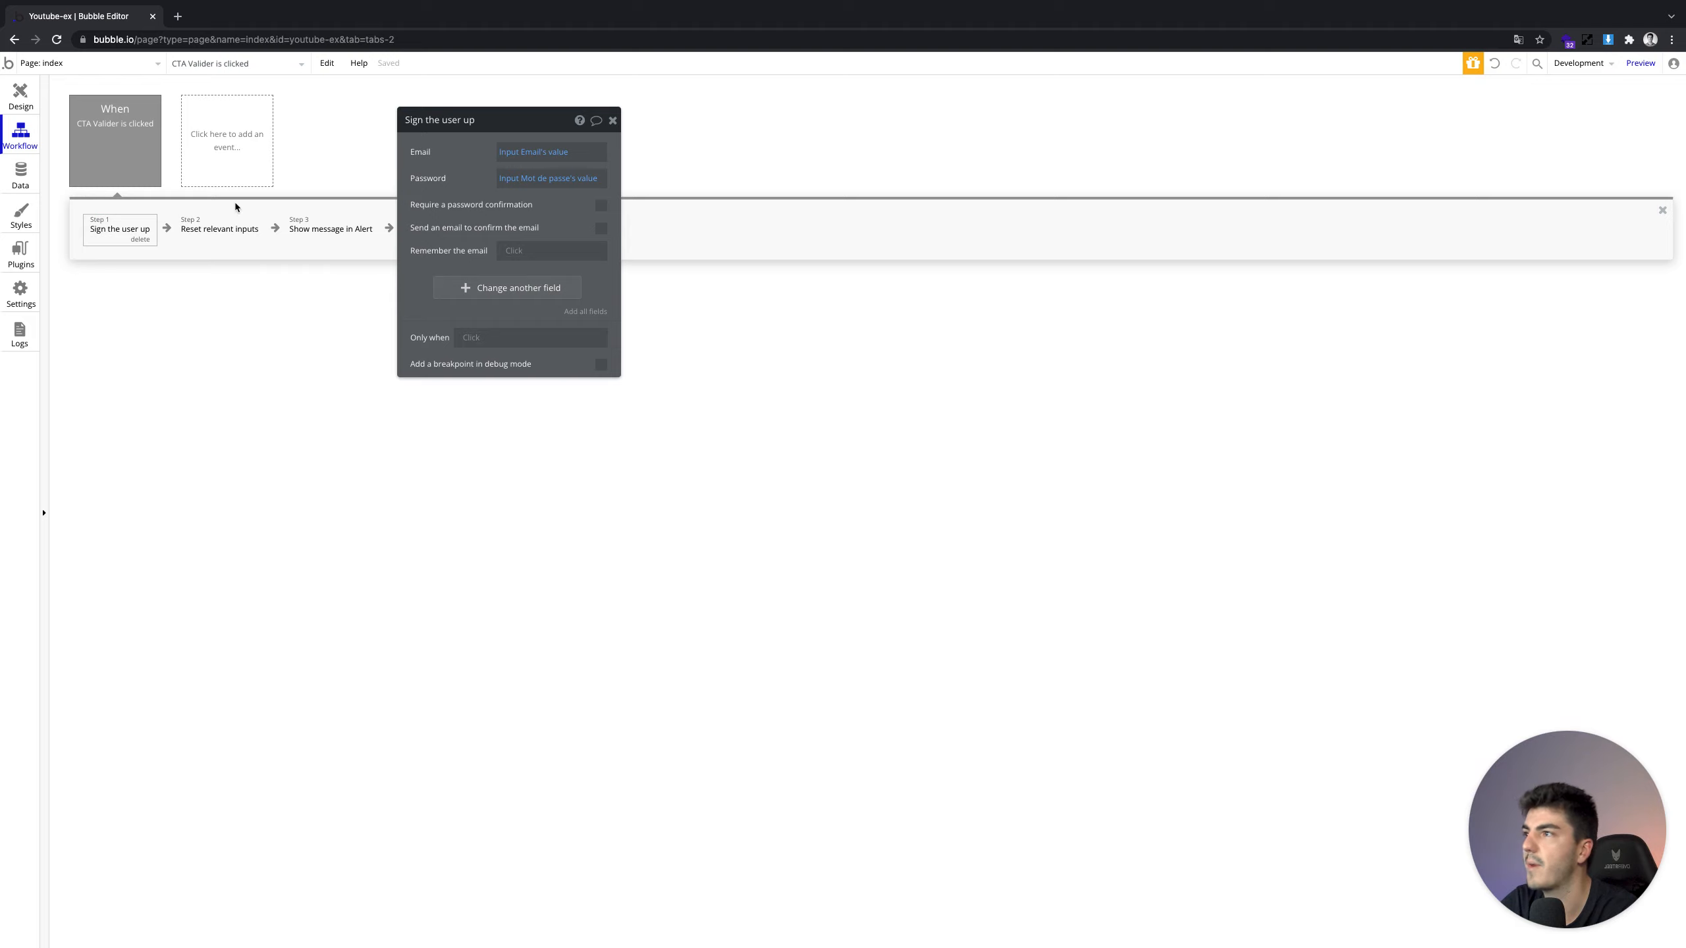
left_click_drag(432, 192, 423, 218)
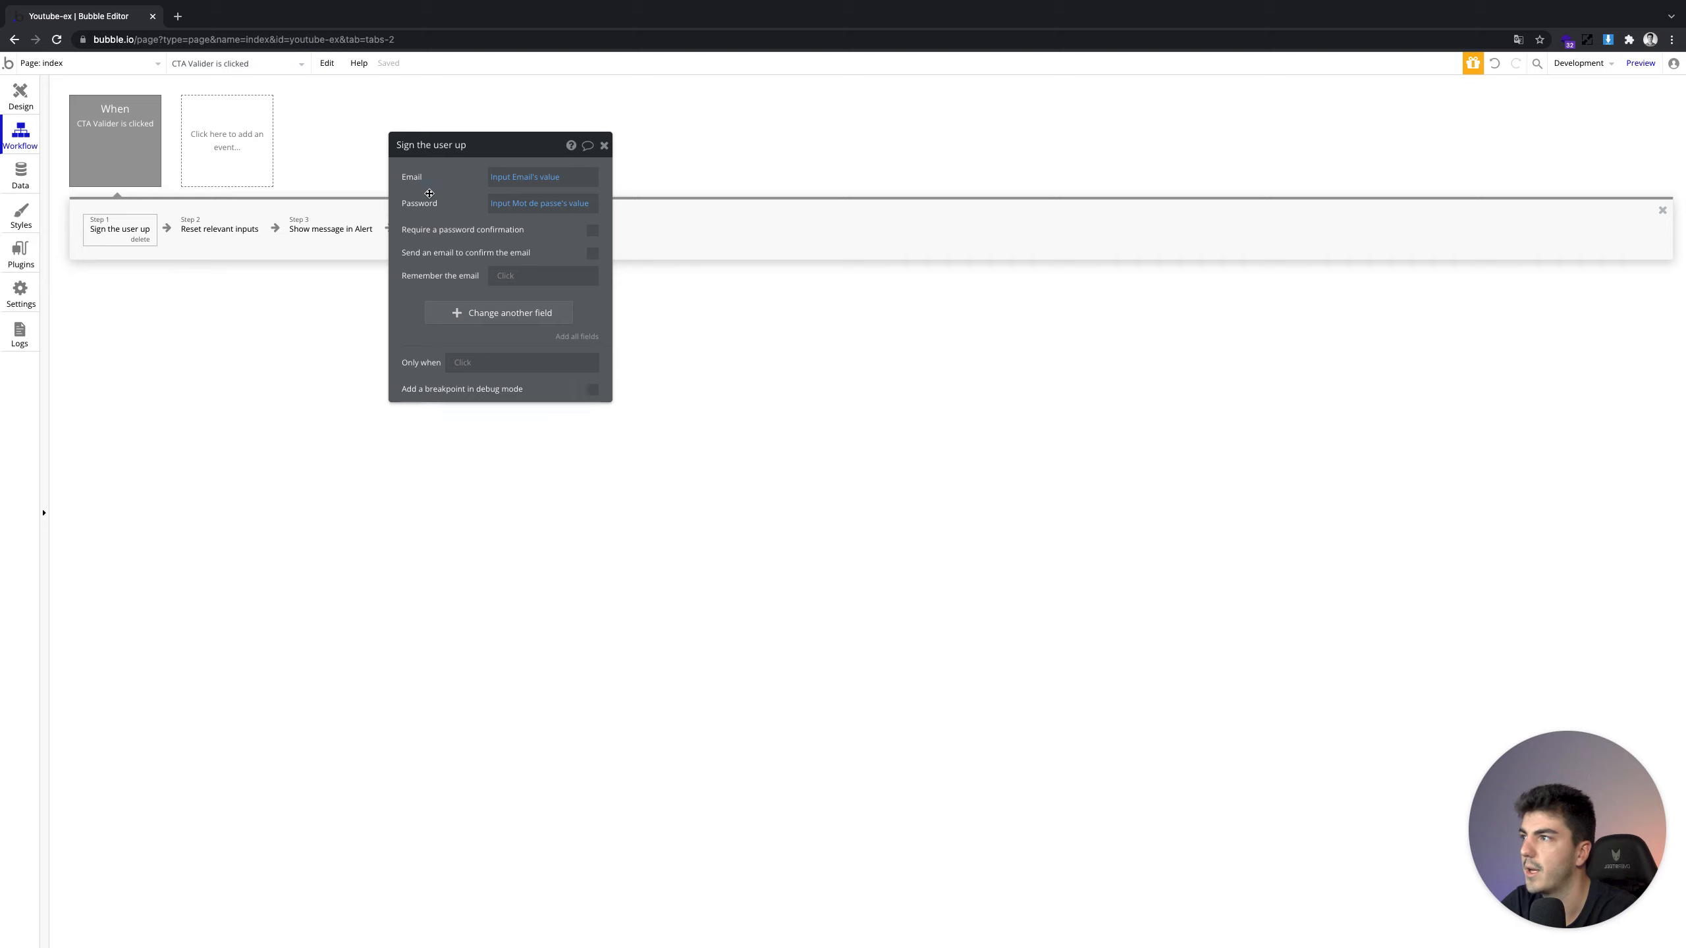
Have sign-up set the user's Message from the Parlez-moi multiline input's value
left_click_drag(429, 193, 474, 191)
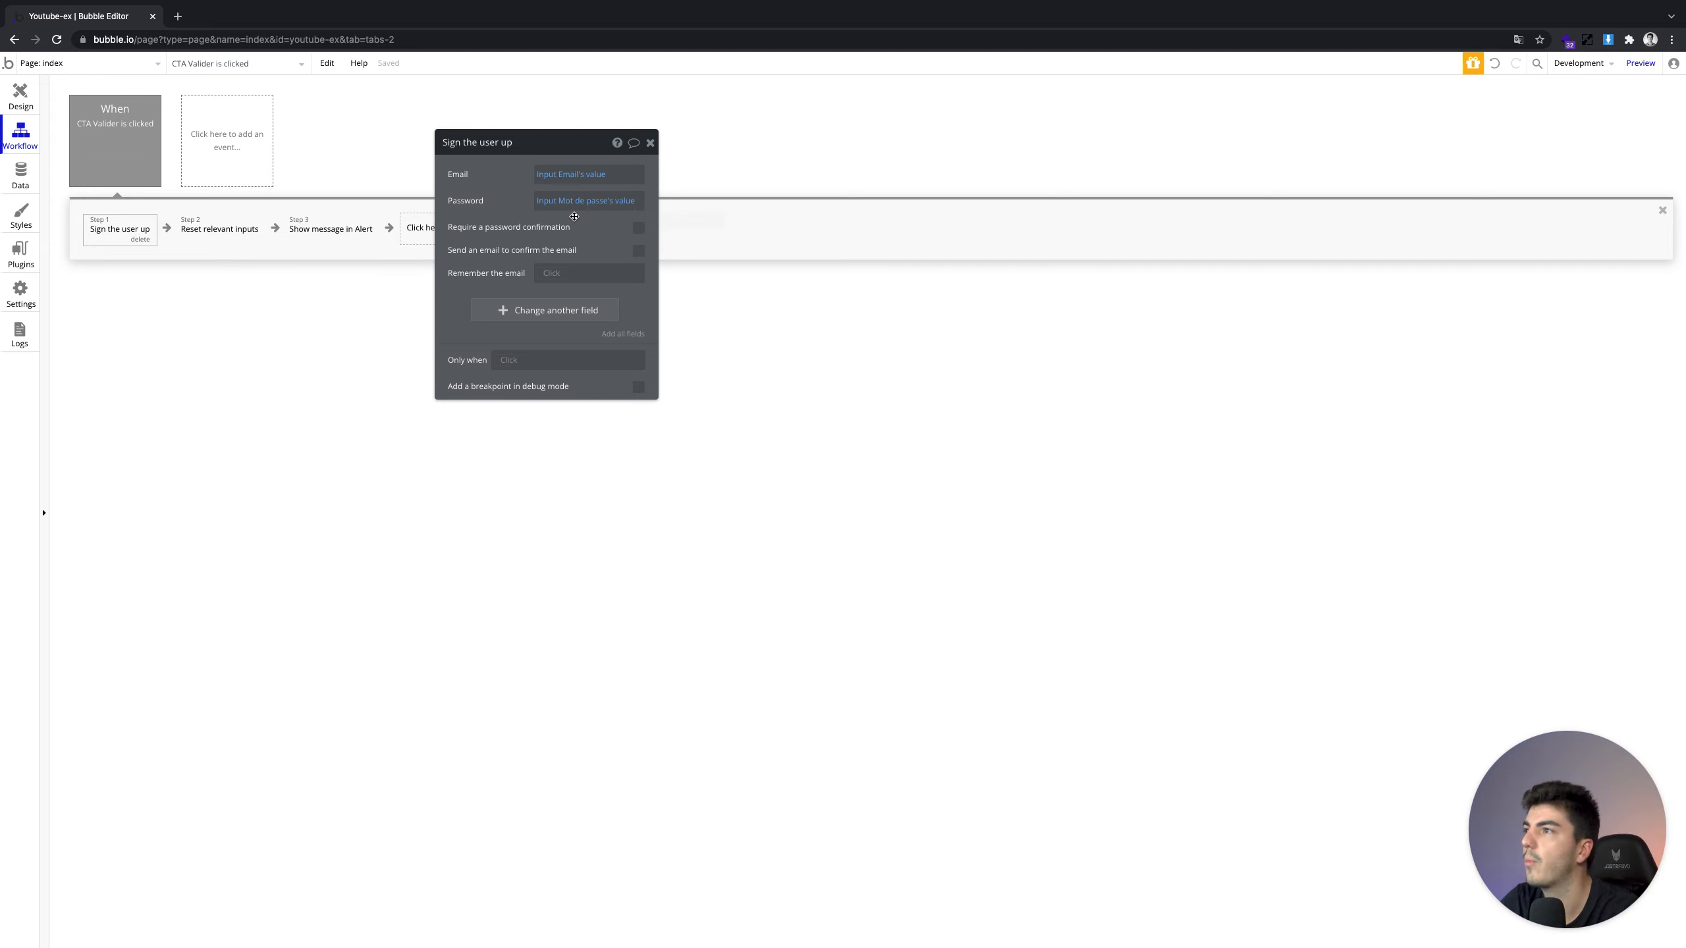
left_click(21, 103)
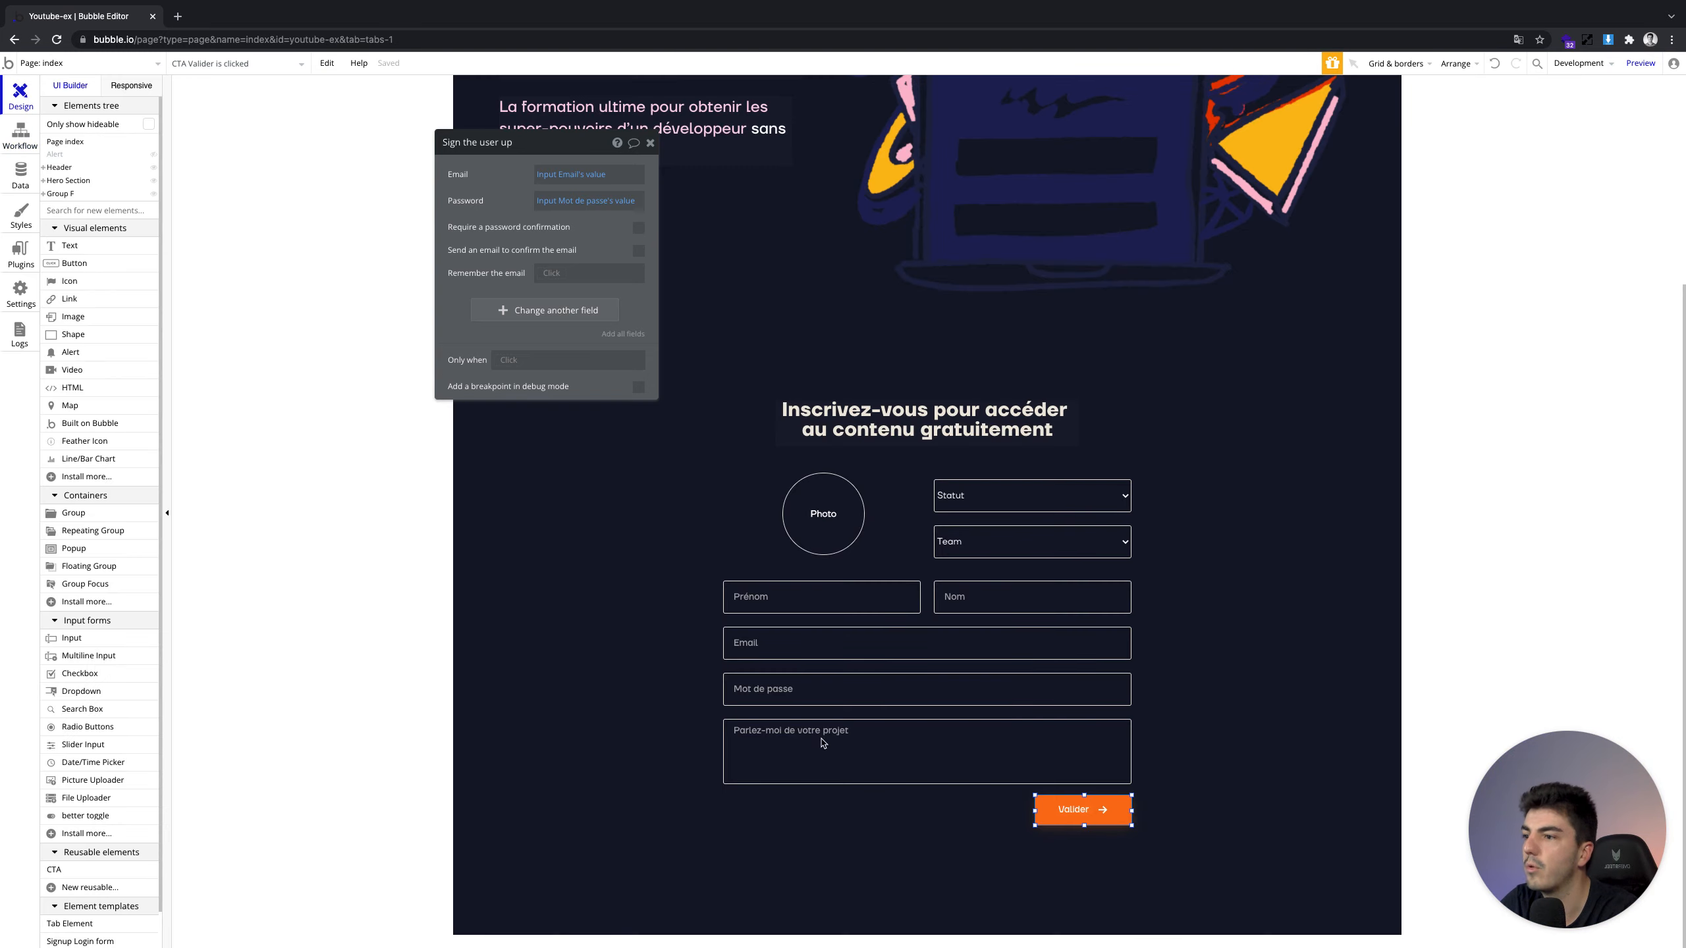
left_click(20, 133)
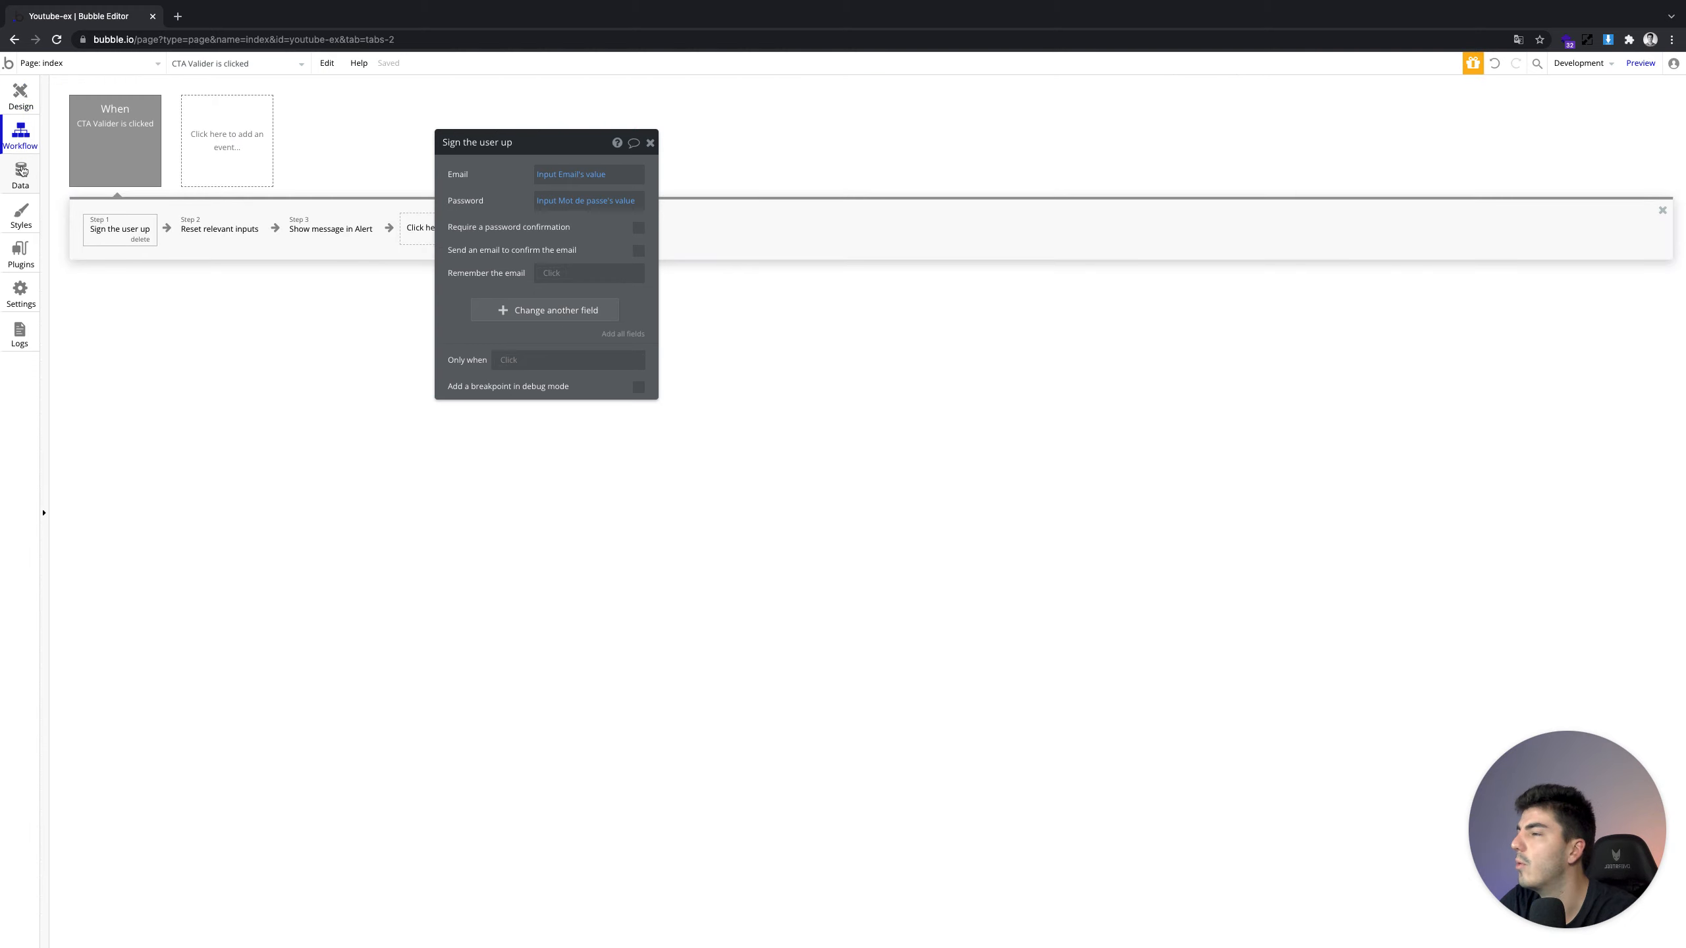
left_click(502, 309)
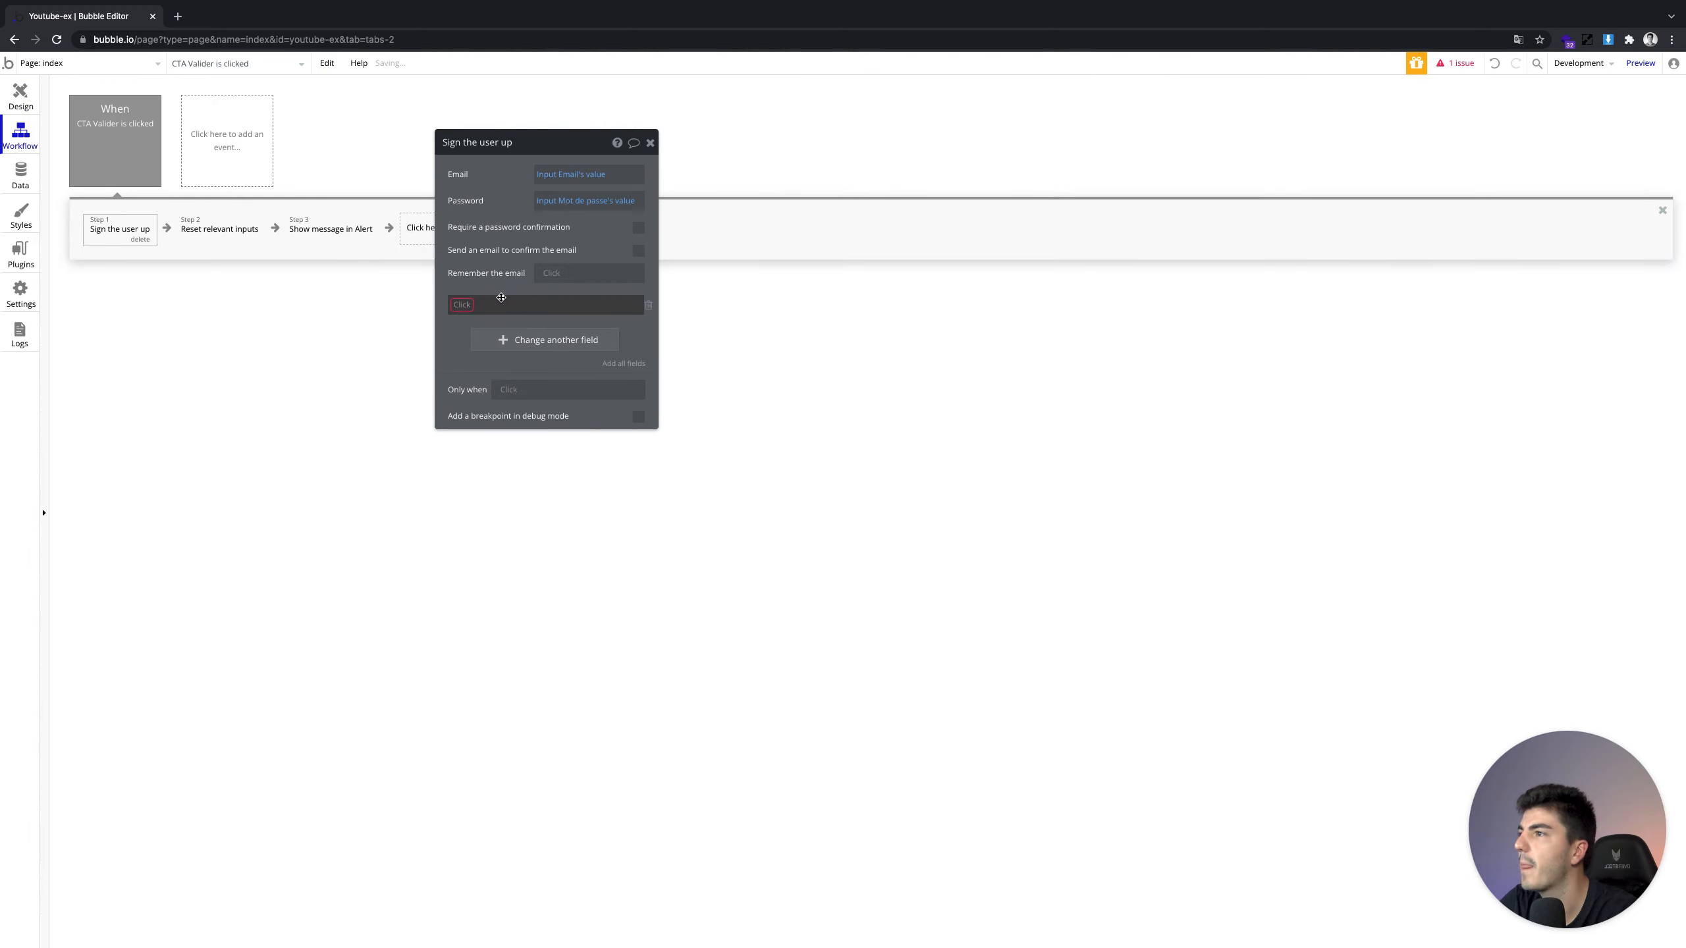
left_click(470, 321)
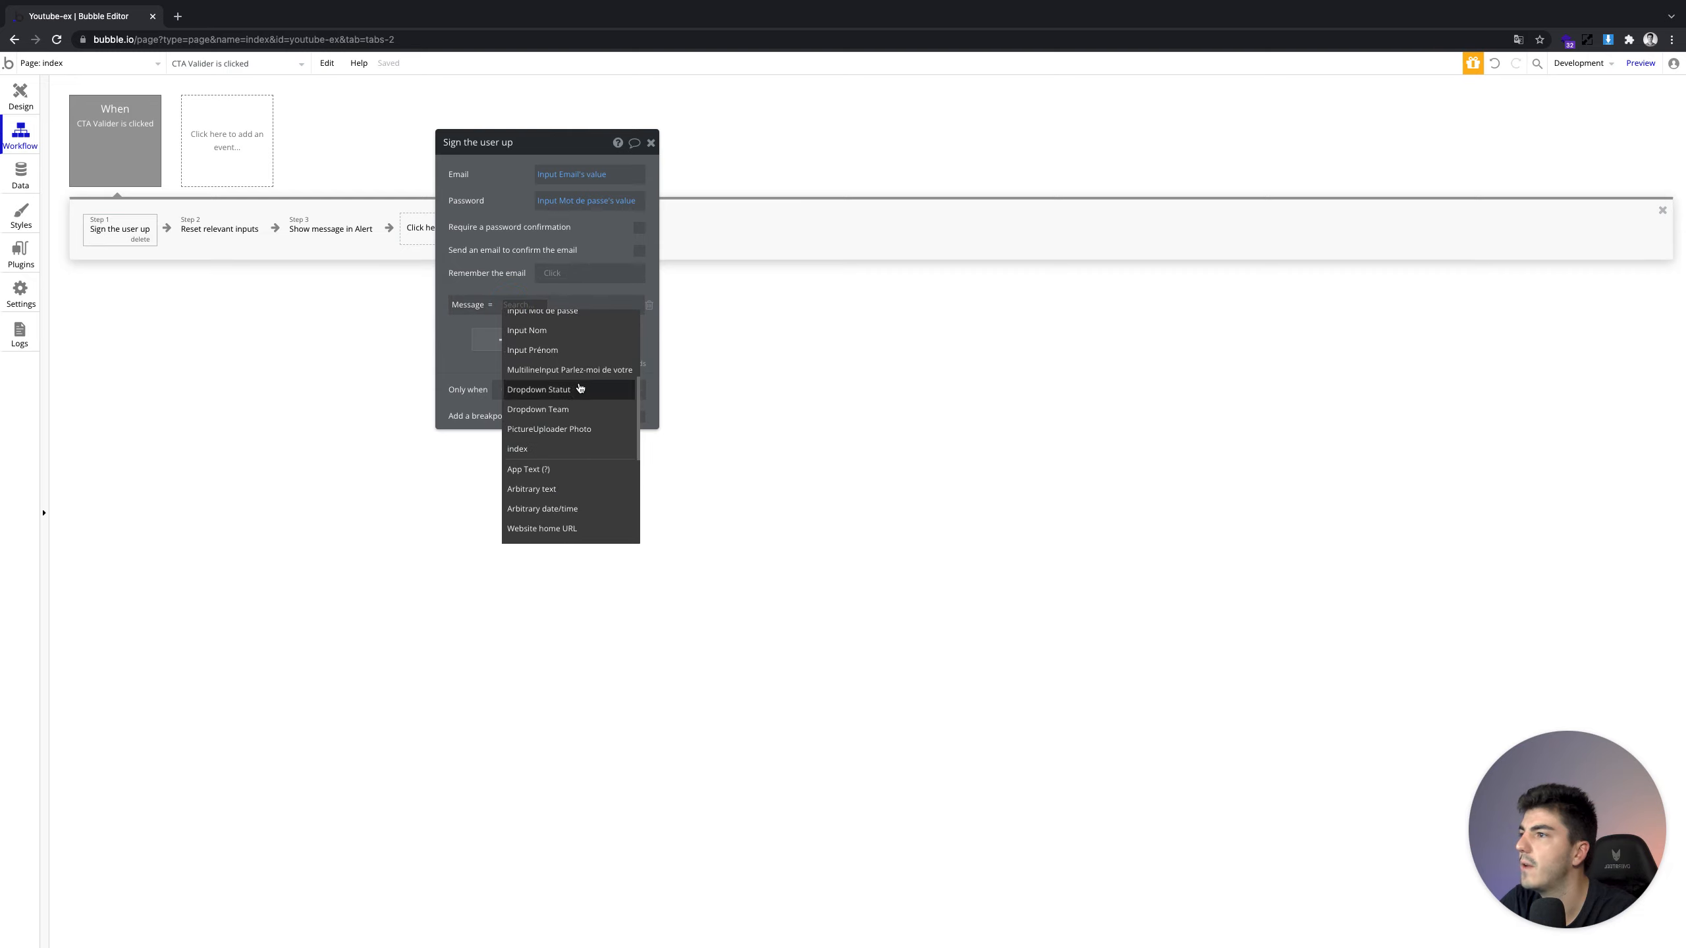
left_click(567, 370)
left_click(461, 334)
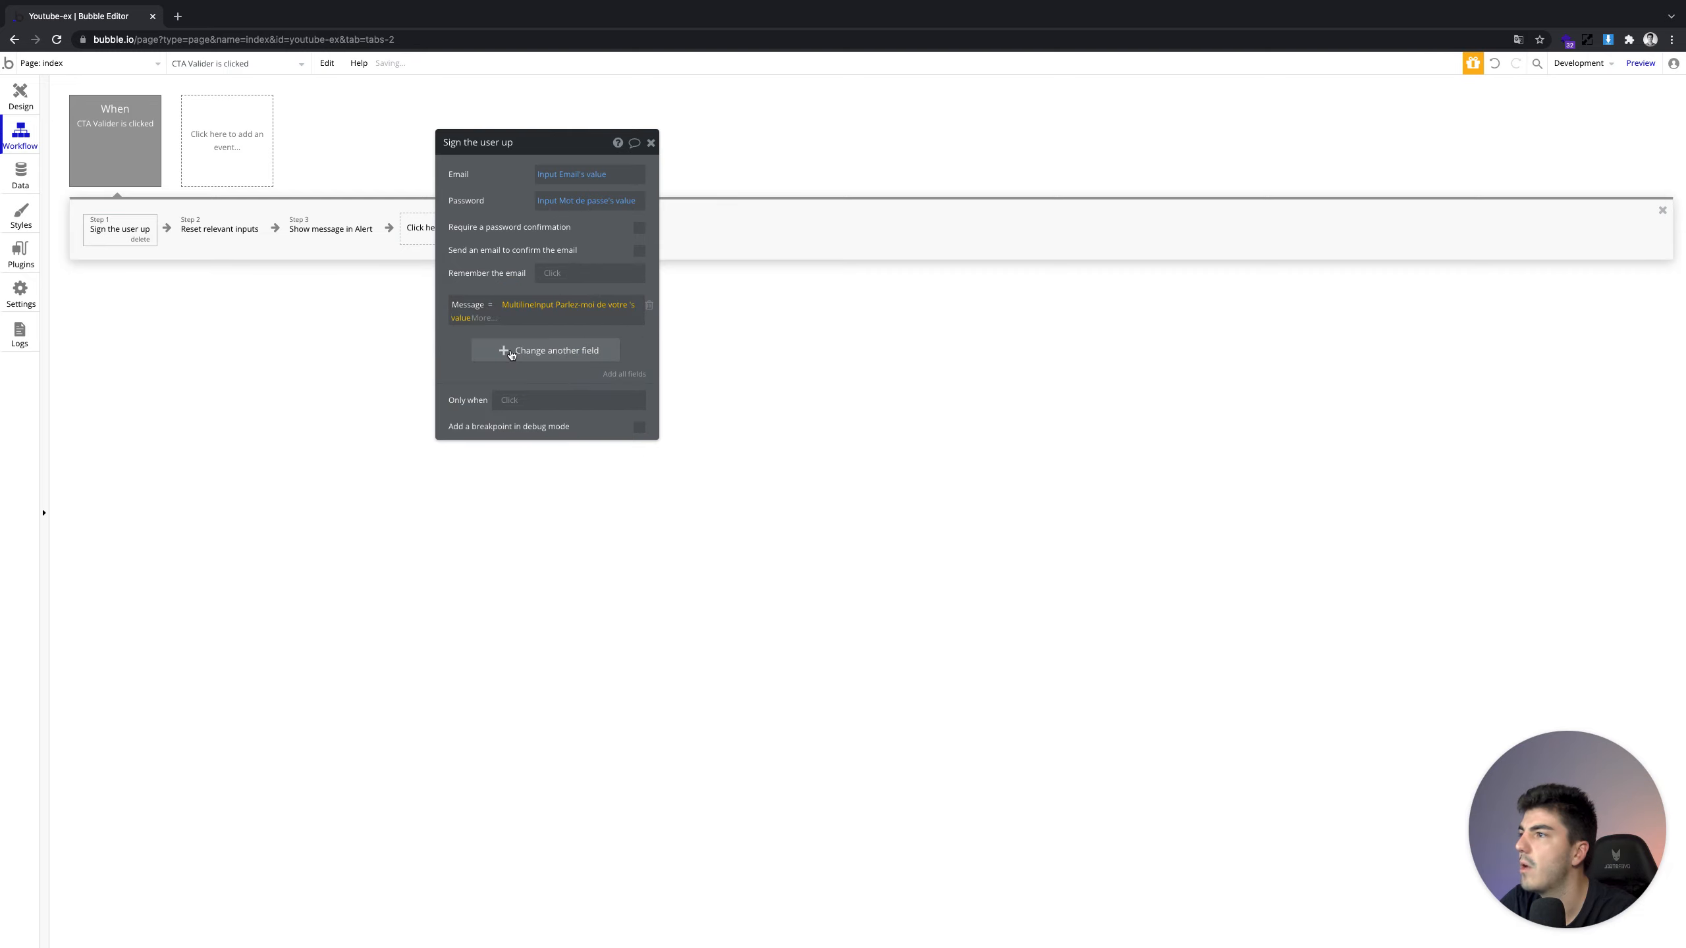
Add Nom and Prénom fields filled from Input Nom and Input Prénom values
left_click(504, 350)
left_click(462, 344)
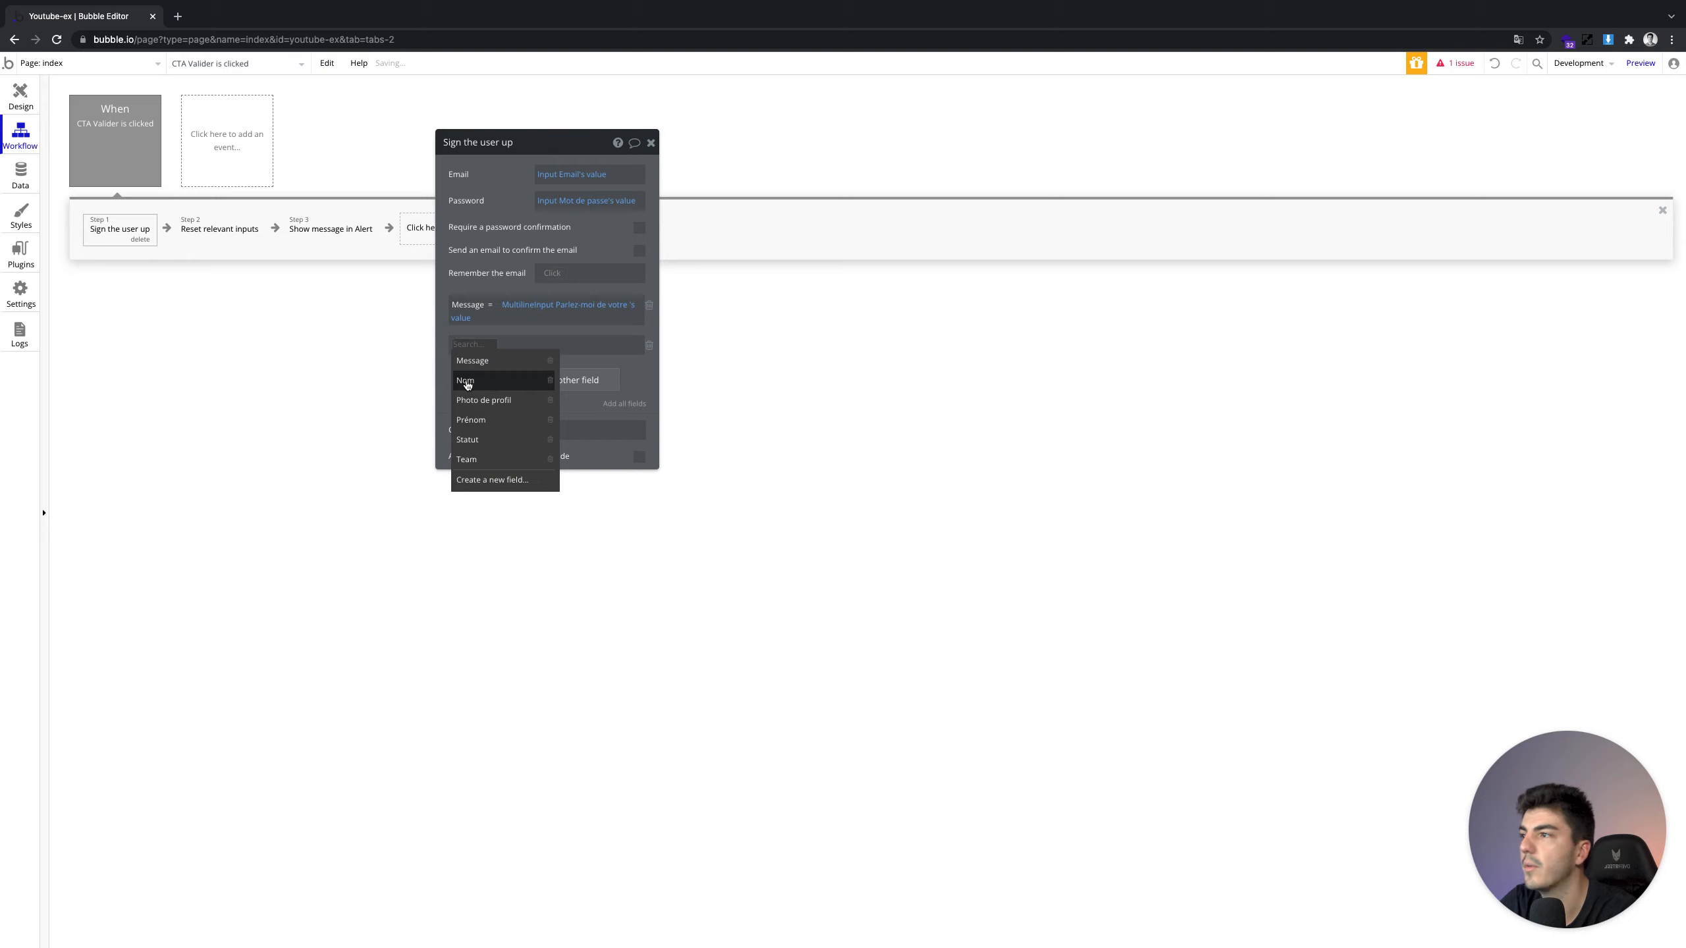
left_click(468, 382)
left_click(498, 345)
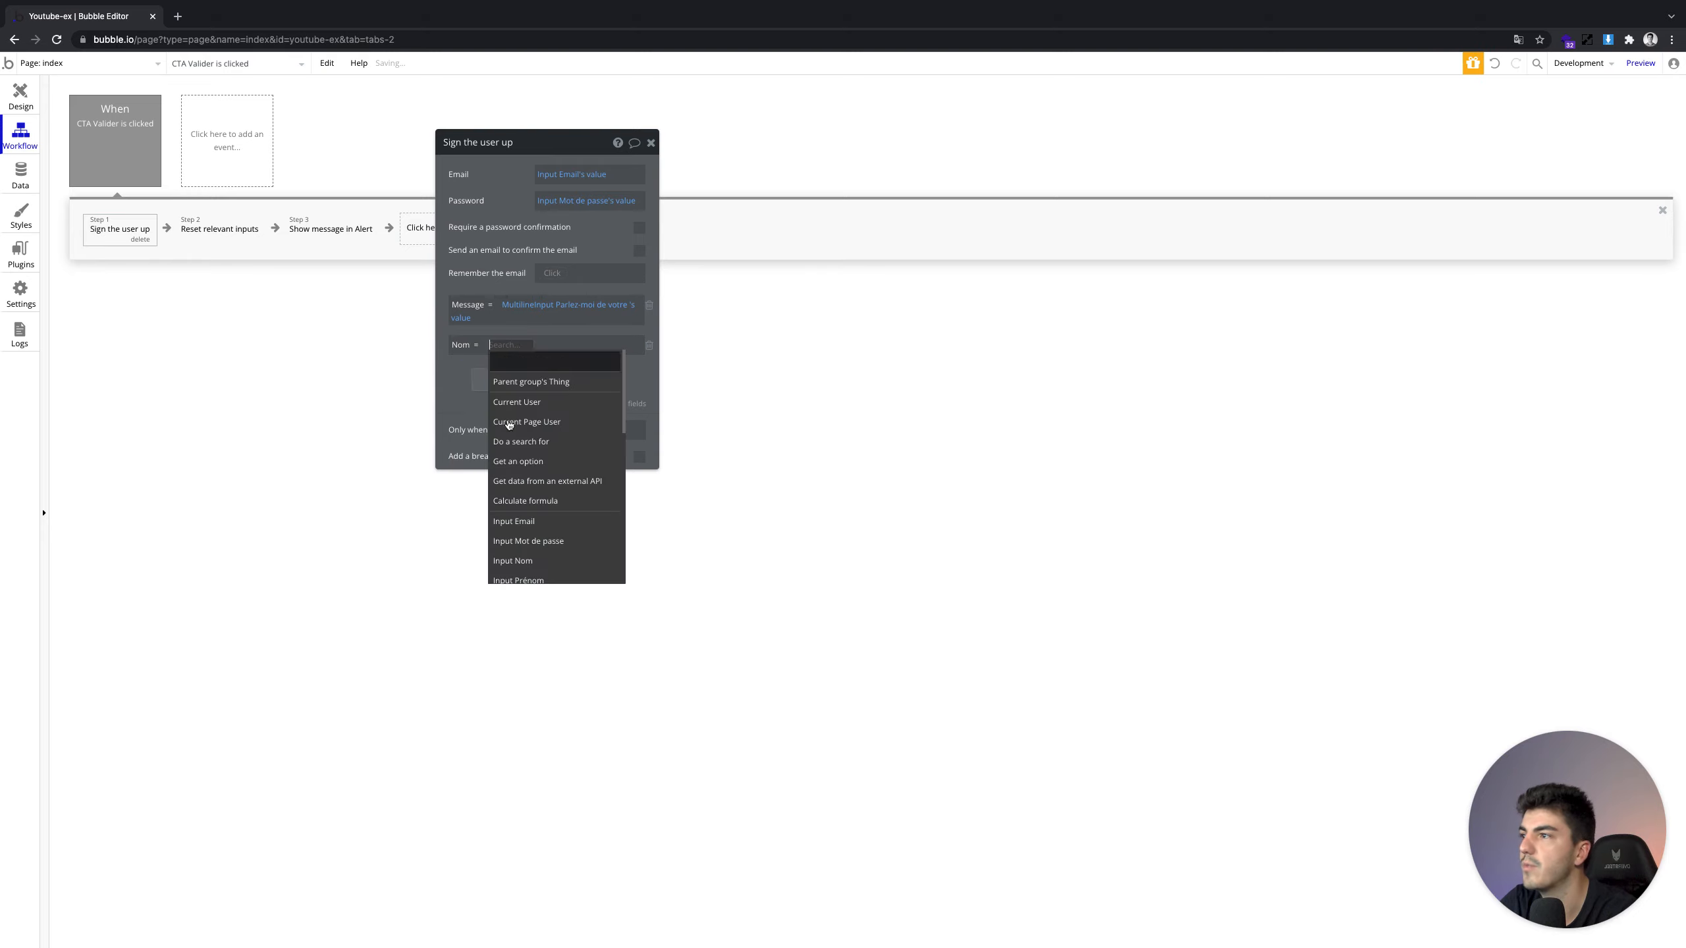
left_click(517, 543)
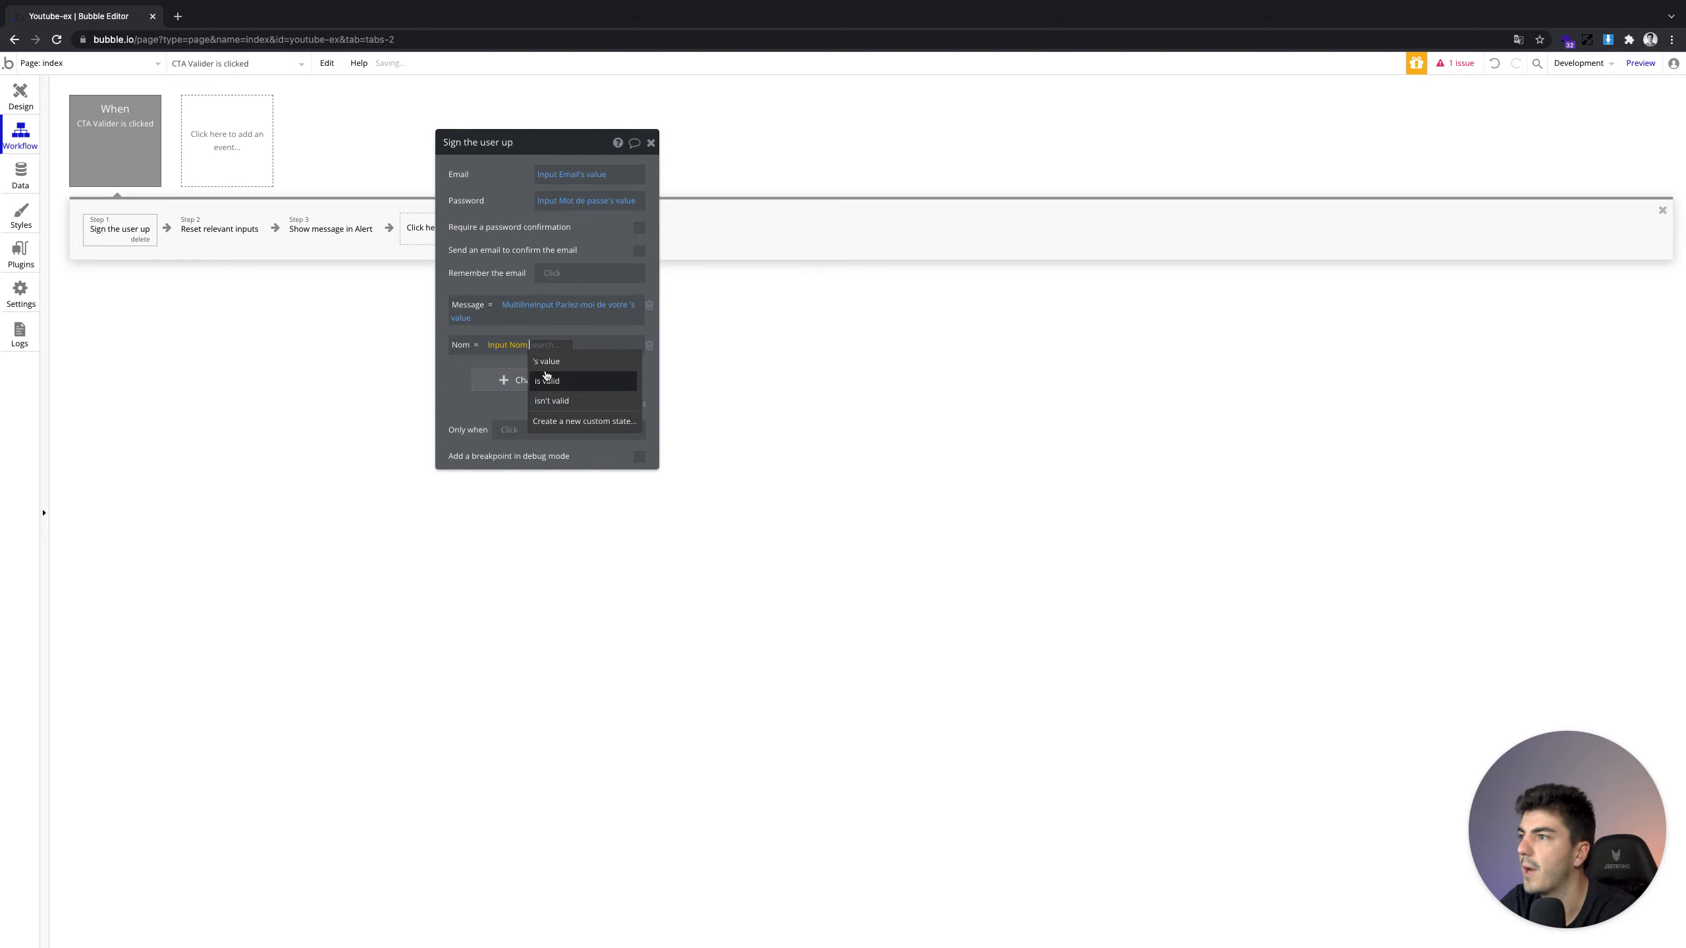
left_click(548, 363)
left_click(499, 379)
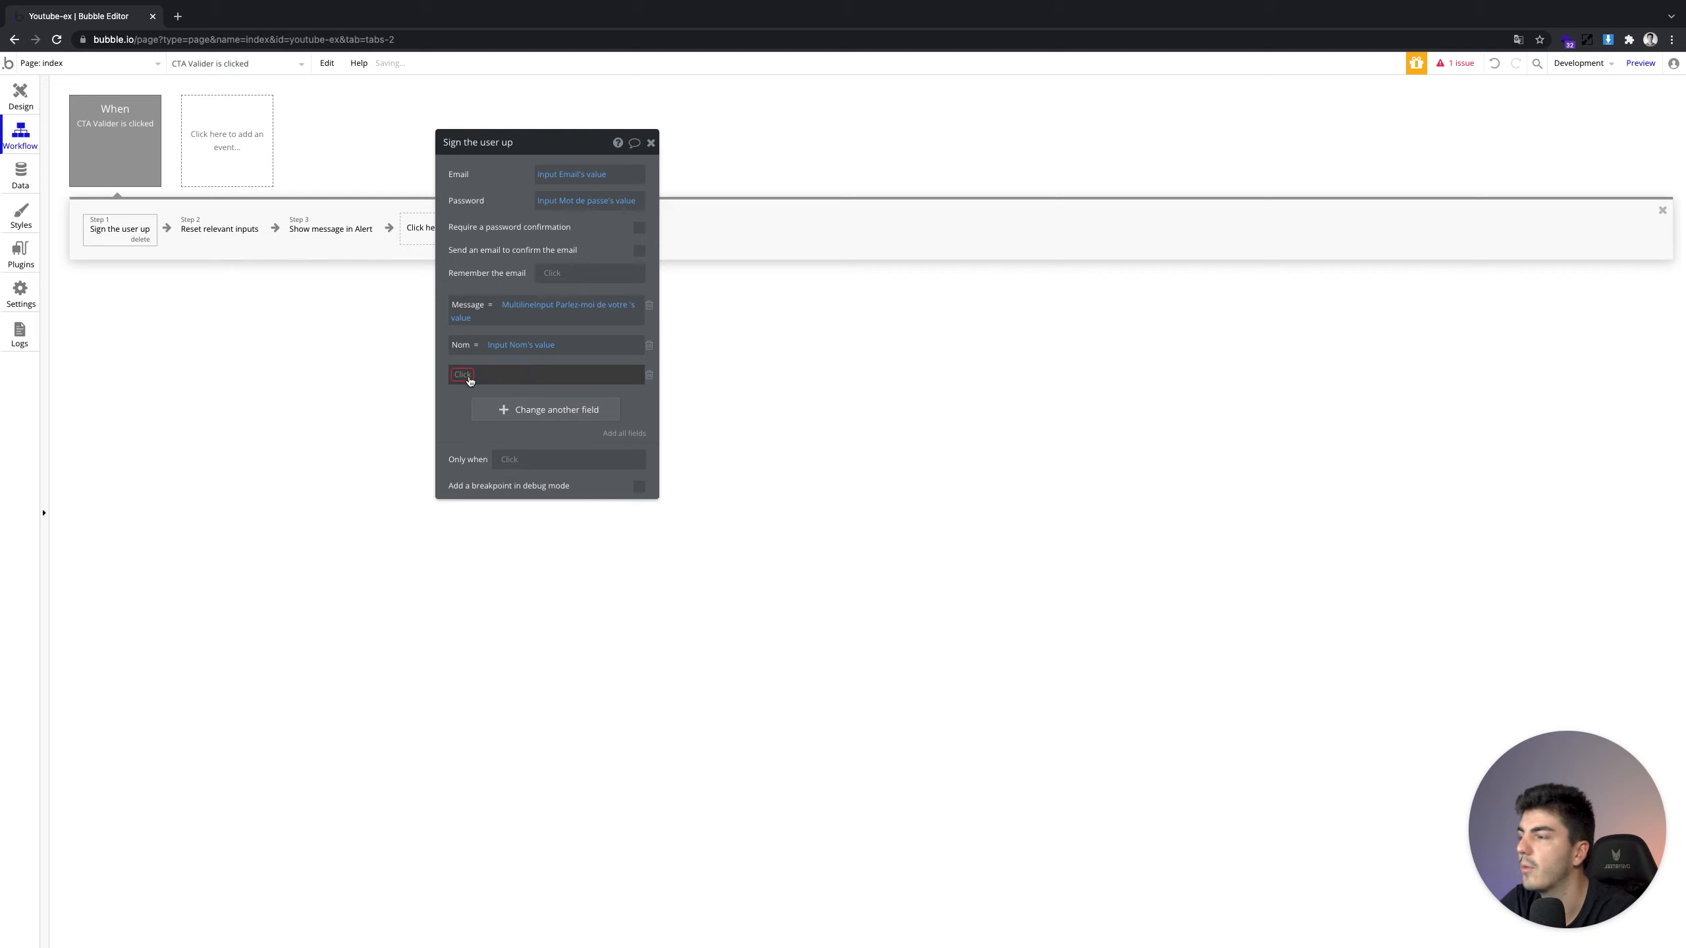
left_click(470, 378)
left_click(488, 450)
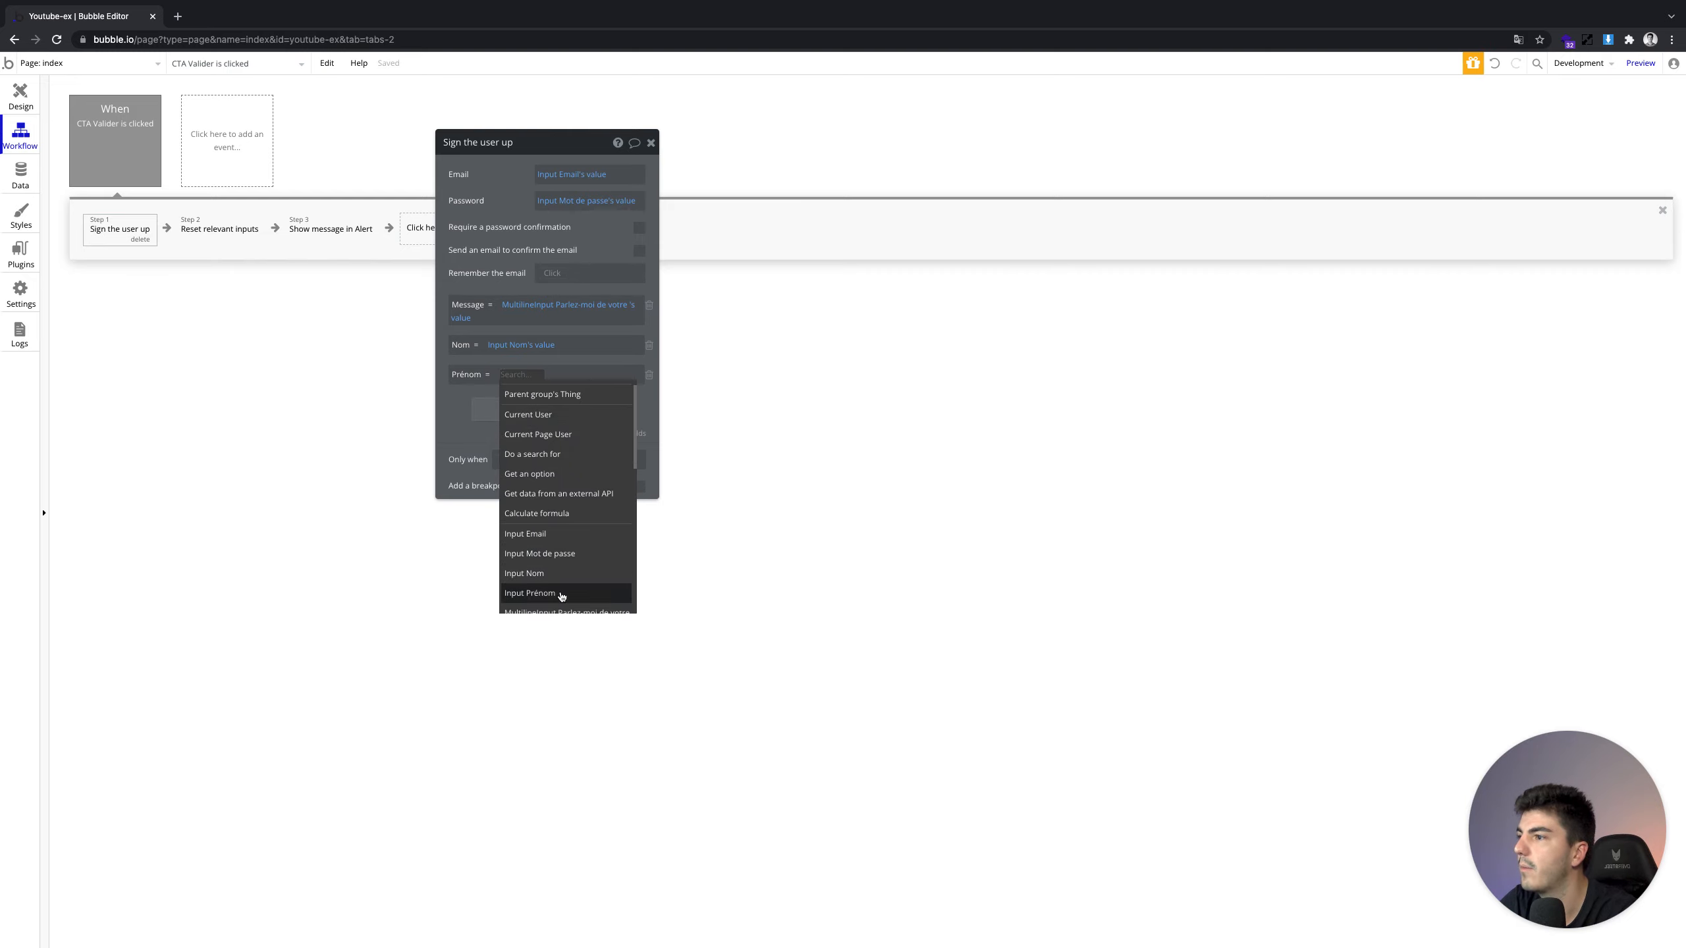
left_click(557, 594)
left_click(564, 397)
Add the Photo de profil field filled from the photo uploader's value
left_click(551, 410)
left_click(452, 405)
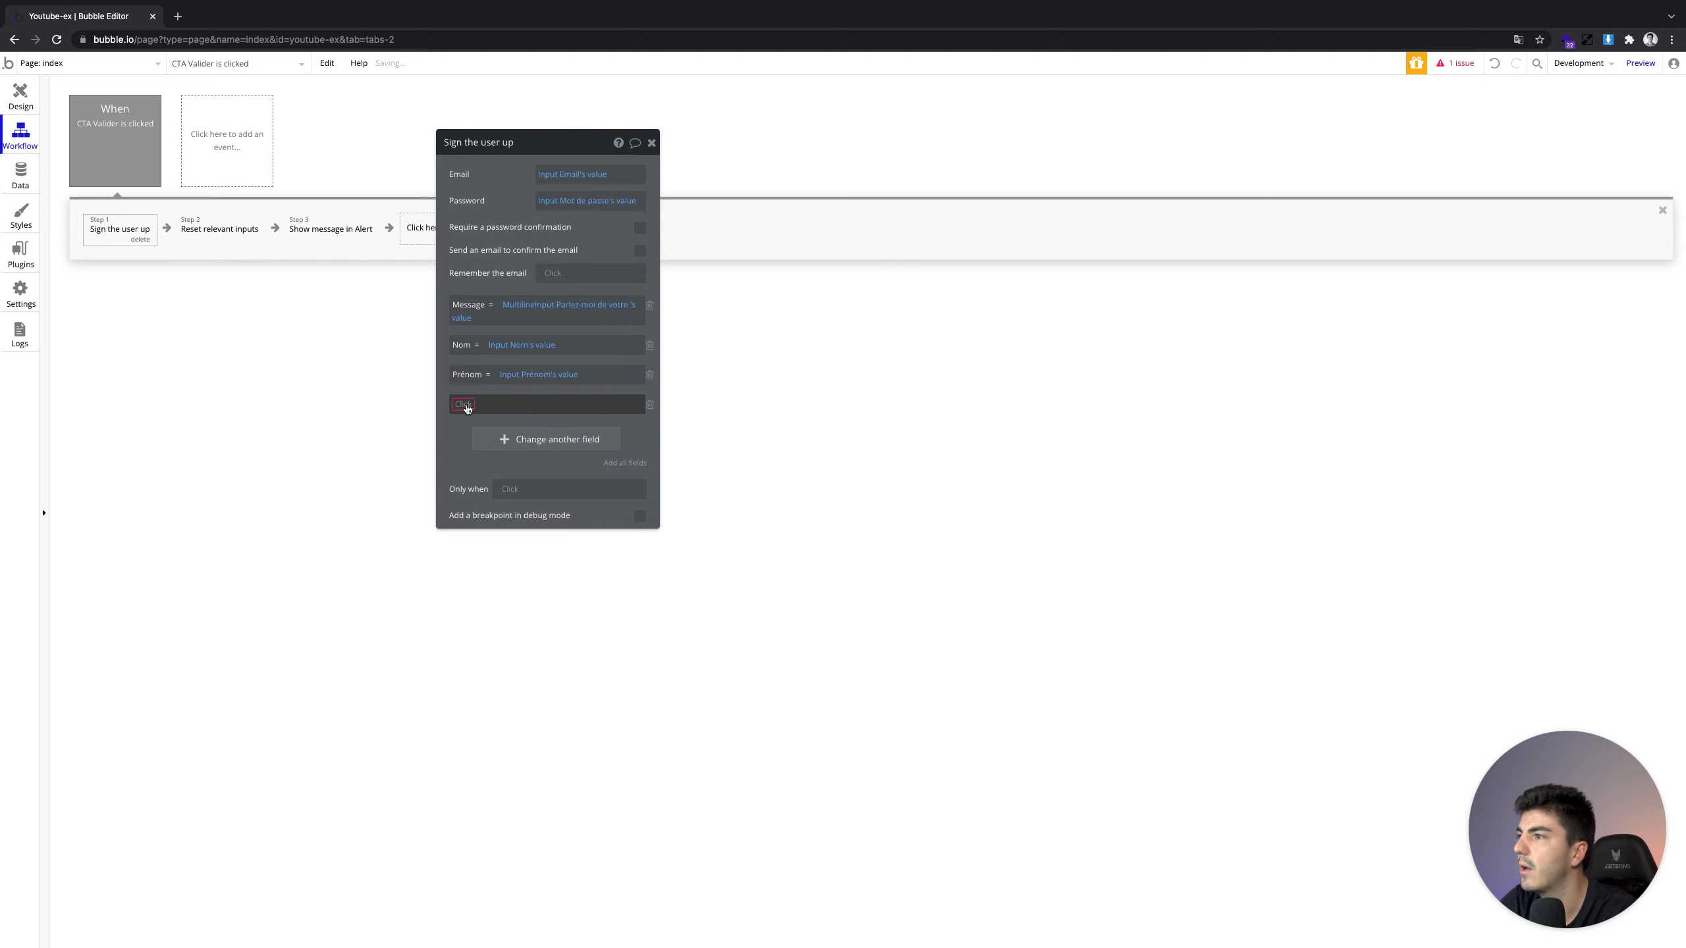
left_click(461, 405)
left_click(485, 459)
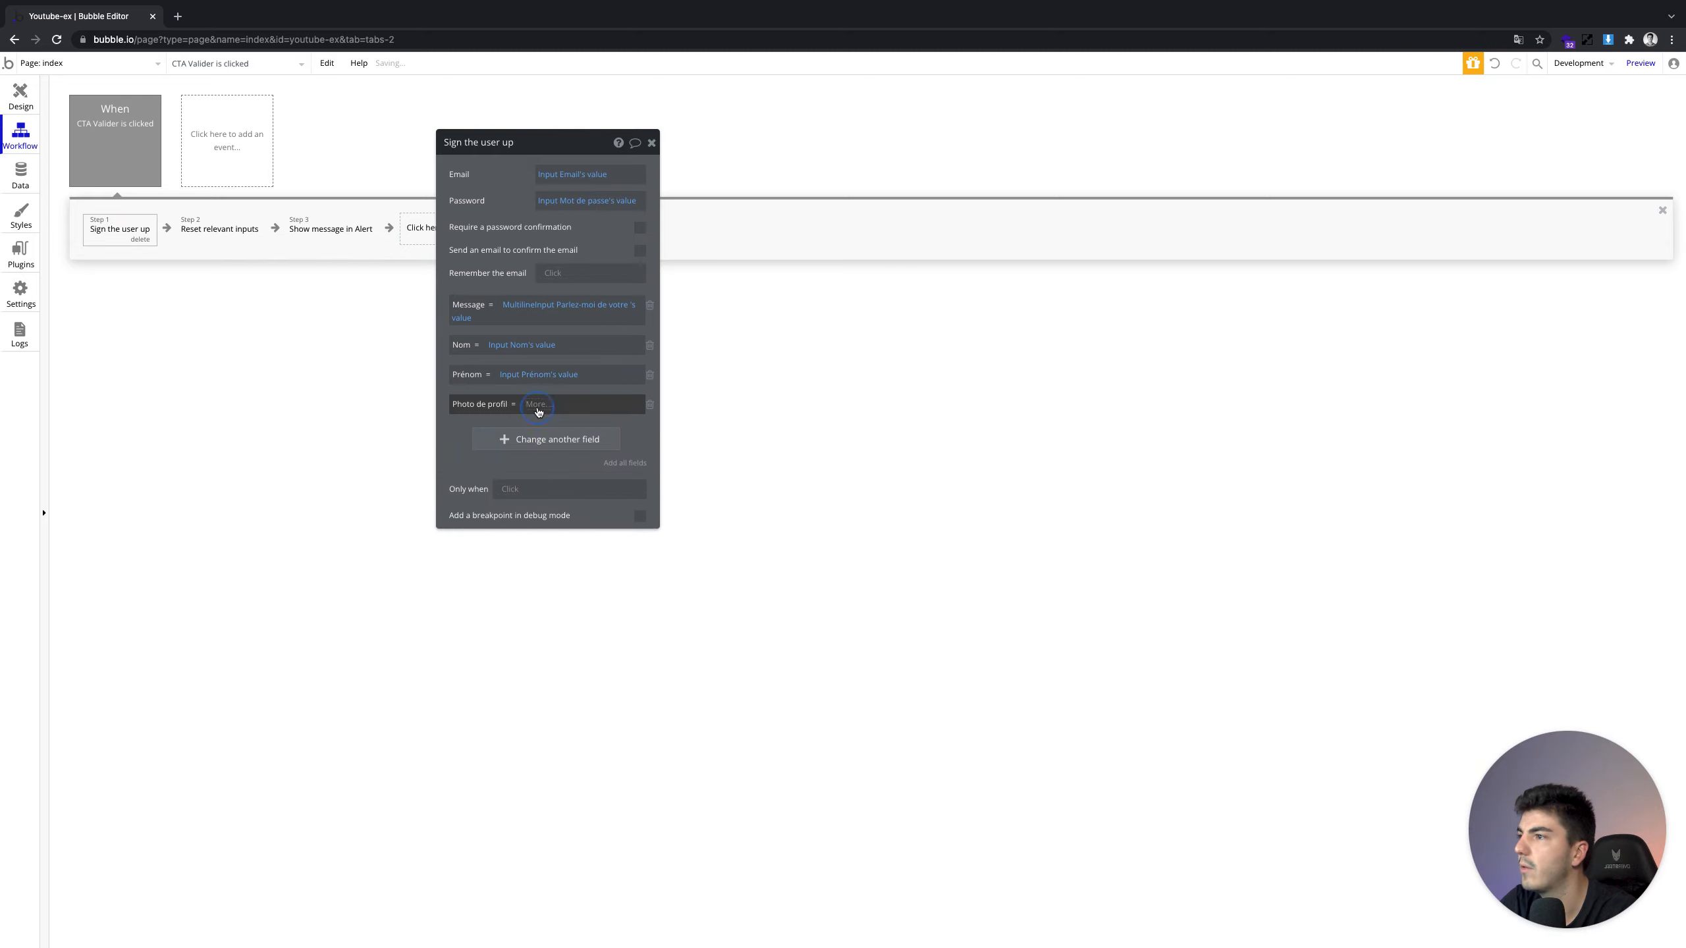
left_click(540, 404)
scroll(601, 515, "down", 4)
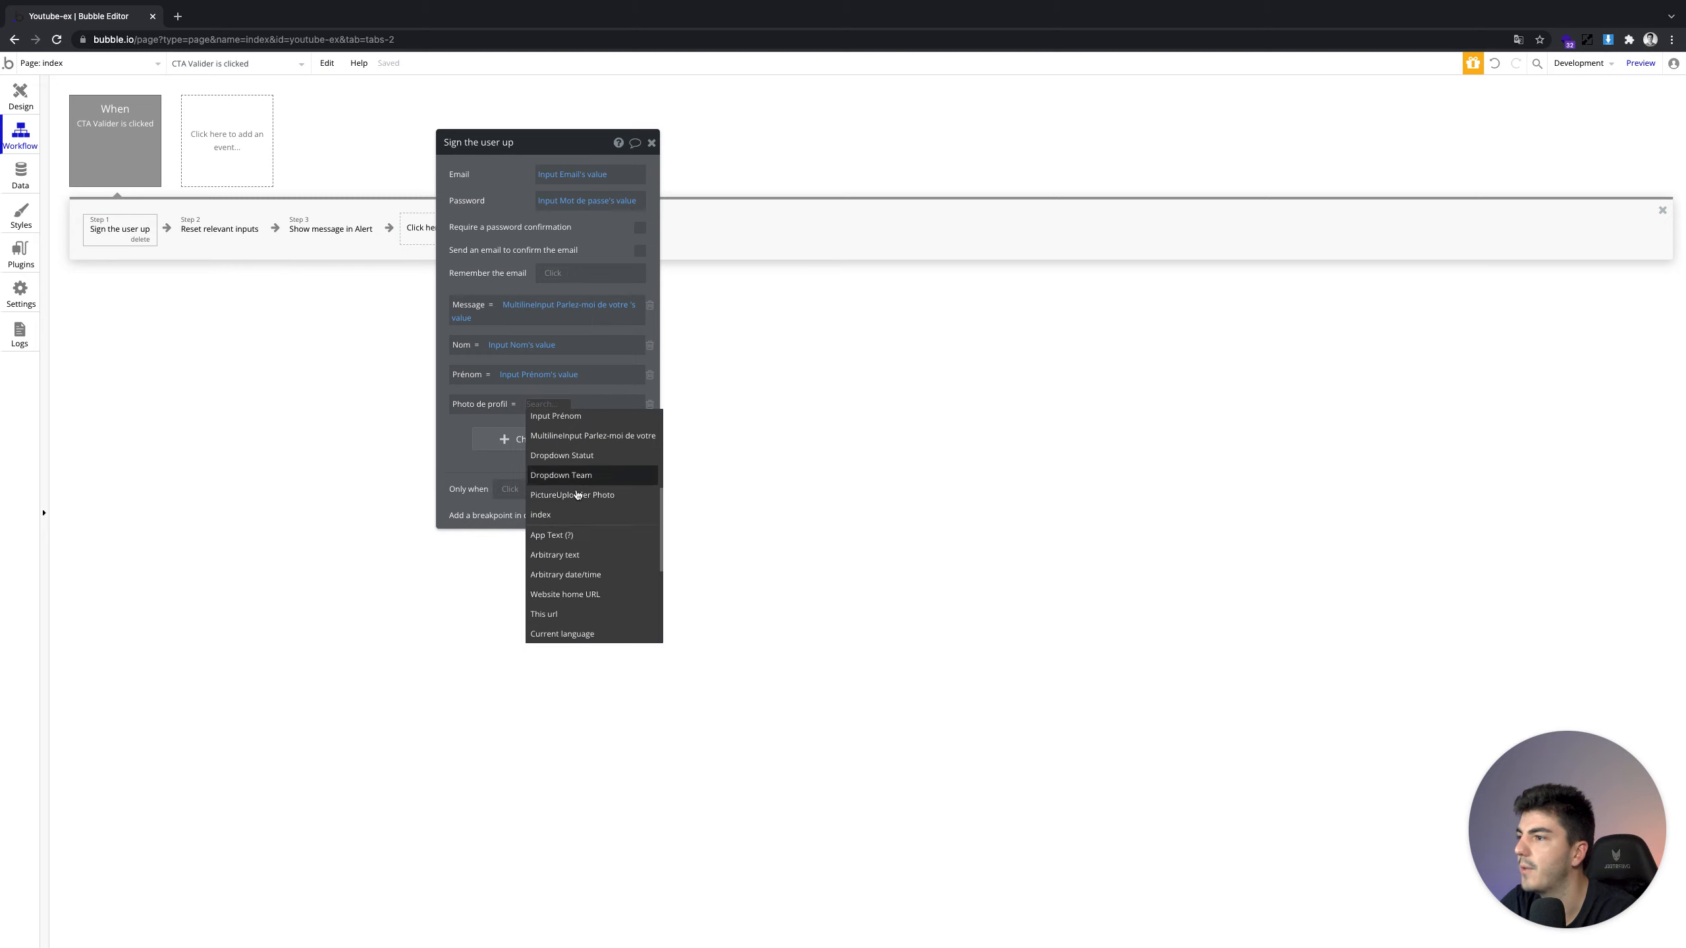
left_click(571, 496)
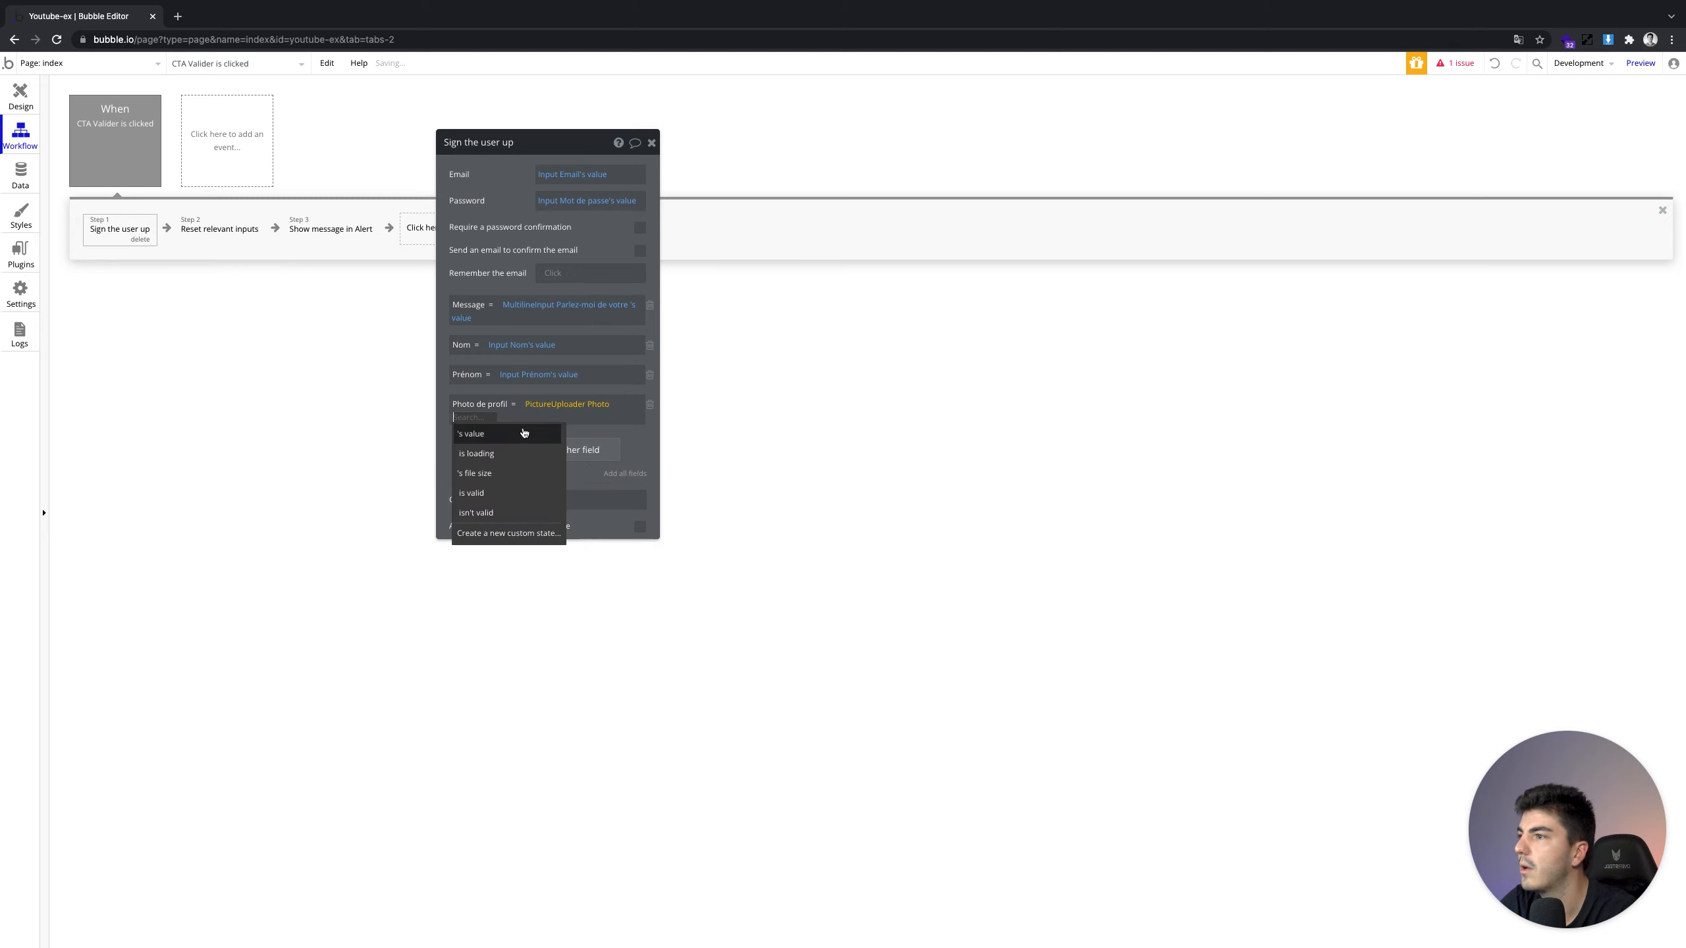
left_click(506, 437)
left_click(504, 452)
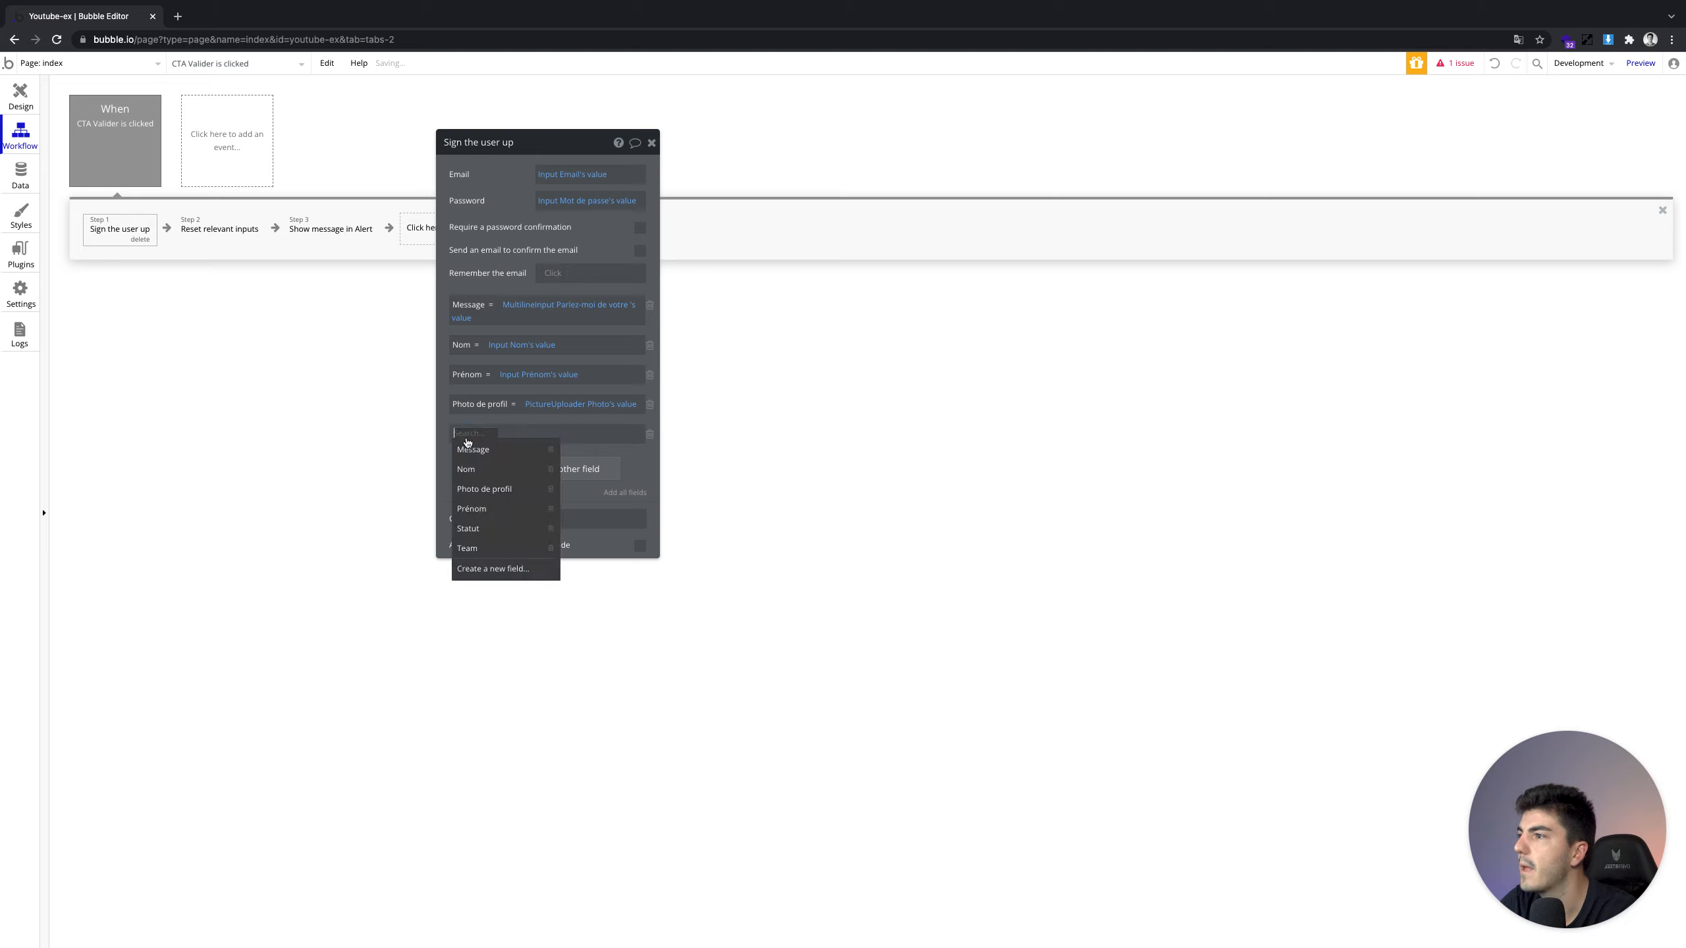
Map Statut and Team to the Statut and Team dropdowns' values
left_click(479, 528)
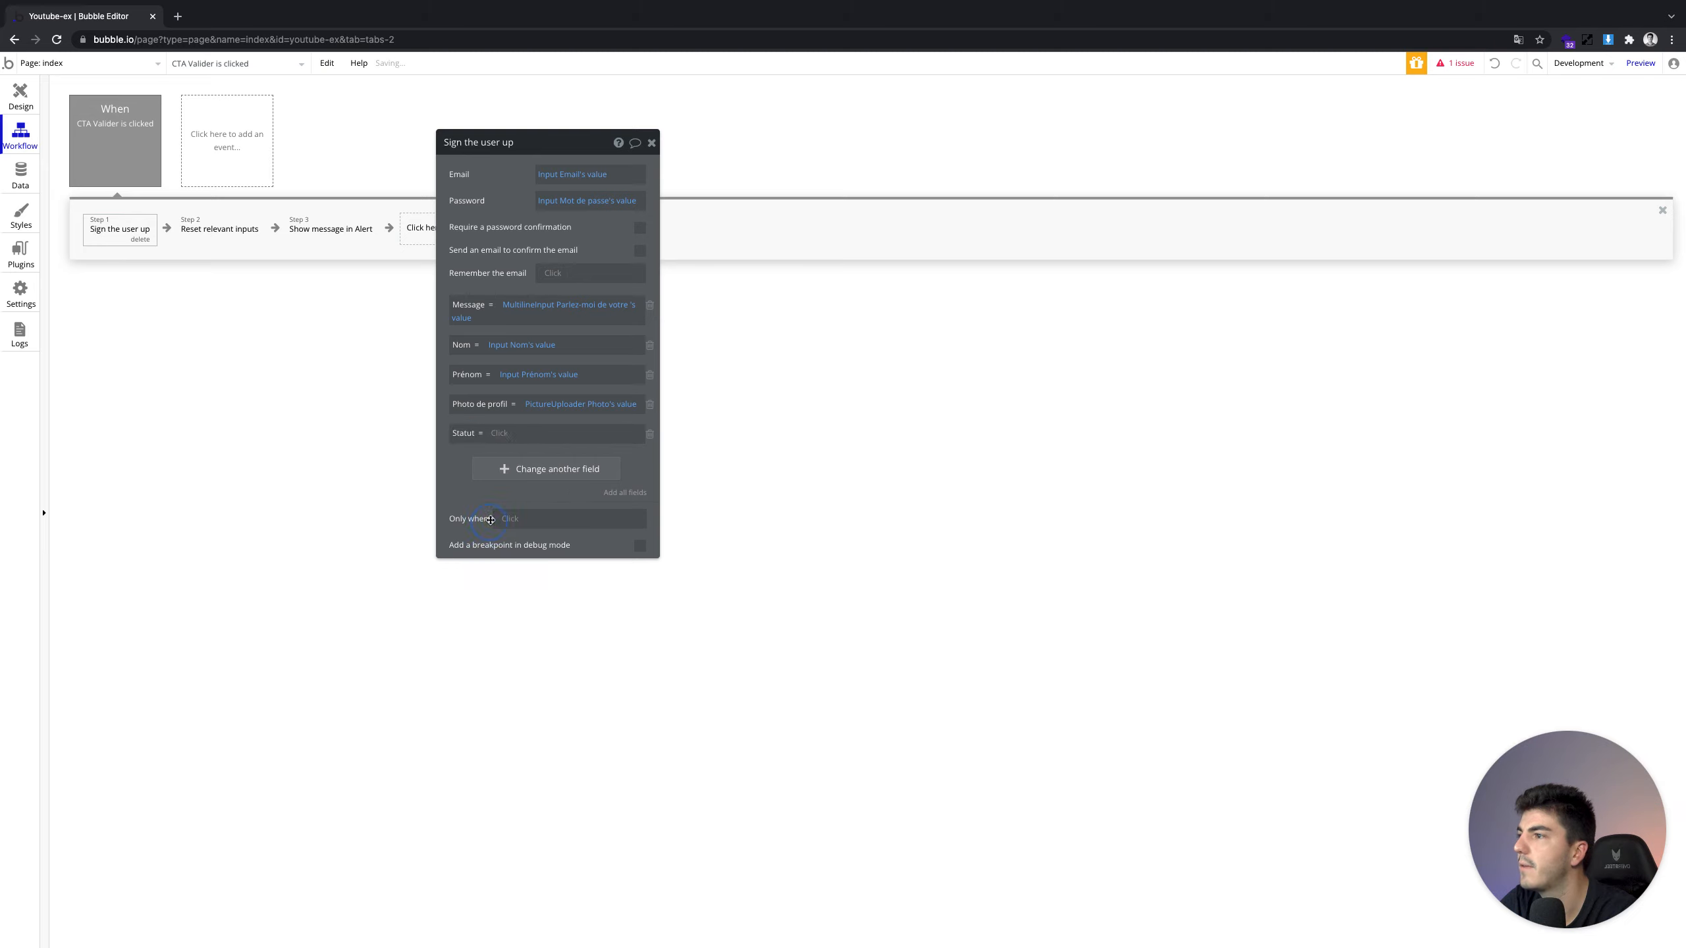
left_click(504, 436)
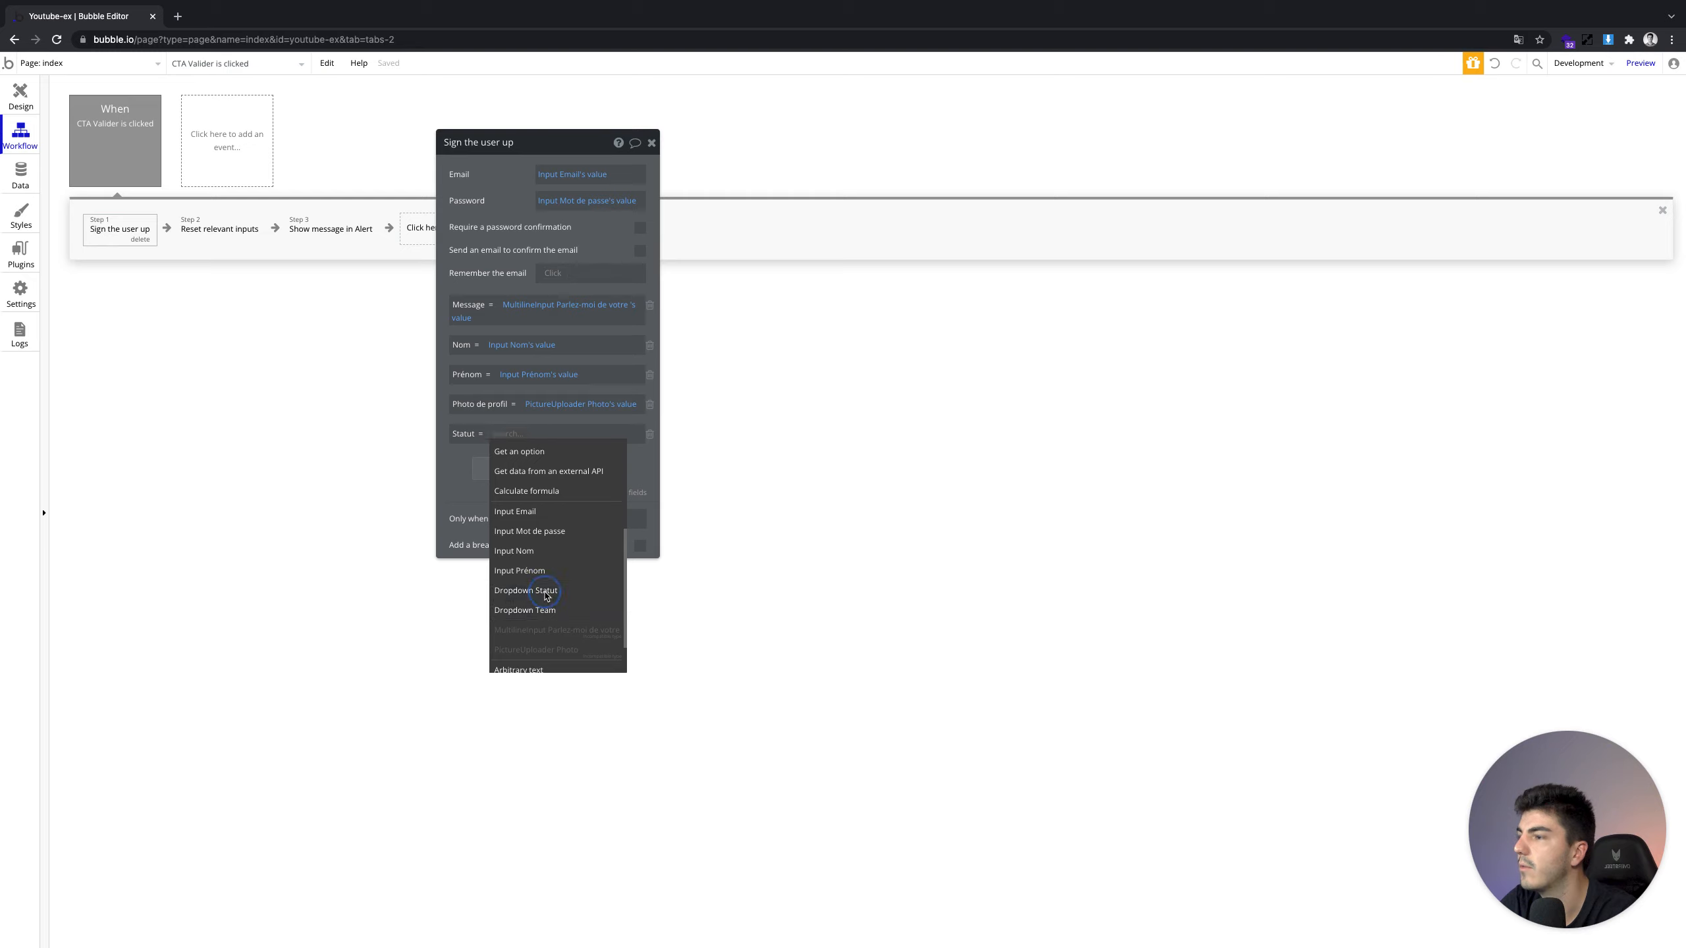
left_click(544, 590)
left_click(571, 450)
left_click(527, 468)
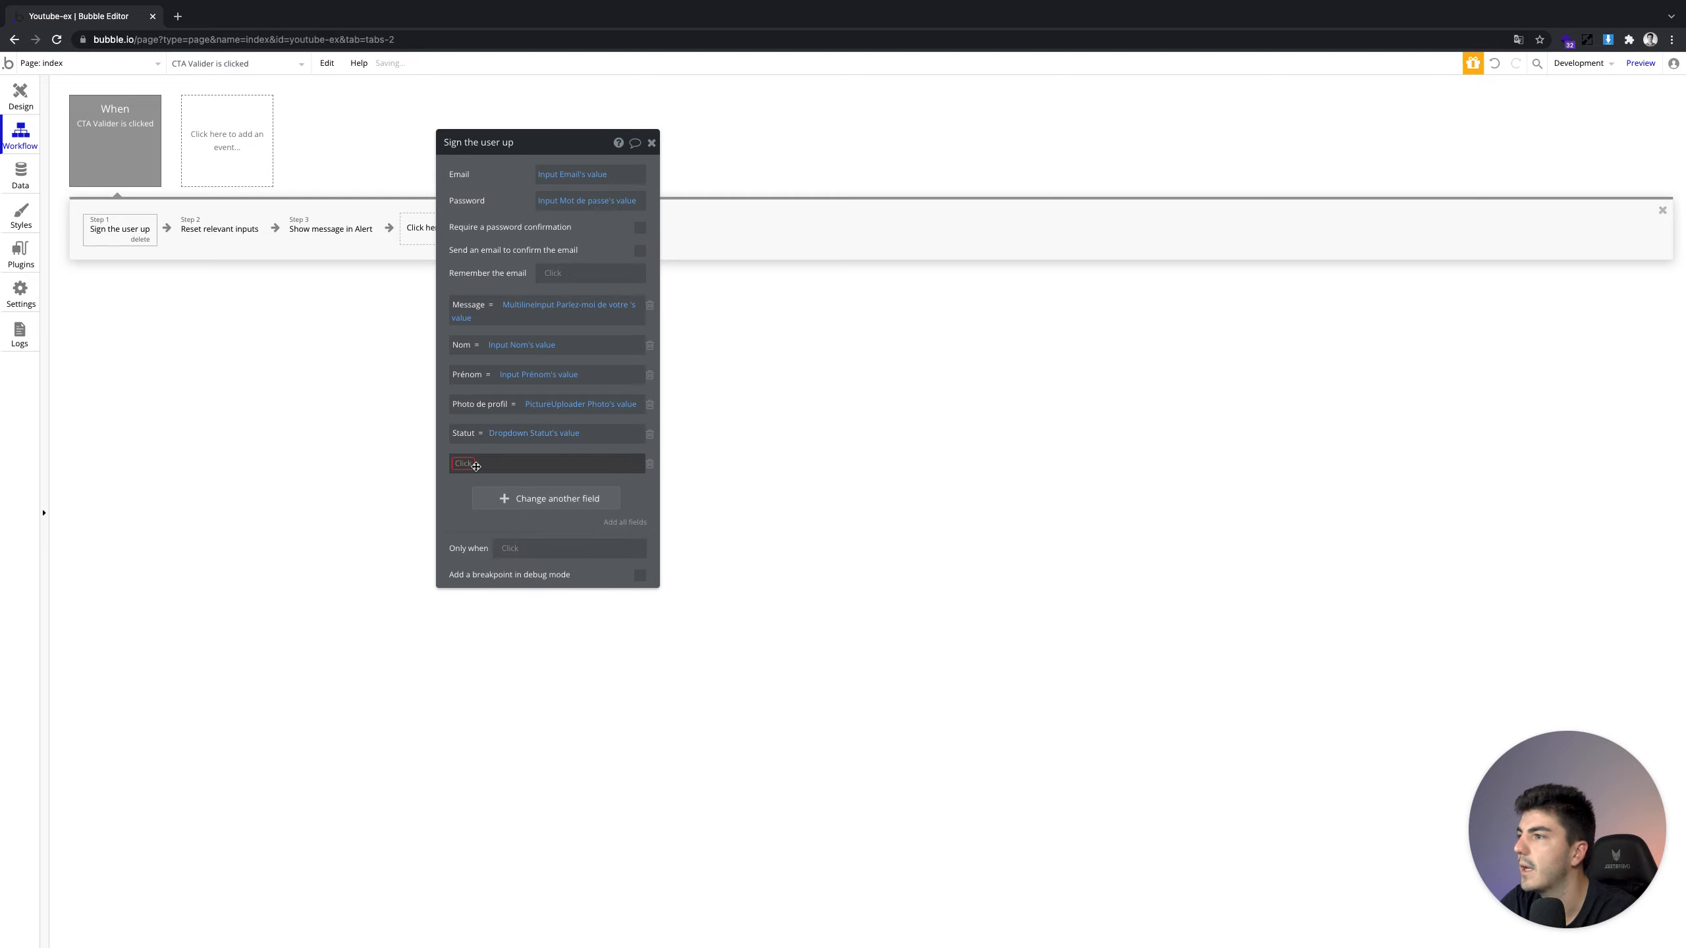
left_click(470, 465)
left_click(495, 577)
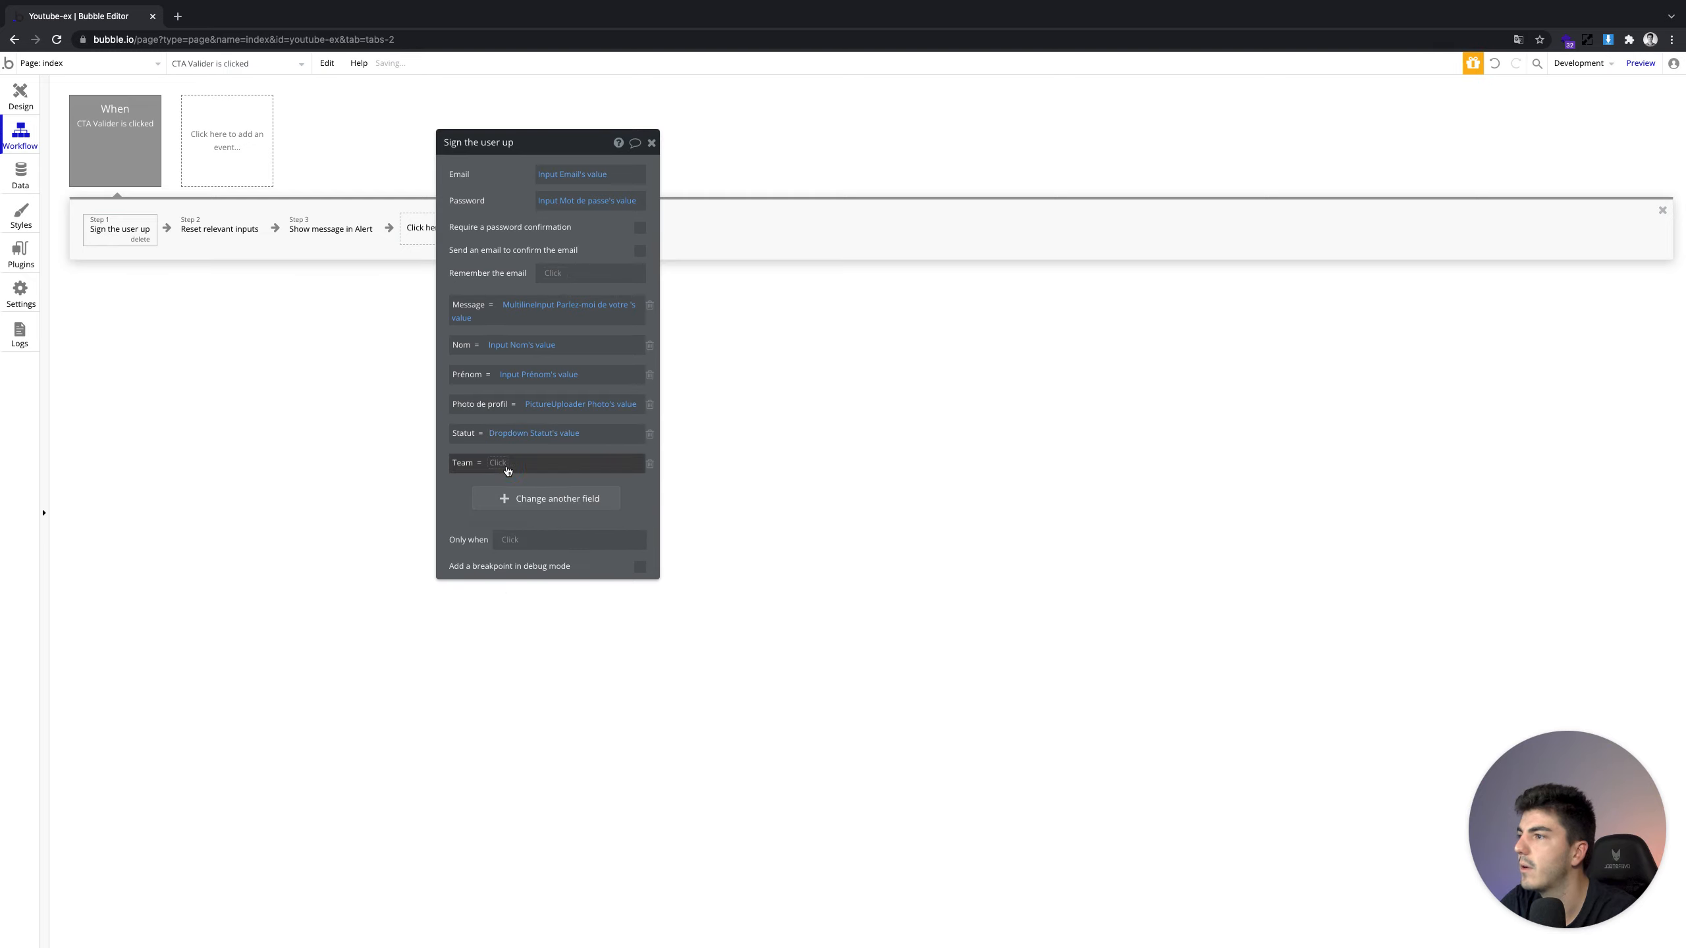
type("te")
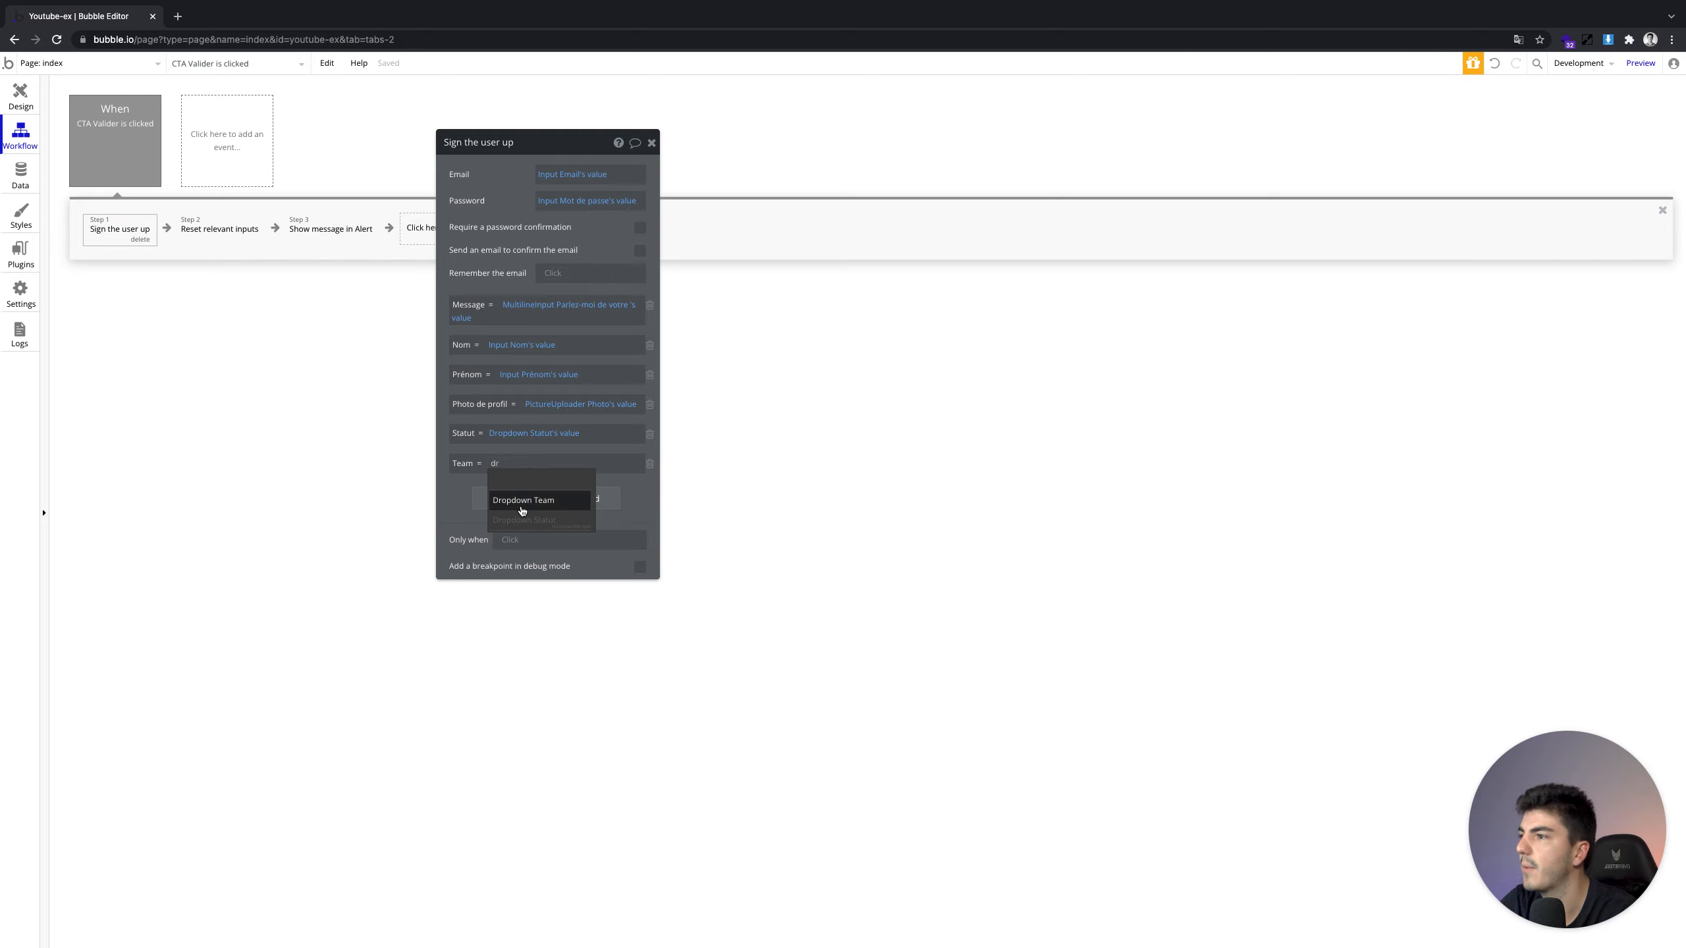
left_click(523, 507)
left_click(566, 480)
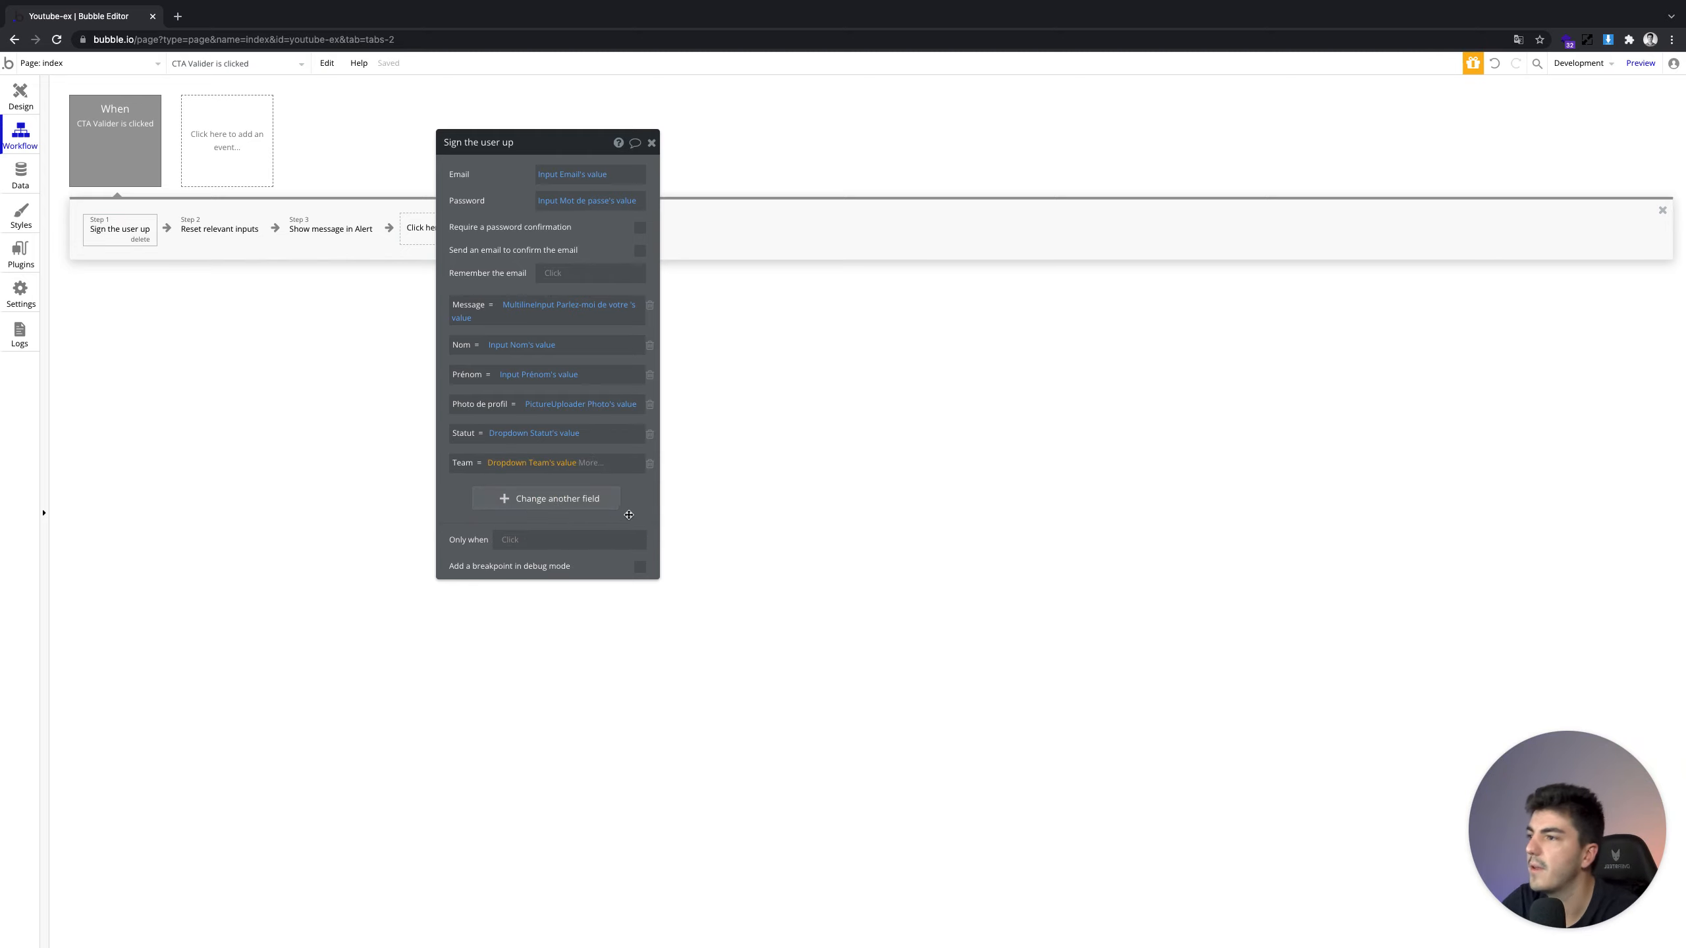
Redo the Team row as Team = Dropdown Team's value, then open the reset-inputs step
left_click(650, 465)
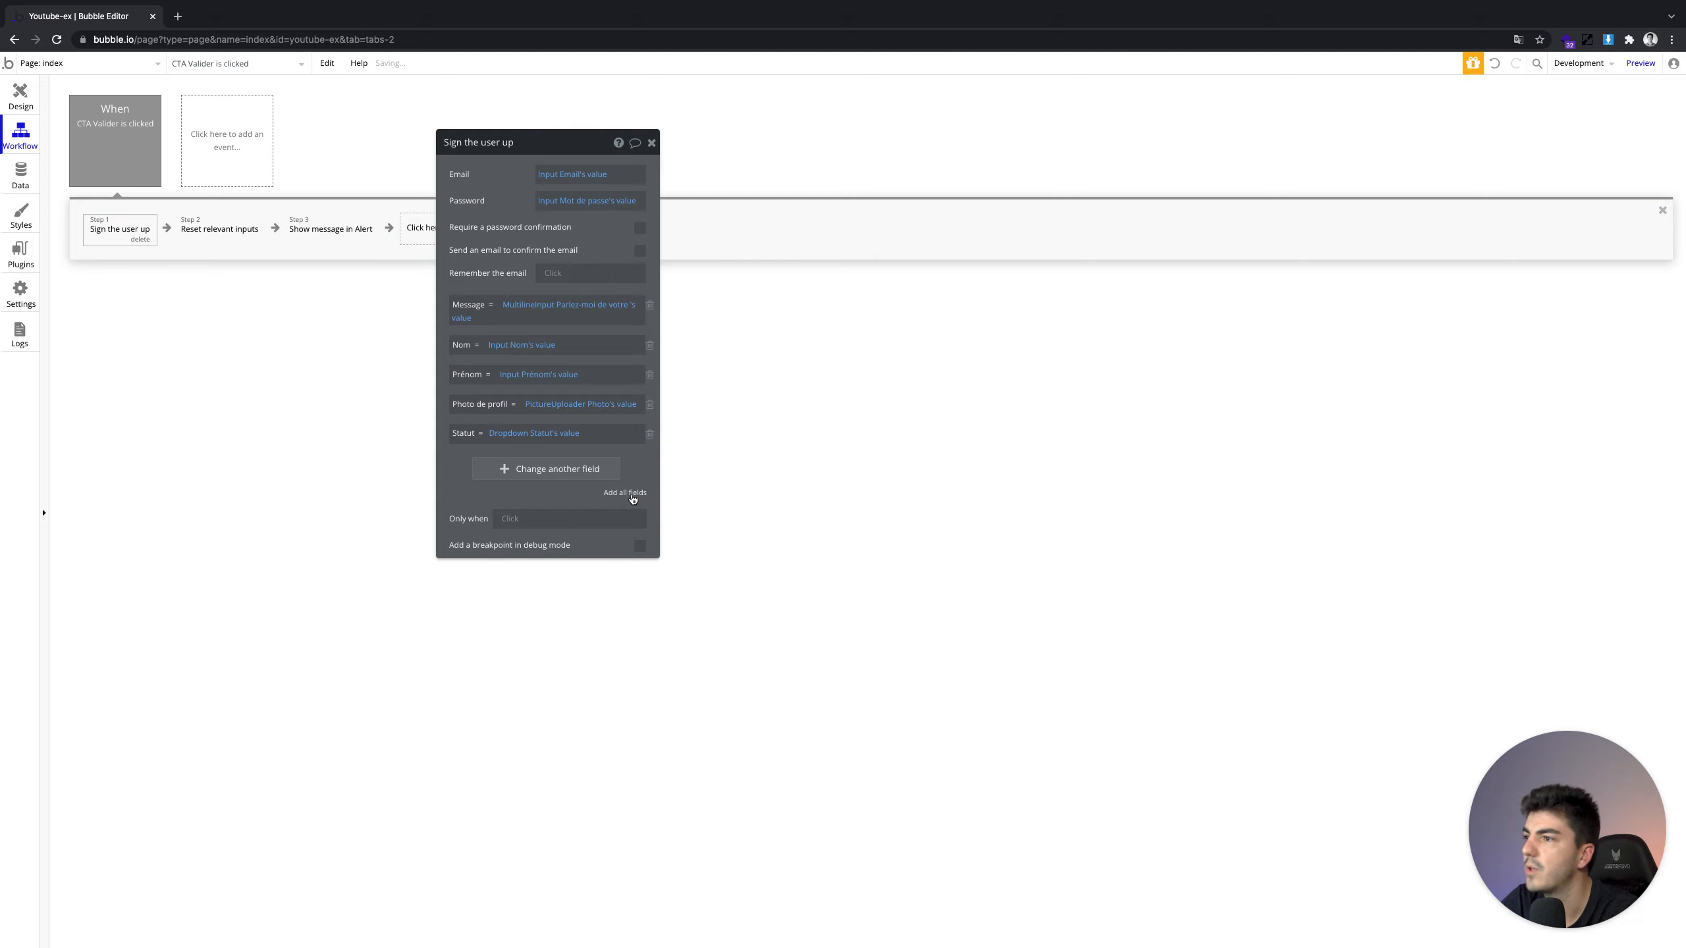
left_click(538, 470)
left_click(471, 464)
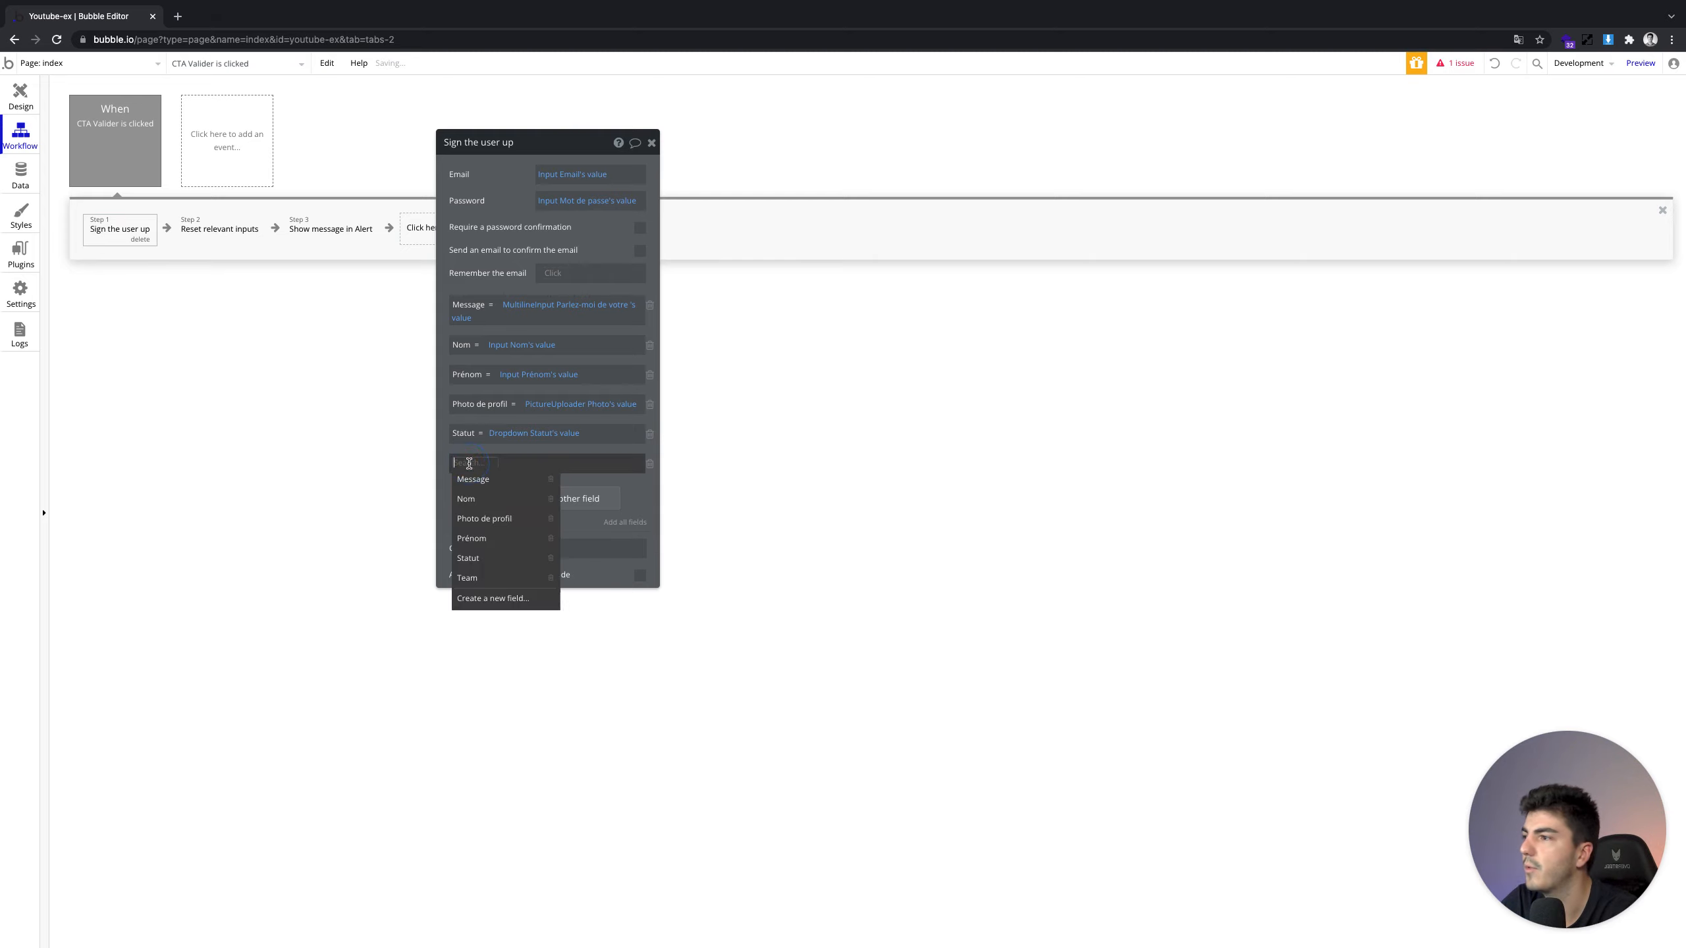
left_click(501, 575)
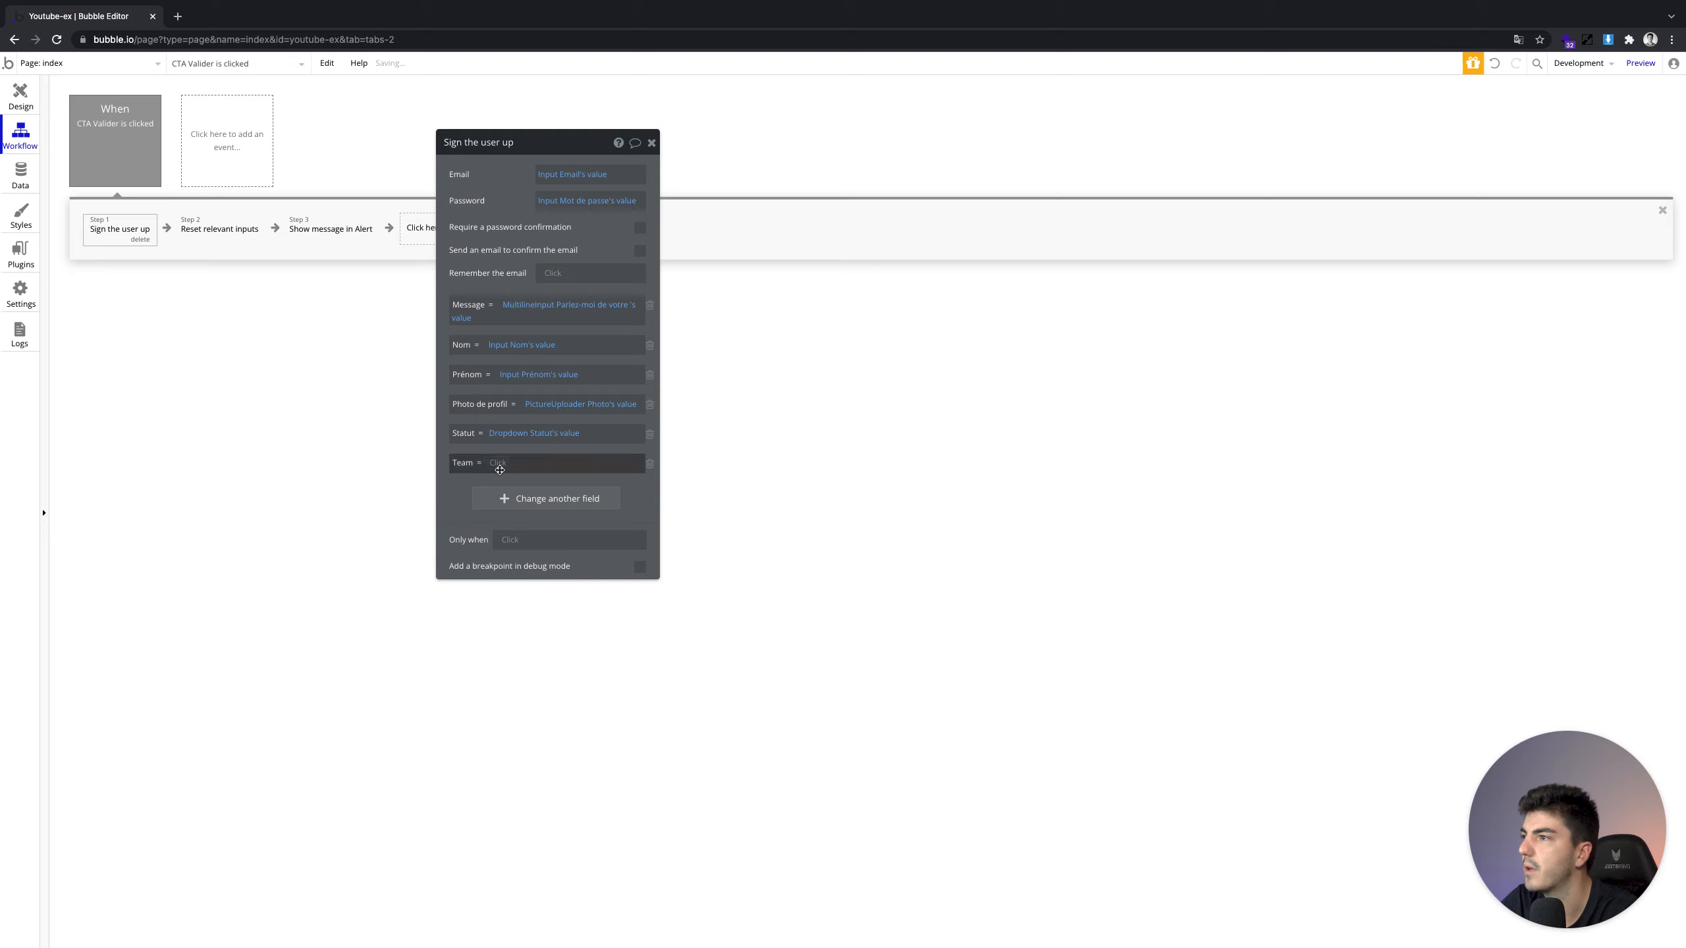
left_click(501, 469)
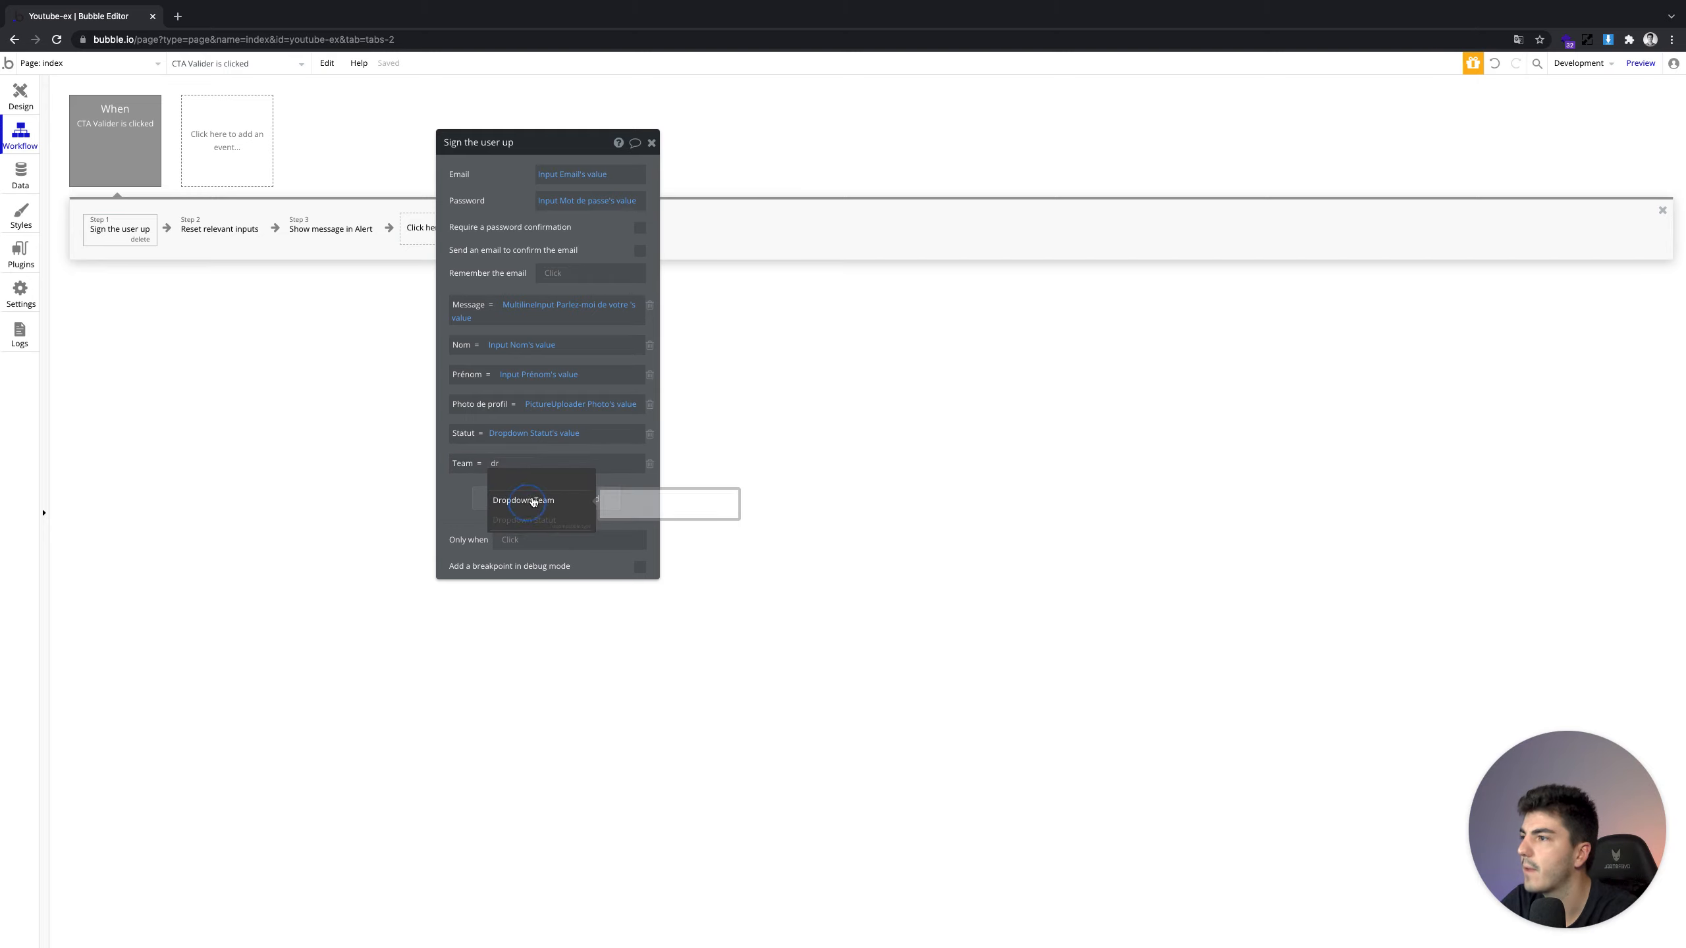
left_click(526, 499)
left_click(563, 480)
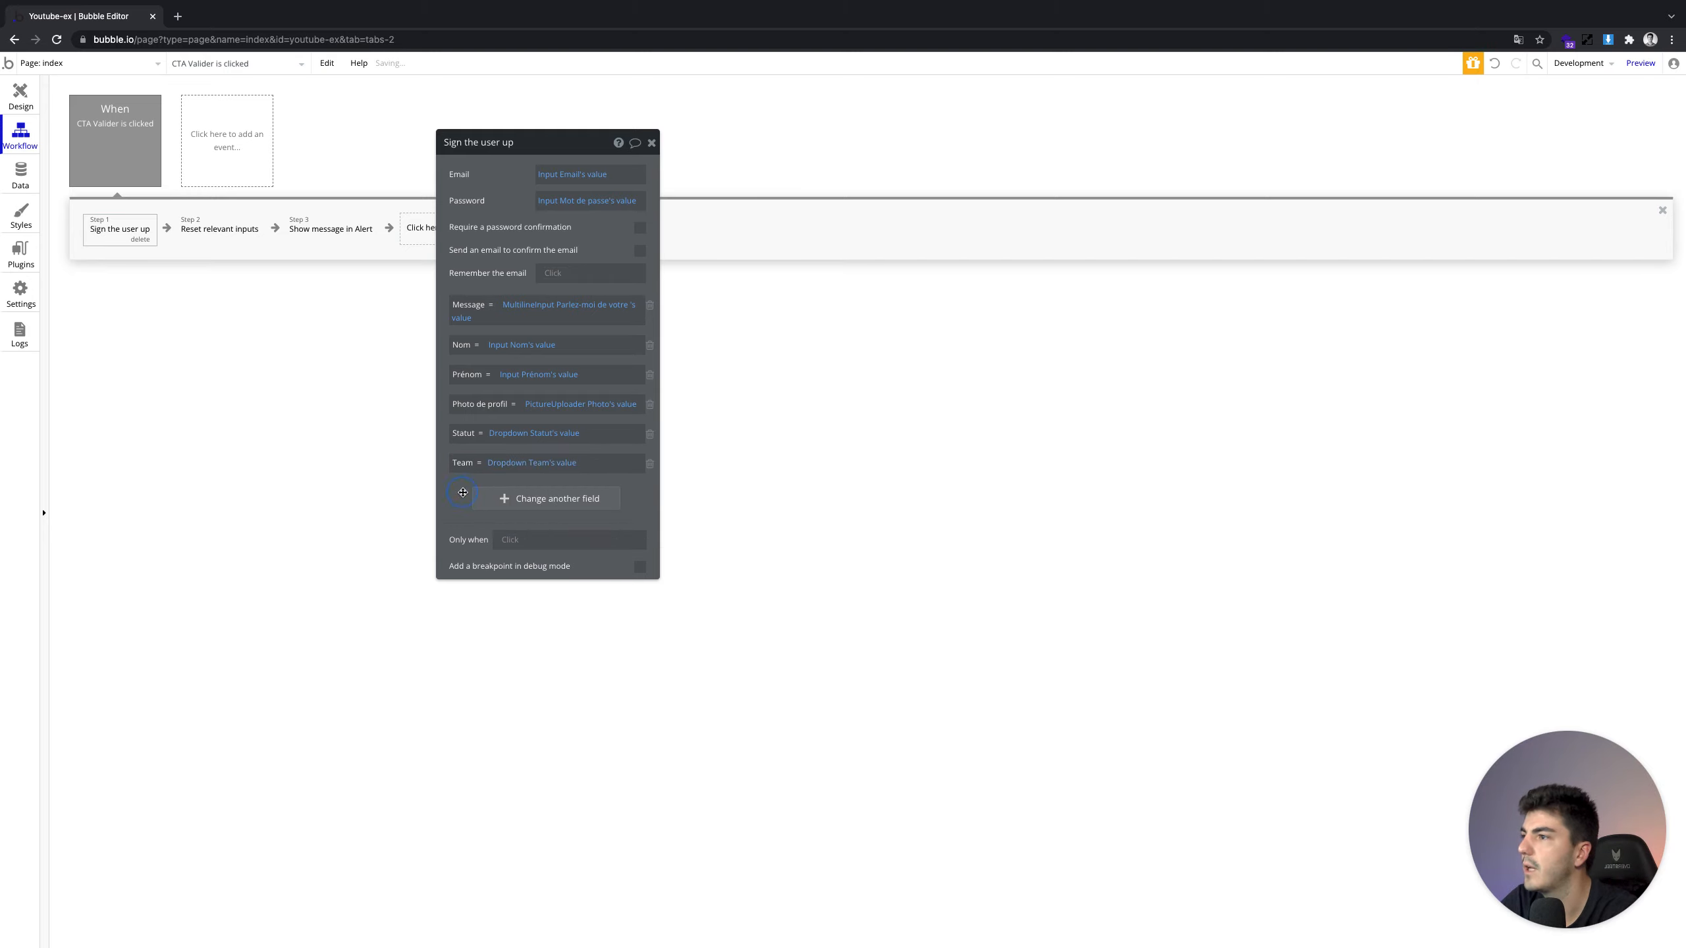
left_click(187, 240)
left_click(295, 229)
Replace the alert step's message with 'Vous êtes bien connecté'
left_click(213, 239)
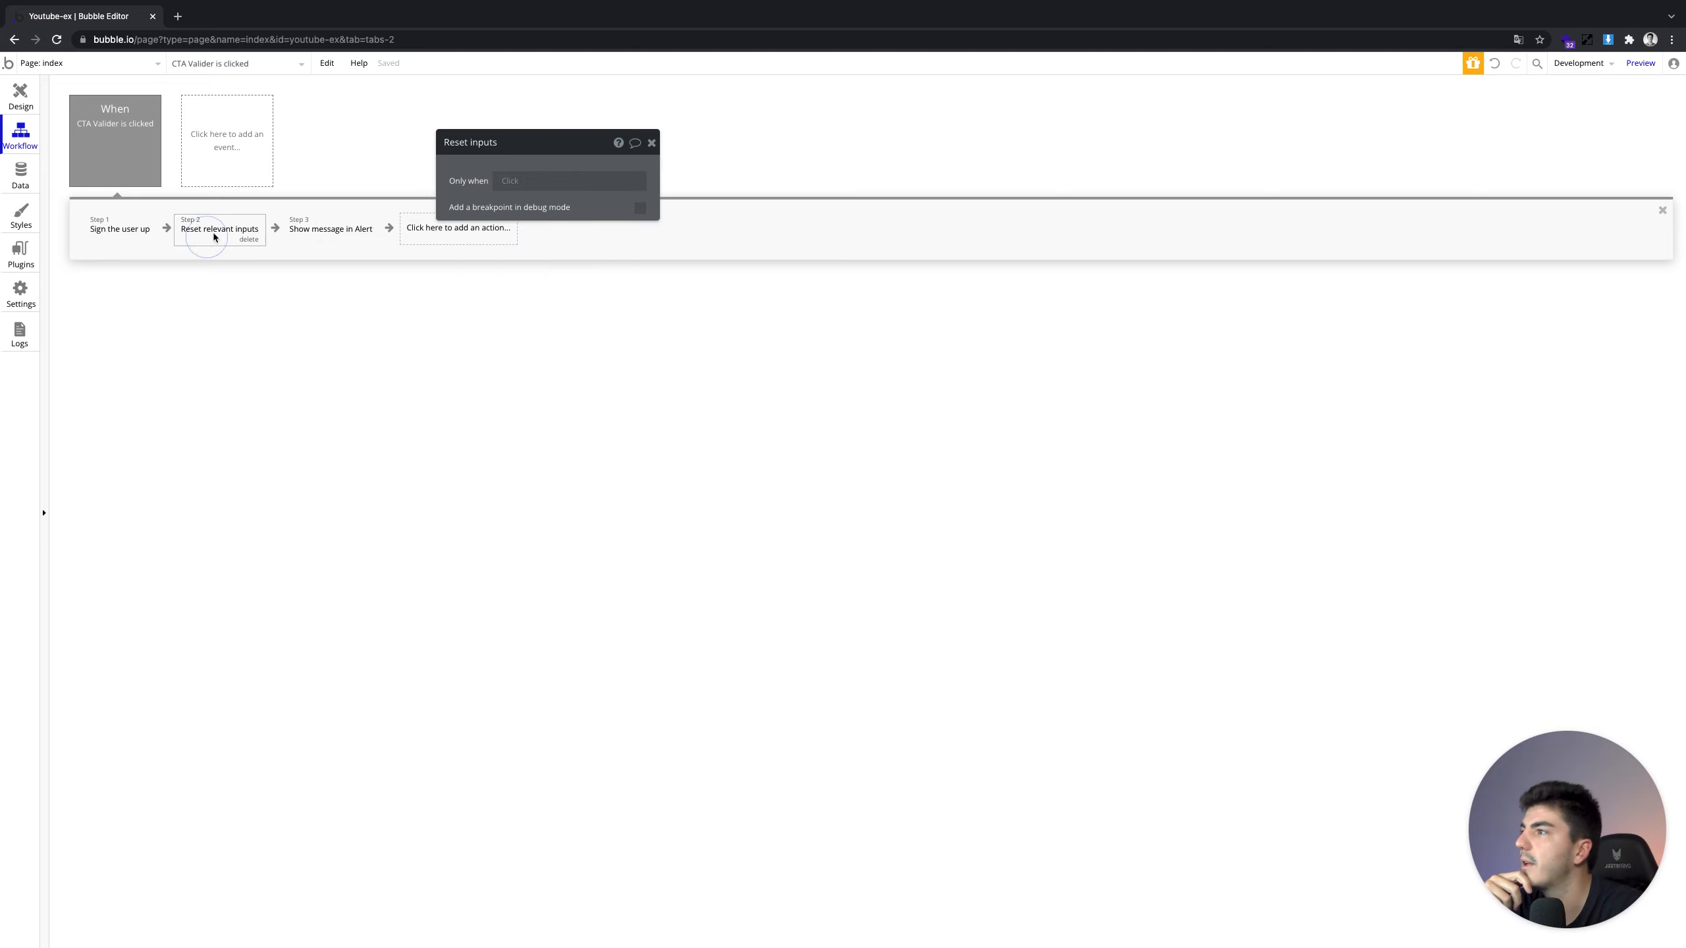
left_click(295, 229)
triple_click(508, 330)
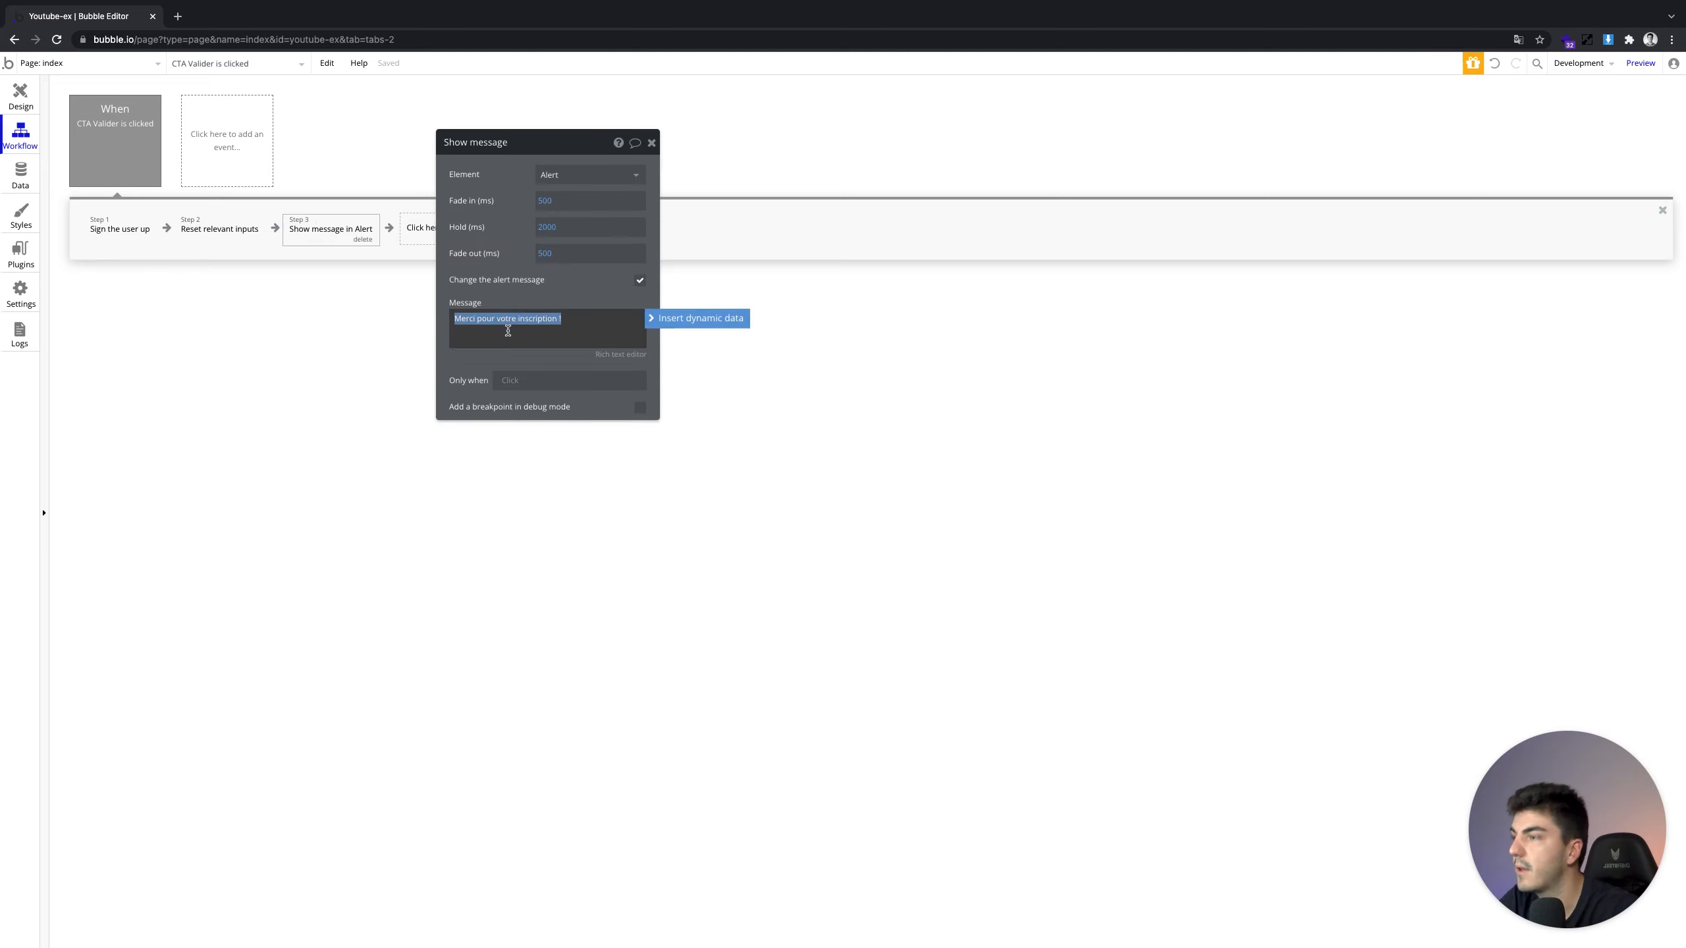
type("Vous êtes bien connecté")
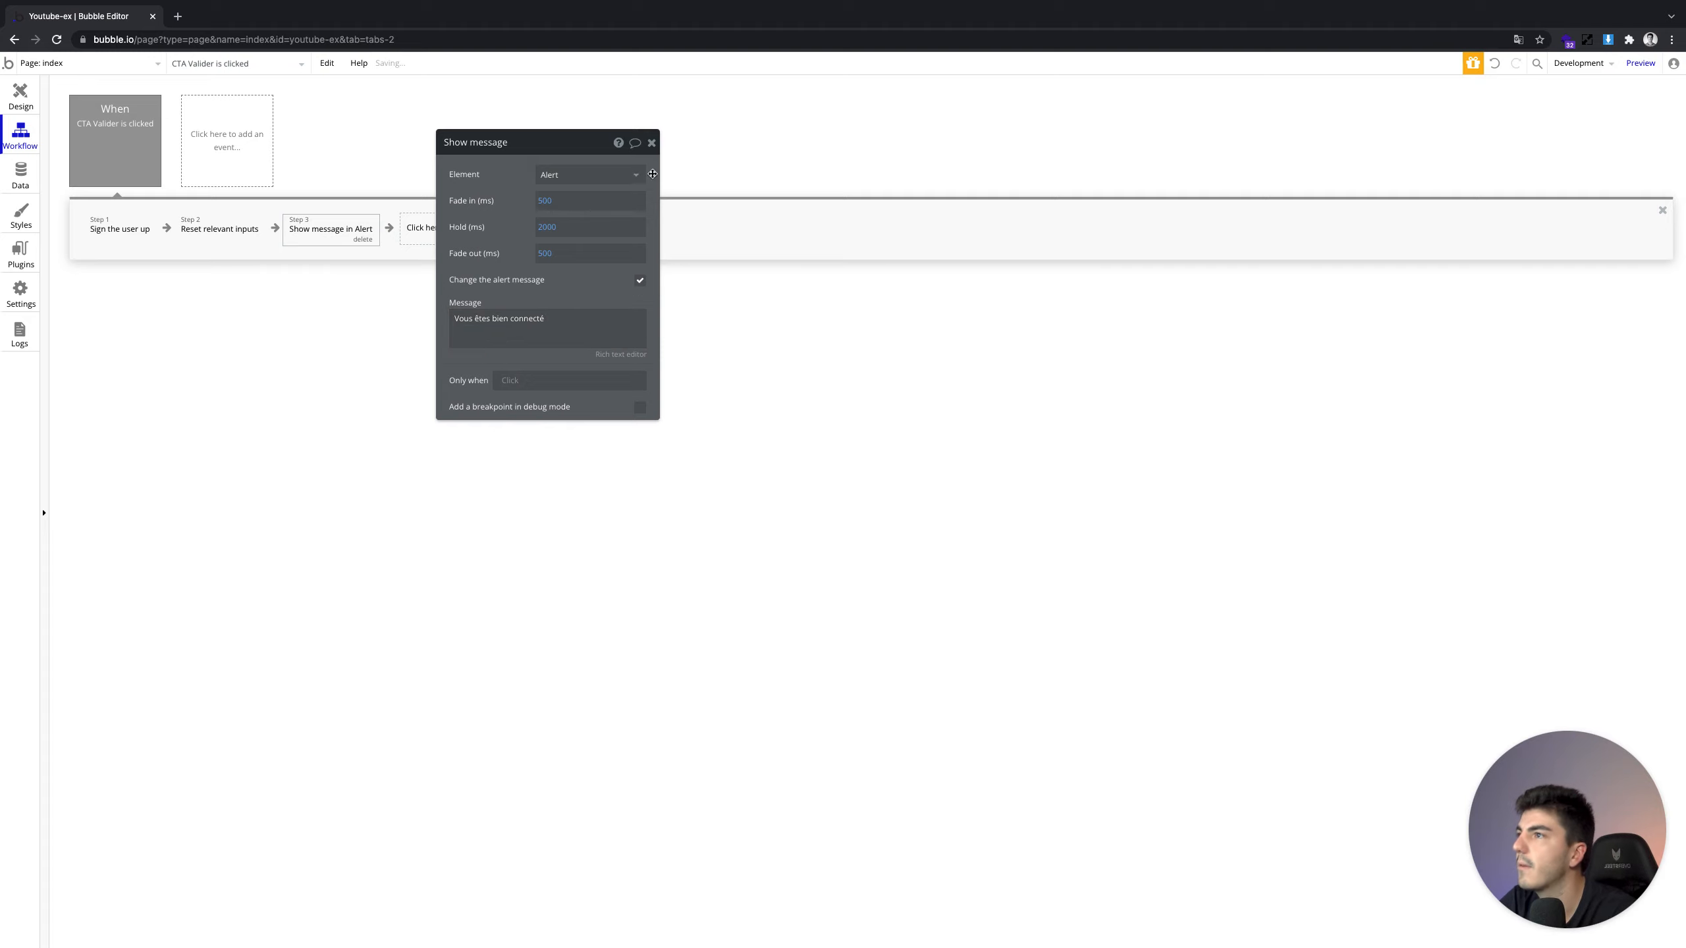
left_click(650, 143)
Set the index page's height to 2400 px
left_click(21, 103)
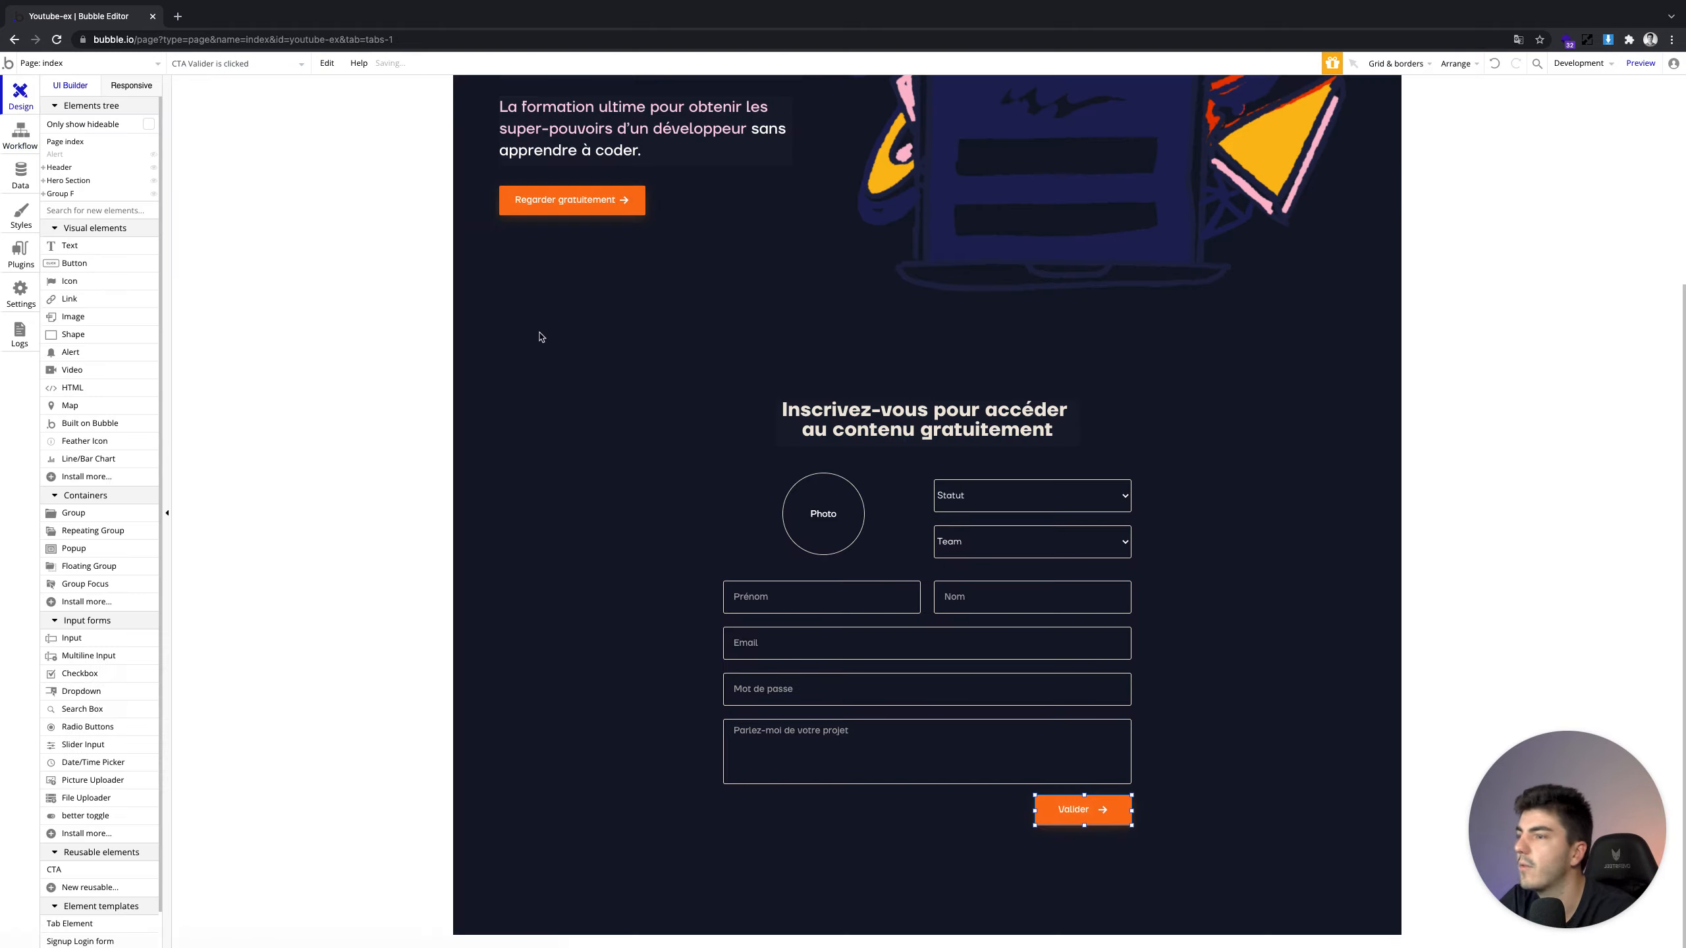
left_click(722, 589)
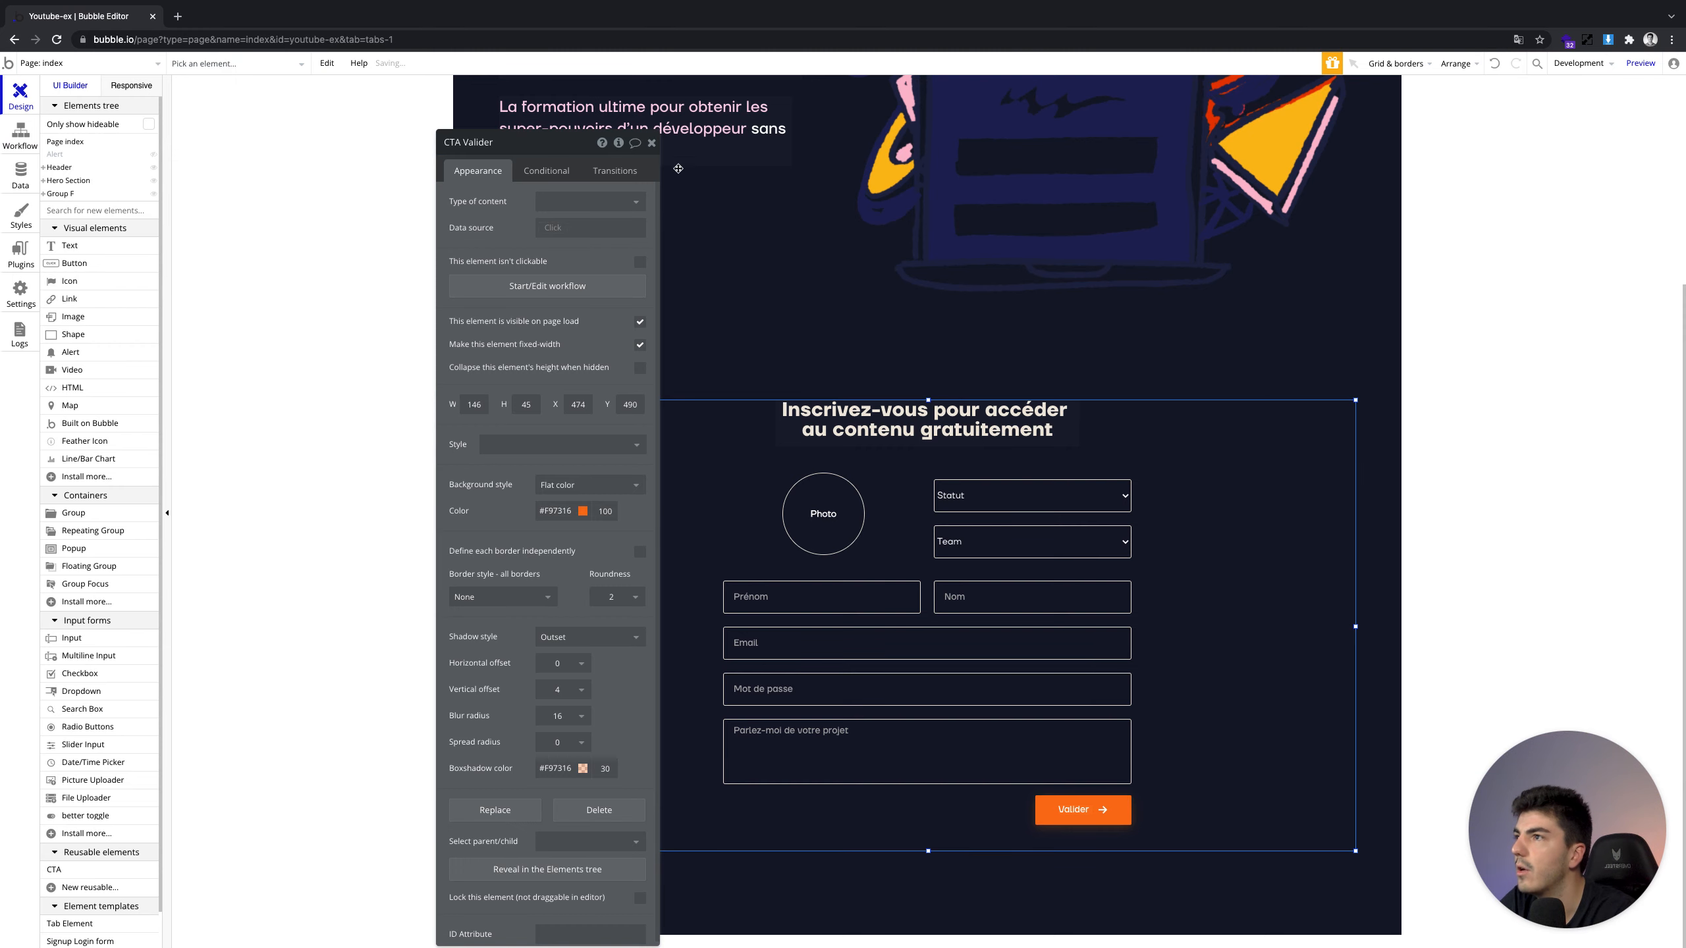
left_click(650, 144)
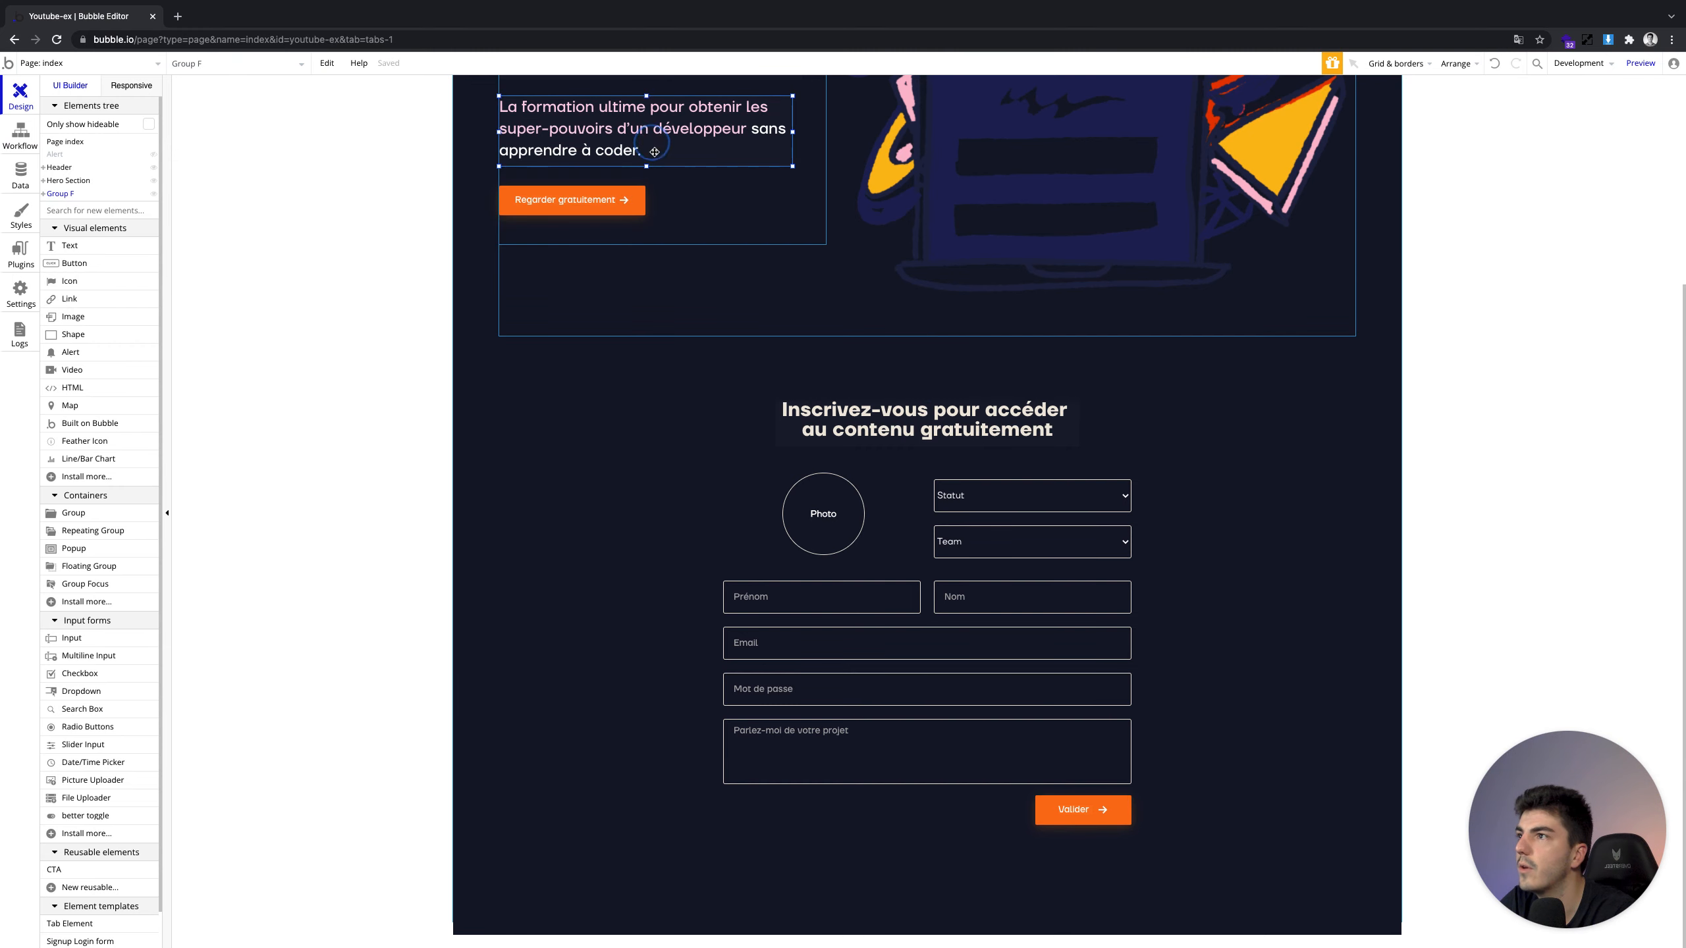
double_click(597, 925)
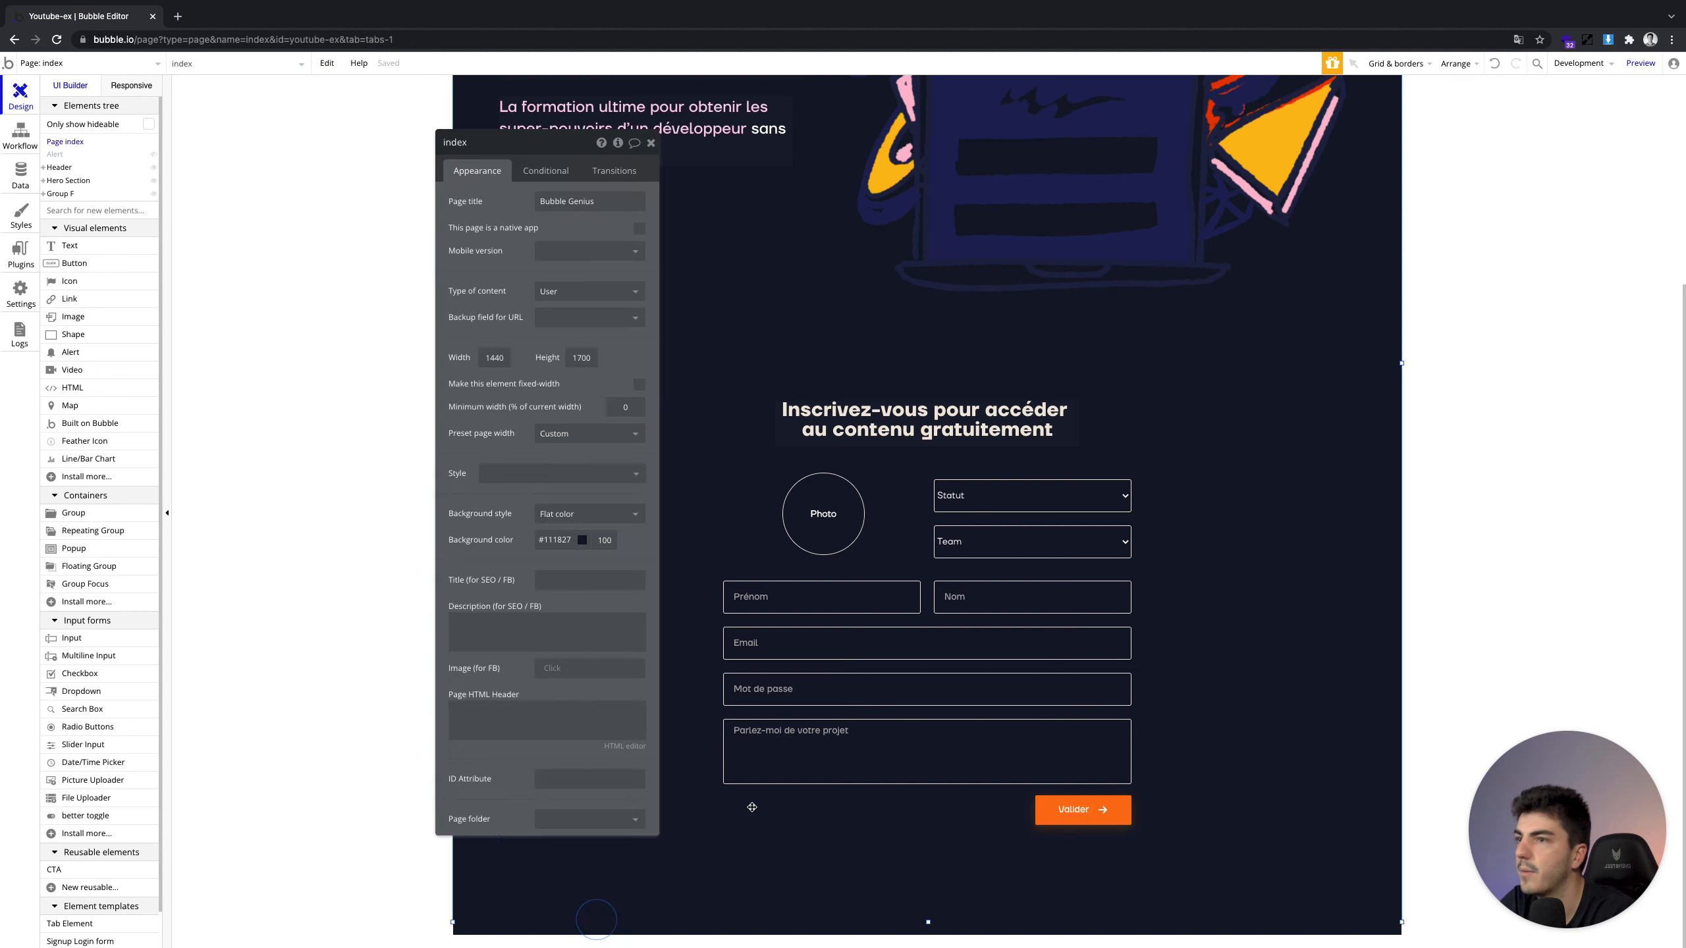
double_click(584, 362)
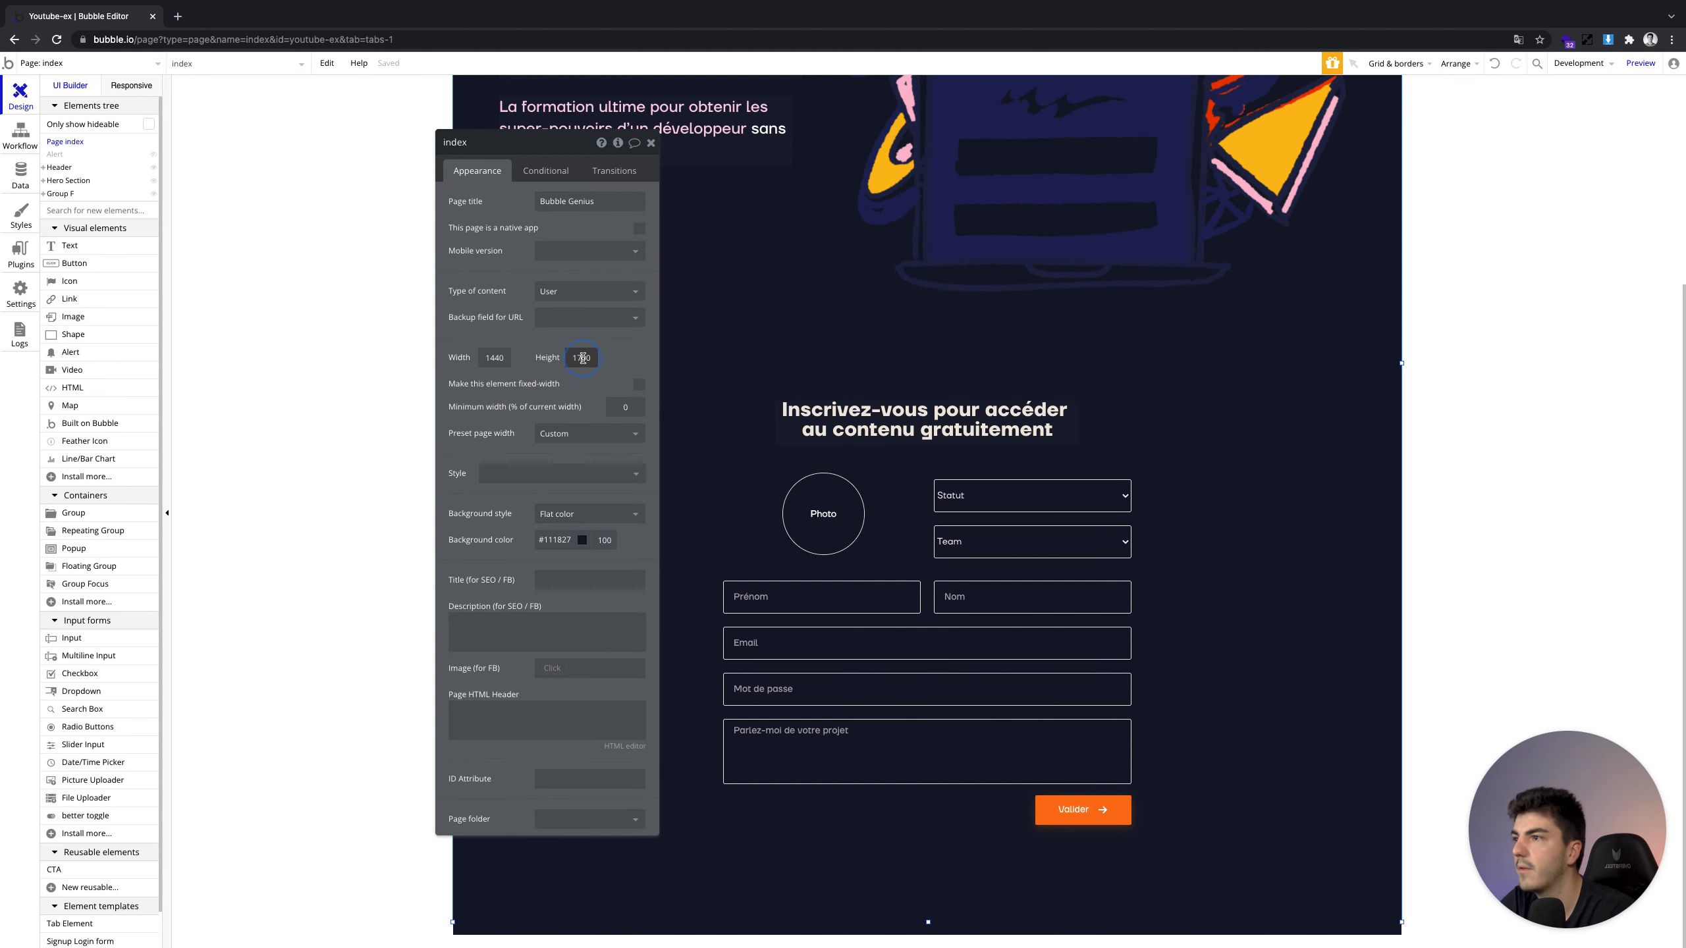
type("2400")
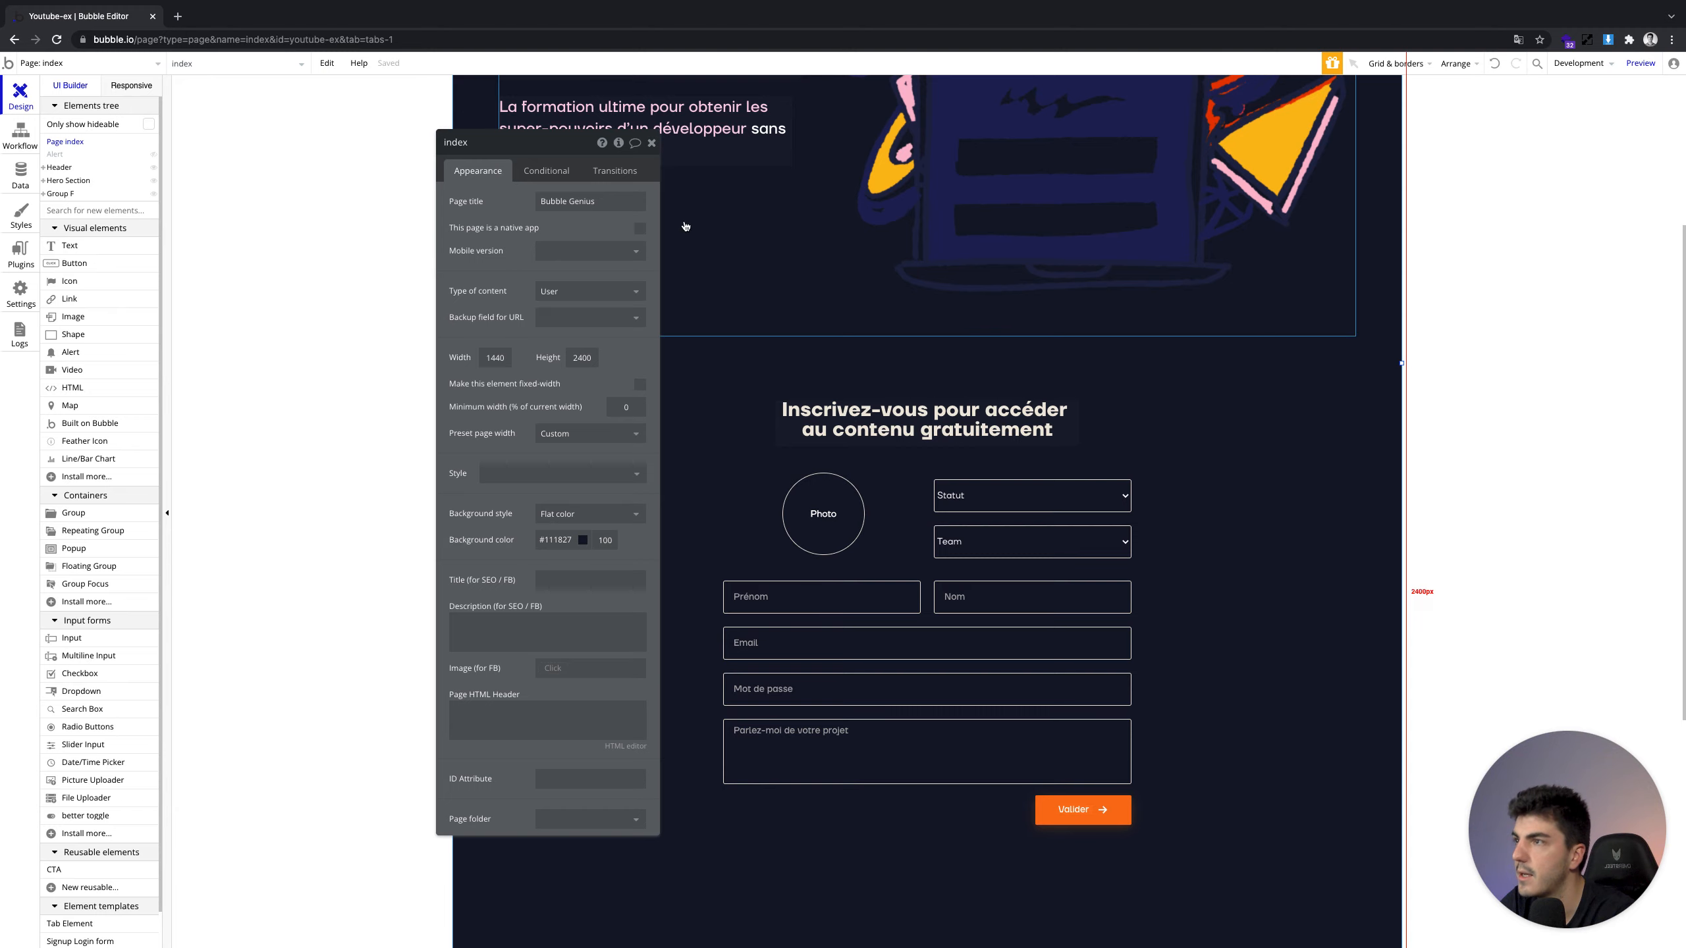
left_click(649, 143)
Draw a new group below the sign-up form with a dark #111827 background
scroll(908, 443, "down", 6)
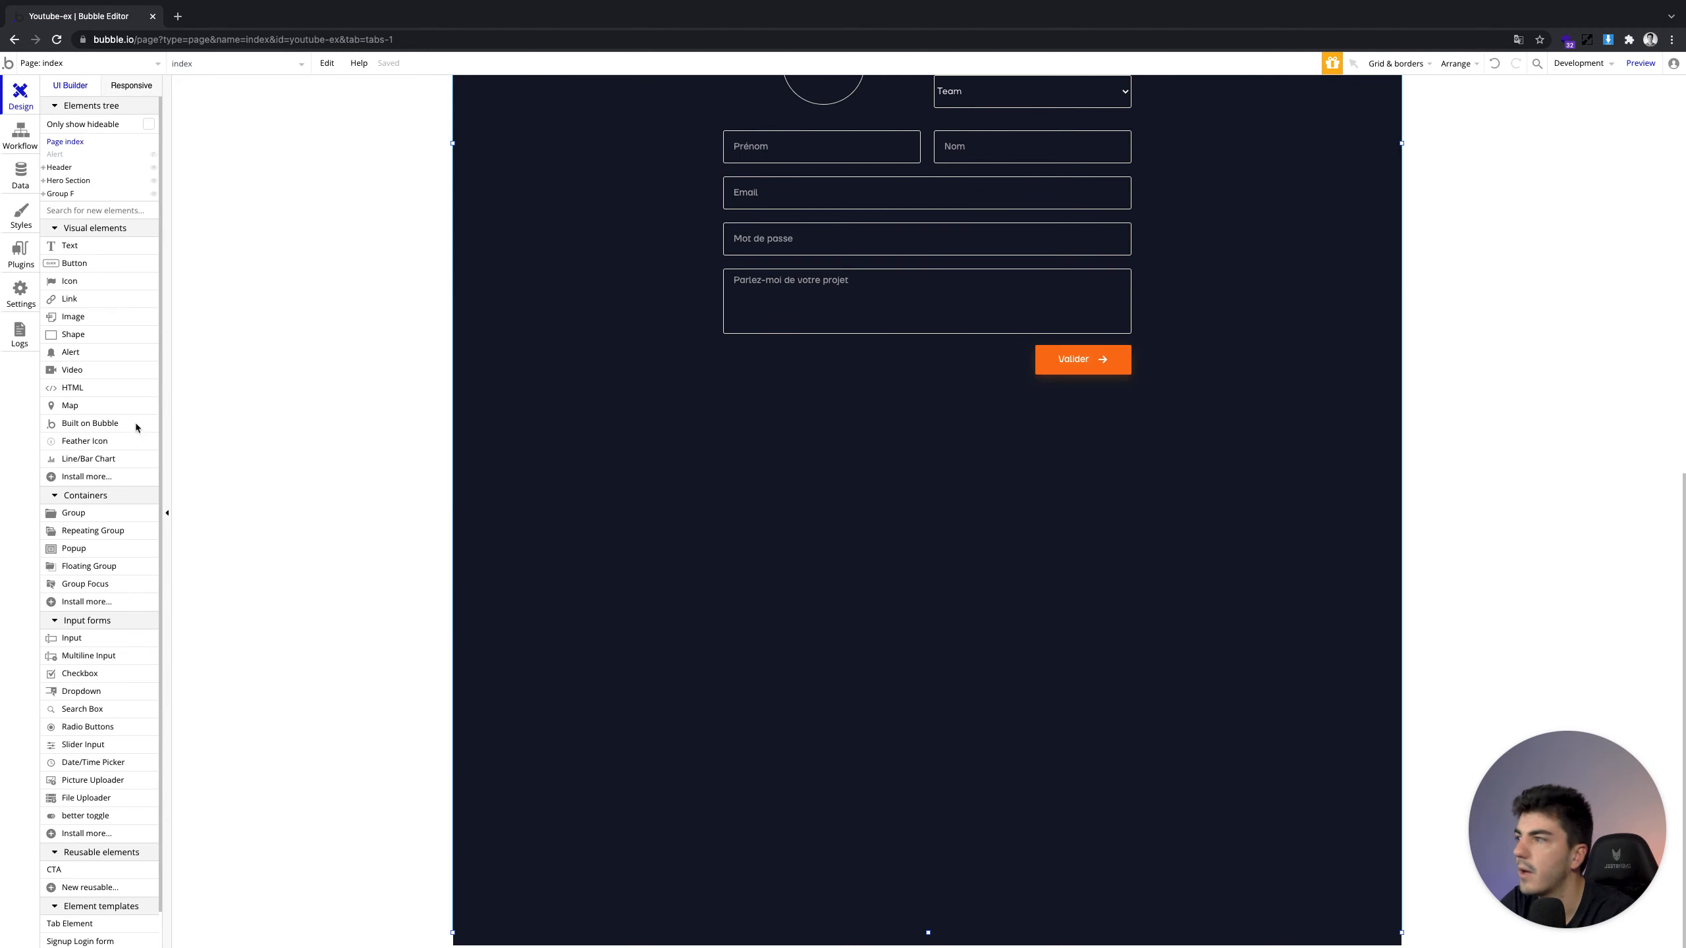
left_click(74, 513)
left_click_drag(788, 437, 1065, 685)
left_click(942, 532)
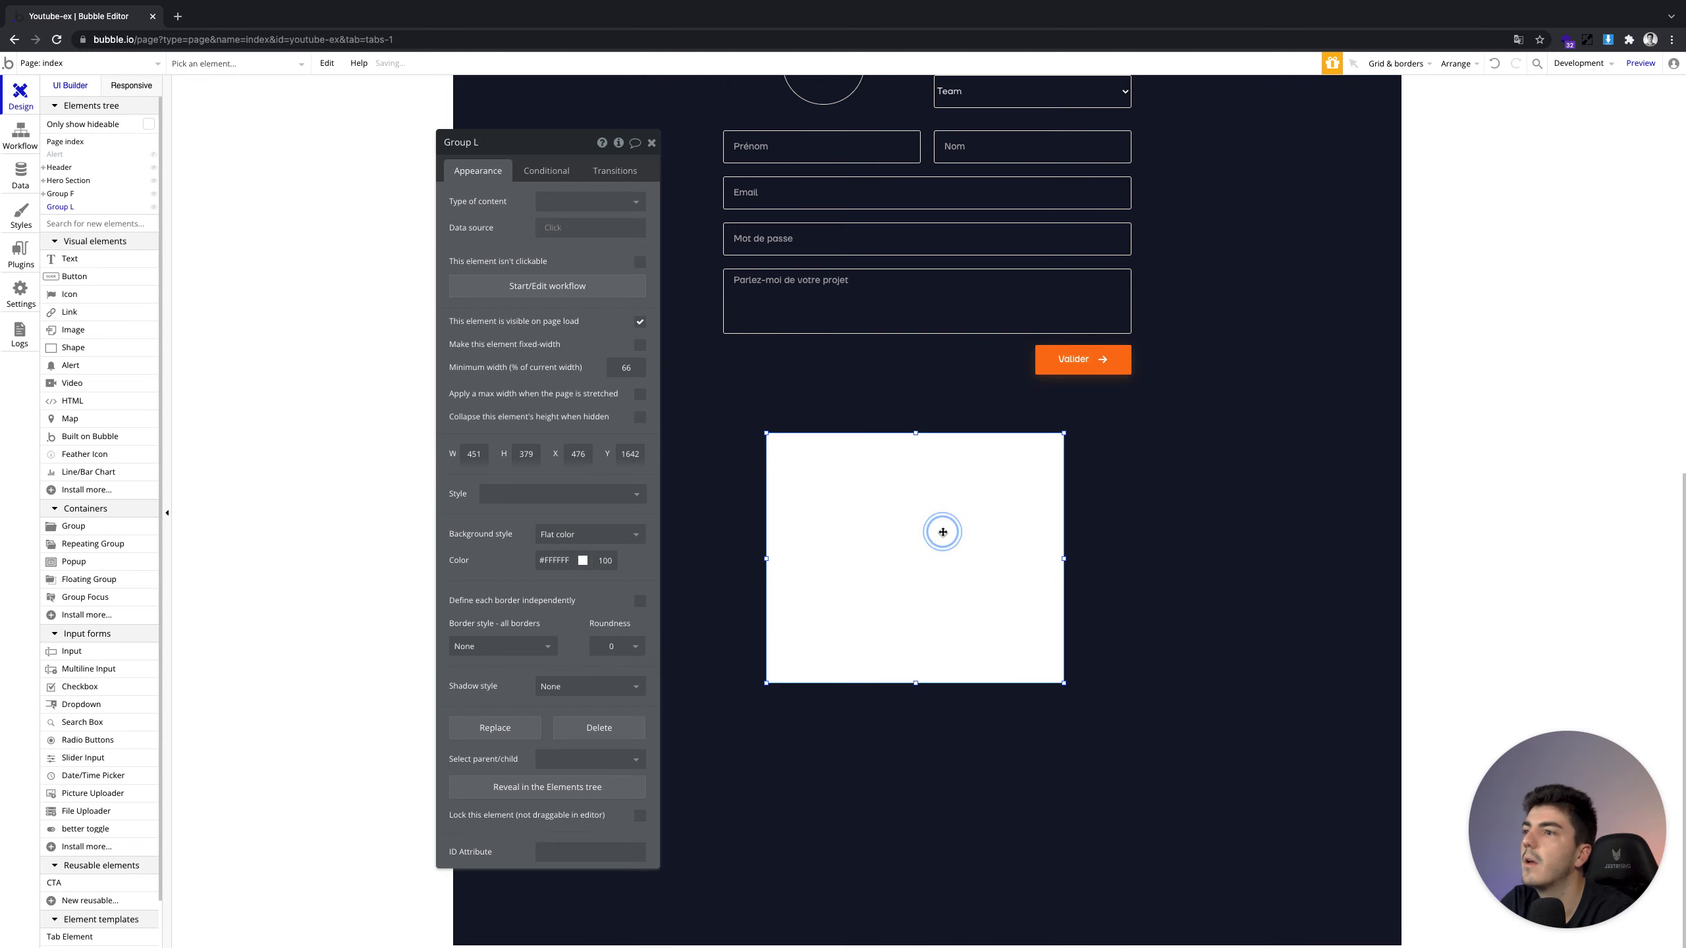
left_click(568, 560)
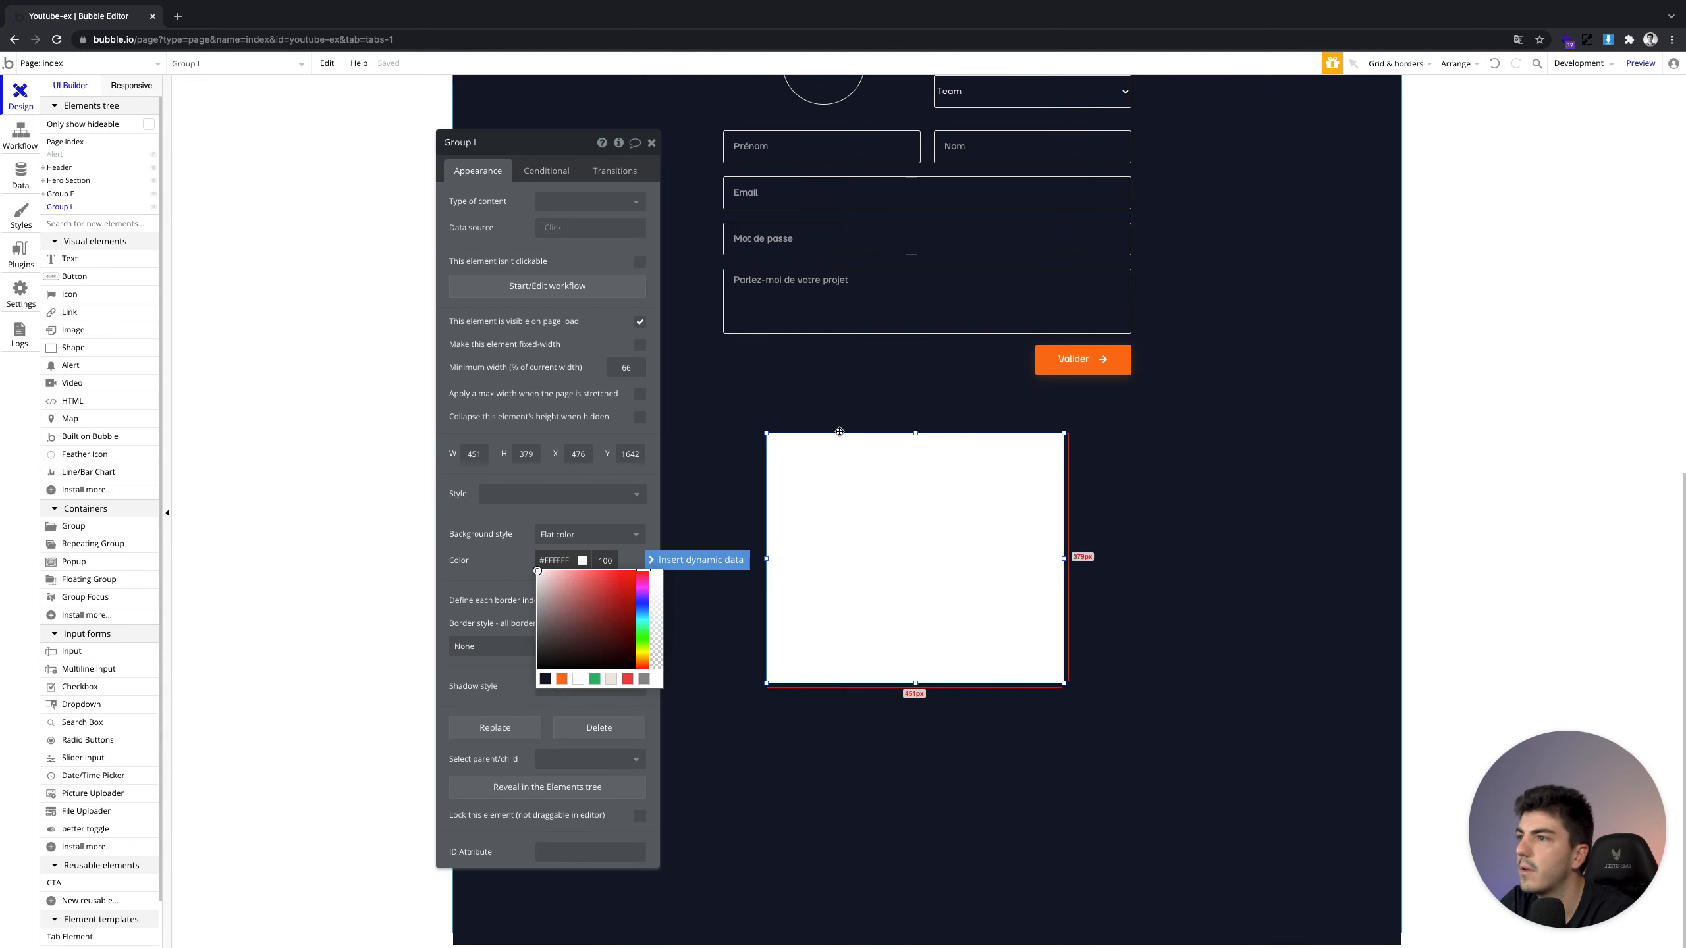
scroll(835, 438, "up", 5)
scroll(839, 429, "down", 5)
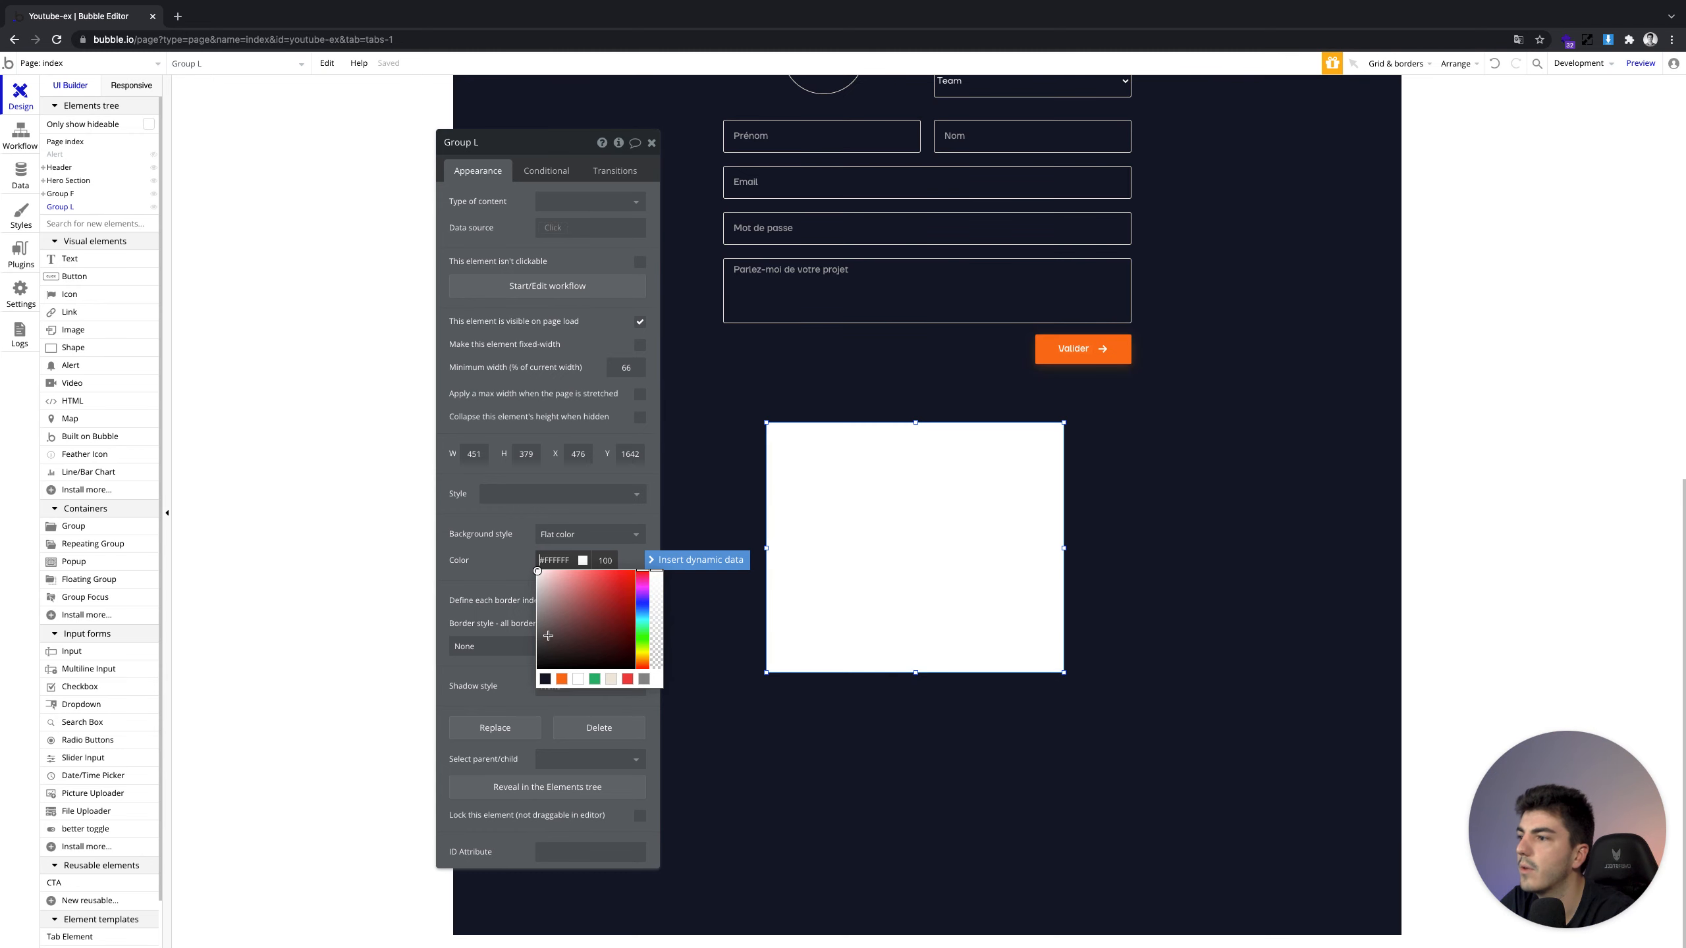
left_click(544, 679)
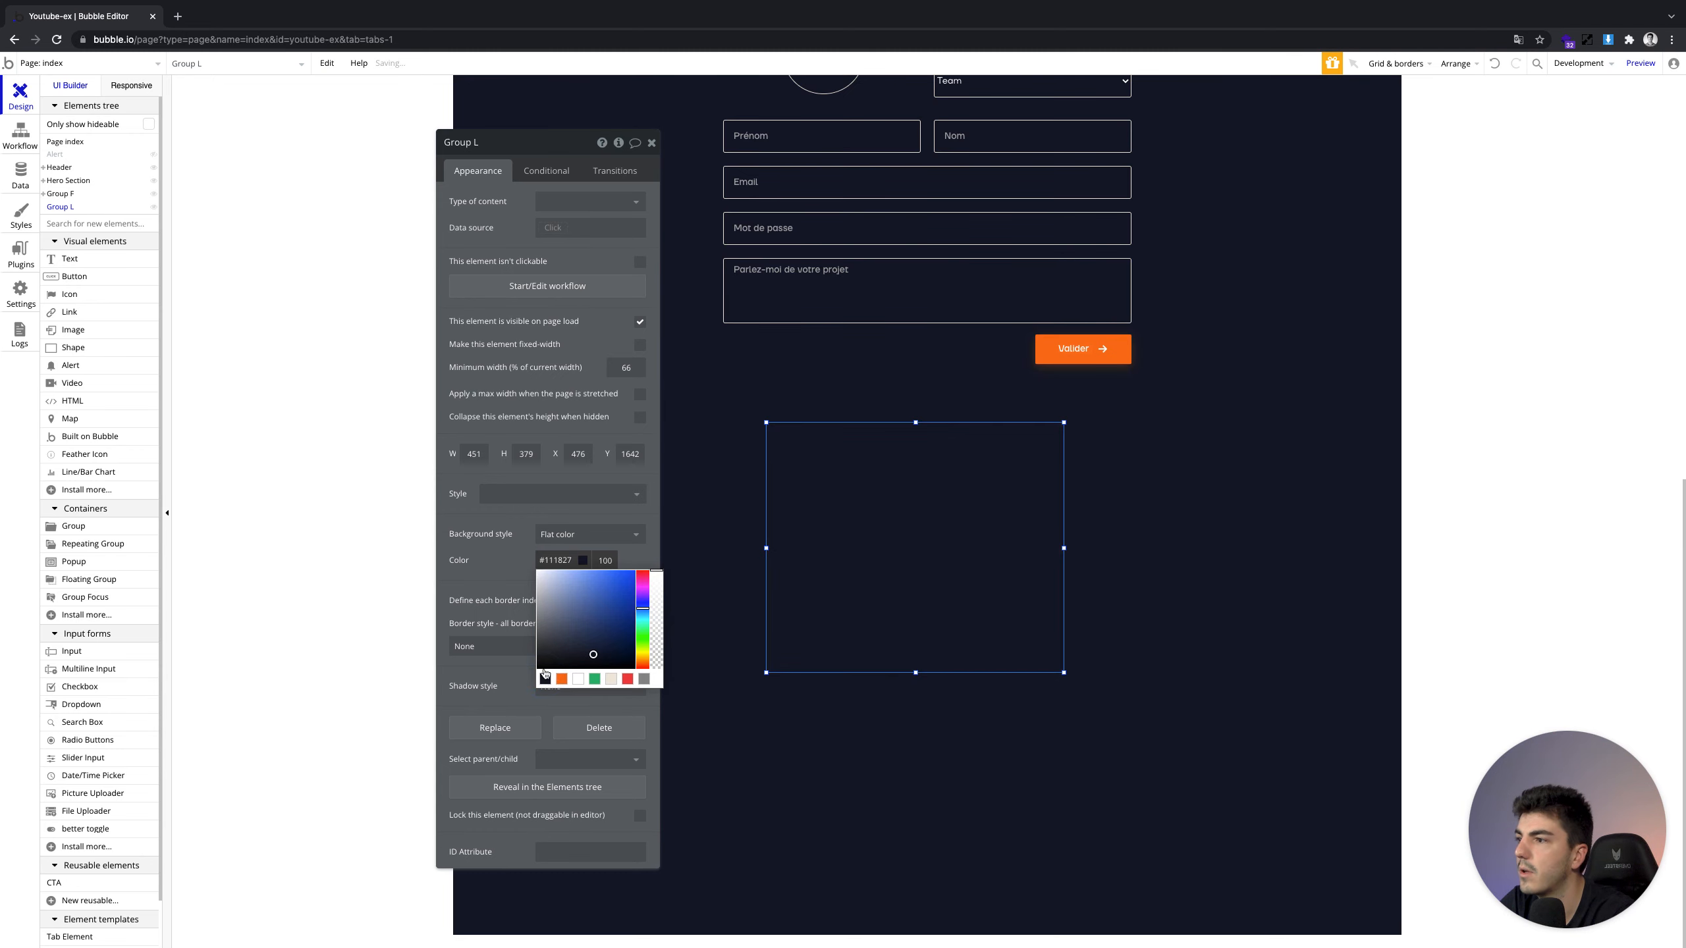
Look up the Grey option set and copy Grey-800's colour value #1F2937
left_click(20, 178)
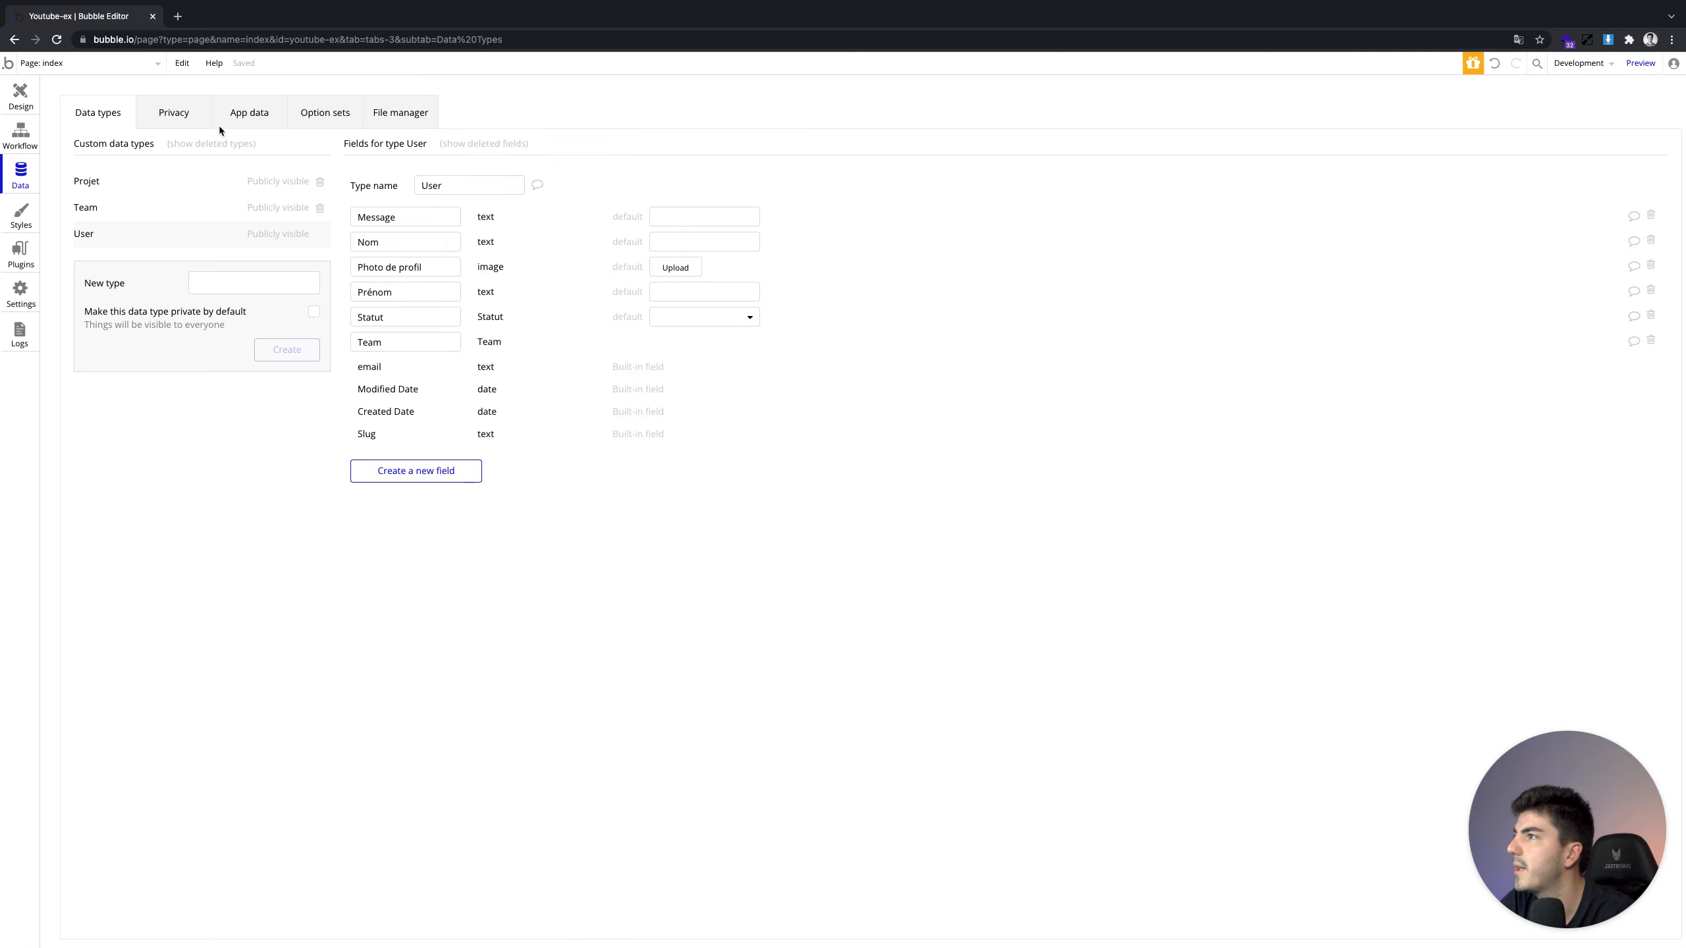
left_click(286, 111)
left_click(323, 112)
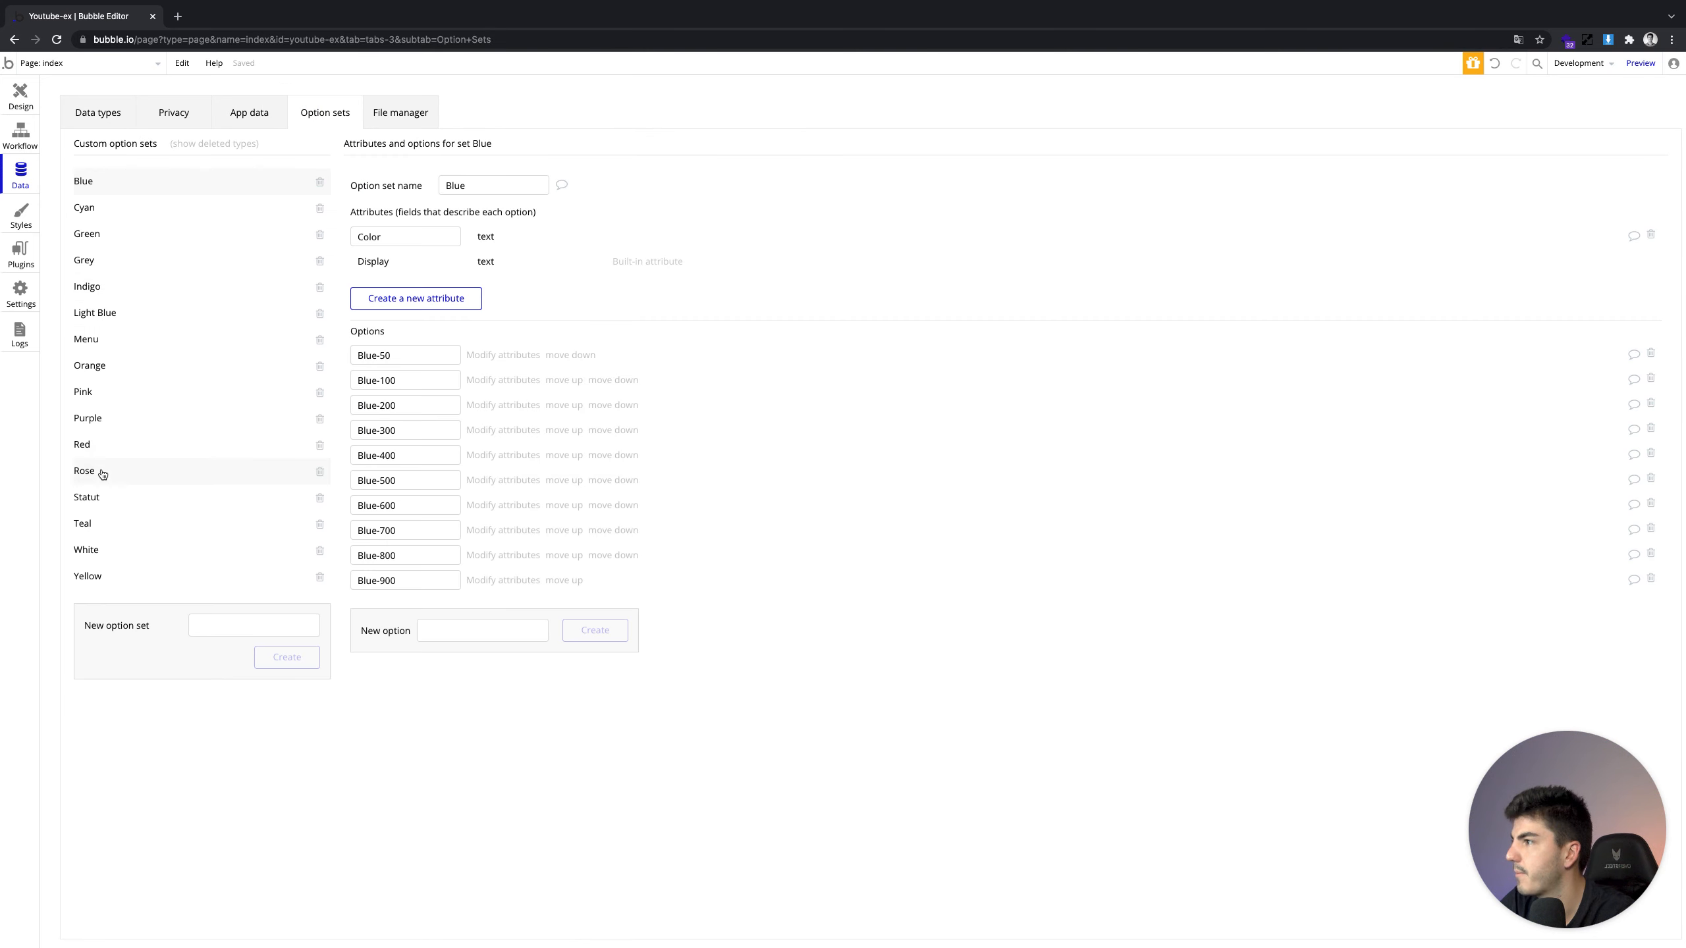
left_click(101, 270)
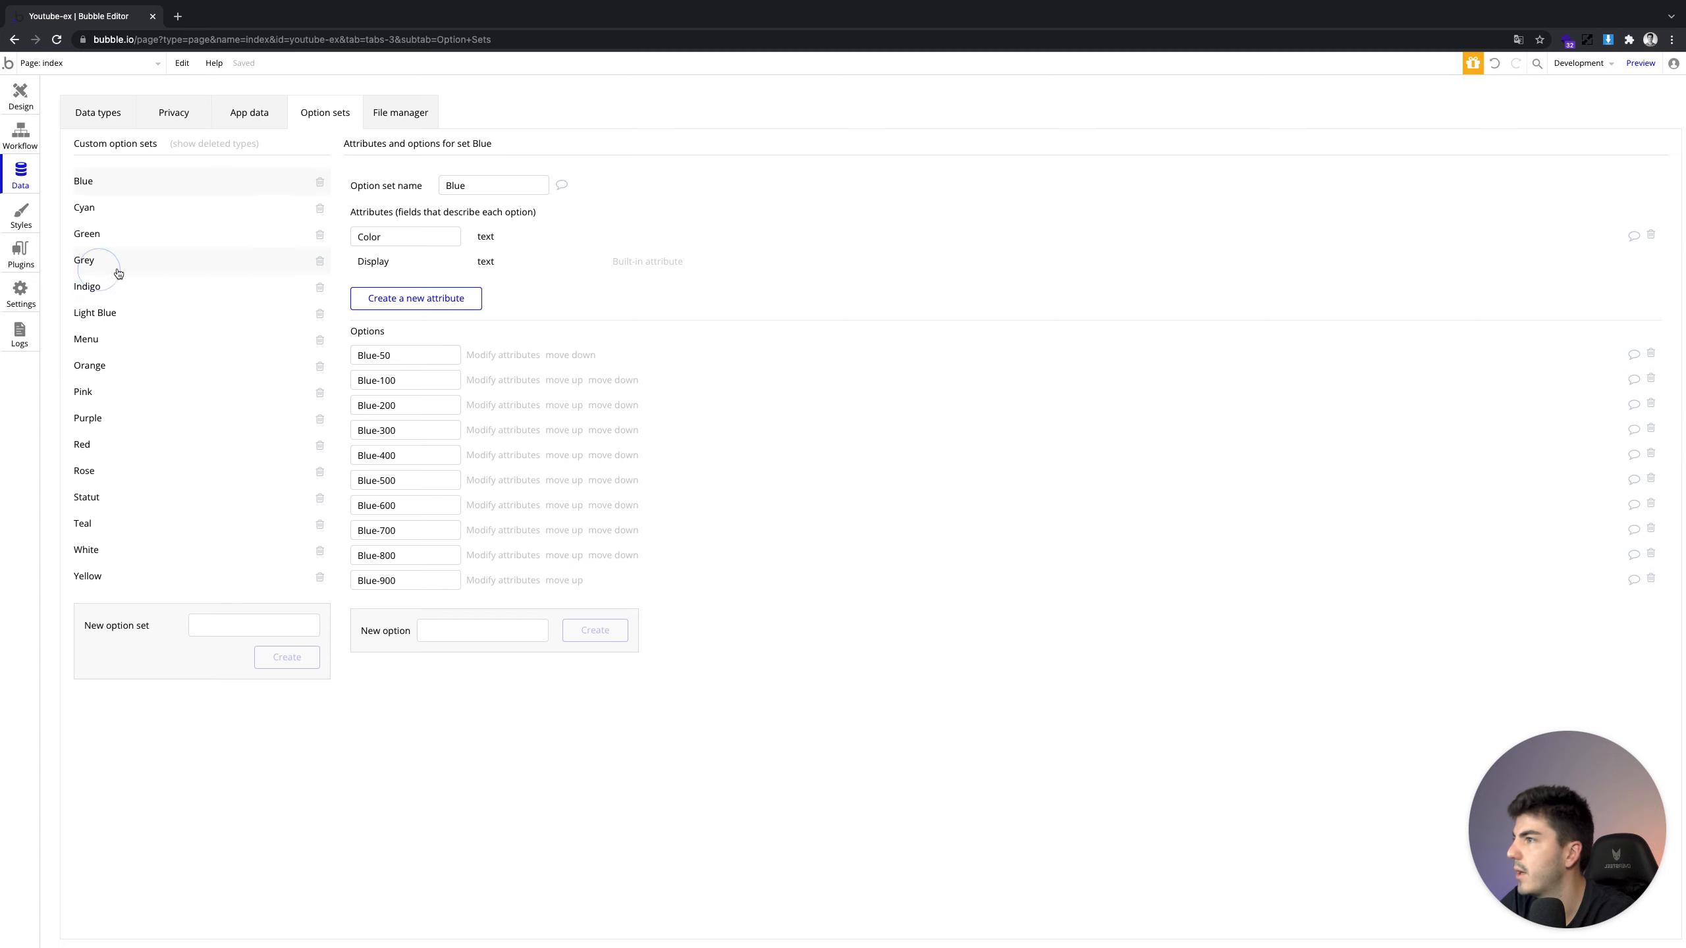
left_click(480, 556)
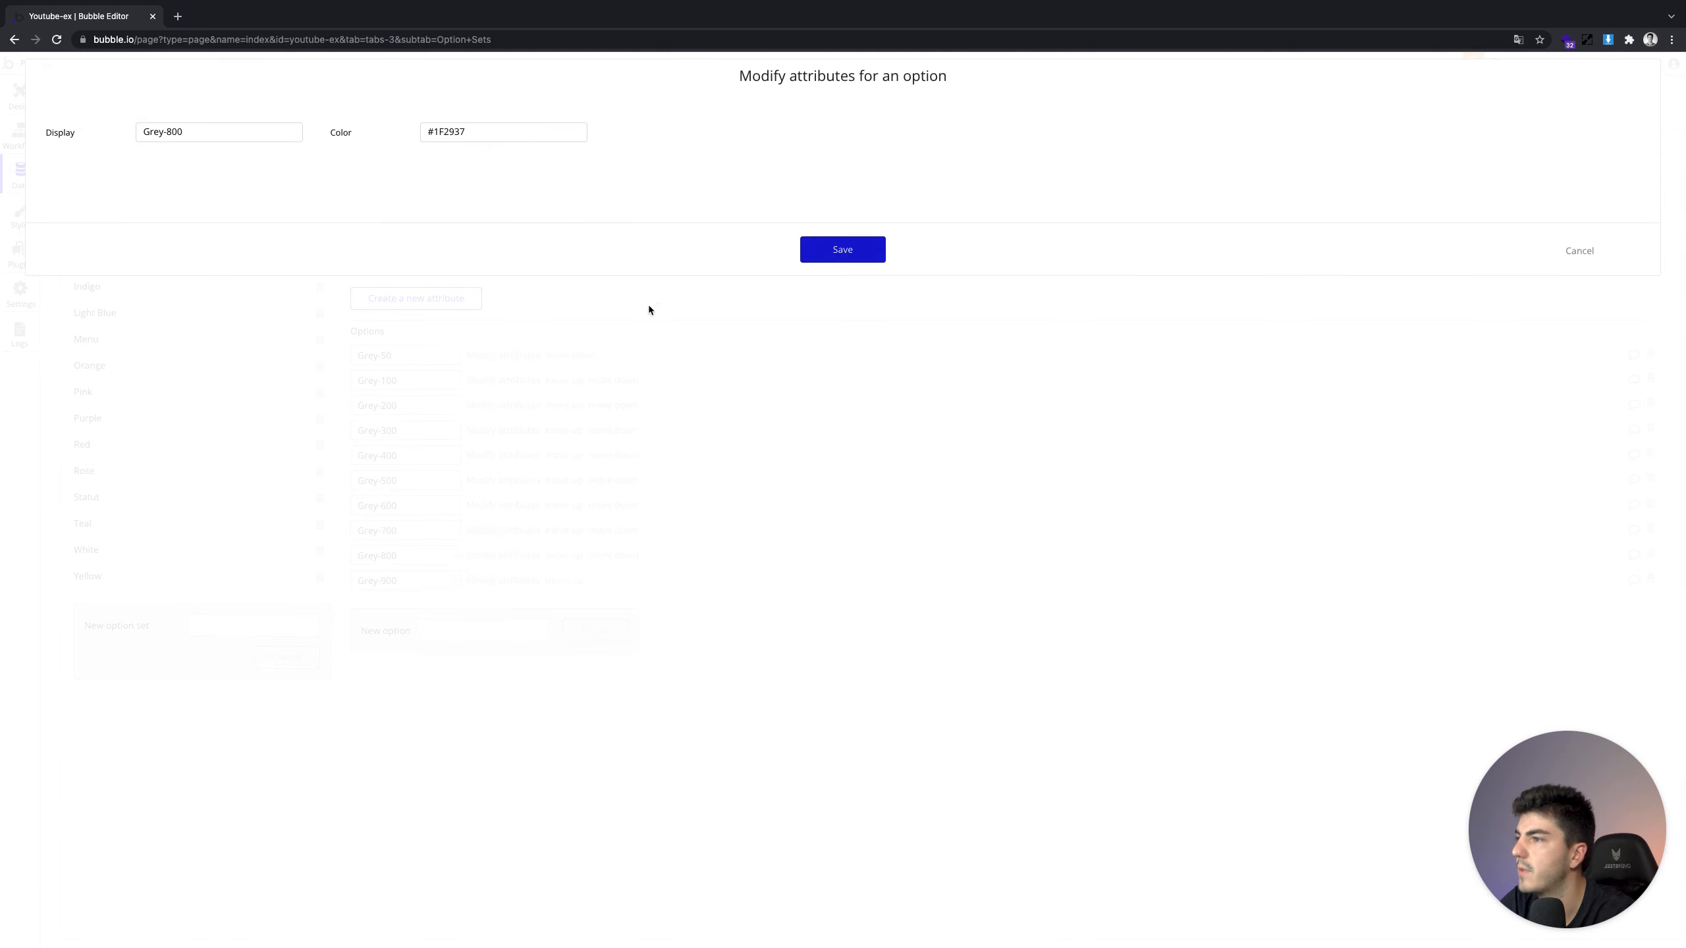
triple_click(448, 138)
key("super+c")
left_click(821, 260)
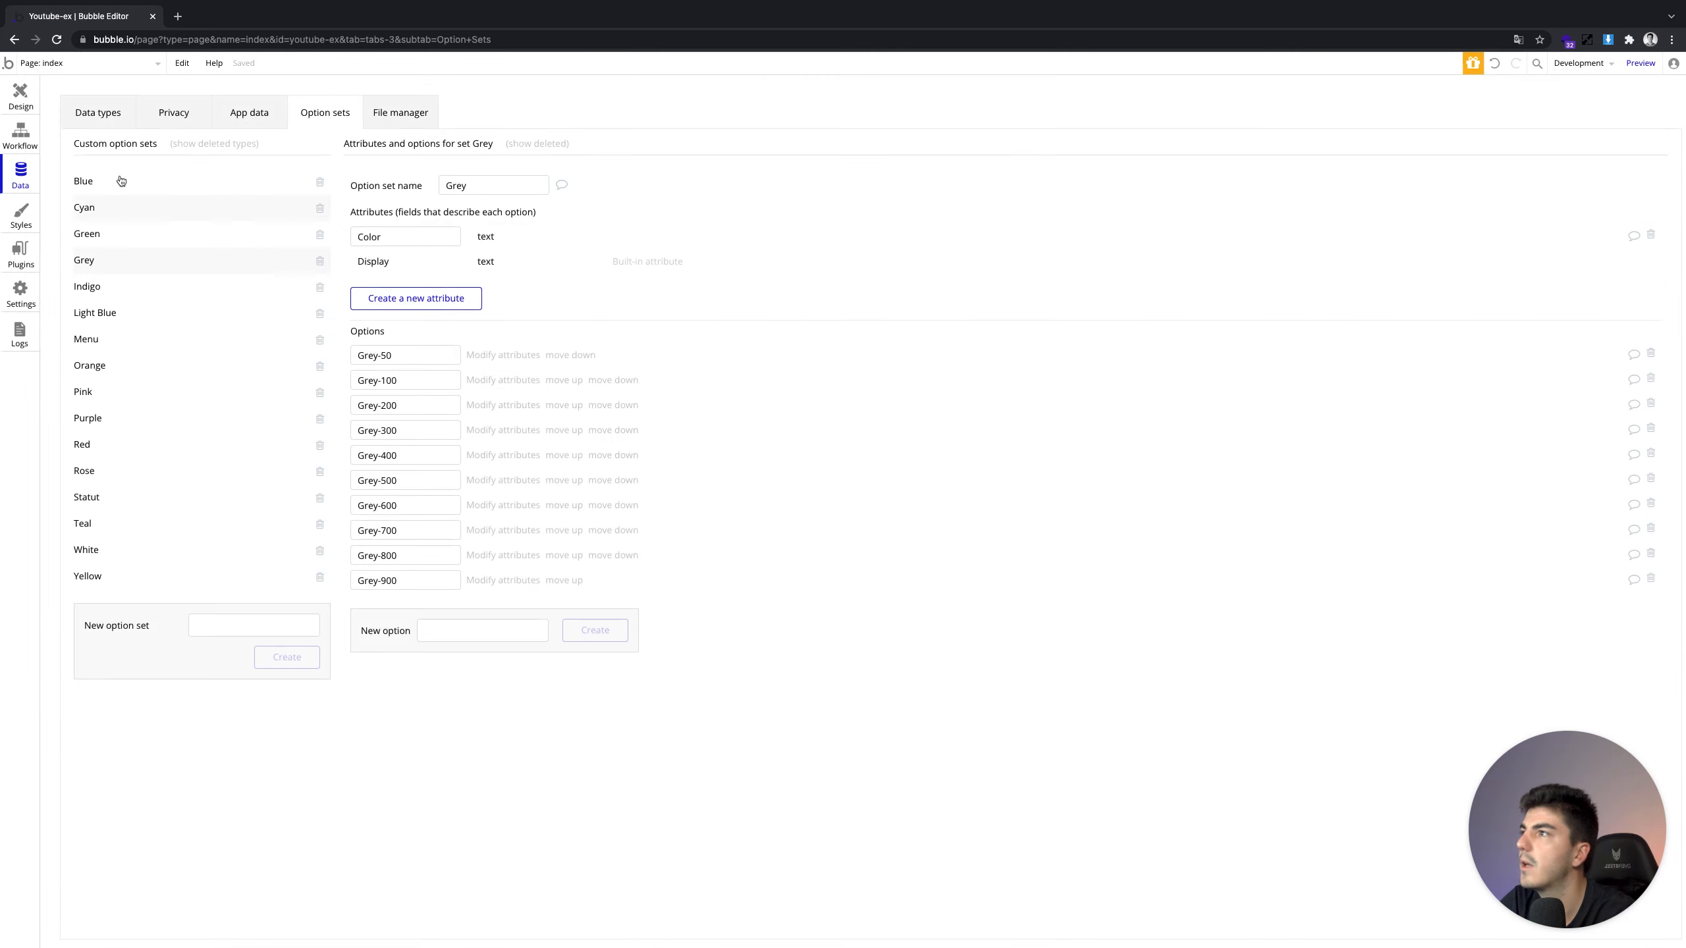
left_click(9, 97)
Change Group L's background colour to the lighter #1F2937
double_click(942, 492)
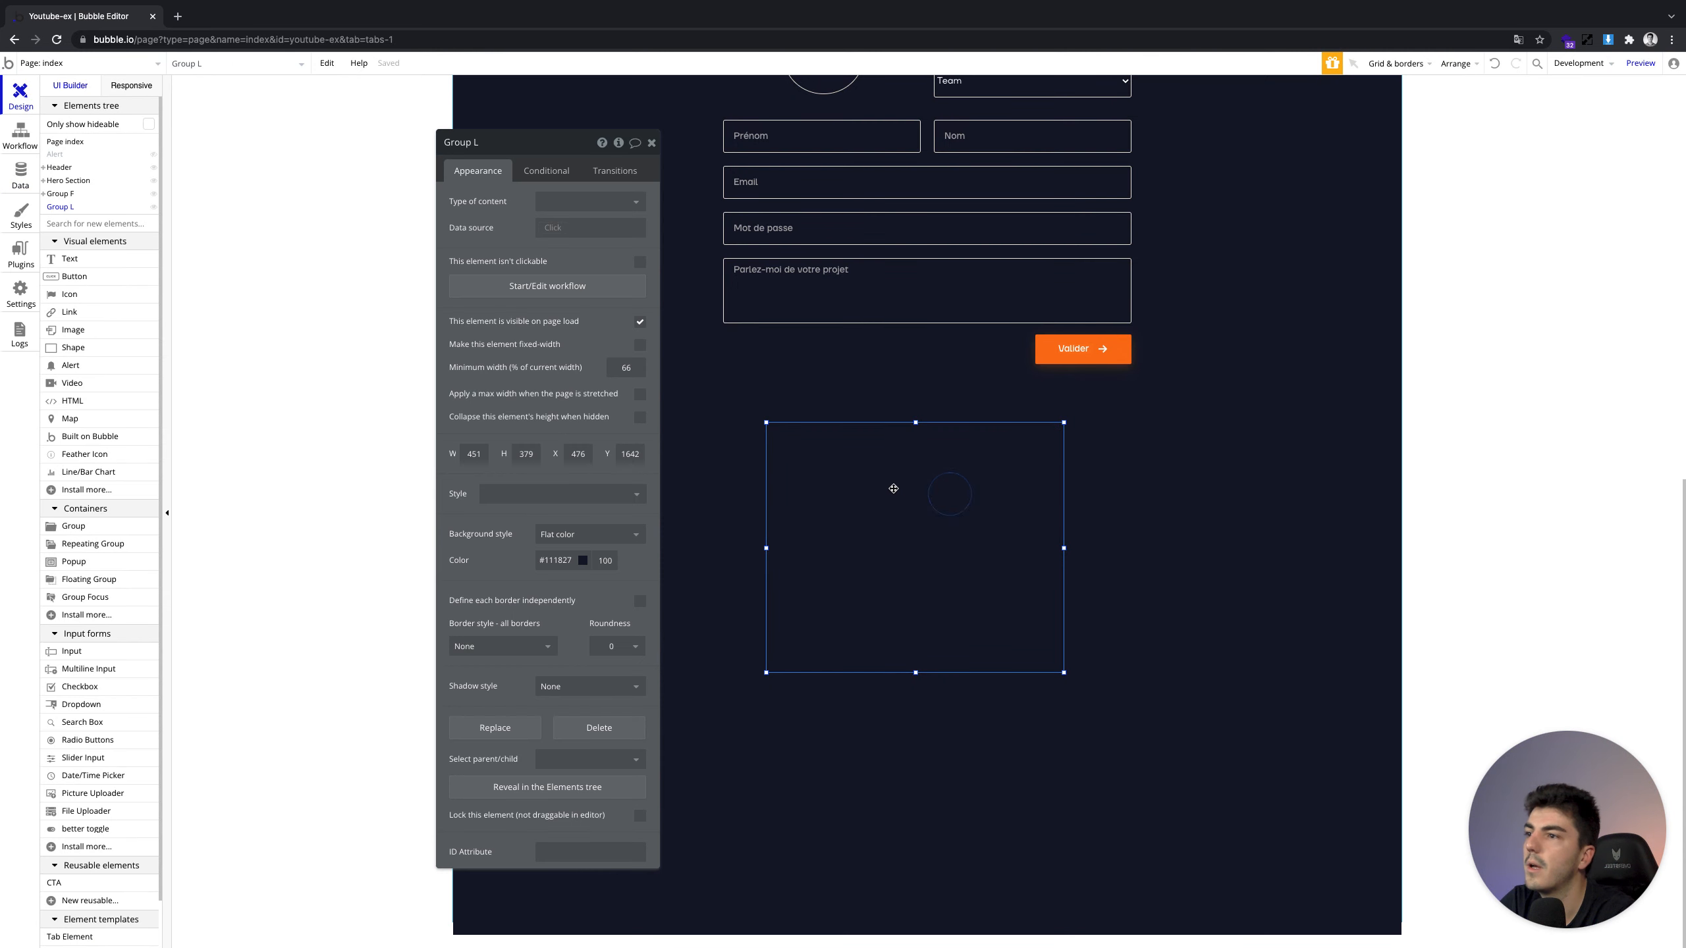
triple_click(567, 560)
key("super+v")
key("Return")
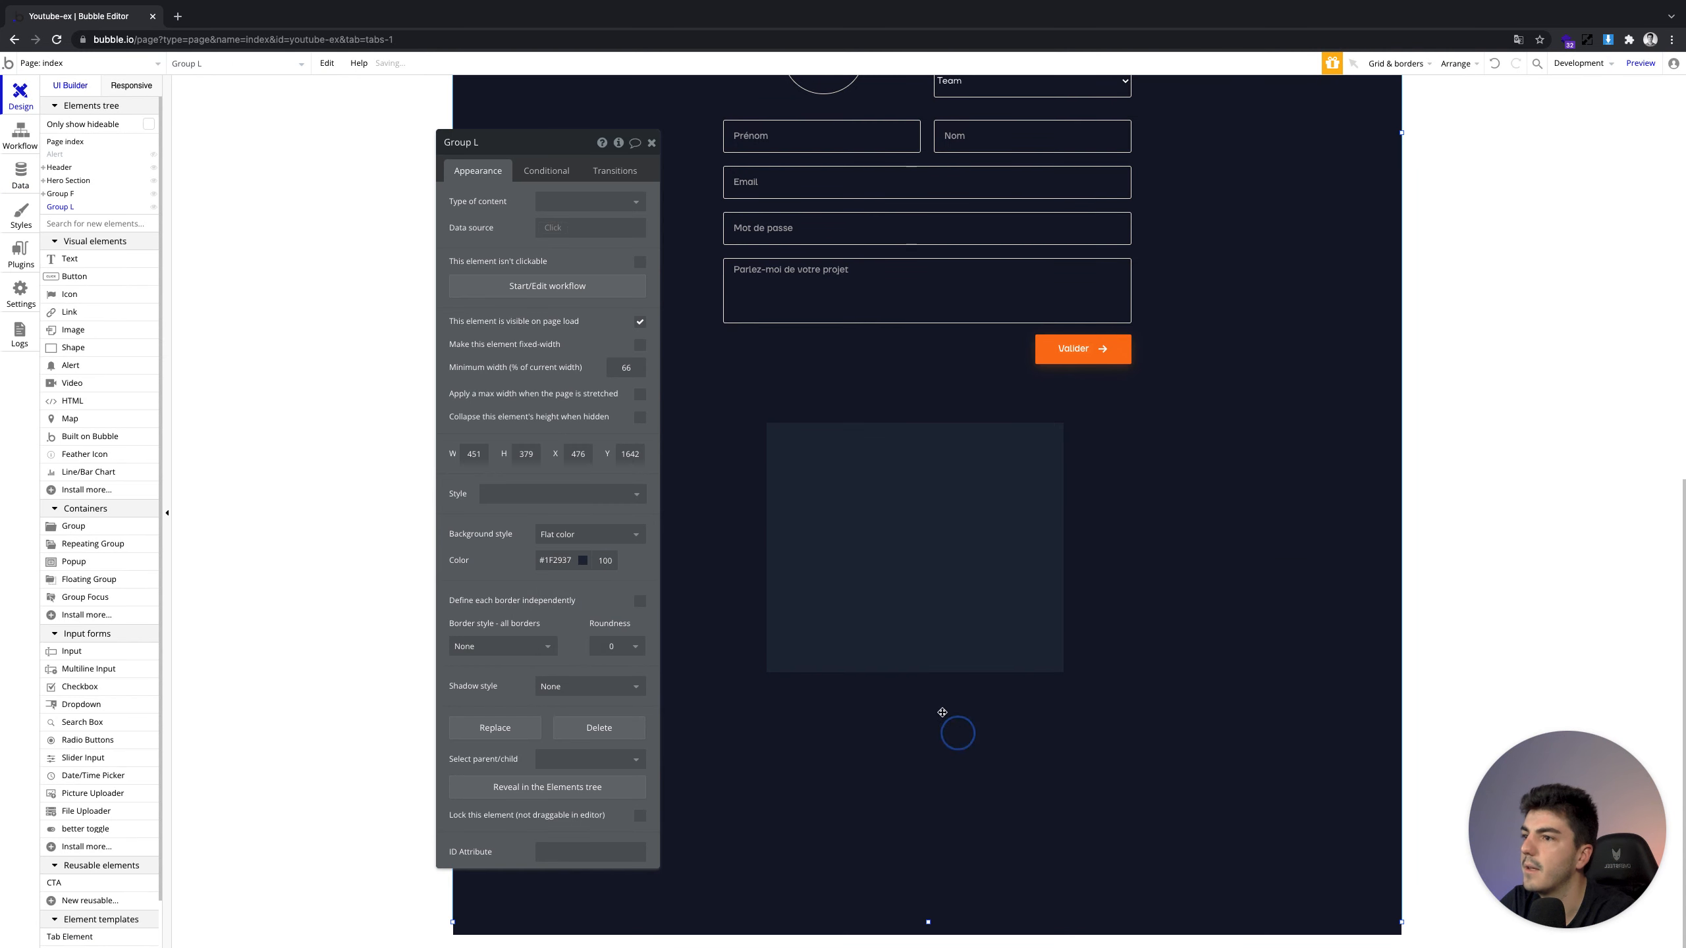
left_click(910, 542)
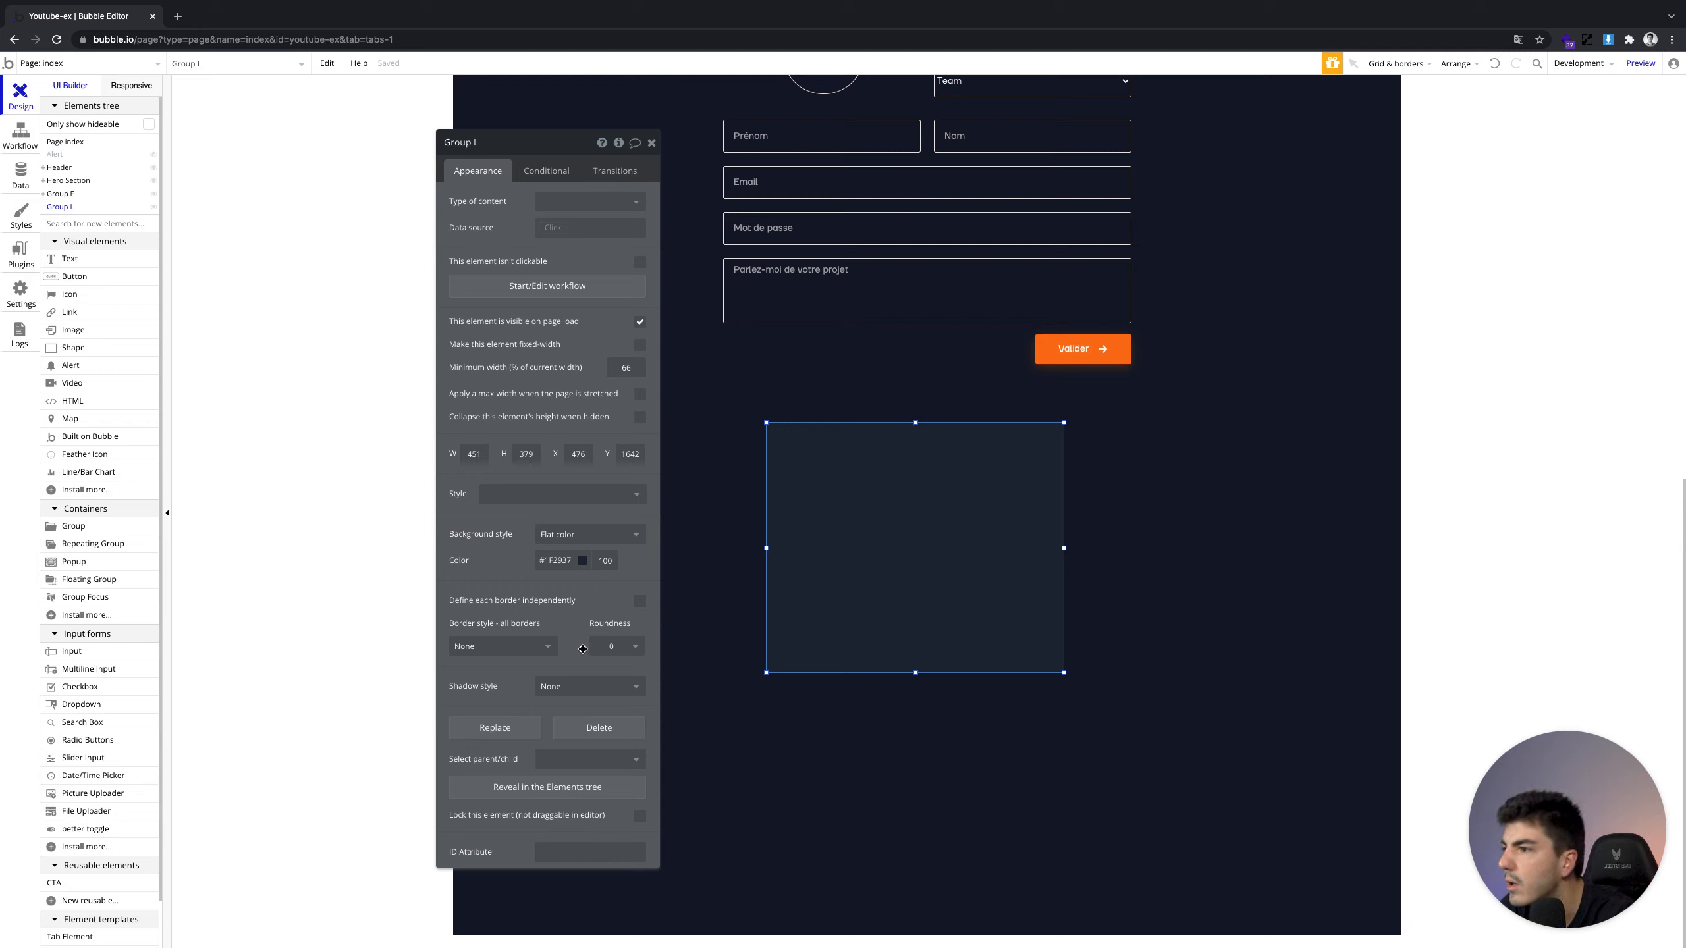
Round Group L's corners to 3 and give it a solid #1F2937 border
left_click(623, 649)
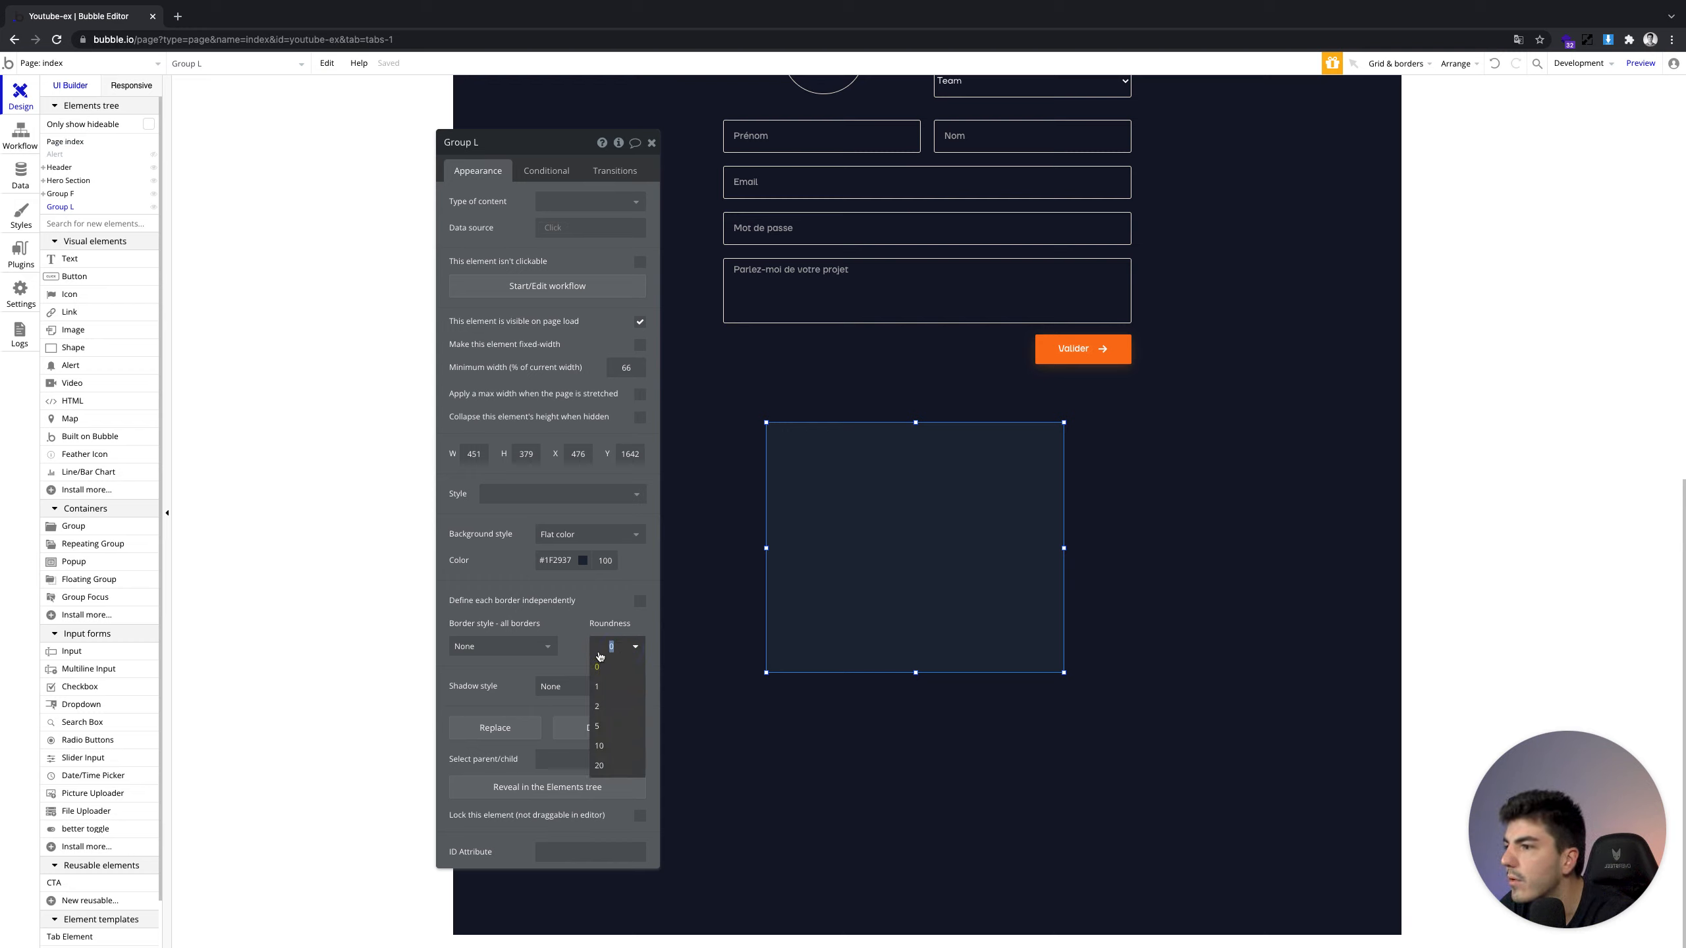
type("3")
left_click(502, 646)
left_click(517, 685)
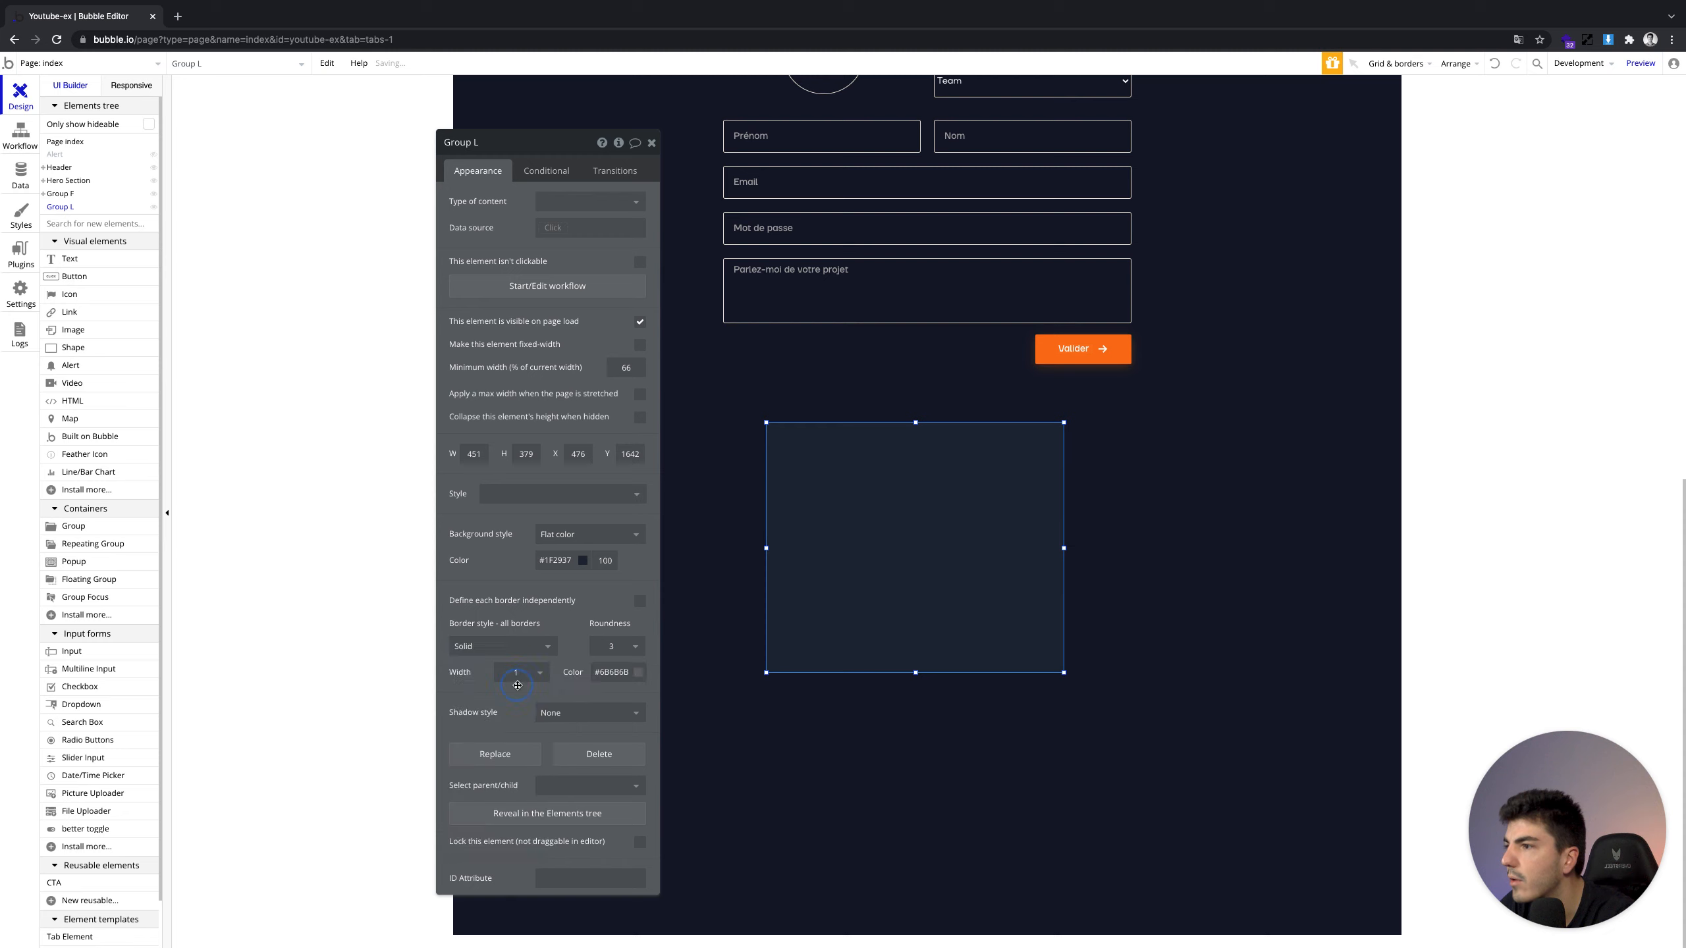
left_click(613, 671)
key("super+v")
left_click(572, 659)
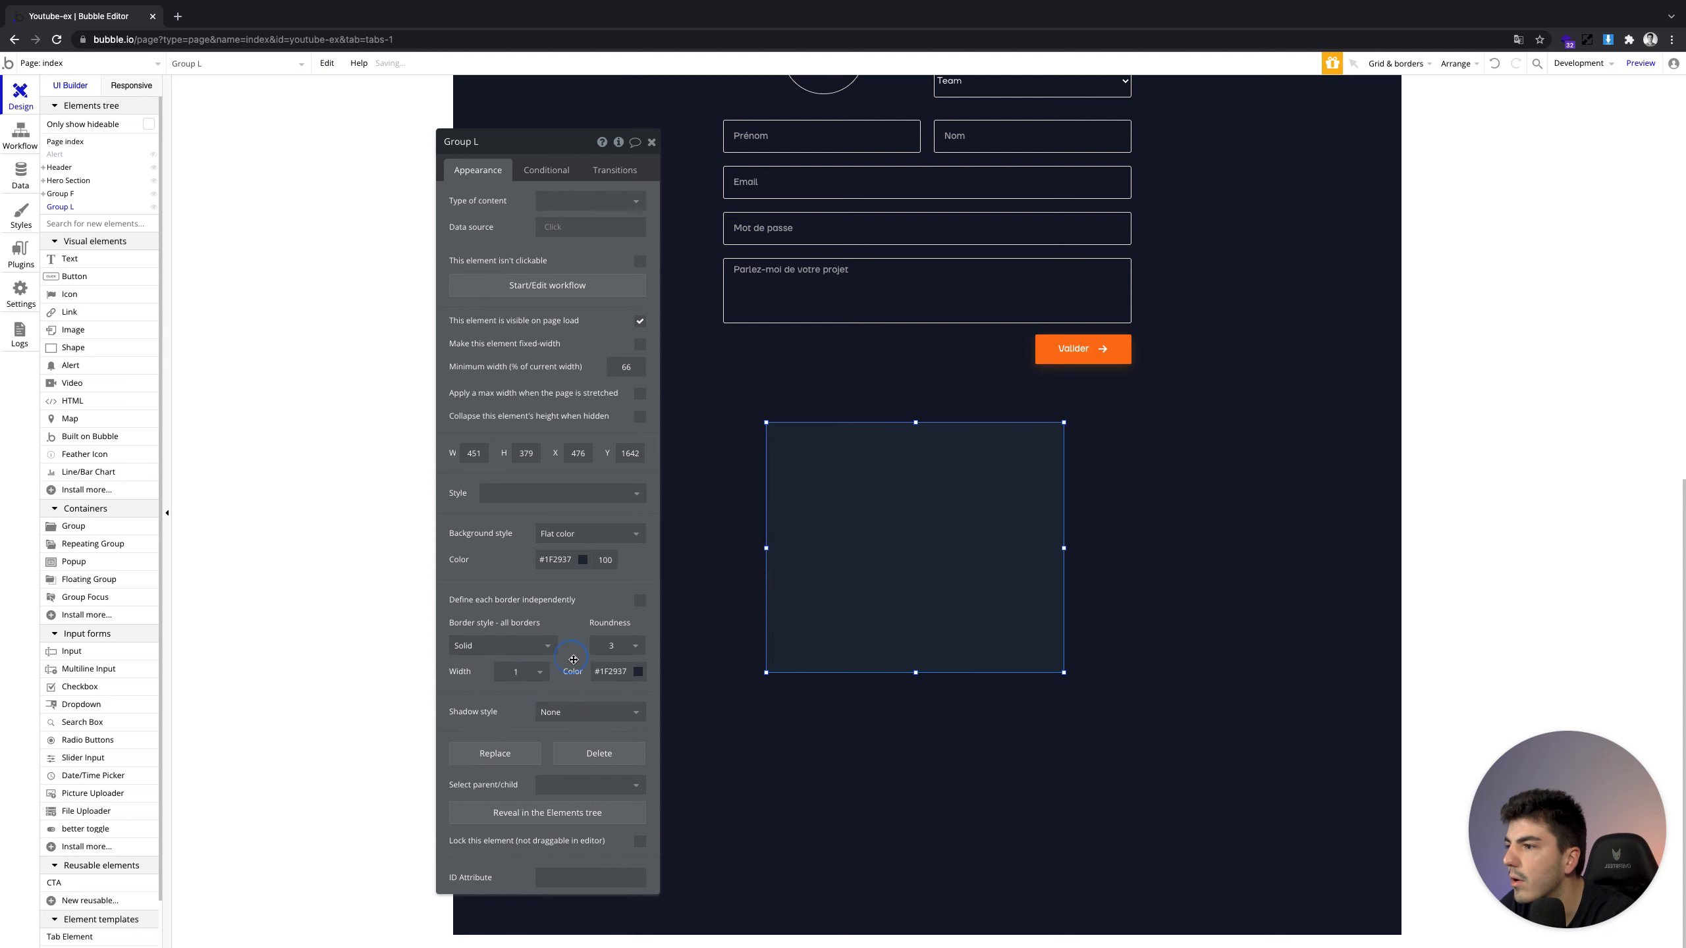
left_click(618, 671)
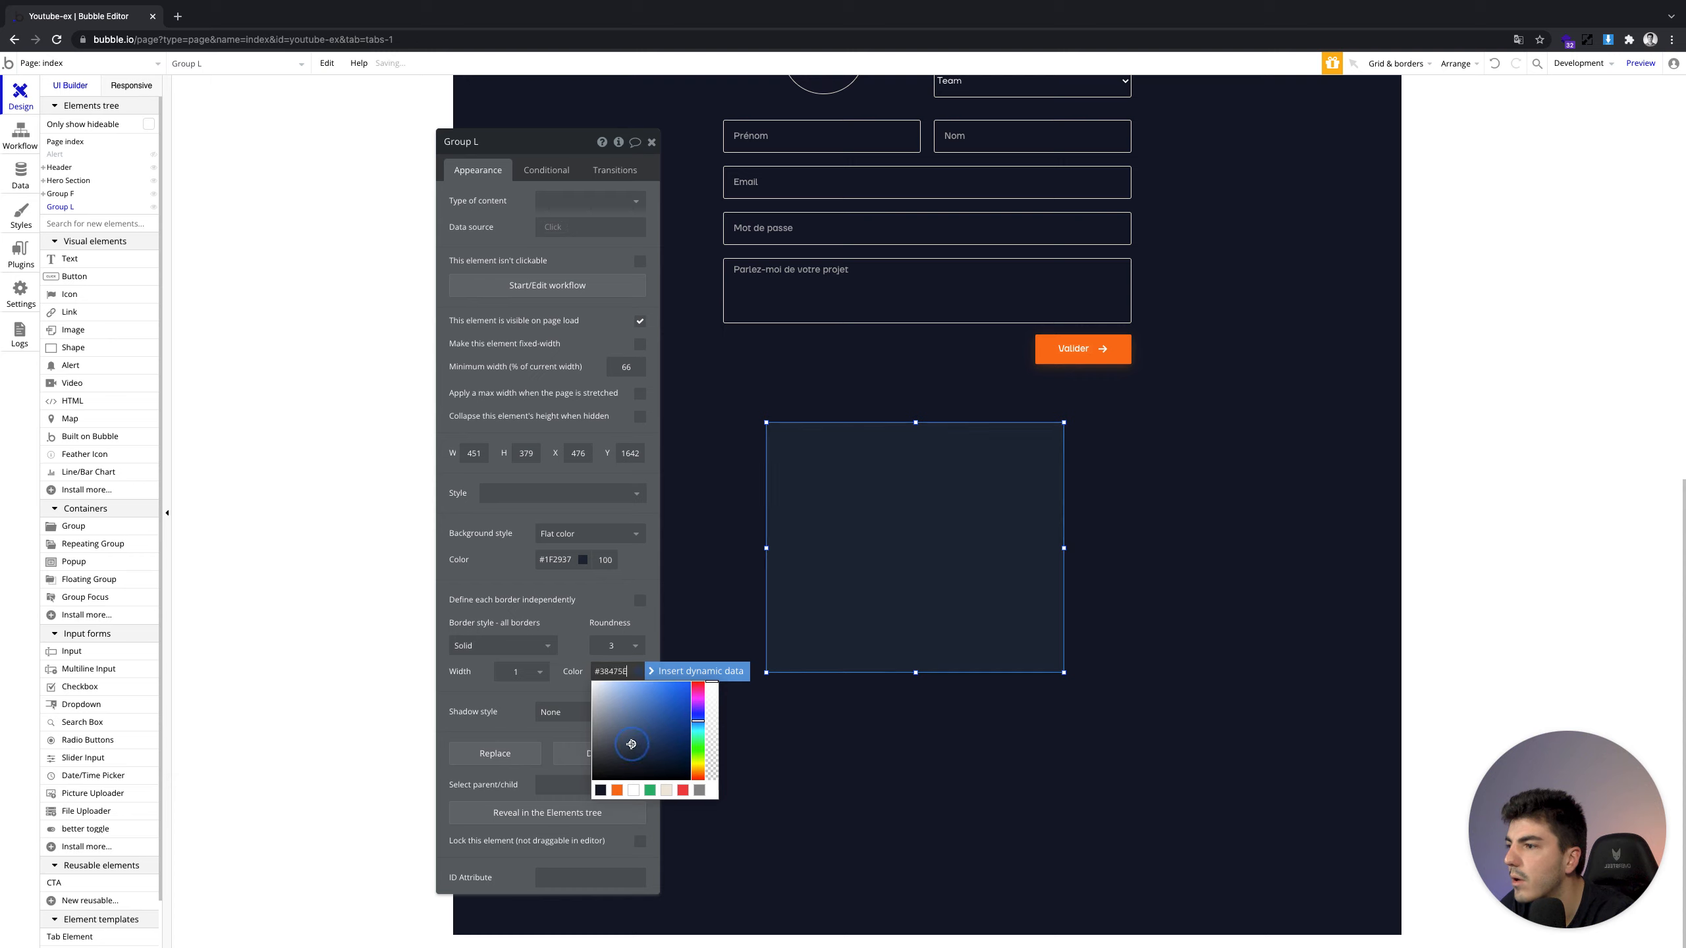
left_click(903, 738)
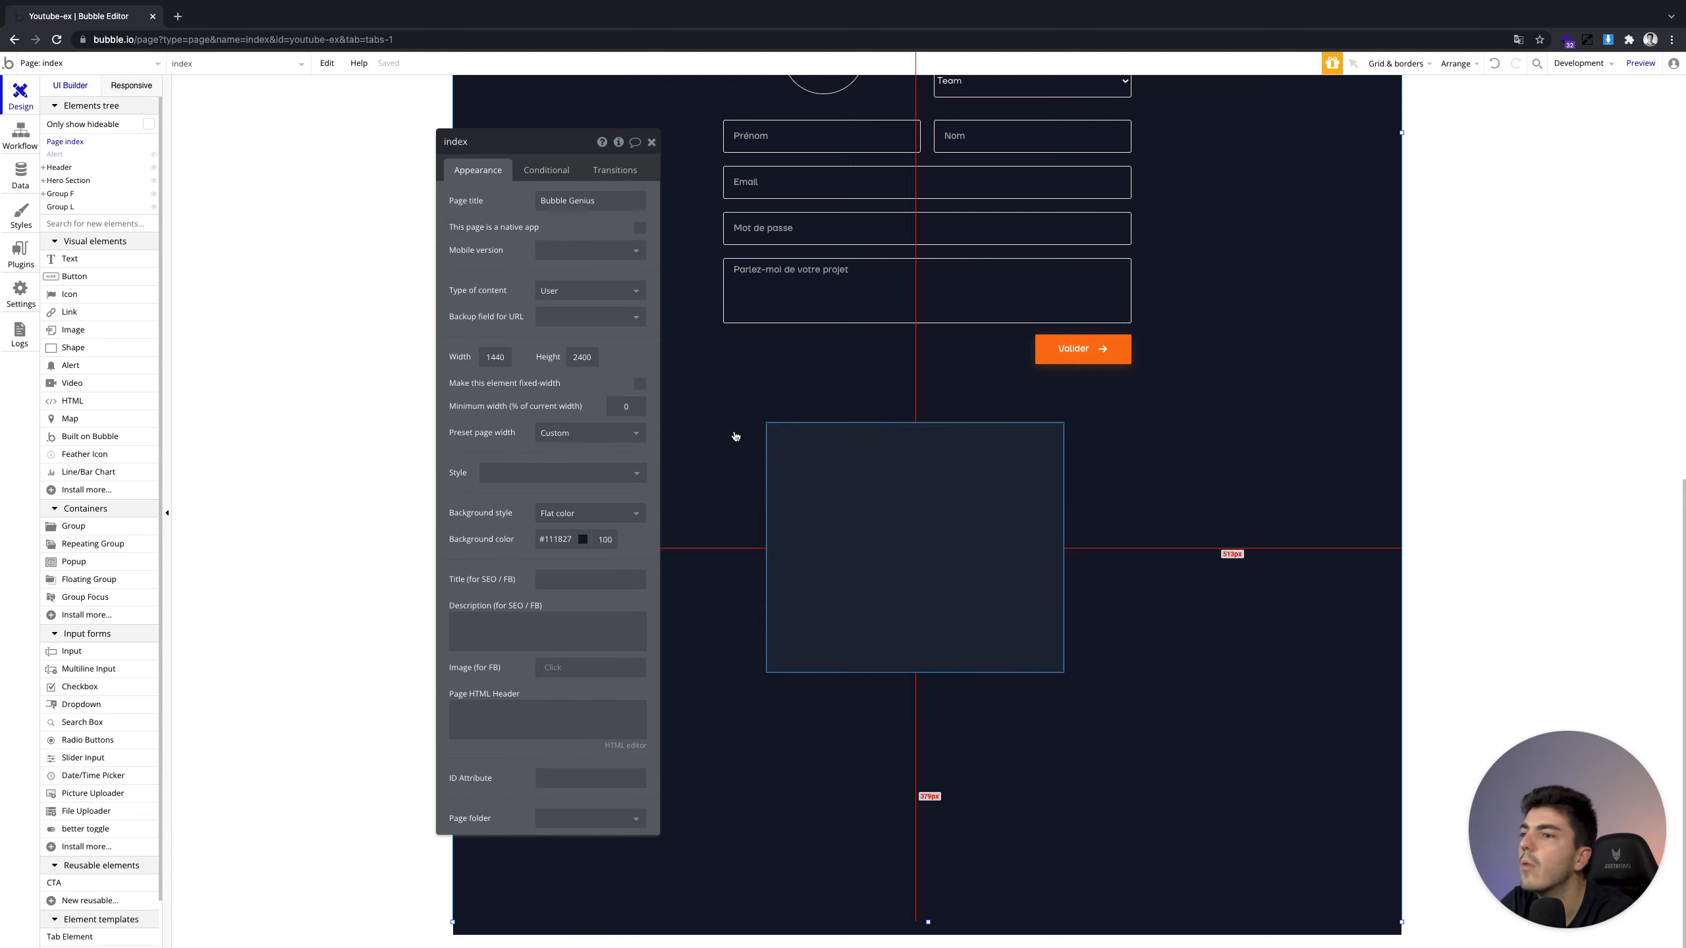
Draw an image element in the upper area of Group L
left_click(652, 142)
left_click(85, 317)
left_click(87, 328)
mouse_move(890, 461)
left_mouse_down()
mouse_move(957, 529)
mouse_move(938, 496)
left_mouse_up()
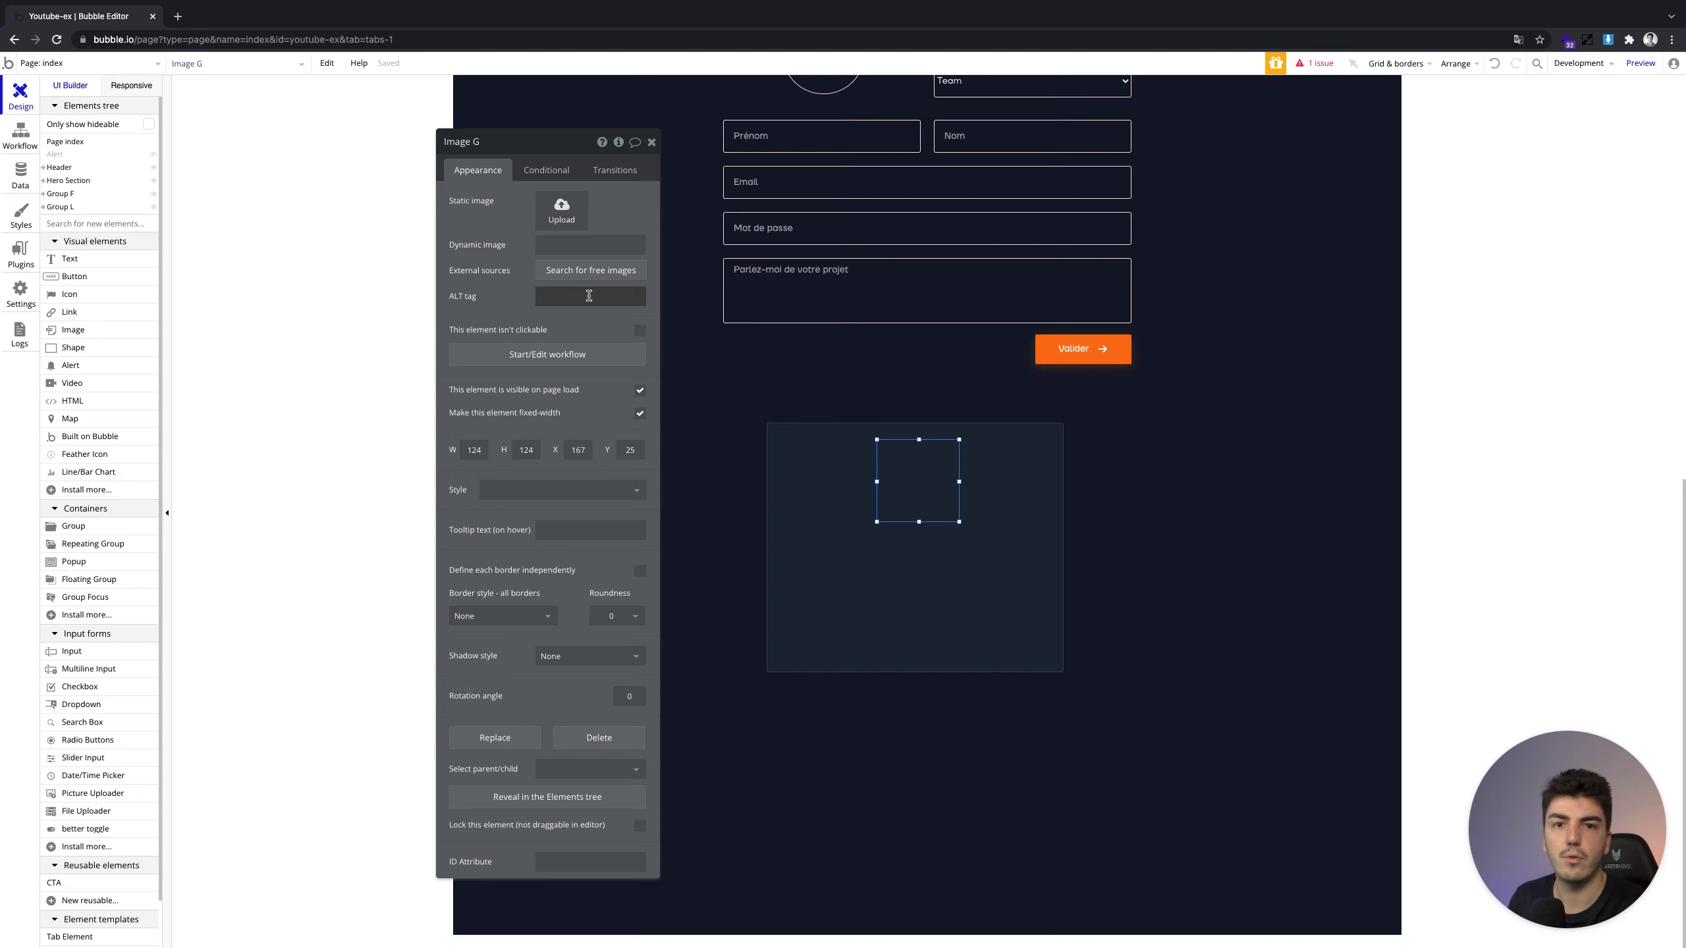
Make the image show Current User's Photo de profil with roundness 100
left_click(573, 245)
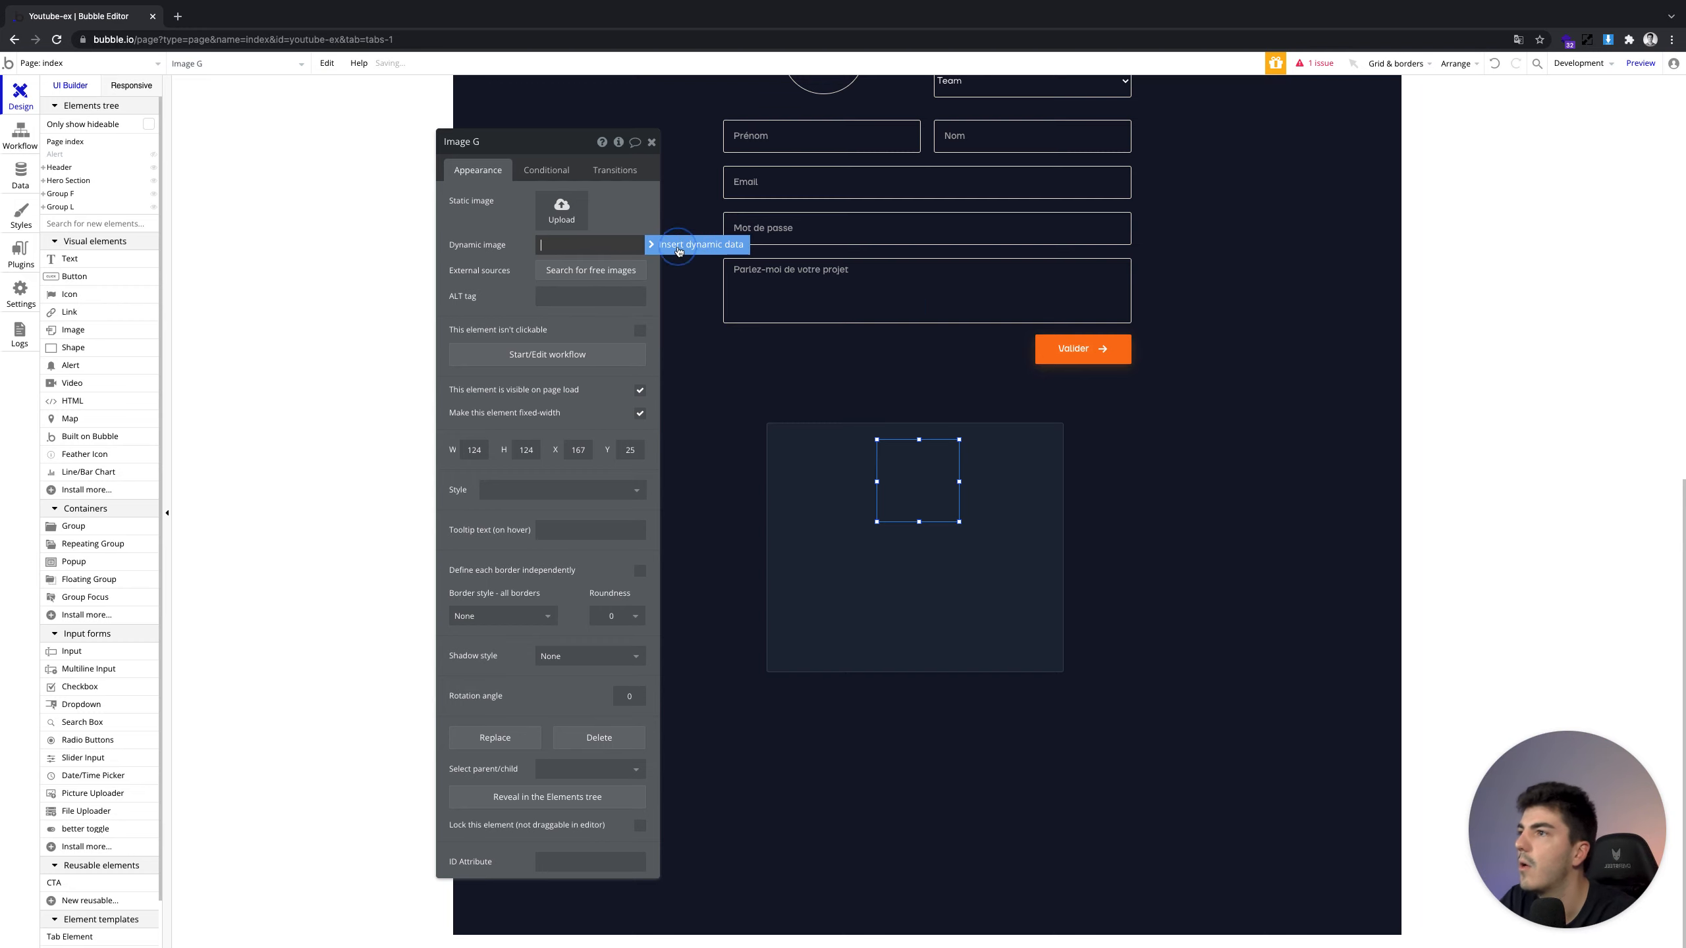
left_click(654, 247)
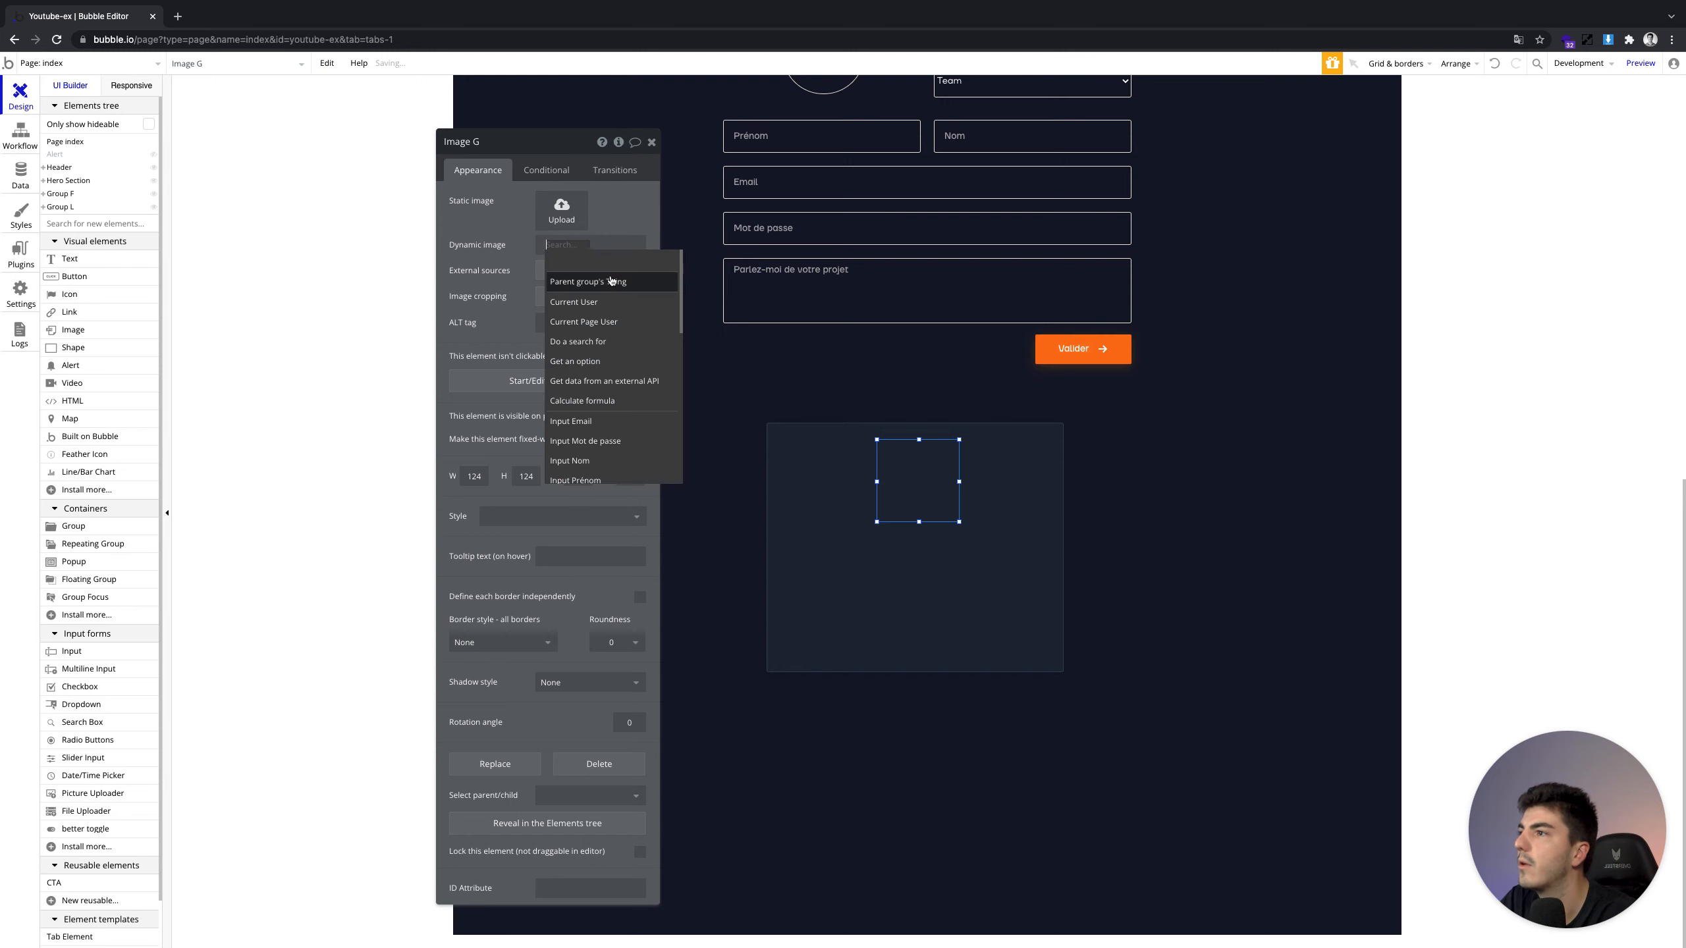
left_click(609, 299)
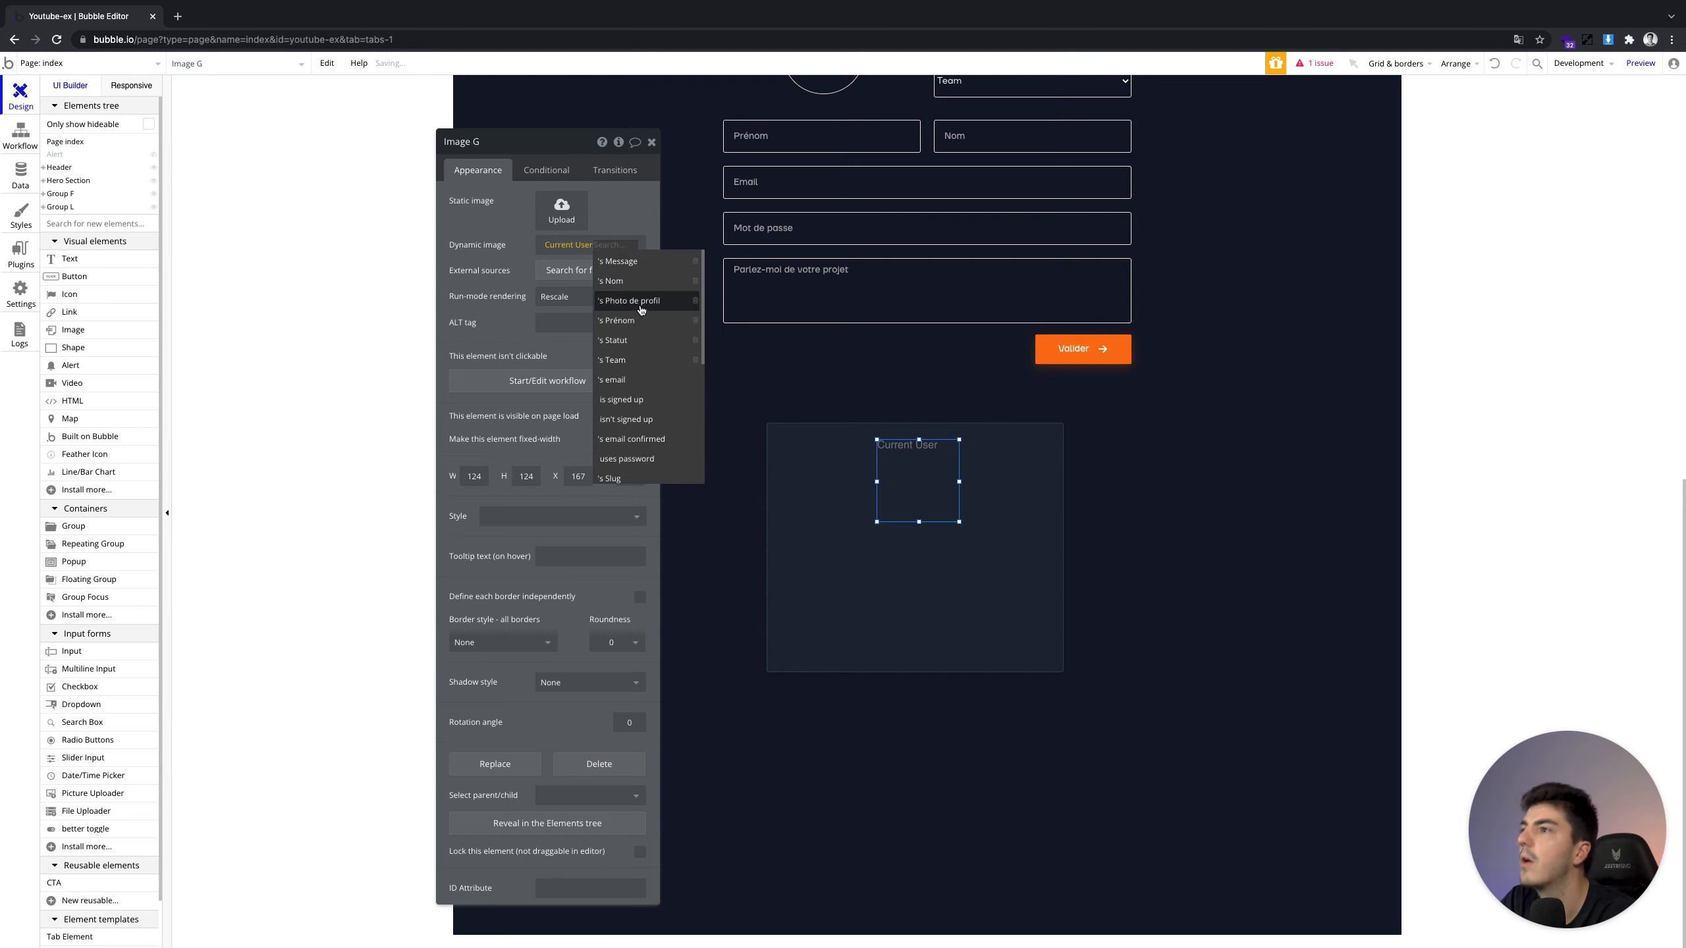
left_click(609, 300)
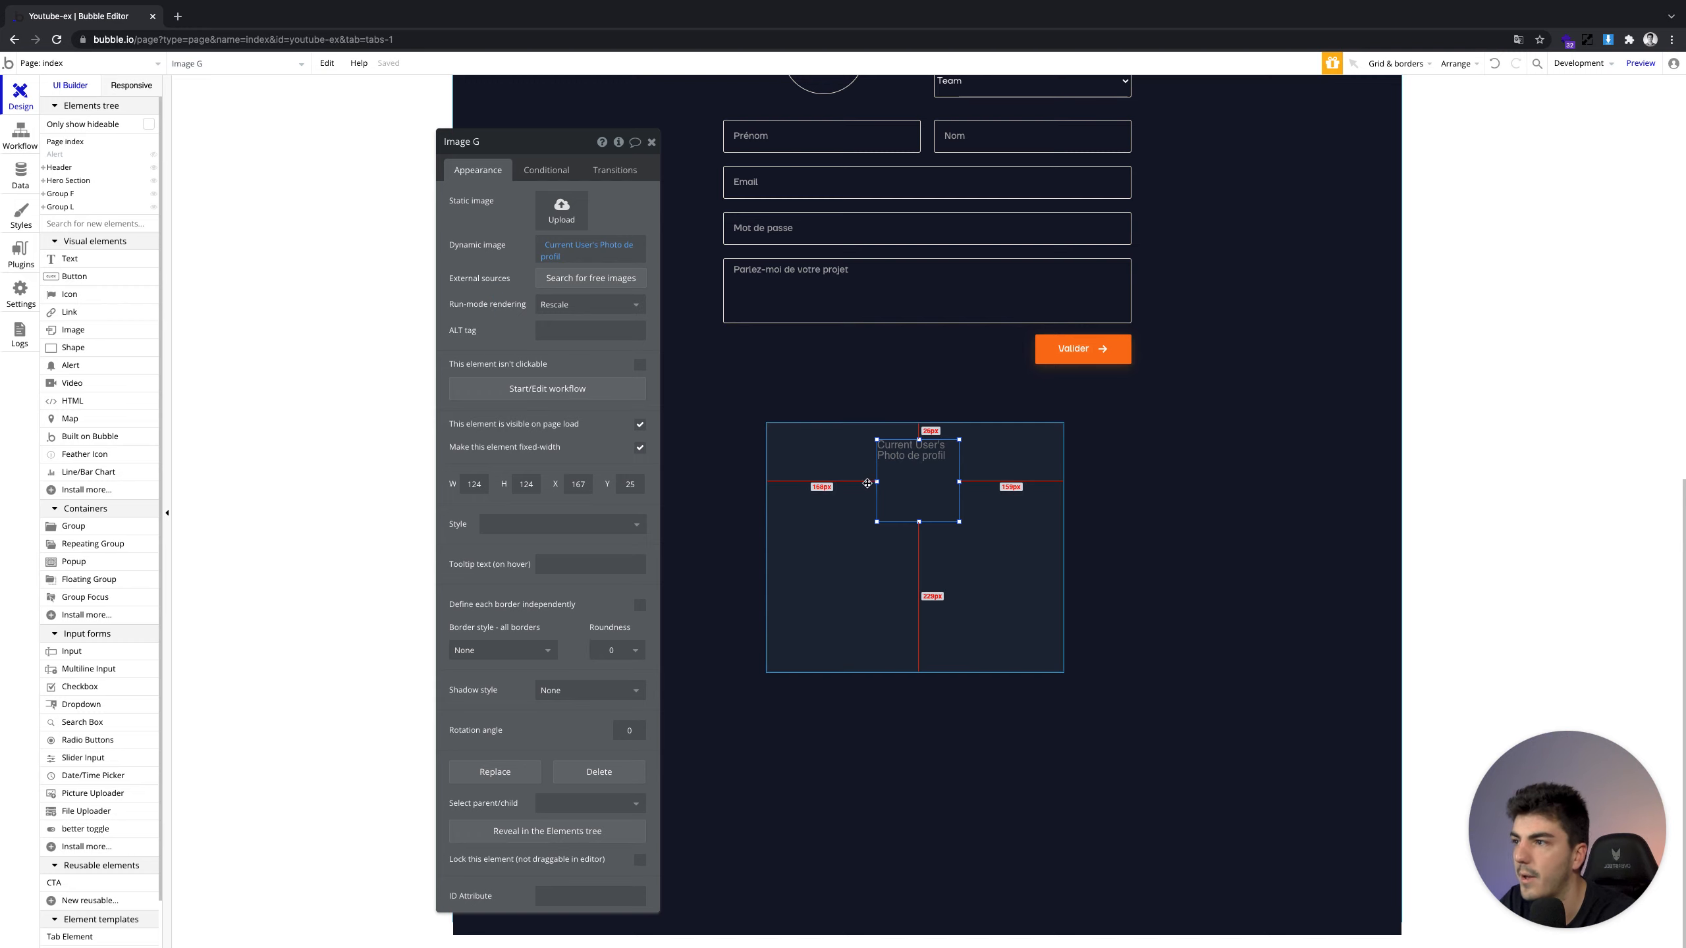
left_click(621, 646)
type("10")
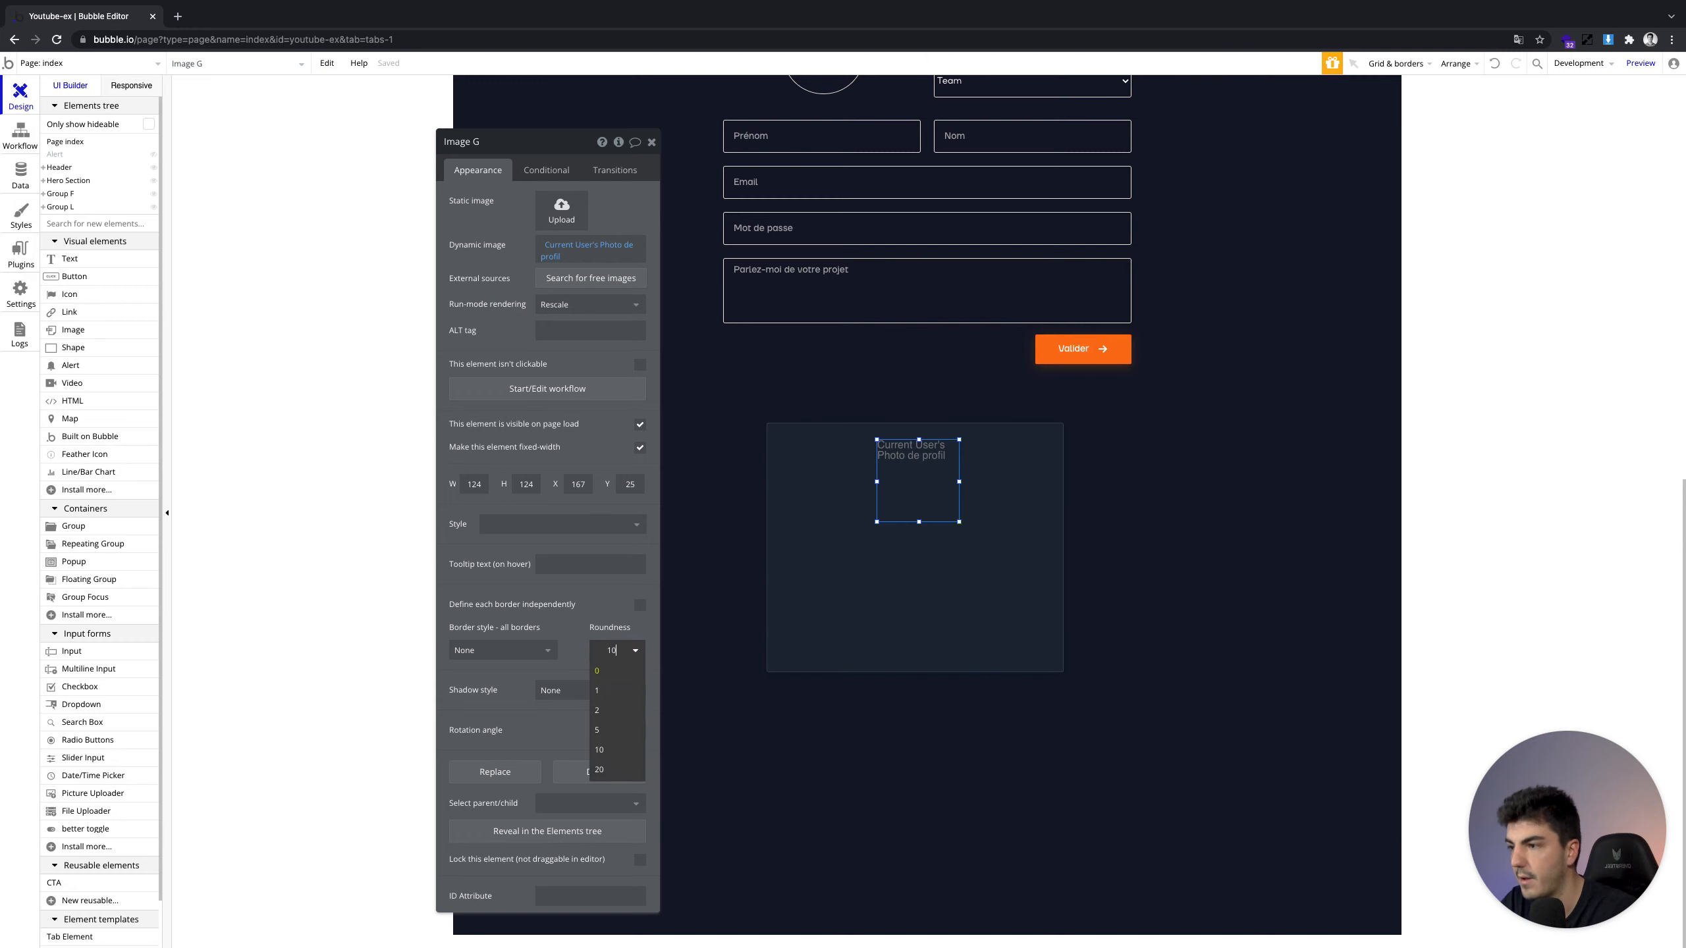
type("0")
key("Return")
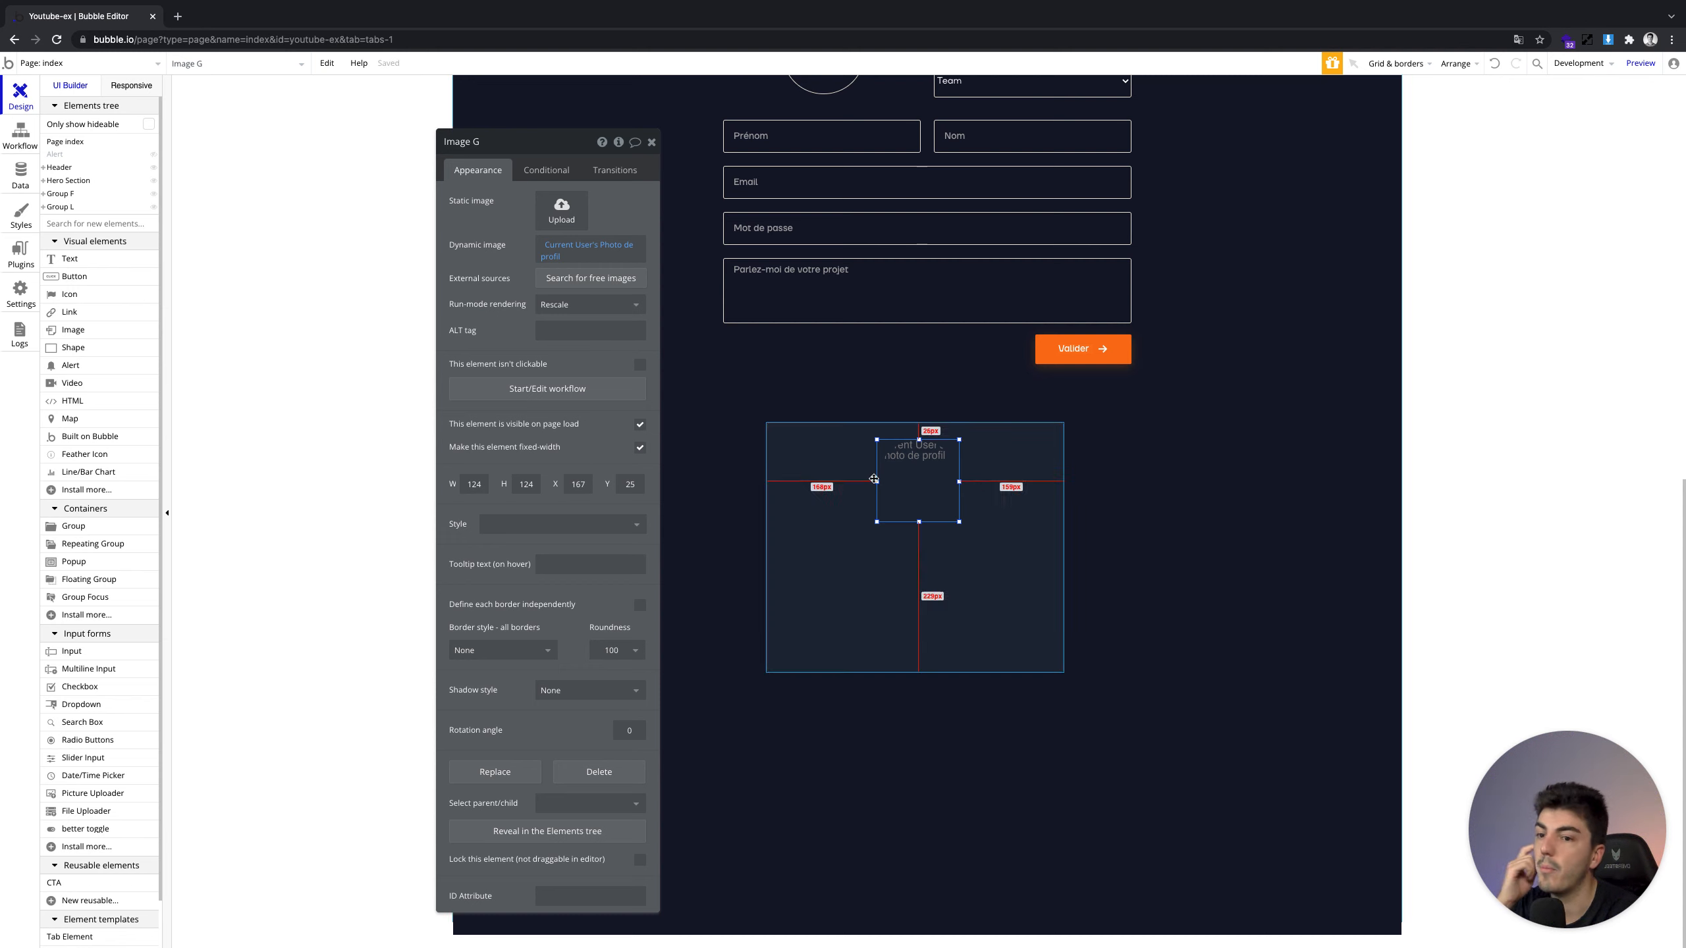
Process the profile photo with Imgix and resize it by cropping
left_click(562, 259)
left_click(517, 262)
left_click(556, 260)
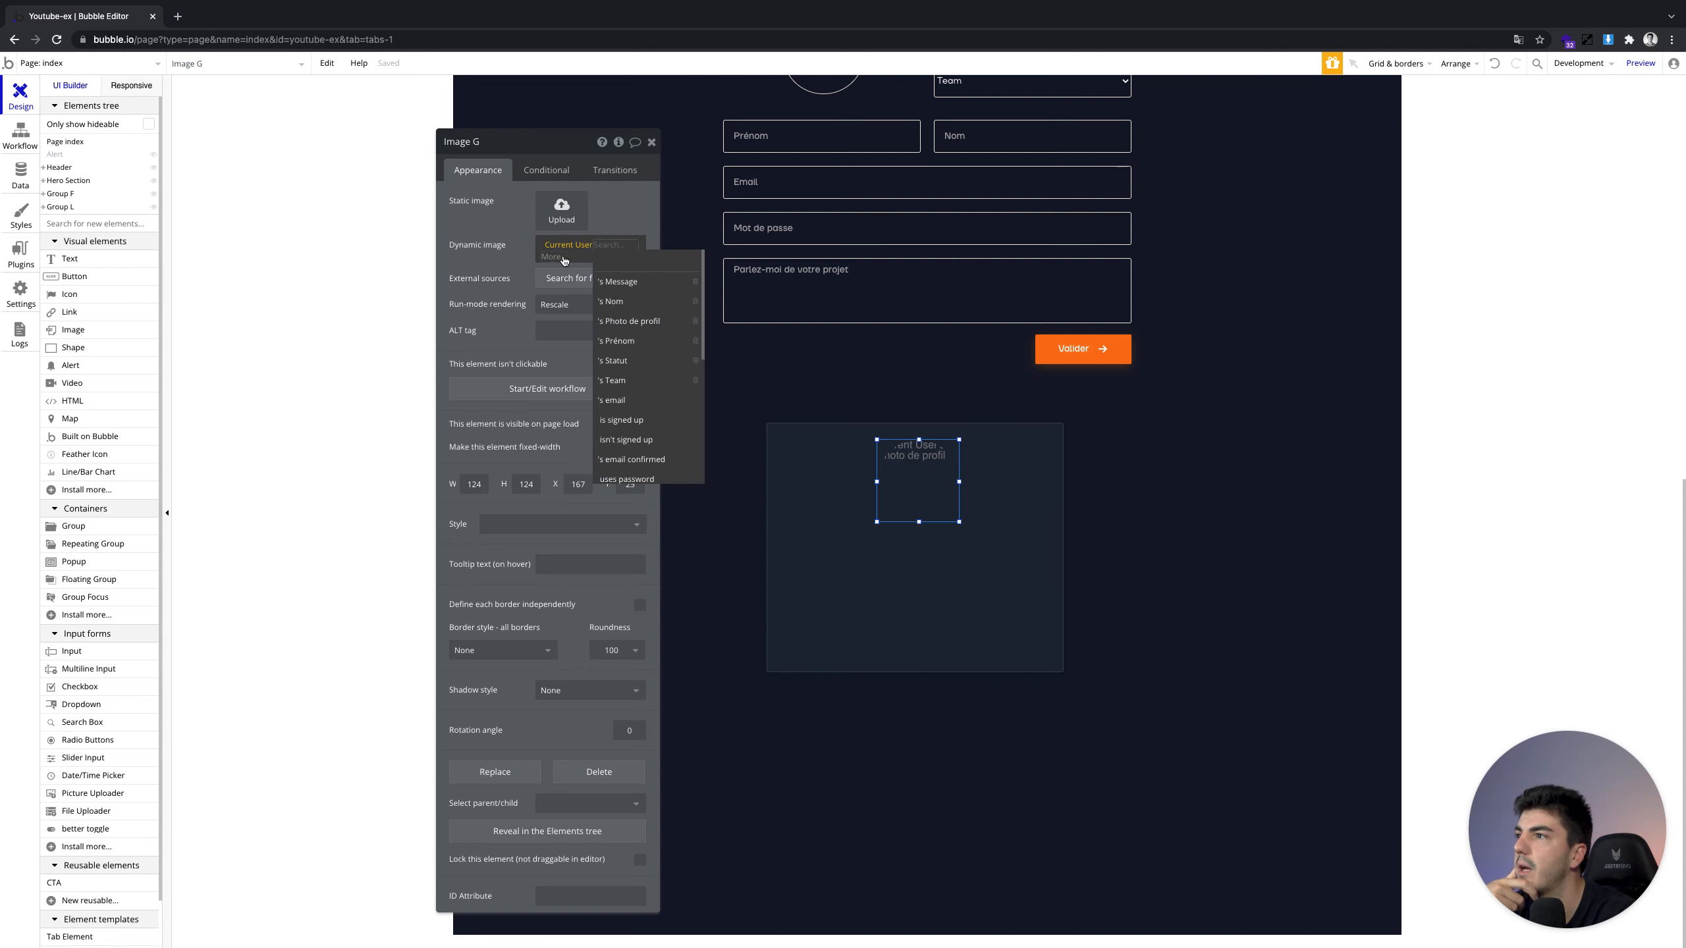
left_click(628, 320)
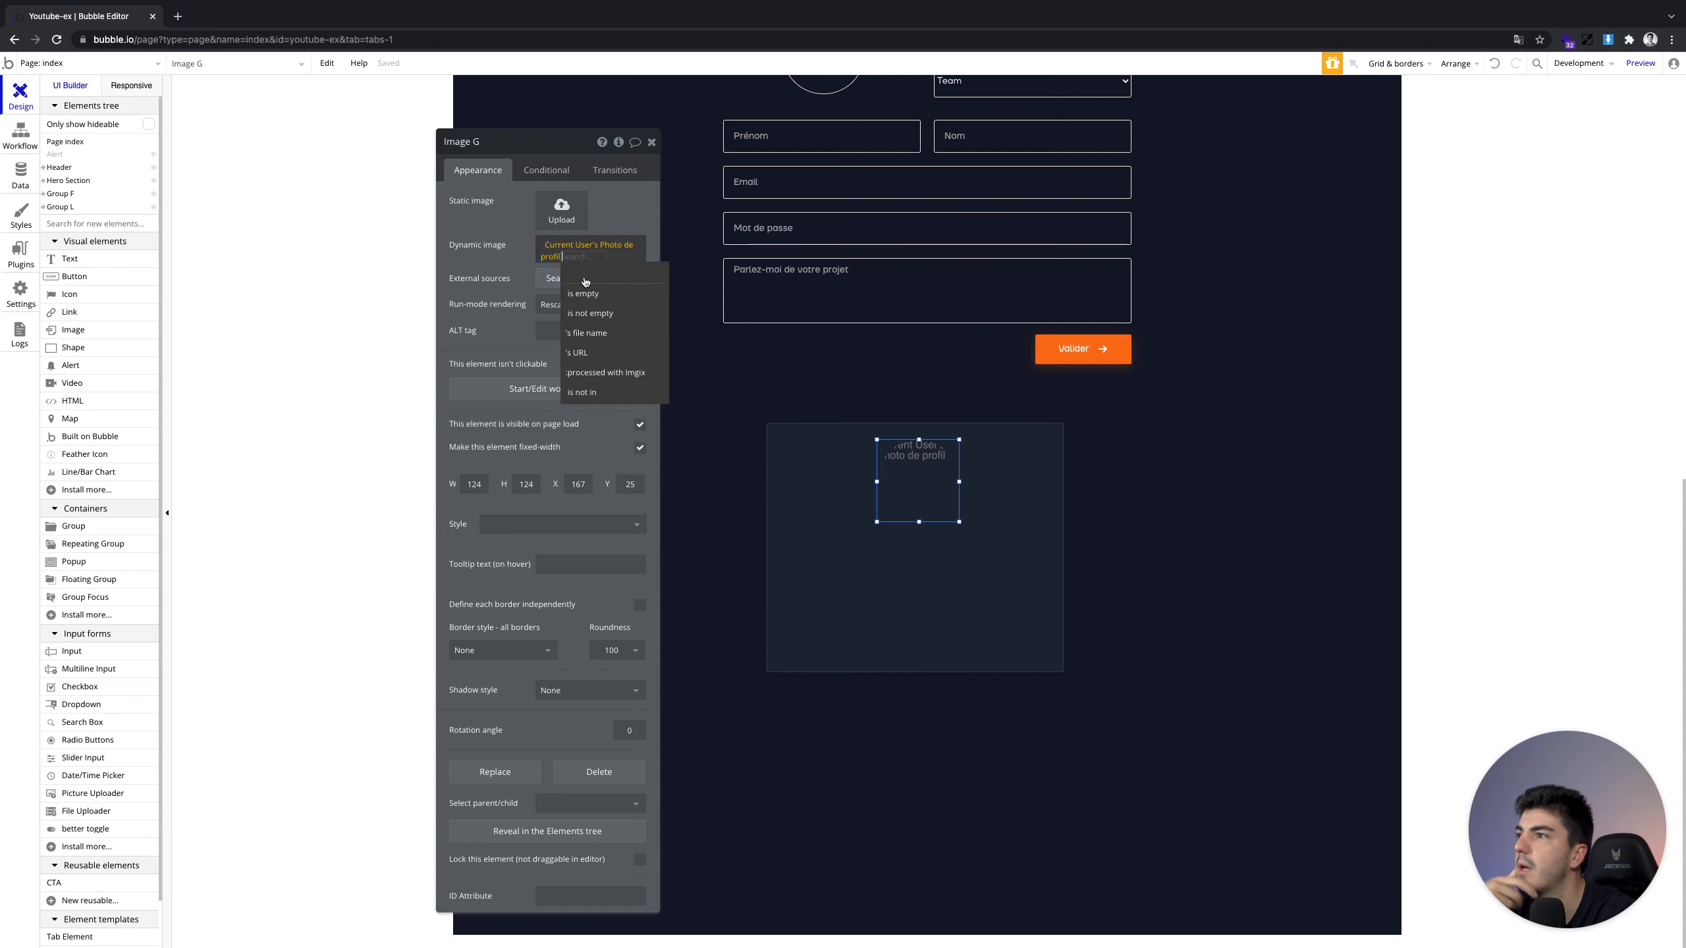
left_click(621, 373)
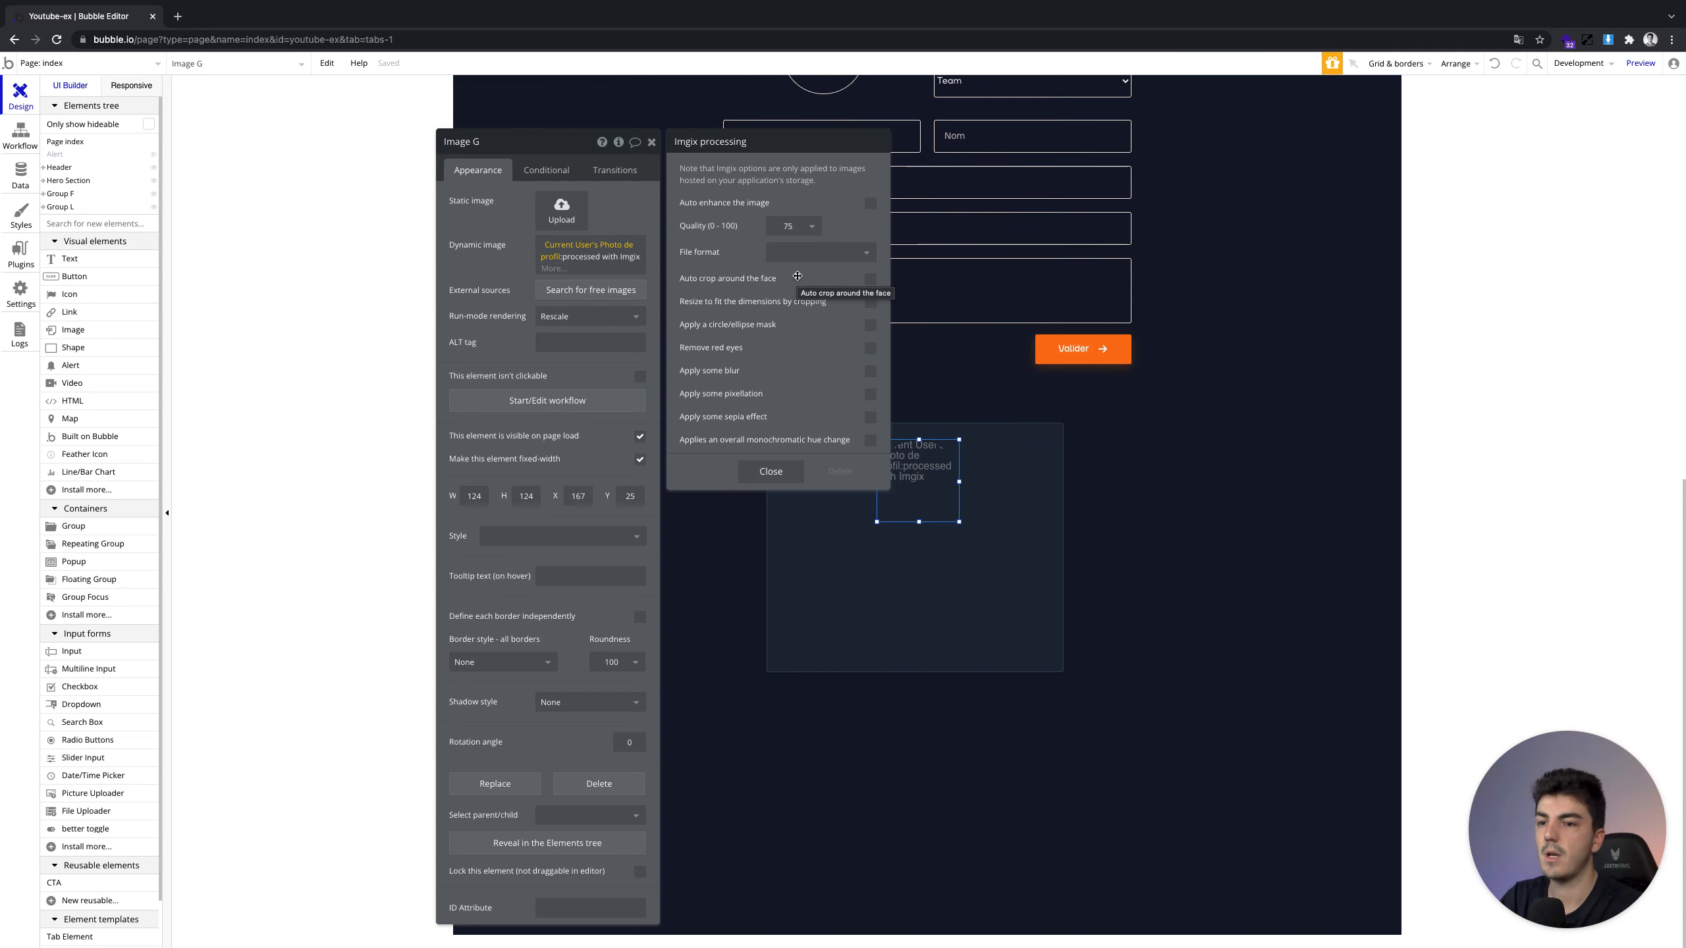
left_click(870, 303)
left_click(771, 471)
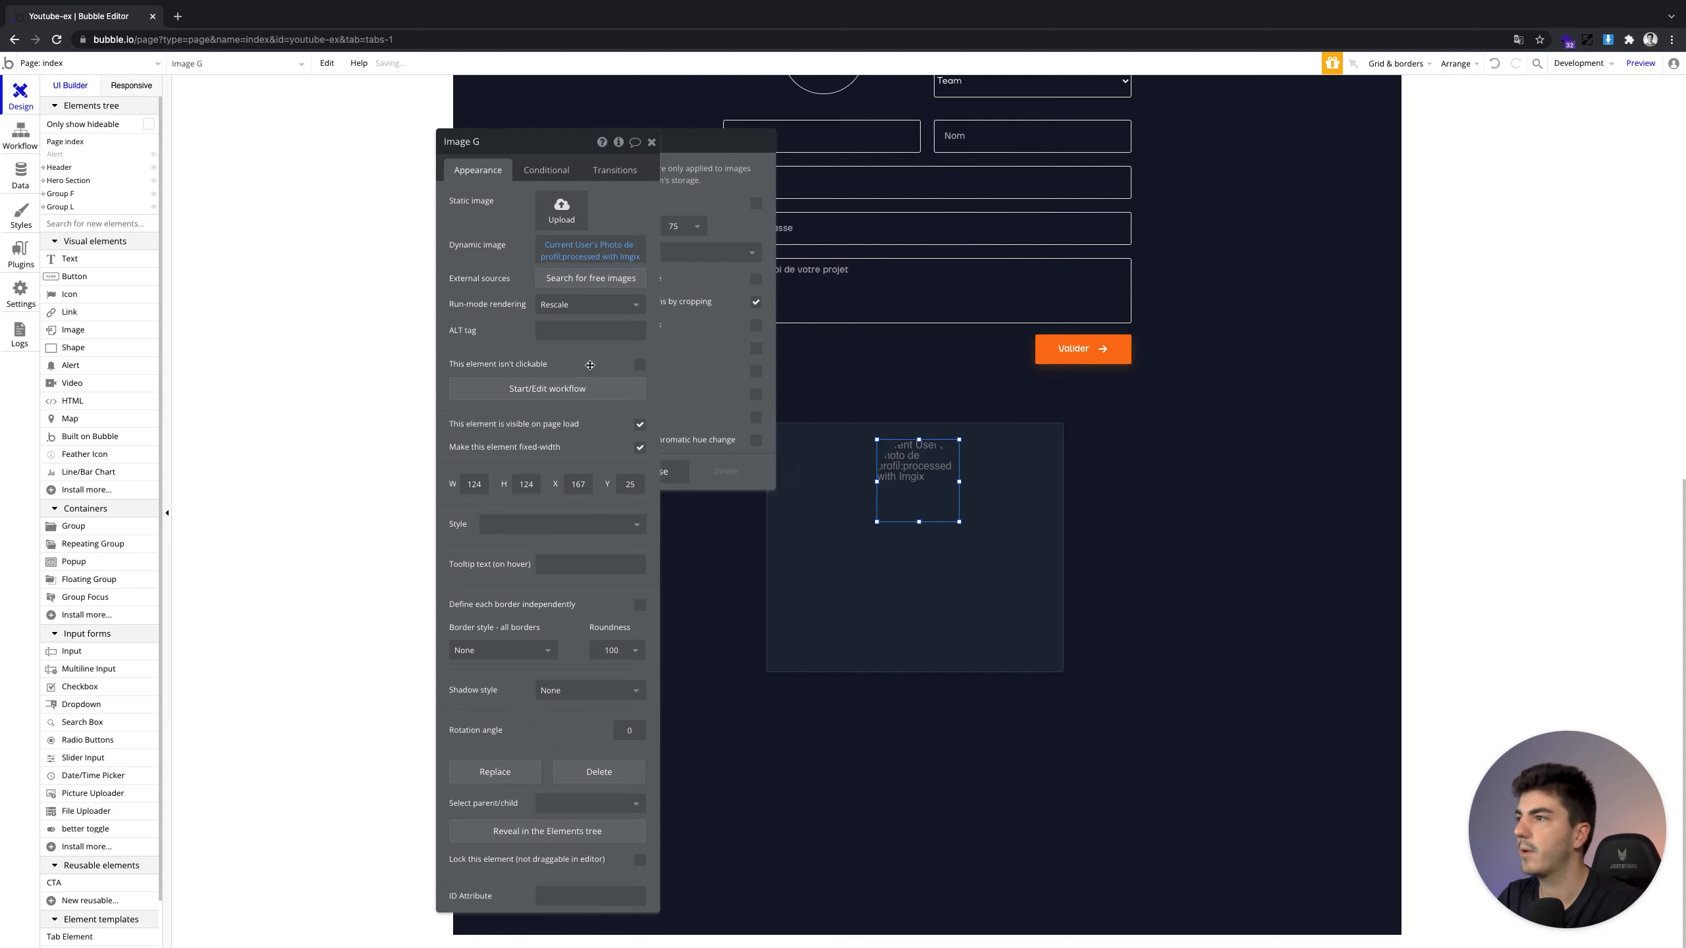
Draw a text box below the profile photo
left_click(651, 142)
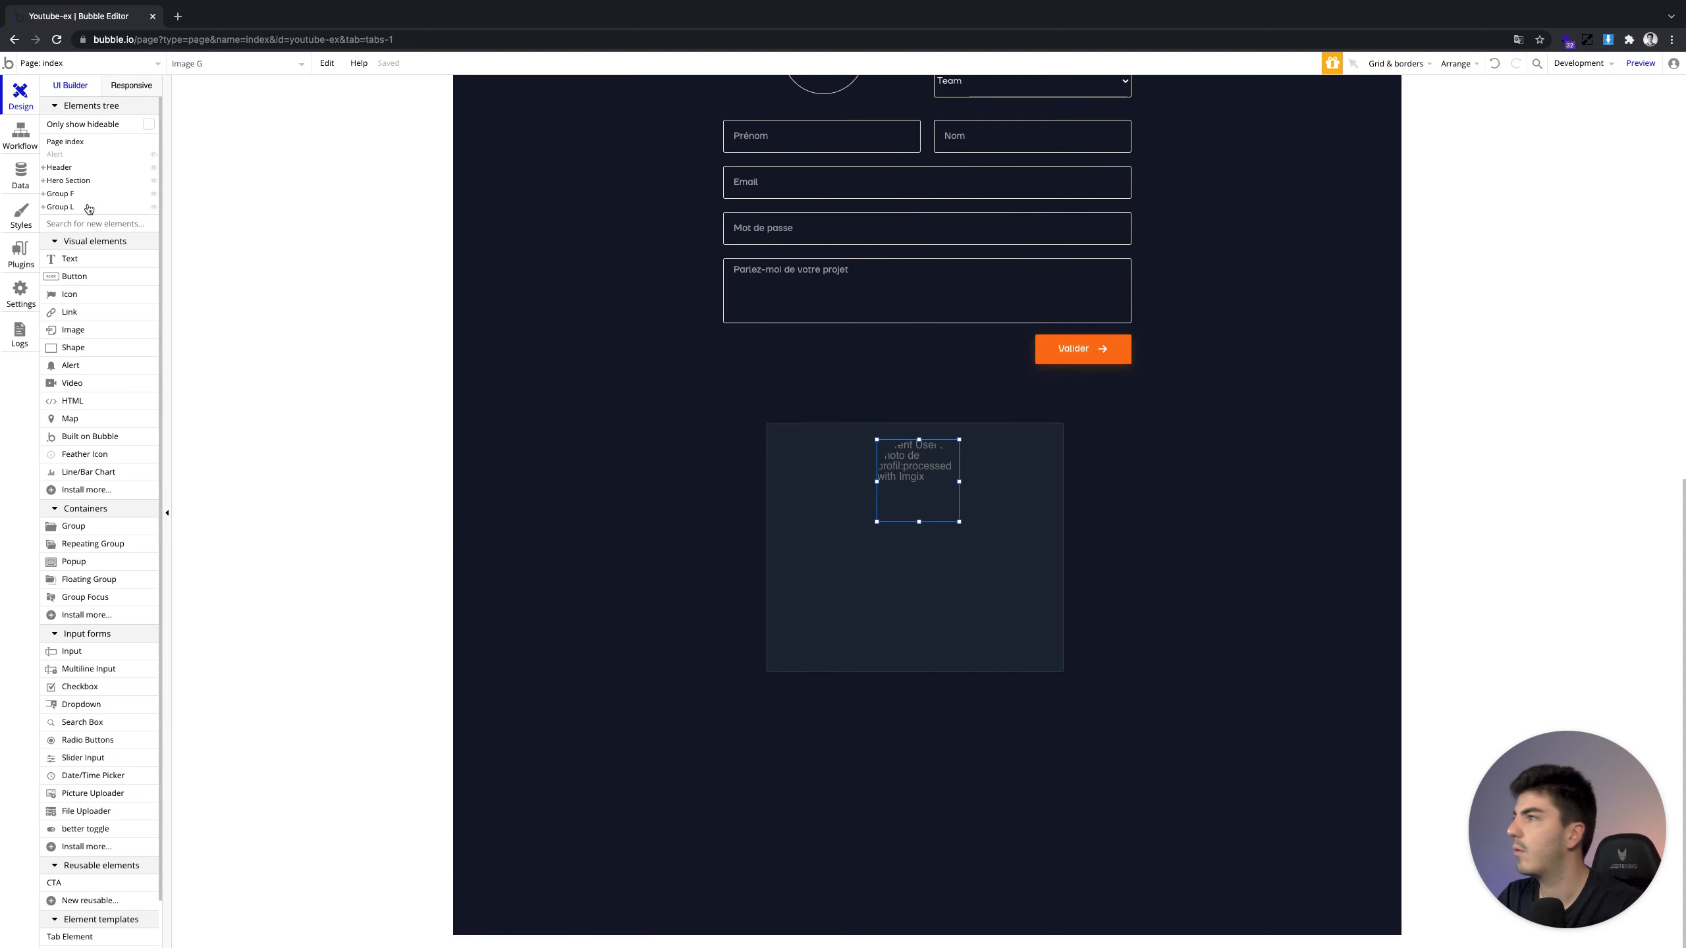
left_click(69, 258)
mouse_move(923, 528)
left_mouse_down()
mouse_move(985, 553)
mouse_move(931, 545)
left_mouse_up()
Nudge the profile image slightly to the left
left_click(934, 545)
left_click(921, 481)
left_click_drag(921, 481, 918, 482)
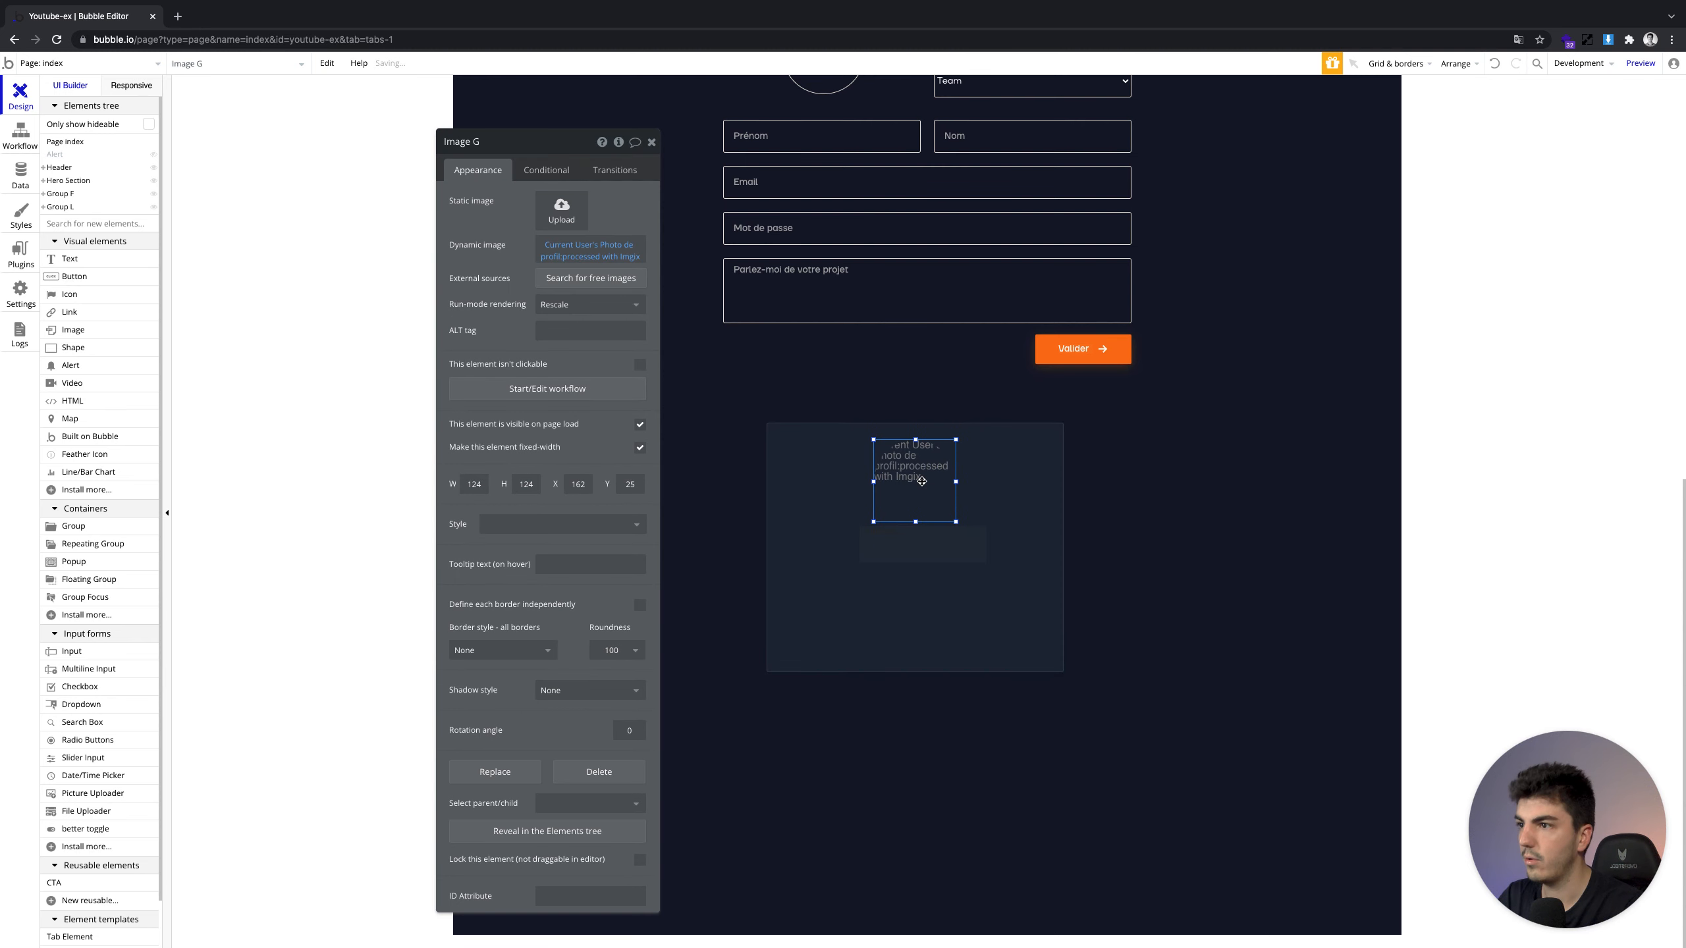
Make the text show Current User's Prénom and, on a second line, Nom
left_click(920, 565)
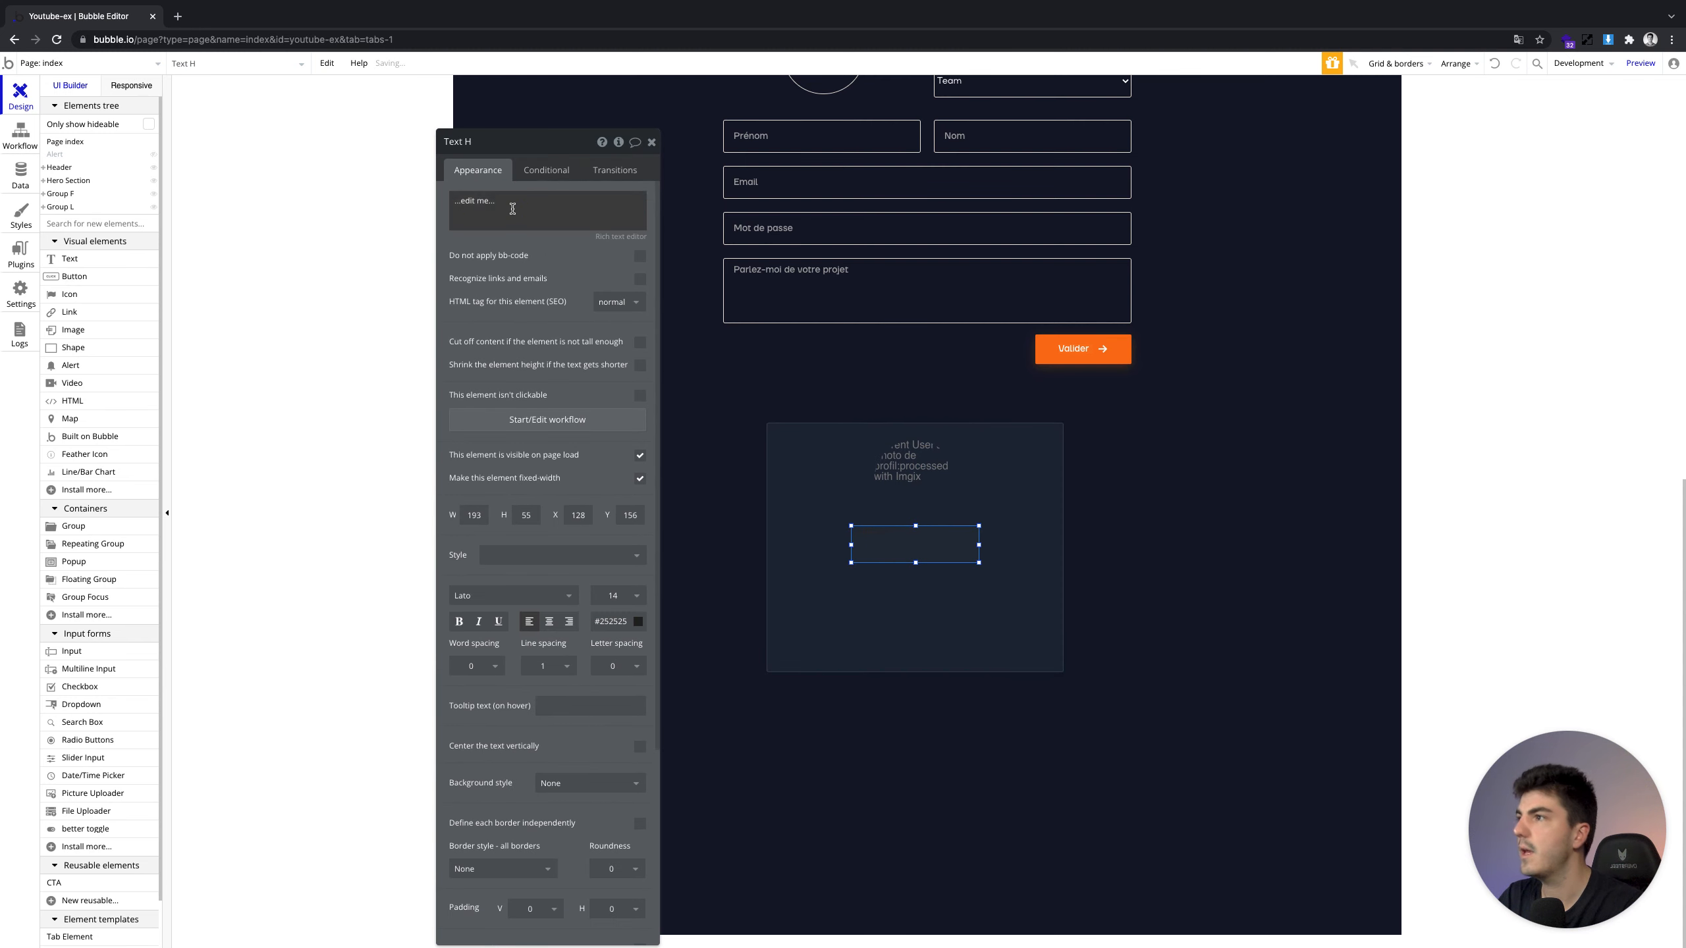
left_click(652, 202)
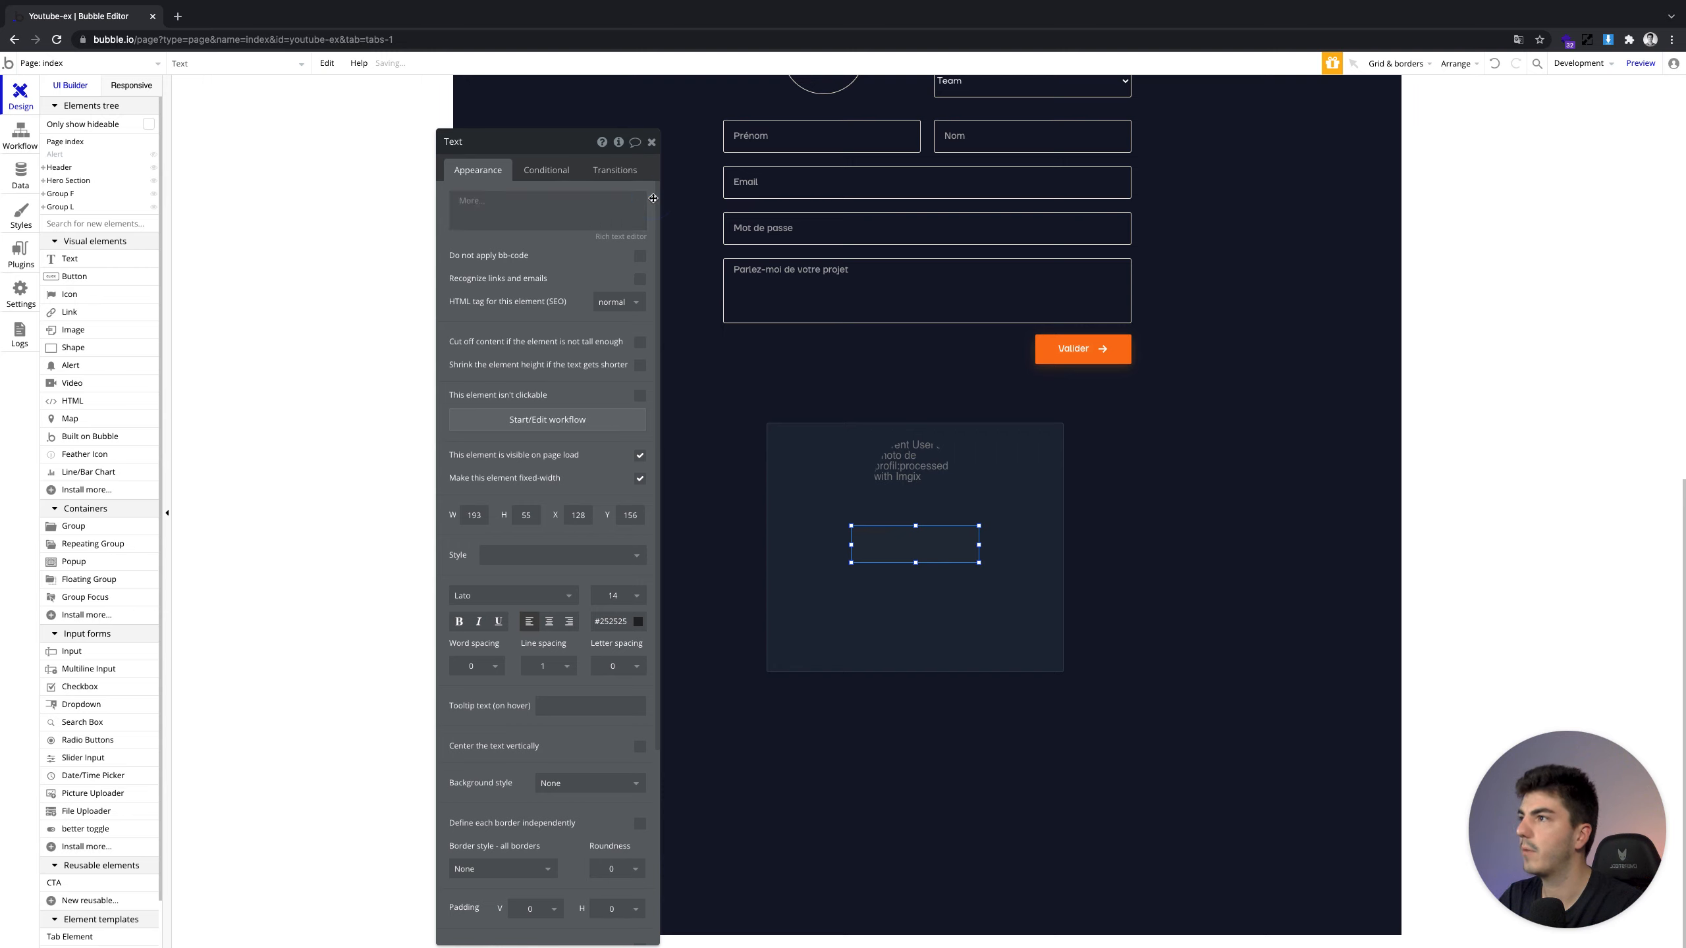
scroll(517, 384, "down", 1)
scroll(516, 372, "up", 1)
left_click(497, 262)
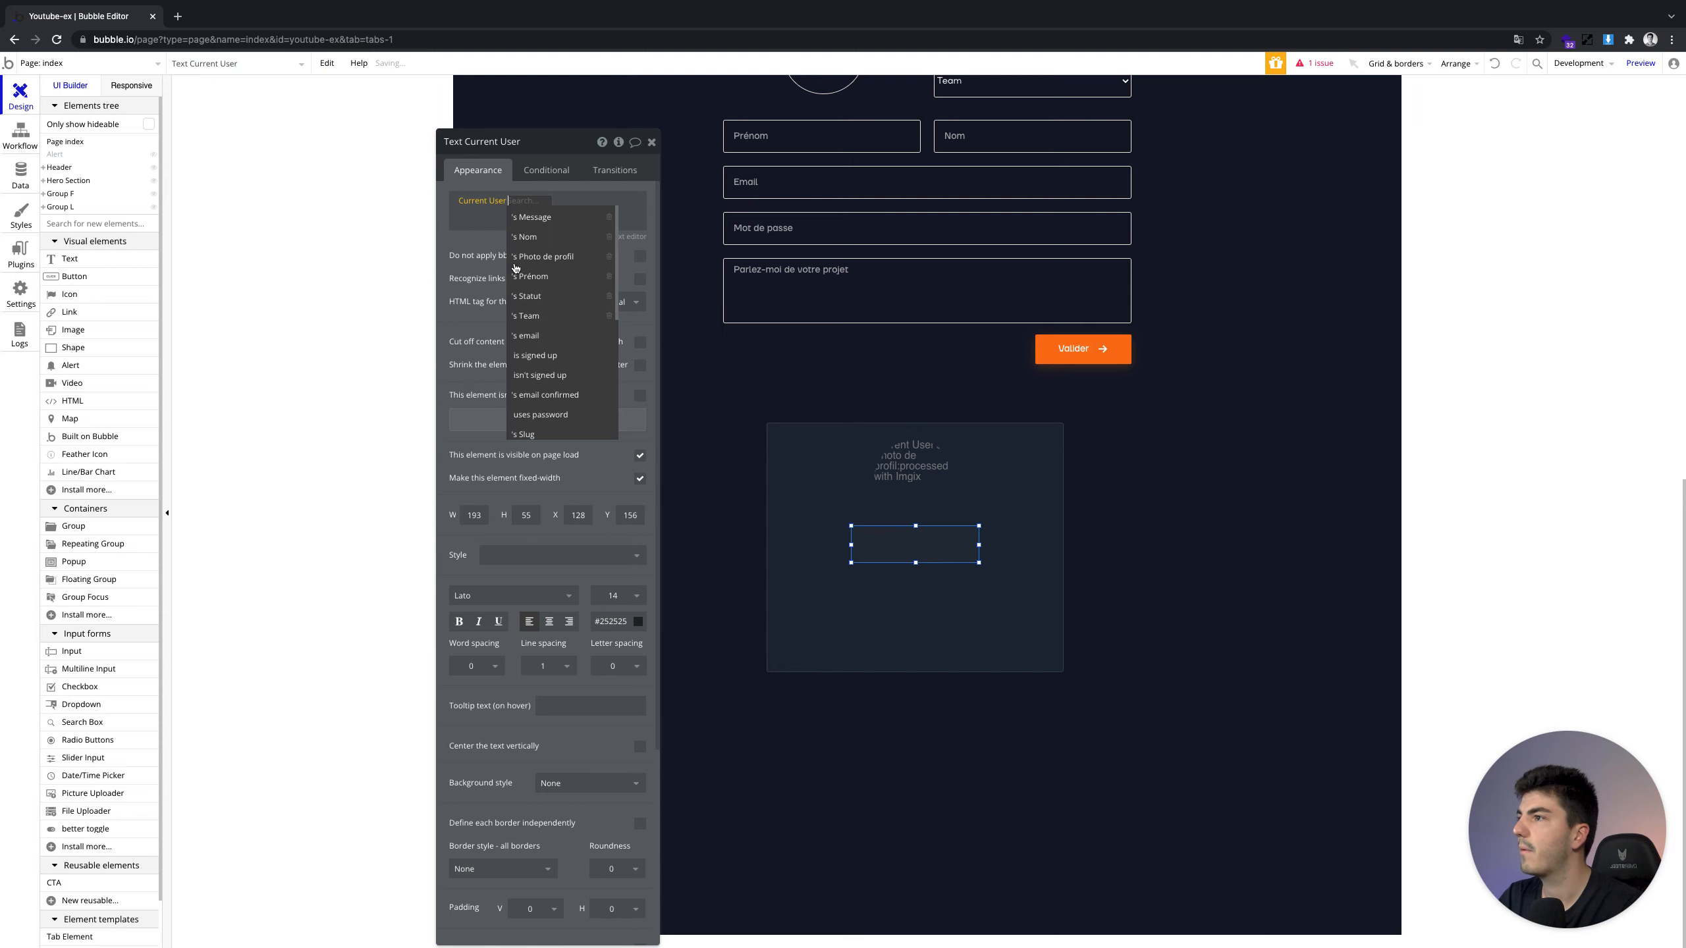
left_click(533, 275)
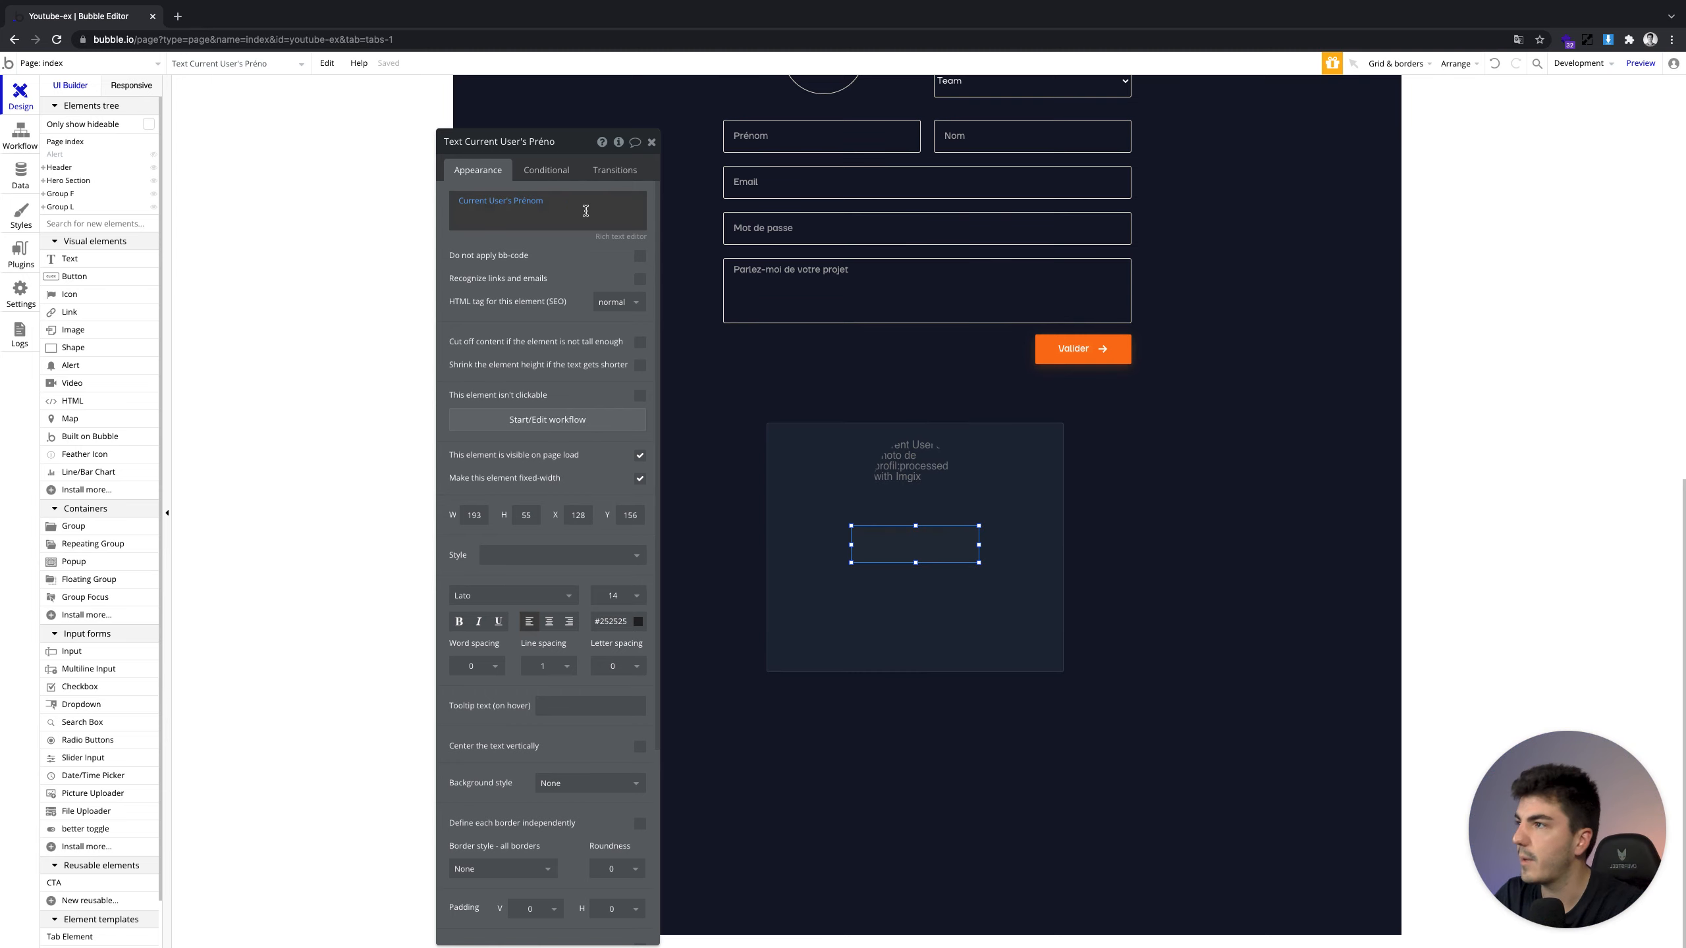
left_click(554, 204)
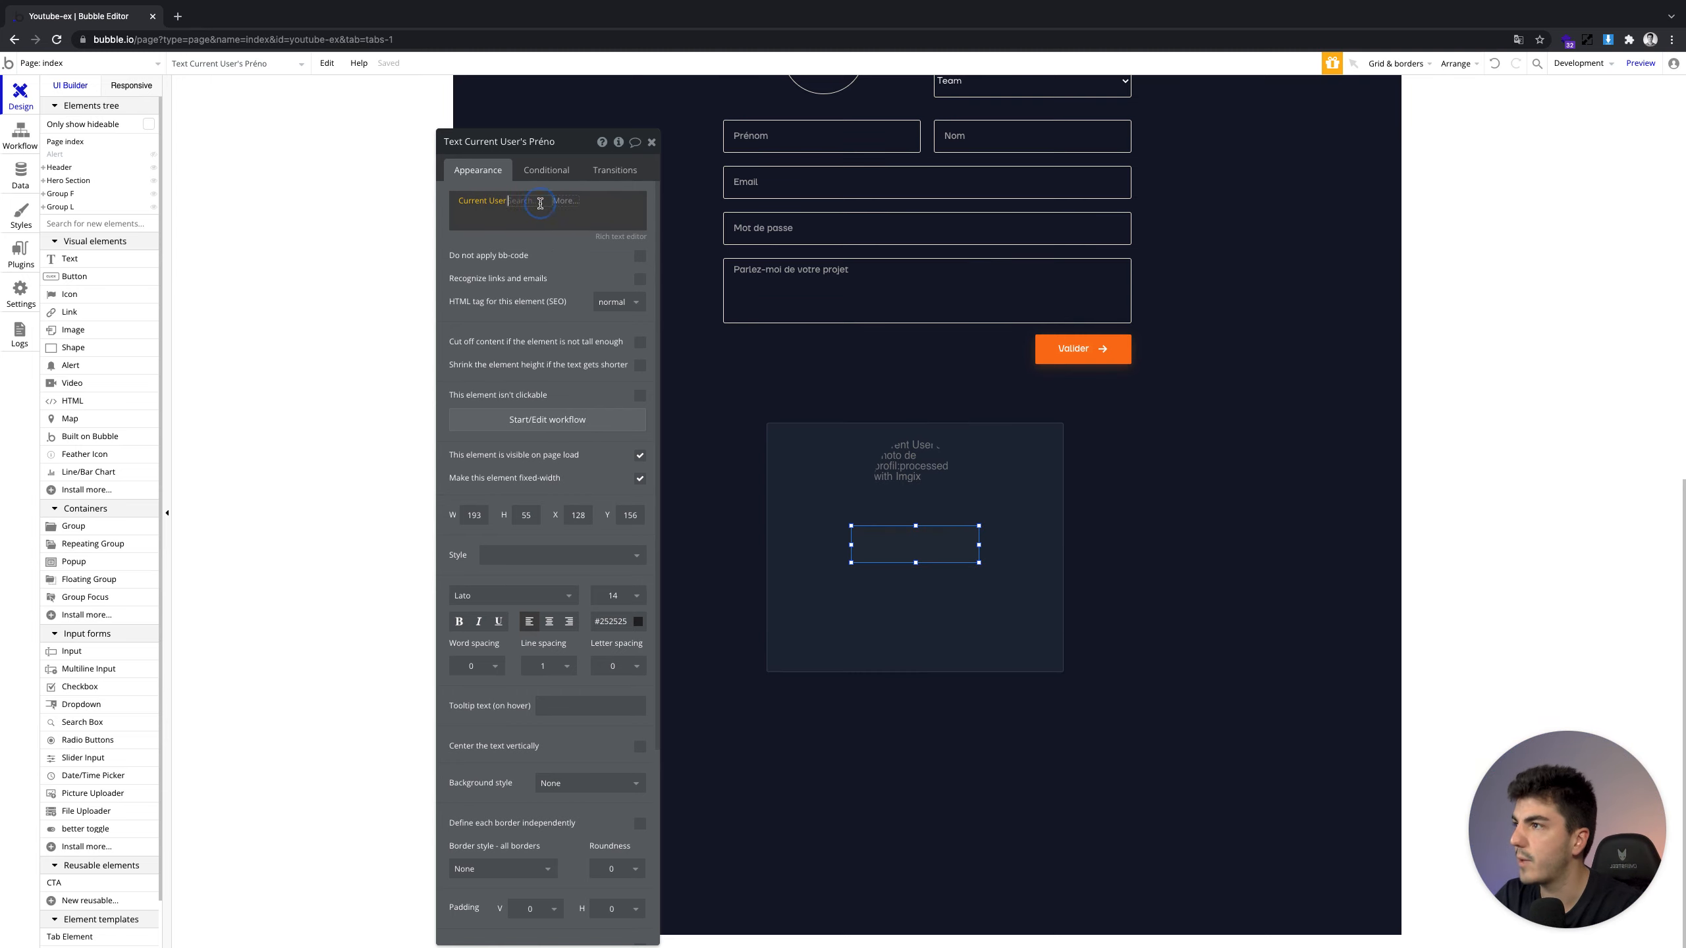
left_click(541, 313)
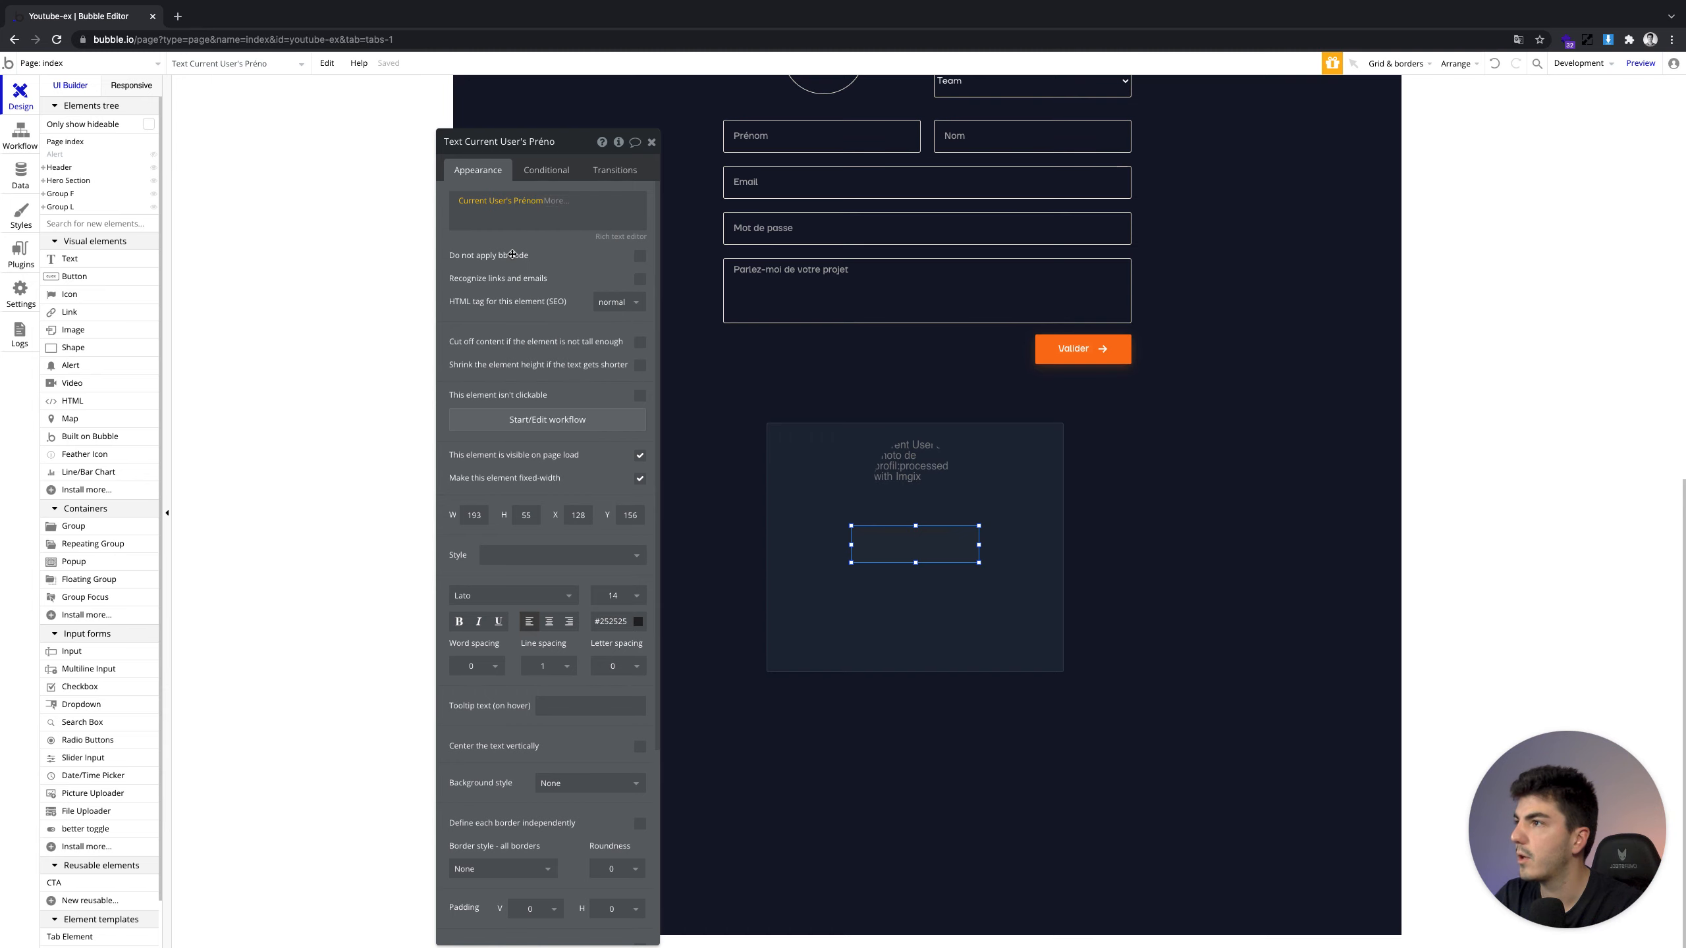
left_click(515, 218)
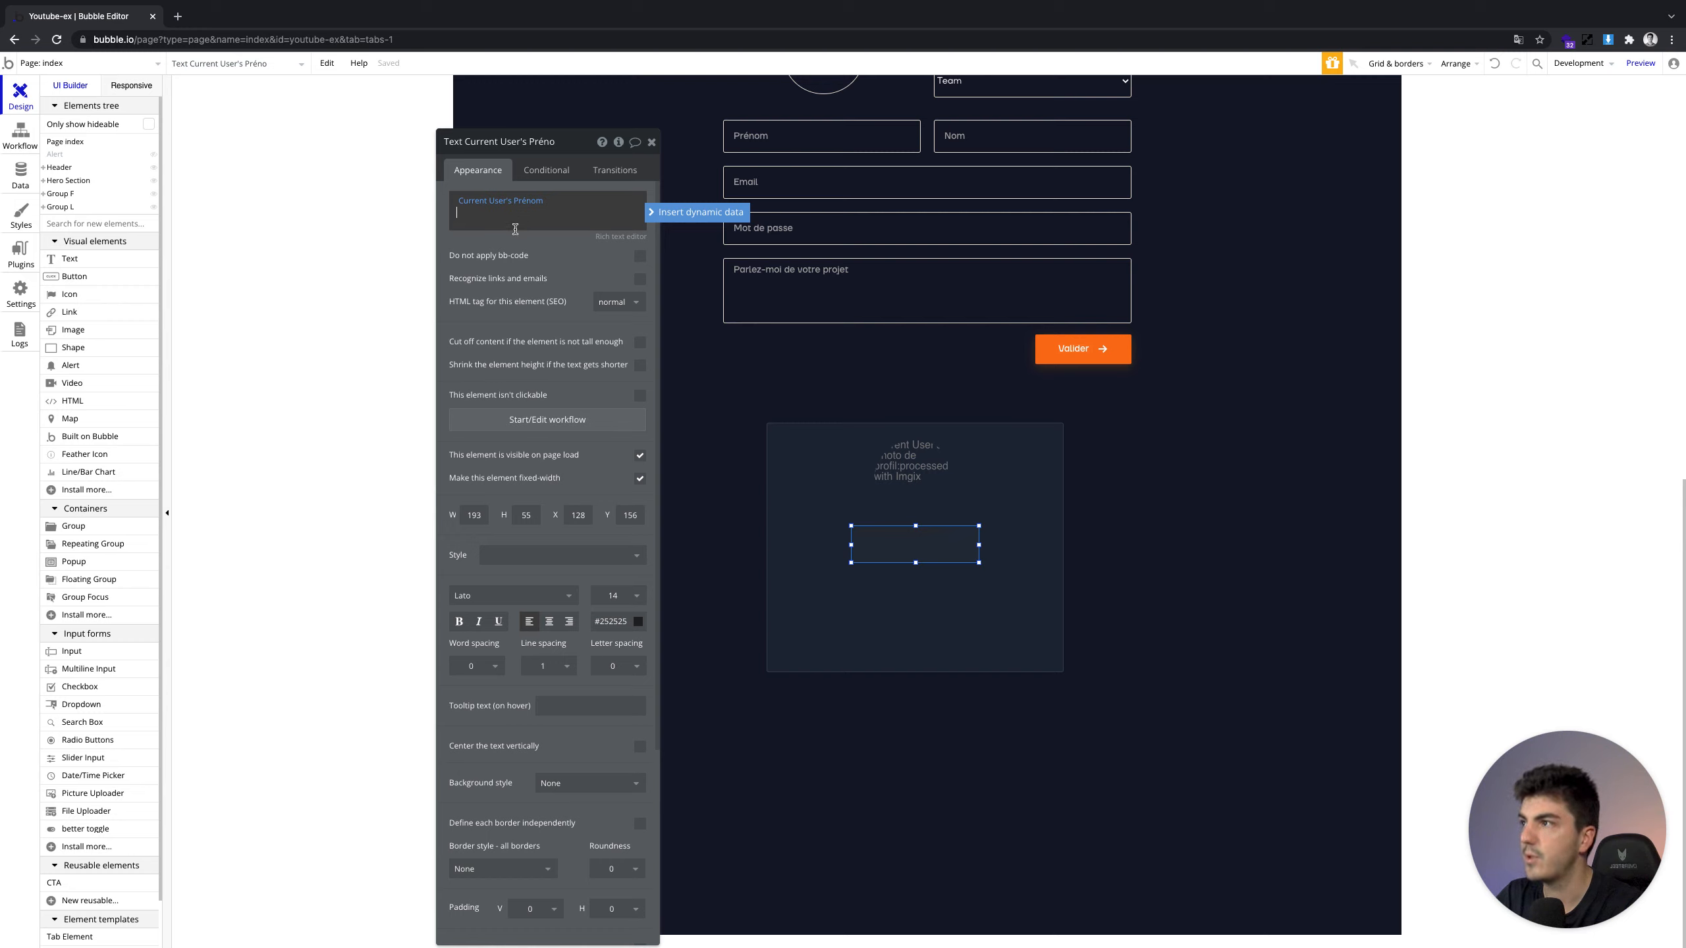
left_click(529, 254)
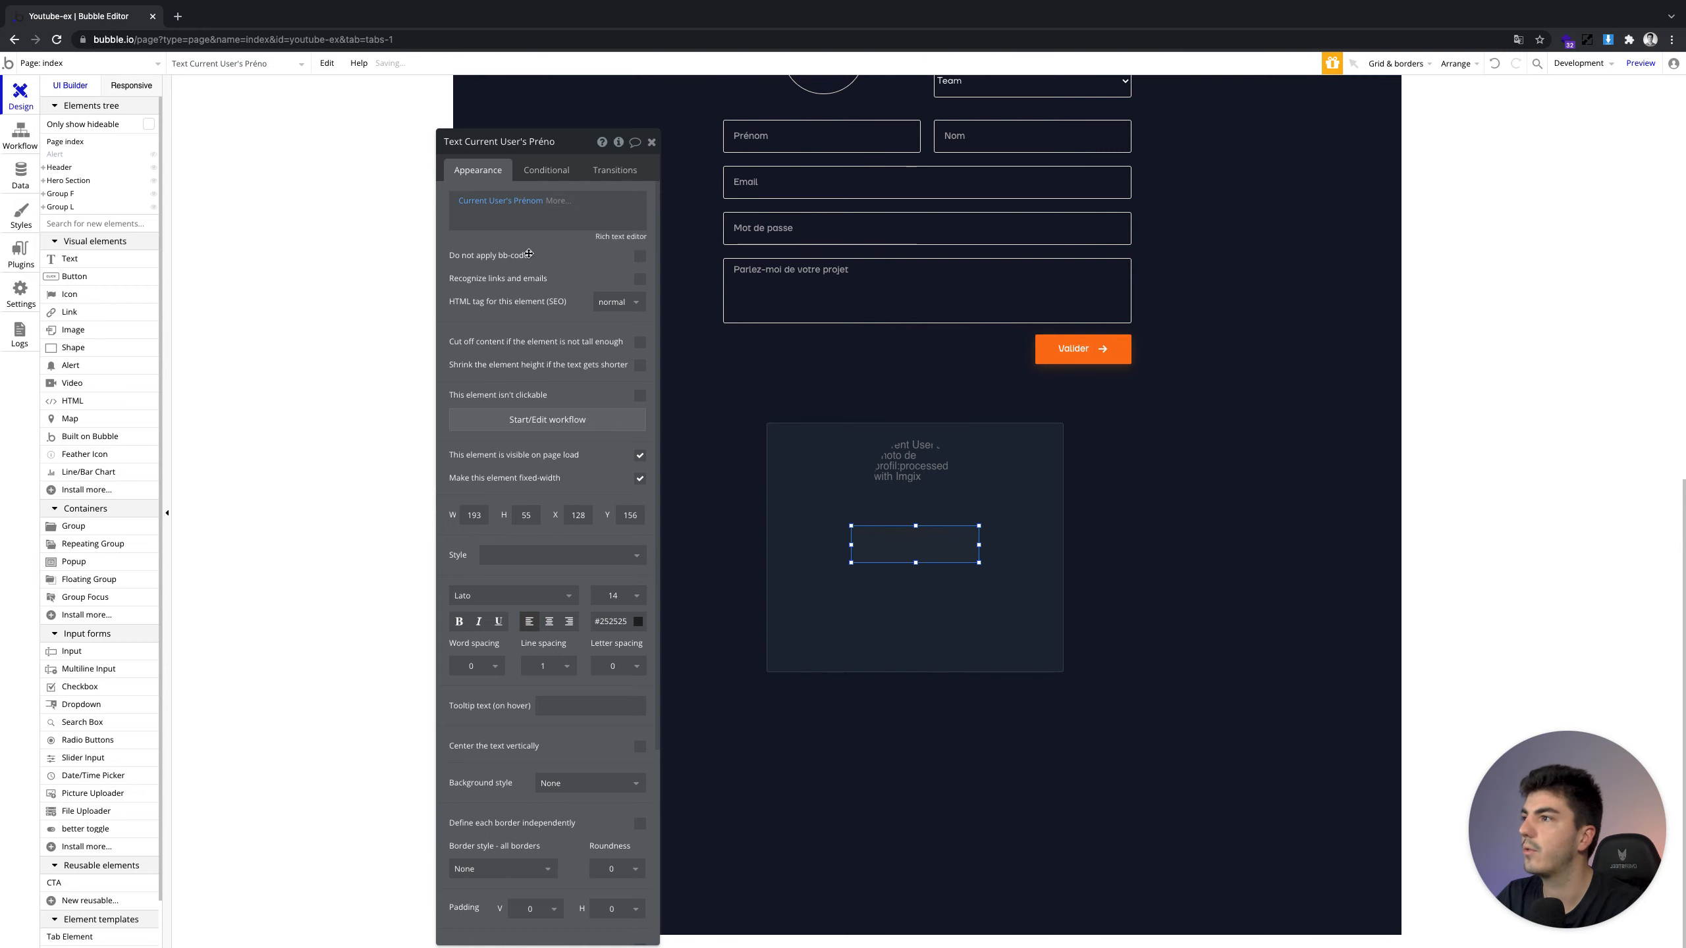
left_click(562, 259)
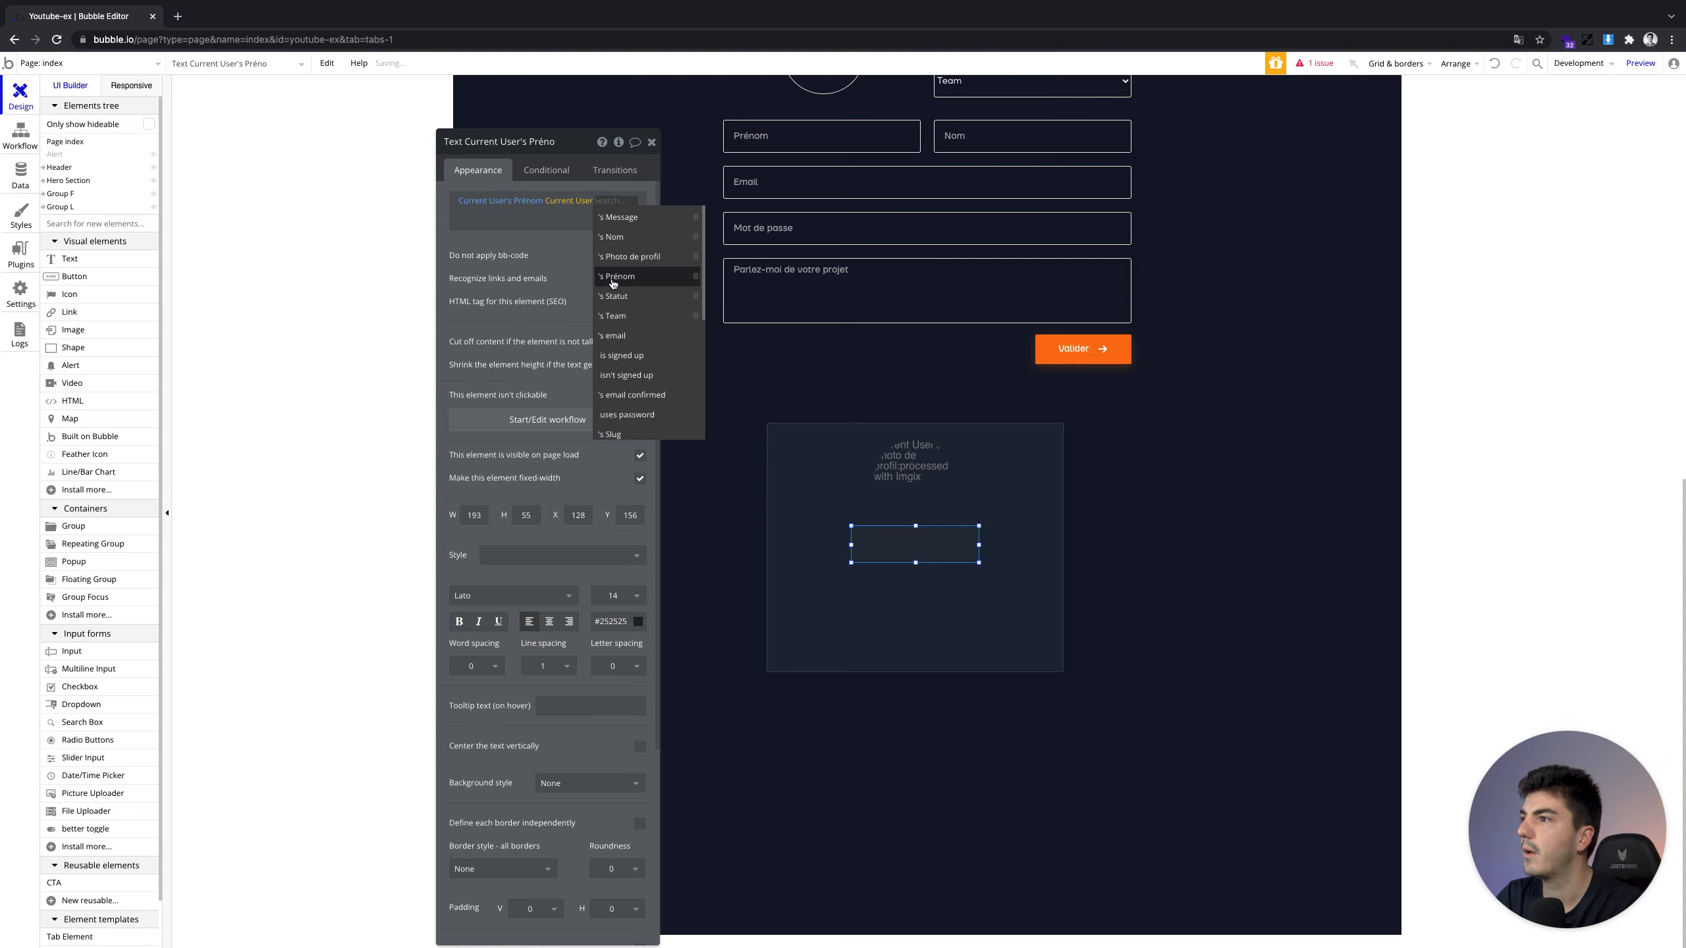
left_click(611, 236)
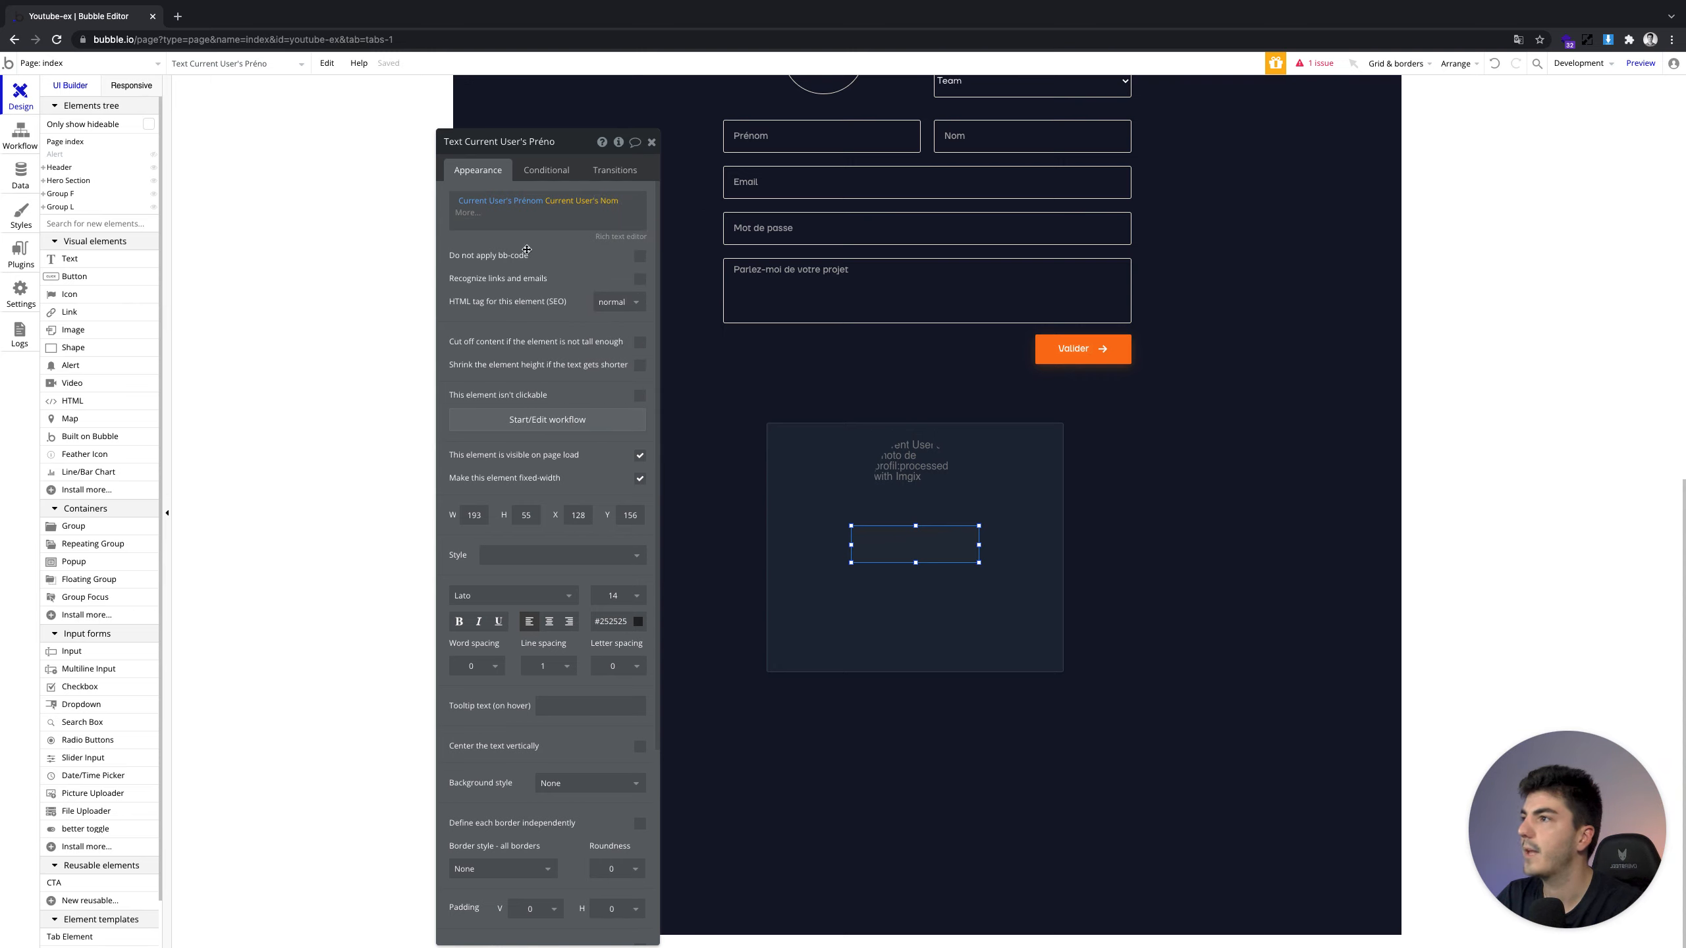
left_click(509, 208)
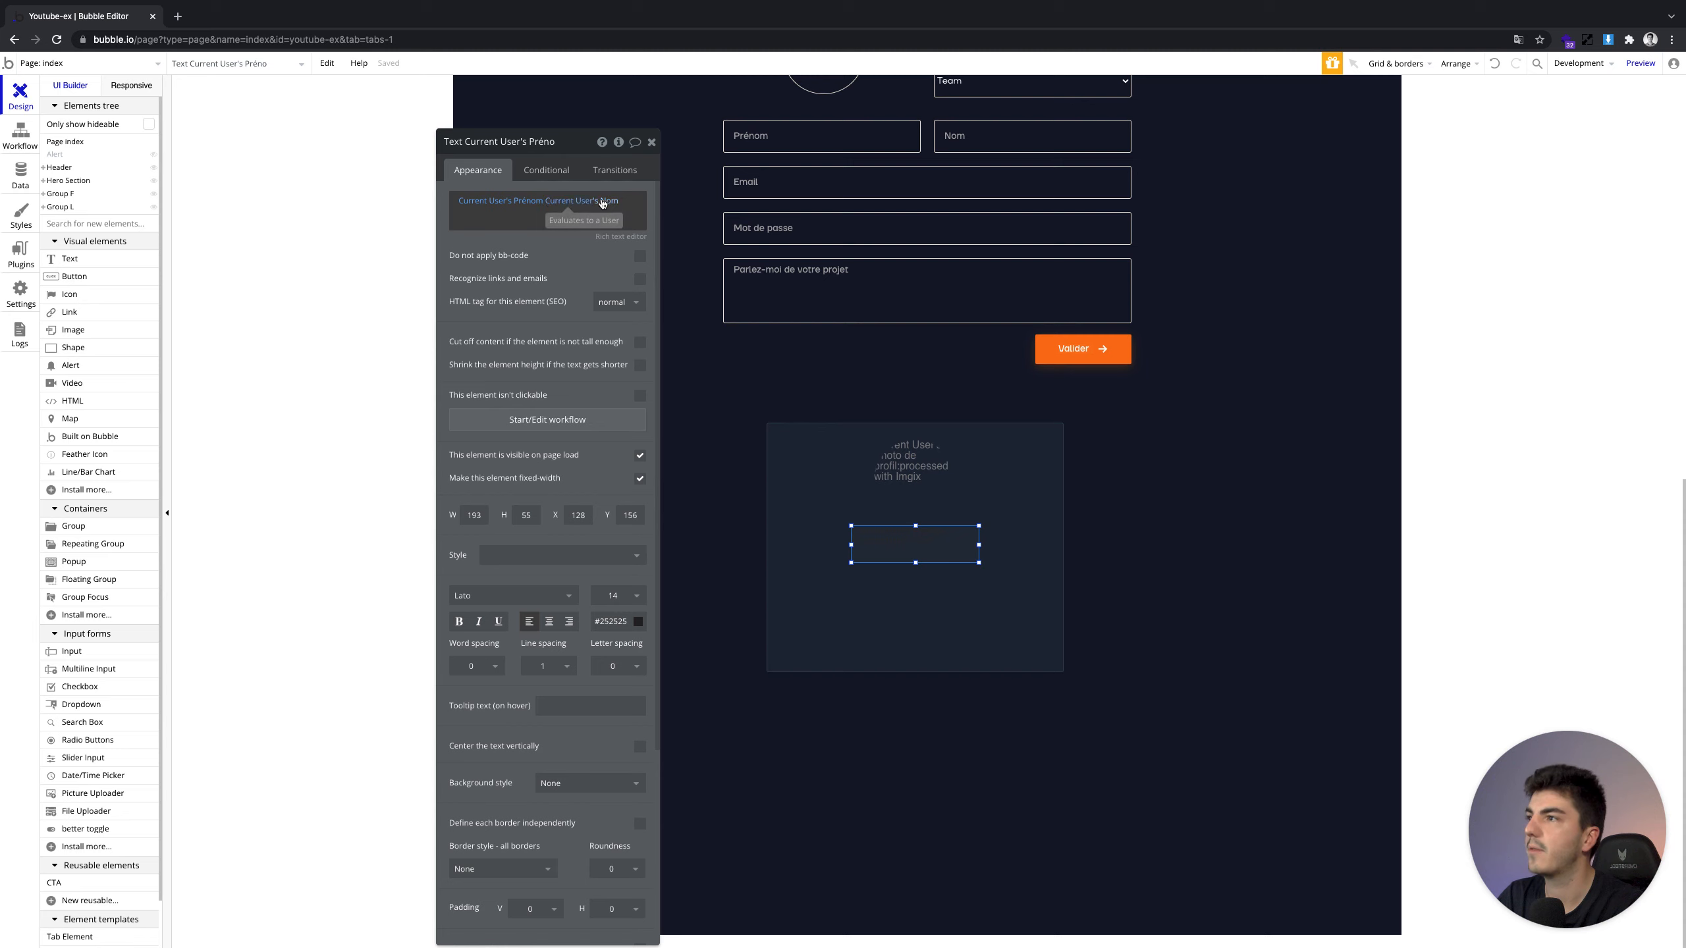
Apply style F - Text - 24 - Medium - Light, widen the name text, and centre-align it
left_click(528, 557)
scroll(563, 709, "down", 4)
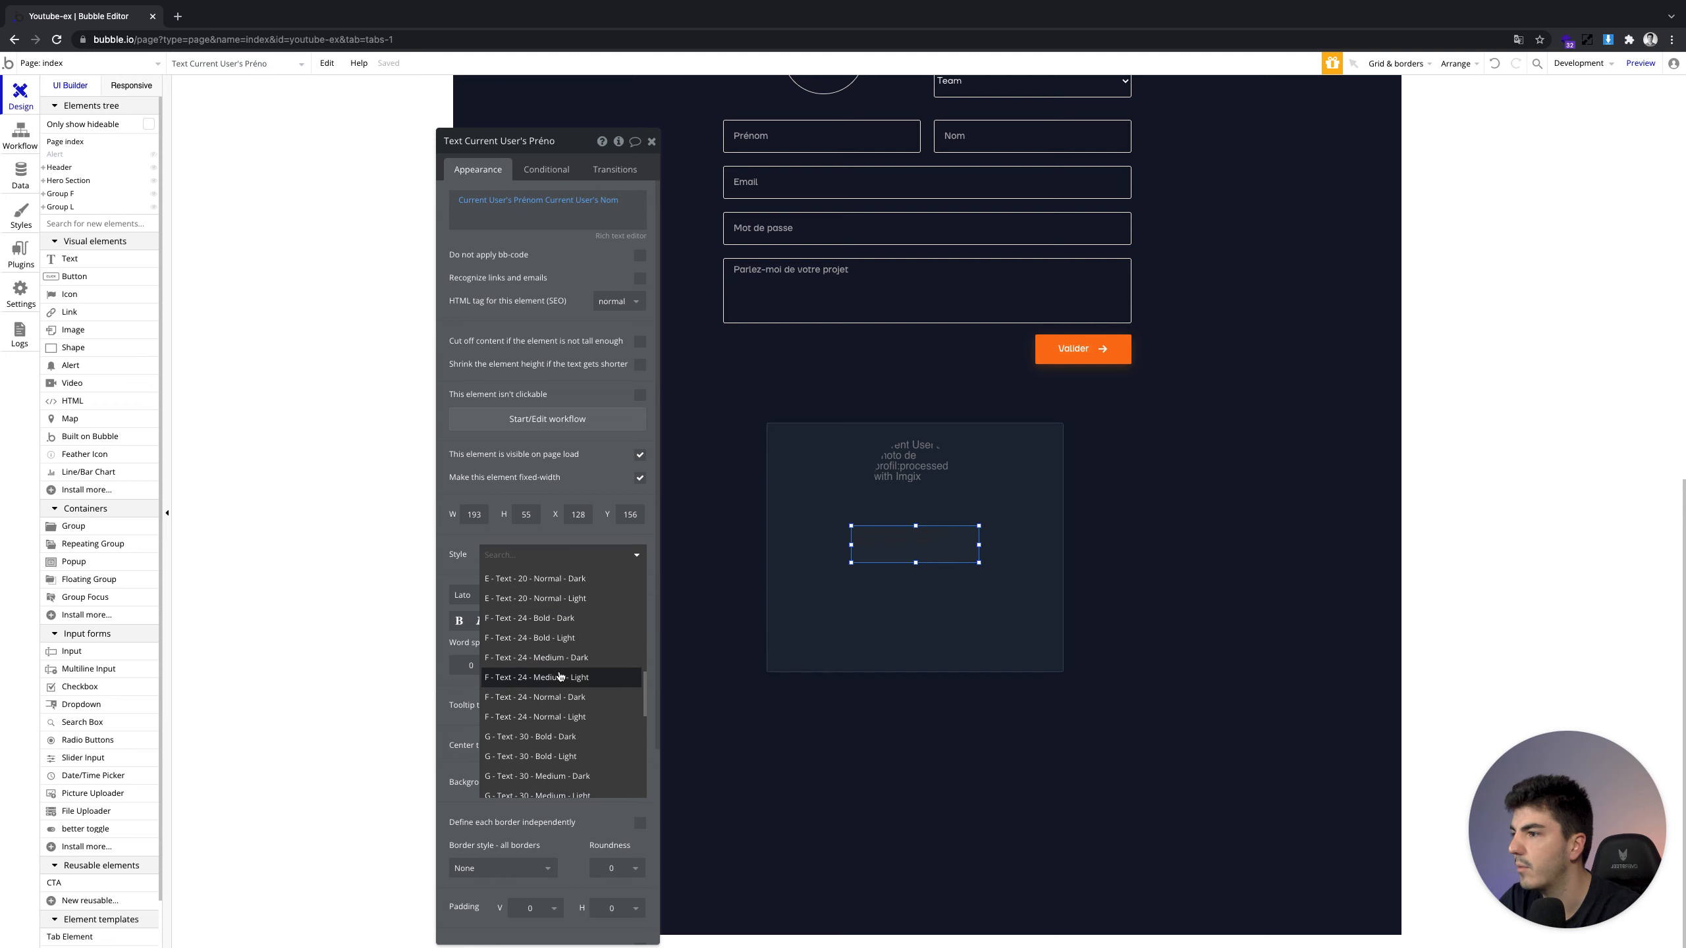
left_click(615, 677)
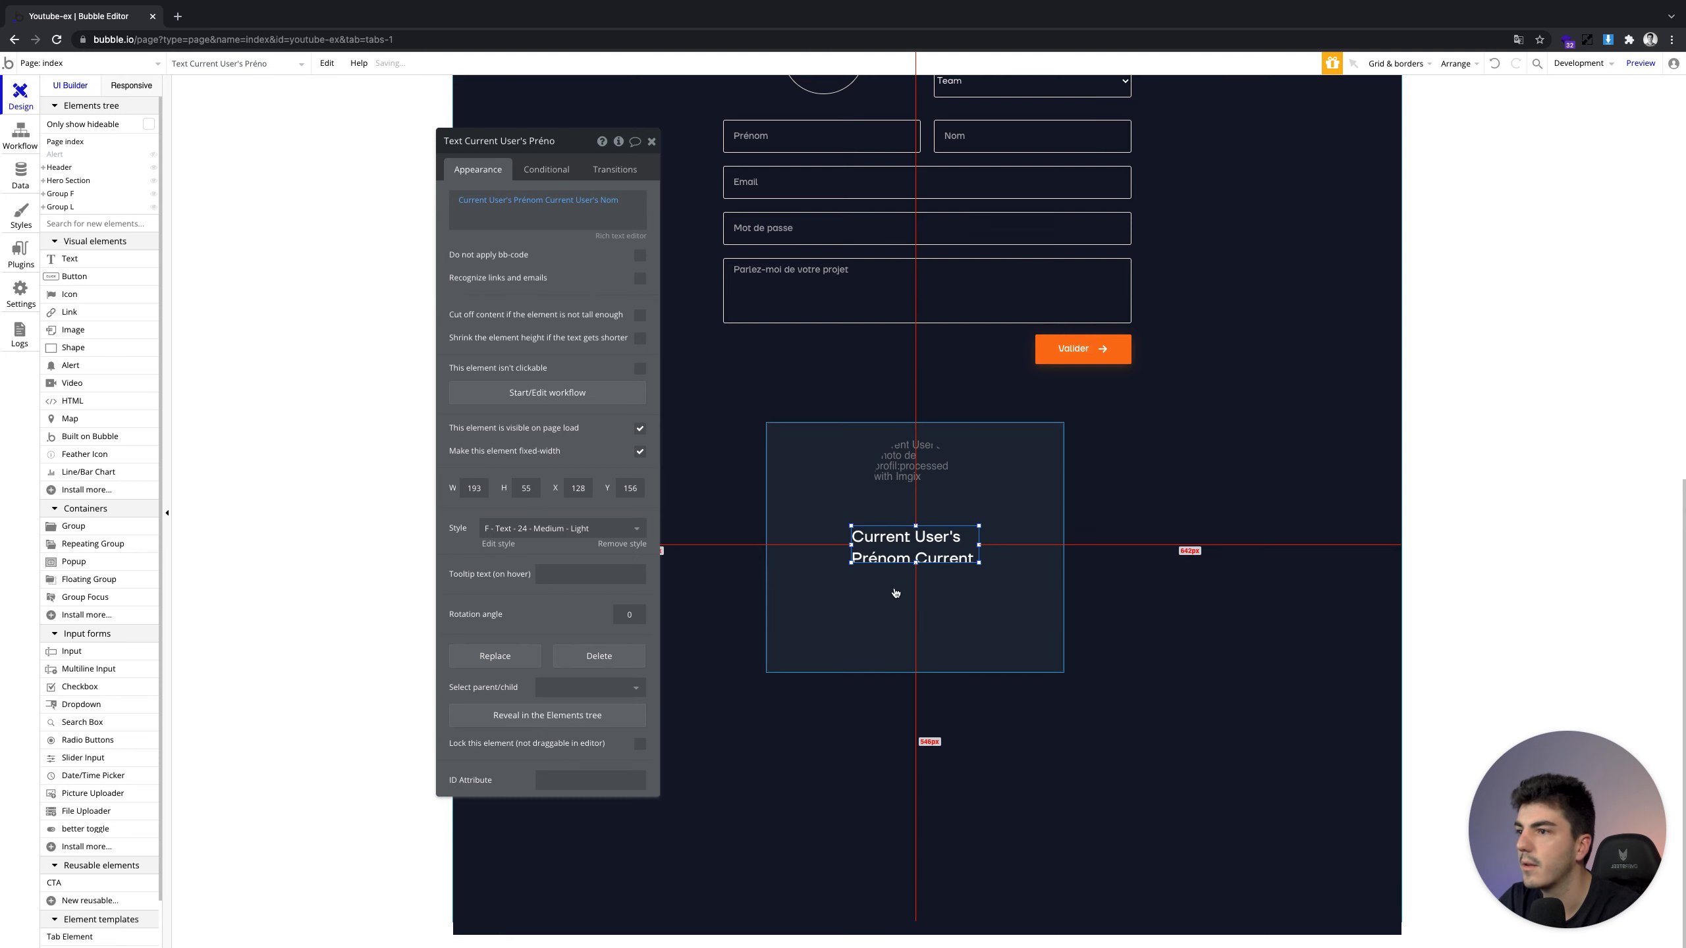
left_click_drag(980, 546, 993, 546)
left_click(615, 238)
left_click(809, 187)
key("ctrl+a")
left_click(766, 155)
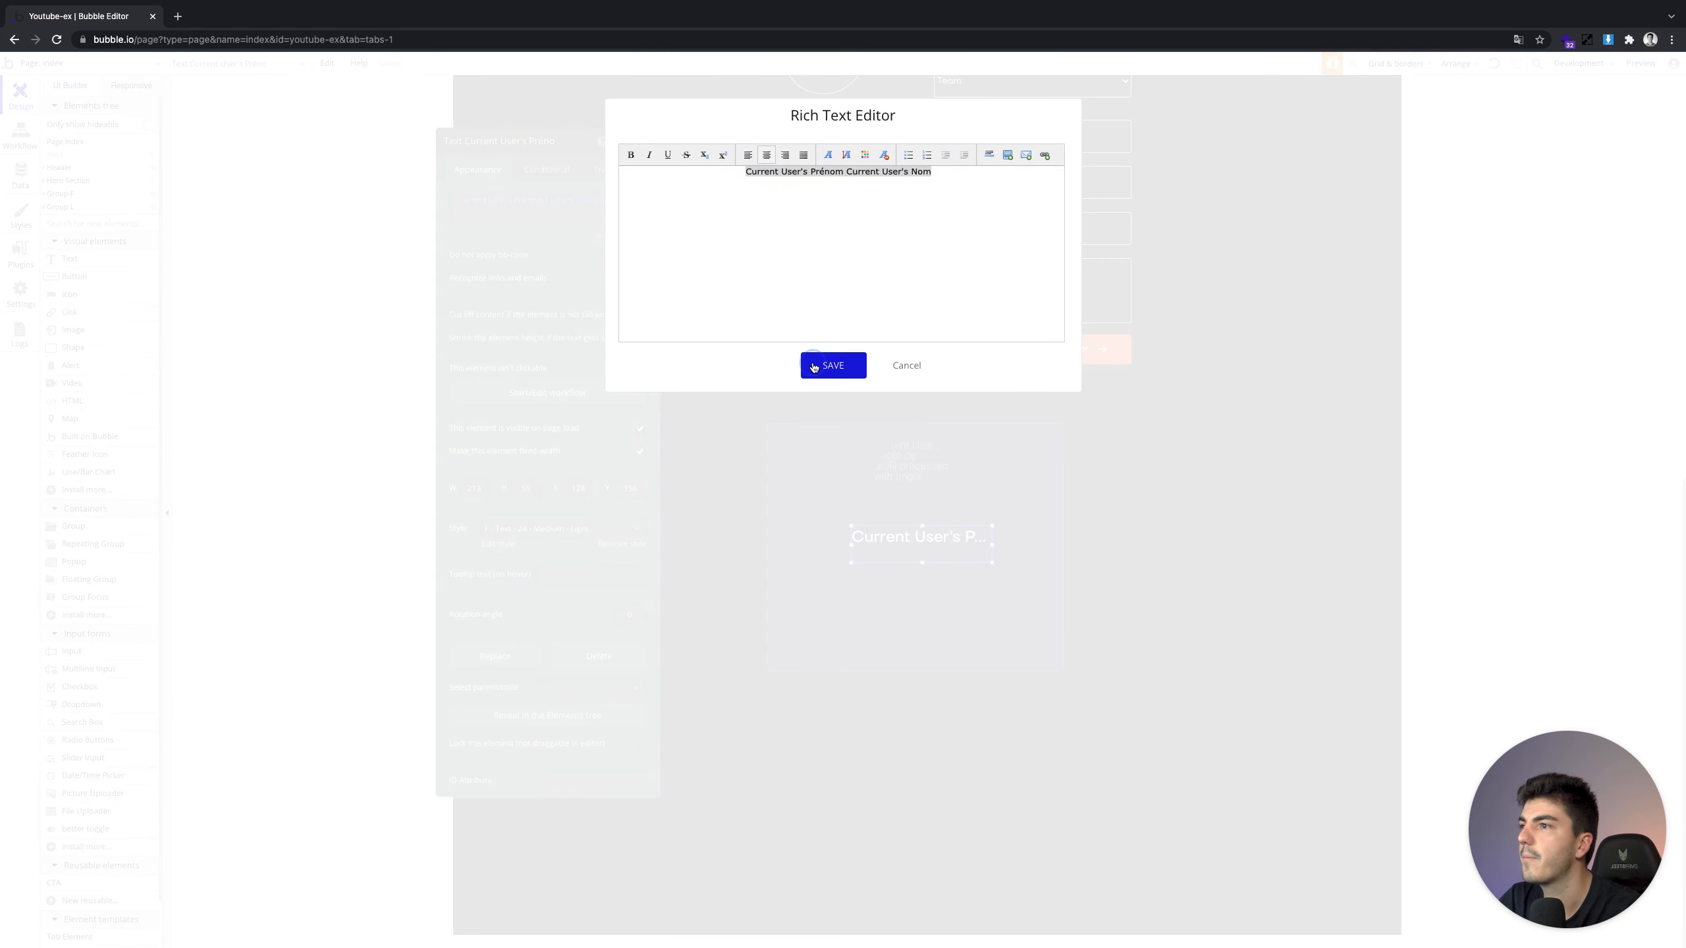
left_click(813, 364)
Show element borders, centre the name beneath the photo, and duplicate it
left_click_drag(922, 541, 914, 495)
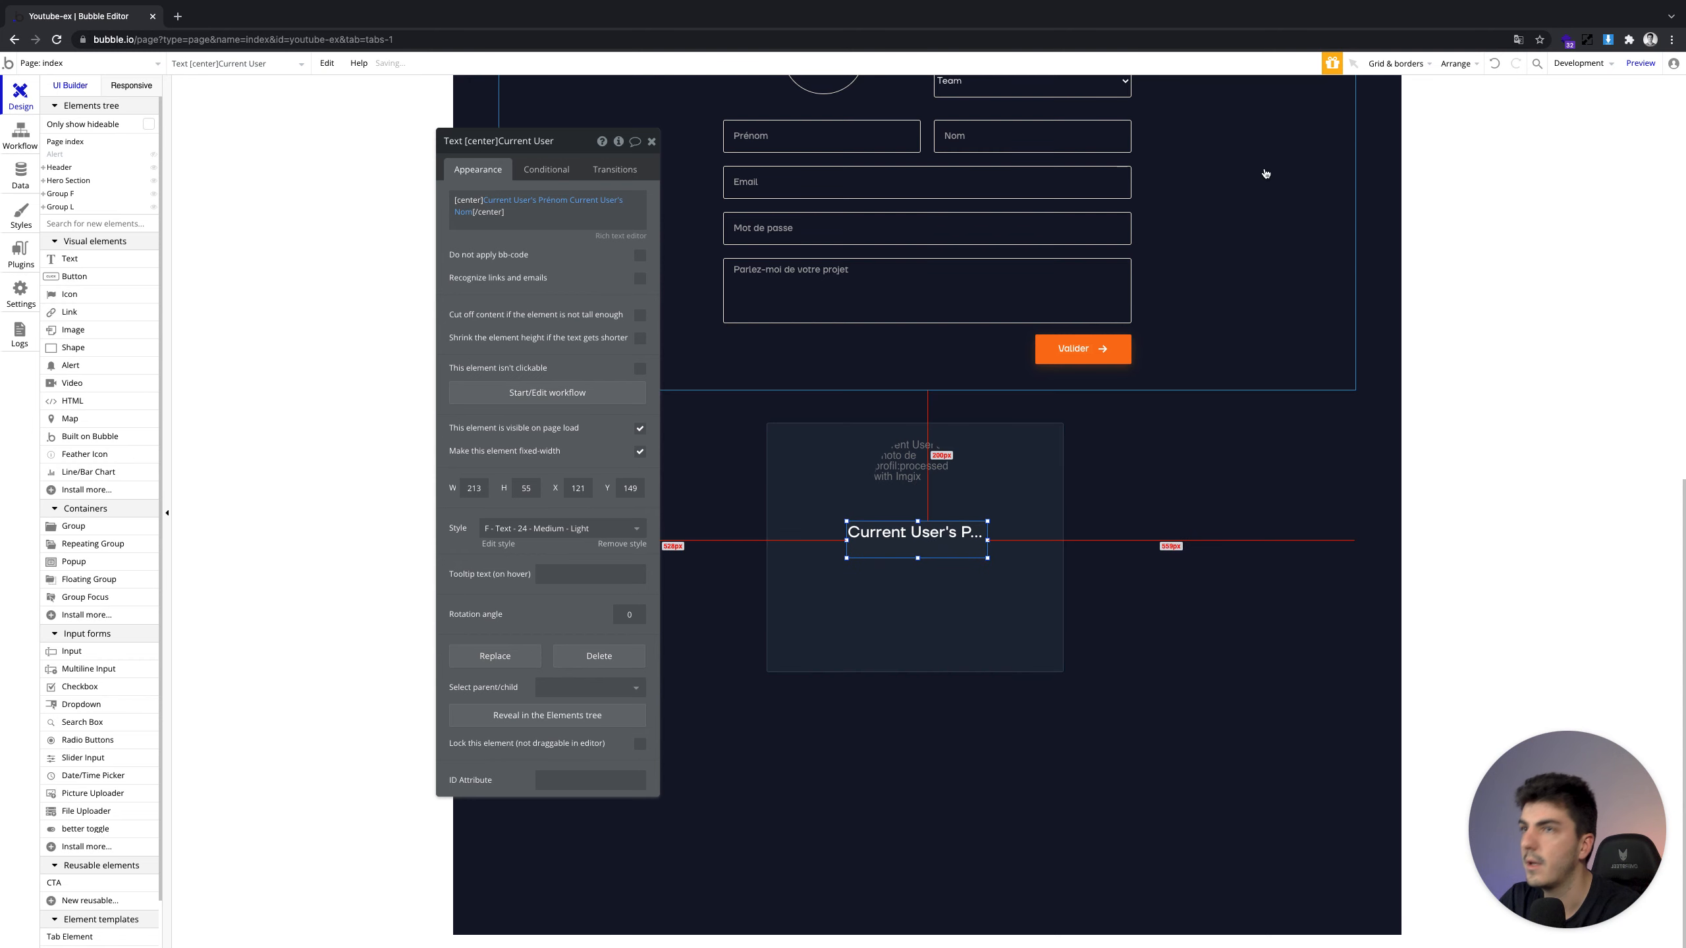
left_click(1425, 64)
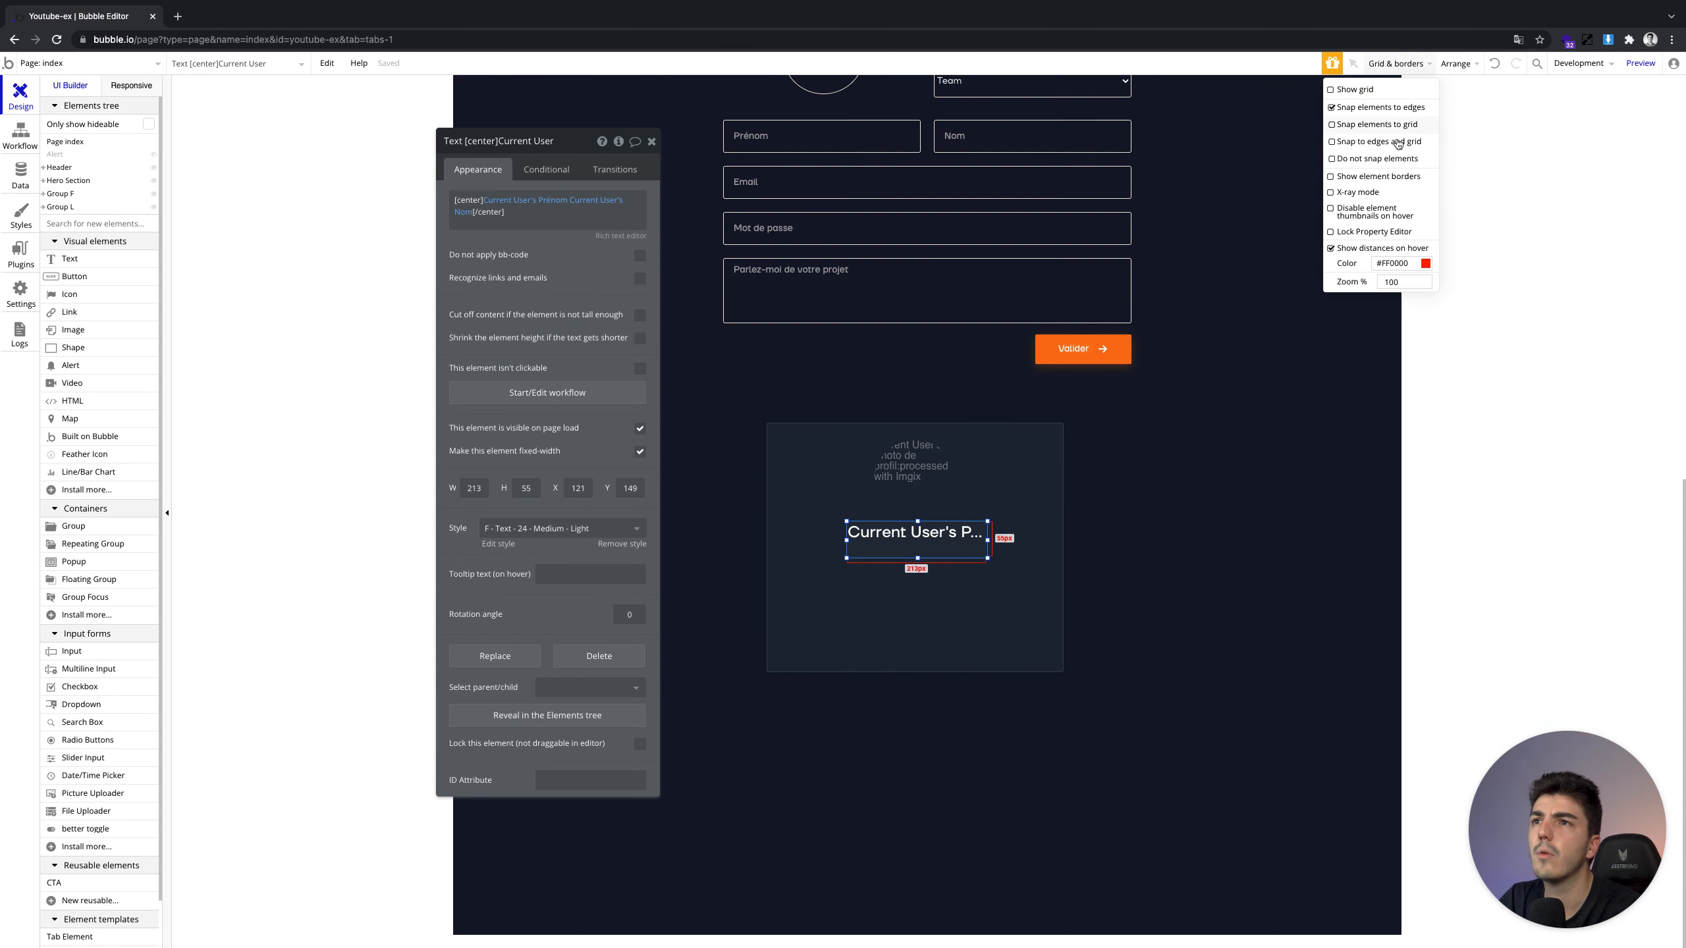
left_click(1373, 177)
left_click_drag(917, 547, 918, 555)
key("super+e")
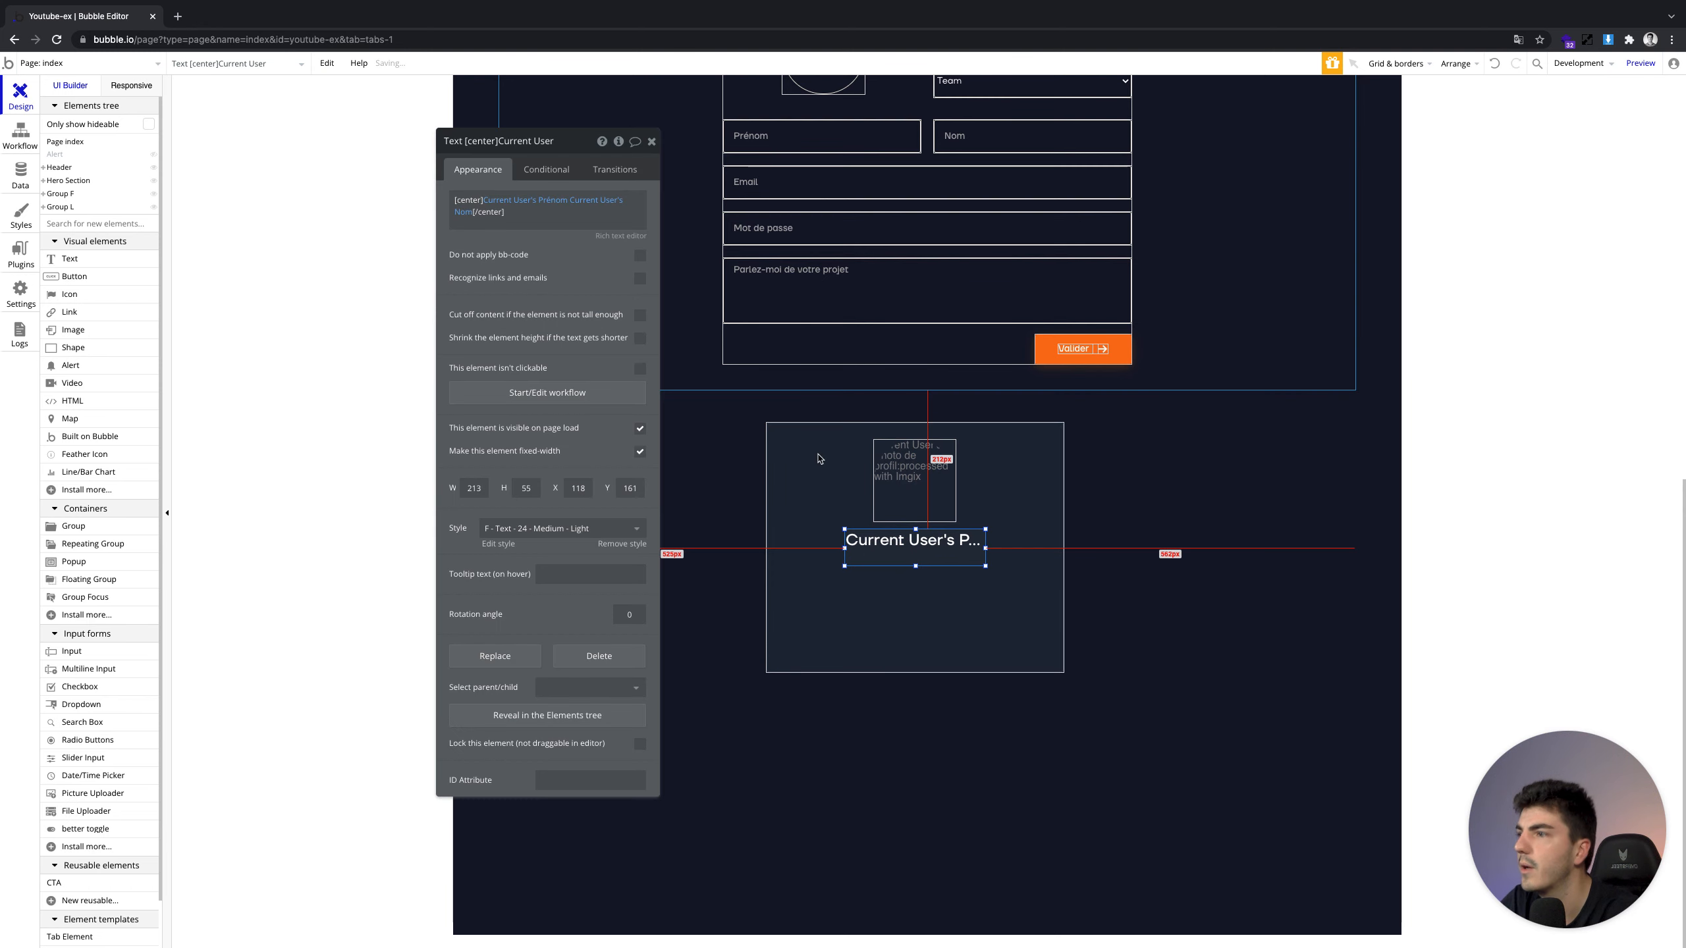
mouse_move(915, 553)
left_mouse_down()
mouse_move(905, 580)
mouse_move(916, 554)
left_mouse_up()
left_click(903, 559)
double_click(913, 581)
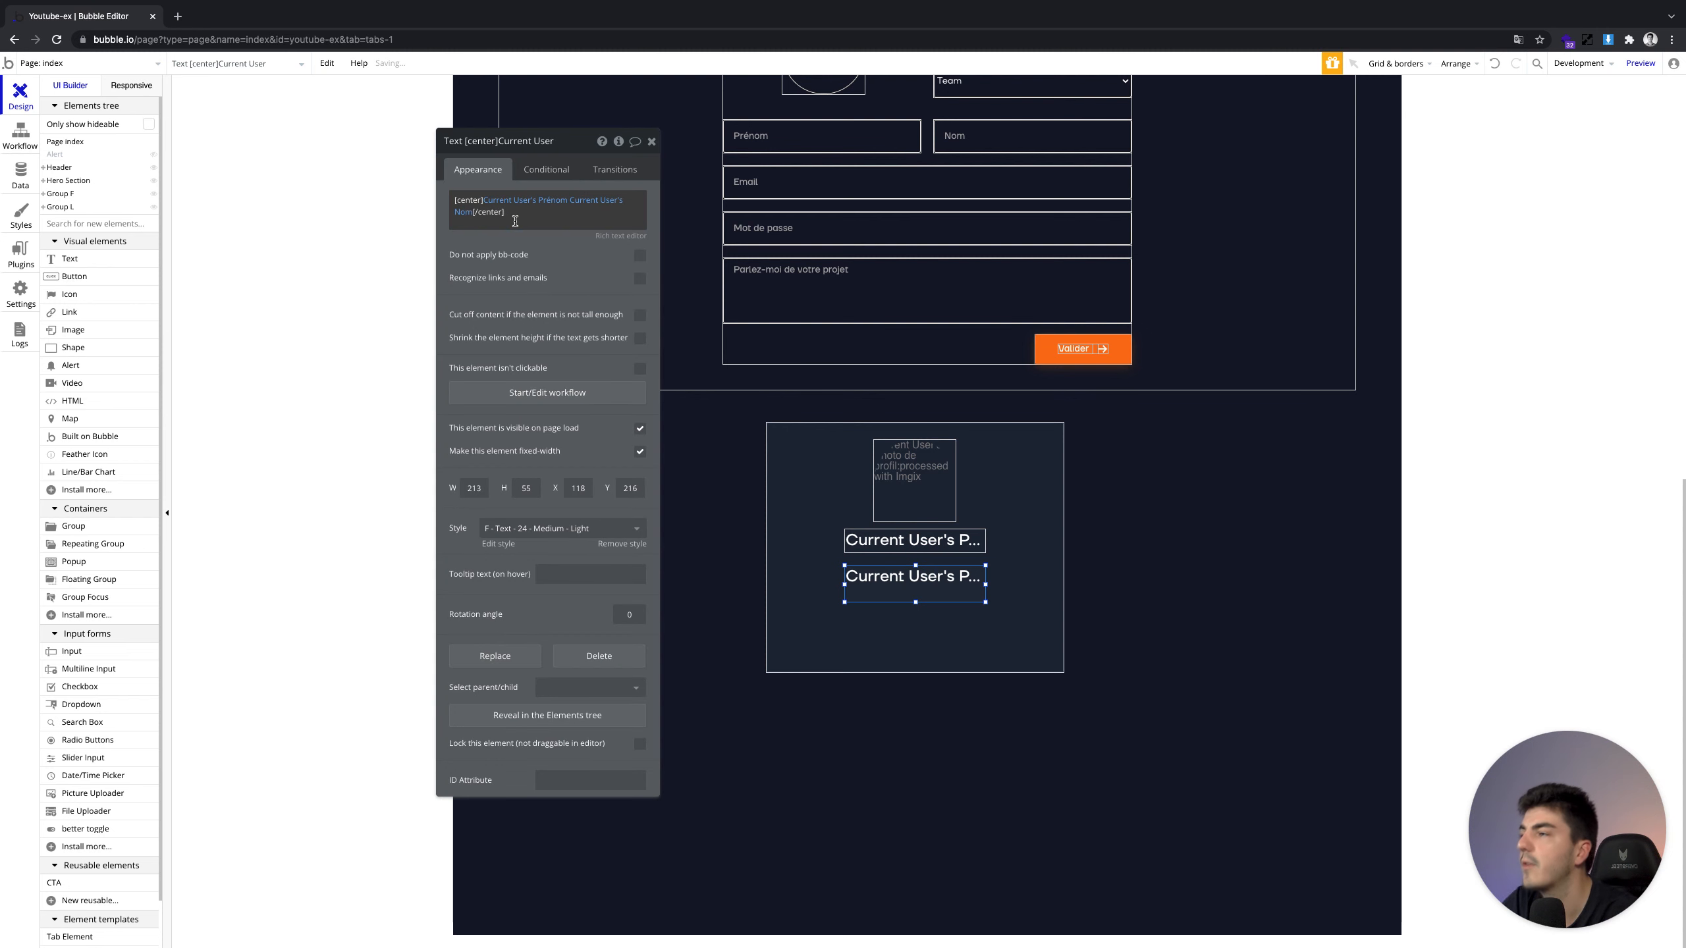
right_click(561, 203)
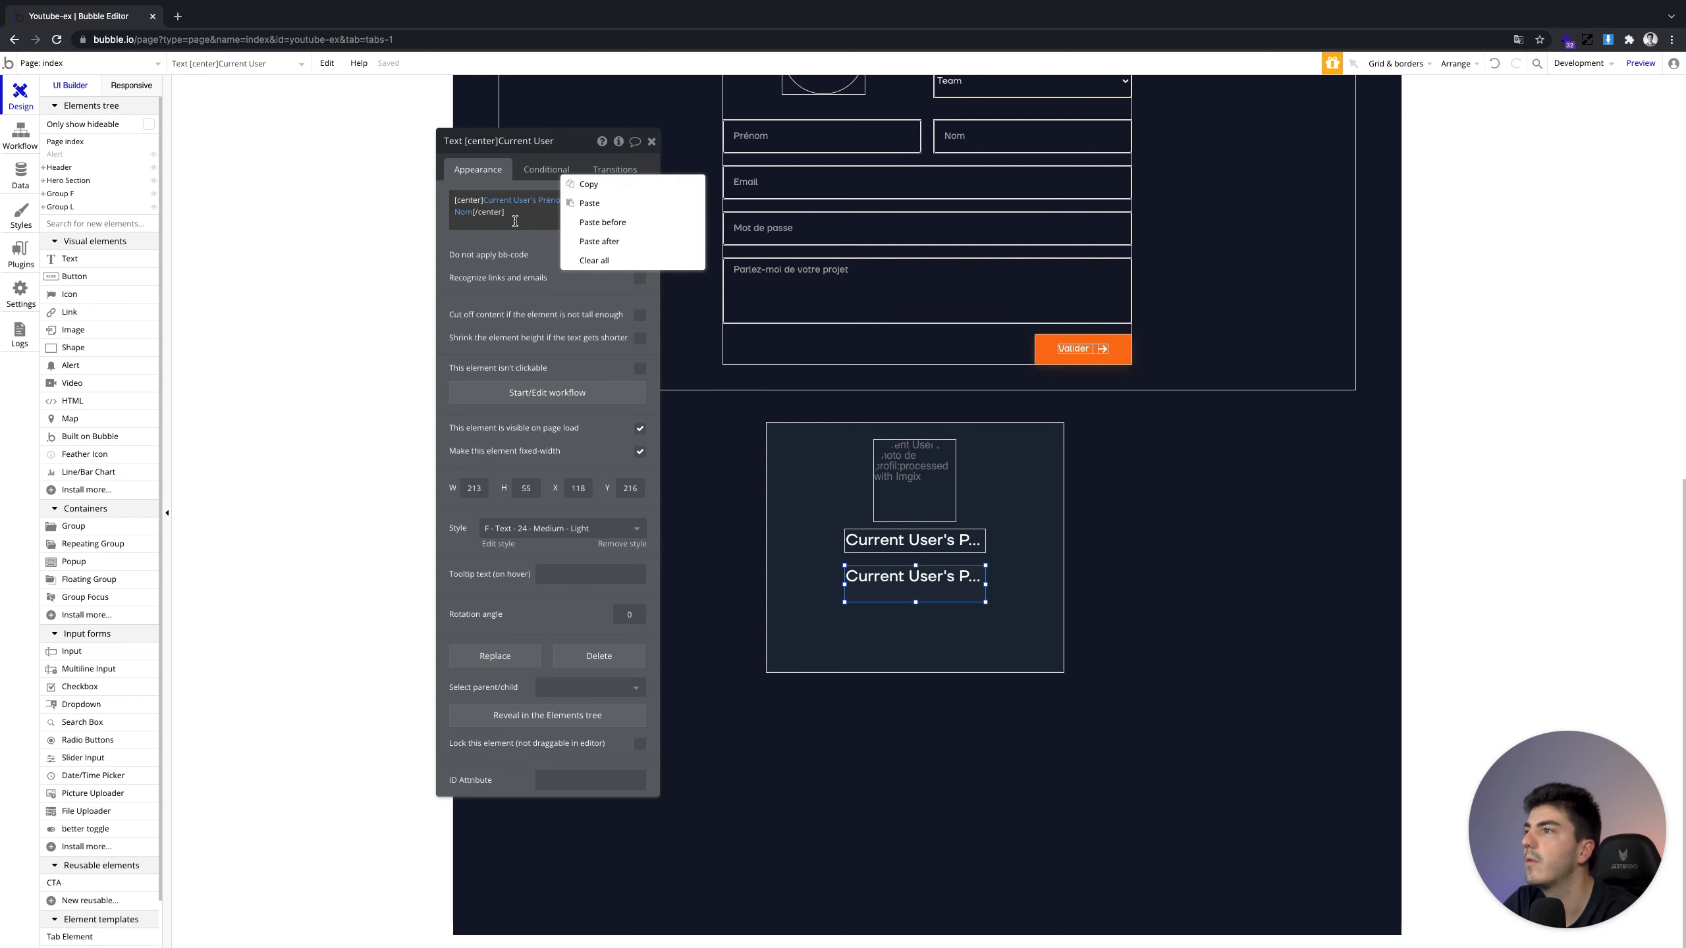
left_click(634, 260)
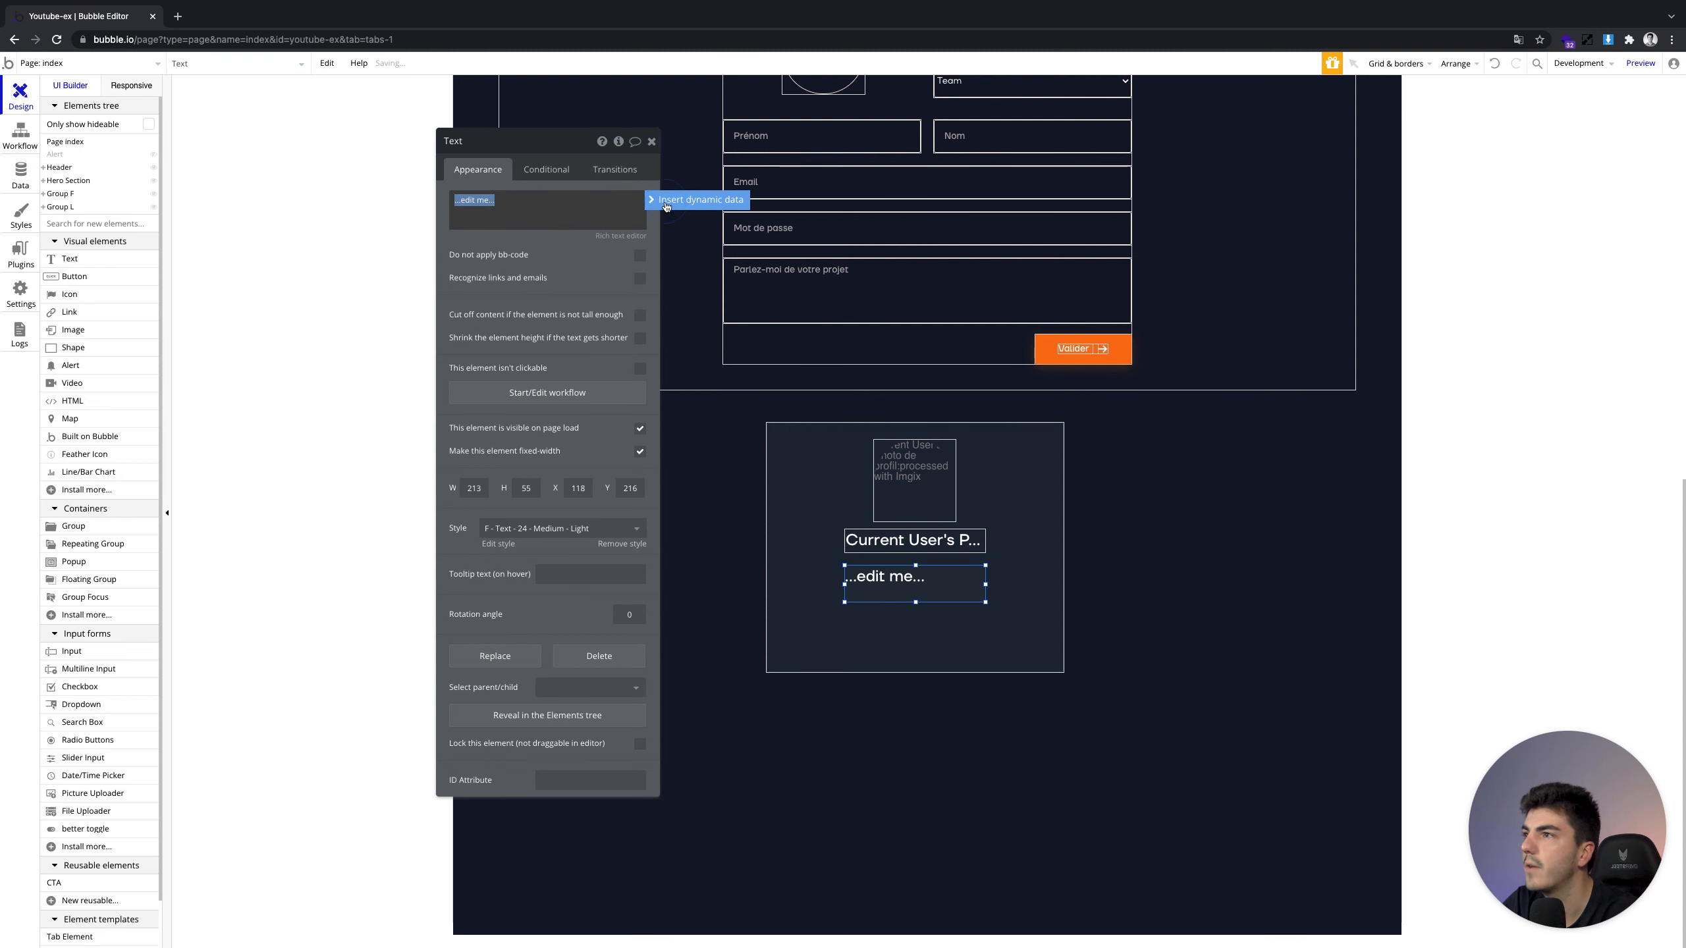
left_click(667, 201)
left_click(525, 258)
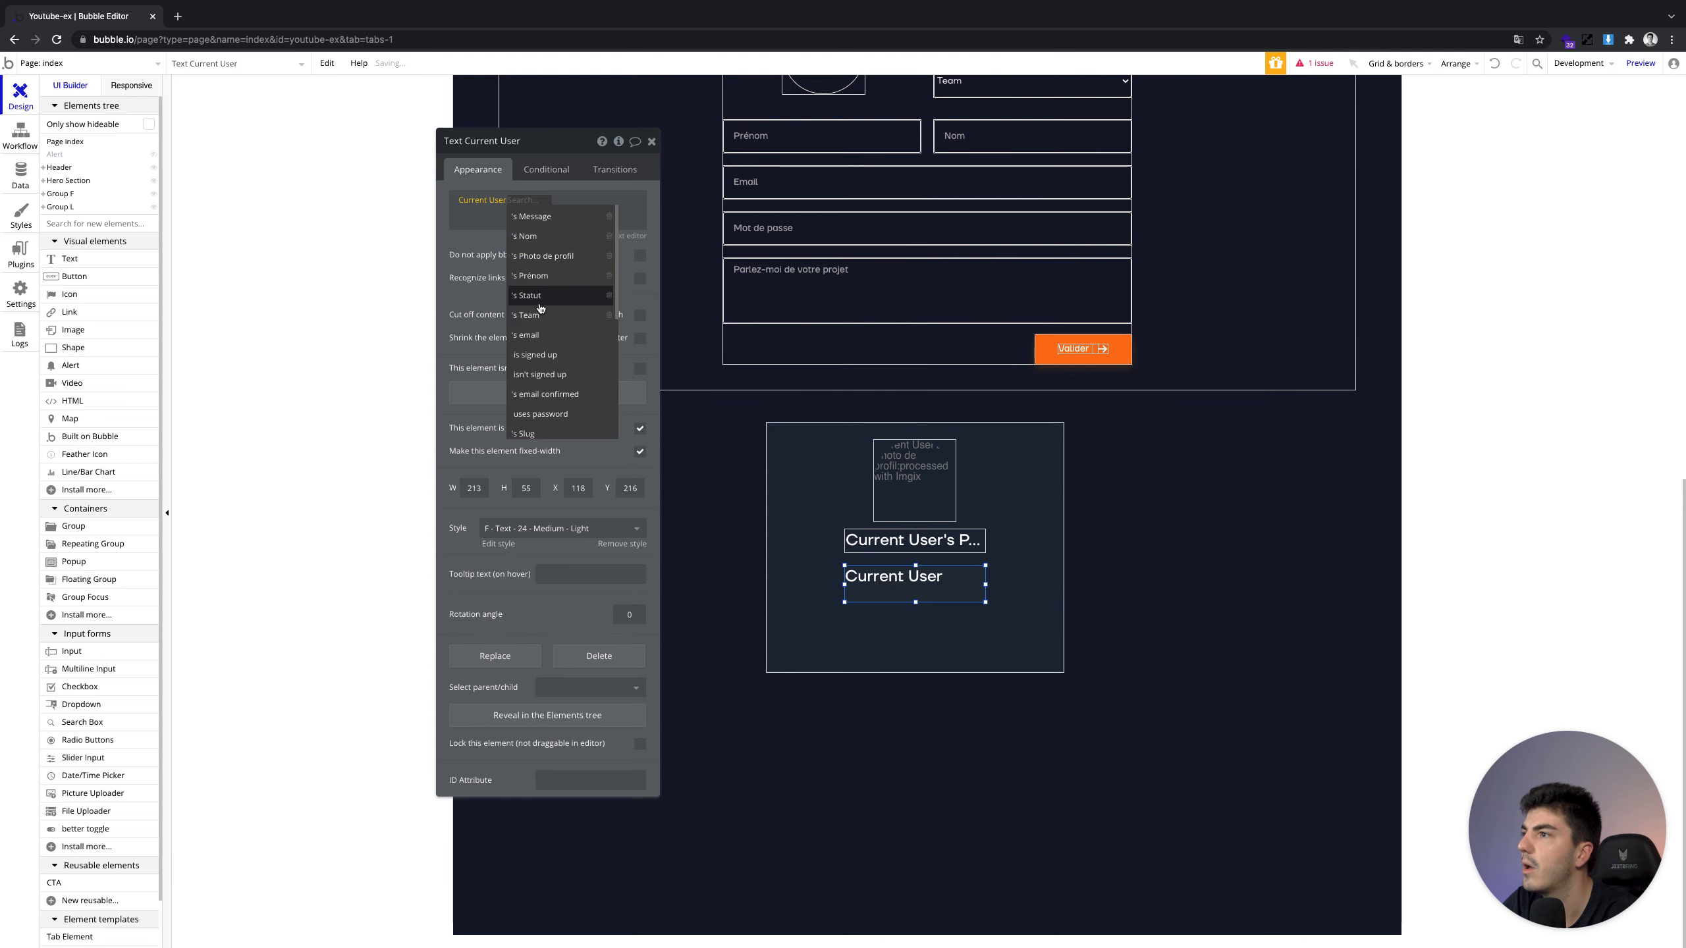
left_click(535, 334)
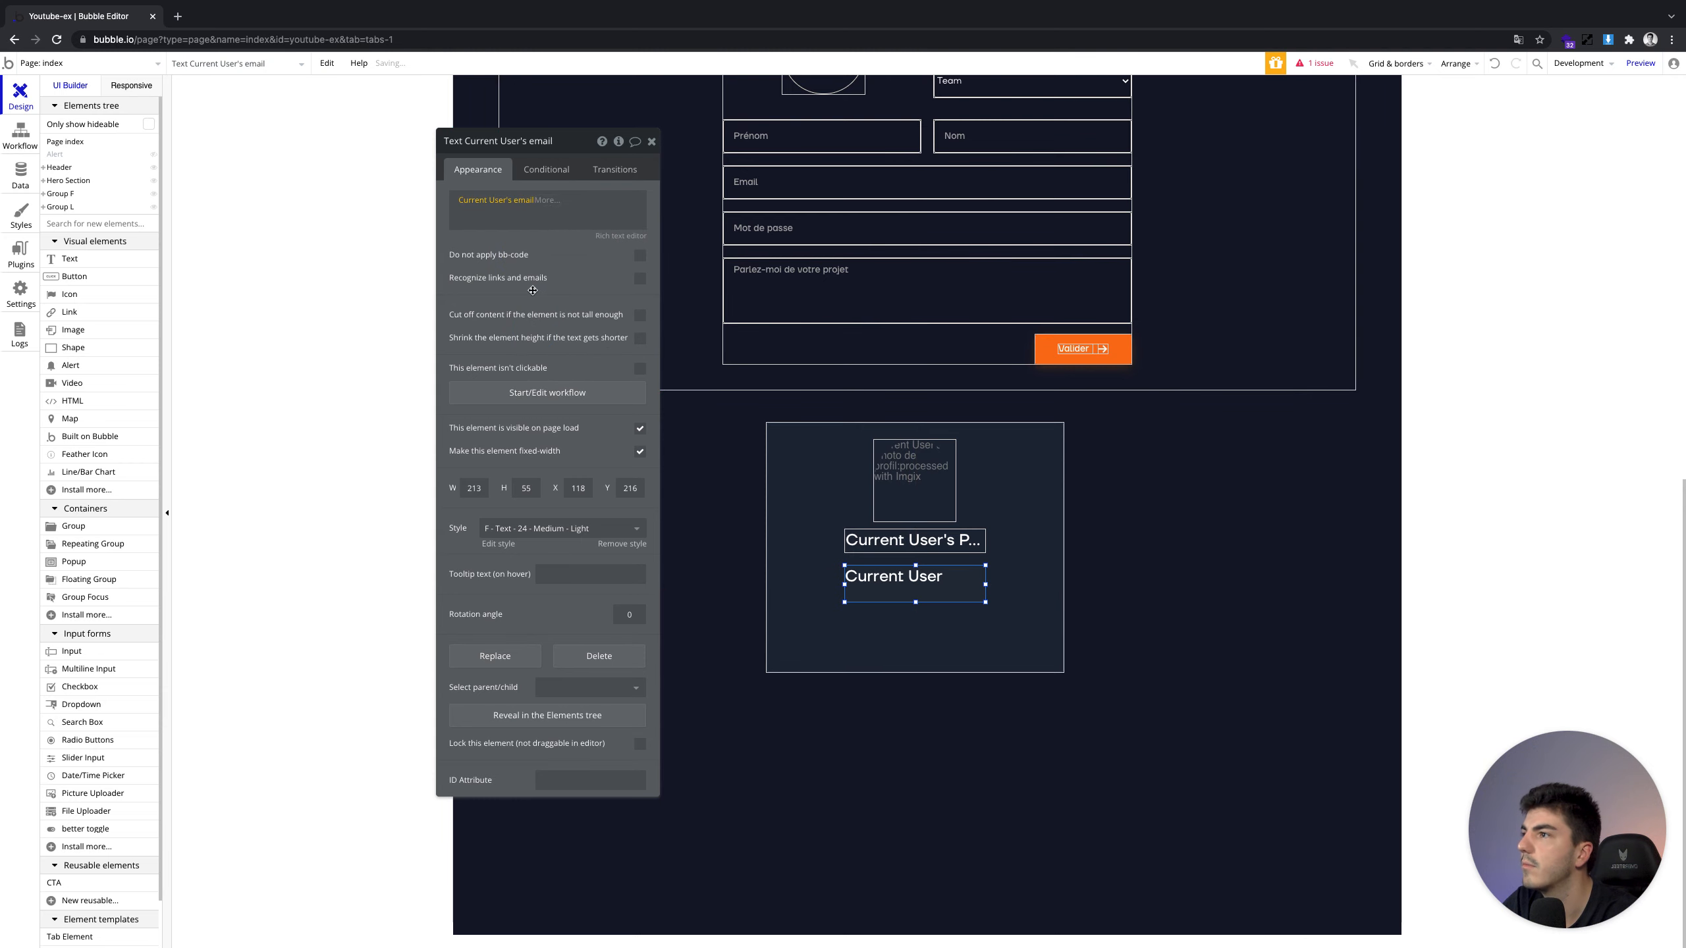
Centre and widen the email text and apply style B - Text - 14 - Medium - Light
left_click(606, 239)
key("ctrl+a")
left_click(765, 154)
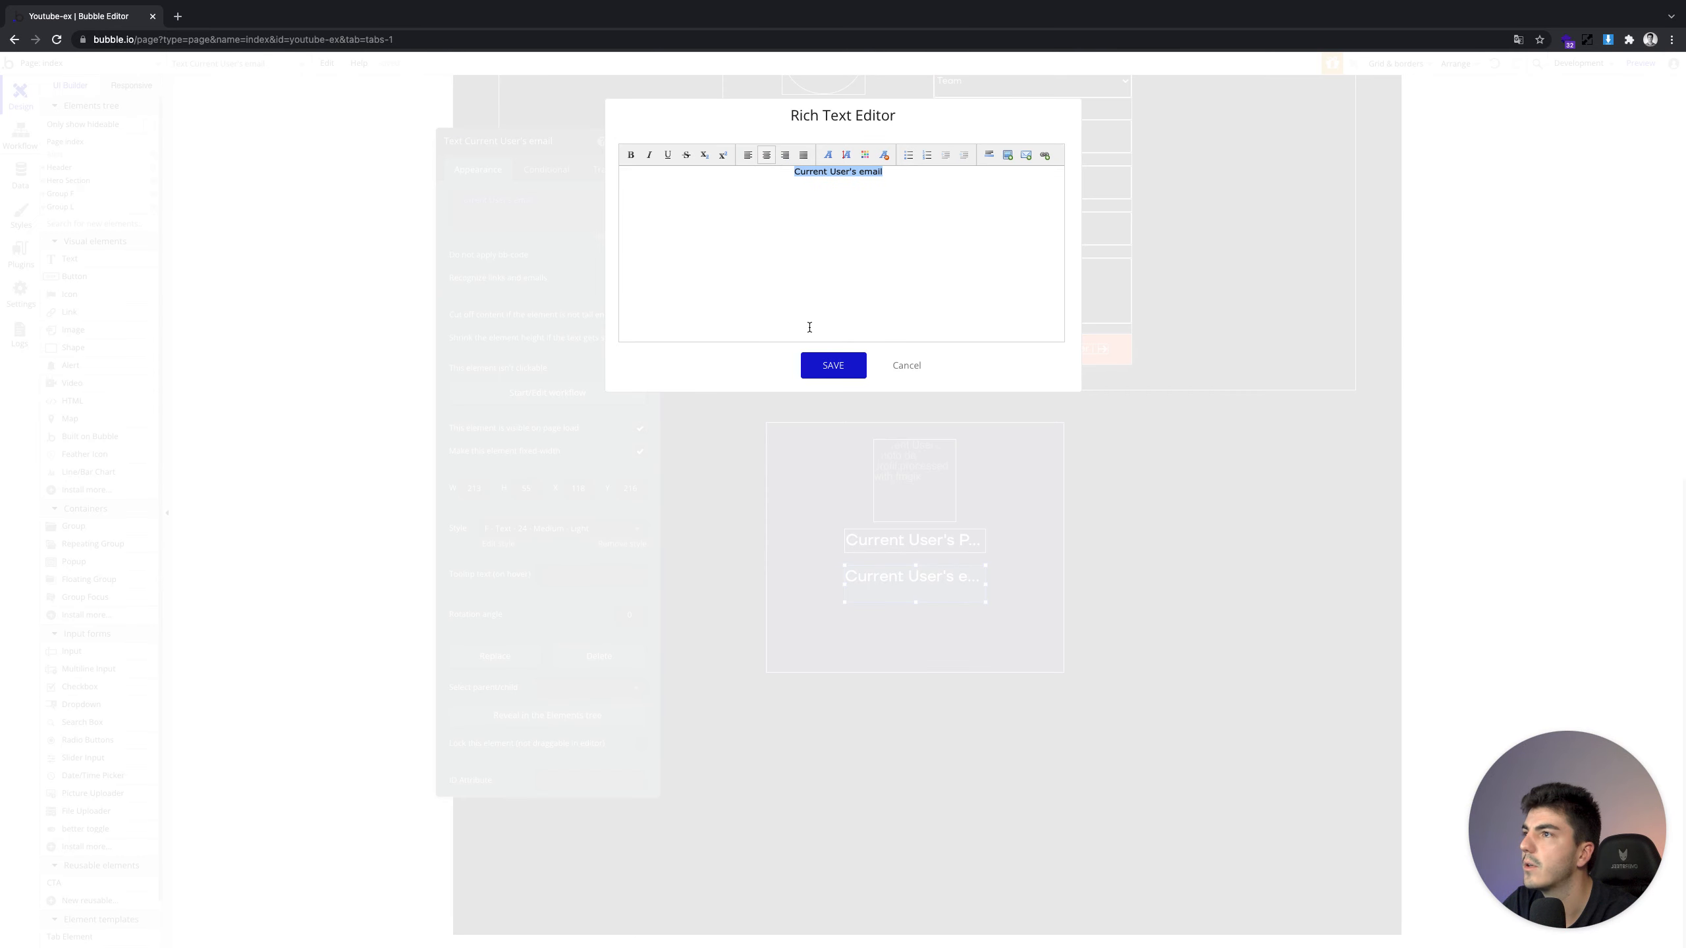
left_click(837, 377)
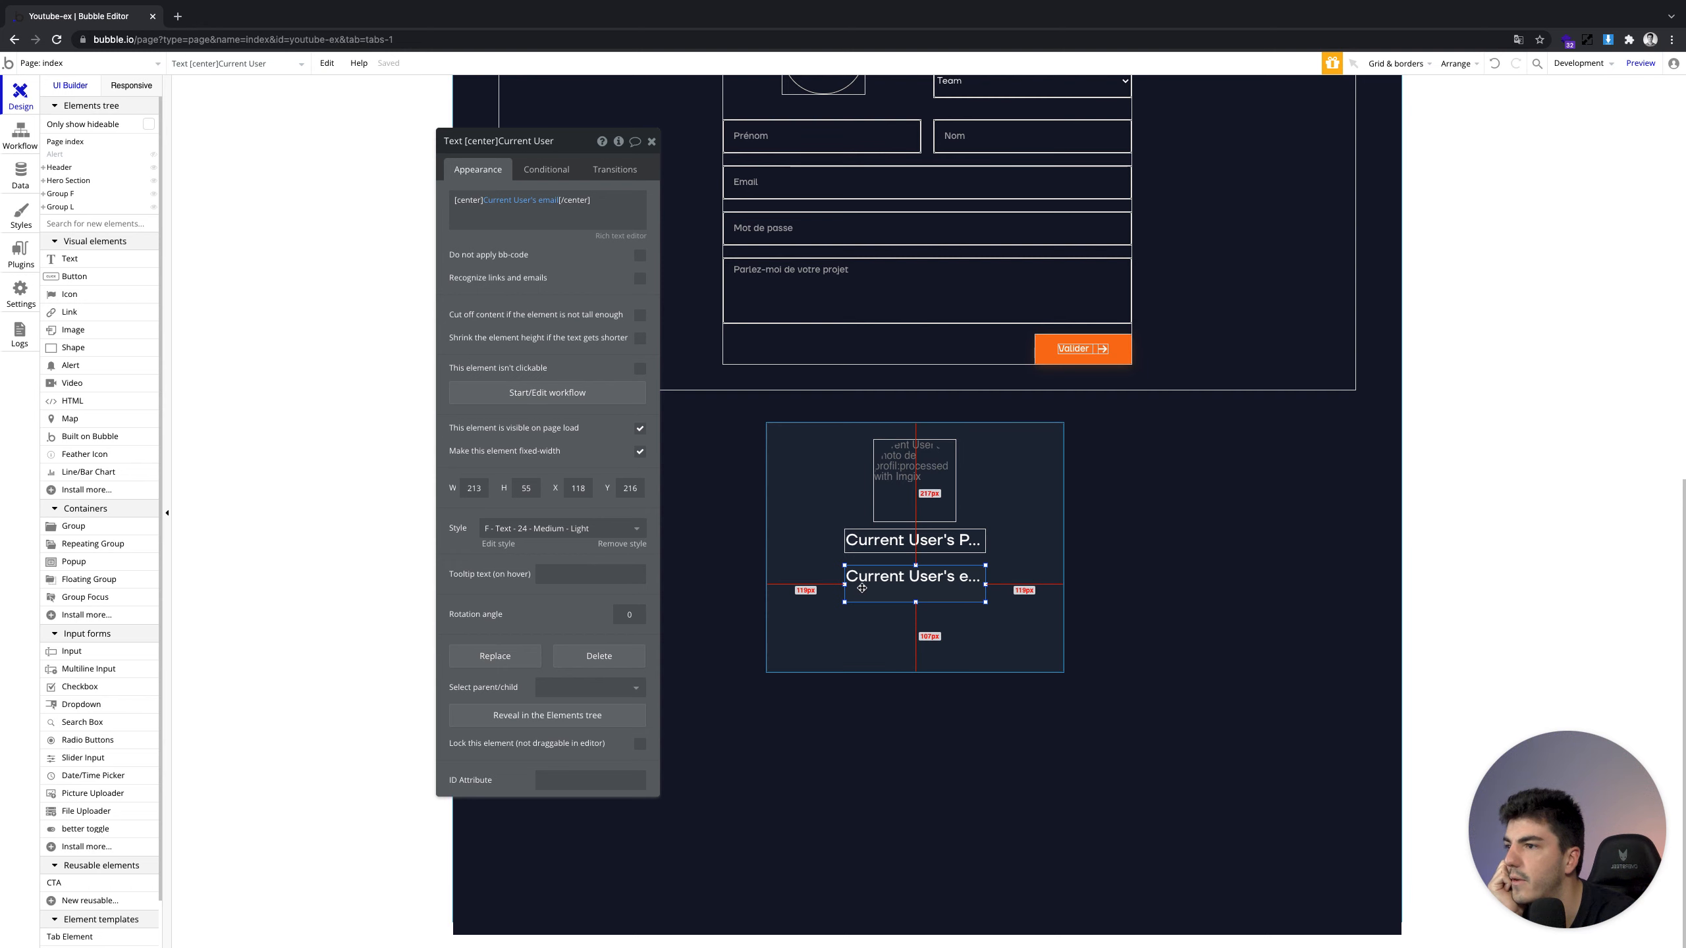
left_click_drag(844, 586, 833, 585)
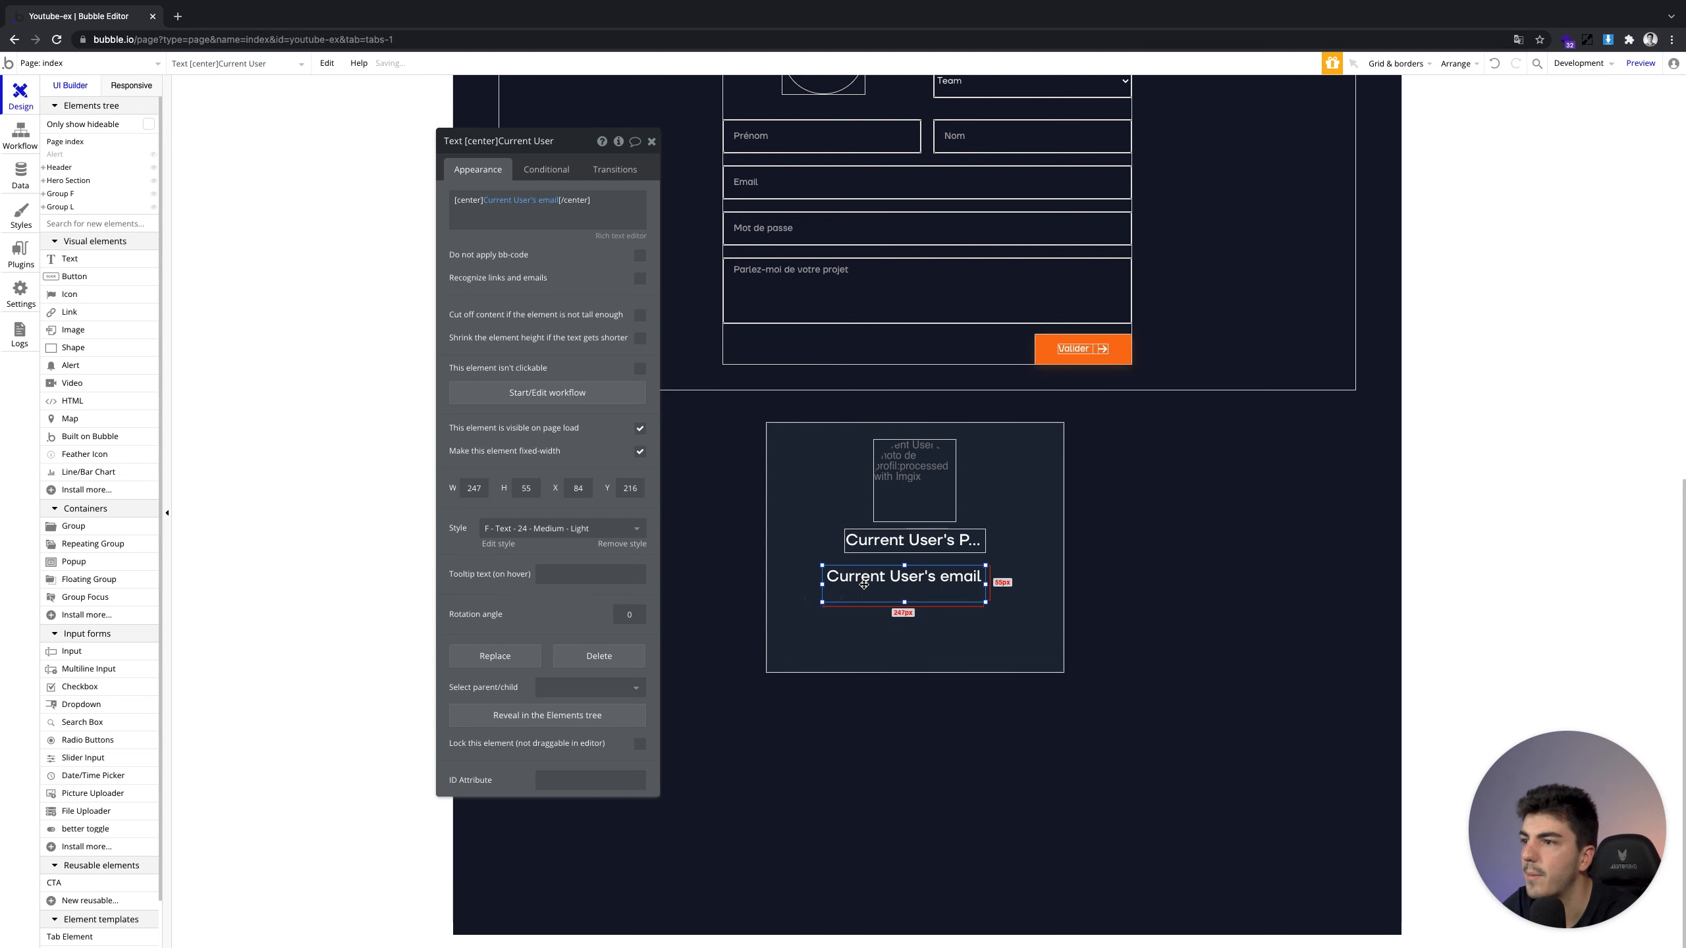
key("shift+Up")
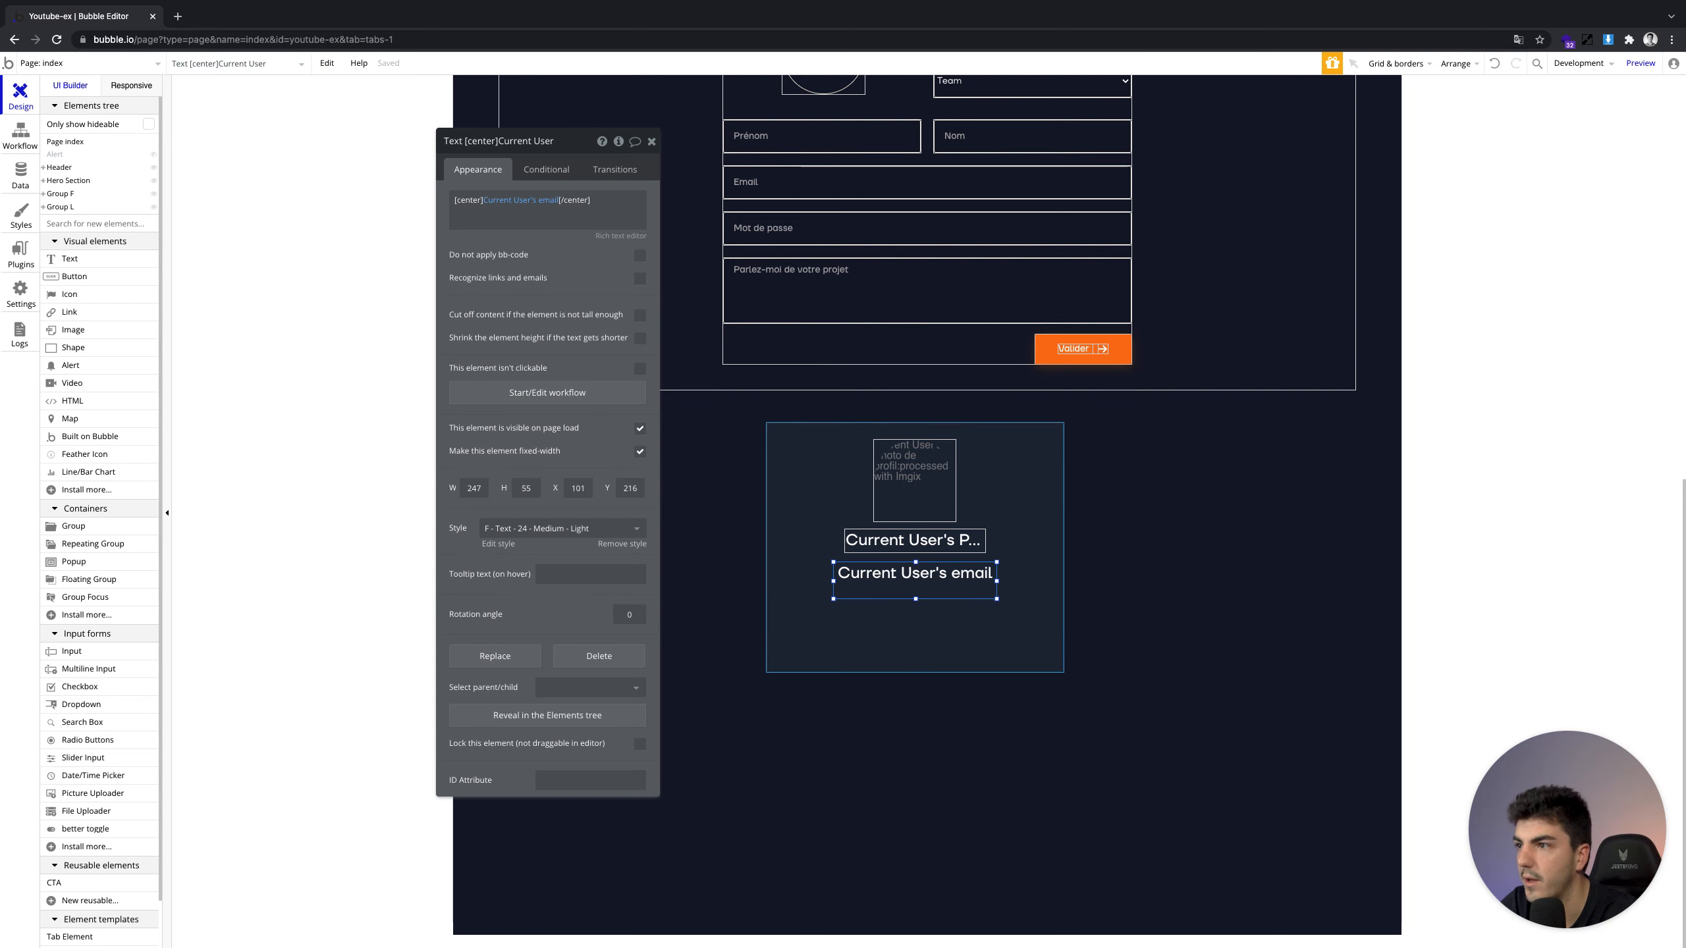
left_click(634, 529)
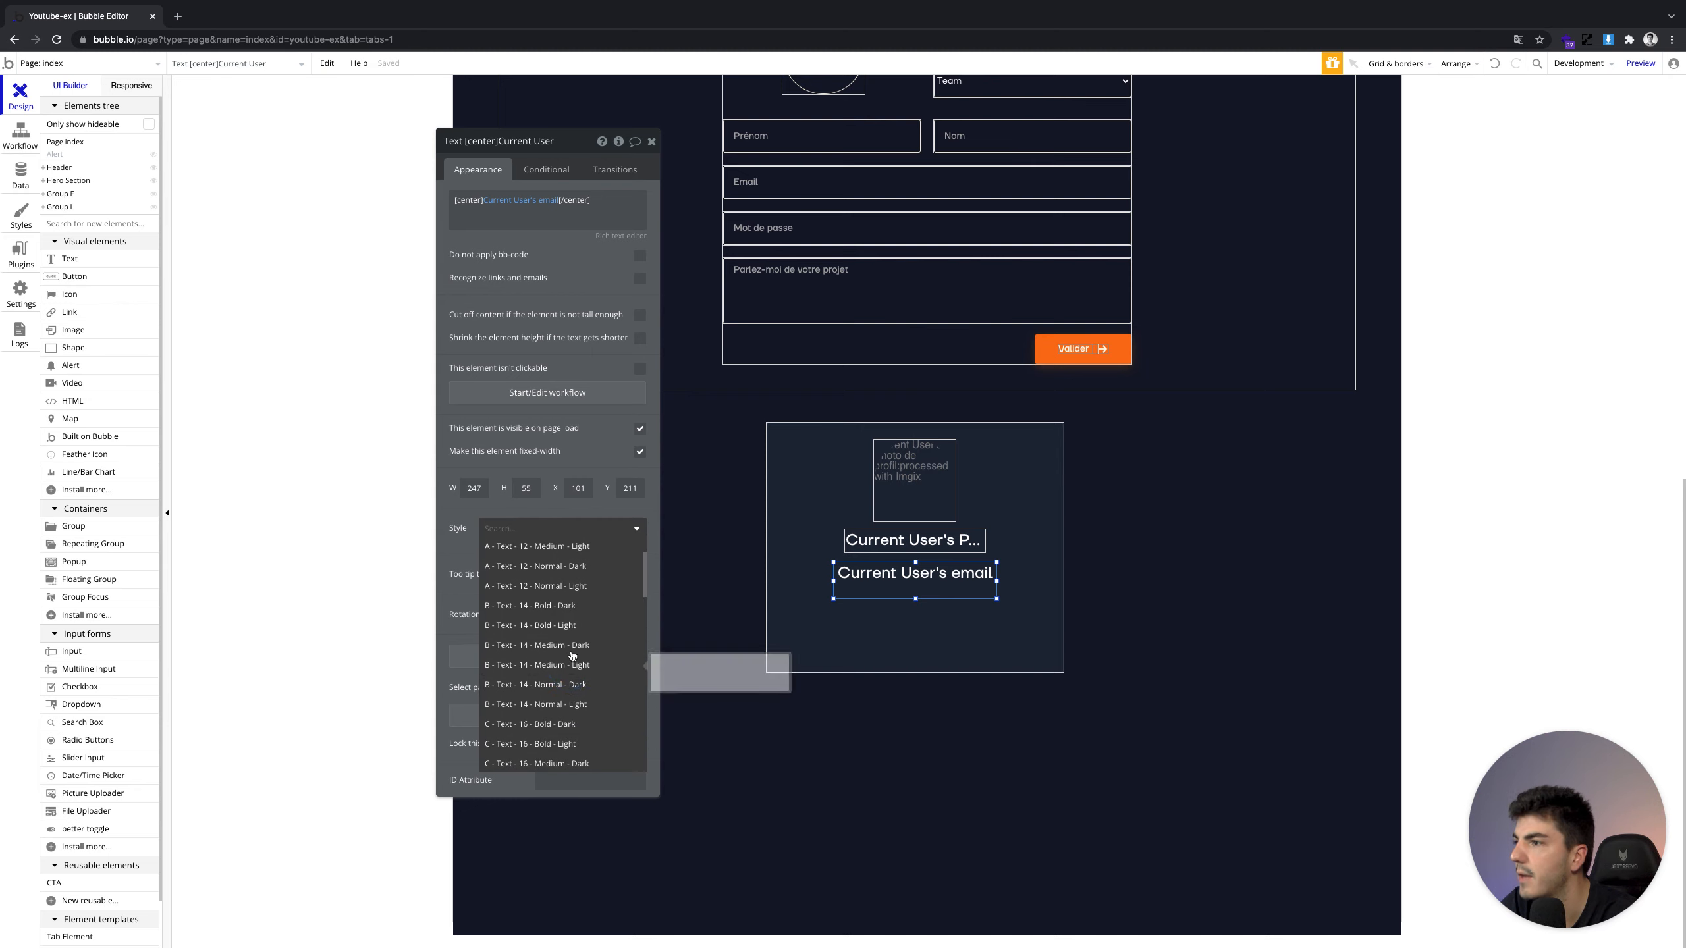
left_click(536, 664)
Colour the email text light grey #c0c0c0
left_click_drag(455, 212, 598, 215)
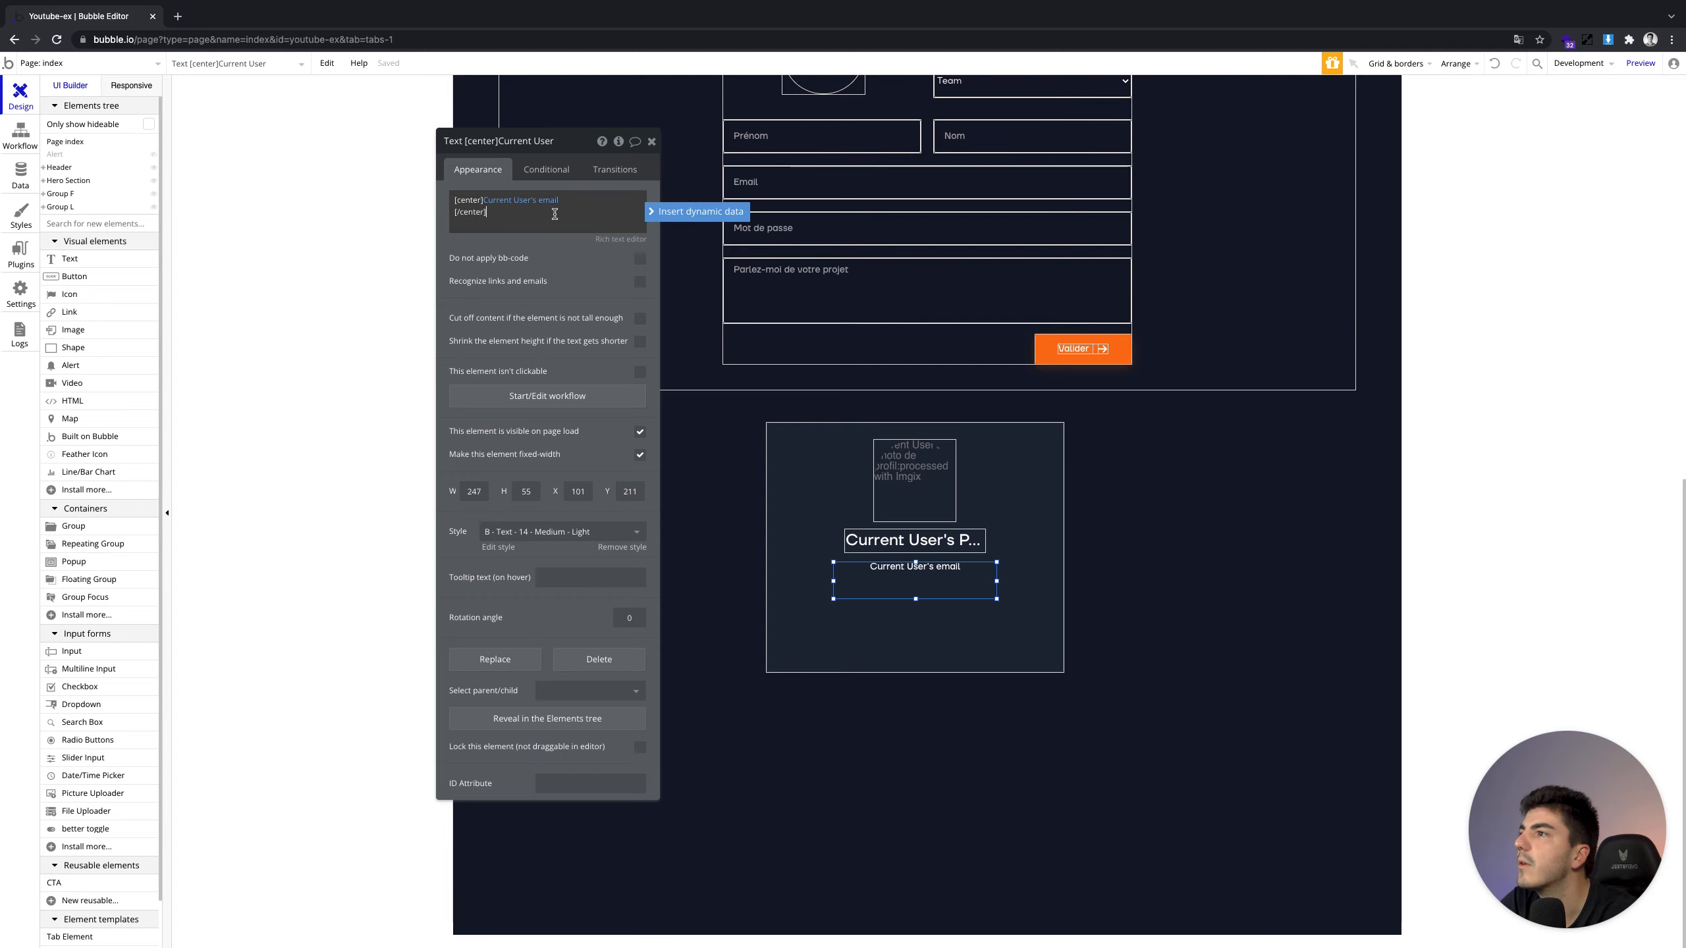
left_click(625, 238)
key("ctrl+a")
left_click(864, 155)
left_click(868, 180)
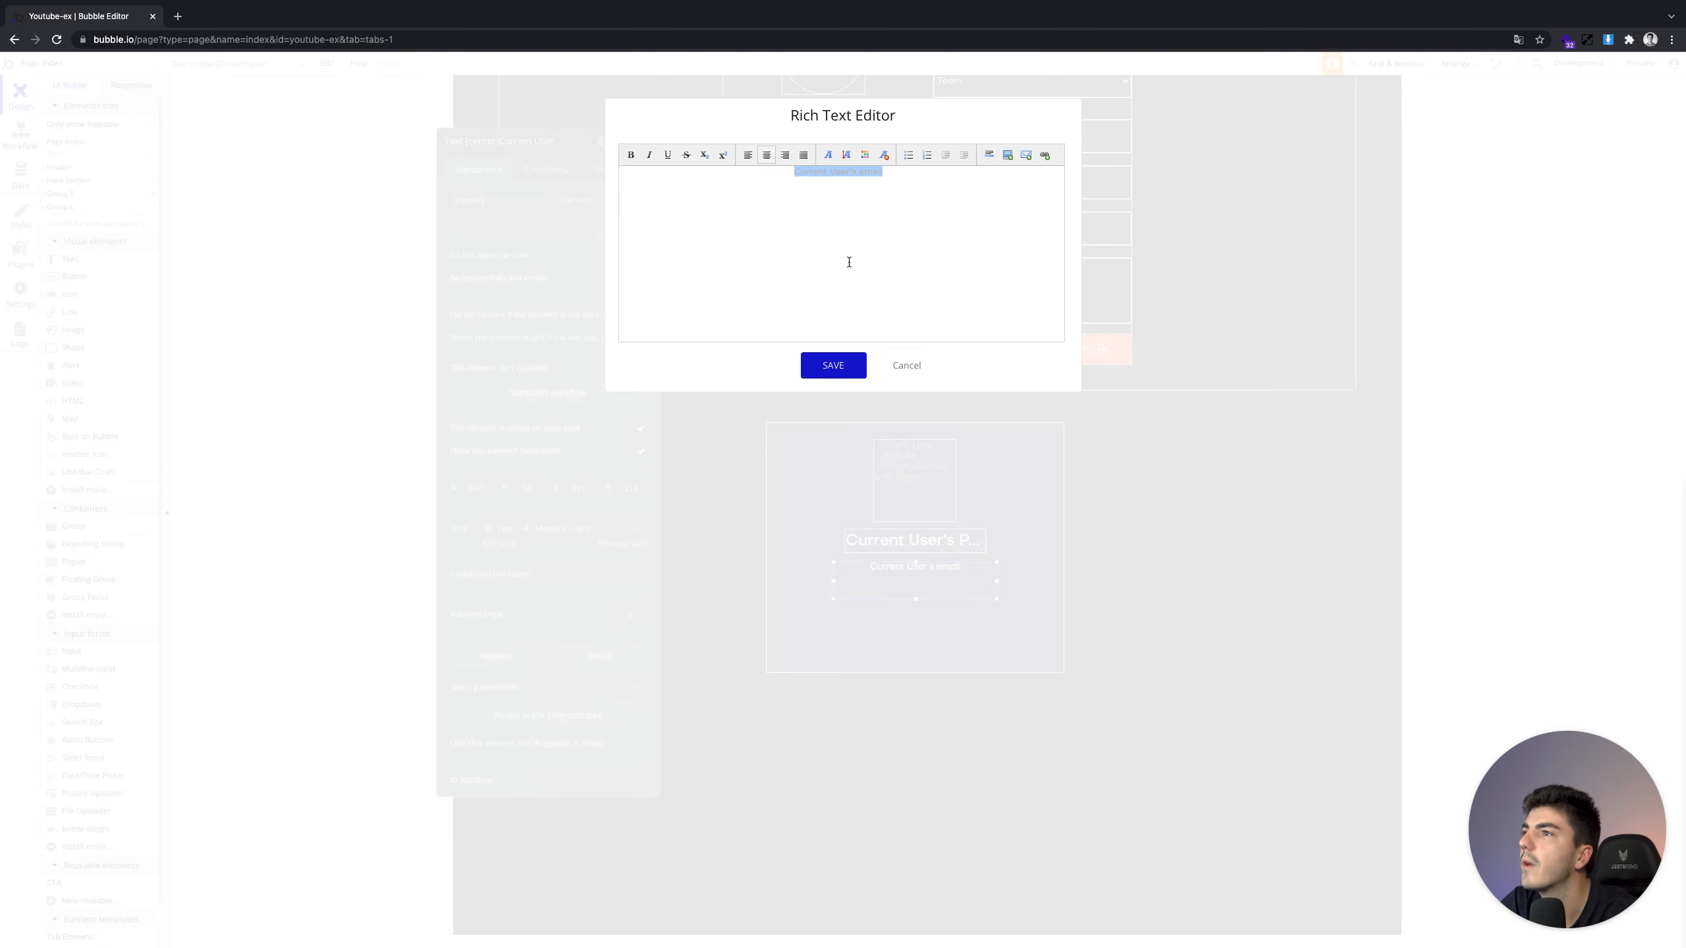
left_click(836, 364)
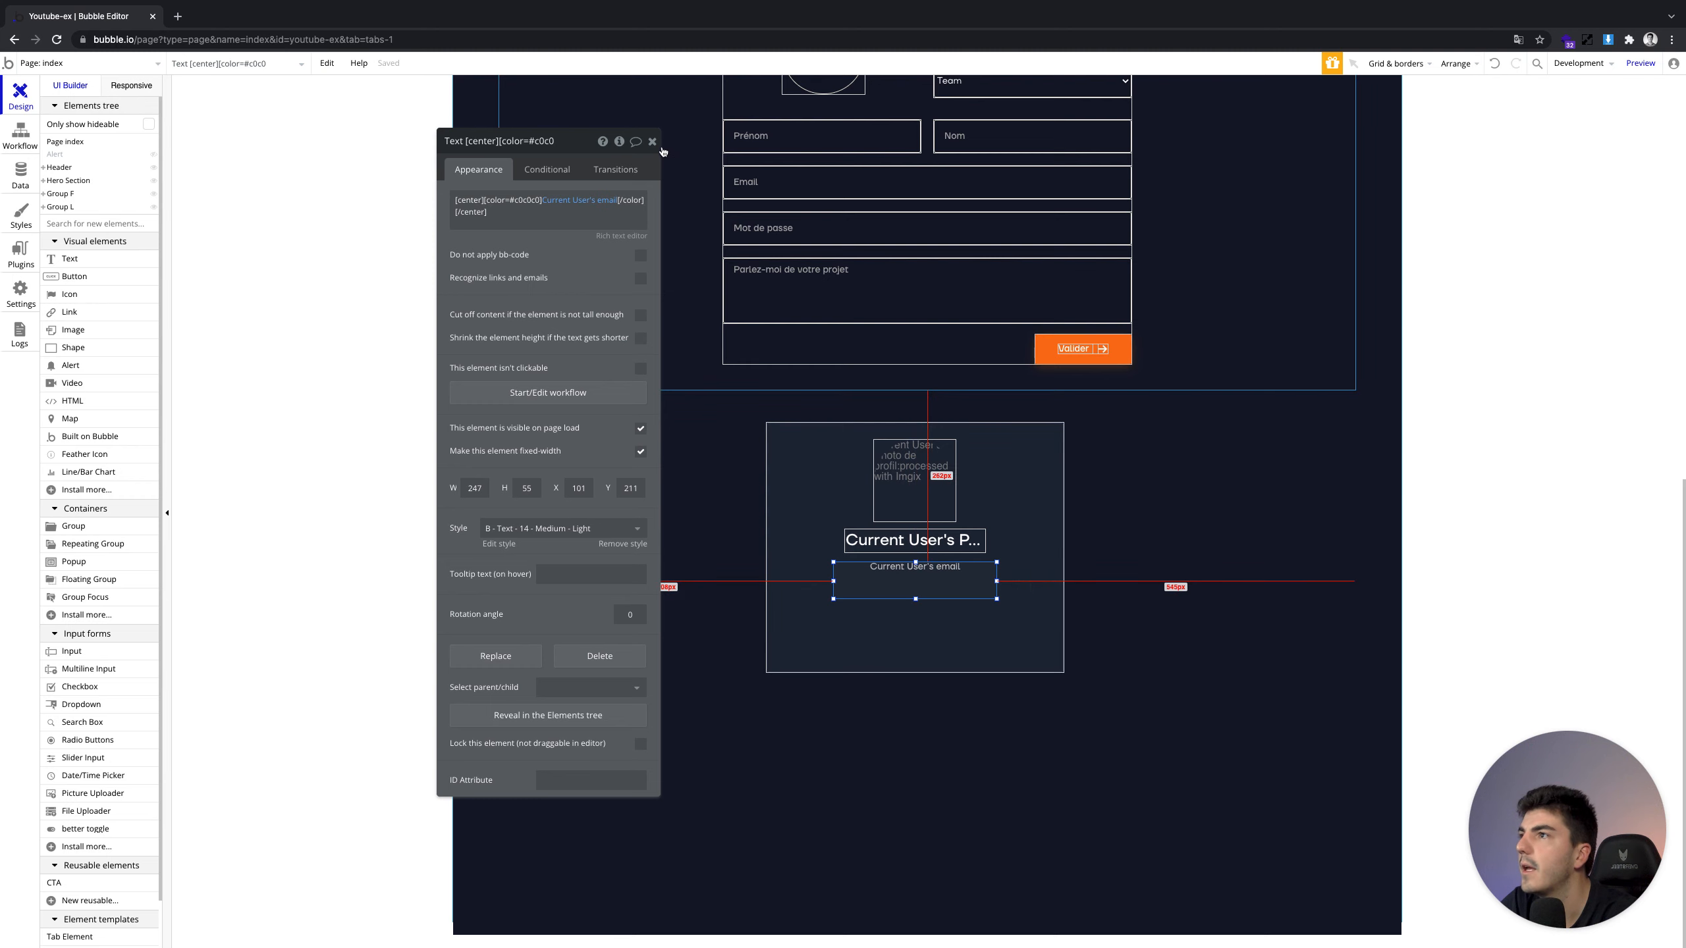
Duplicate the email line and place the copy beneath it
key("super+v")
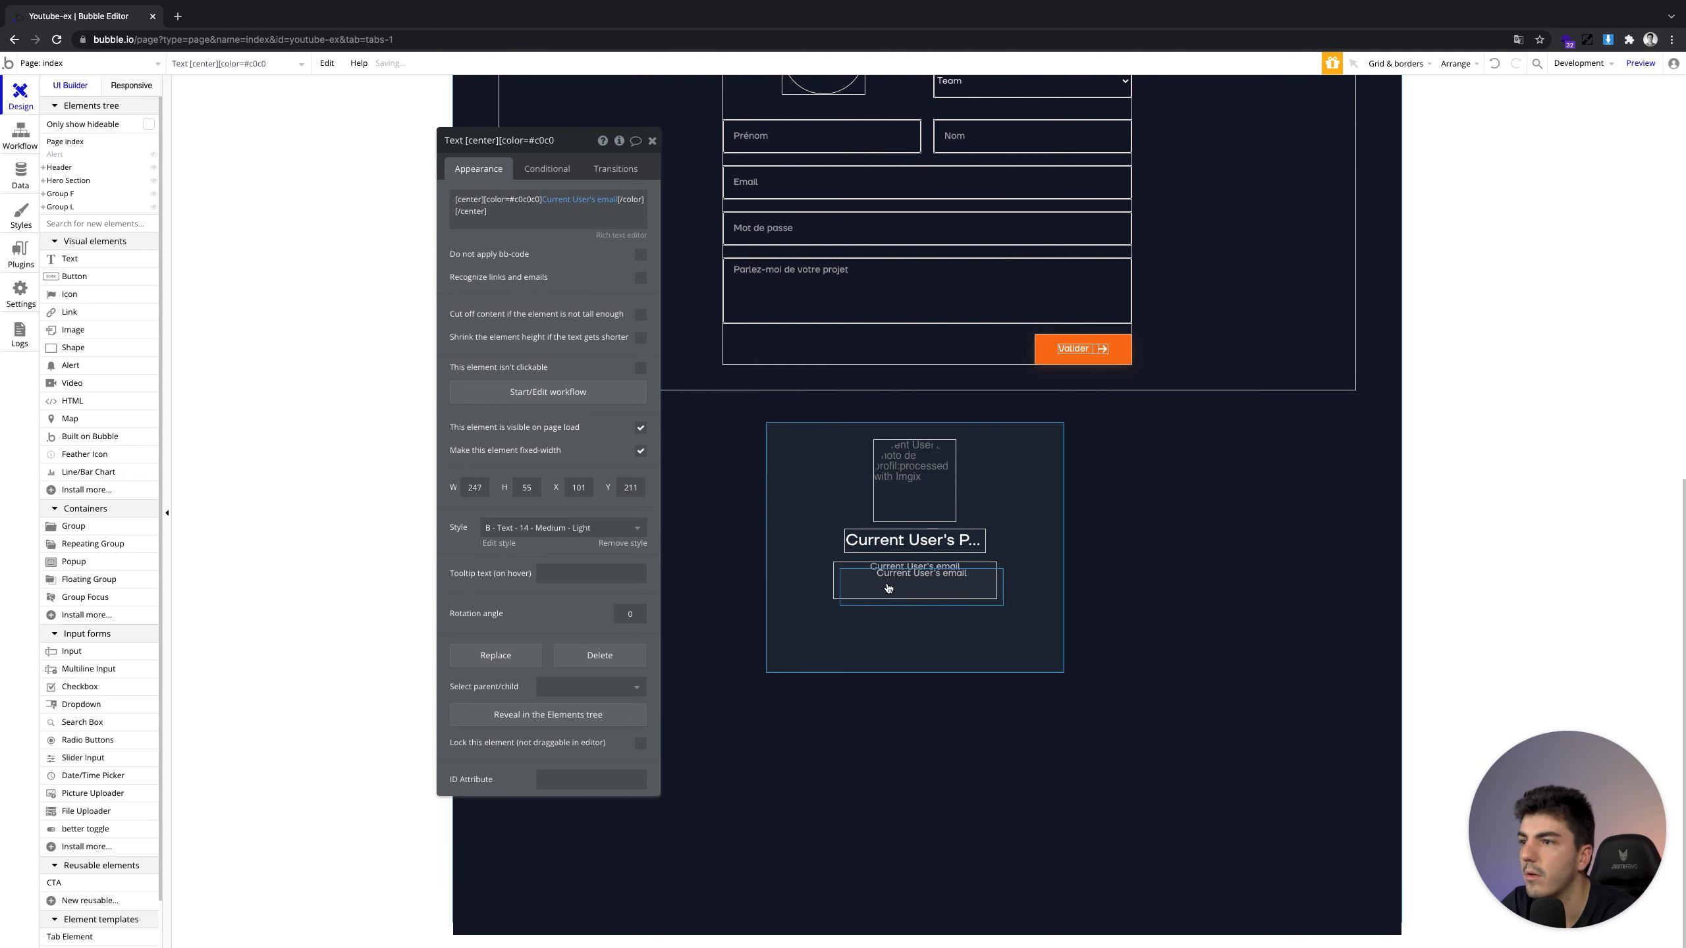
mouse_move(880, 599)
left_mouse_down()
mouse_move(870, 636)
mouse_move(919, 576)
mouse_move(910, 607)
mouse_move(911, 593)
left_mouse_up()
left_click(883, 556)
left_click(907, 593)
left_click(909, 614)
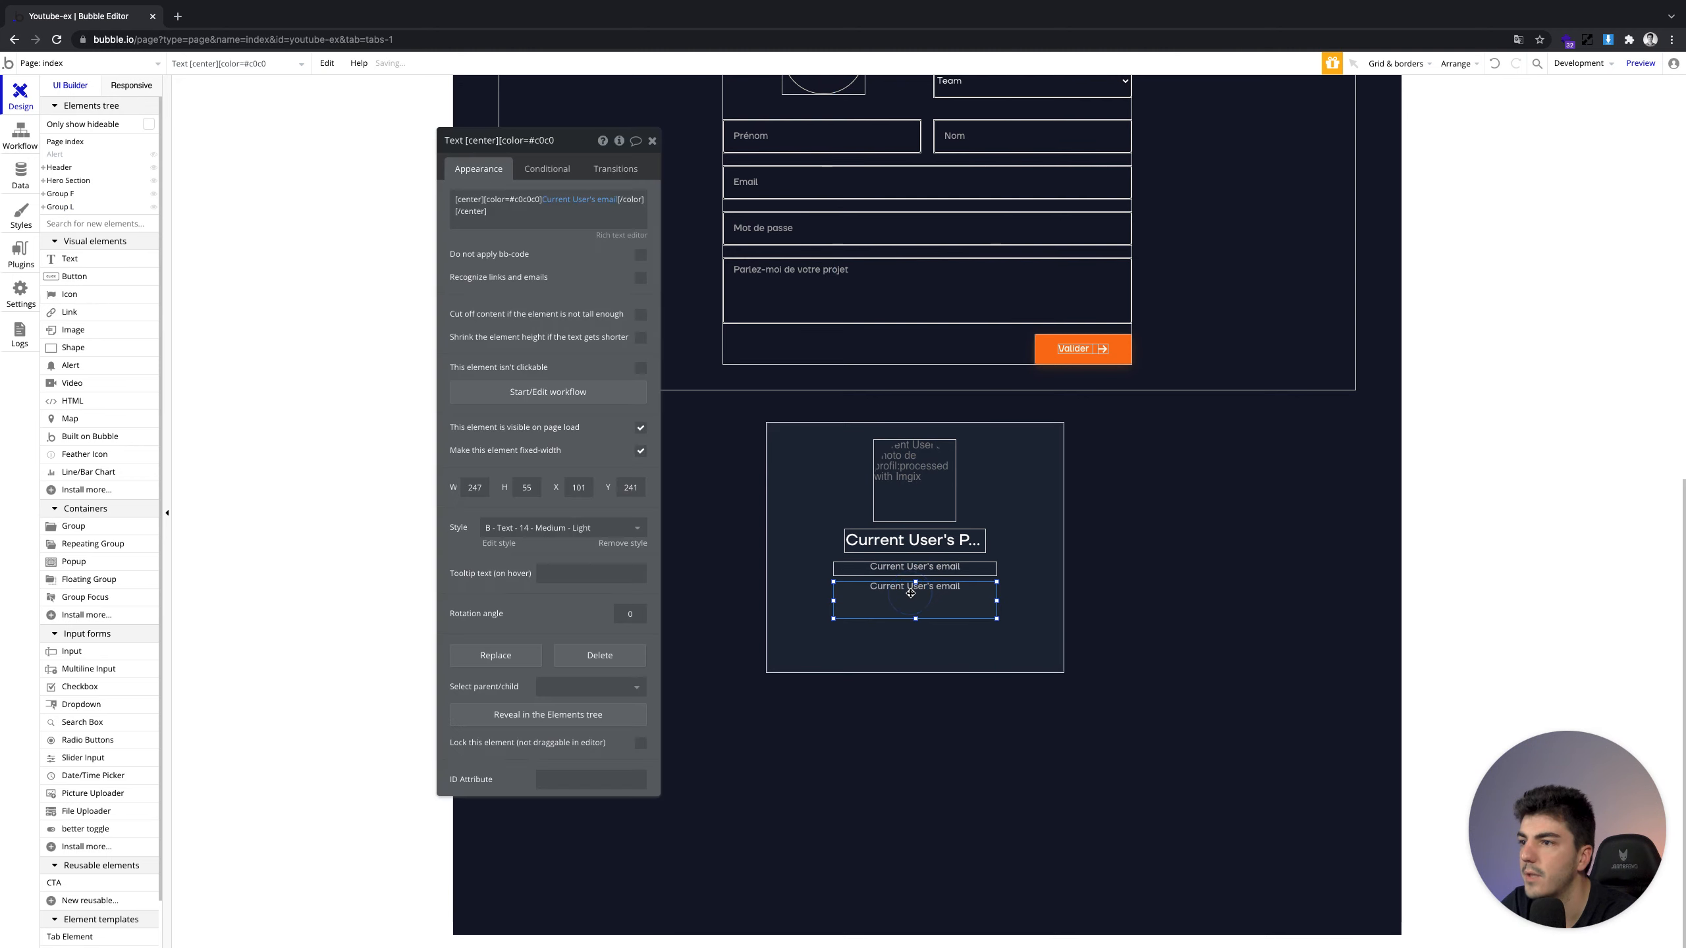
Replace the copy's content with Current User's Team's name
right_click(523, 219)
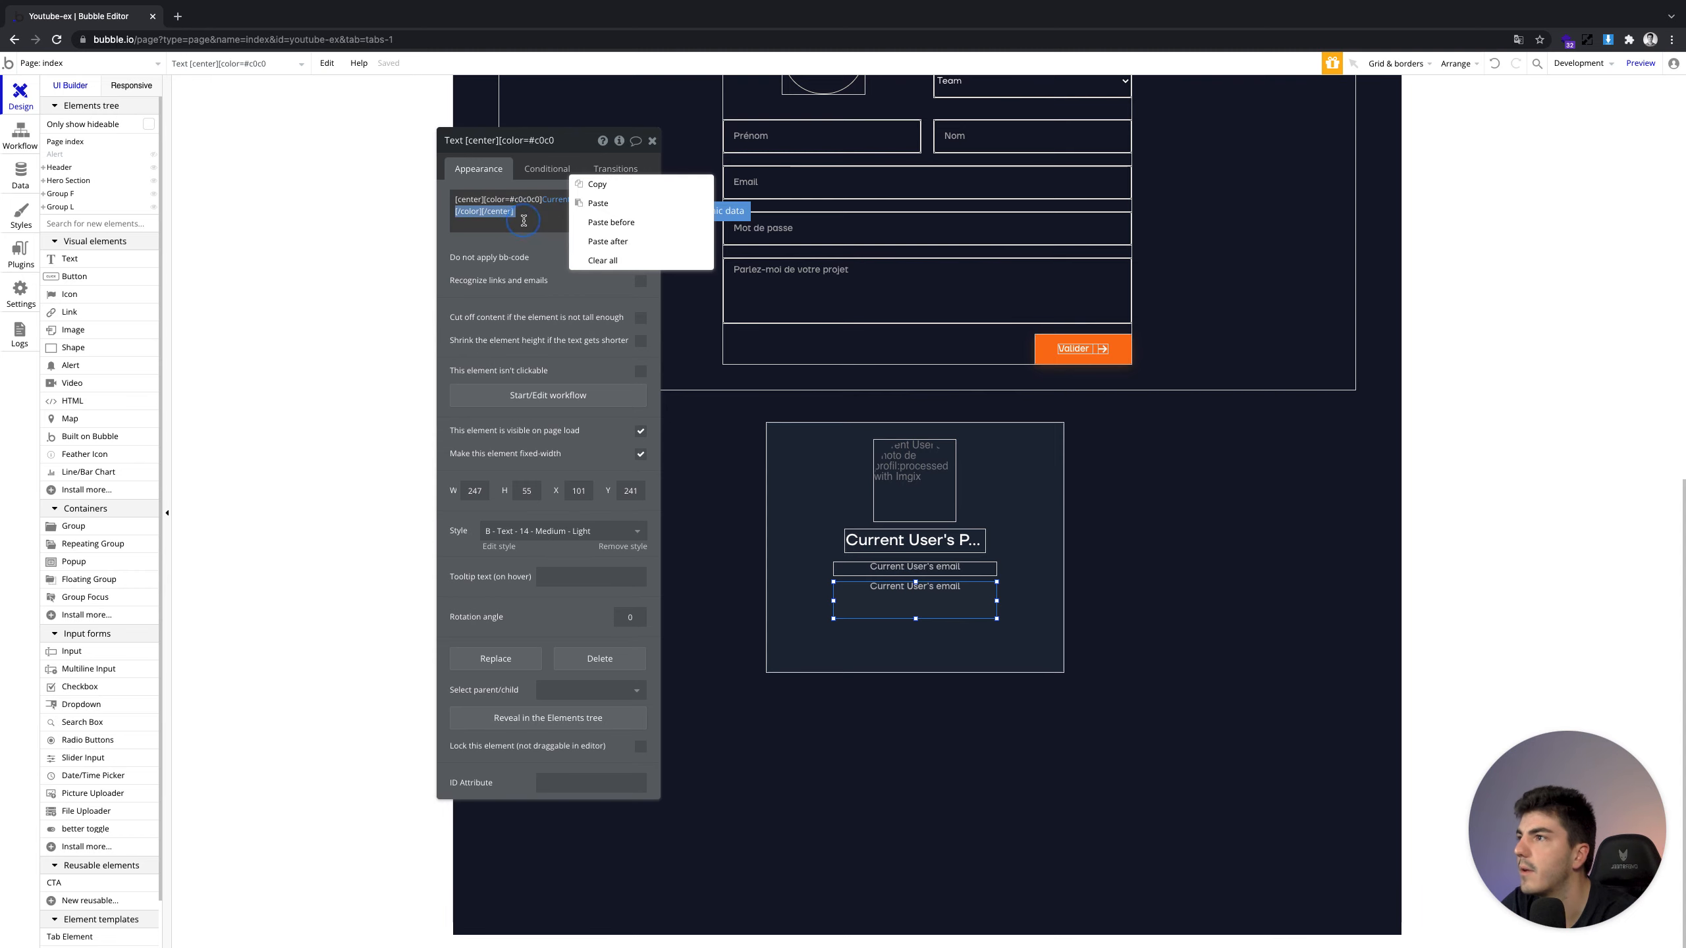
left_click(591, 261)
left_click(520, 211)
left_click(697, 202)
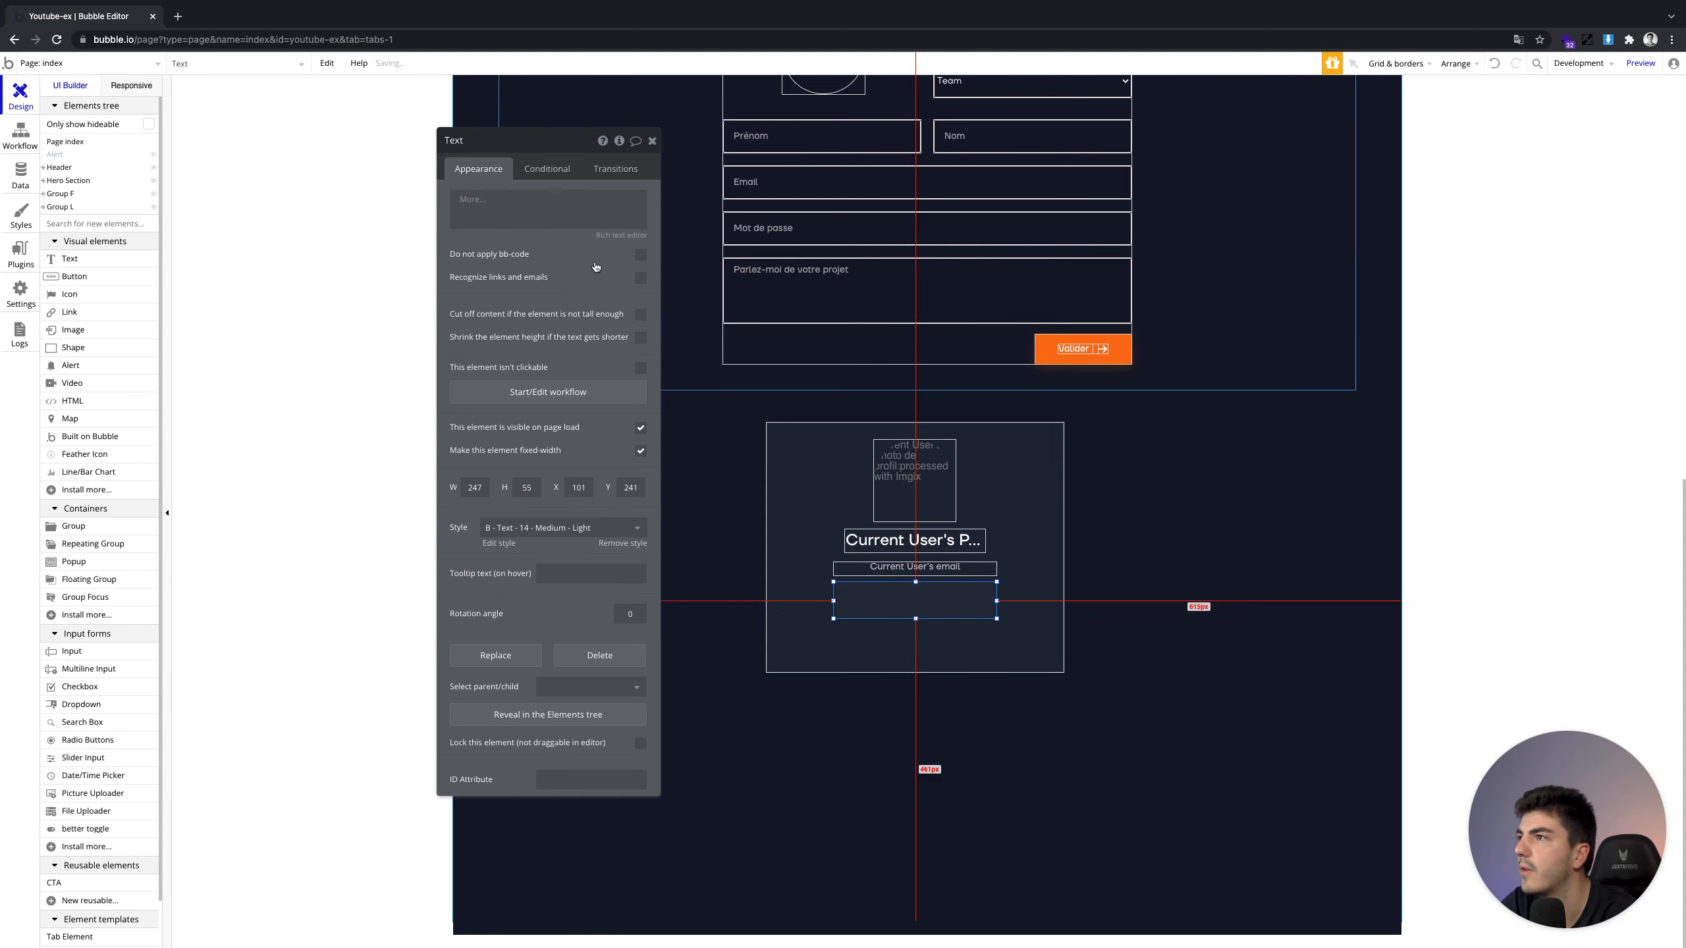
left_click(580, 256)
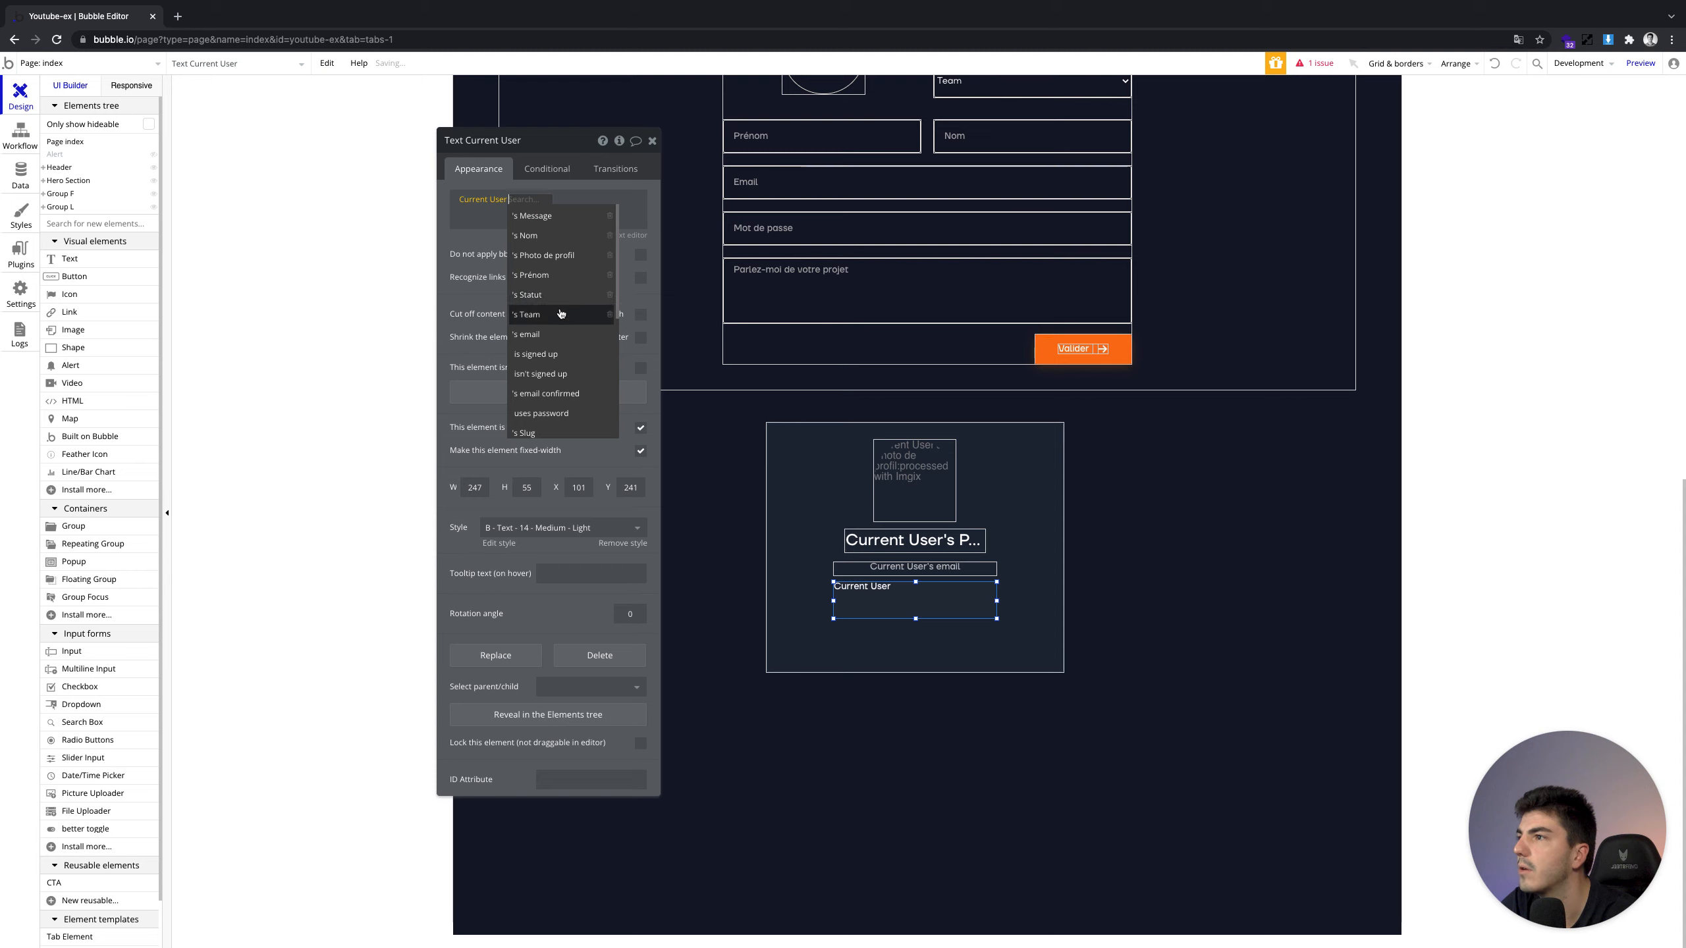
left_click(582, 342)
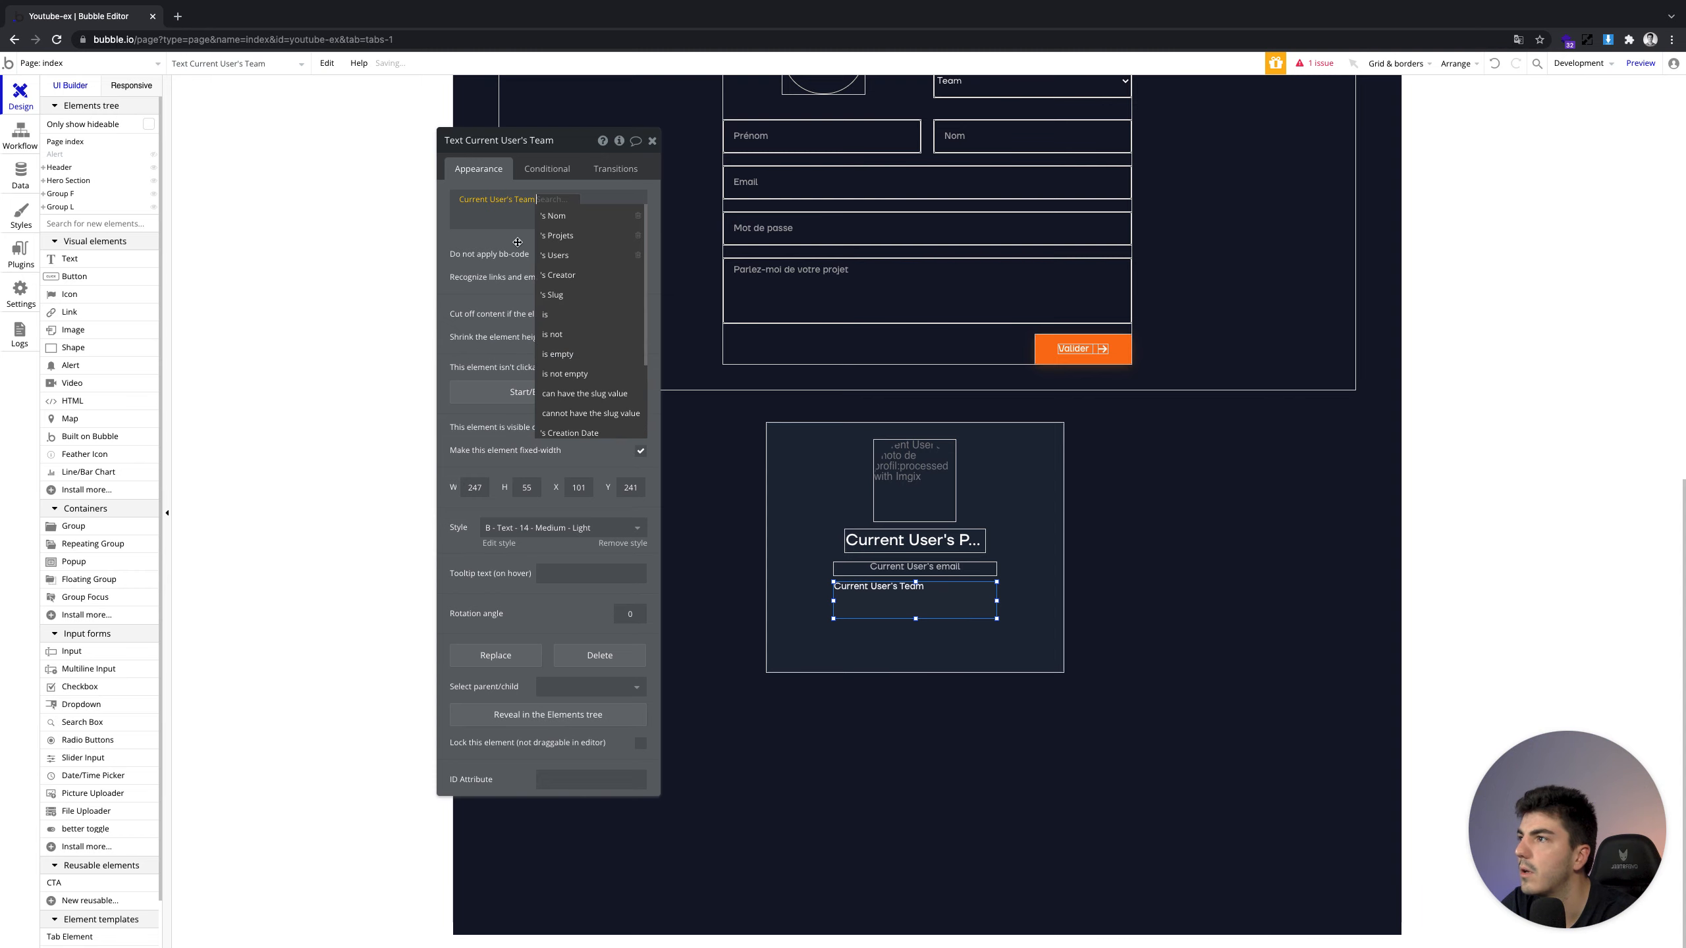
left_click(592, 217)
left_click(569, 231)
Centre-align the team name line and shrink its height
left_click(639, 235)
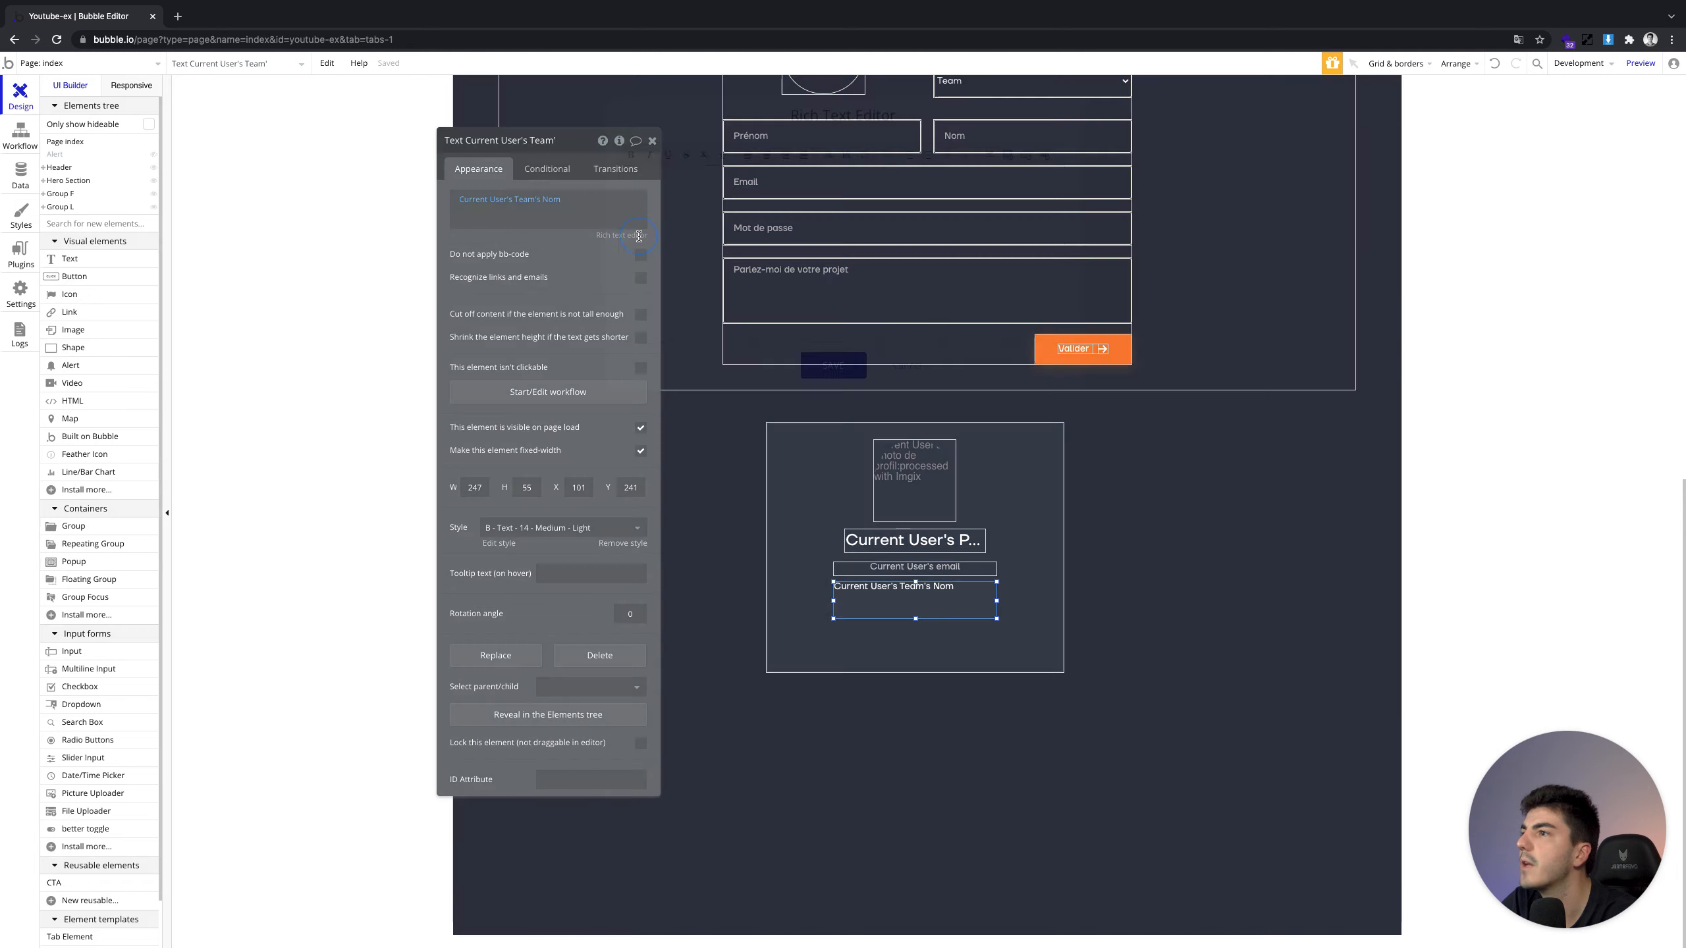
triple_click(785, 171)
left_click(774, 161)
left_click(815, 371)
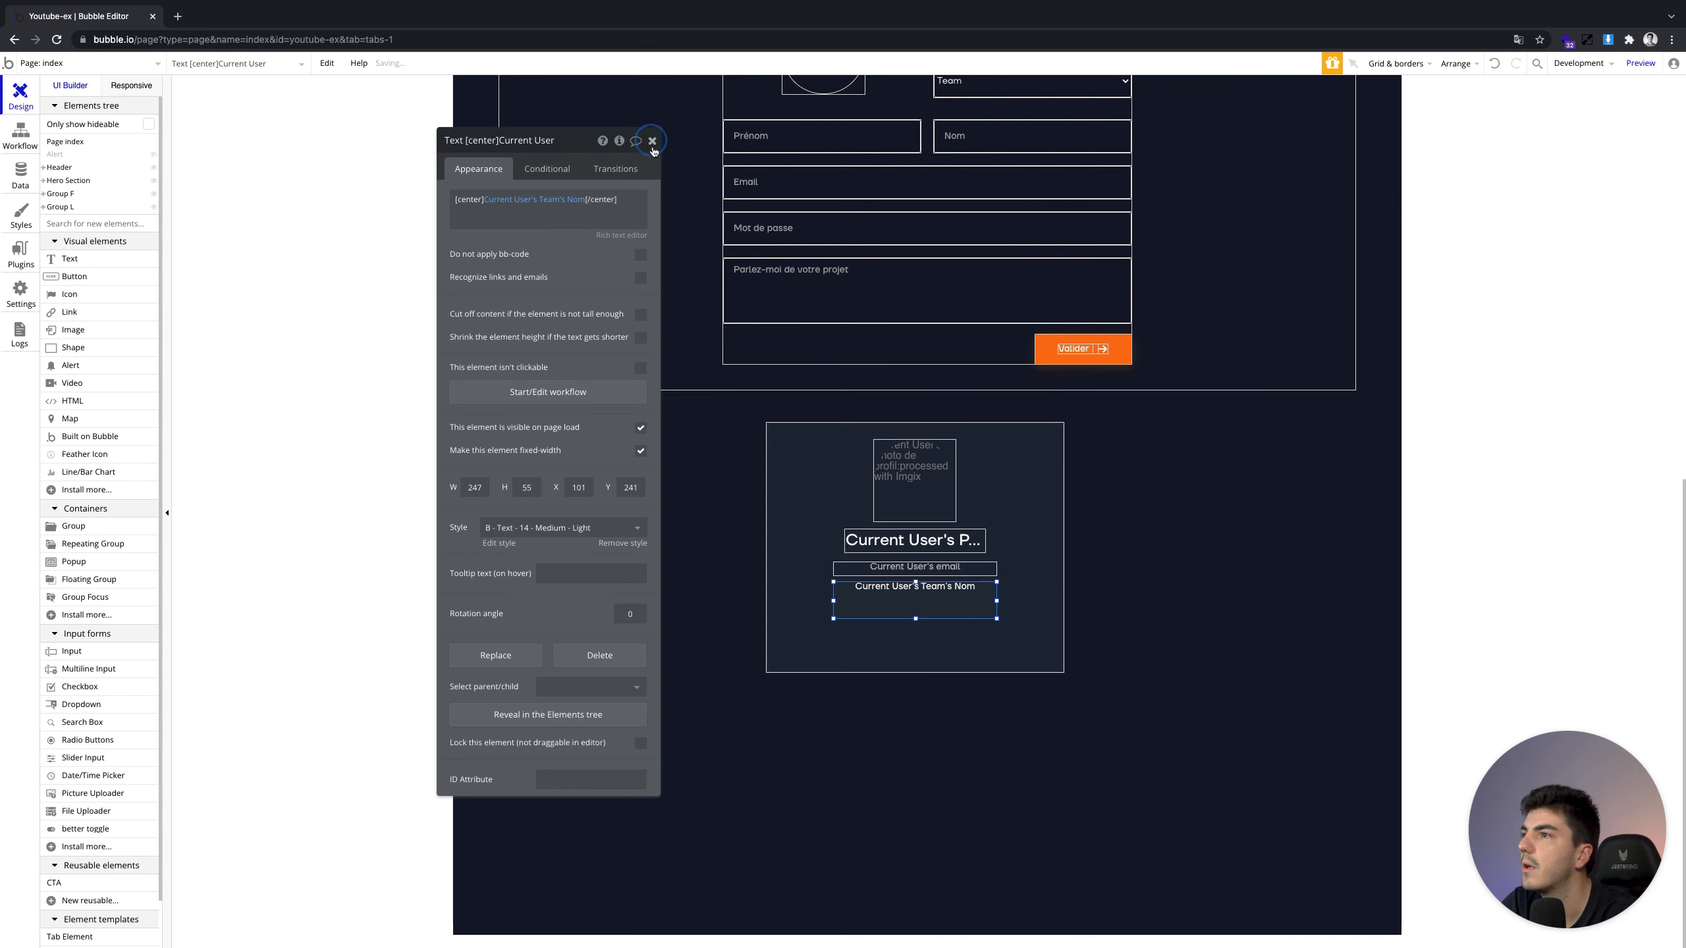
left_click(651, 142)
left_click_drag(915, 619, 933, 597)
Add a copy below showing Current User's Statut's Display instead of null, then preview the app
double_click(934, 597)
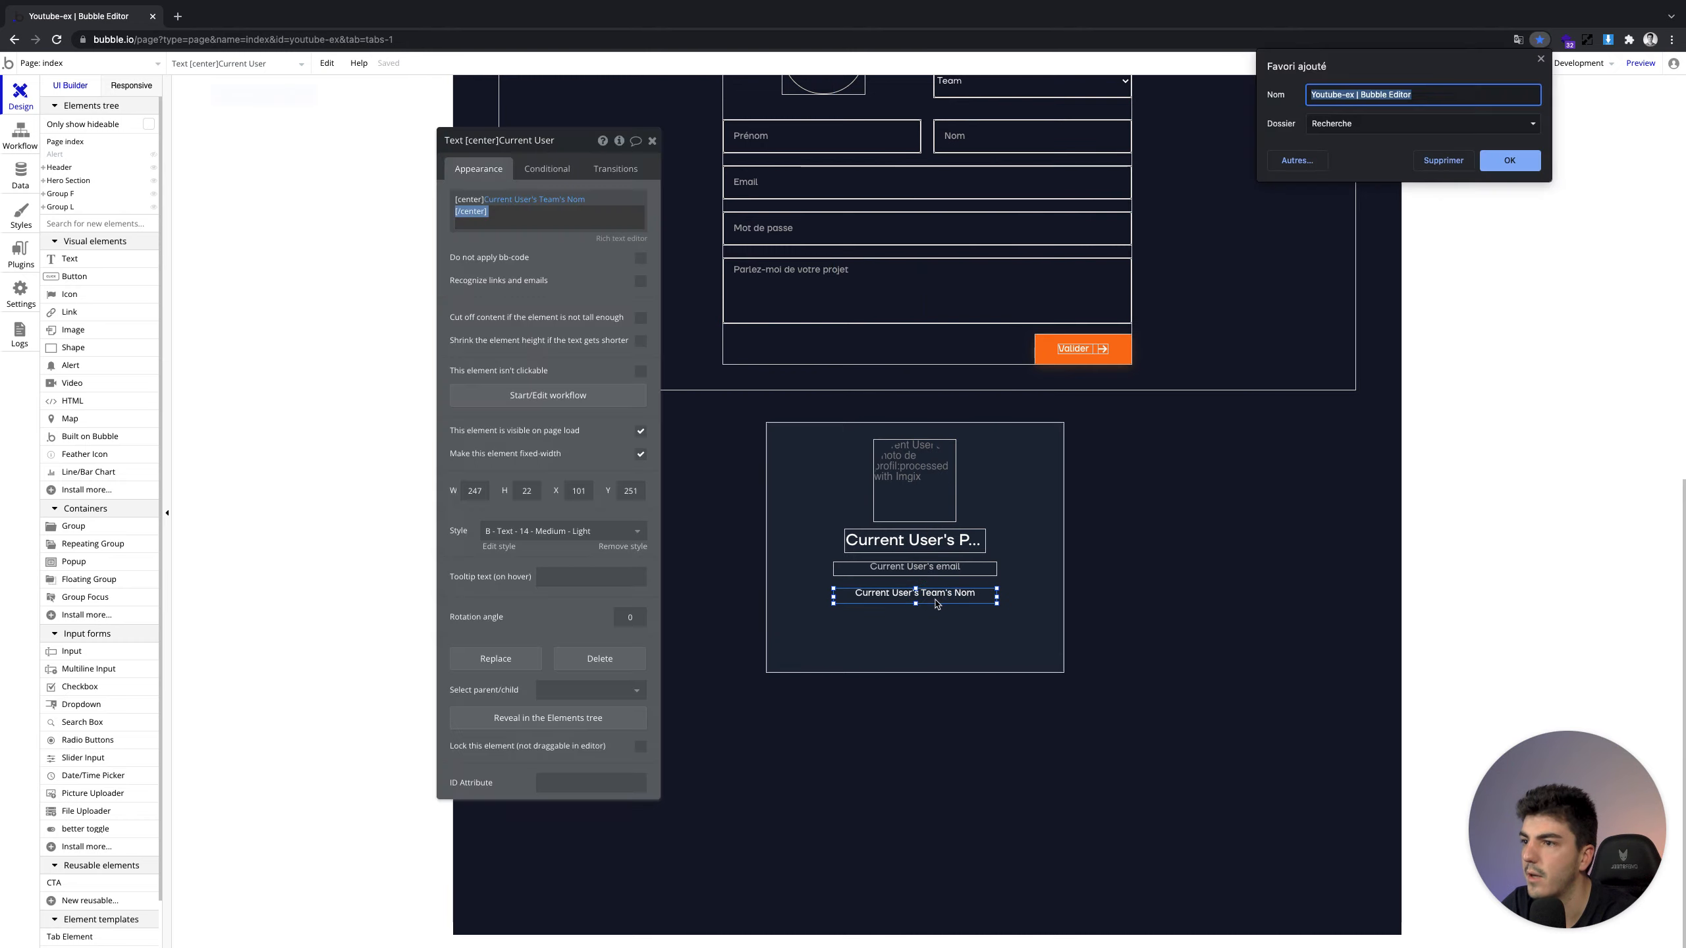
mouse_move(934, 595)
left_mouse_down()
mouse_move(926, 622)
mouse_move(917, 612)
left_mouse_up()
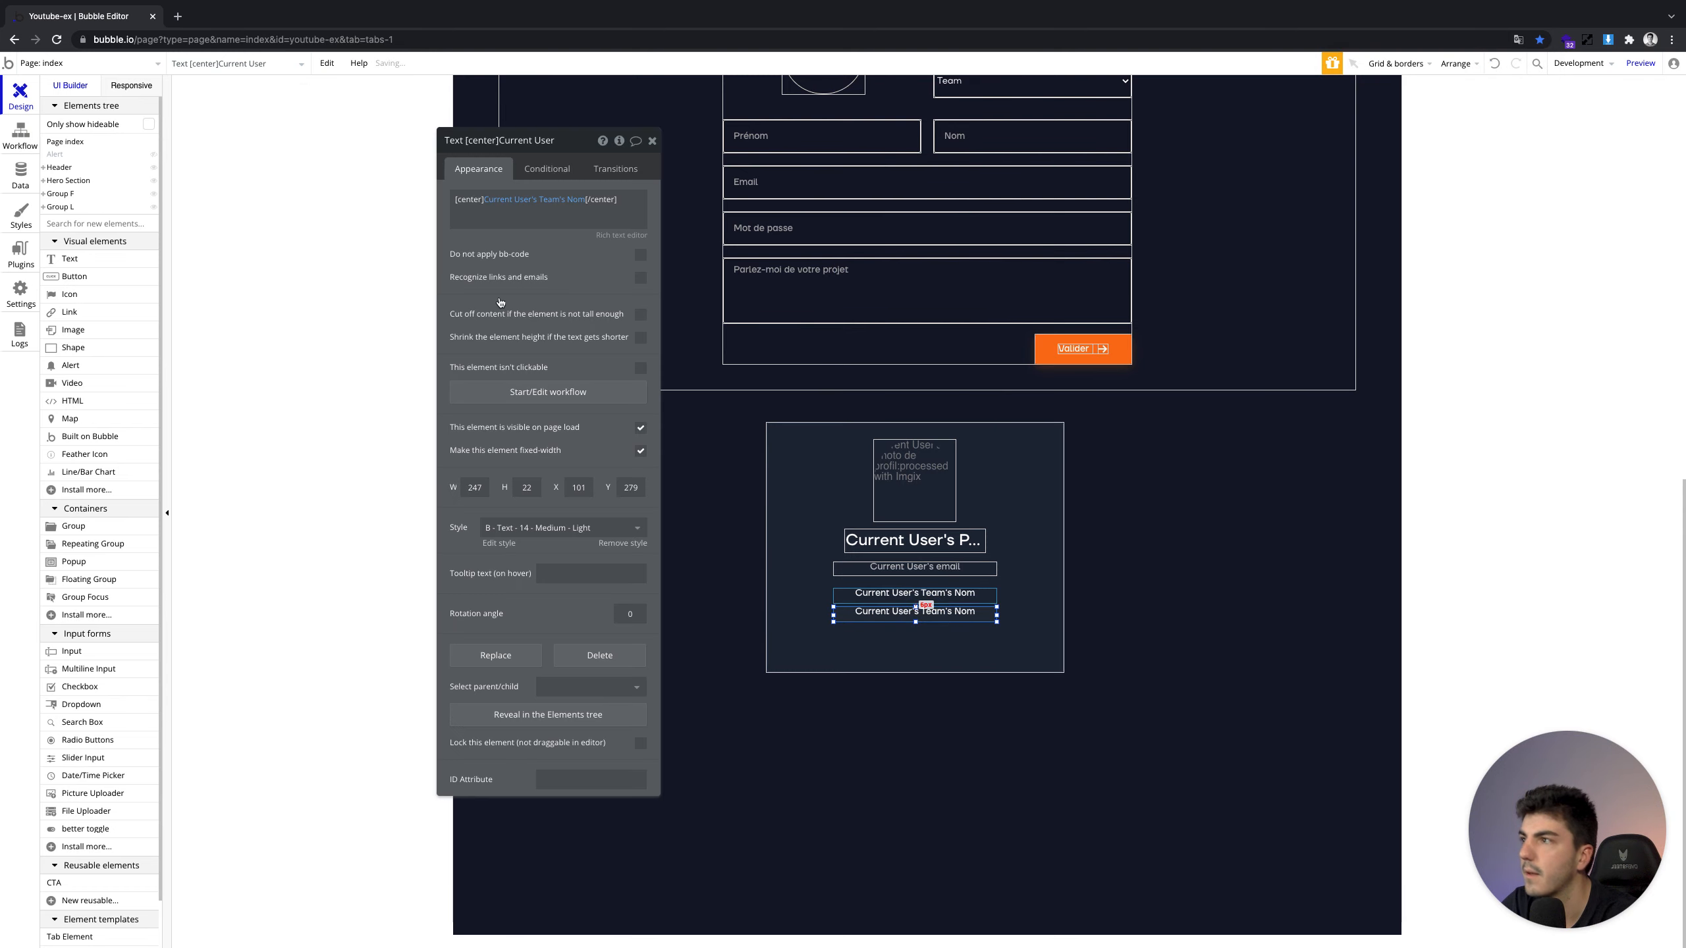
left_click(549, 199)
left_click(572, 317)
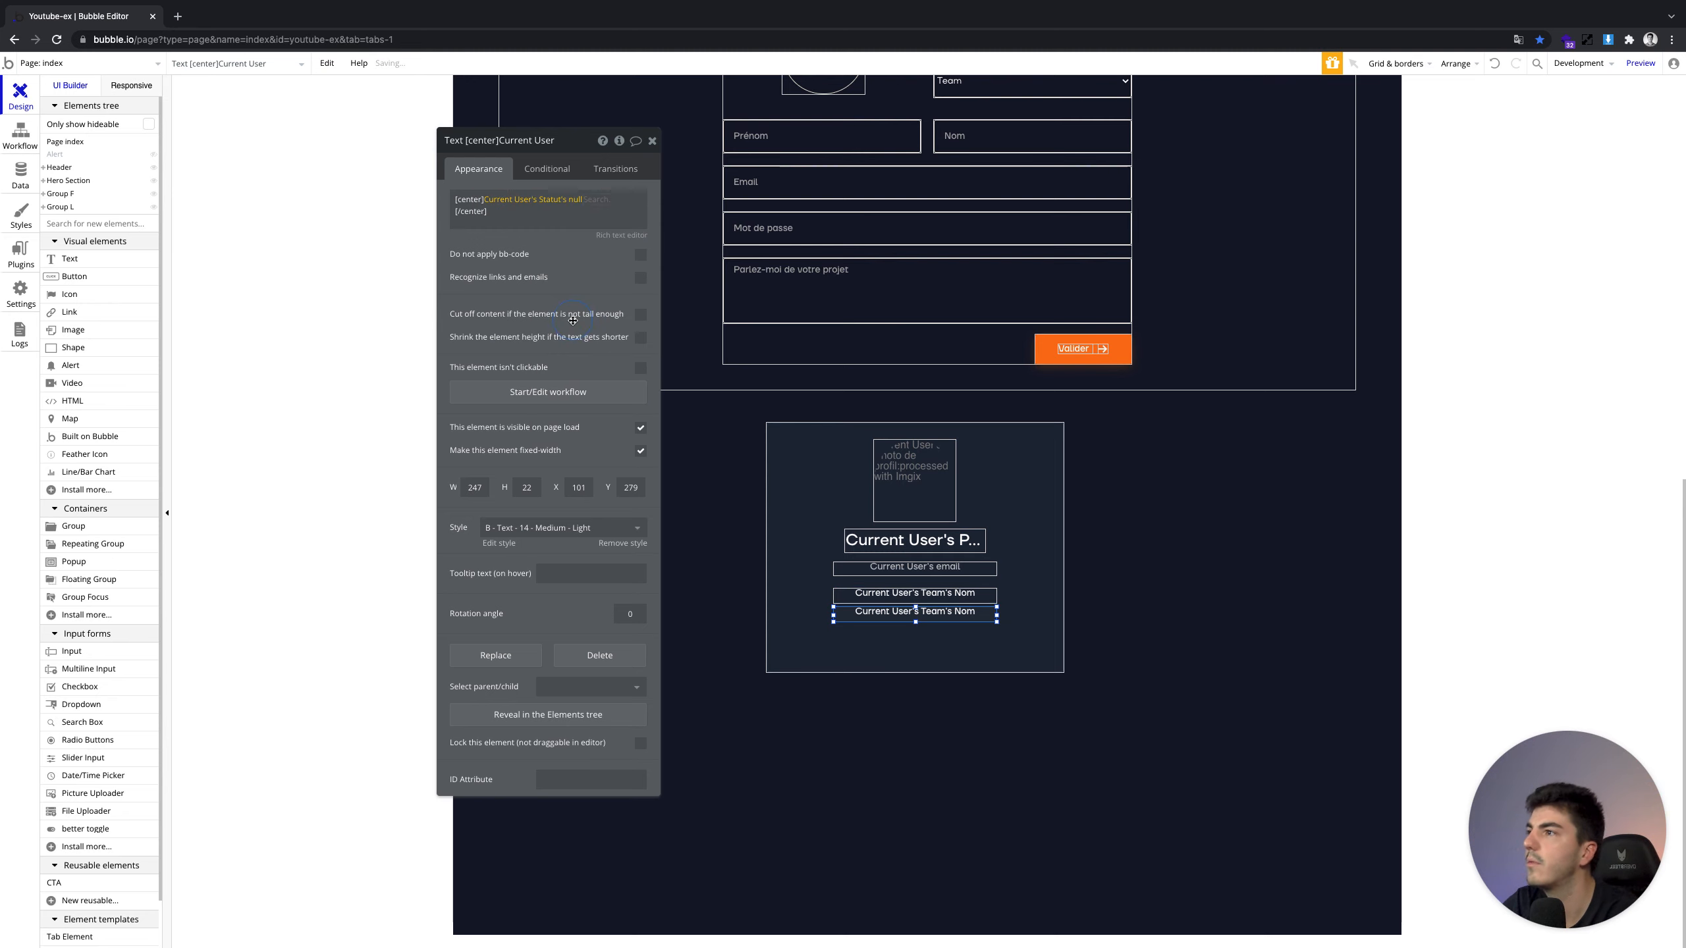
left_click(581, 206)
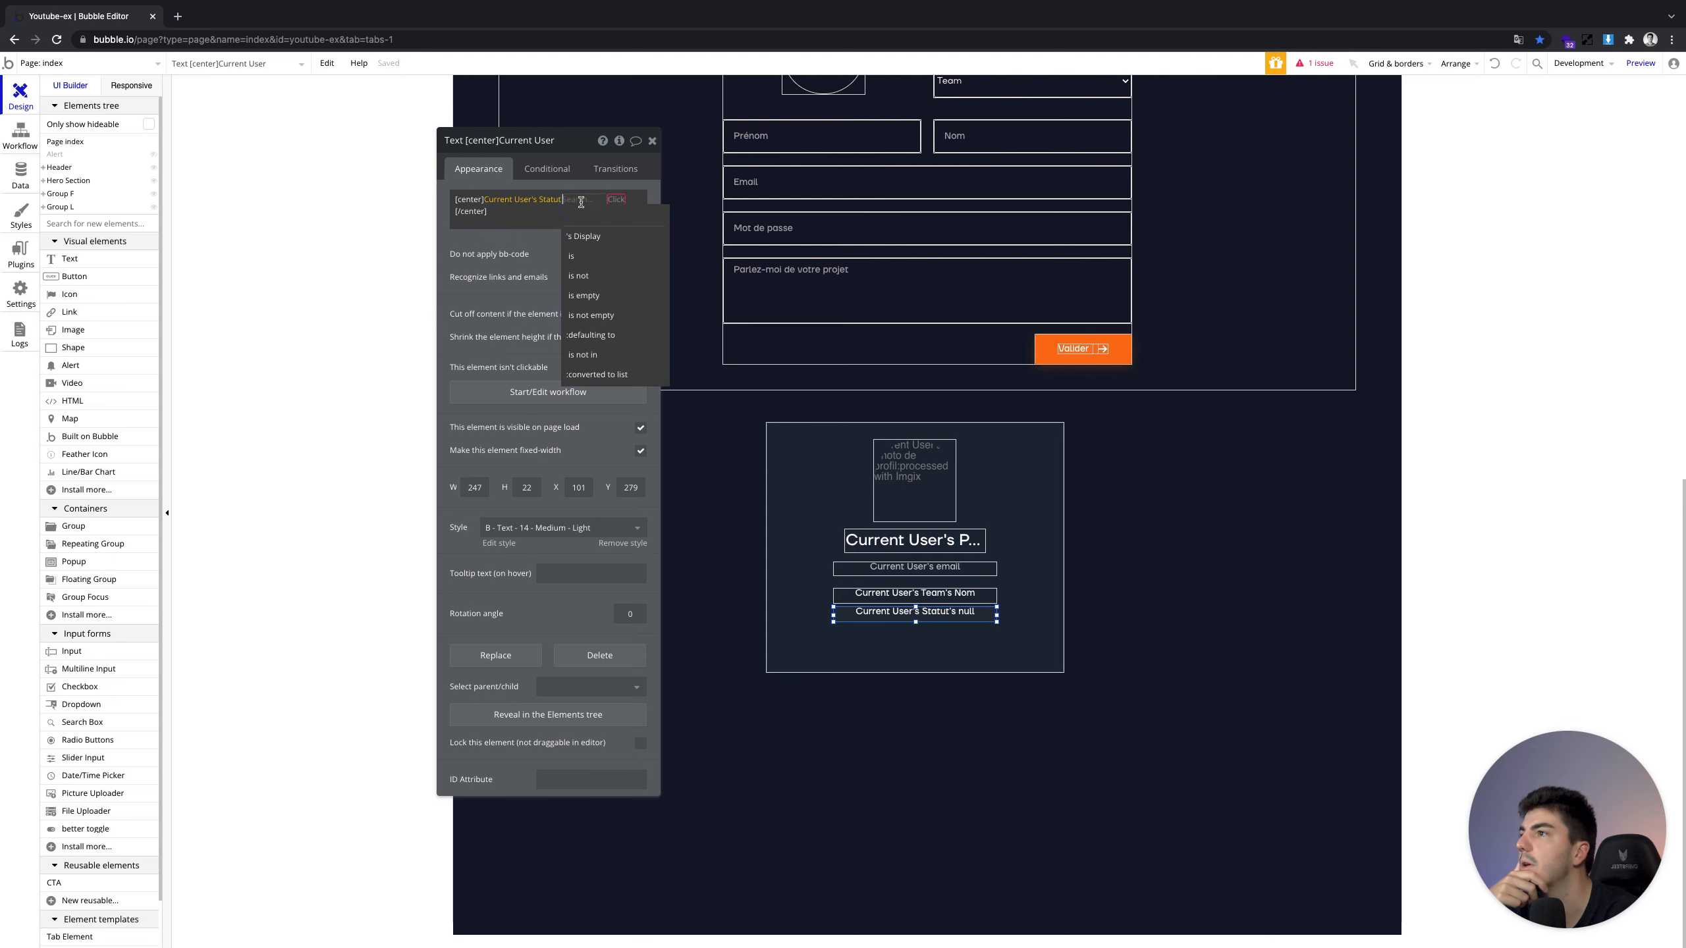
left_click(590, 243)
left_click(542, 245)
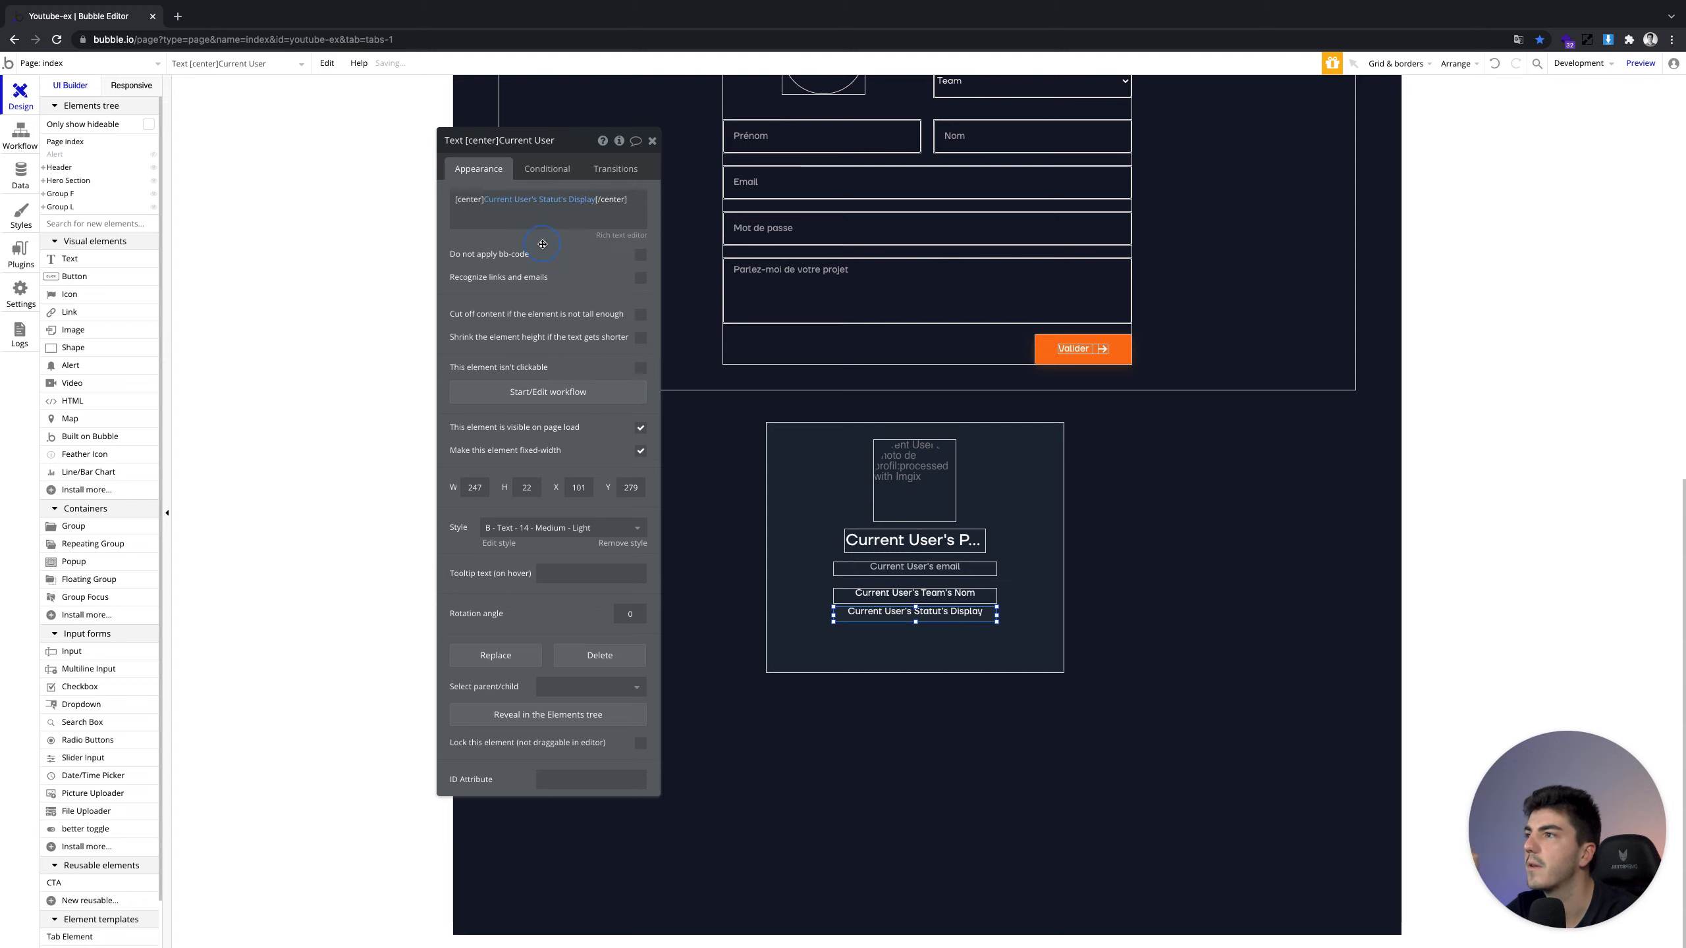
left_click(1633, 65)
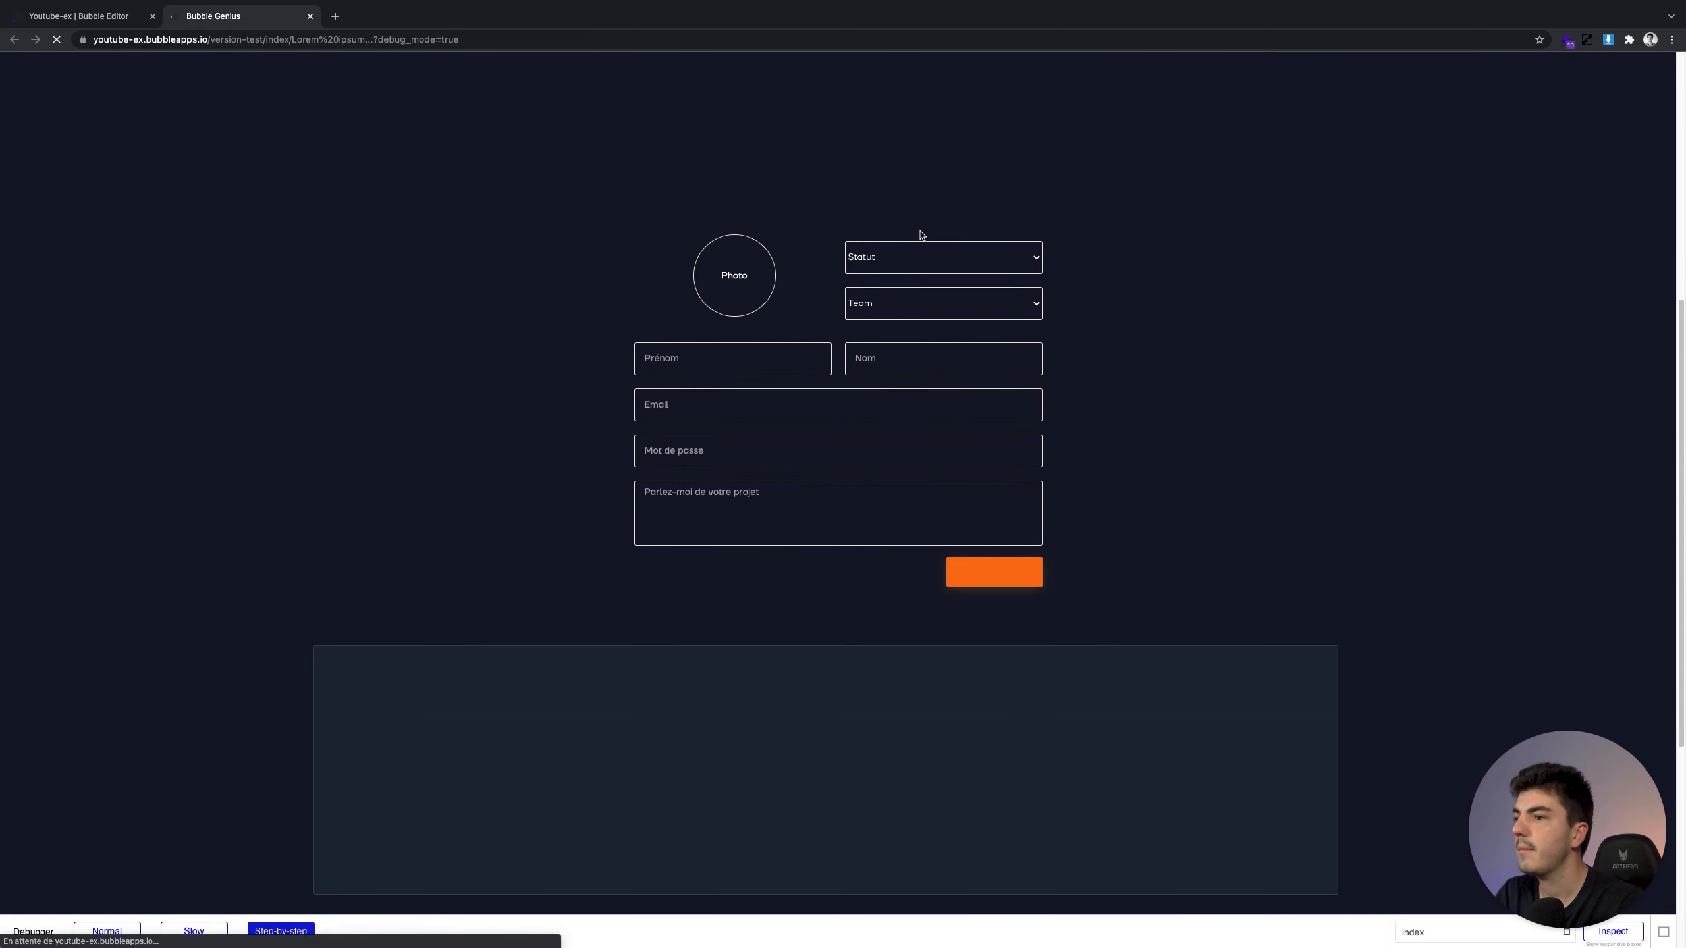
Give Group L a 100% max width when the page is stretched, and verify it in preview
key("ctrl+shift+Tab")
left_click(1030, 480)
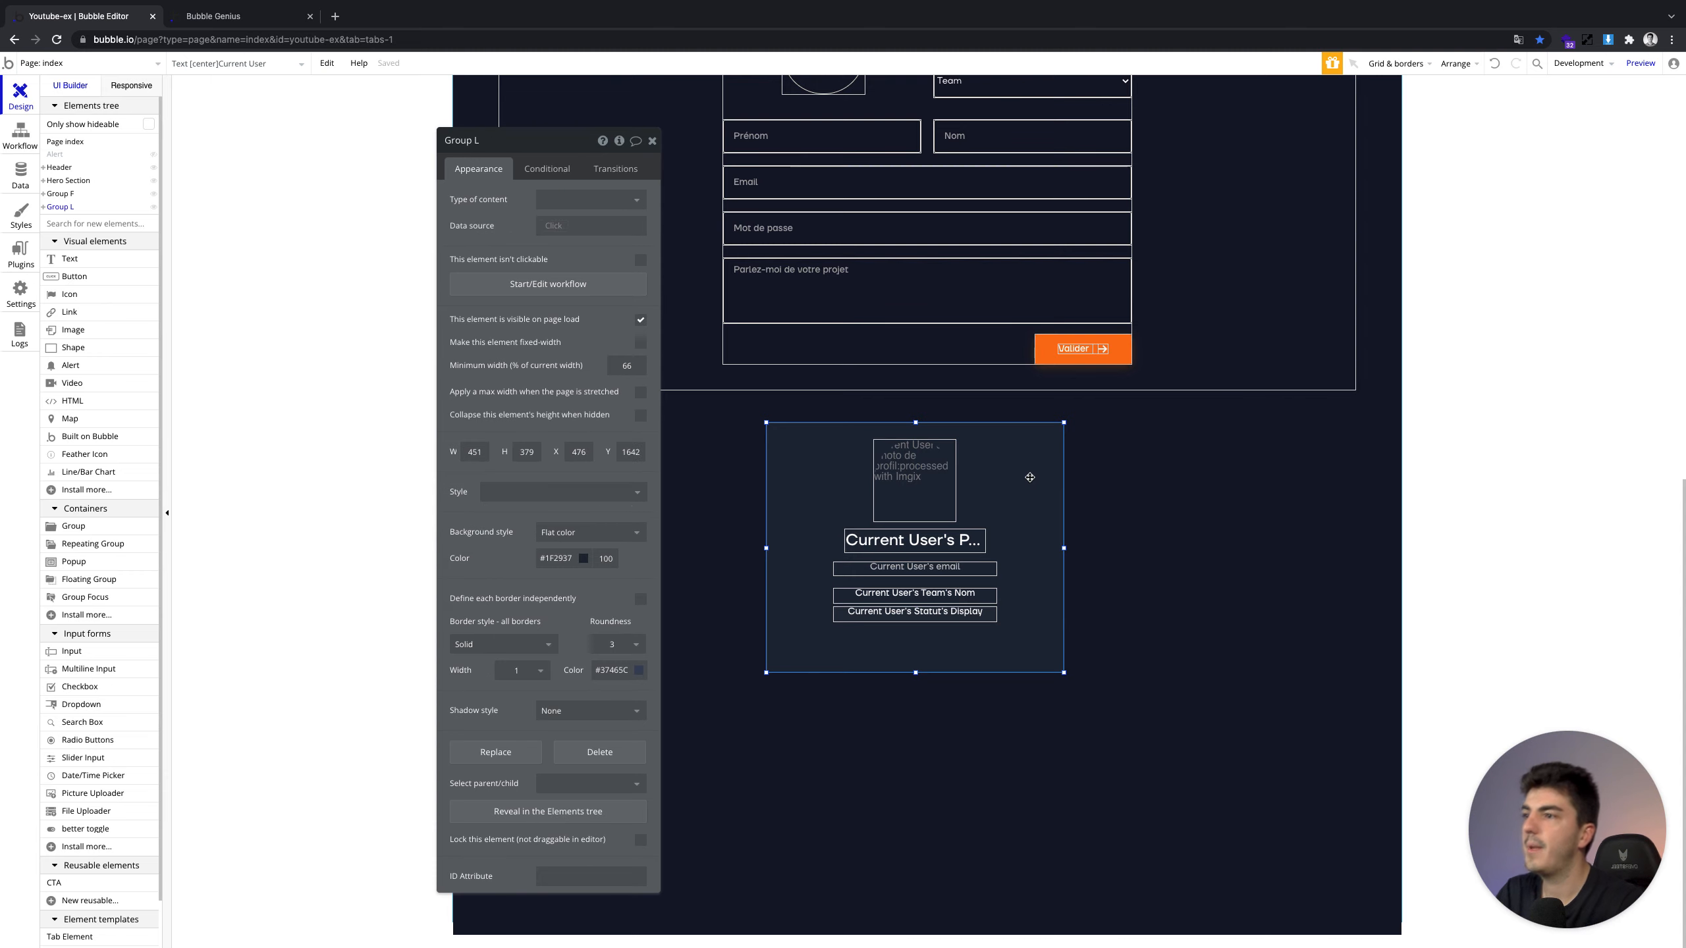
left_click(639, 392)
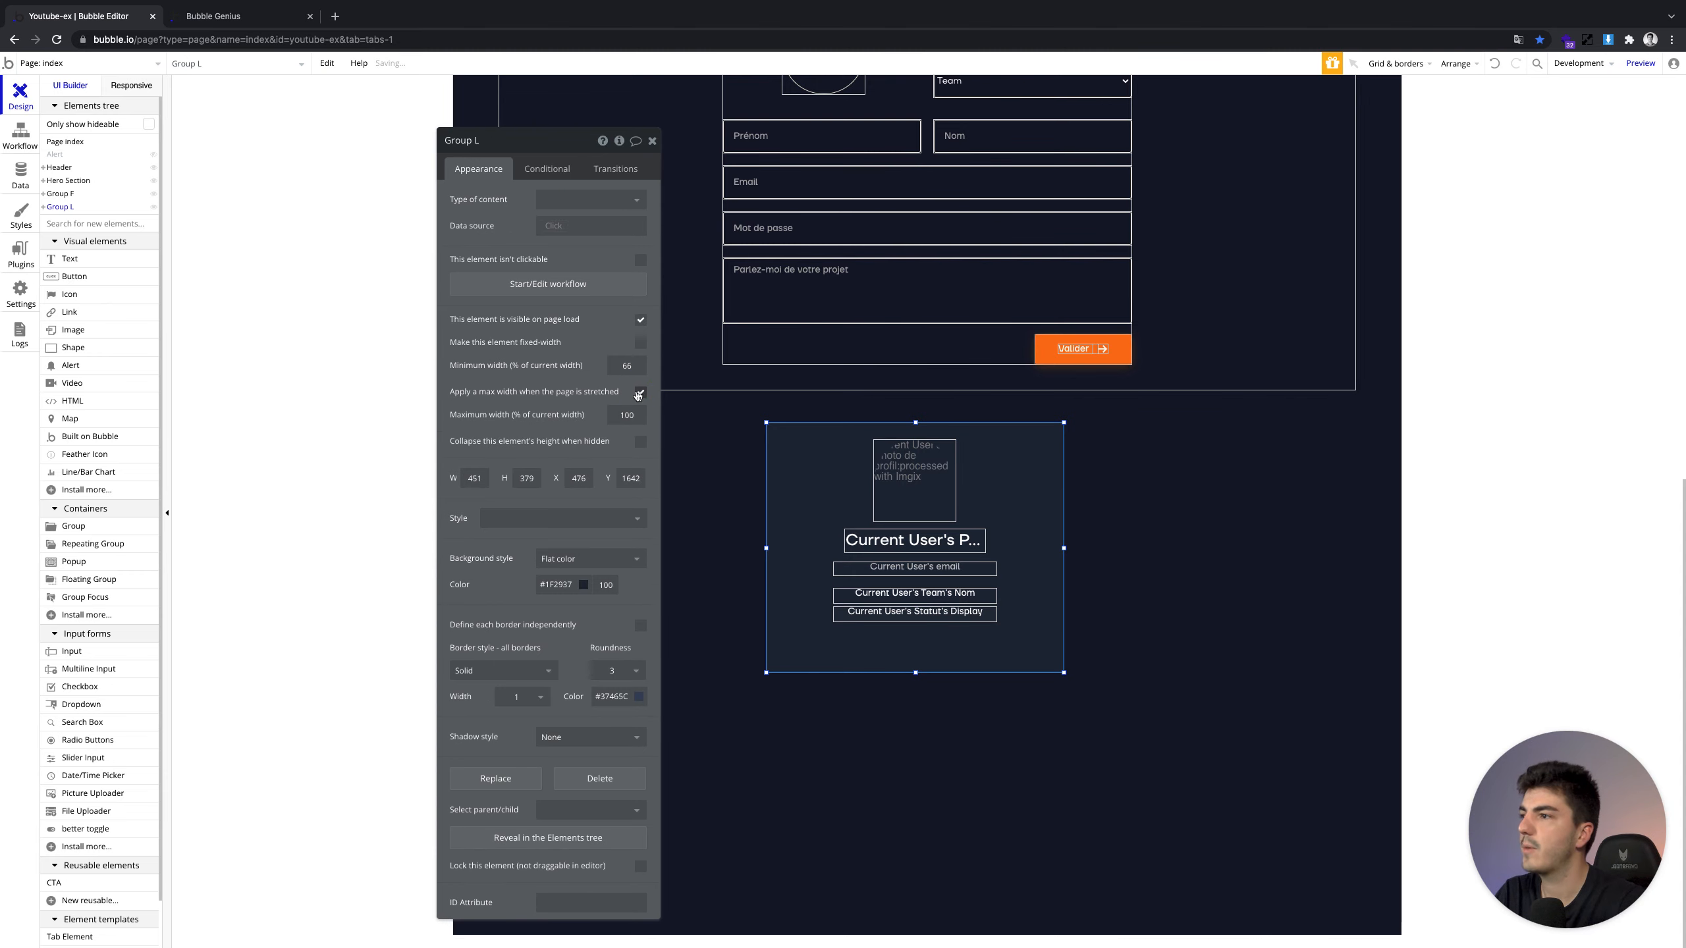
key("ctrl+Tab")
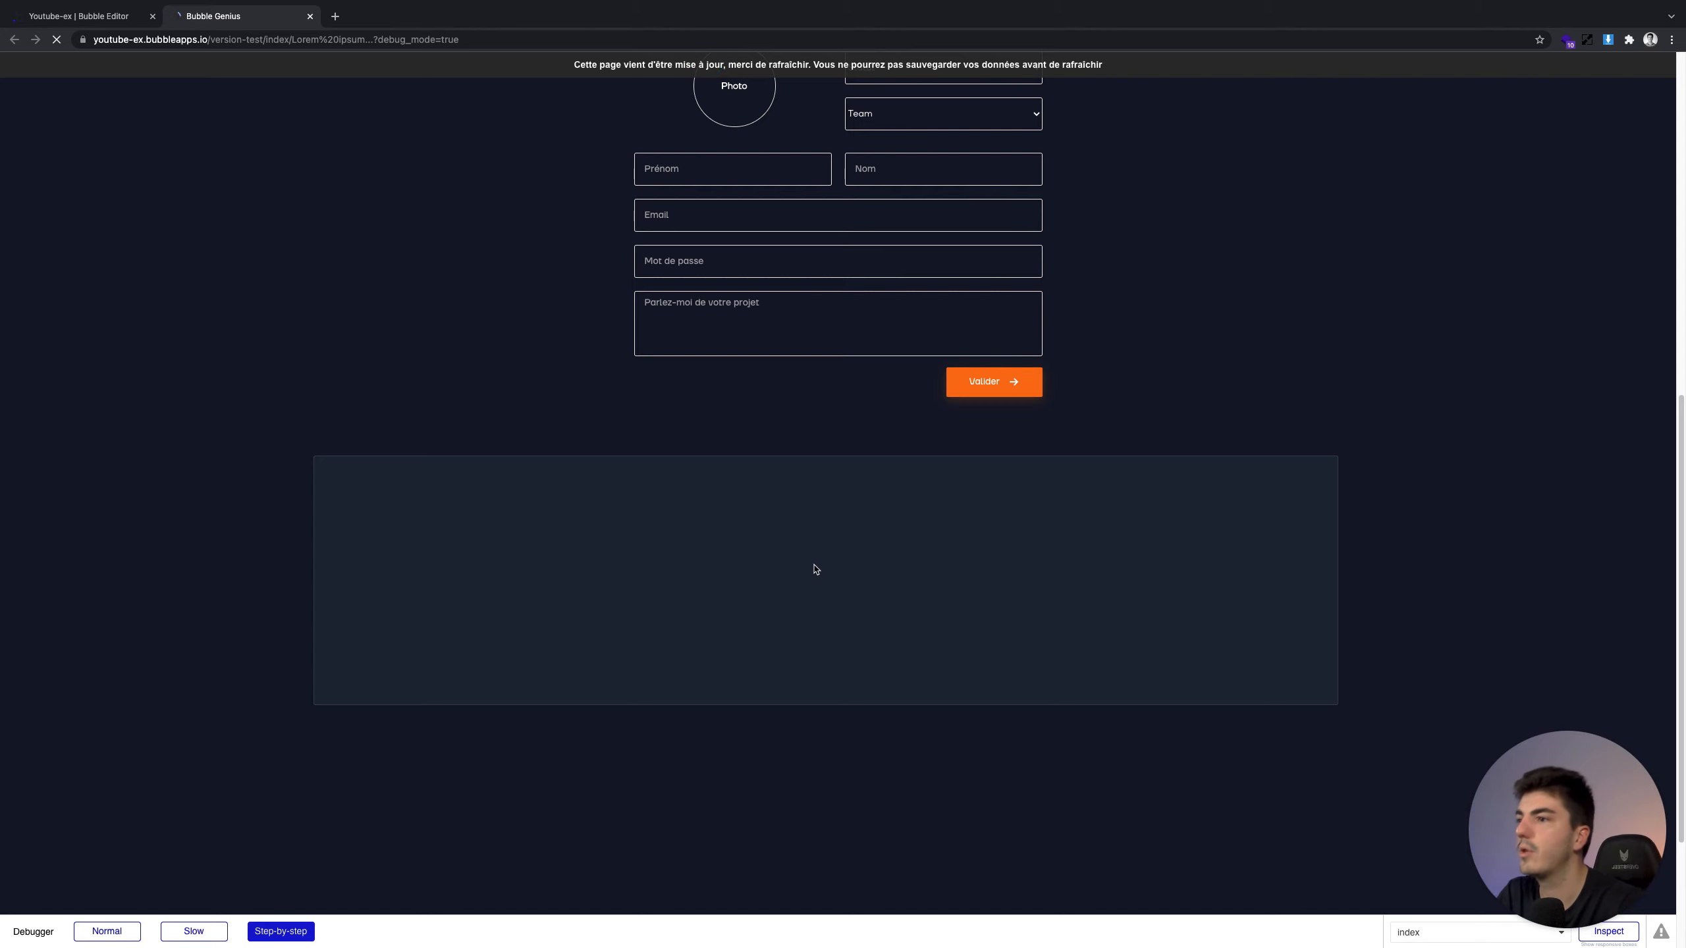
left_click(103, 16)
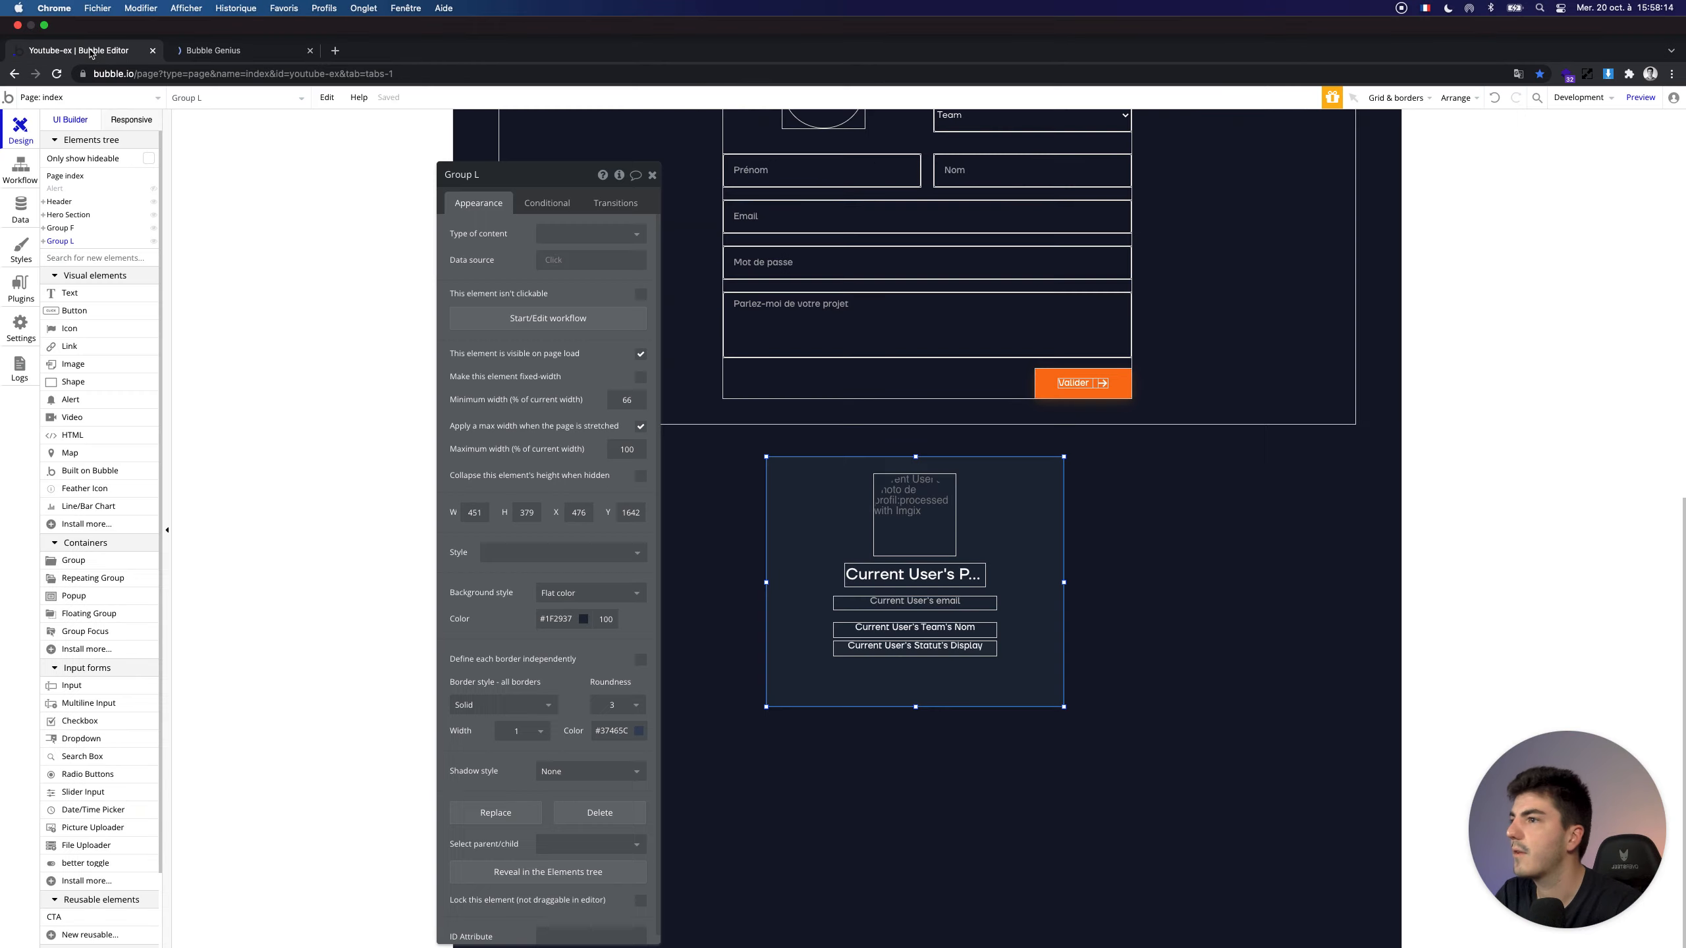
Upload a profile photo, and set Statut to Employé and Team to Team Rouge
left_click(223, 57)
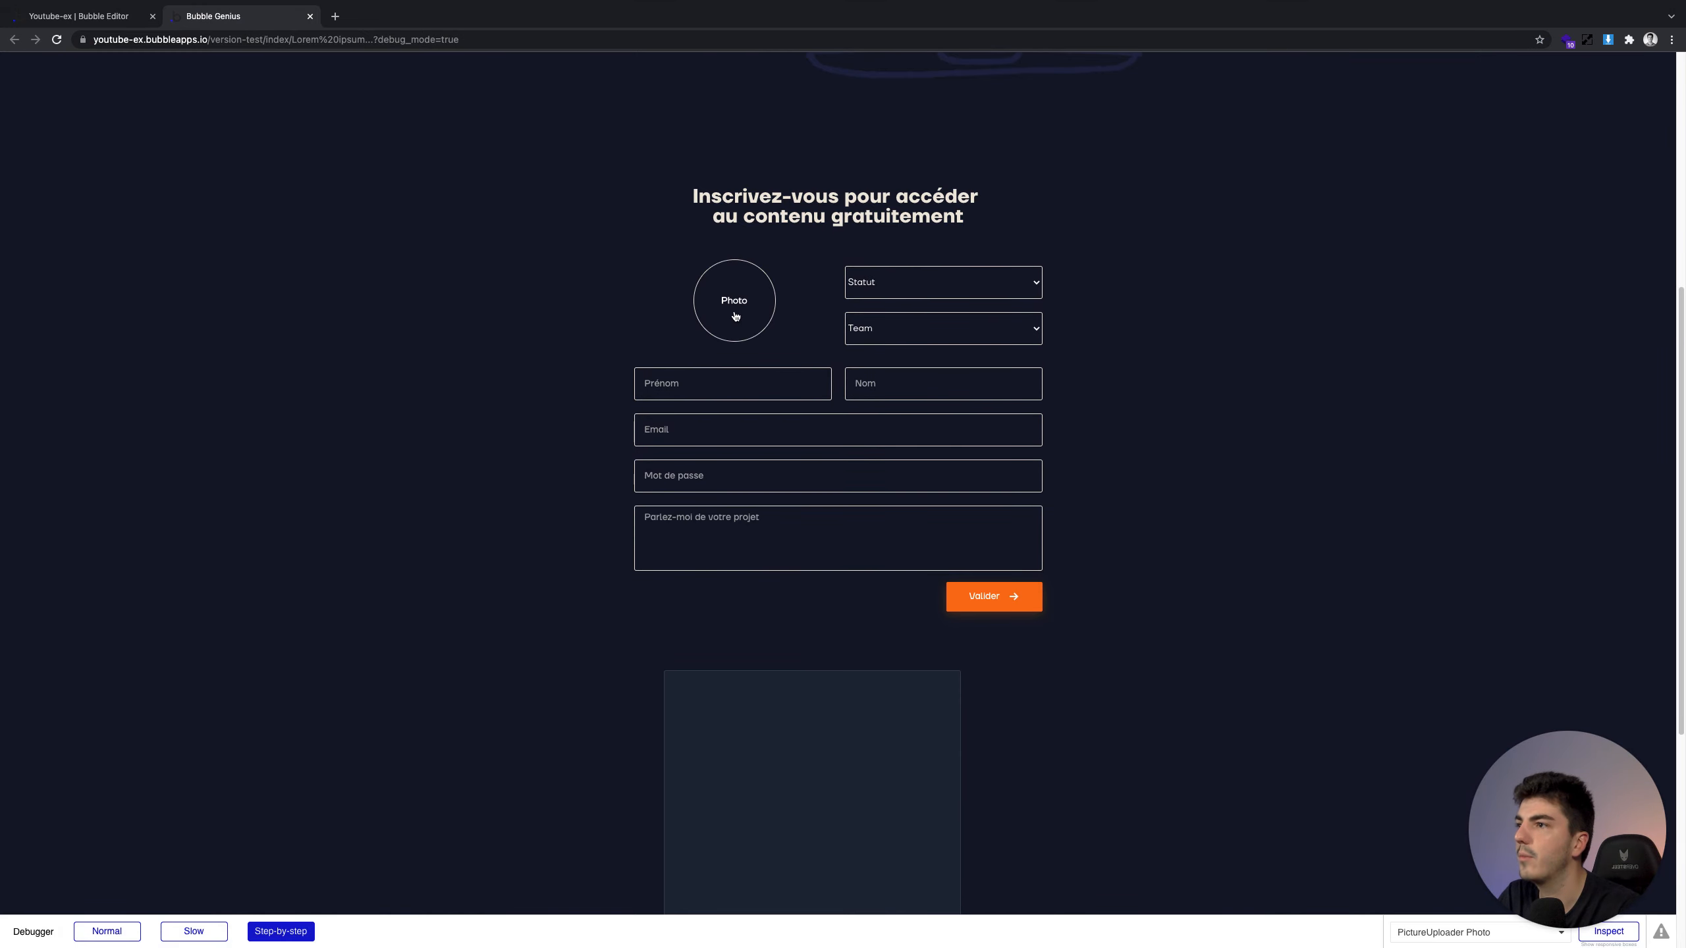
left_click(736, 316)
double_click(671, 319)
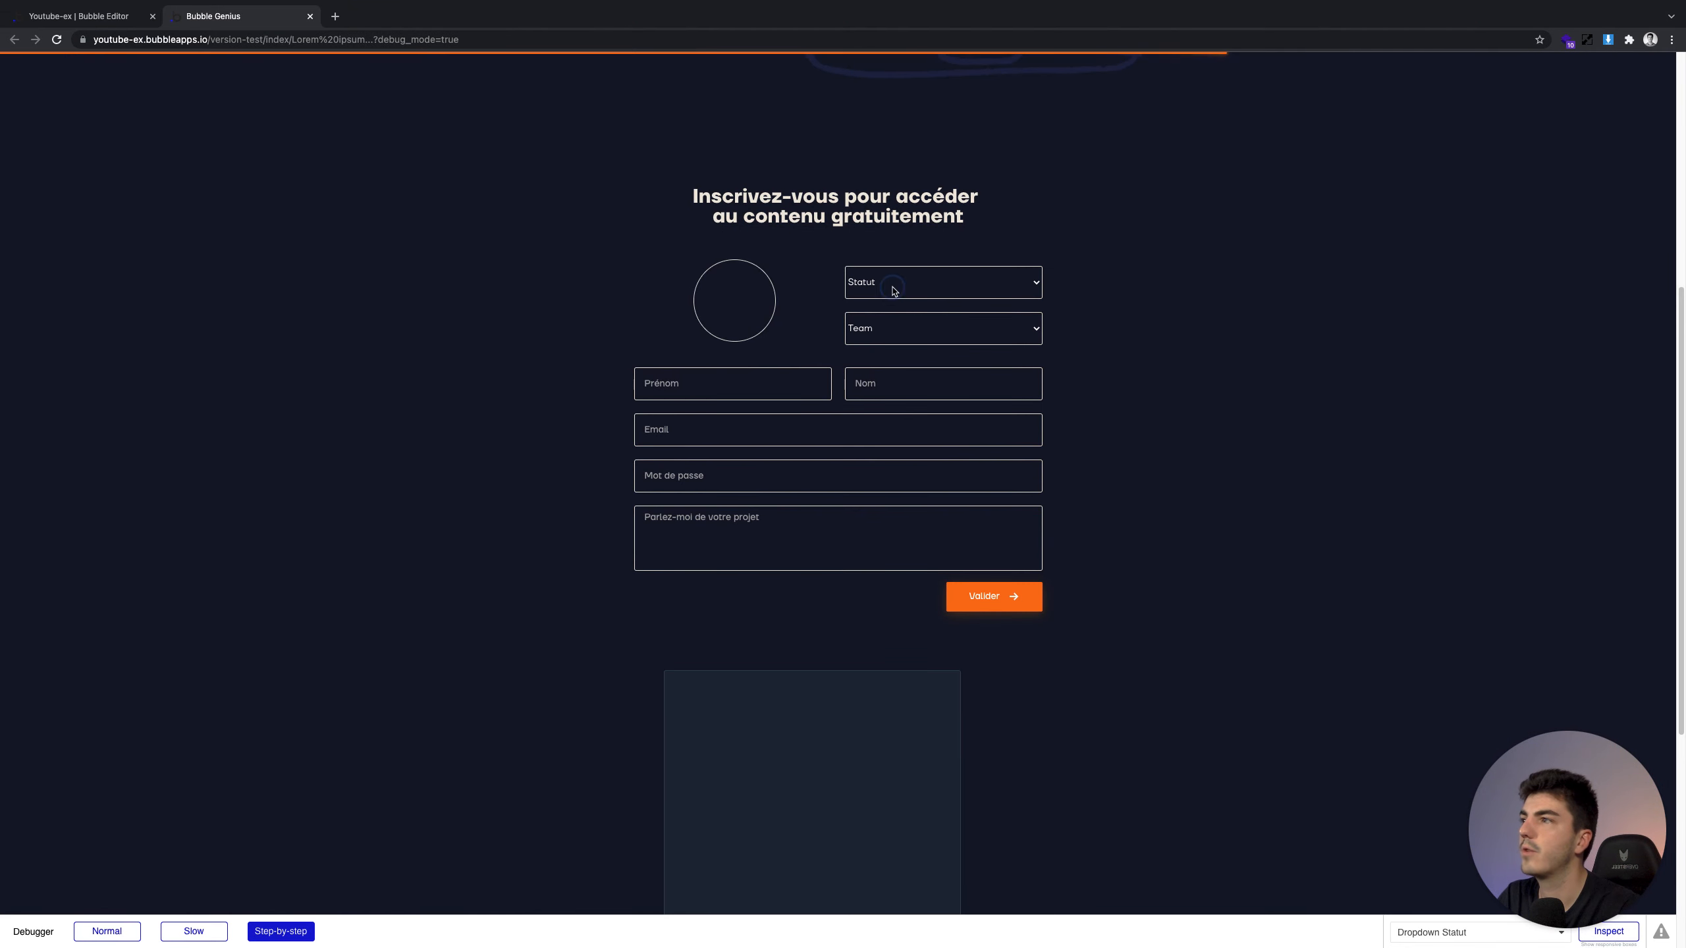
left_click(895, 295)
left_click(894, 302)
left_click(891, 327)
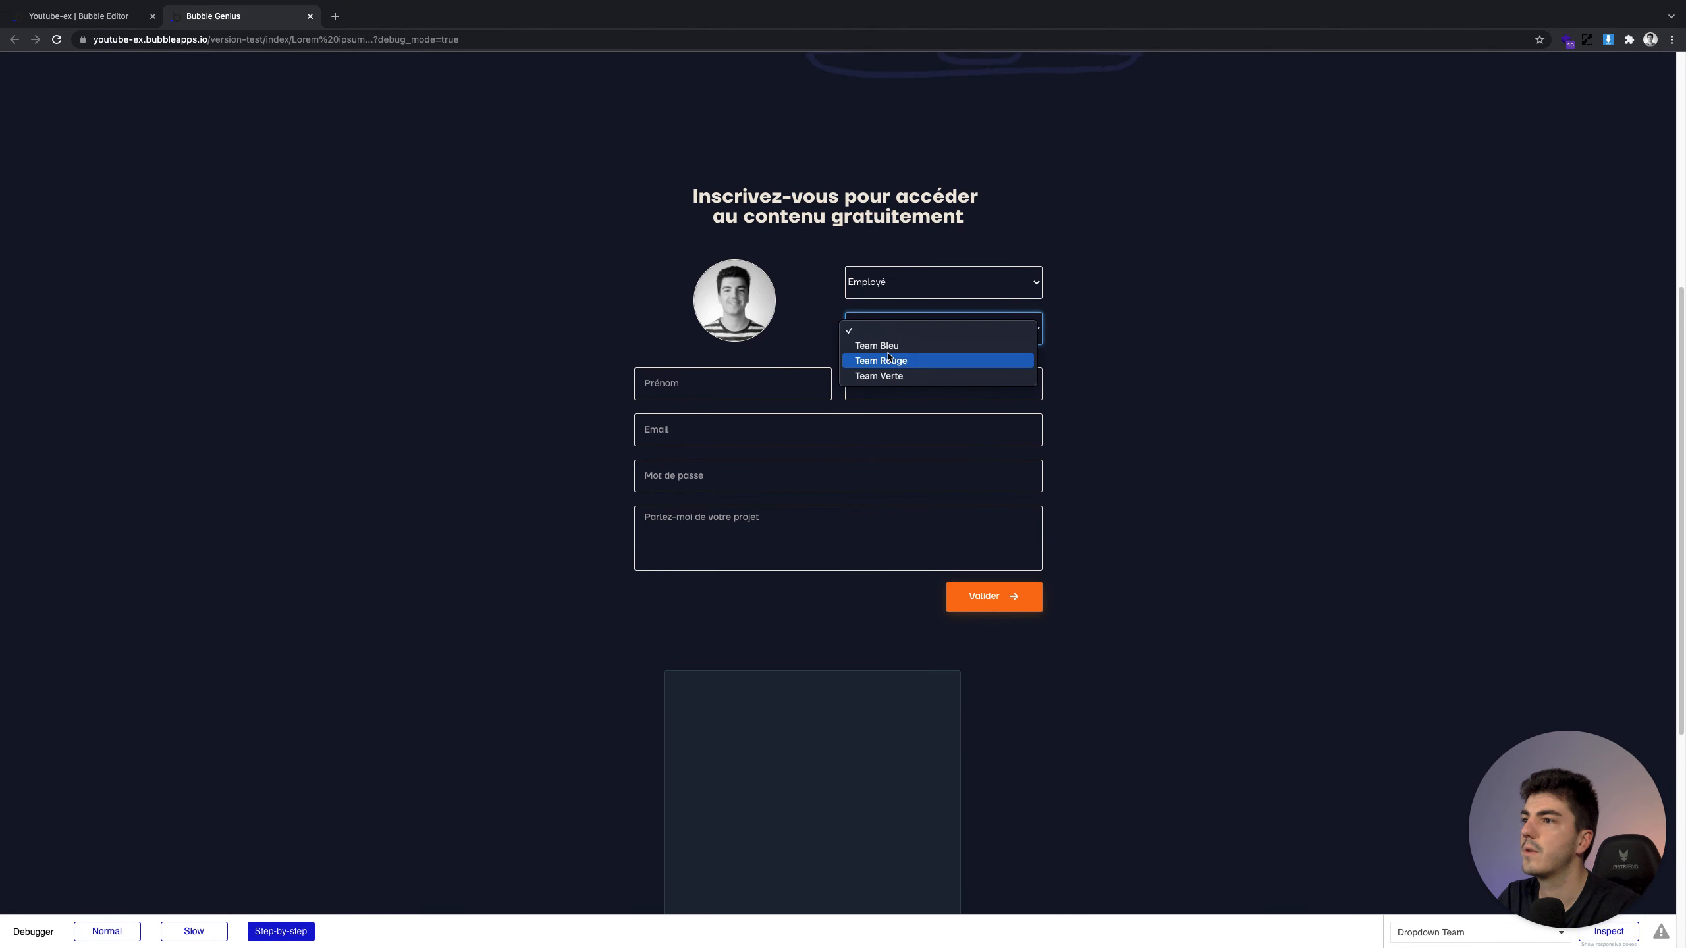
left_click(890, 360)
Fill in the name, e-mail, password and message 'Salut !' fields, then submit with Valider
left_click(770, 391)
type("Thomas")
key("Tab")
key("Tab")
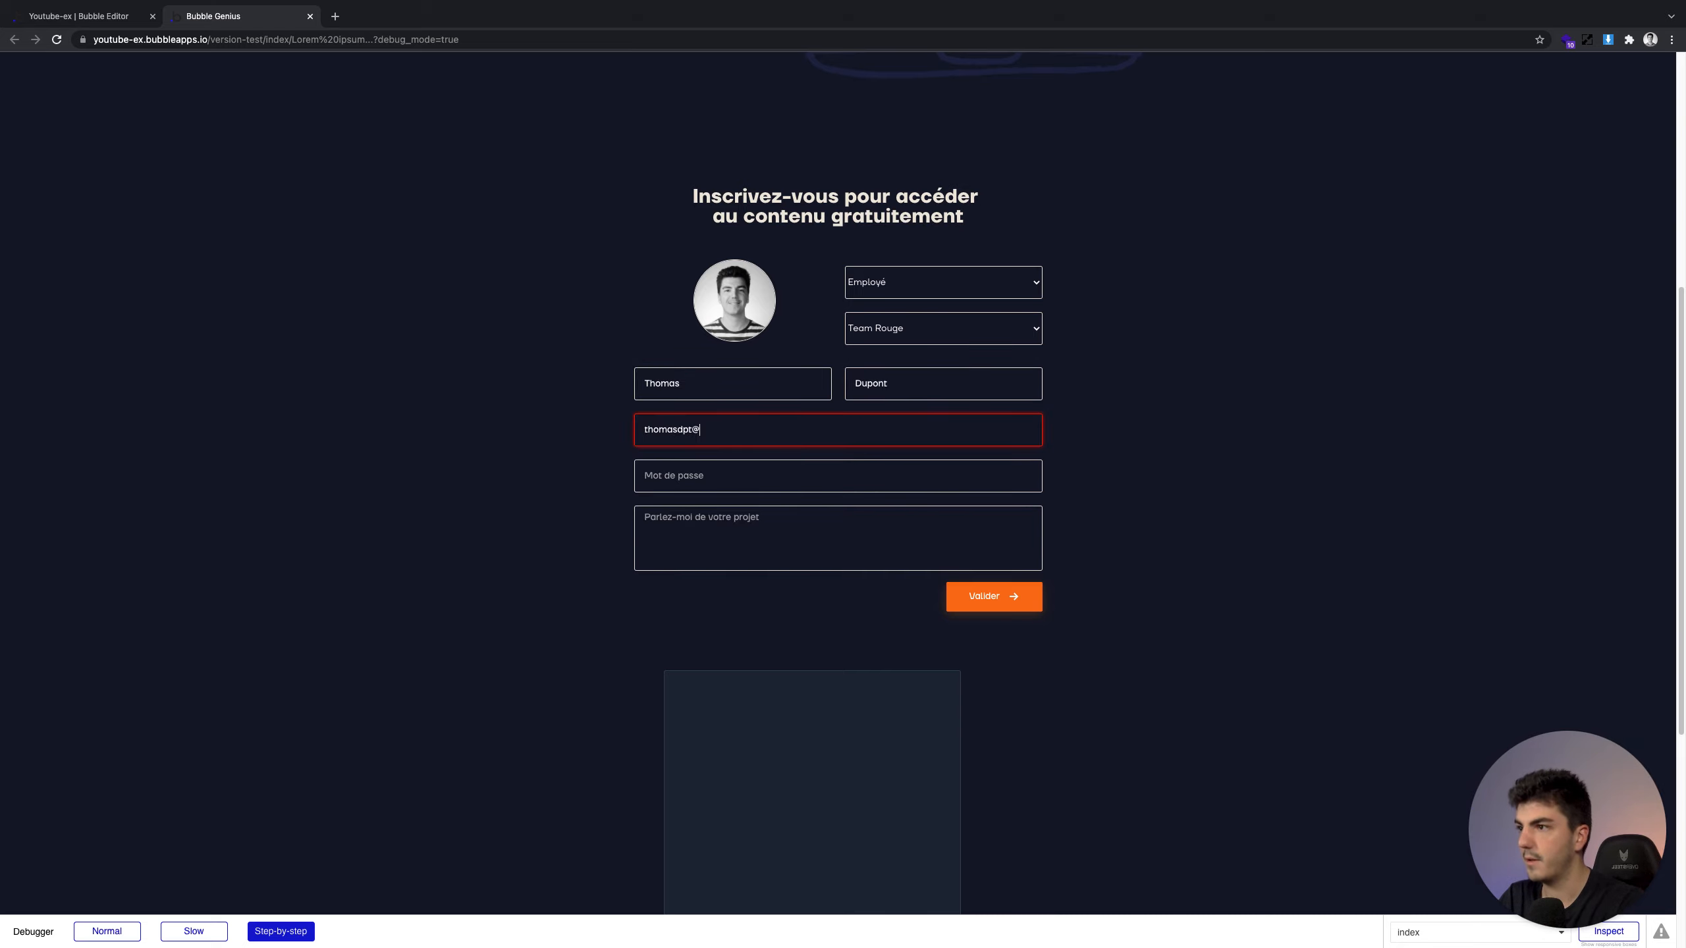
key("Tab")
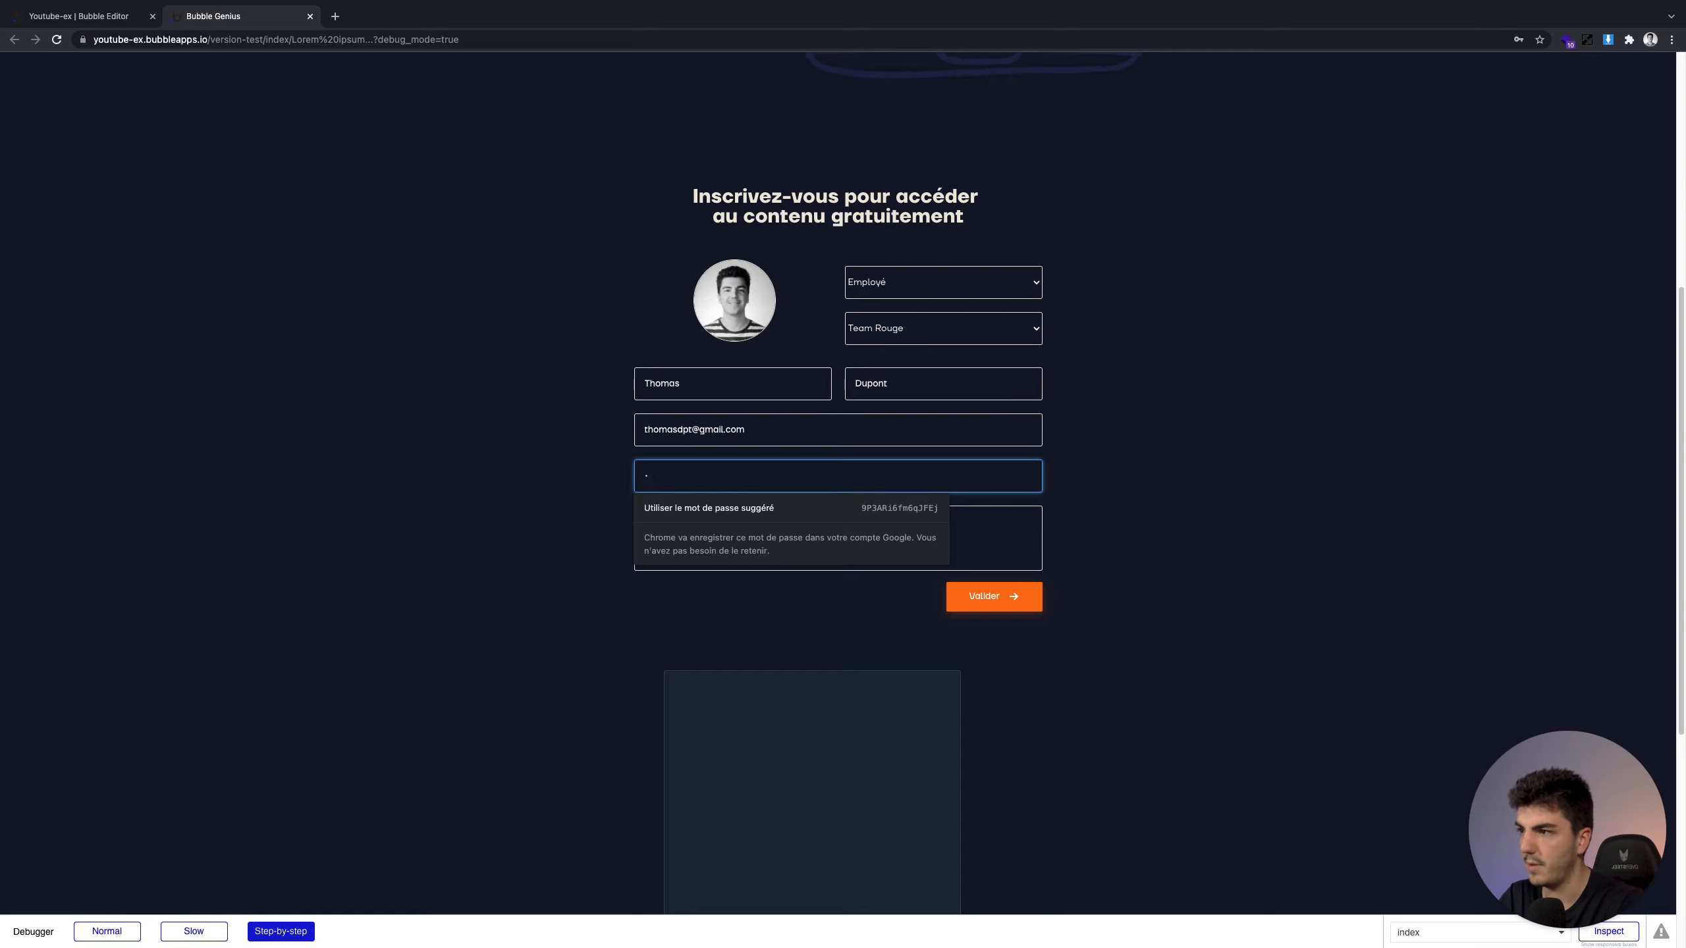
key("Tab")
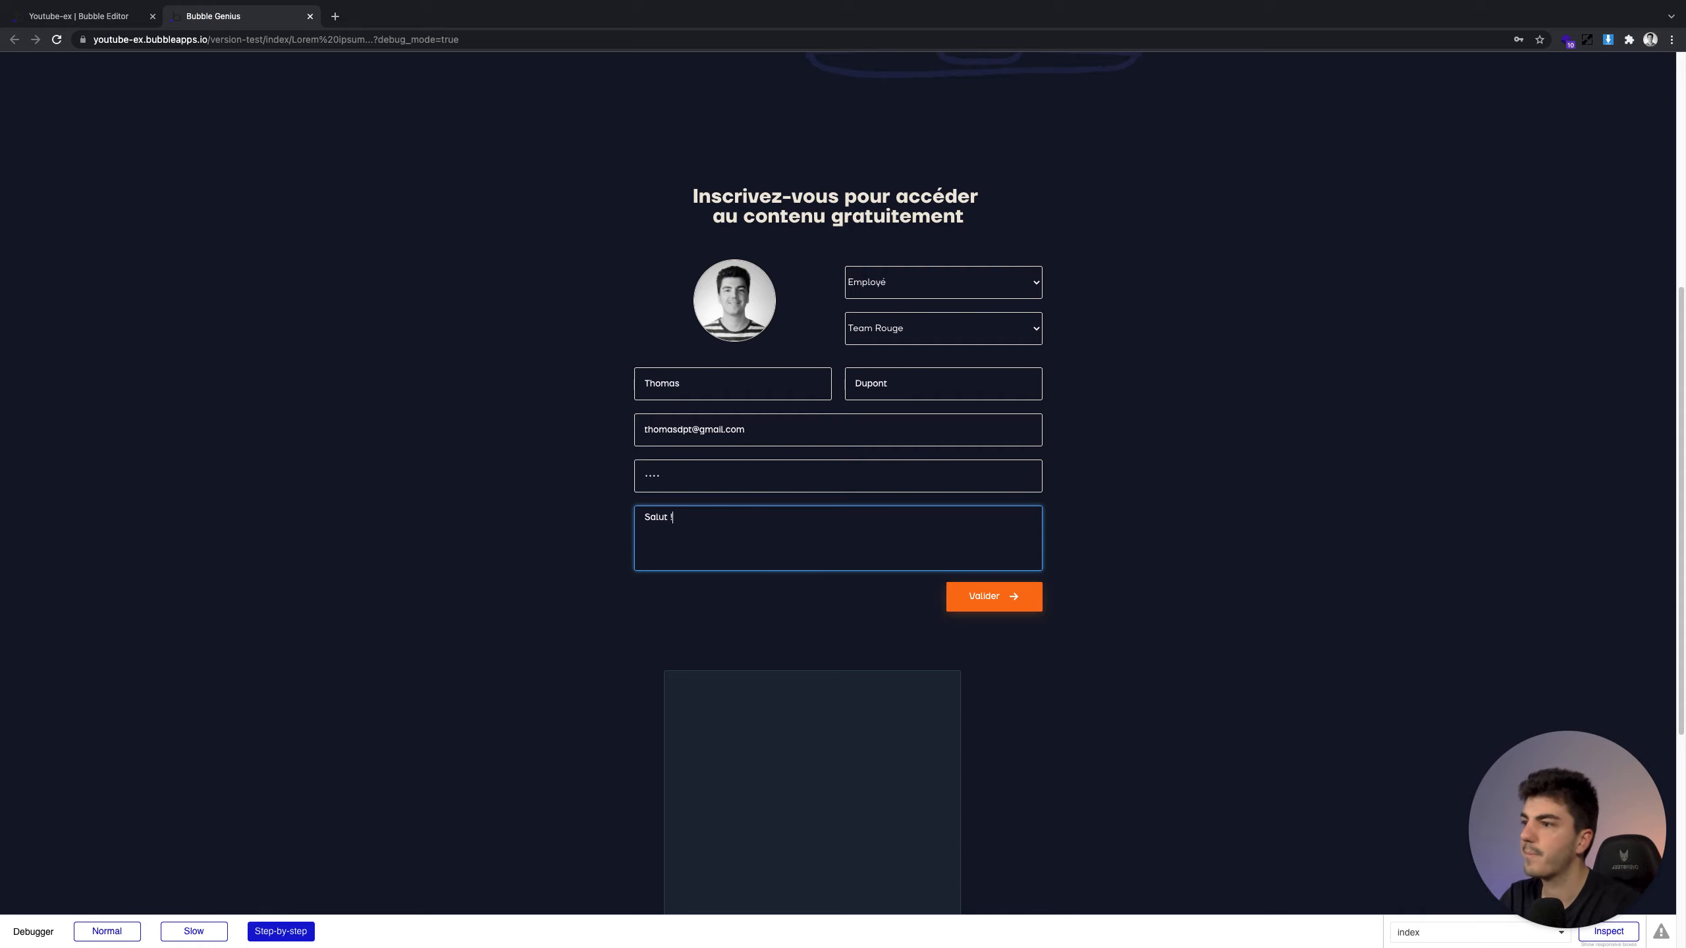
left_click(873, 600)
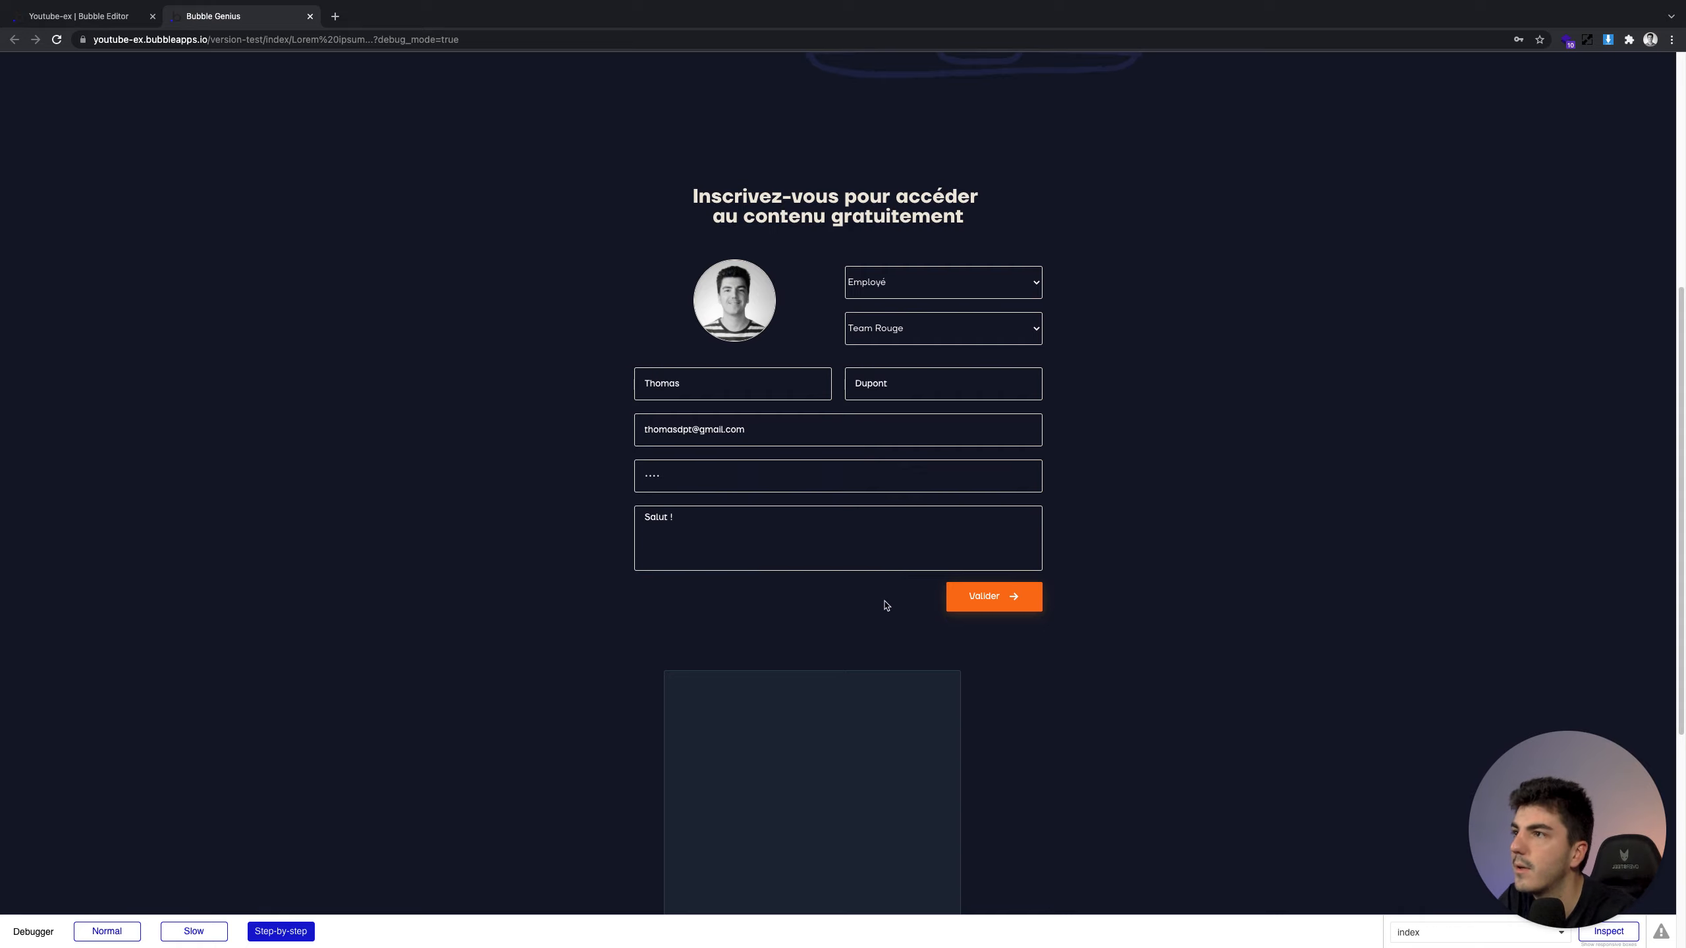
left_click(1033, 607)
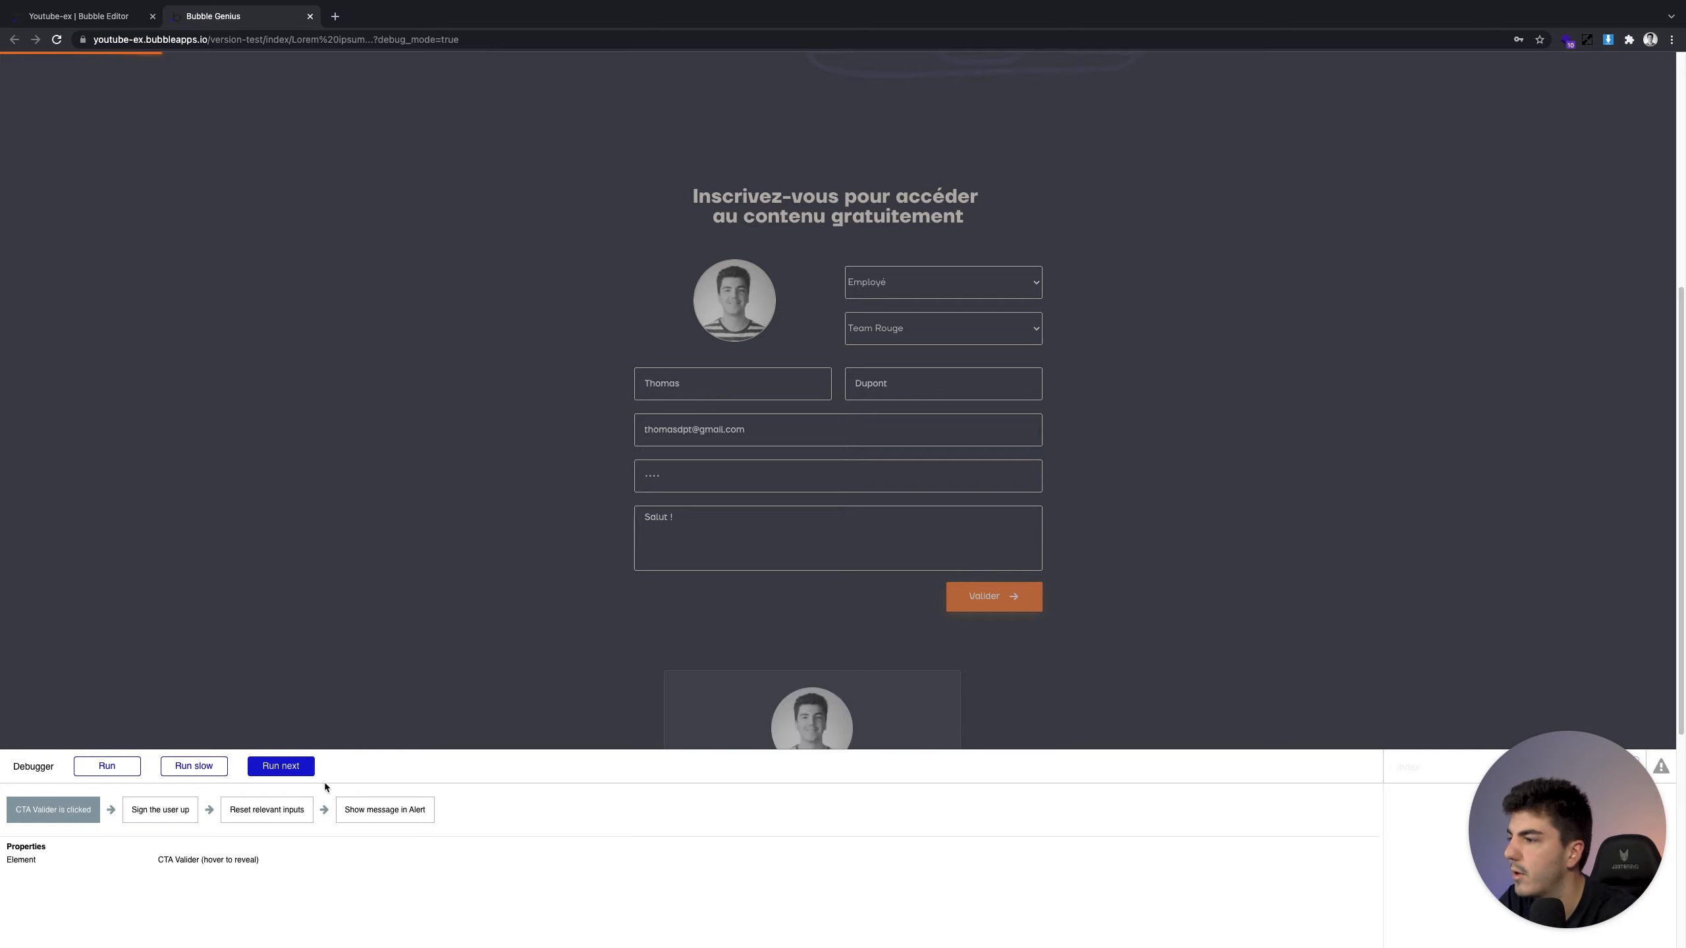
Step the debugger through Sign the user up, Reset relevant inputs and Show message in Alert
scroll(474, 636, "down", 3)
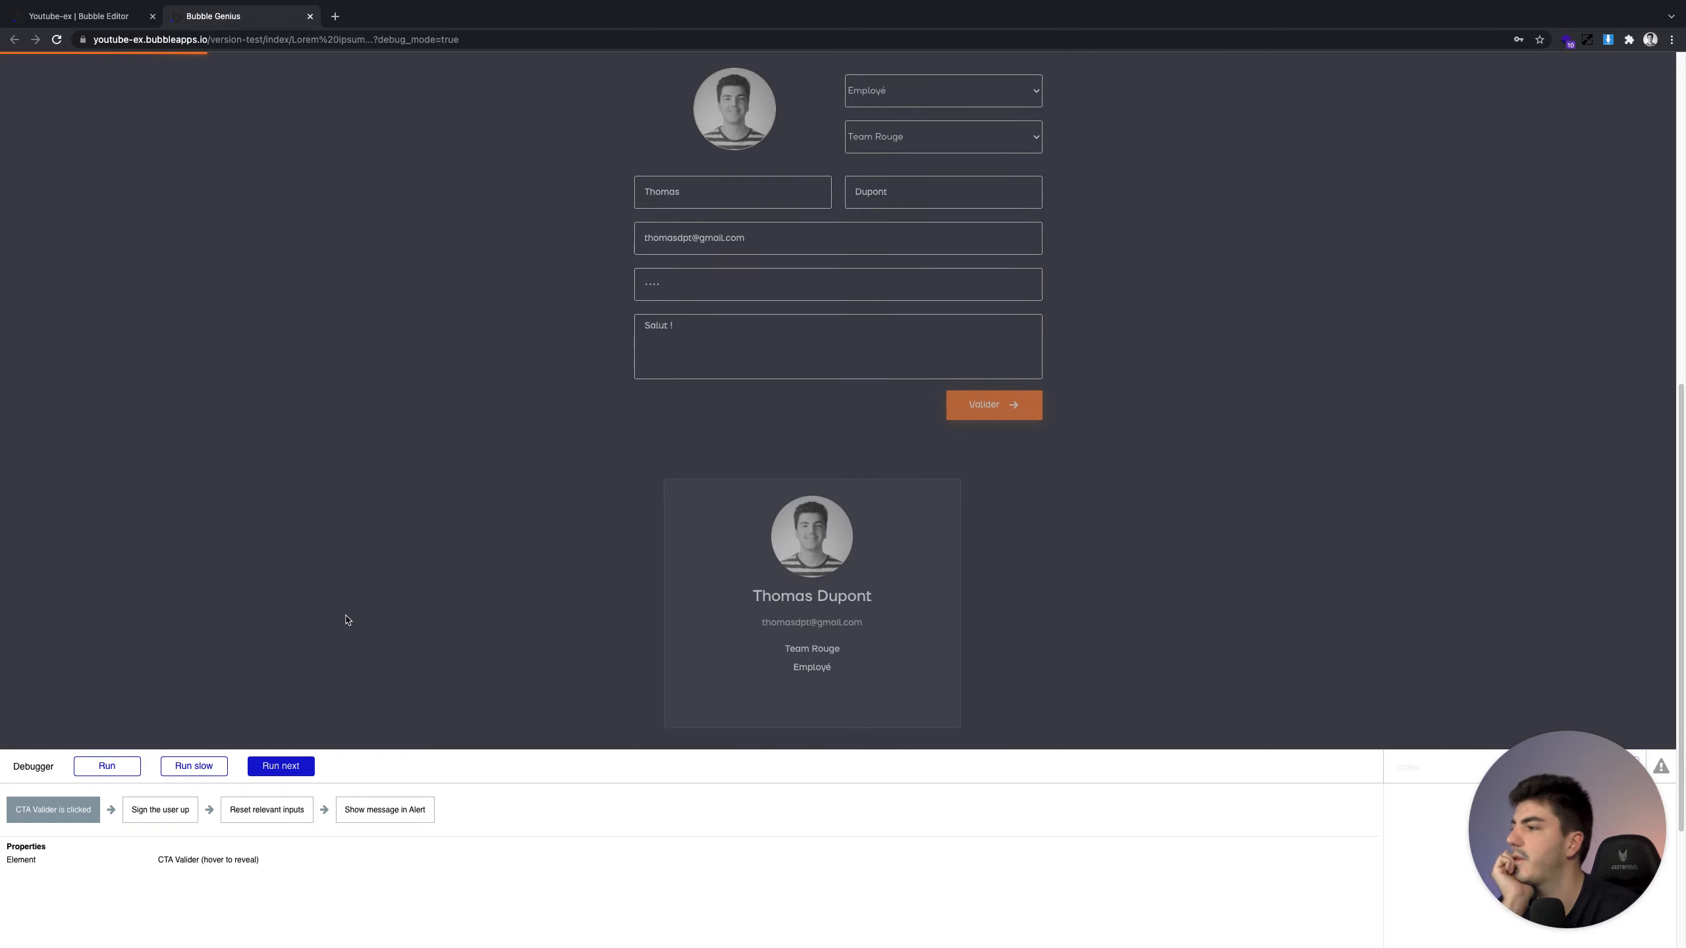
scroll(346, 618, "up", 1)
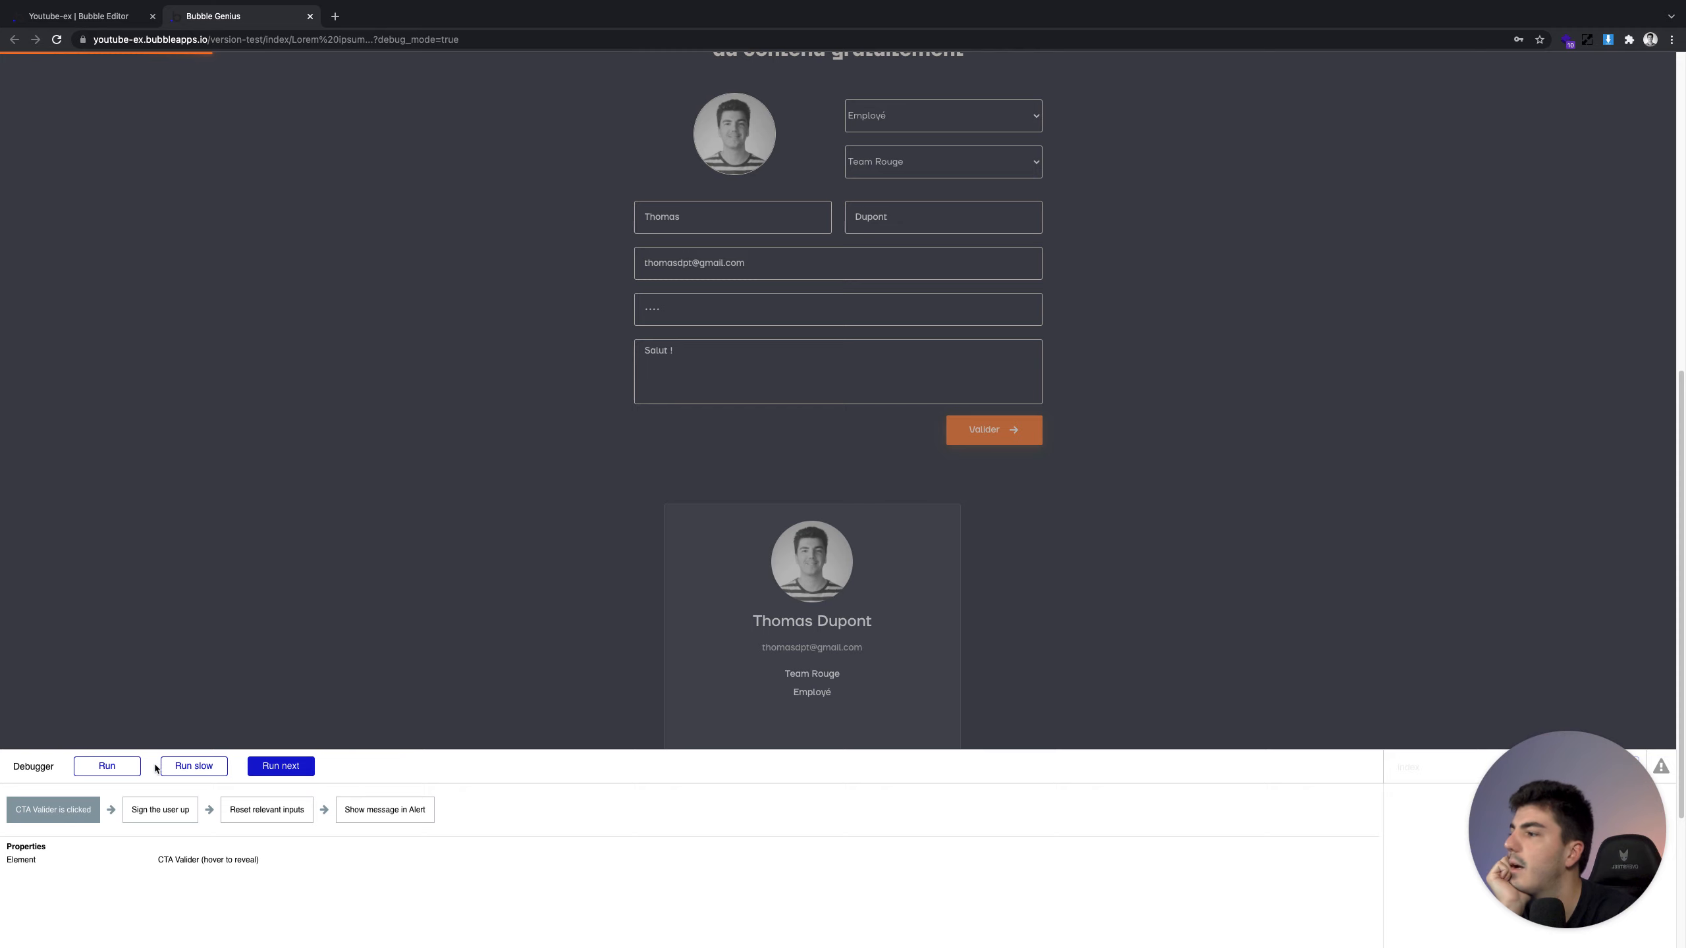
left_click(257, 769)
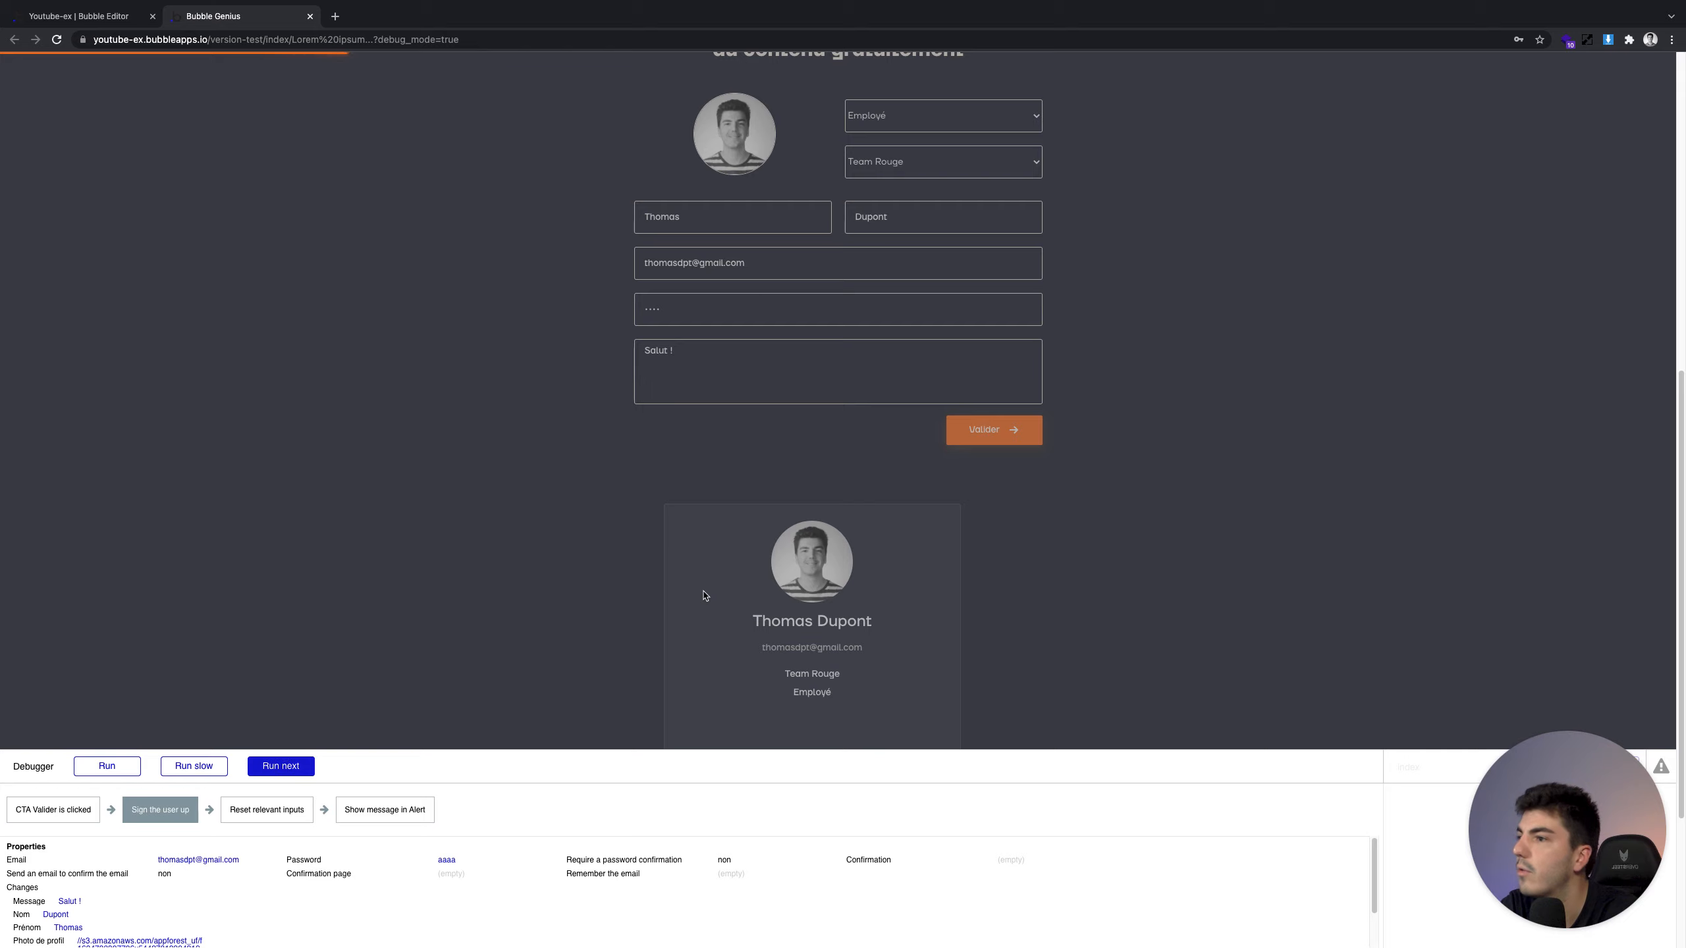
scroll(705, 596, "down", 1)
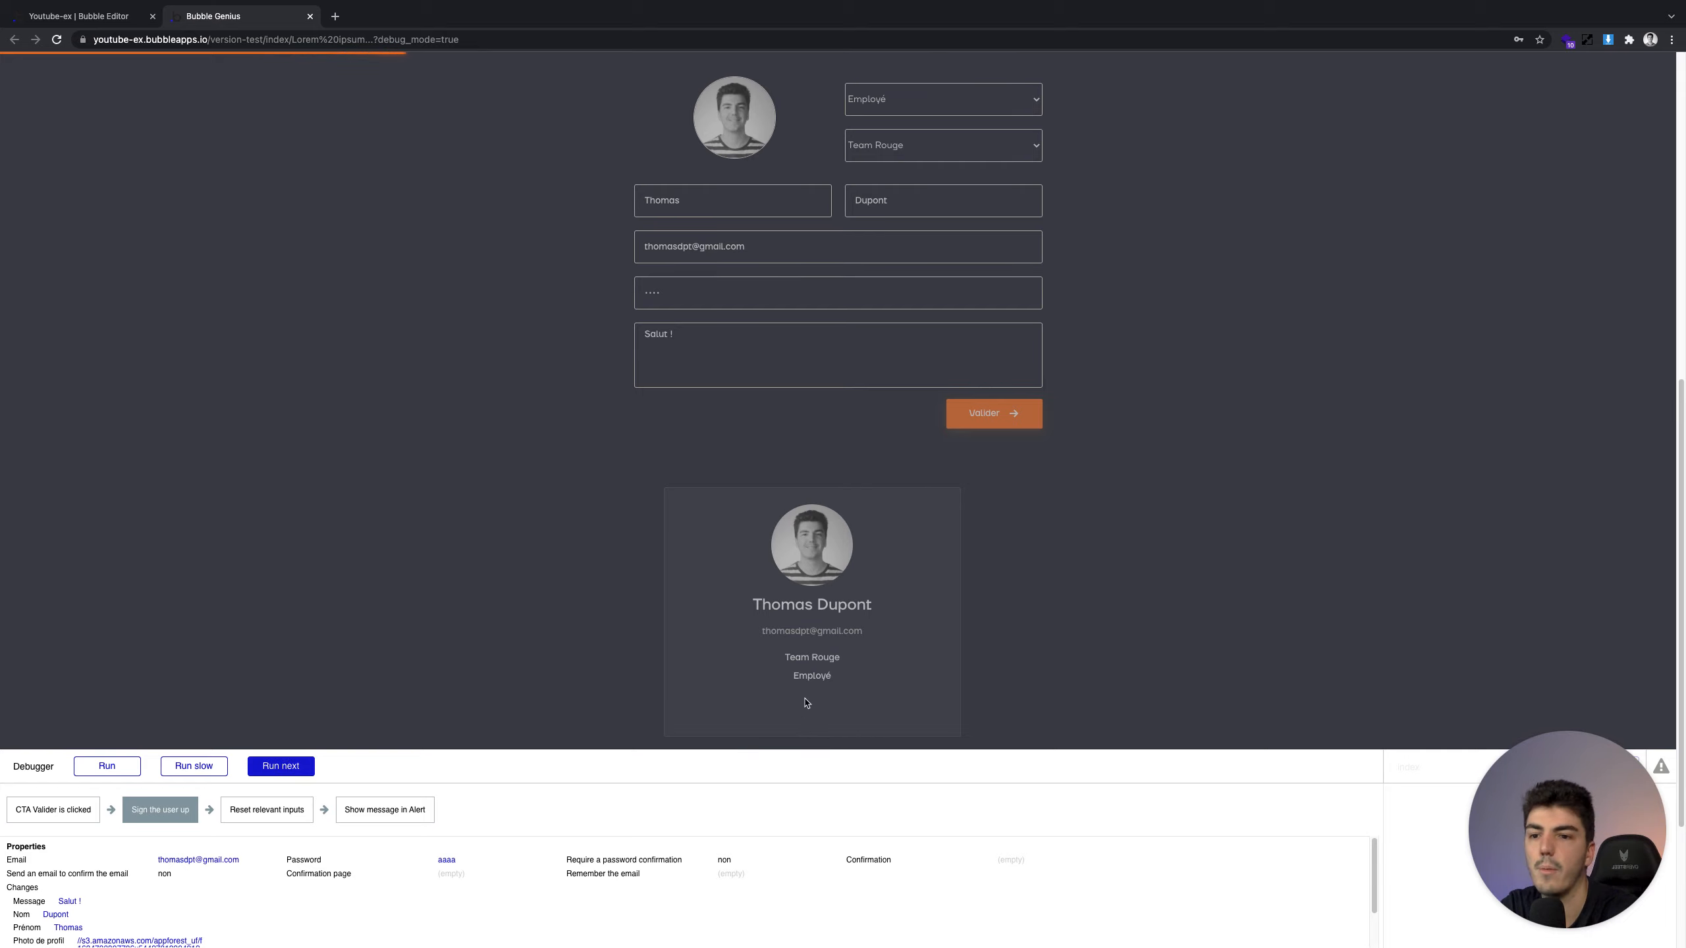
left_click(281, 767)
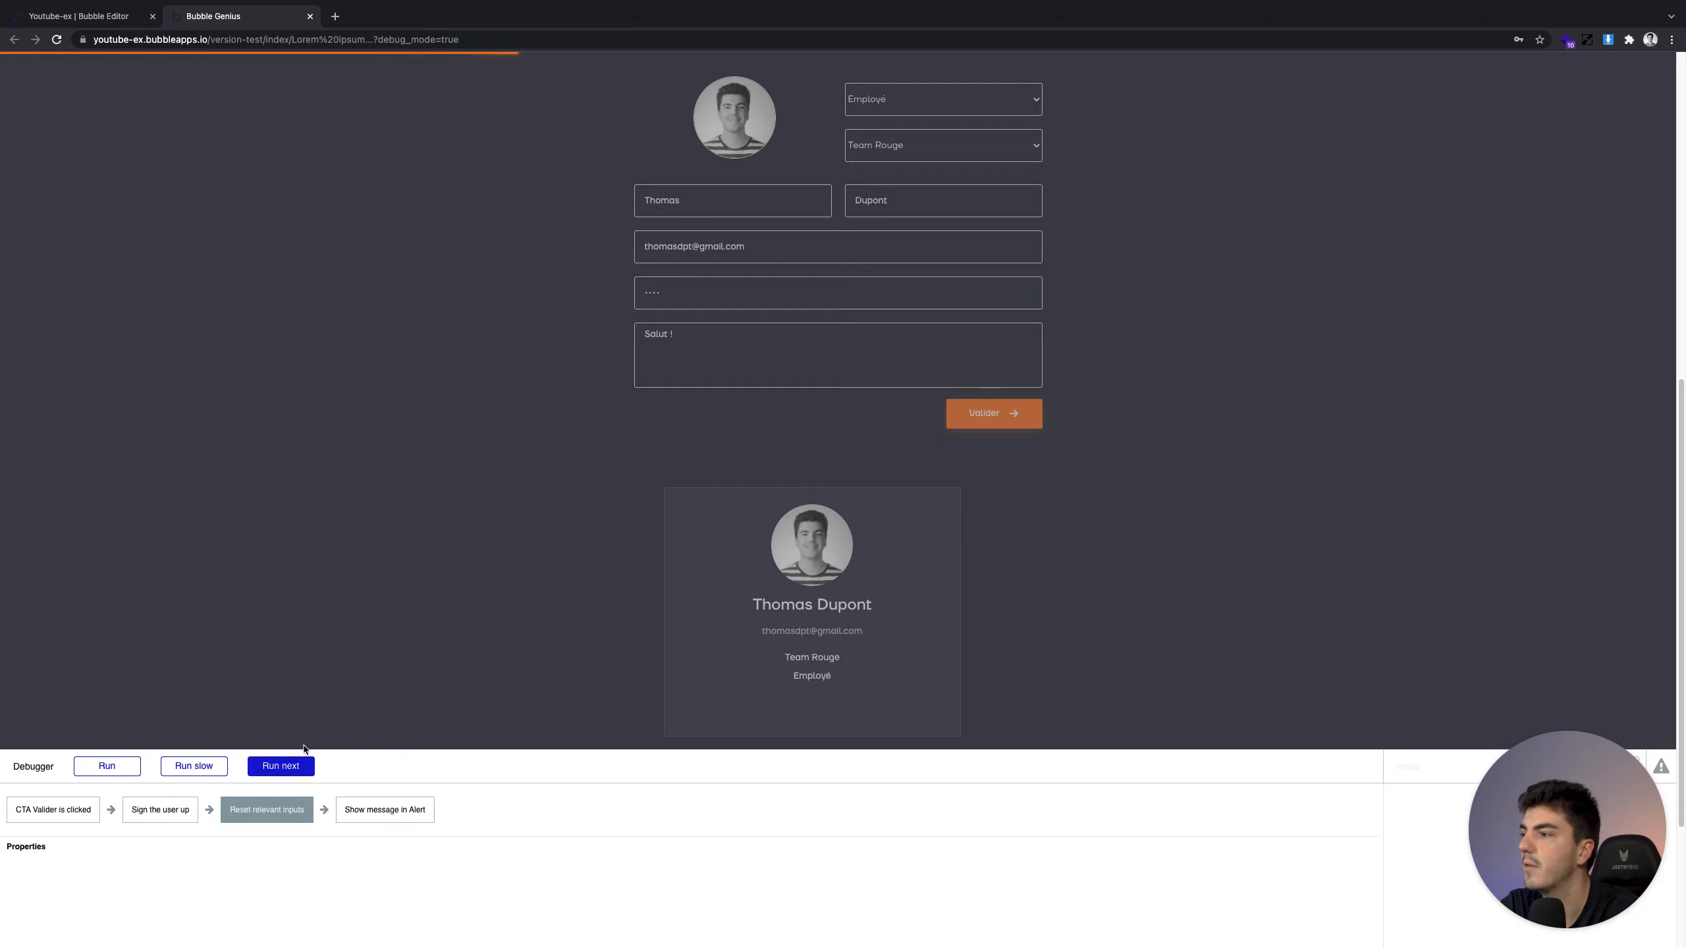
left_click(299, 765)
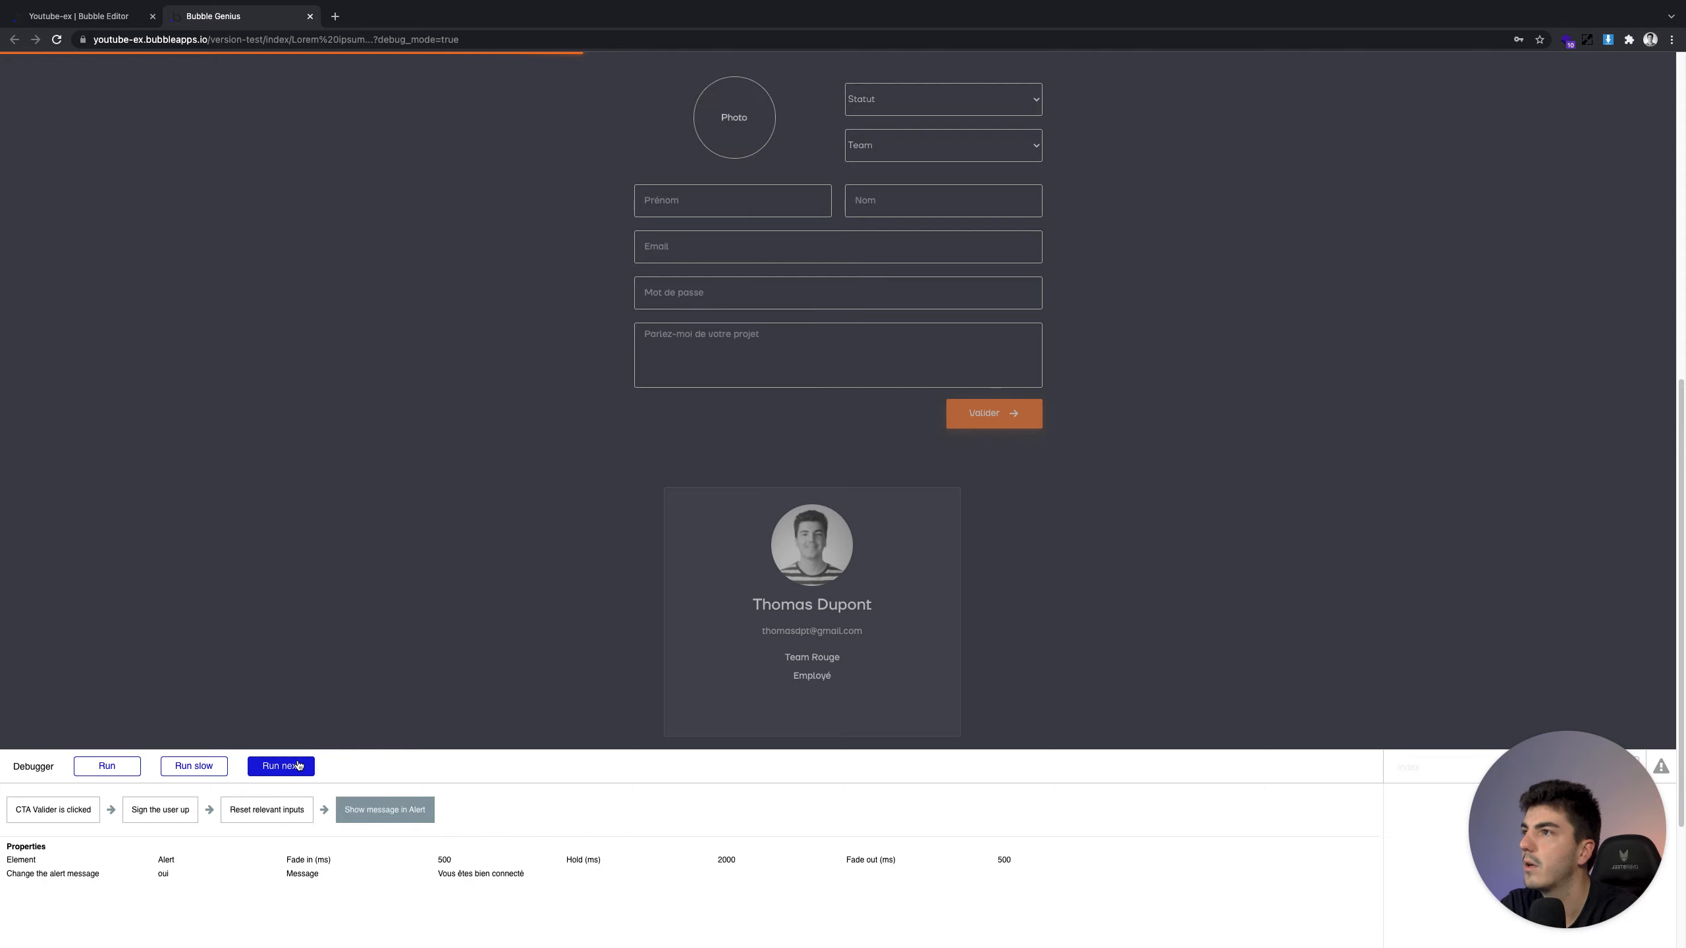
left_click(299, 765)
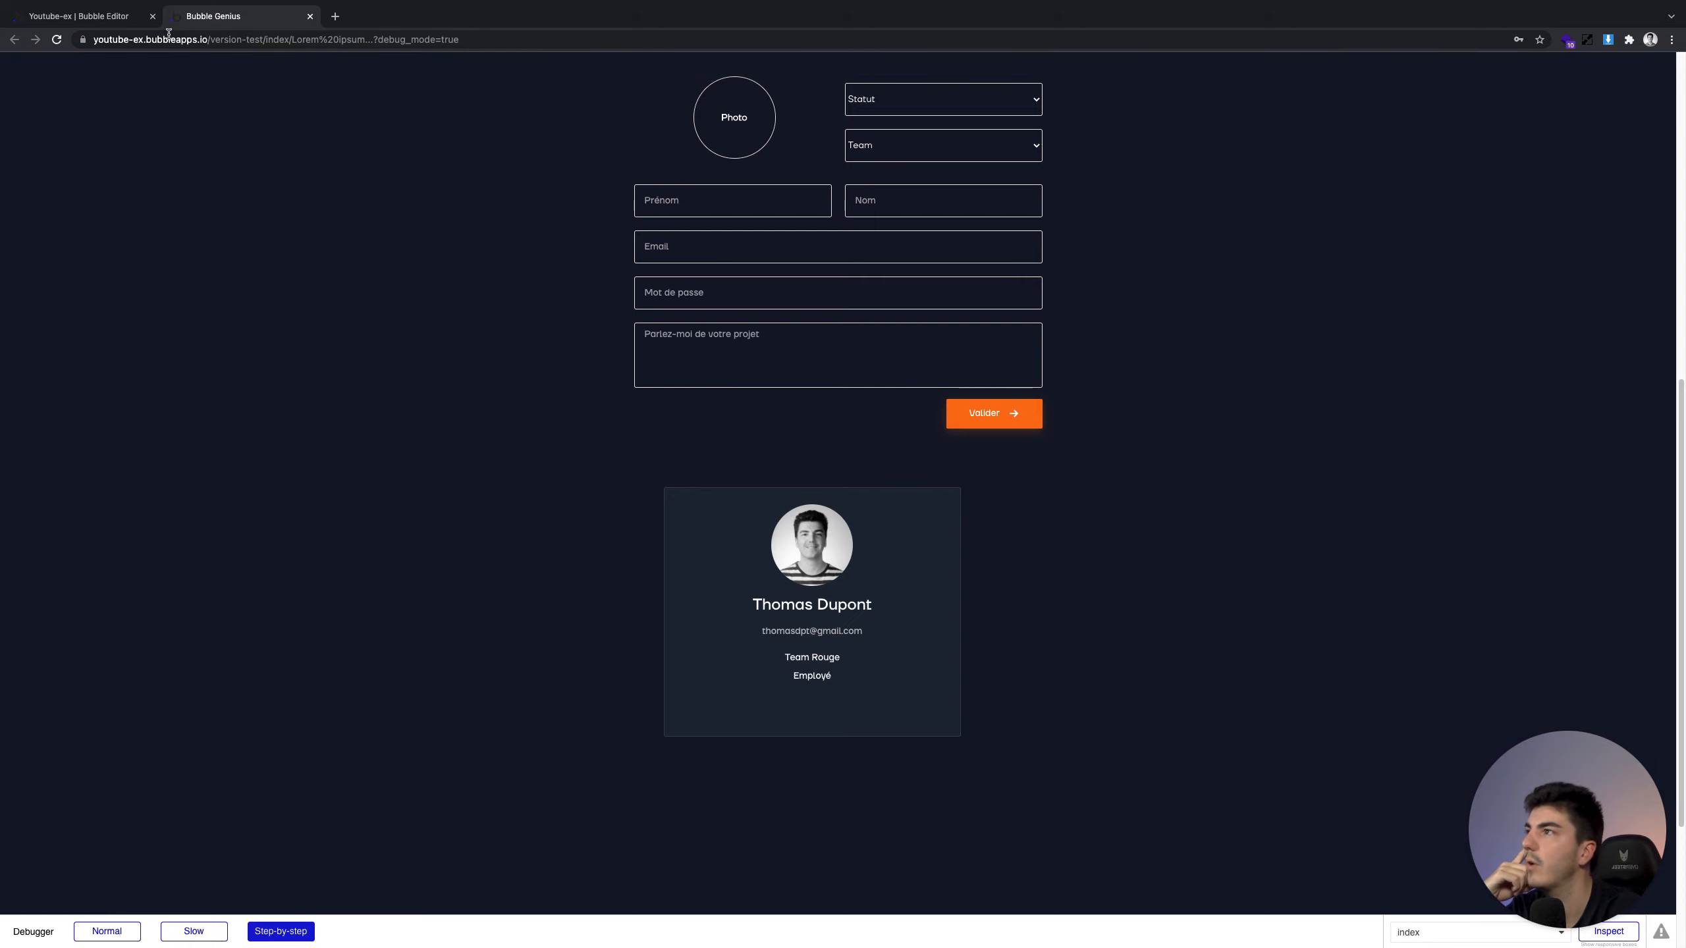
left_click(125, 23)
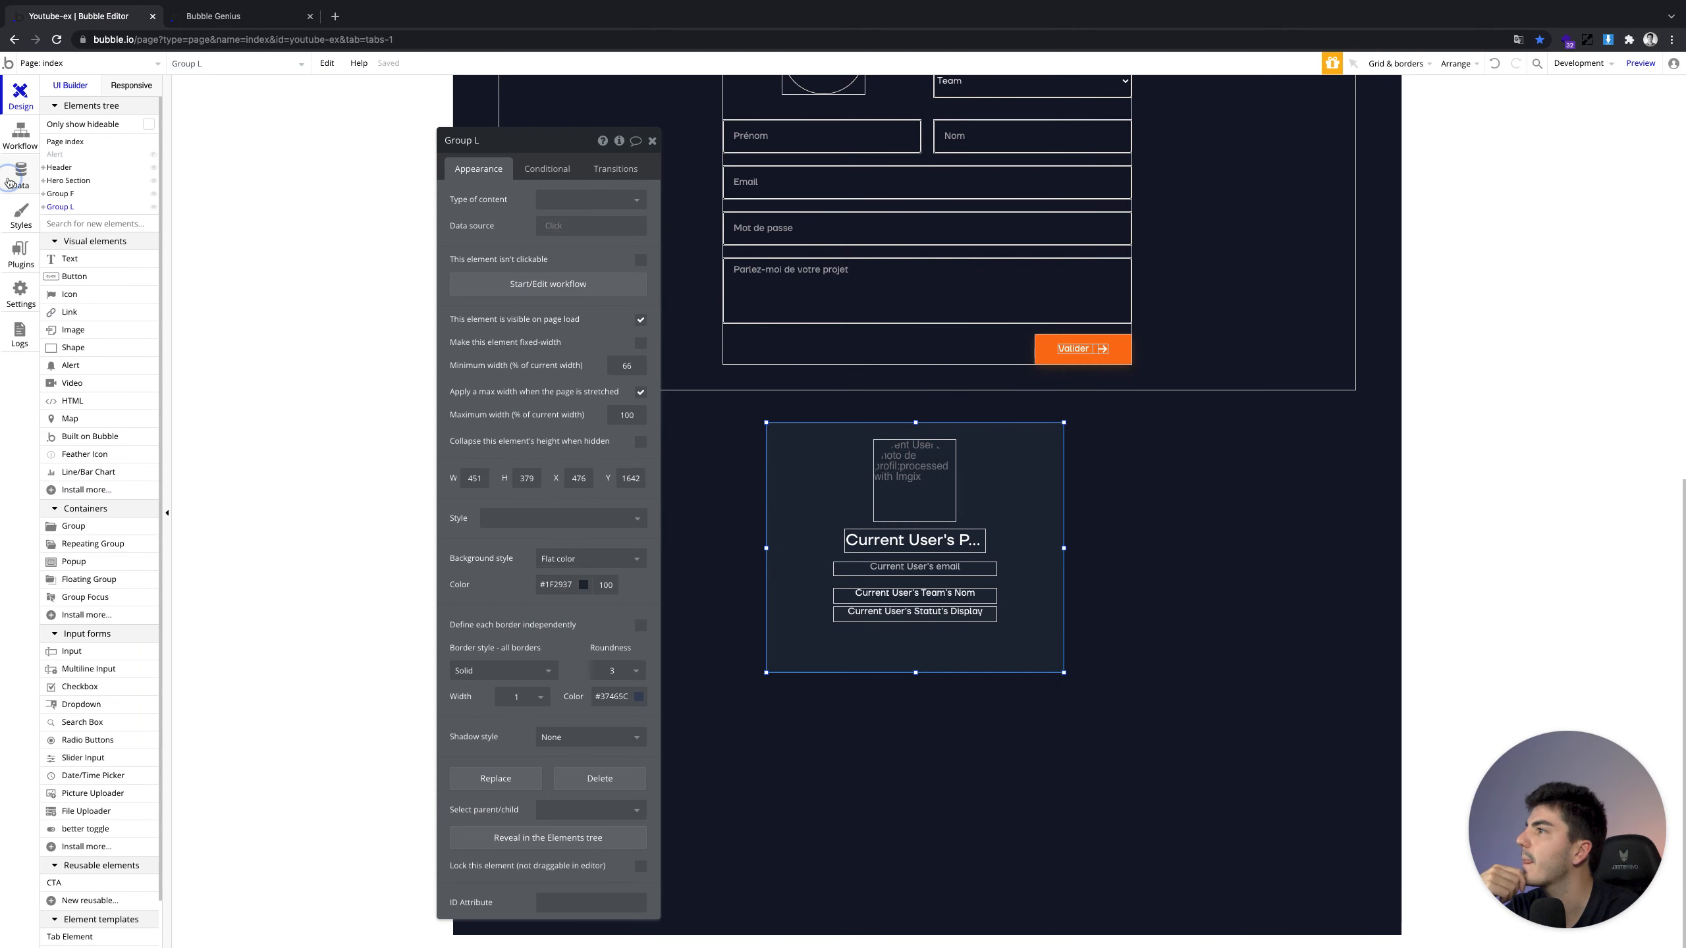
Inspect the stored Users data and preview the app logged in as two different users
left_click(13, 181)
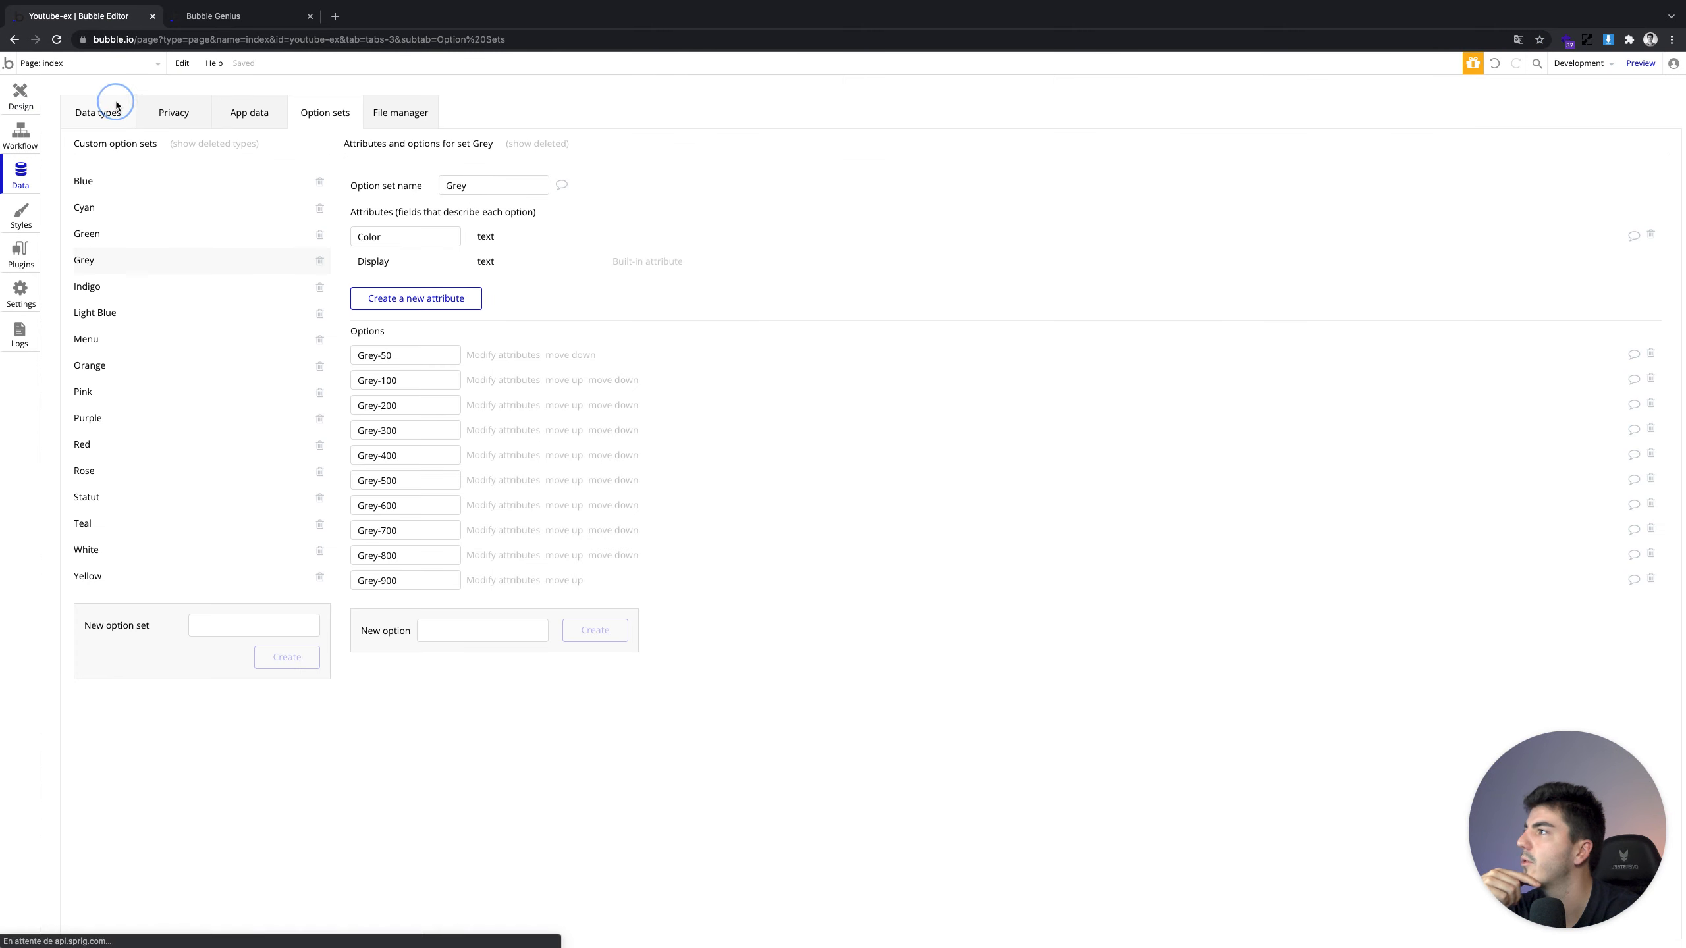
left_click(113, 109)
left_click(243, 126)
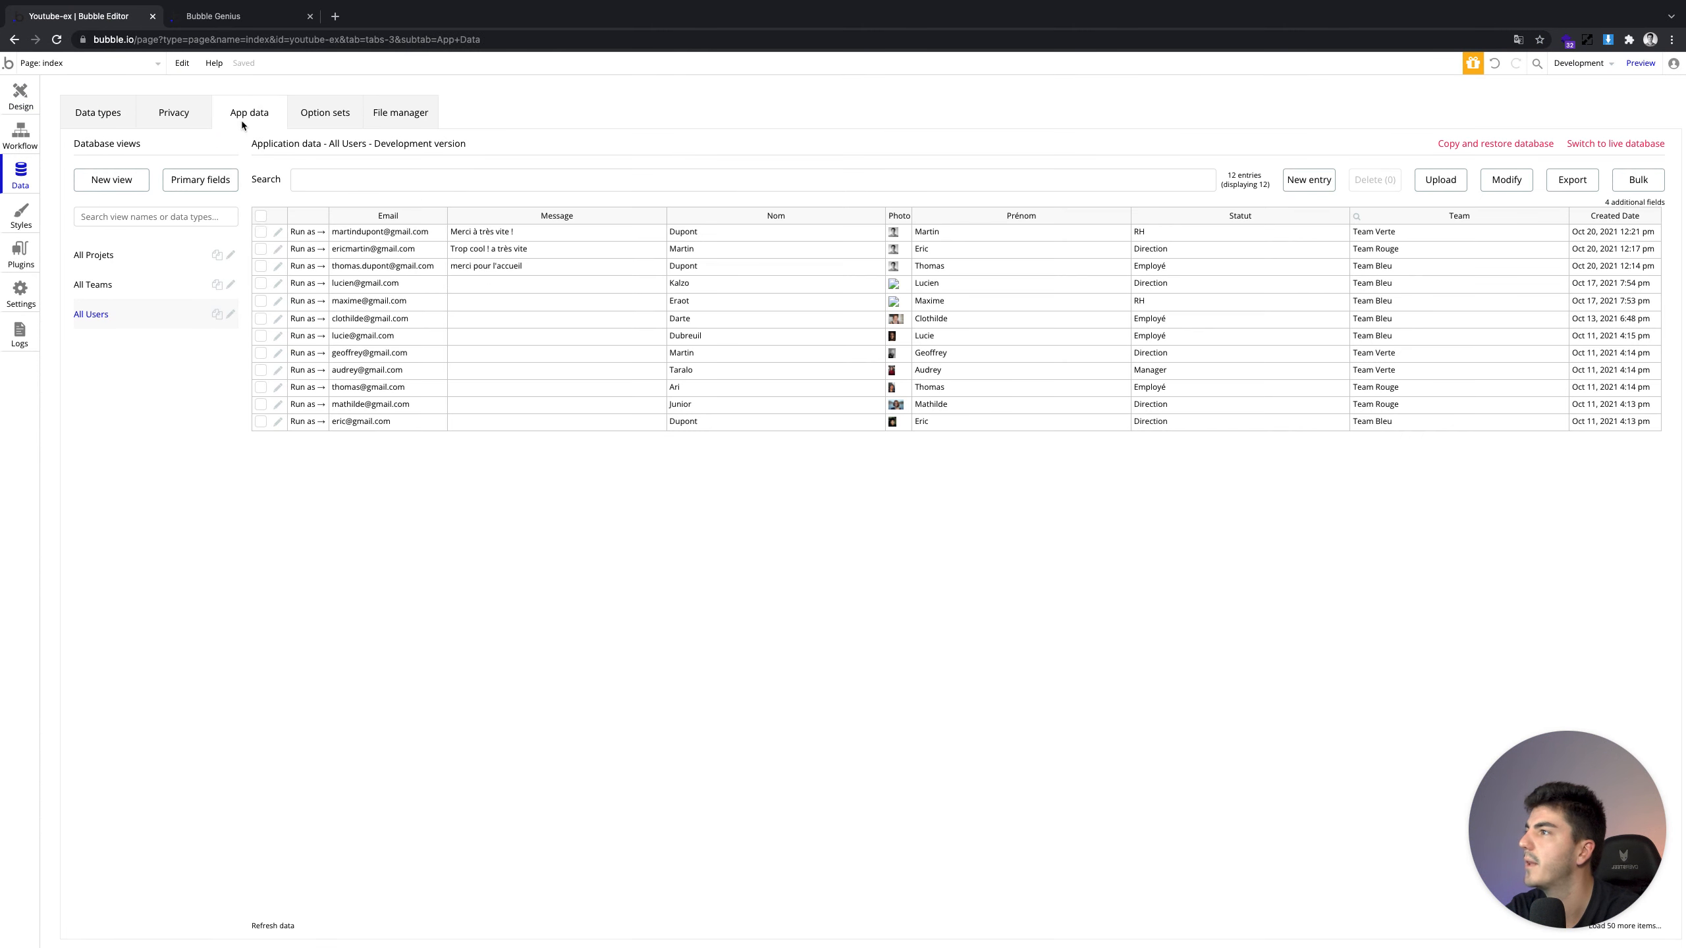
left_click(307, 421)
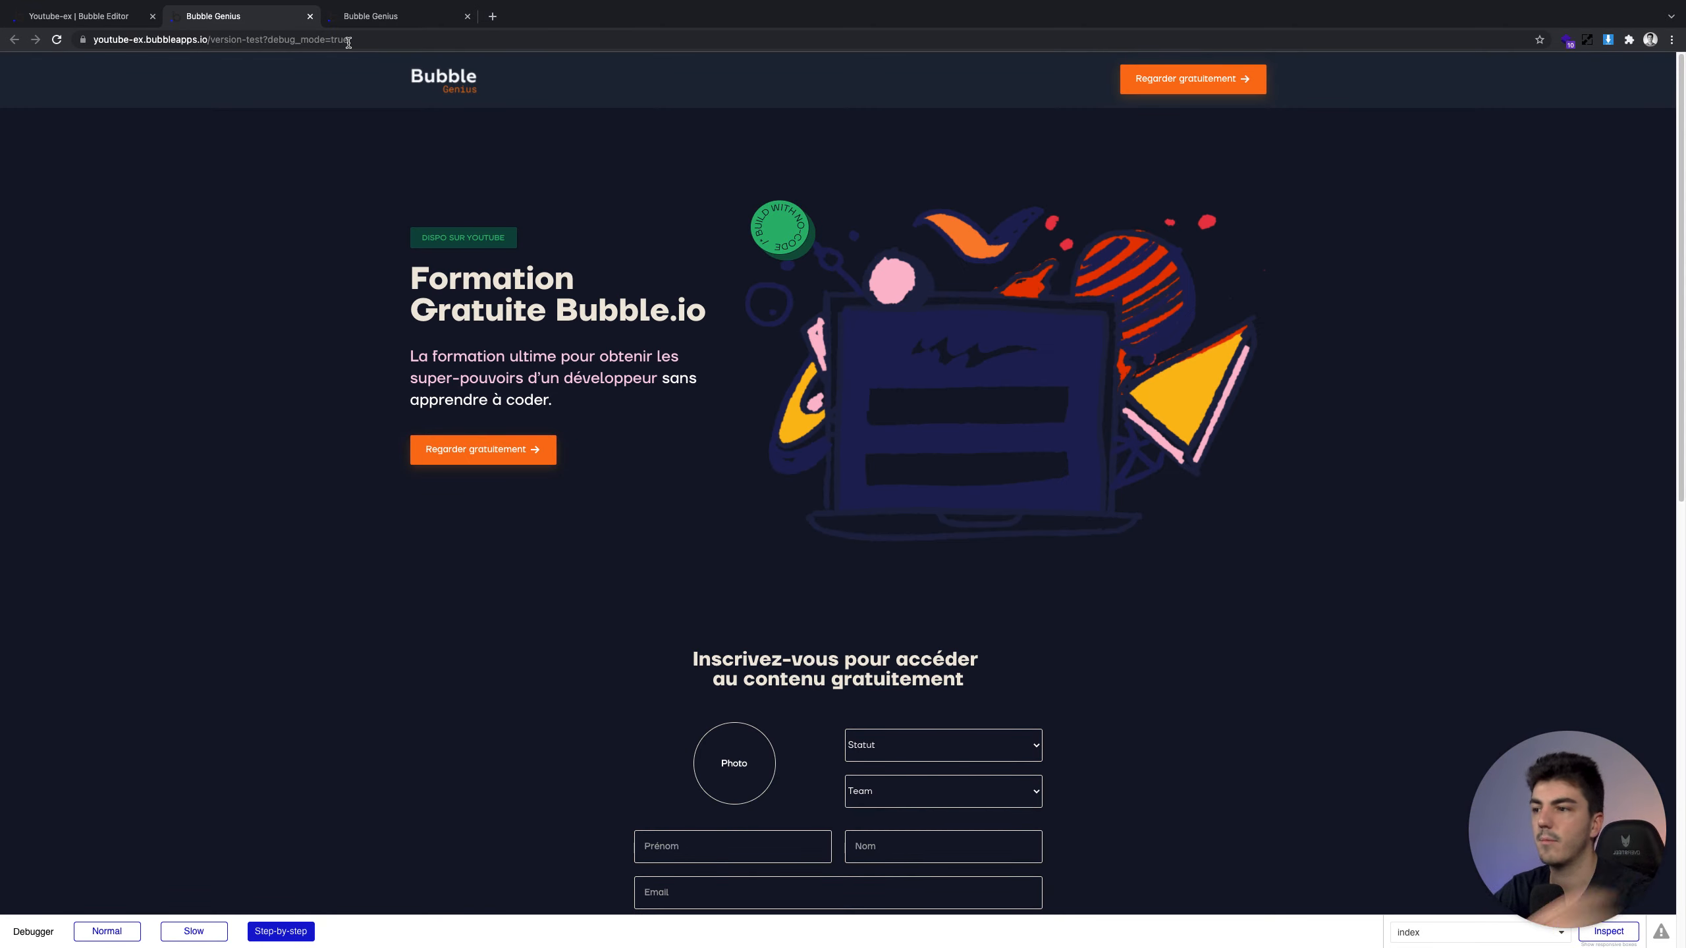
scroll(455, 343, "down", 10)
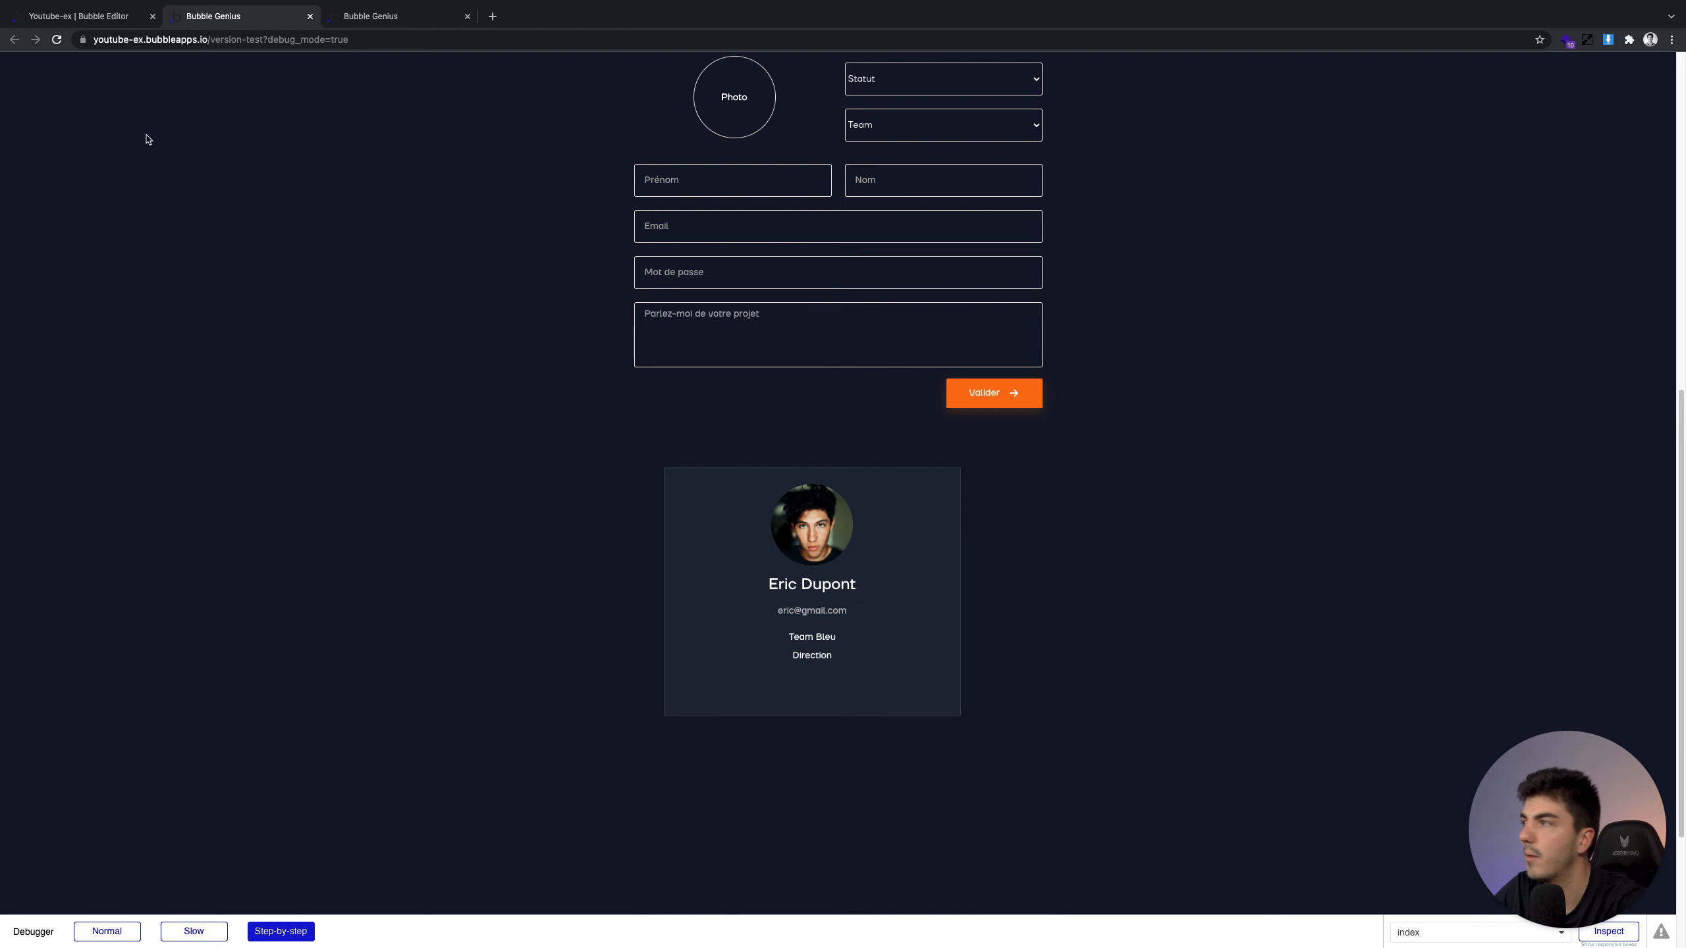
left_click(117, 19)
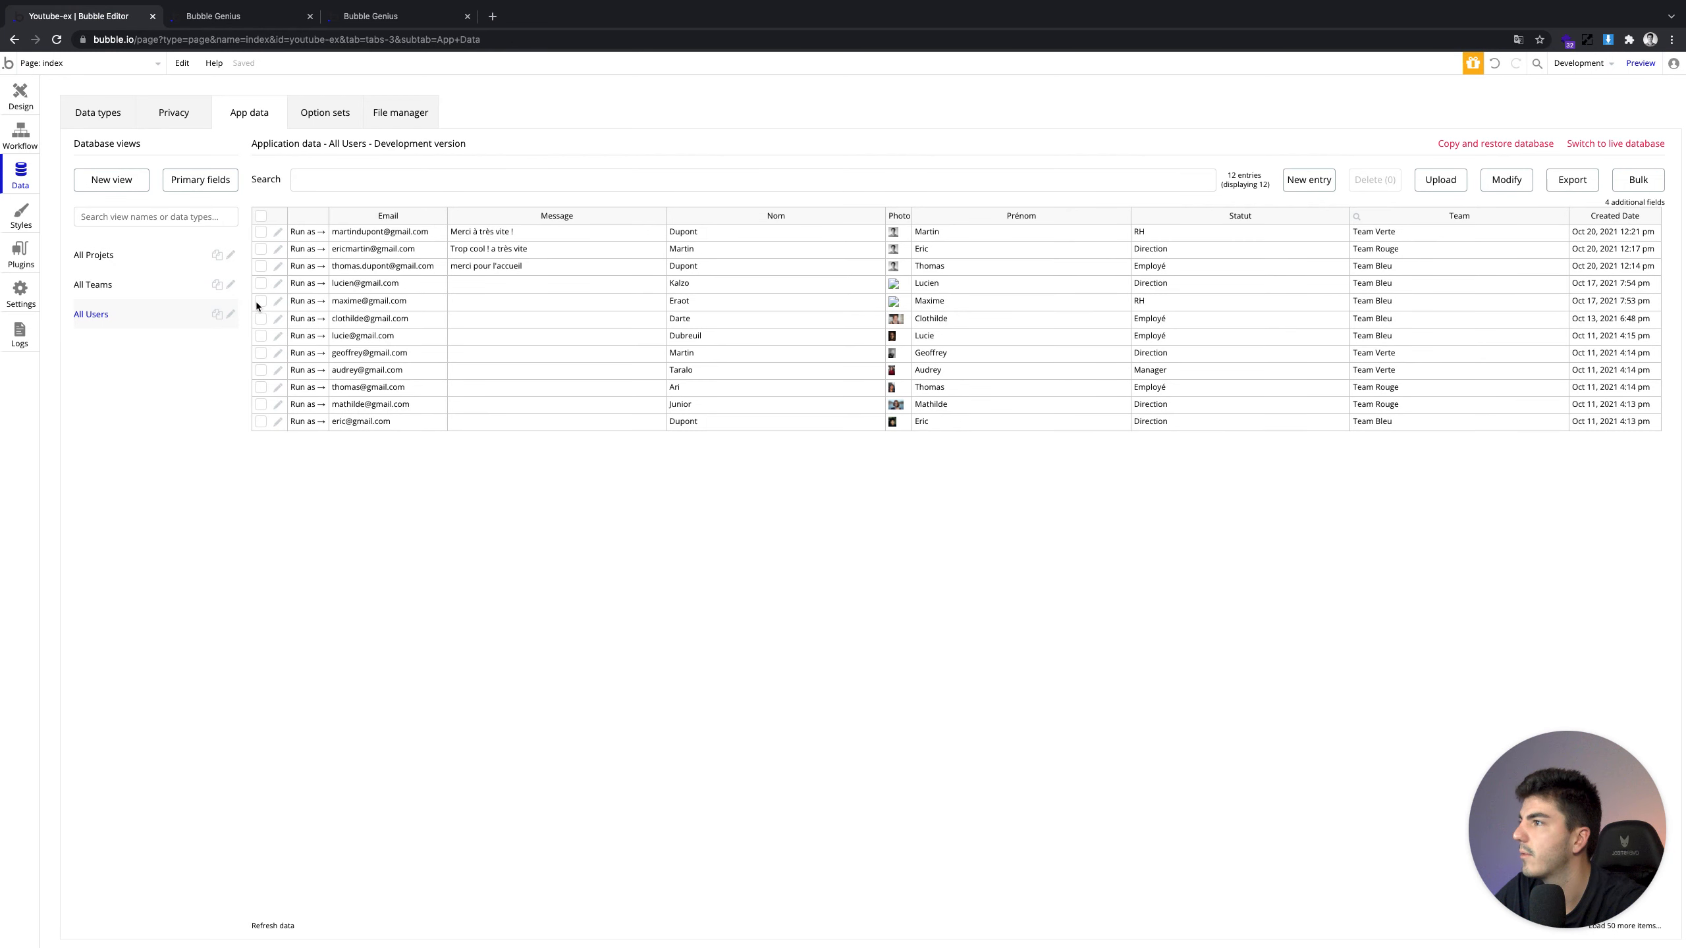
left_click(311, 303)
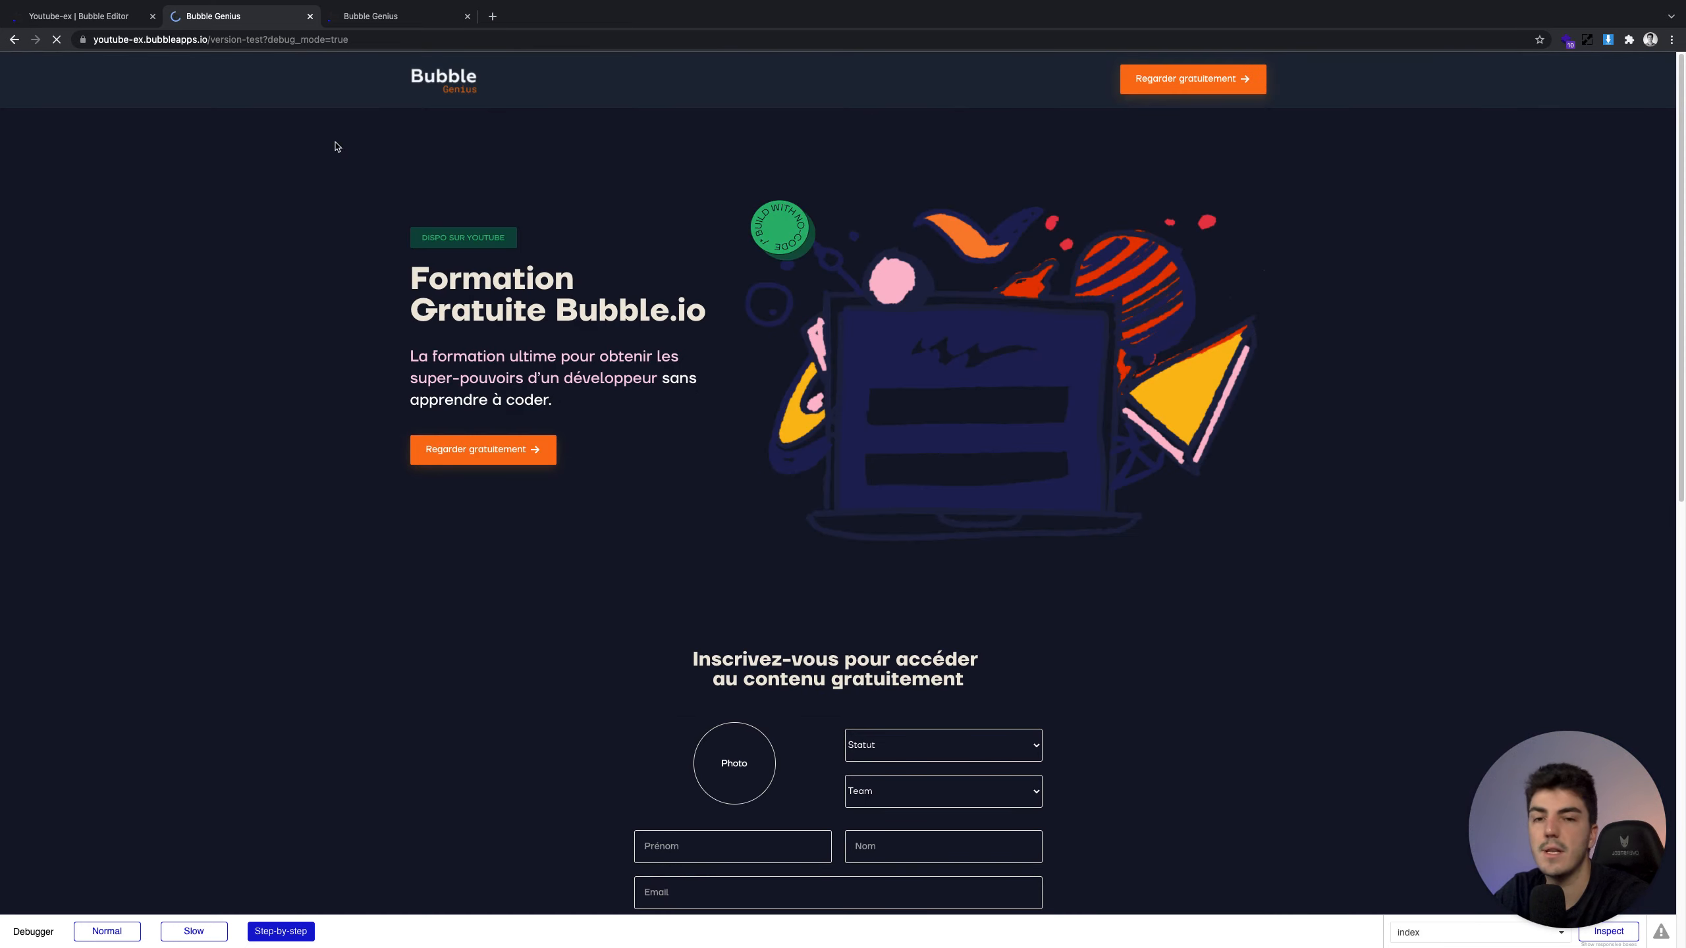
scroll(632, 553, "down", 8)
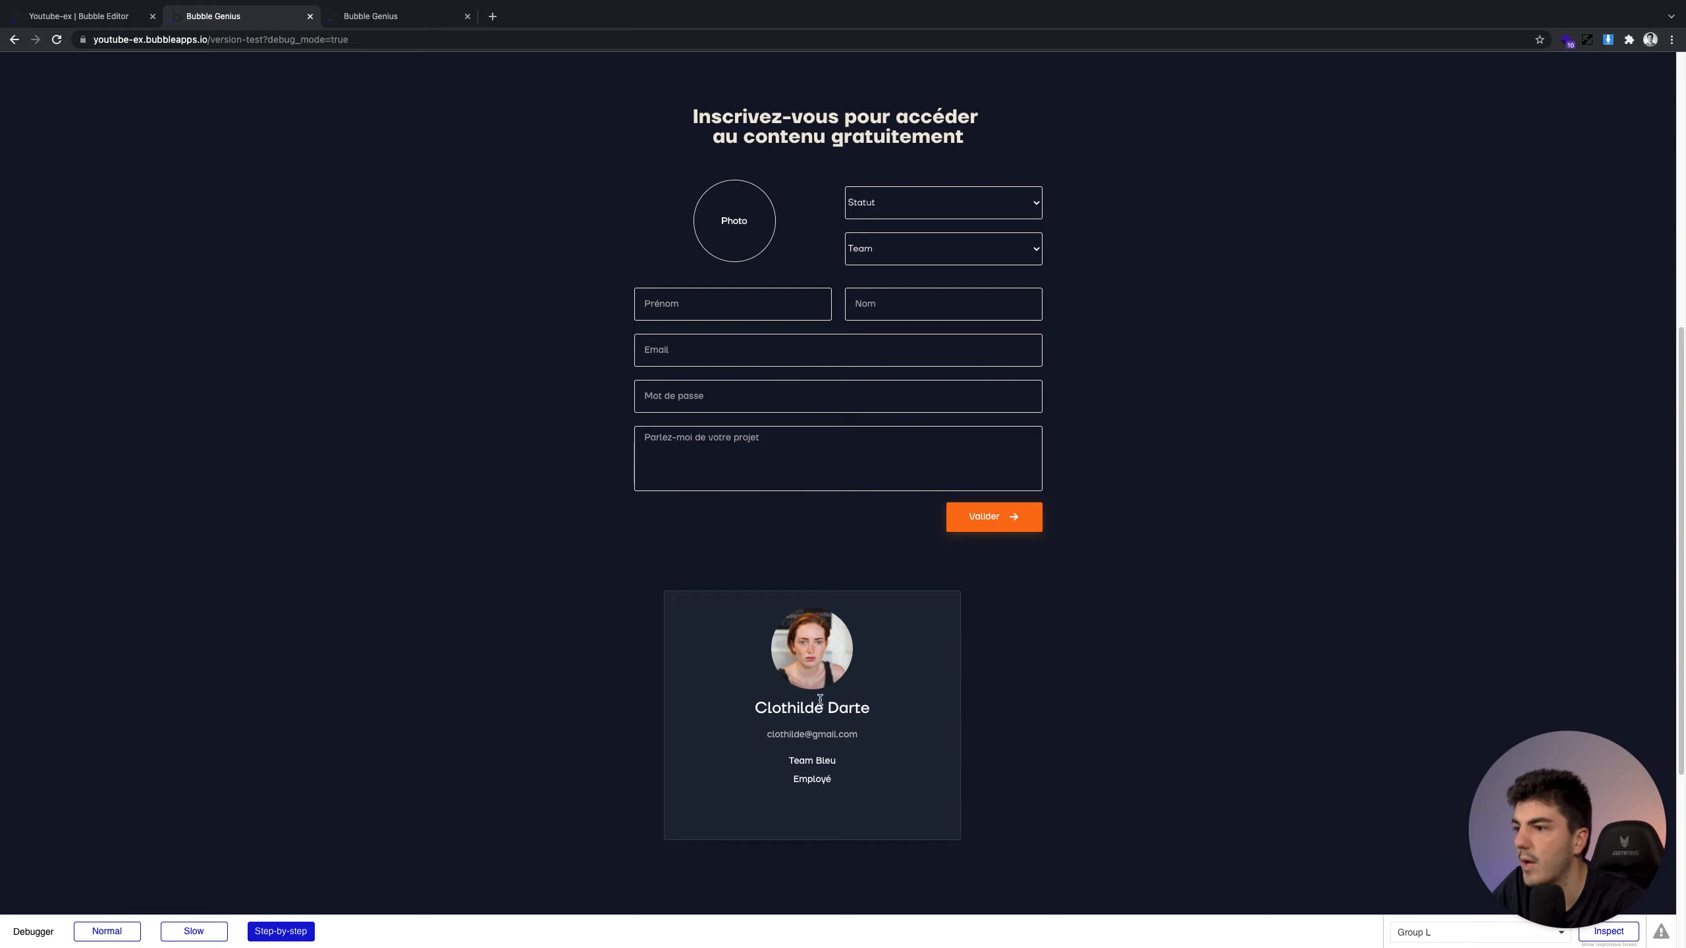
left_click(133, 17)
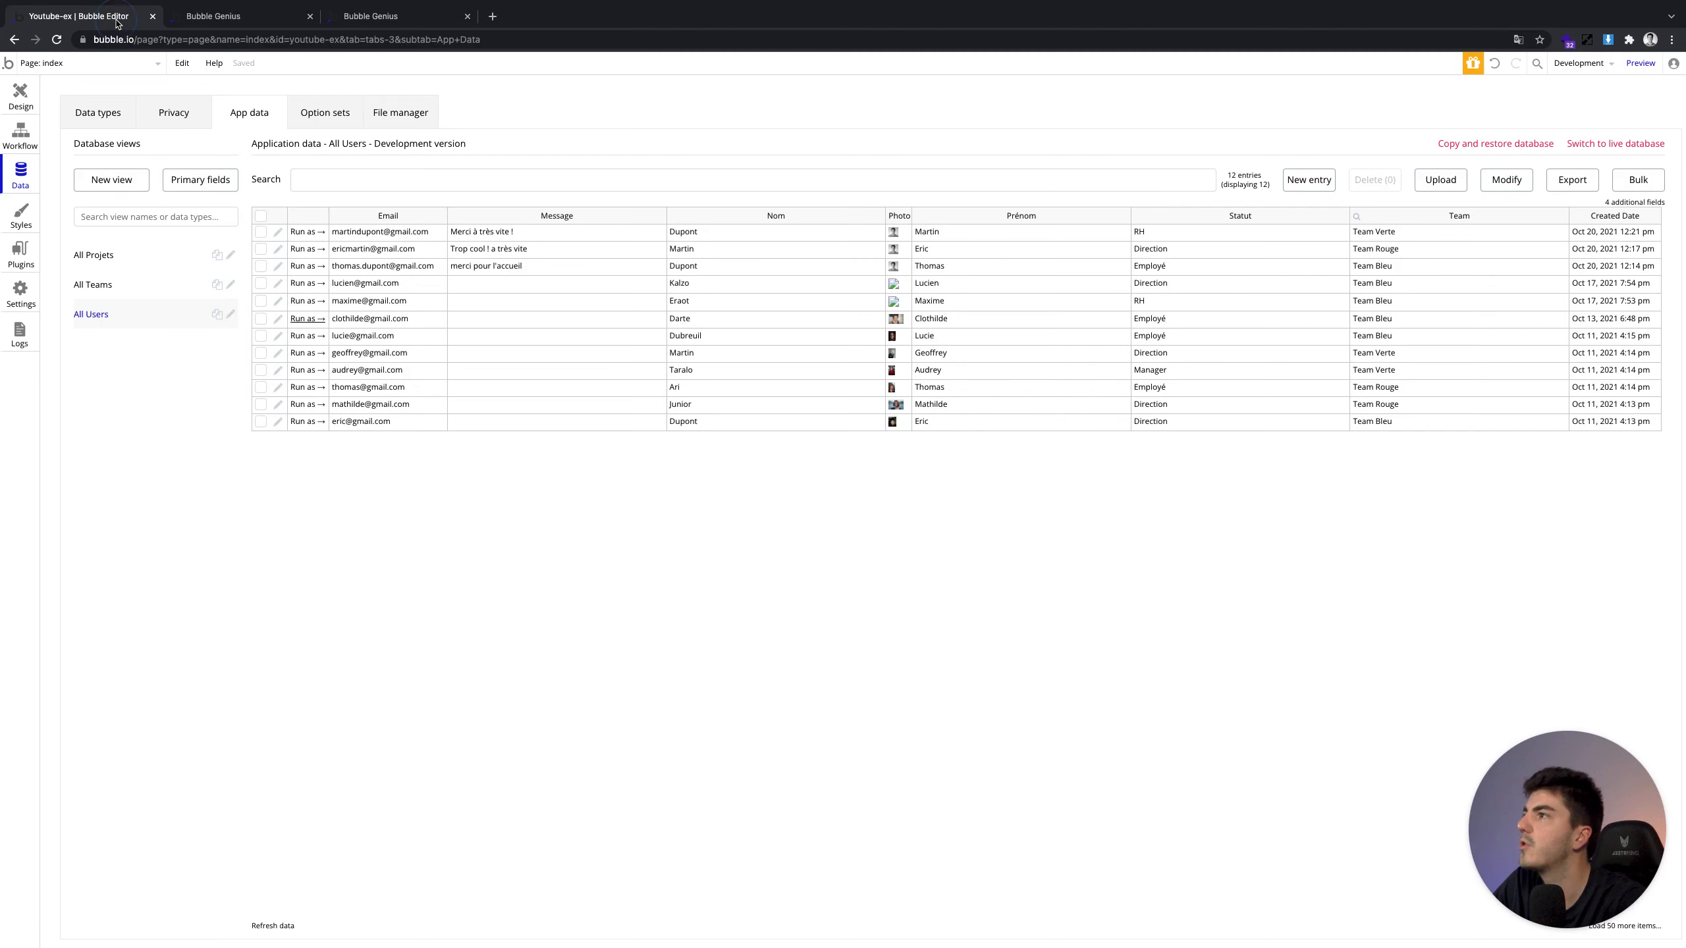
Place a new button inside the Group L profile card
left_click(33, 101)
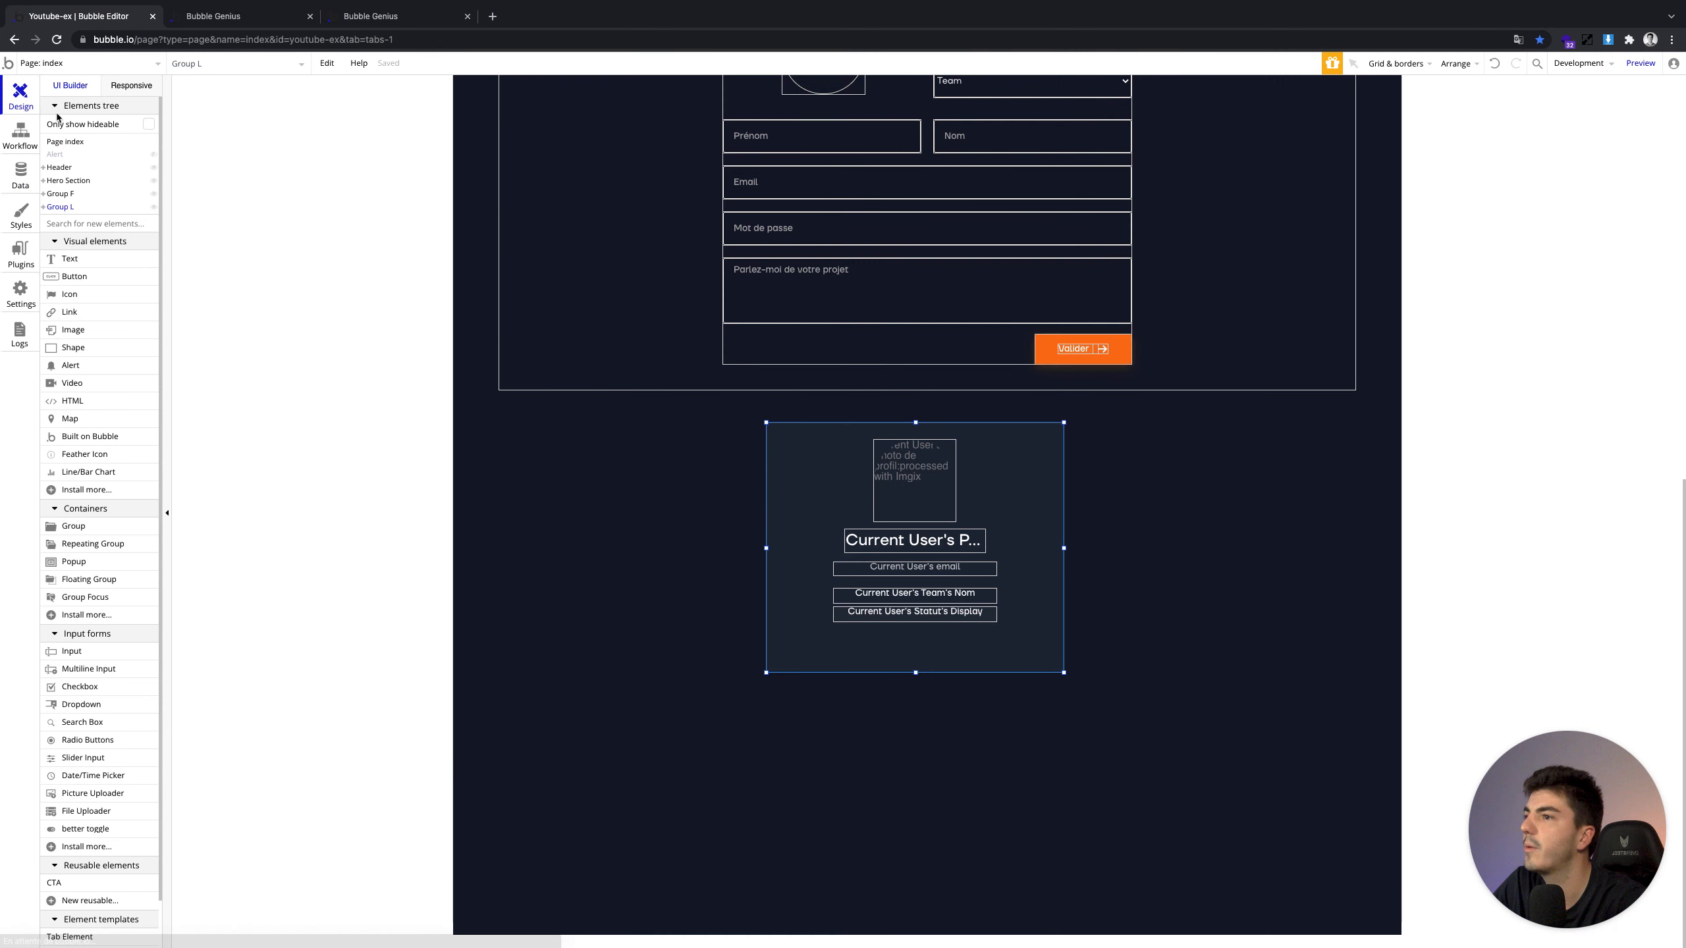
left_click(75, 276)
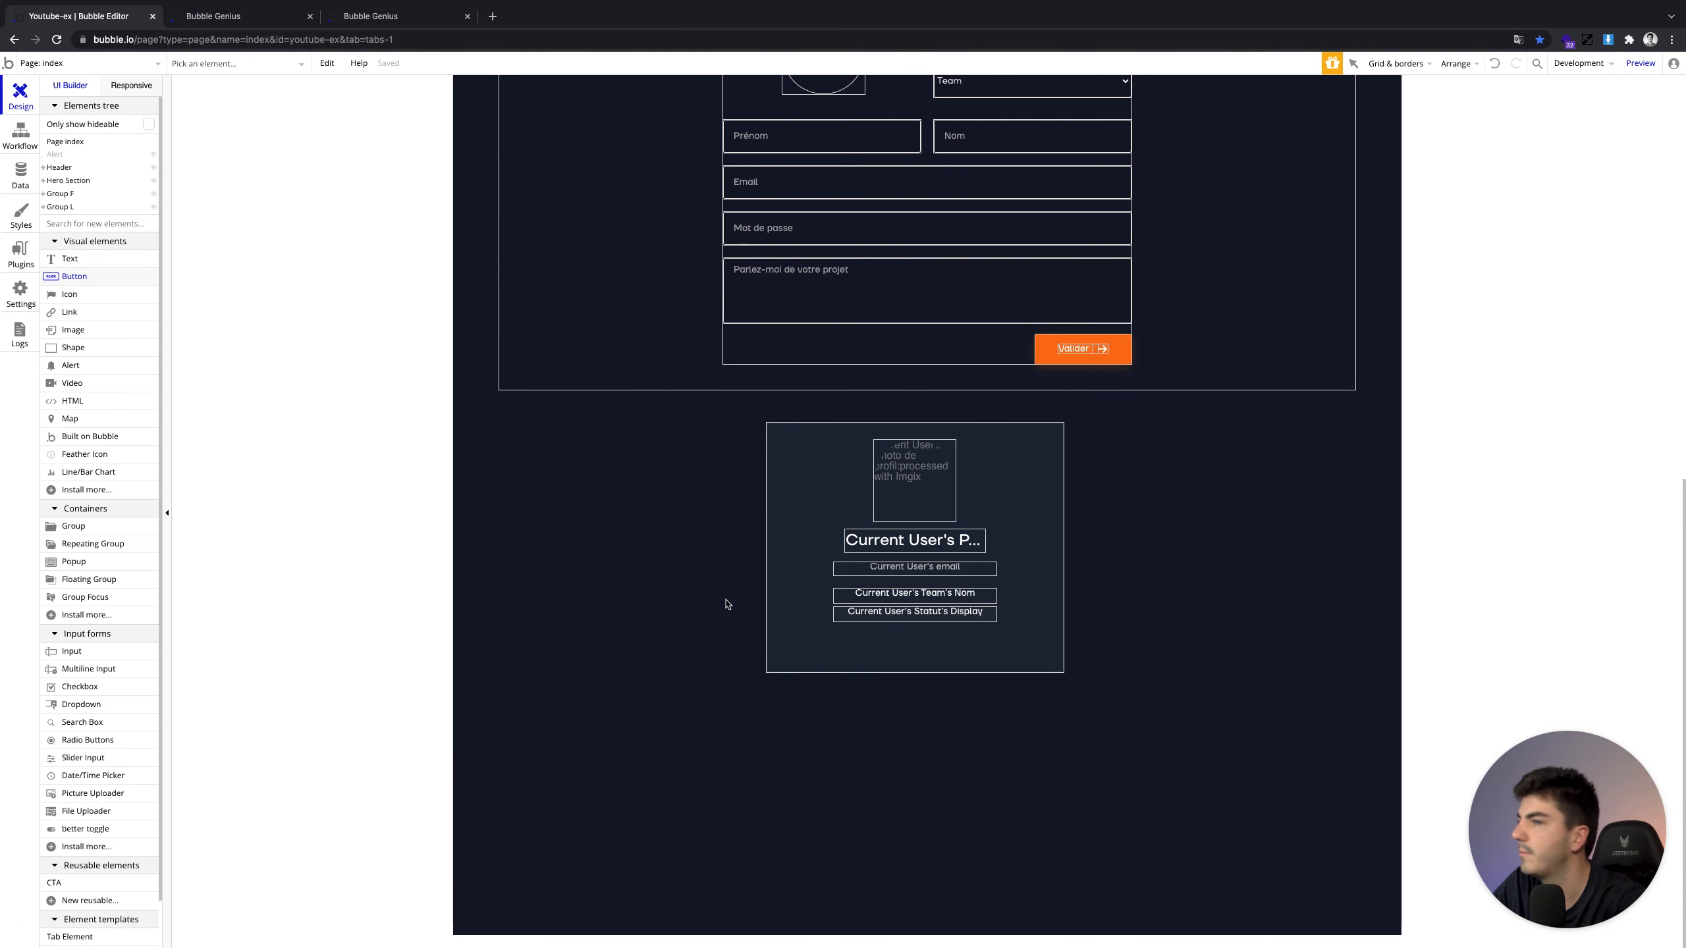
left_click(888, 643)
Label the new button 'Se déconnecter' and create an empty click workflow for it
double_click(909, 650)
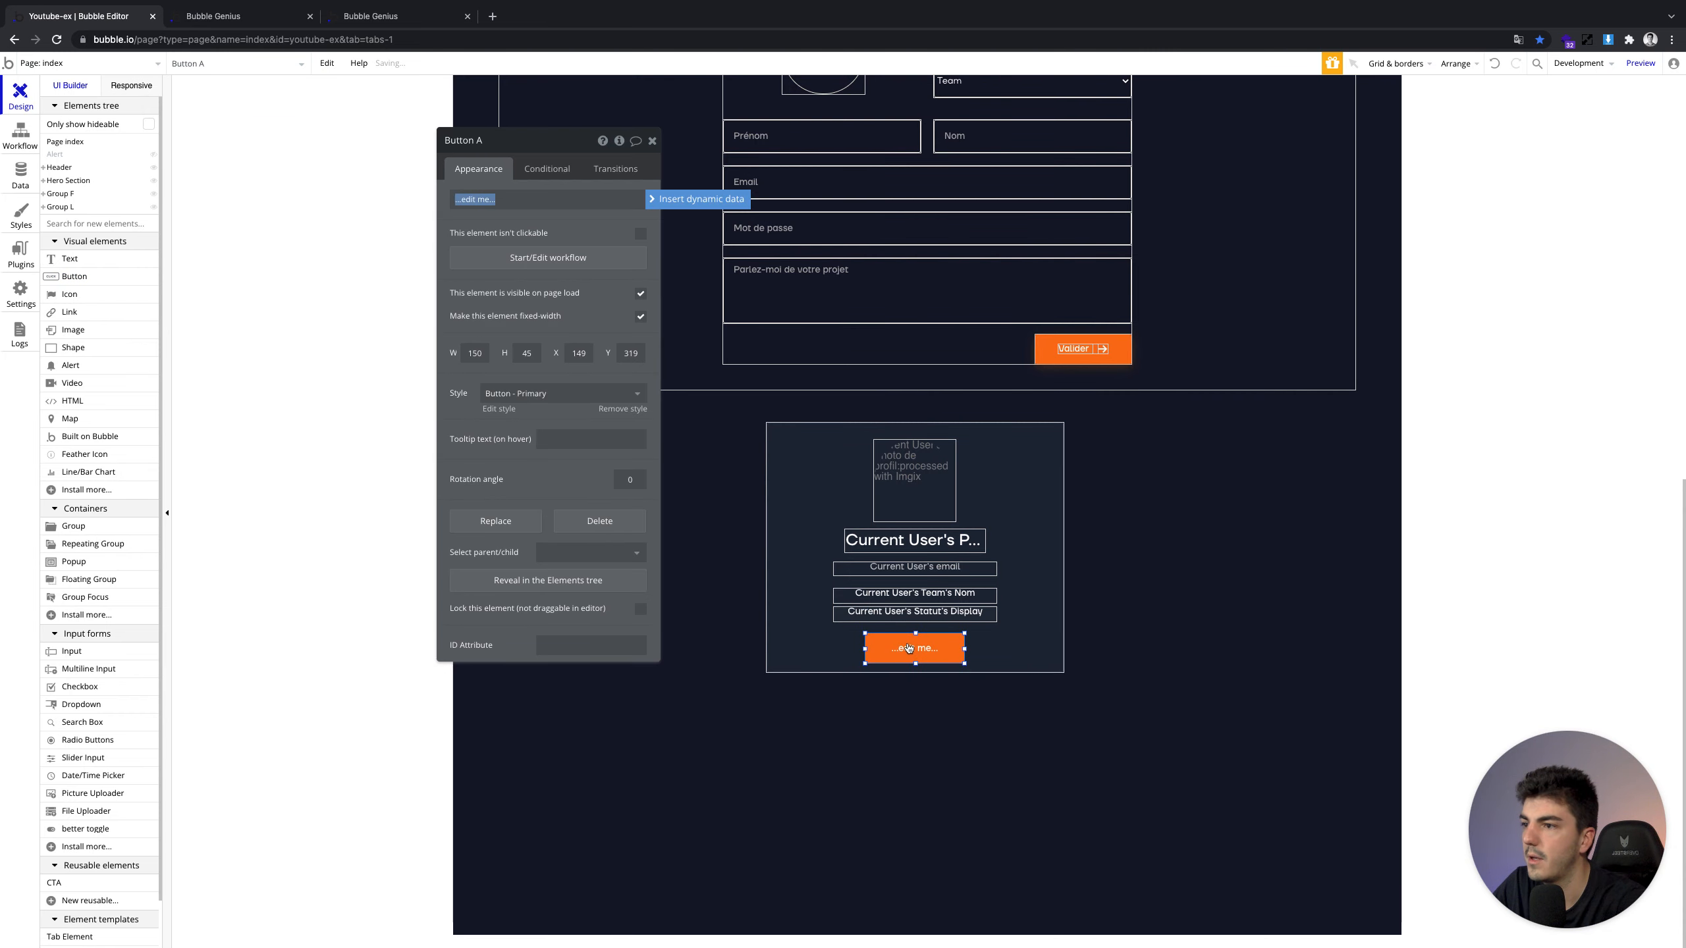
type("Se déconnecter")
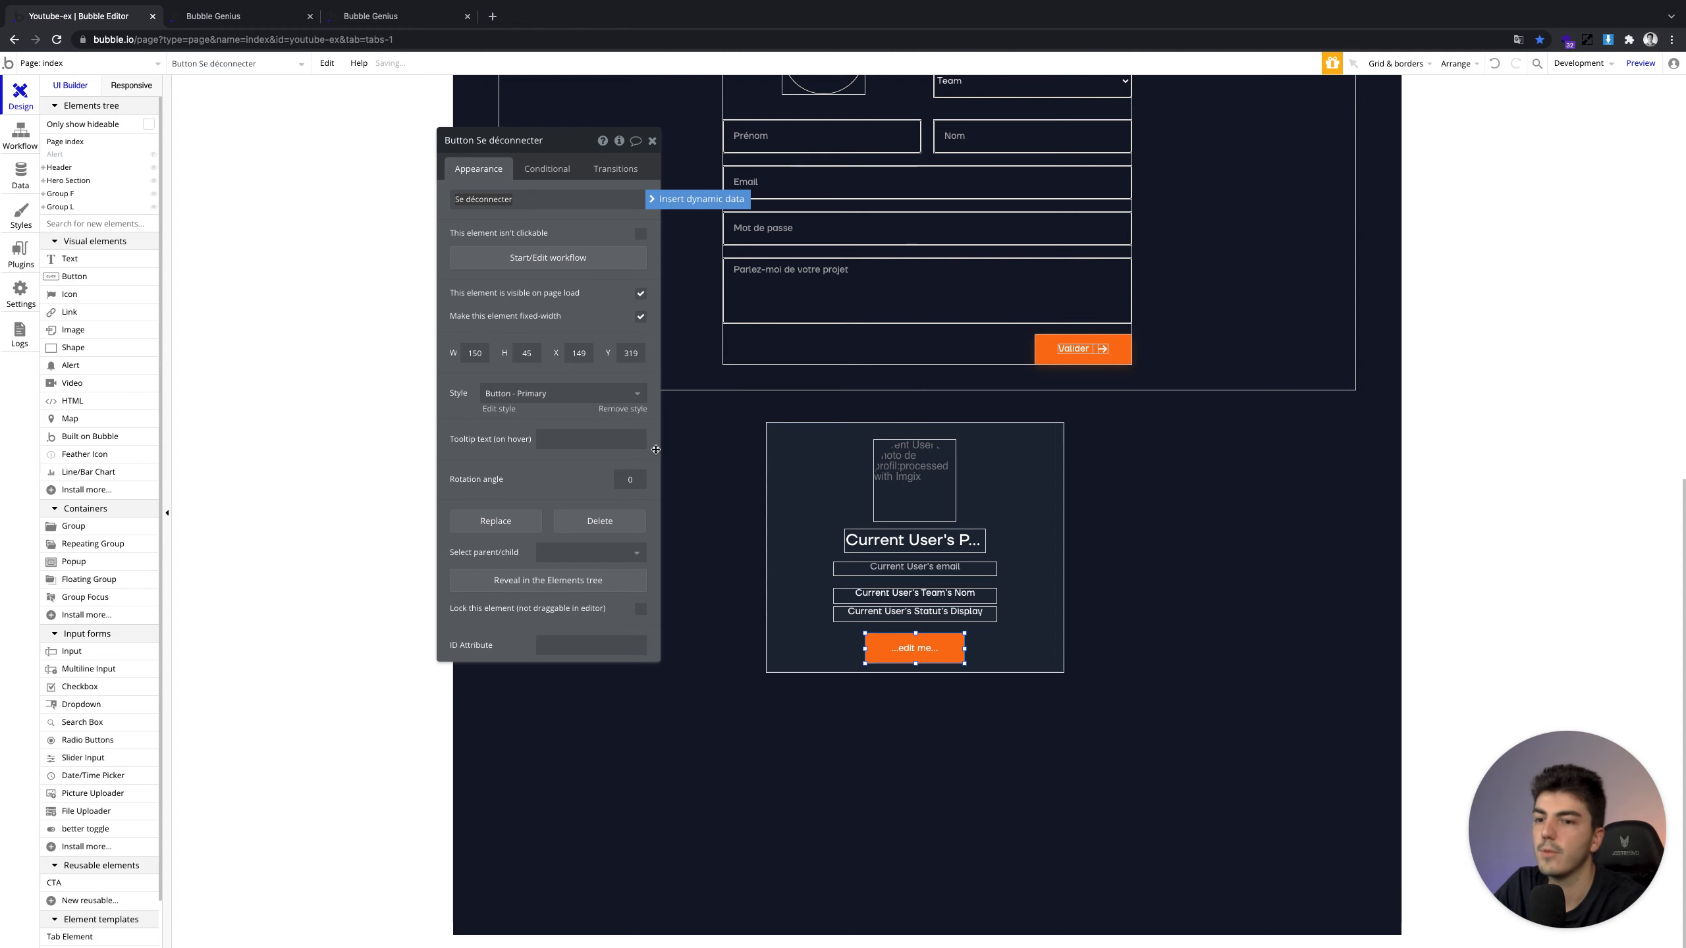
left_click(652, 142)
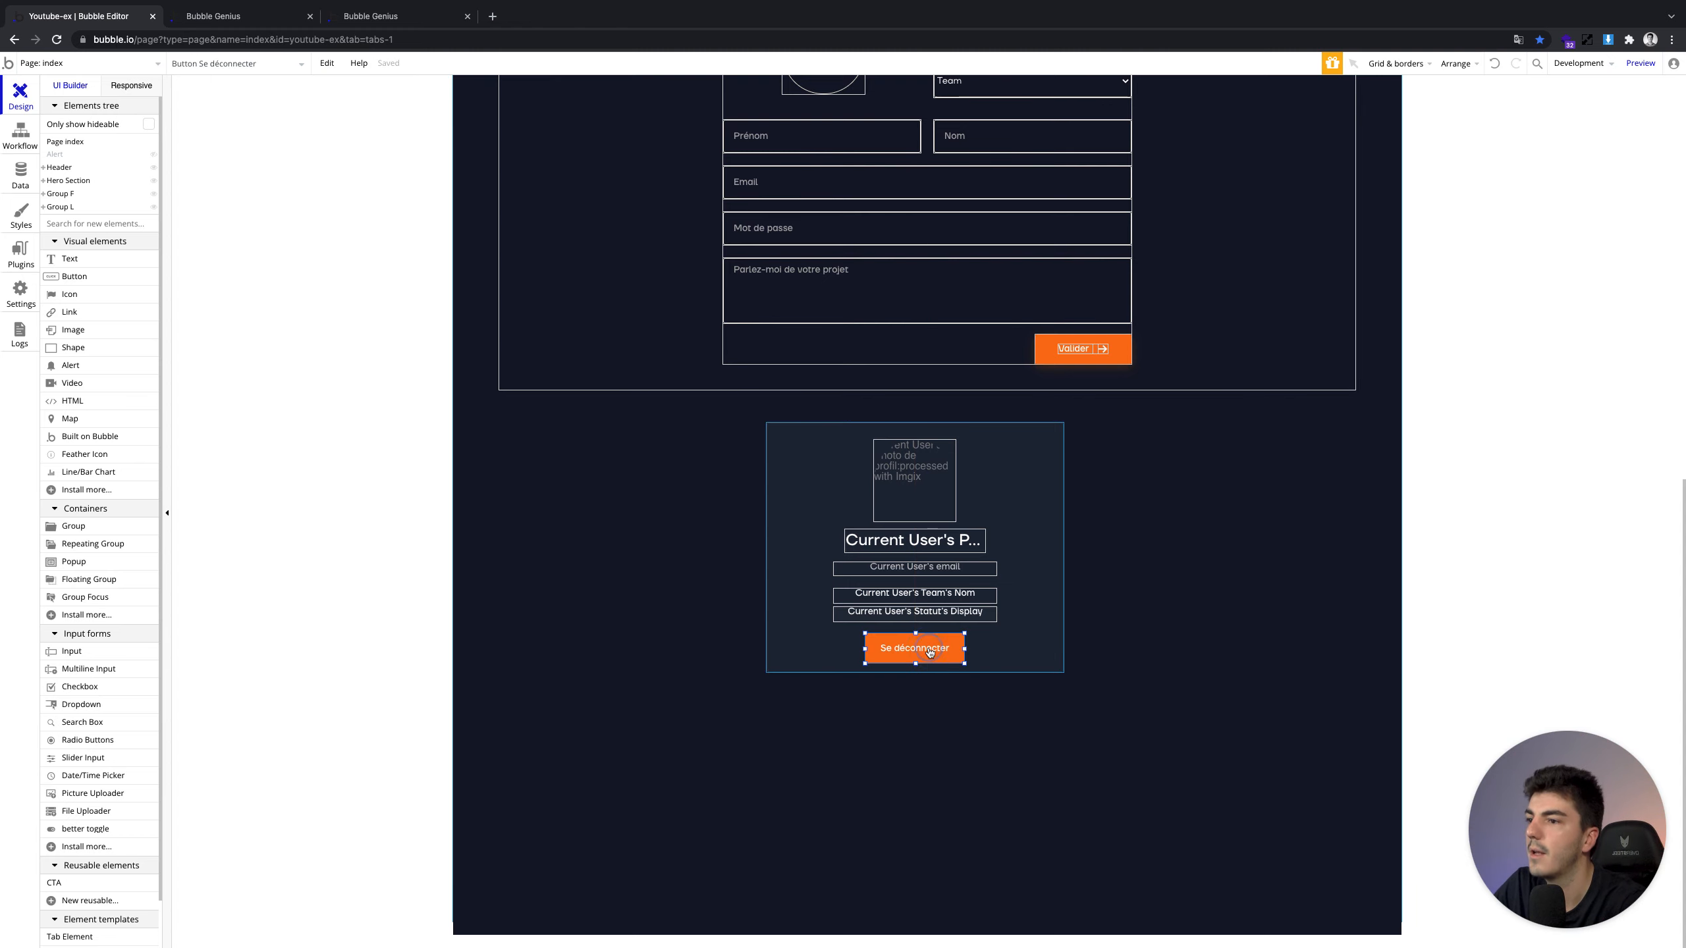
double_click(931, 653)
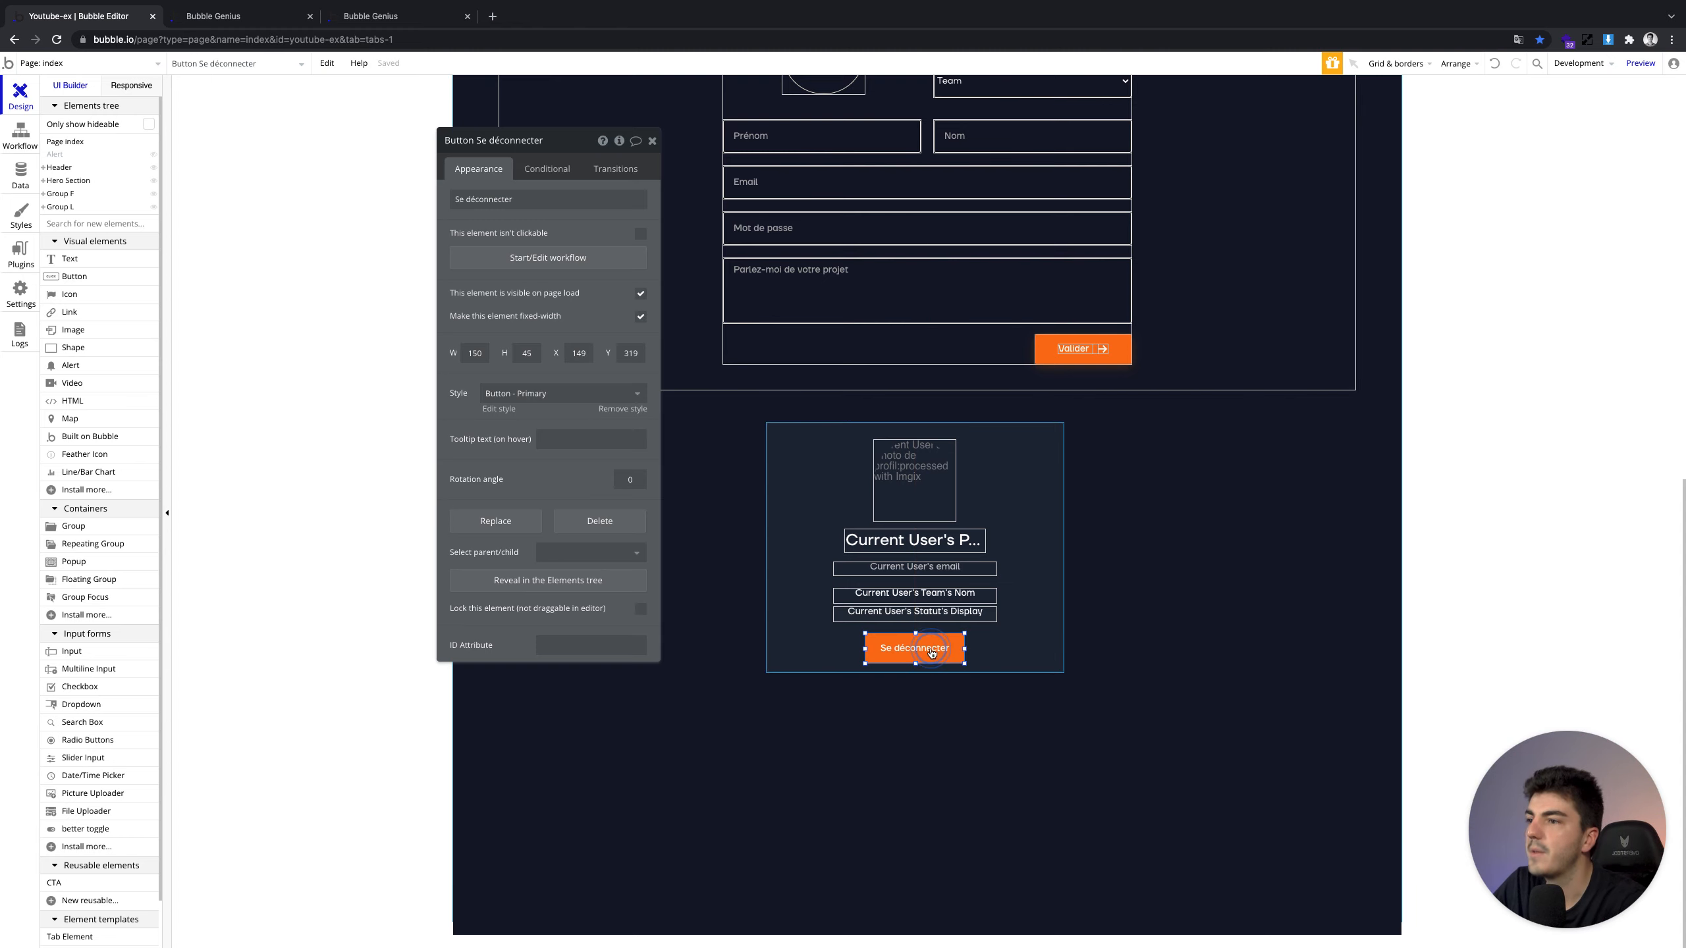
left_click(542, 264)
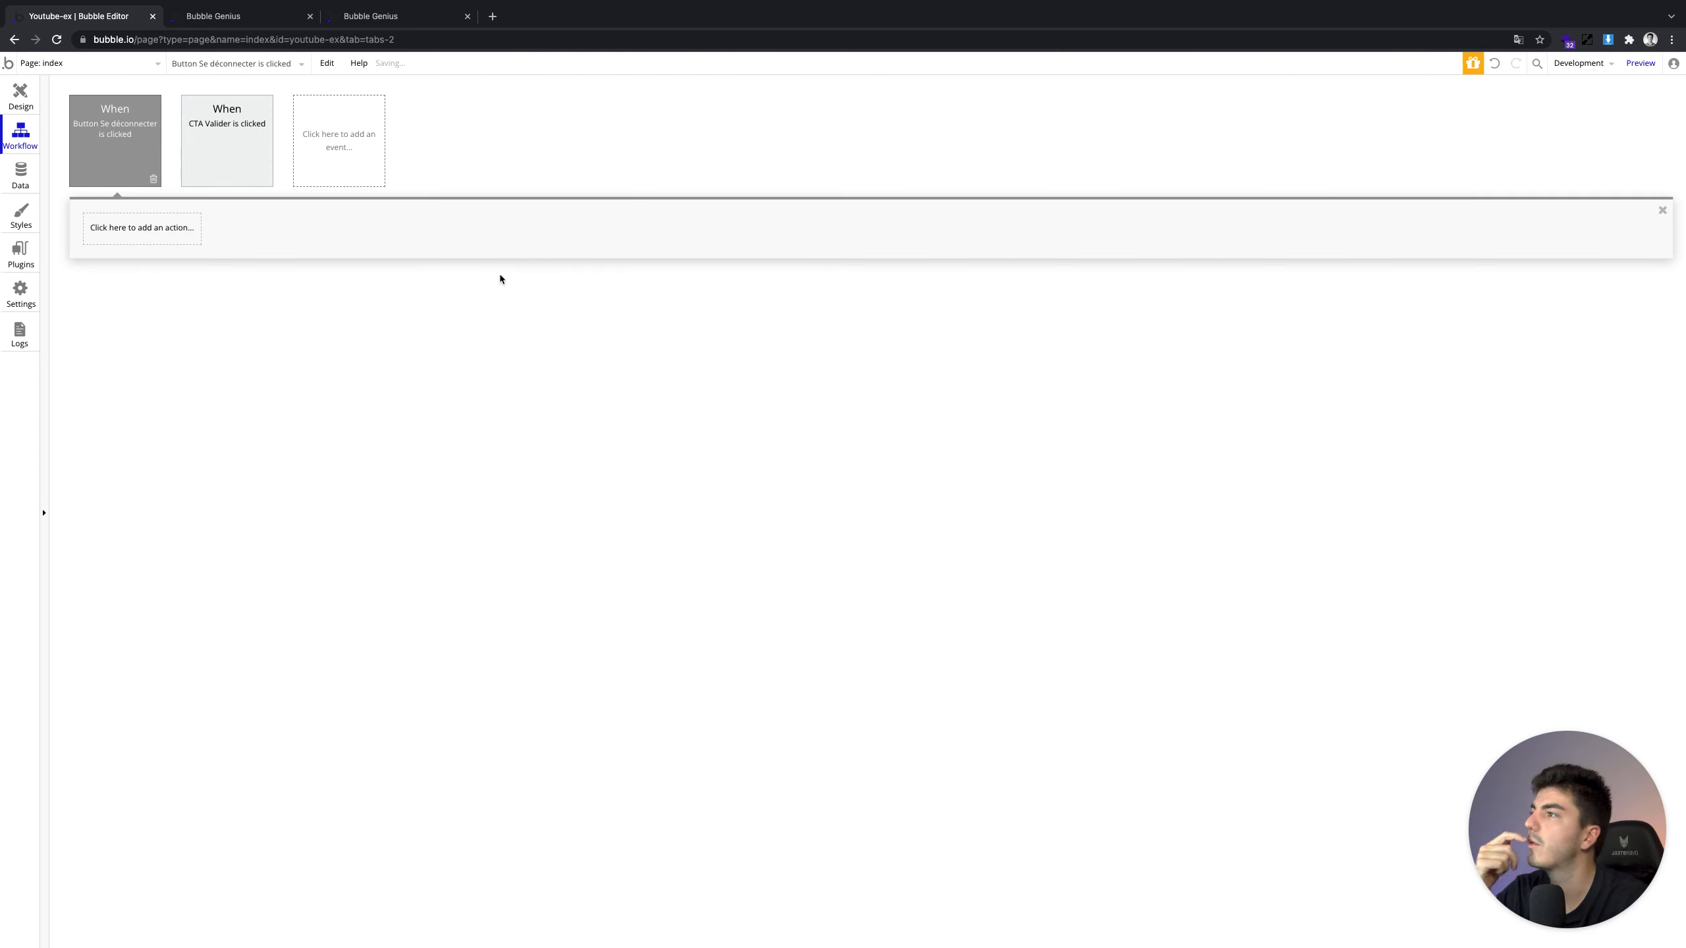
Add an Account > Log the user out action to the Se déconnecter workflow
left_click(159, 228)
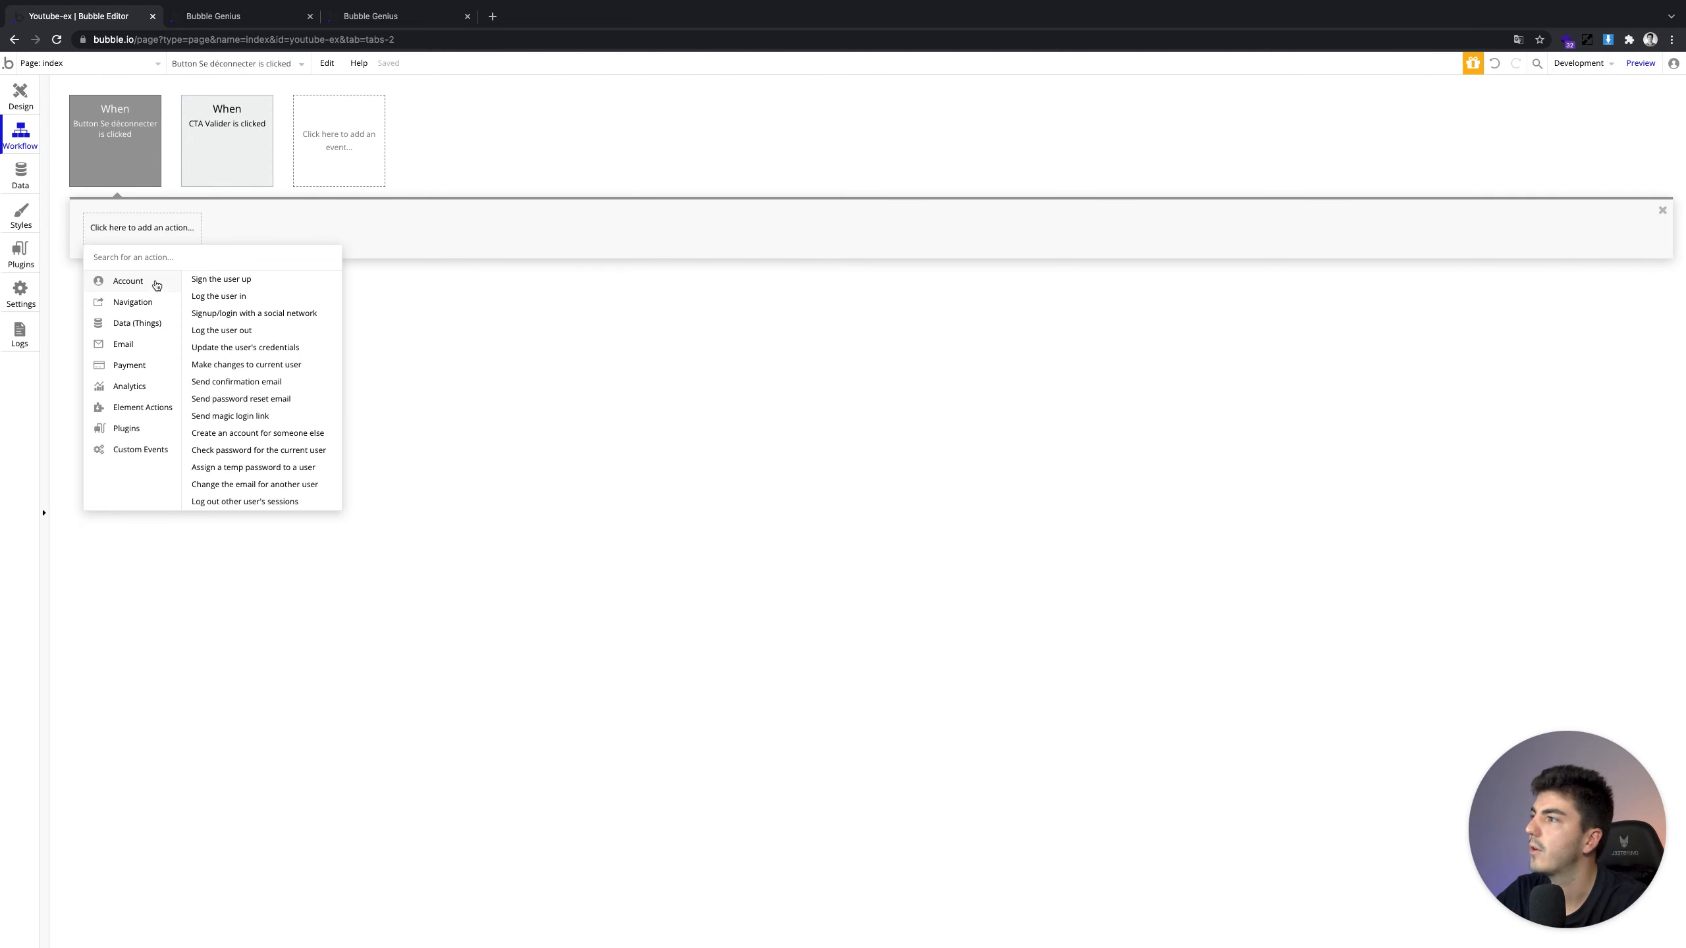
mouse_move(264, 304)
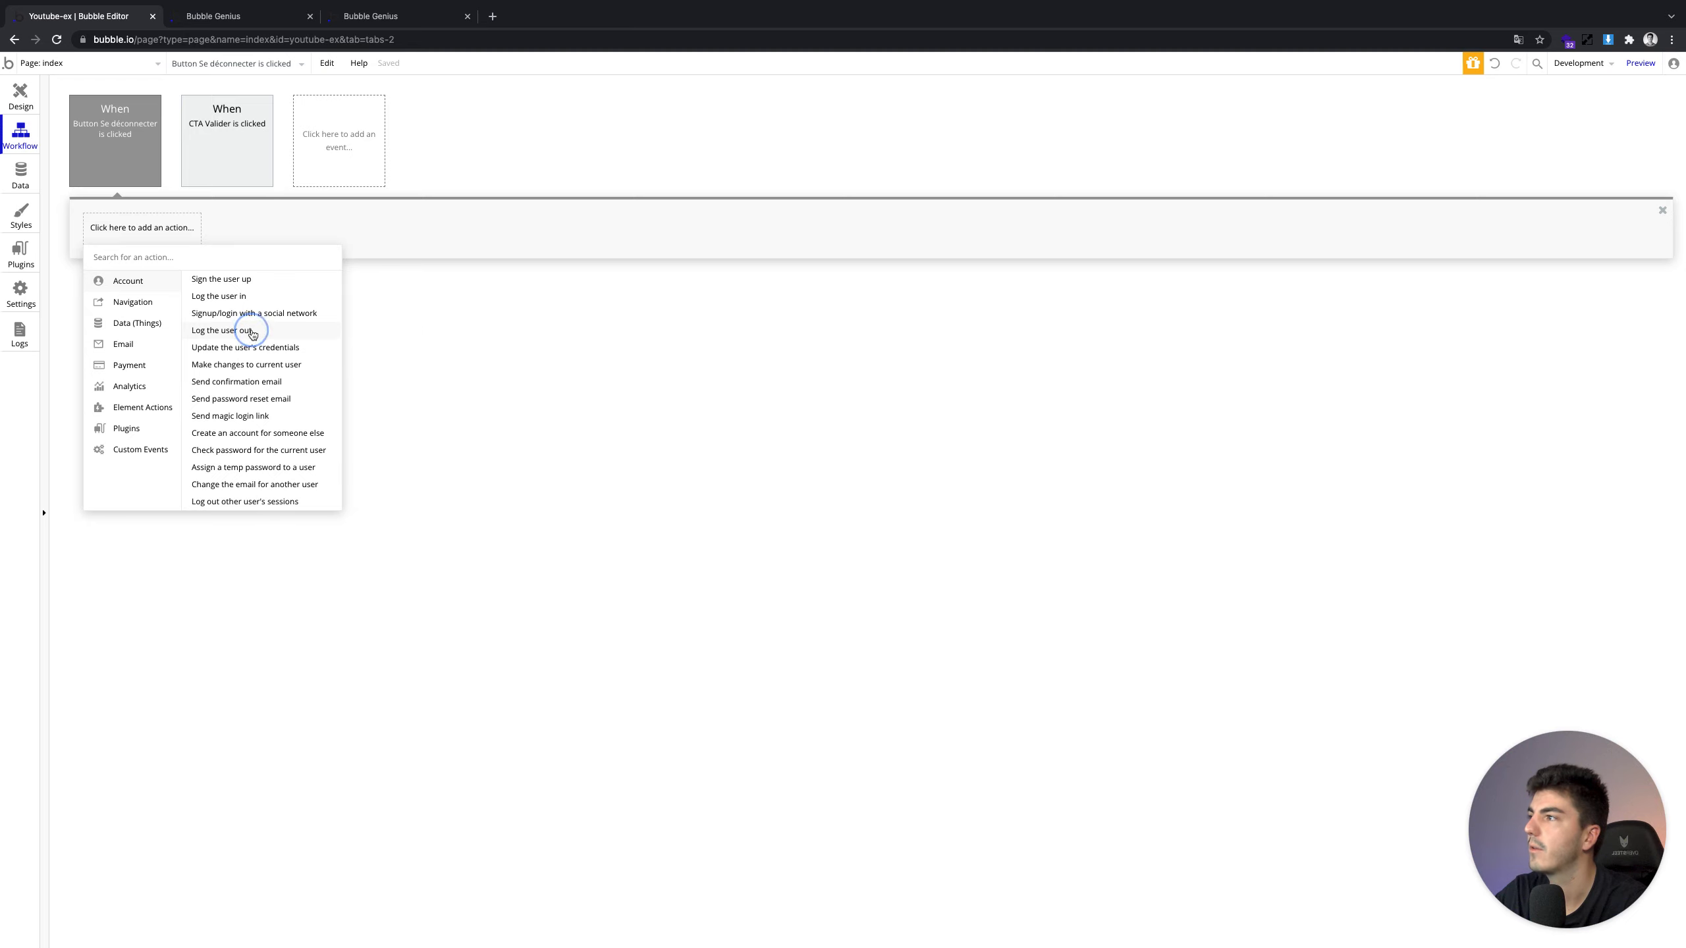
left_click(253, 331)
left_click(258, 20)
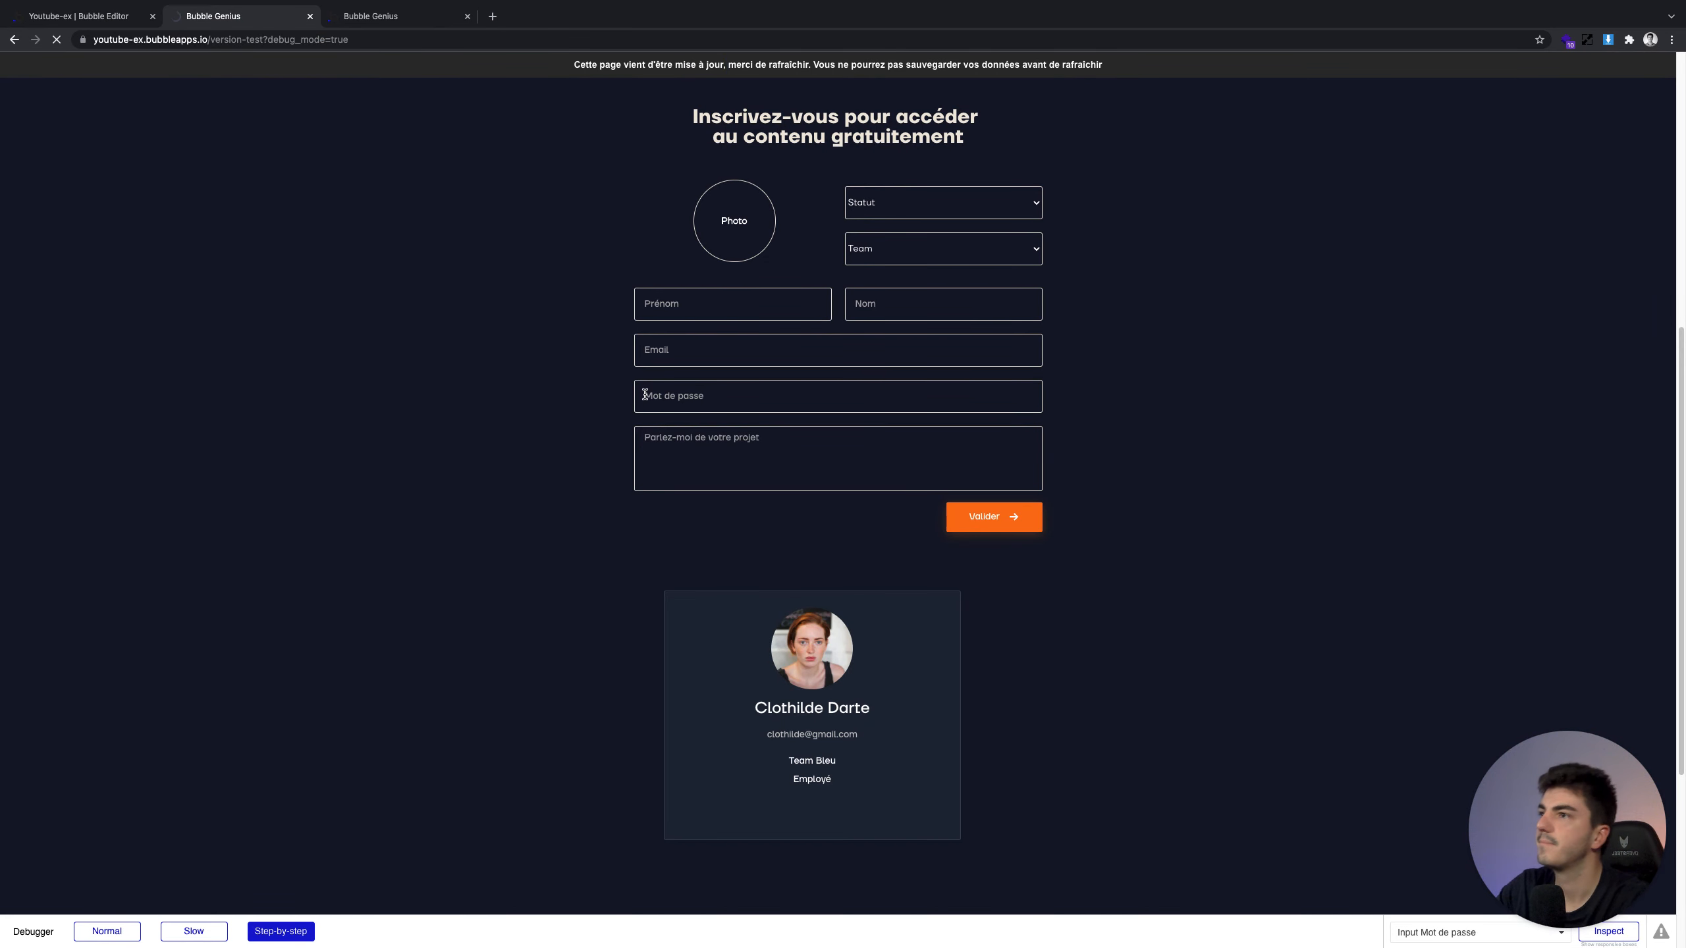
left_click(80, 16)
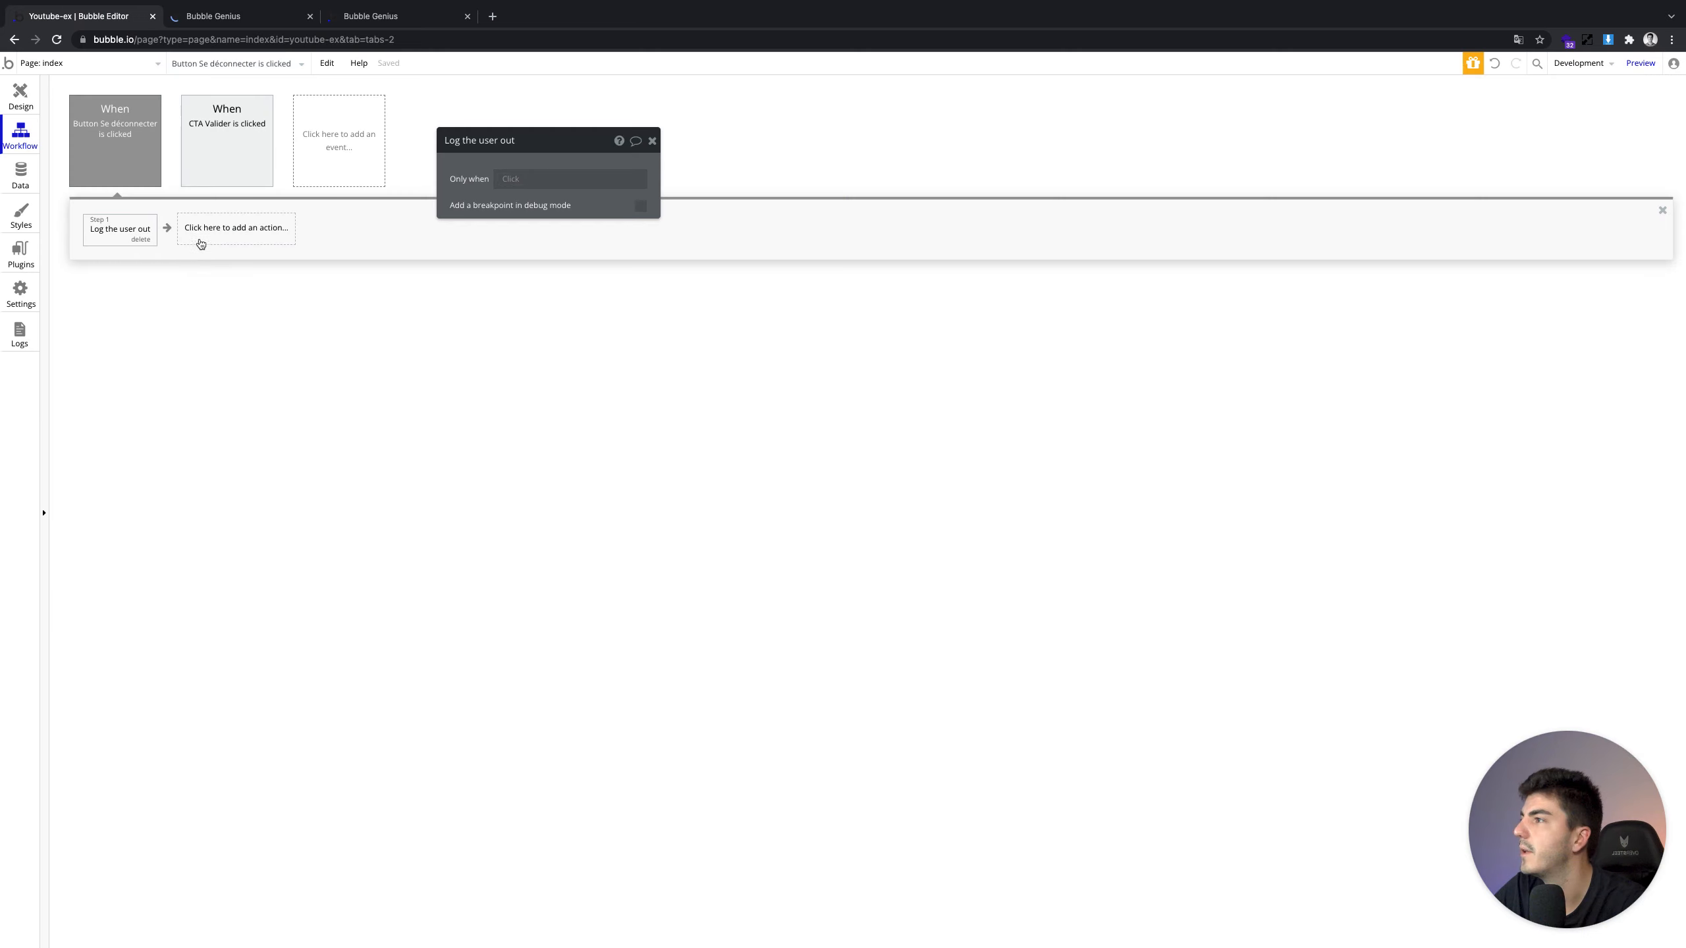
Add a Show message alert reading 'Vous êtes déconnecté', then reload the app preview
left_click(203, 237)
type("aler")
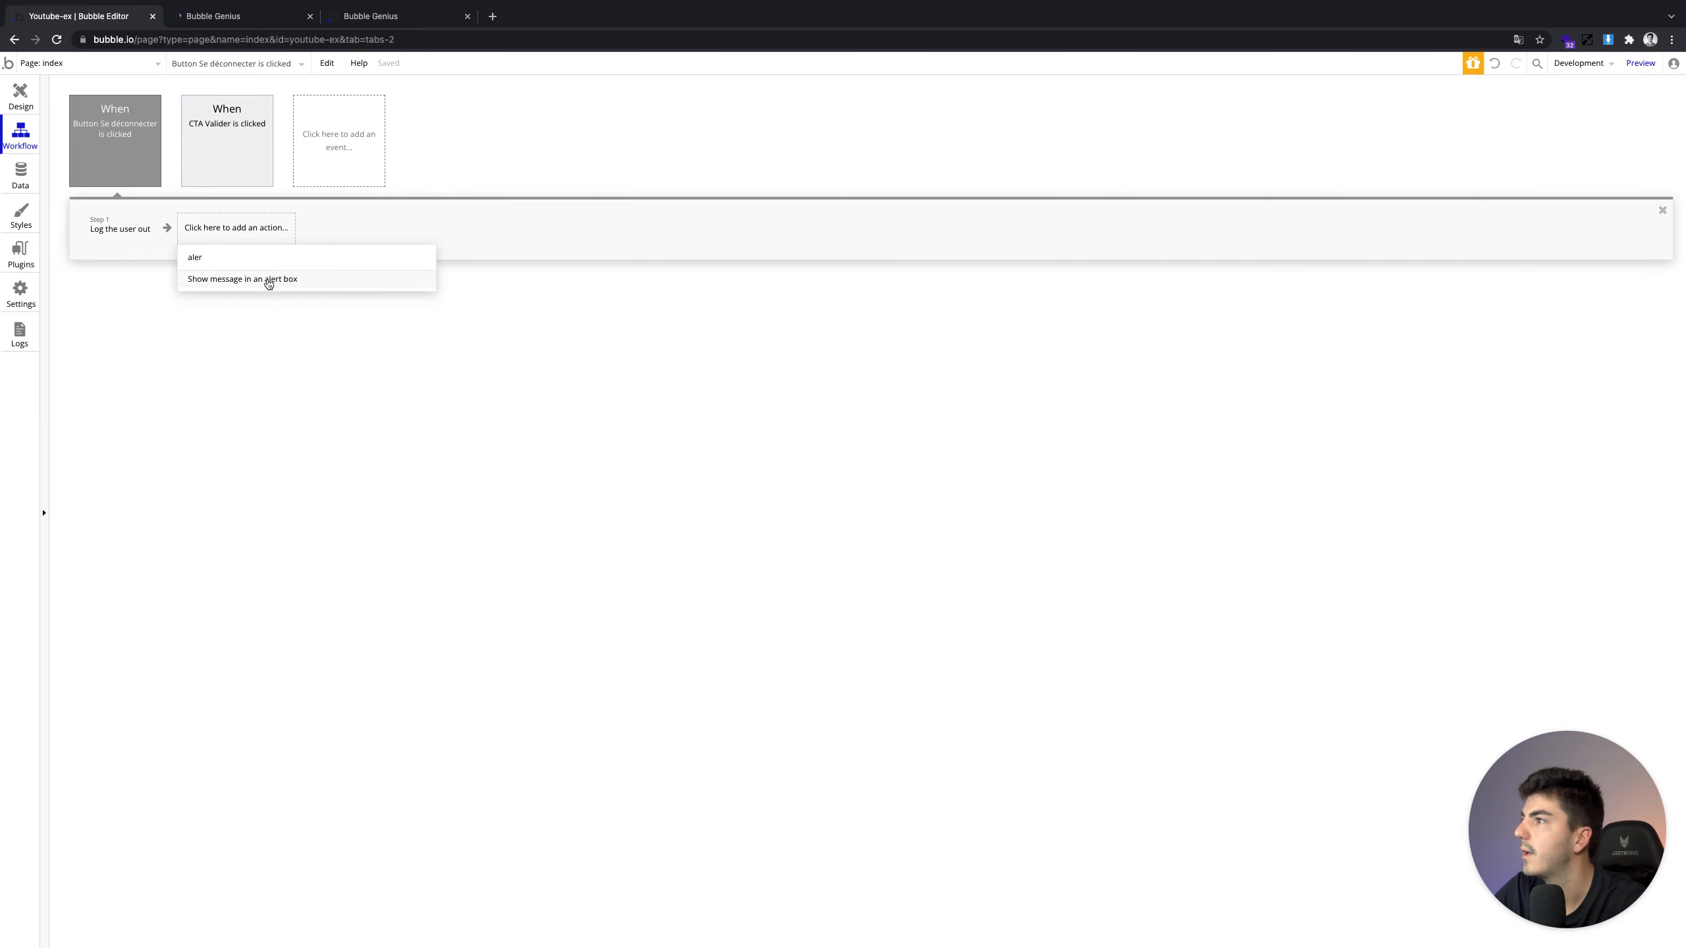
left_click(266, 279)
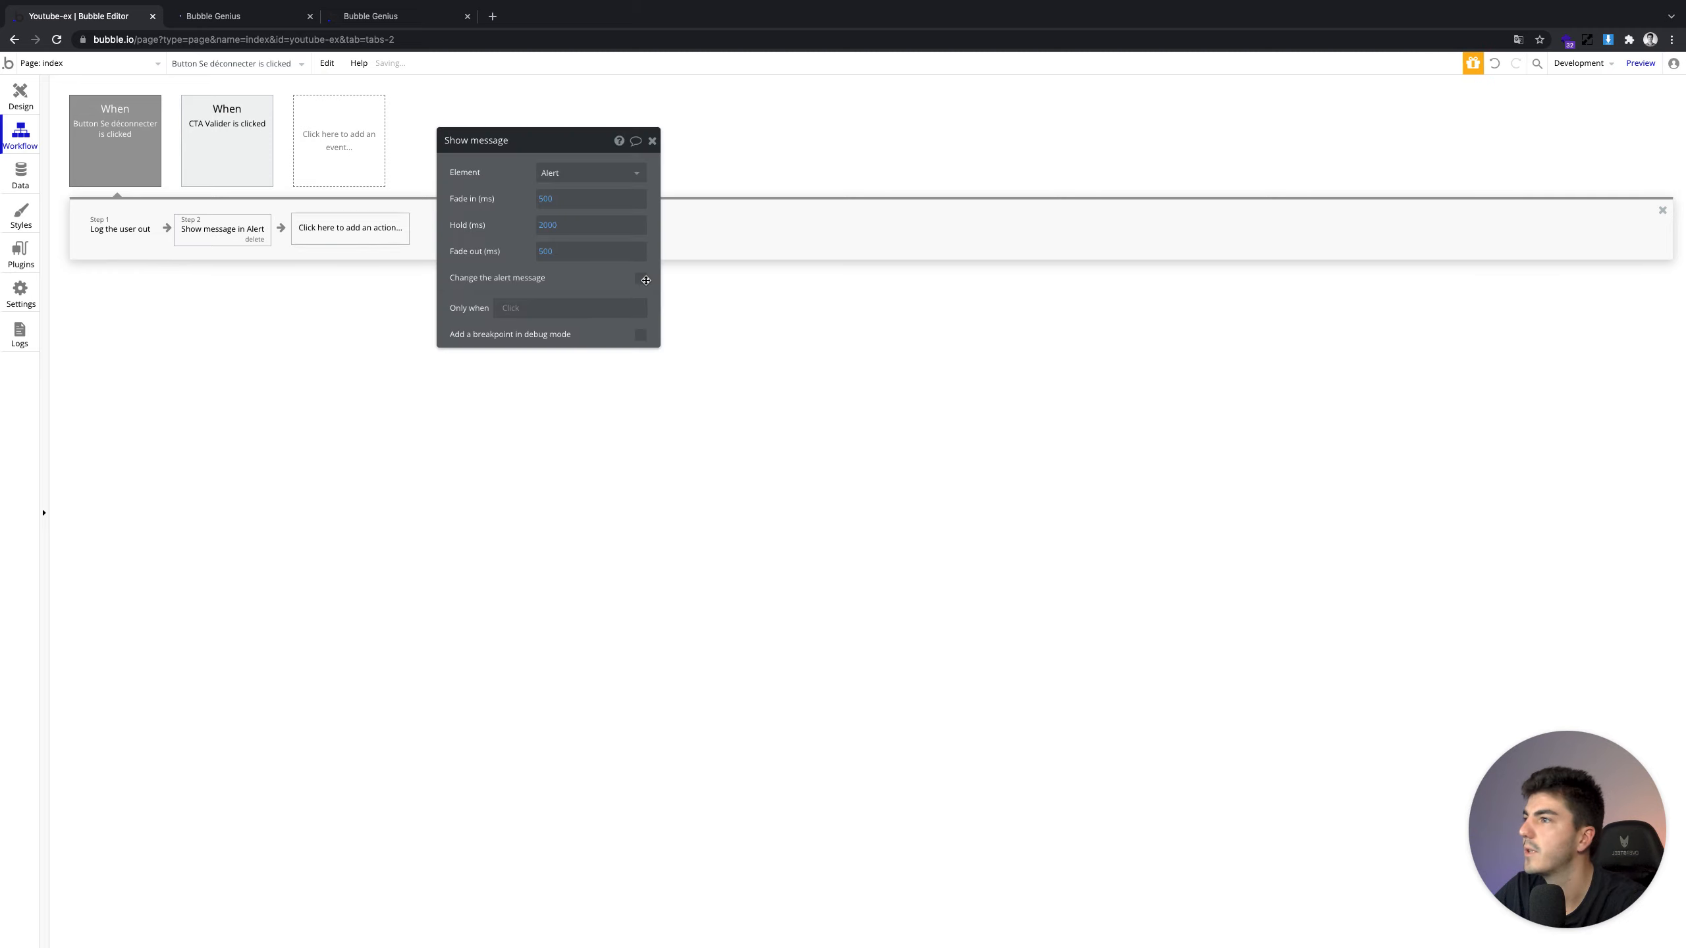
left_click(642, 280)
left_click(587, 326)
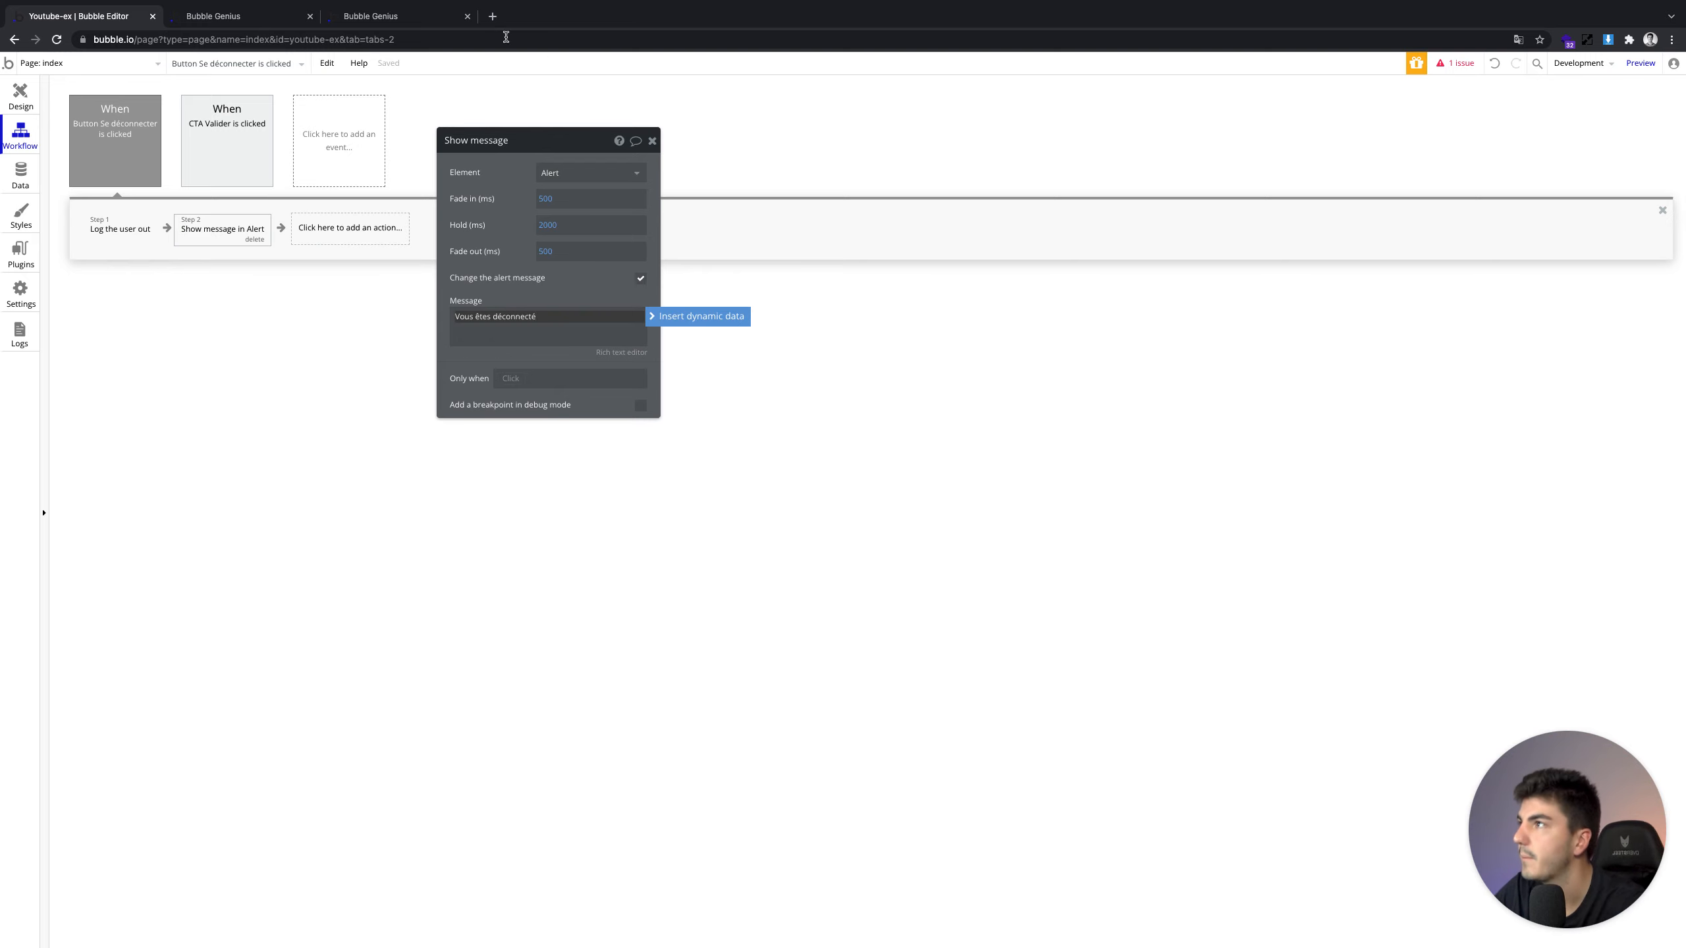
left_click(281, 18)
left_click(682, 67)
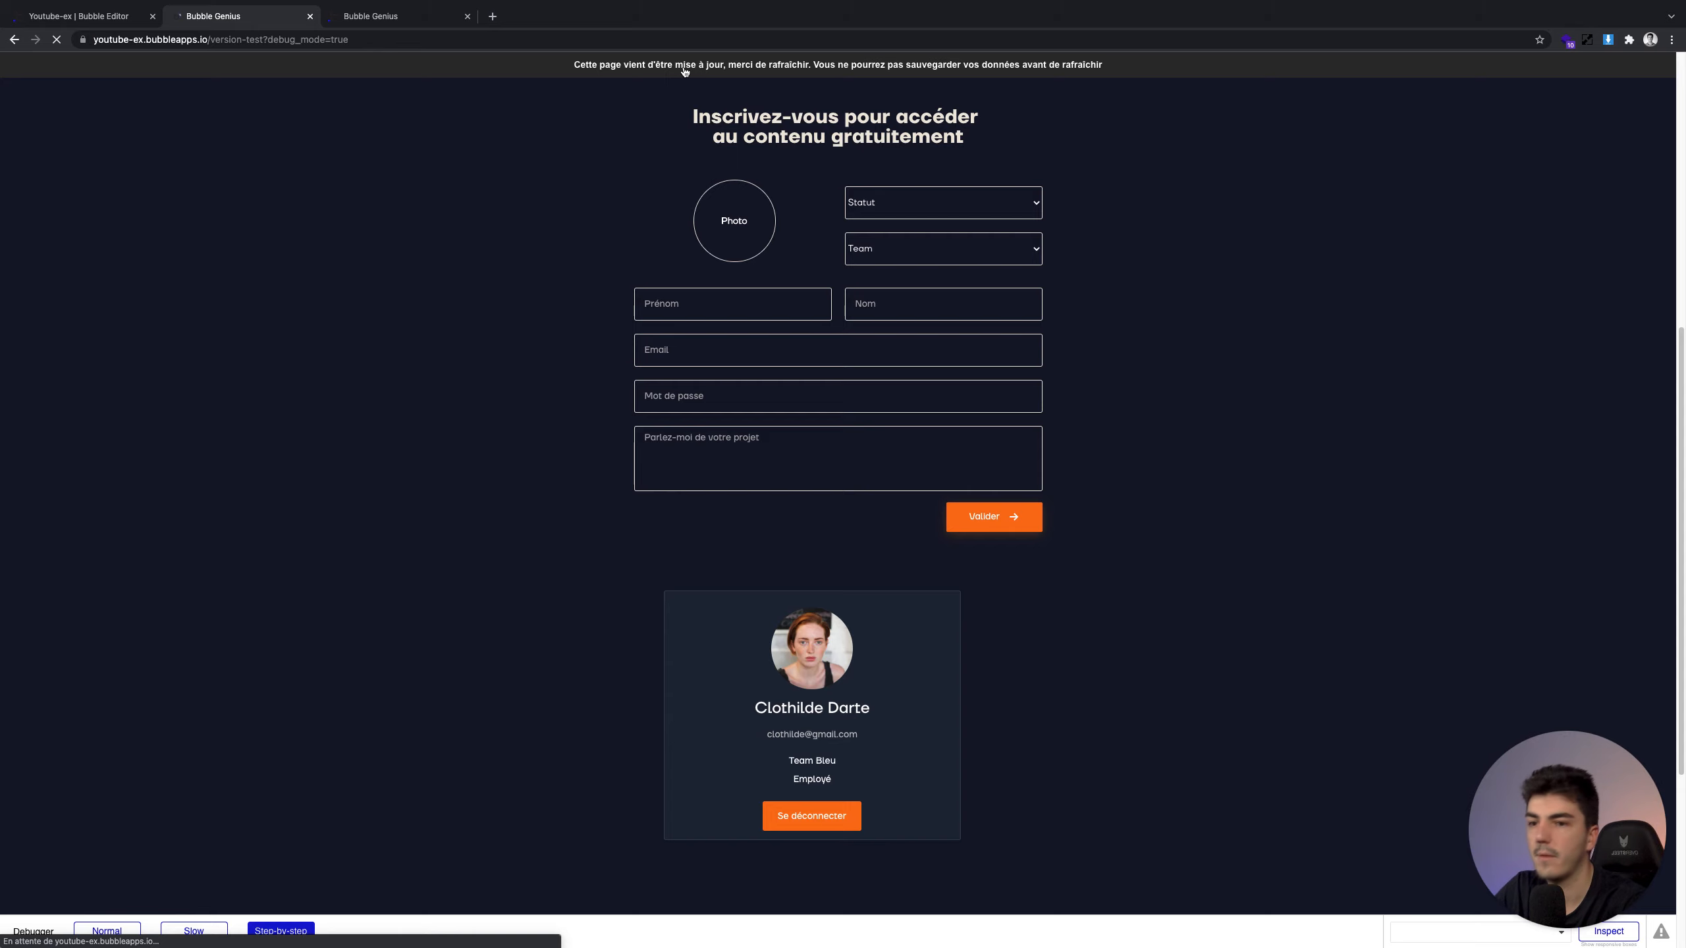
Test Se déconnecter in preview with a Normal debugger run, then return to the Design view
left_click(467, 16)
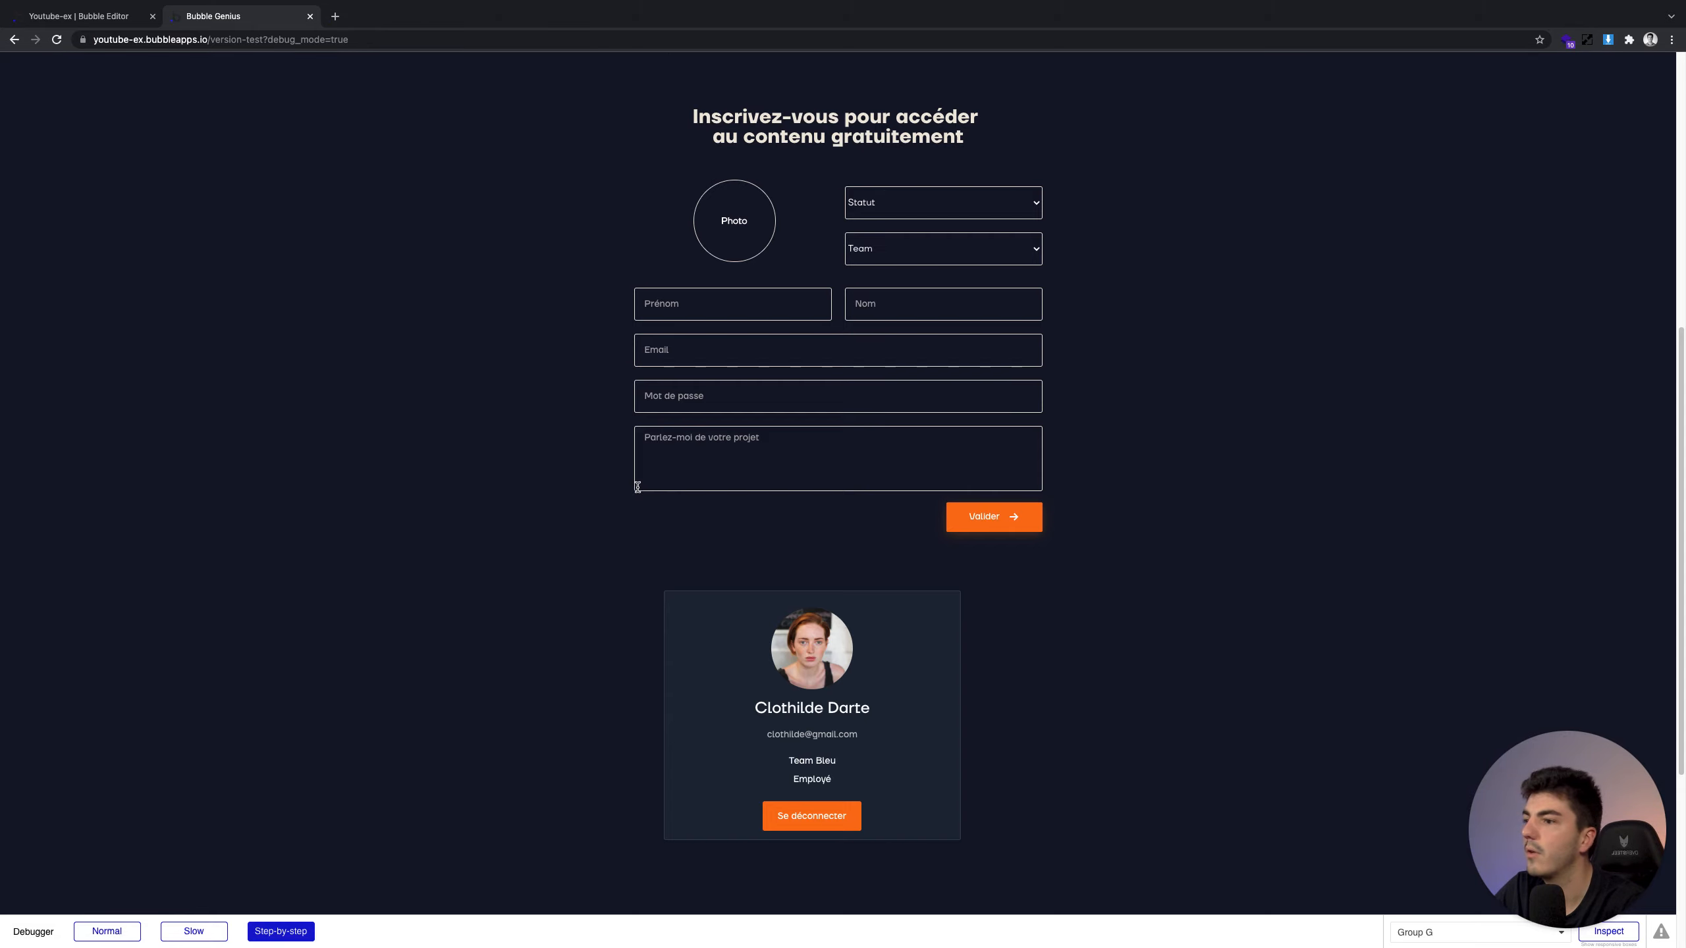
scroll(637, 487, "down", 1)
left_click(833, 809)
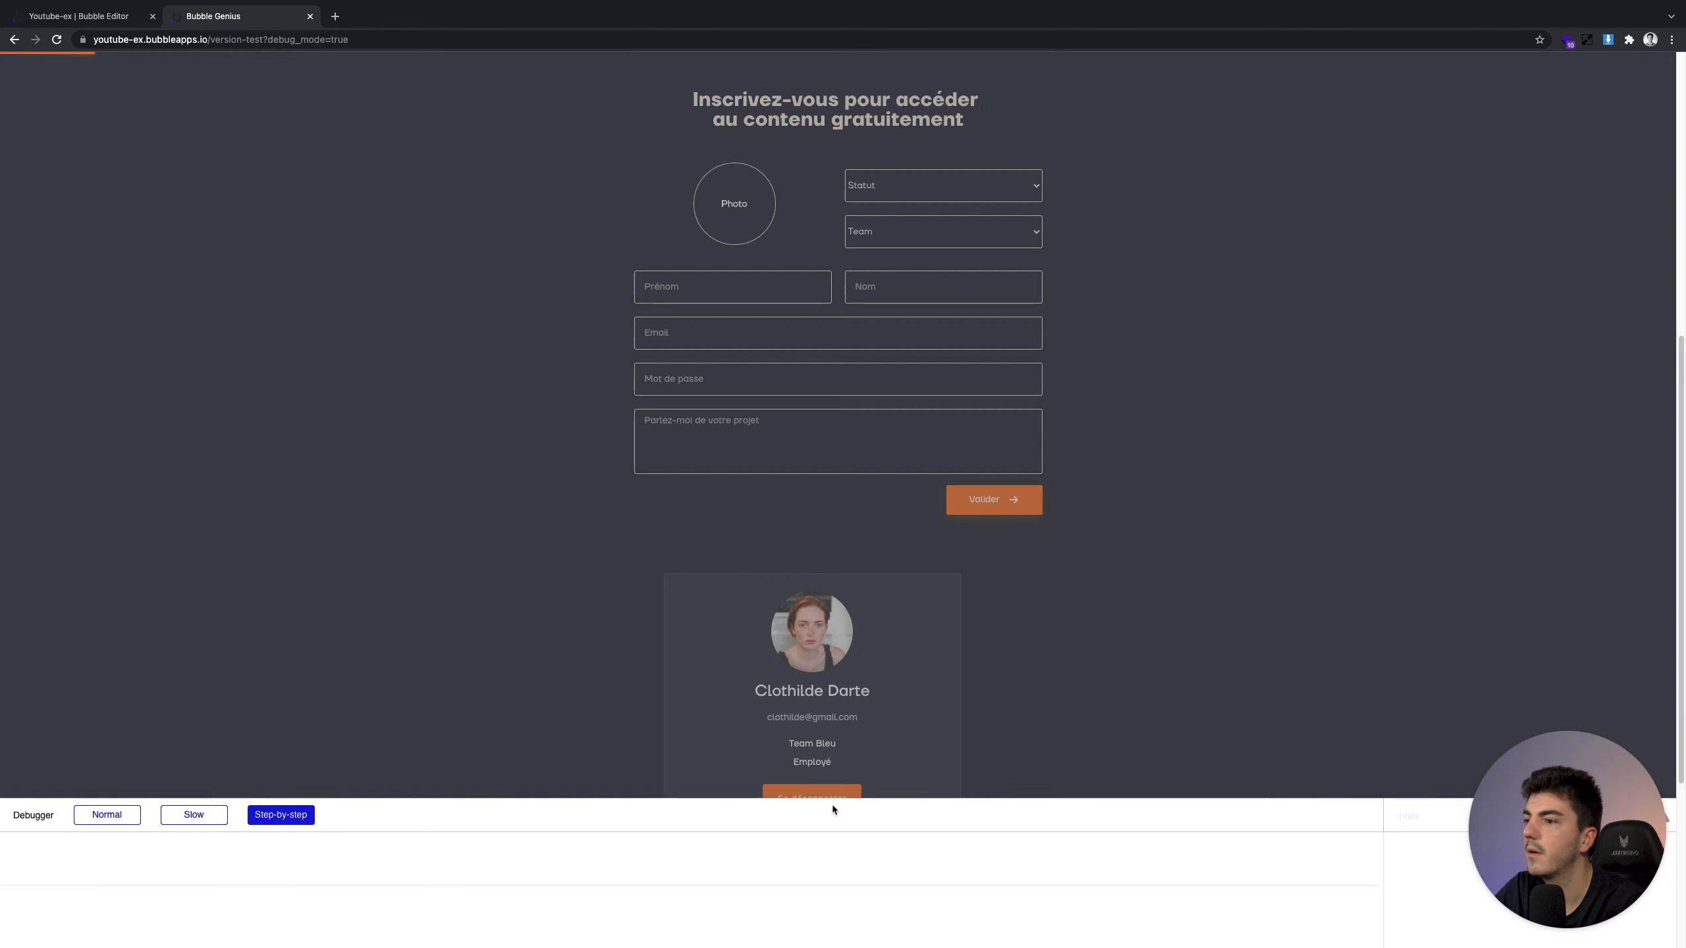
left_click(106, 767)
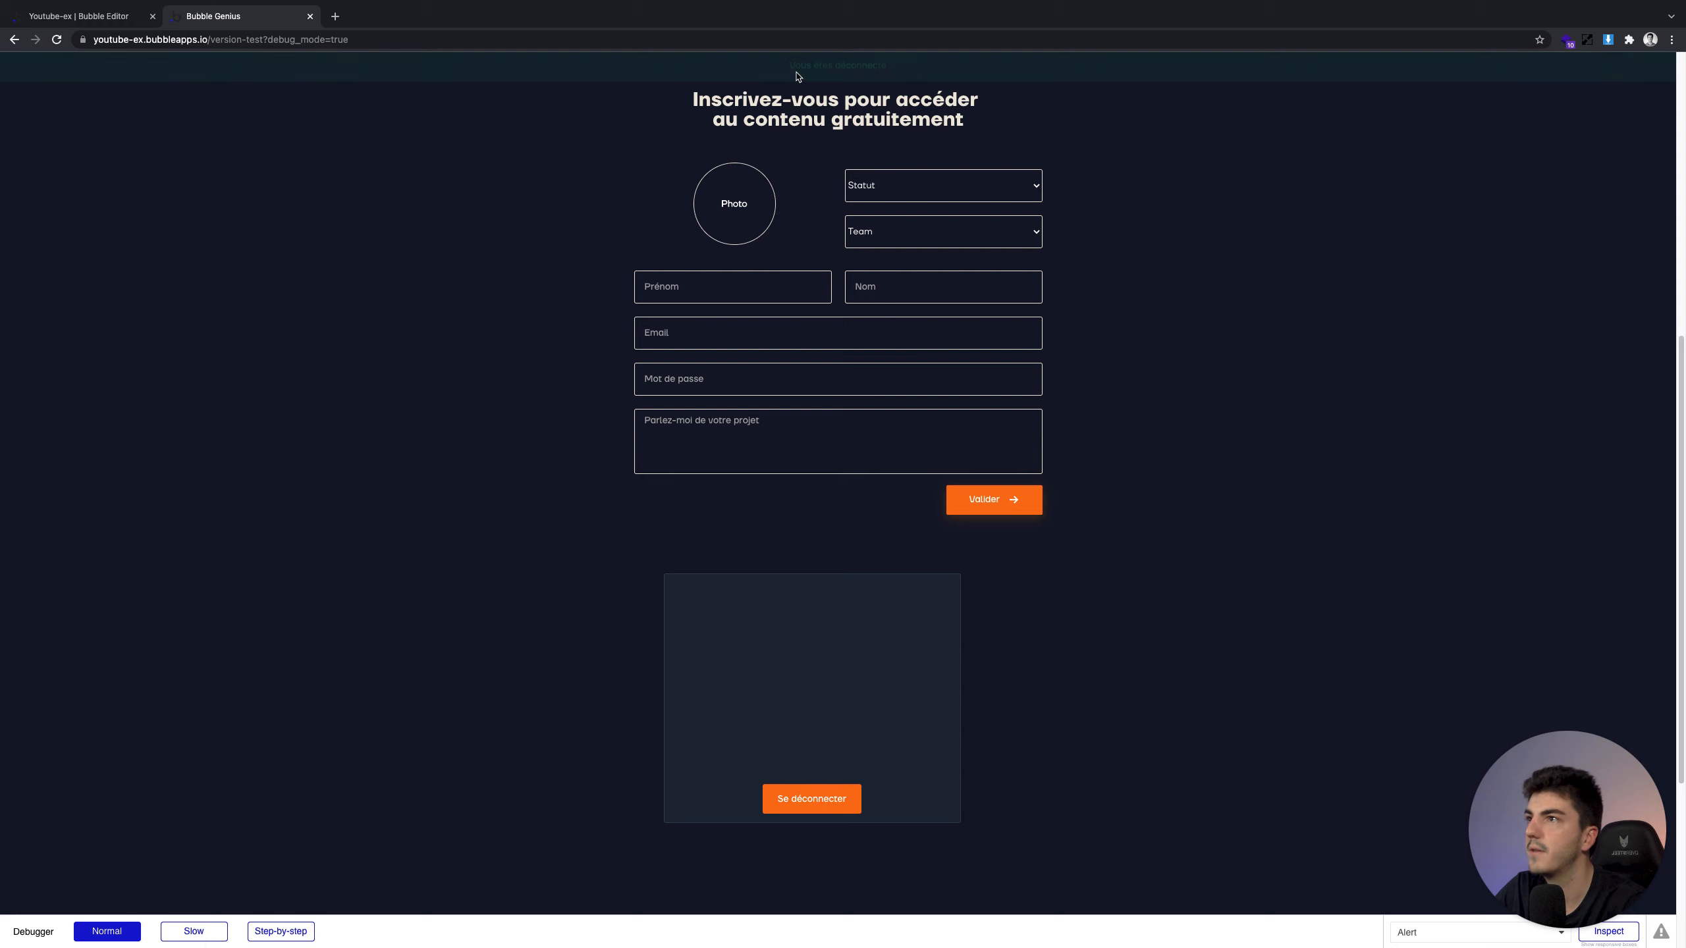
left_click(81, 20)
left_click(9, 92)
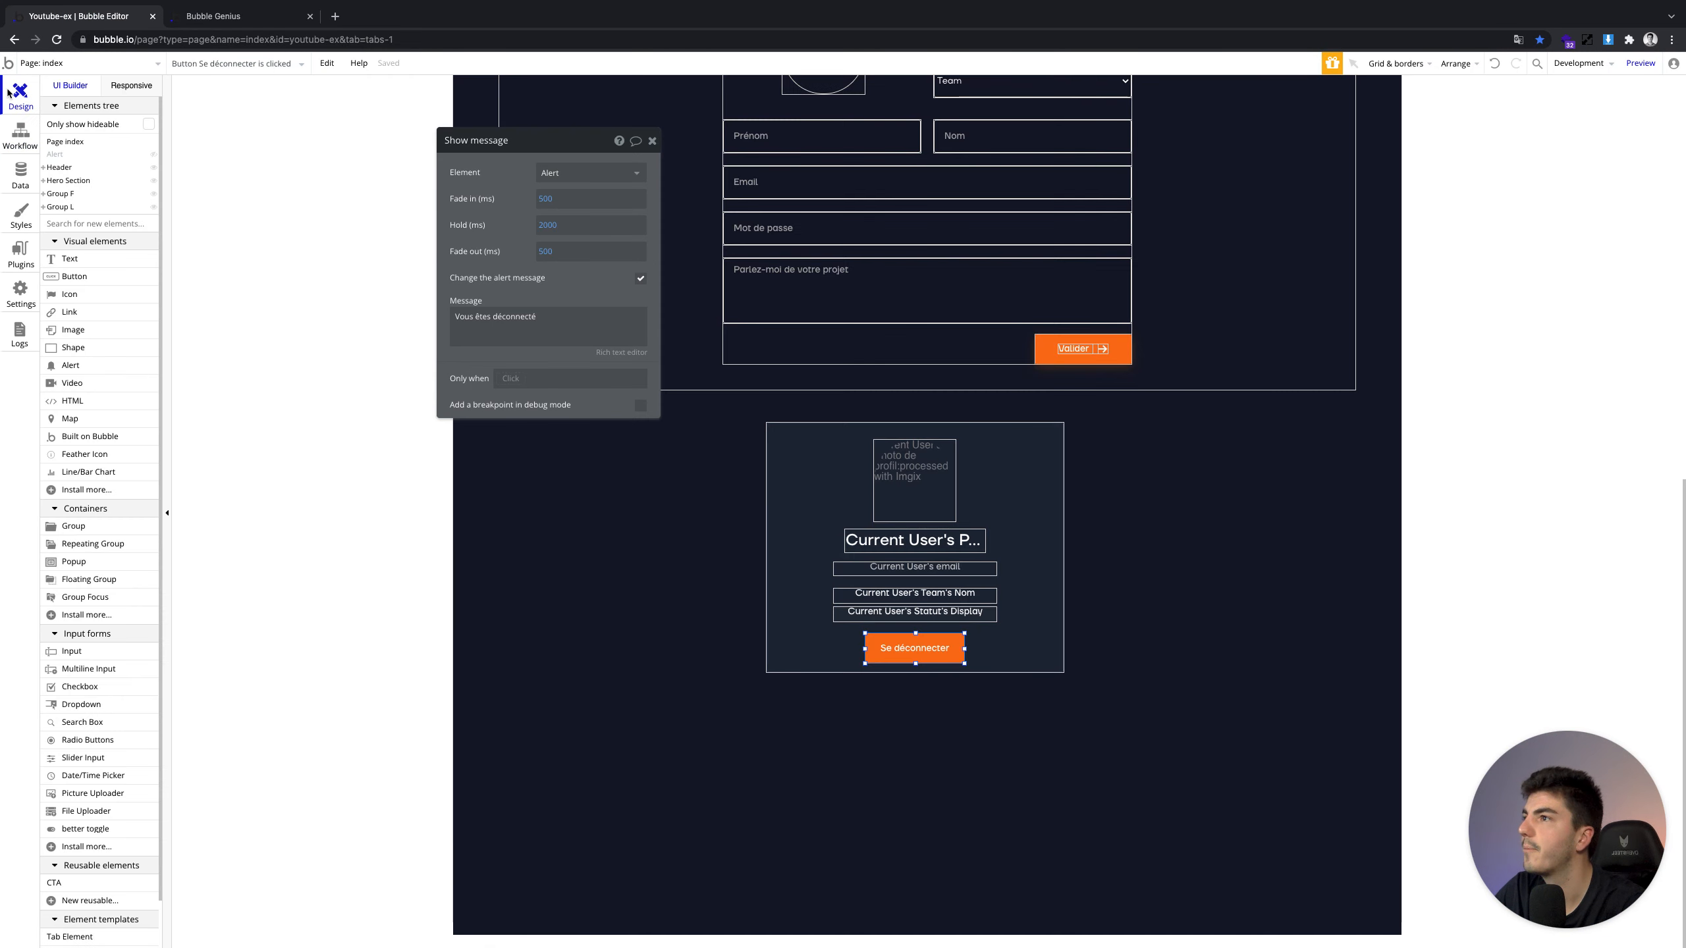
Nudge the Group L profile card two steps further down the page
left_click(656, 142)
left_click(1034, 447)
key("Down")
key("Down")
key("Down")
key("Down")
key("Down")
key("Down")
key("Down")
key("Down")
key("Down")
key("Down")
key("Down")
key("Down")
key("Down")
key("Down")
key("Down")
key("Down")
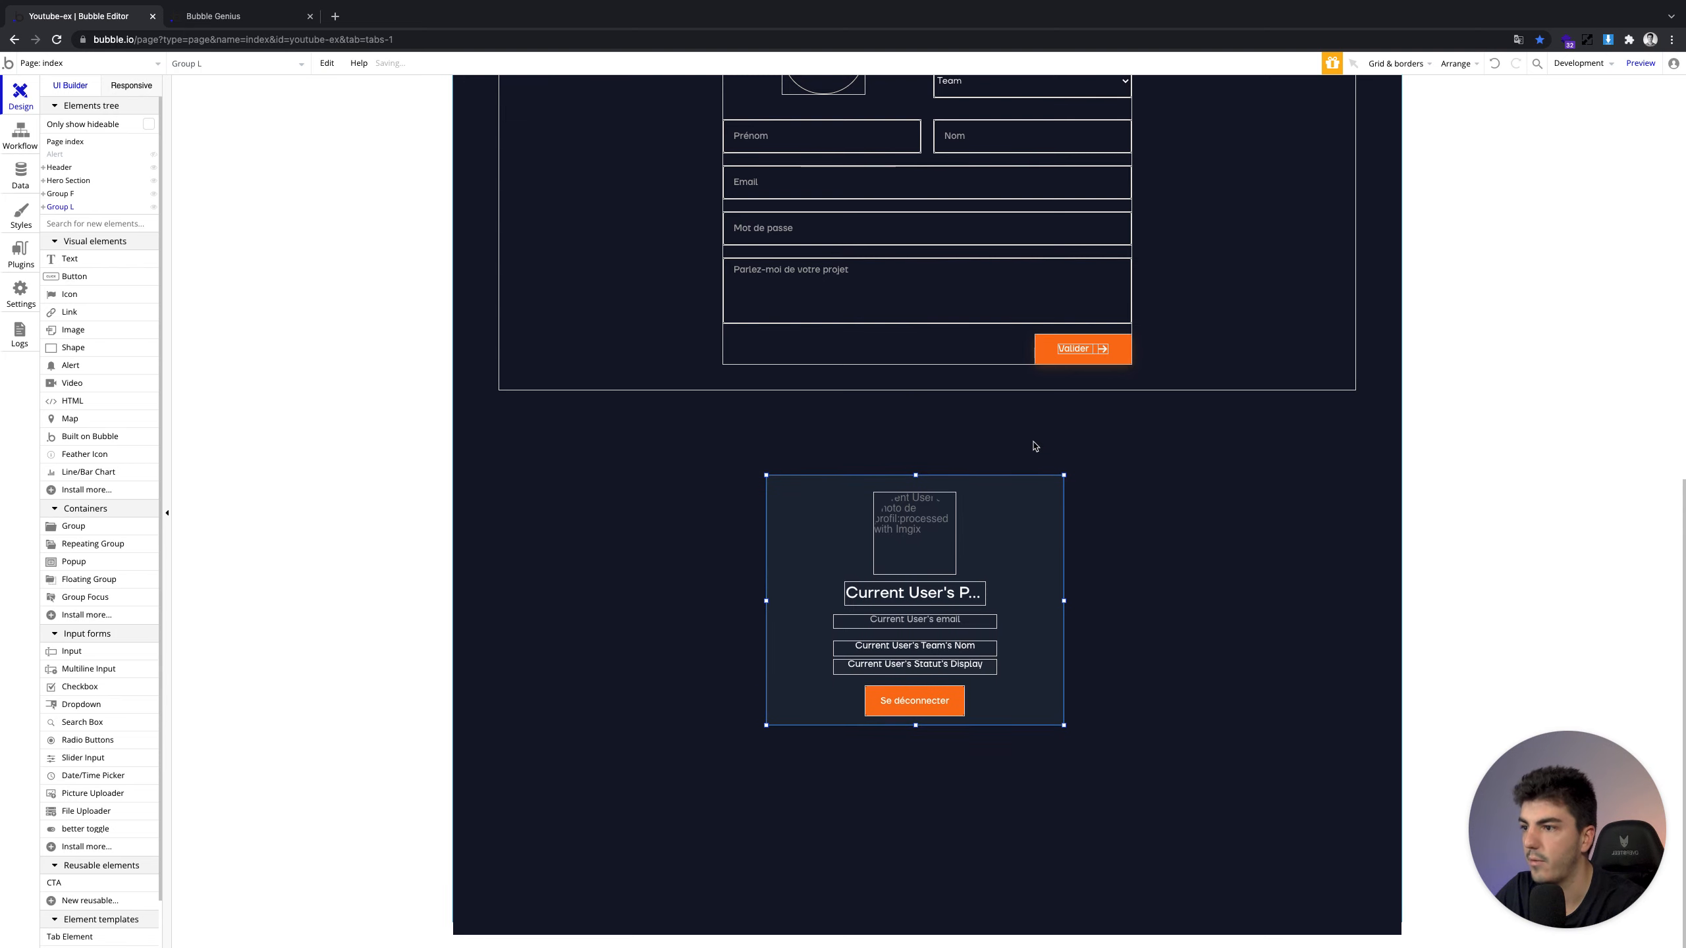
key("Down")
key("Down")
key("Down")
key("Down")
key("Down")
key("Down")
key("Down")
key("Down")
key("Down")
key("Down")
key("Down")
key("Down")
key("Down")
key("Down")
key("Down")
key("Down")
key("Down")
key("Down")
key("Down")
key("Down")
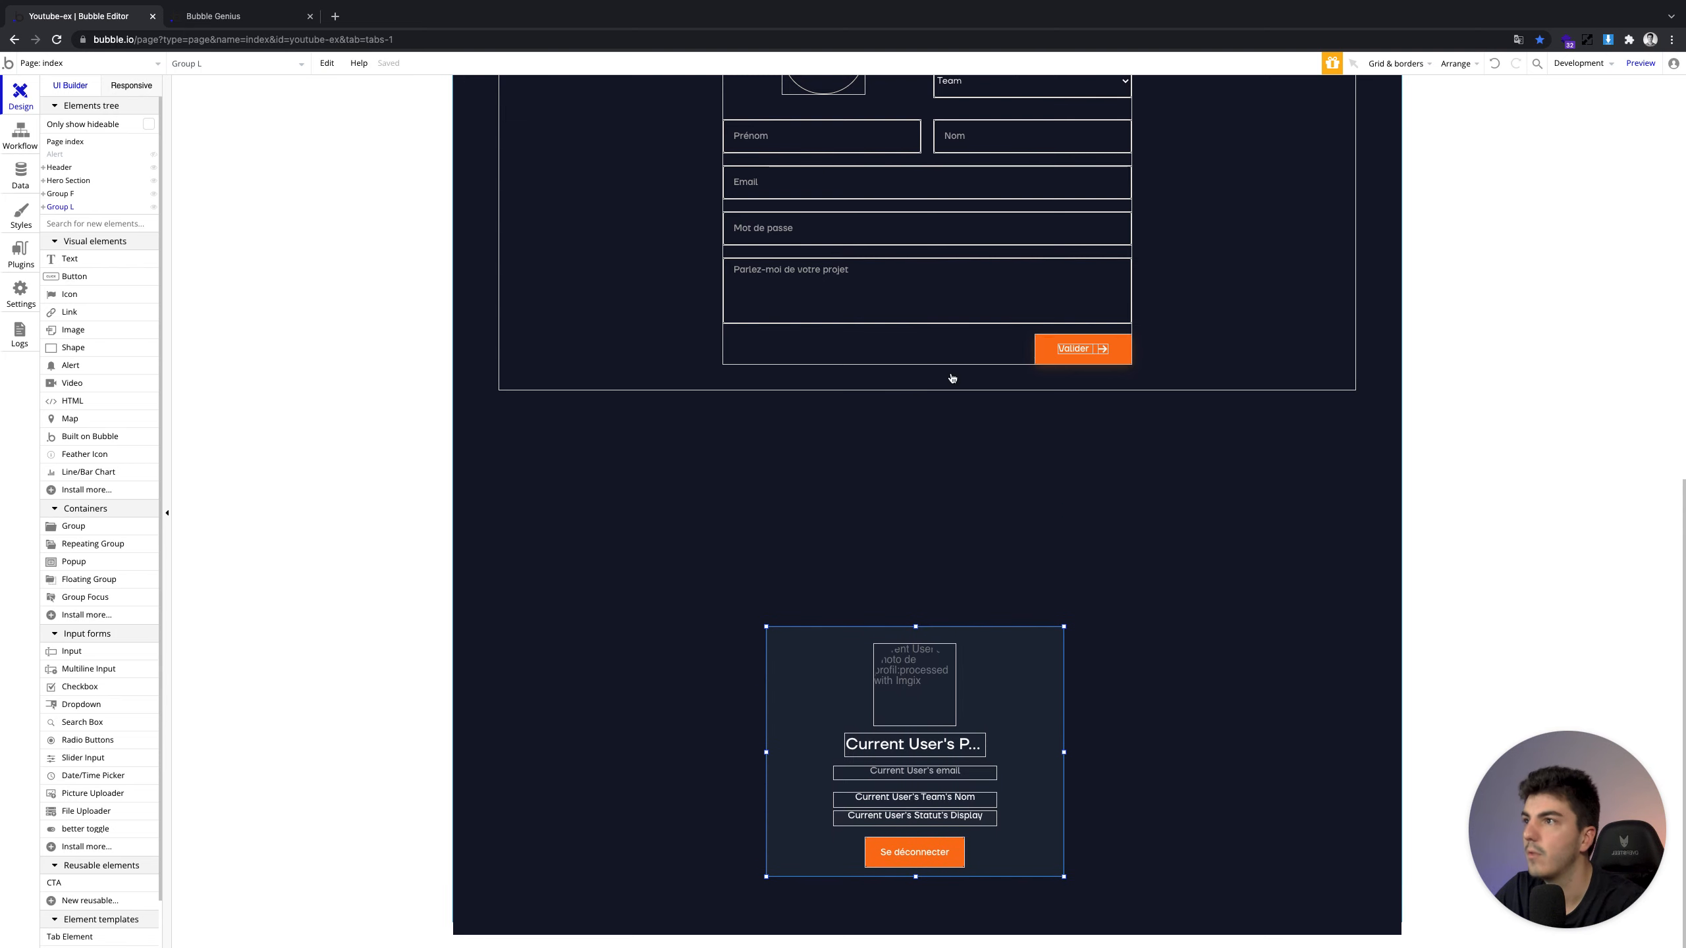
scroll(951, 379, "up", 3)
Paste copies of the Email and Mot de passe inputs and the Valider button onto the page
left_click(907, 350)
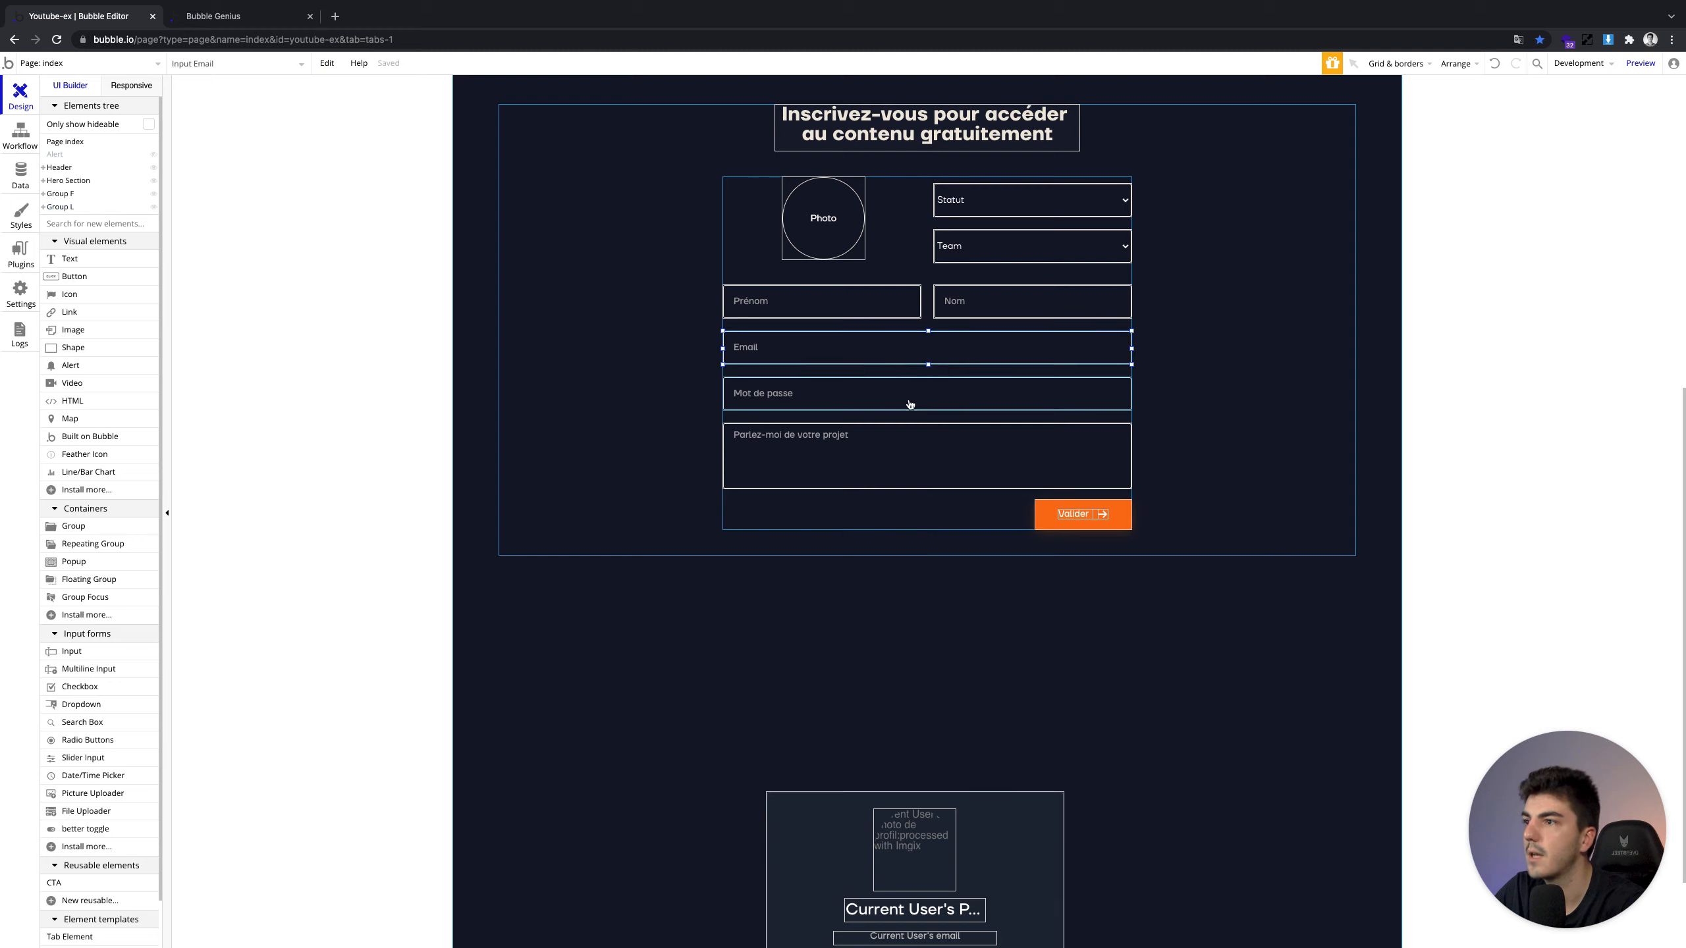
left_click(908, 401, "shift")
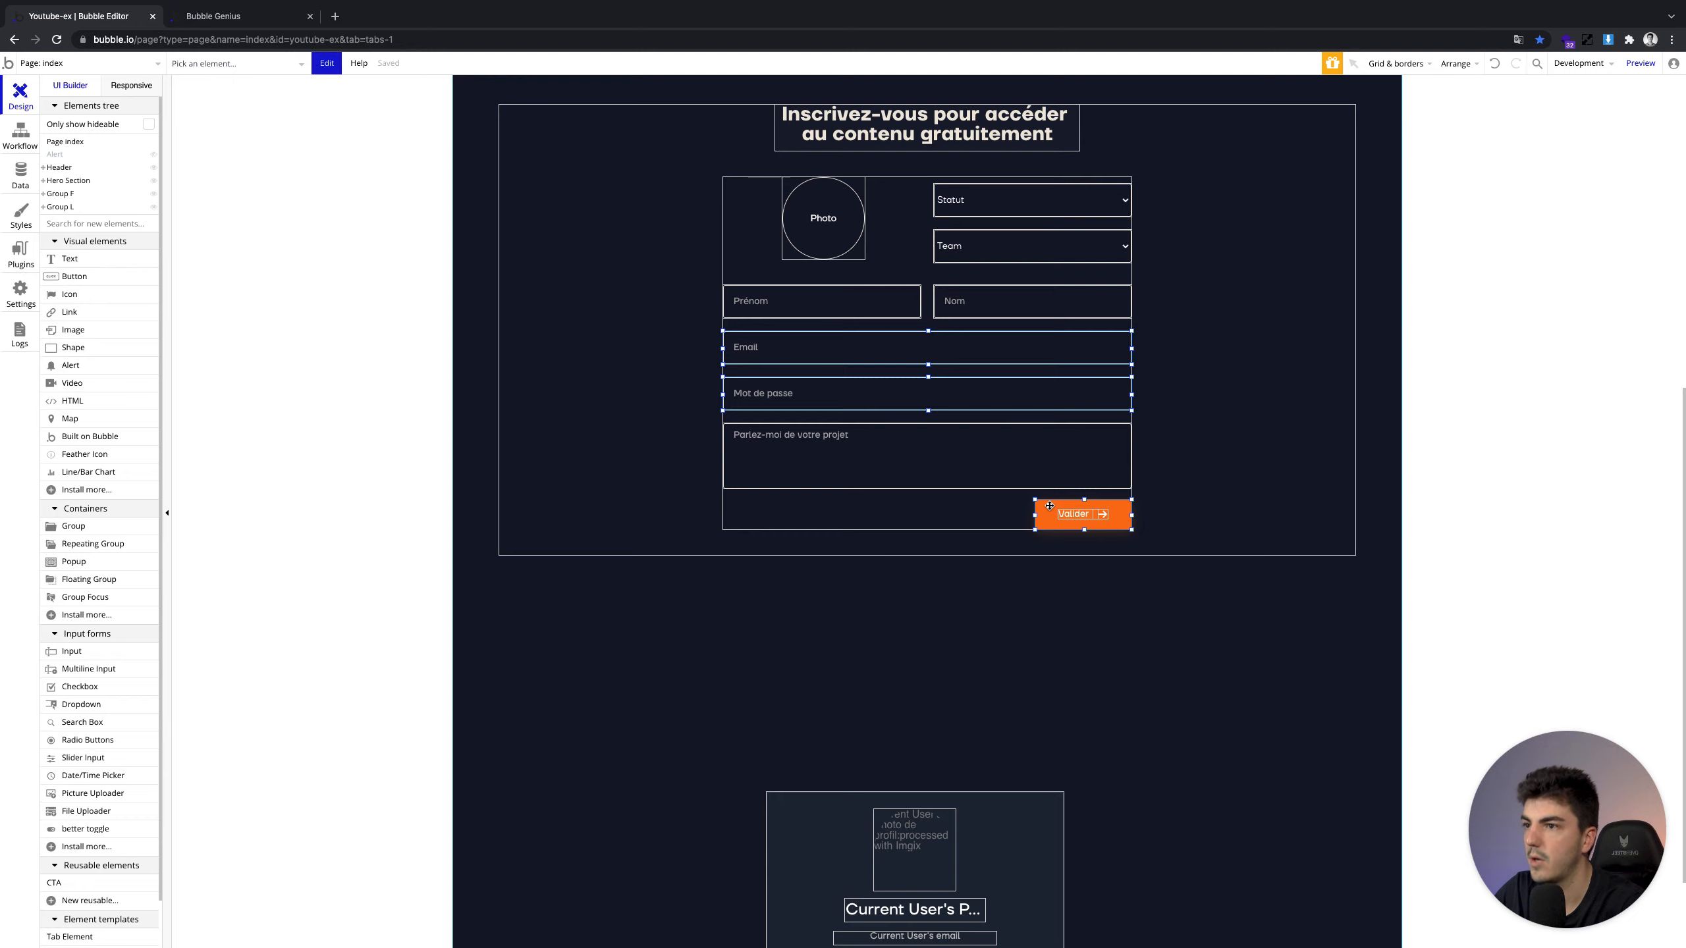
left_click(938, 632)
key("super+v")
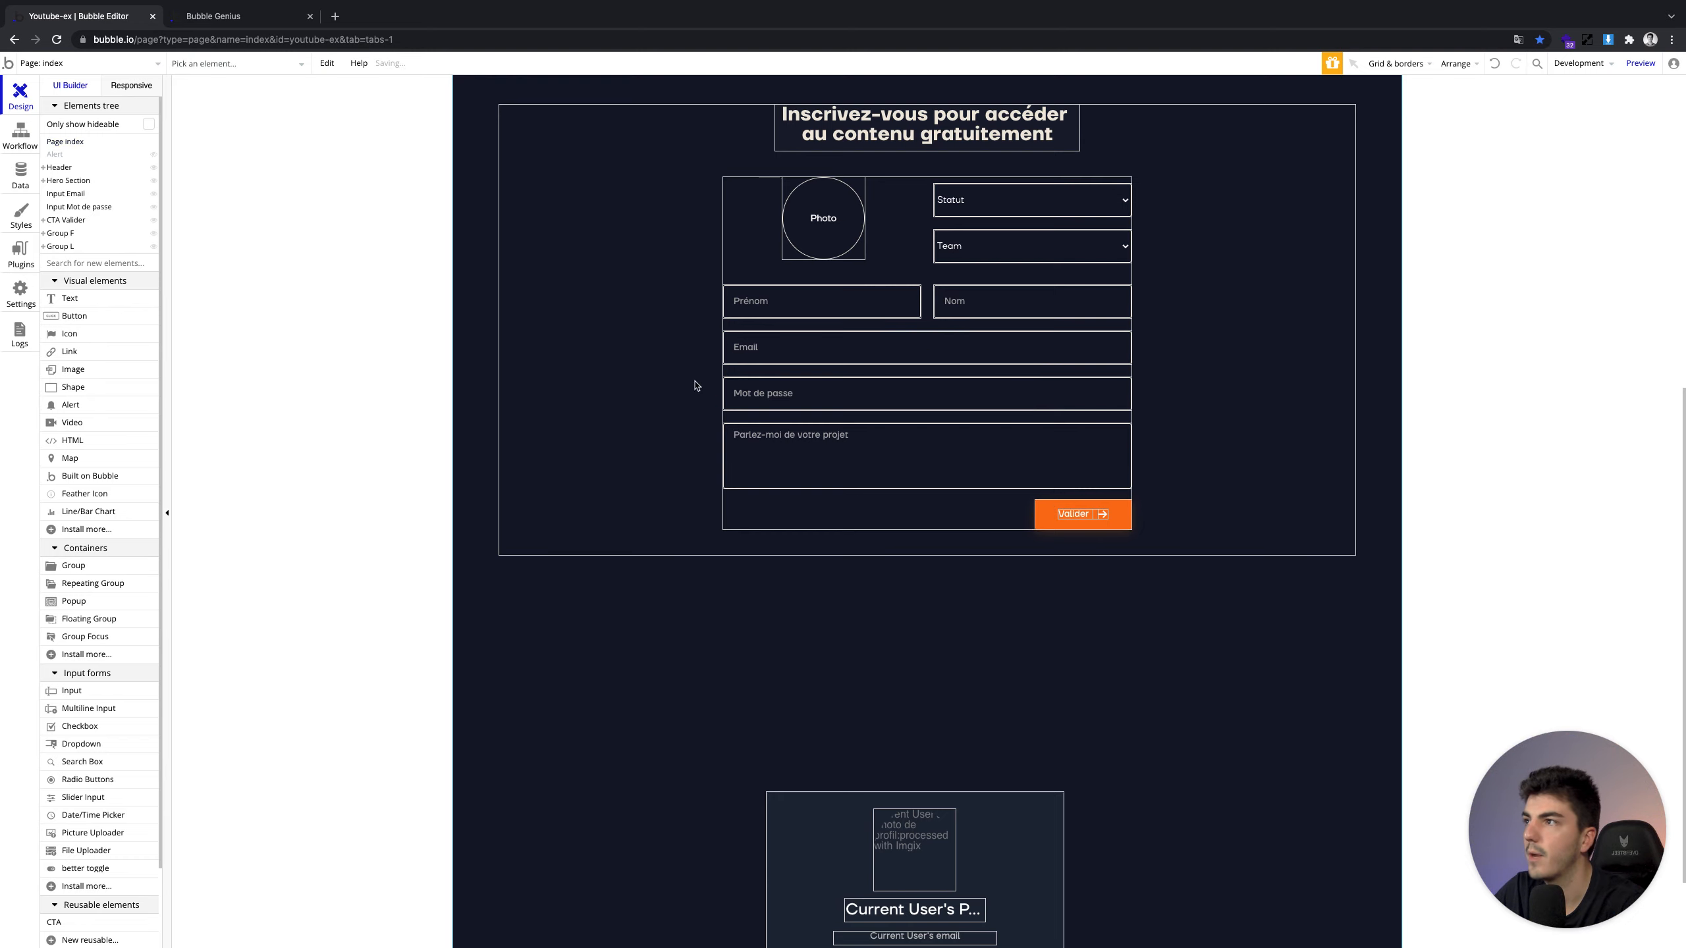
scroll(688, 381, "up", 1)
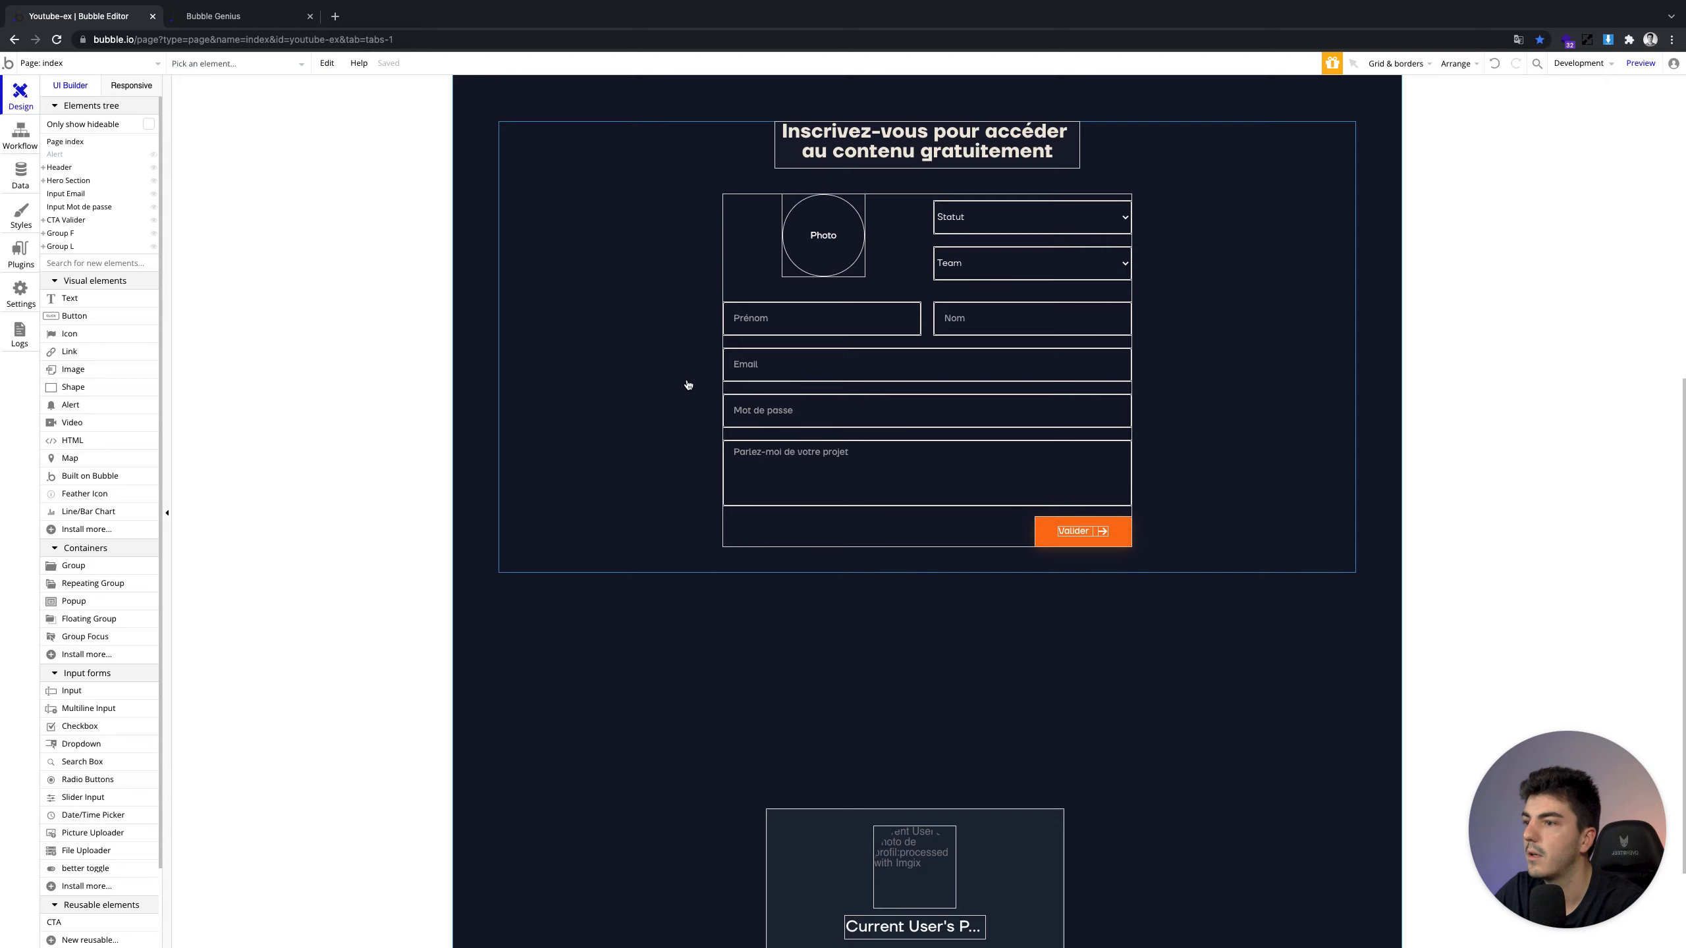
scroll(689, 383, "down", 3)
scroll(688, 383, "up", 10)
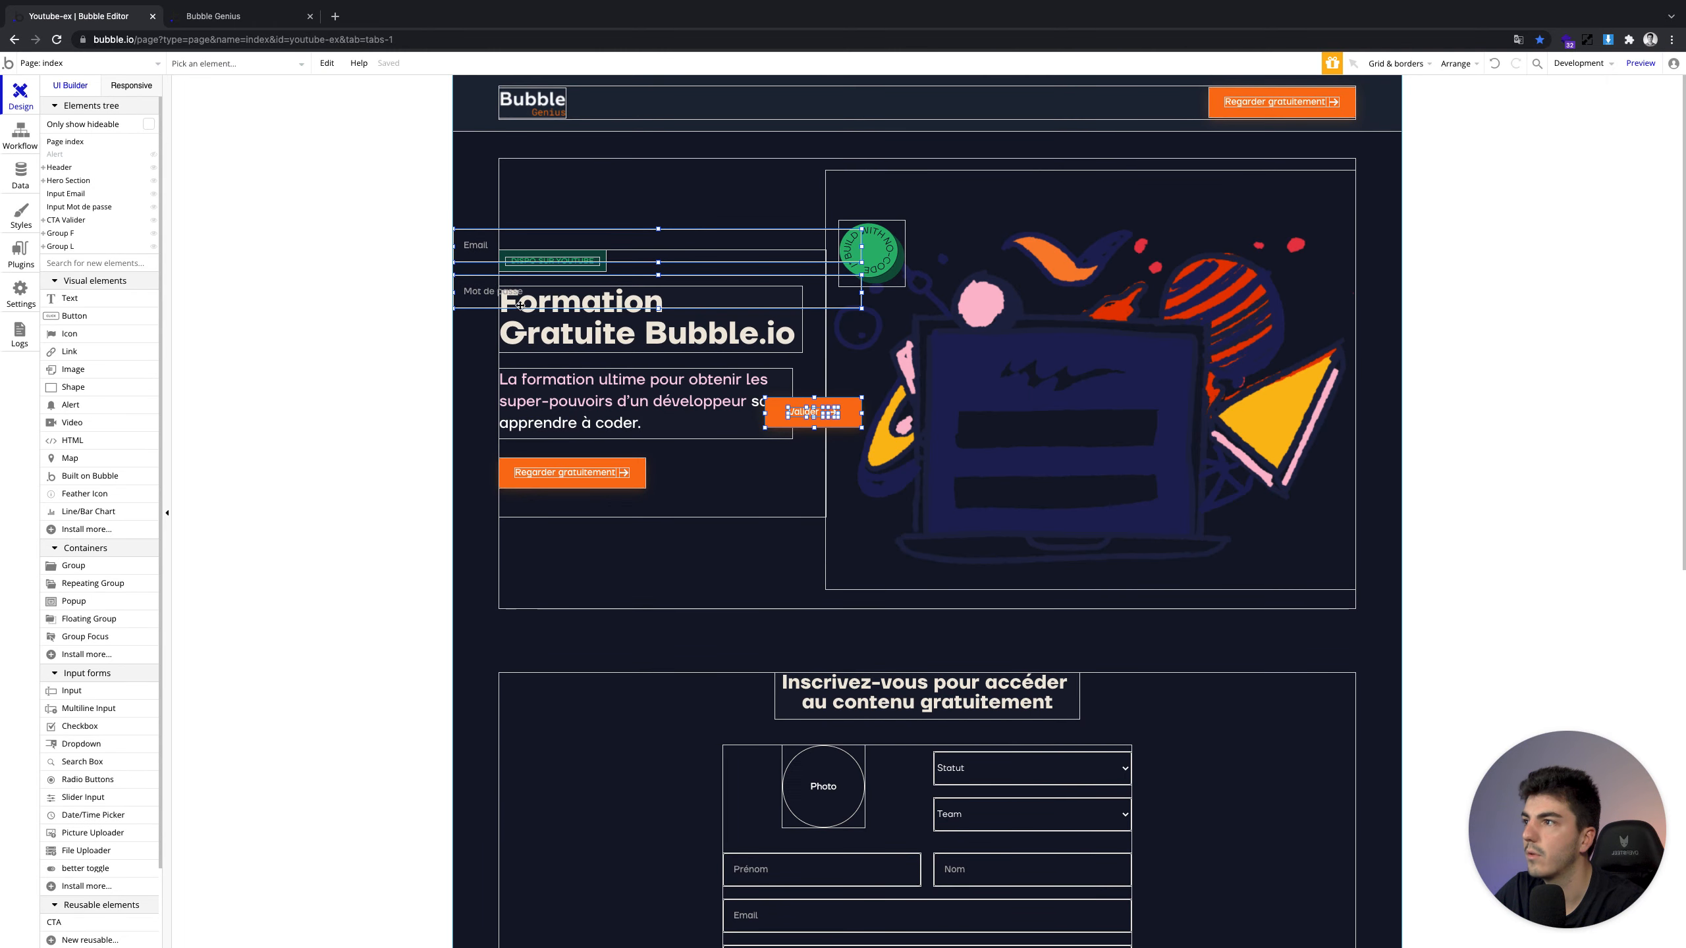
Drag the pasted login elements down below the sign-up form
left_click_drag(521, 297, 521, 317)
left_click(814, 328)
left_click_drag(813, 328, 1251, 941)
scroll(952, 866, "down", 10)
scroll(952, 863, "up", 2)
left_click_drag(1245, 369, 1067, 632)
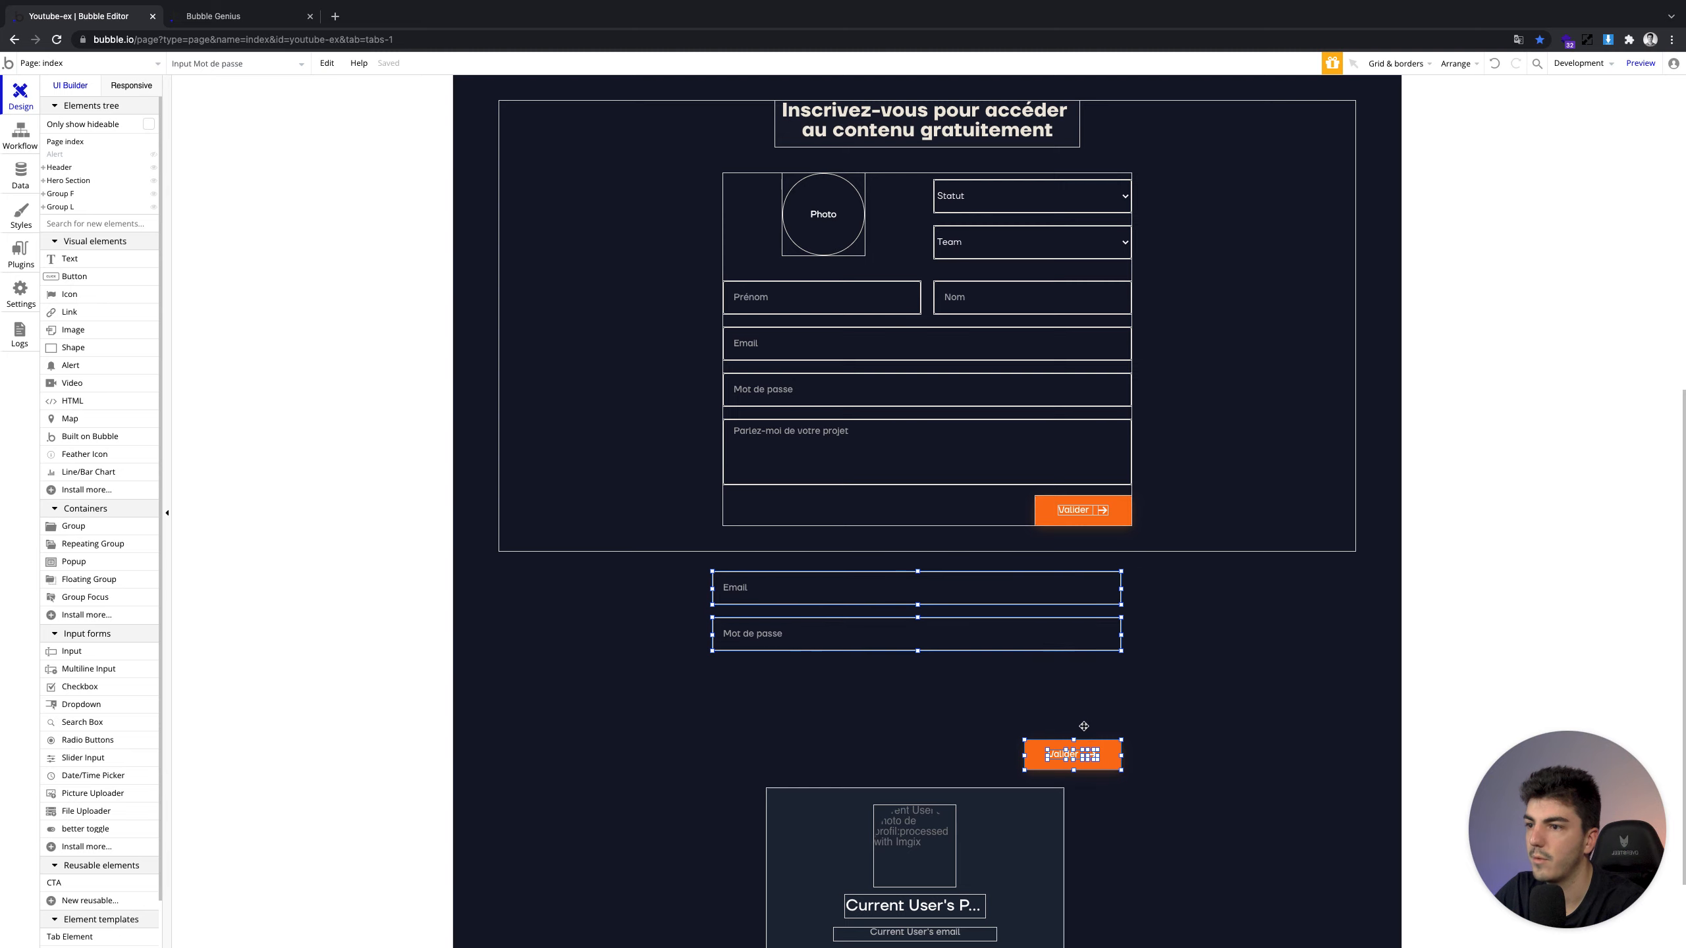
Move the Valider copy up under the password input and nudge both inputs down
left_click(1179, 737)
left_click_drag(1118, 758, 1114, 679)
left_click(966, 603)
left_click(962, 634, "shift")
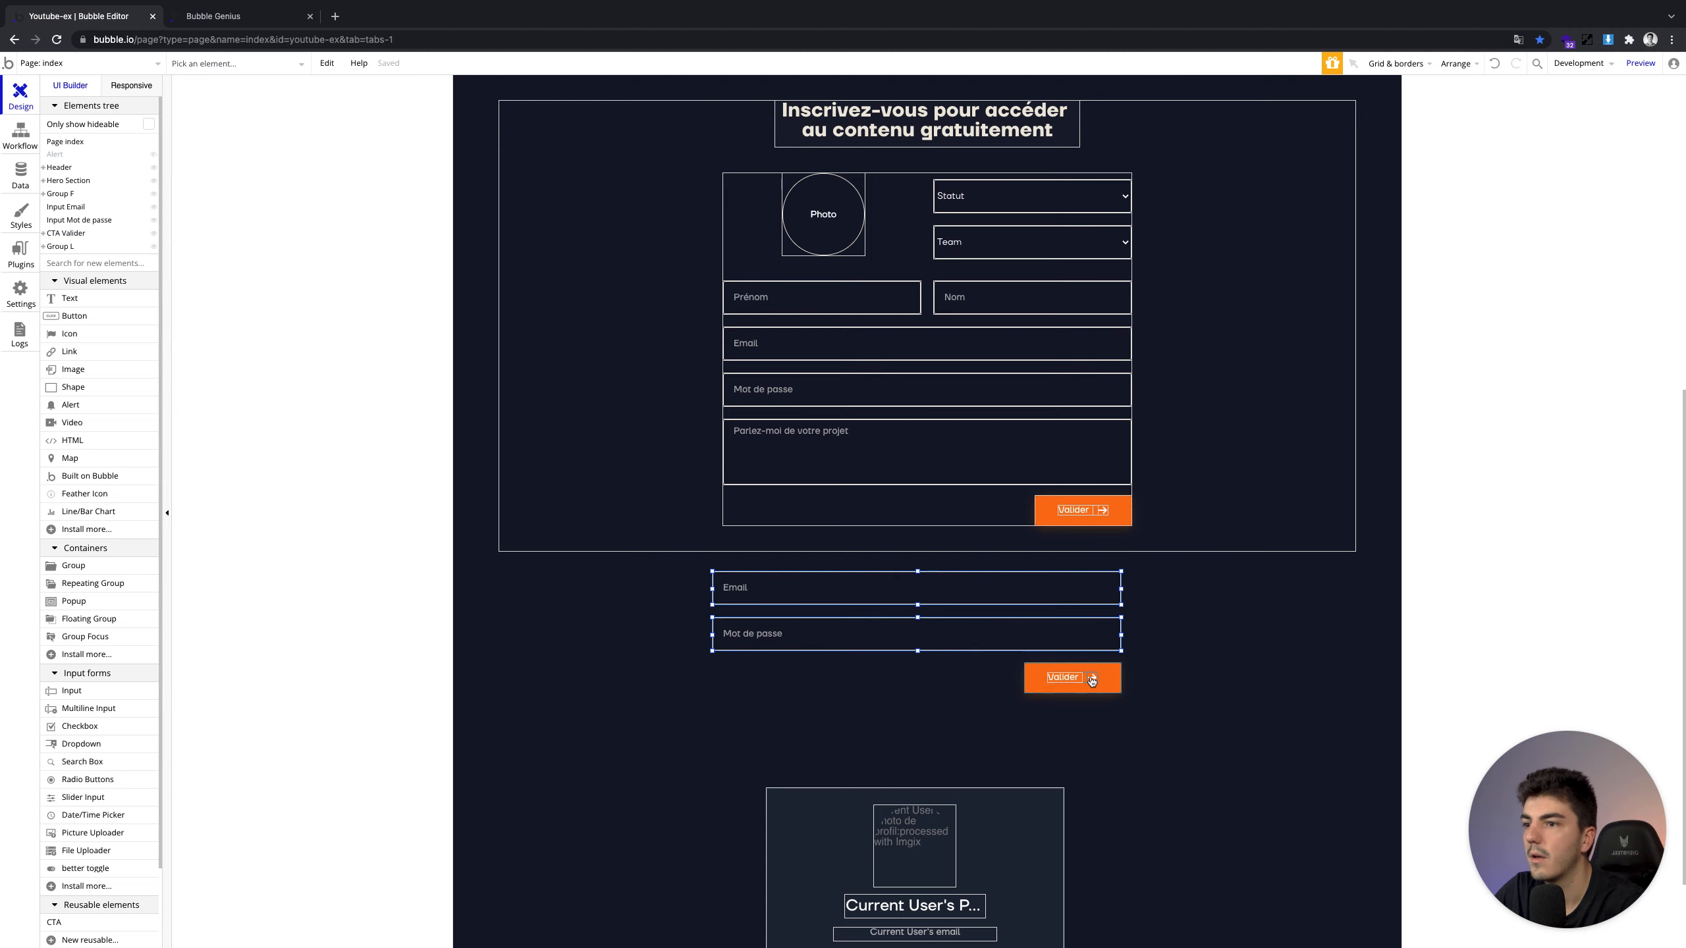
key("Down")
key("Down")
key("Down")
key("Down")
key("Down")
key("Down")
key("Down")
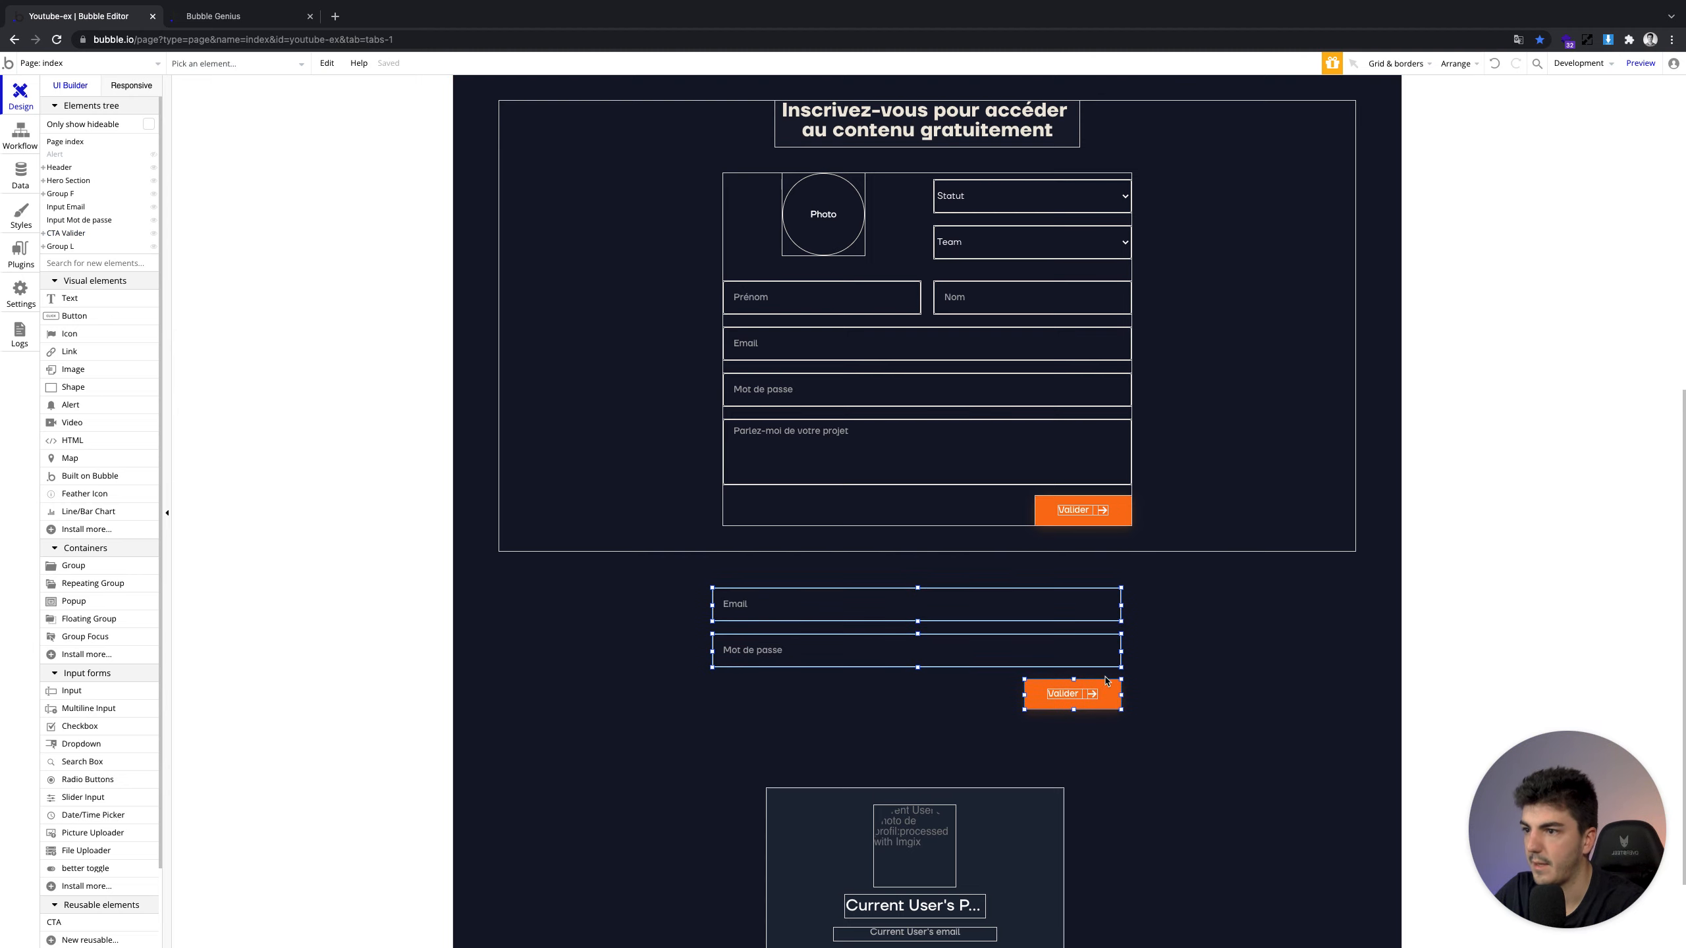
left_click(1193, 696)
left_click(1104, 691)
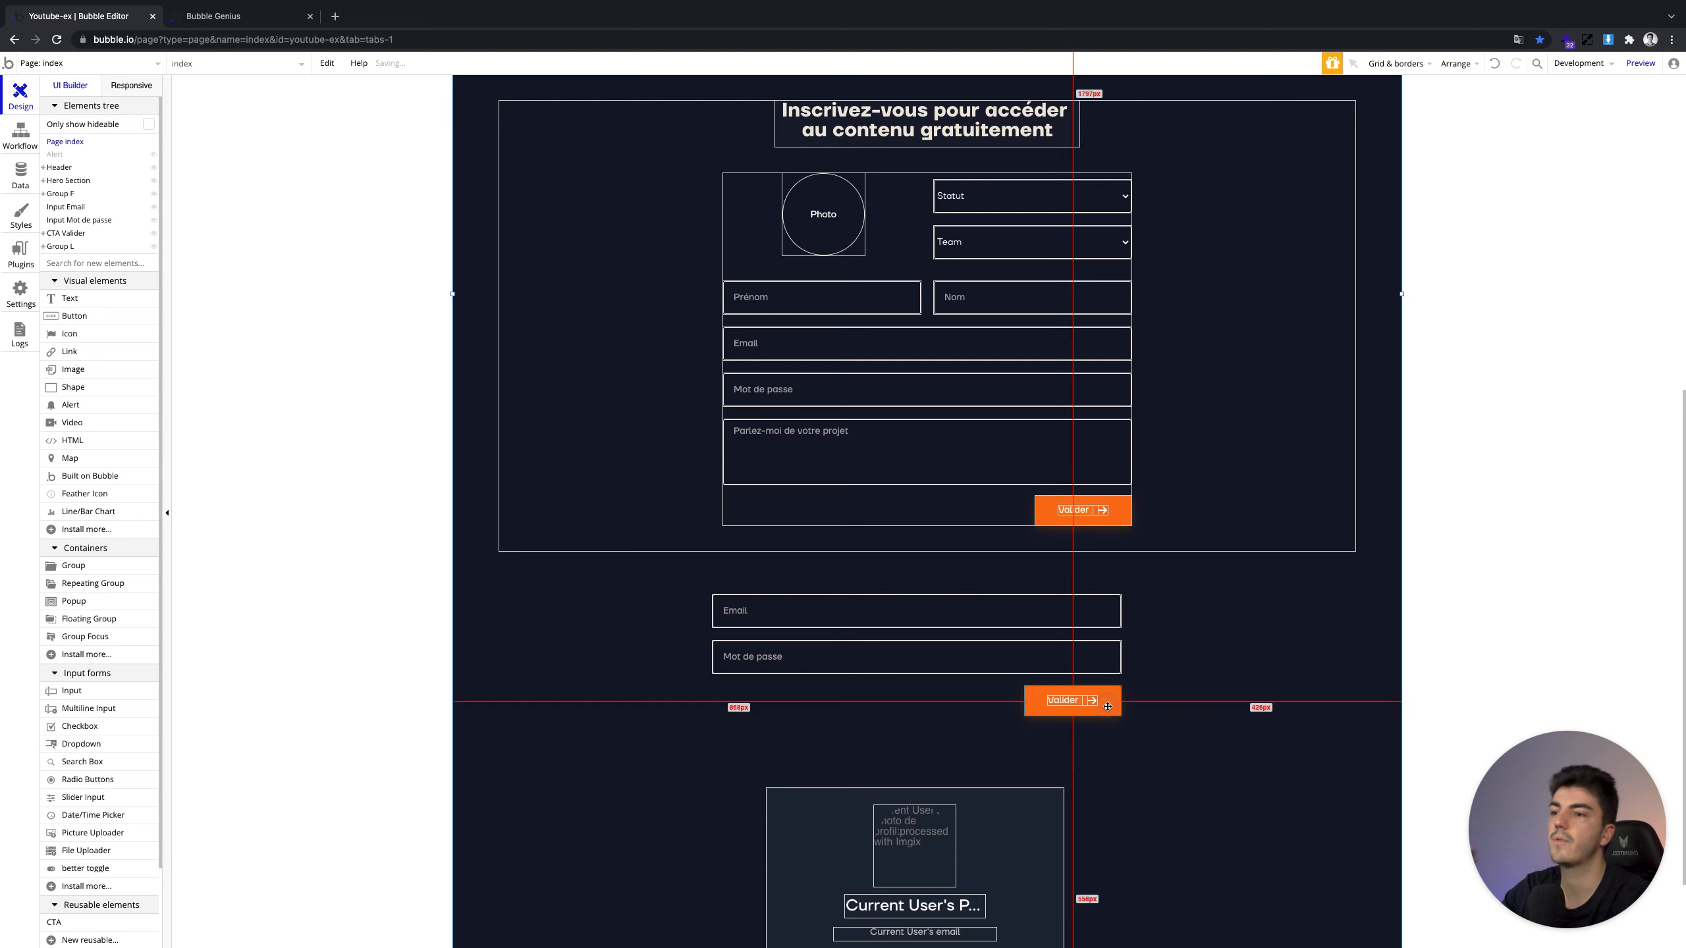
double_click(1104, 689)
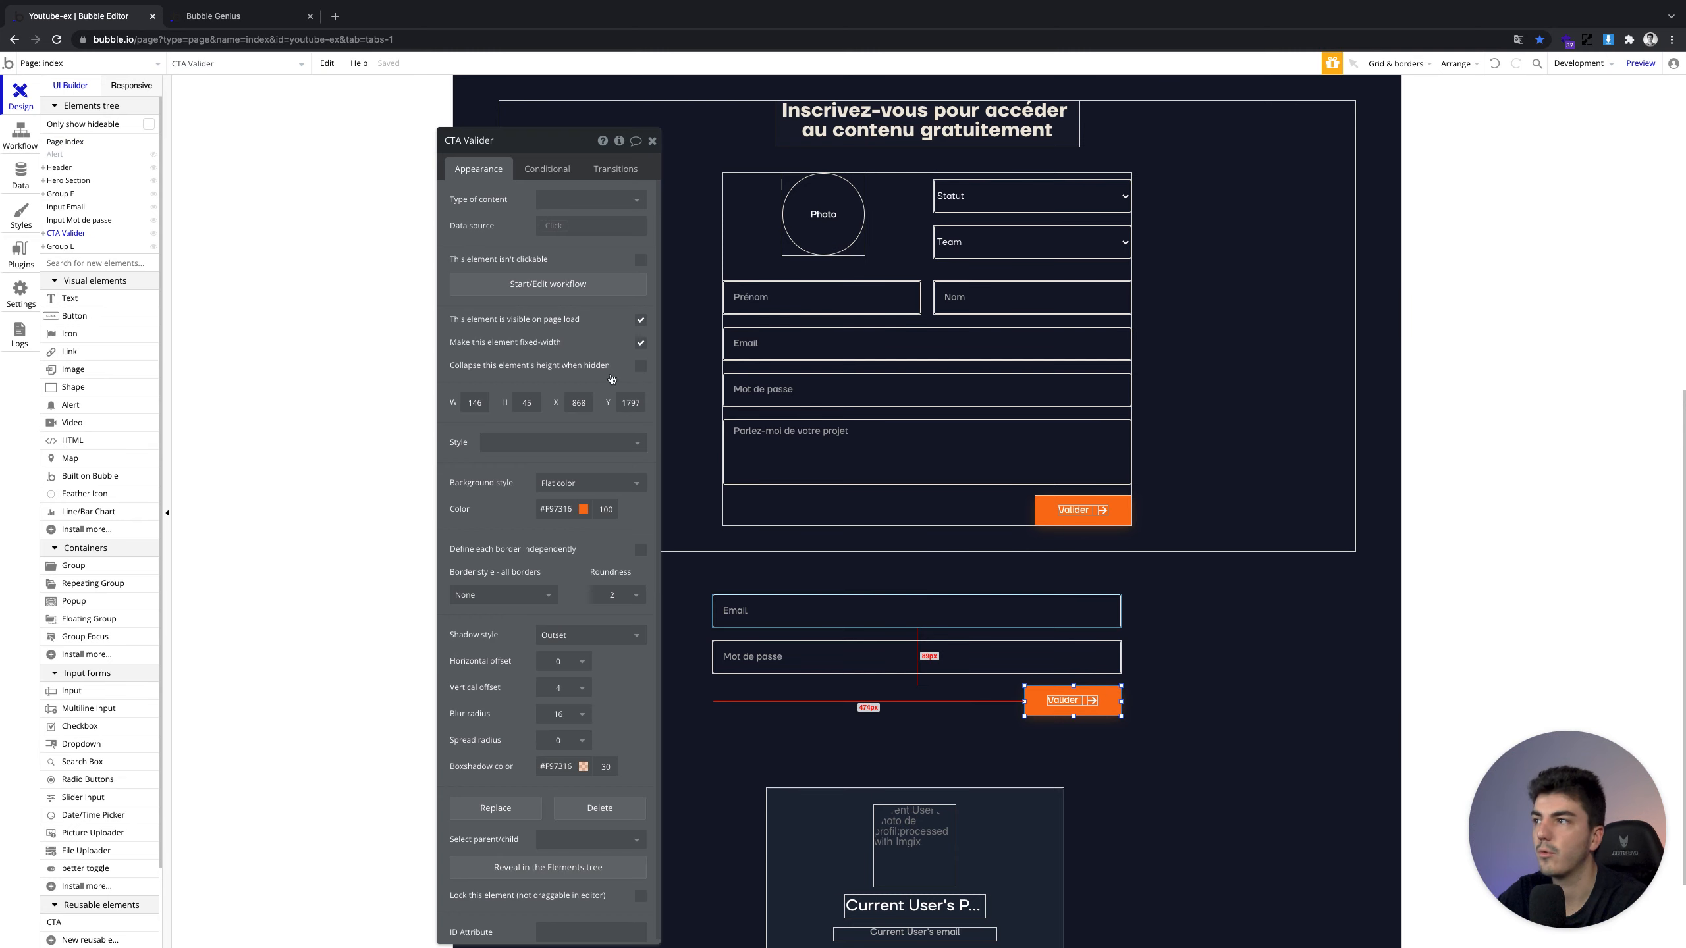
Create a click workflow for the Valider copy with an Account > Log the user in action
left_click(535, 285)
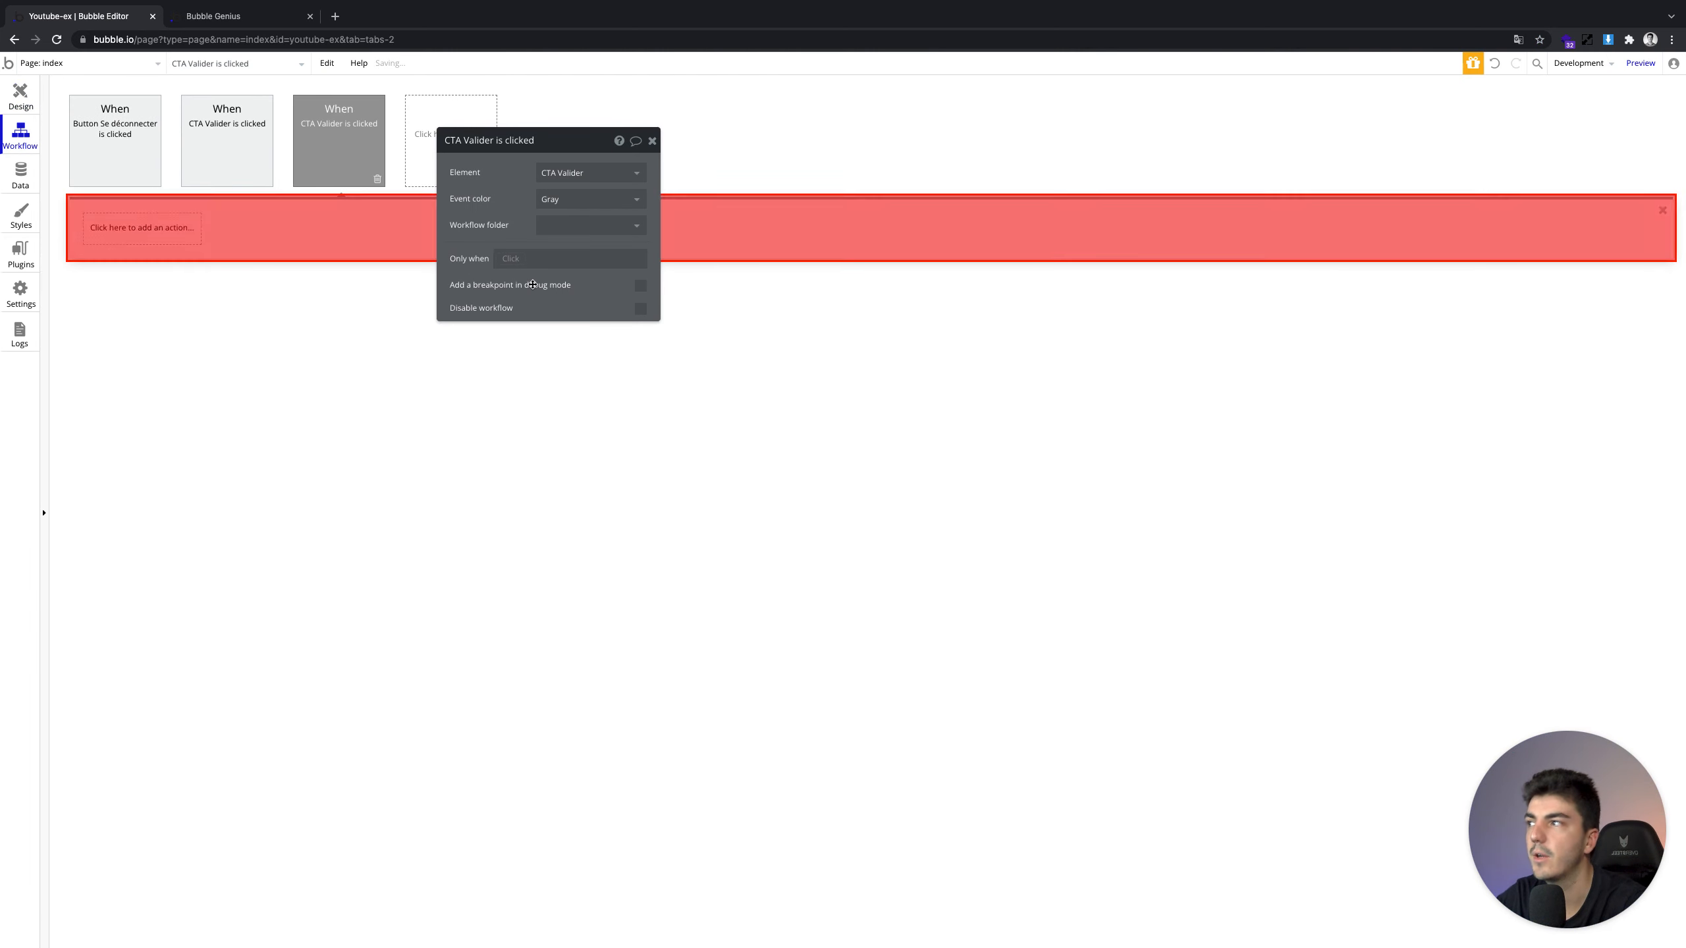
left_click(168, 224)
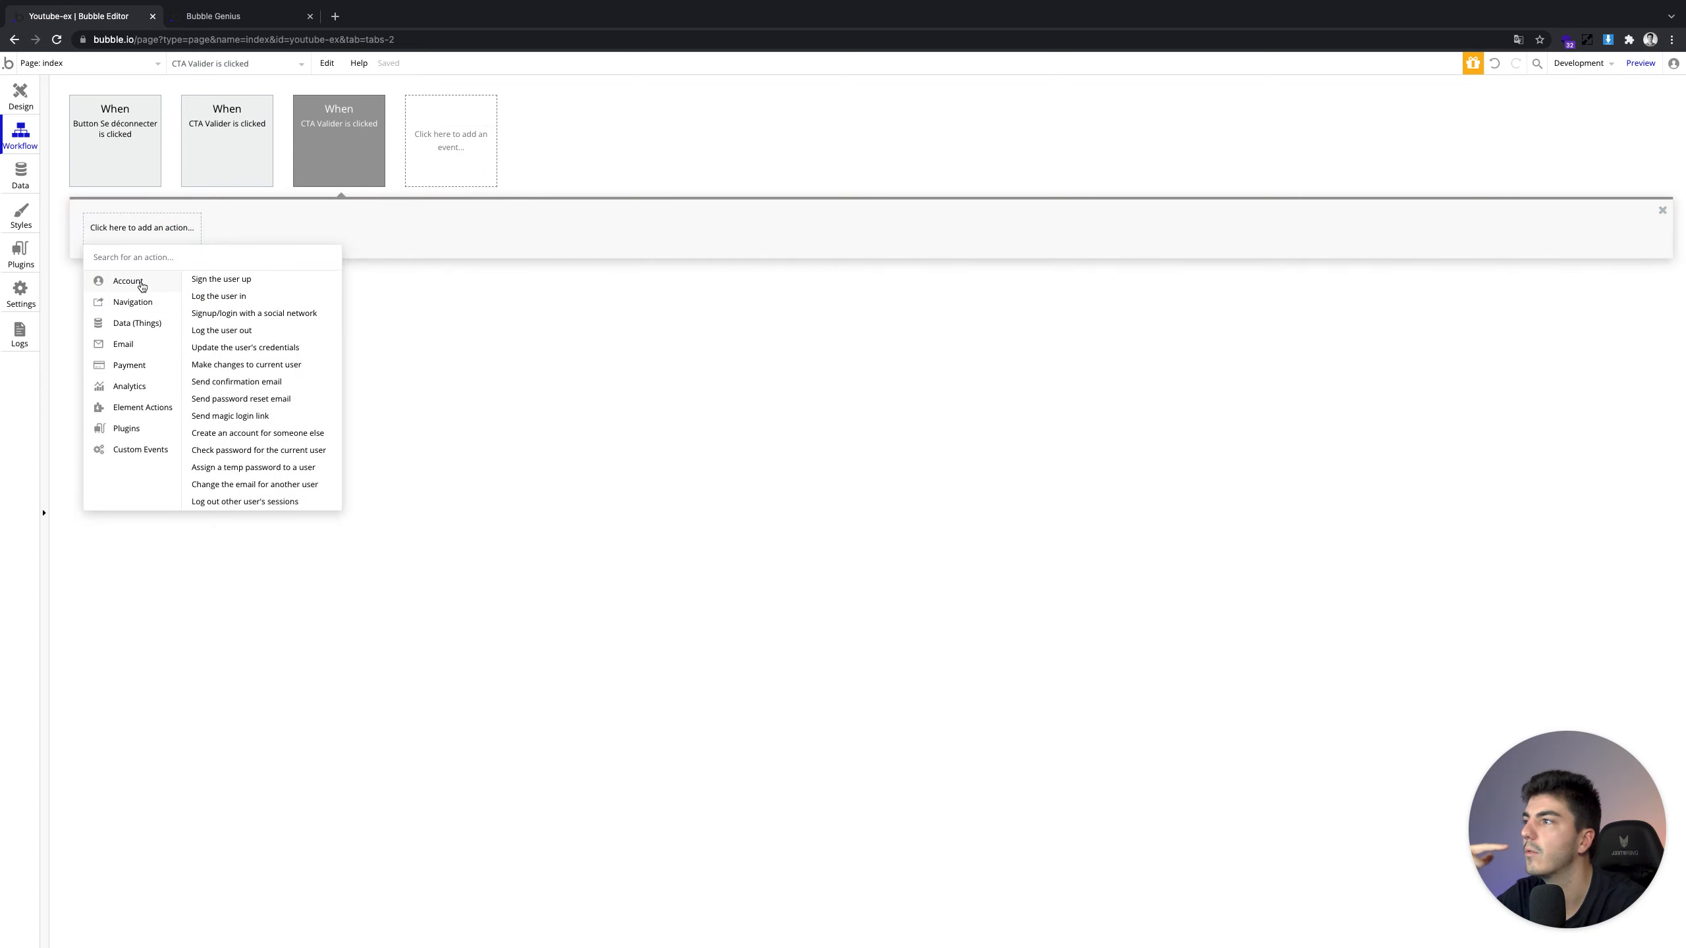
left_click(206, 296)
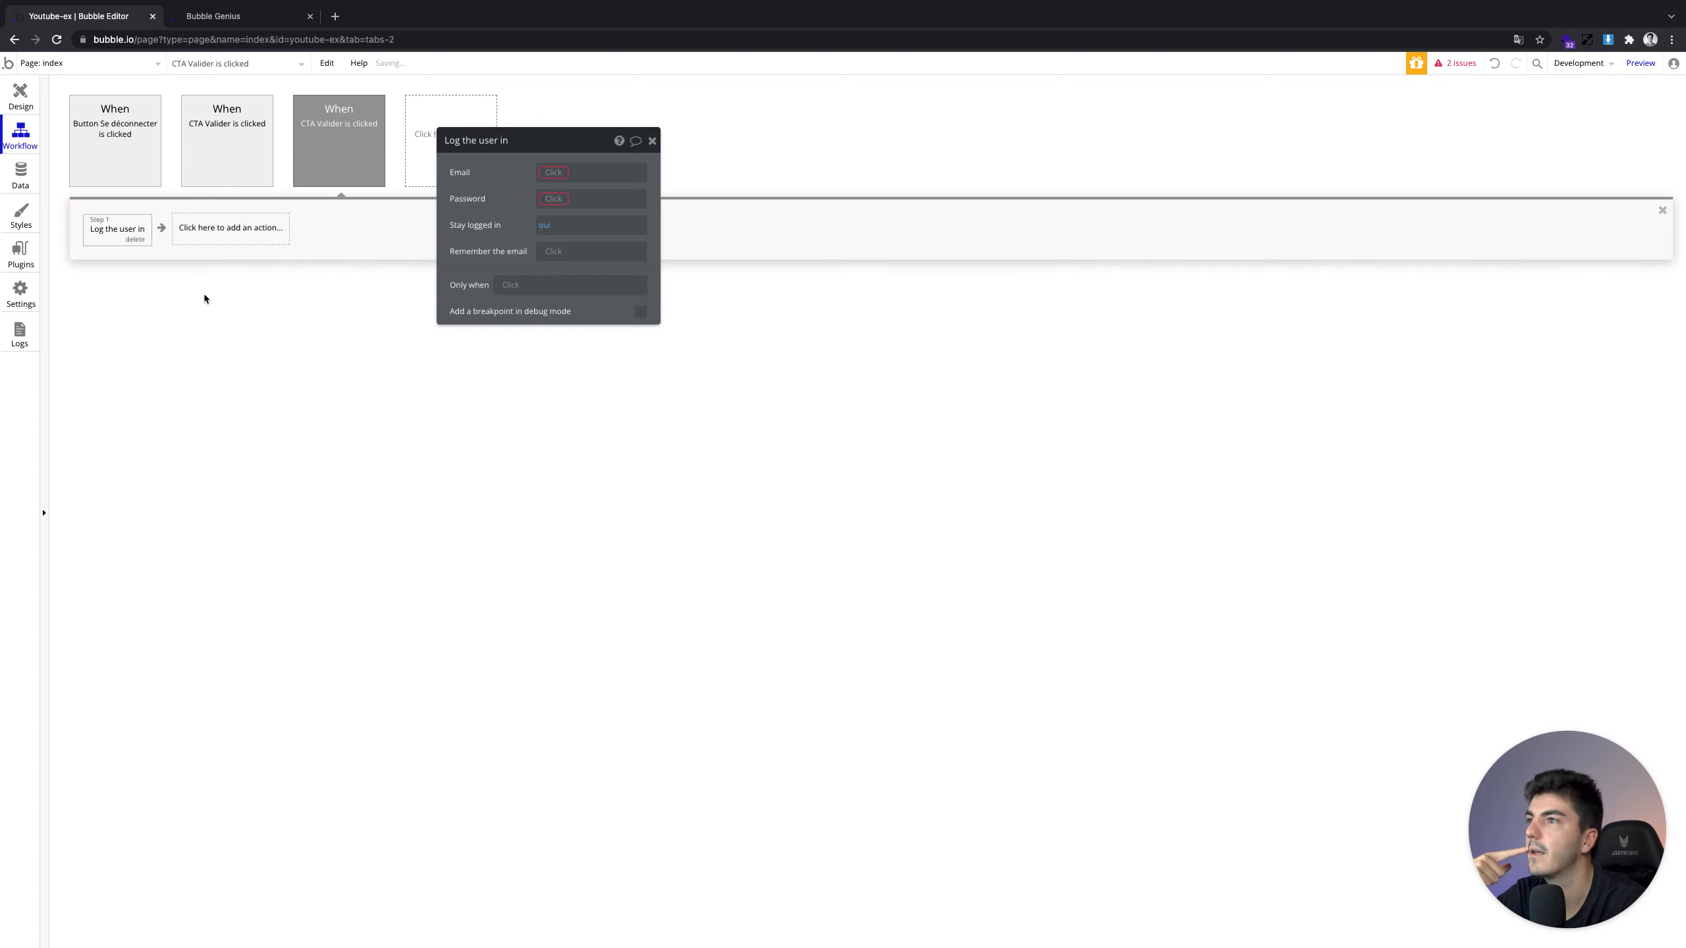
left_click_drag(499, 185, 561, 244)
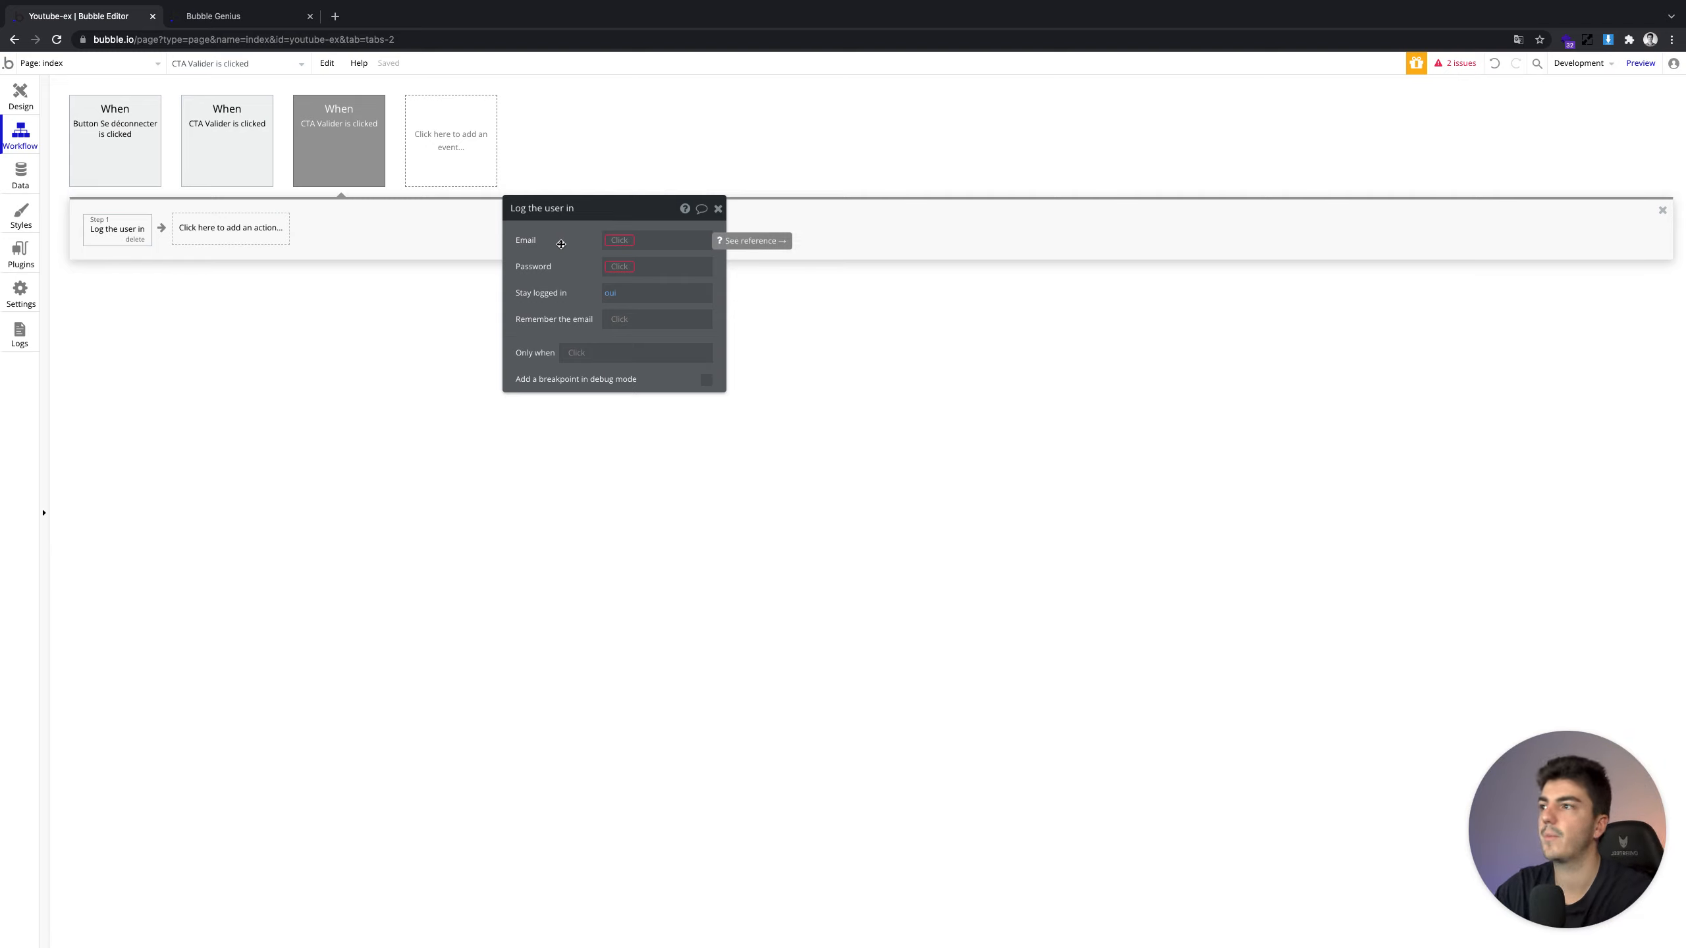
left_click(618, 240)
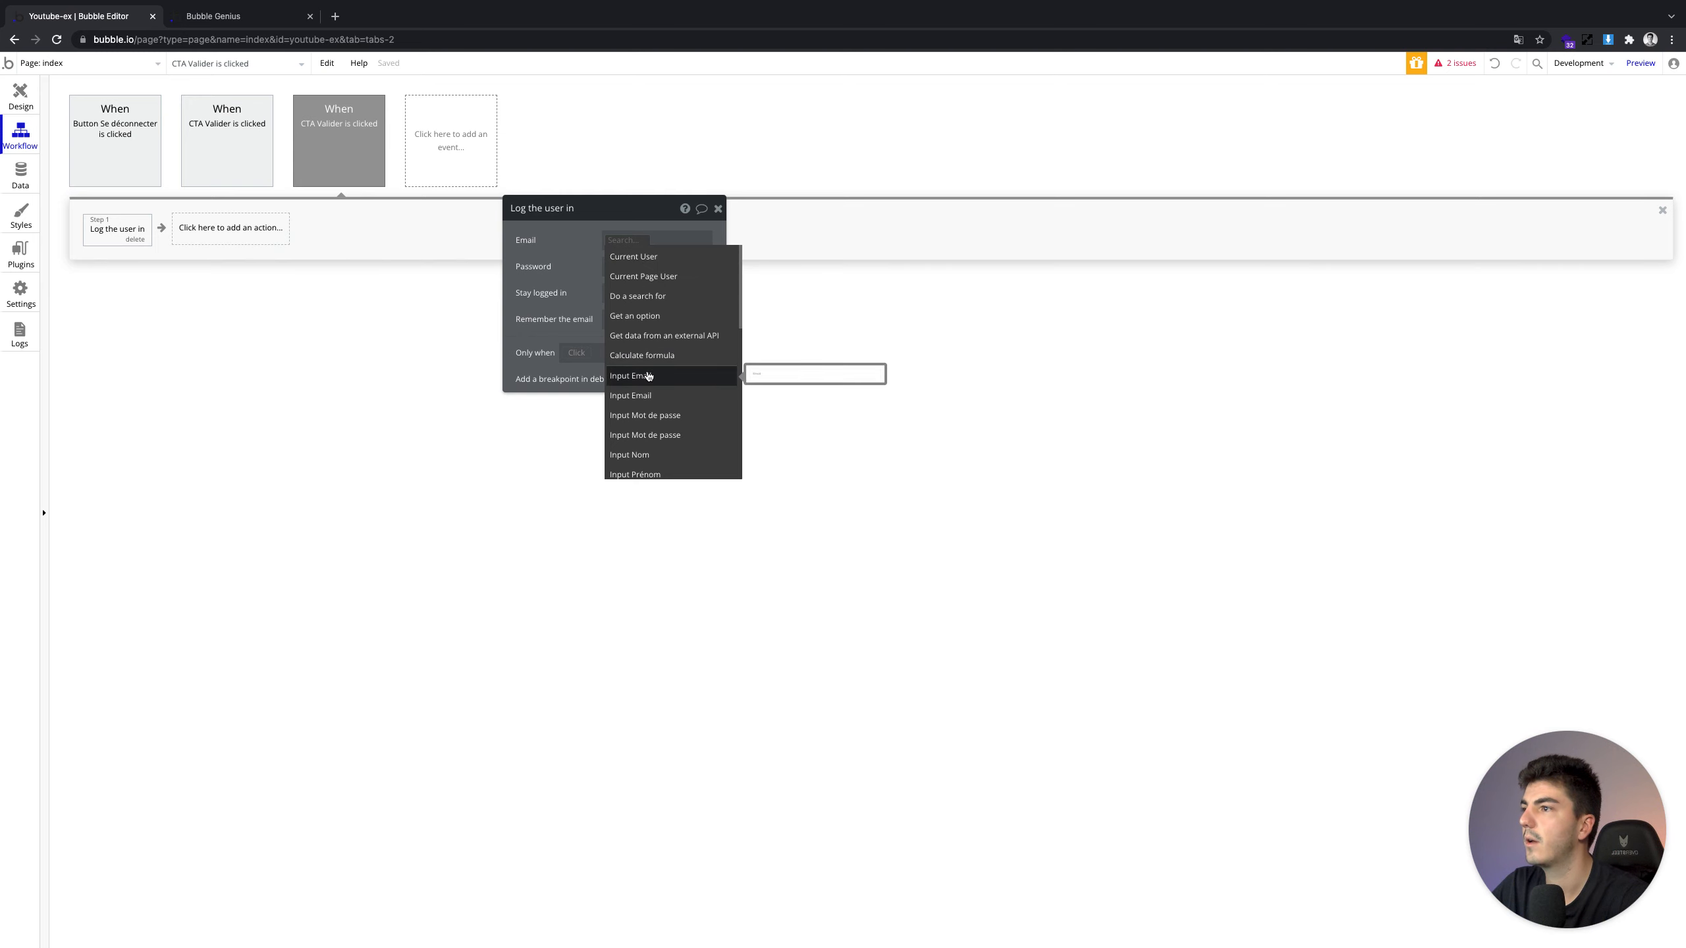
left_click(37, 102)
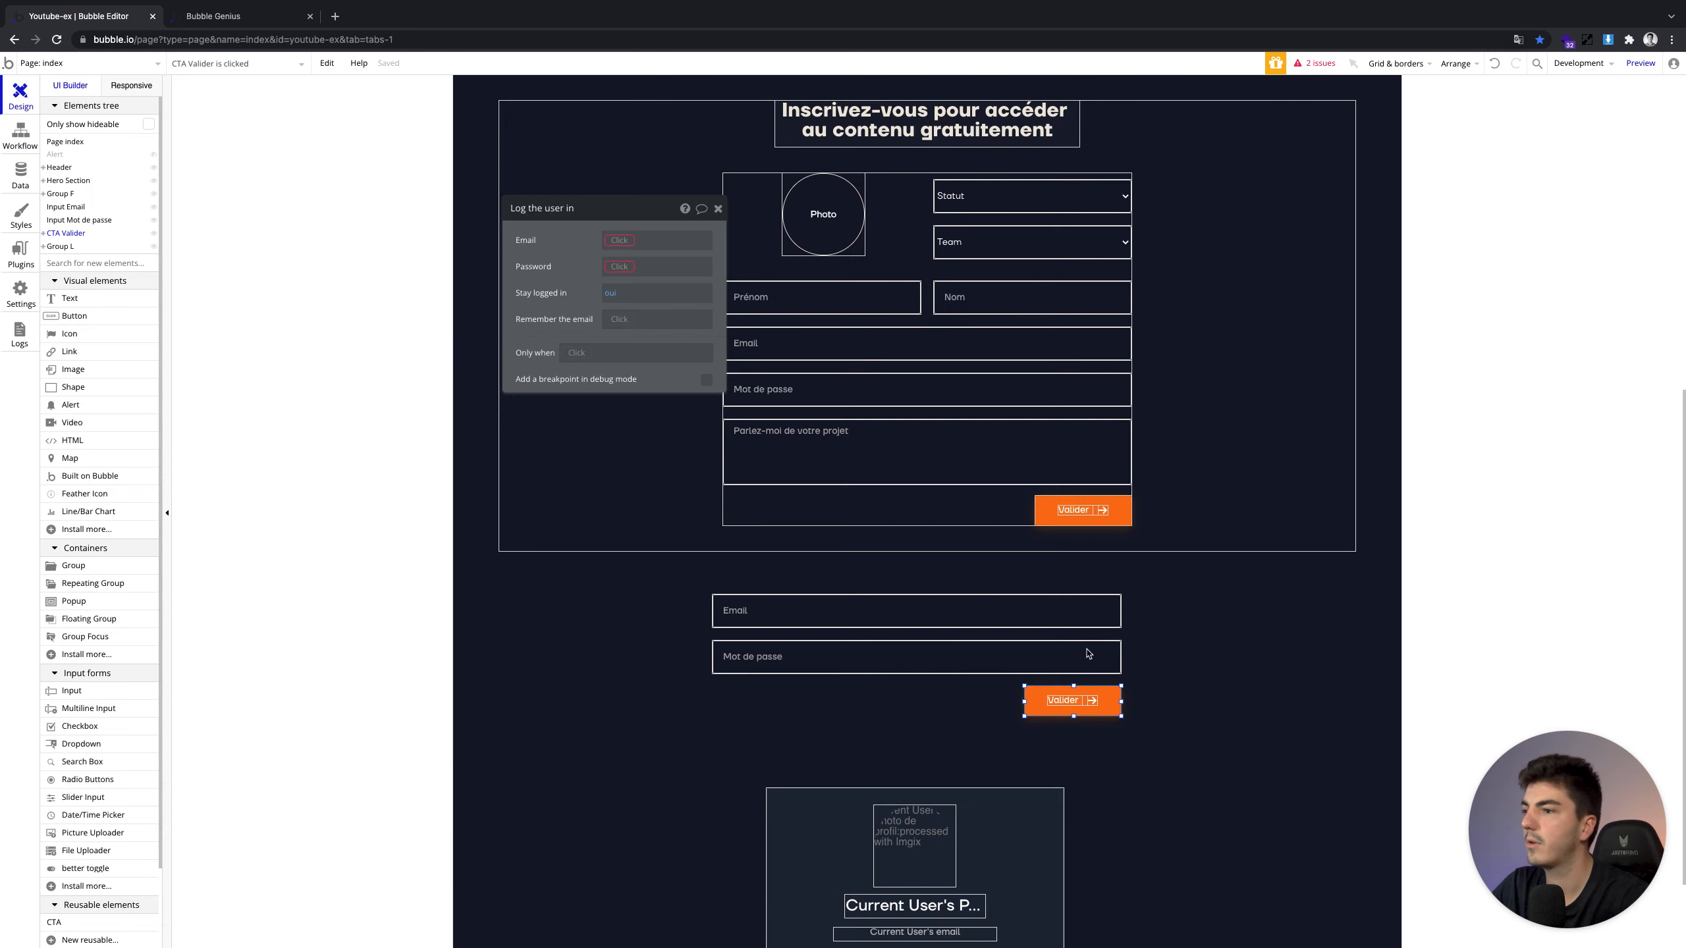
Rename the login inputs to 'Input Email Login' and 'Input Mot de passe Login'
left_click(1031, 623)
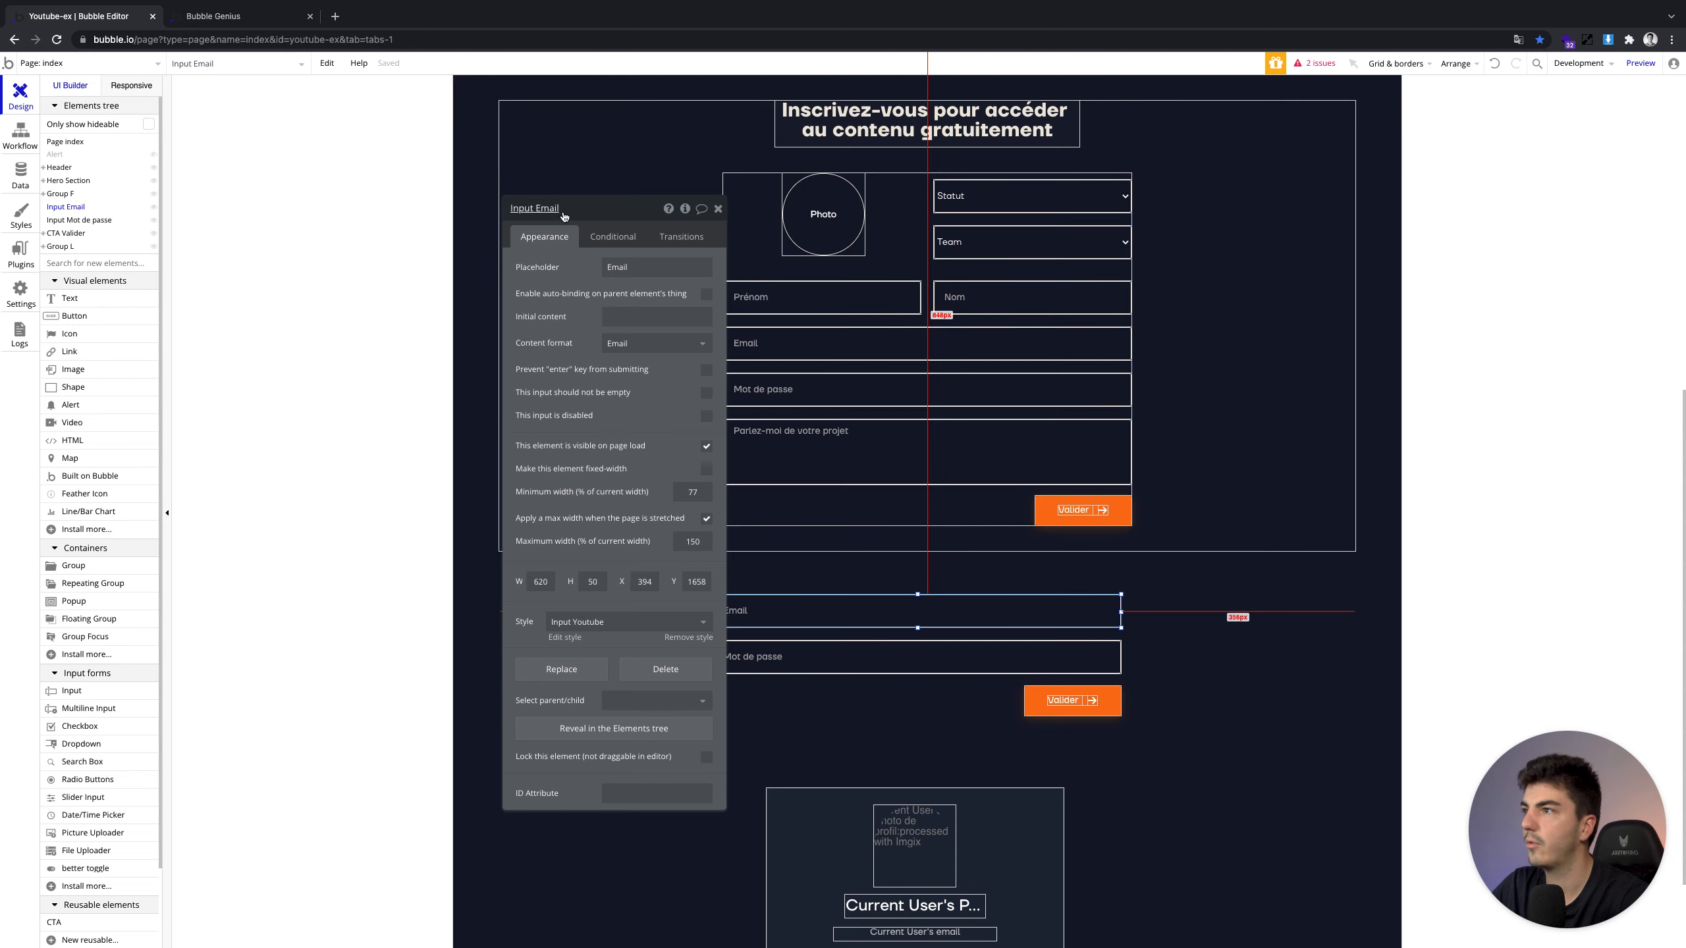
left_click(561, 208)
type("Login")
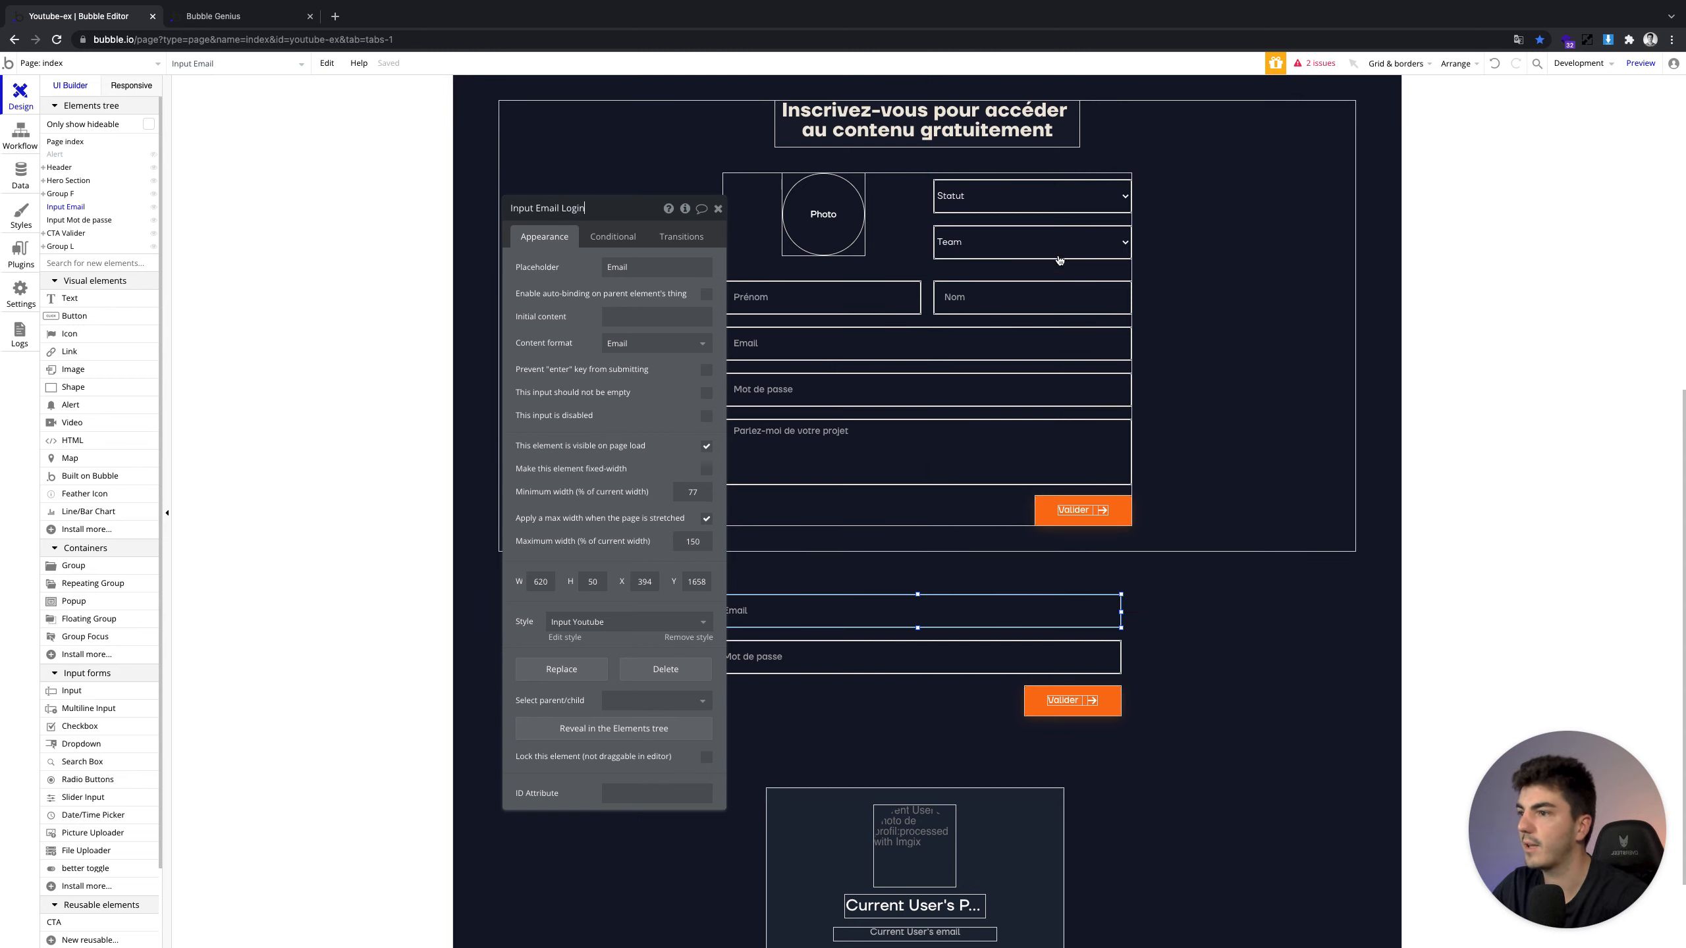
left_click(1056, 656)
left_click(589, 214)
type("Login")
key("Return")
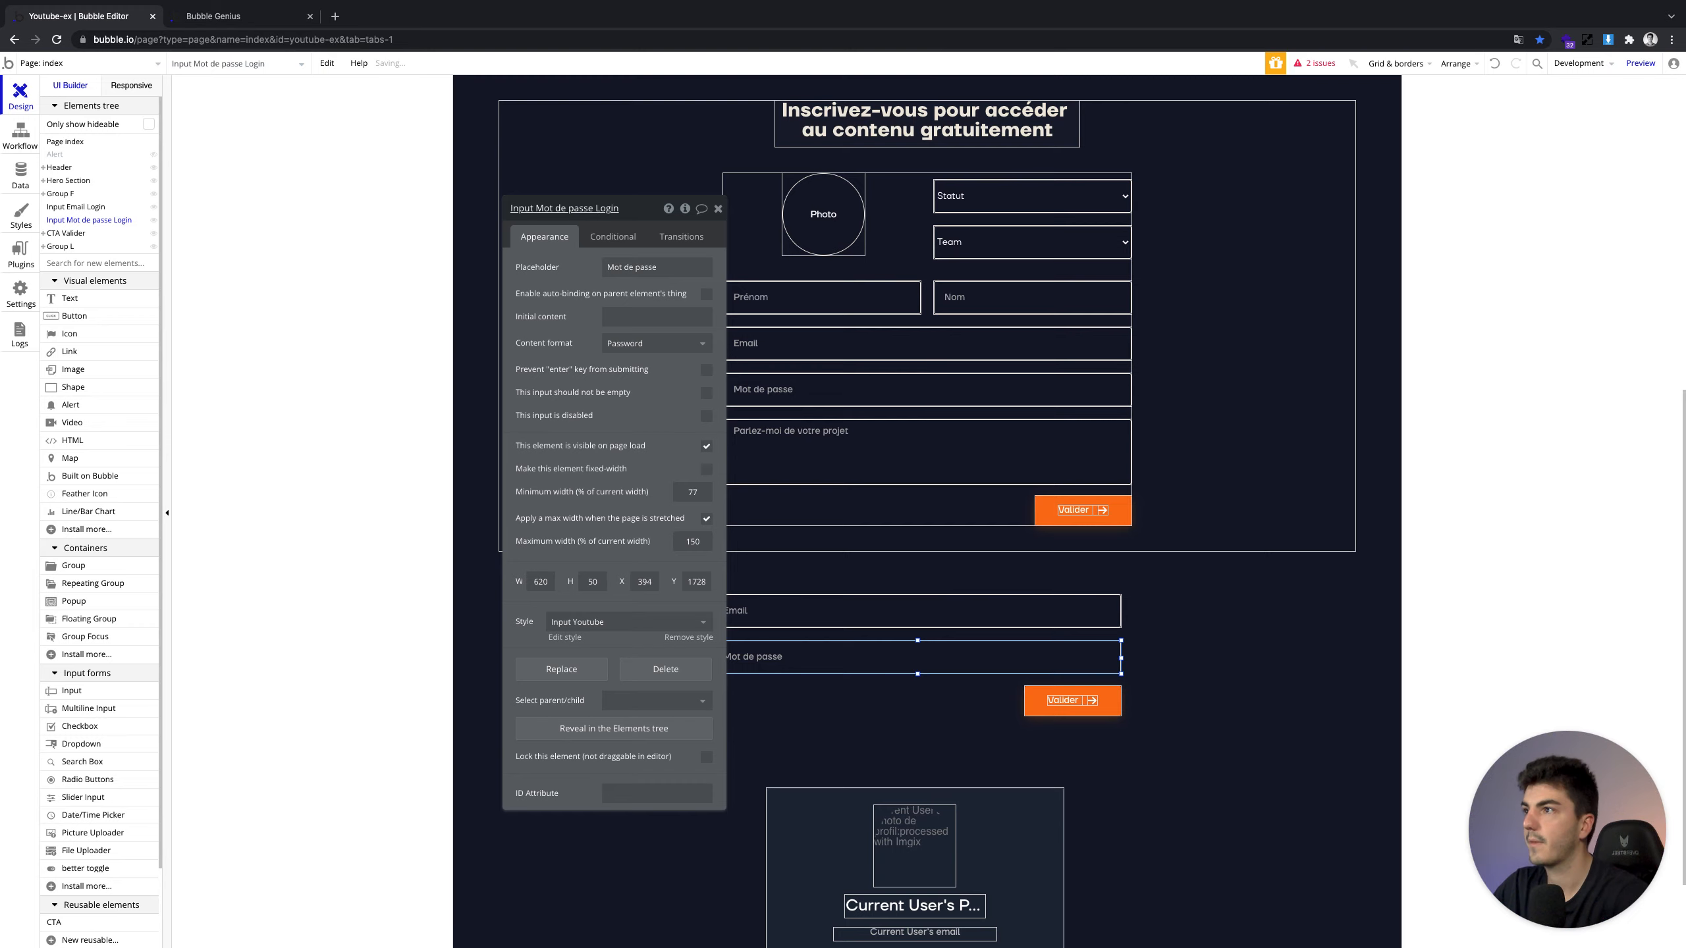
In the Log the user in step, use Input Email Login's and Input Mot de passe Login's values
left_click(451, 118)
left_click(25, 137)
left_click(109, 226)
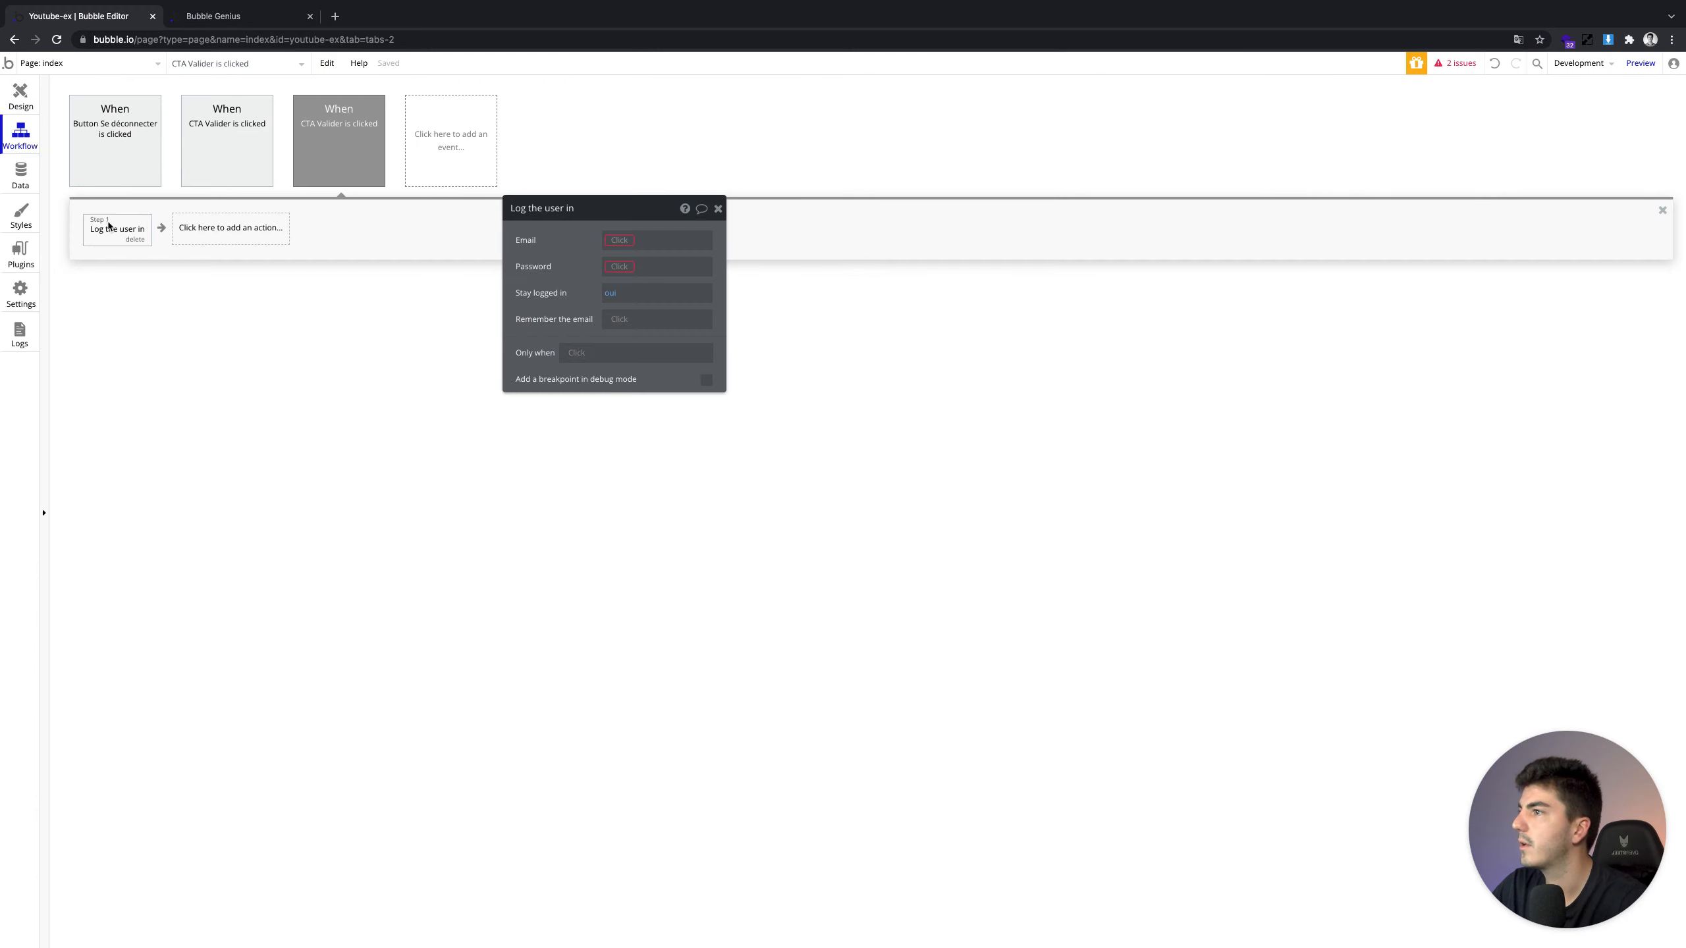
left_click(617, 240)
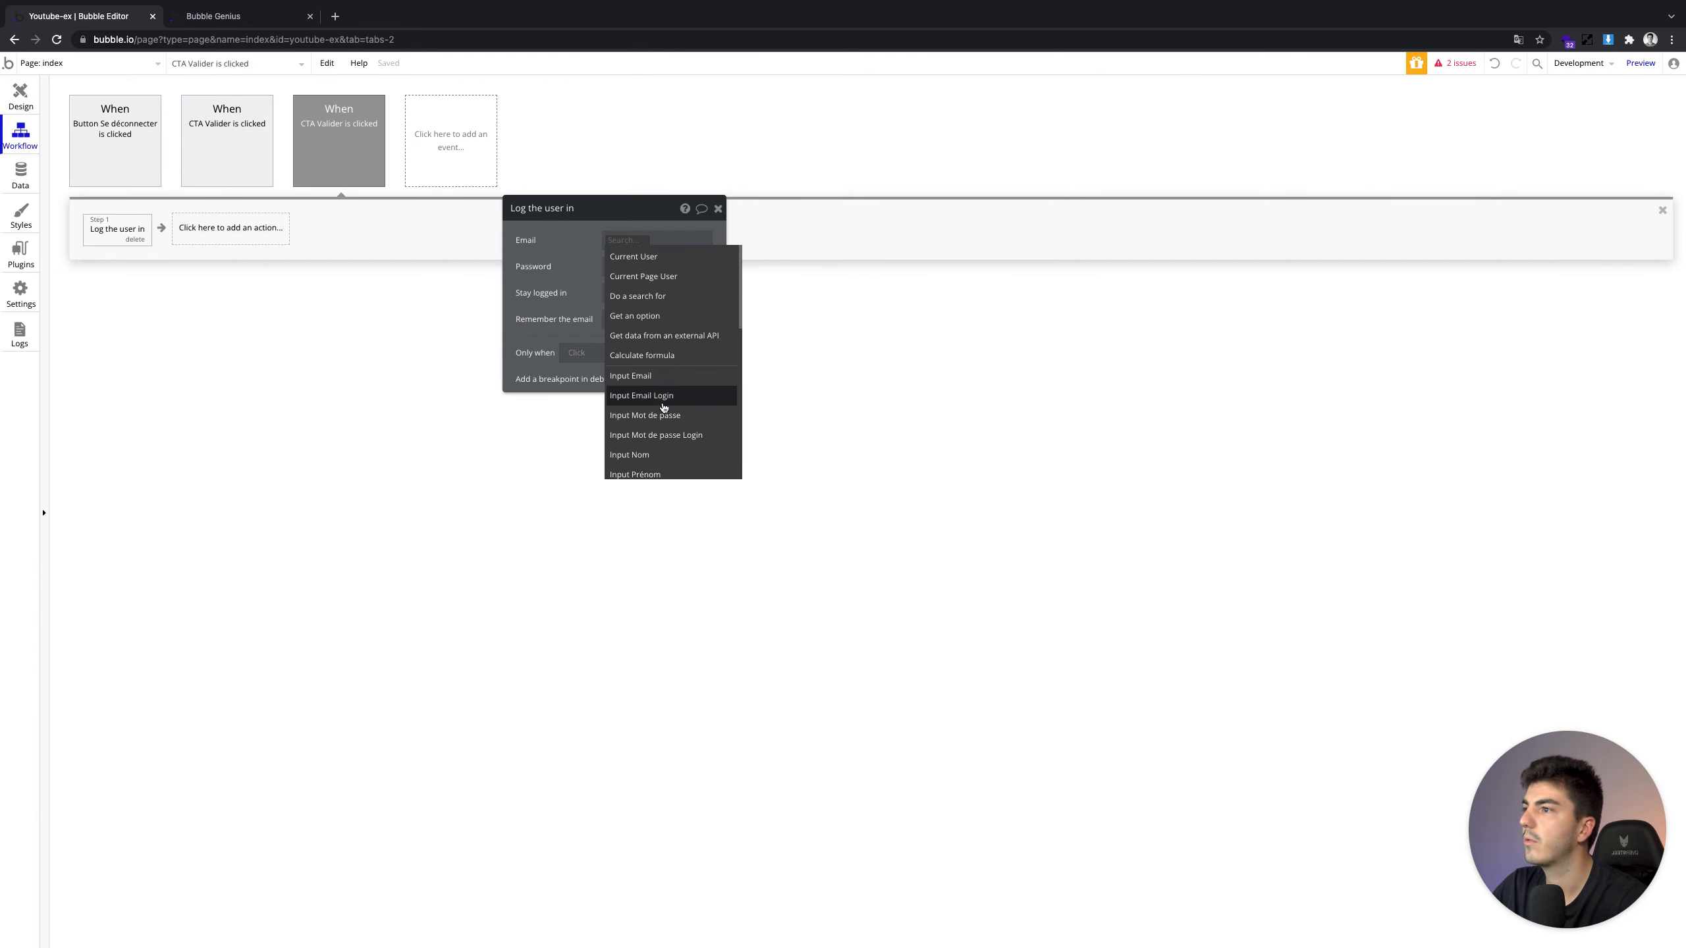
left_click(663, 403)
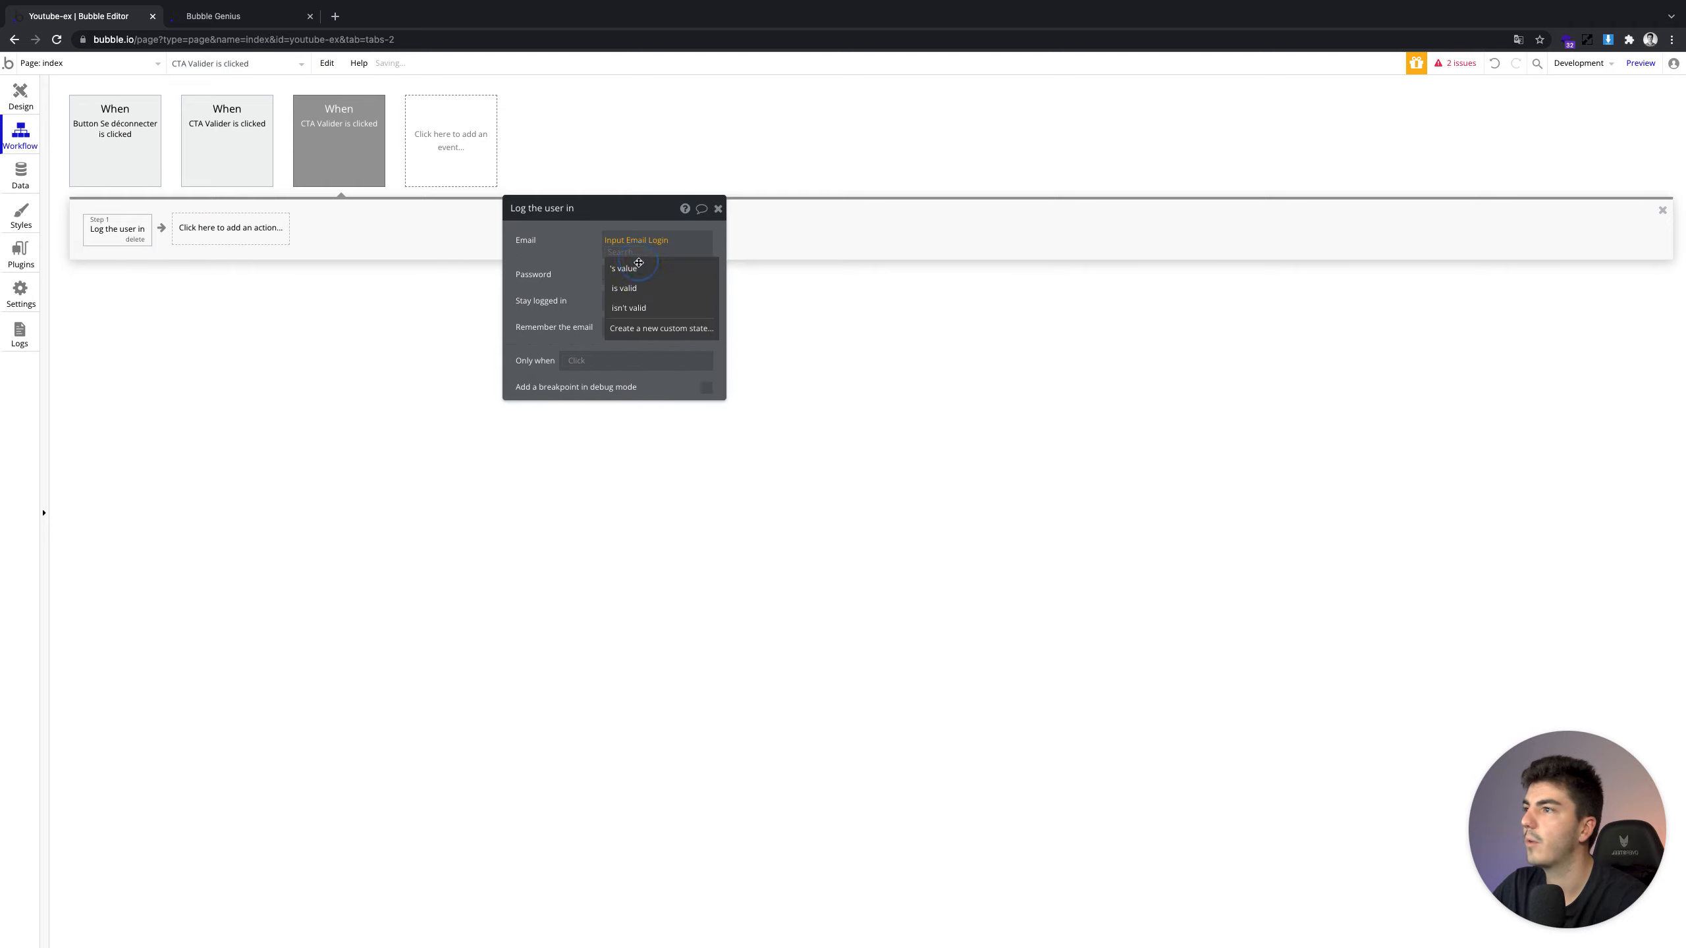
left_click(628, 268)
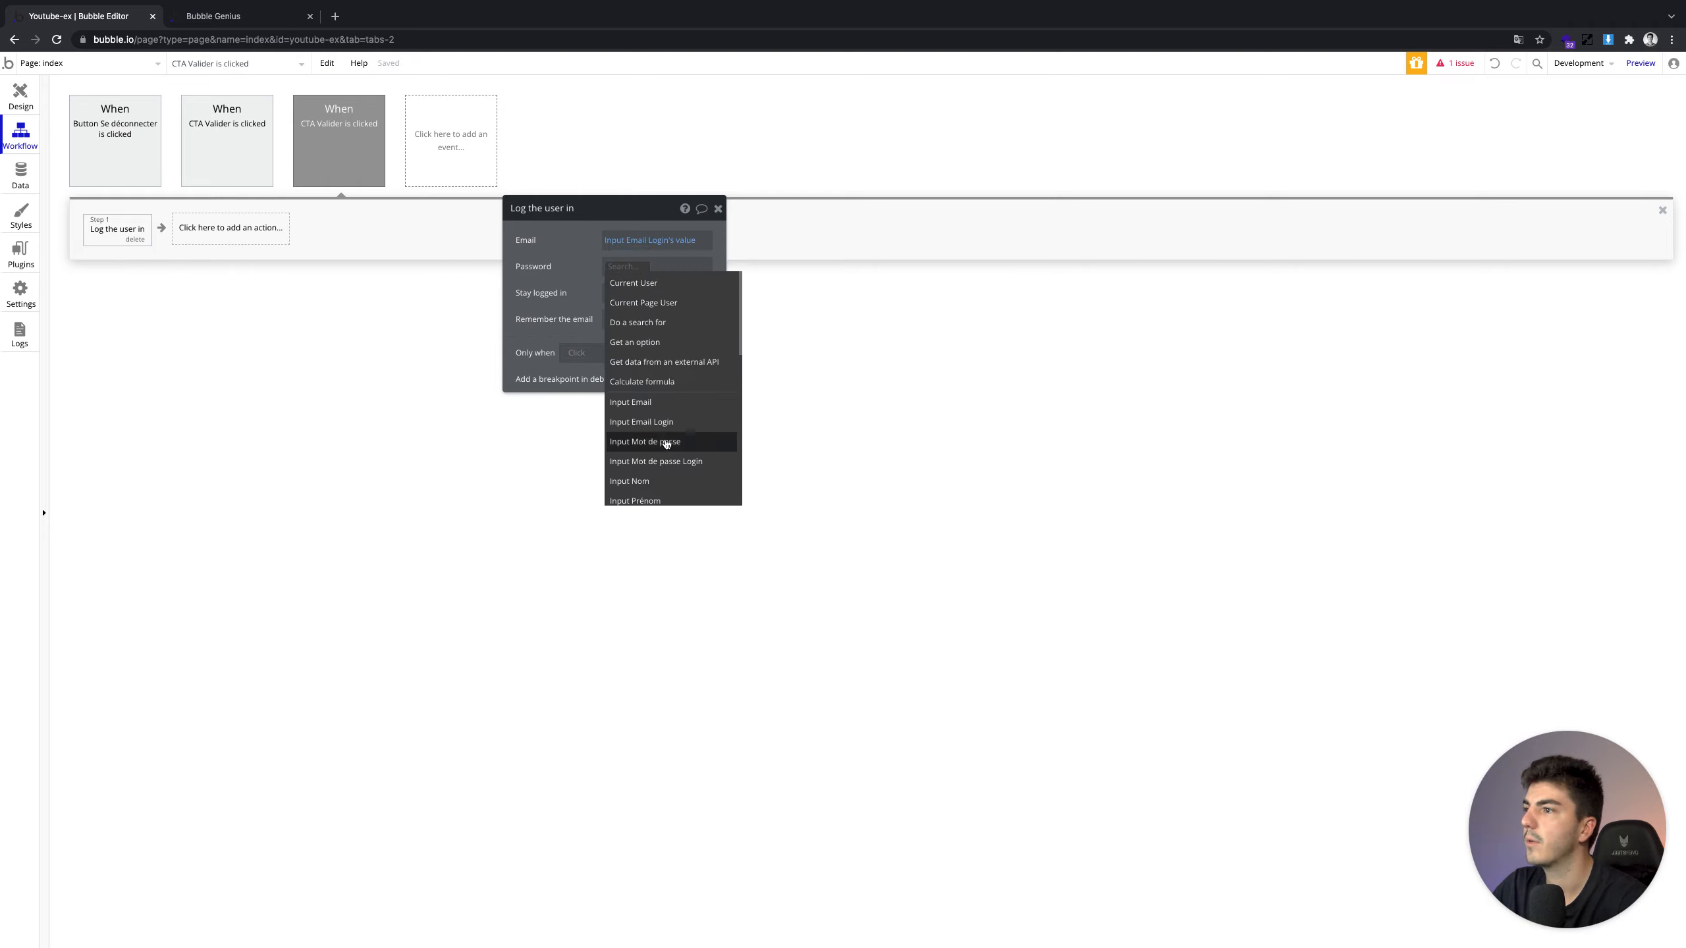
left_click(666, 460)
left_click(636, 295)
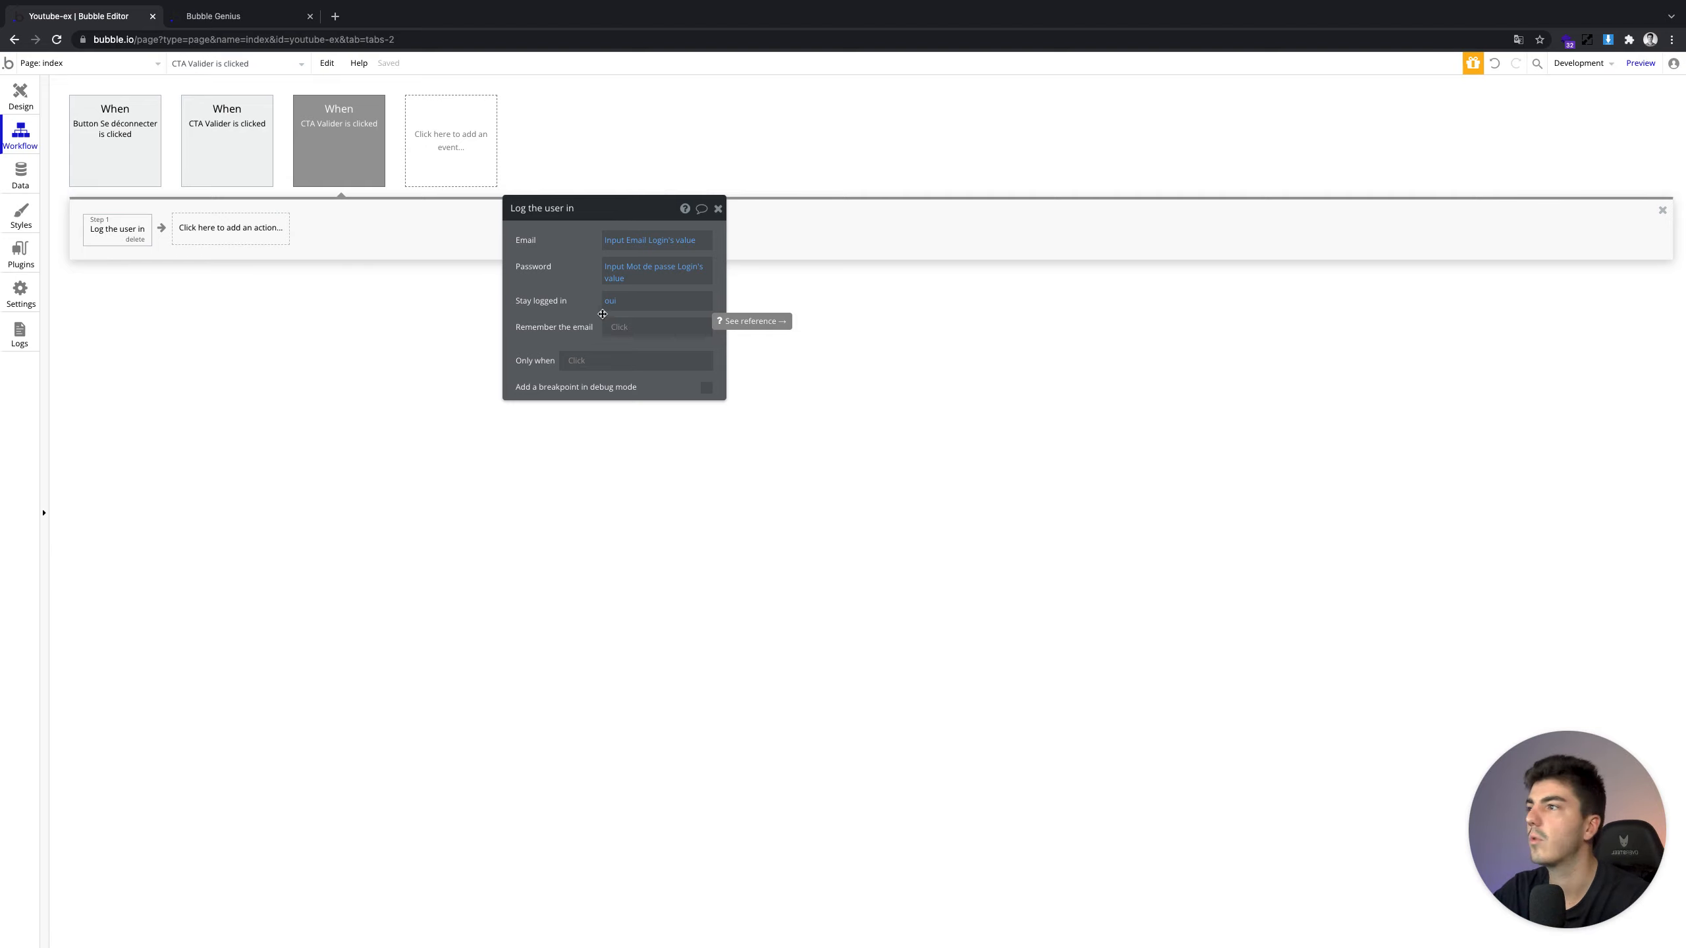
Set Stay logged in to no and leave Remember the email empty
left_click(608, 312)
left_click(613, 309)
left_click(621, 340)
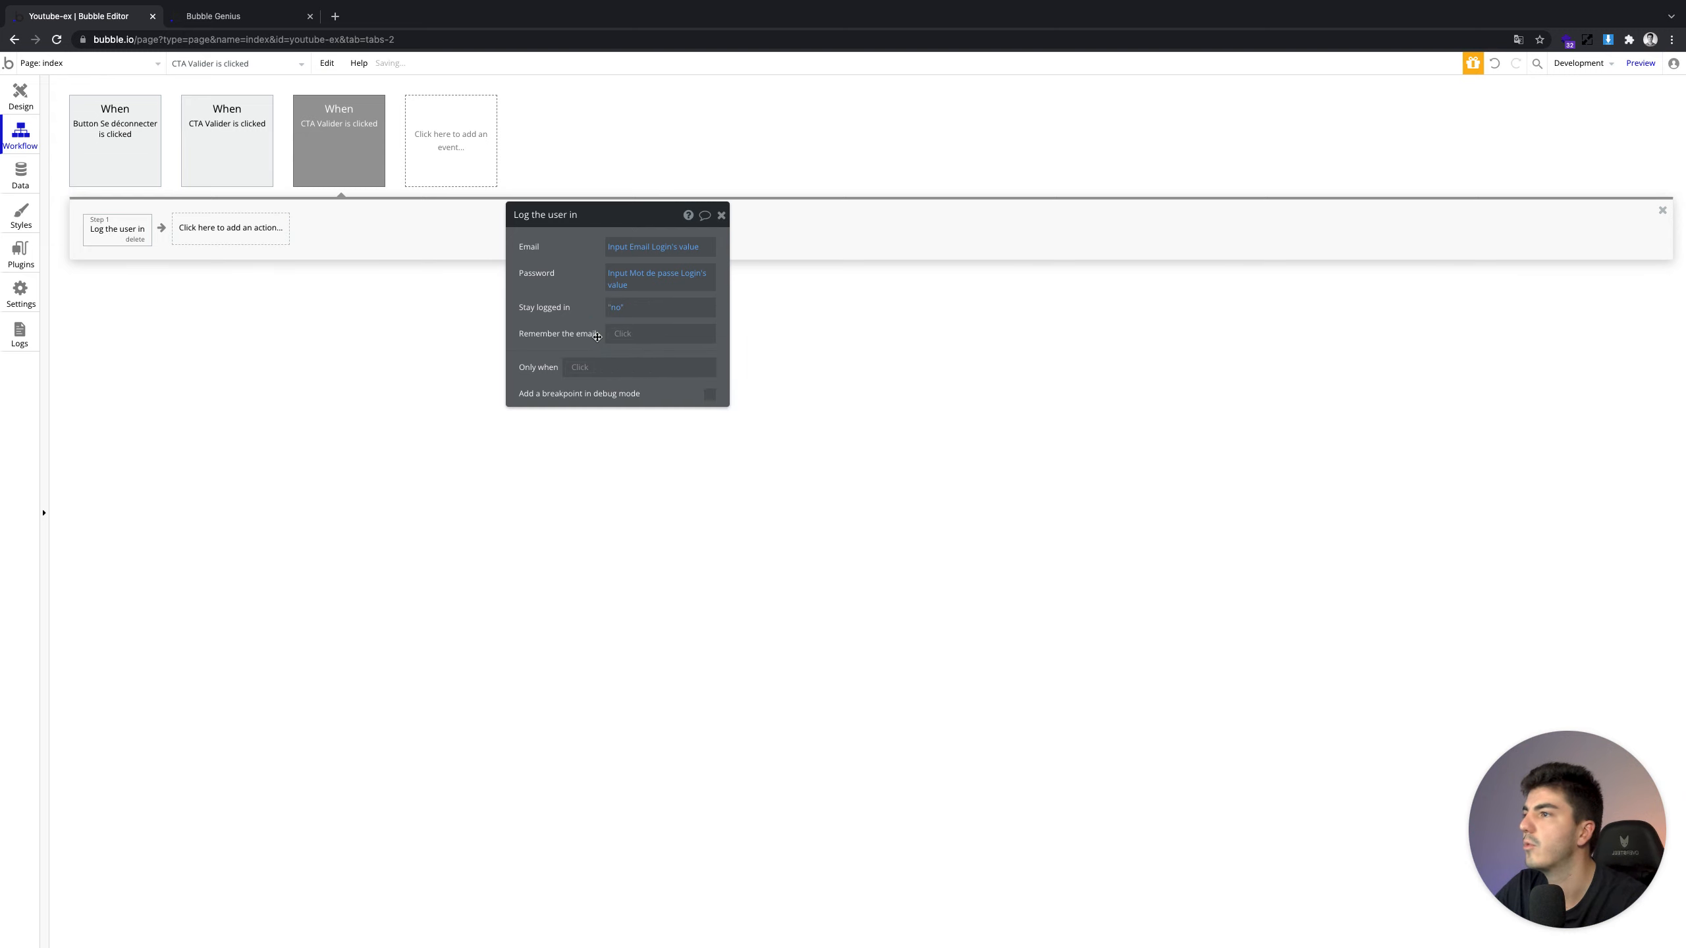
left_click(619, 333)
left_click(574, 328)
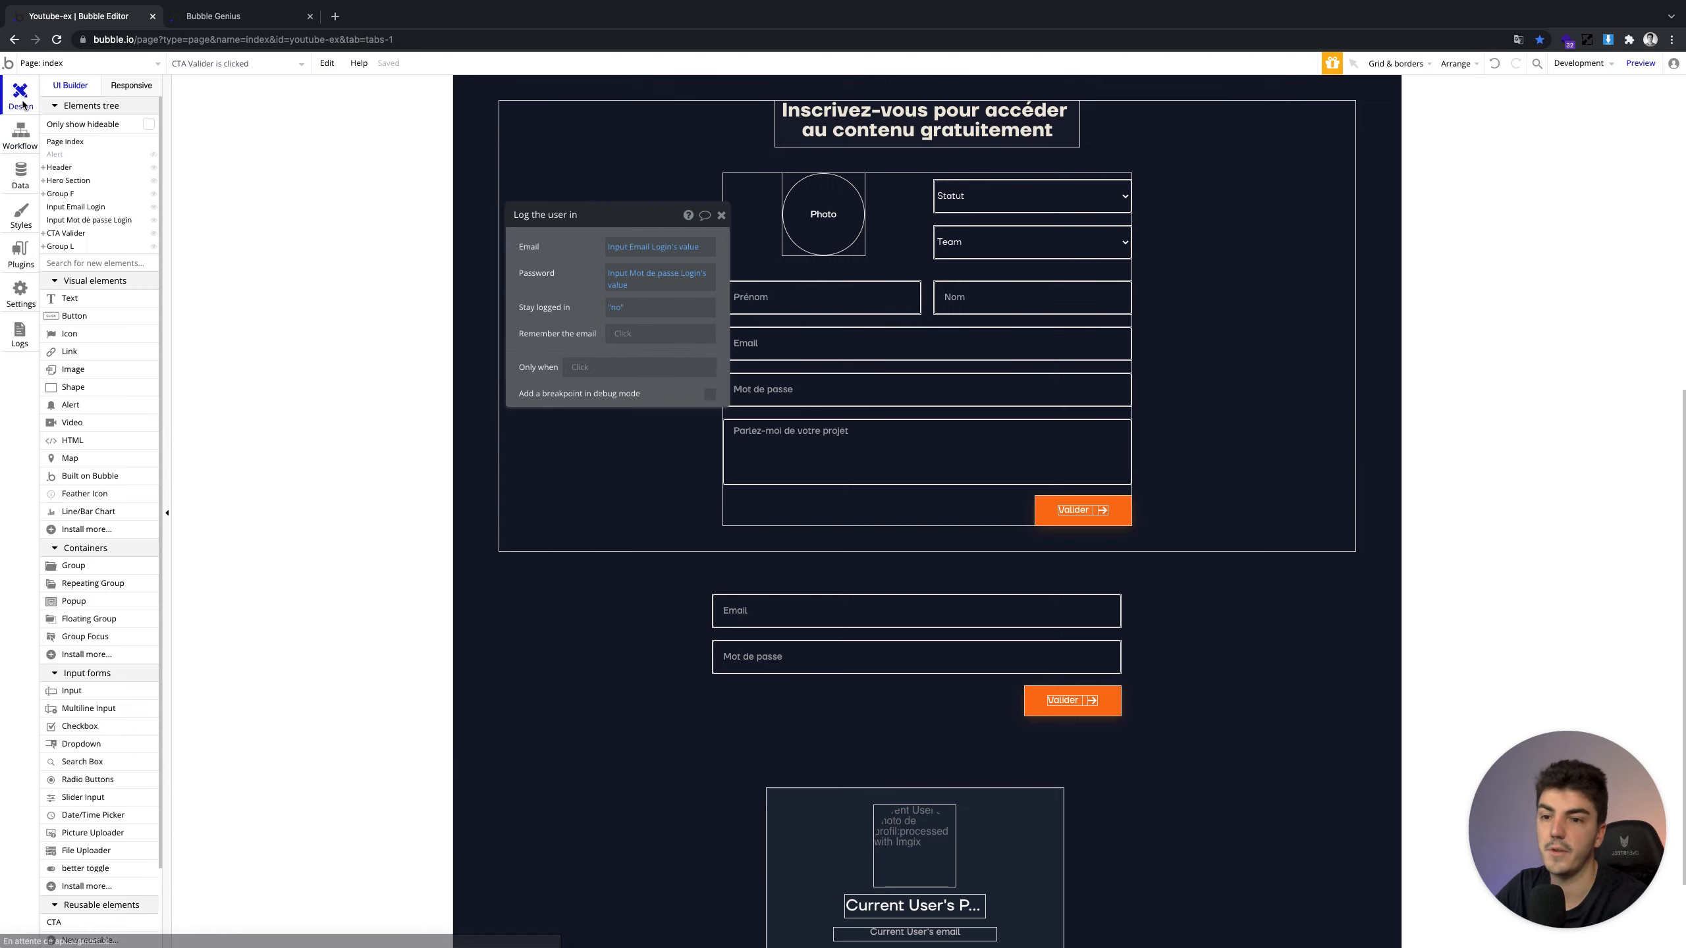
left_click(20, 96)
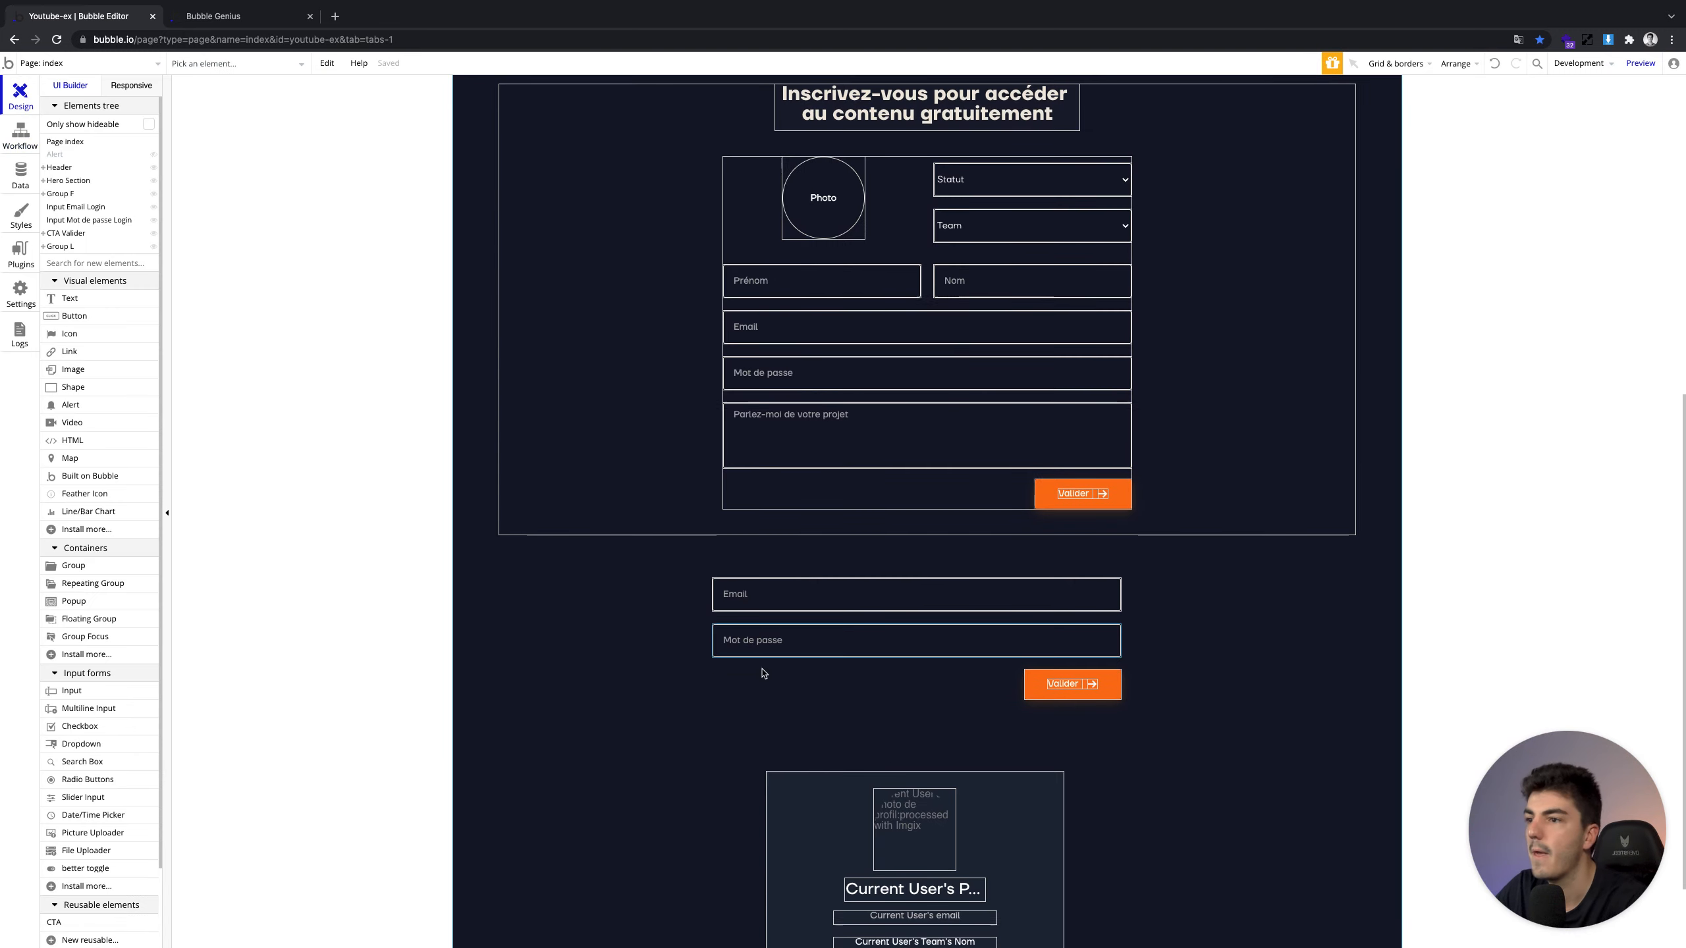
Group the login Email and Mot de passe inputs and Valider button into one group
left_click(226, 16)
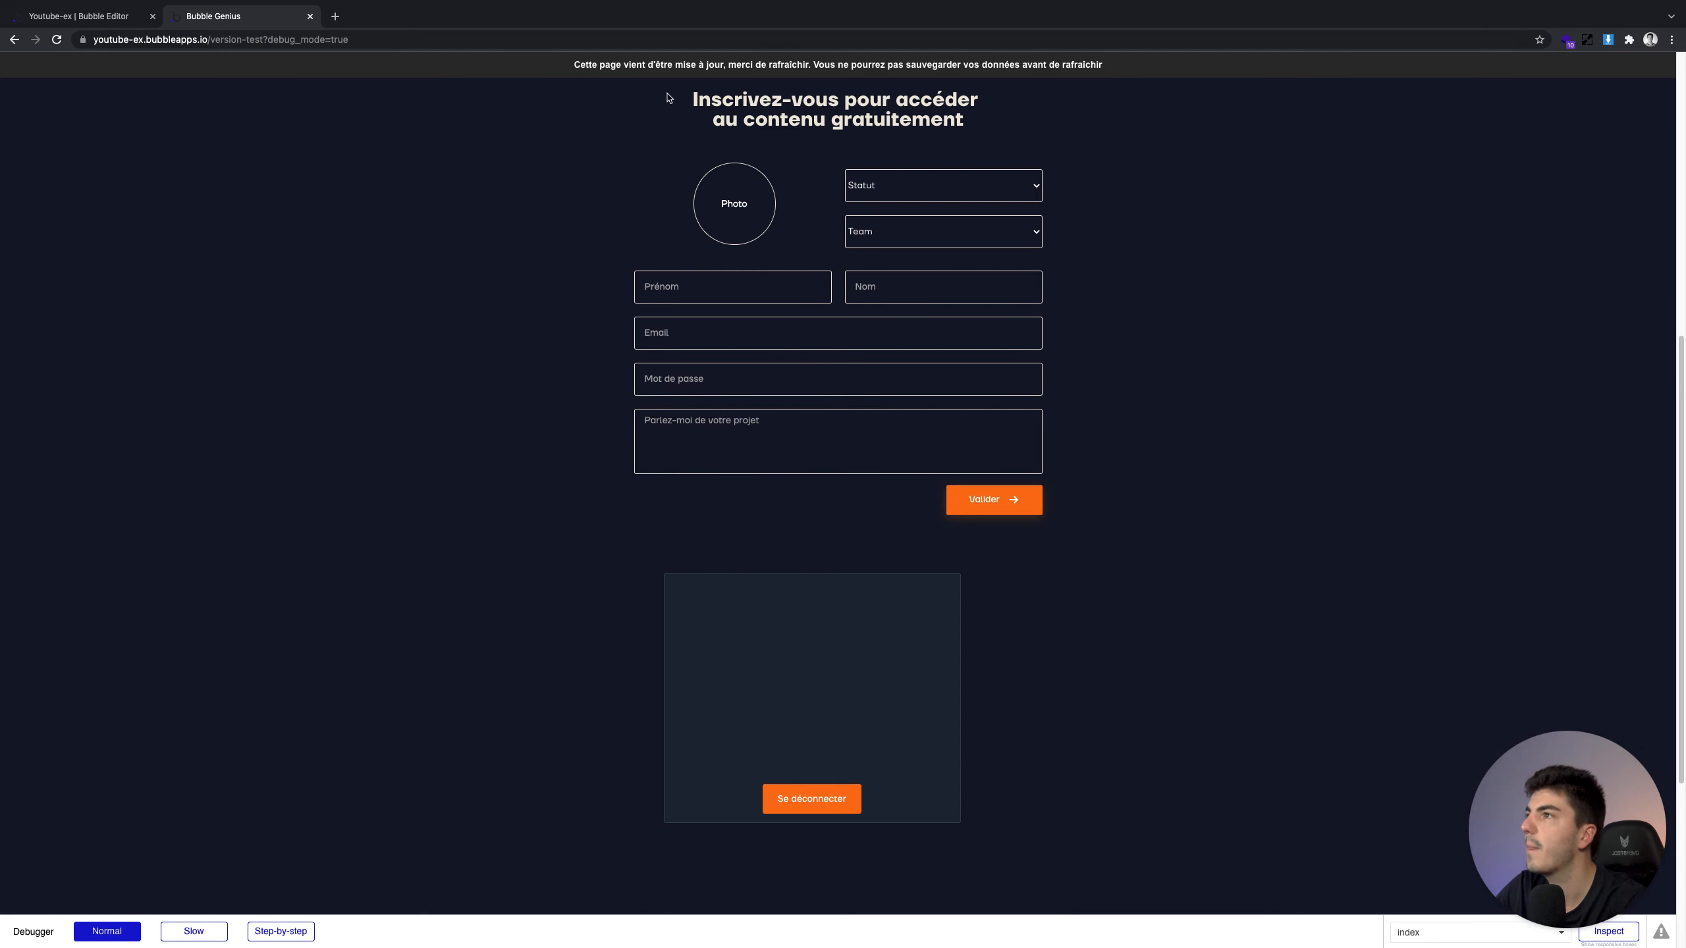
left_click(862, 78)
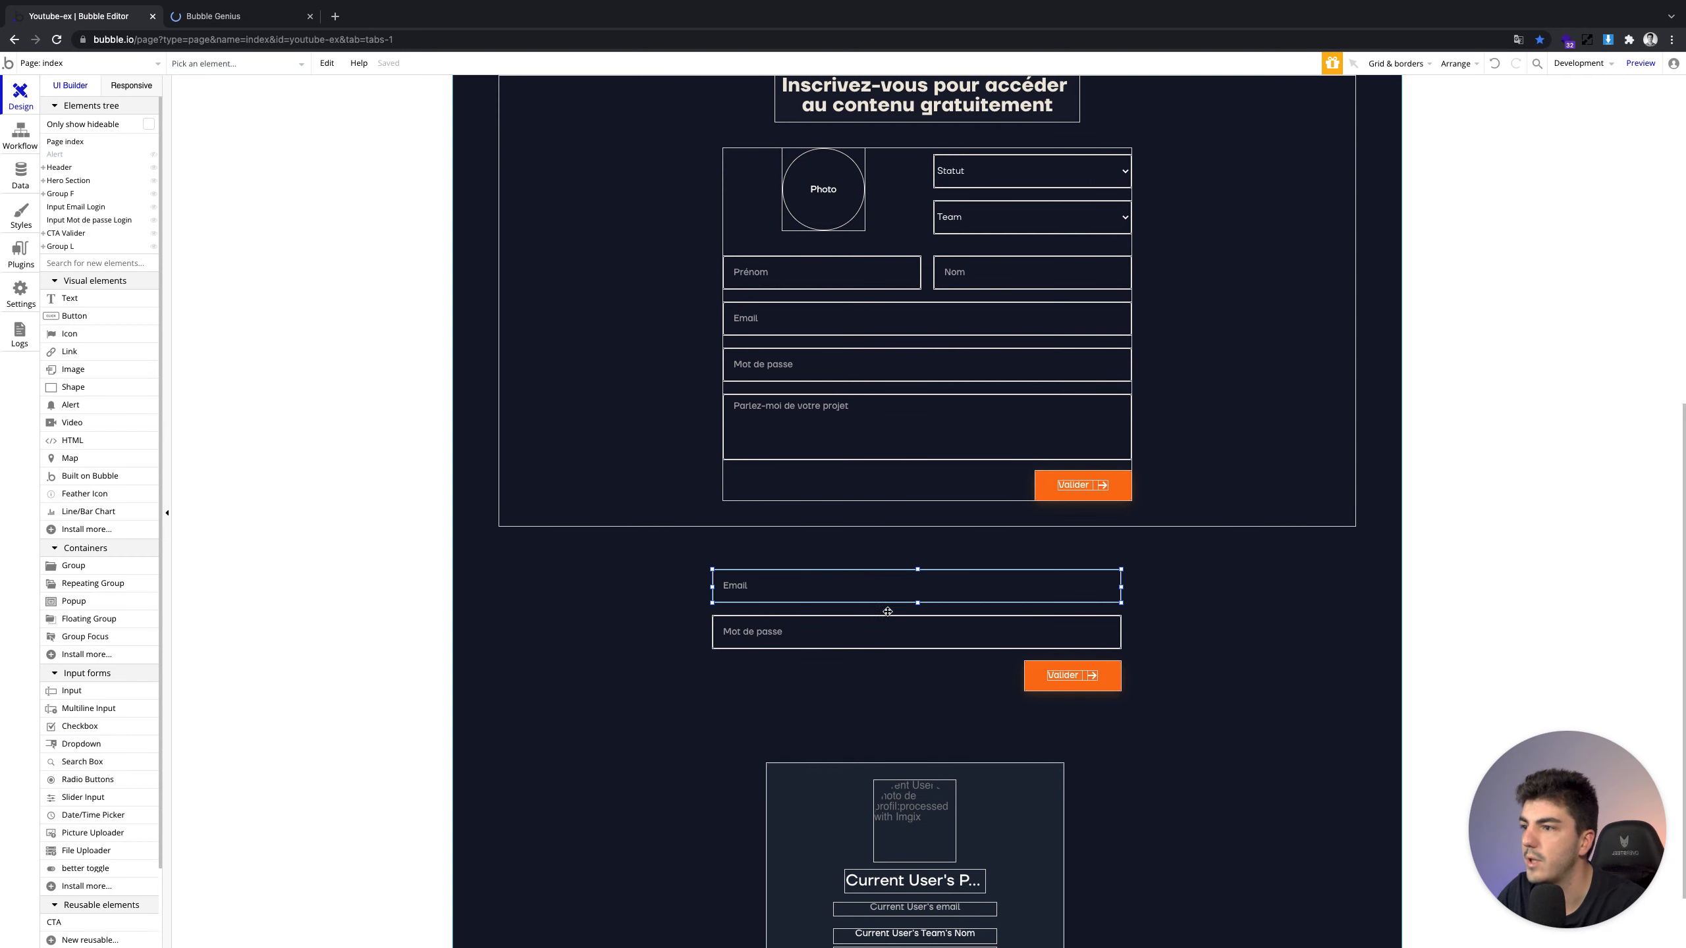
left_click(894, 625, "shift")
left_click(1093, 686, "shift")
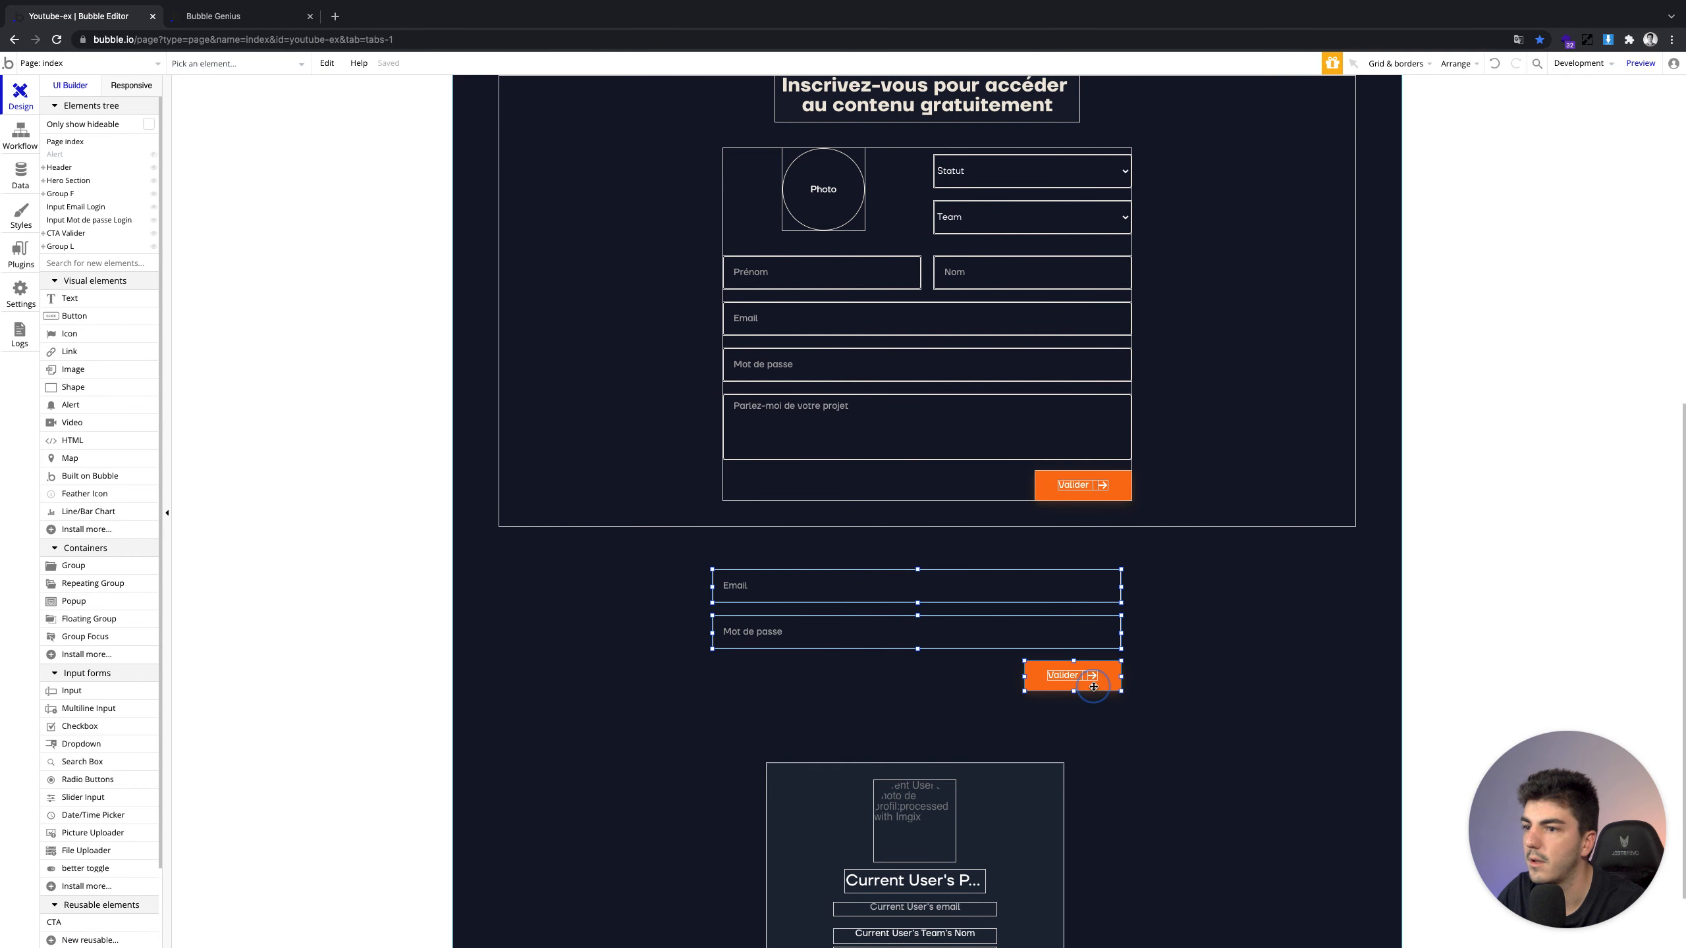
right_click(1094, 686)
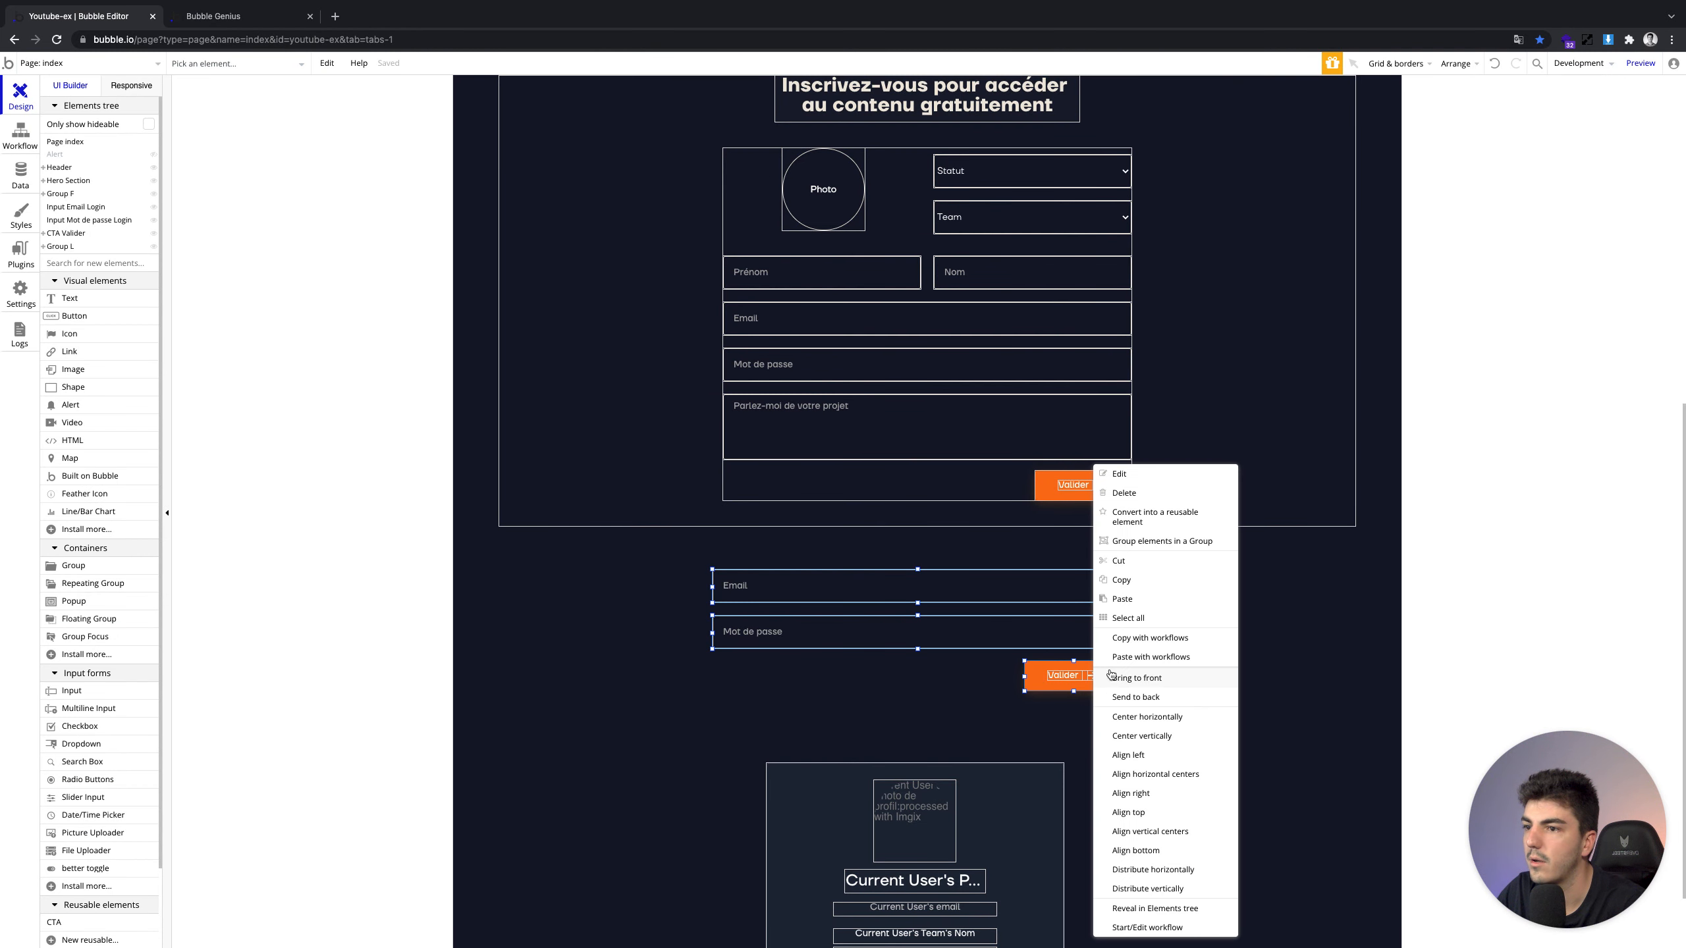
left_click(1141, 540)
Open the new Group N's properties, then return to the app preview
left_click(896, 674)
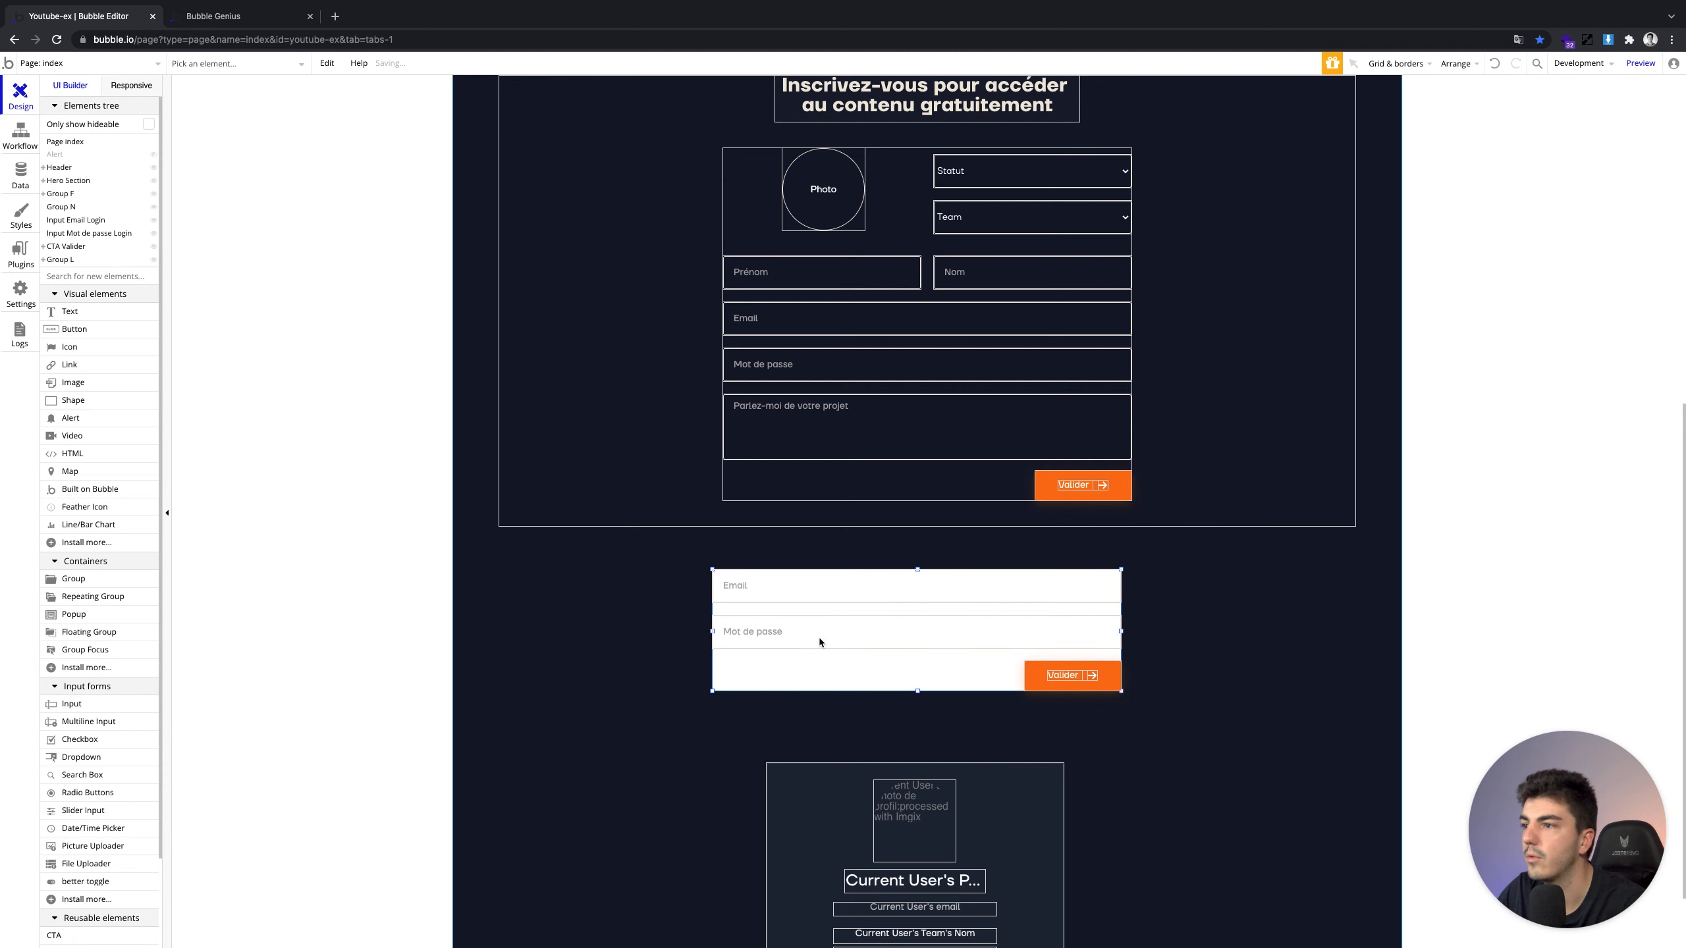
double_click(770, 658)
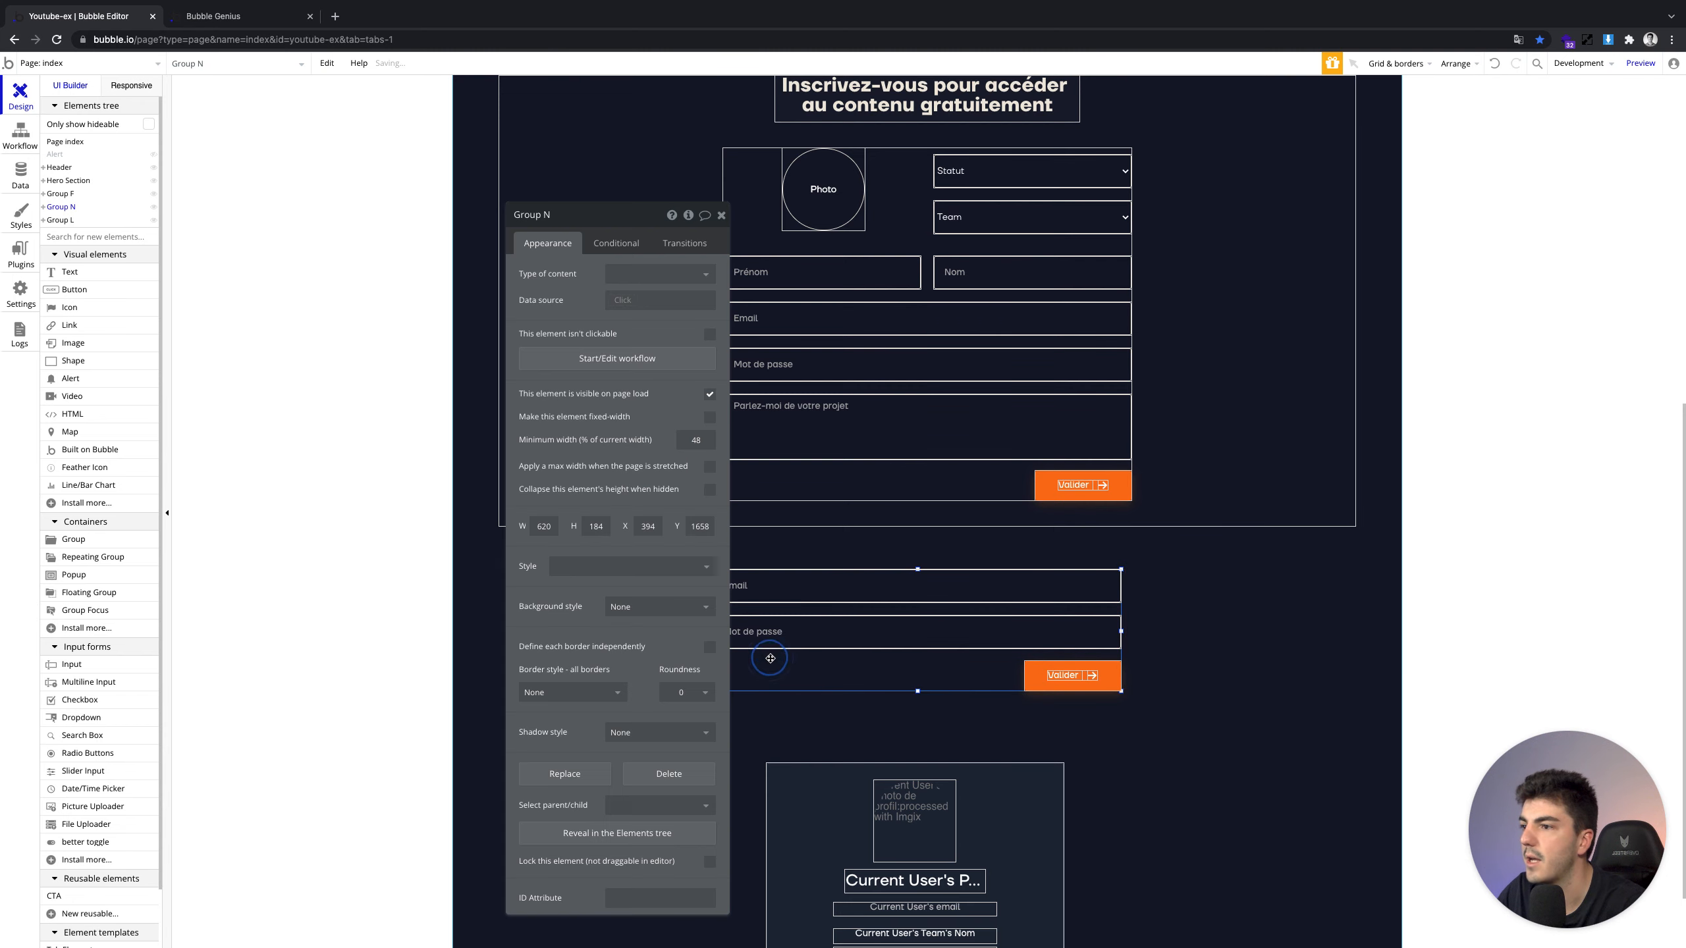
key("alt")
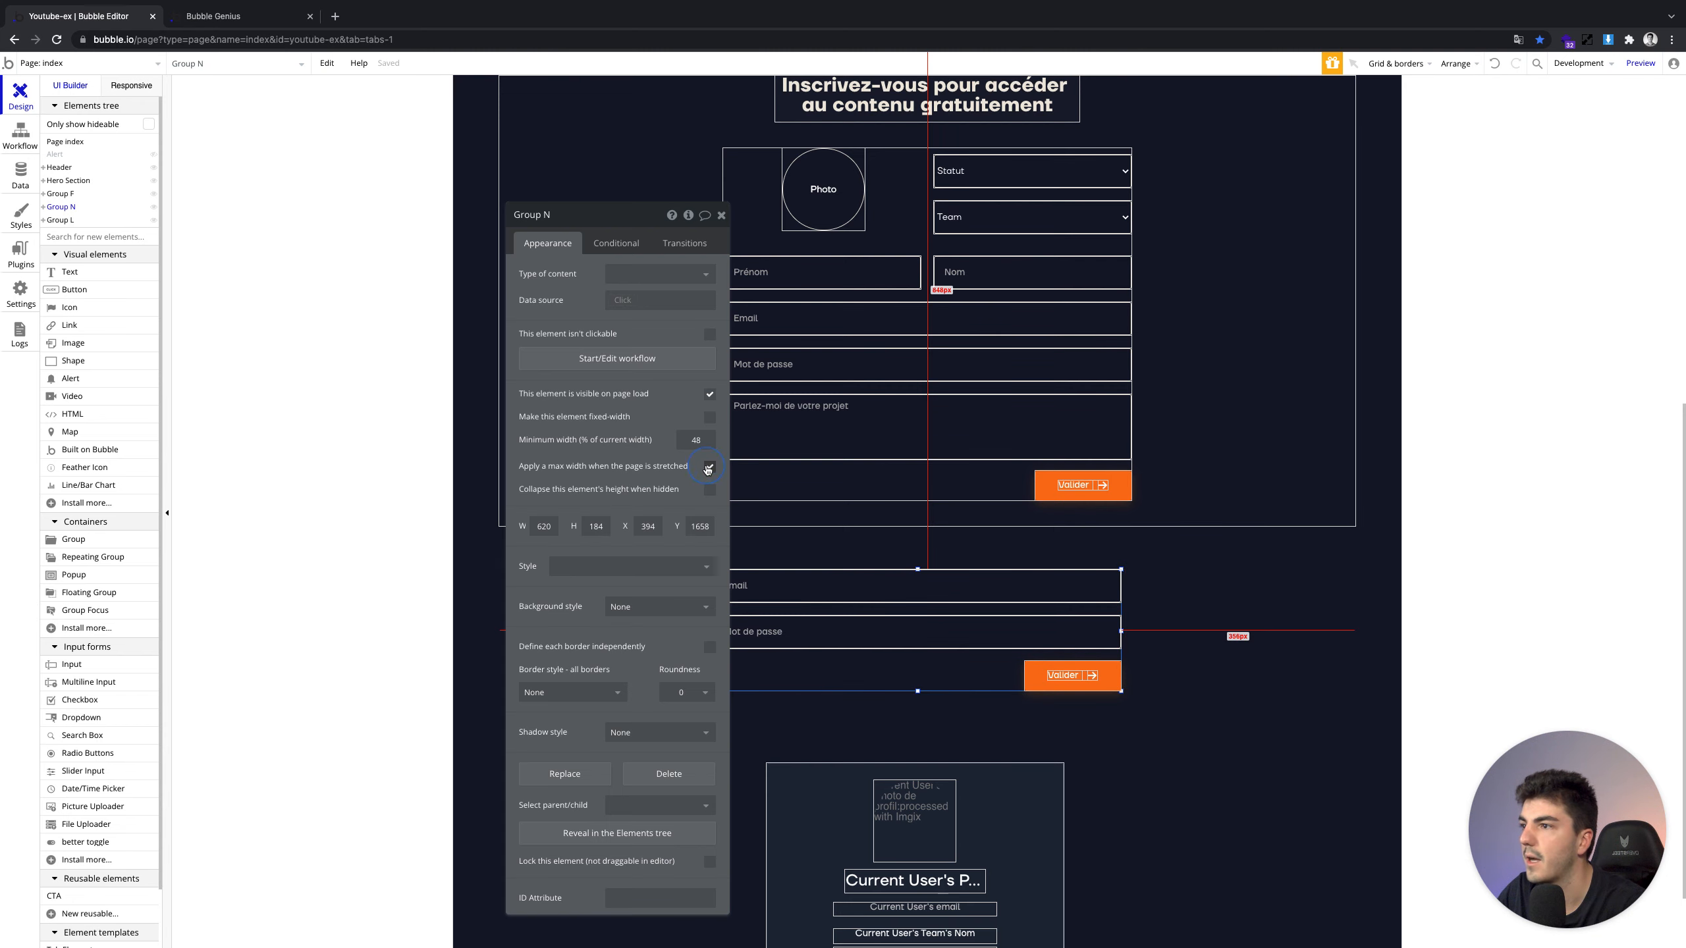
left_click(220, 16)
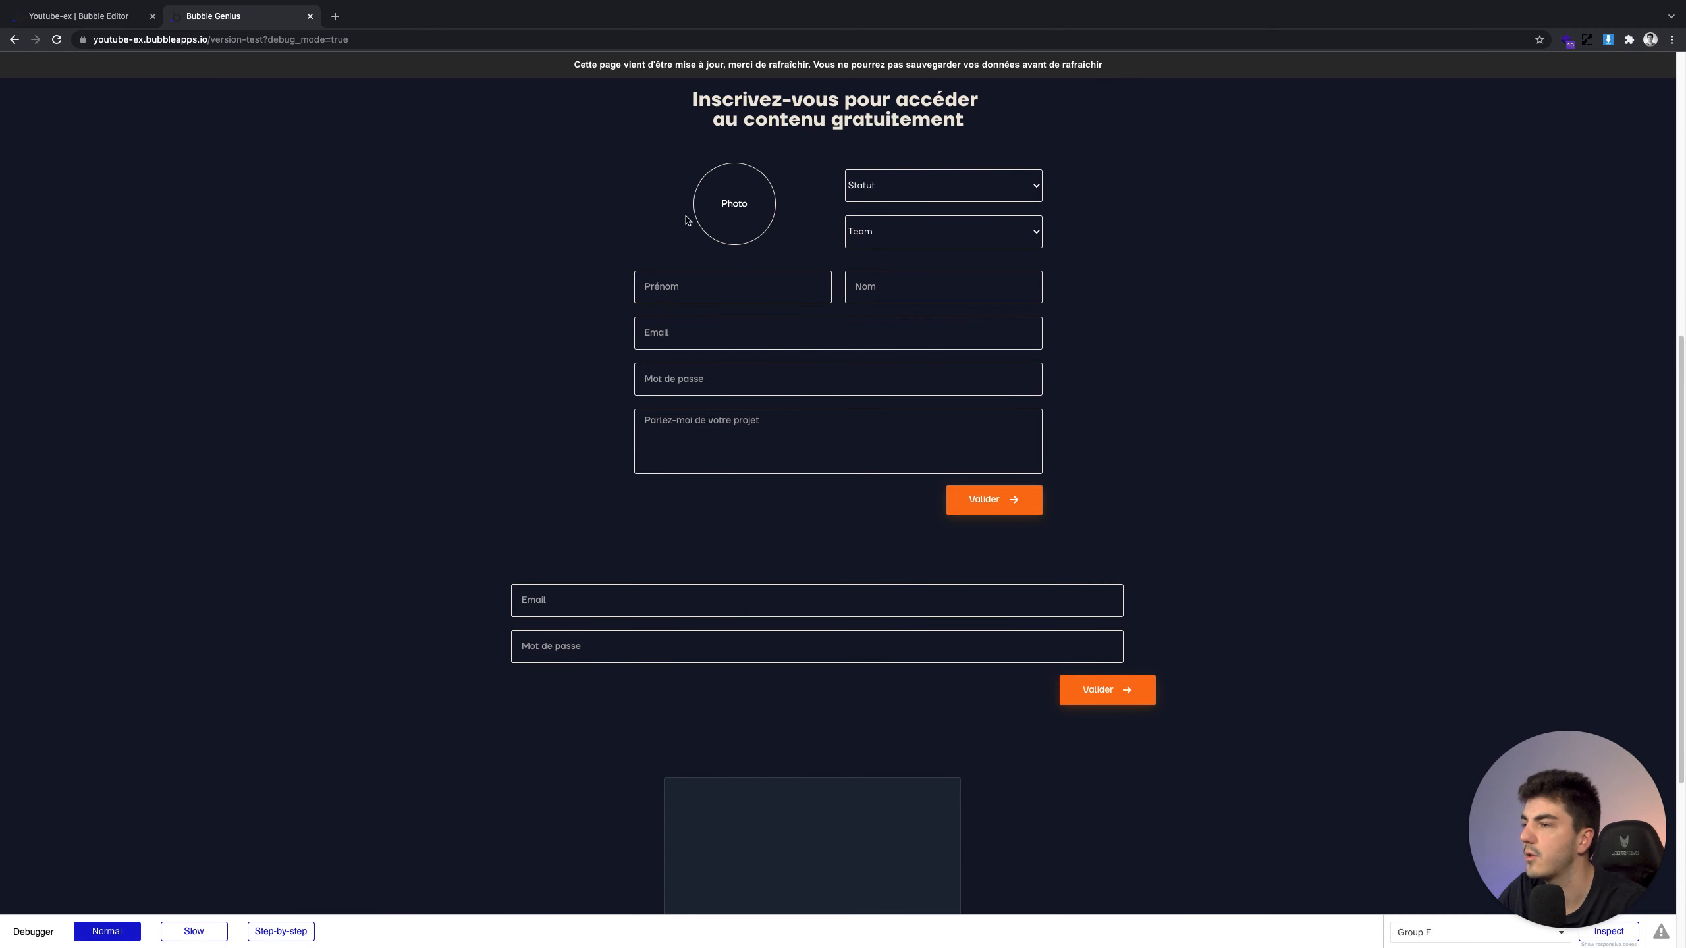
Reload the preview, upload a profile photo, and choose Statut Manager and Team Rouge
left_click(707, 67)
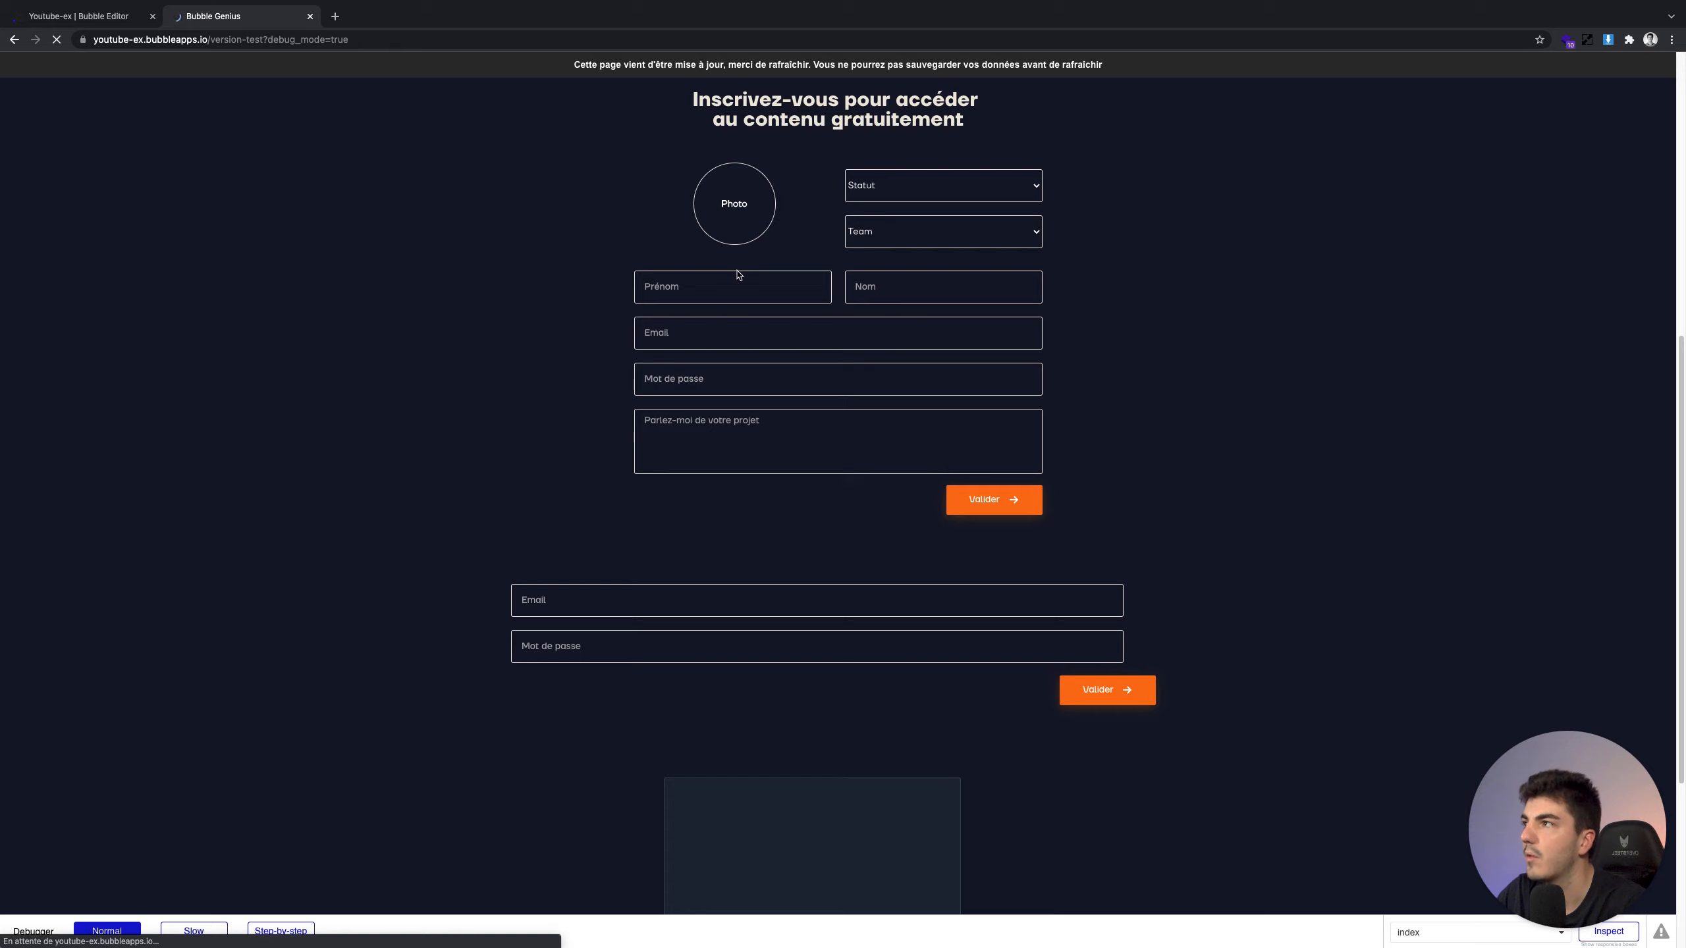
left_click(732, 206)
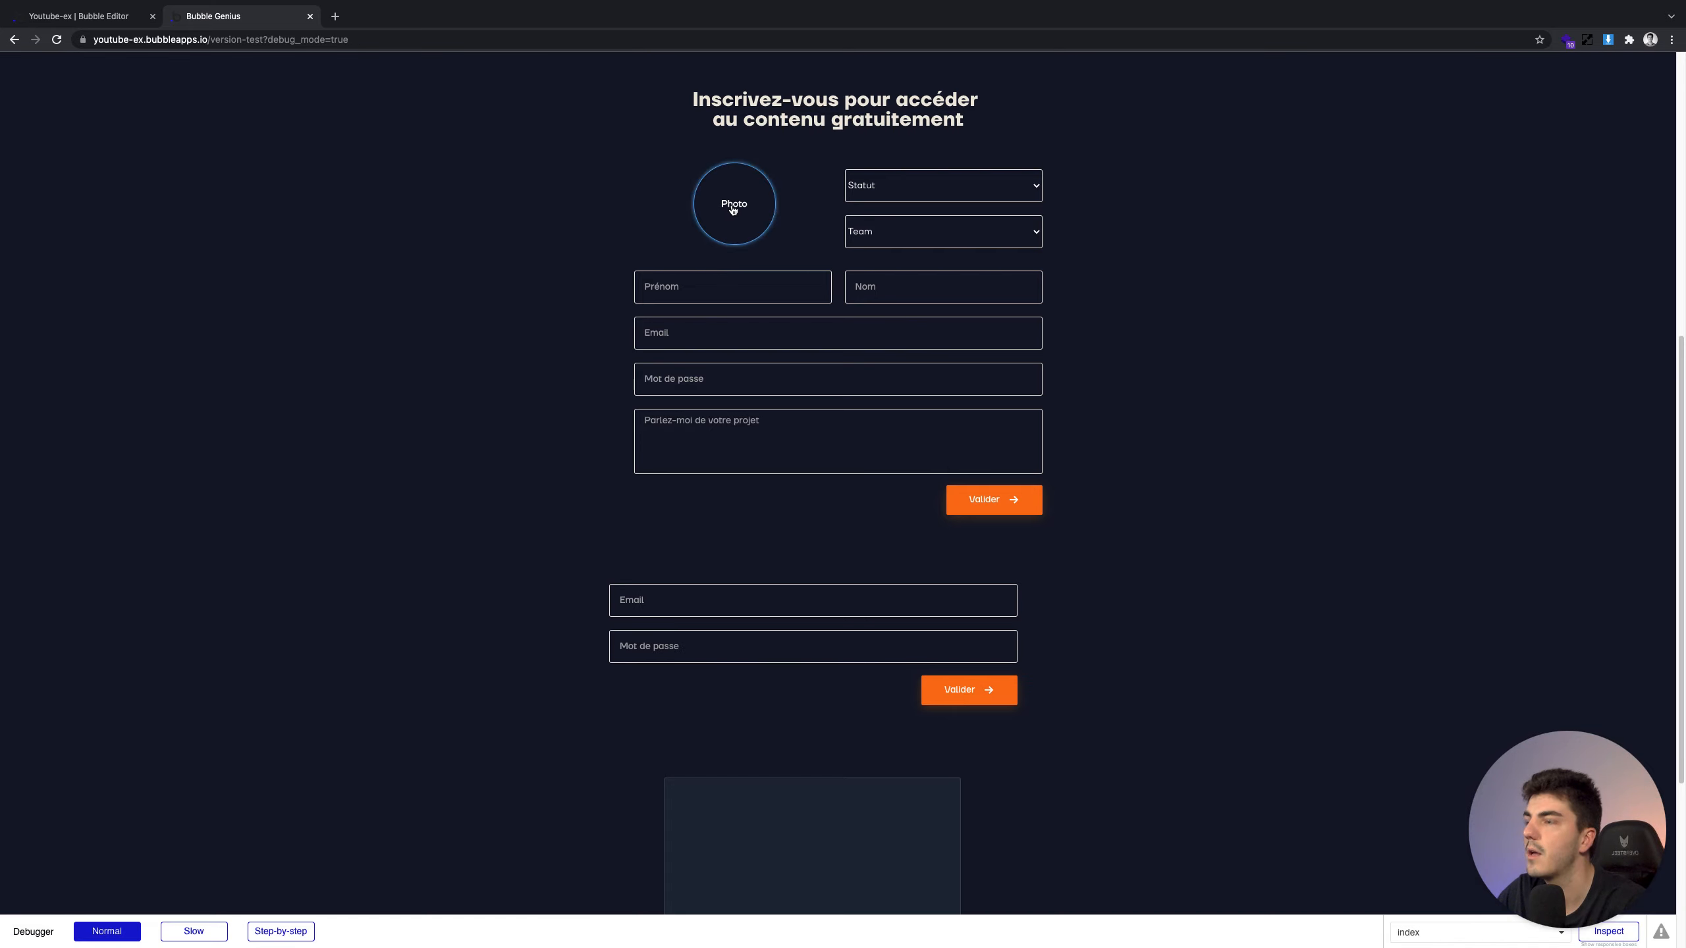
double_click(694, 317)
left_click(885, 201)
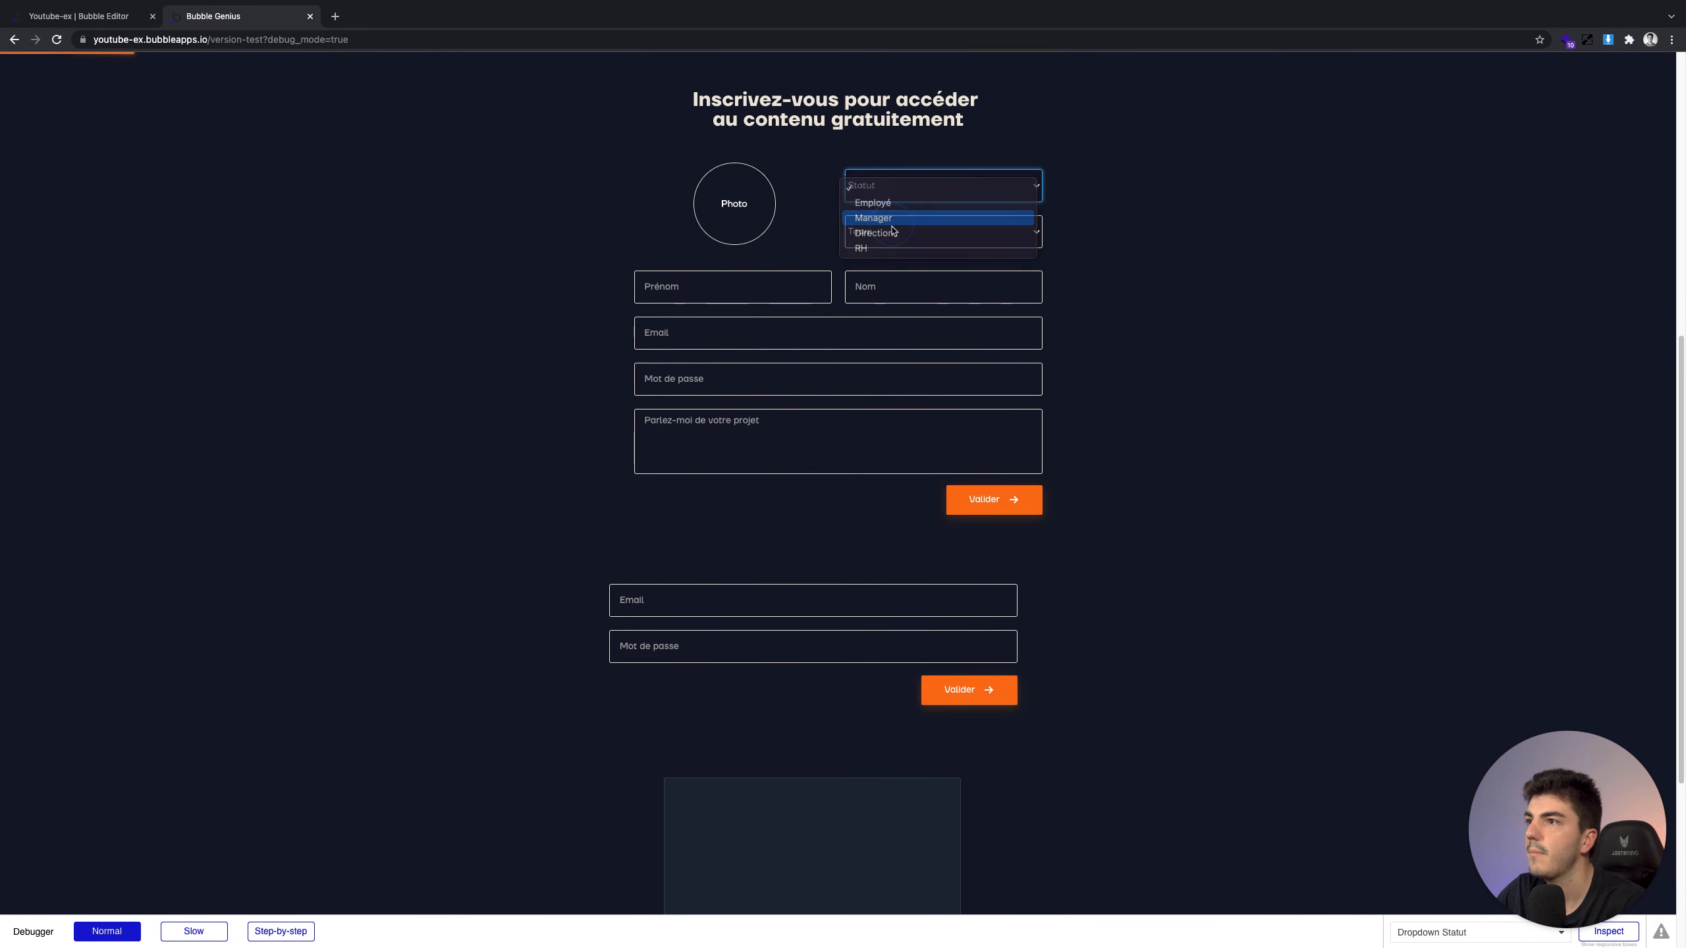
left_click(893, 216)
left_click(893, 233)
left_click(880, 264)
Enter 'Signup' as the sign-up form's first name
left_click(775, 290)
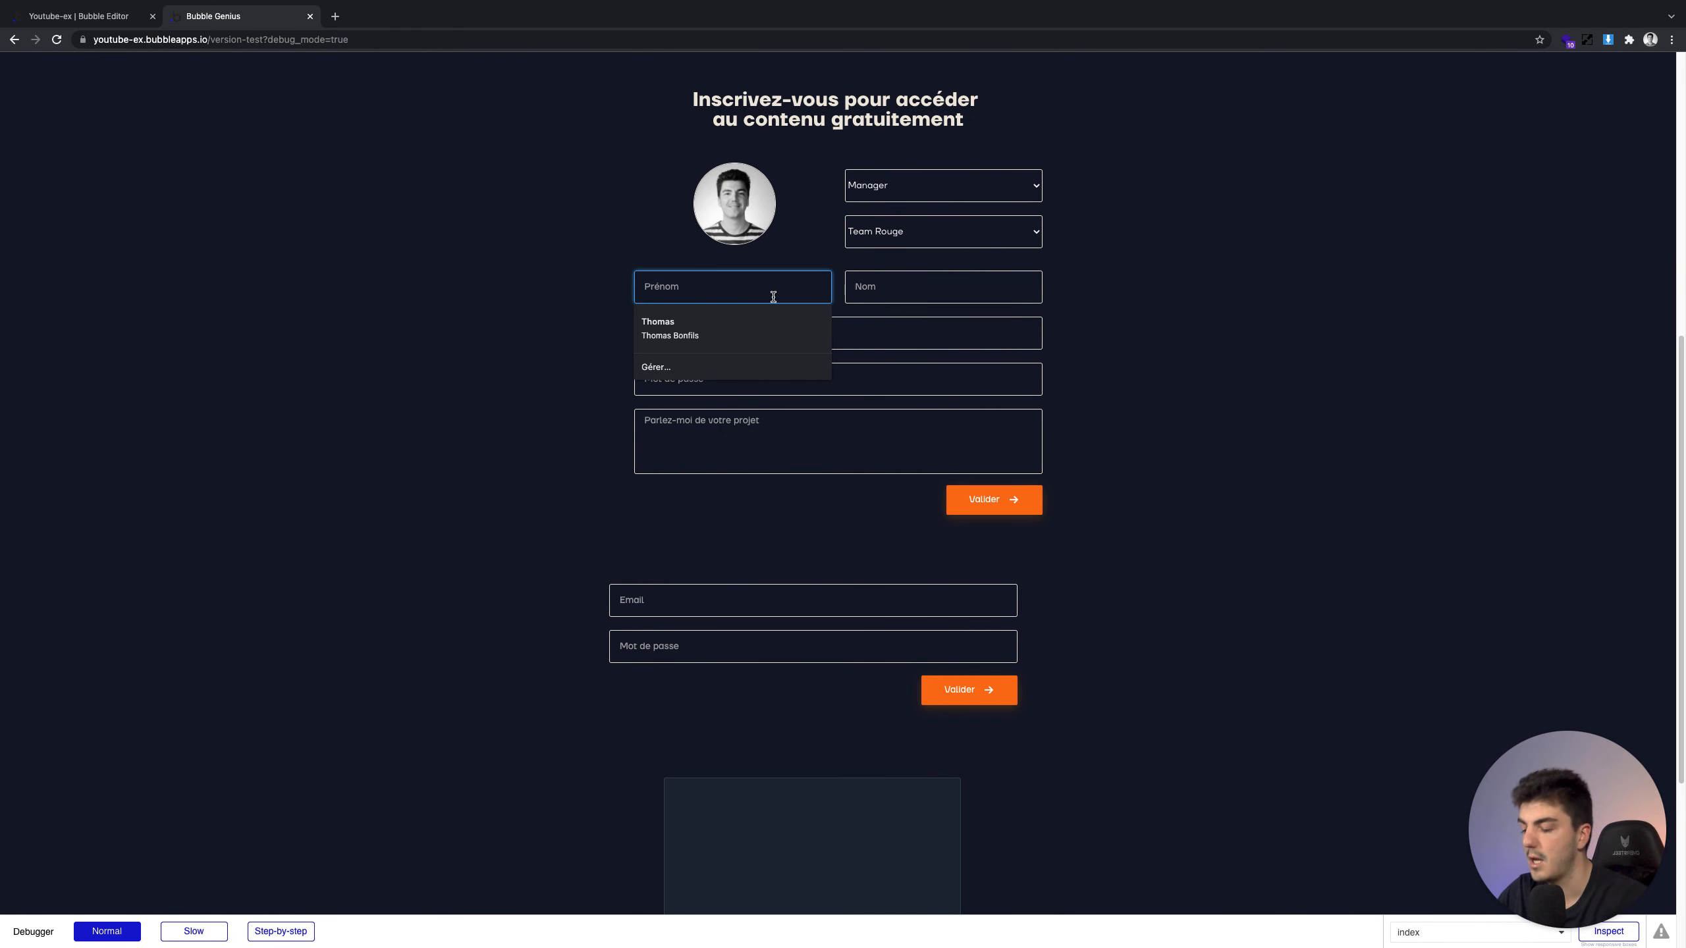
type("Emp")
key("BackSpace")
key("BackSpace")
key("BackSpace")
type("Te")
key("BackSpace")
key("BackSpace")
type("Te")
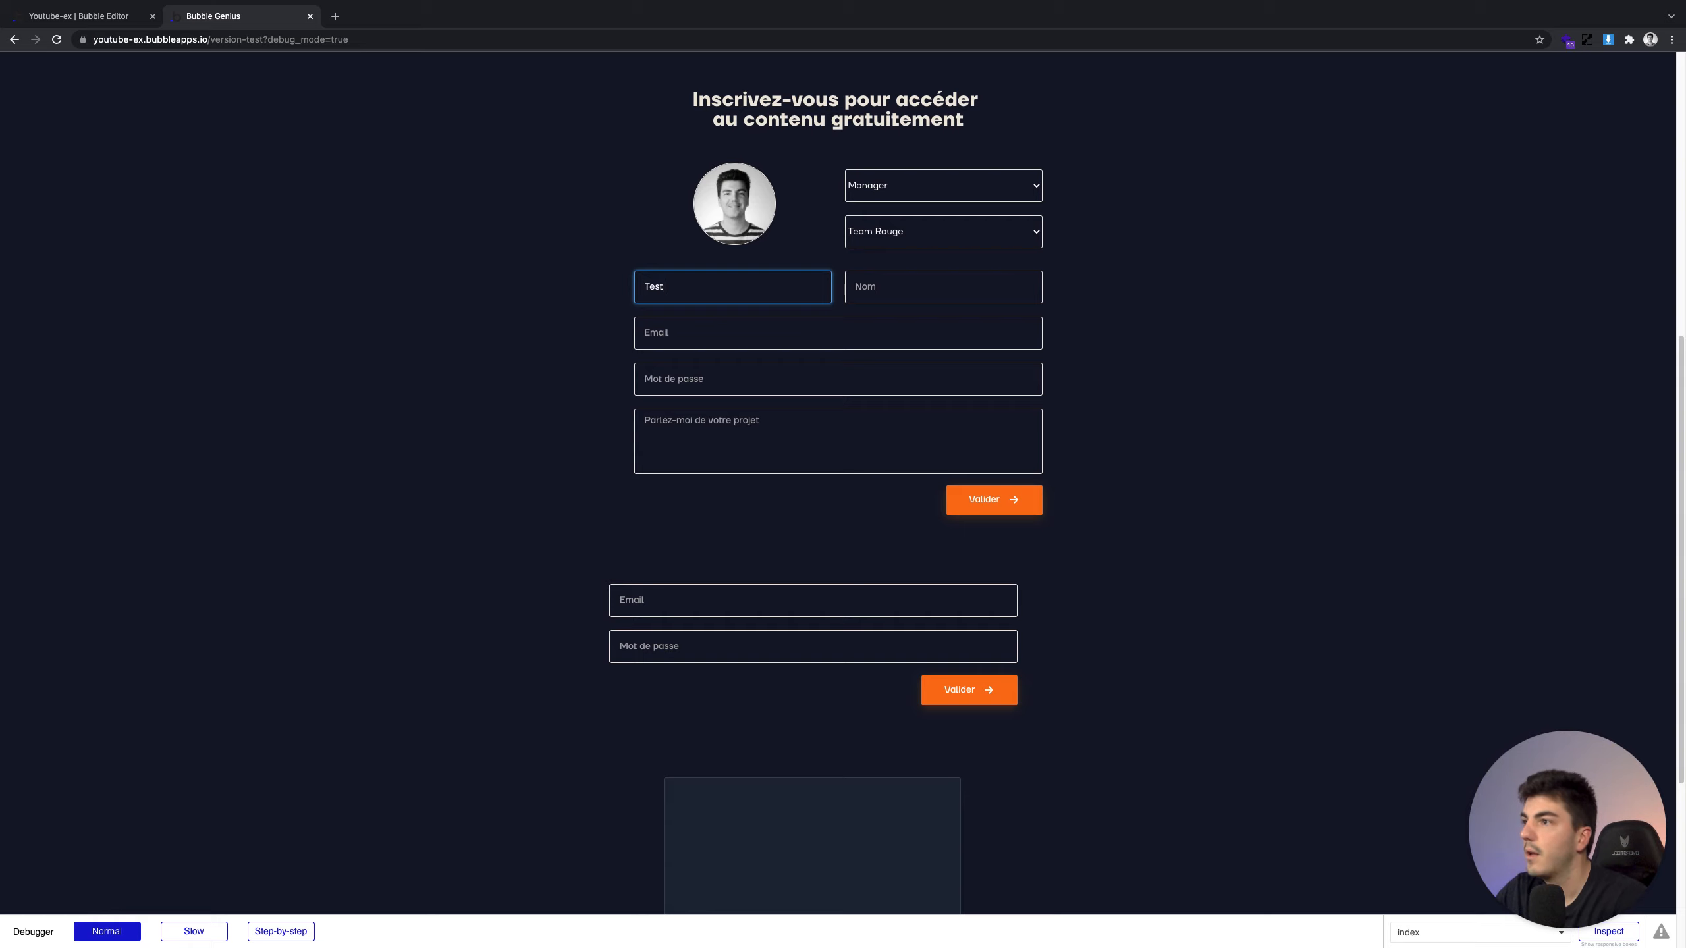
type("st")
key("super+a")
type("Si")
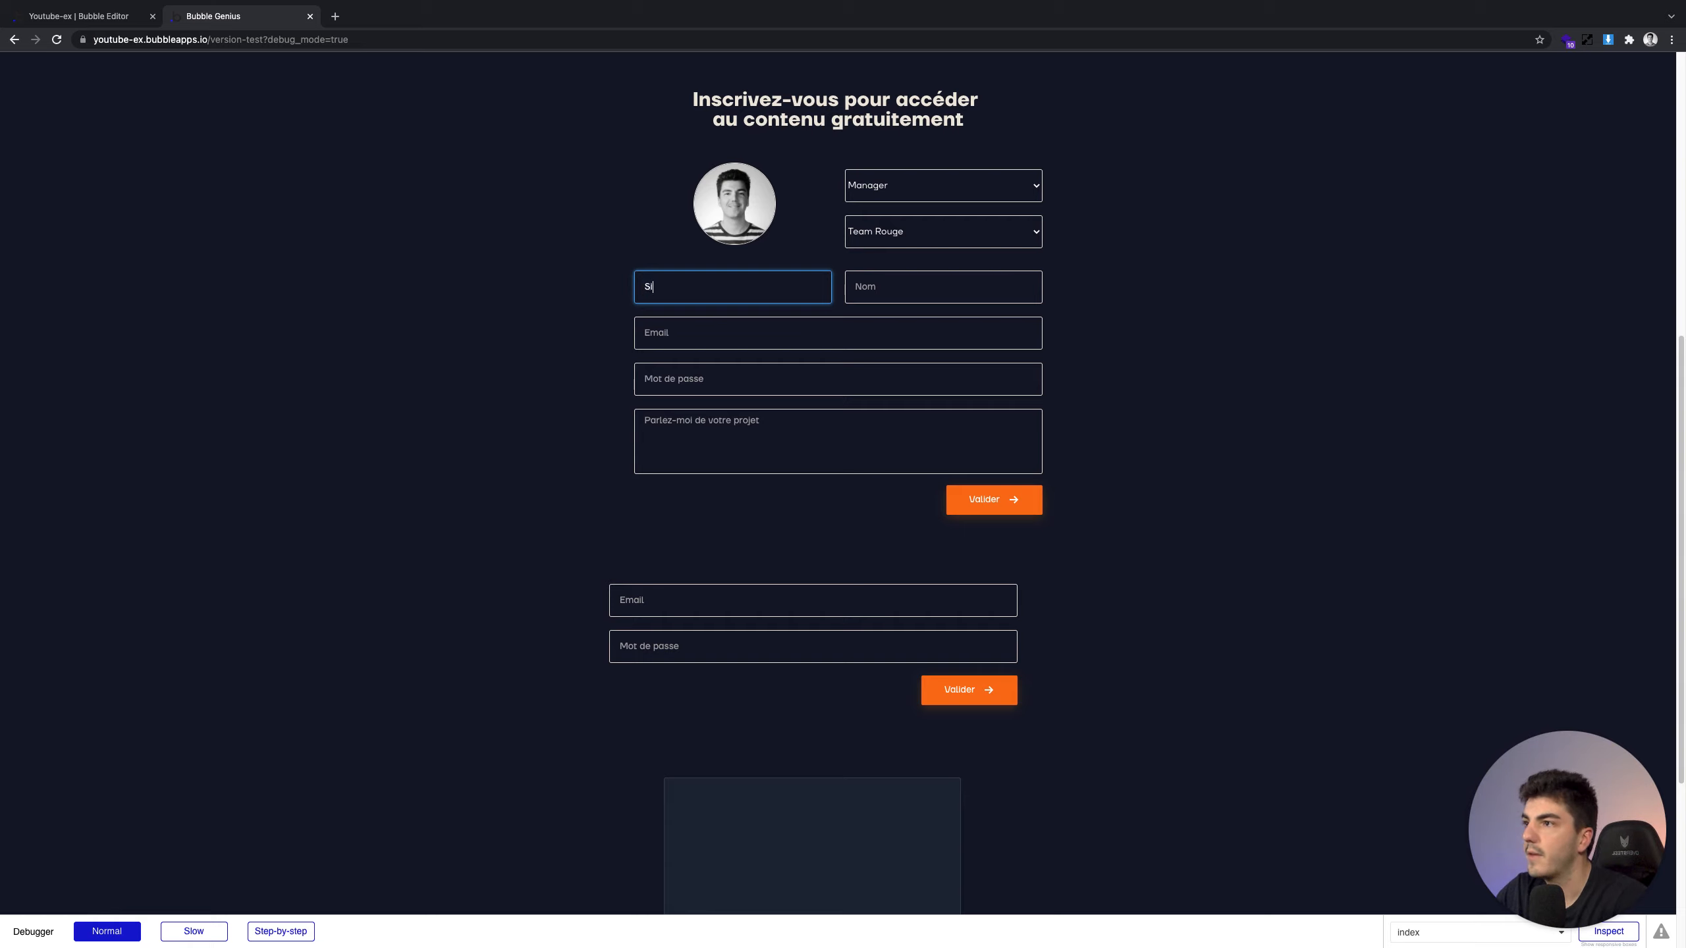
type("gnup")
key("Tab")
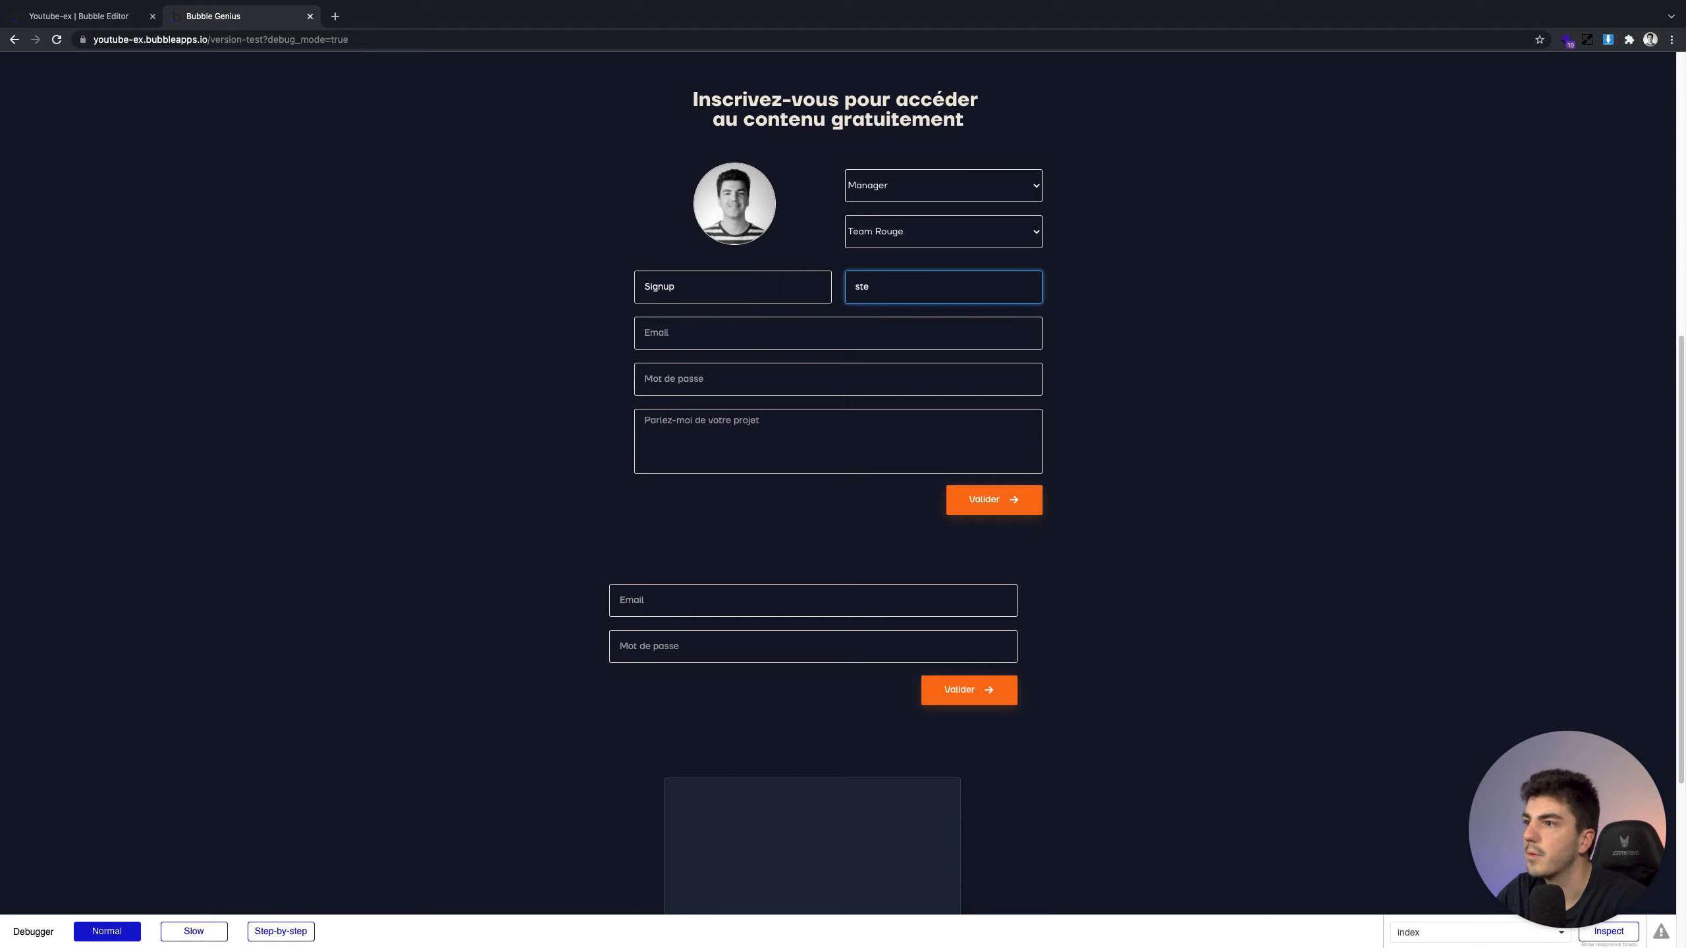
Fill the sign-up email, password and project description with test values, then submit
key("Tab")
type("test")
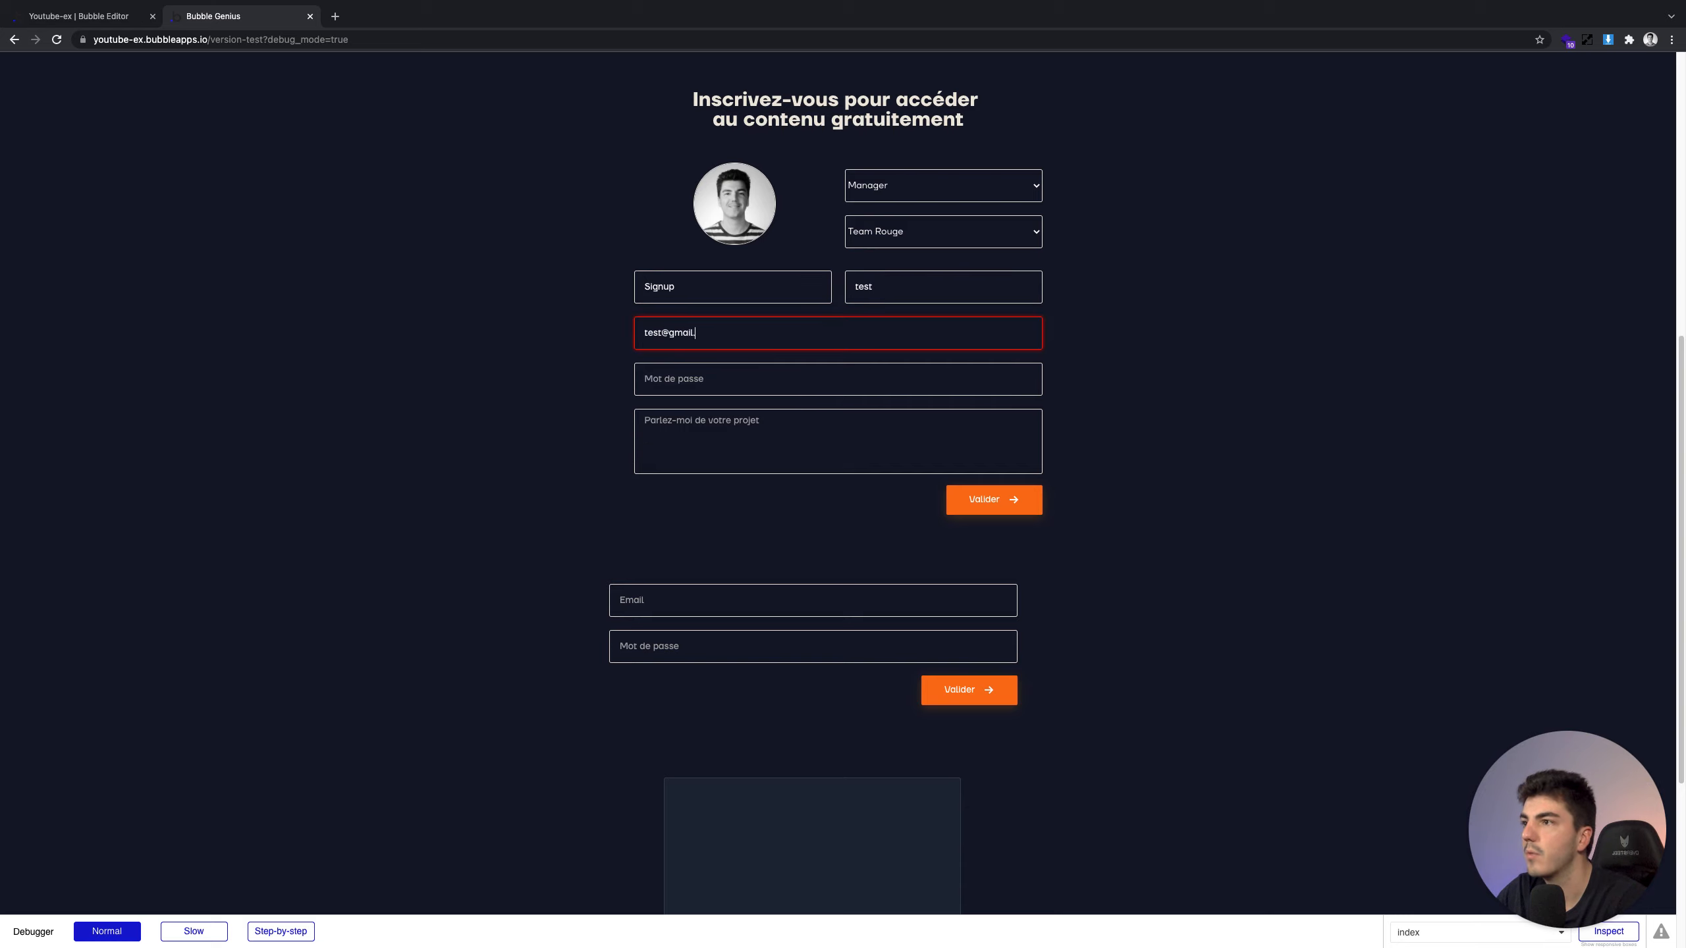
key("Tab")
type("tes")
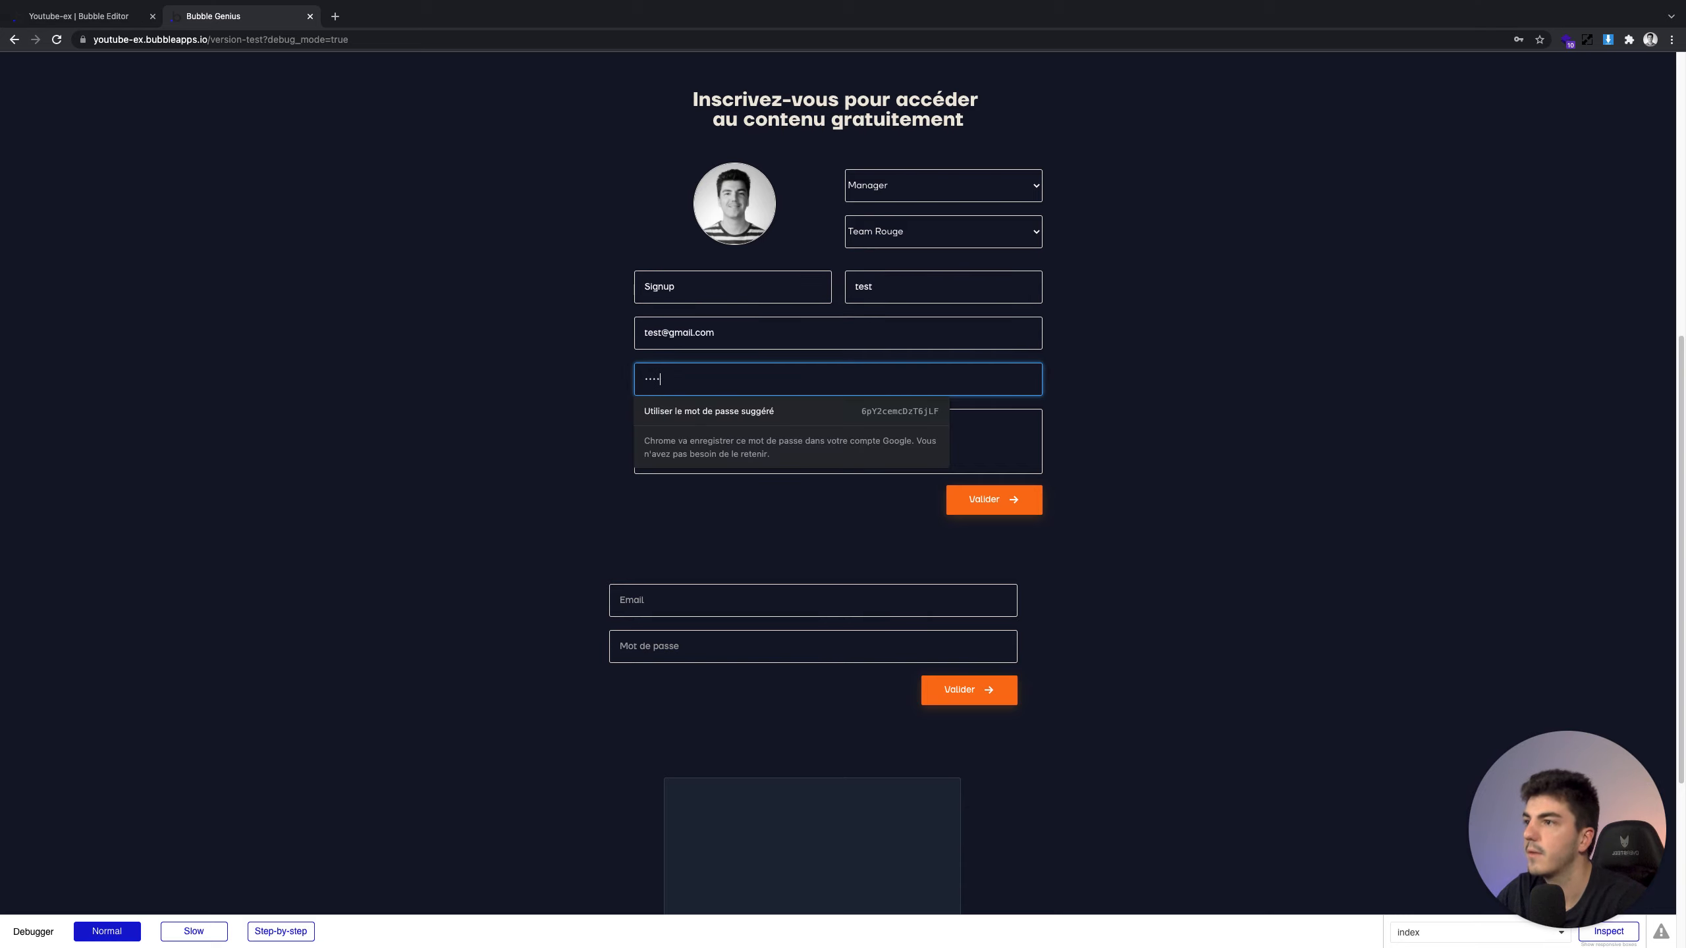
type("t")
left_click(844, 415)
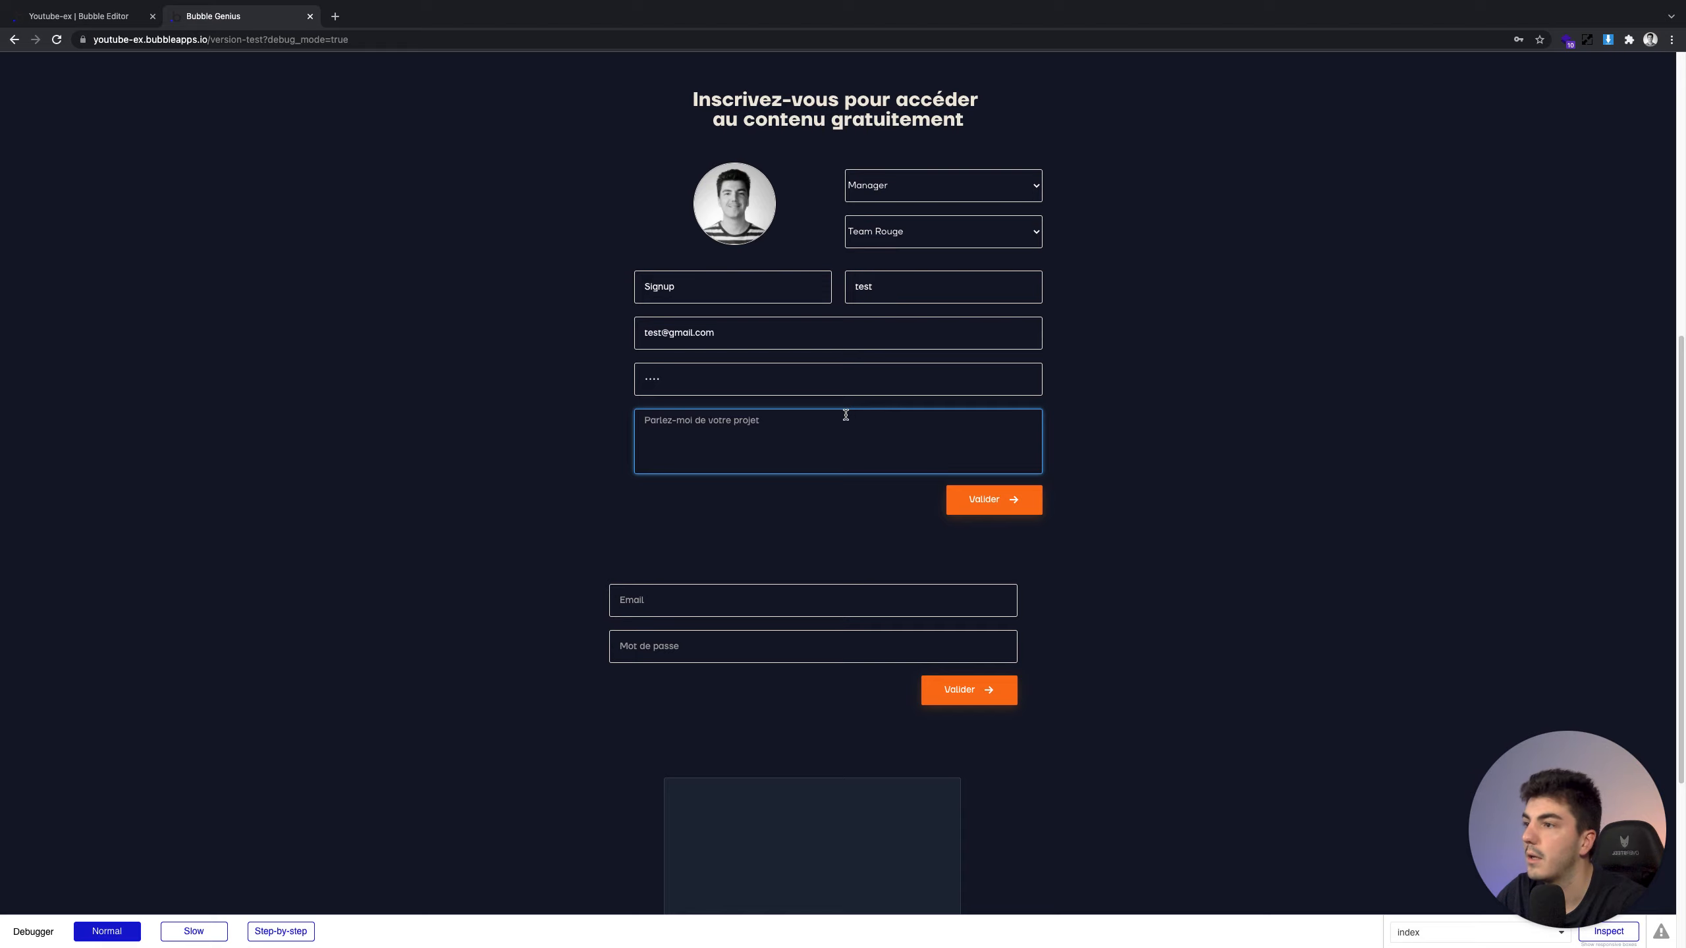
type("Hellooo")
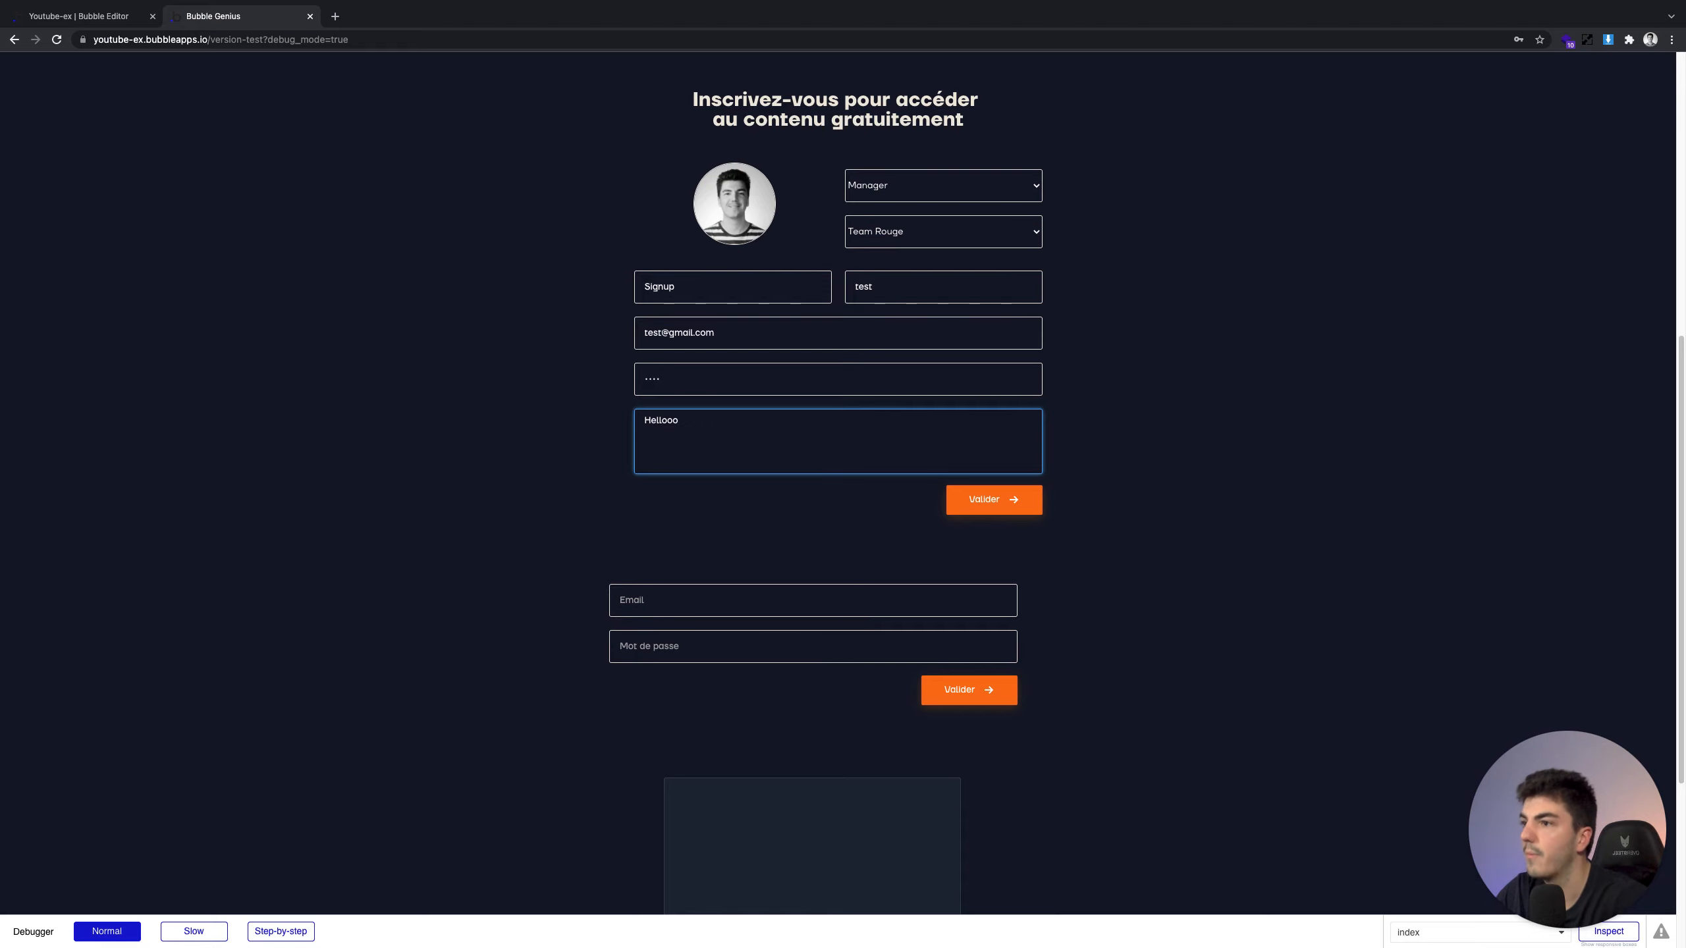
left_click(994, 499)
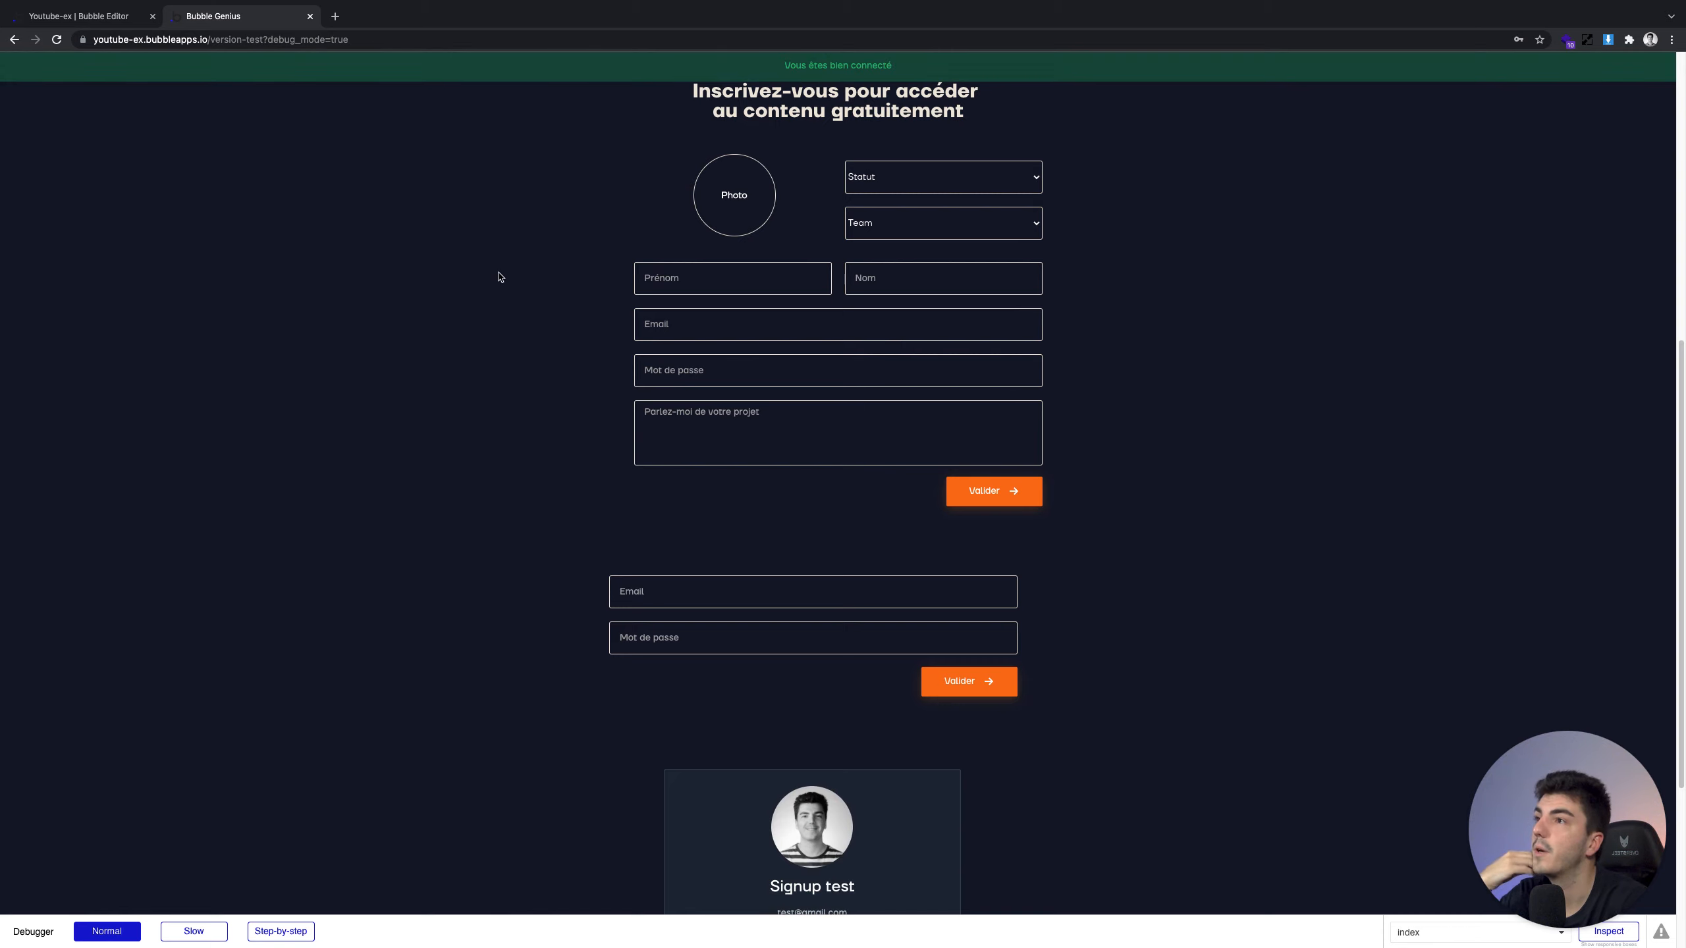
Log out, then log back in through the login form with the test account's email and password
scroll(869, 678, "down", 2)
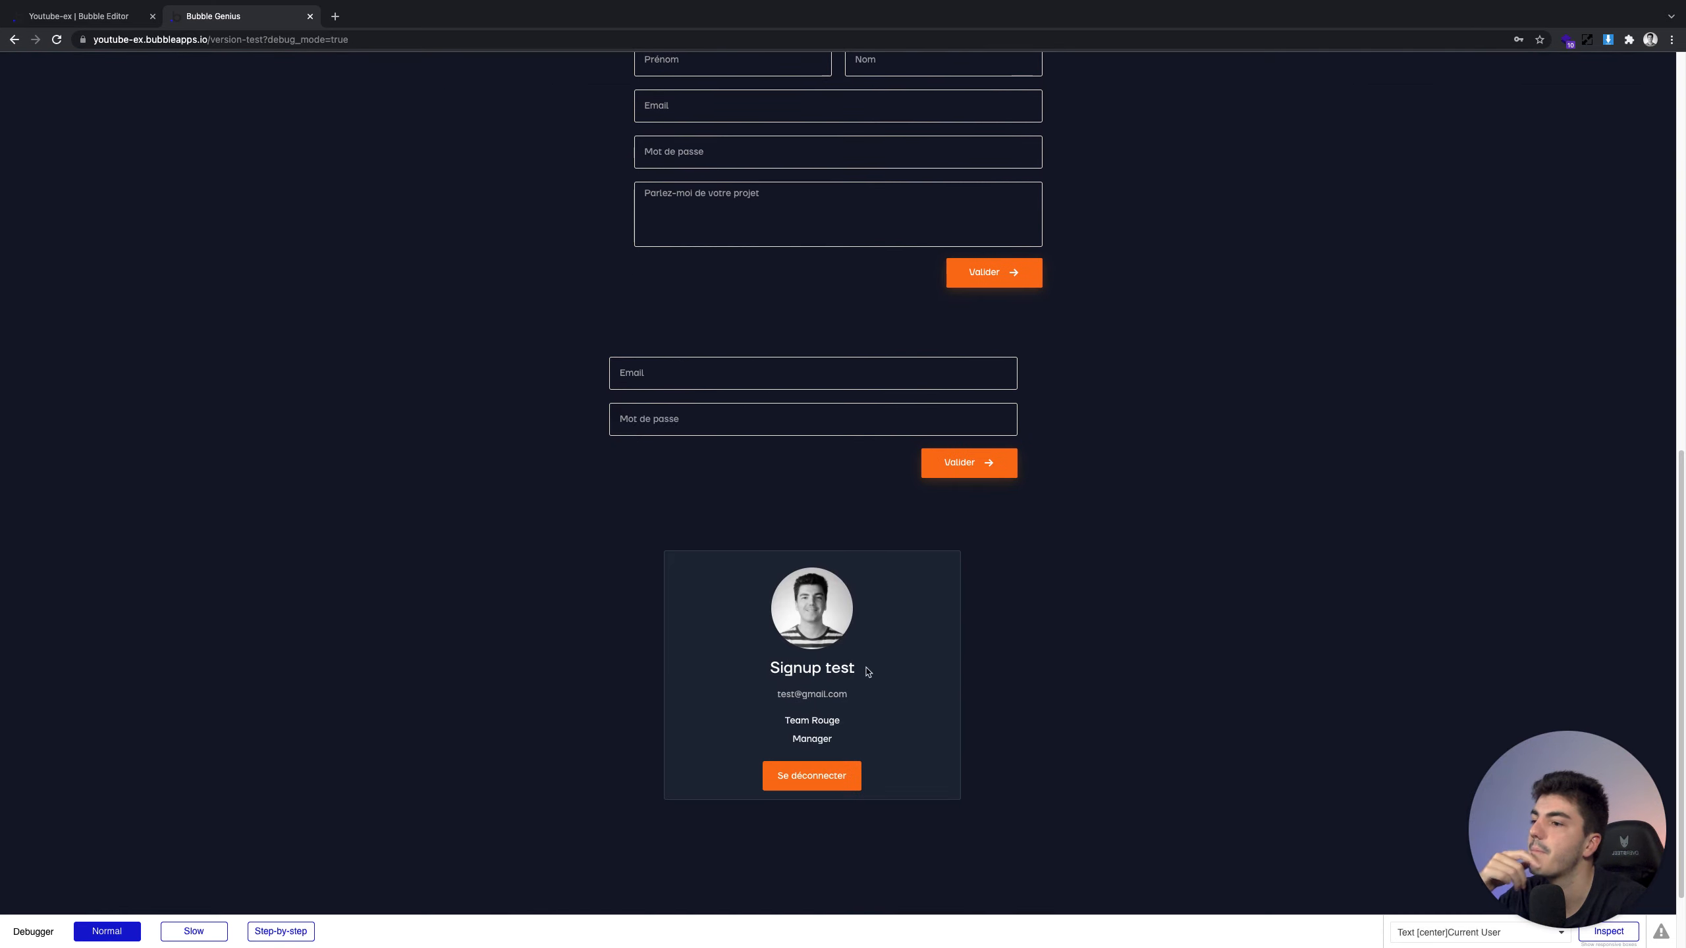
left_click(852, 774)
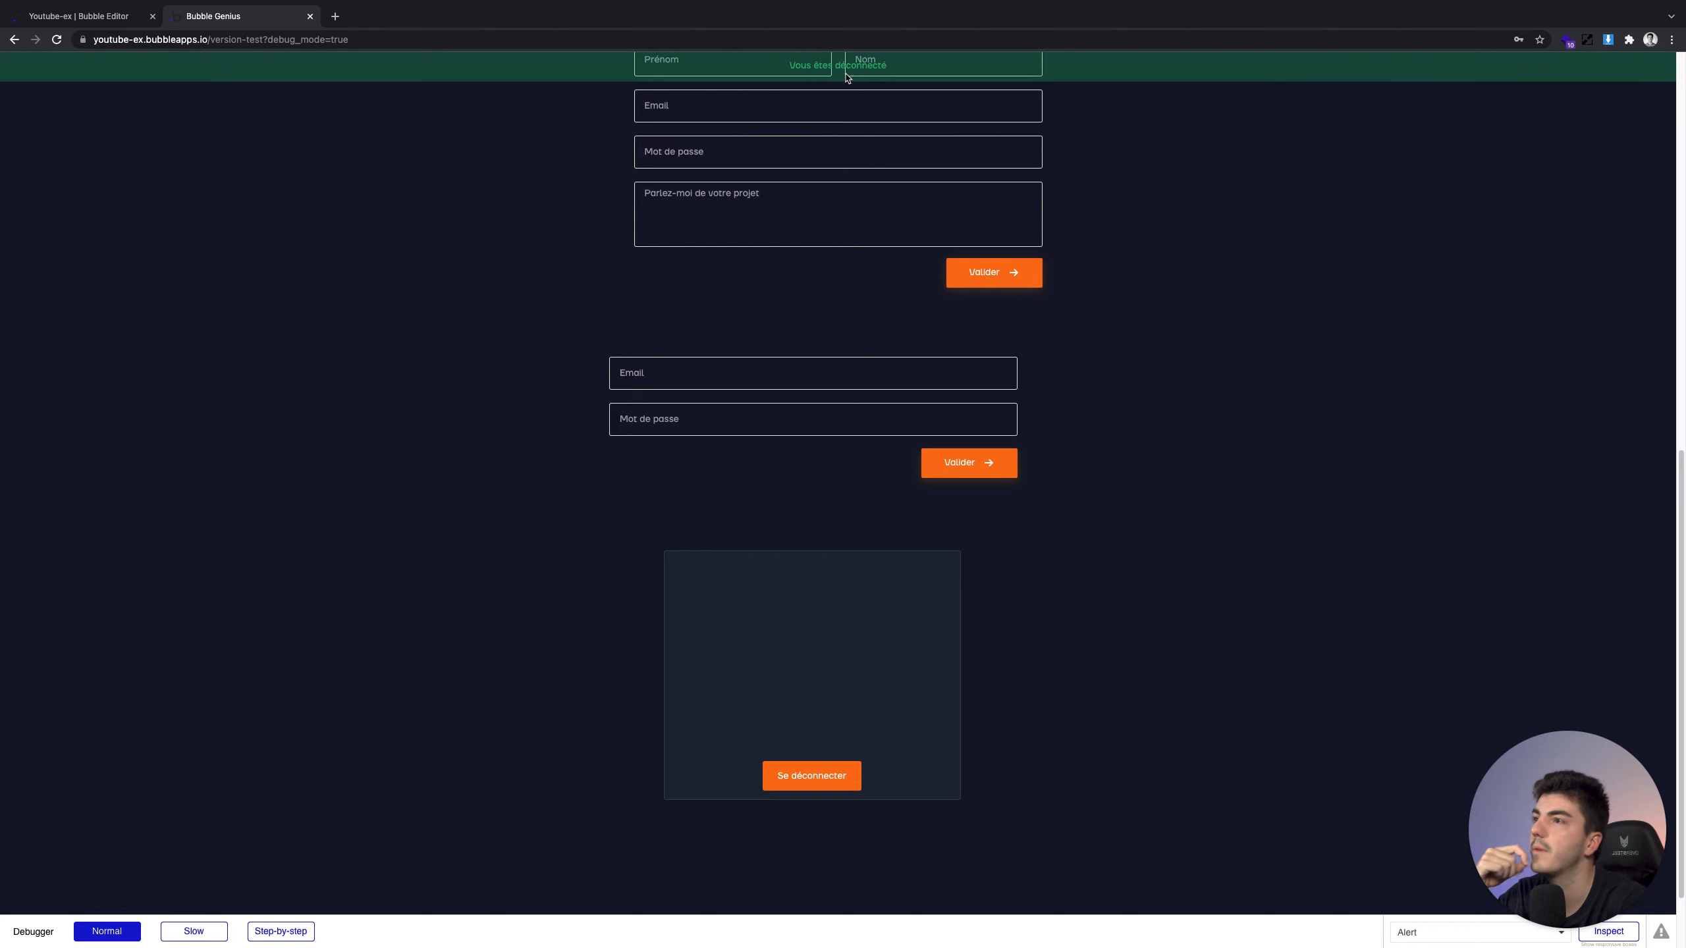
left_click(830, 366)
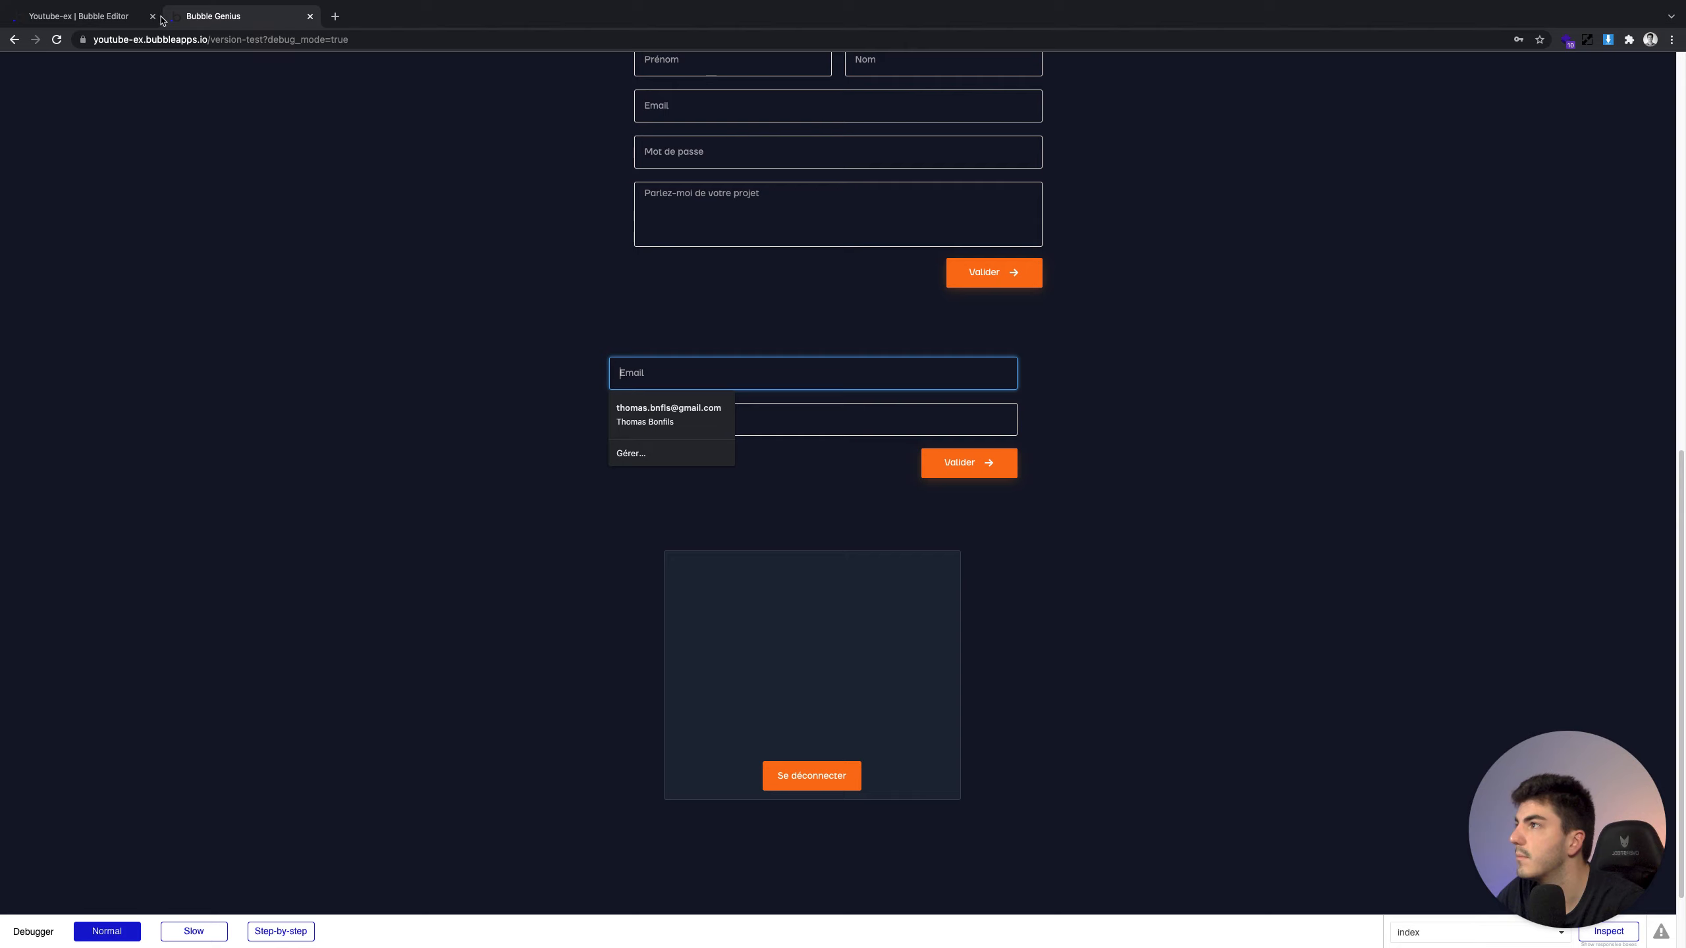
left_click(123, 16)
left_click(214, 16)
key("Tab")
type("t")
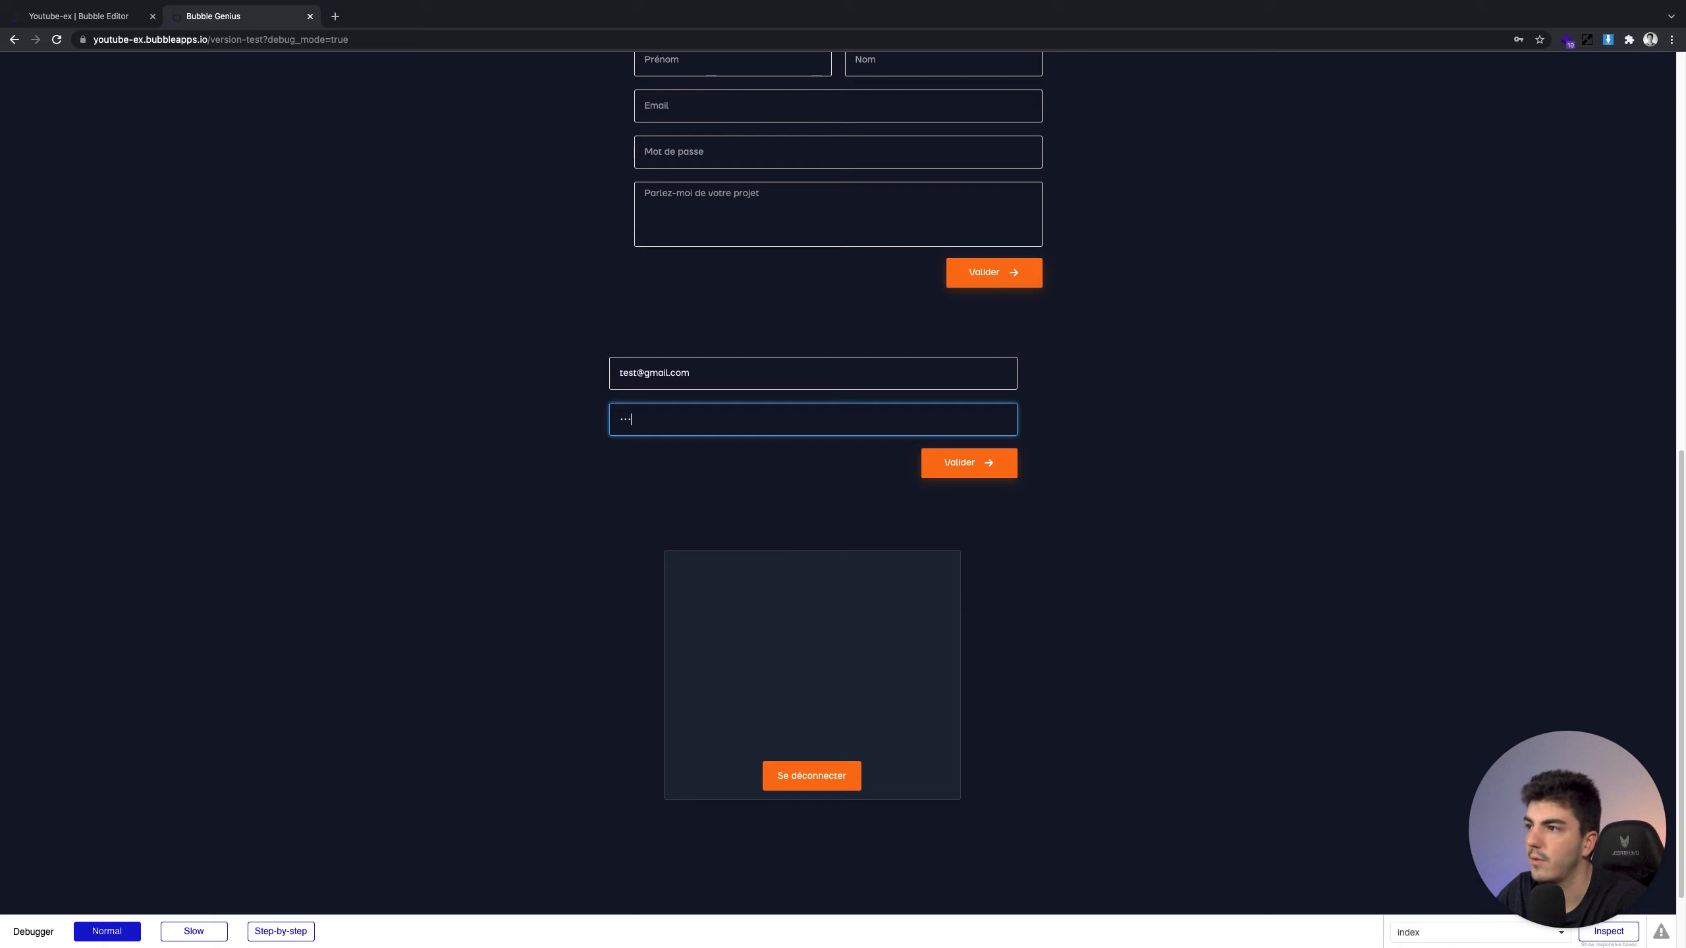
left_click(807, 476)
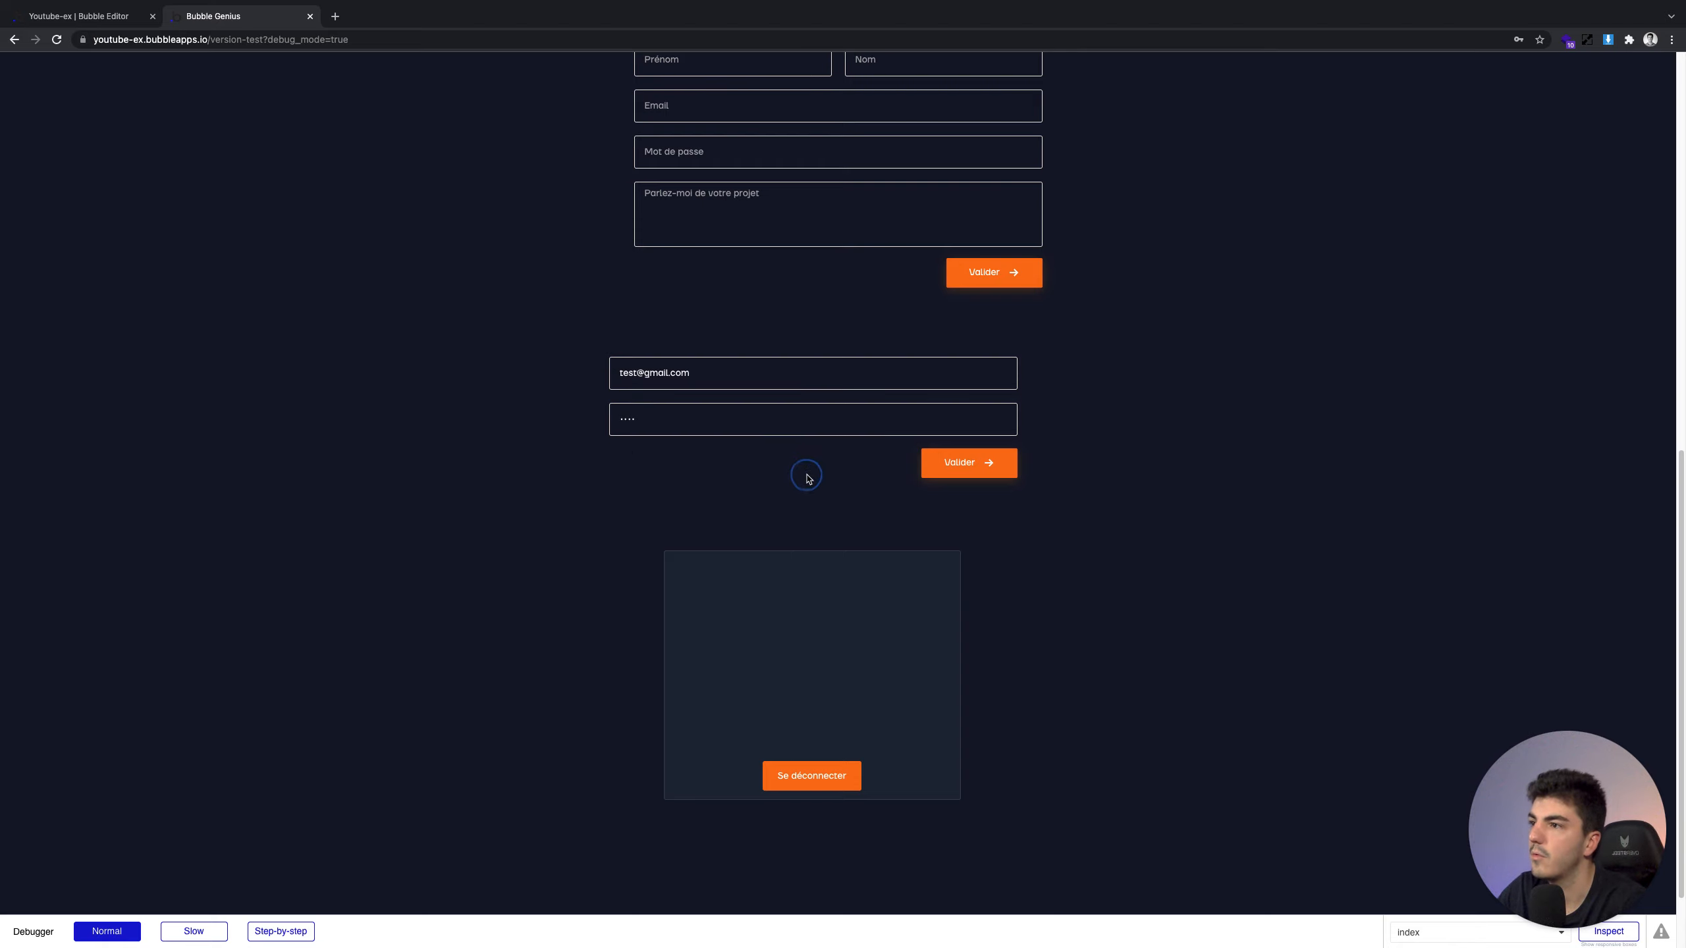
left_click(973, 483)
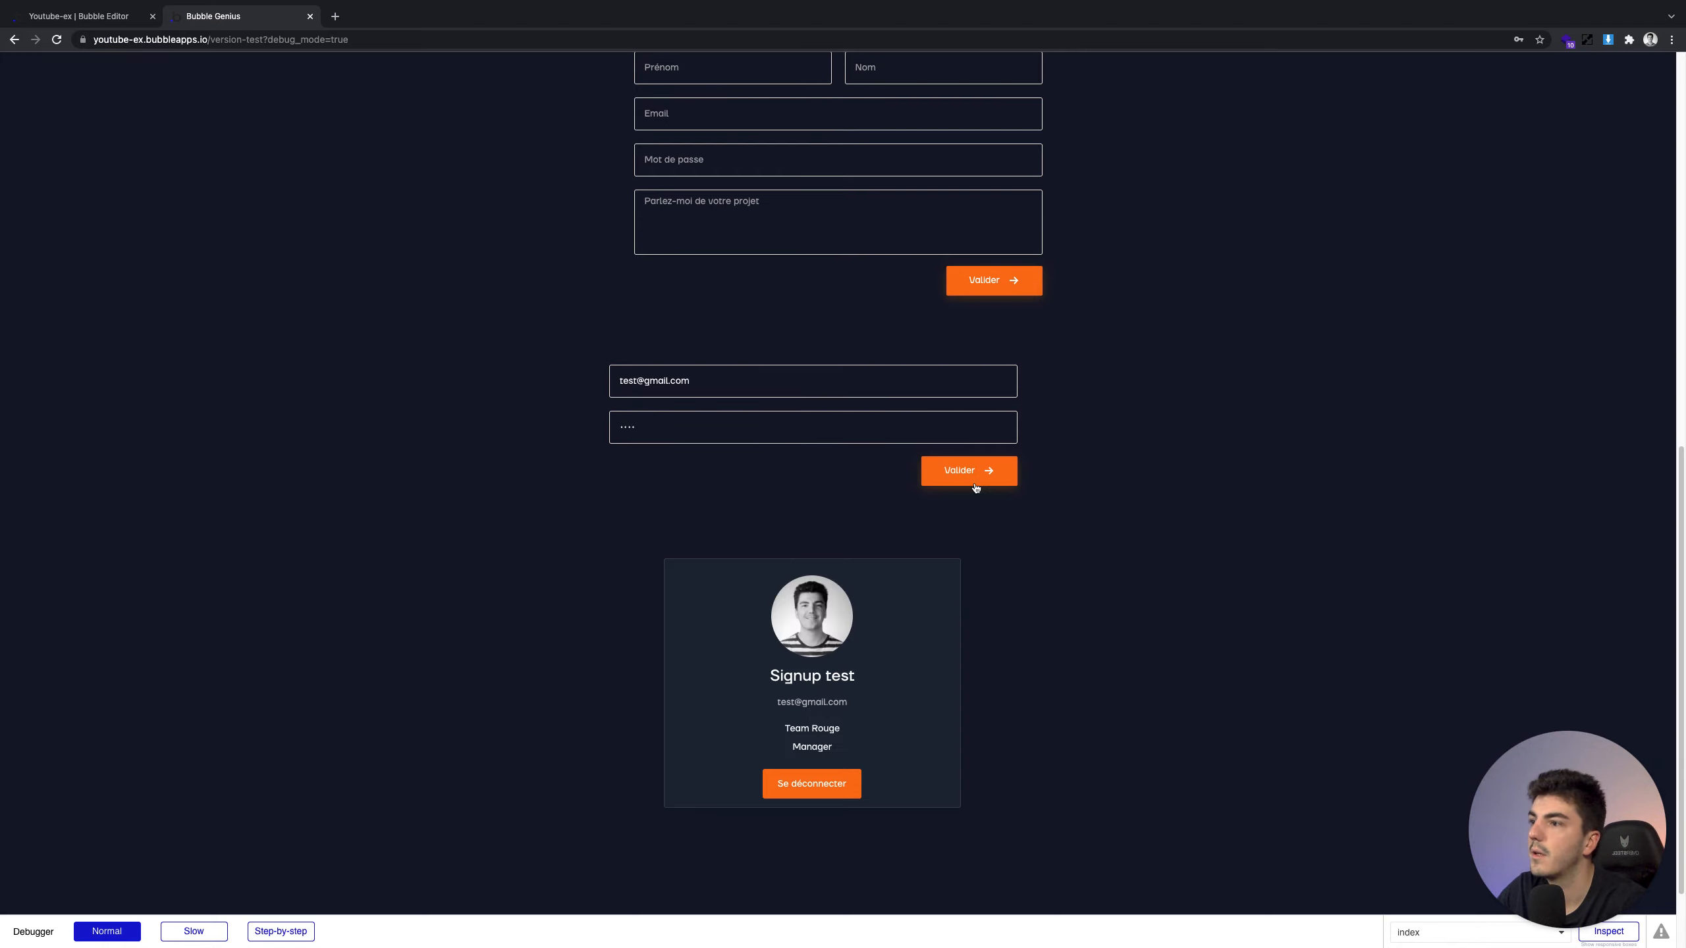
Add 'Reset relevant inputs' as step 2 of the login button's workflow
mouse_move(102, 19)
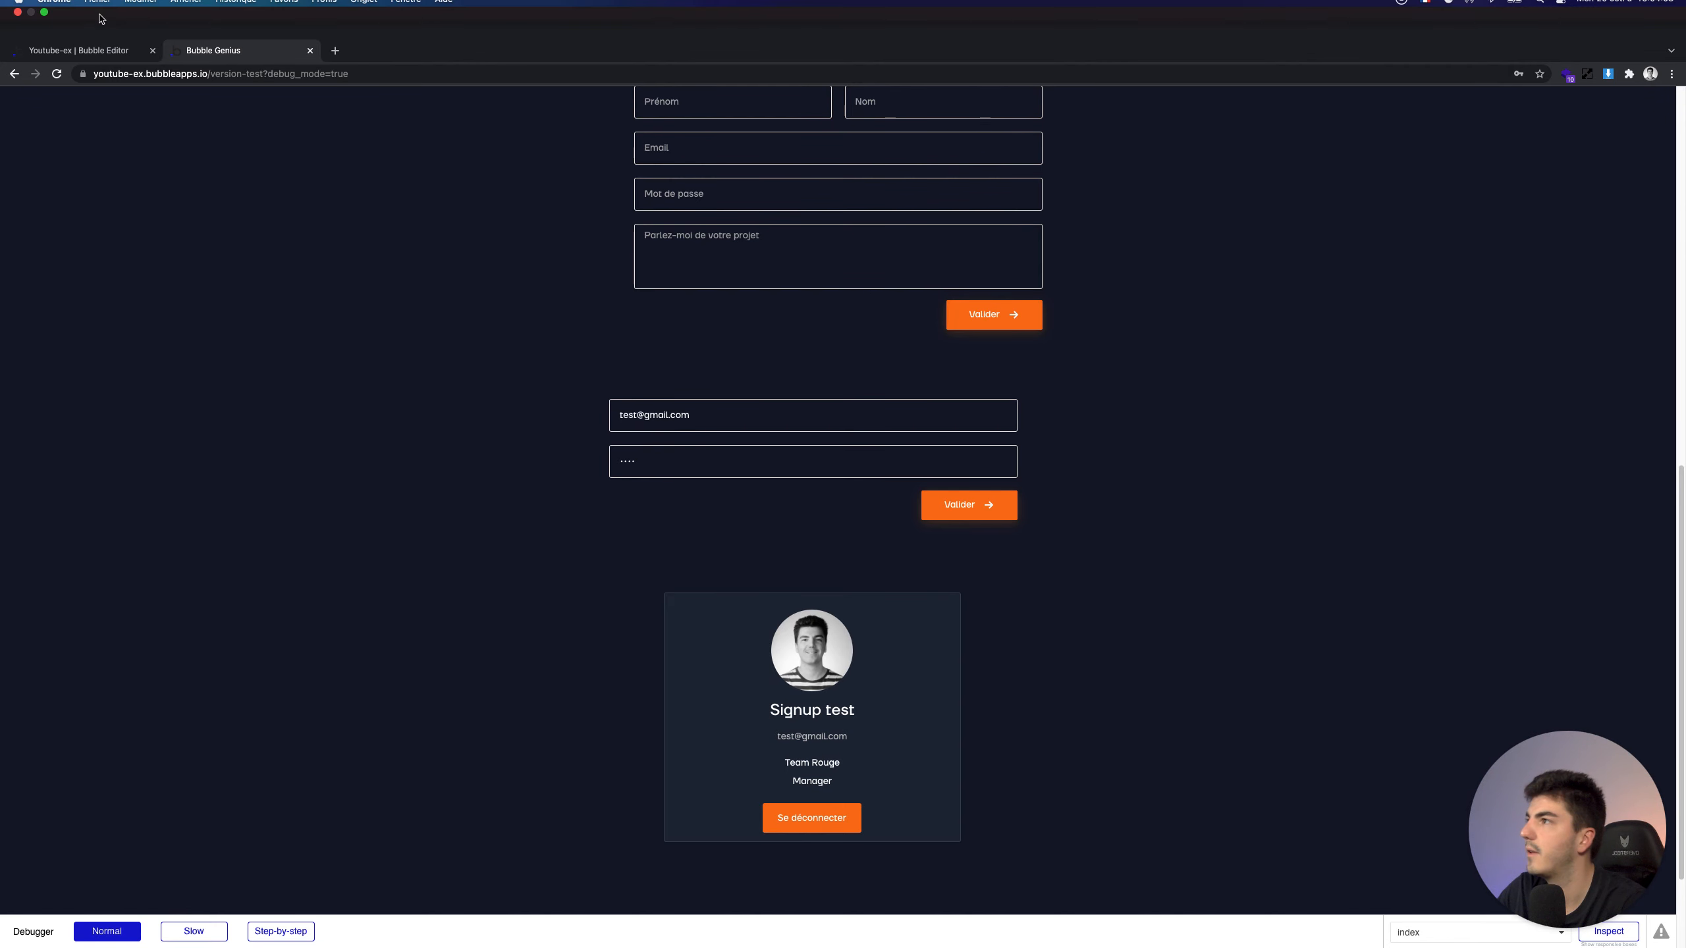
left_click(92, 52)
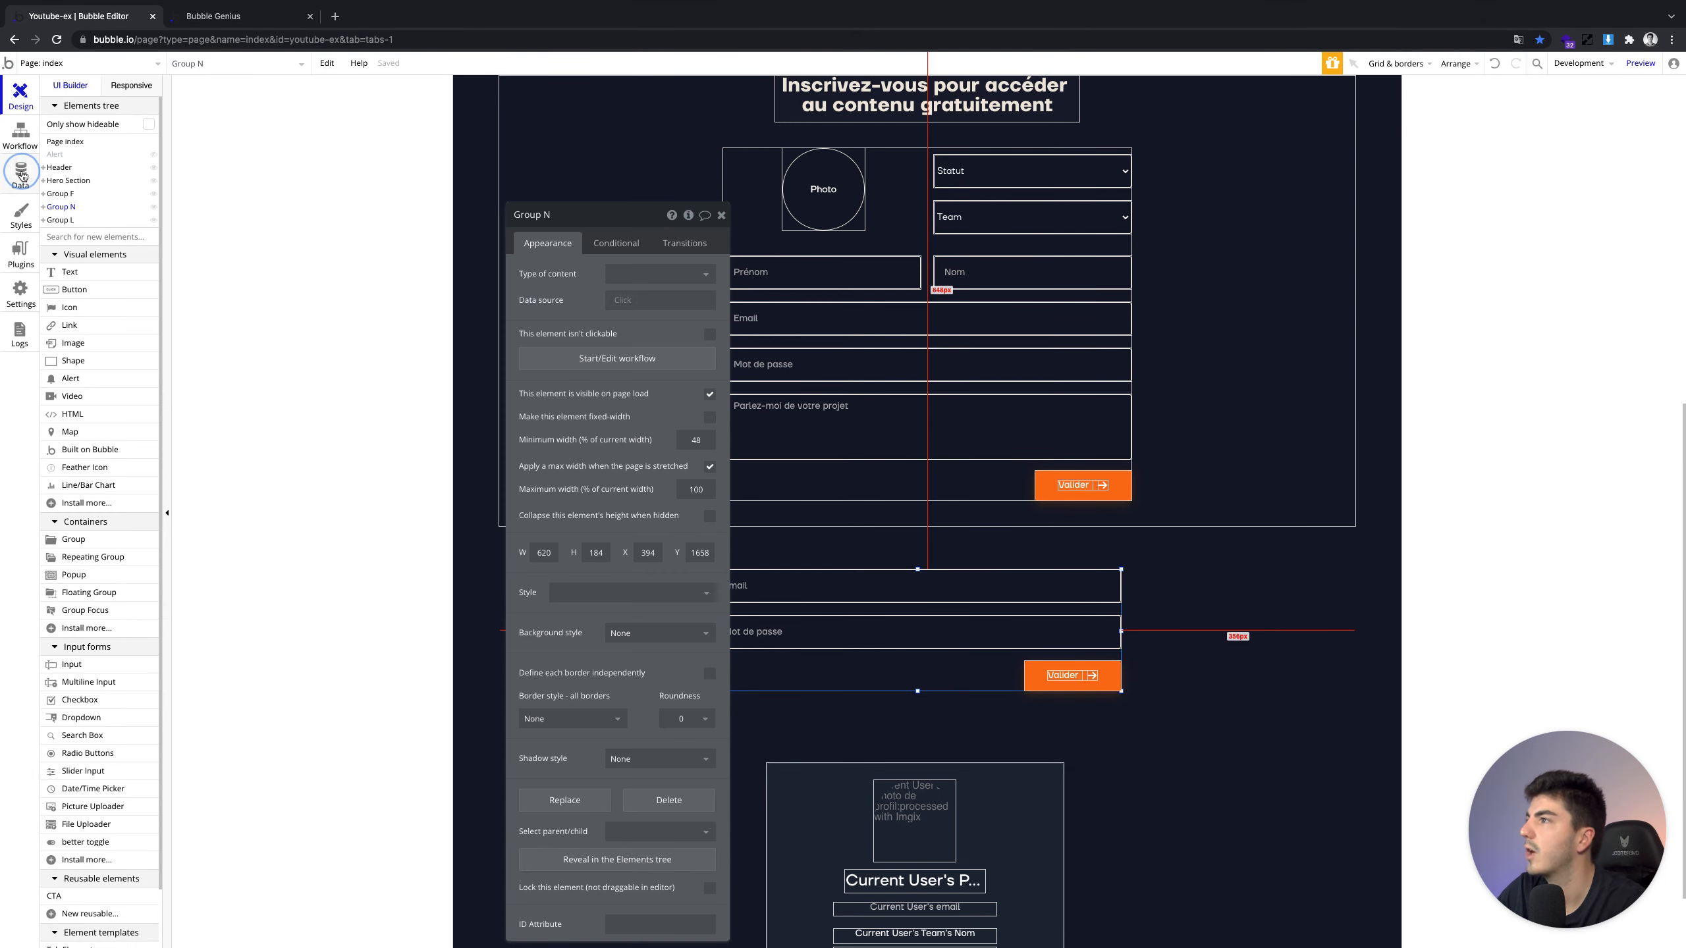
left_click(20, 136)
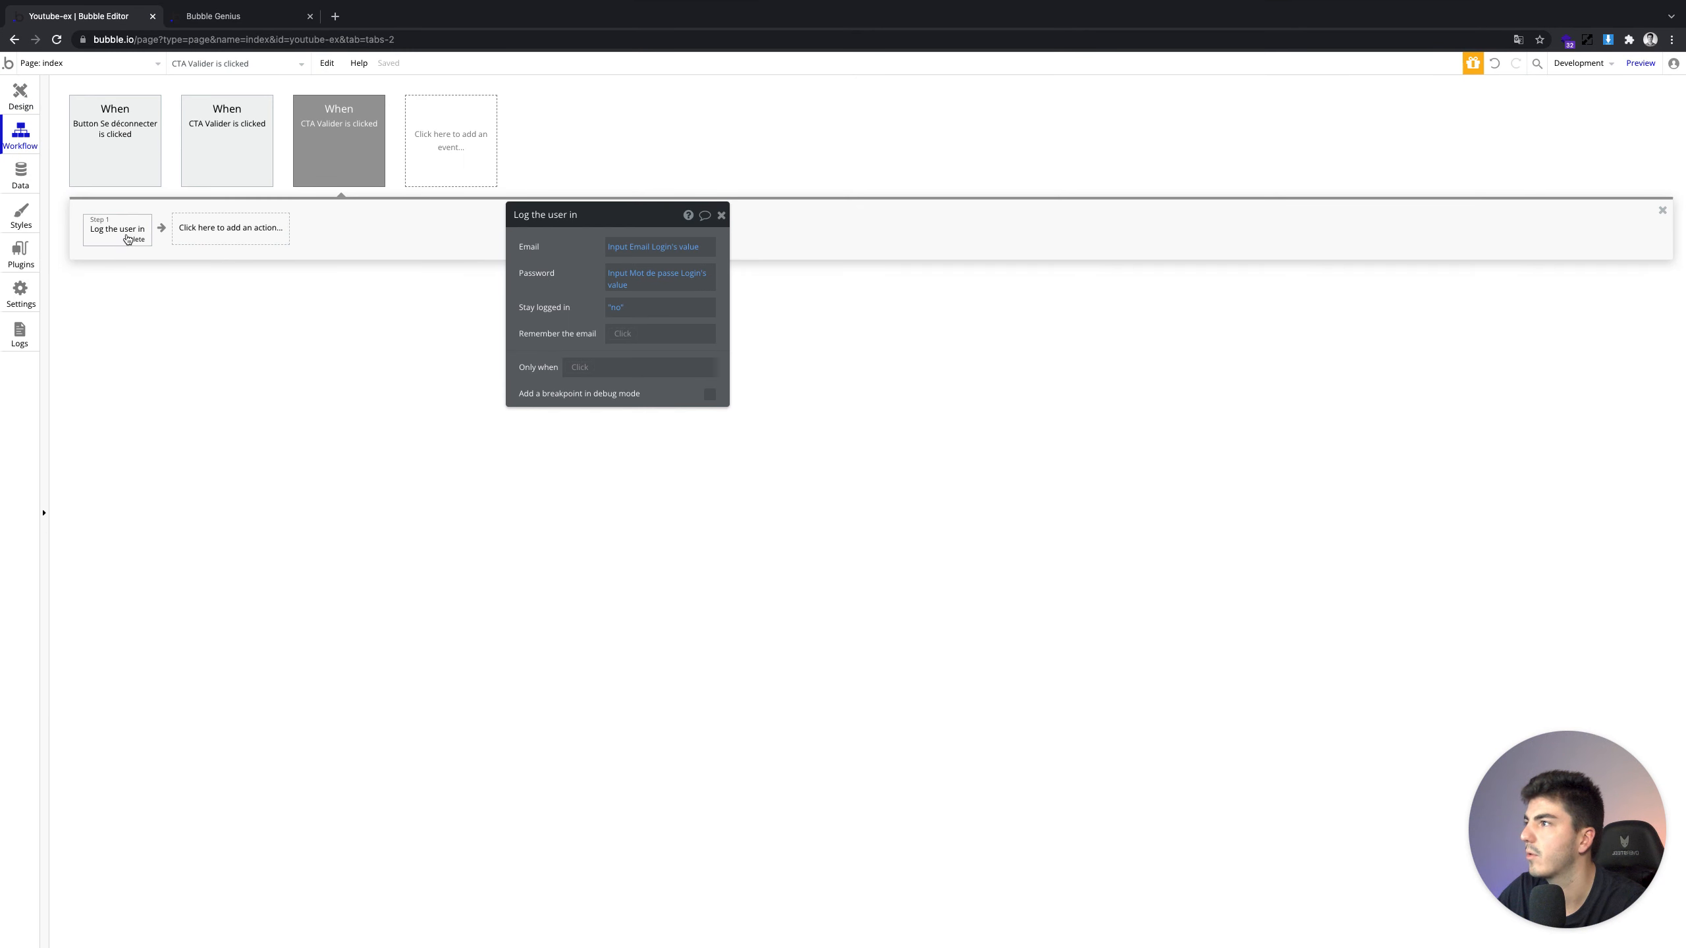
left_click(185, 229)
type("reset")
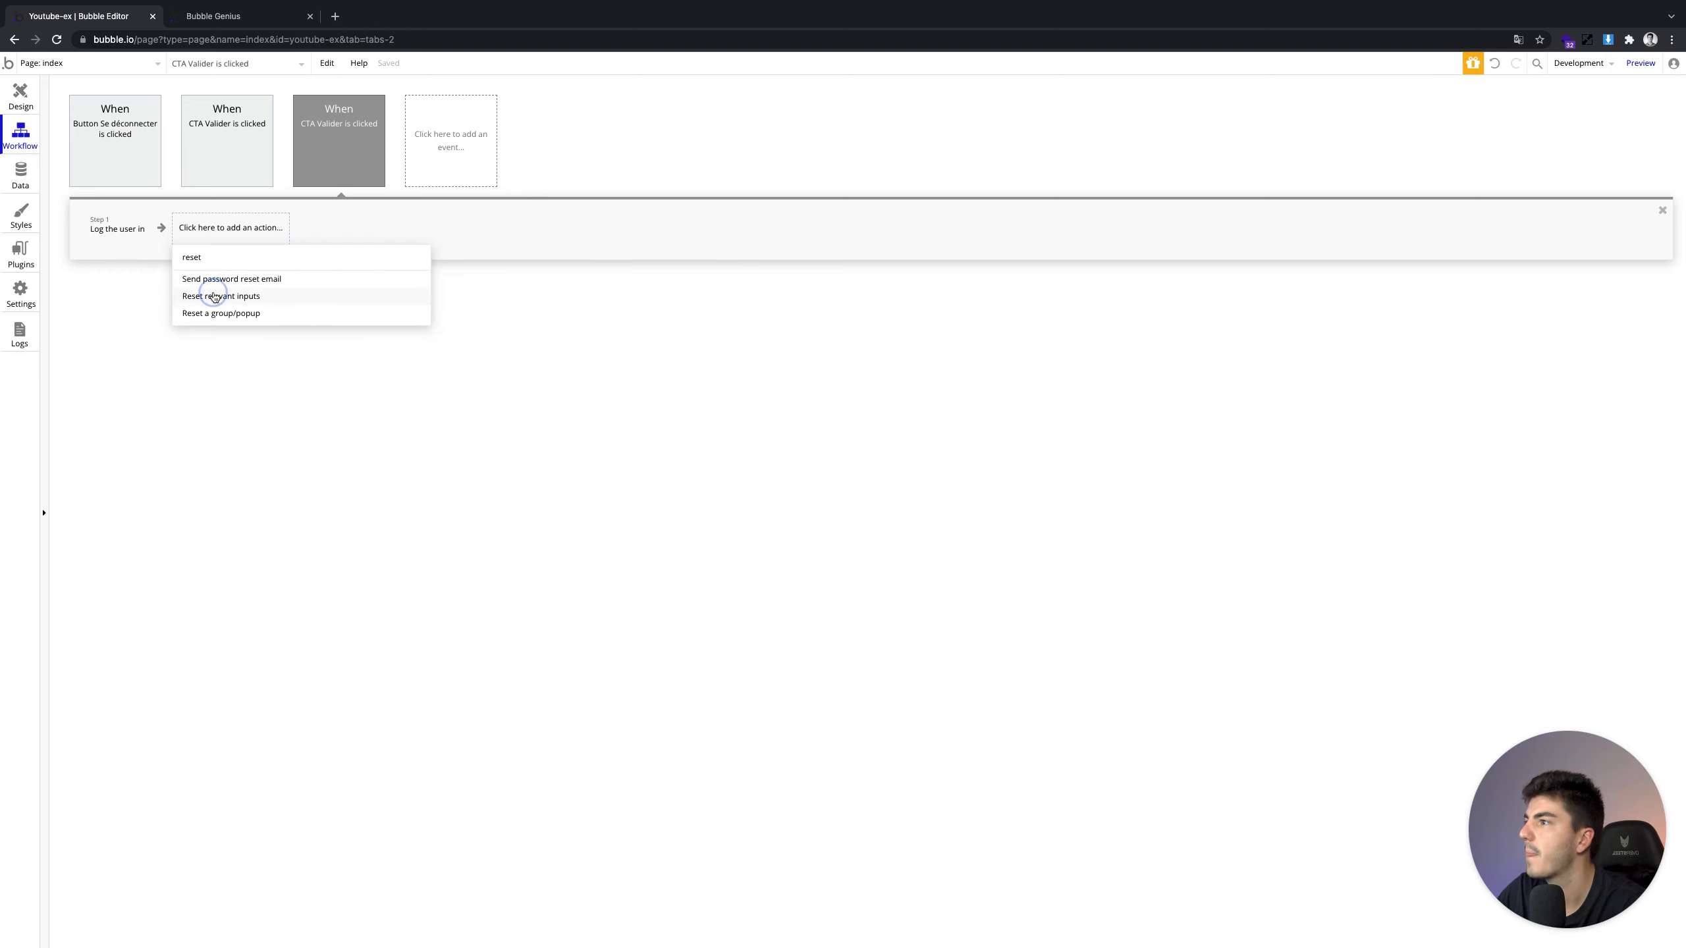
left_click(214, 297)
left_click(244, 15)
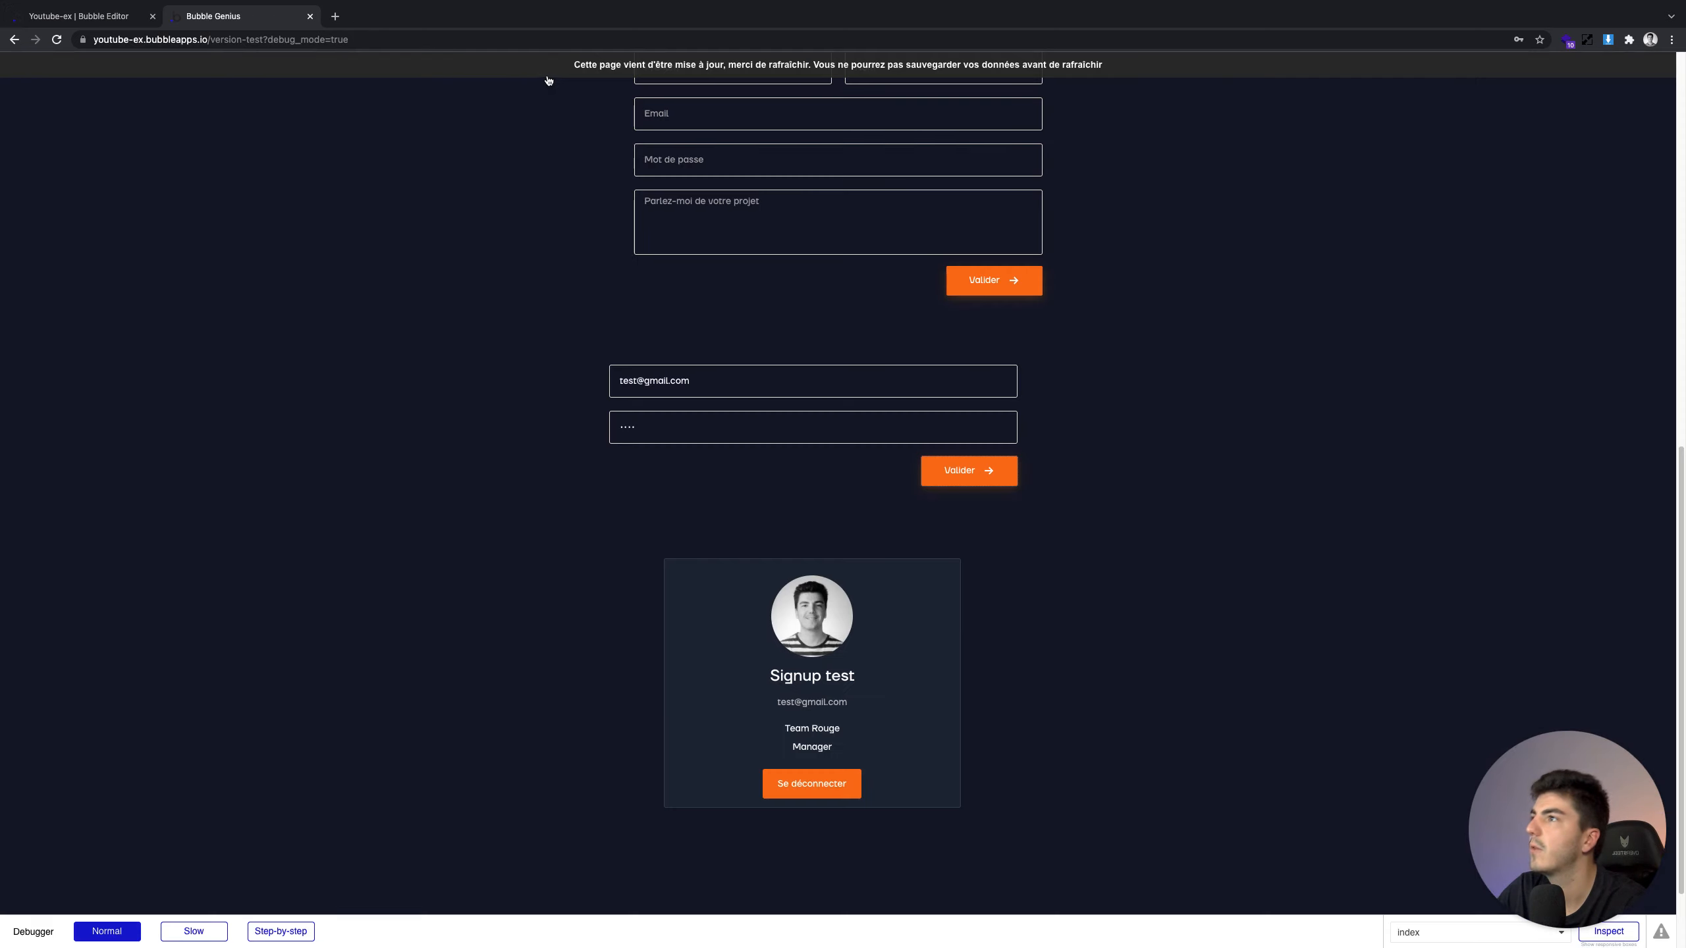
Reload the preview and dismiss Chrome's password breach and save-password popups
key("super+r")
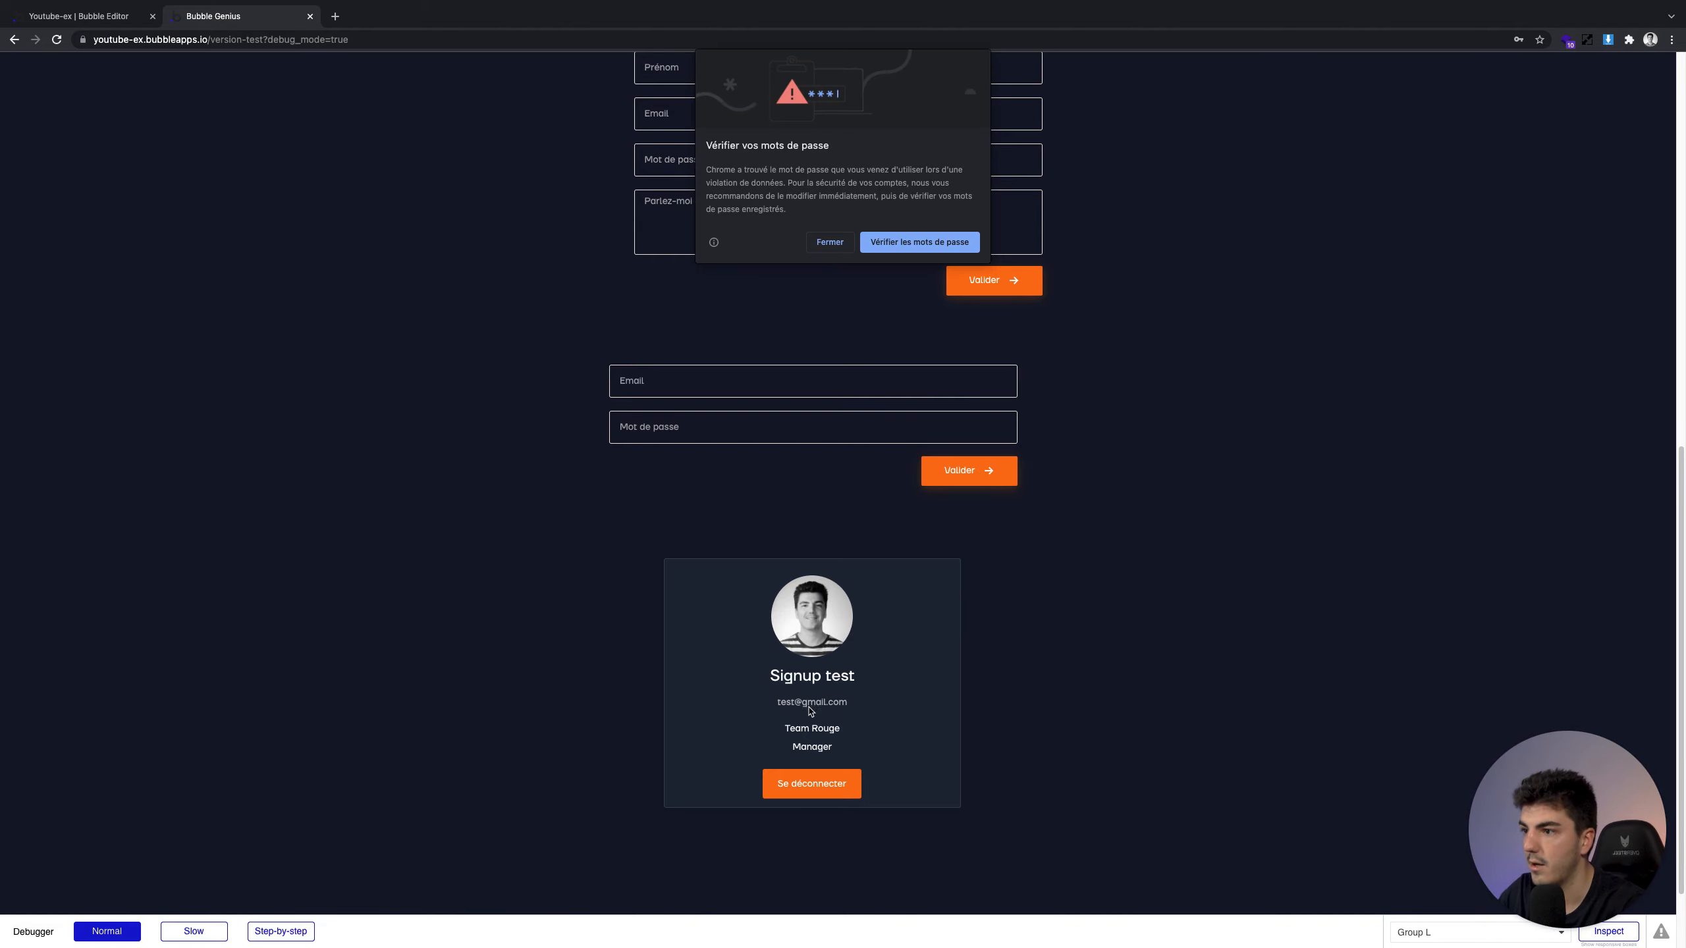
left_click(831, 243)
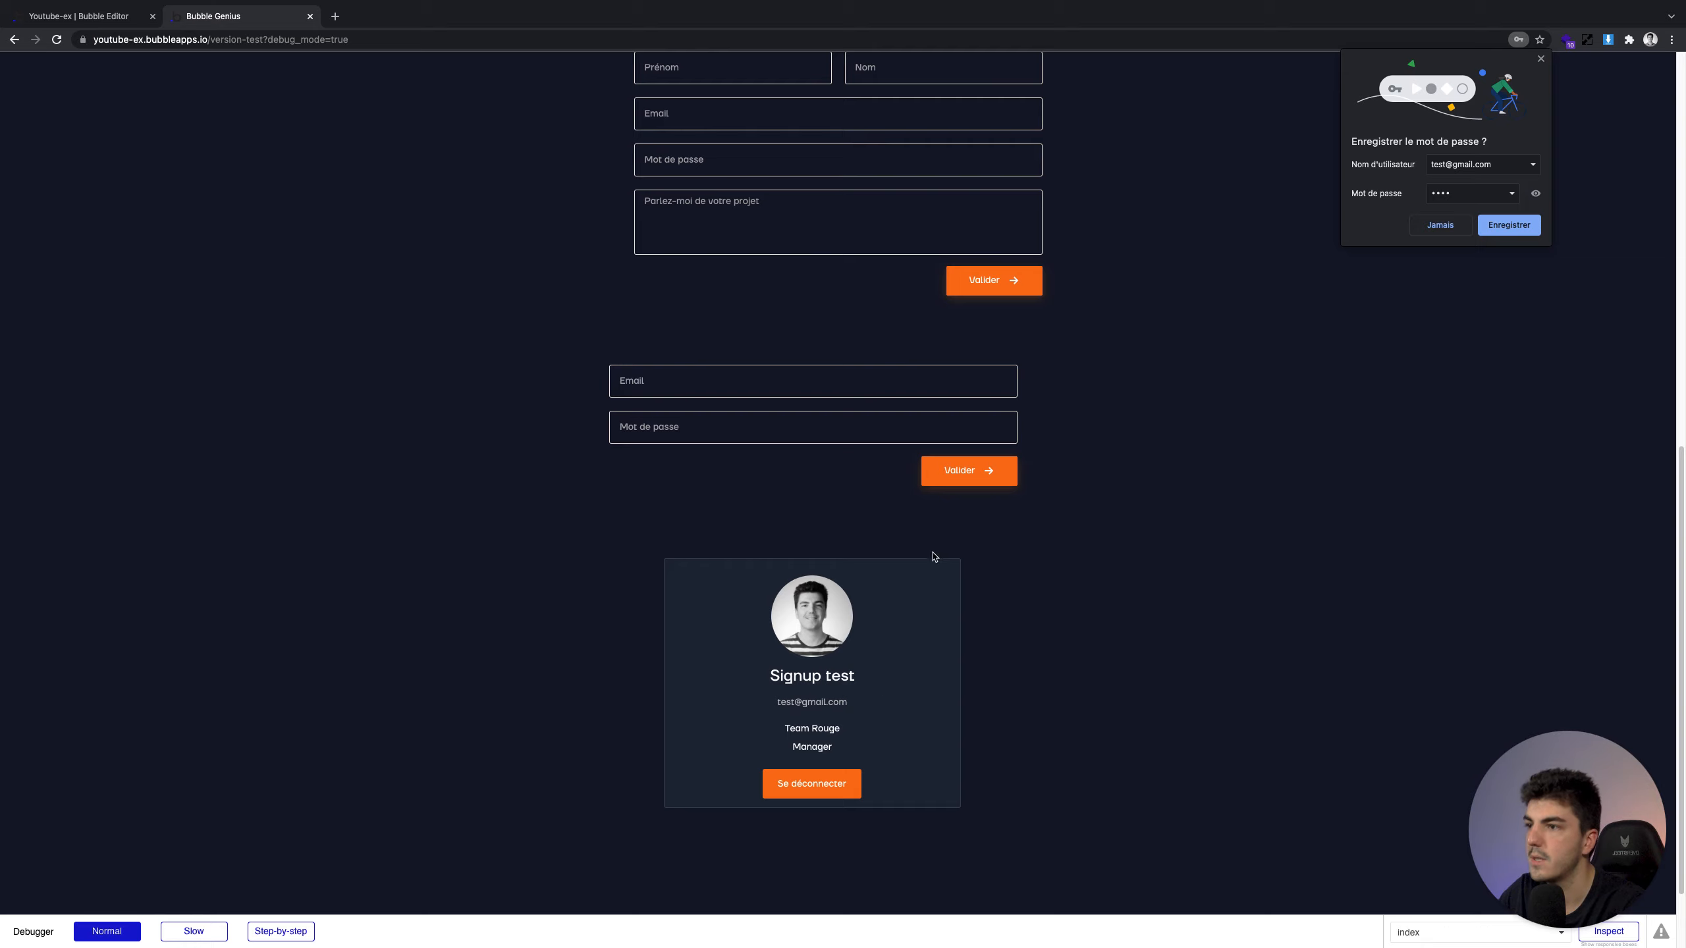
left_click(1441, 224)
Log out and log back in as the test user, confirming the login fields clear
left_click(813, 784)
left_click(733, 392)
key("Tab")
type("123")
left_click(971, 477)
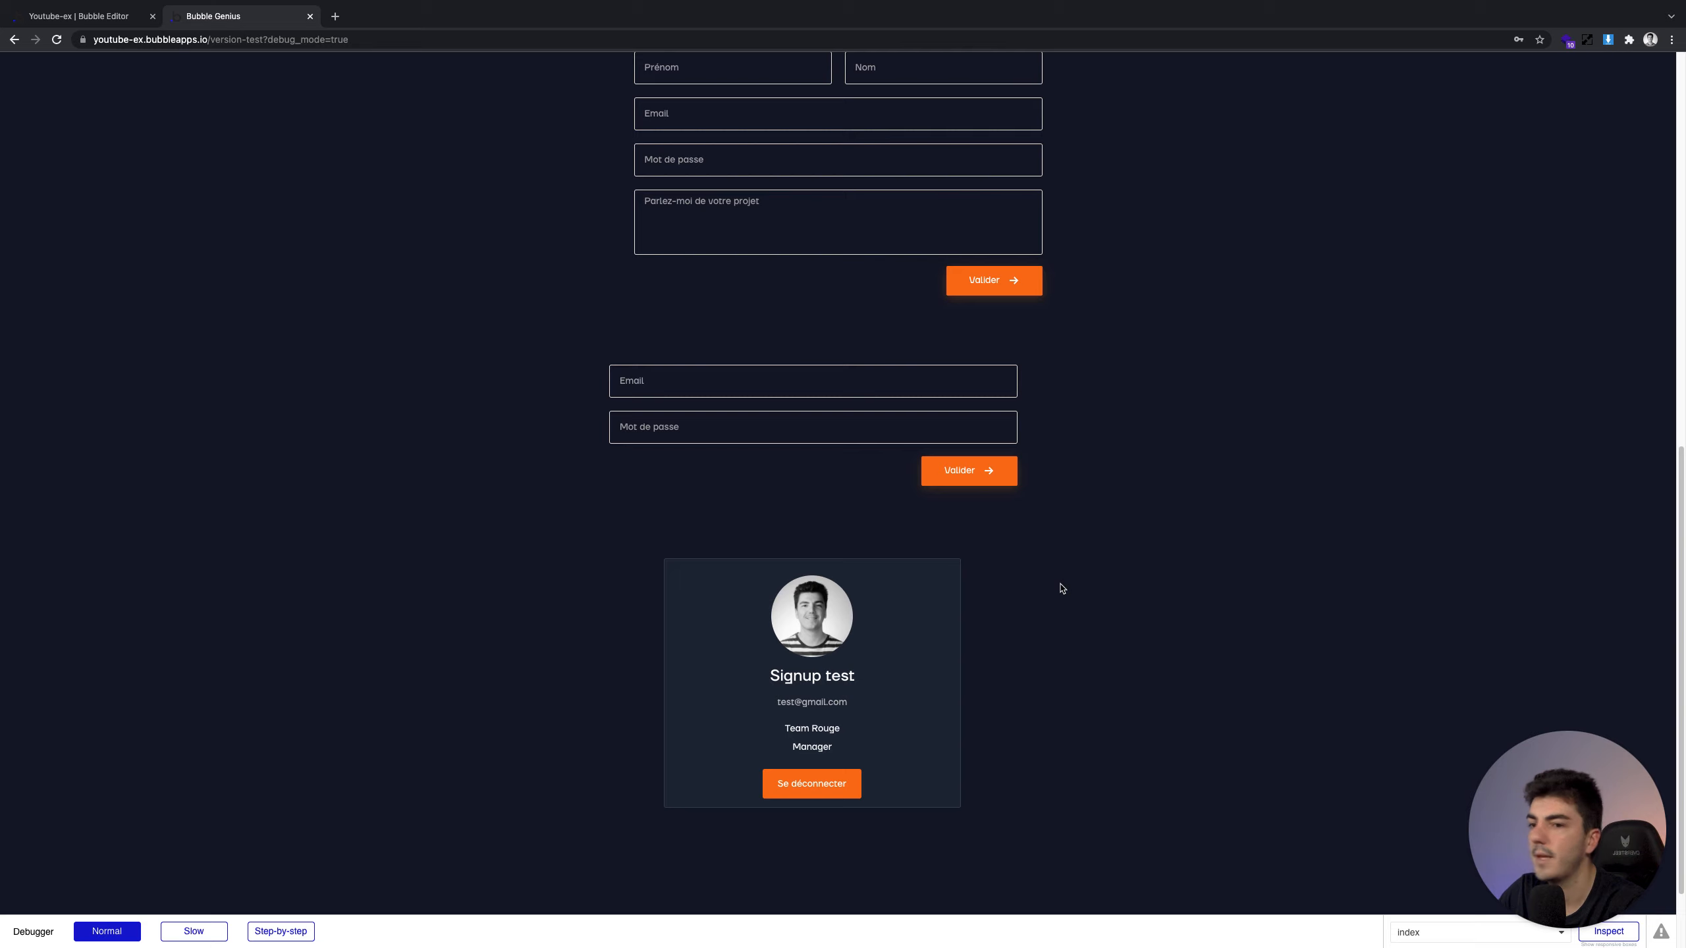
left_click(106, 16)
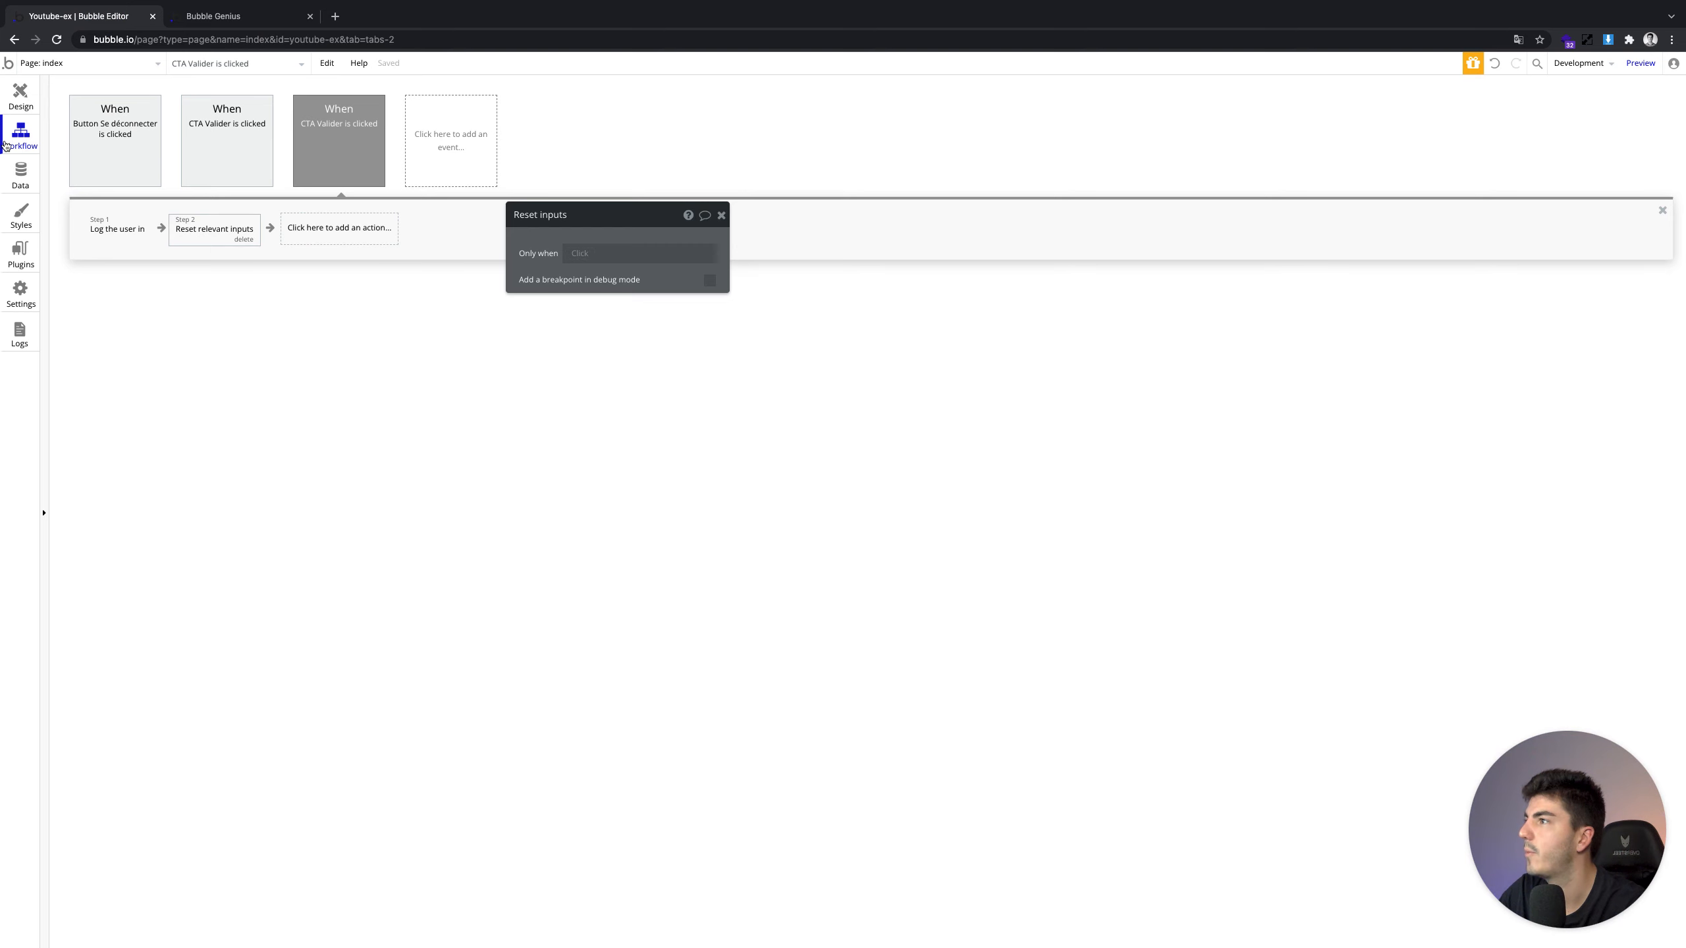
Open the action picker to add a third step to the CTA Valider workflow
left_click(332, 236)
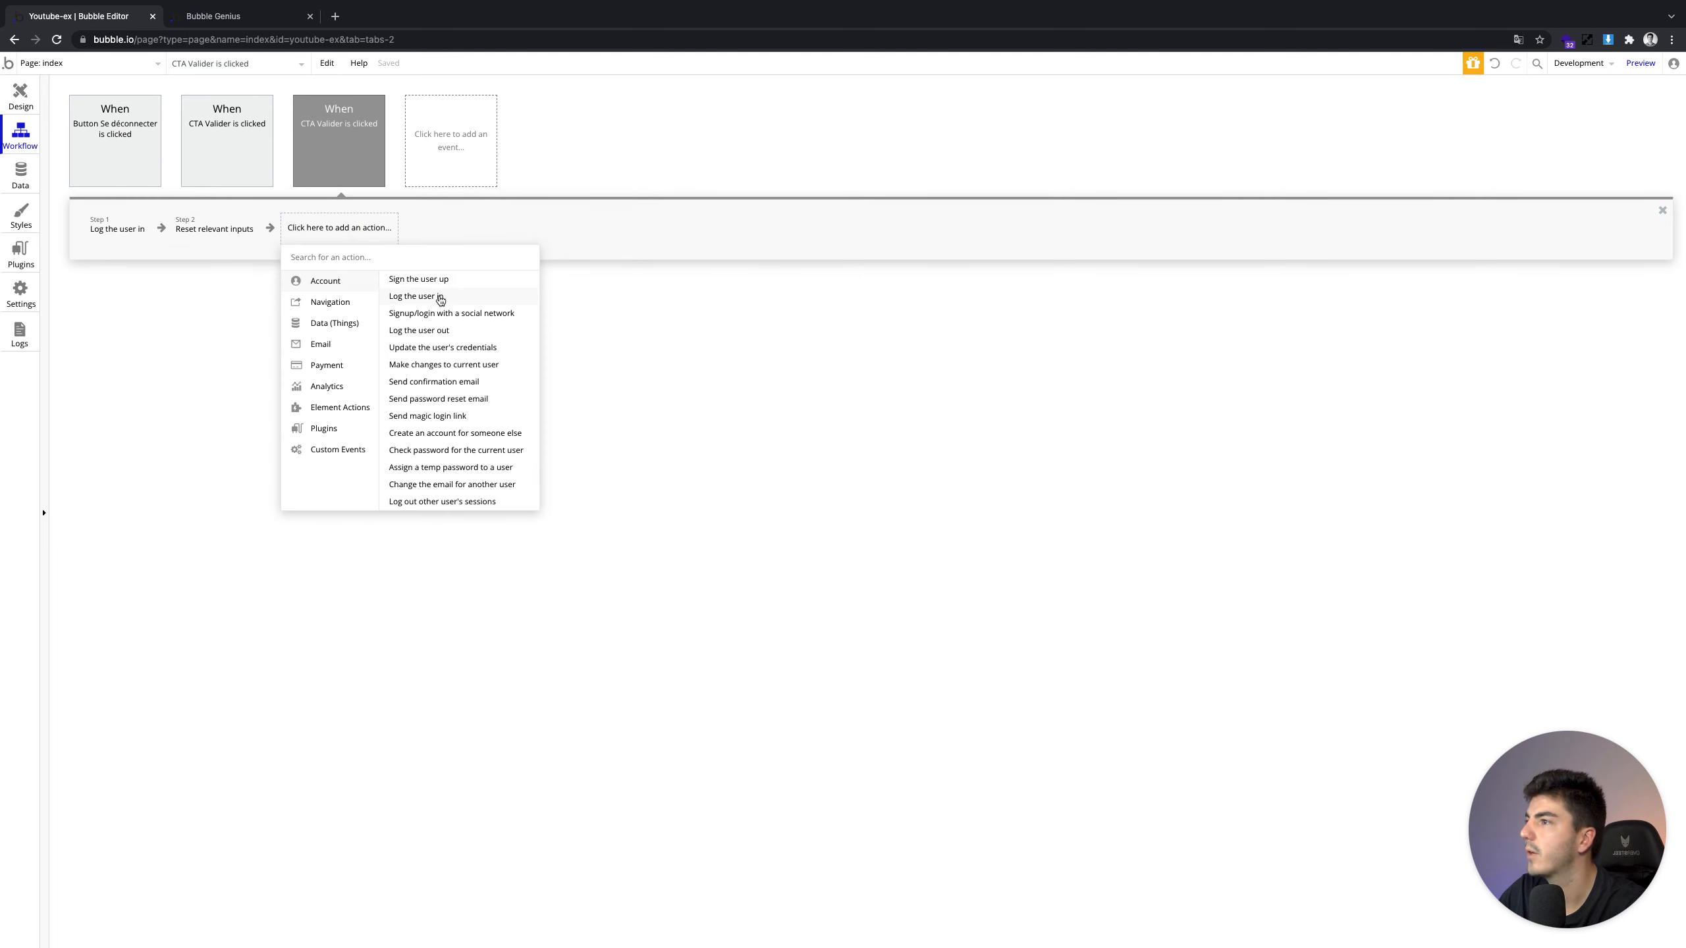
mouse_move(442, 316)
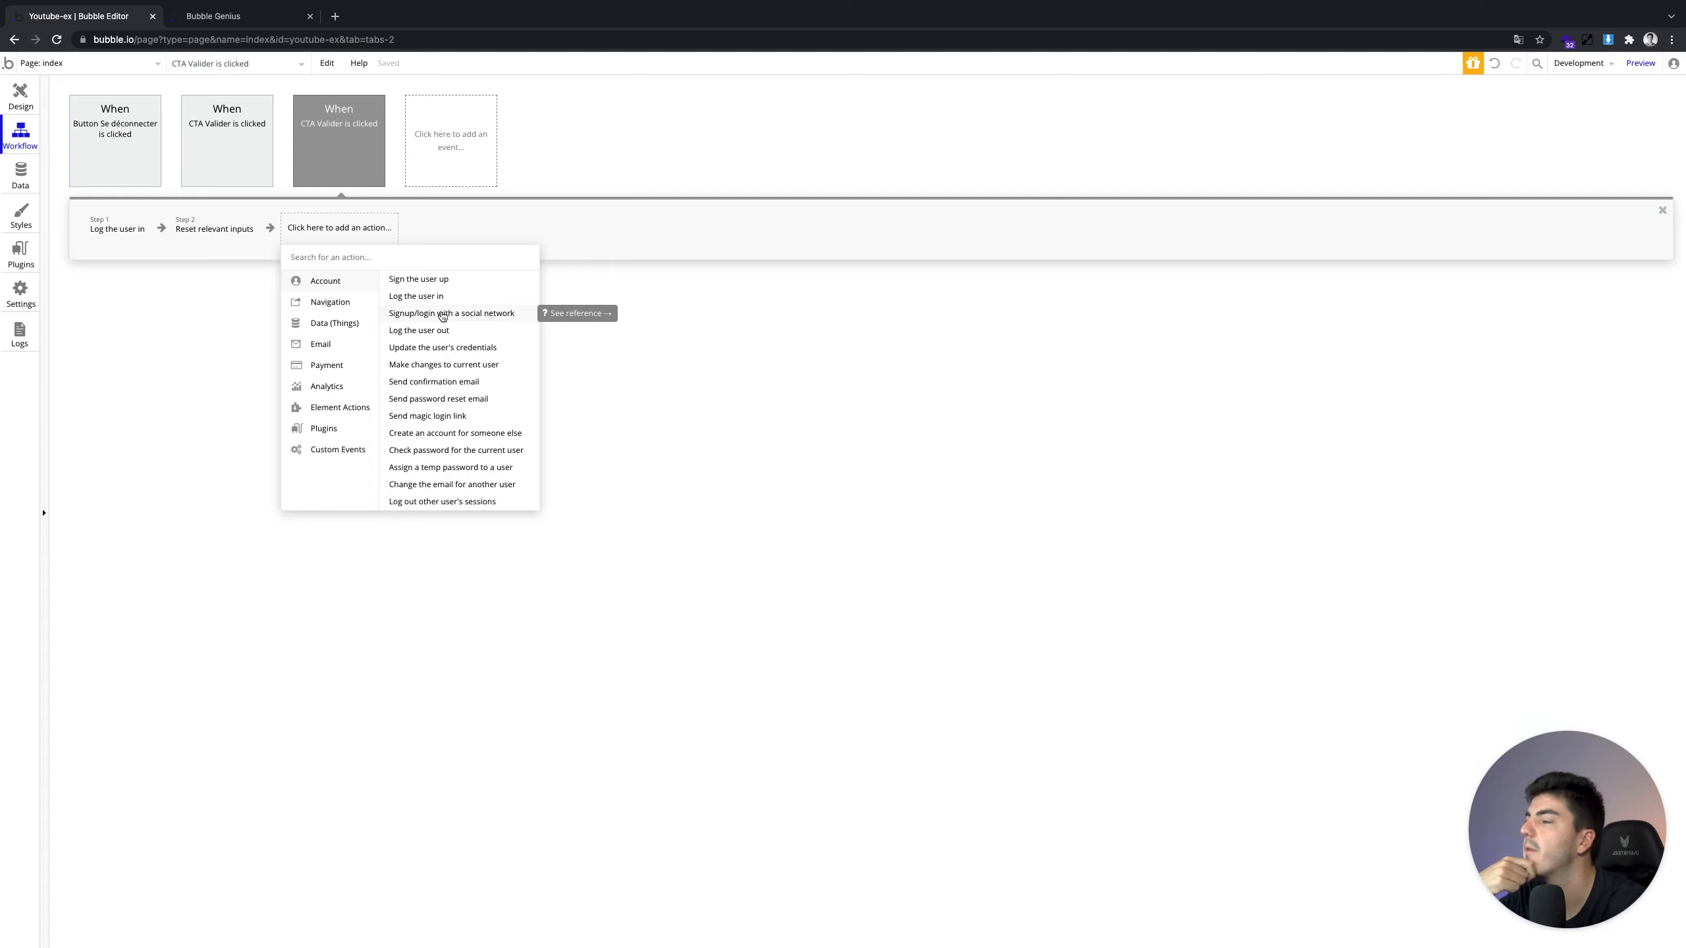
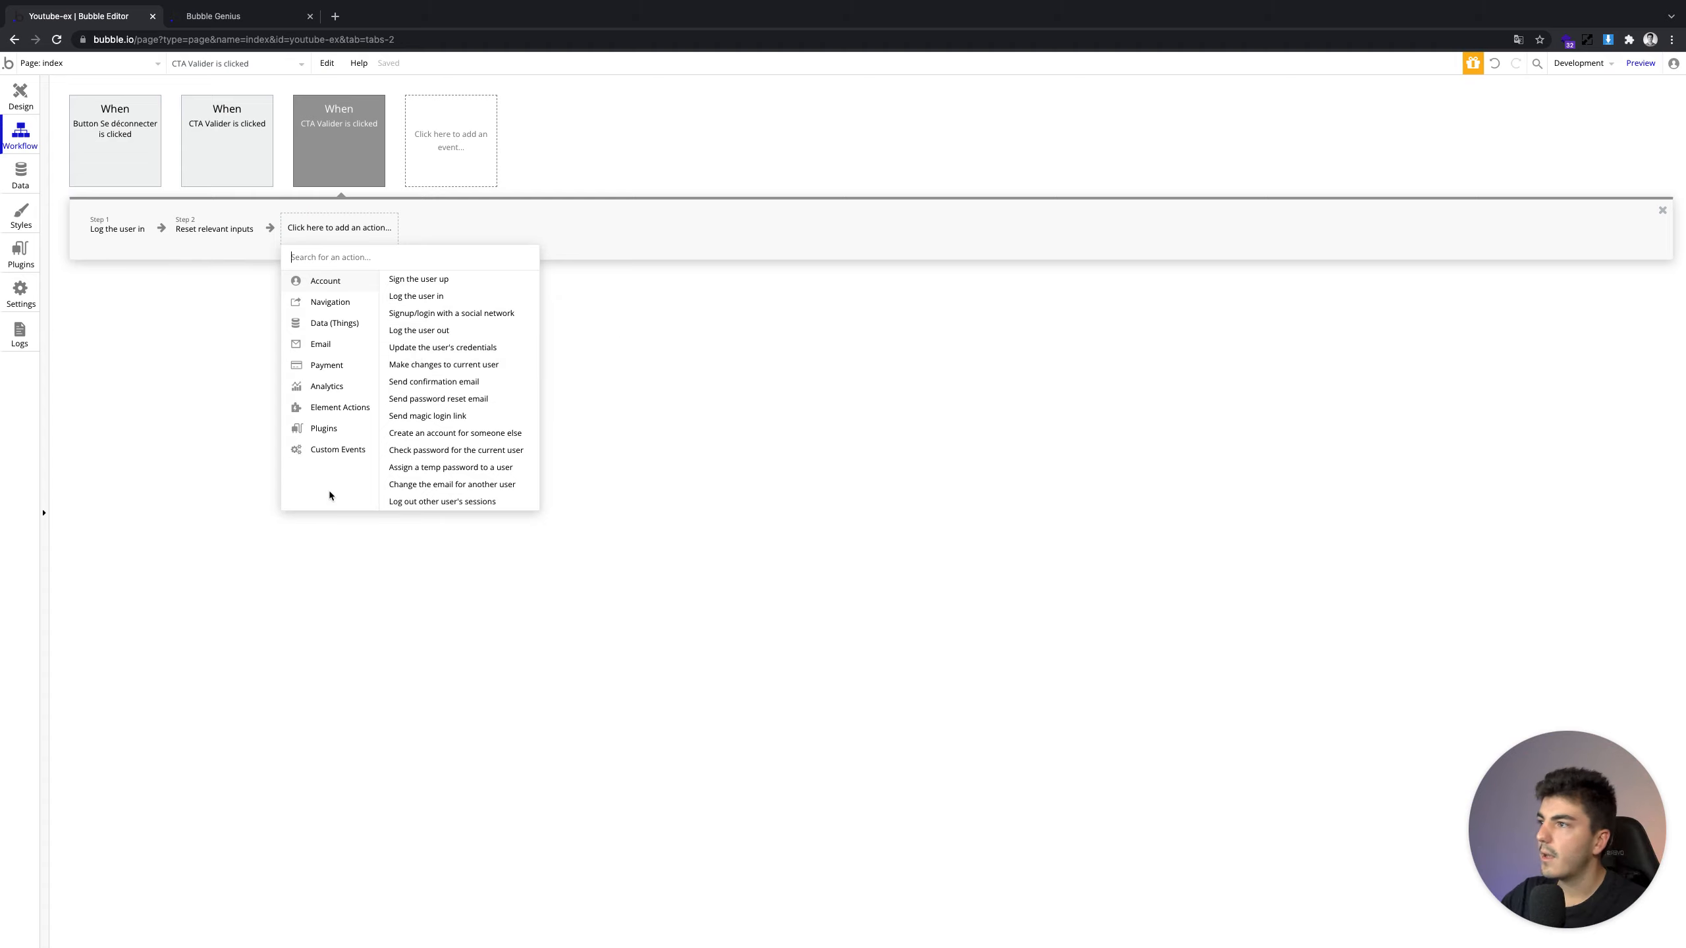
Browse the action categories, then inspect the Email/Mot de passe group's properties on the page
left_click(353, 414)
left_click(326, 281)
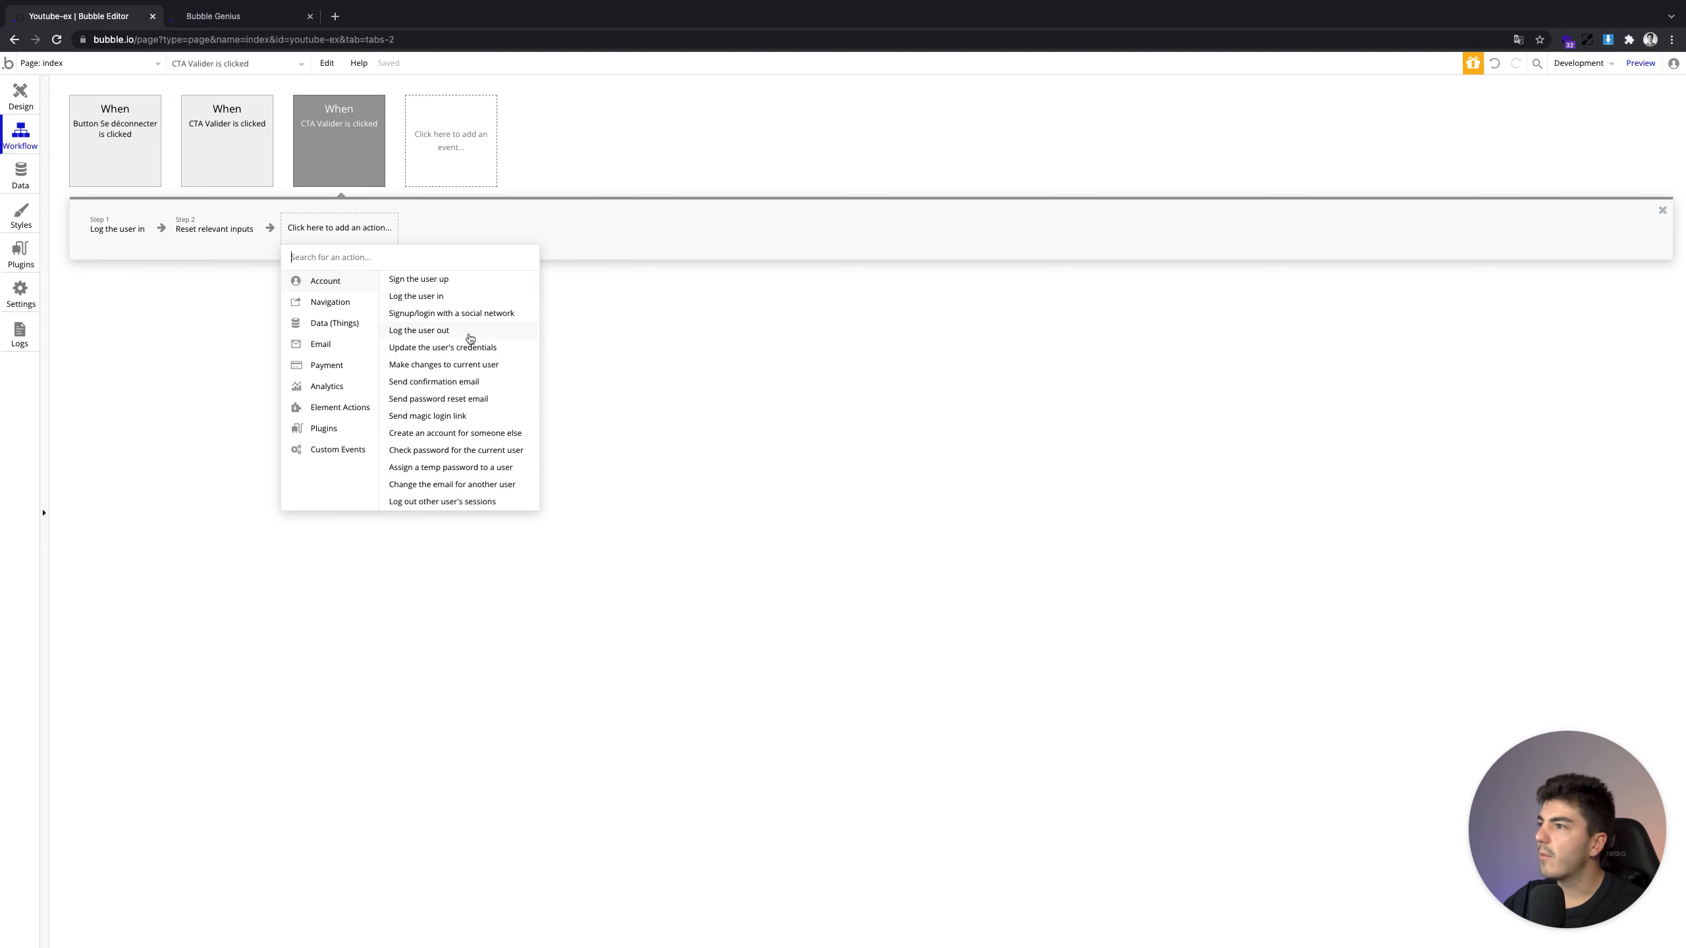
left_click(18, 94)
double_click(619, 648)
scroll(1058, 704, "down", 2)
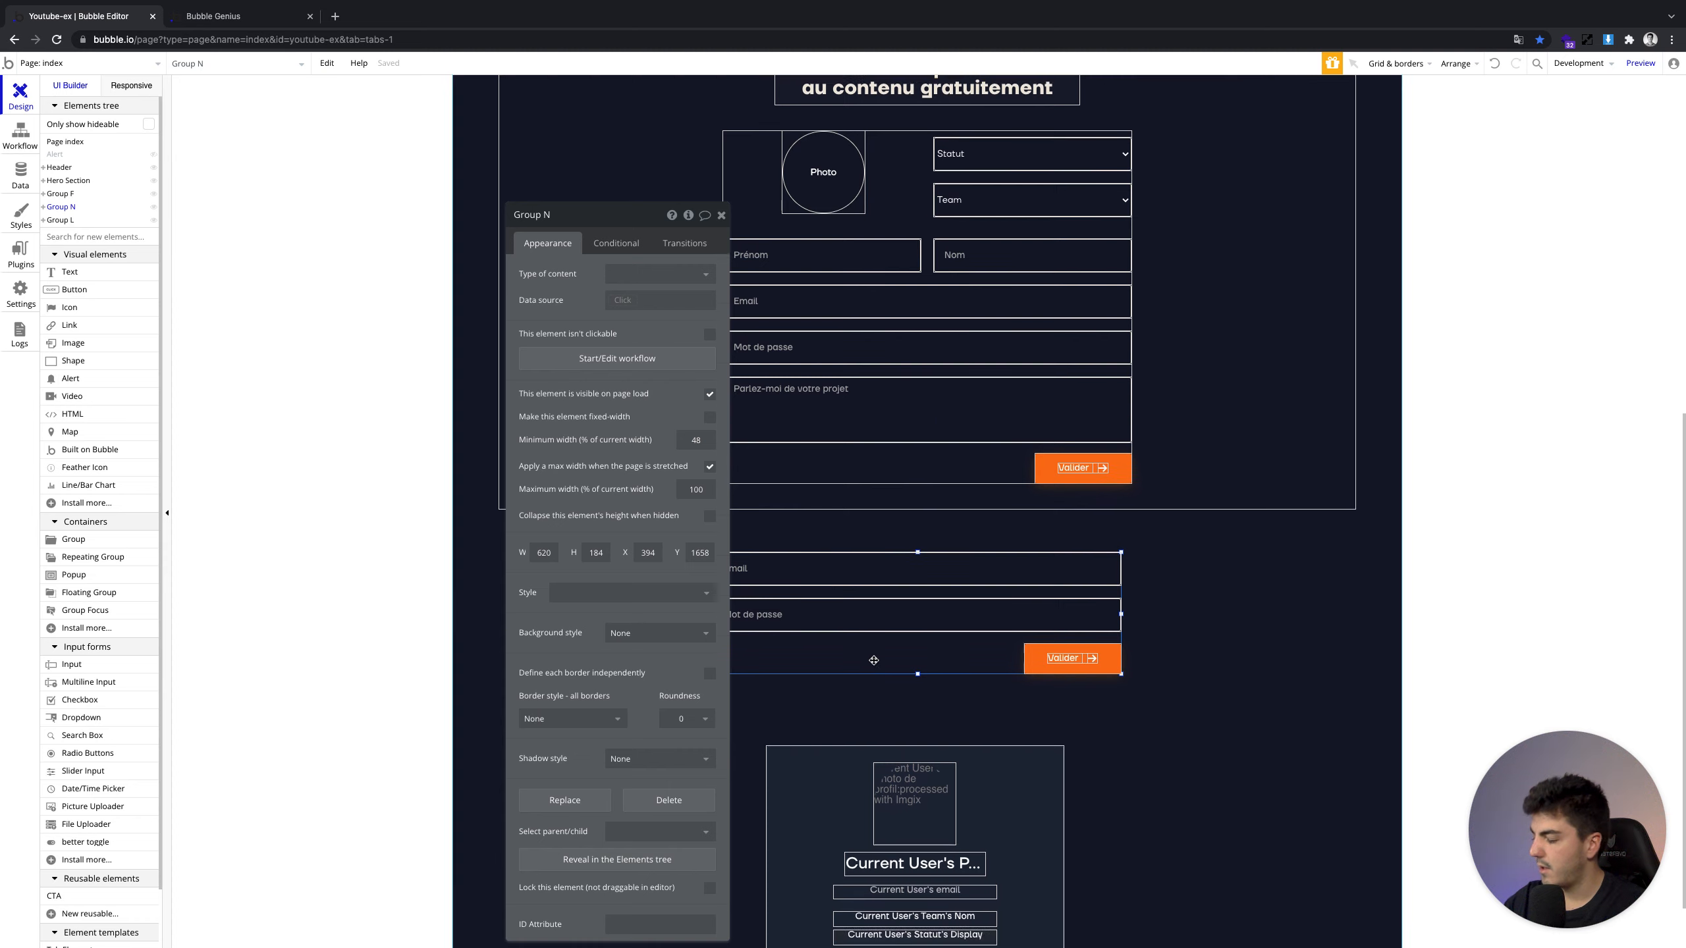
left_click(1059, 704)
scroll(1059, 704, "down", 3)
Add Account > Update the user's credentials as the third step of the CTA Valider workflow
left_click(11, 136)
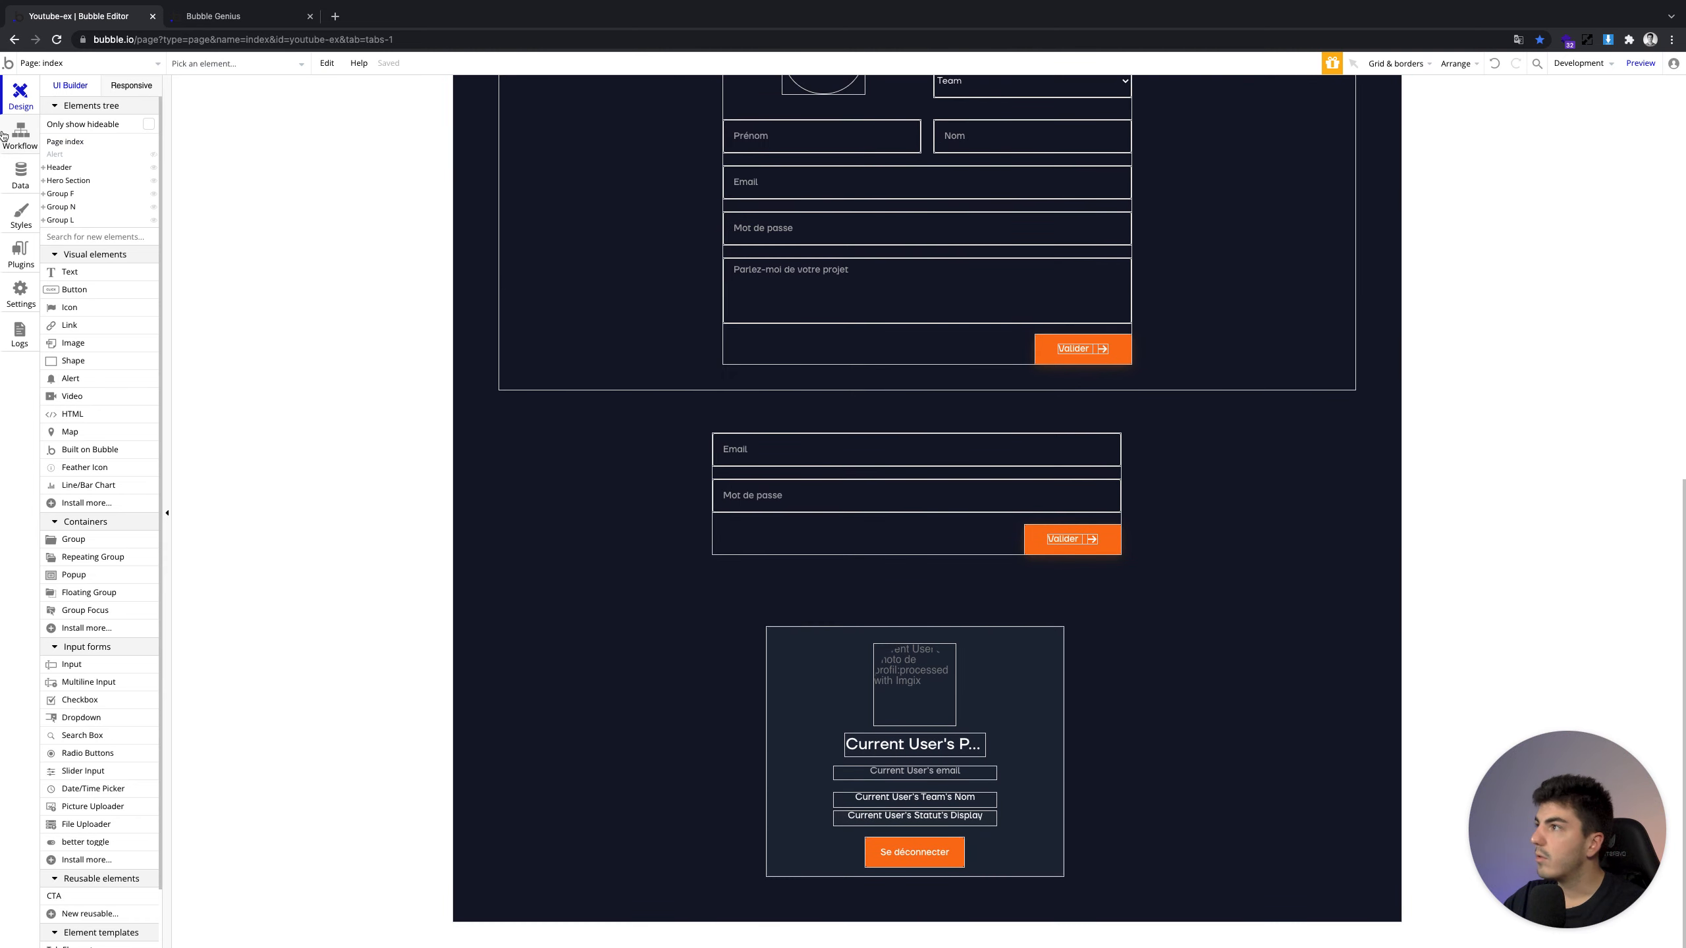
left_click(349, 239)
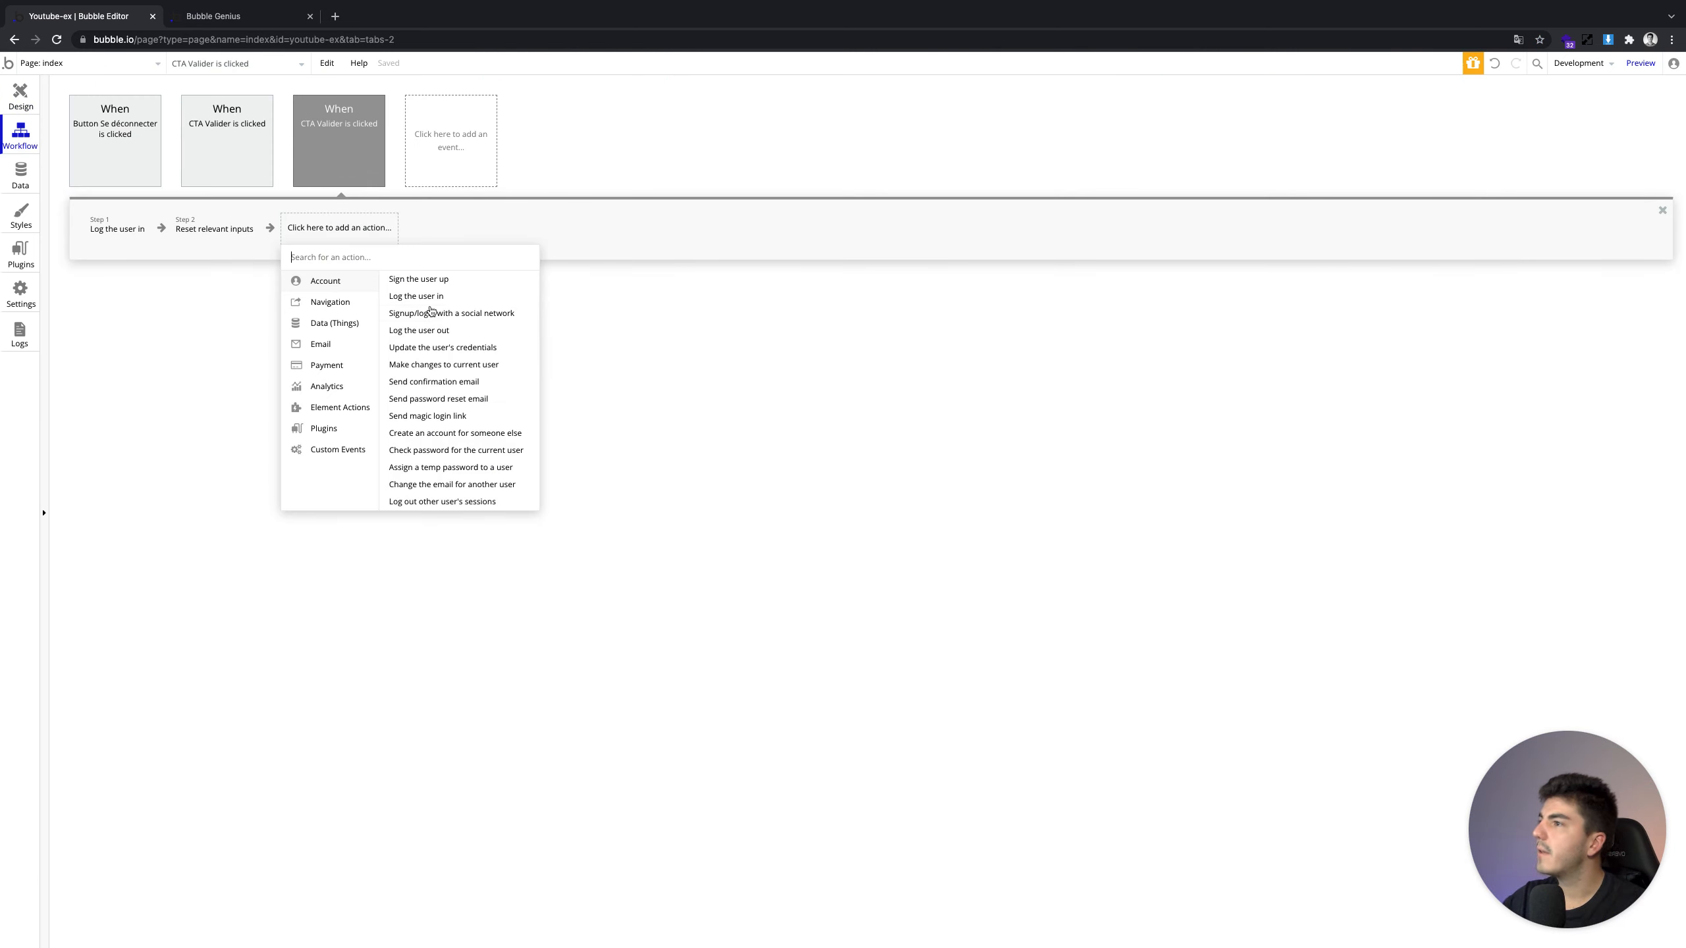
left_click(428, 347)
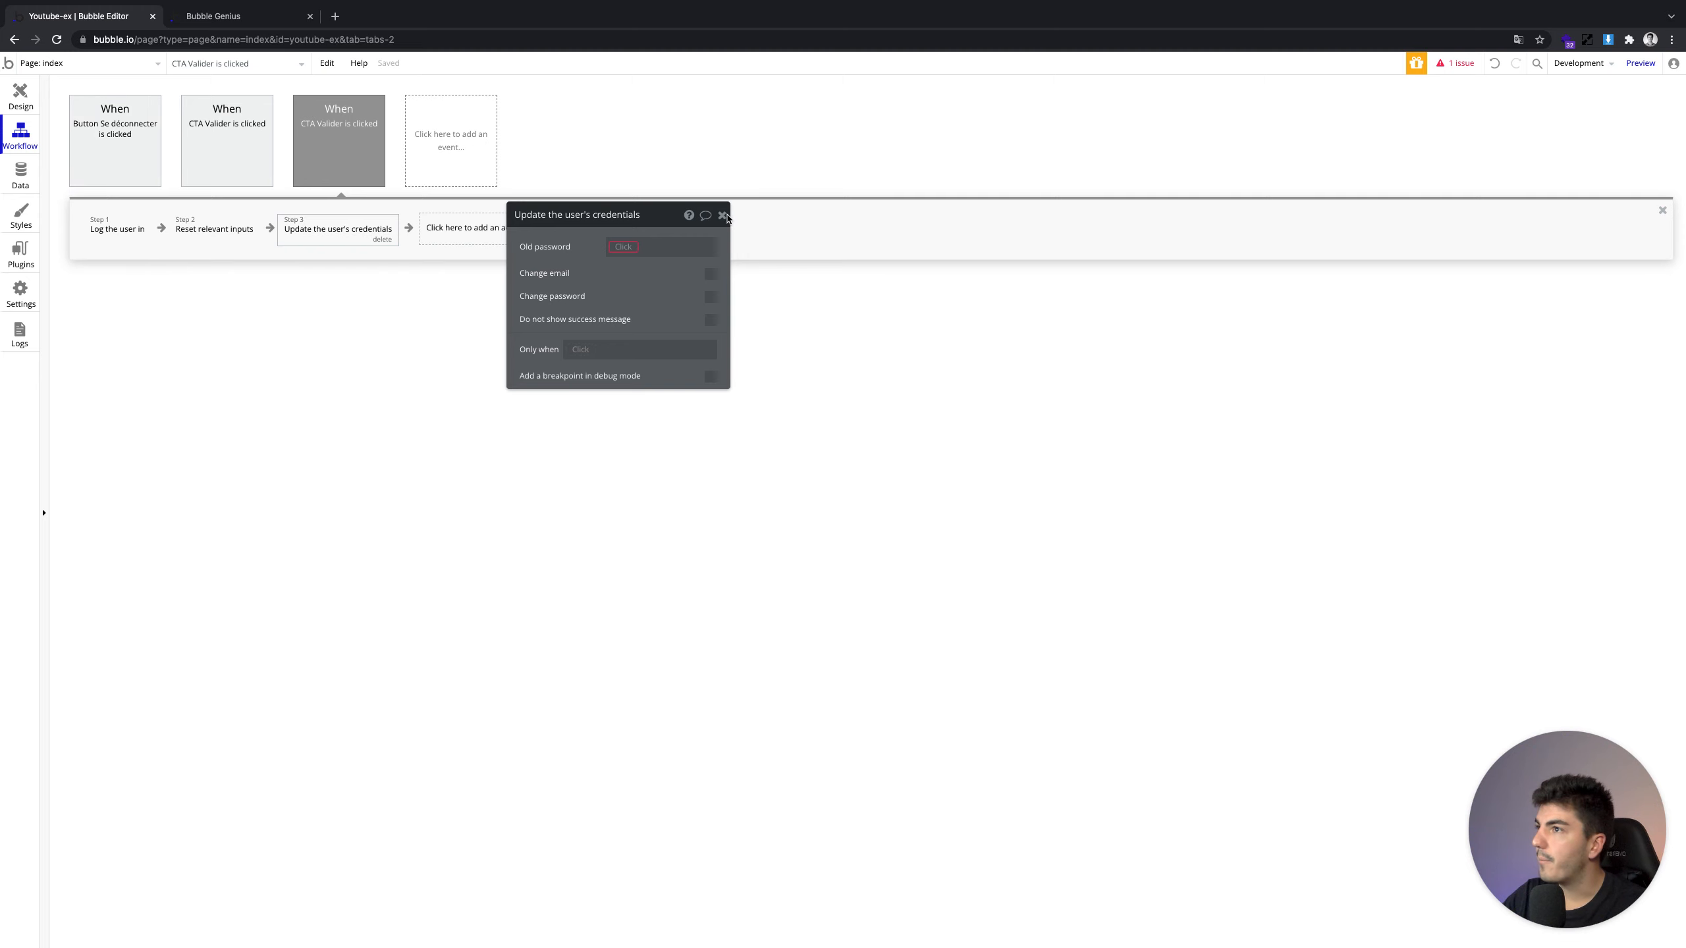
left_click(722, 215)
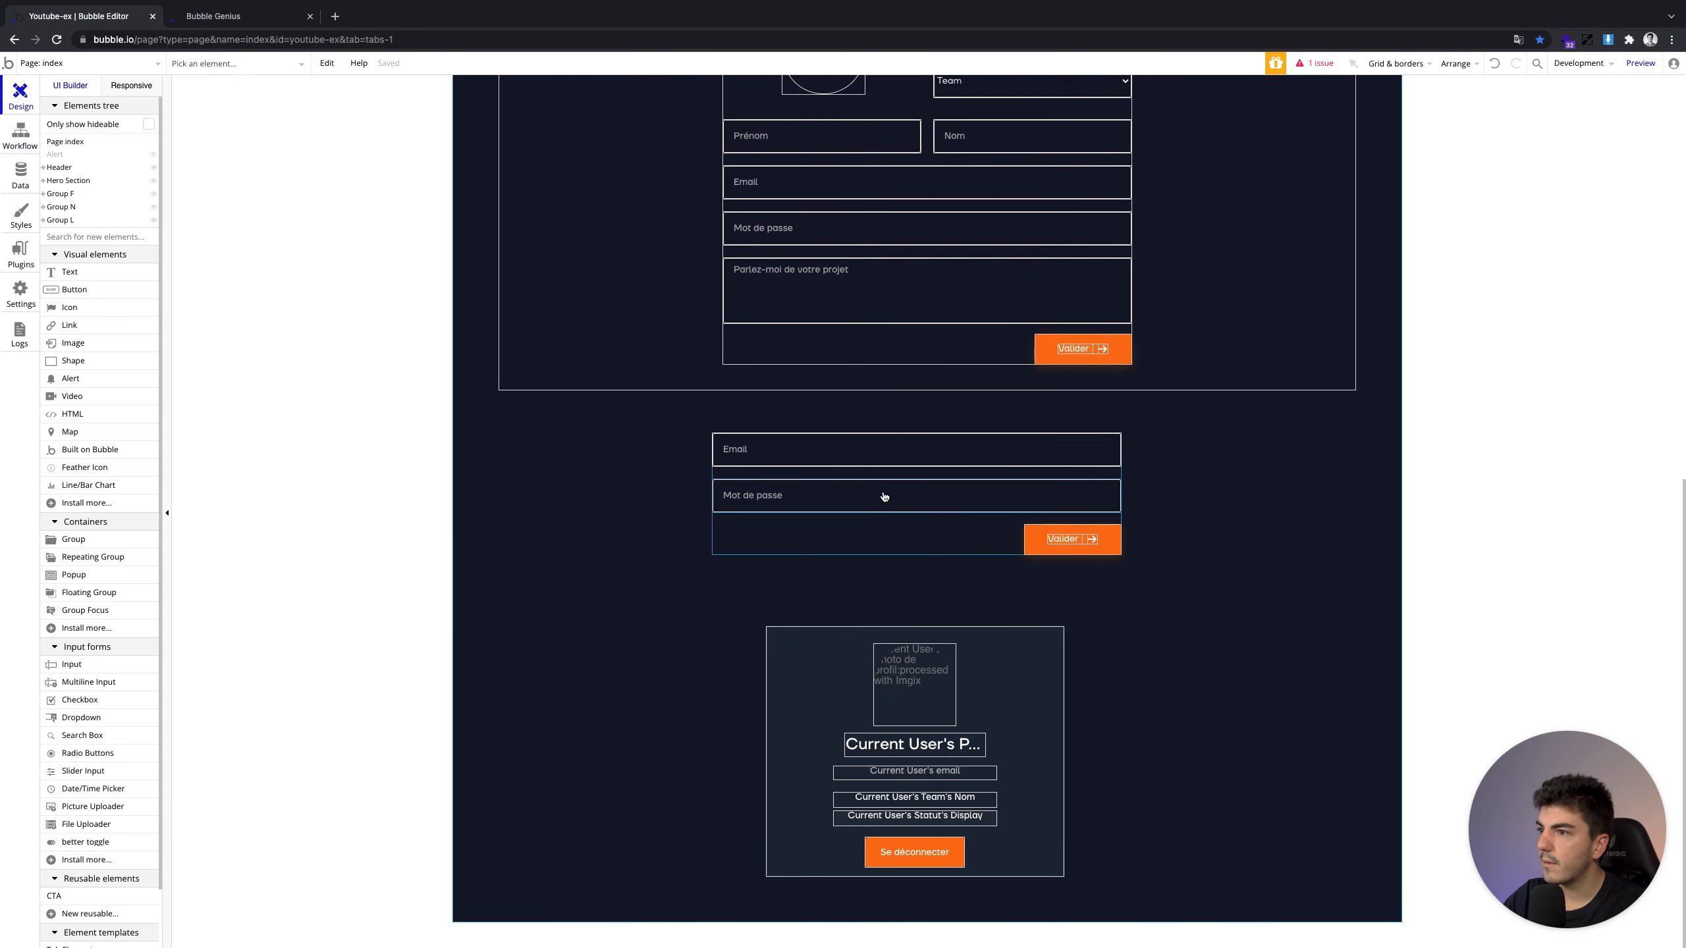
left_click(884, 529)
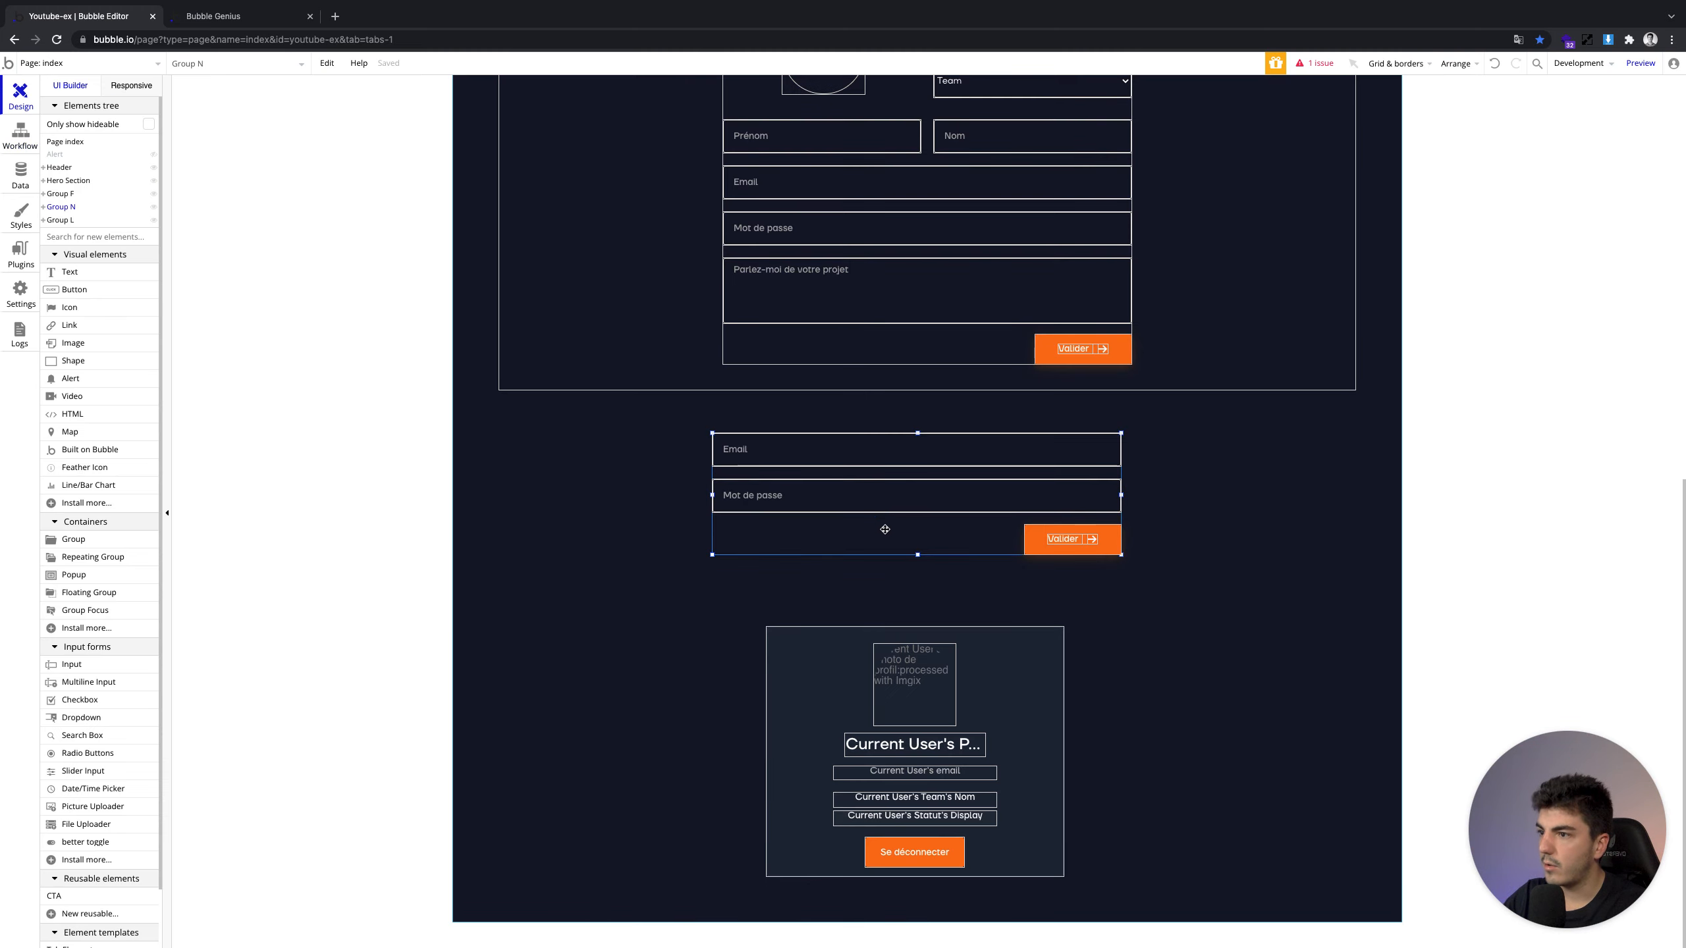
Set the page height to 4000
left_click(640, 621)
double_click(713, 600)
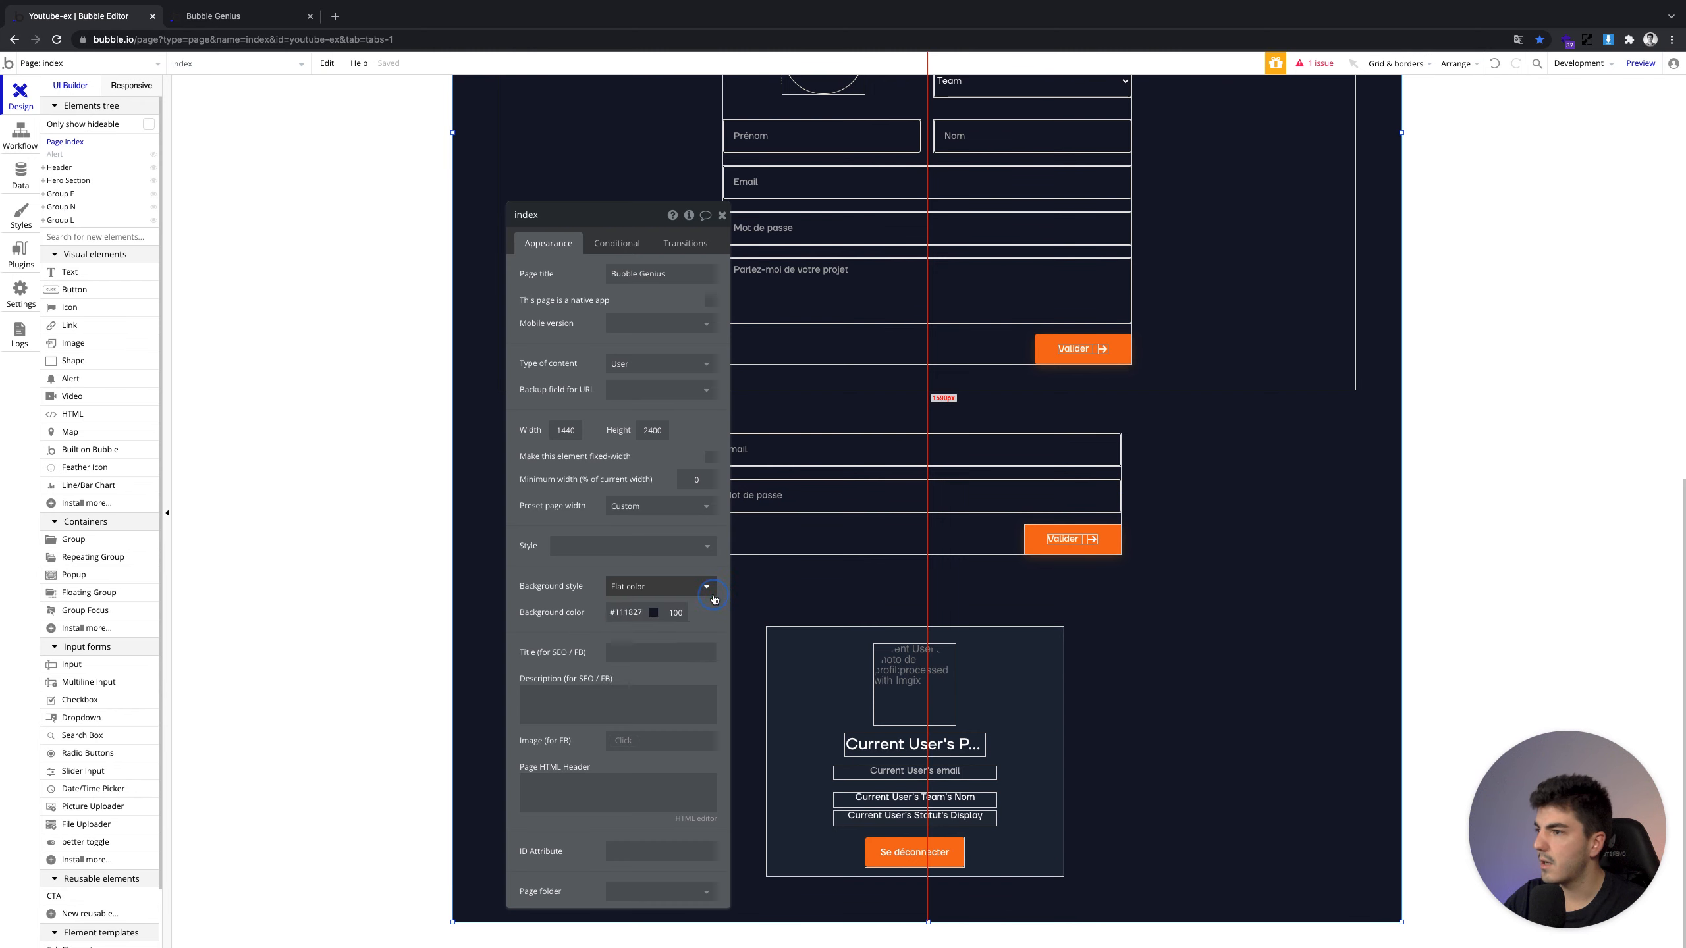
double_click(645, 431)
type("4000")
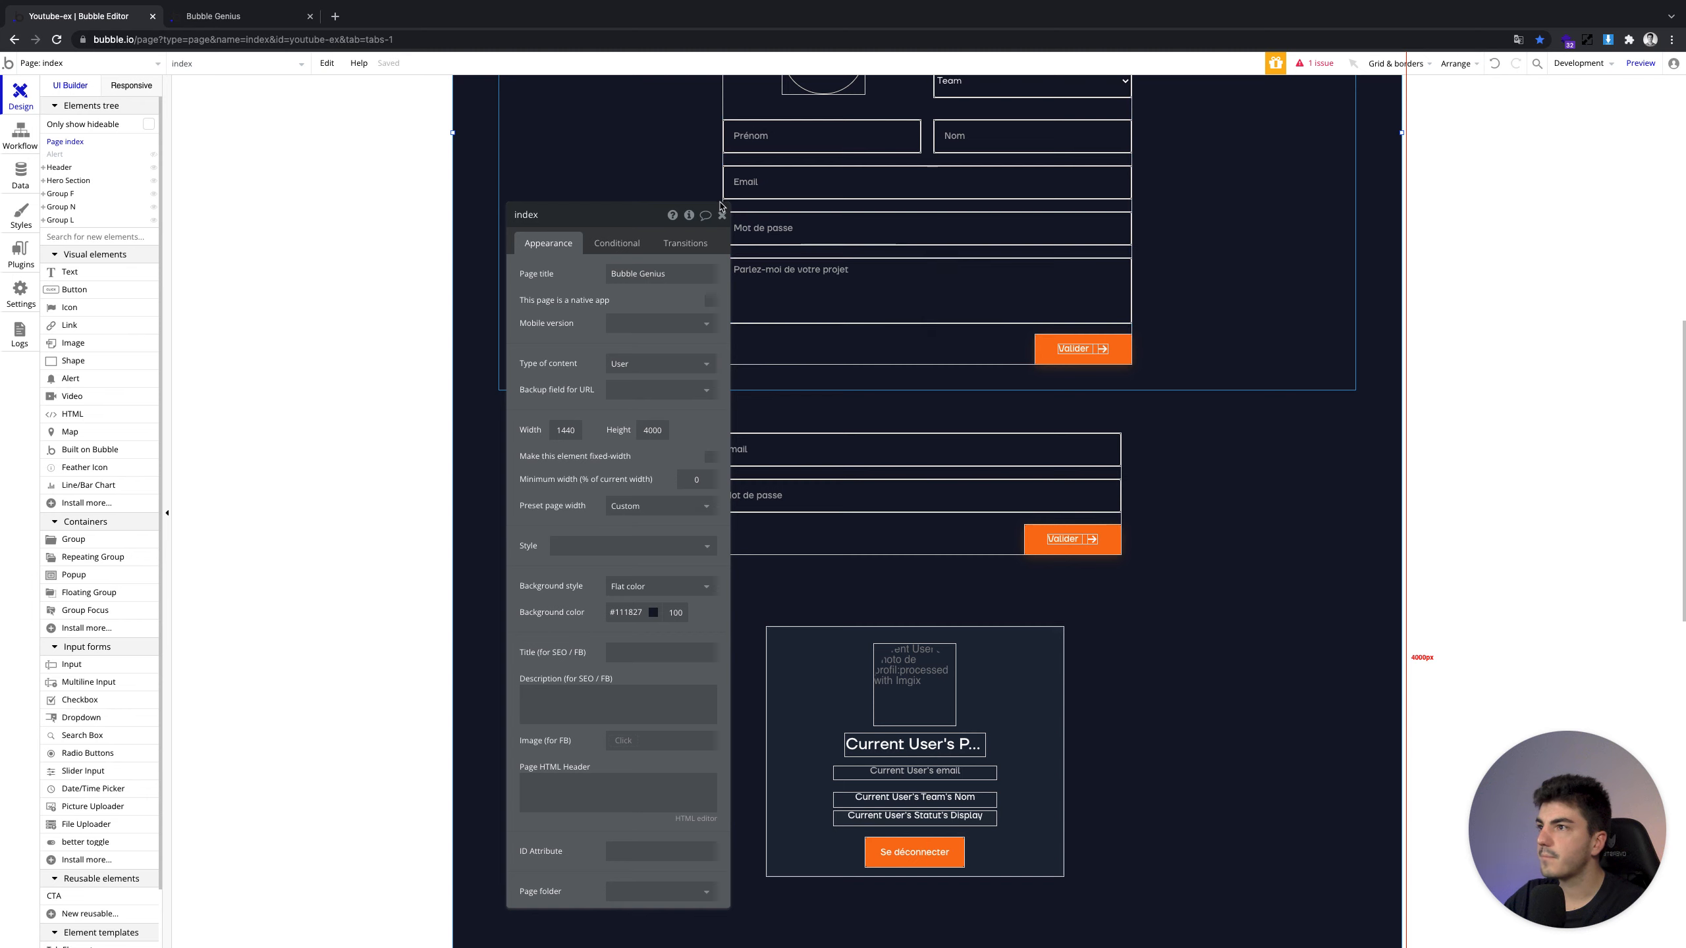
left_click(721, 214)
Paste a copy of the login form below the profile card, make it taller, and move its Valider button down
left_click(896, 550)
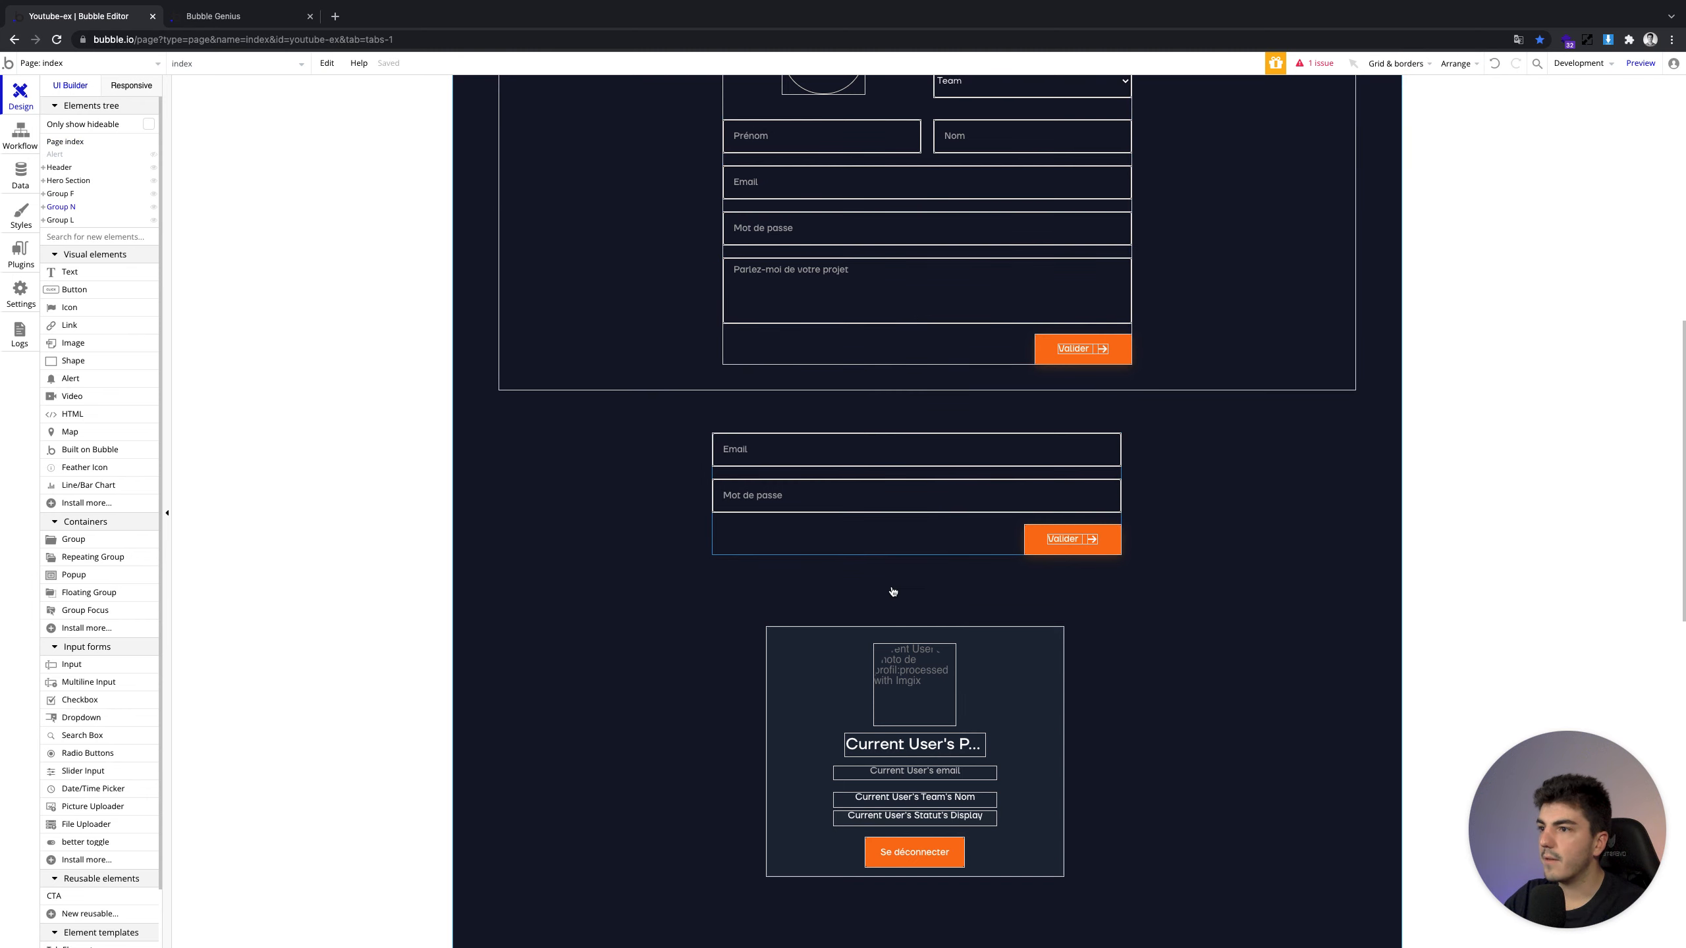
key("ctrl+v")
scroll(892, 577, "down", 6)
left_click_drag(850, 173, 841, 624)
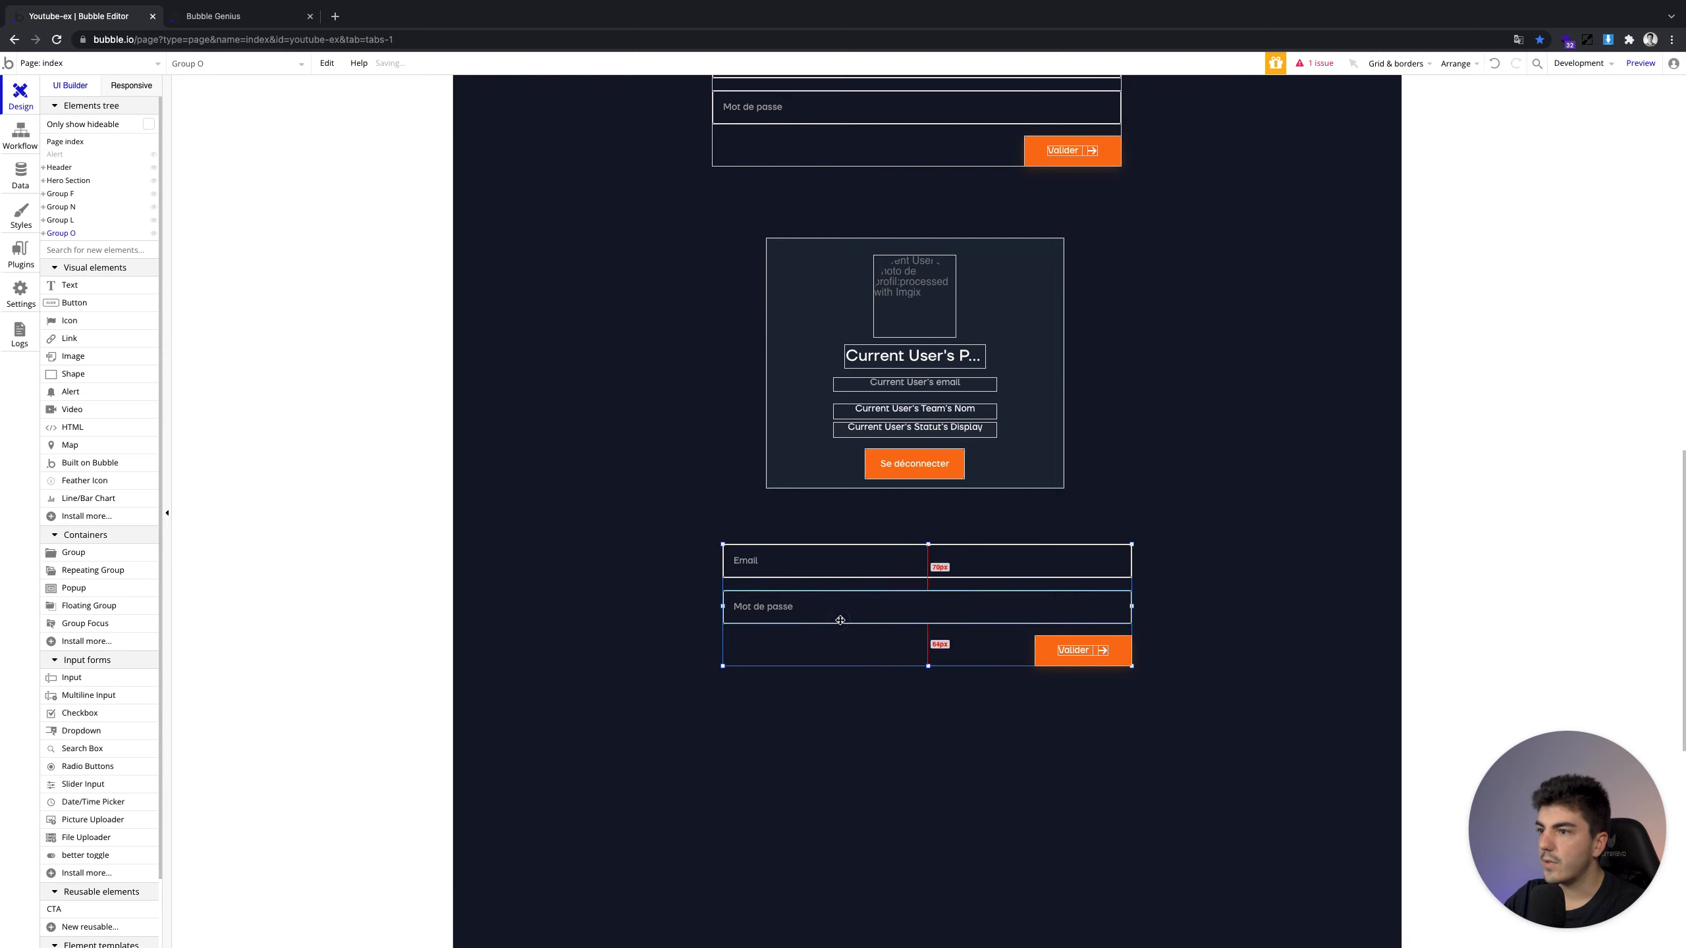
left_click_drag(929, 668, 928, 729)
left_click(1045, 654)
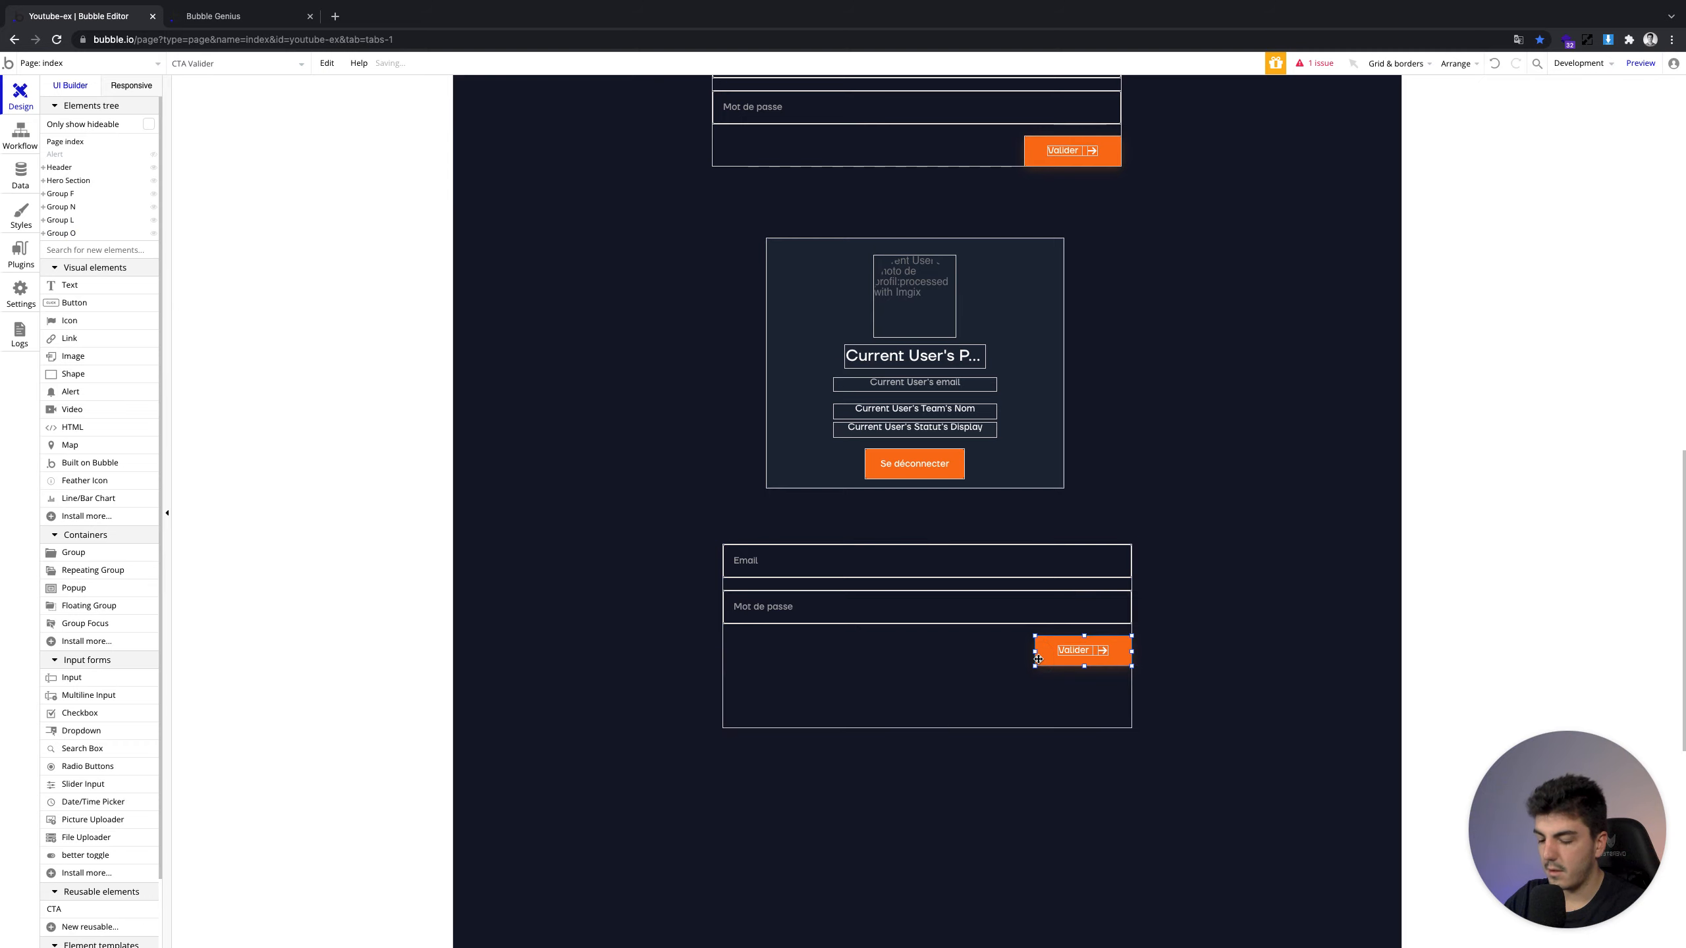
left_click_drag(1038, 658, 1037, 721)
left_click(938, 604)
Duplicate the Mot de passe input and place the copy just below it
key("ctrl+c")
key("ctrl+v")
left_click_drag(932, 626, 928, 655)
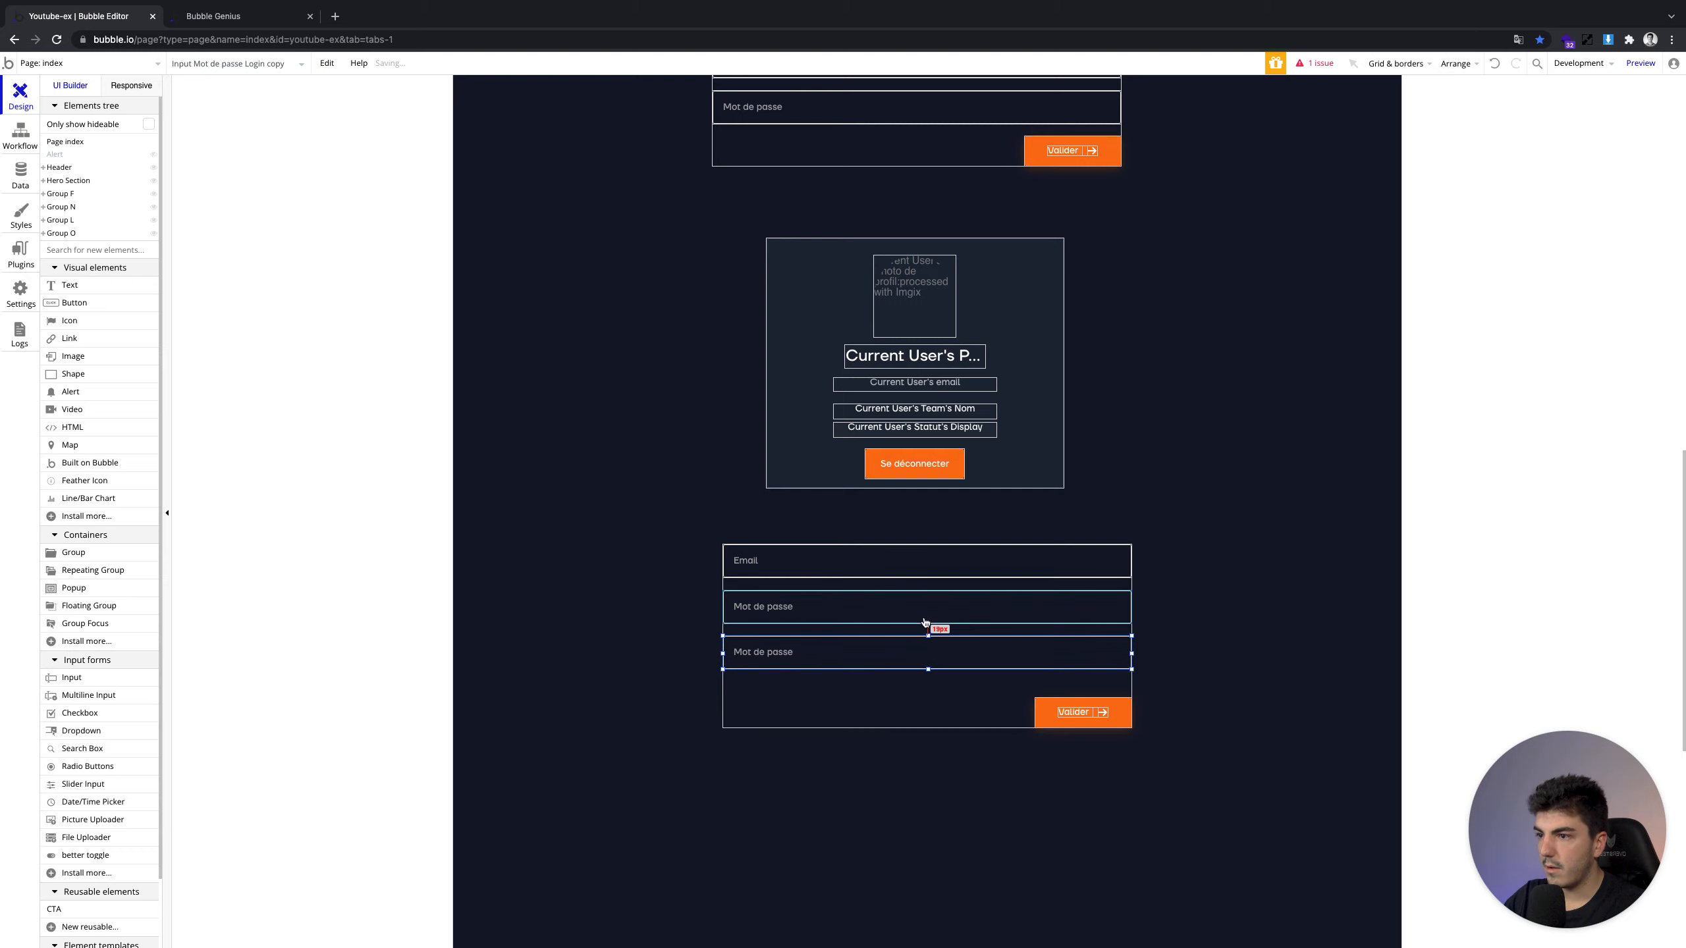
key("Down")
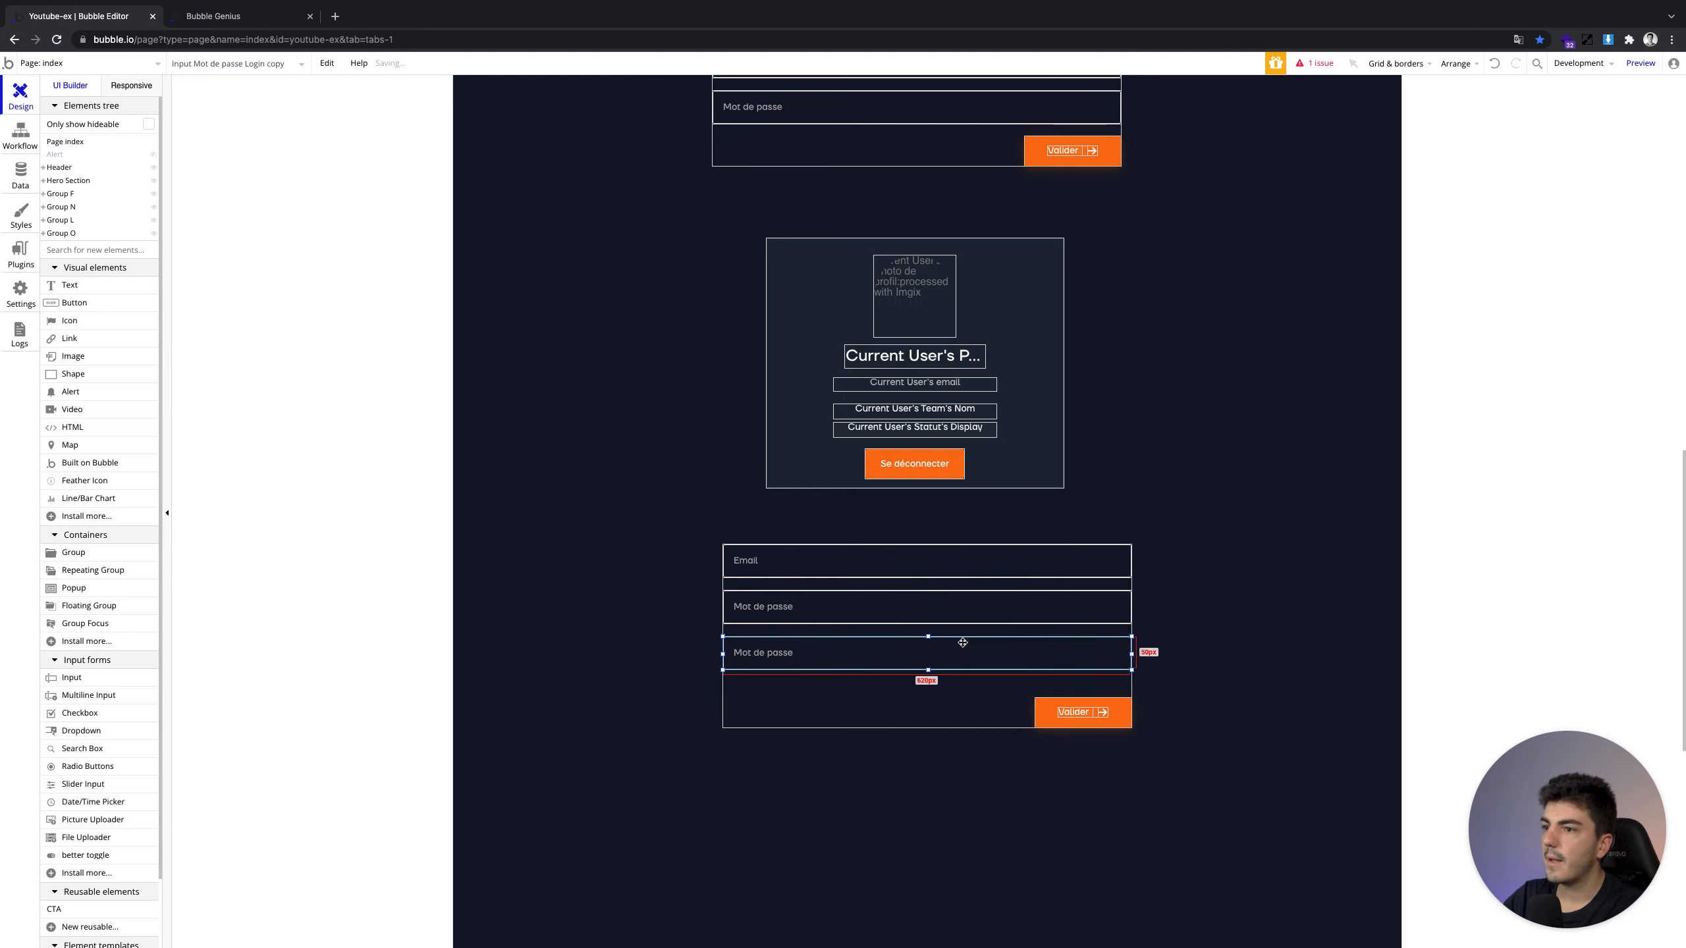
Change the upper input's placeholder to 'Ancien Mot de passe'
left_click(842, 617)
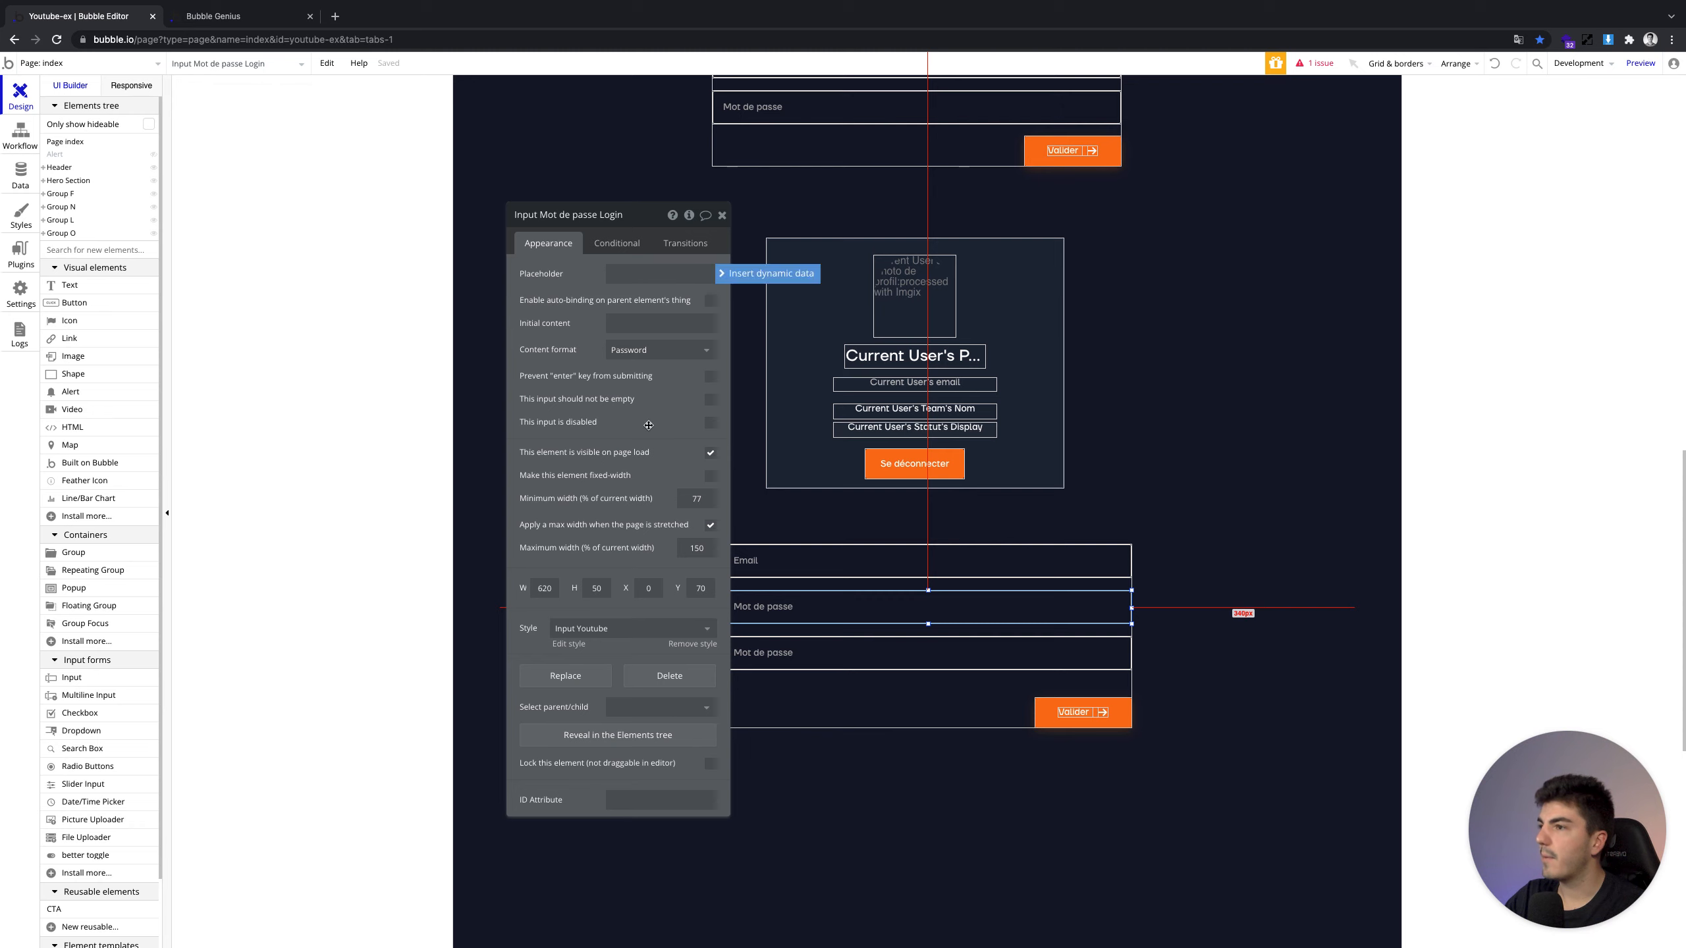
left_click(647, 272)
key("ctrl+v")
key("ctrl+a")
key("Home")
type("Ancien")
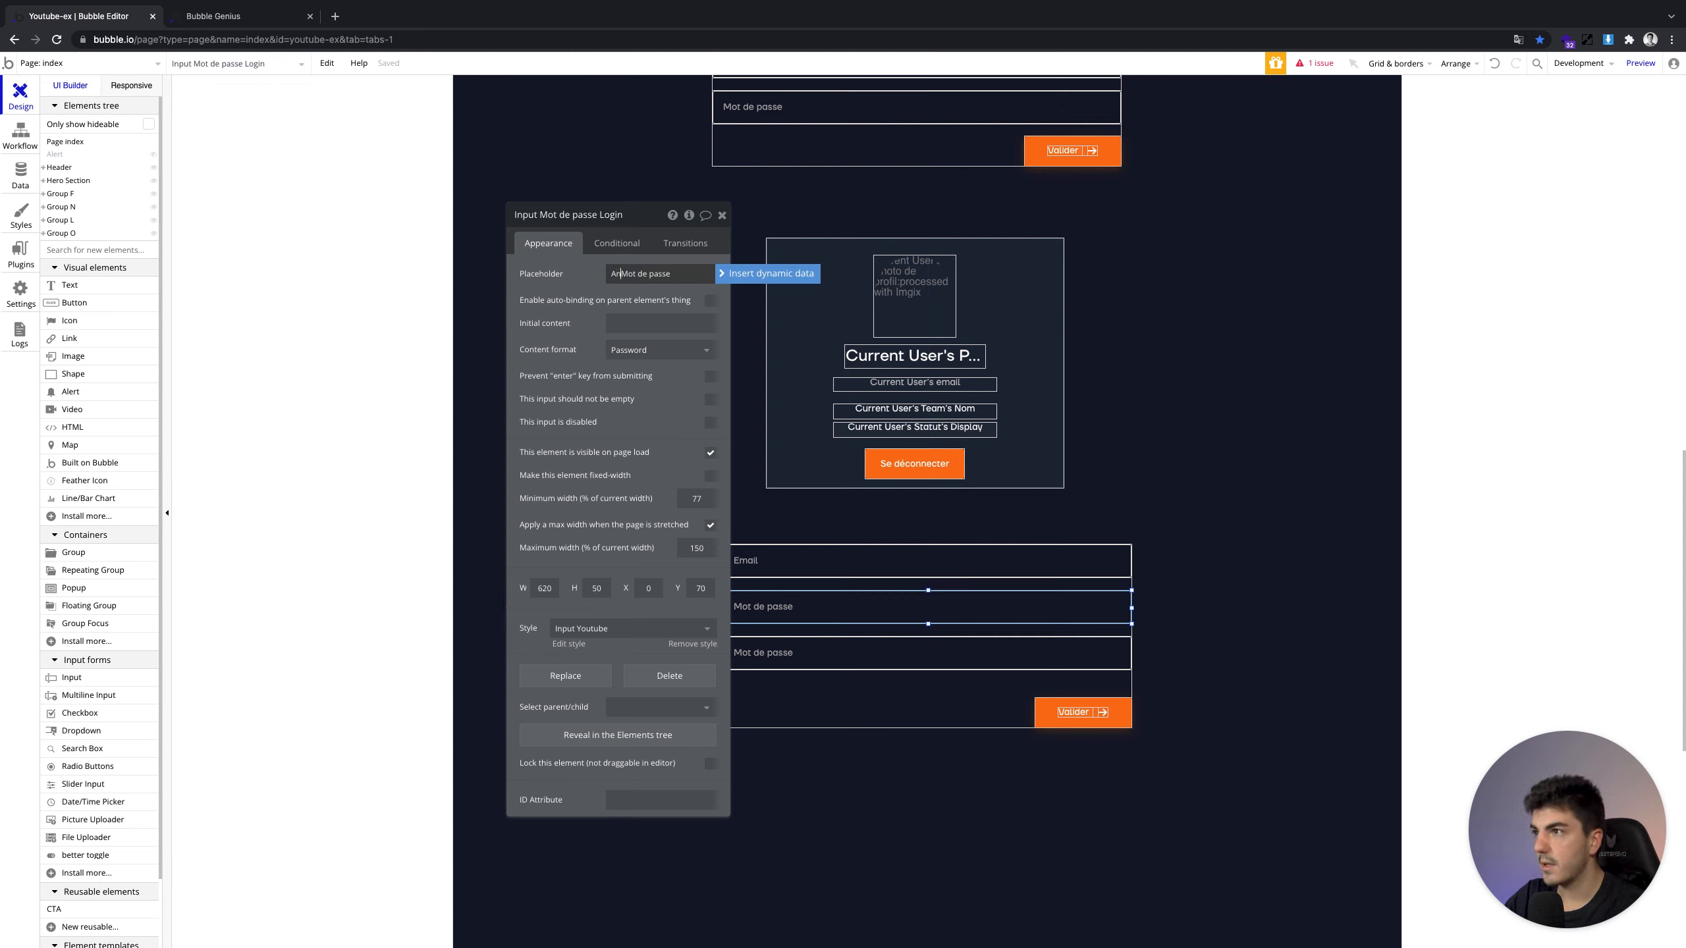
left_click(722, 215)
Change the lower input's placeholder to 'Nouveau Mot de passe'
left_click(825, 652)
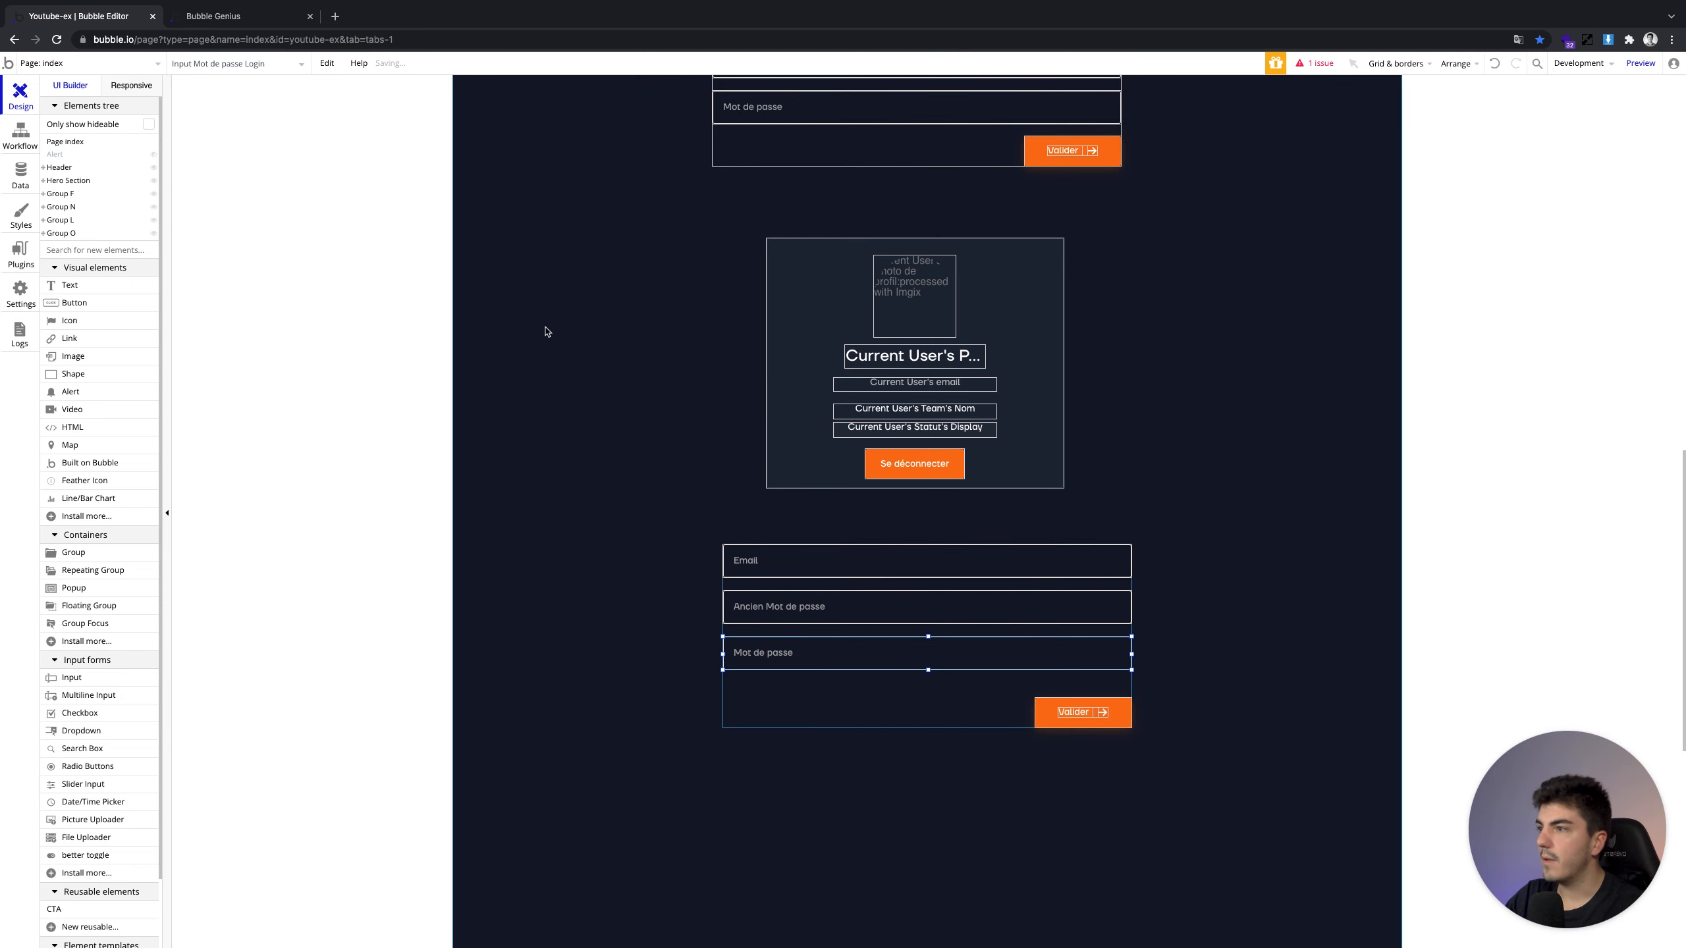
double_click(778, 651)
left_click(641, 278)
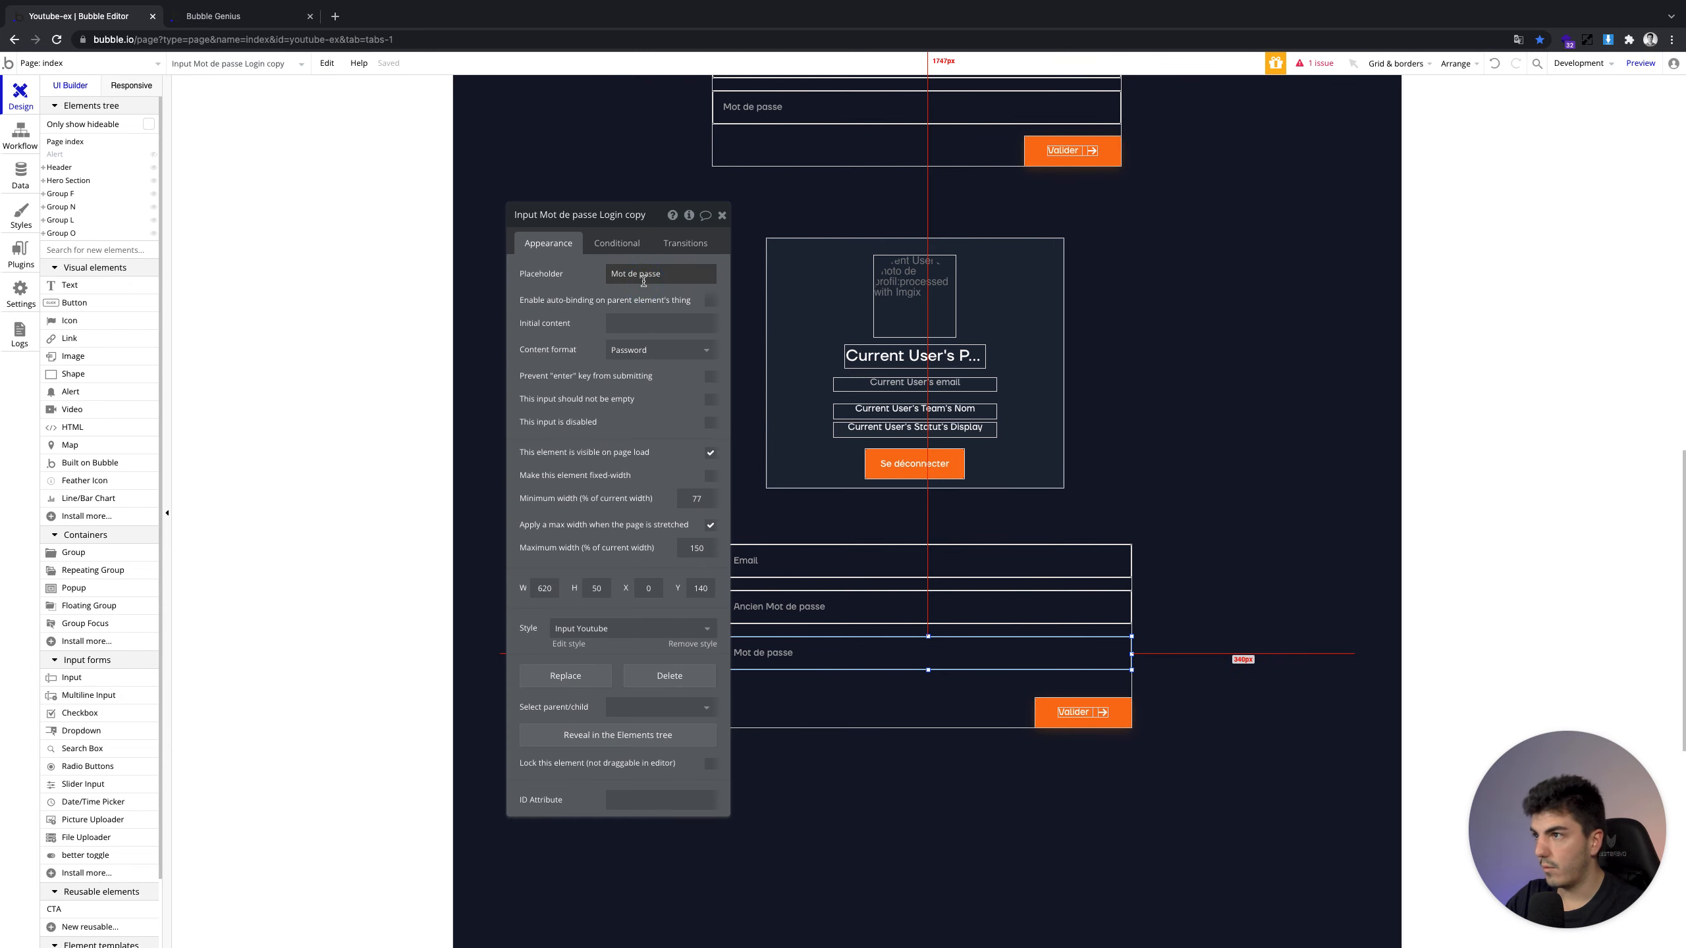
key("Left")
type("Nouveau")
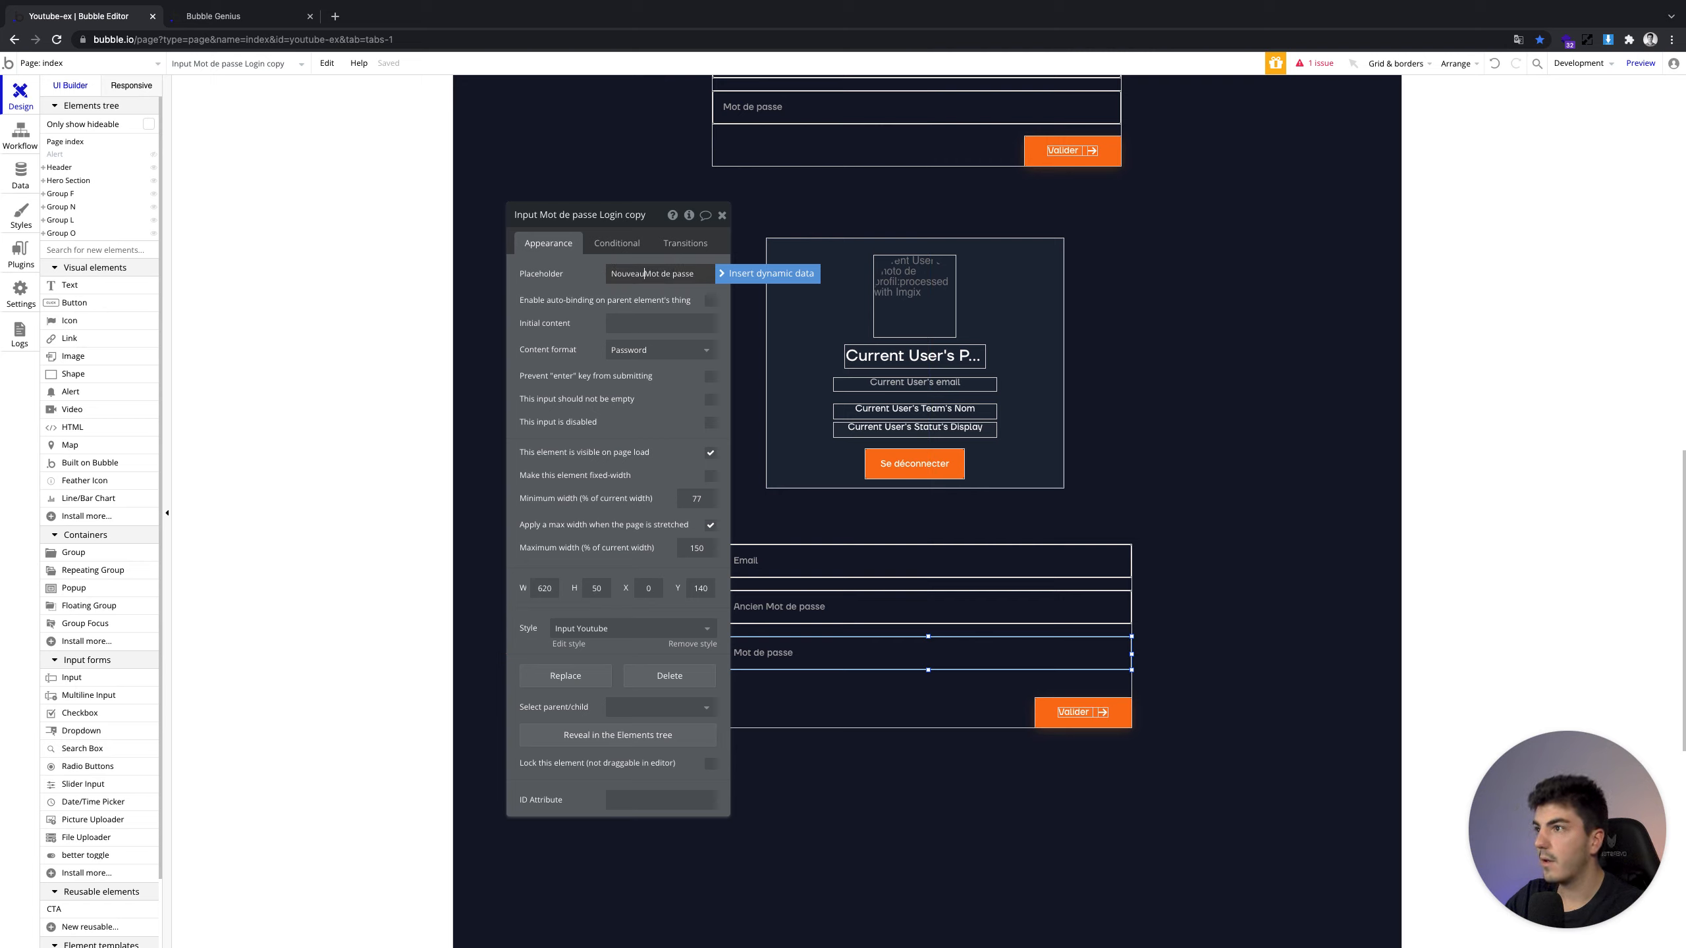
left_click(740, 473)
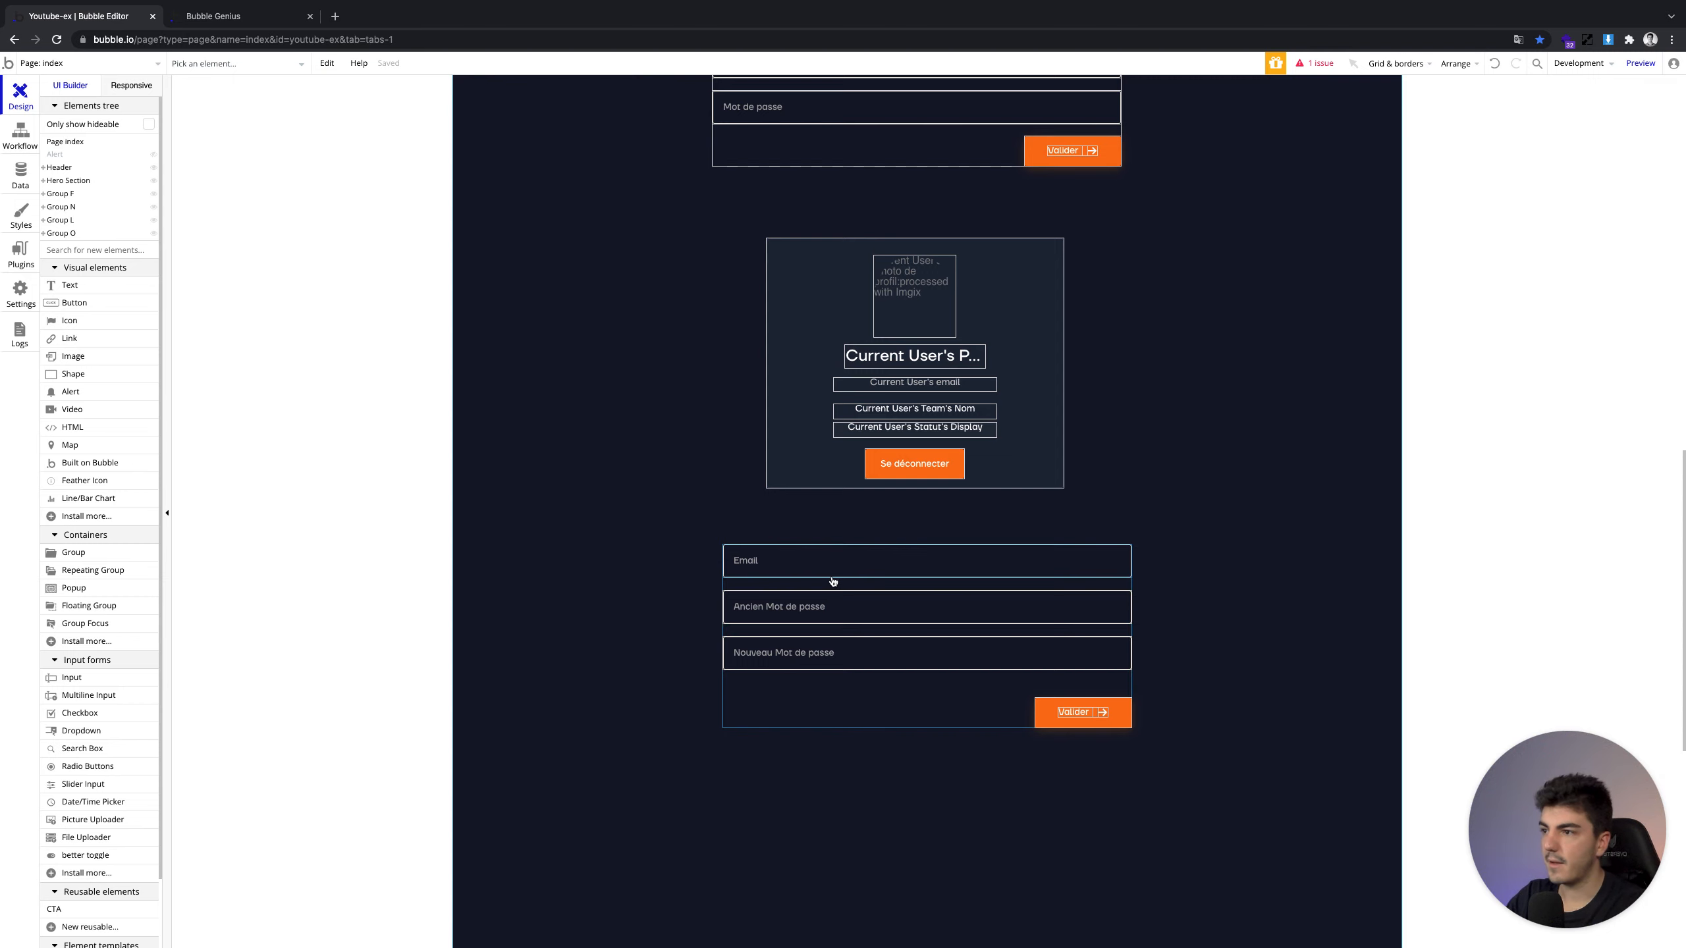
left_click(1049, 709)
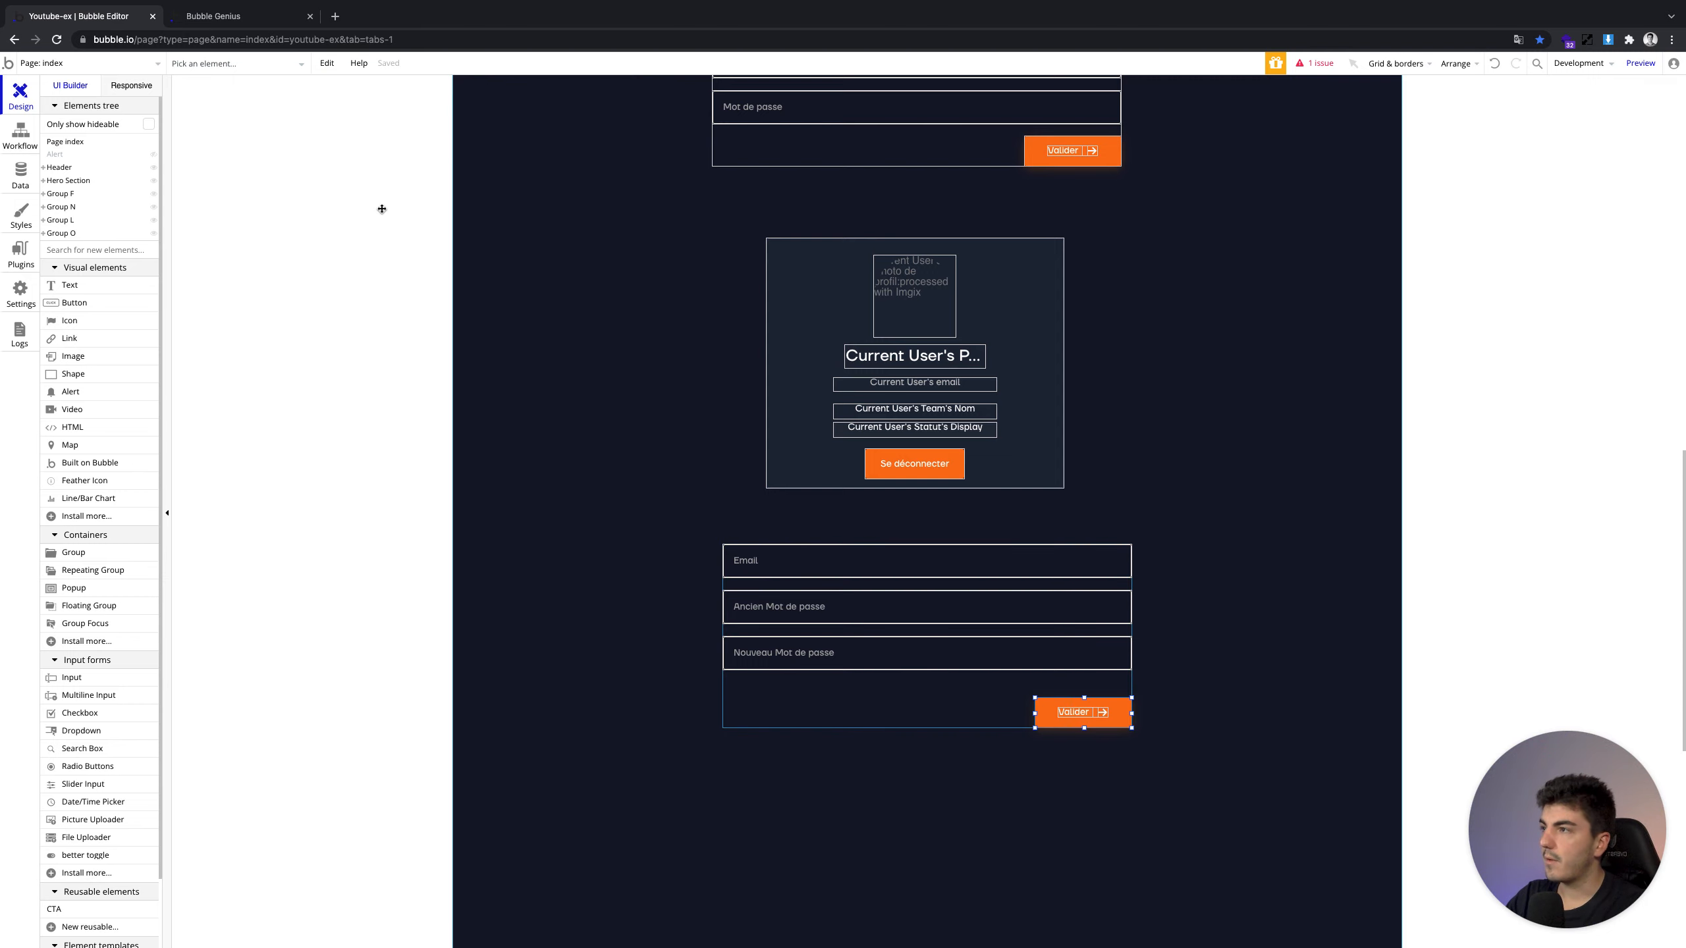
Start a click workflow on the lower Valider button with Update the user's credentials as step 1
left_click(617, 361)
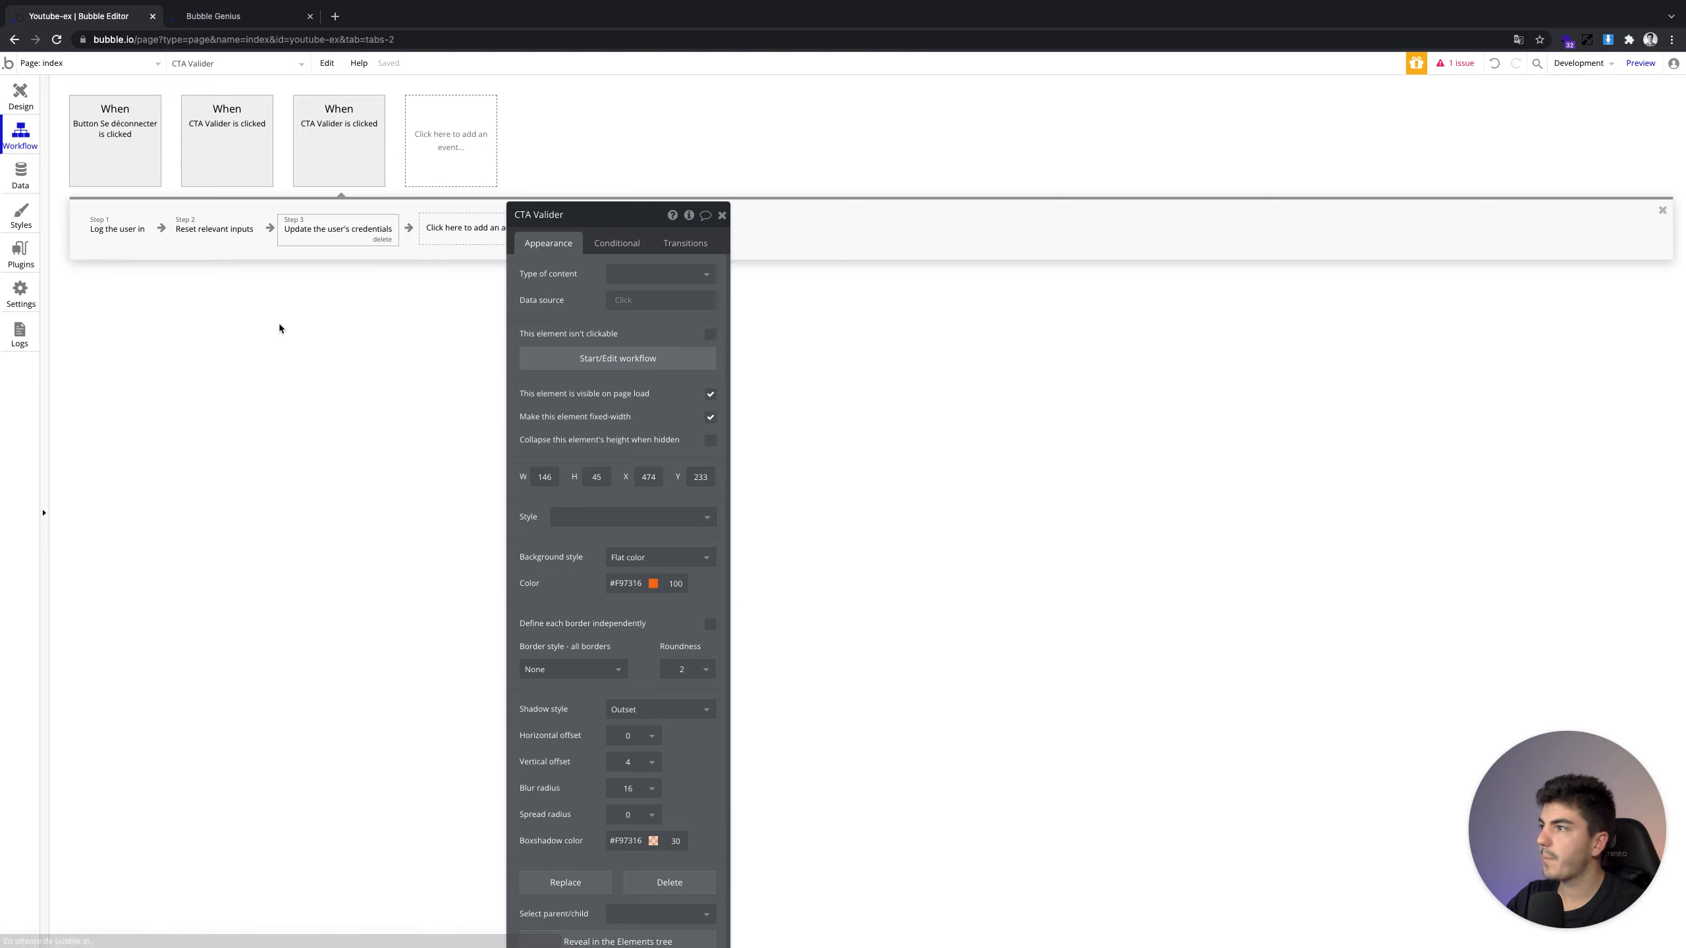
left_click(133, 241)
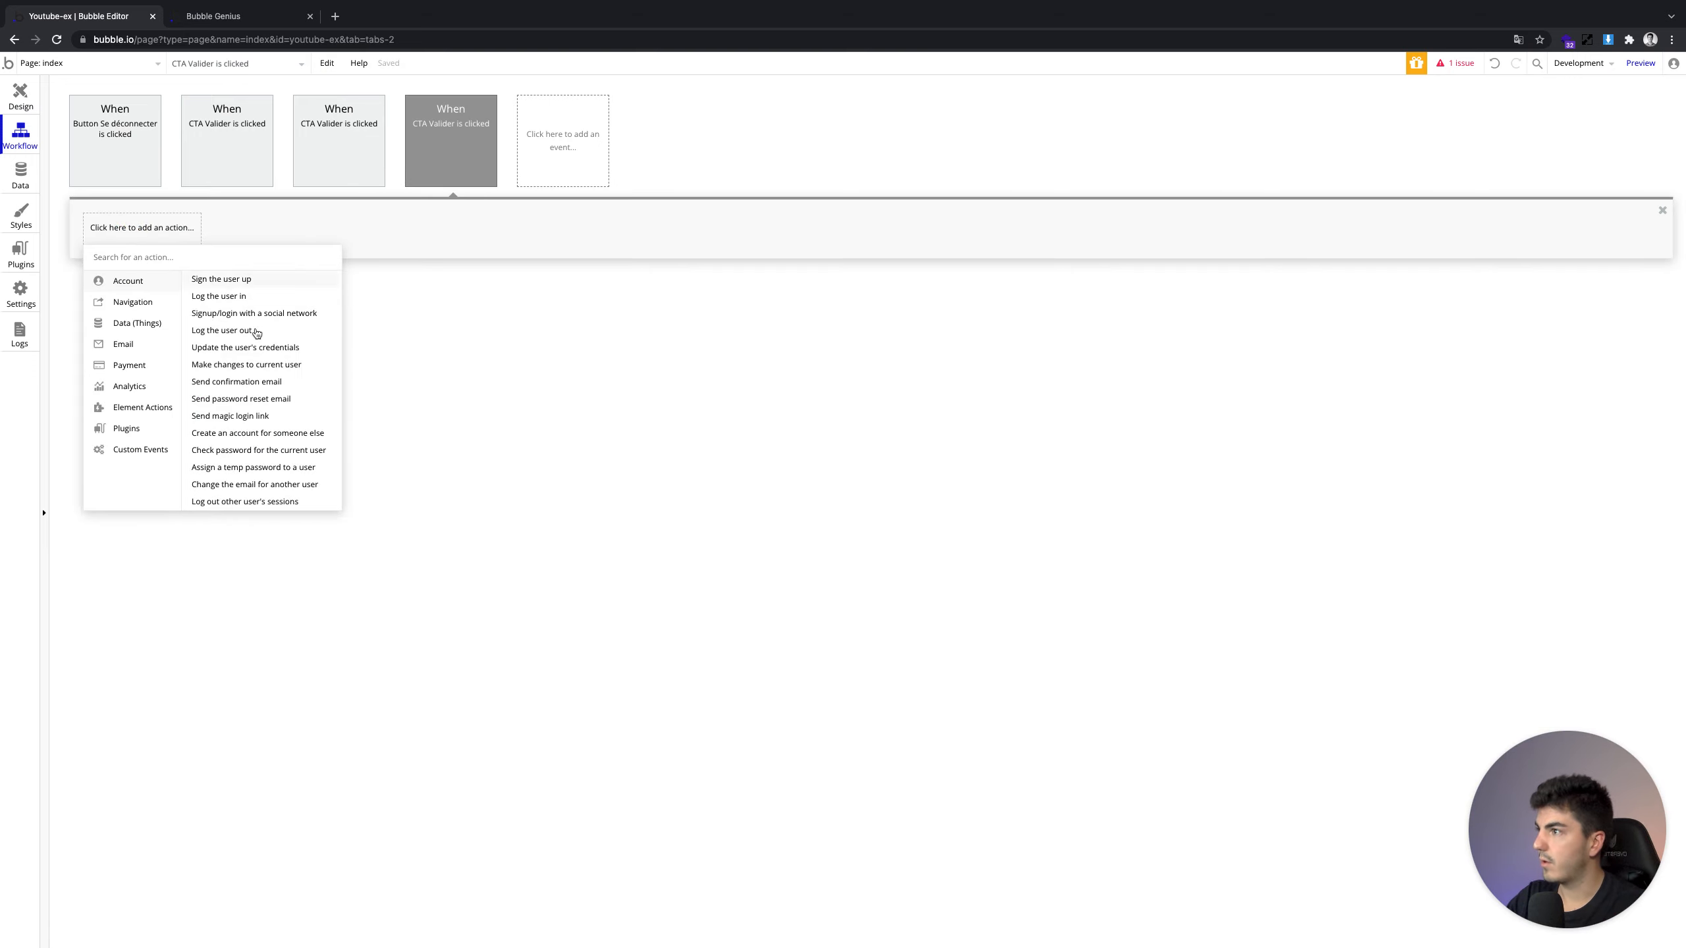
left_click(256, 349)
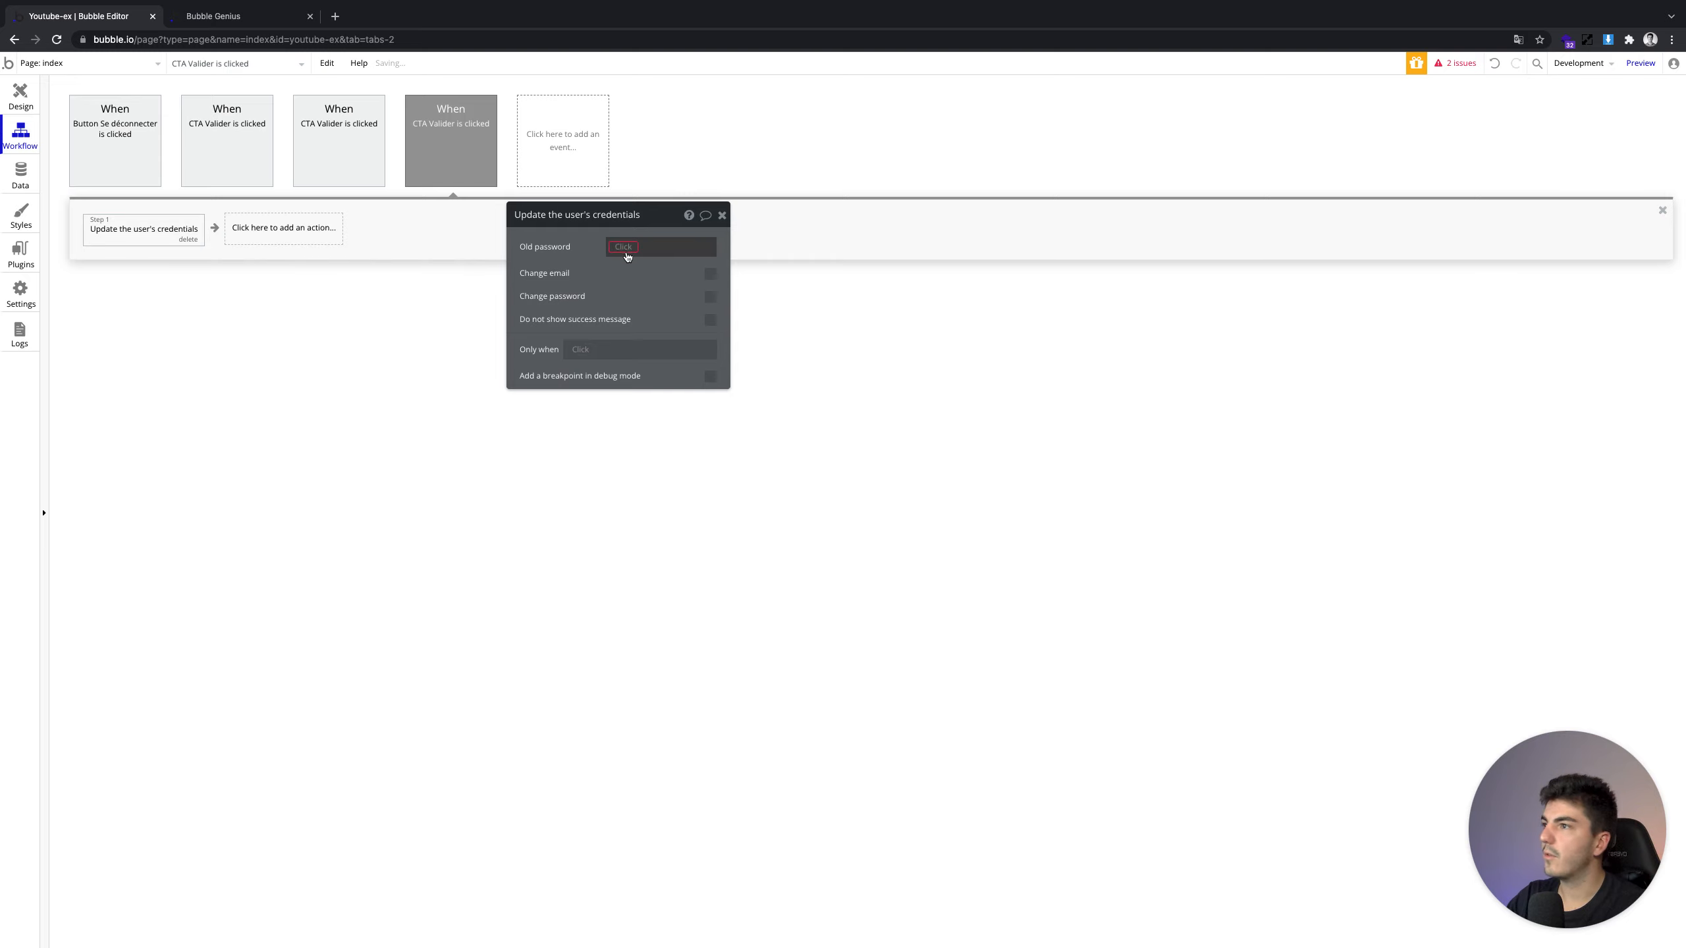
left_click(627, 247)
scroll(688, 437, "down", 1)
scroll(690, 445, "down", 1)
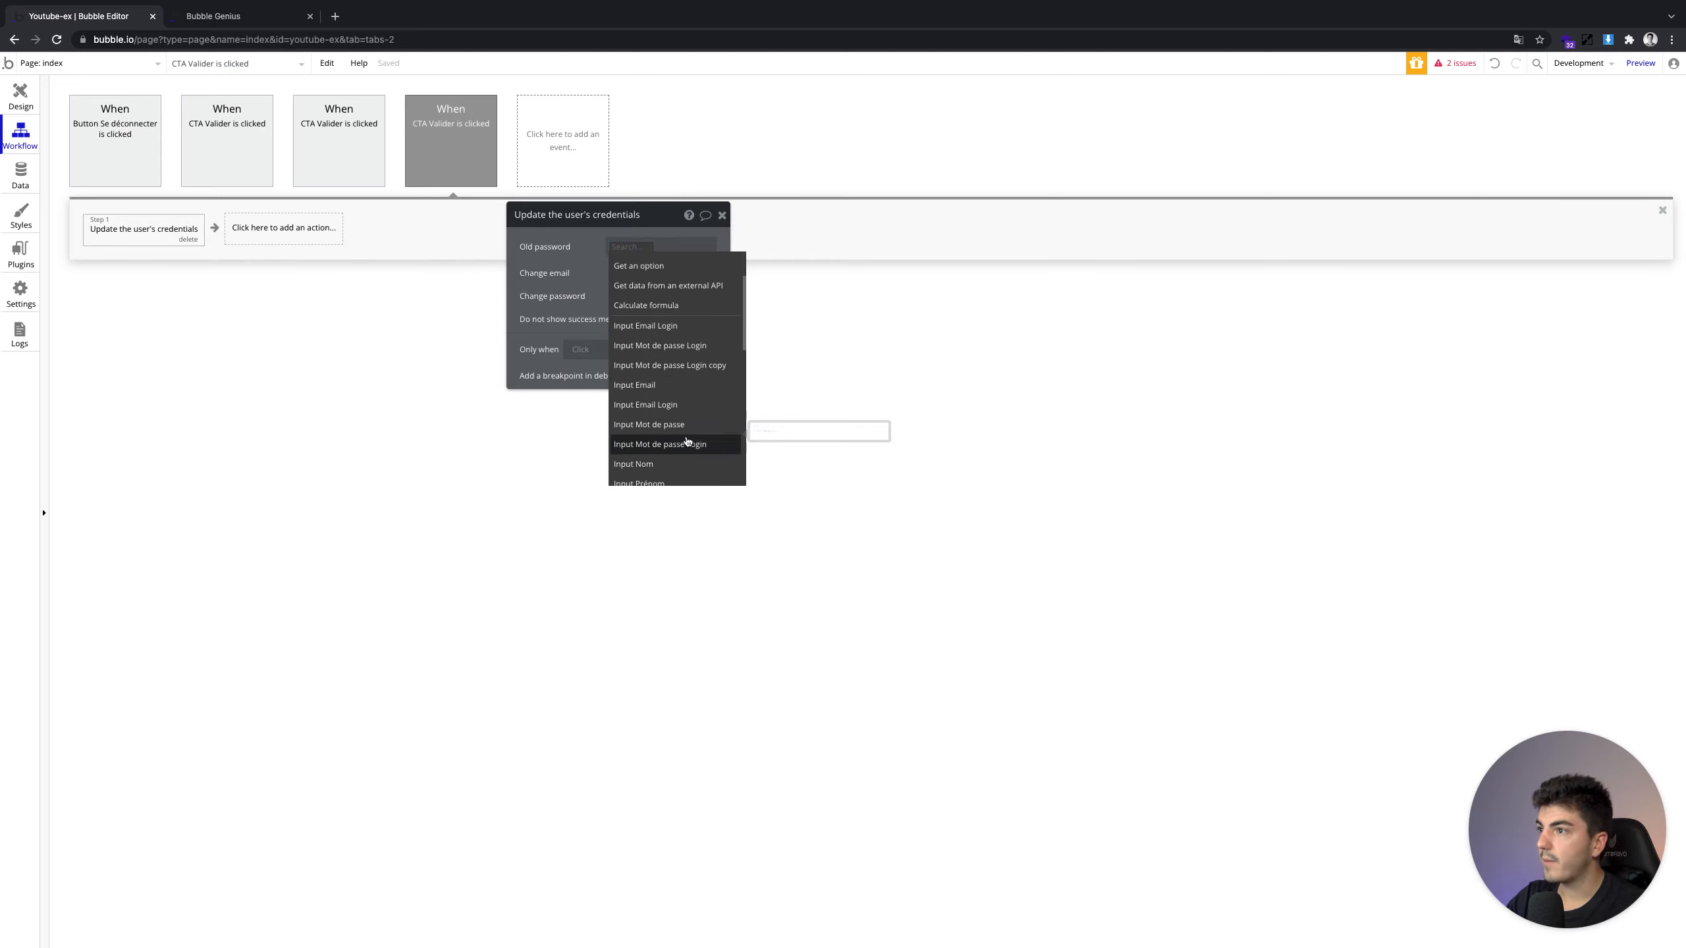
left_click(15, 98)
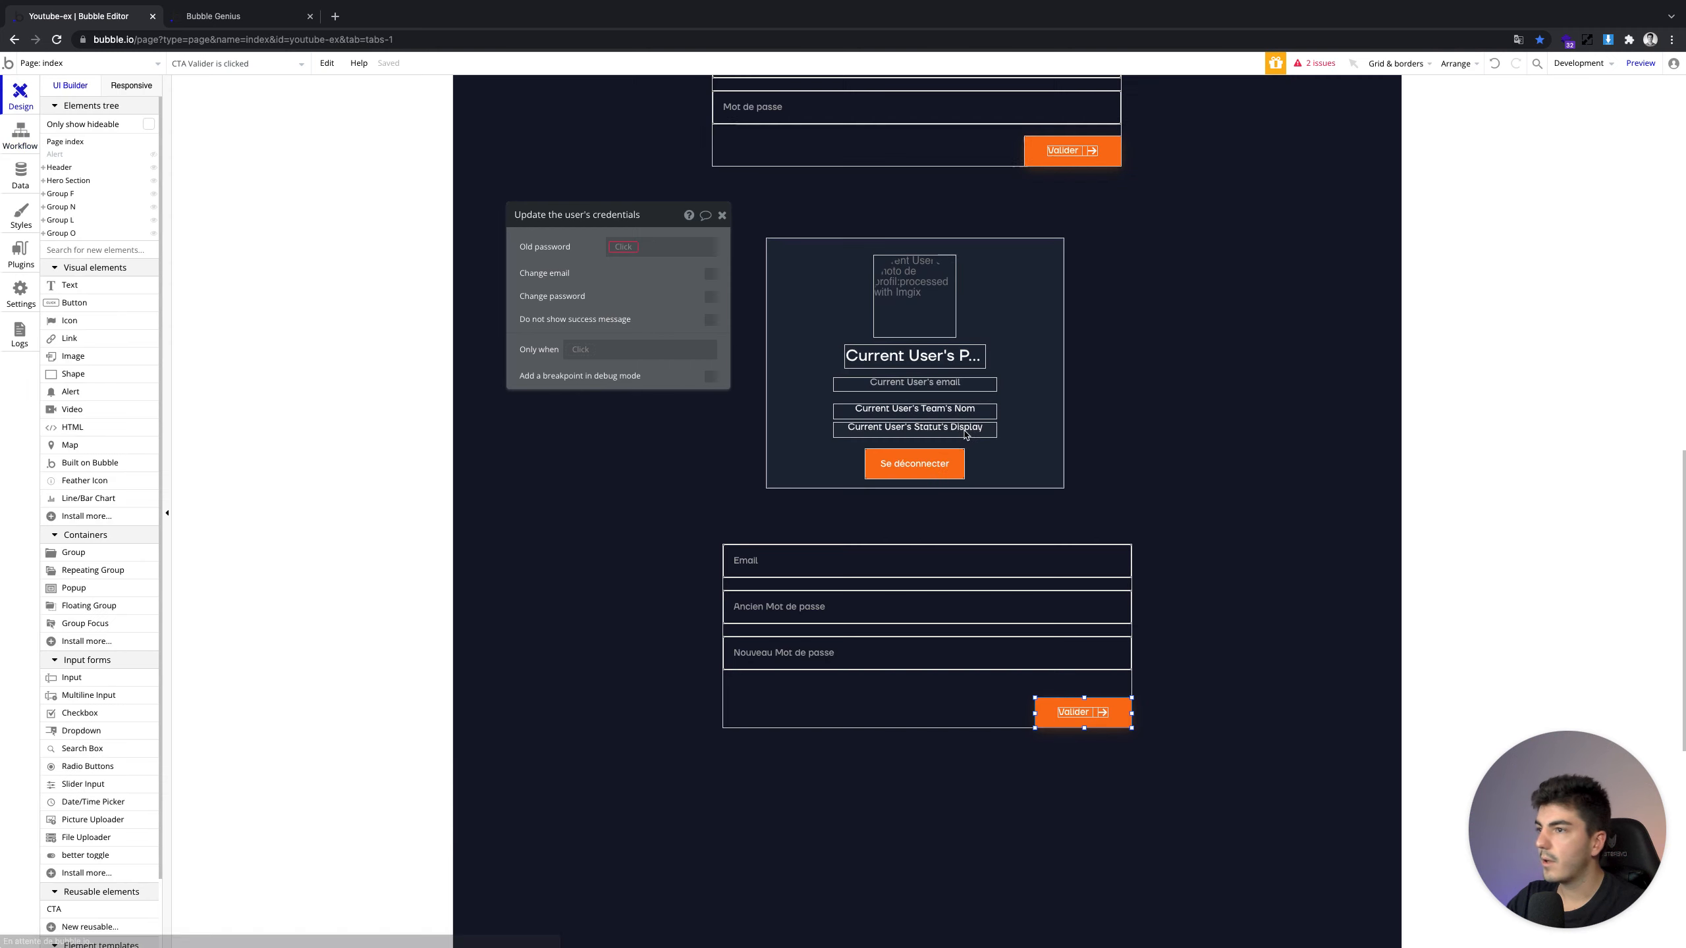
Trim the Email input's name and rename the Ancien input to 'Input Mot de passe Old'
left_click(873, 569)
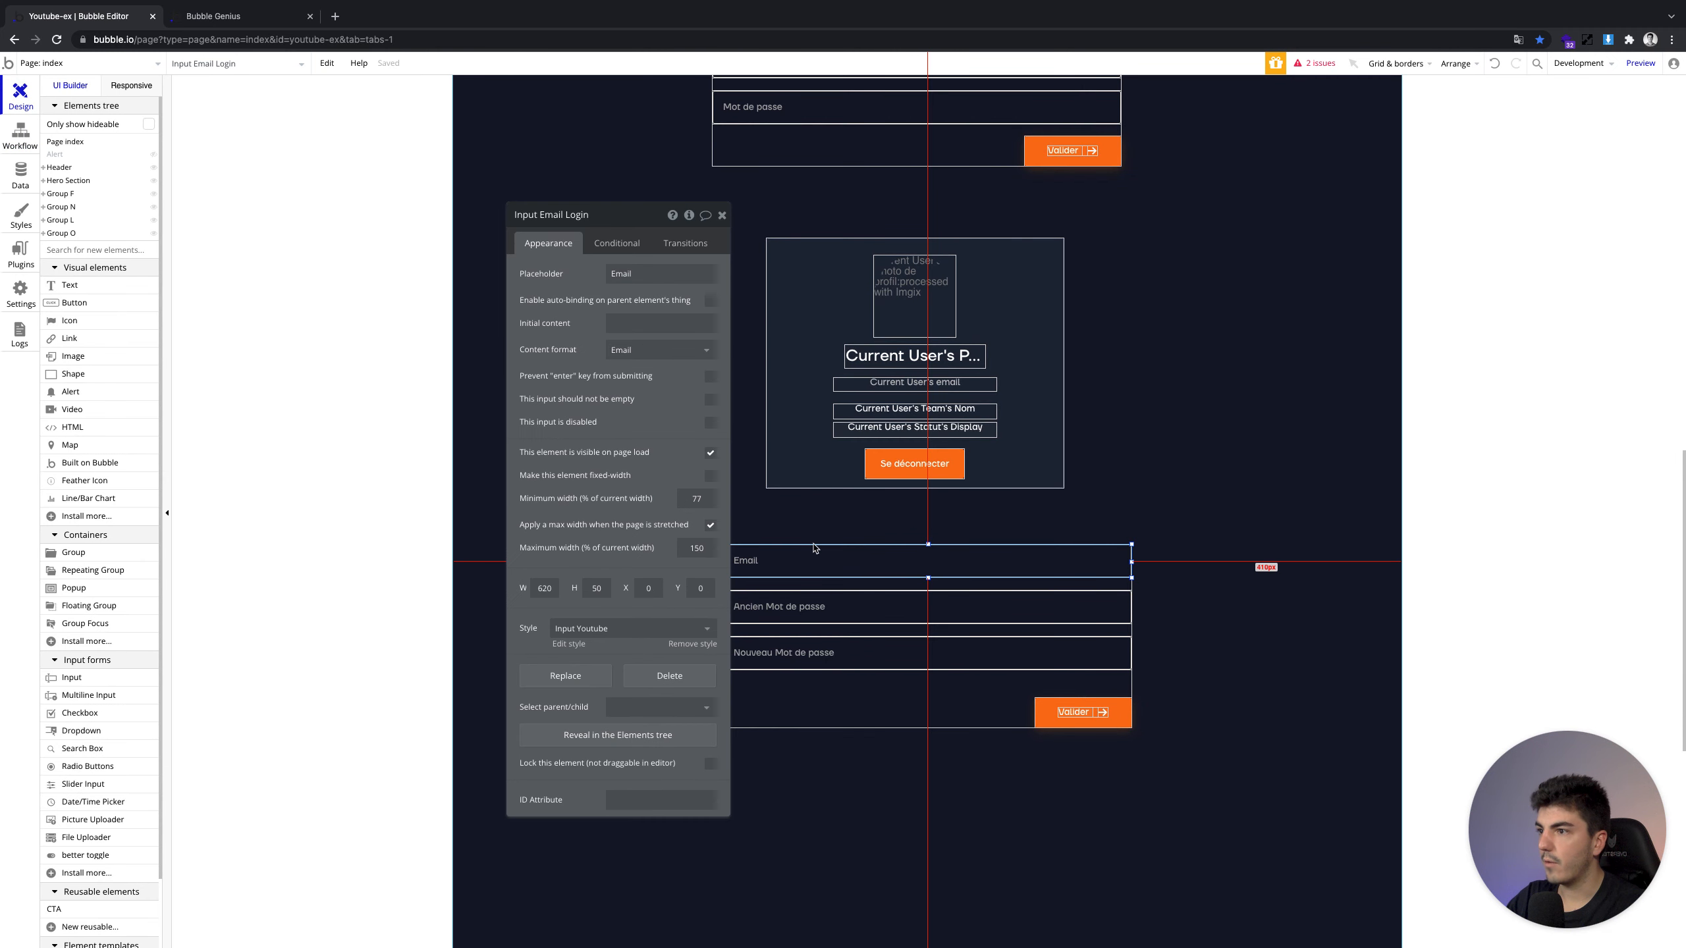
left_click(590, 221)
key("BackSpace")
key("BackSpace")
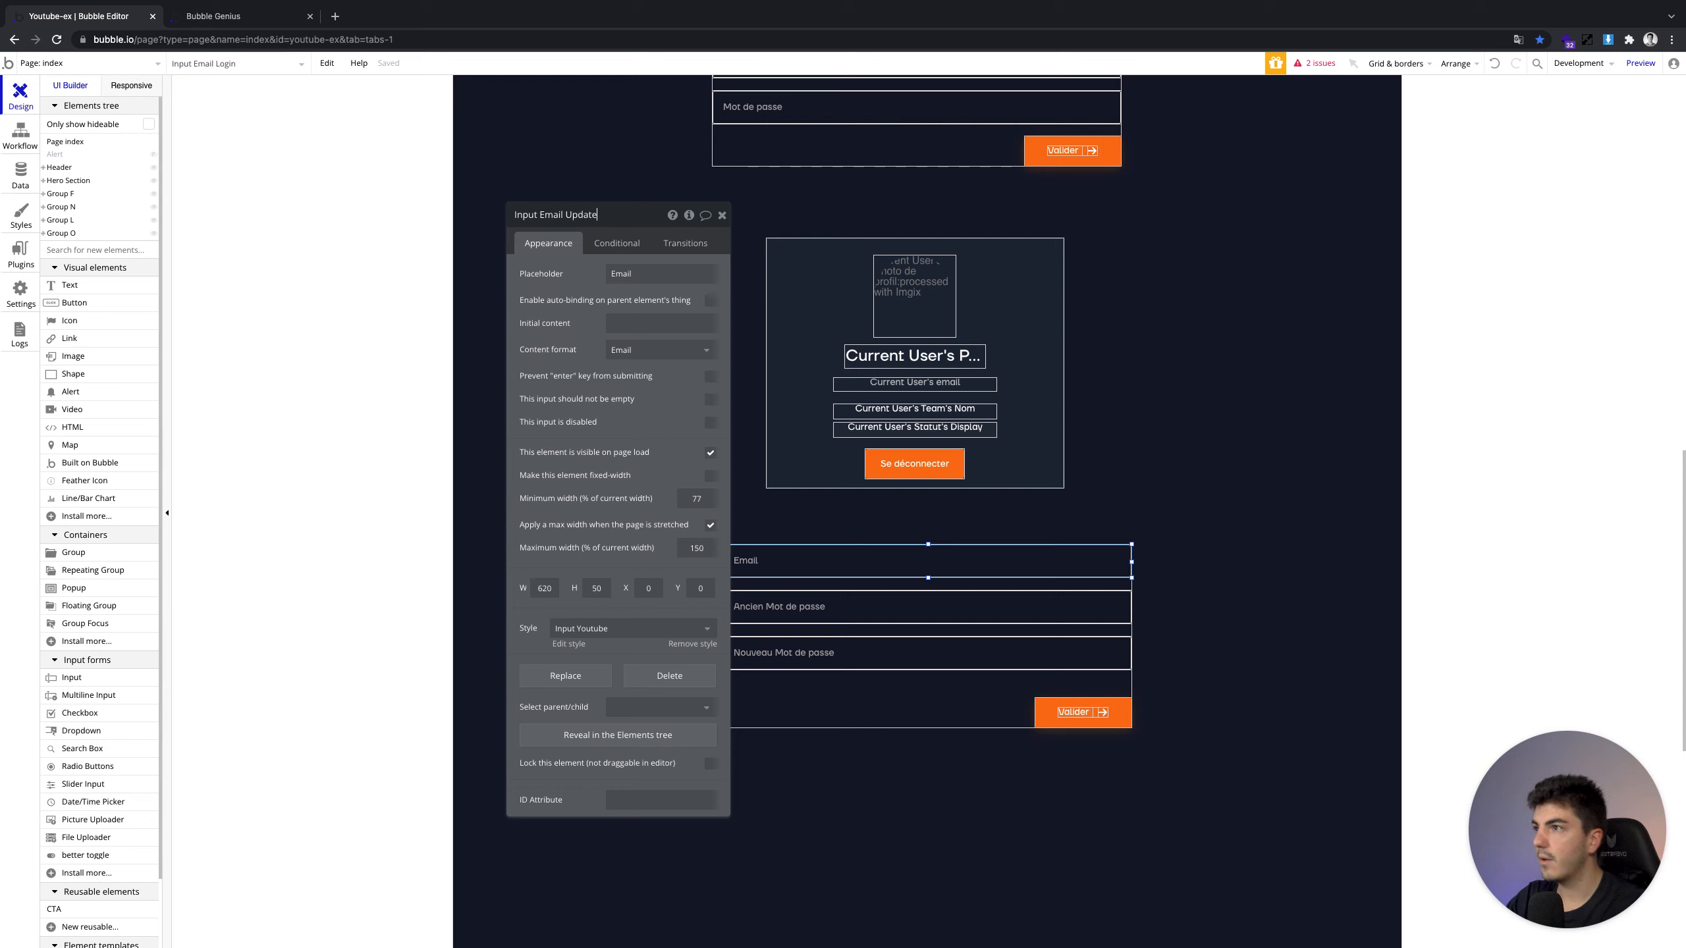
left_click(847, 600)
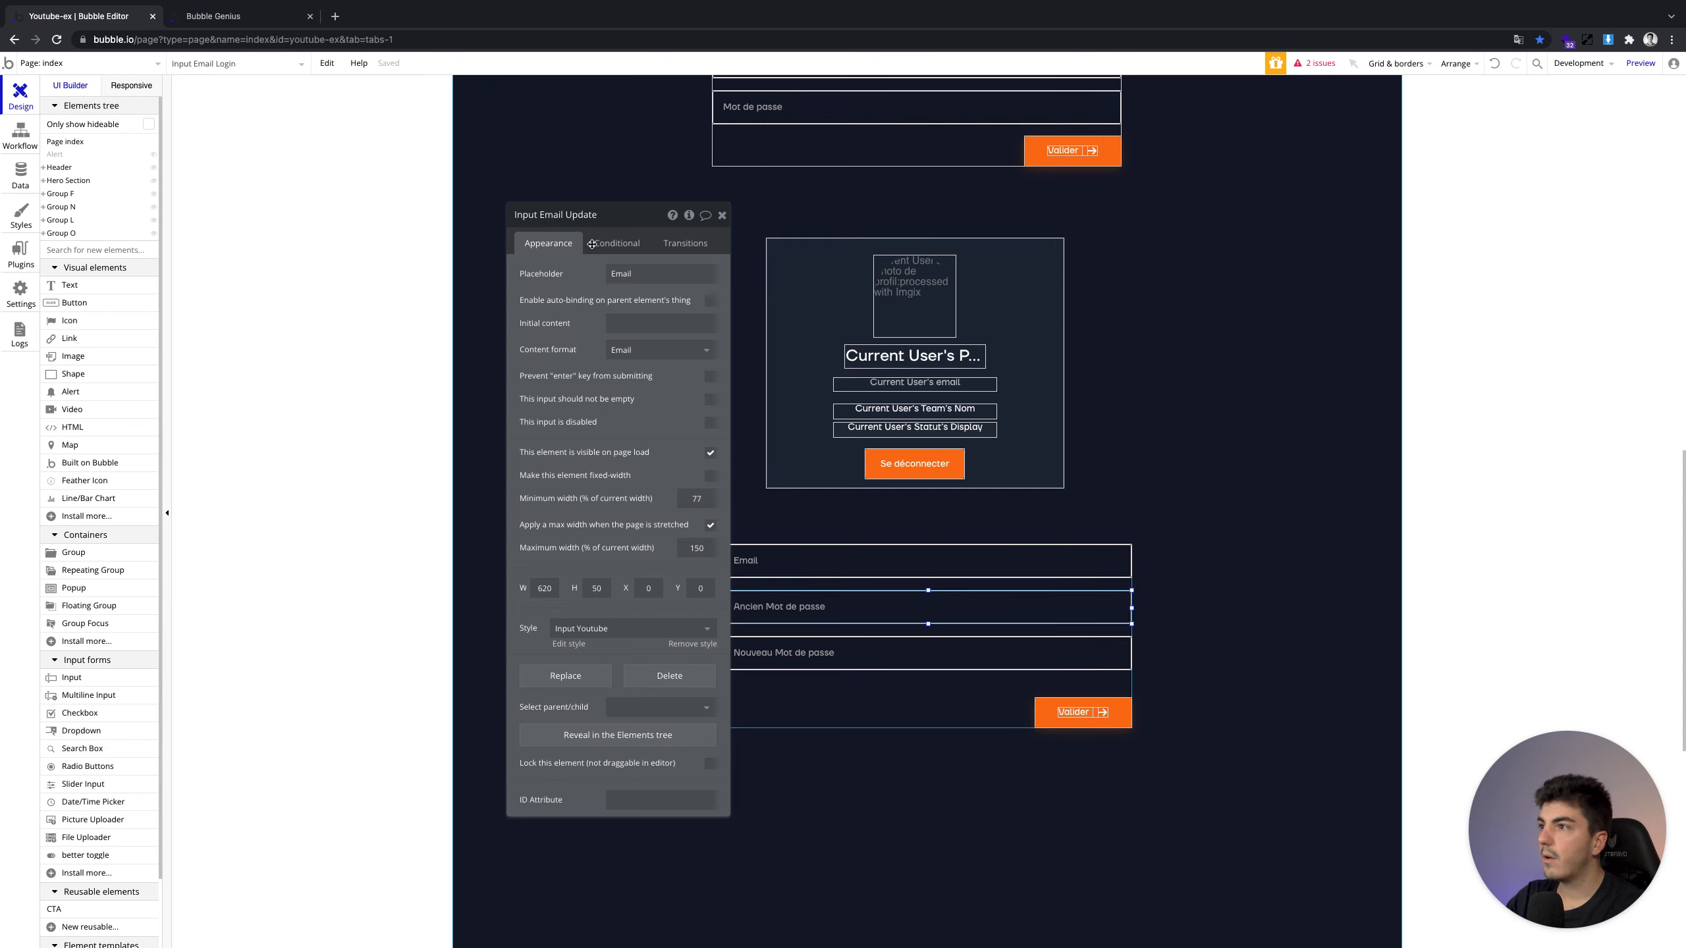
double_click(602, 215)
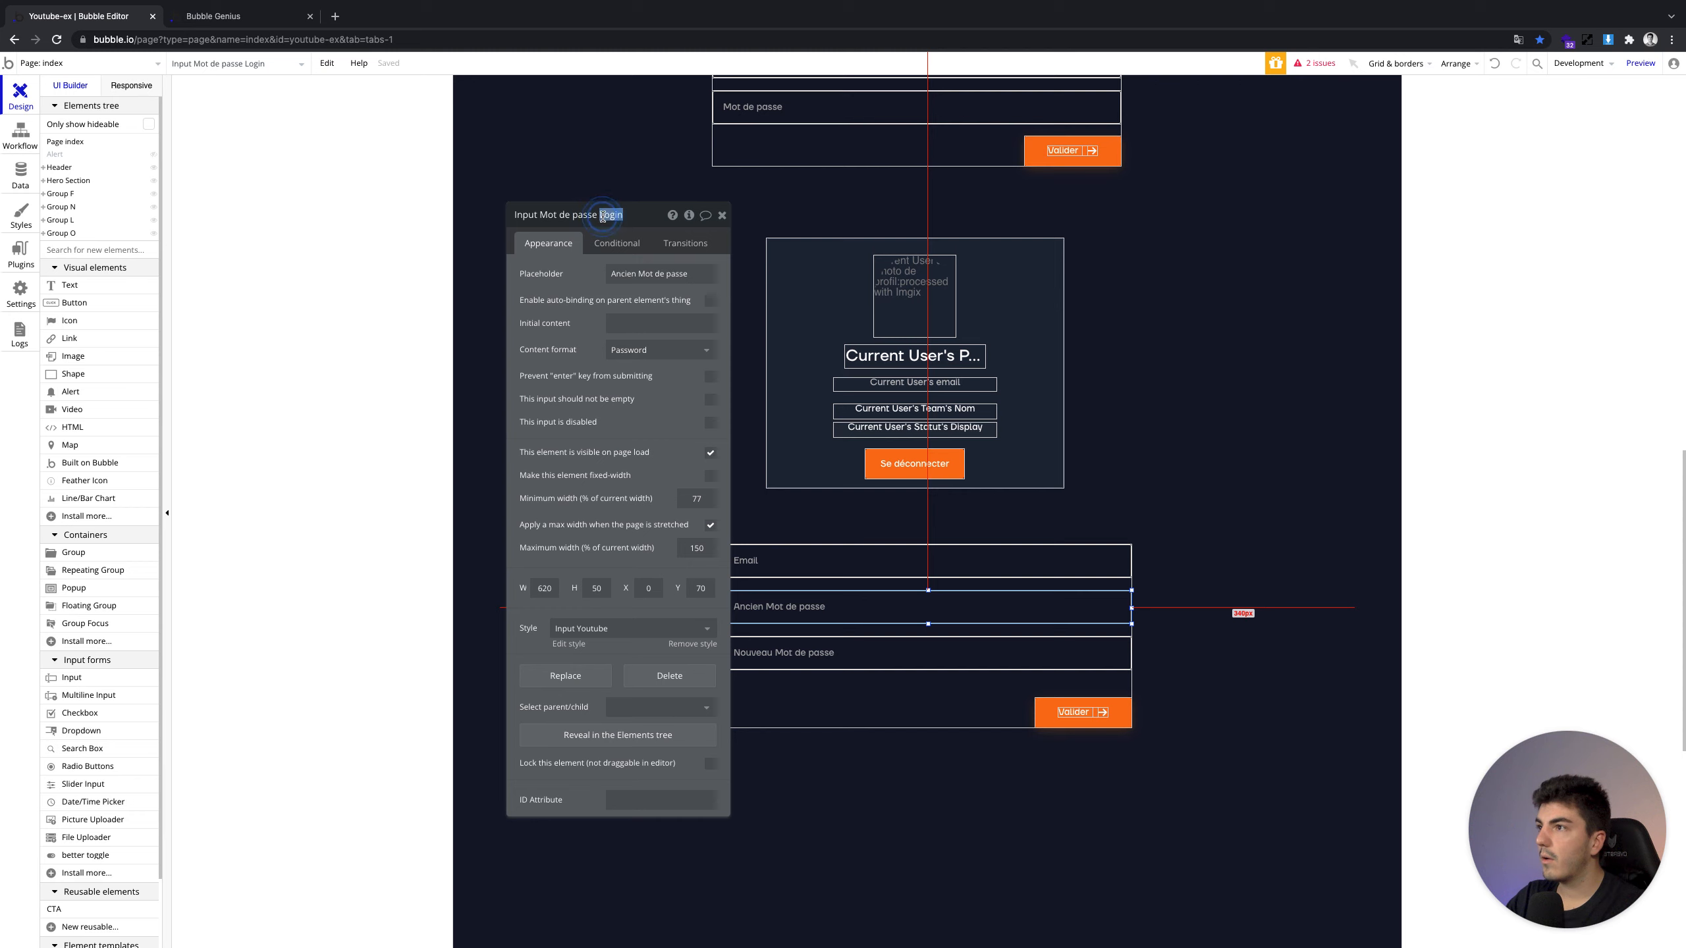
type("Old")
Rename the Nouveau input to 'Input Mot de passe New' and view the page's workflows
left_click(858, 644)
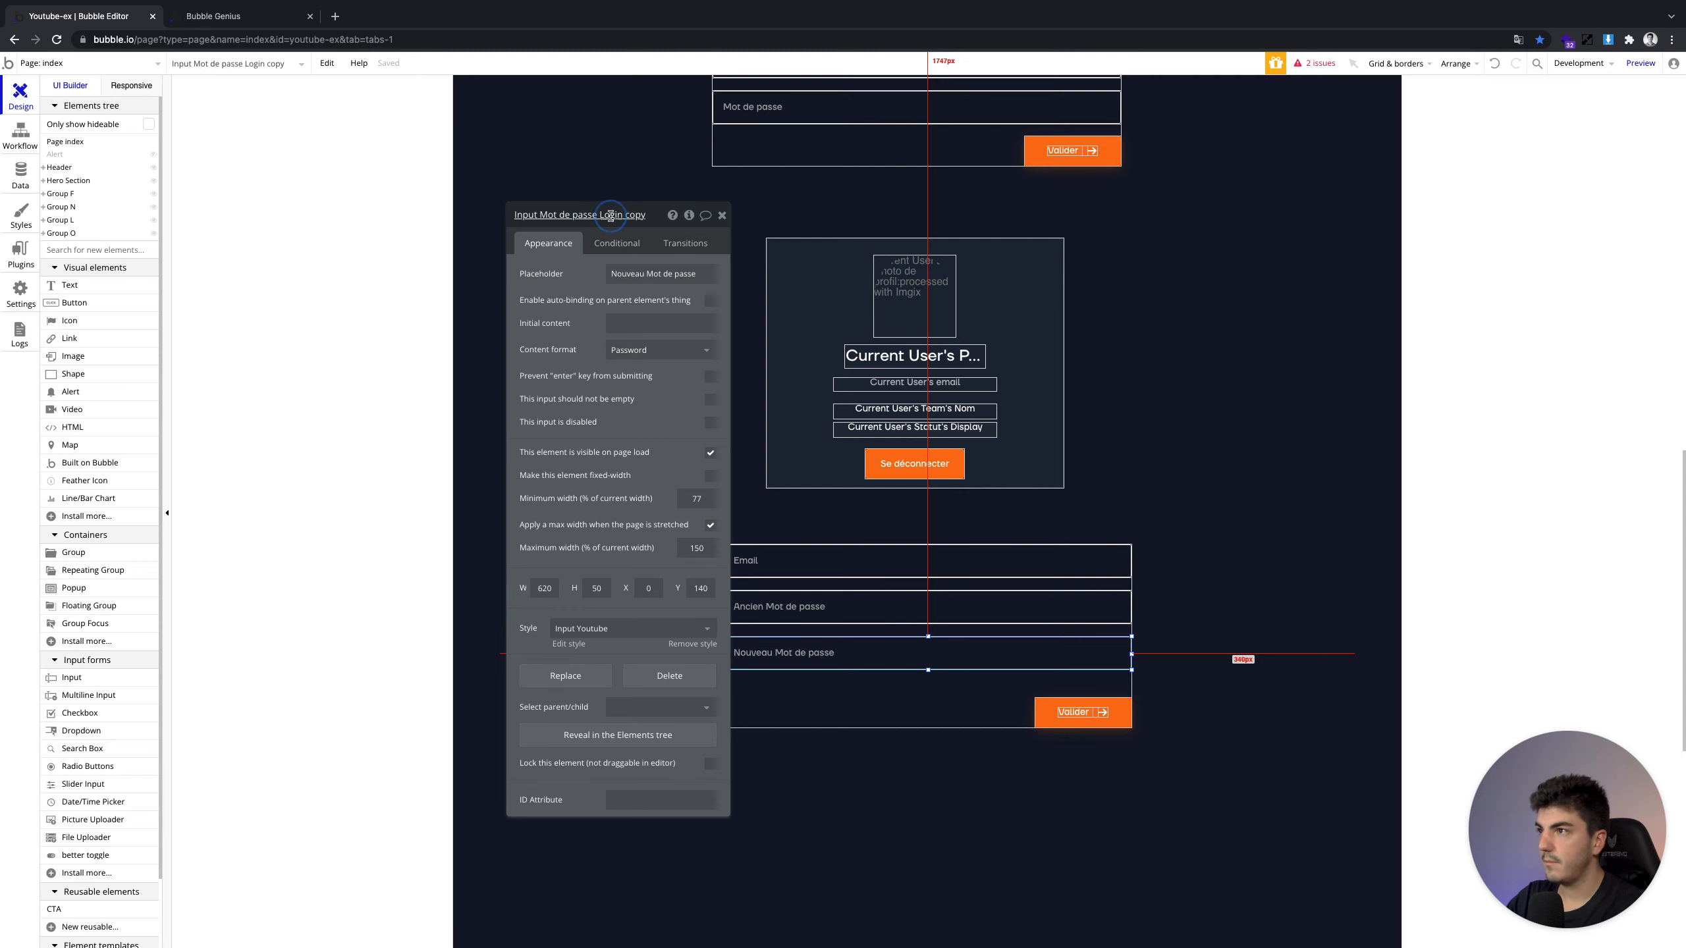
left_click_drag(599, 215, 645, 214)
key("BackSpace")
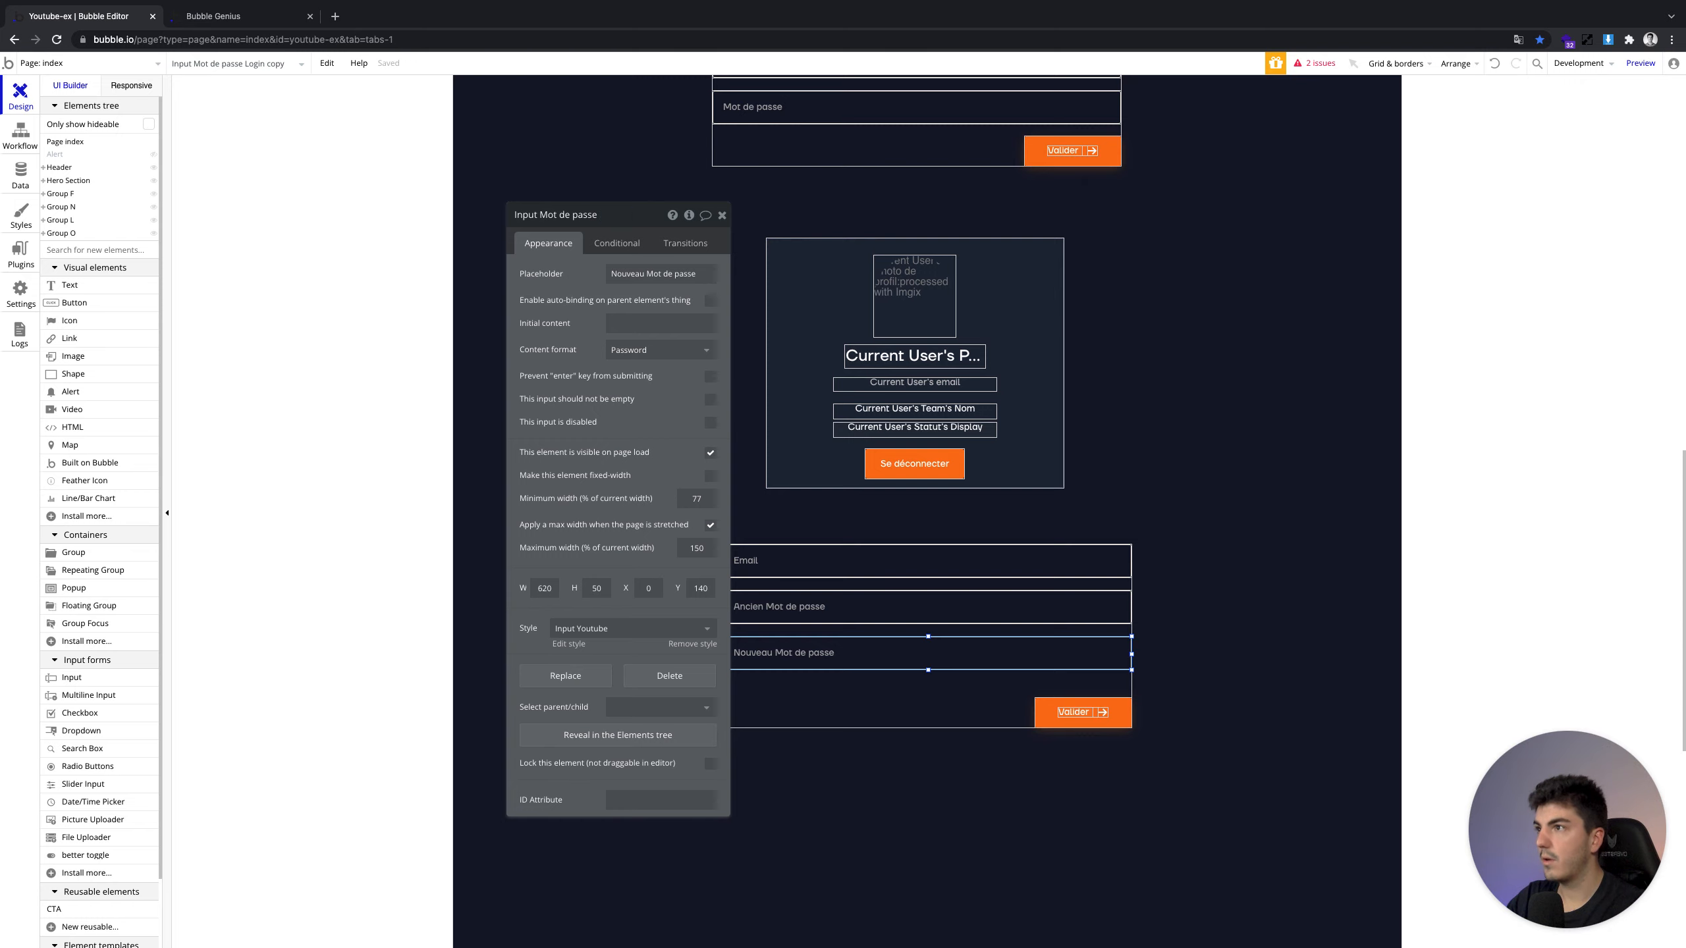
type("New")
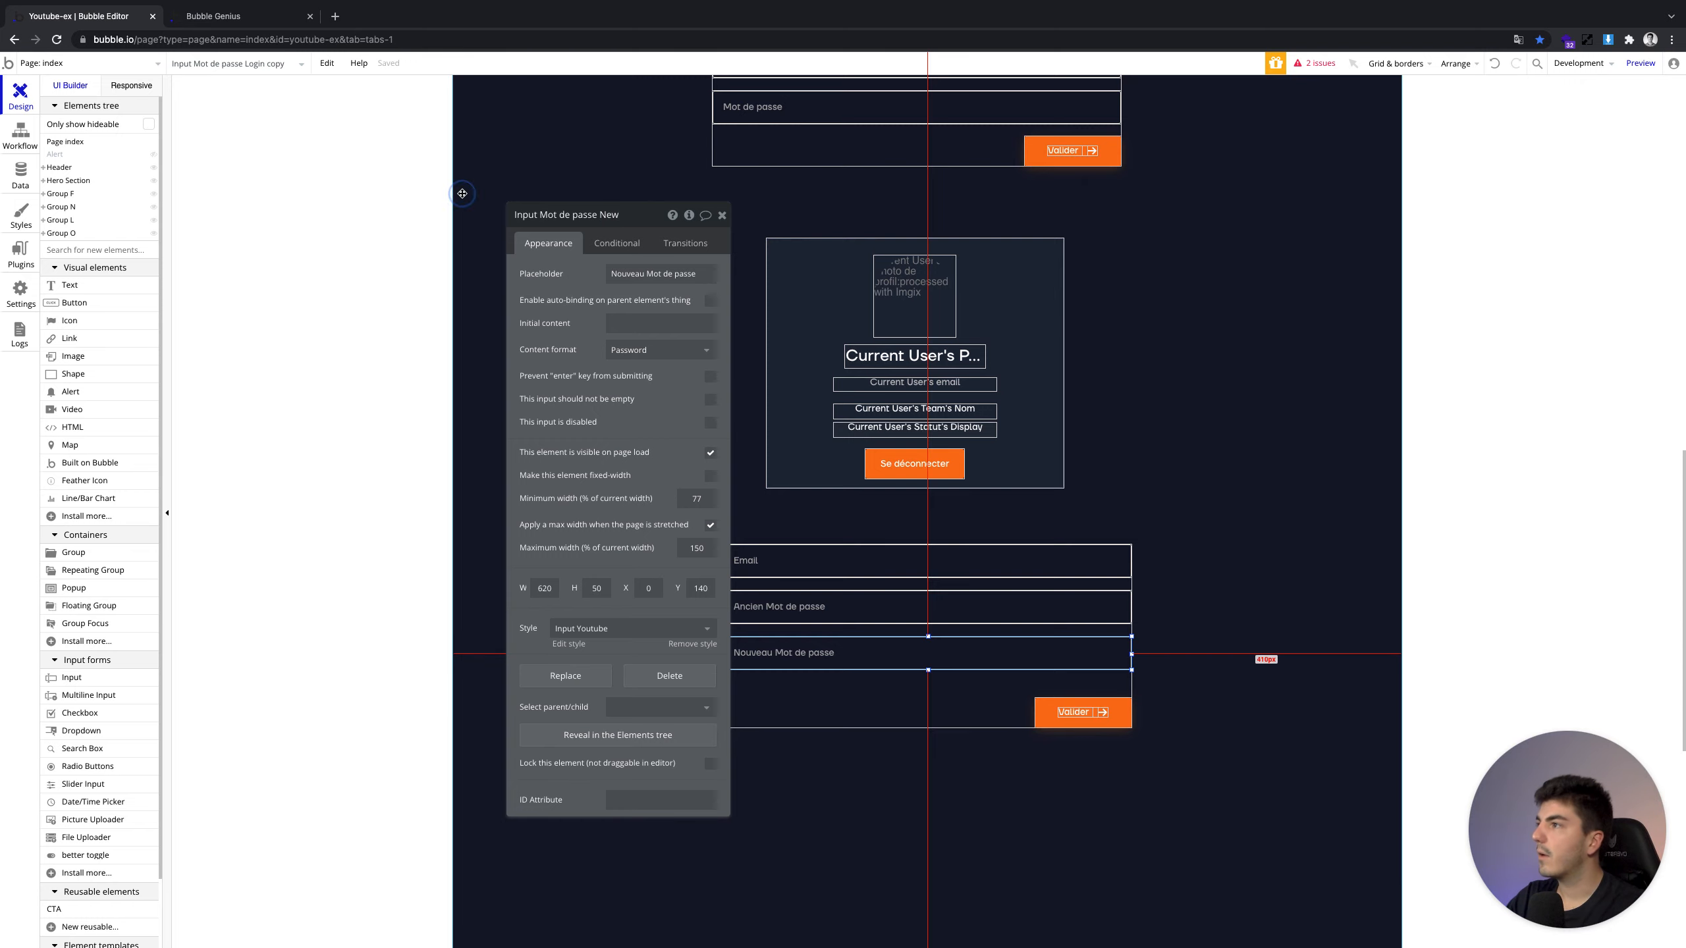
left_click(20, 135)
left_click(146, 143)
Delete the stray credentials update step from the login workflow
left_click(198, 154)
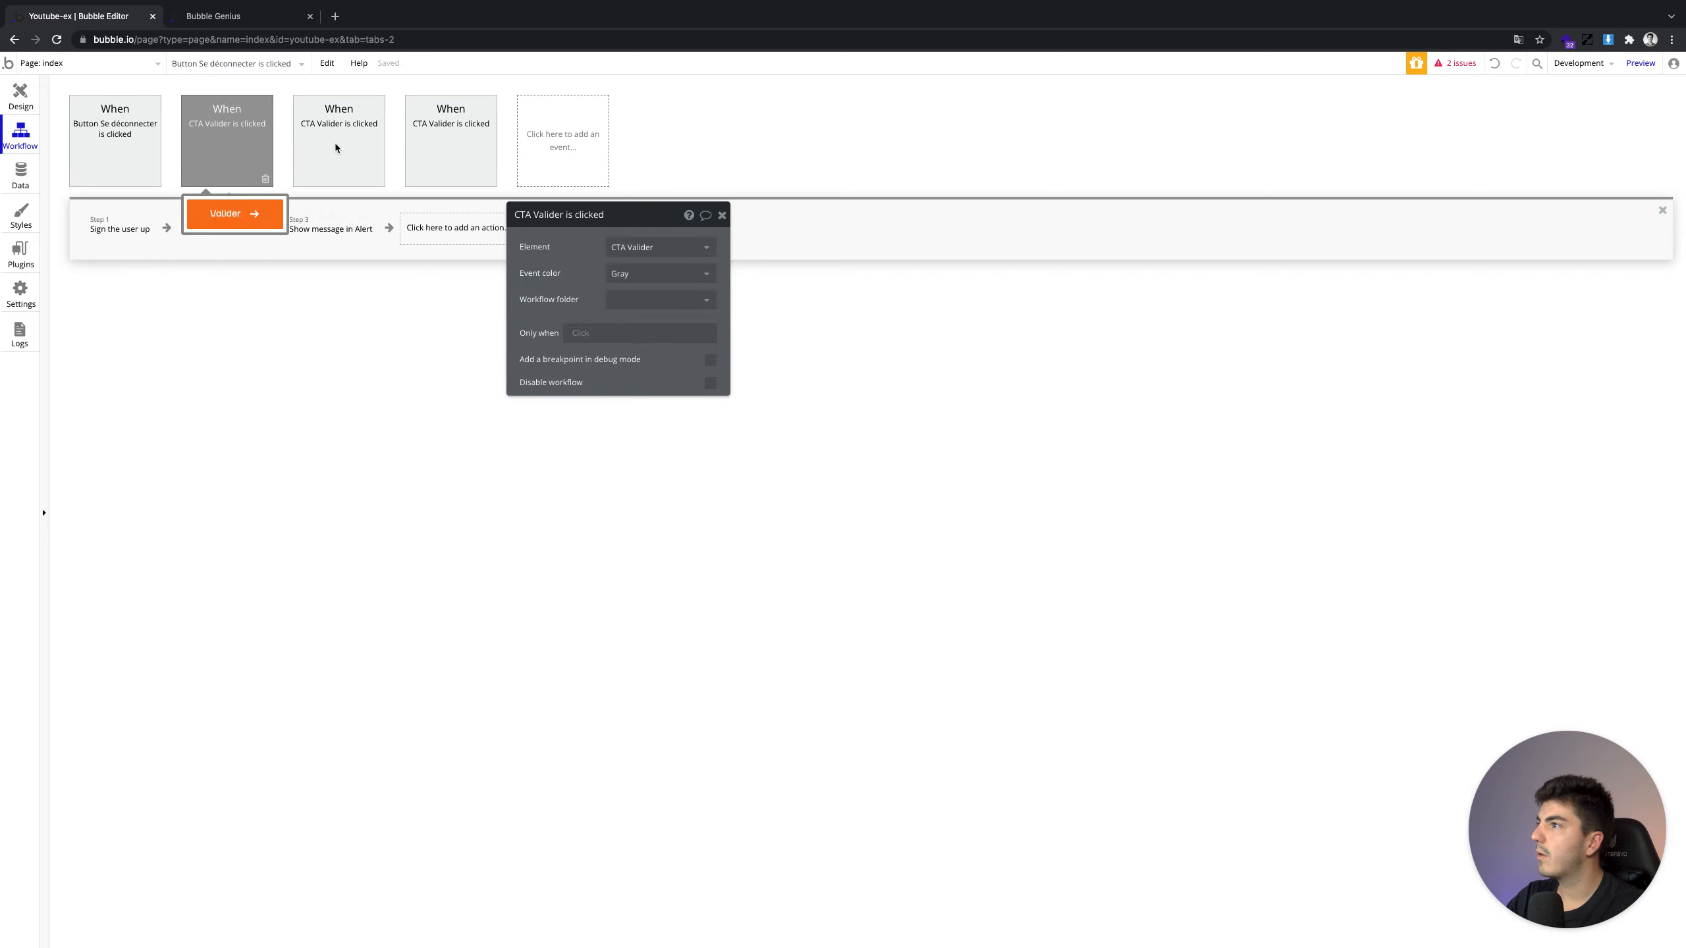
left_click(343, 143)
left_click(376, 244)
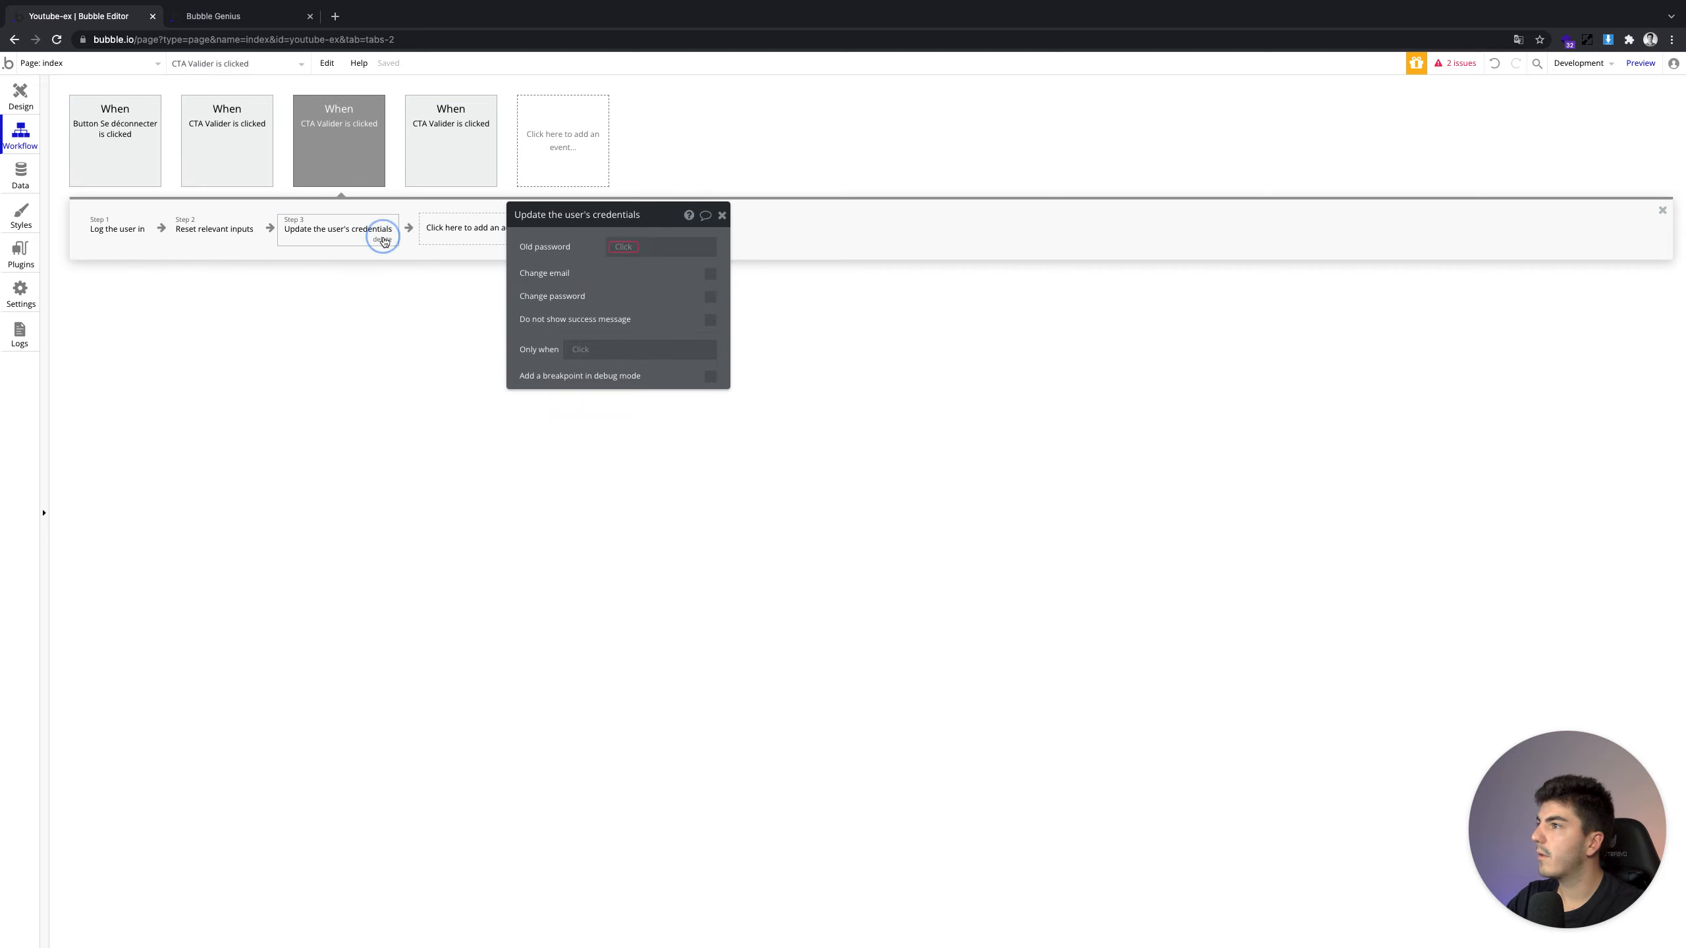
key("Delete")
In the update form's workflow, set Old password to Input Mot de passe Old's value
left_click(467, 144)
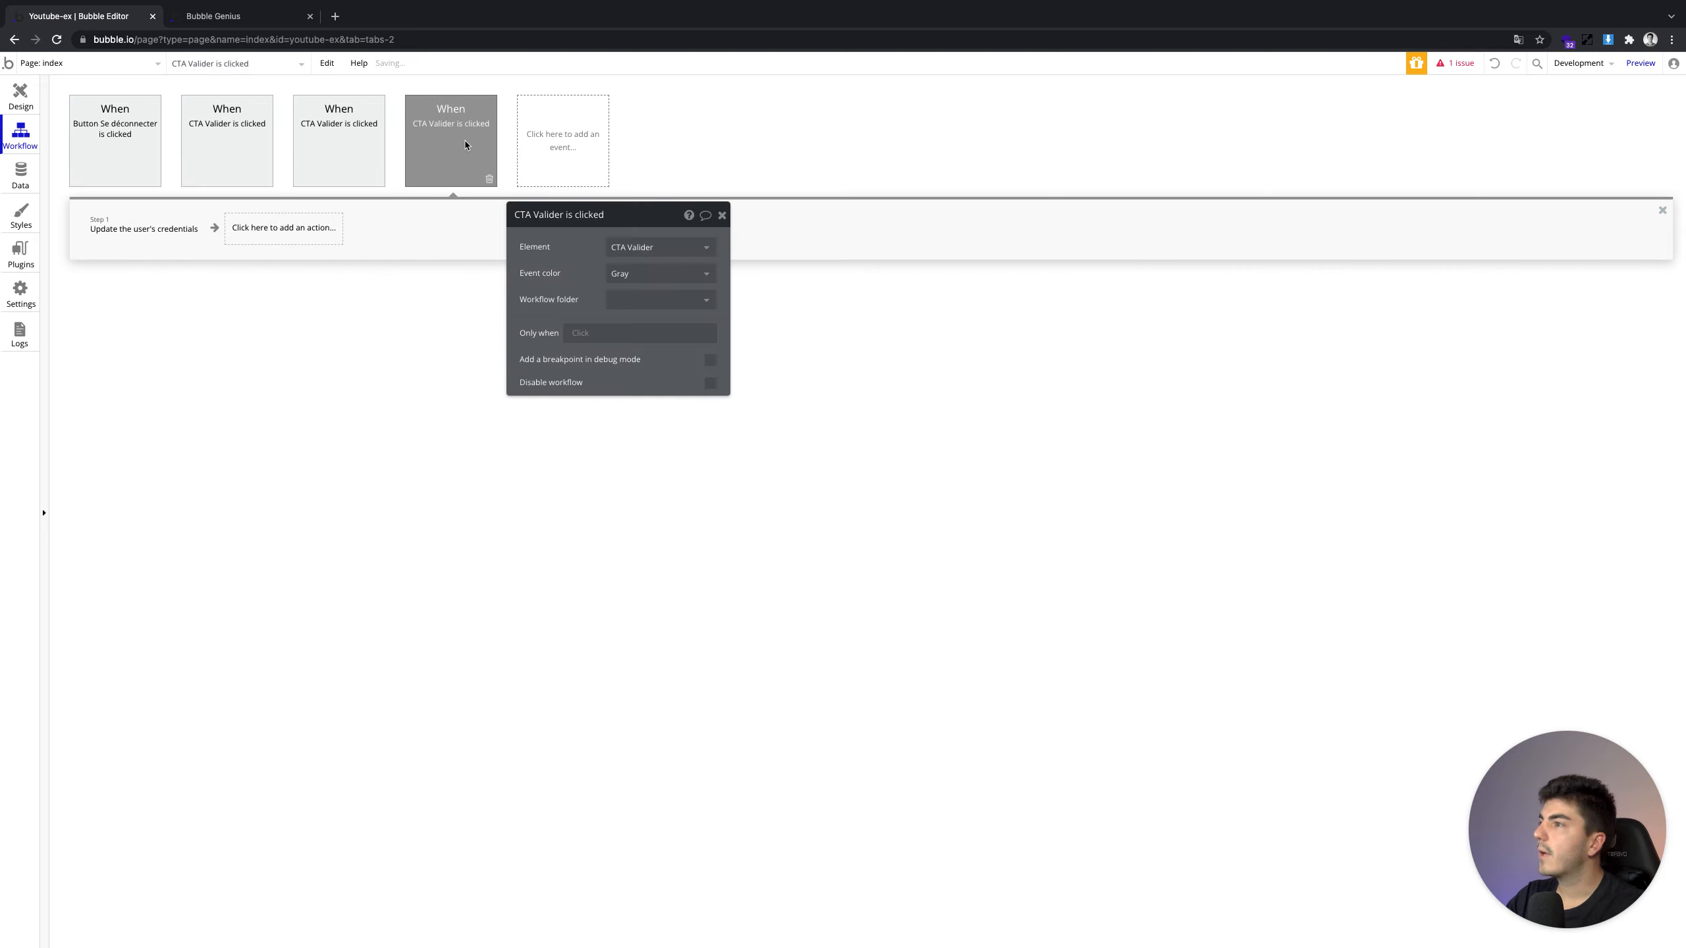
left_click(146, 225)
left_click(630, 246)
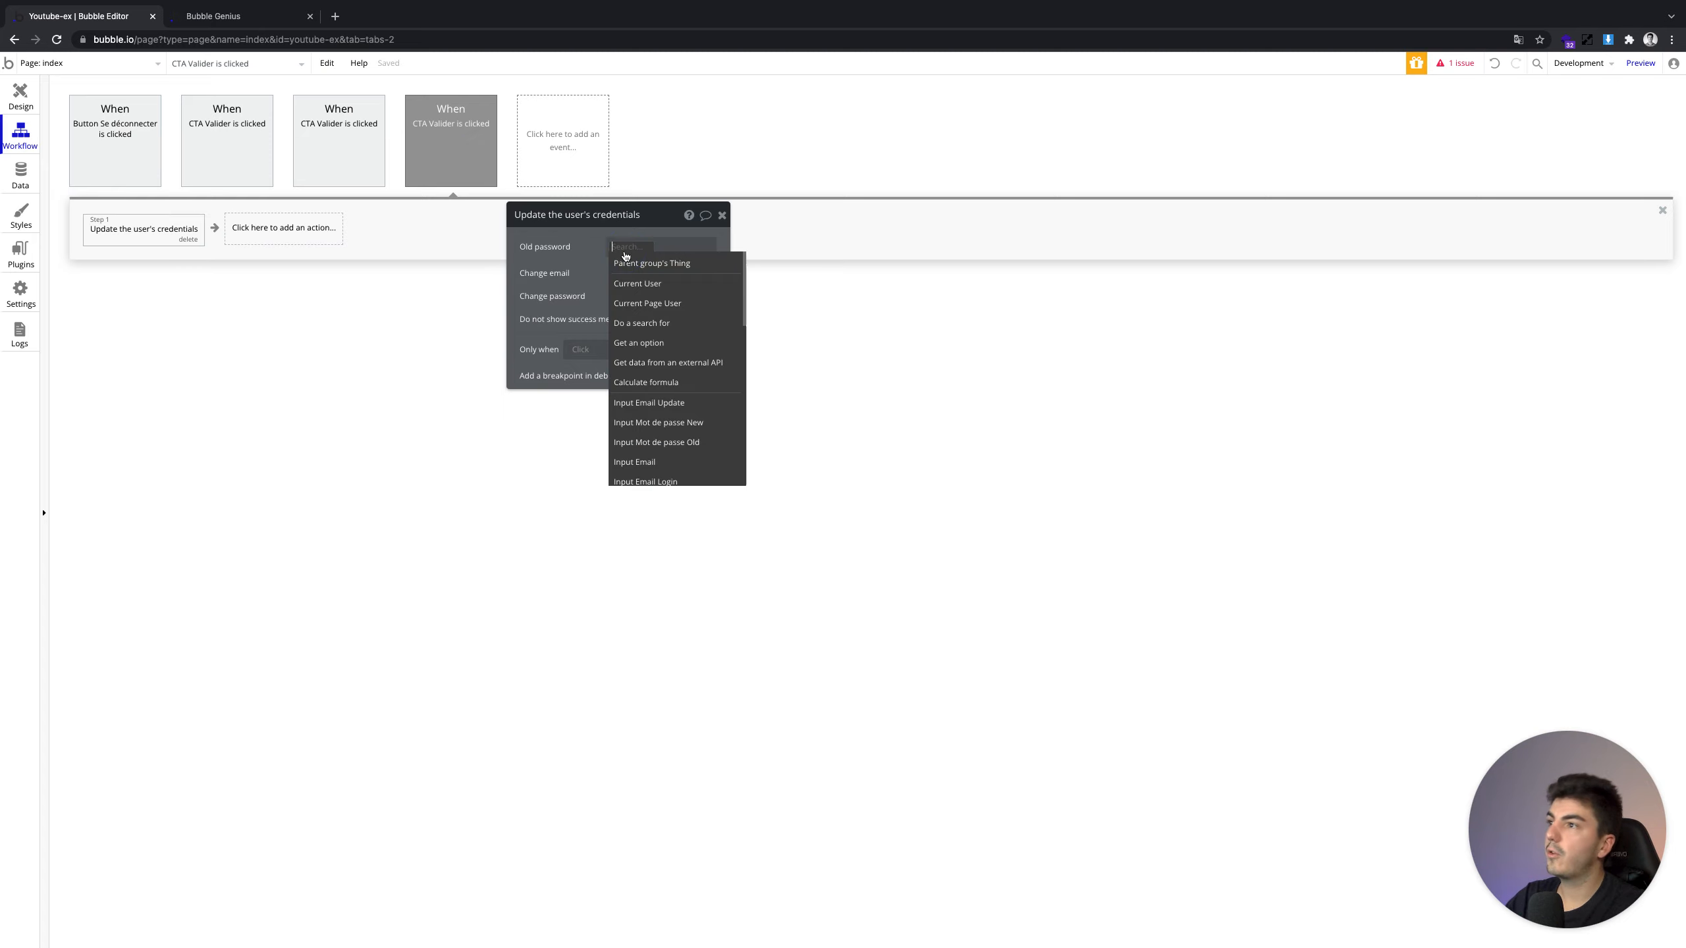
left_click(698, 443)
left_click(627, 272)
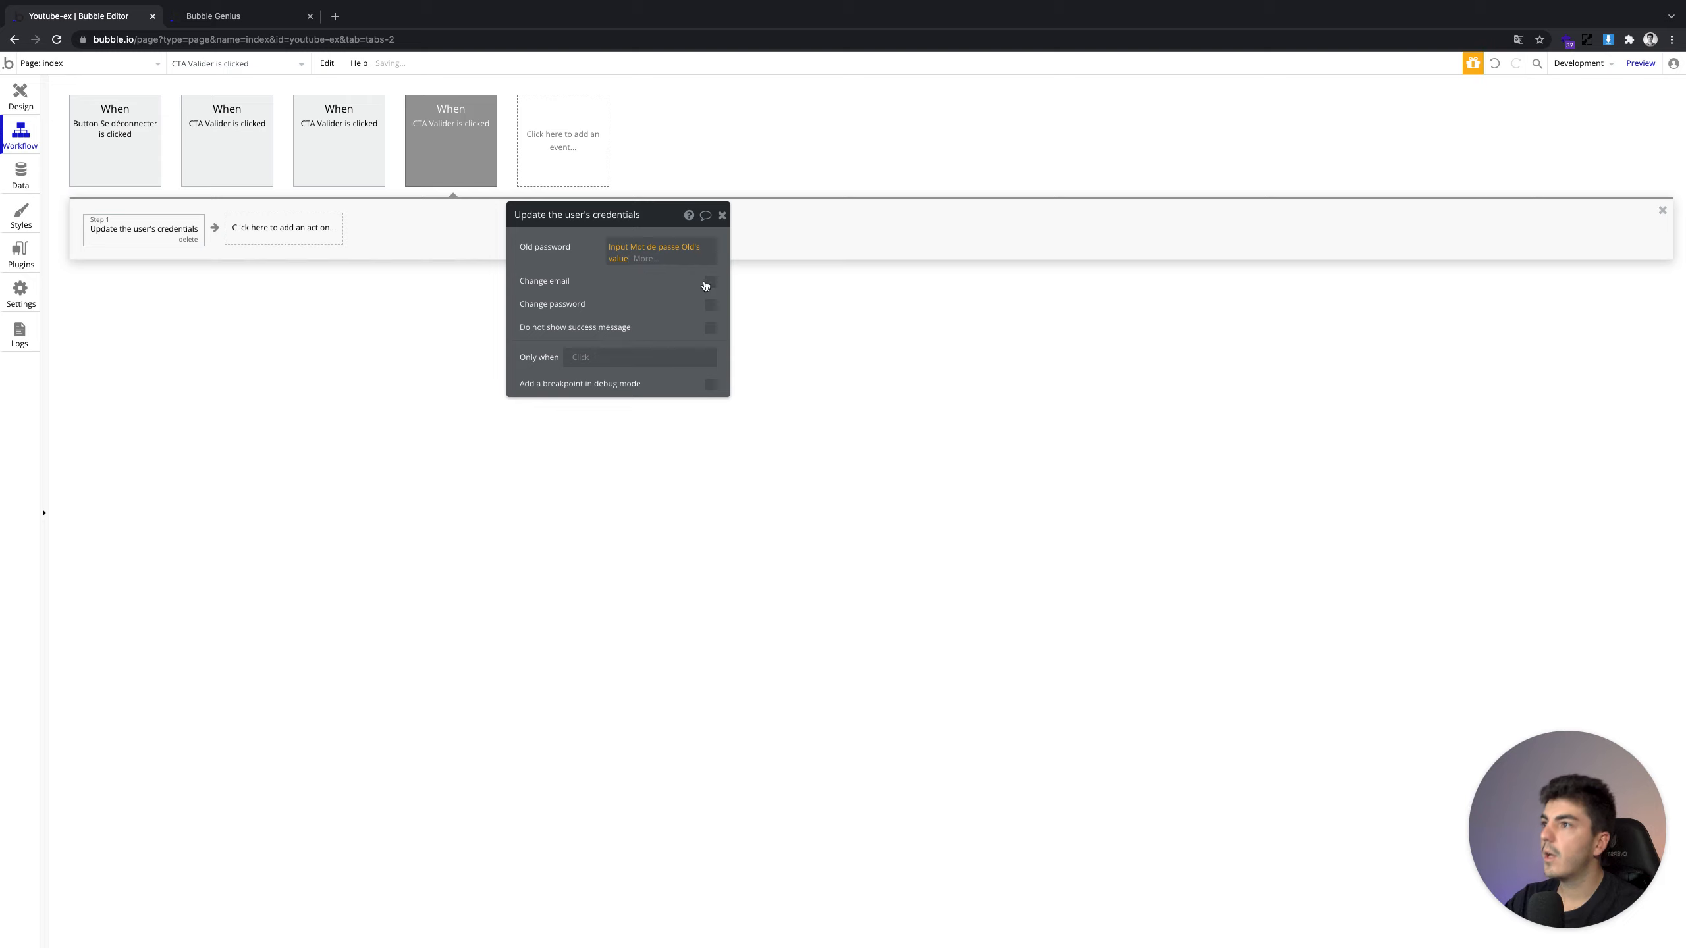
Enable changing the email and take it from Input Email Update's value
left_click(709, 283)
left_click(636, 303)
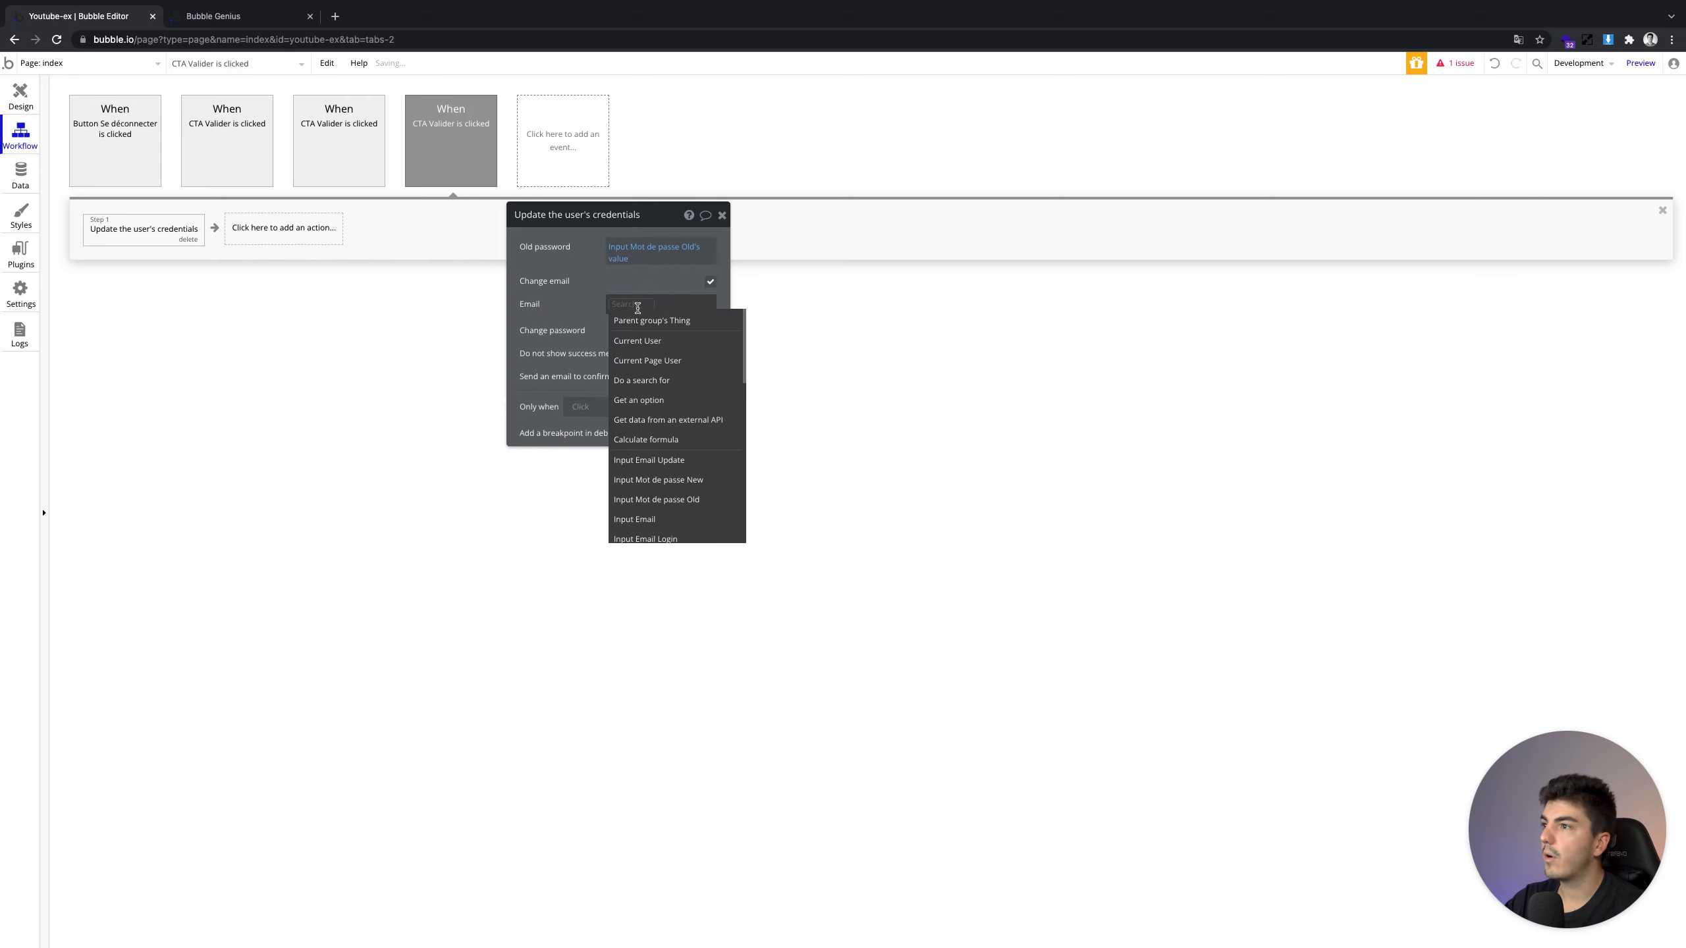
left_click(711, 283)
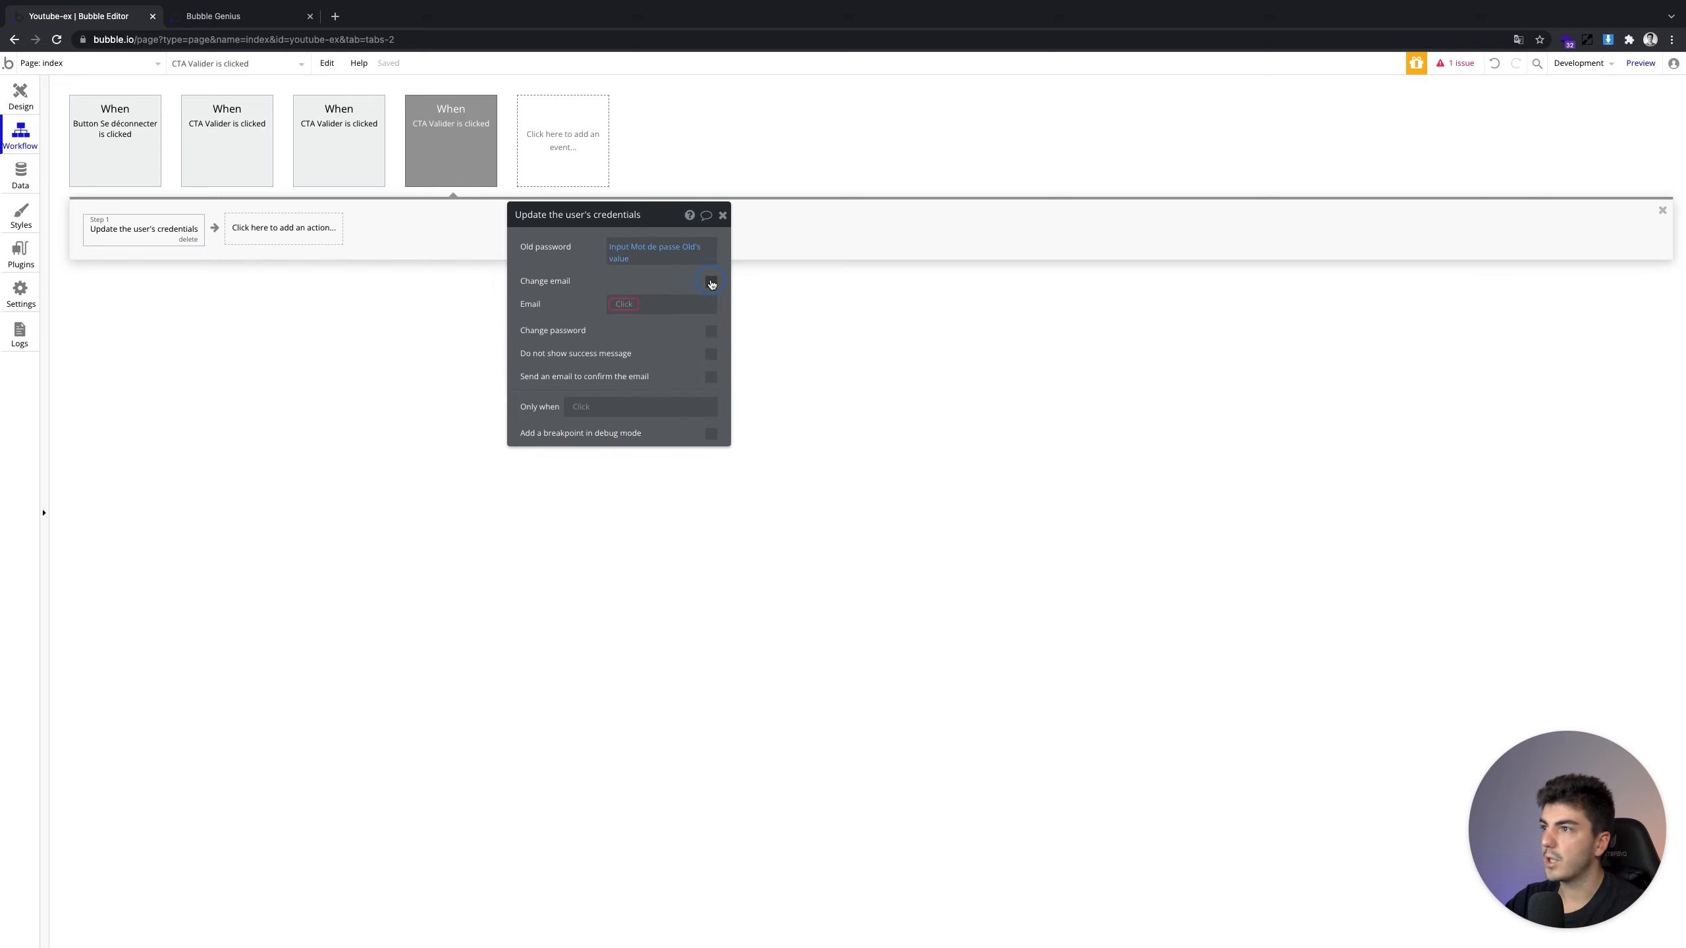
left_click(623, 303)
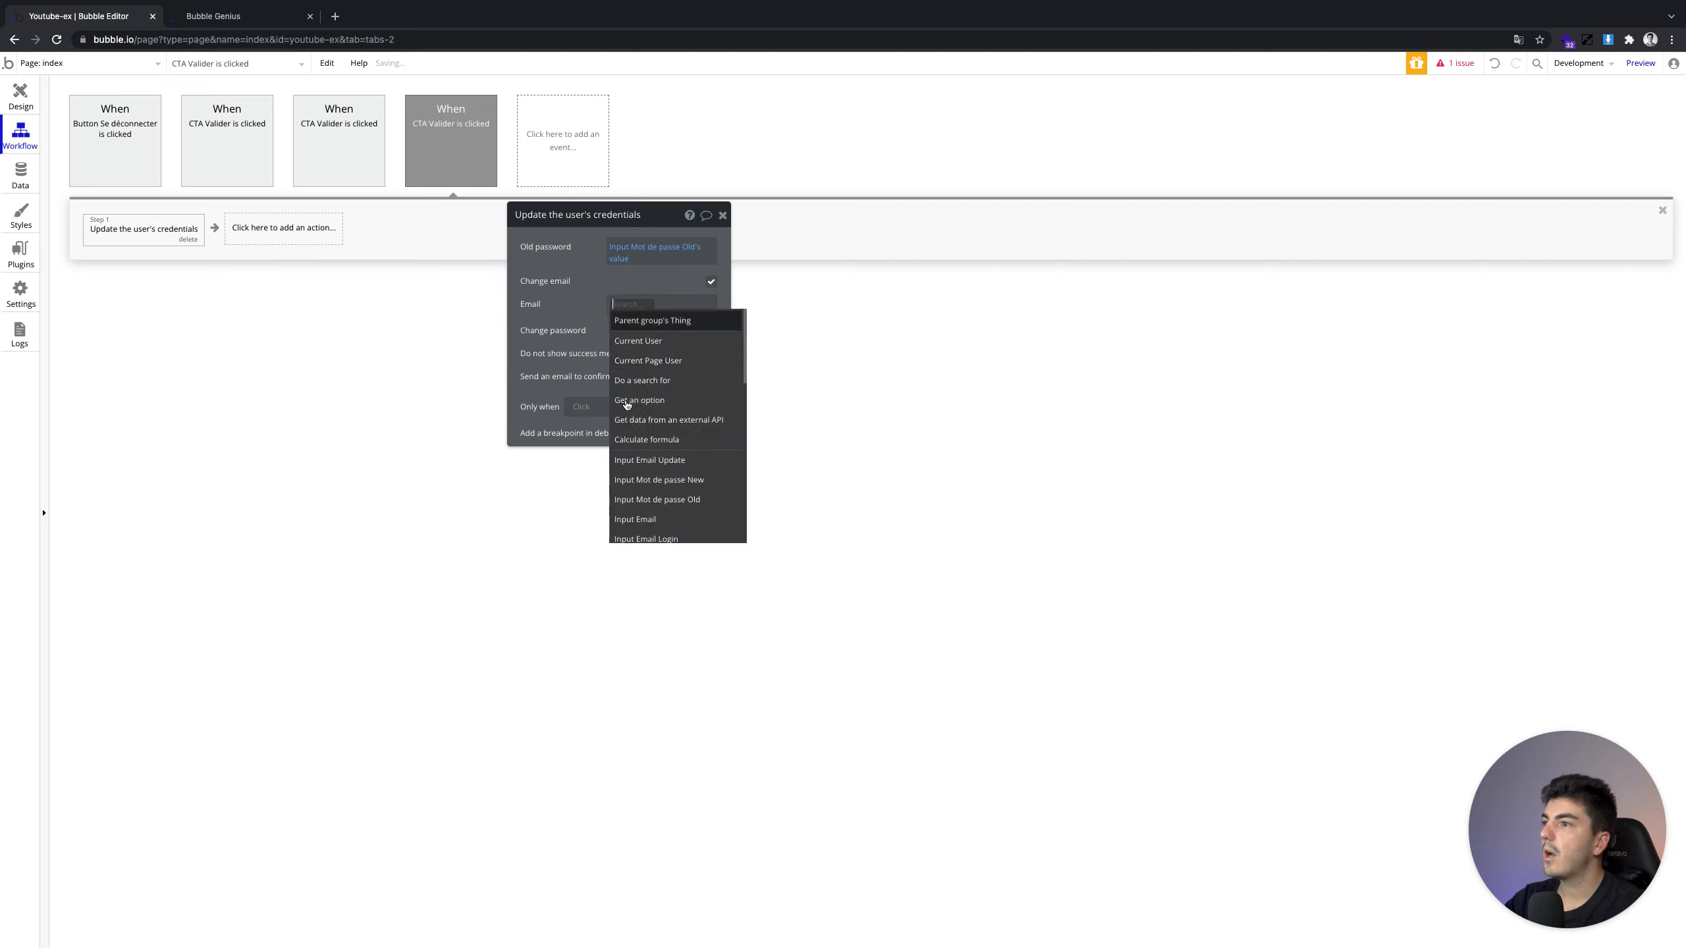
left_click(651, 460)
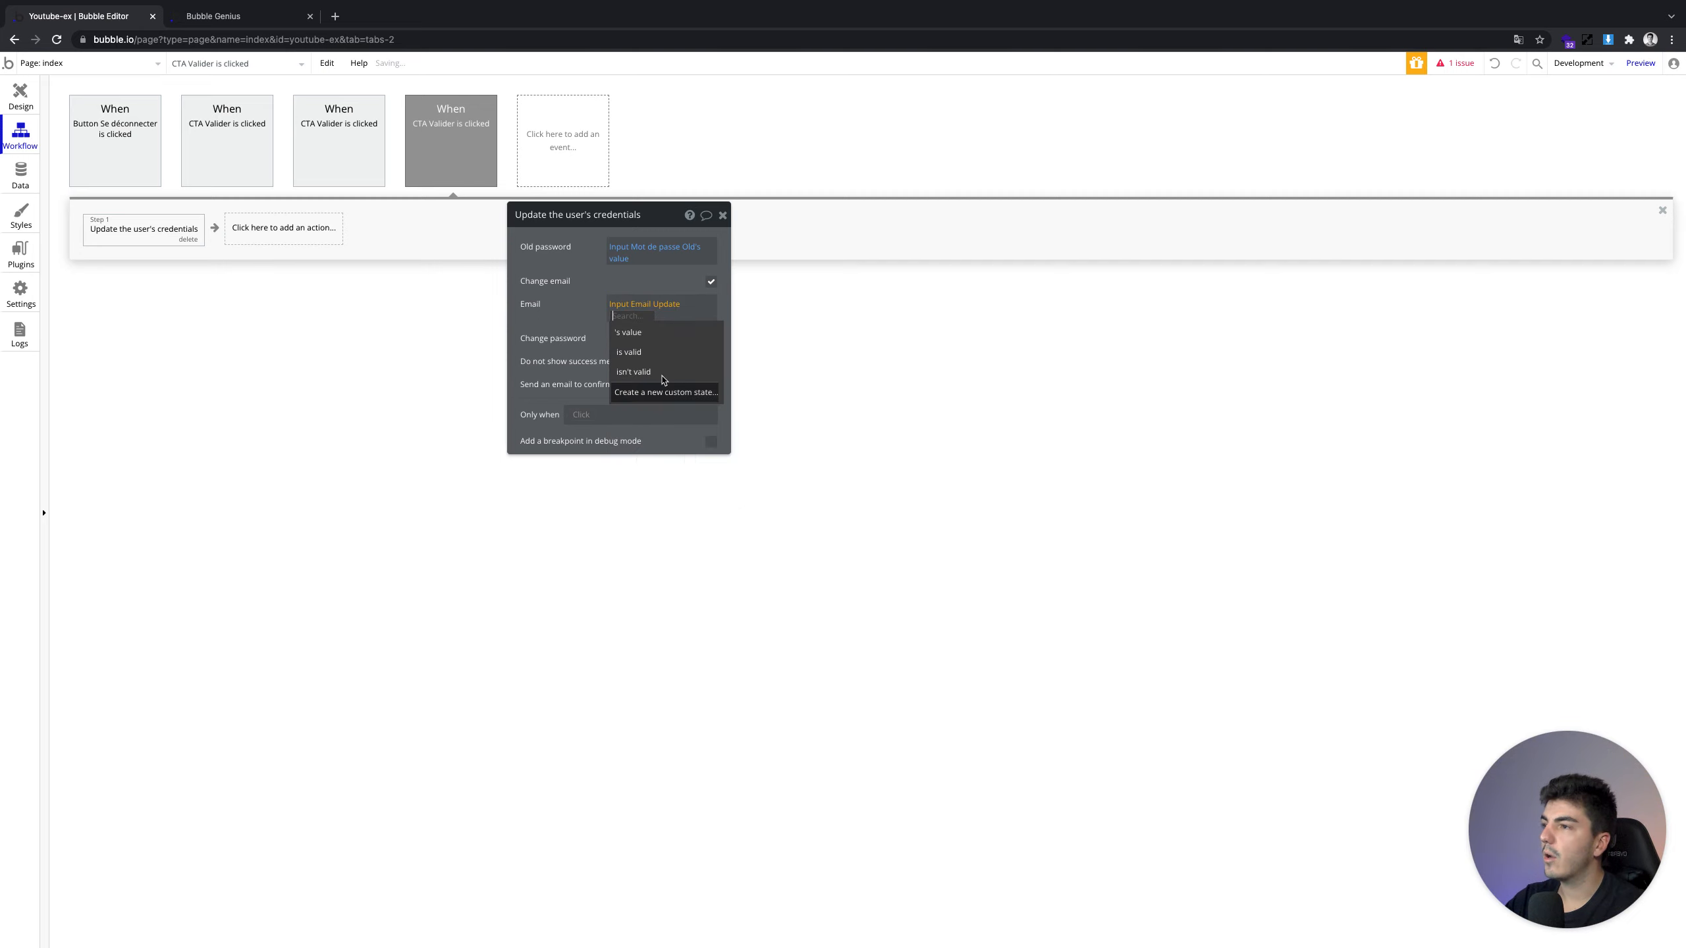
left_click(658, 339)
Enable changing the password and take it from Input Mot de passe New's value
left_click(704, 333)
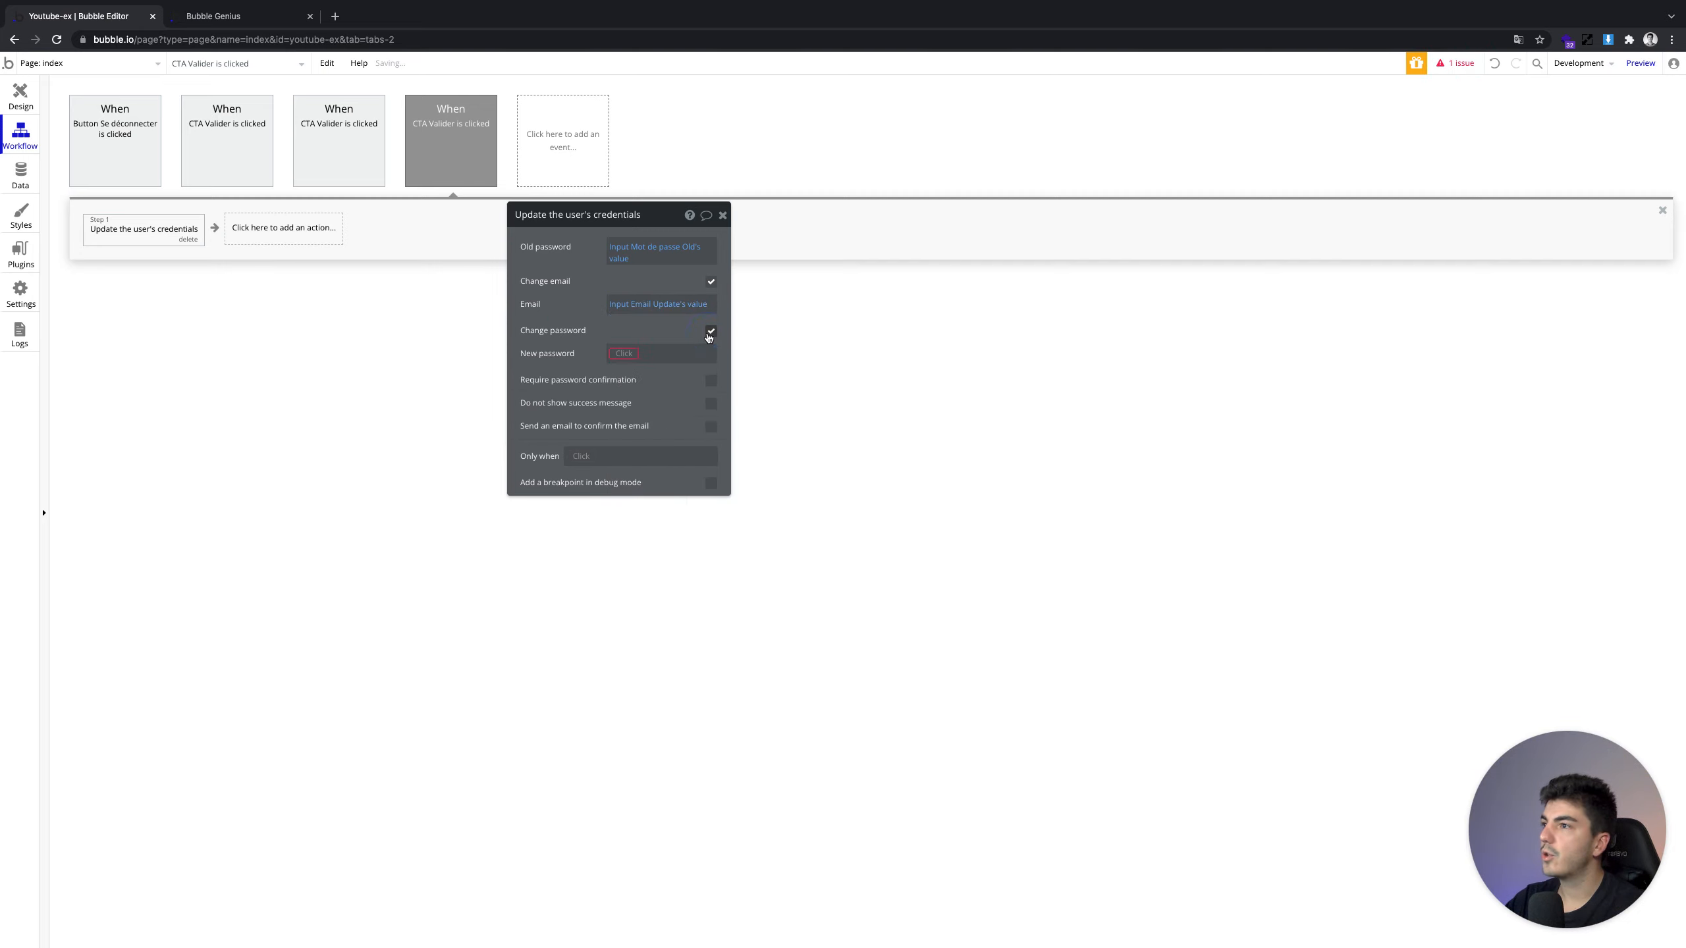
left_click(617, 355)
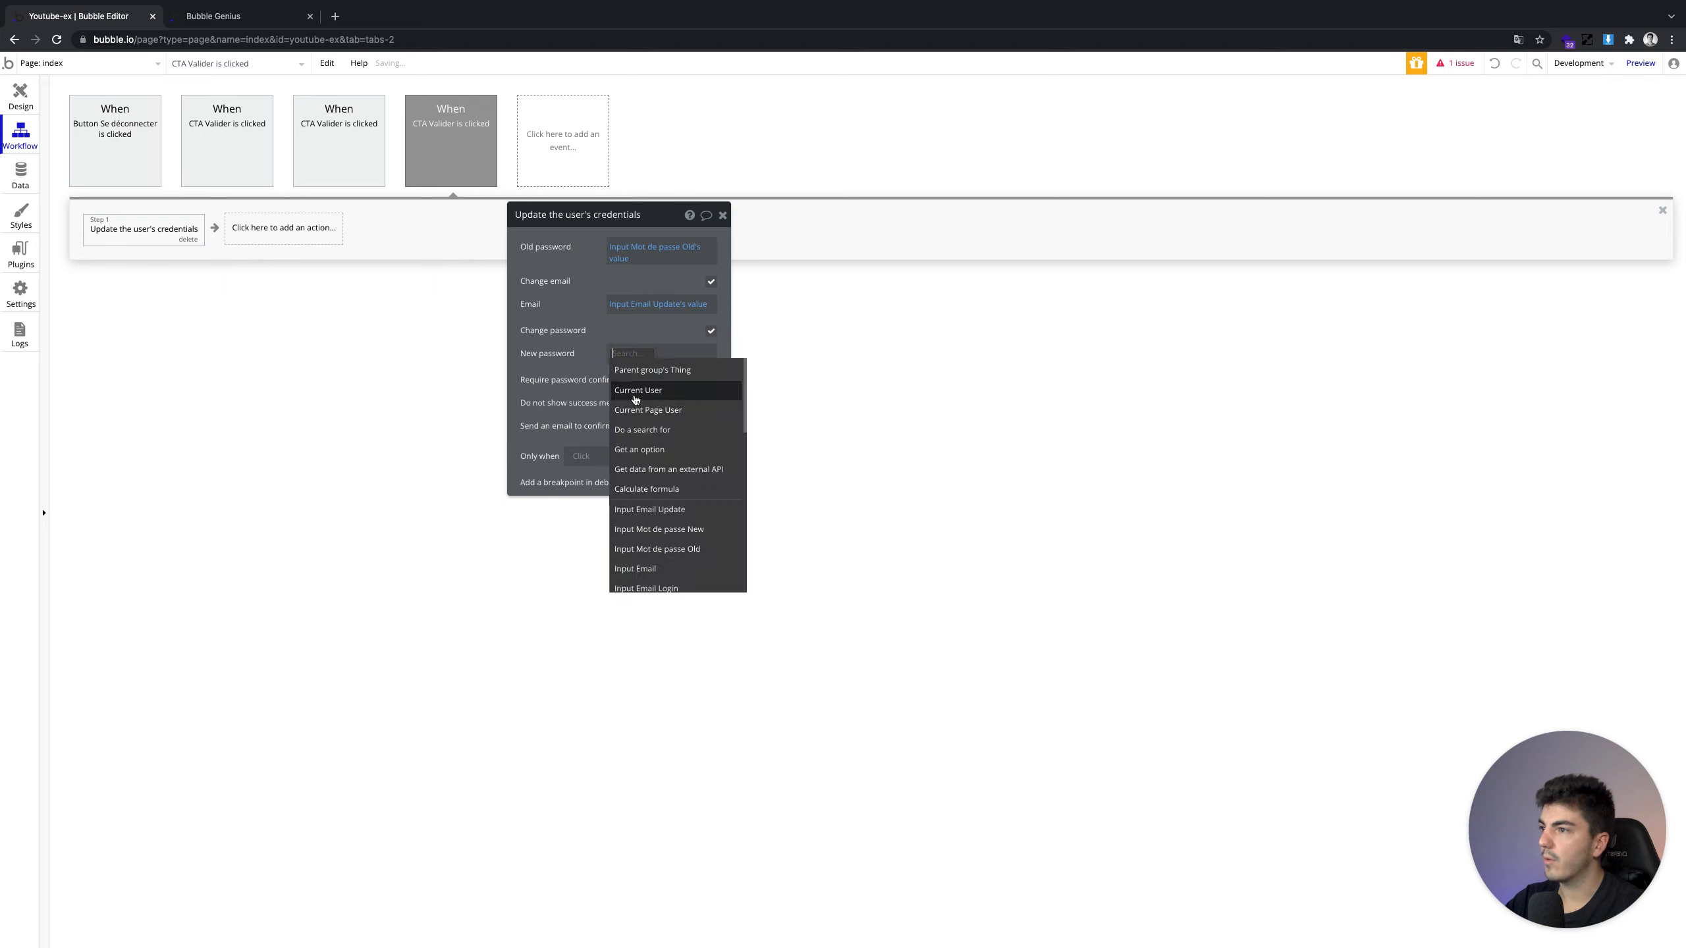
left_click(695, 531)
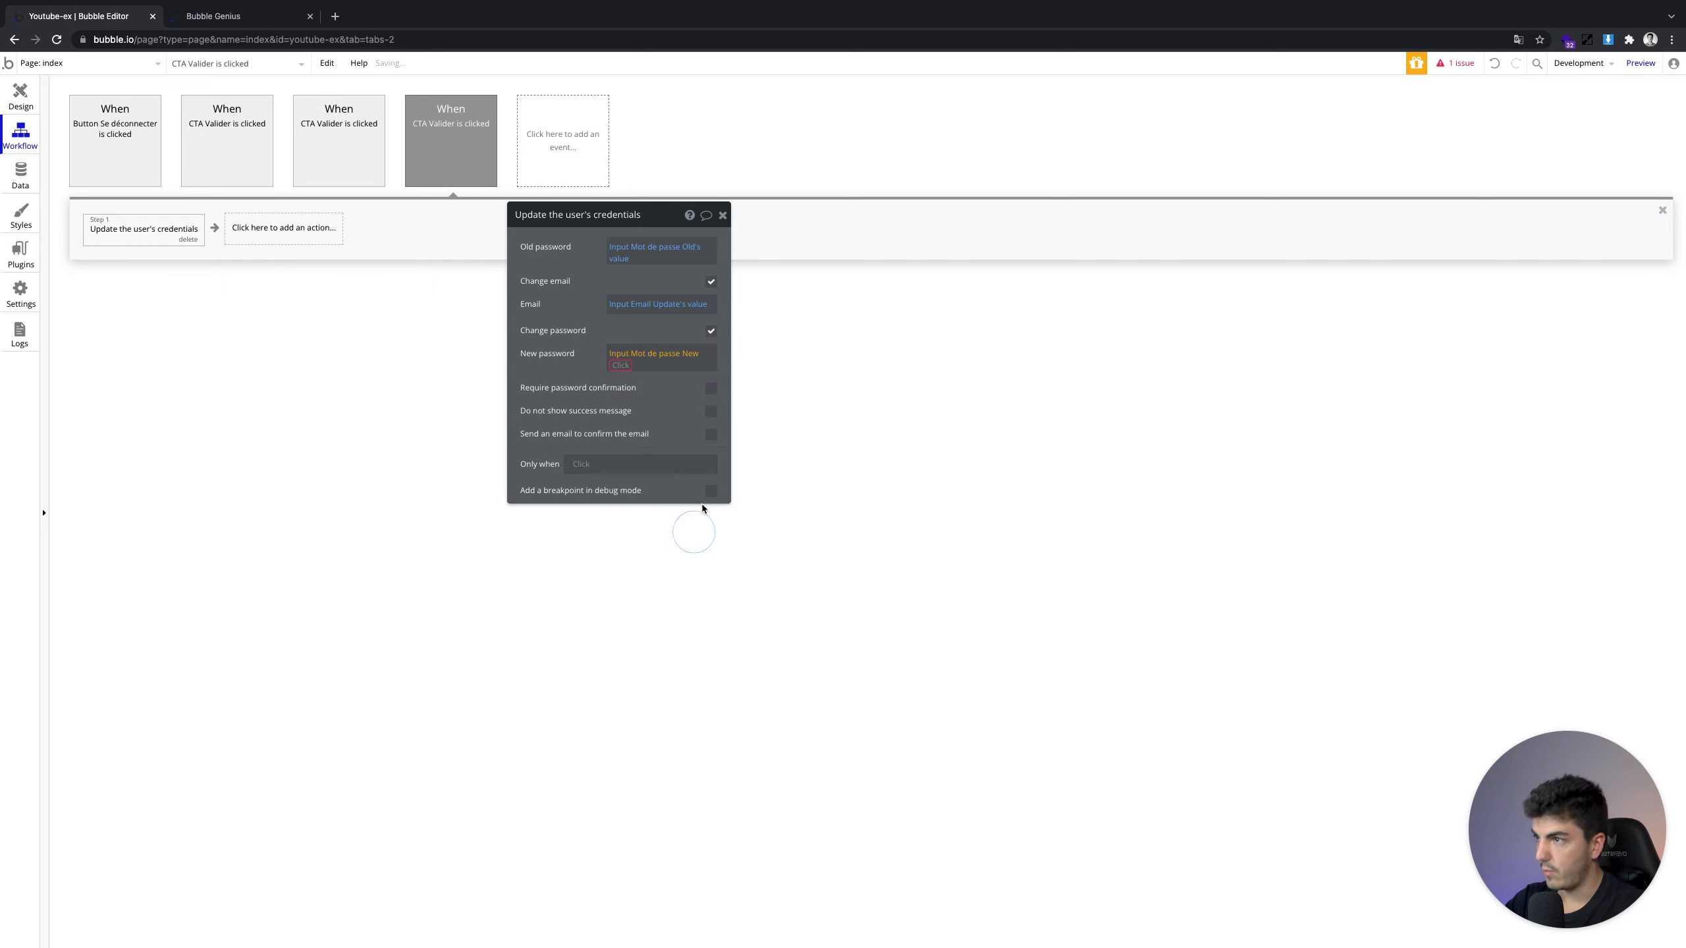
left_click(627, 381)
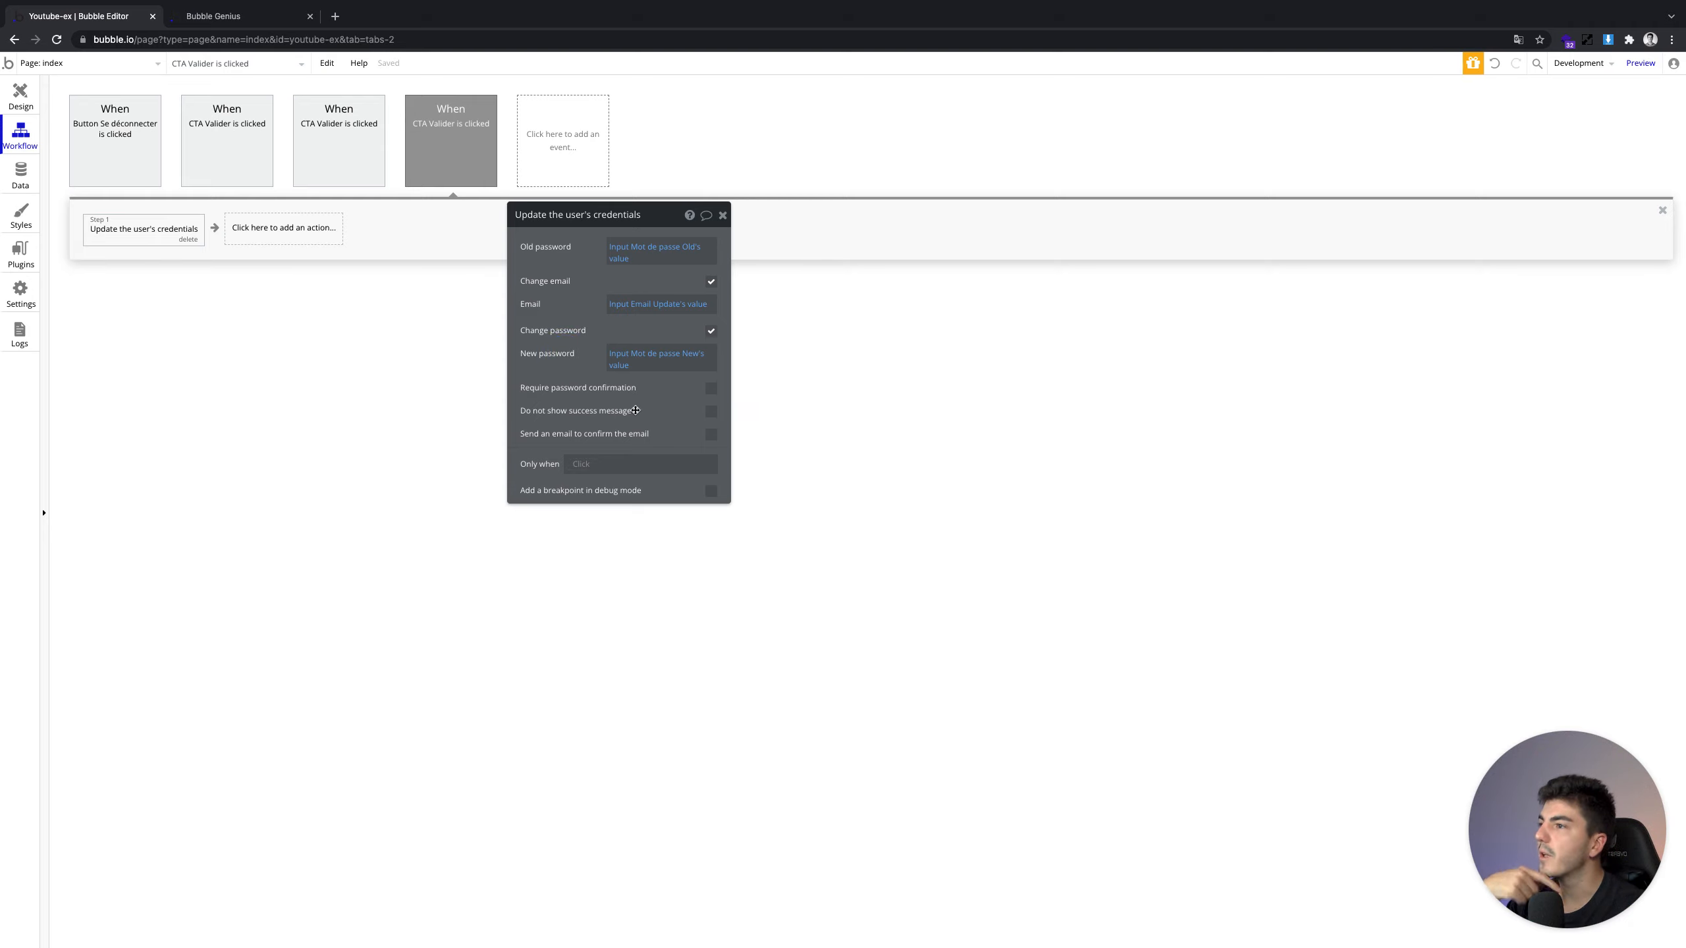
left_click(20, 96)
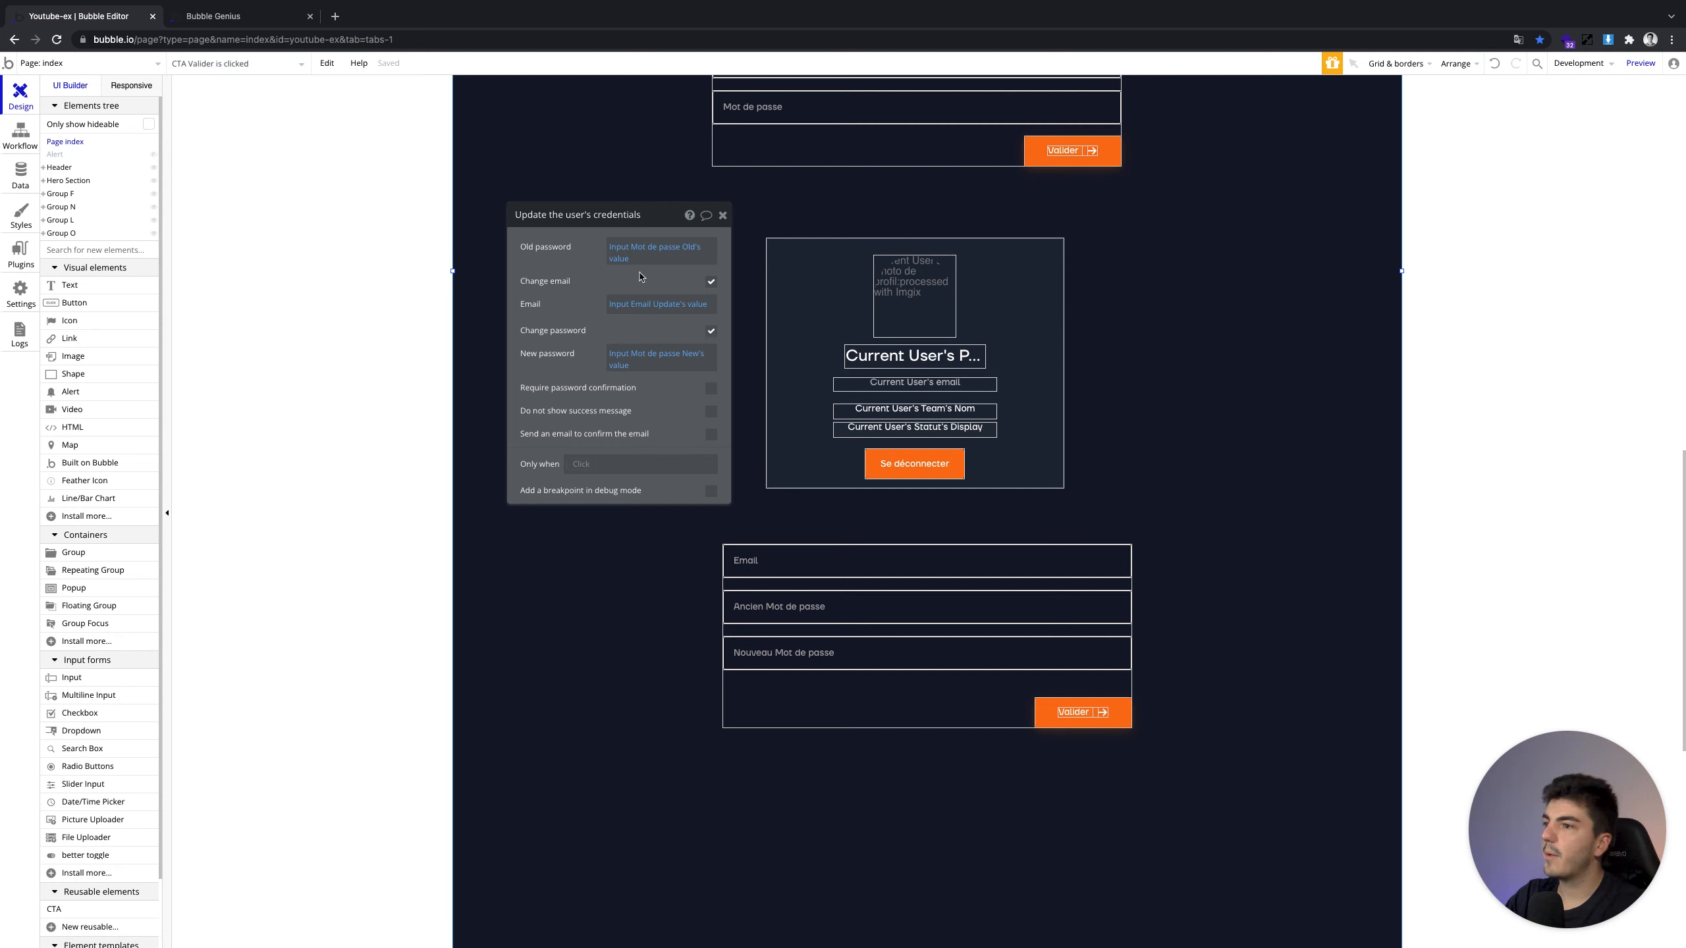
Run the app as the first All Users entry and begin entering a new email in the update form
left_click(19, 174)
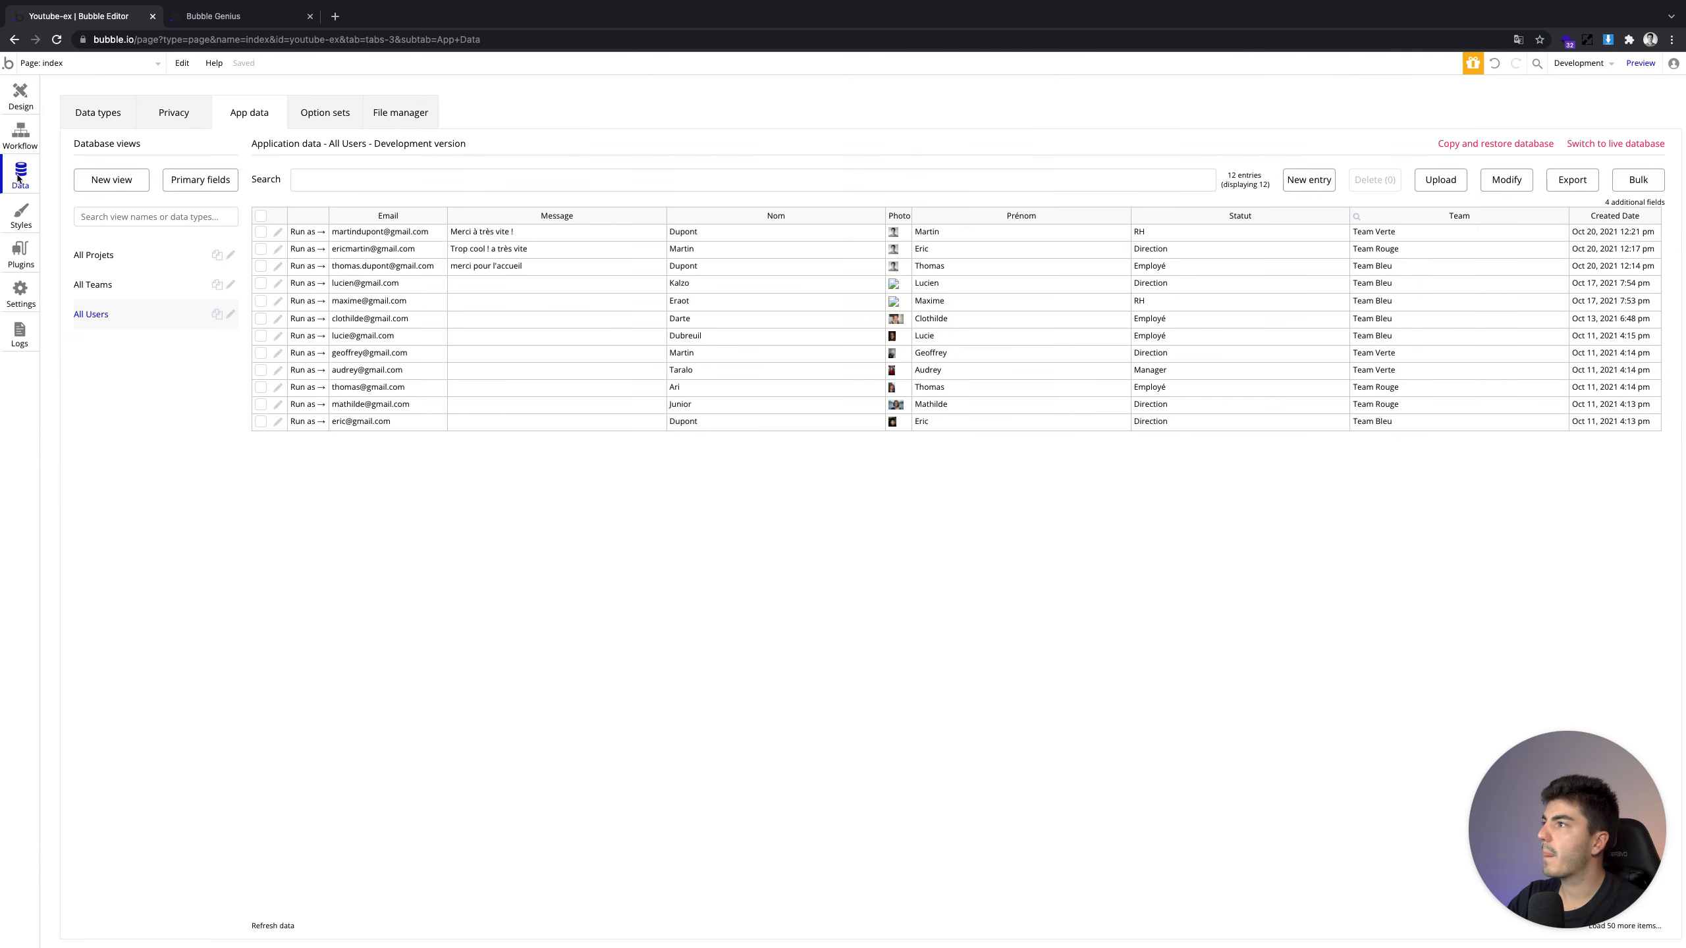
left_click(306, 232)
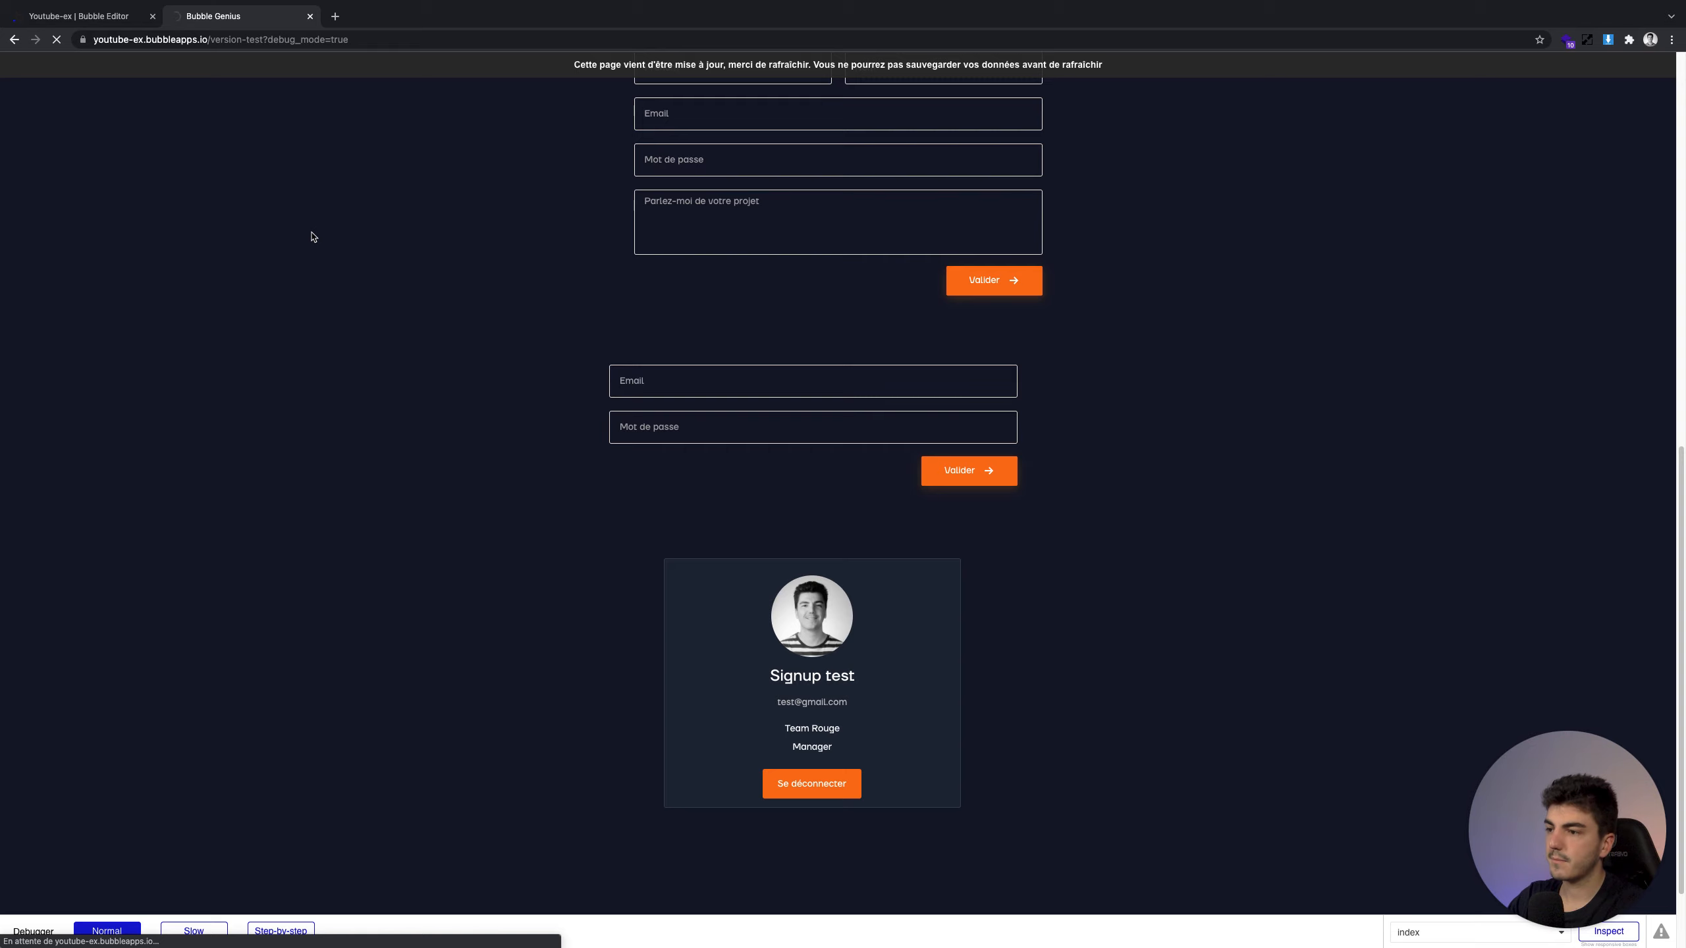
left_click(740, 681)
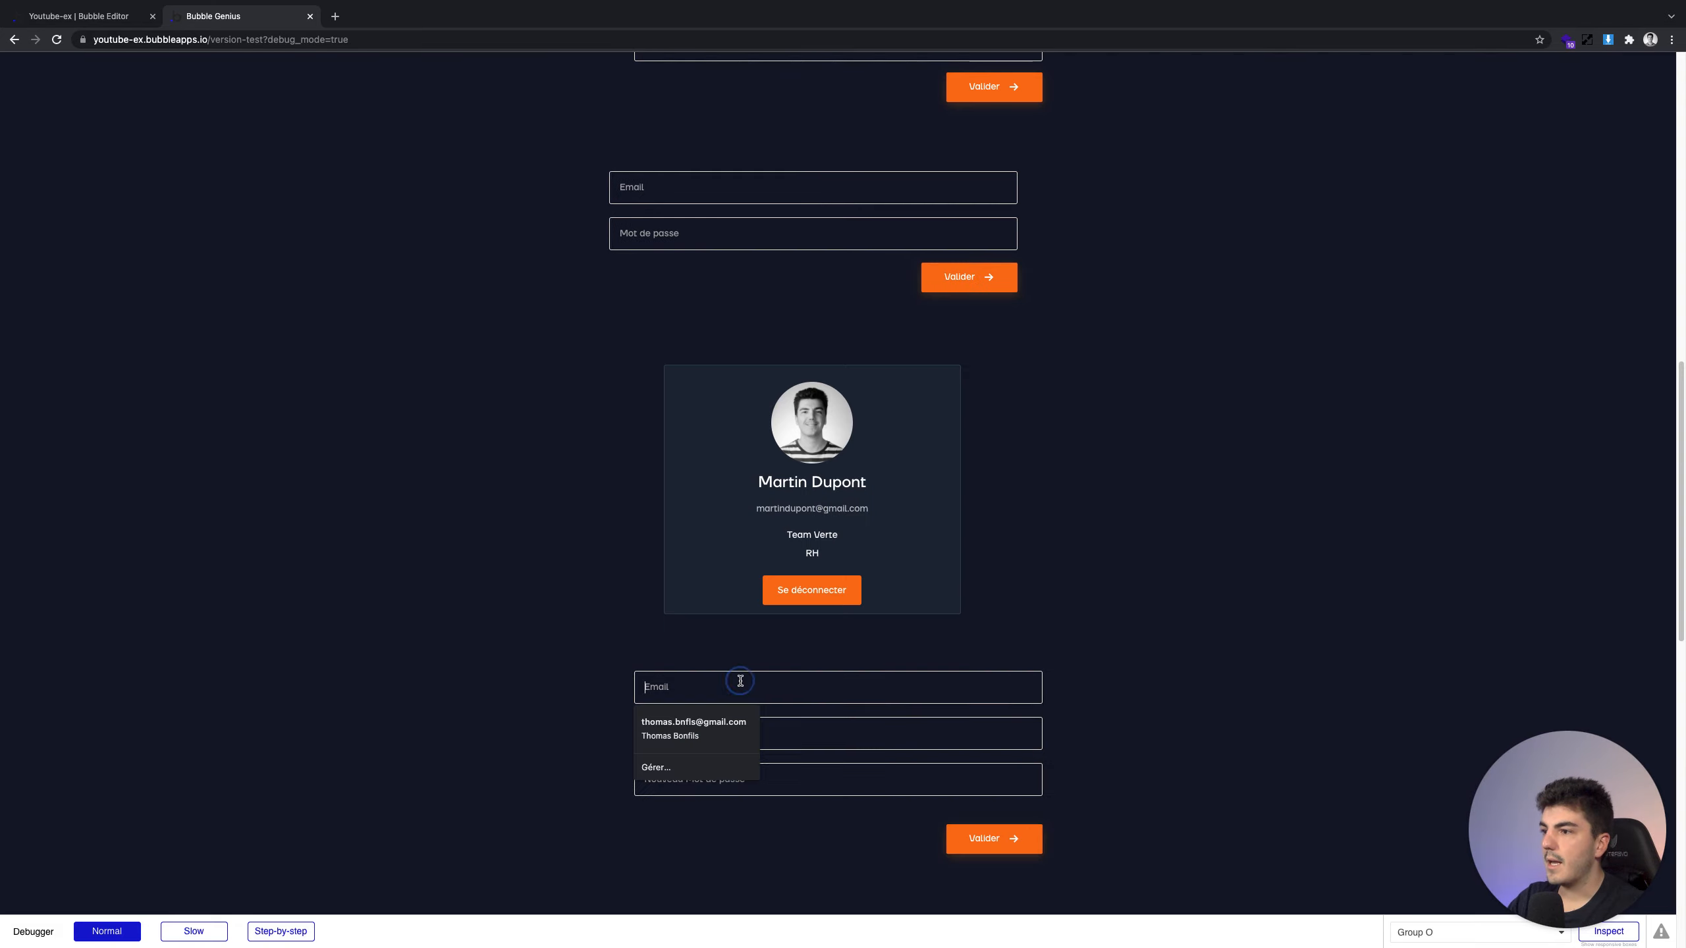
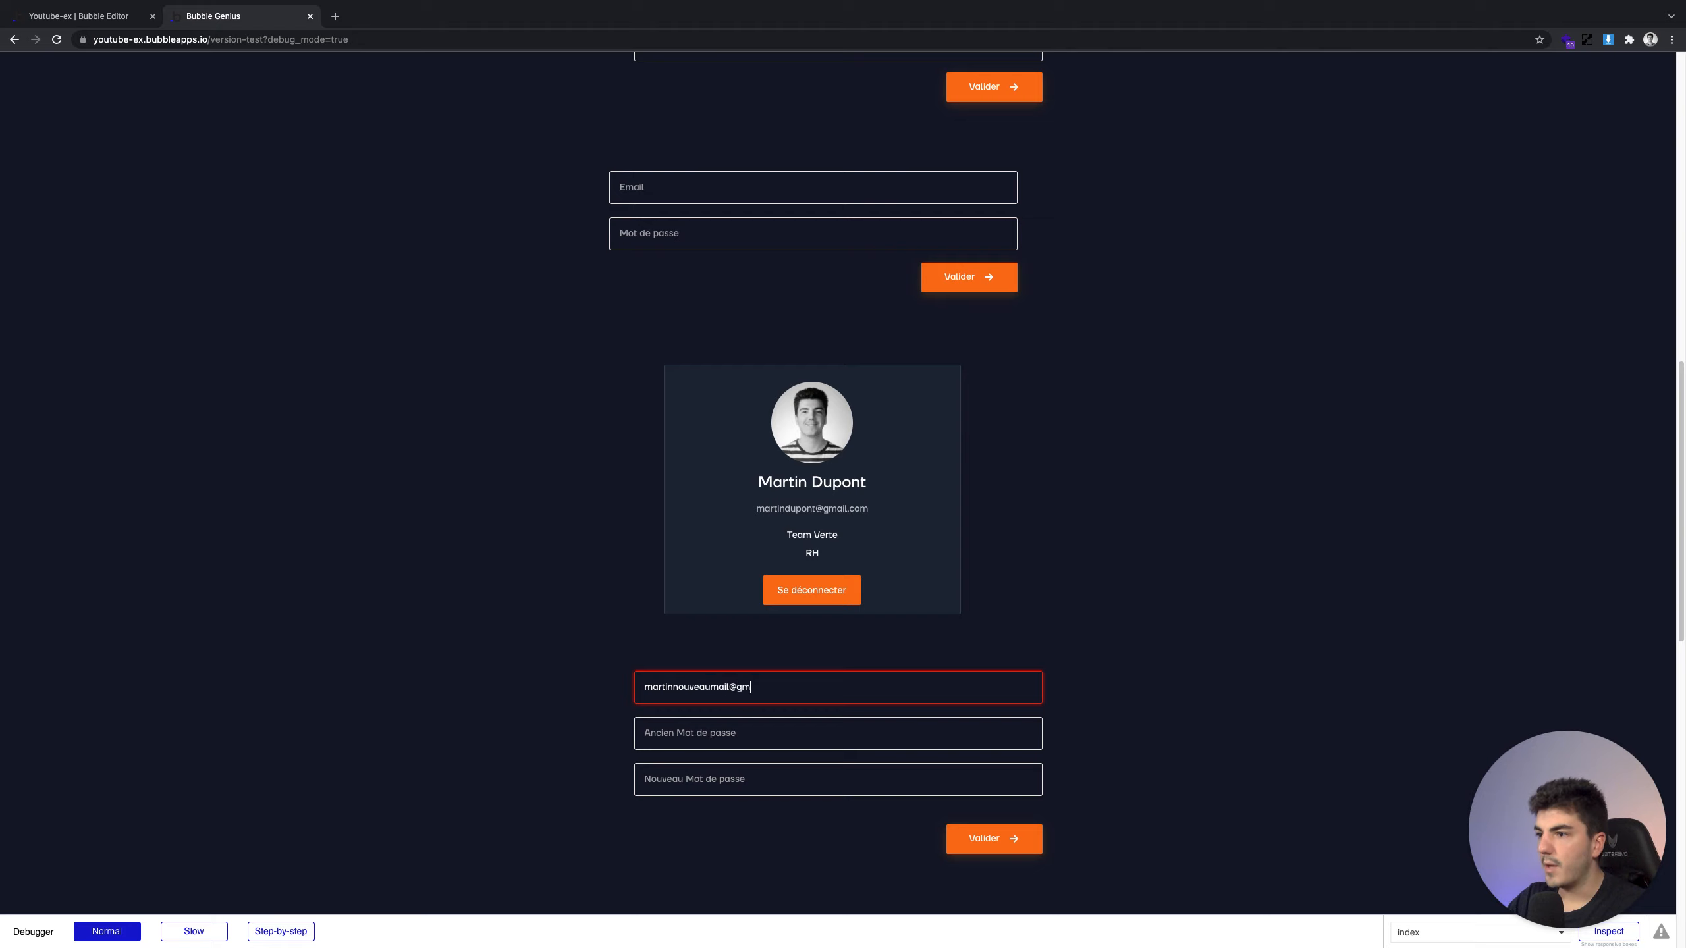
key("Tab")
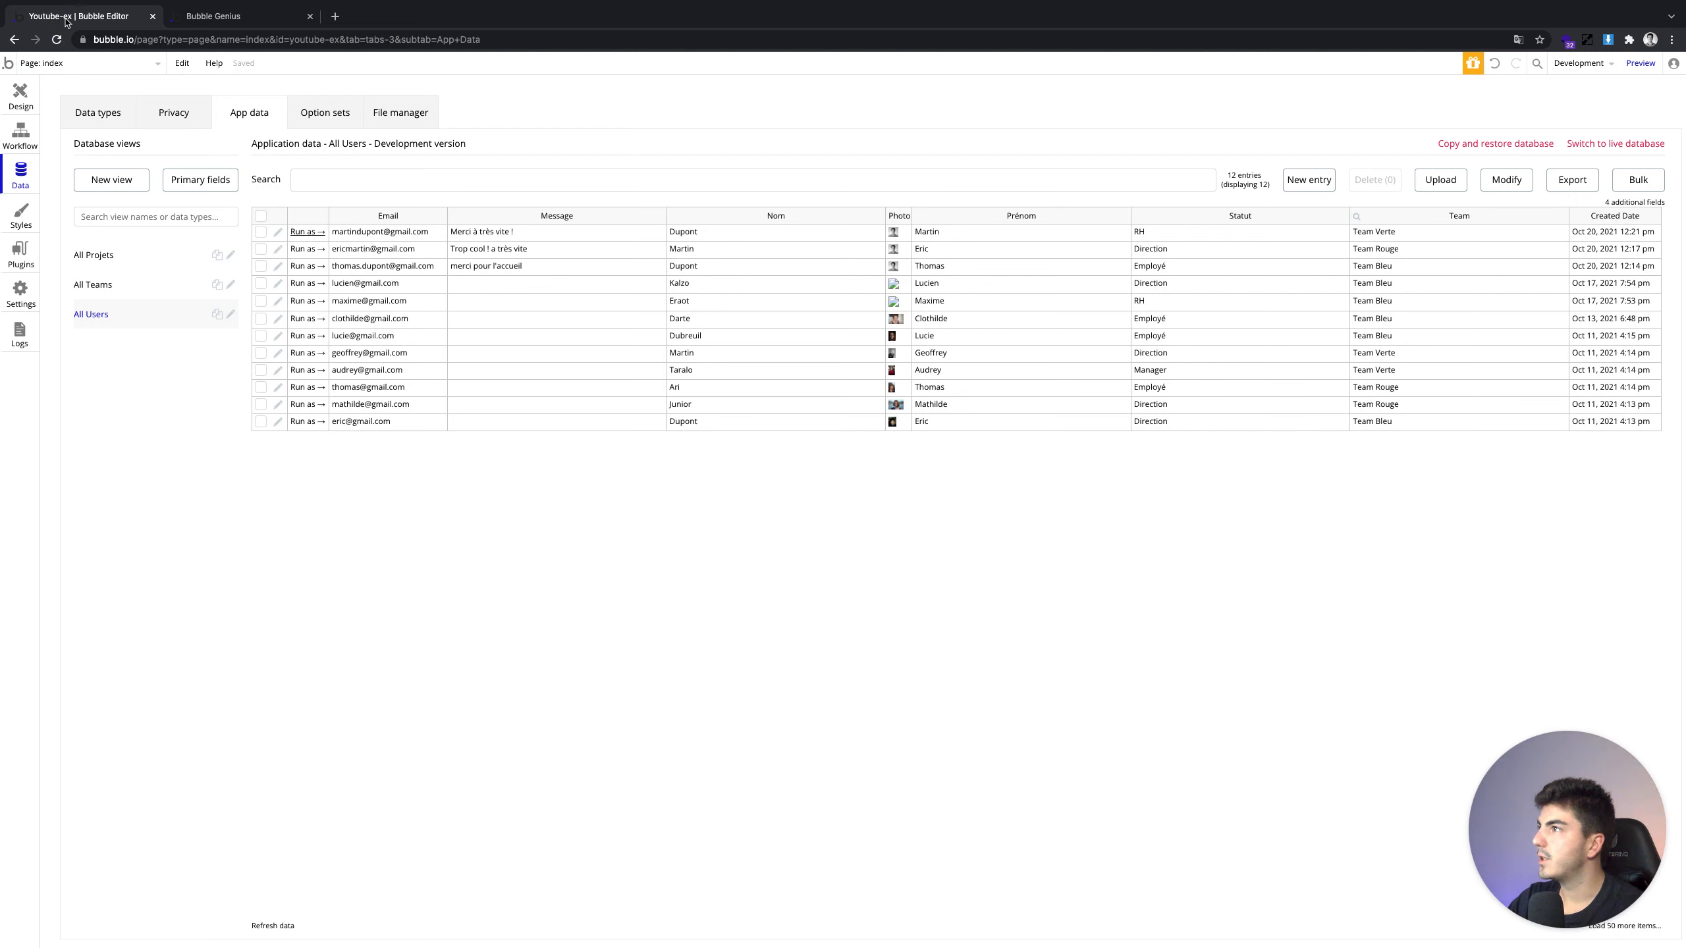
left_click(73, 15)
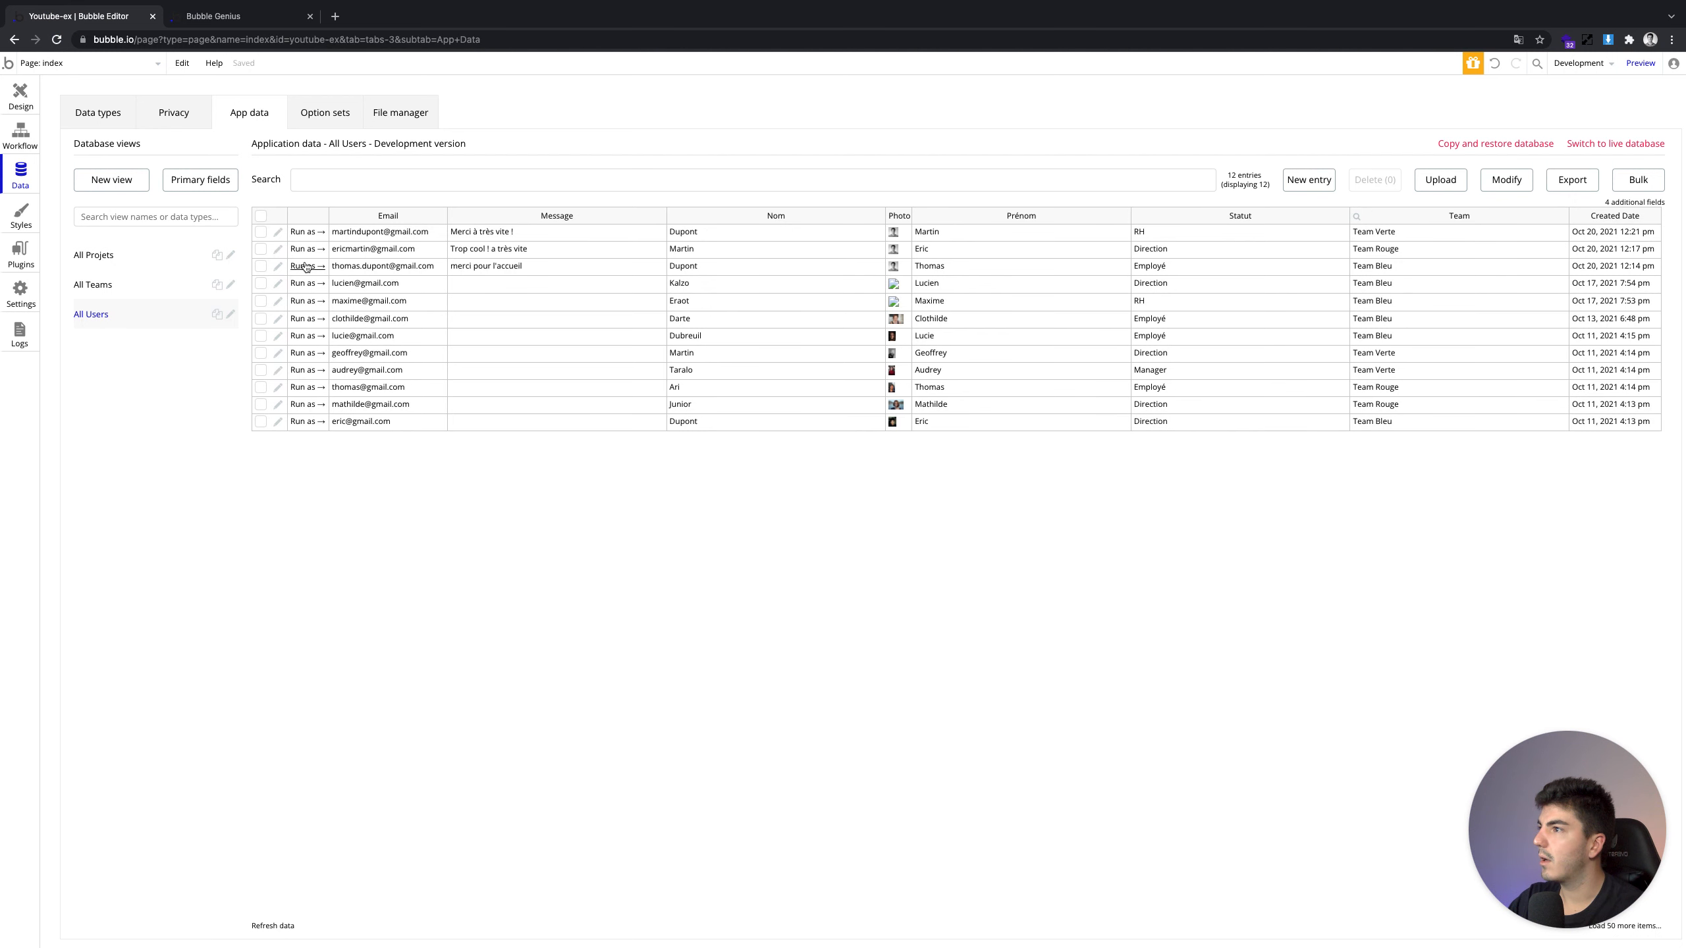
Refresh the All Users table and run the app as the new first-row test user
left_click(272, 926)
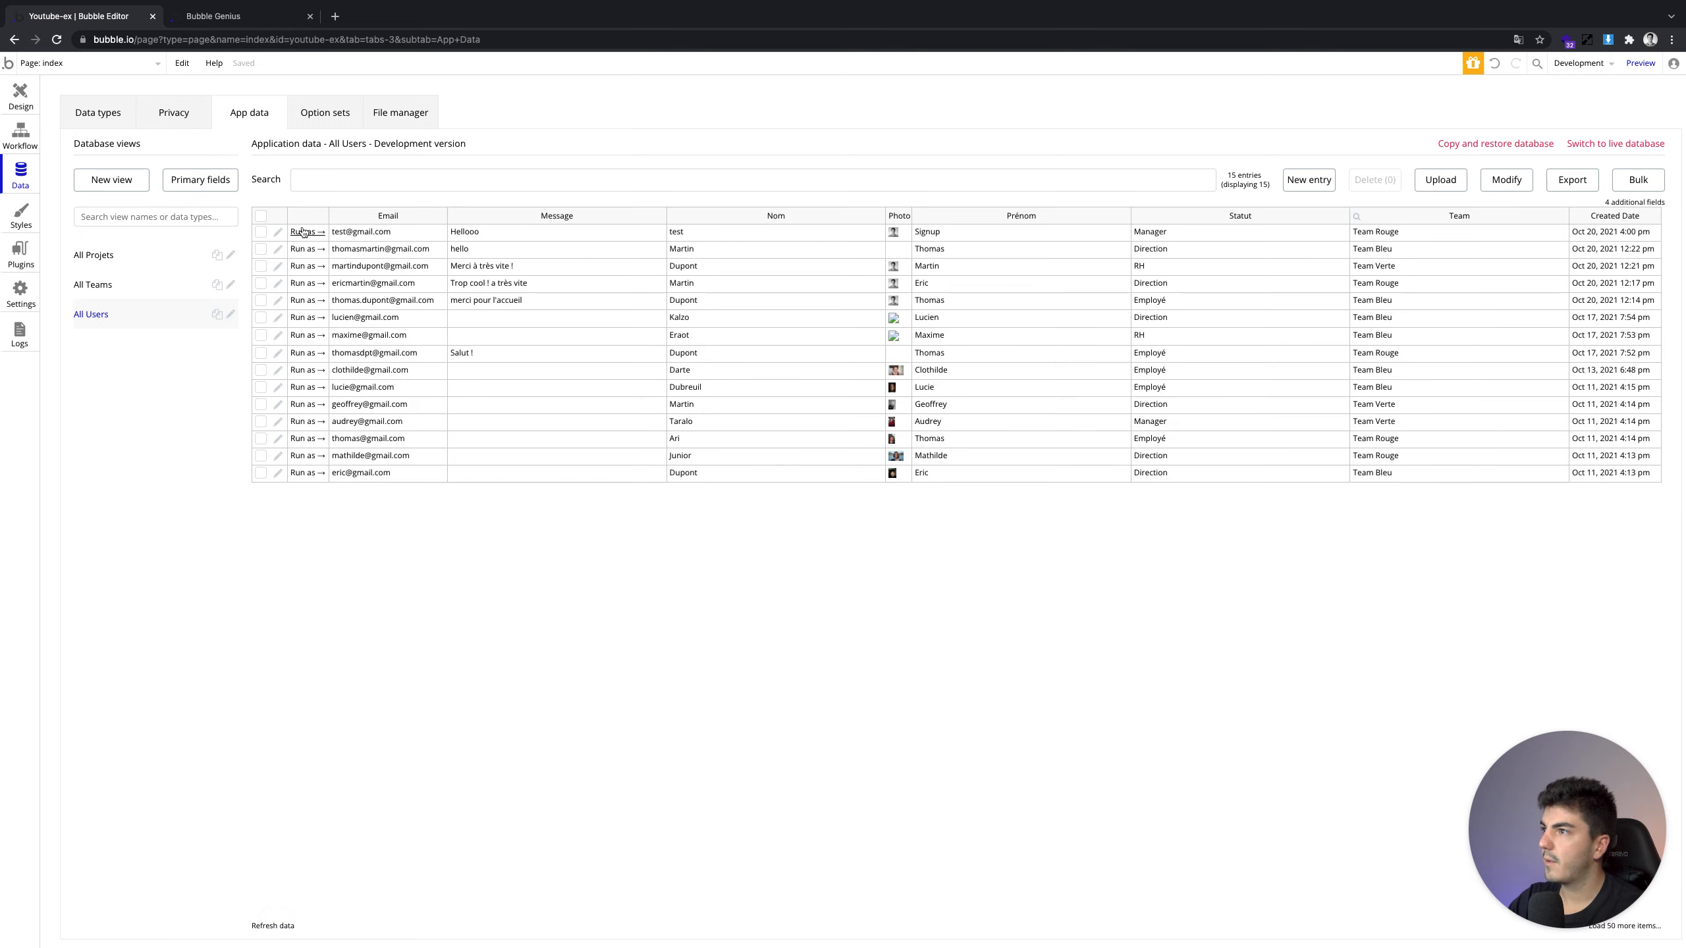
left_click(302, 231)
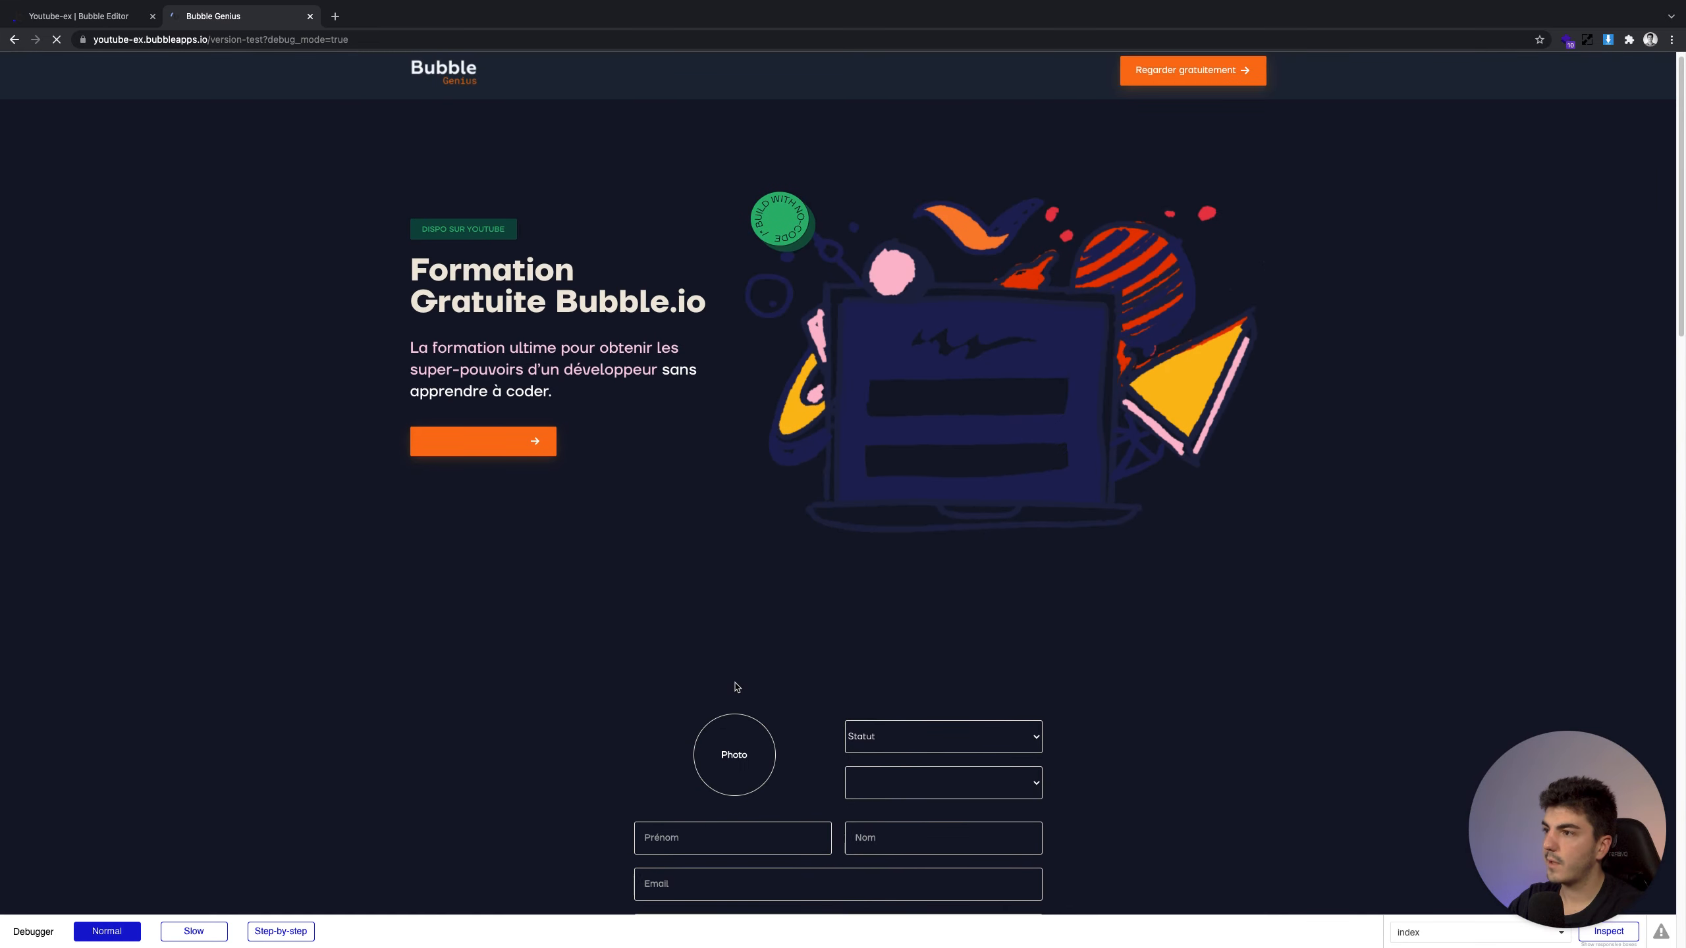
Fill the update form with a new email and a new password
scroll(705, 620, "down", 3)
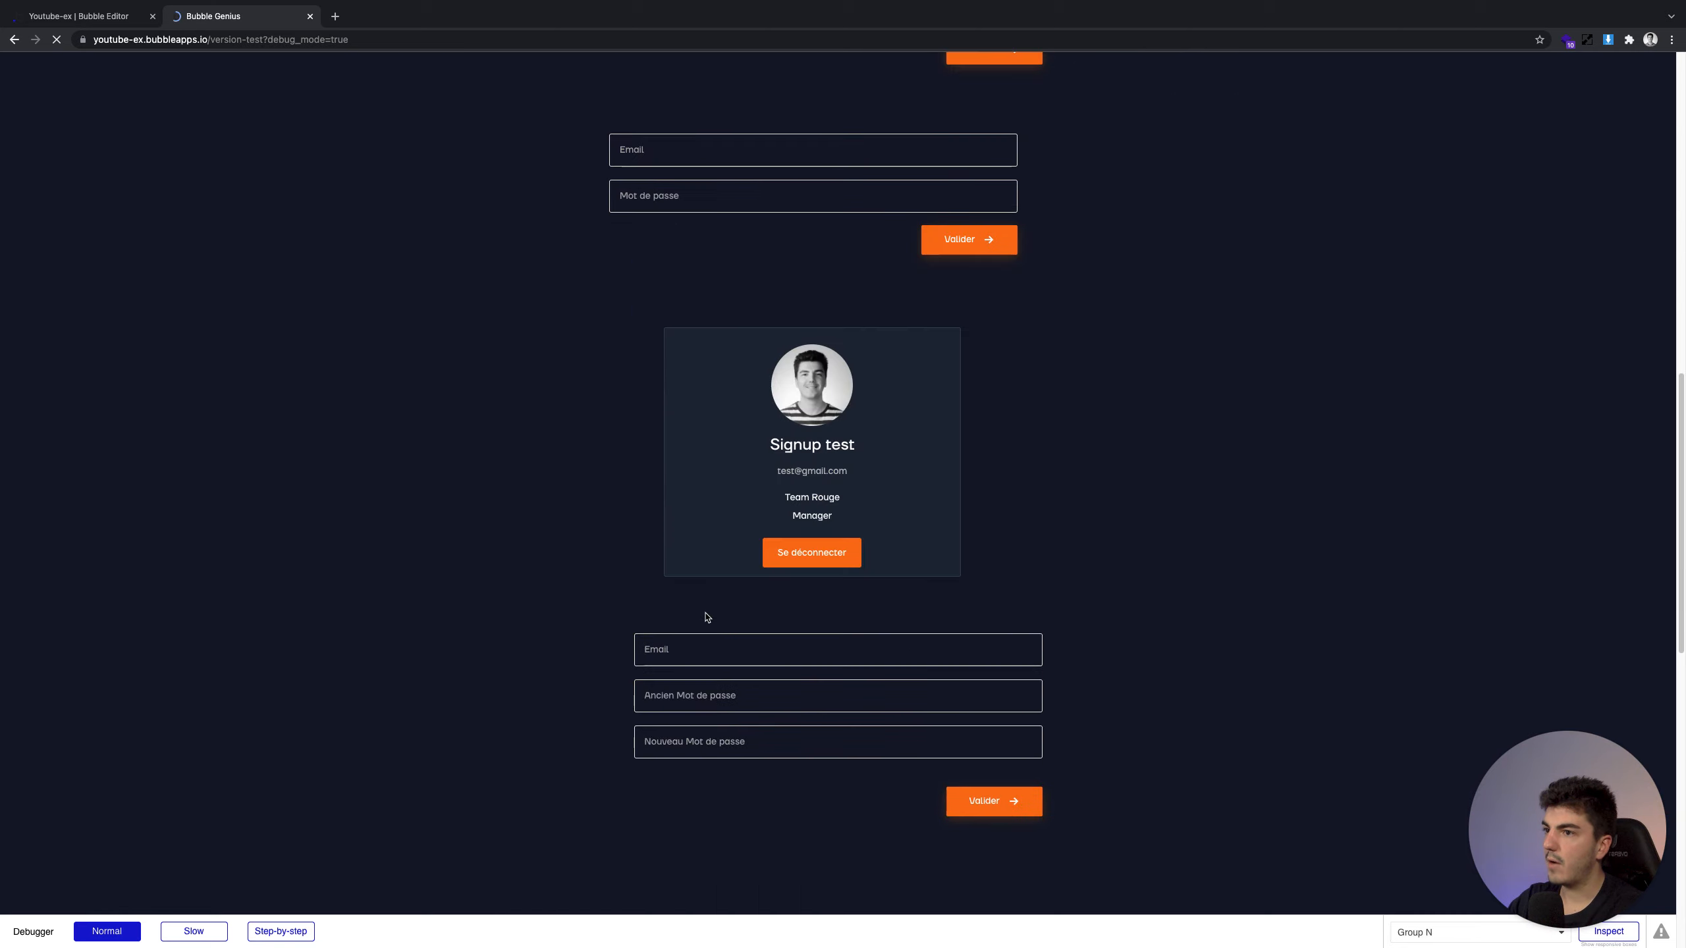
left_click(701, 648)
type("testnouveauemail")
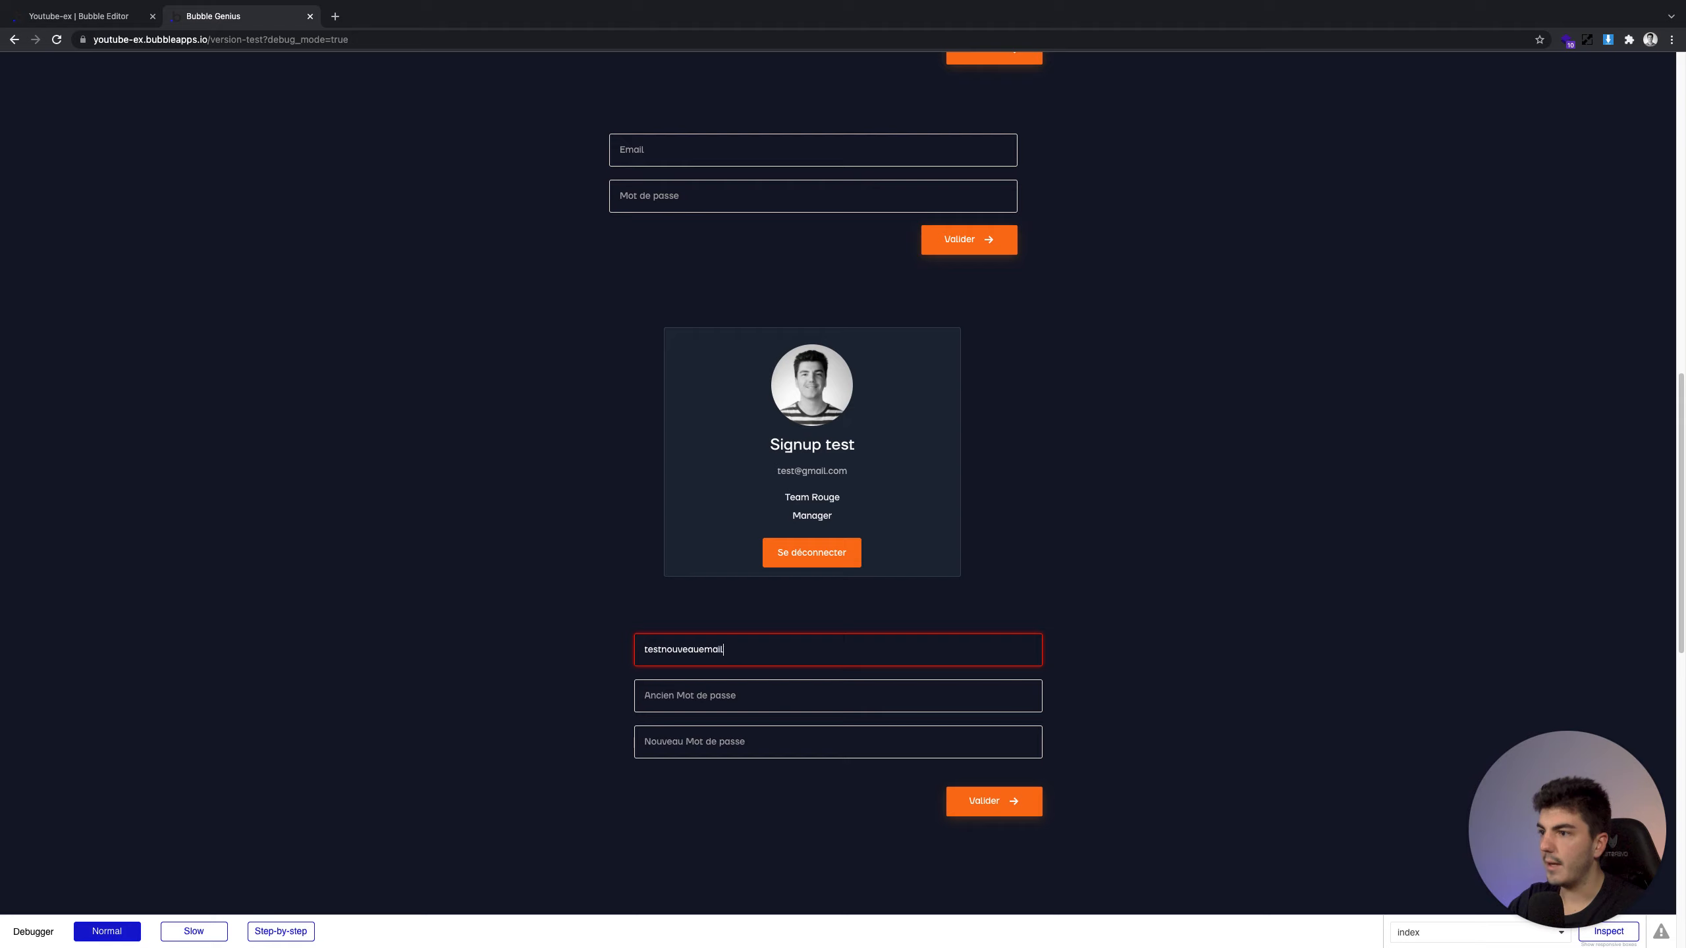
type("test")
key("Tab")
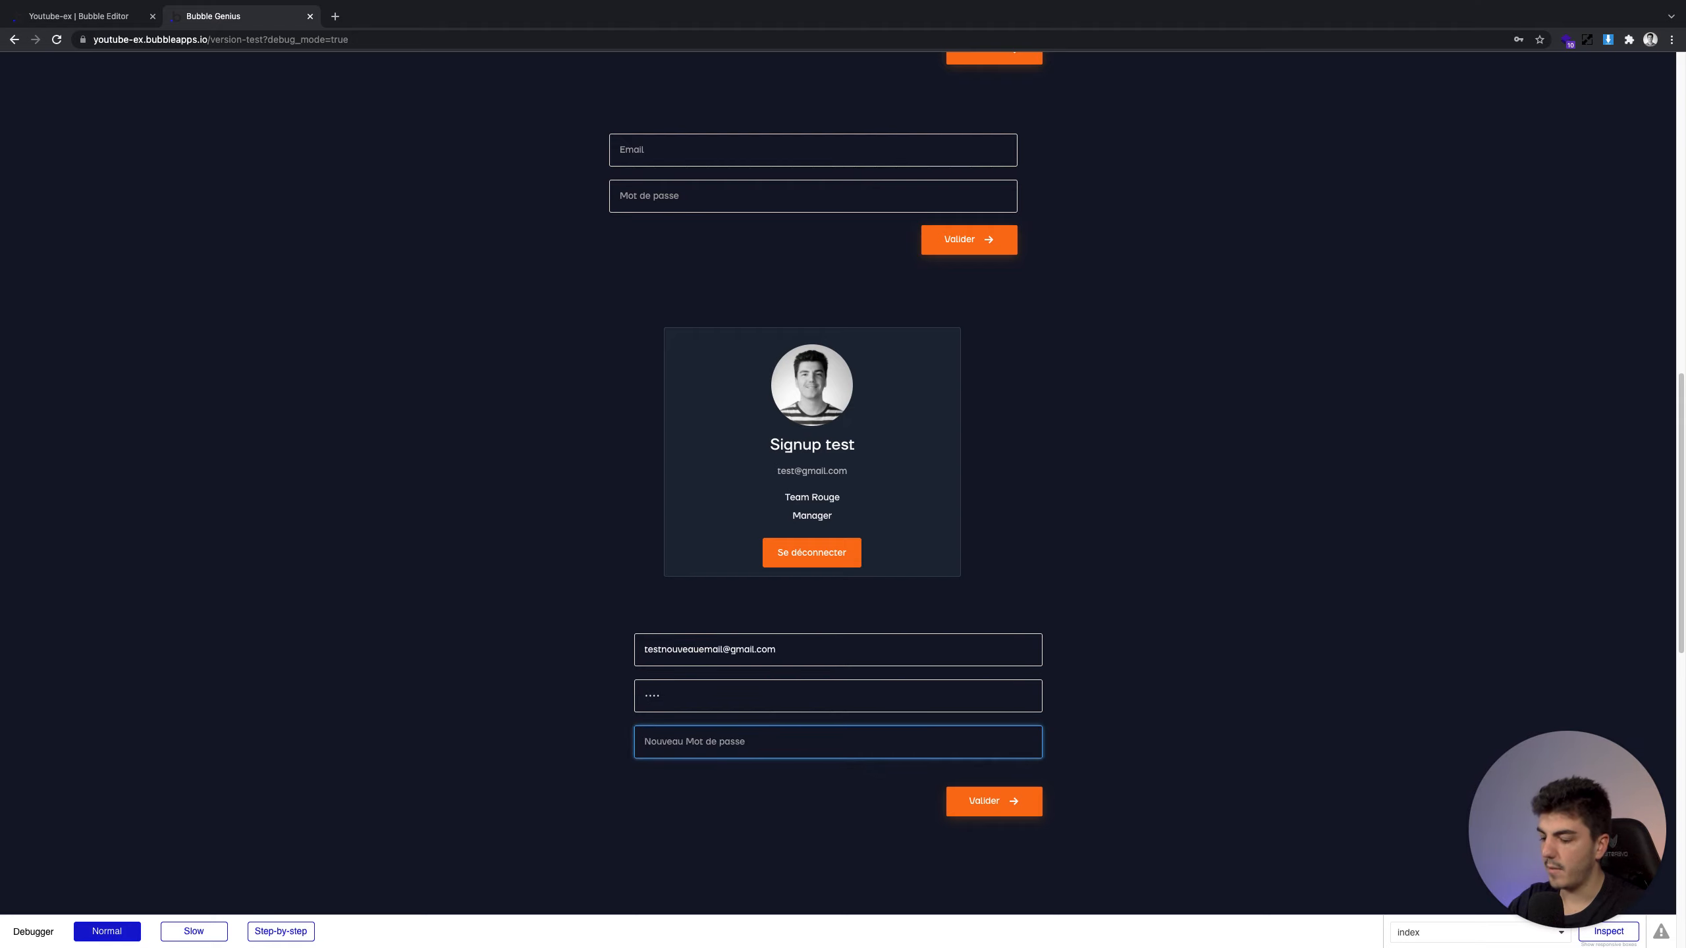
type("testn")
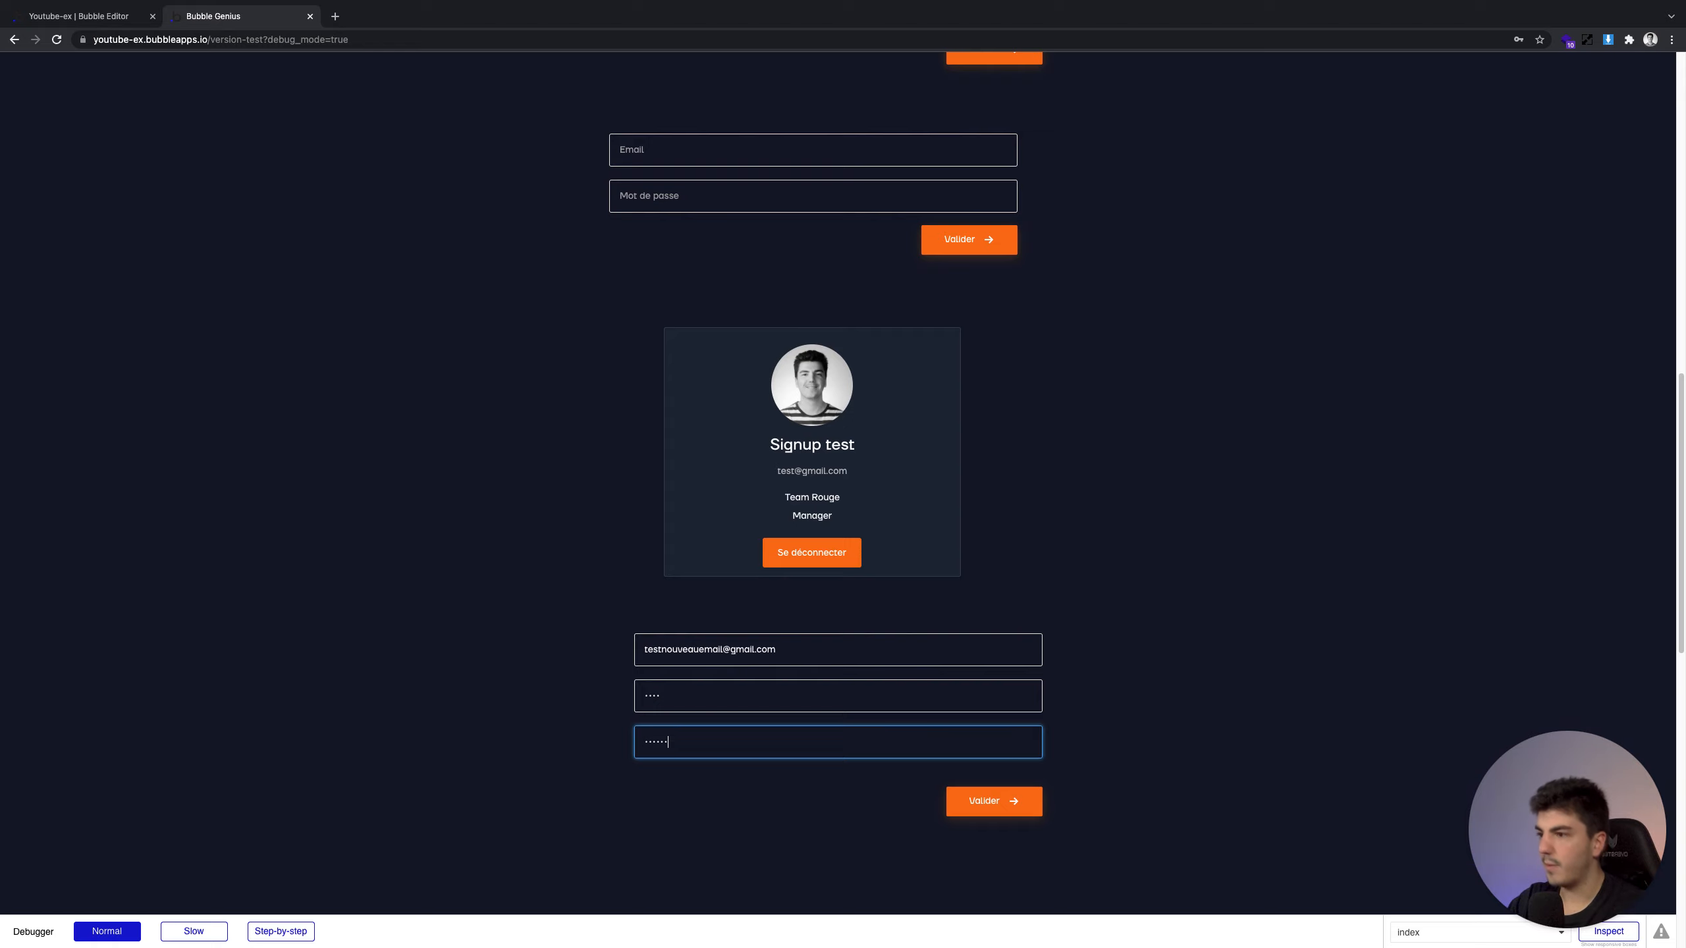
left_click(576, 642)
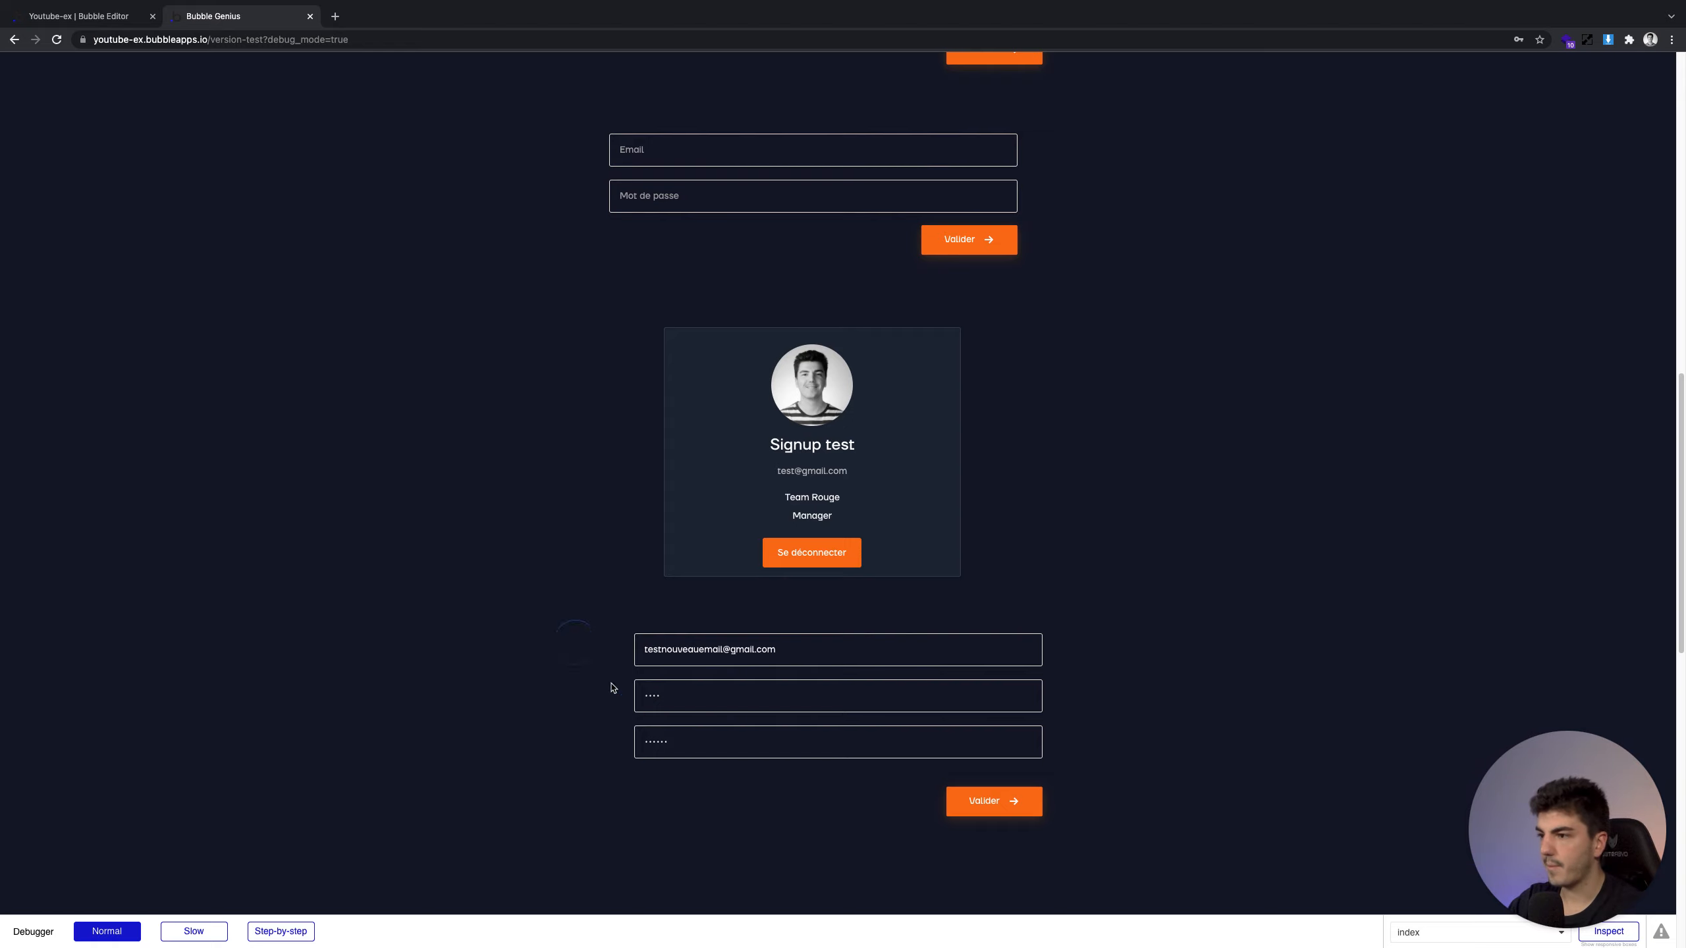
Submit the form with Valider, dismiss the alert, and check the profile card's updated email
left_click(1033, 801)
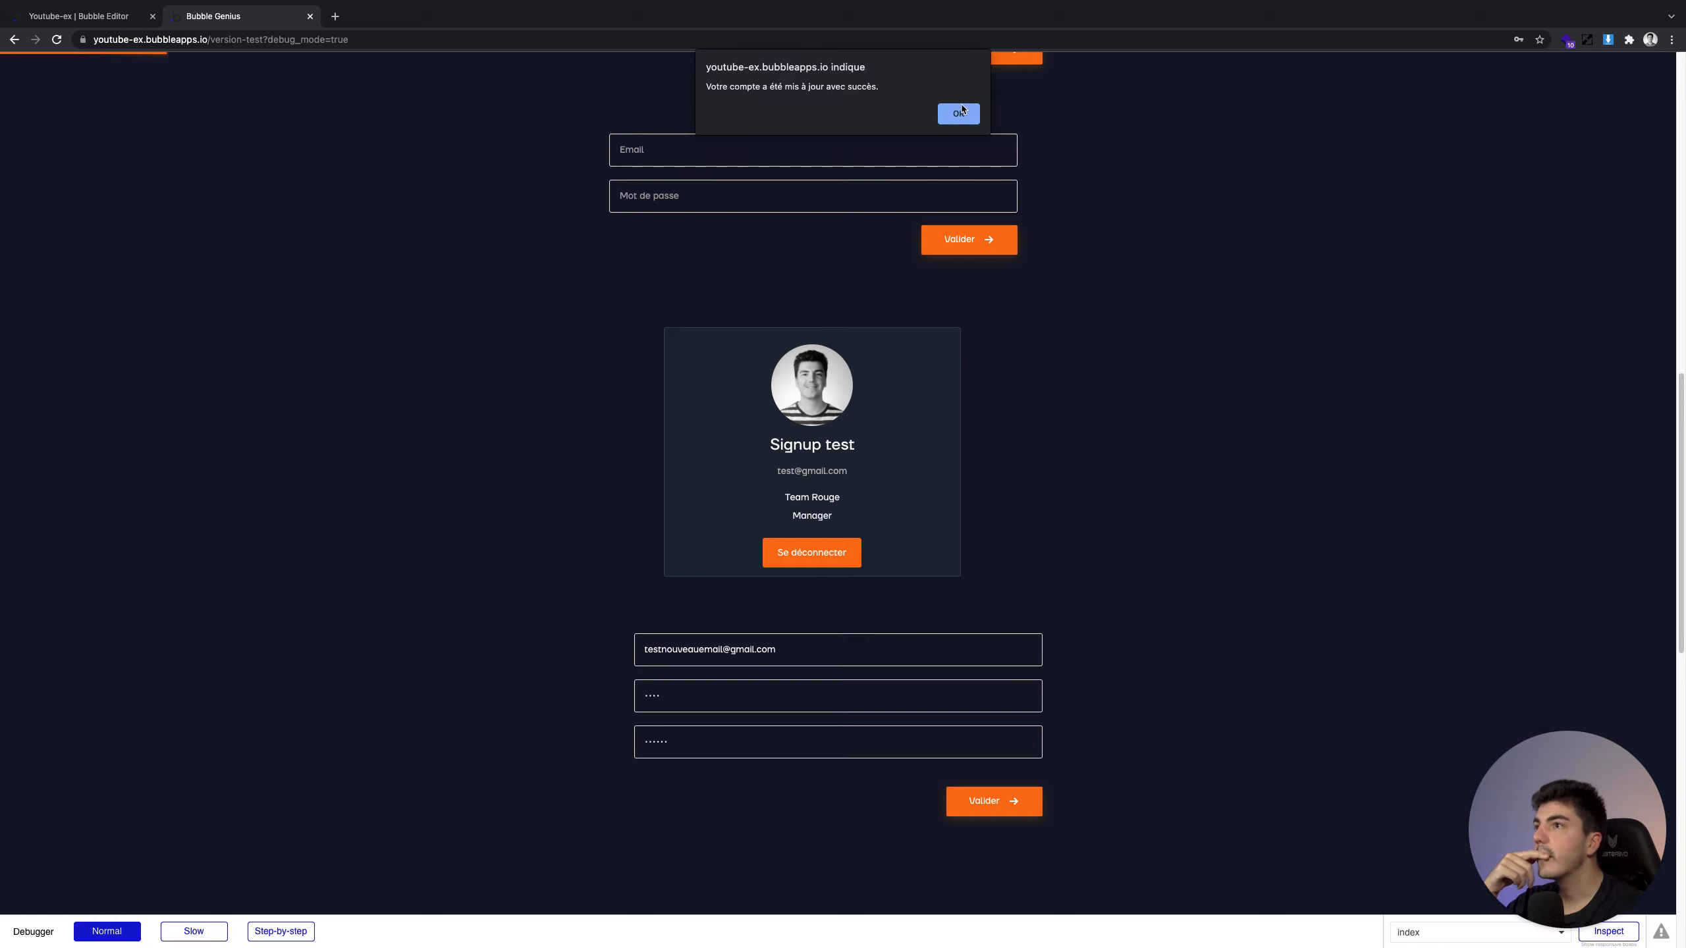
left_click(959, 113)
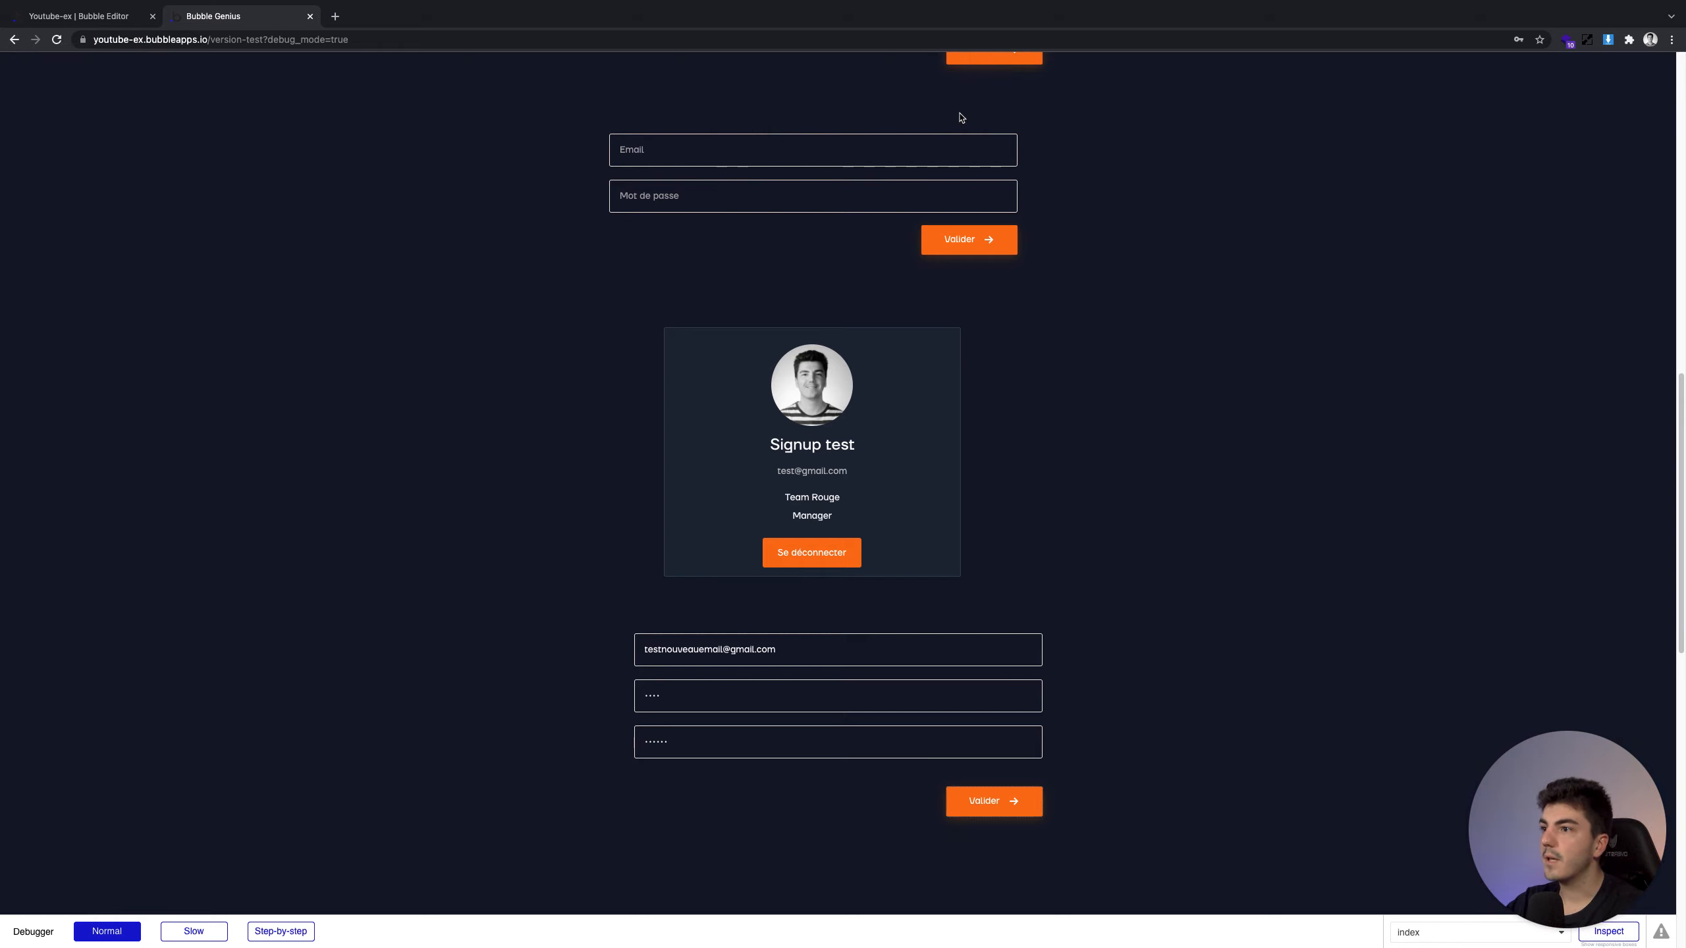
left_click(752, 468)
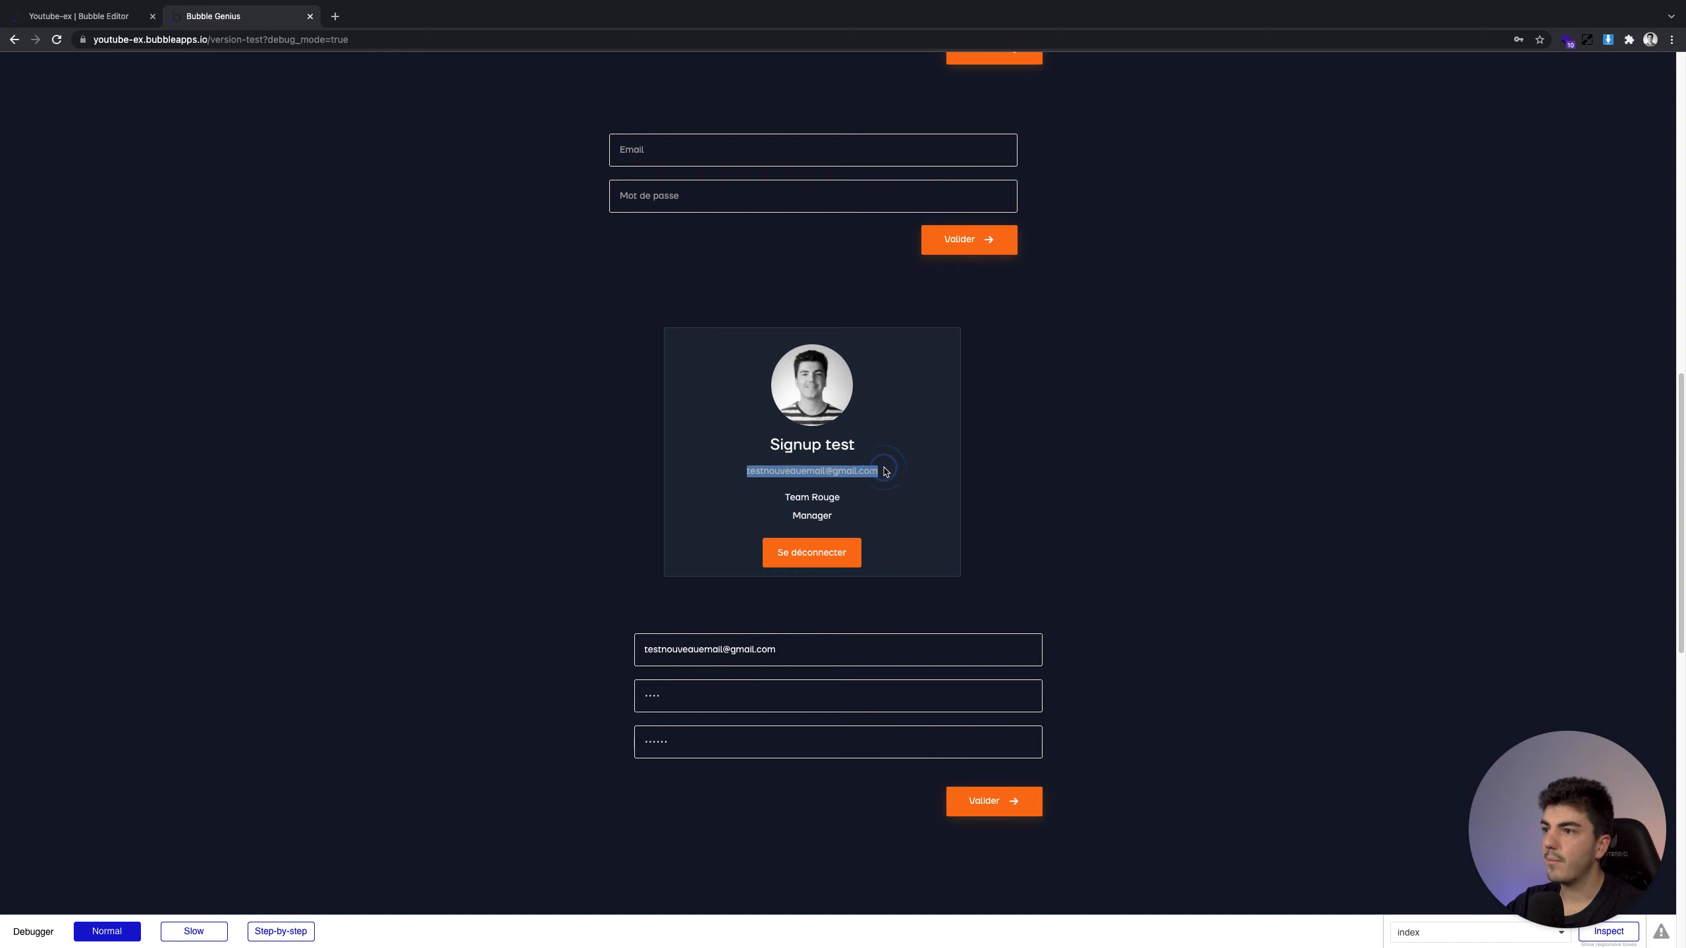
left_click(90, 16)
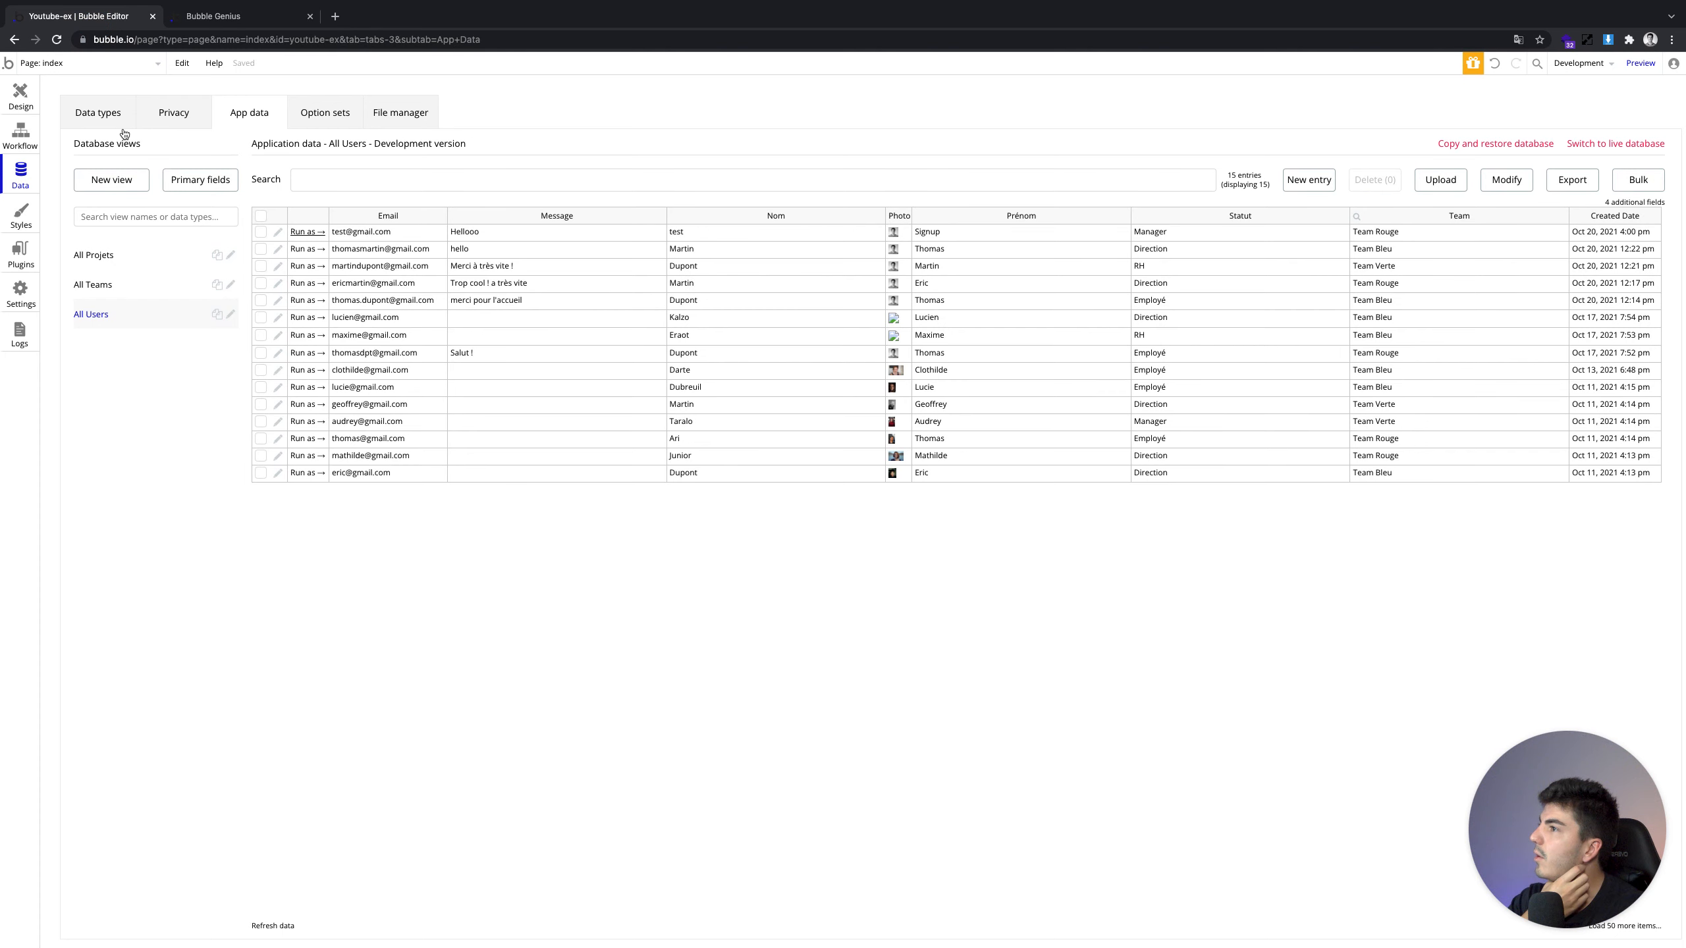
Add a Show message in an alert box step with custom message 'Compte mis à jour !'
left_click(27, 141)
left_click(174, 227)
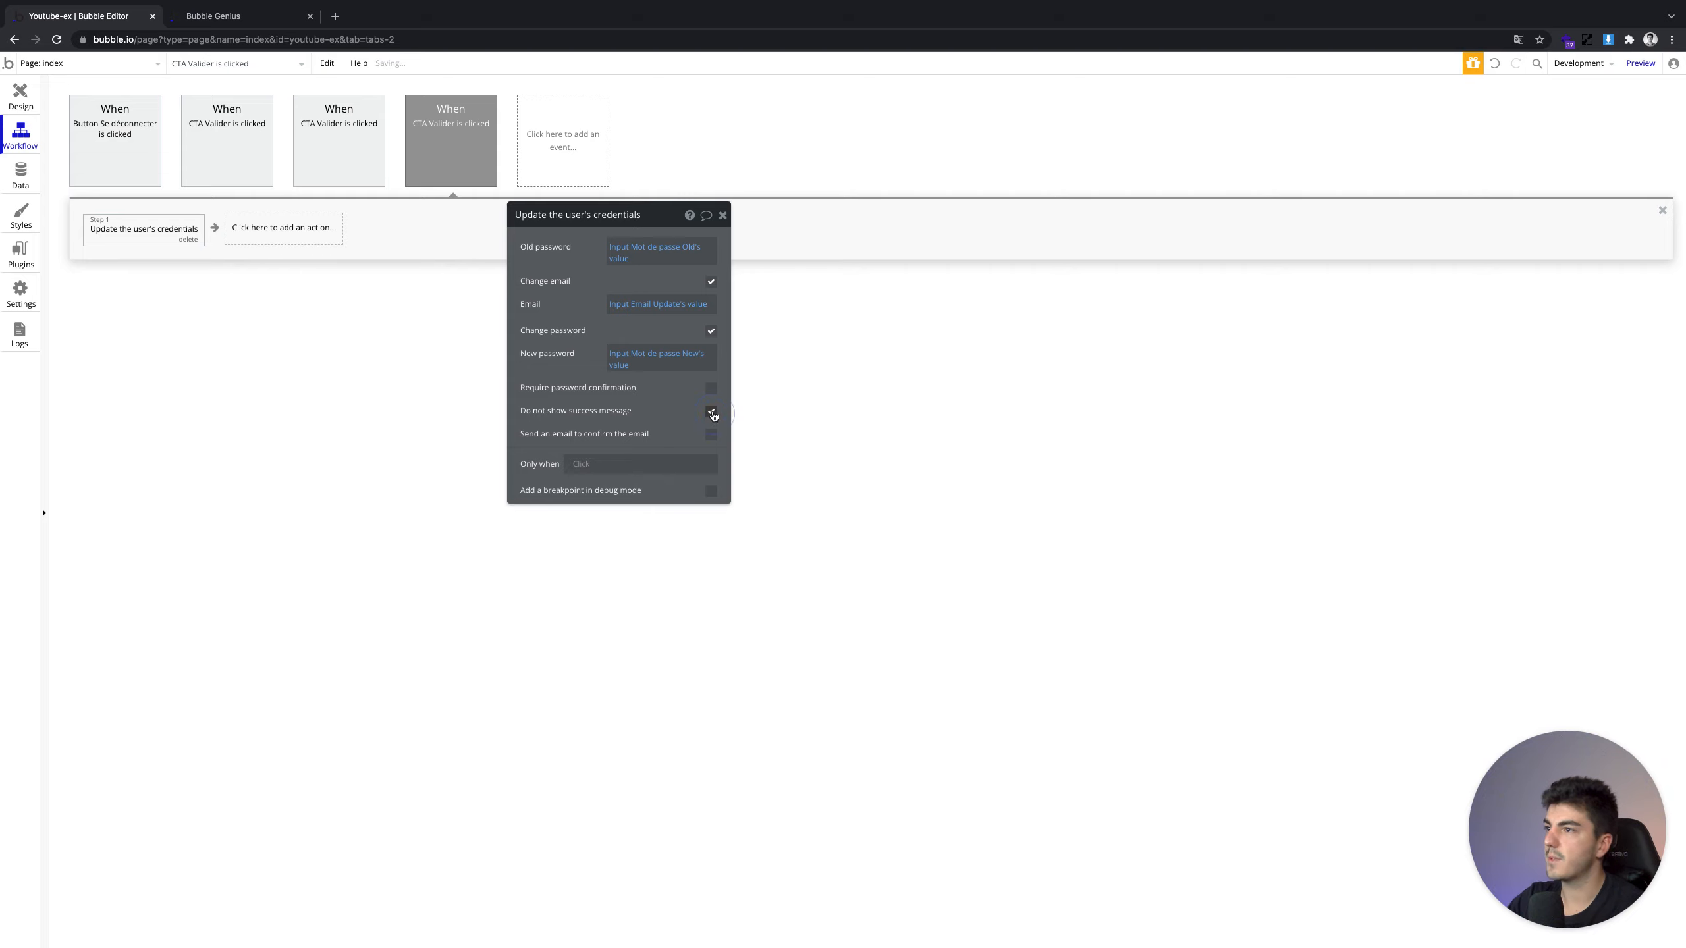
left_click(309, 227)
type("aler")
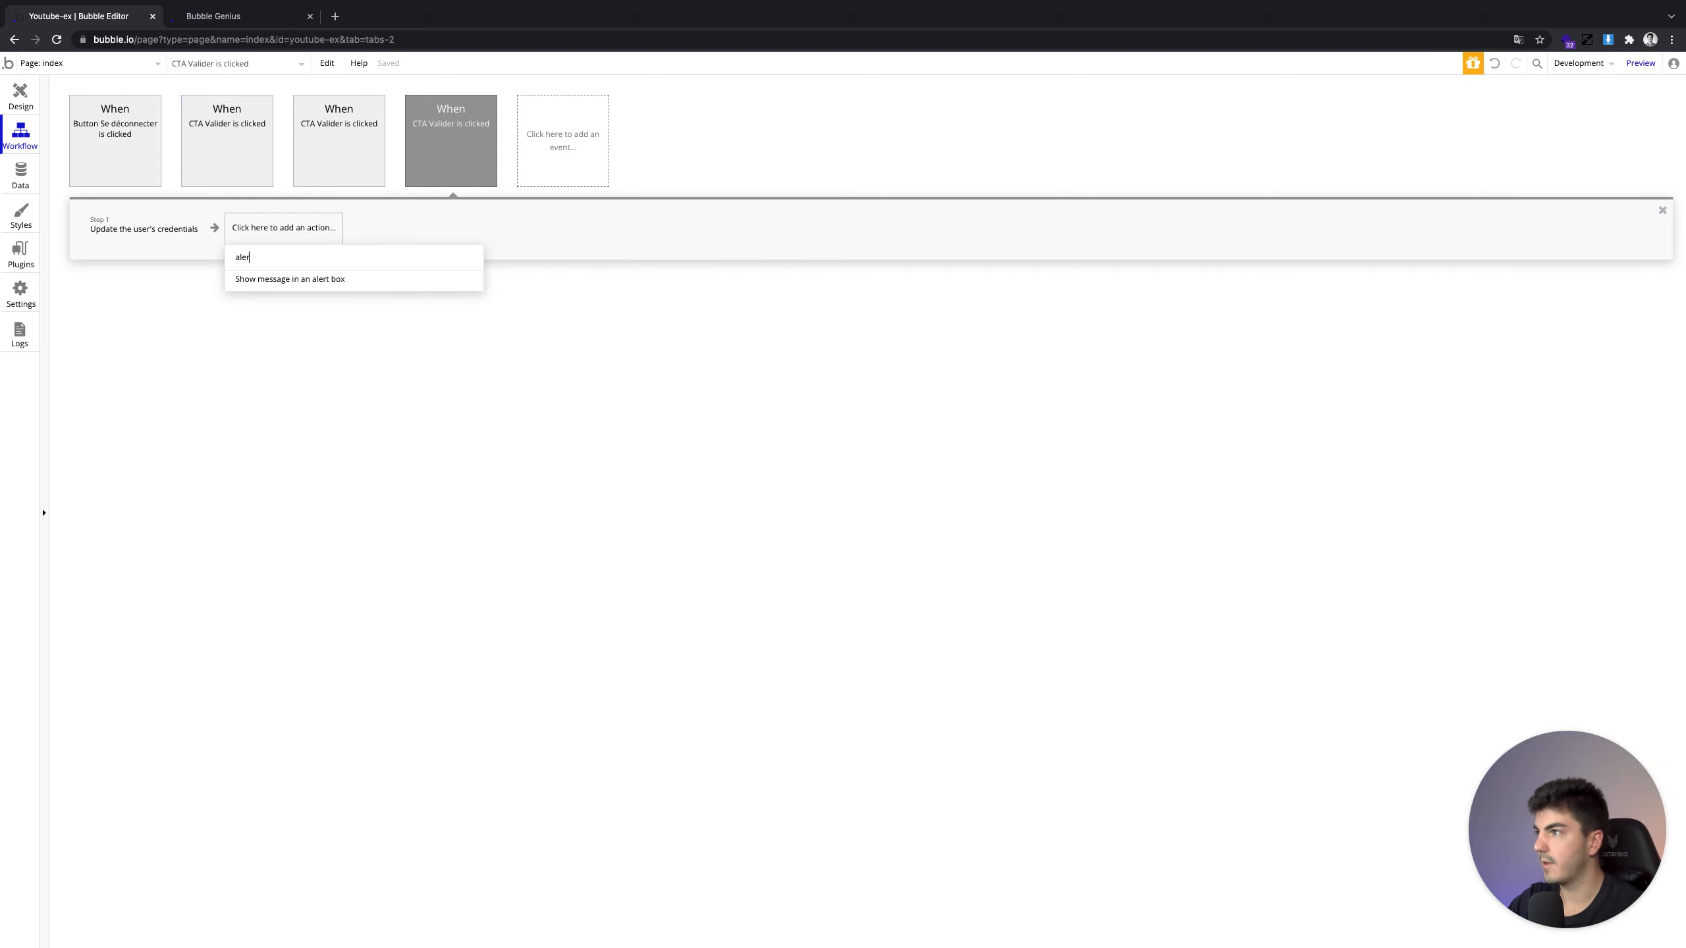
left_click(296, 279)
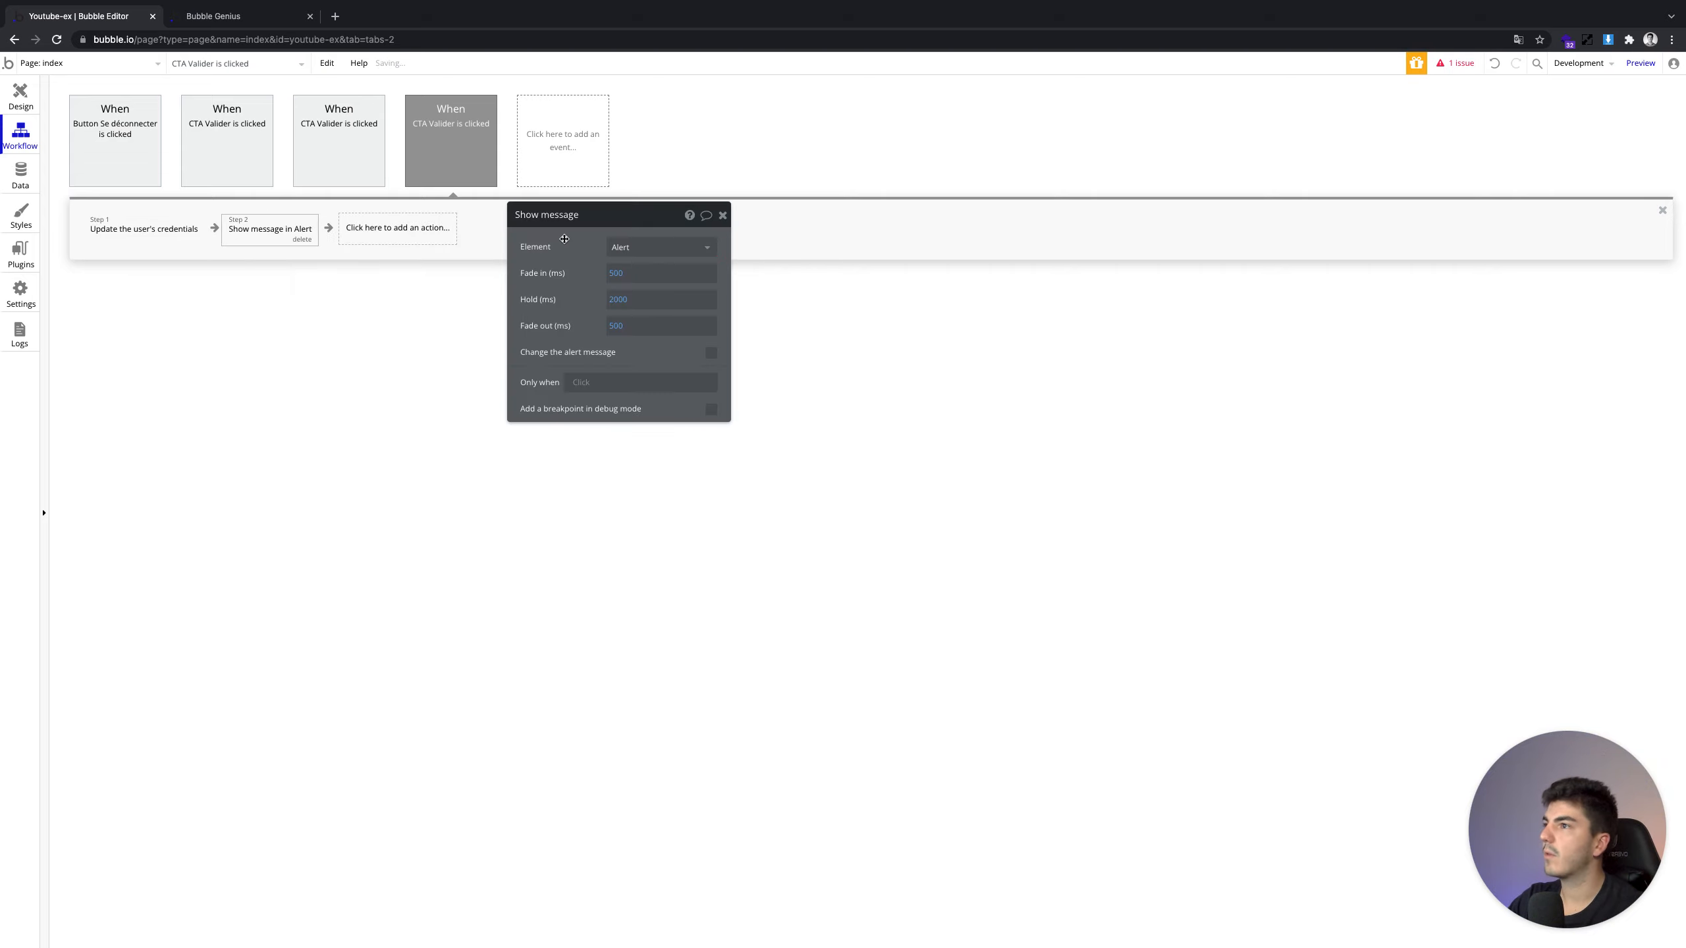
left_click(710, 352)
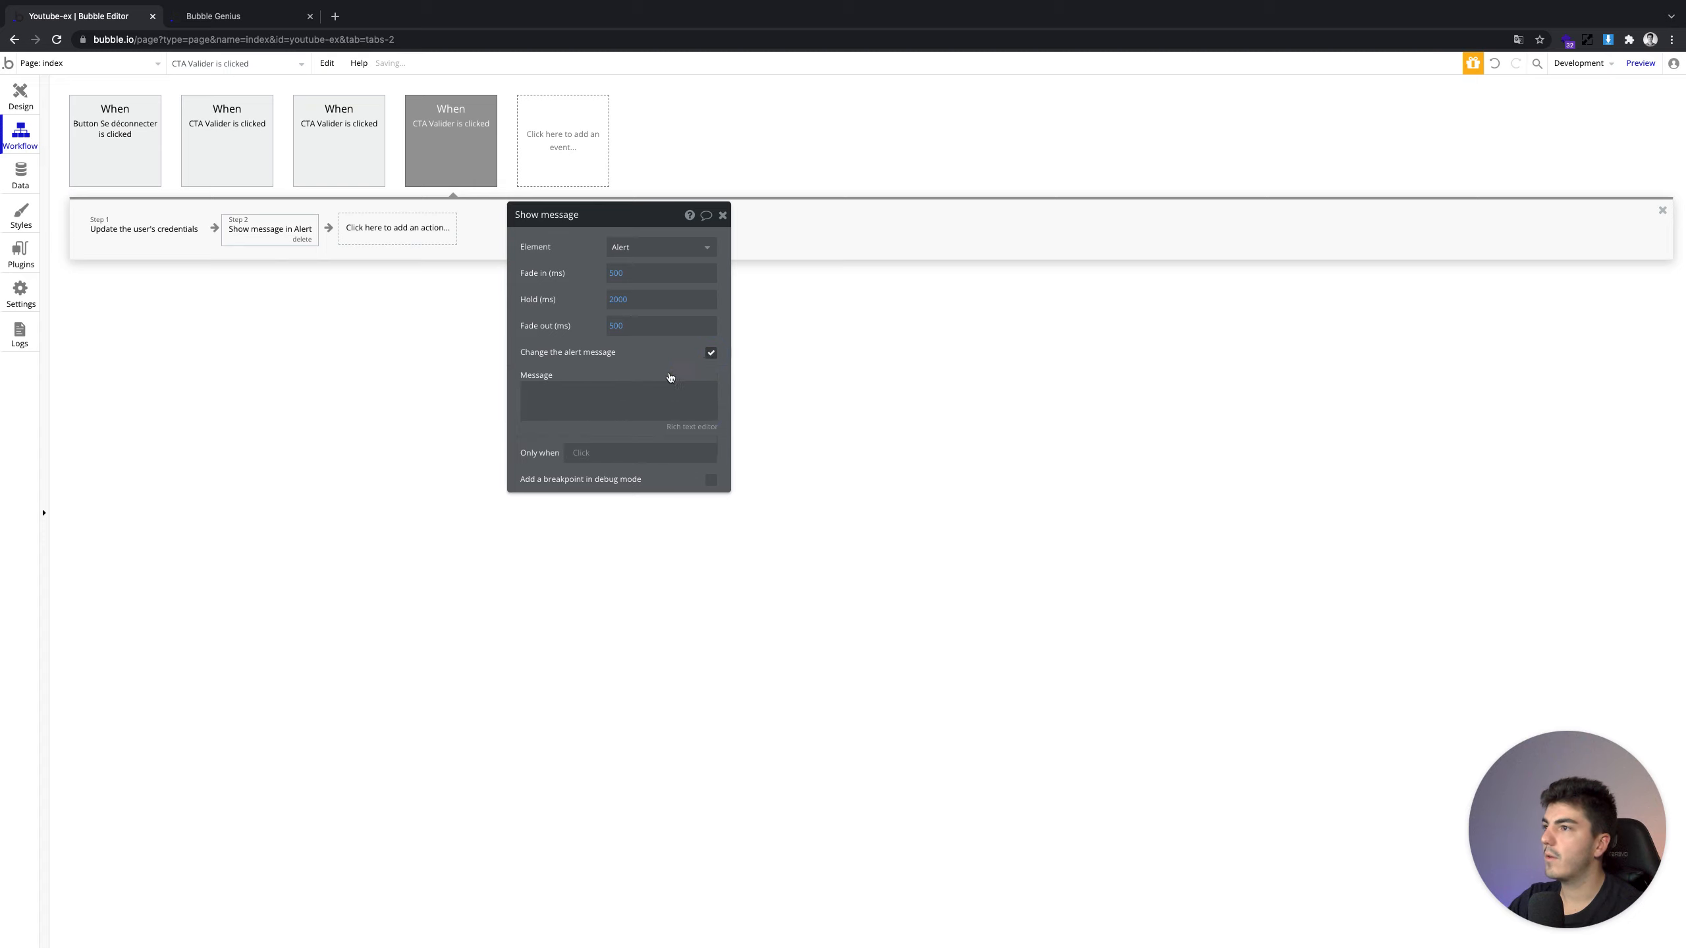
left_click(616, 387)
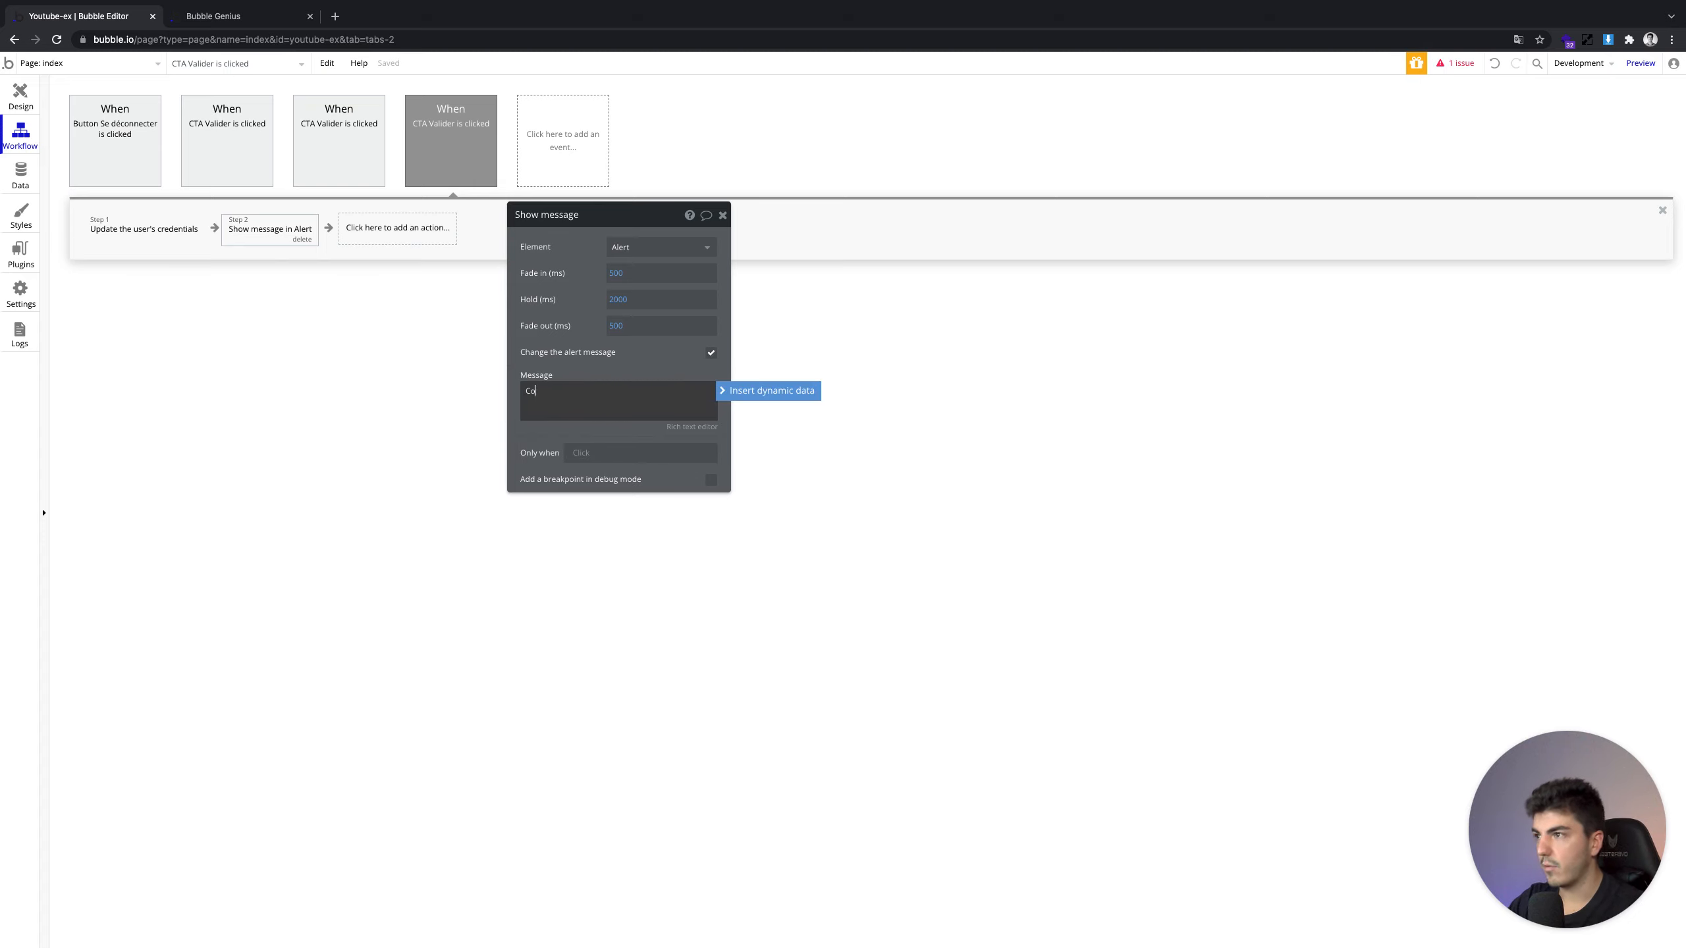
type("Compte mis à jour !")
left_click(20, 95)
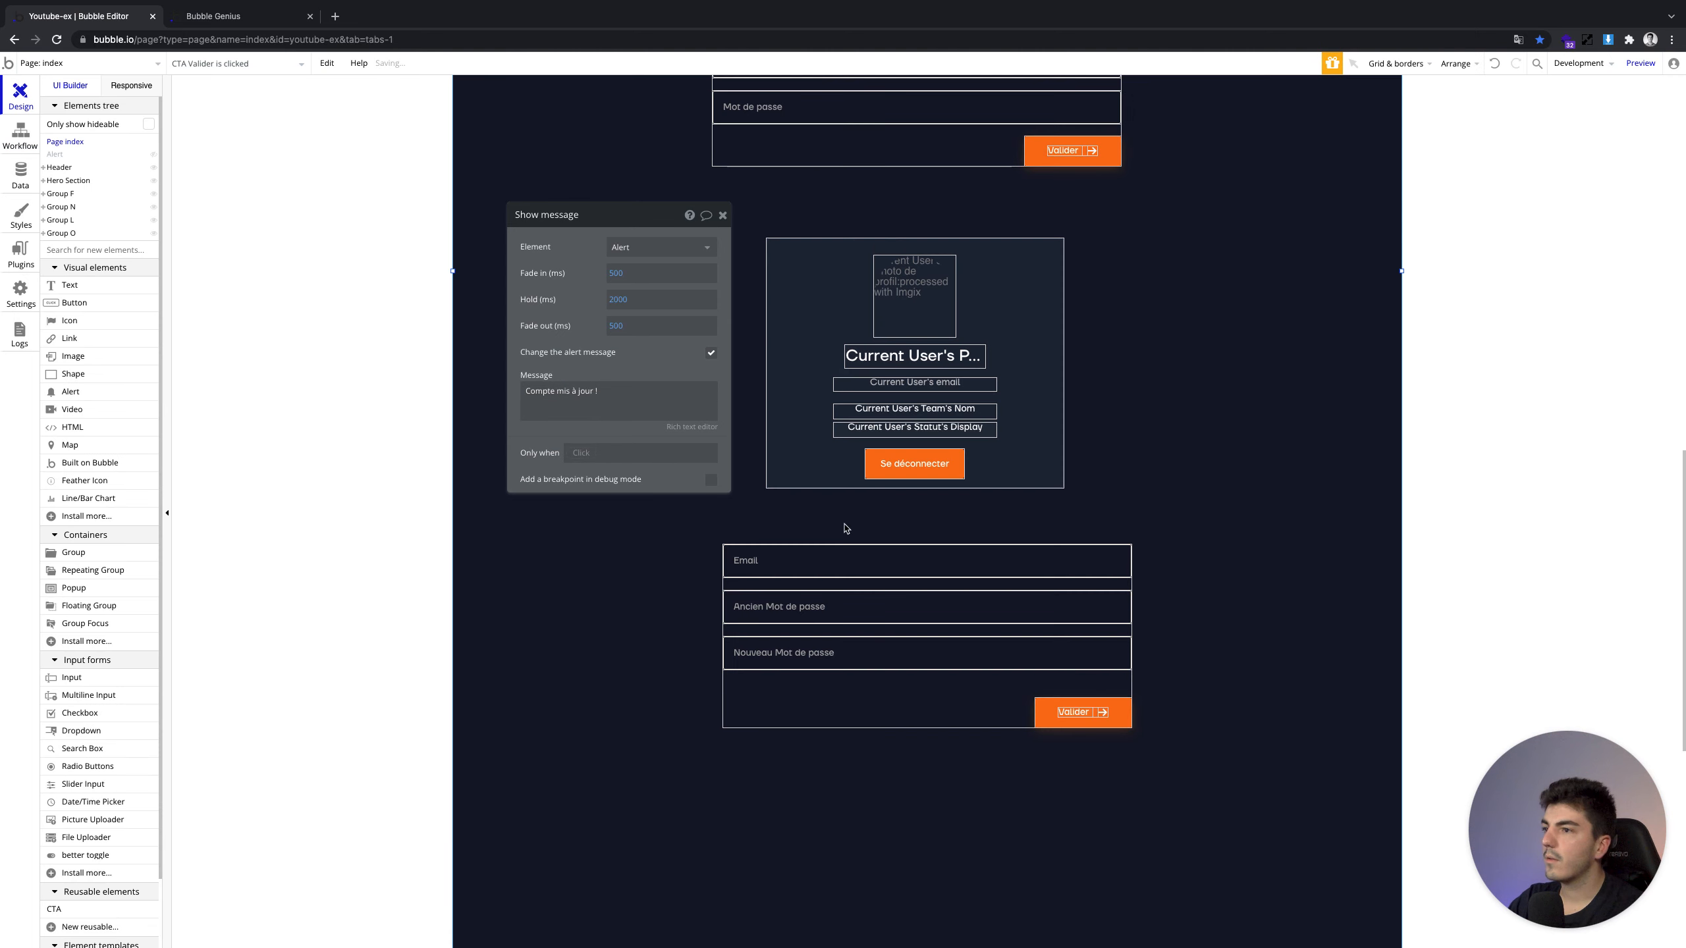
Reload the preview and fill the update form with email testemail@g, old and new passwords
left_click(220, 19)
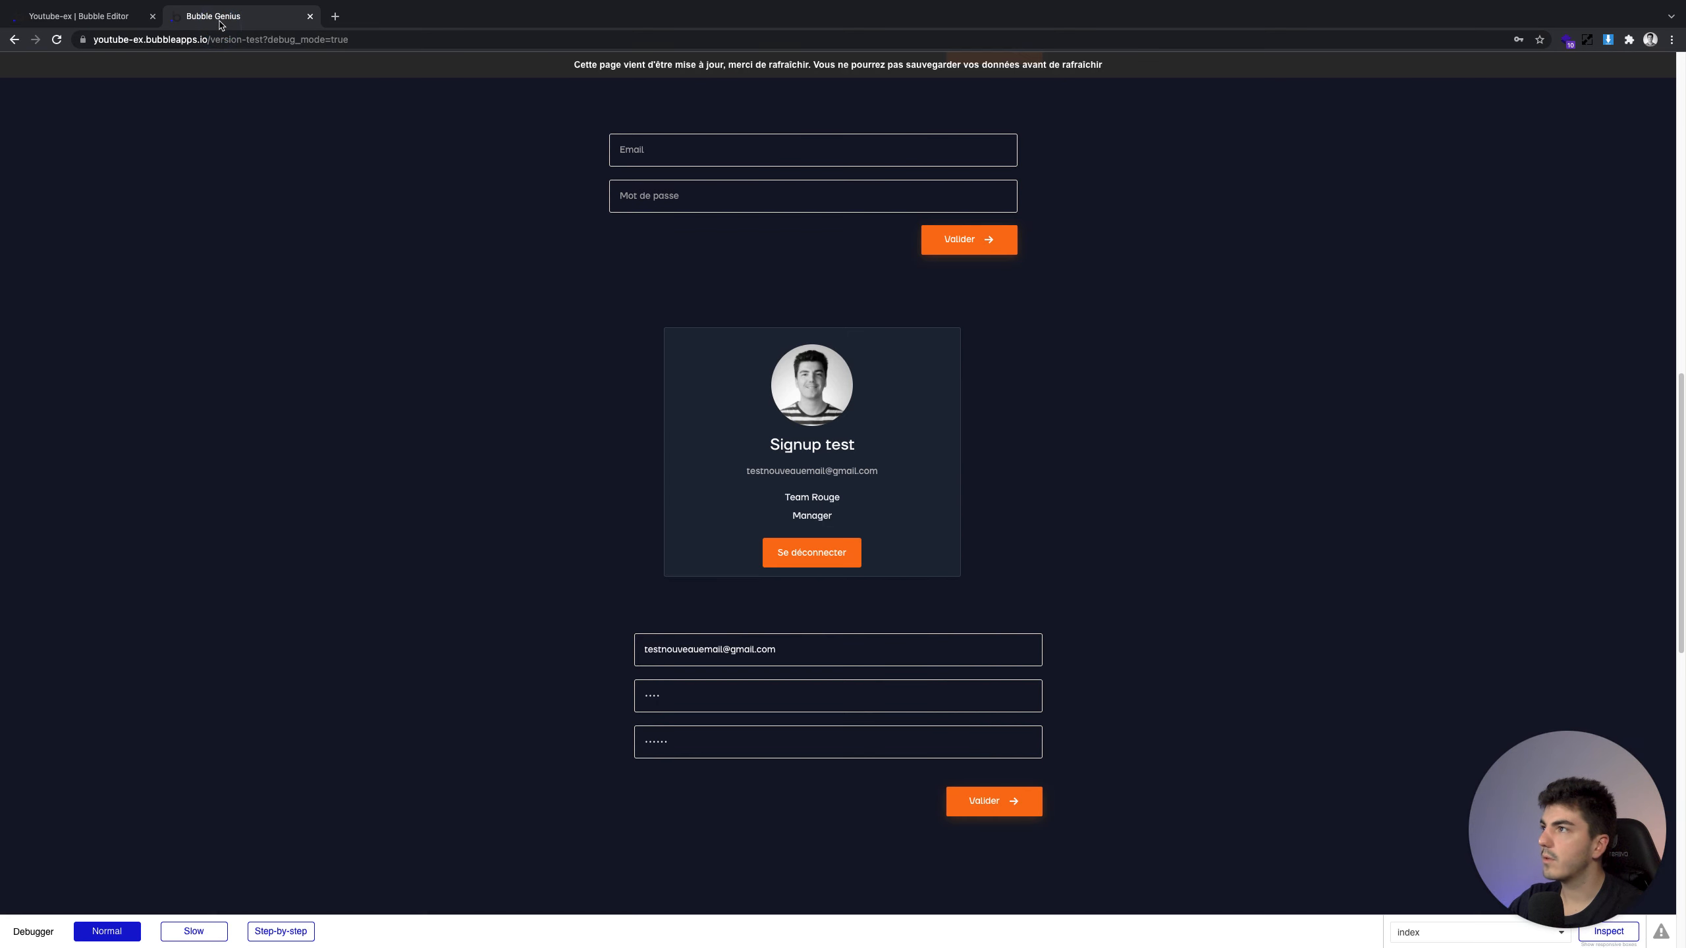
left_click(742, 70)
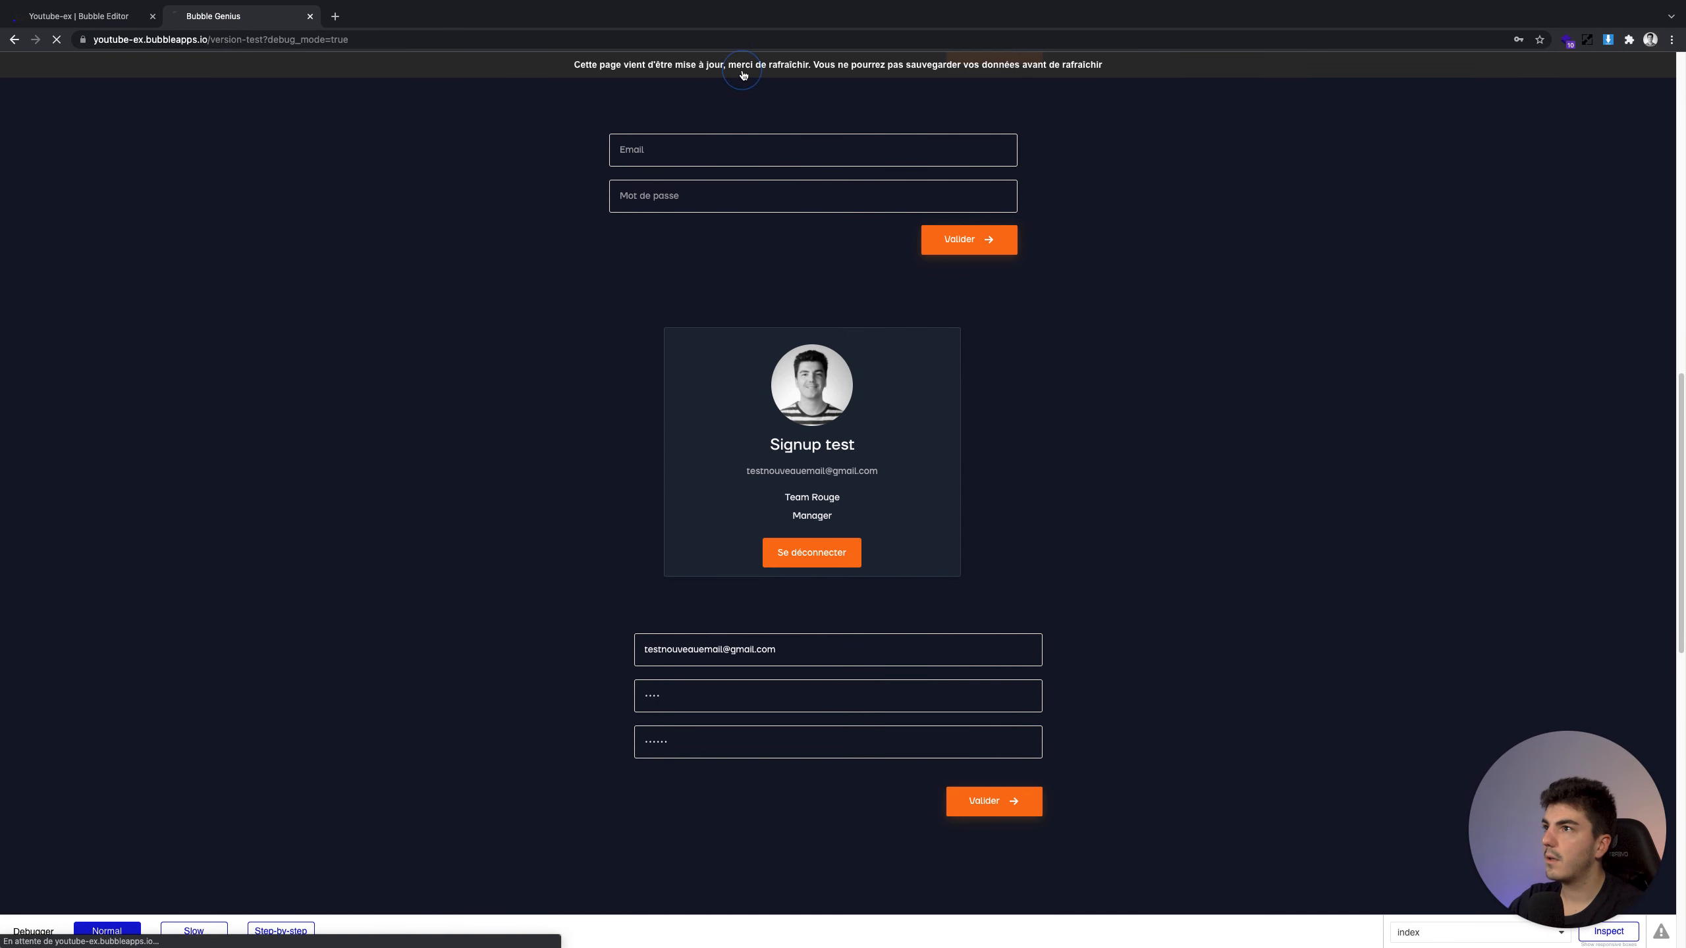
left_click(764, 662)
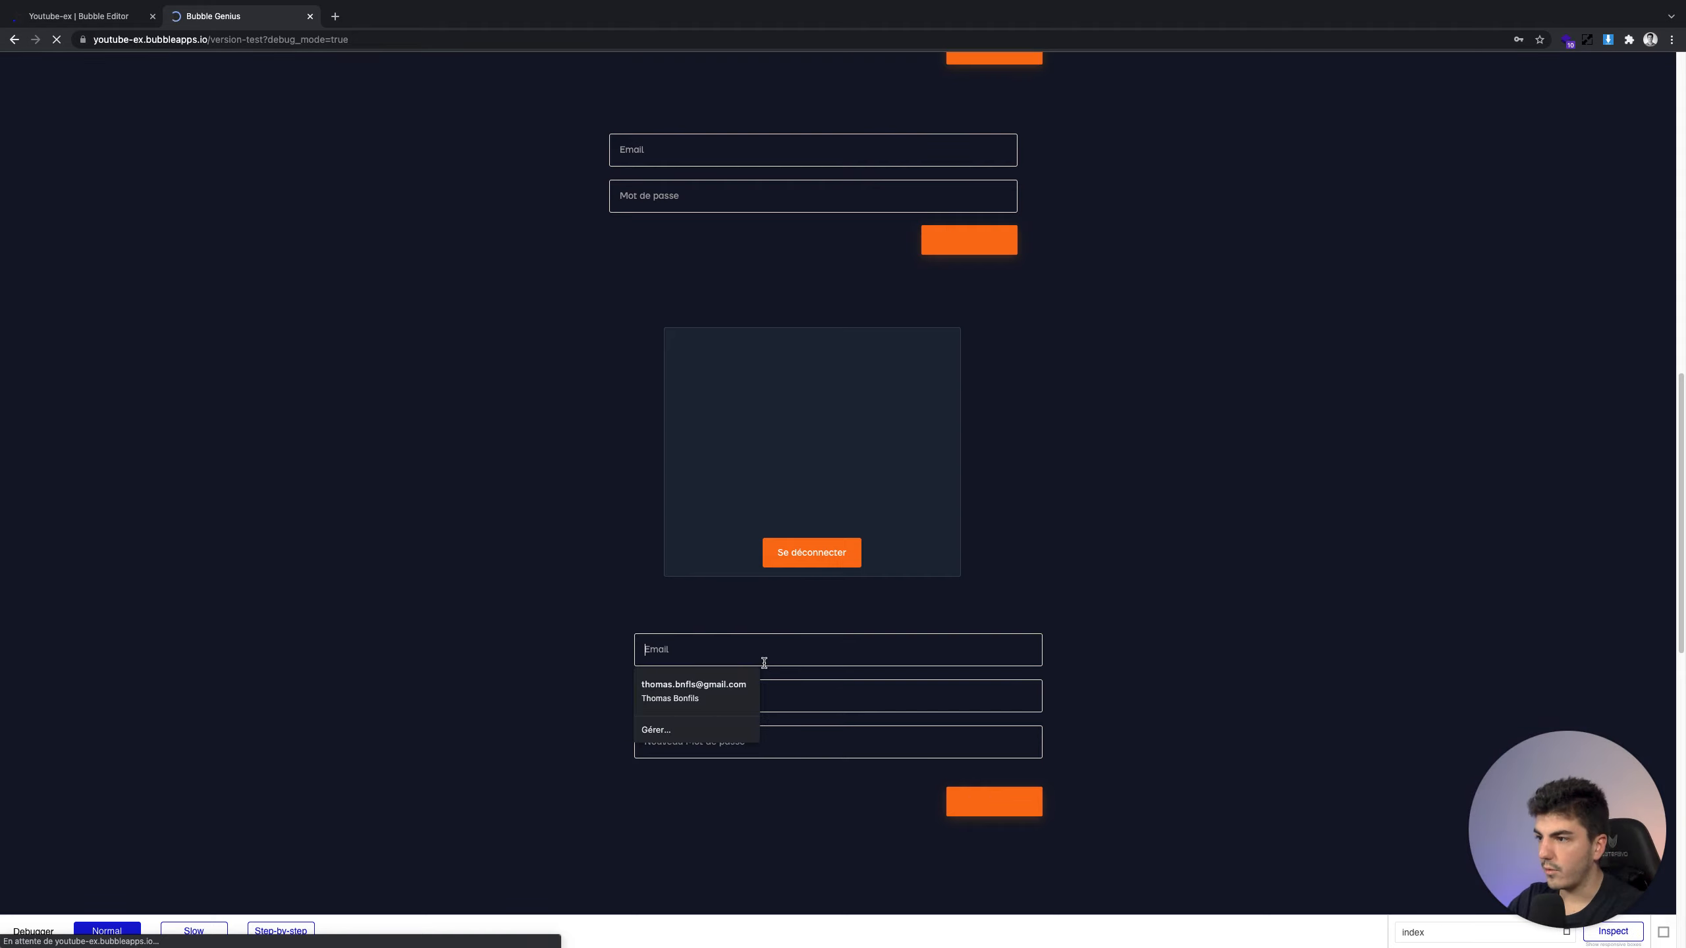
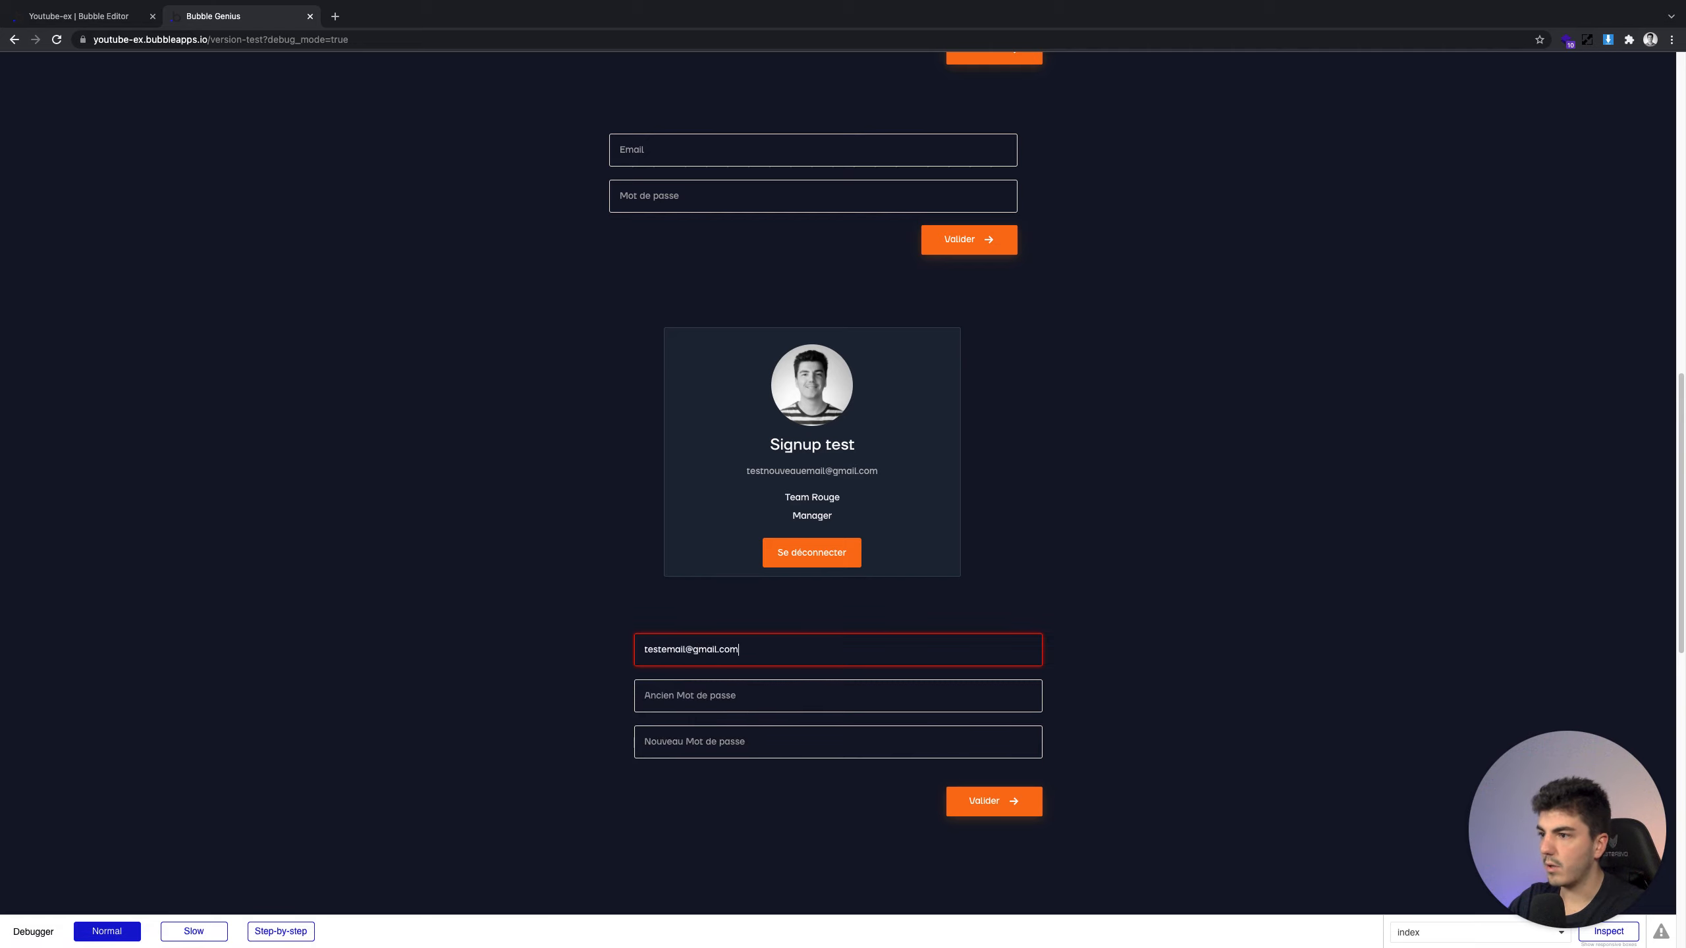
key("Tab")
key("Tab")
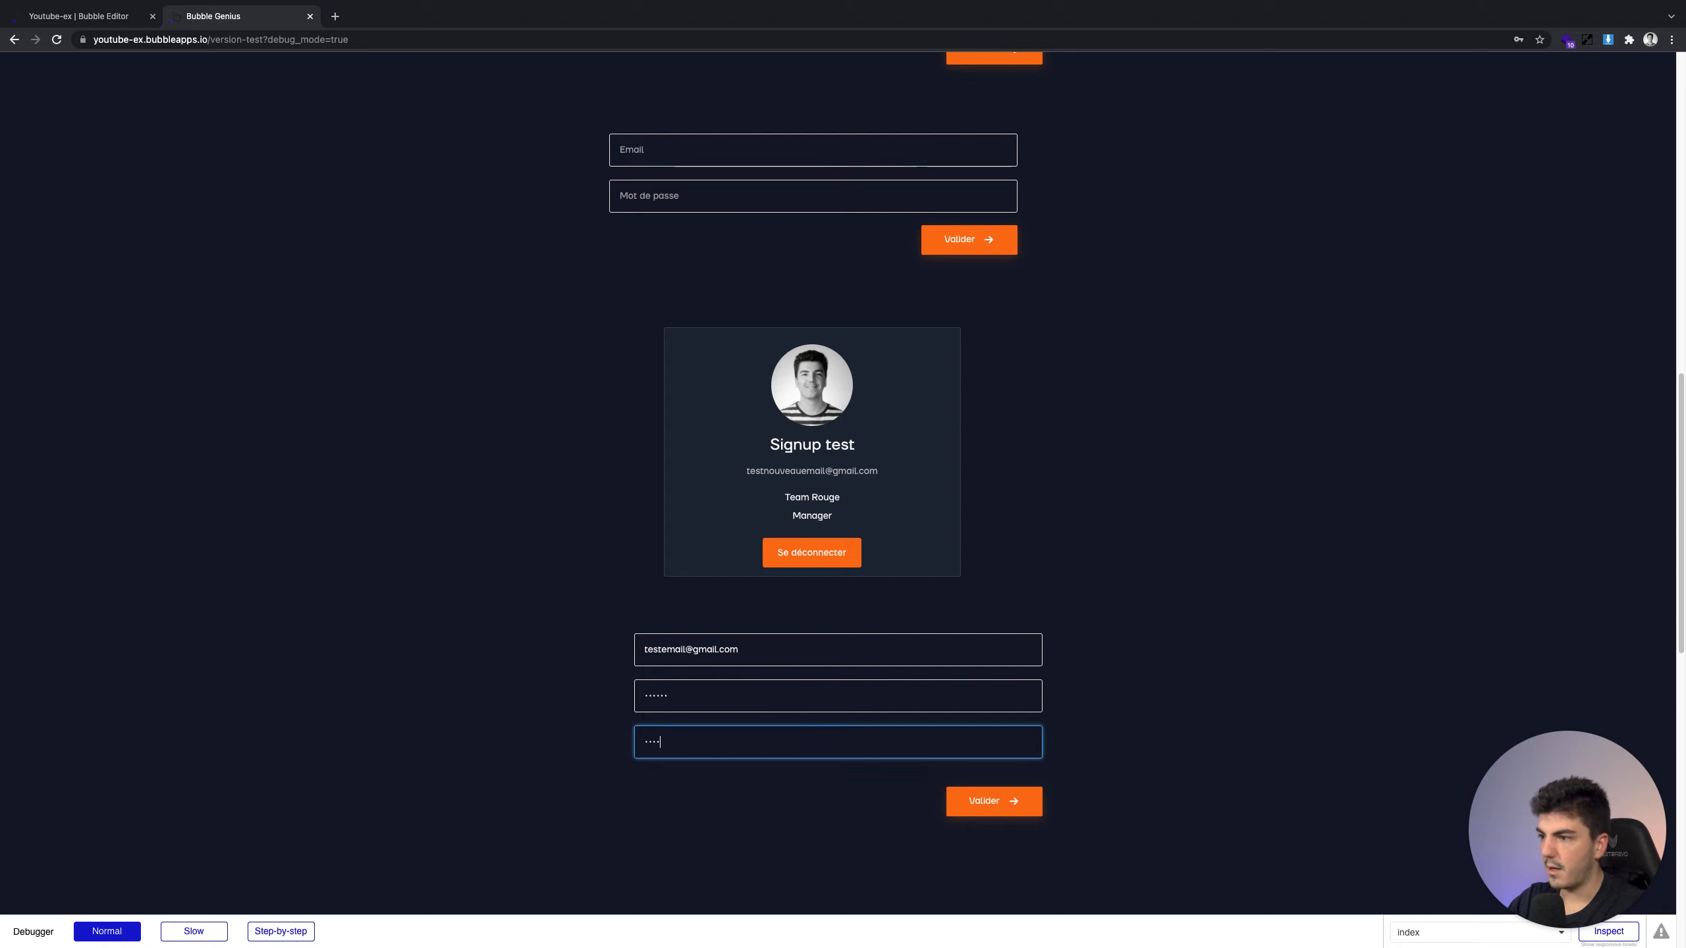
Submit the update form, check the card's changed email, and return to the workflow editor
left_click(747, 784)
left_click(966, 795)
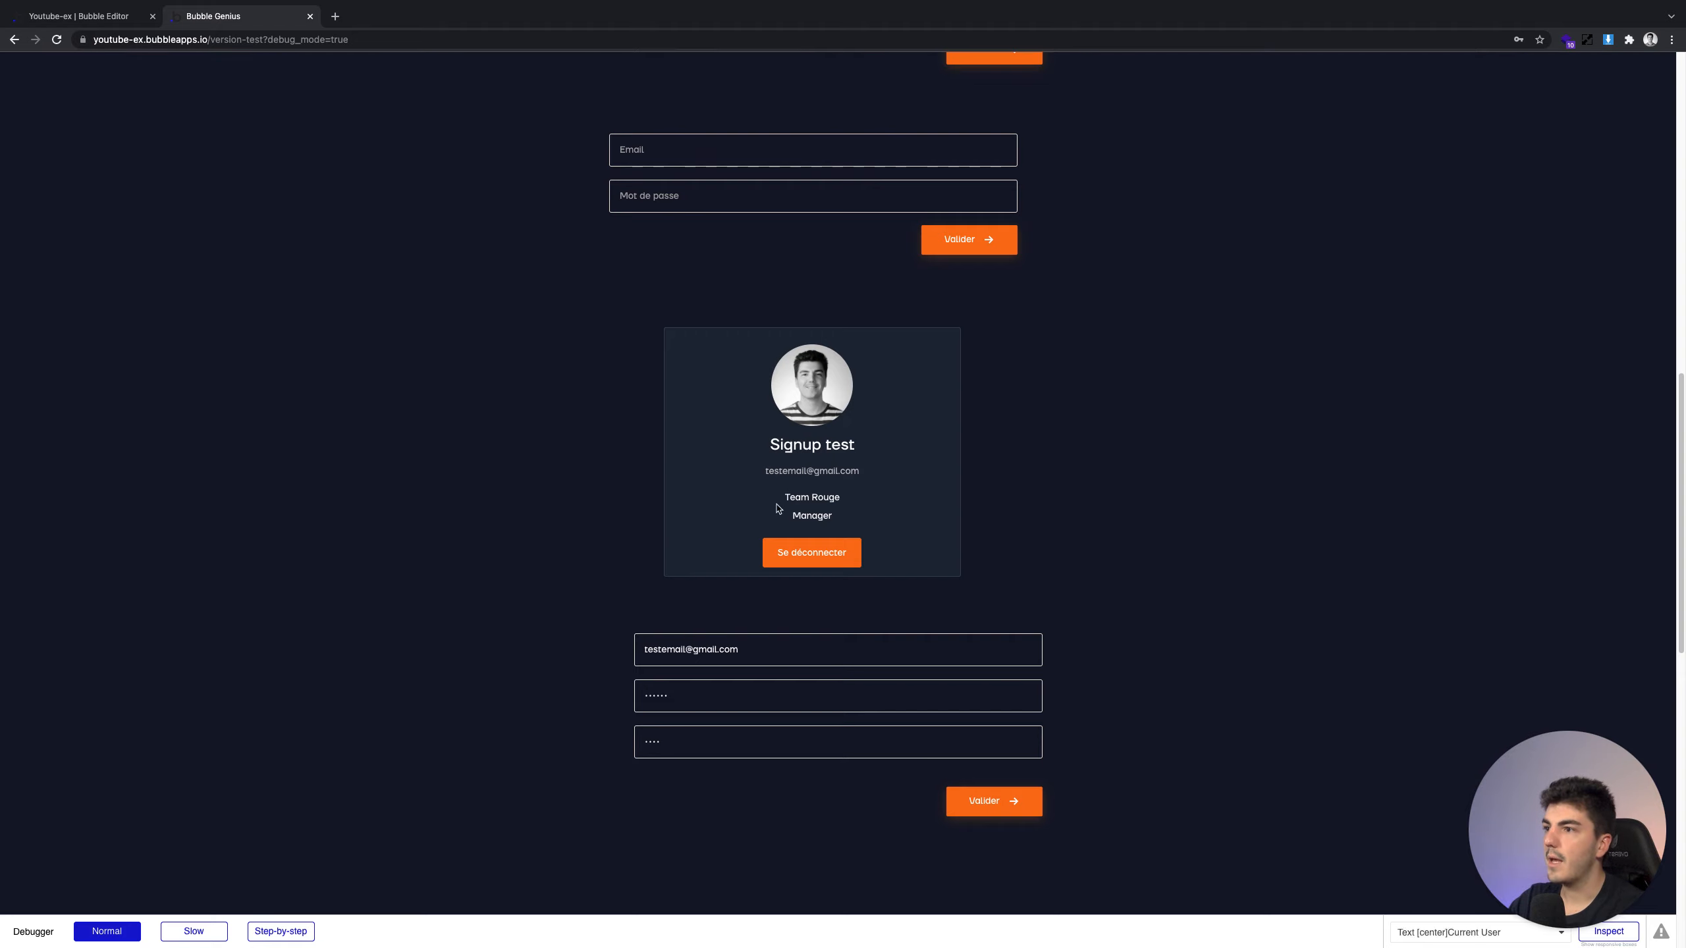
double_click(856, 471)
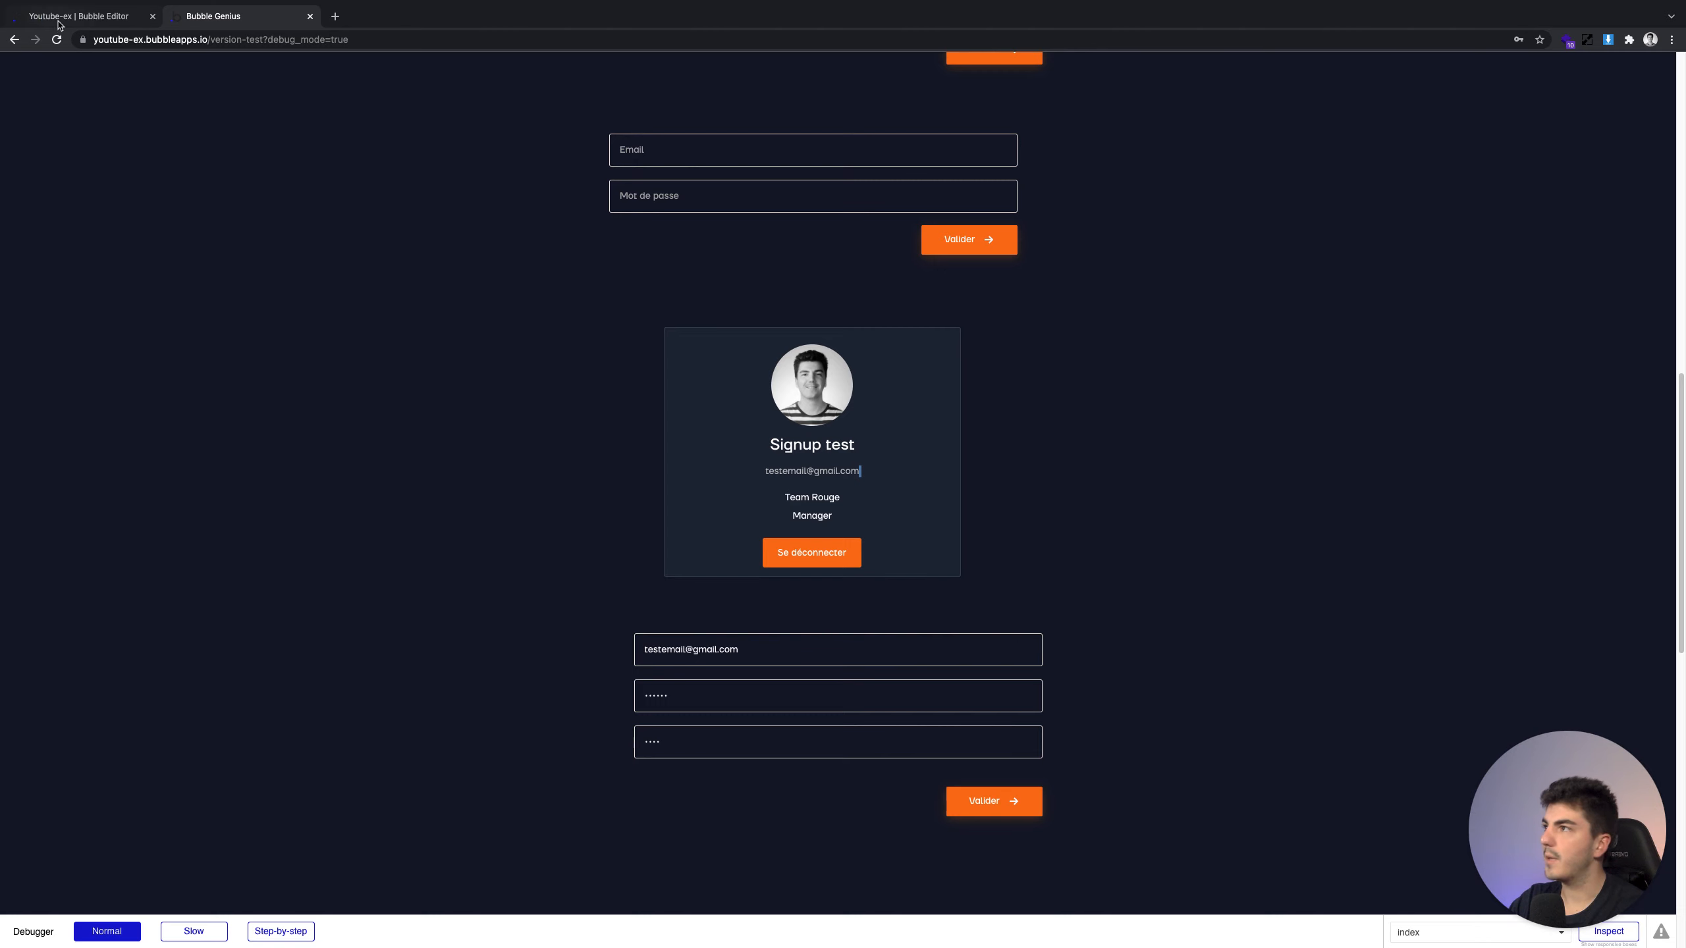
left_click(58, 18)
left_click(20, 136)
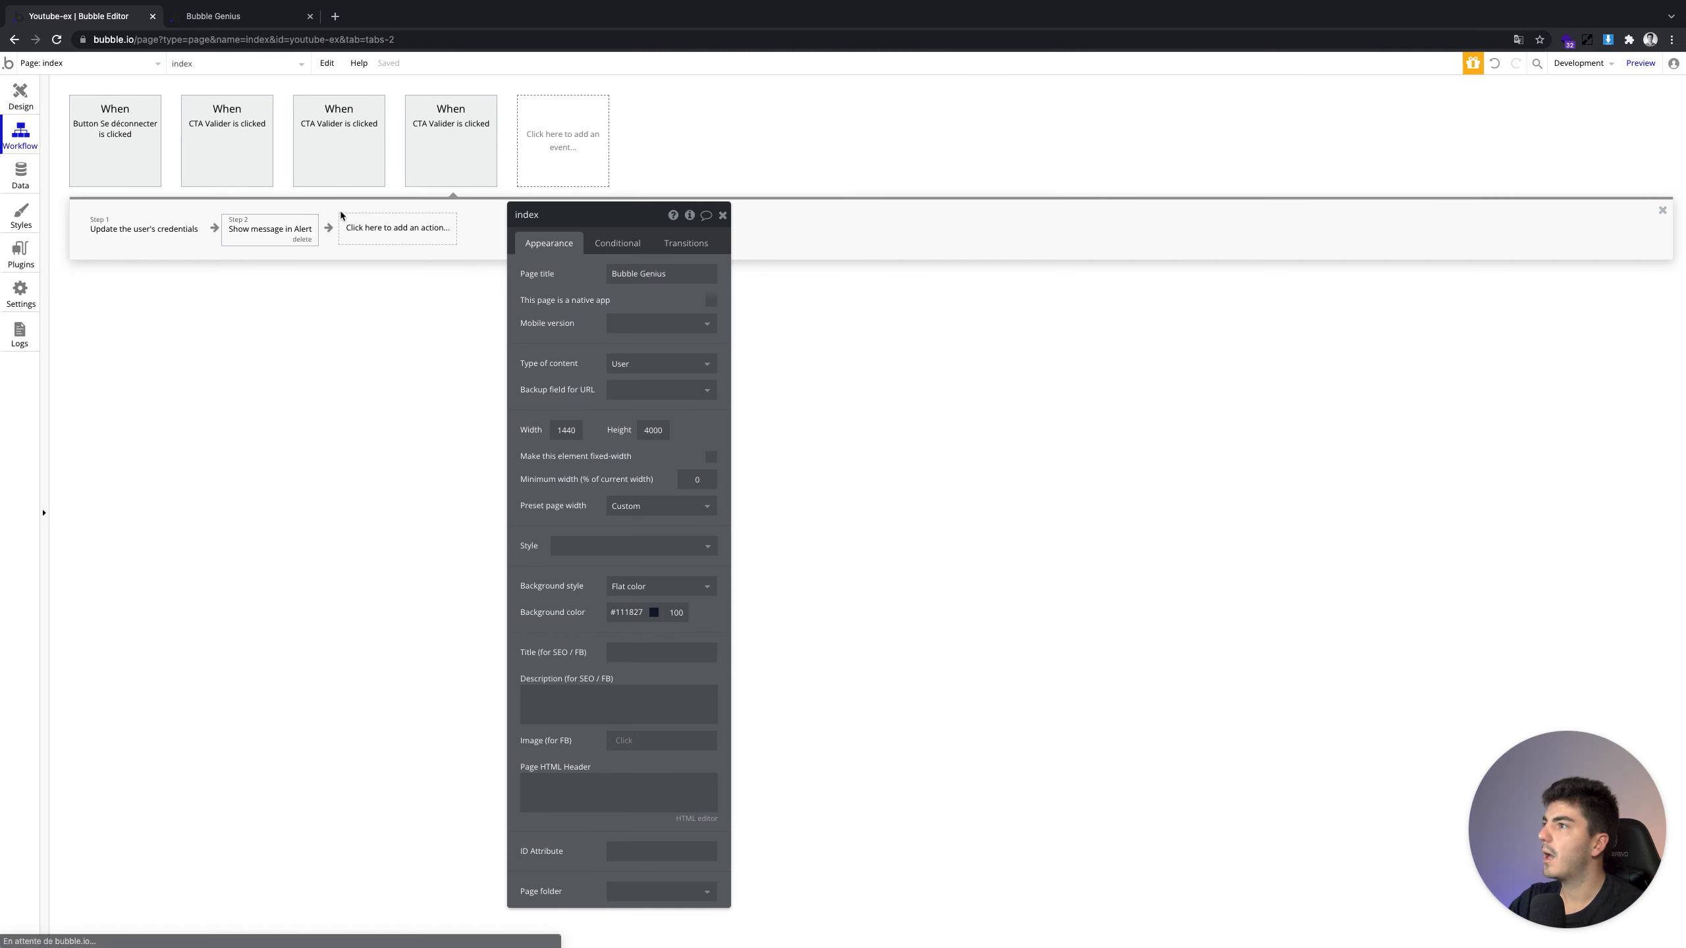
Search actions for 'ese', cancel without adding, and close the page properties
left_click(373, 230)
type("ese")
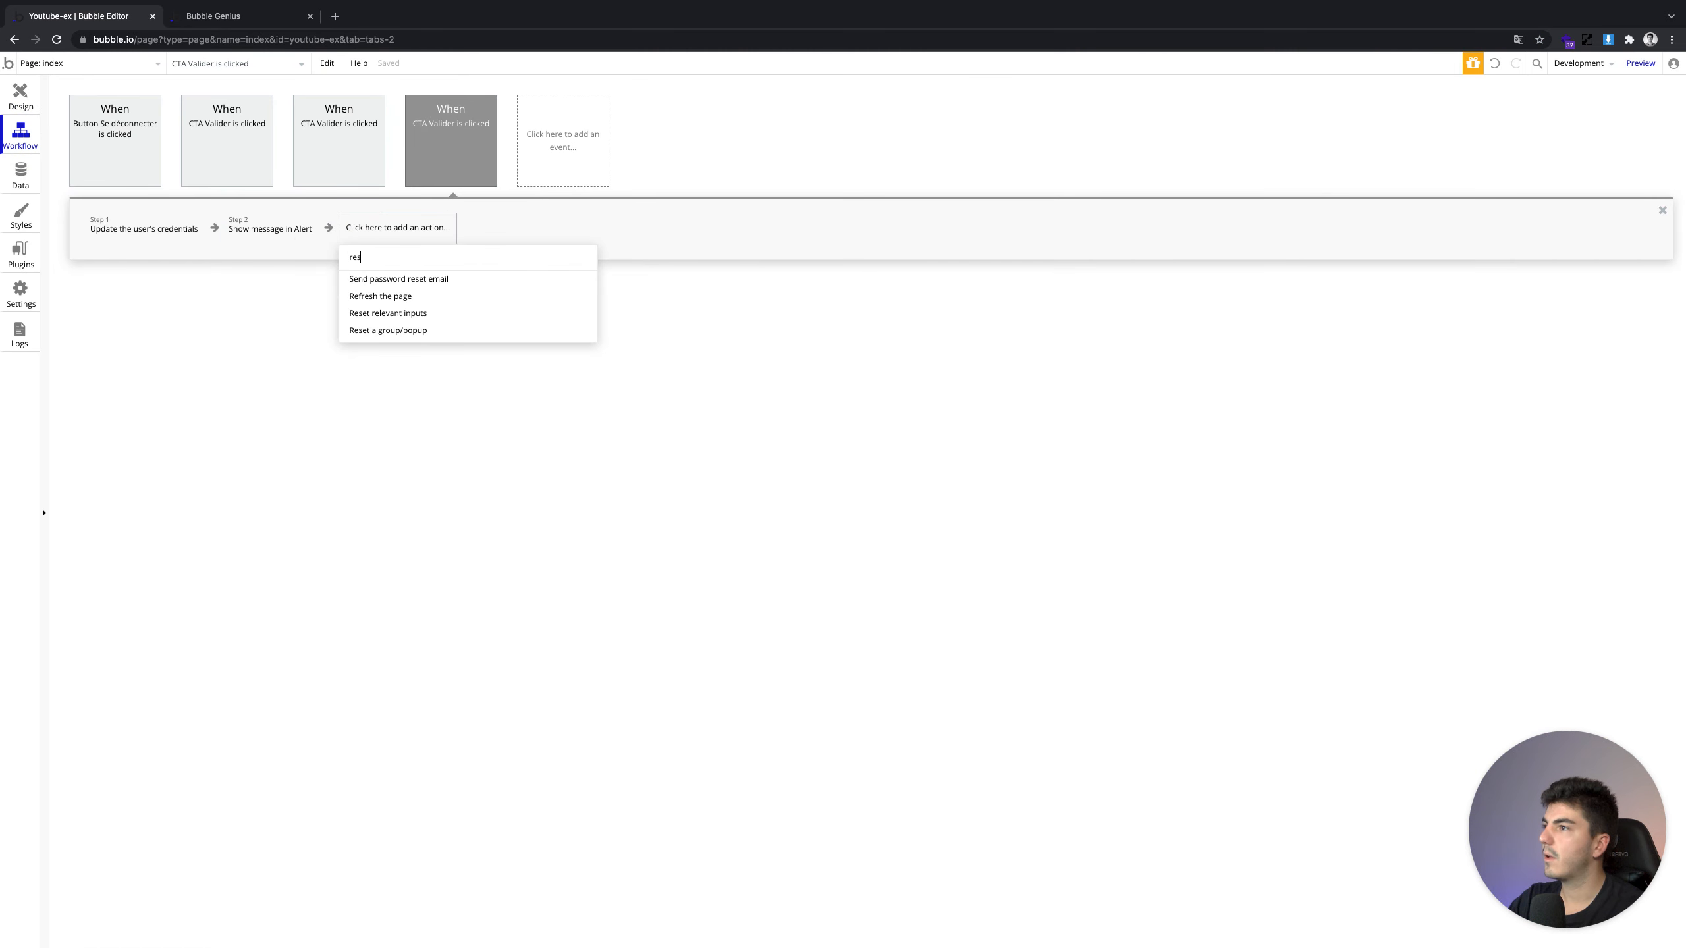
left_click(309, 305)
left_click(20, 93)
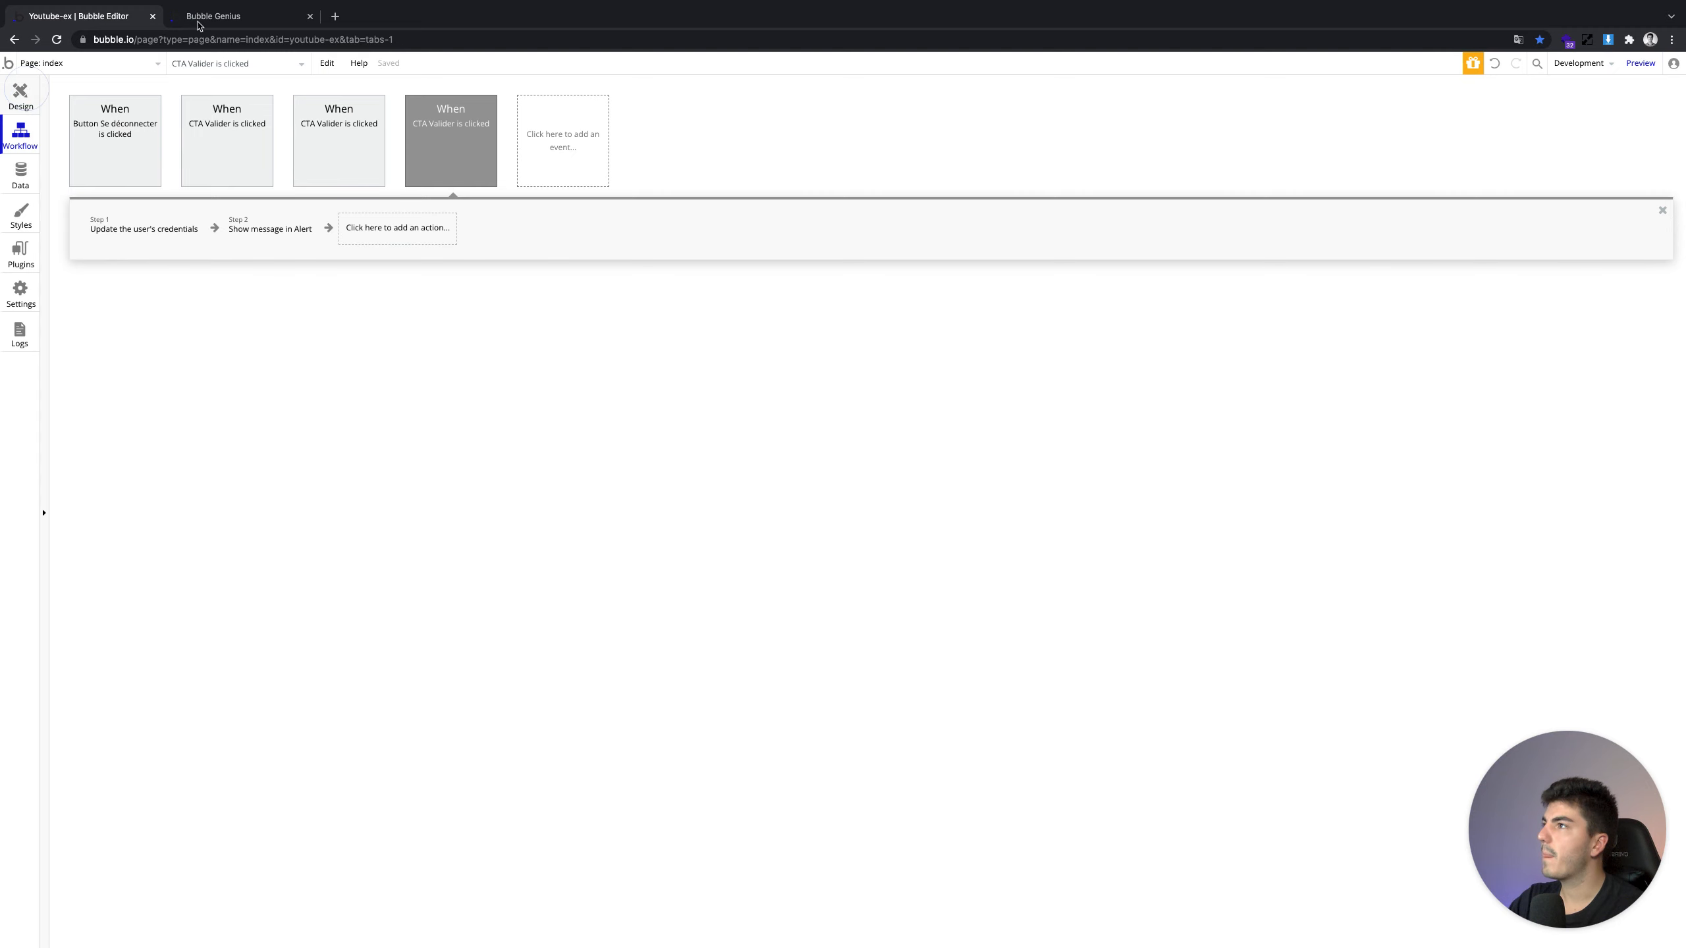
left_click(212, 16)
left_click(73, 18)
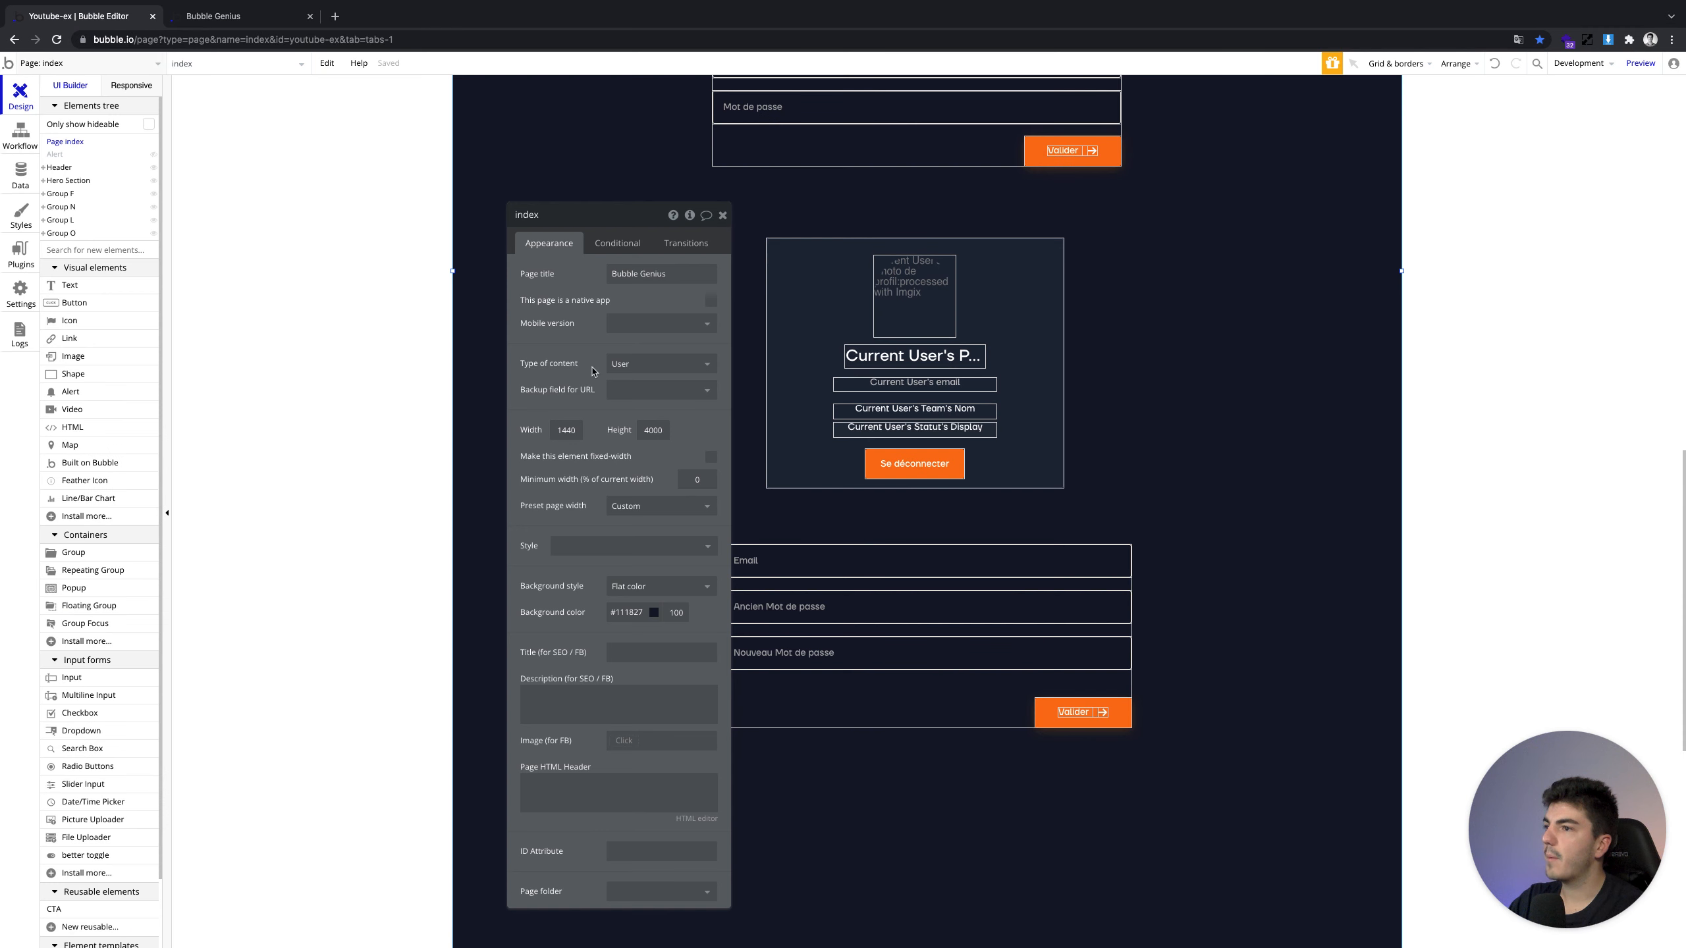
left_click(719, 215)
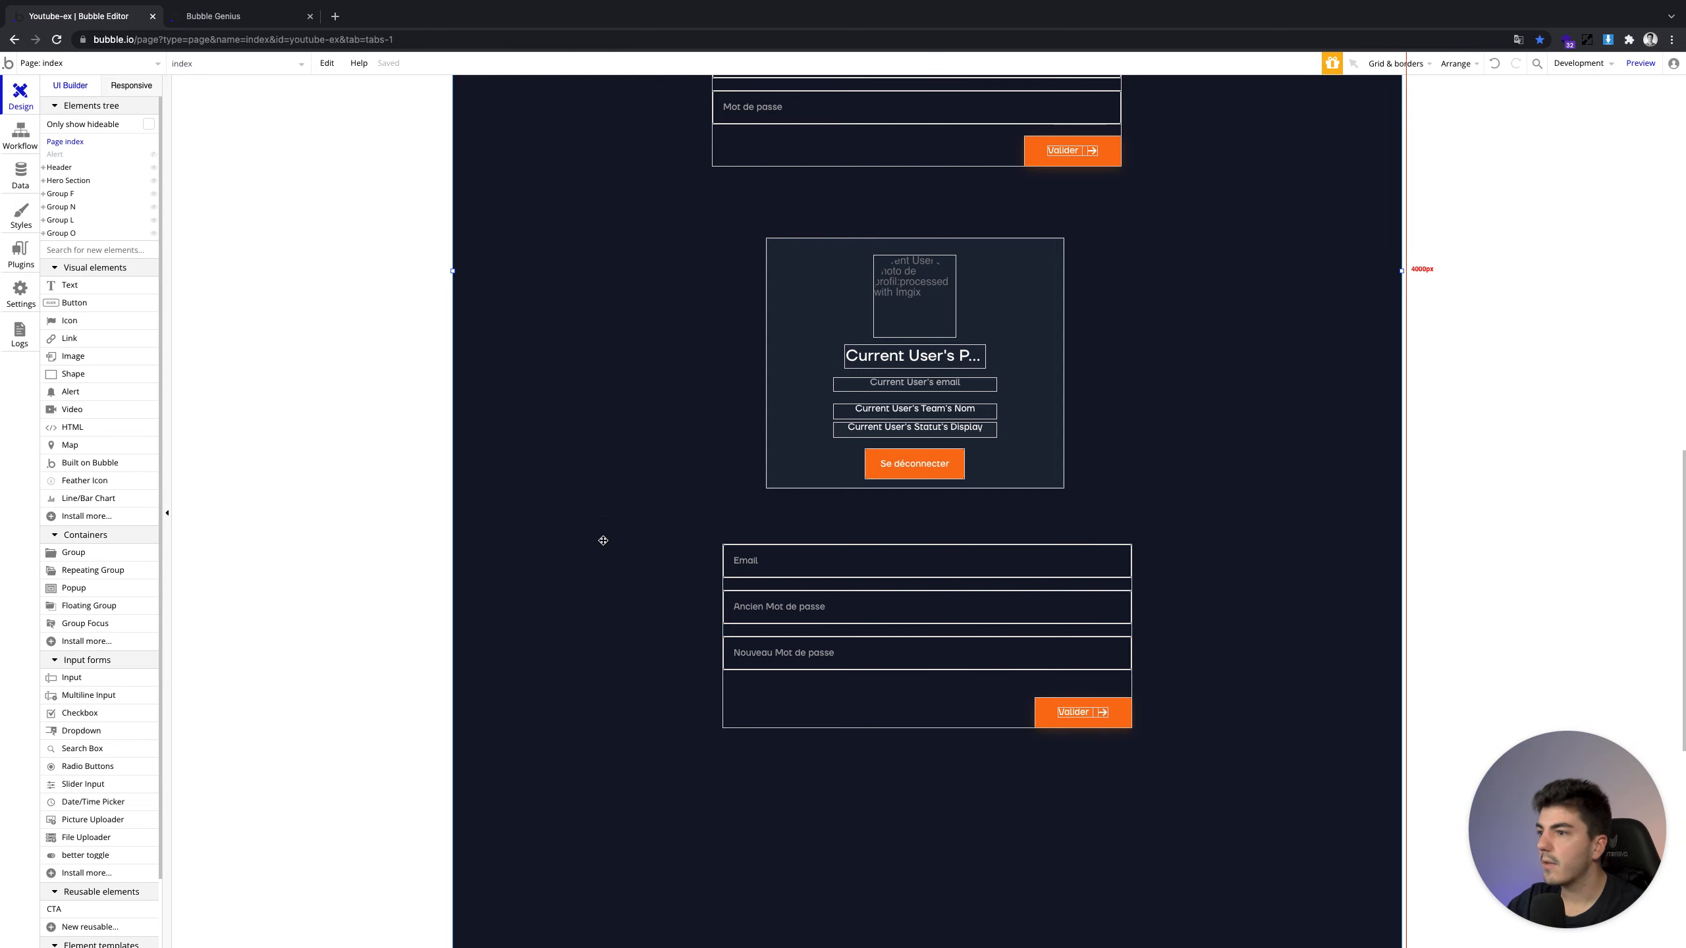
left_click(5, 145)
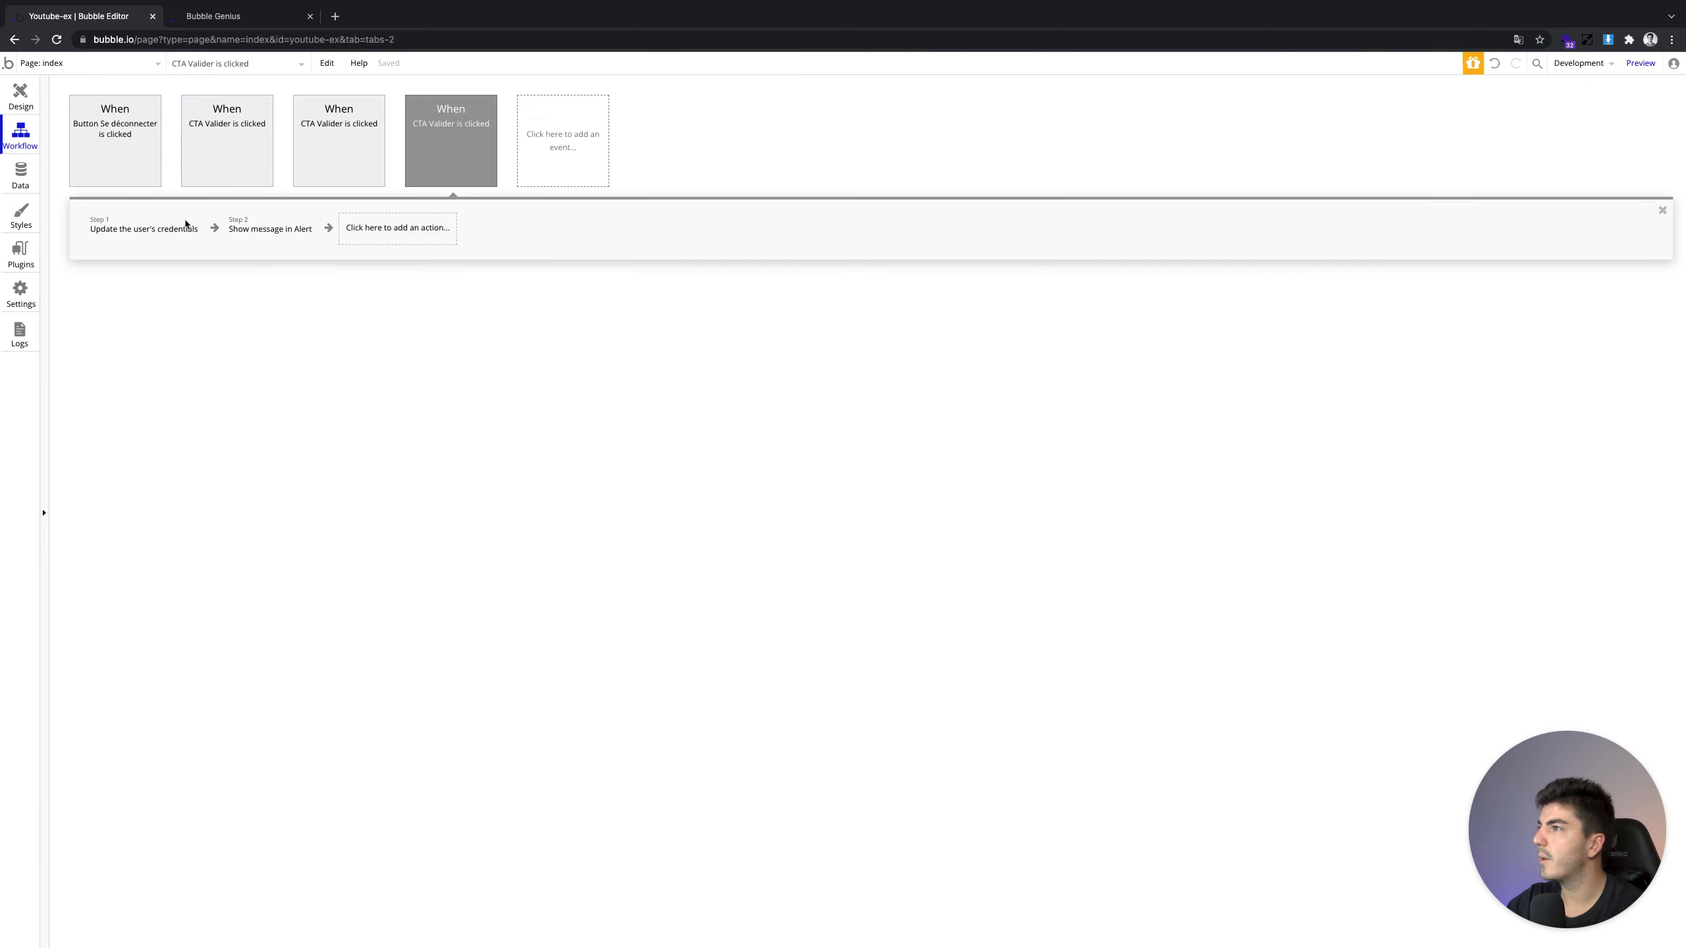
Browse the action list, then jump to the lower Valider button's workflow from its properties
left_click(425, 229)
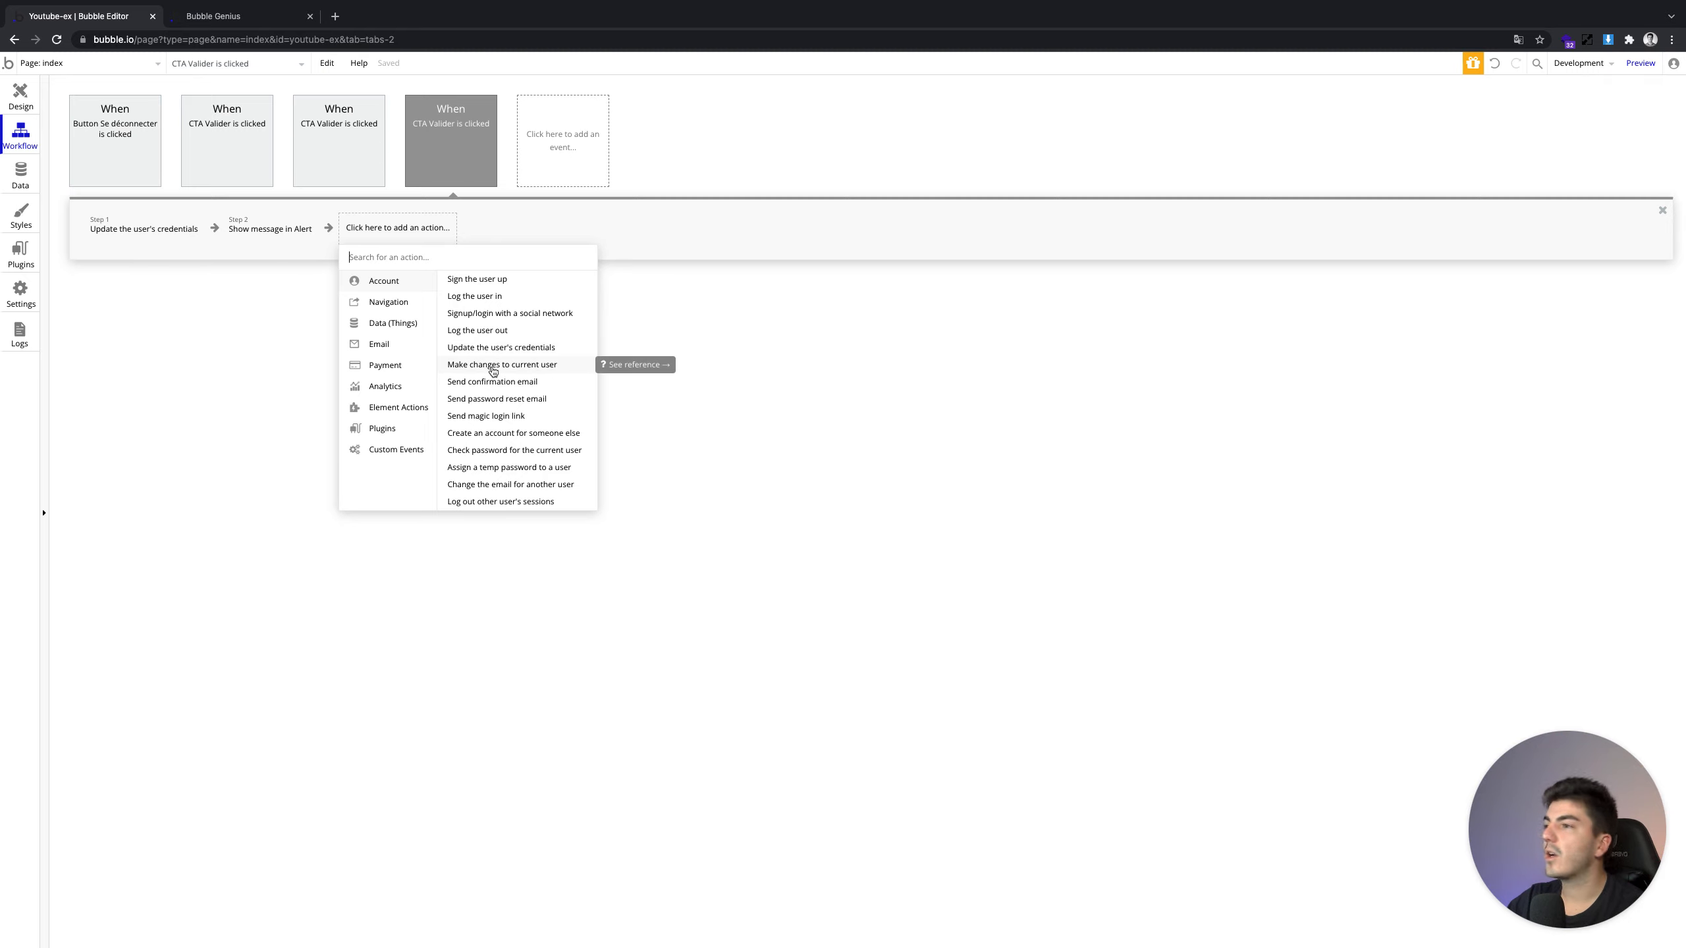
left_click(20, 96)
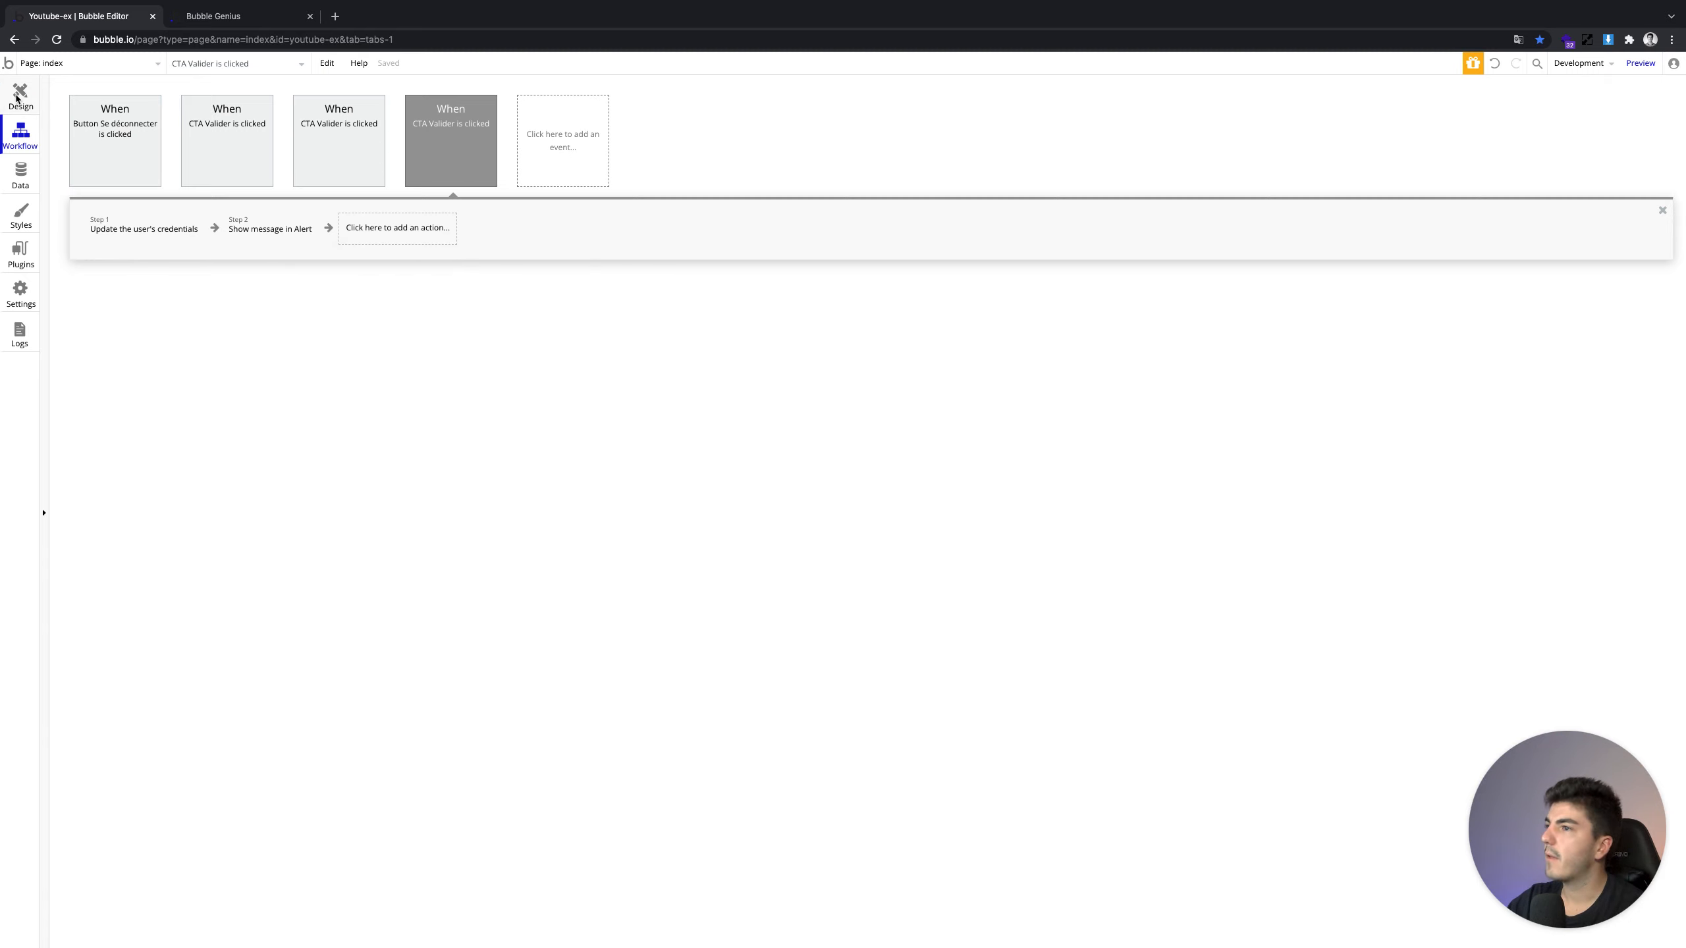
left_click(1120, 709)
double_click(1111, 699)
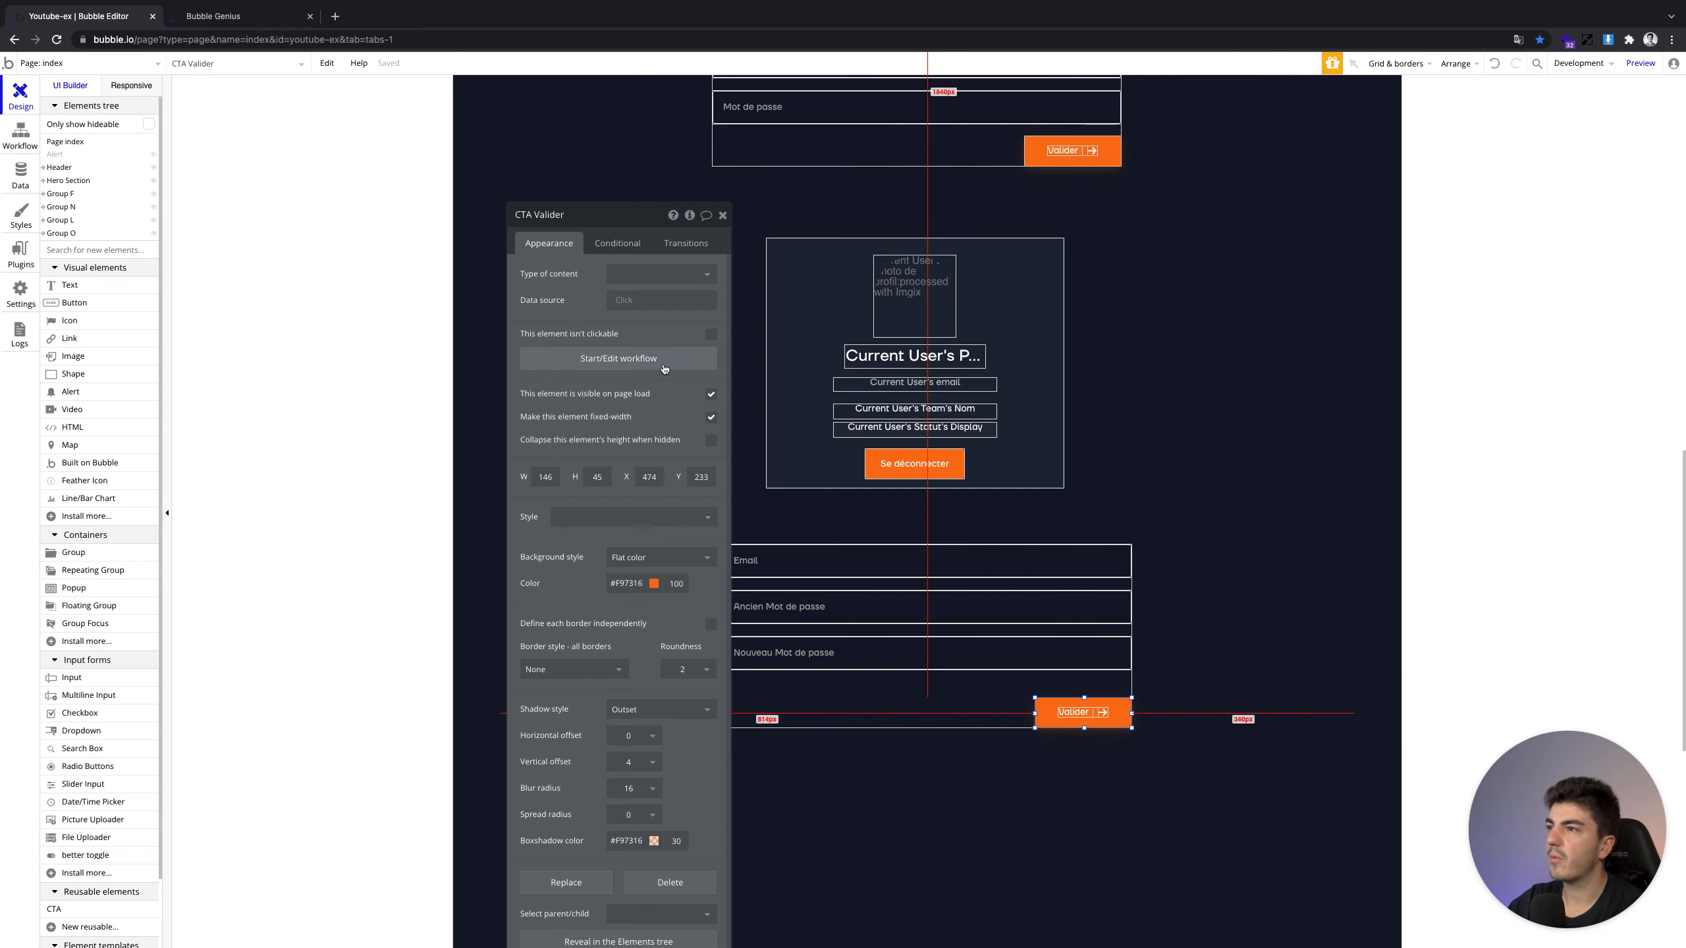
left_click(616, 358)
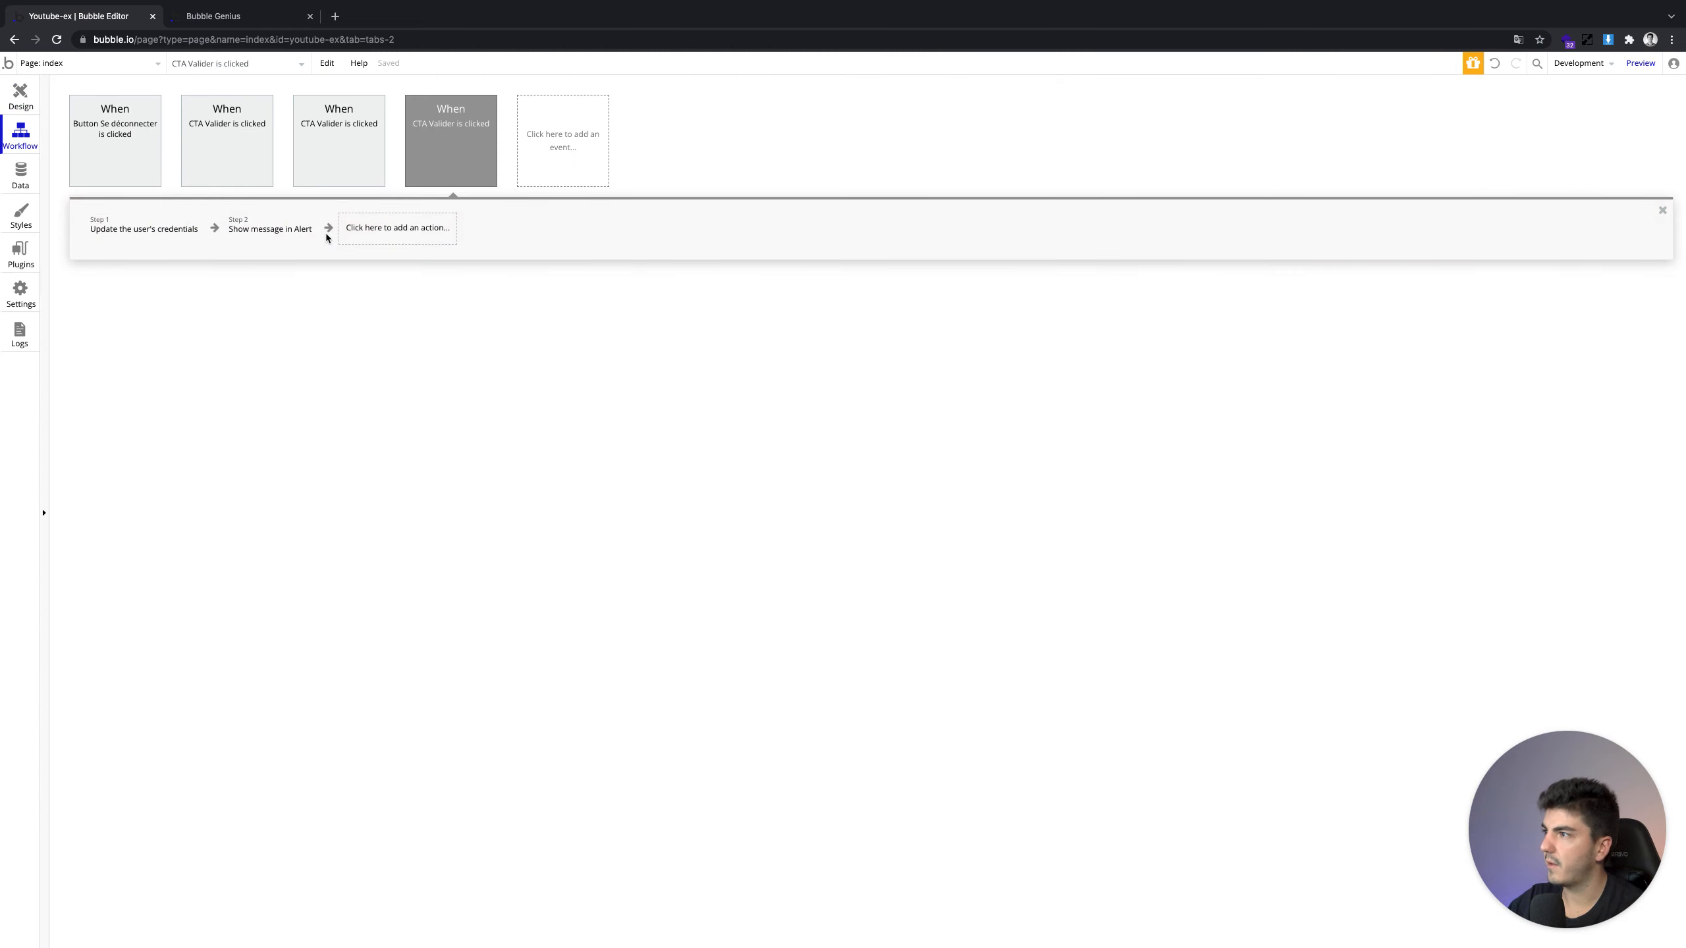
Add a 'Make changes to current user' step changing Nom, then delete it again
left_click(357, 247)
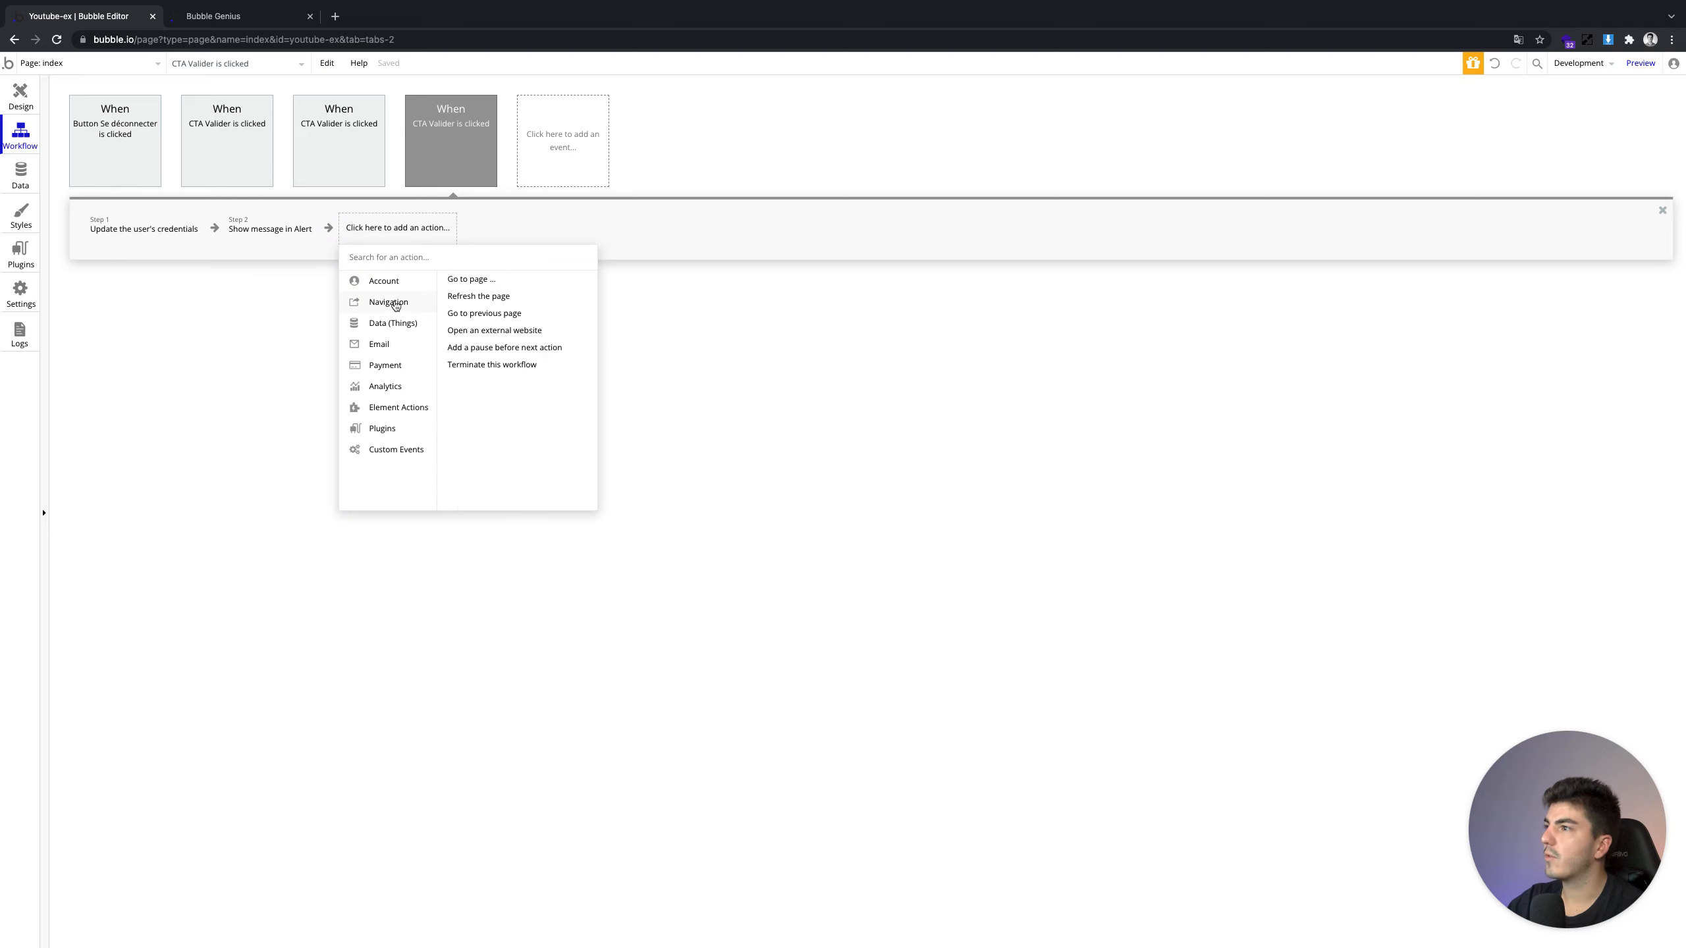
left_click(538, 365)
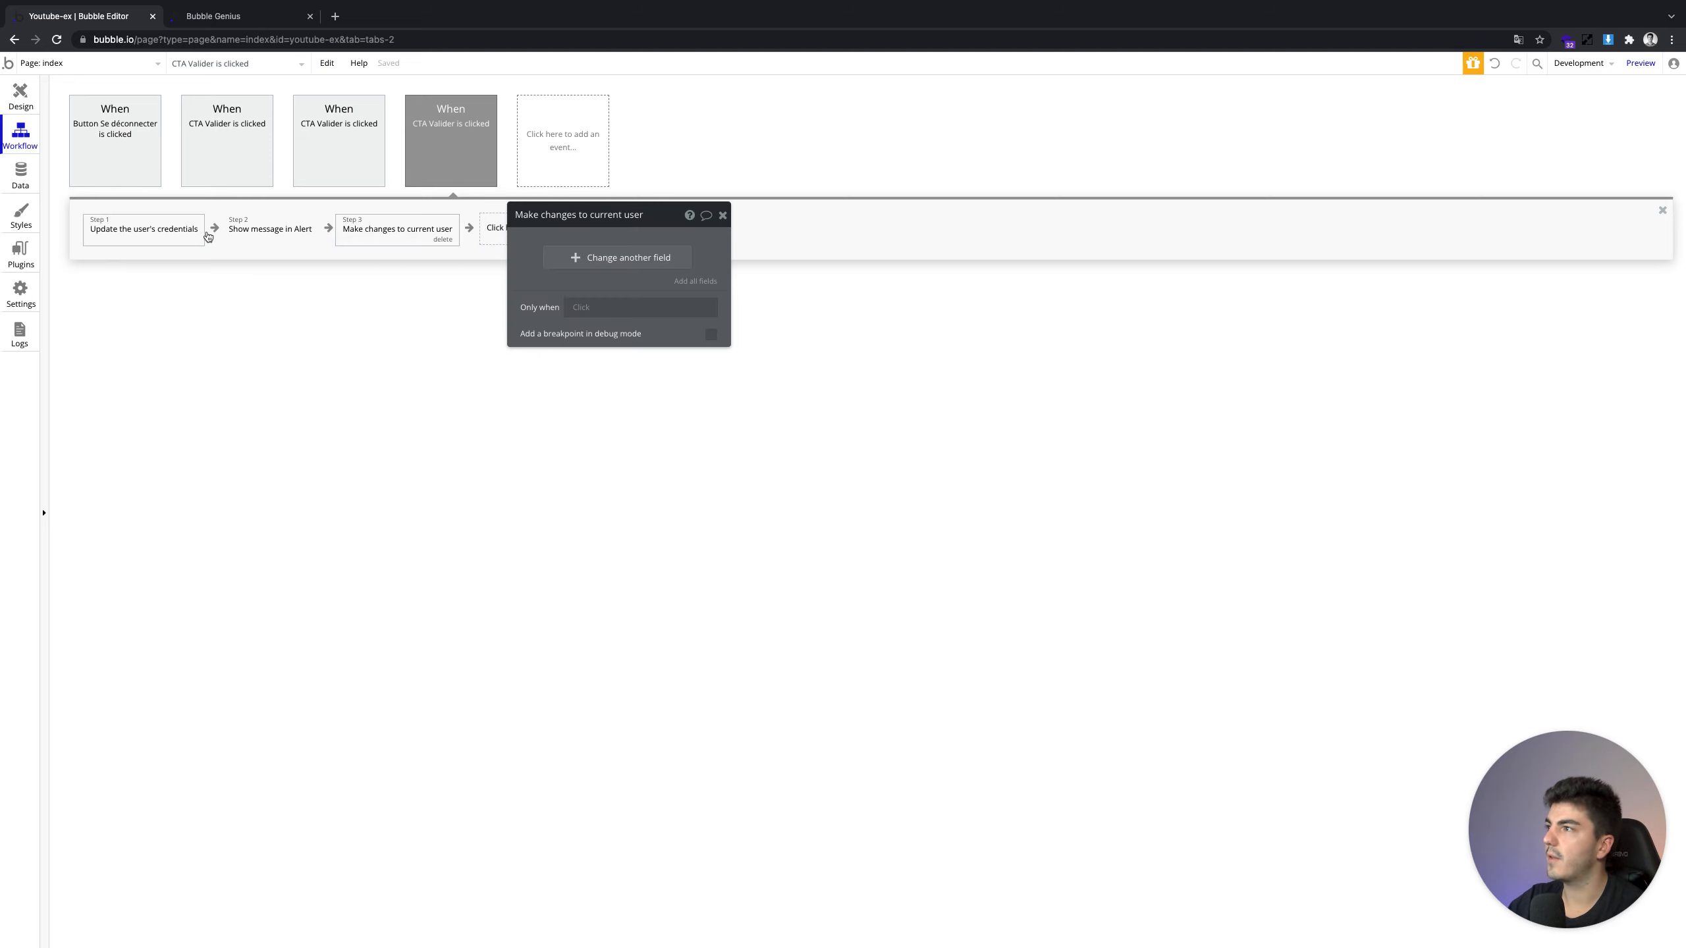
left_click(568, 260)
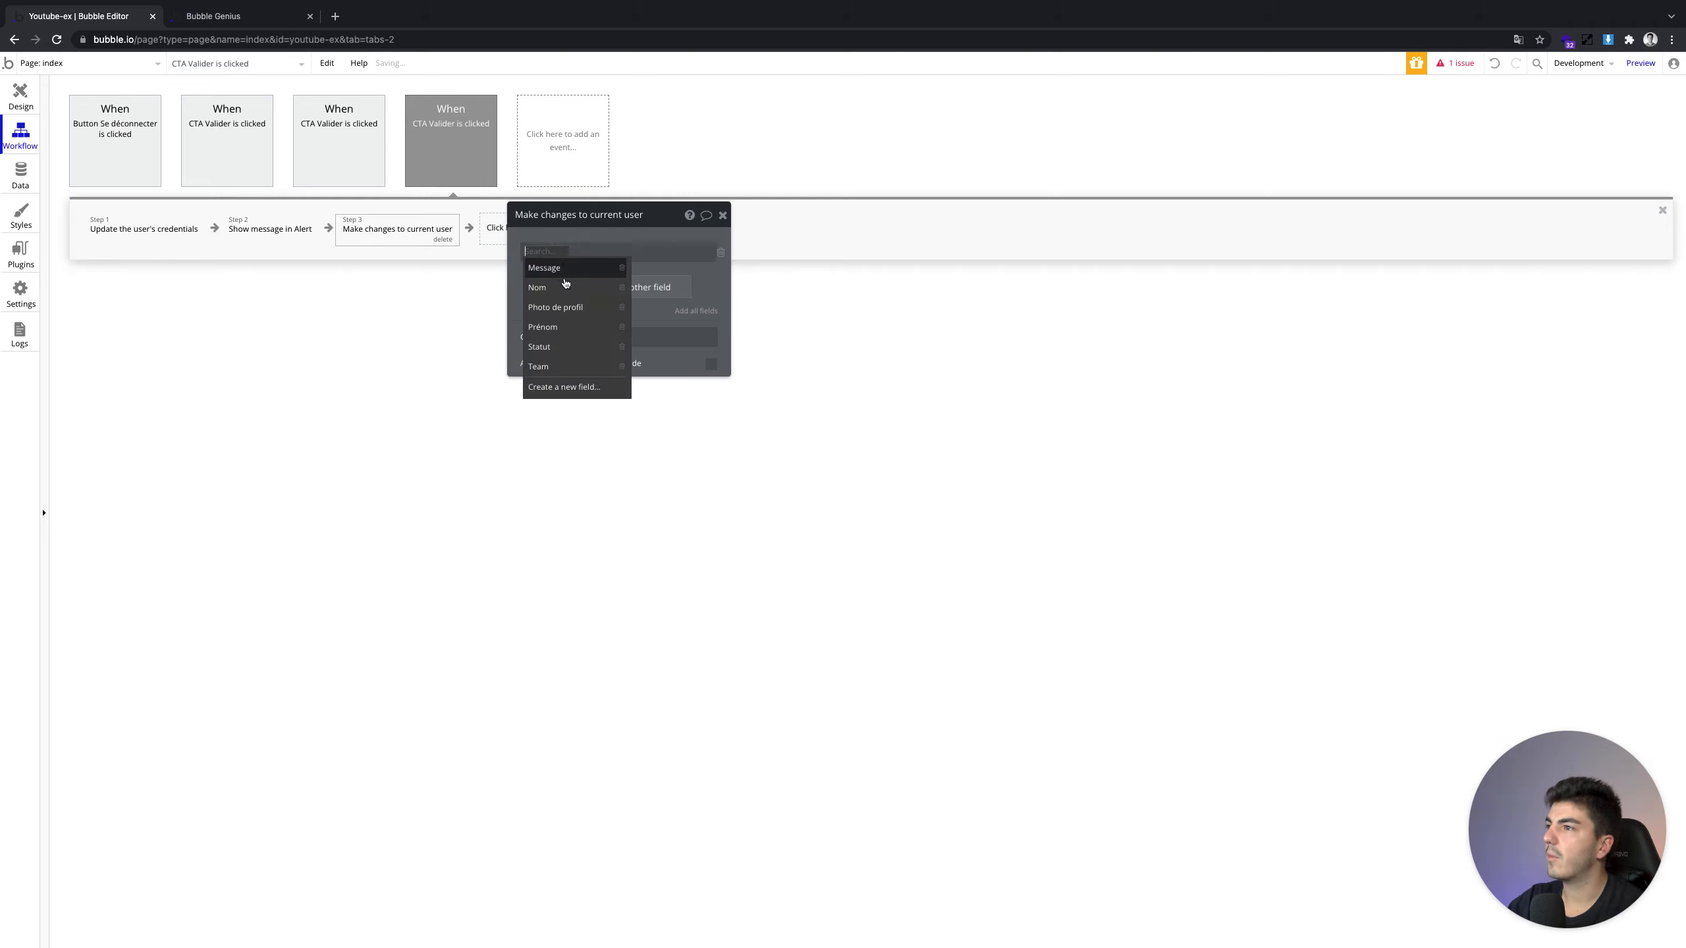
left_click(540, 287)
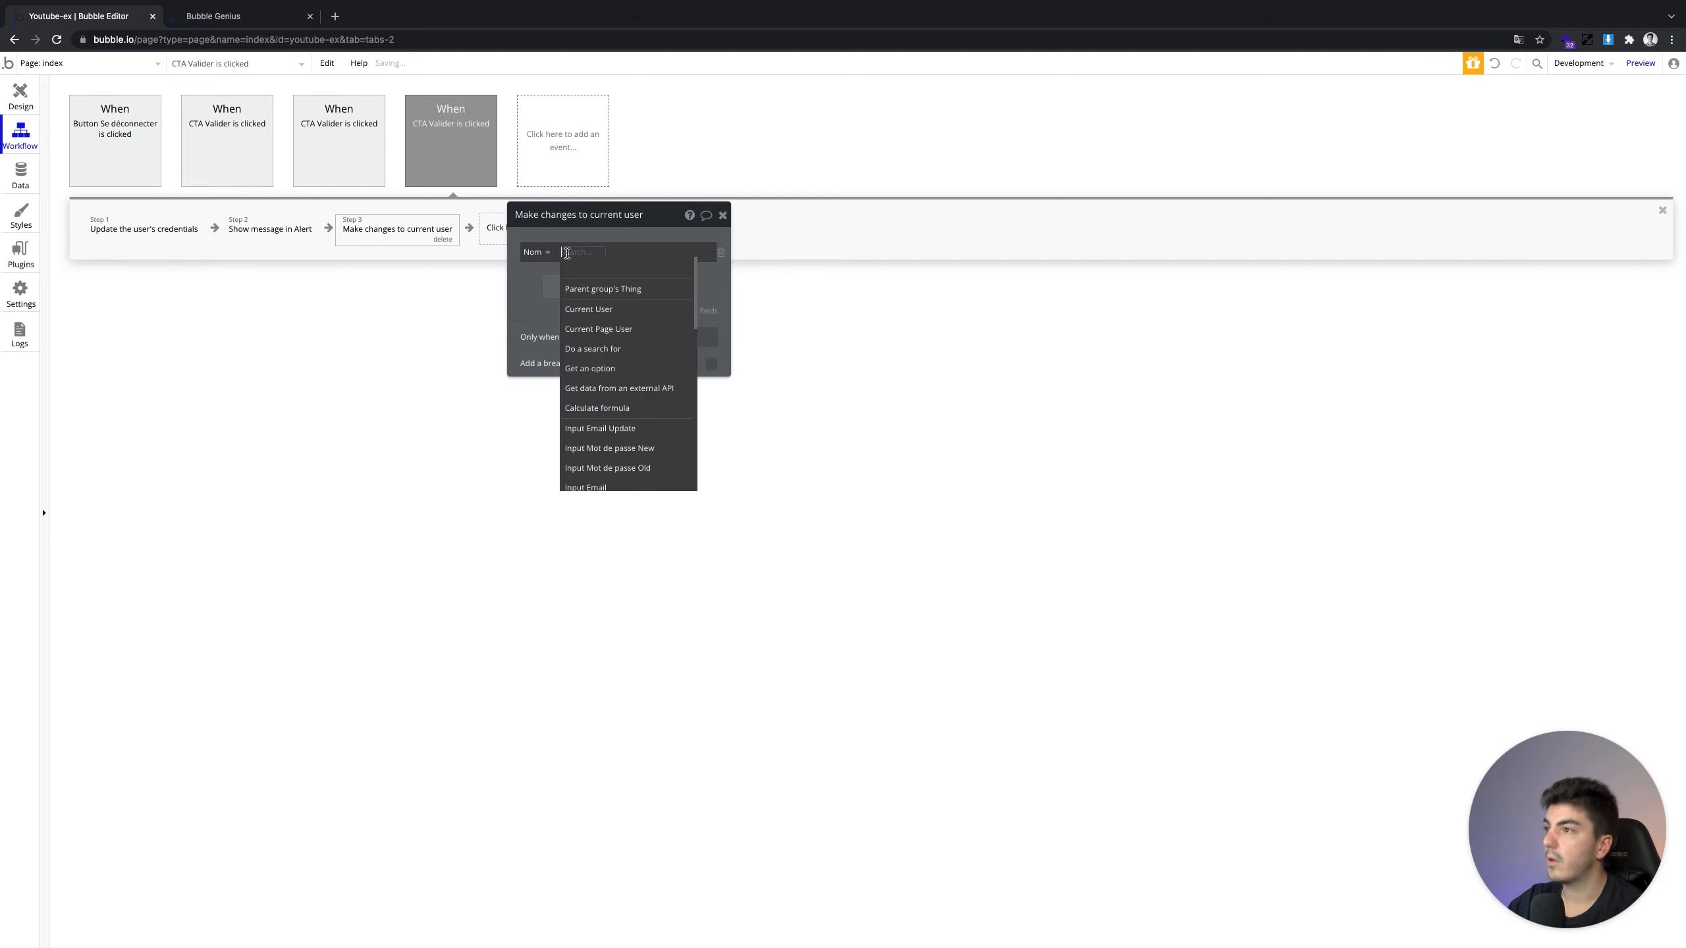
left_click(371, 241)
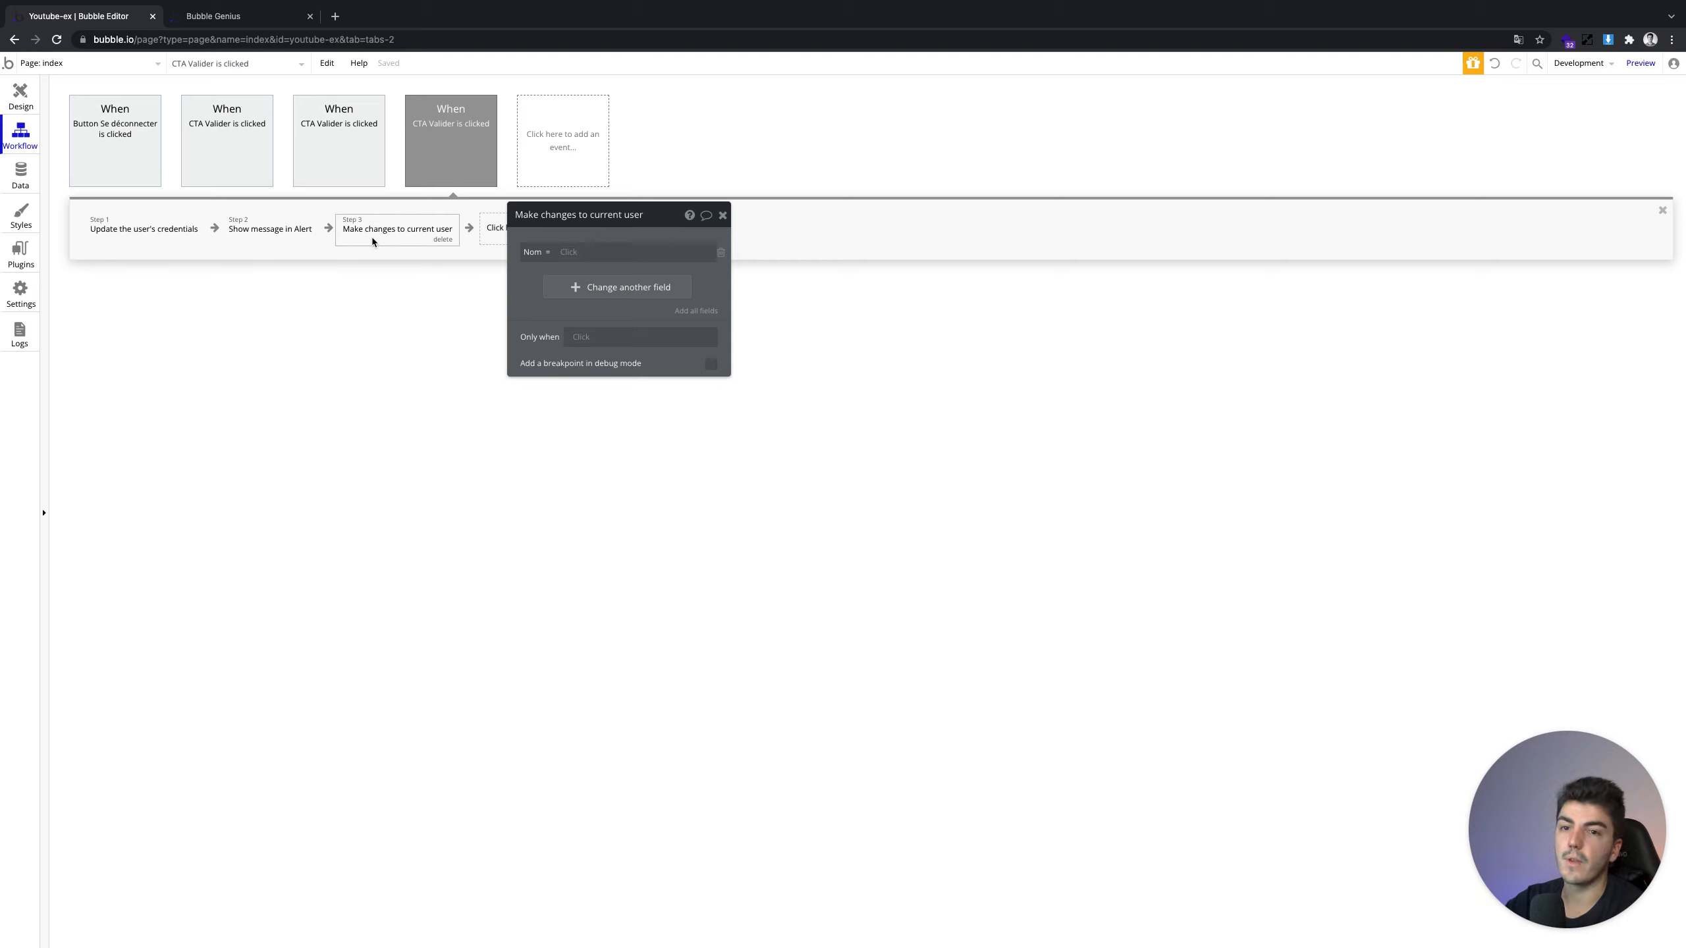
left_click(443, 240)
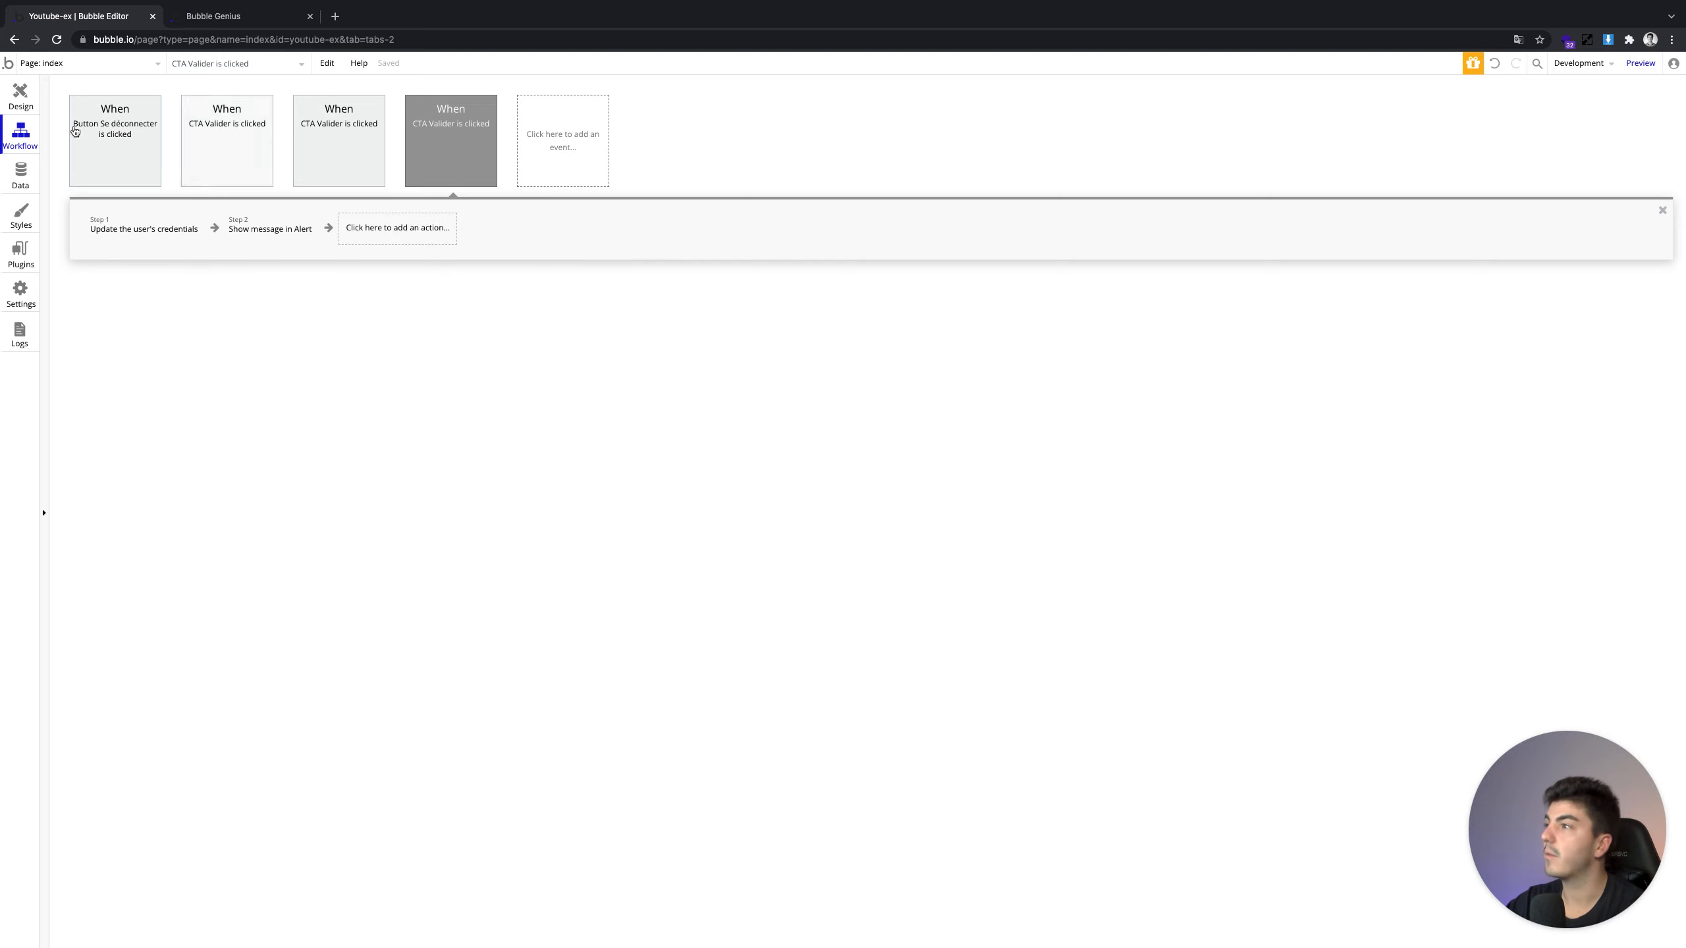
Browse the Account actions, then open the Se déconnecter button's workflow
left_click(375, 228)
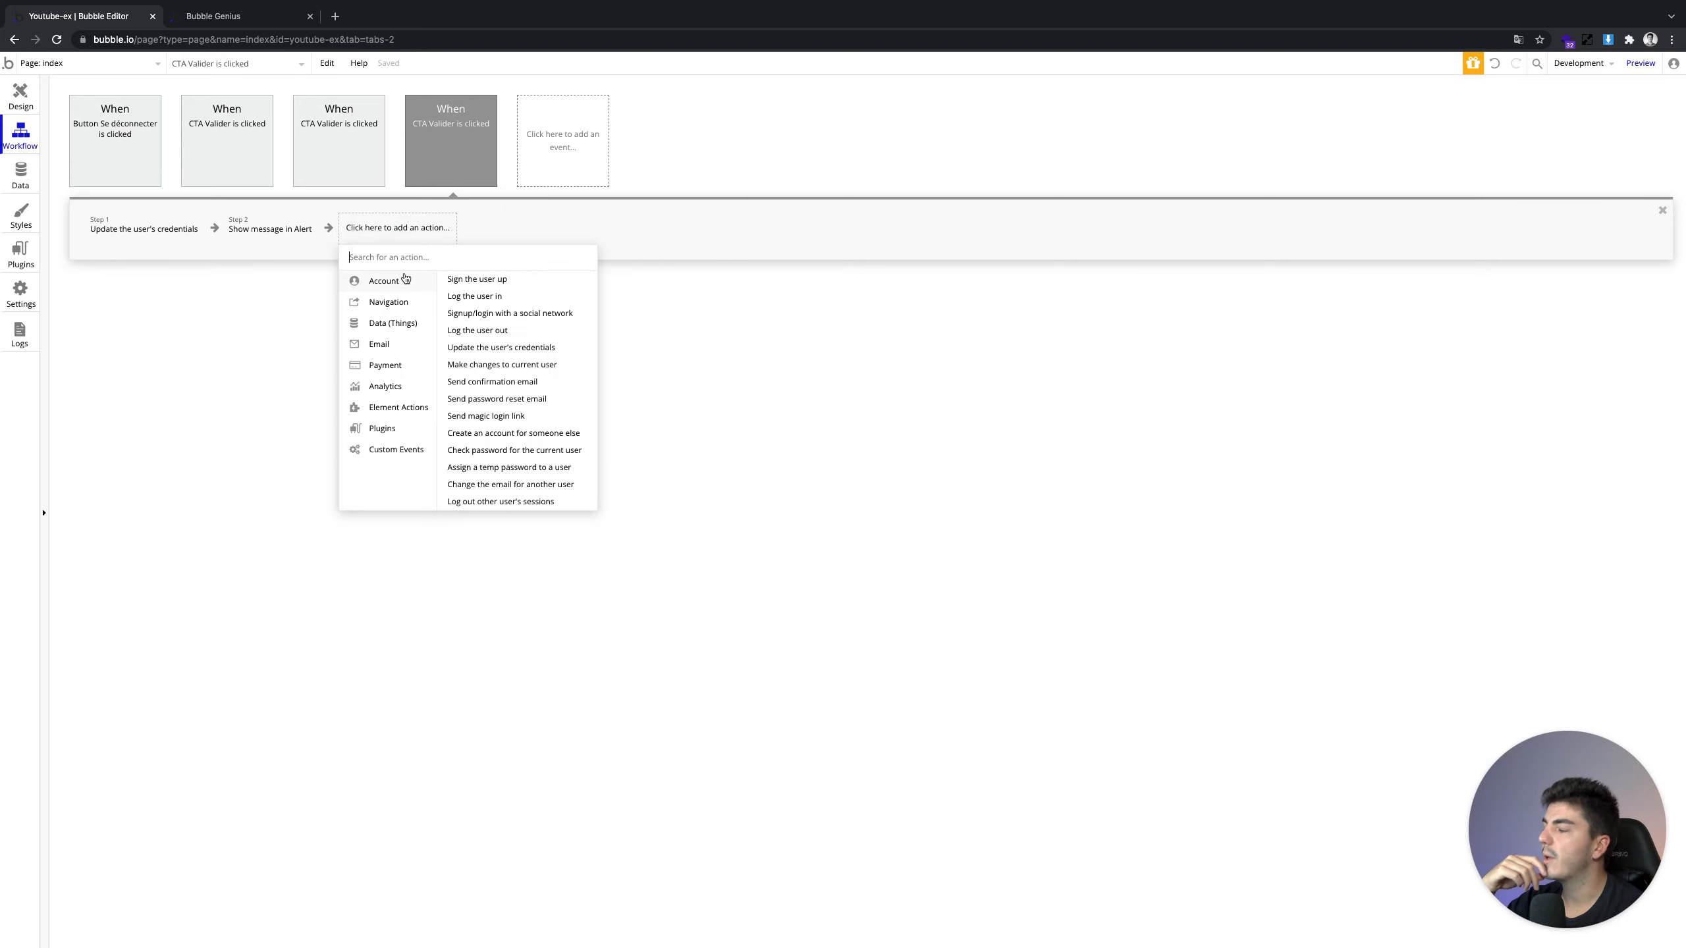
mouse_move(532, 388)
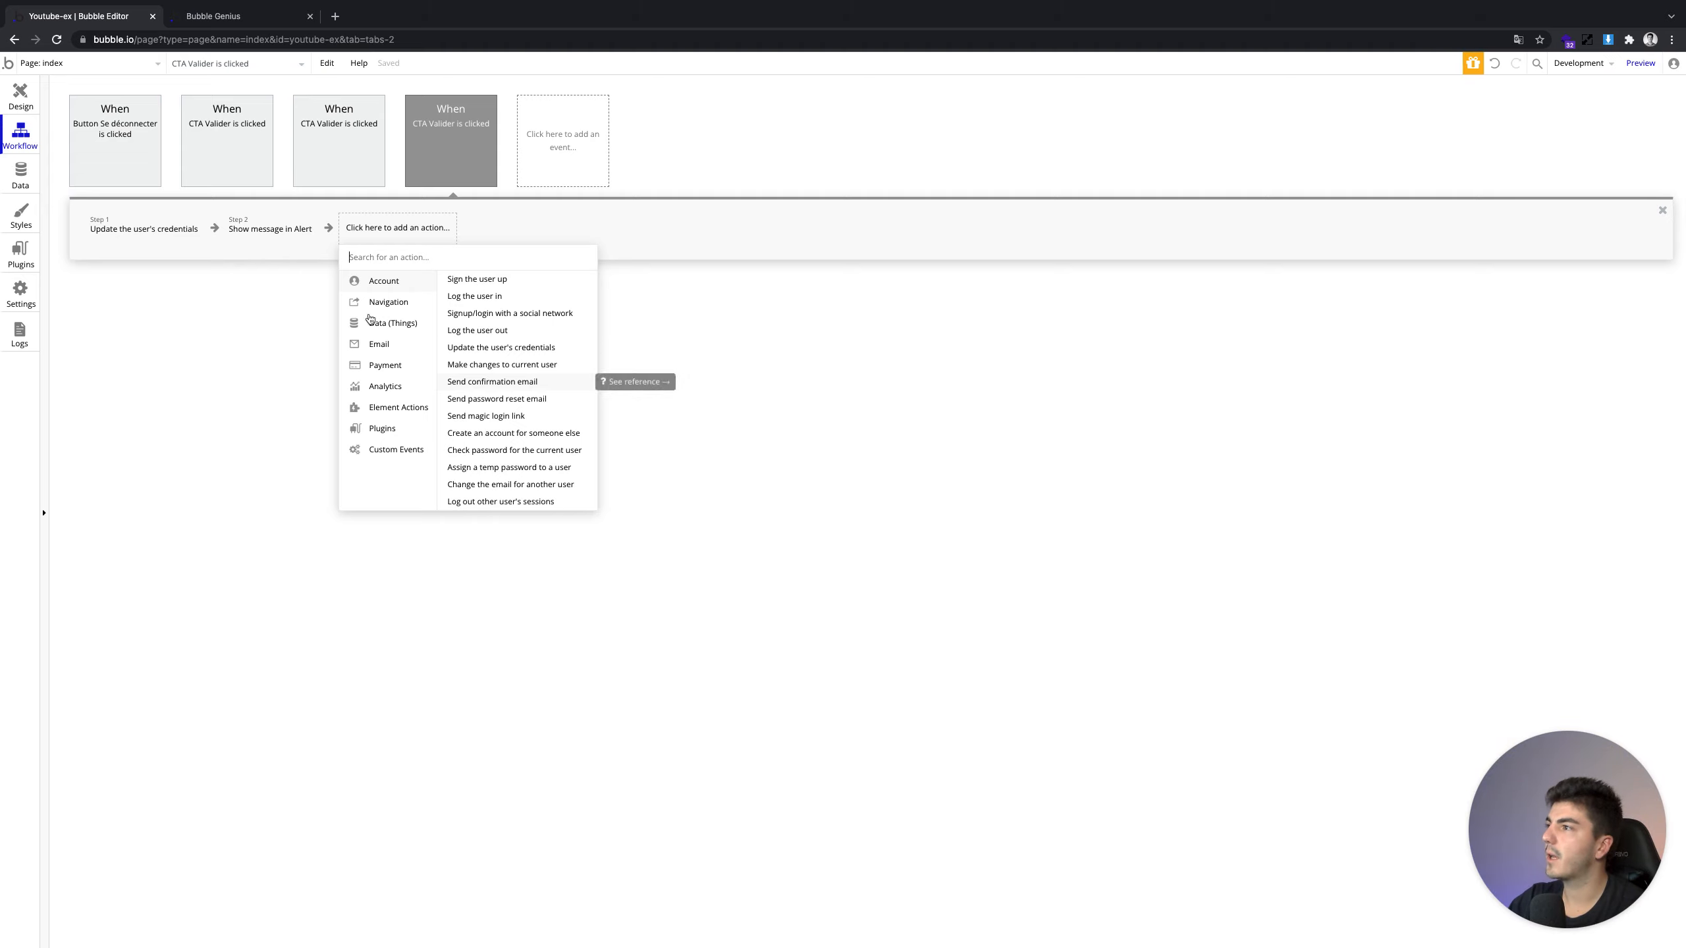
left_click(226, 143)
Add a fourth step, Account > Send confirmation email, with confirmation page set to index
left_click(136, 170)
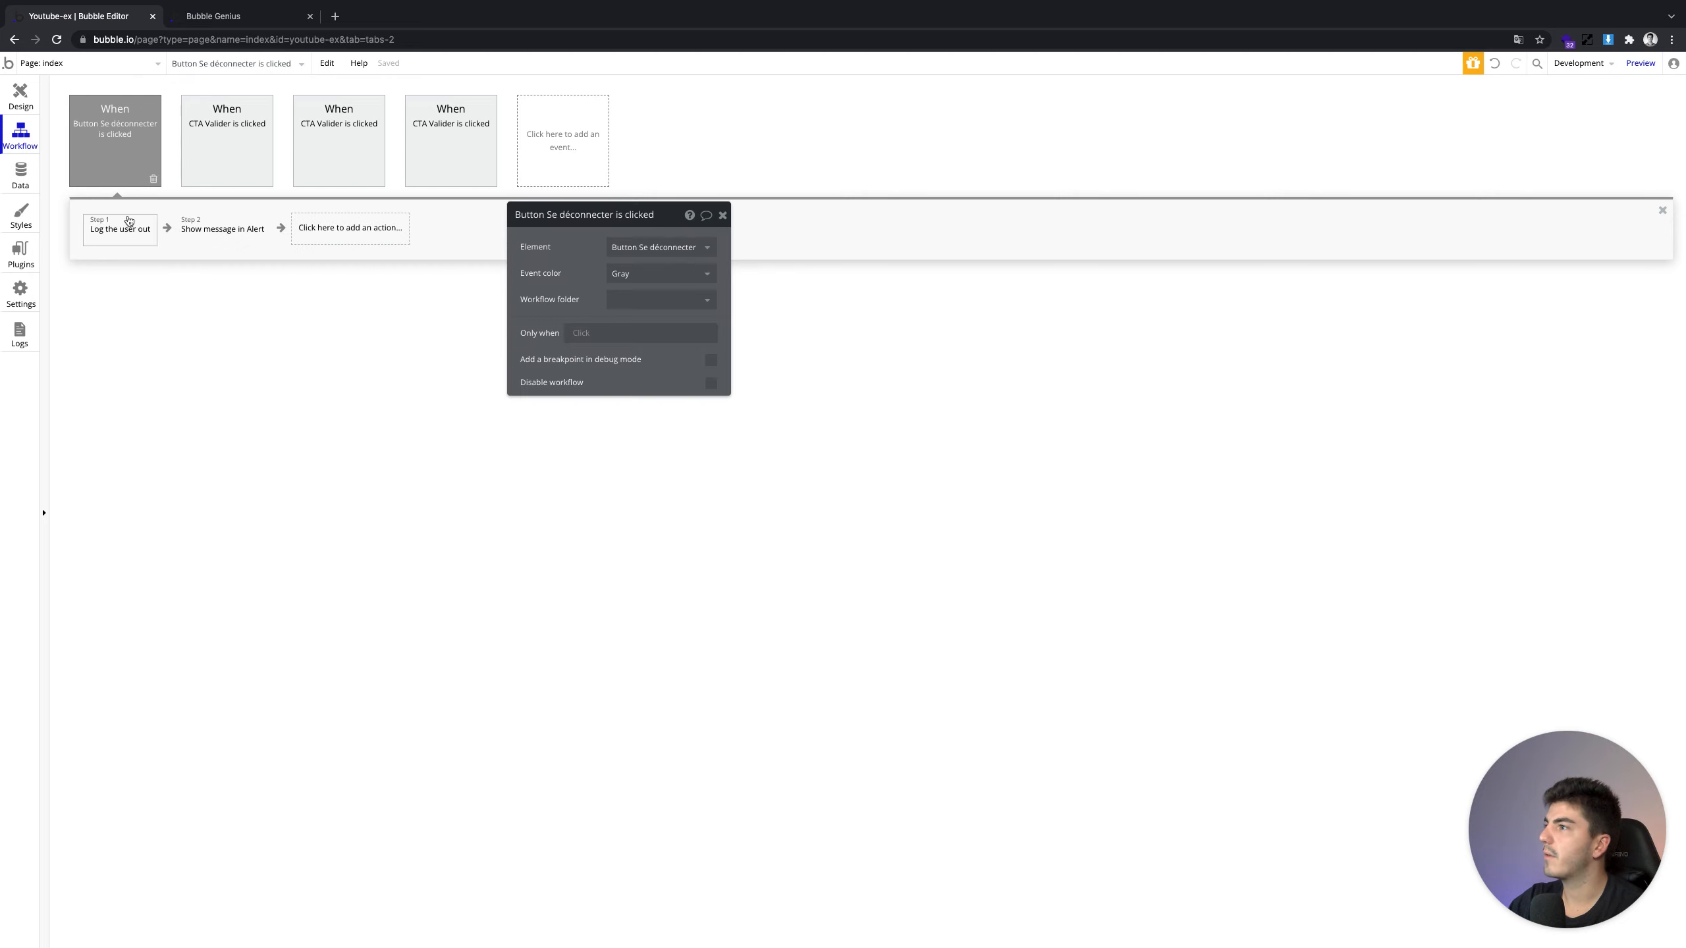
left_click(193, 164)
left_click(101, 228)
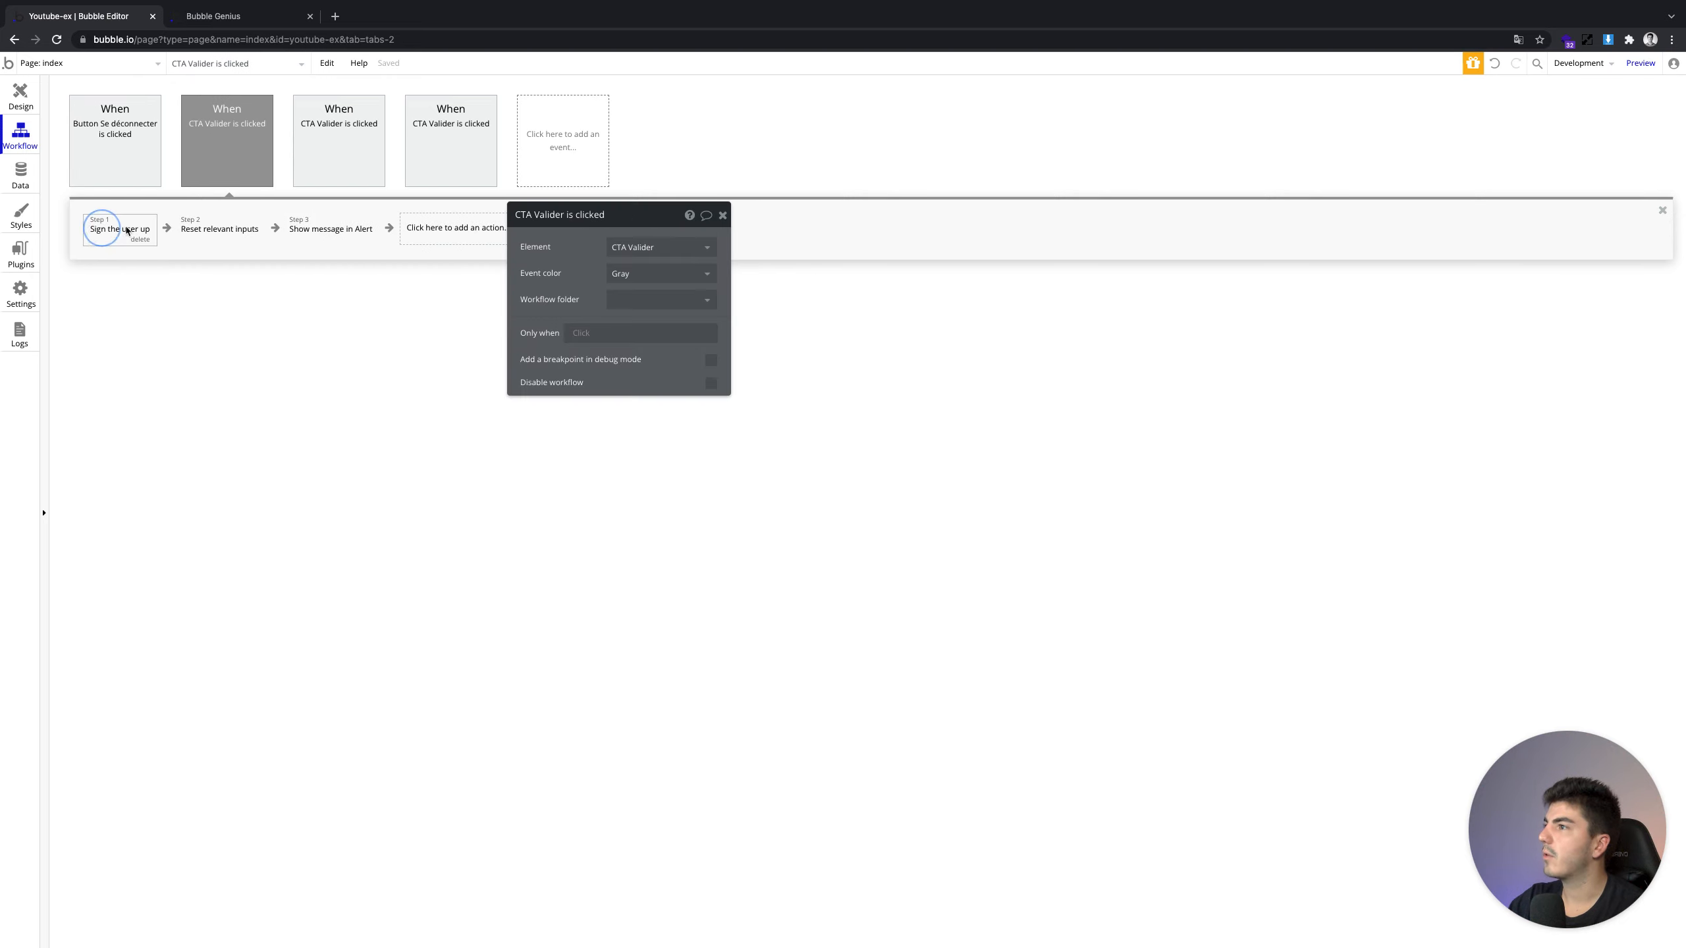
left_click(439, 229)
mouse_move(462, 312)
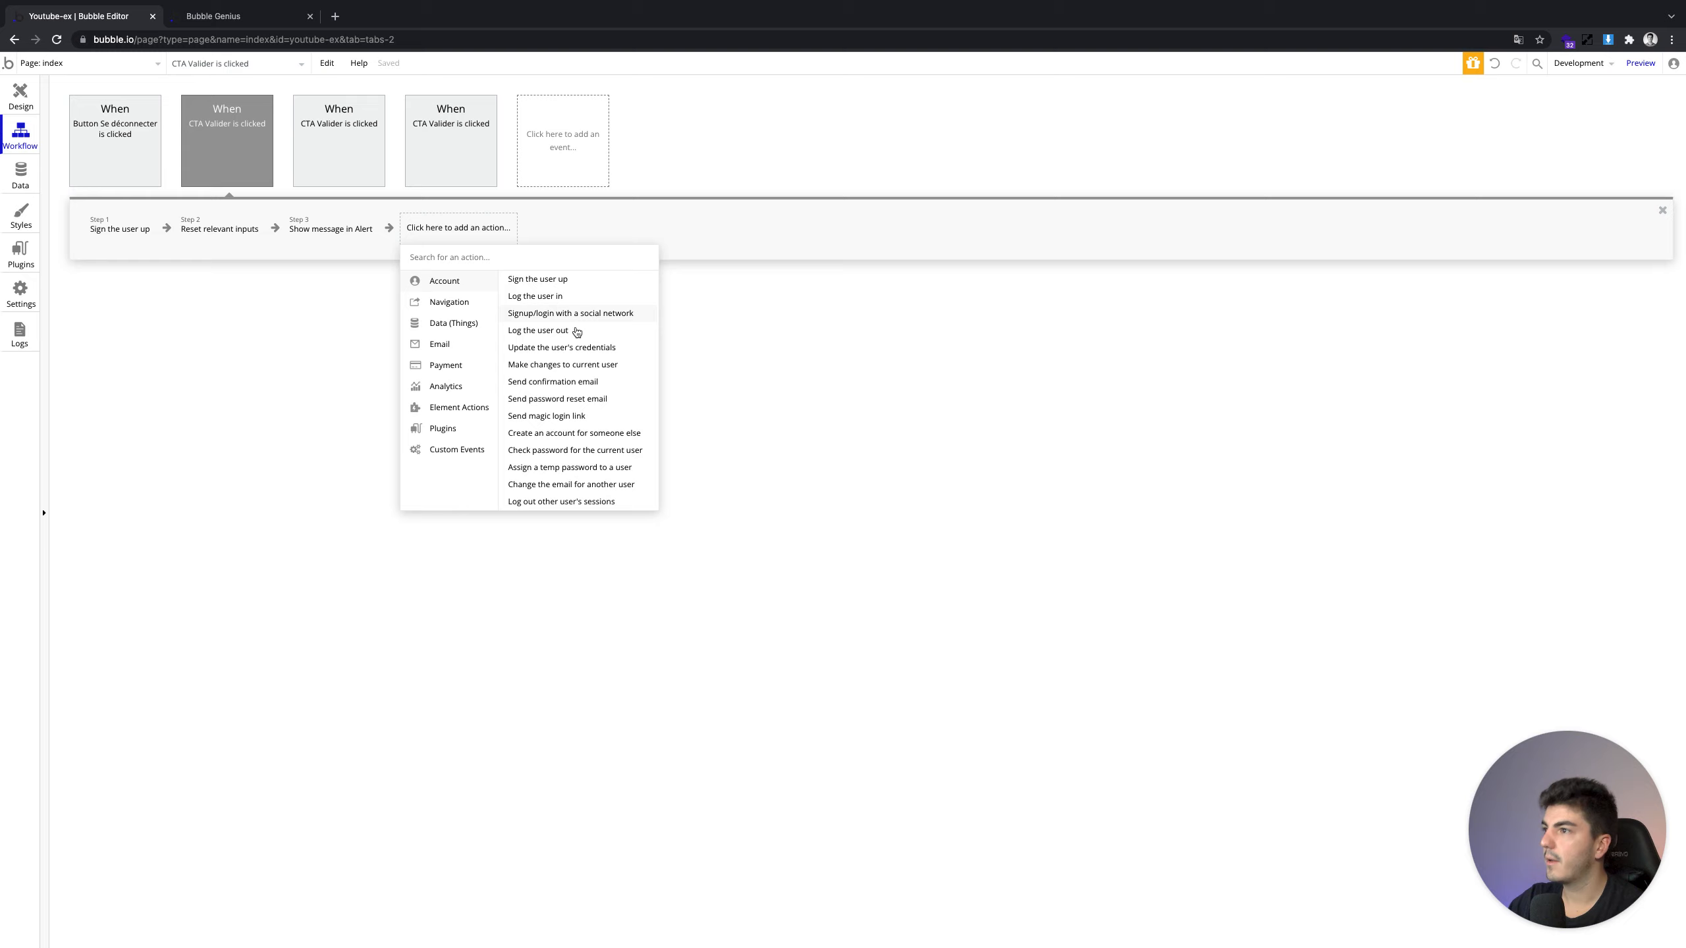
left_click(580, 378)
left_click(435, 236)
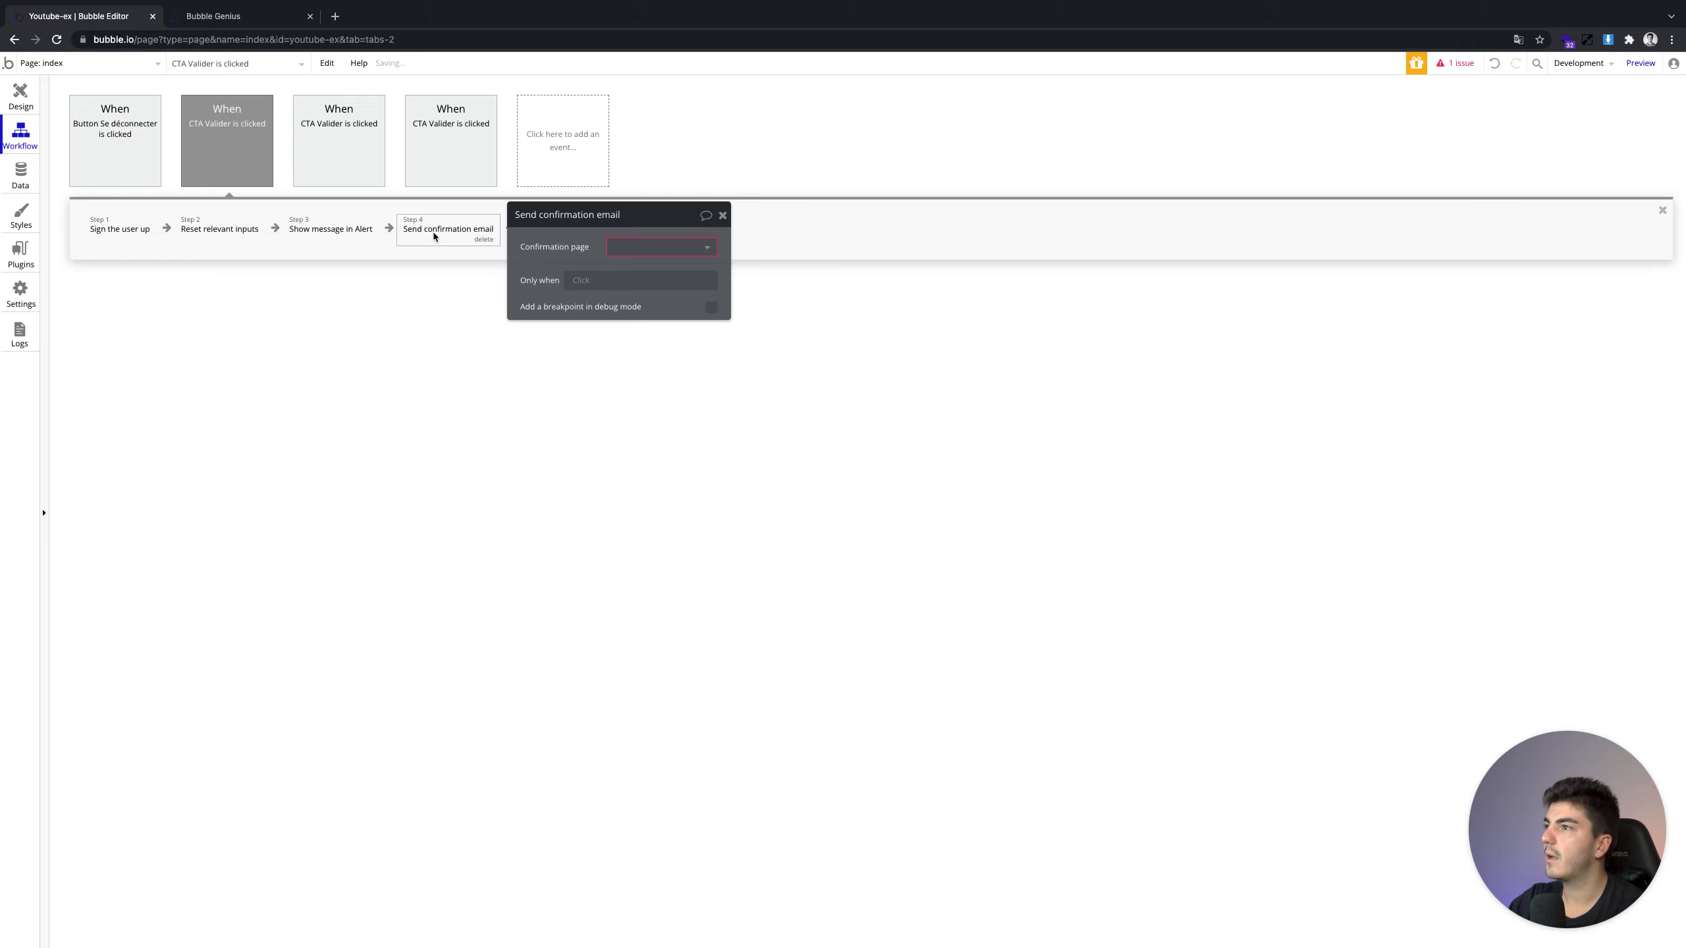
left_click(622, 249)
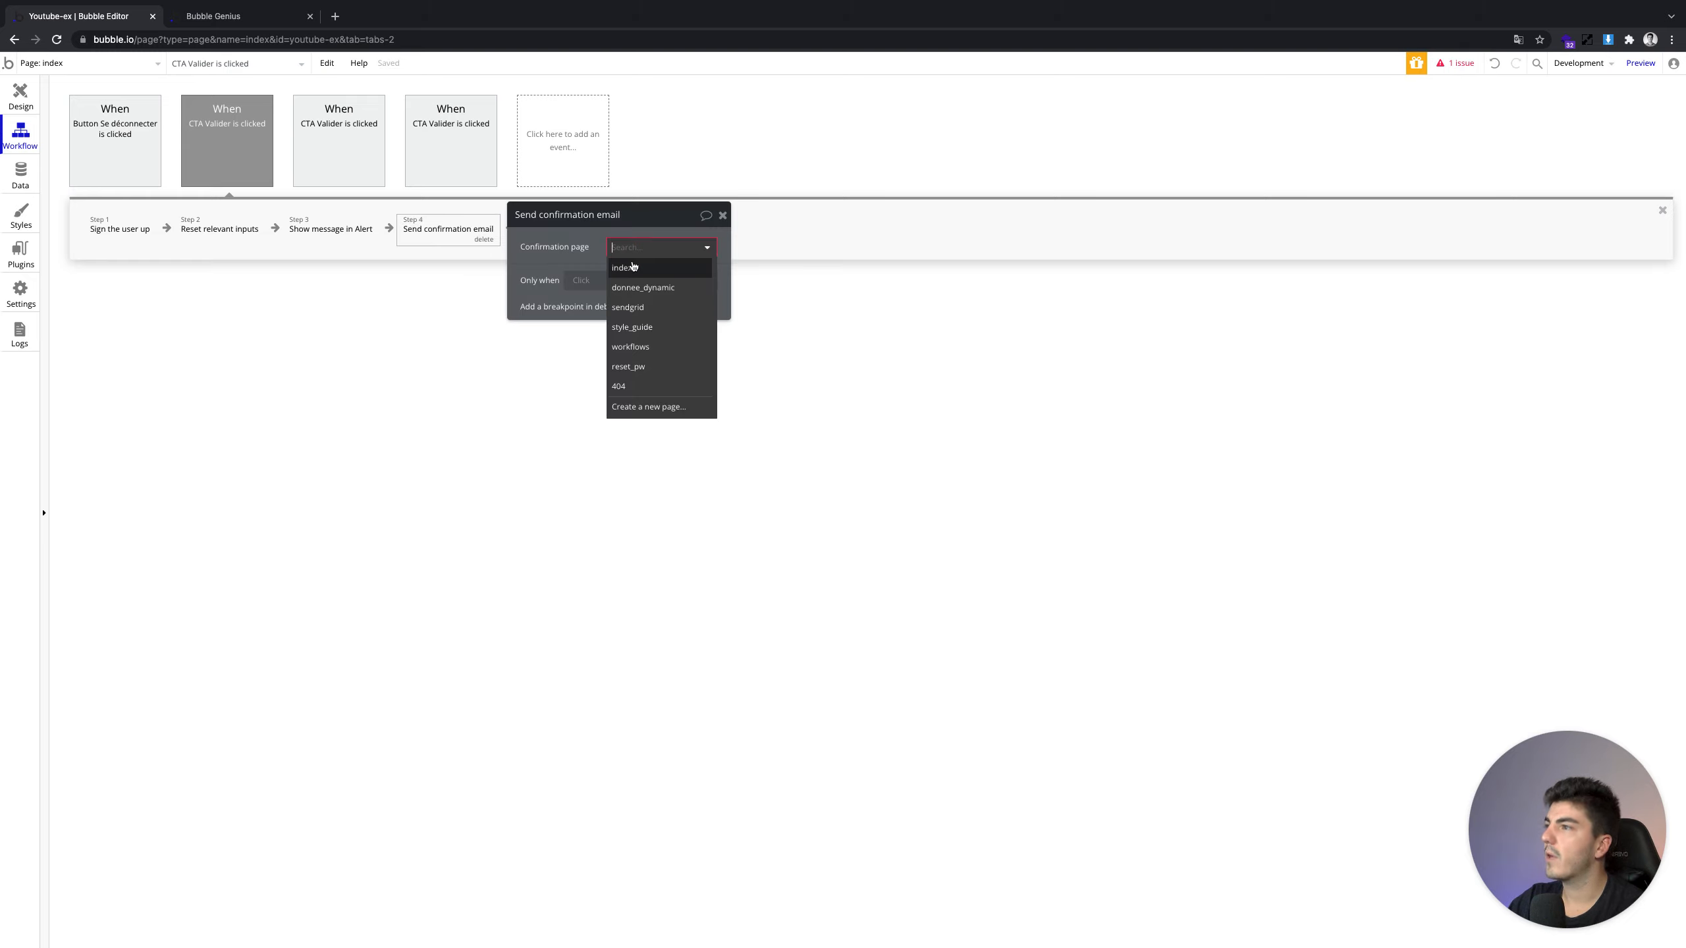
left_click(633, 267)
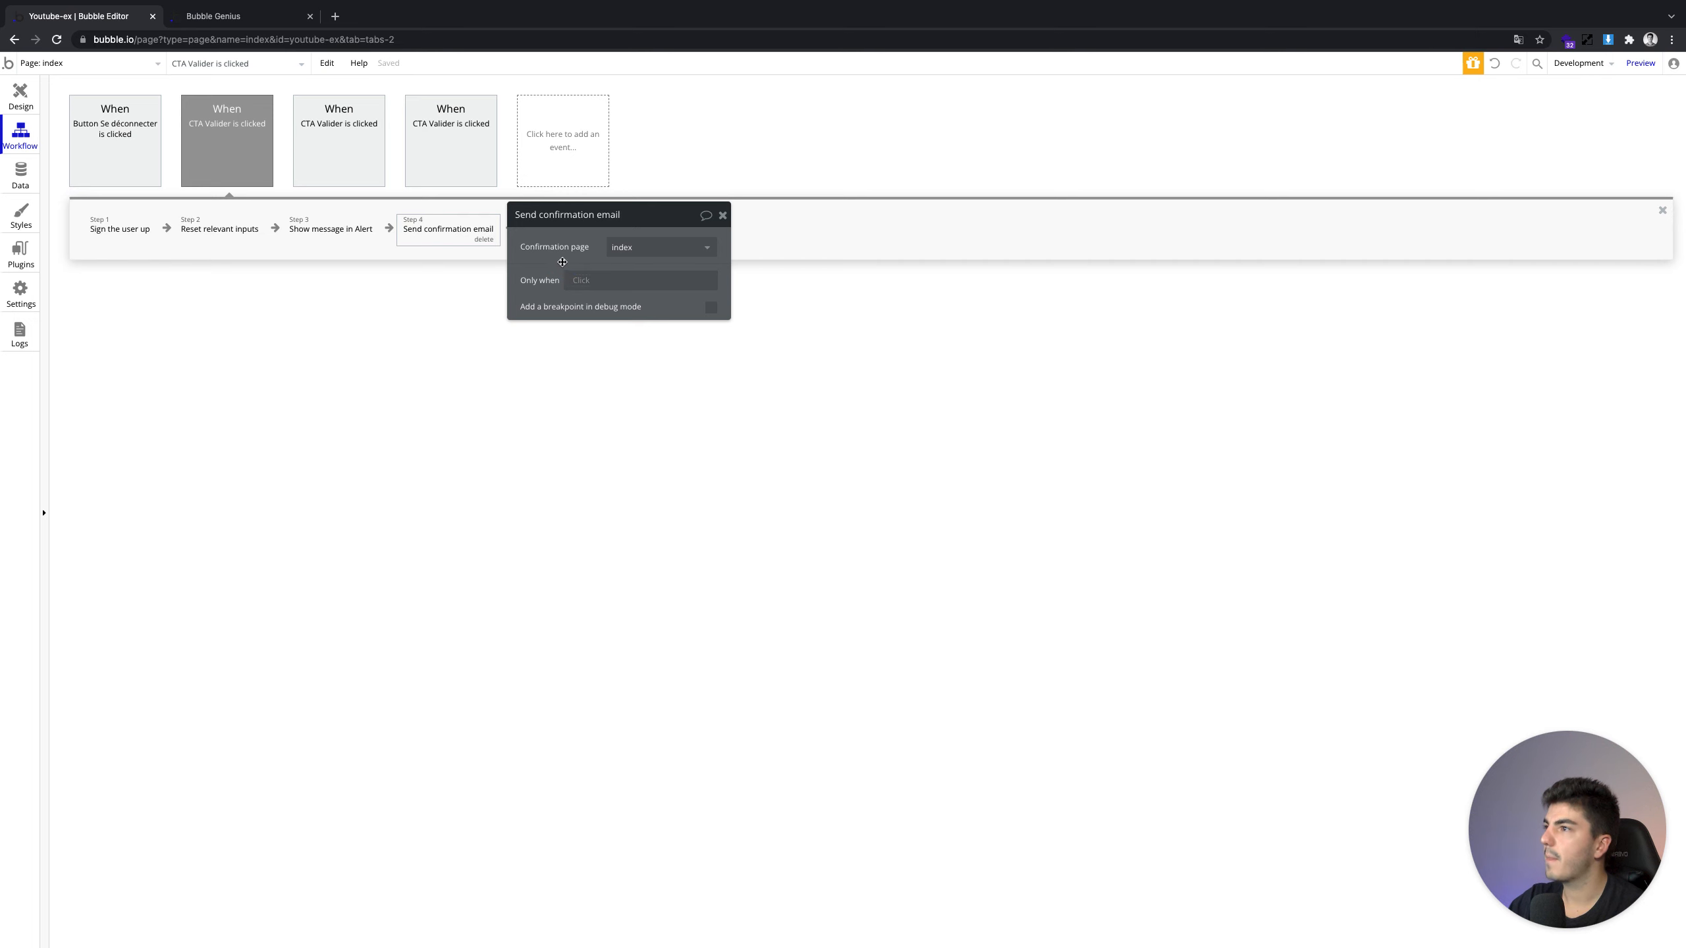
Go to the design view, close the Valider button's settings, and return to the app preview
left_click(21, 94)
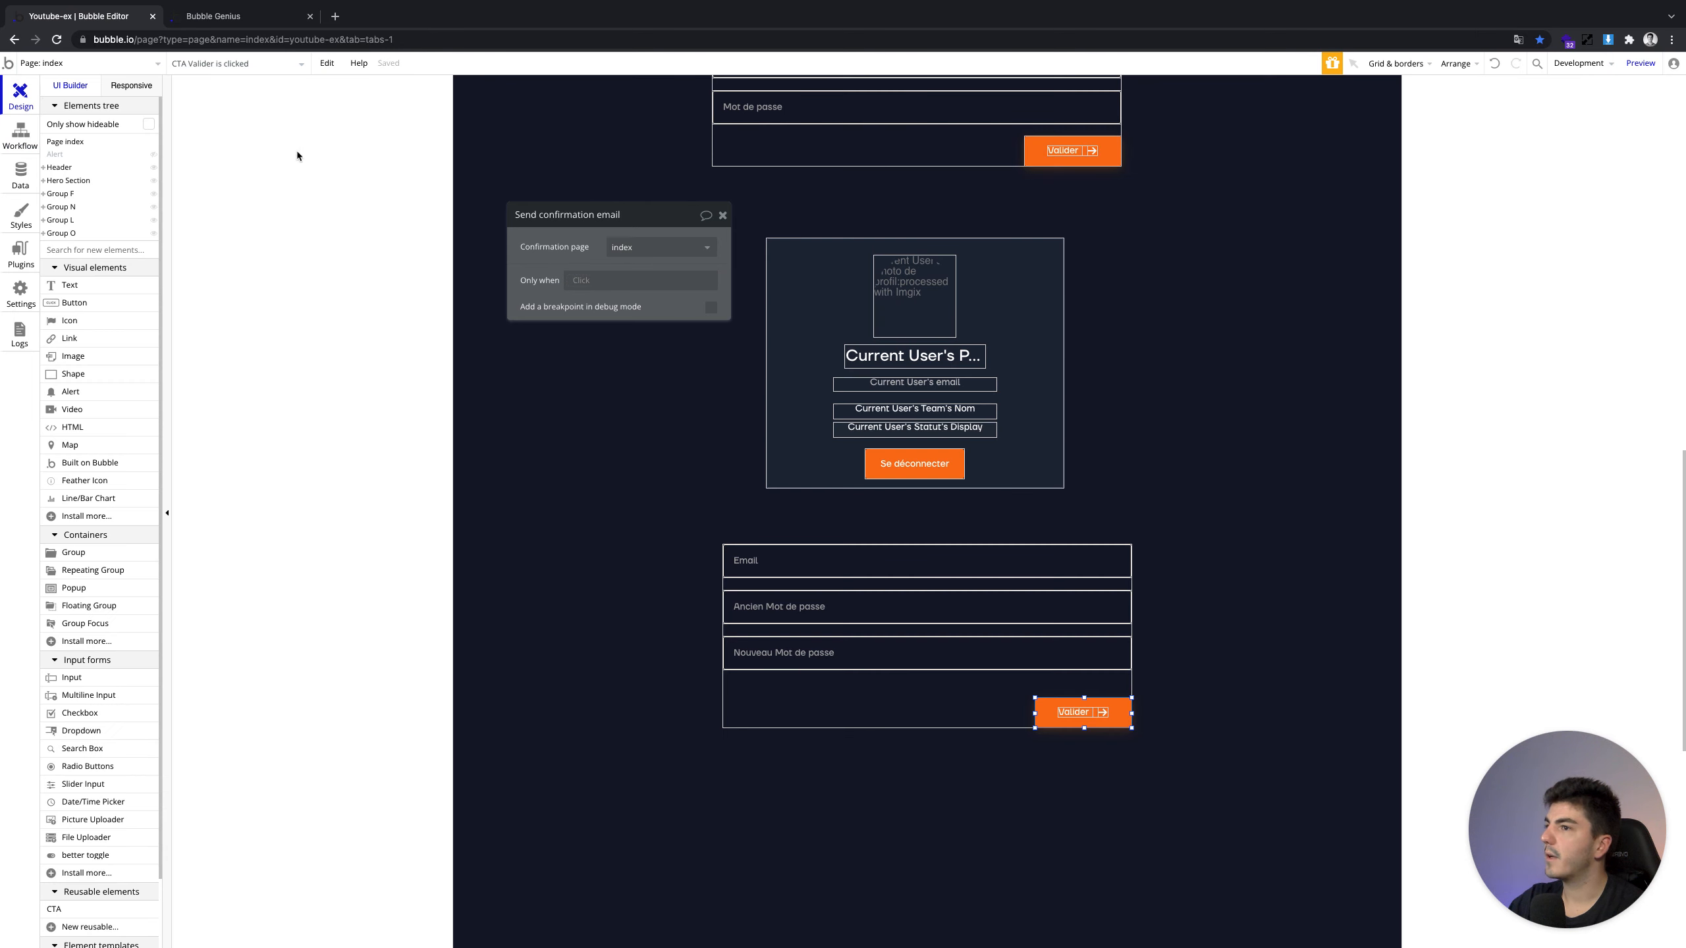
left_click(722, 215)
left_click(243, 16)
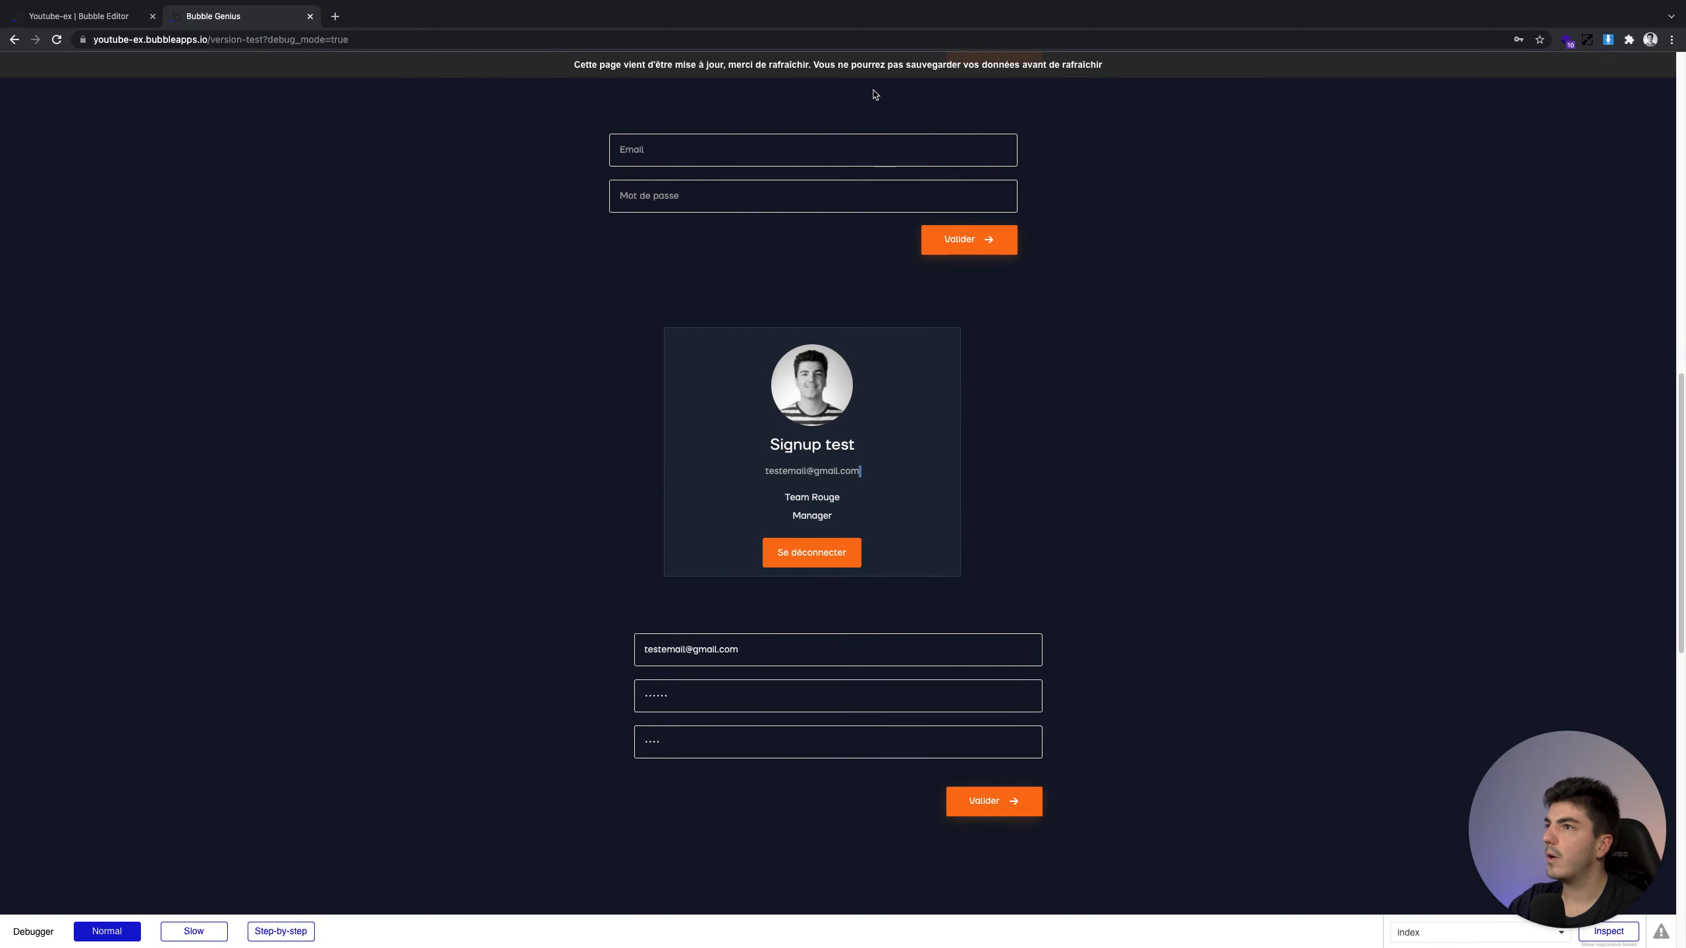
Reload the preview, upload a profile photo, and choose status RH and Team Bleu
left_click(865, 65)
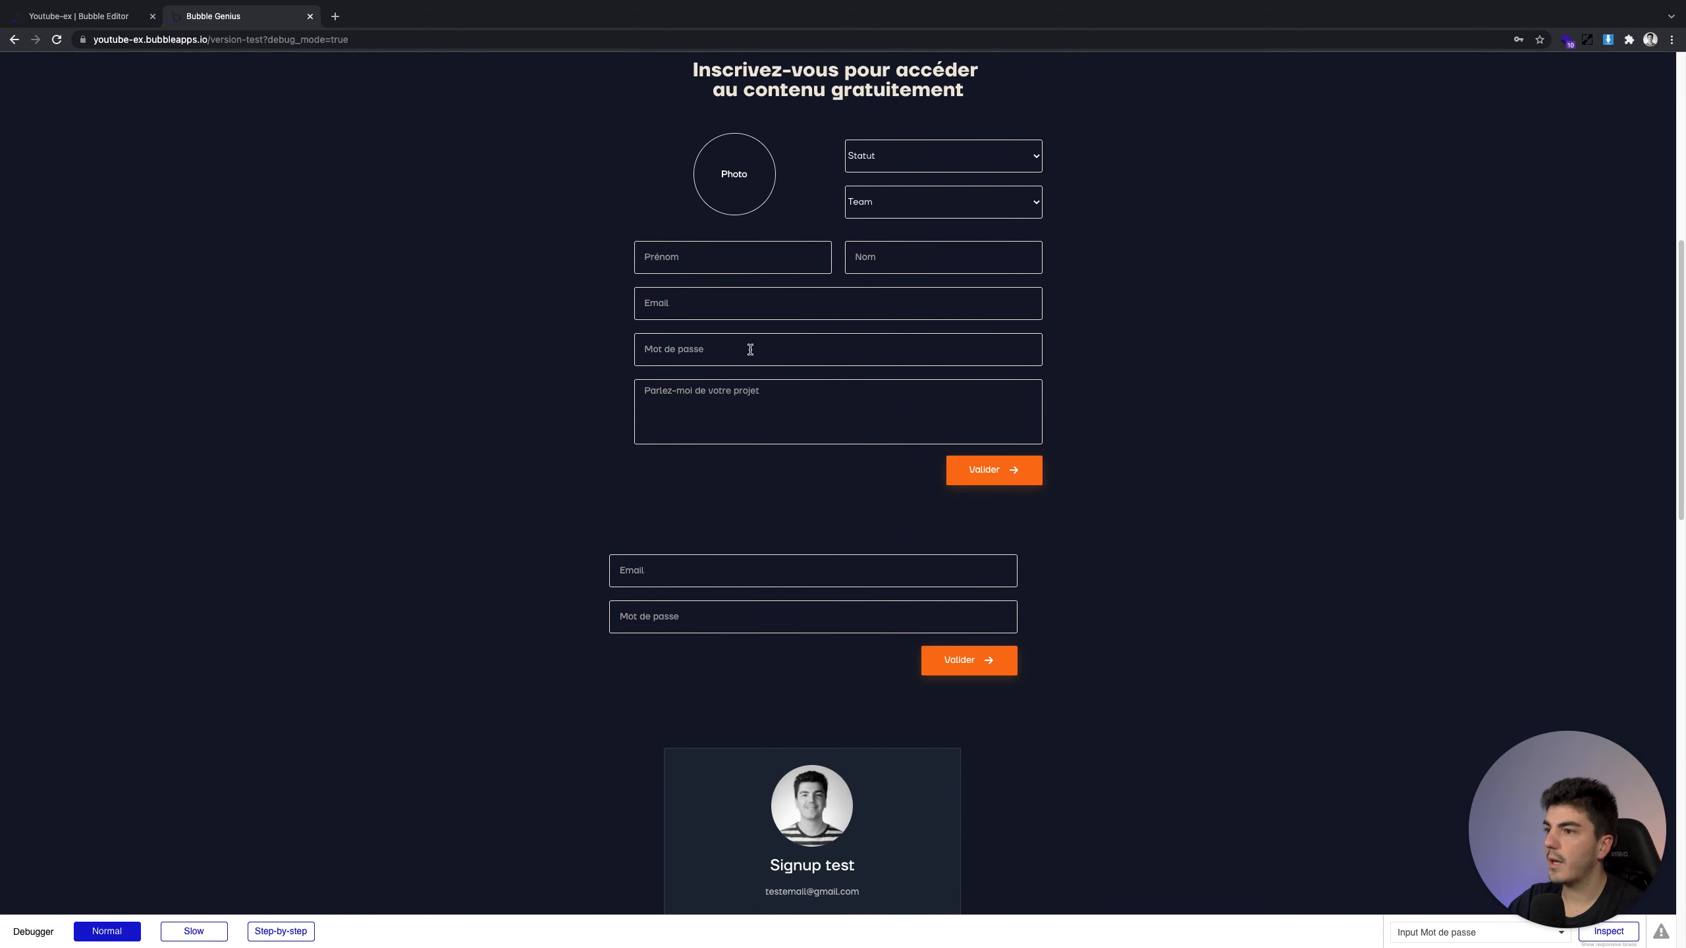
left_click(729, 176)
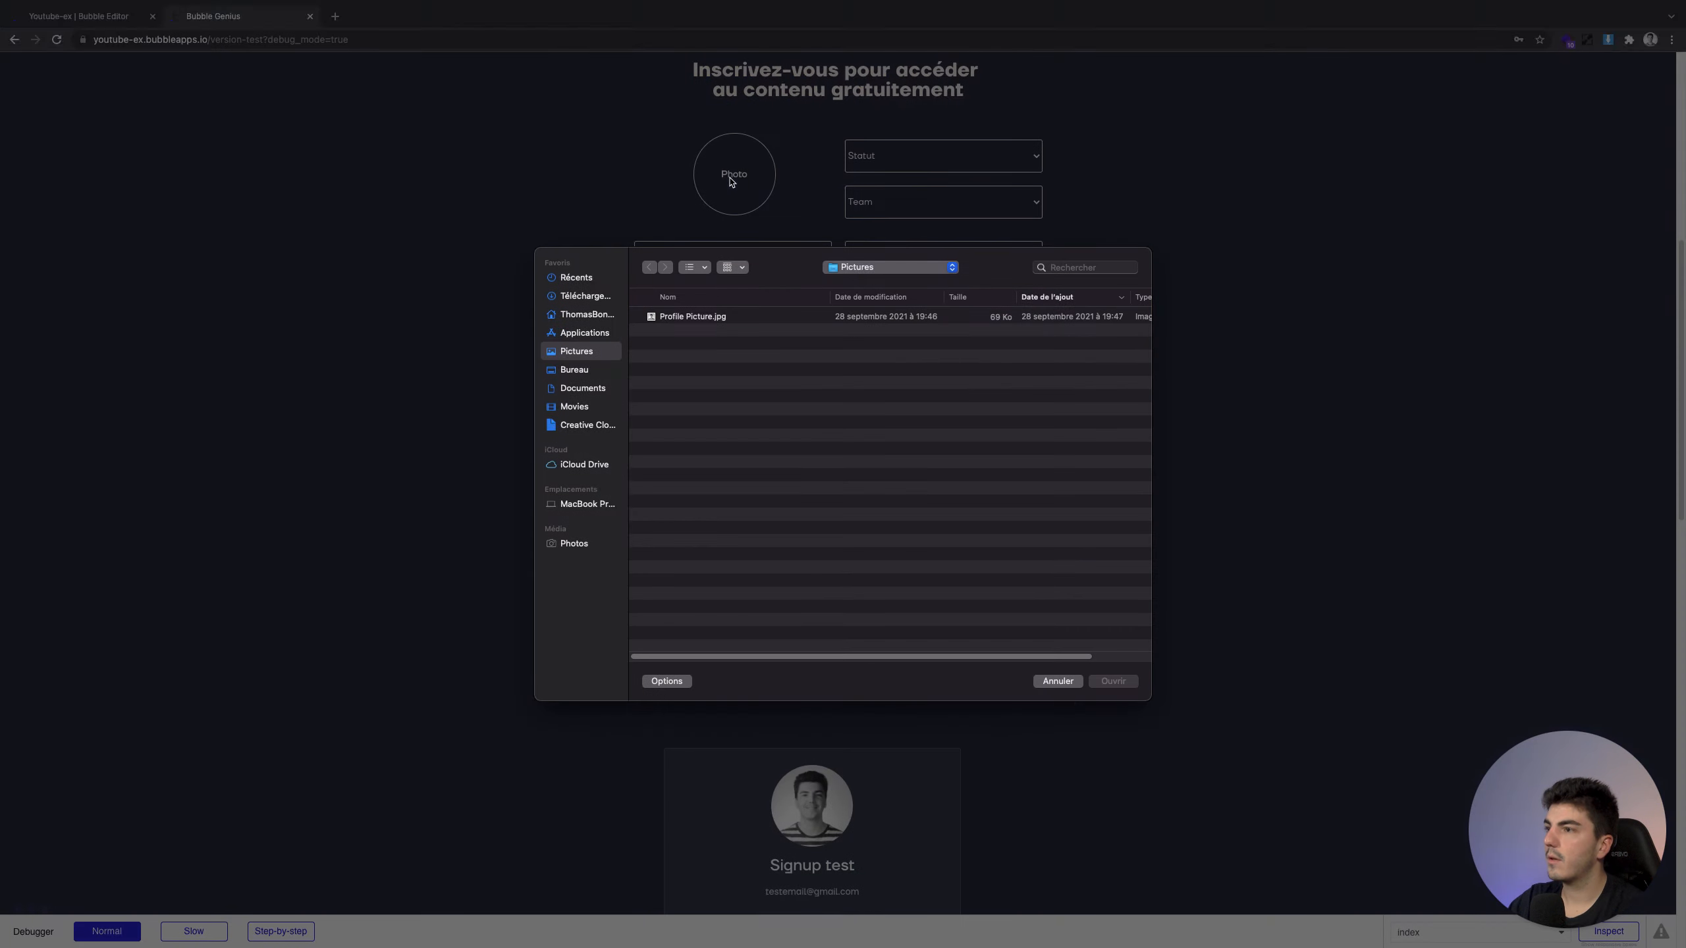
double_click(667, 317)
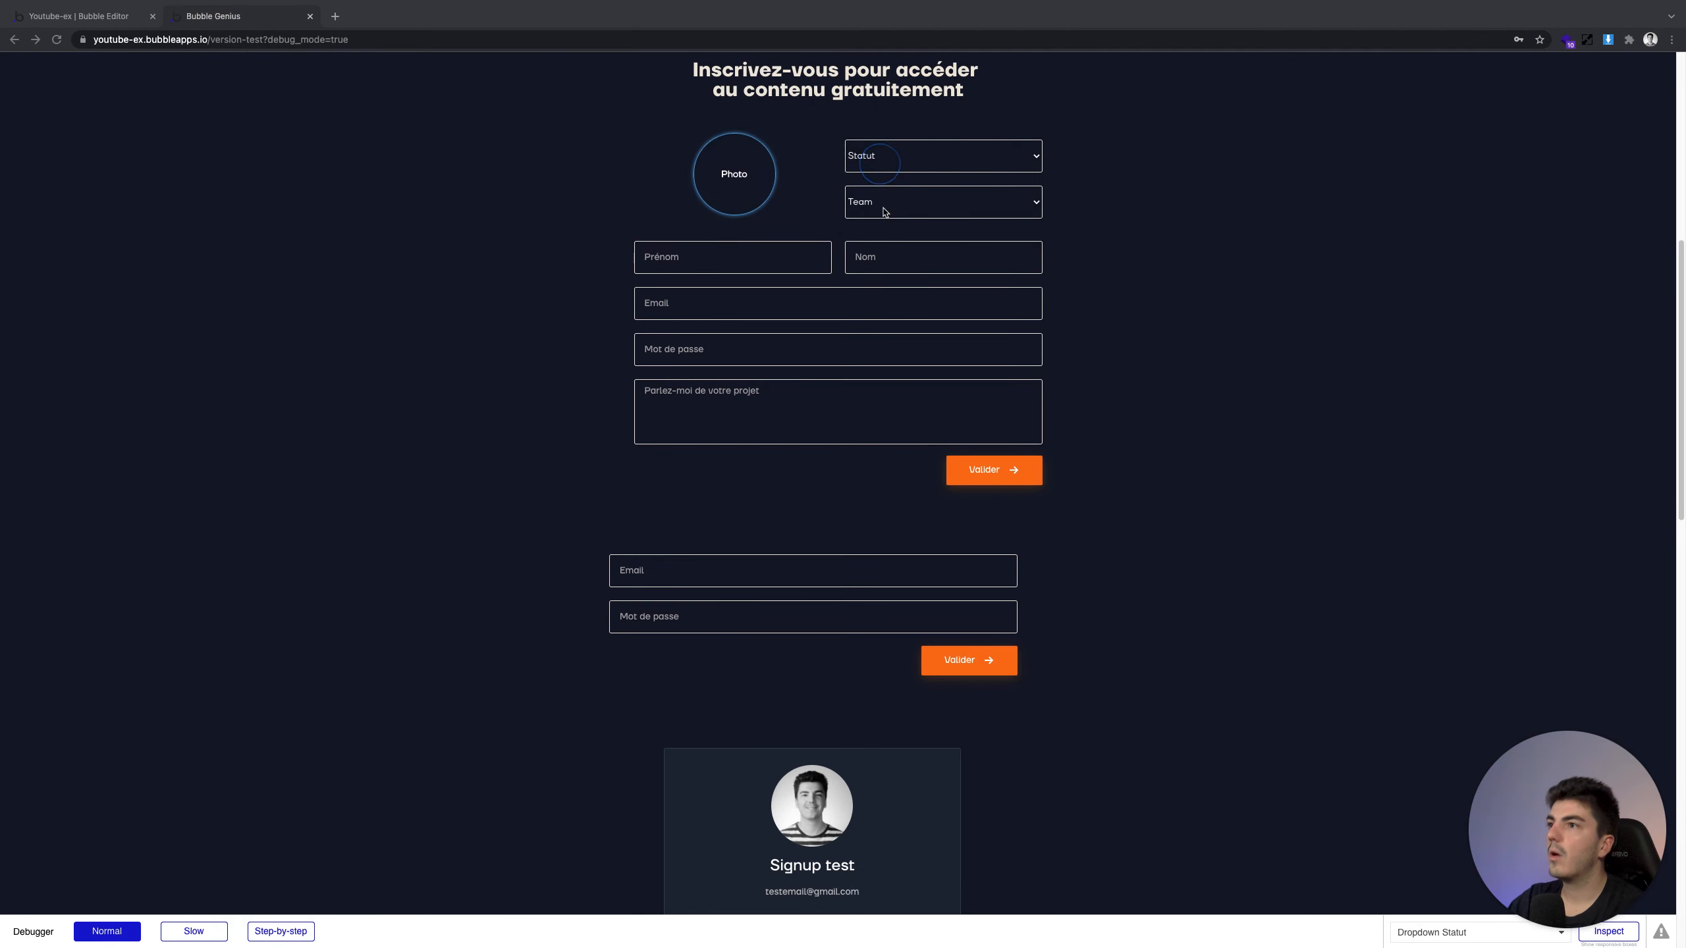
left_click(884, 161)
left_click(886, 219)
left_click(888, 196)
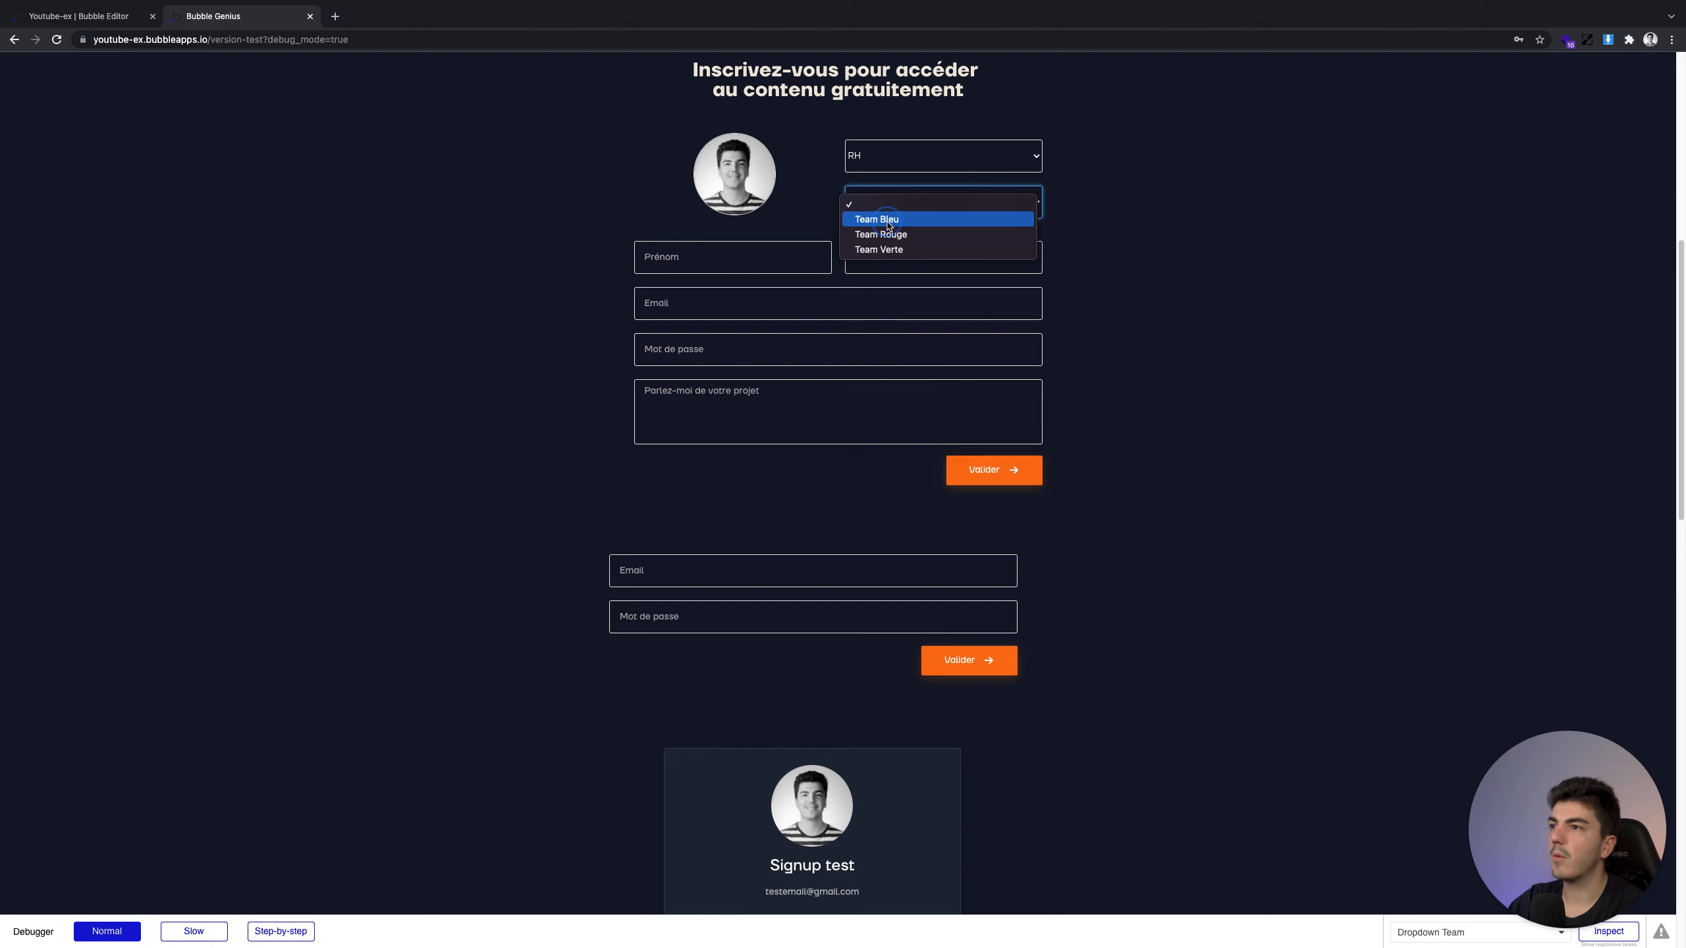
left_click(929, 214)
Fill in the first name, email, password and message 'Me', then submit the sign-up form
left_click(733, 252)
type("Thomas")
key("Tab")
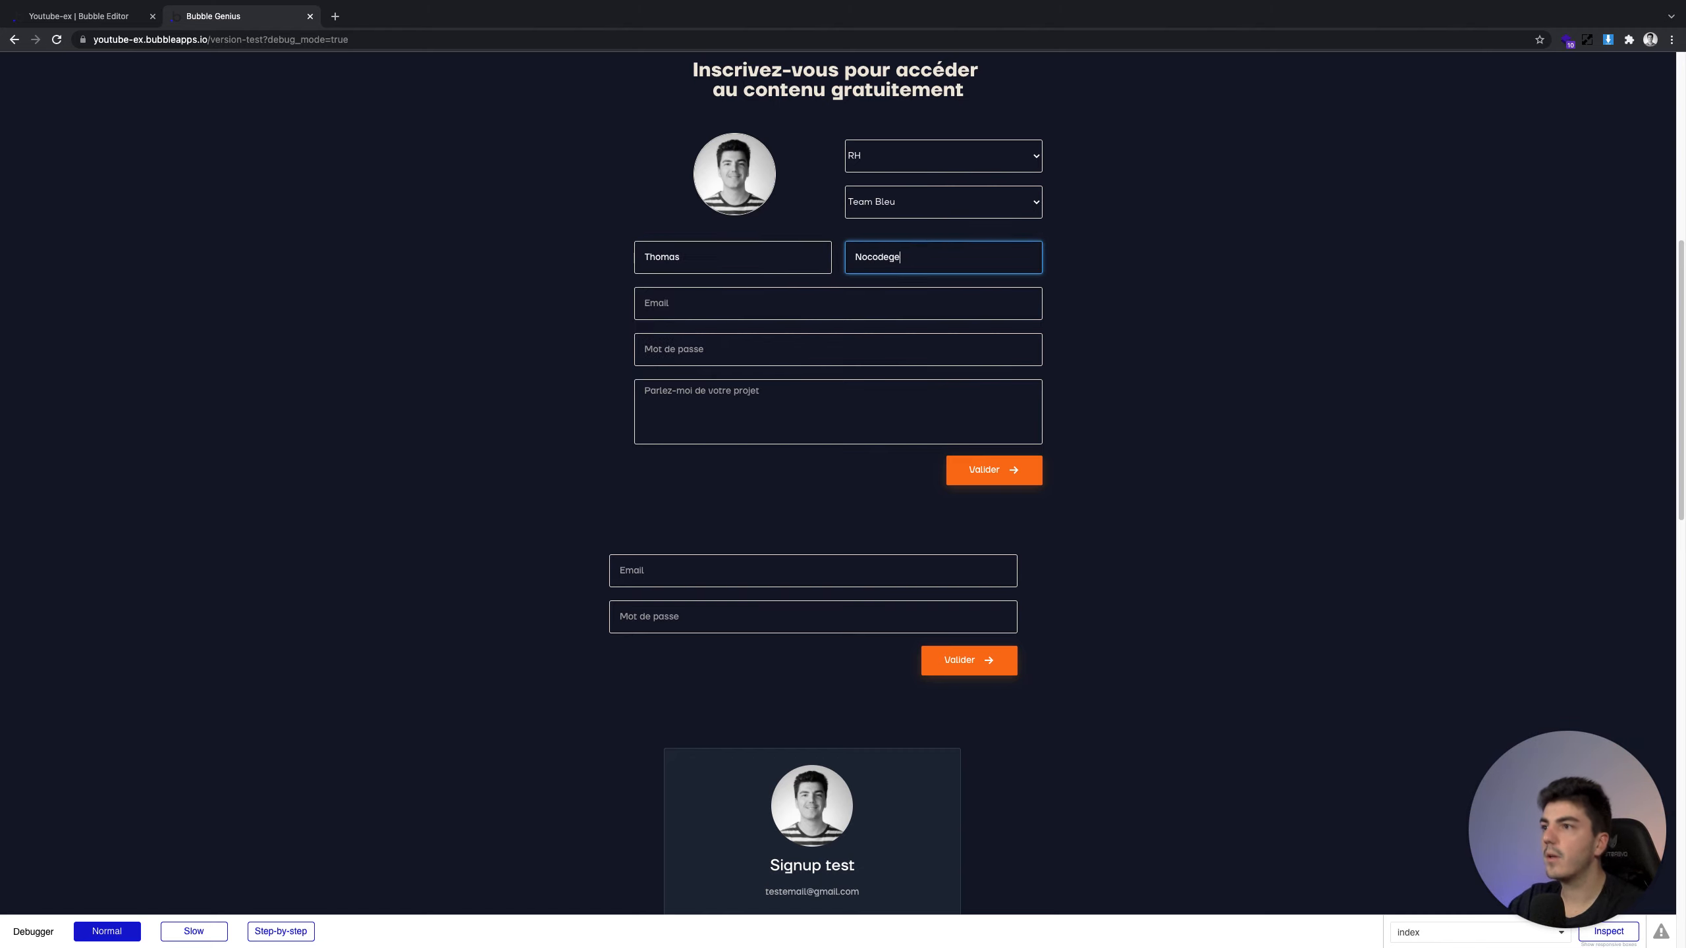
left_click(676, 304)
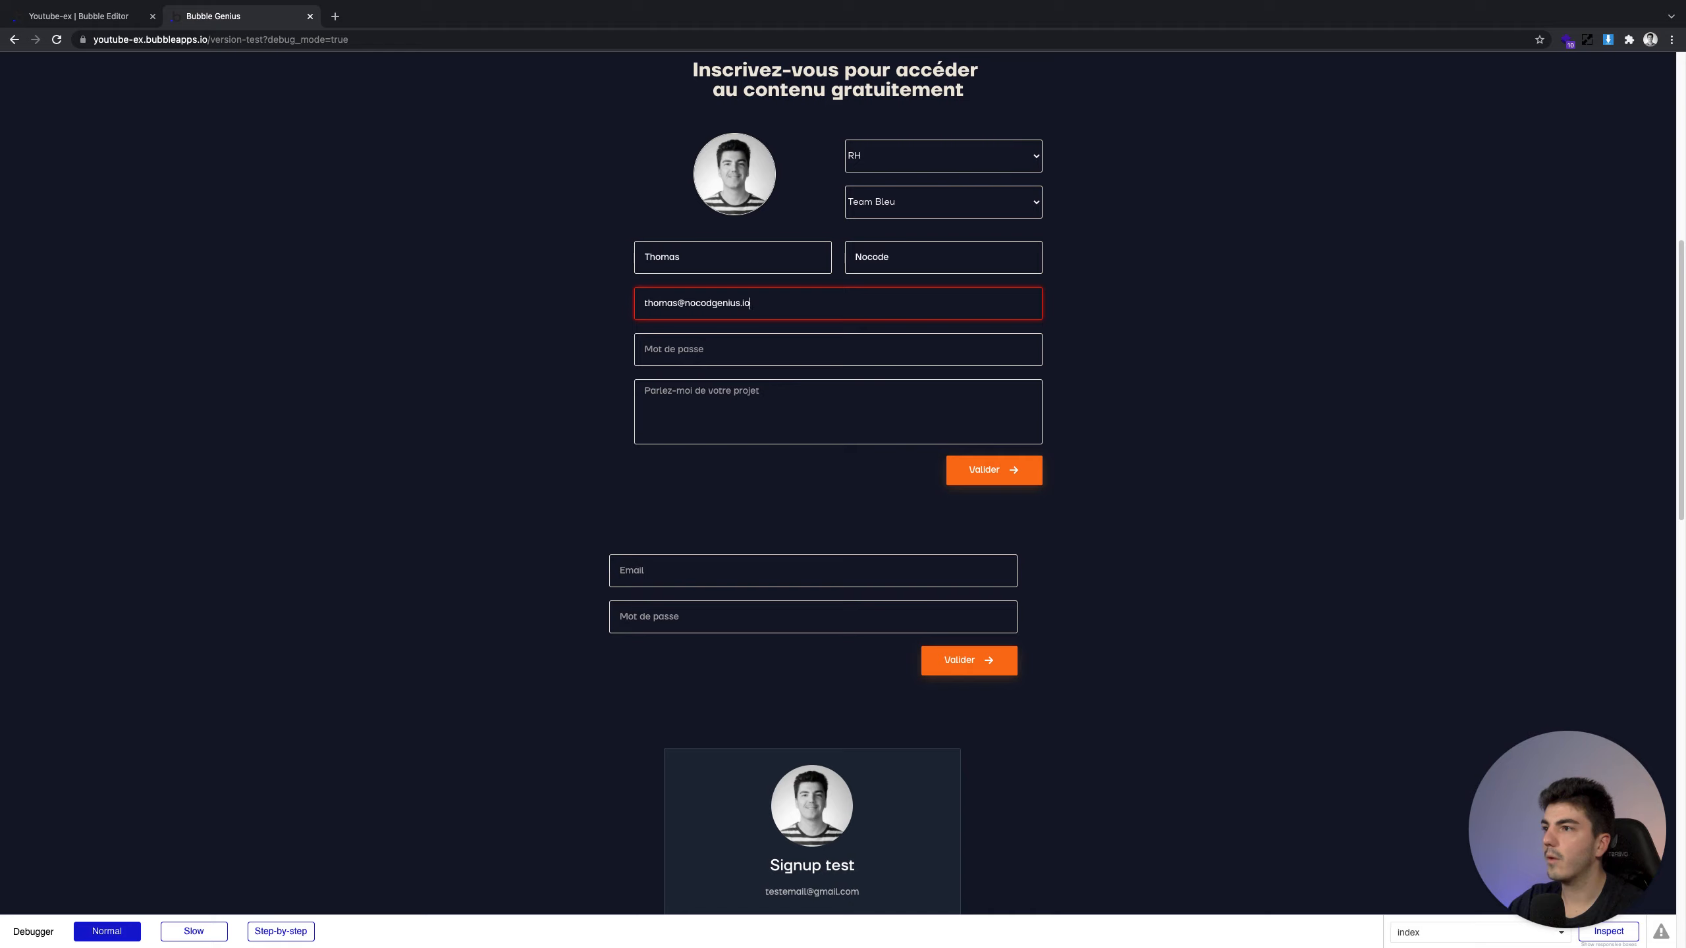
key("Tab")
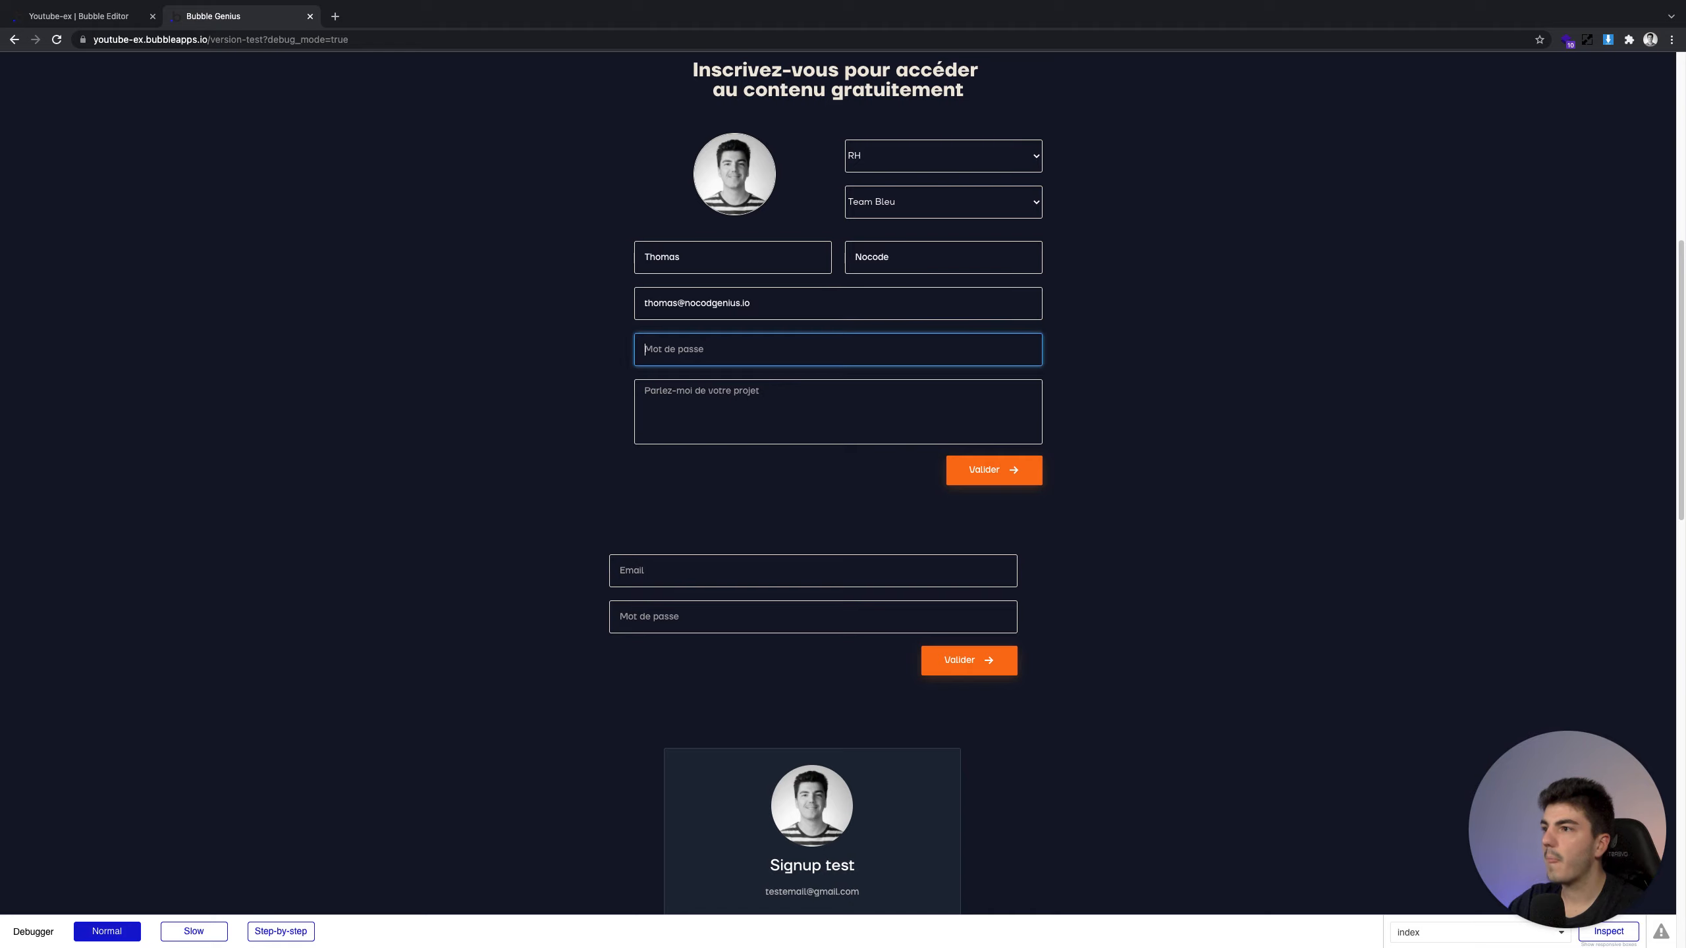
type("test")
left_click(737, 391)
type("Merci !")
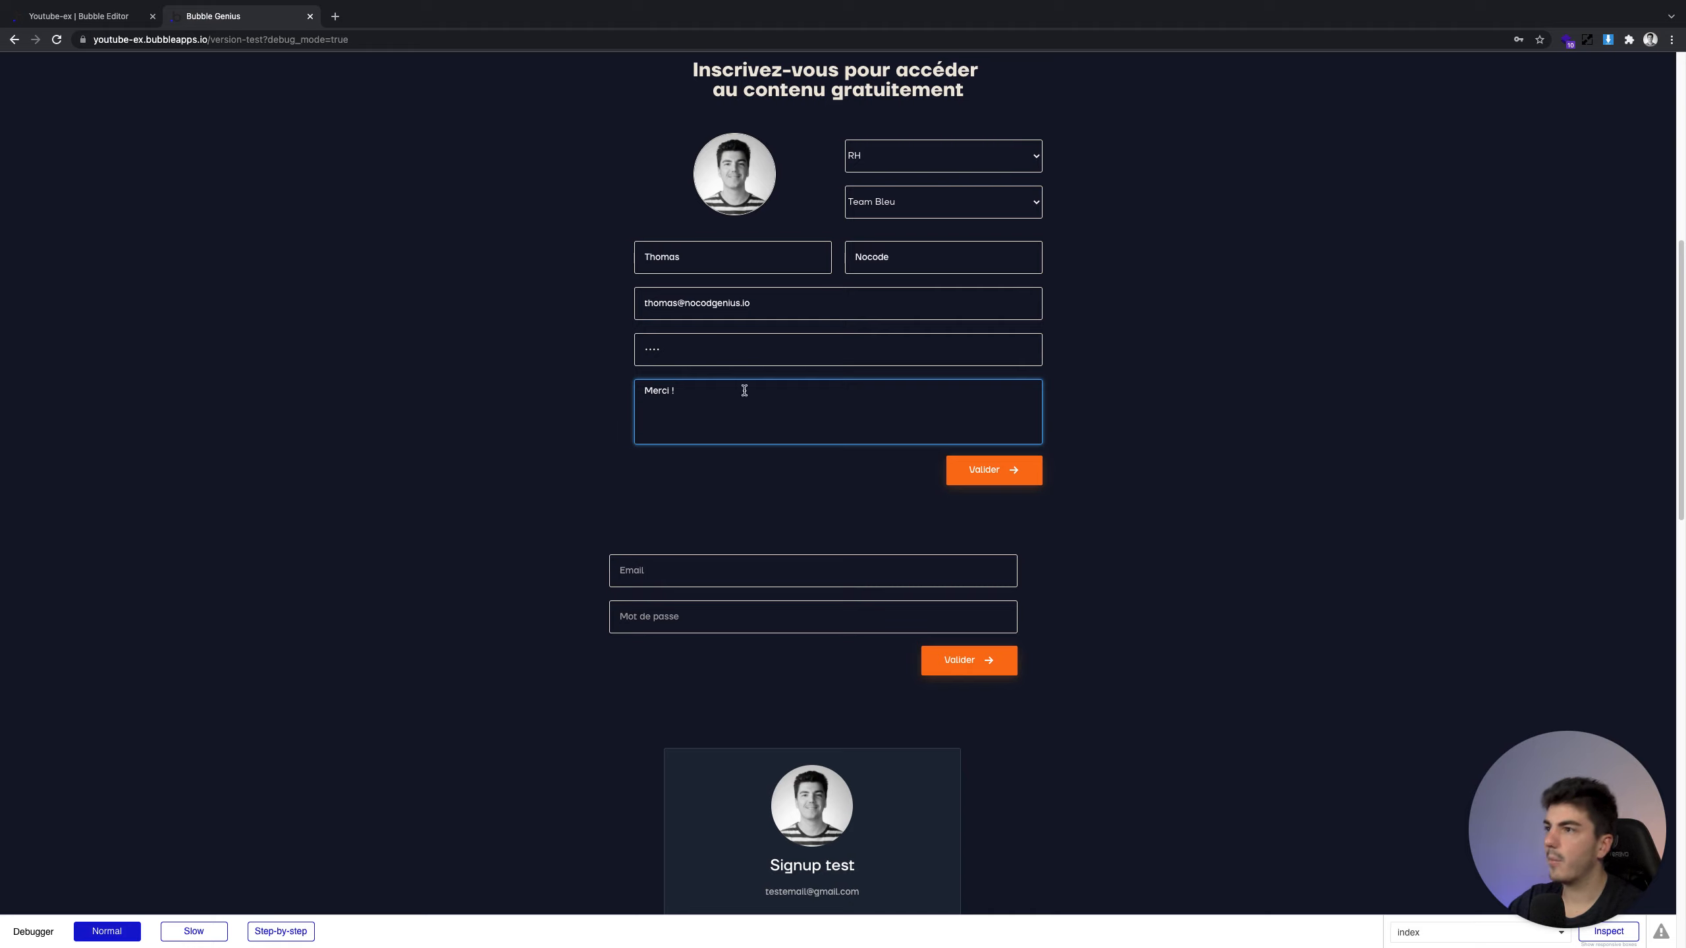
left_click(772, 490)
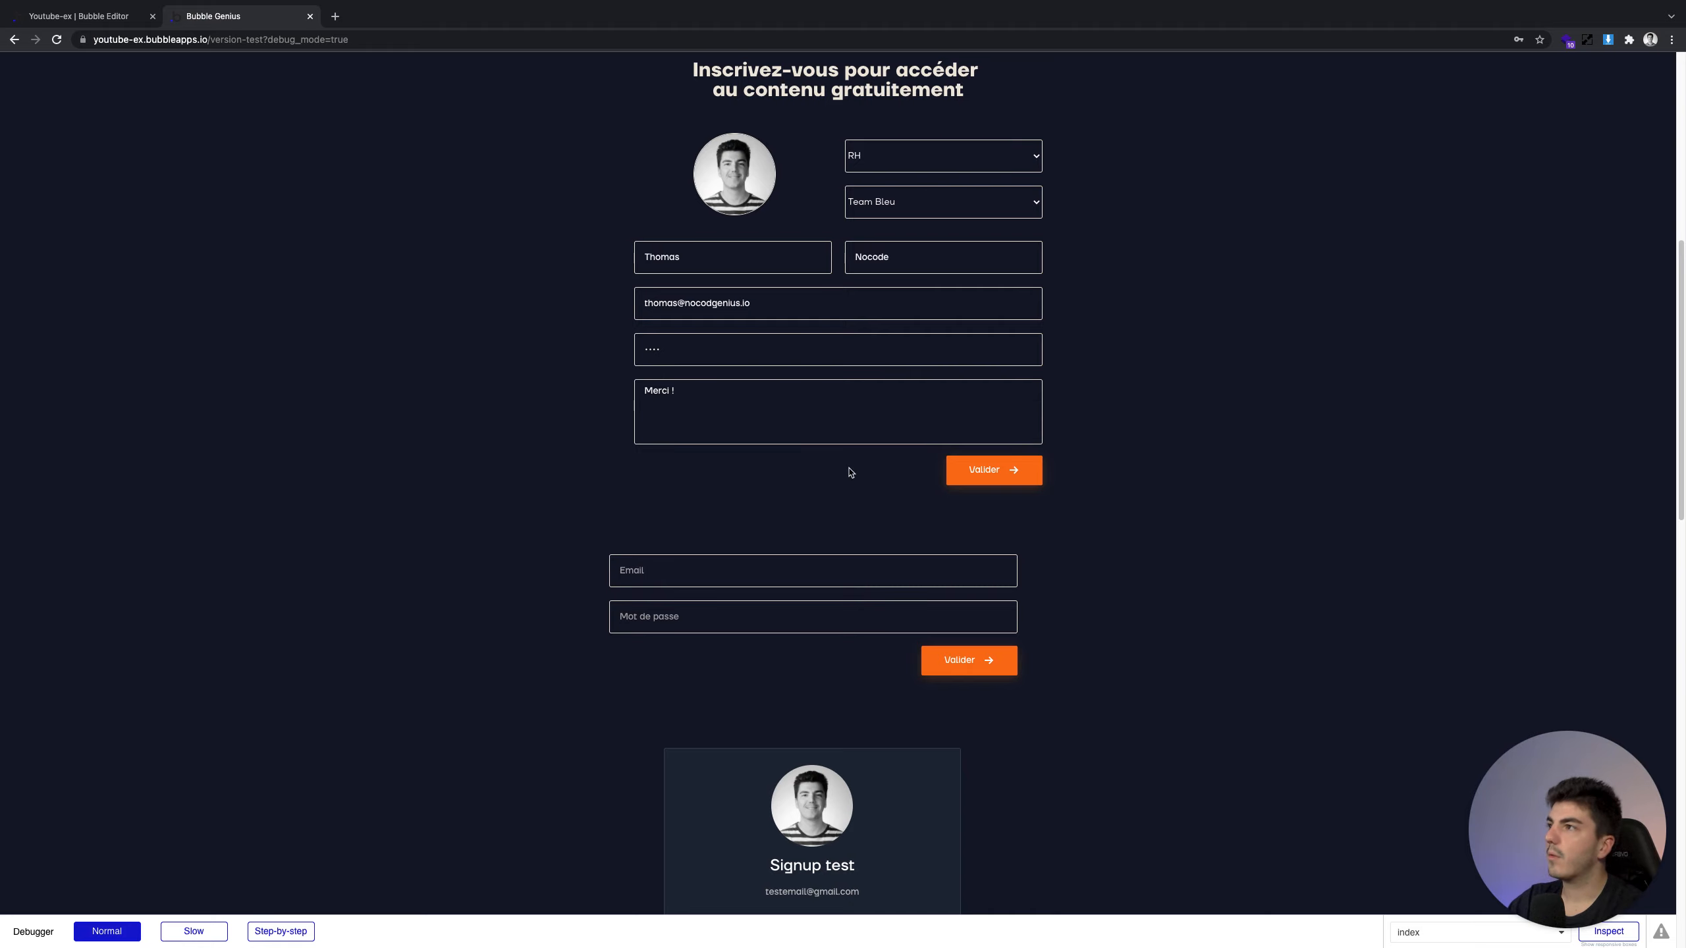
left_click(1000, 469)
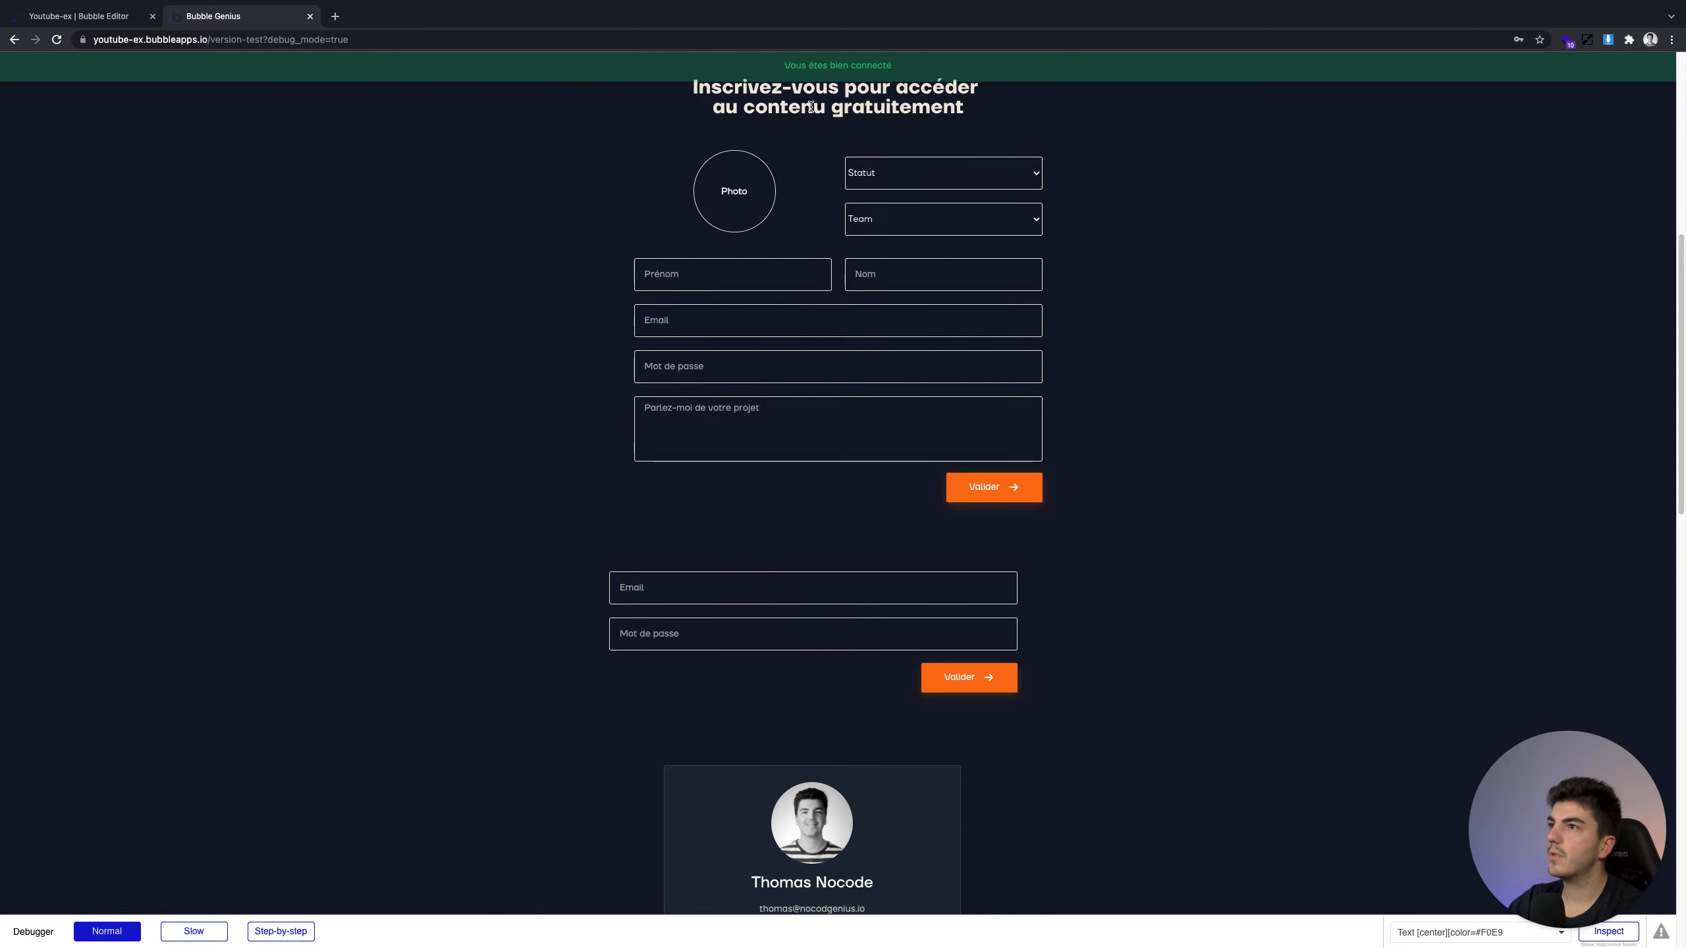
Scroll through the preview to check the new user's name on the profile card
scroll(719, 369, "down", 3)
triple_click(775, 725)
left_click_drag(866, 752, 876, 727)
left_click(865, 751)
scroll(665, 648, "up", 1)
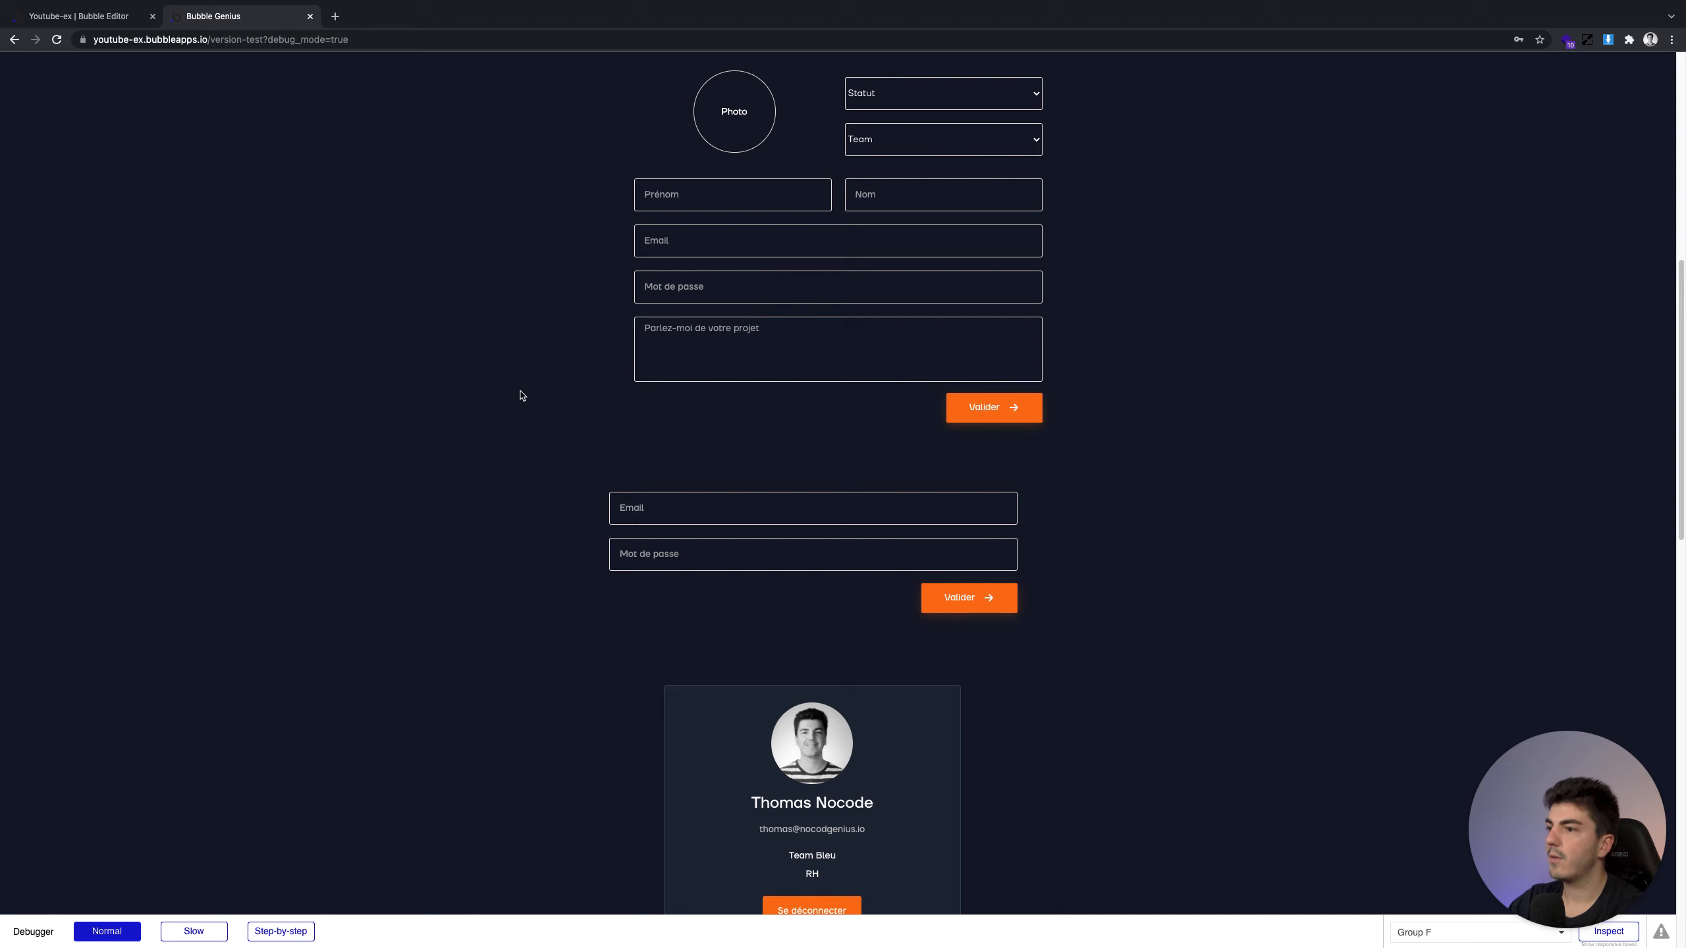
scroll(517, 392, "up", 1)
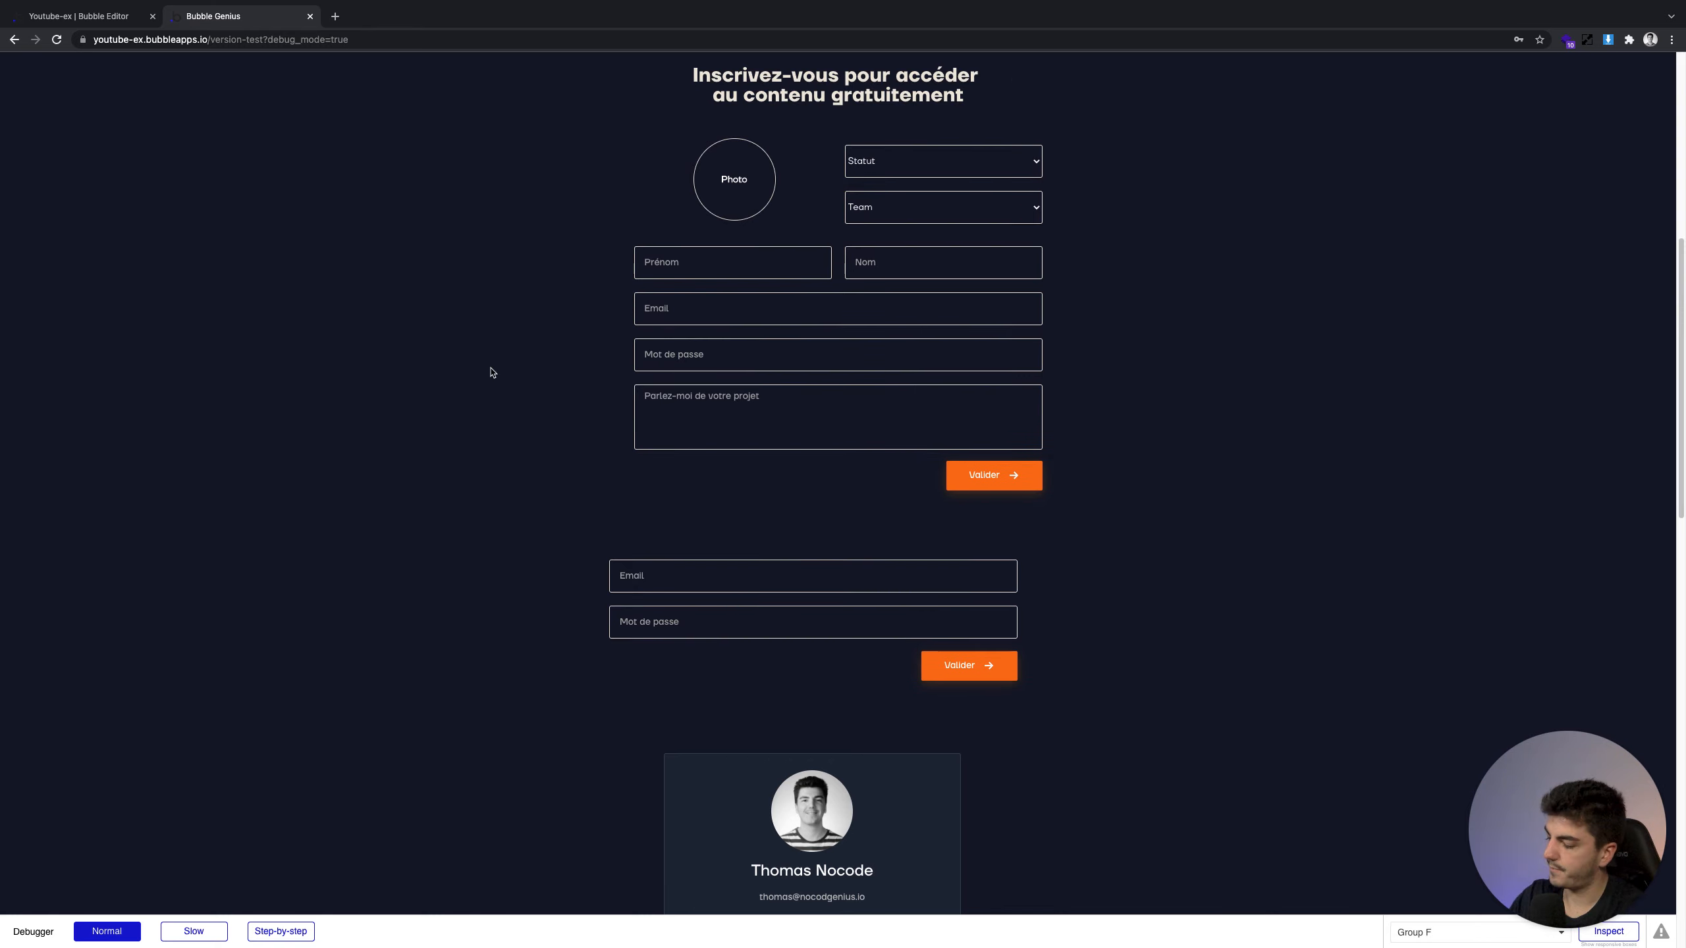
scroll(930, 591, "down", 3)
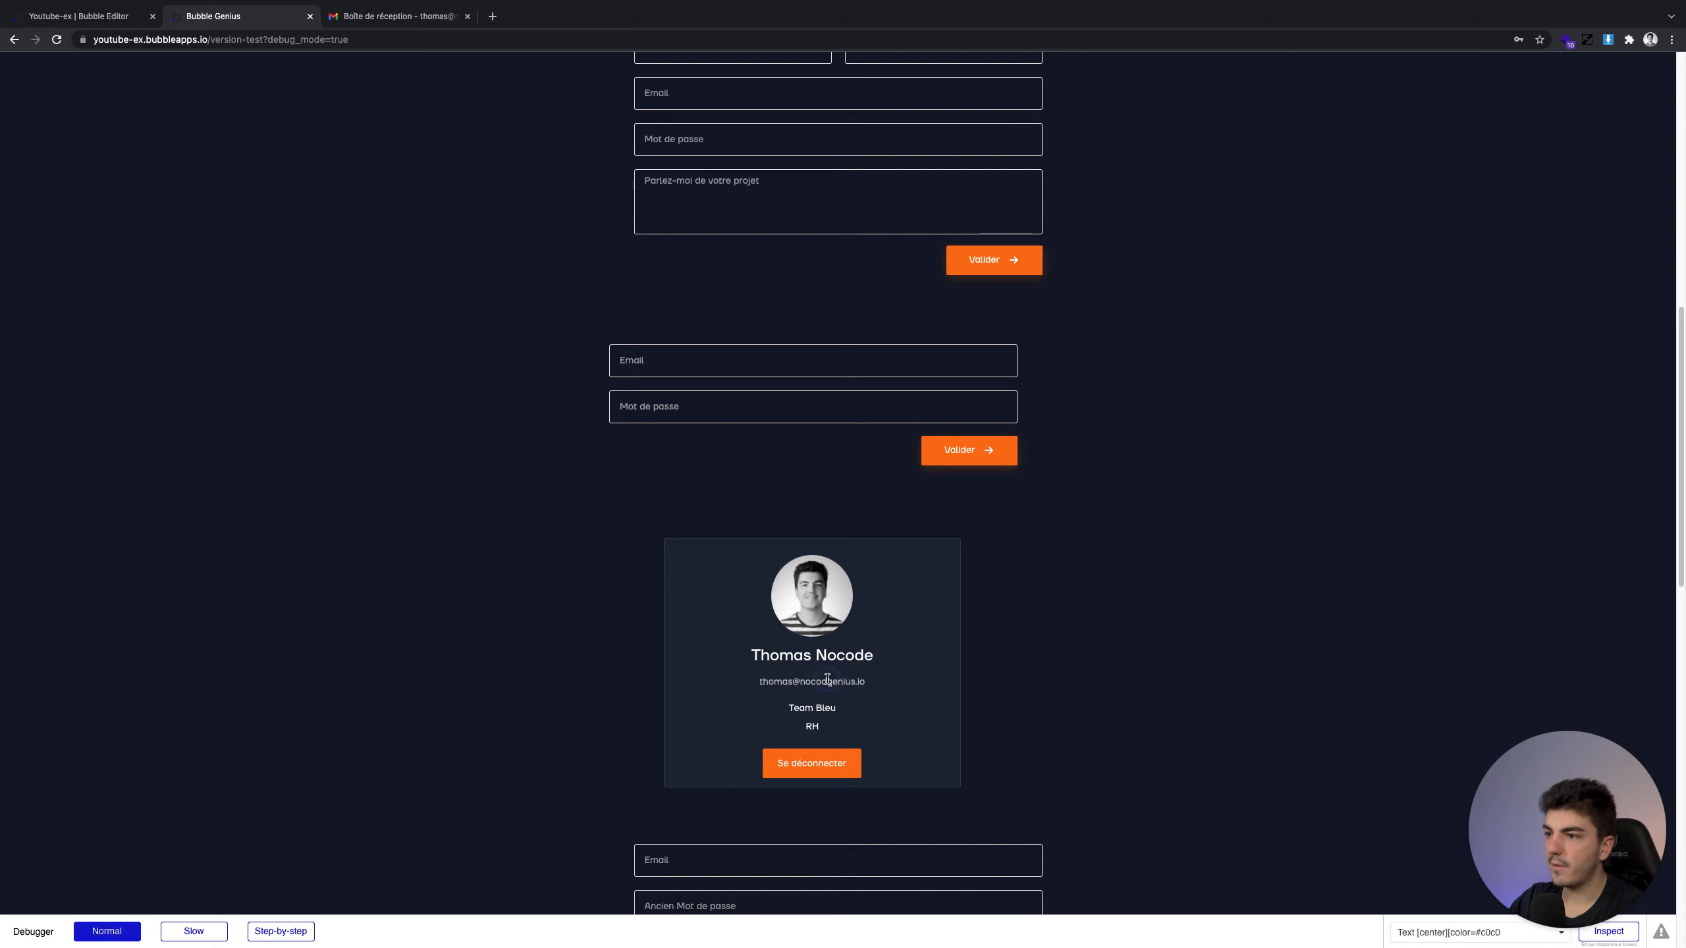
scroll(929, 690, "down", 2)
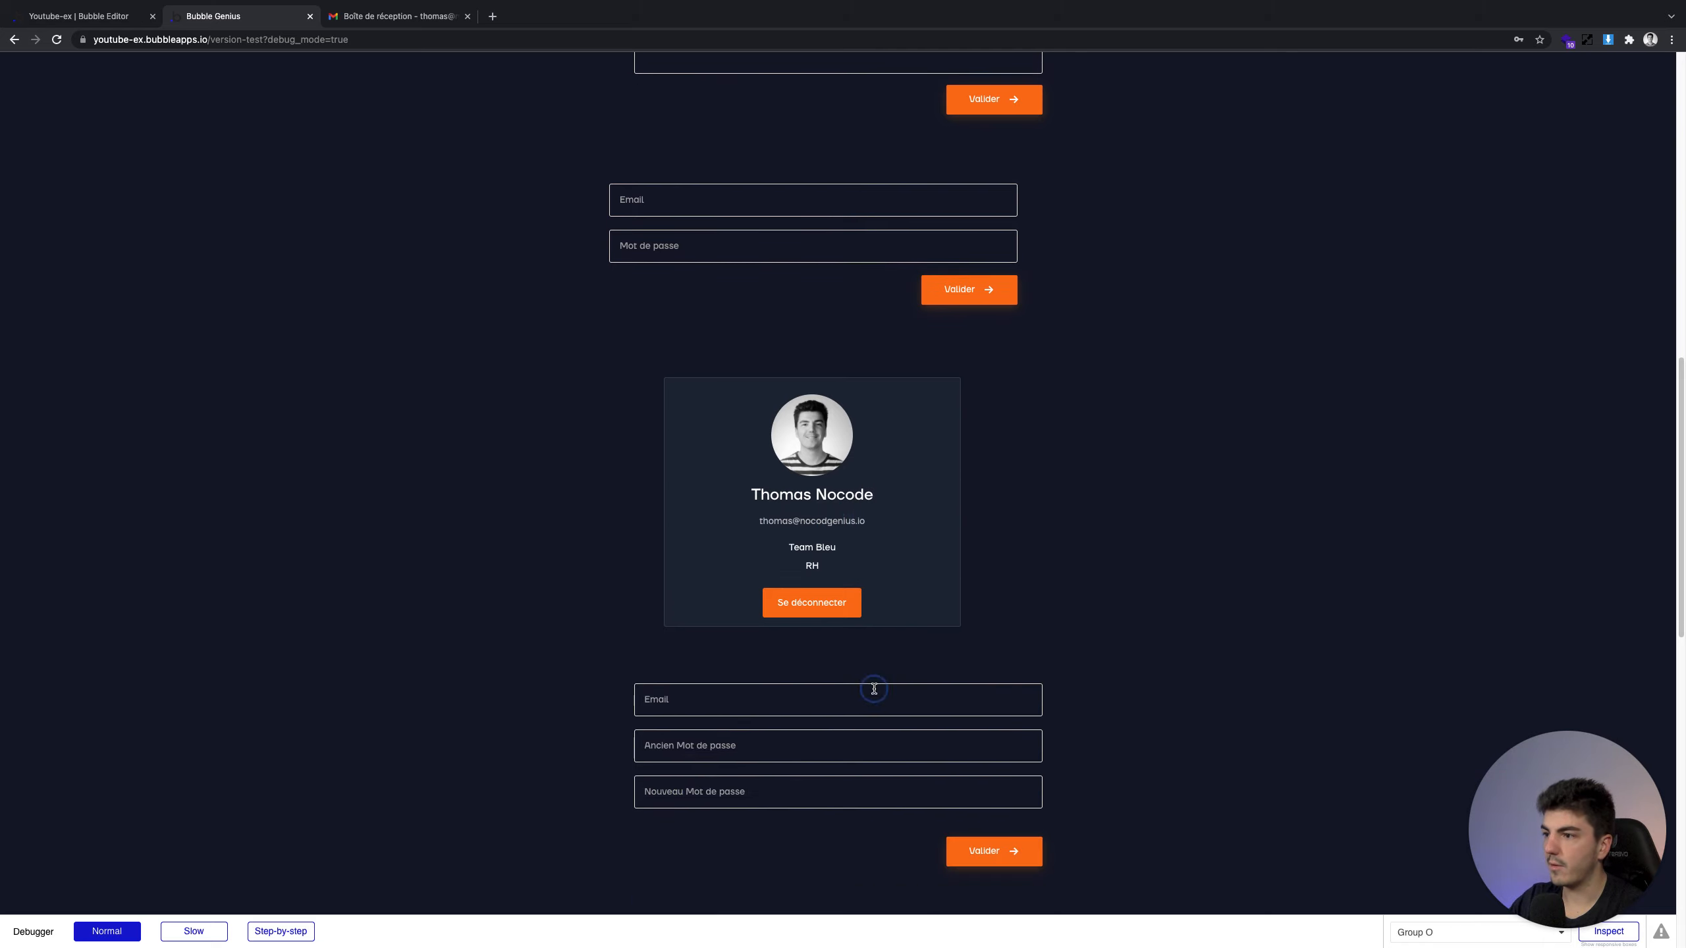
Fill the password form with the user's email, old and new passwords, and submit it
left_click(873, 690)
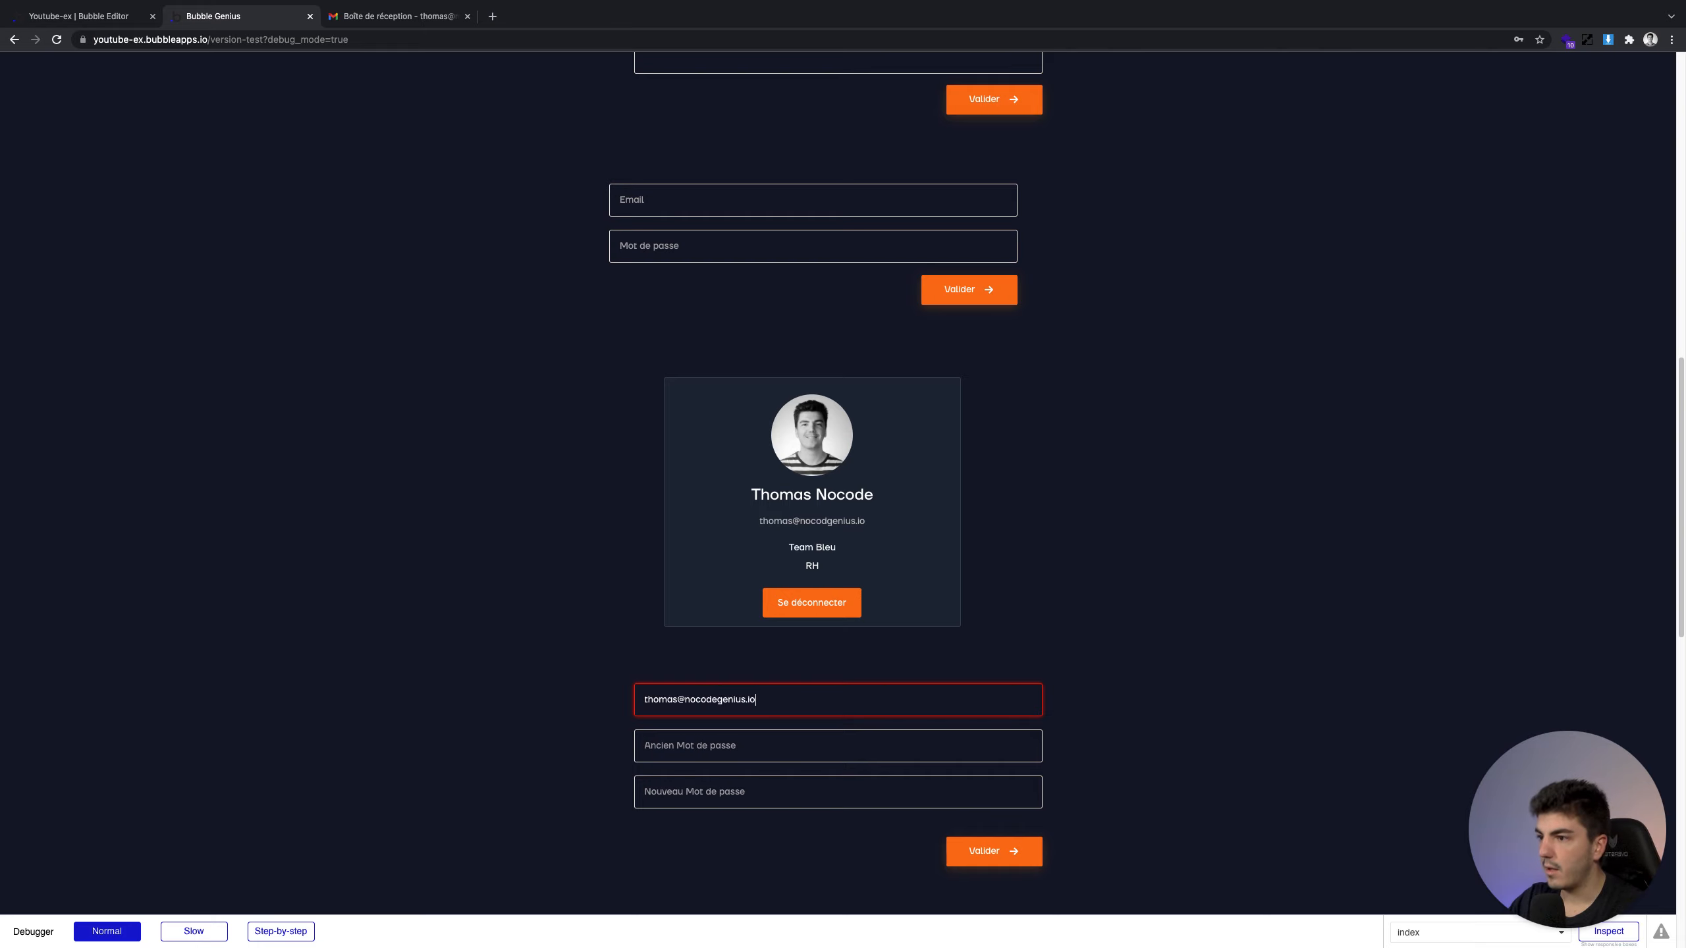
key("Tab")
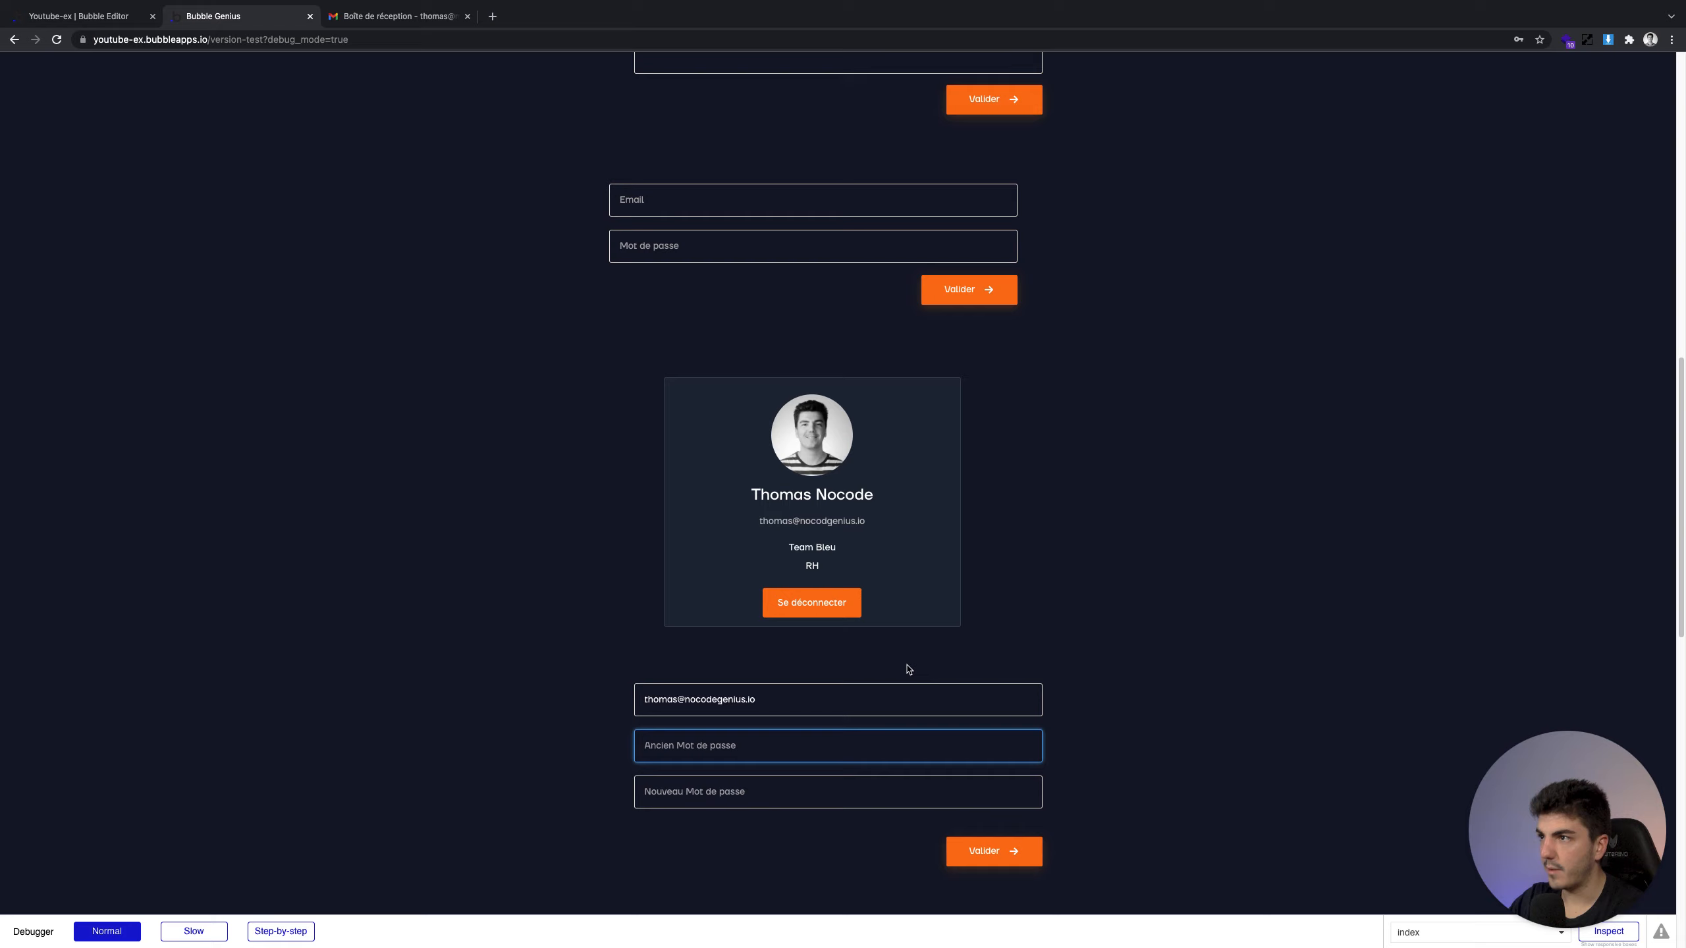
type("1234")
left_click(804, 779)
type("1234")
scroll(711, 599, "down", 2)
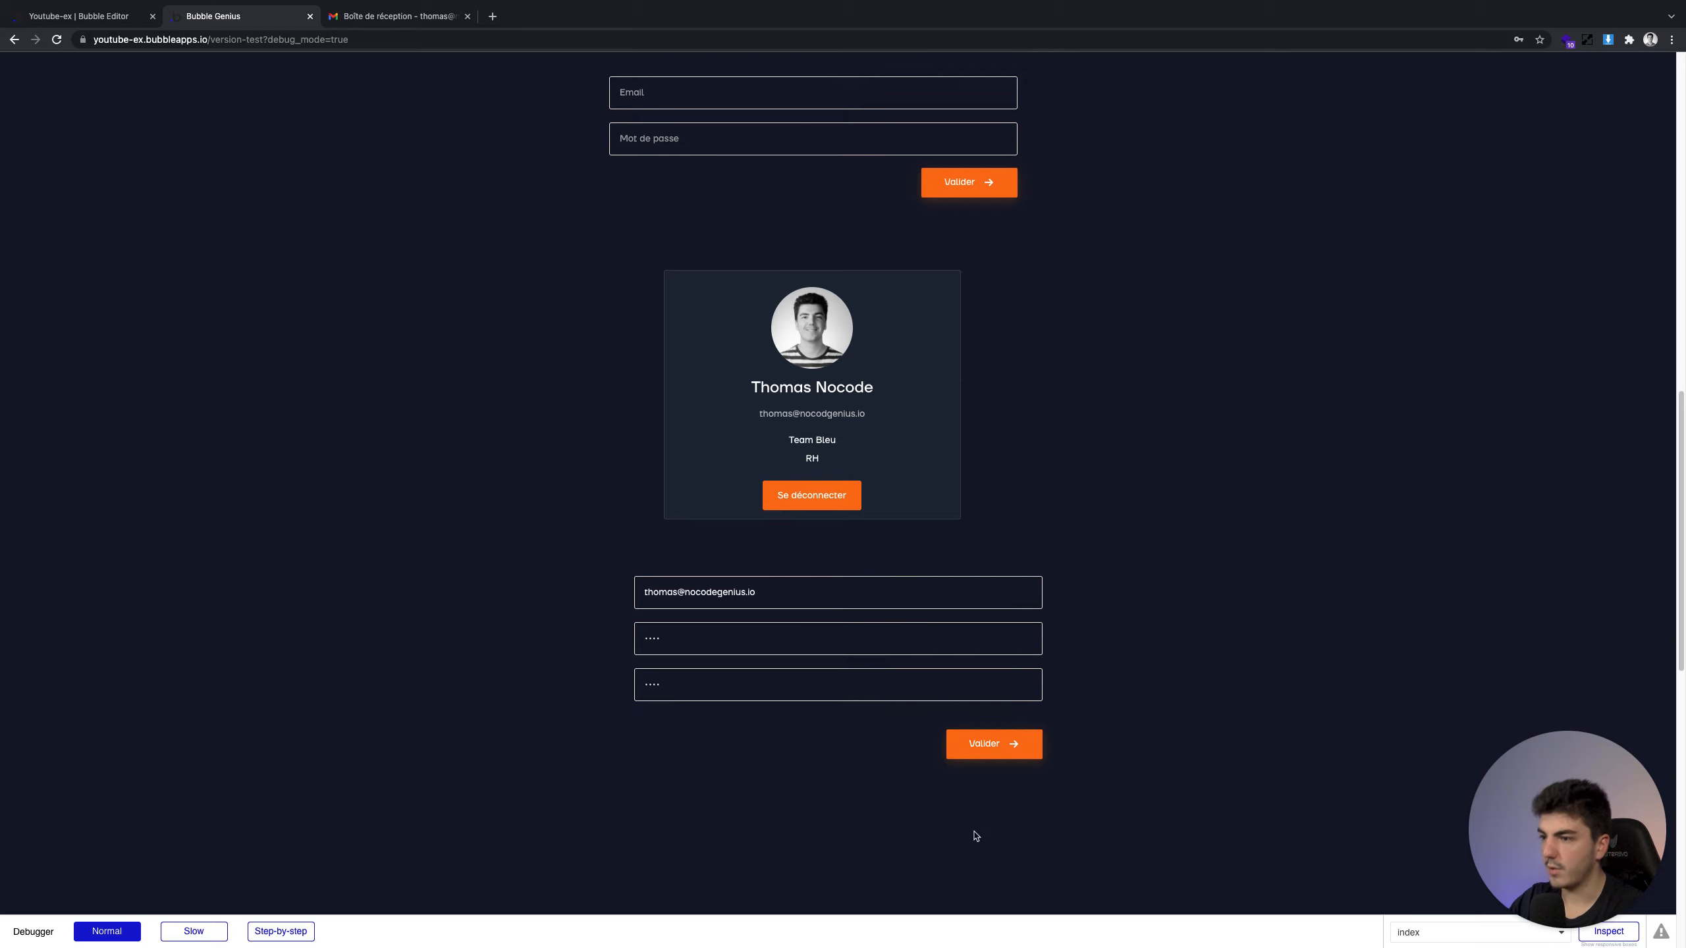
left_click(981, 750)
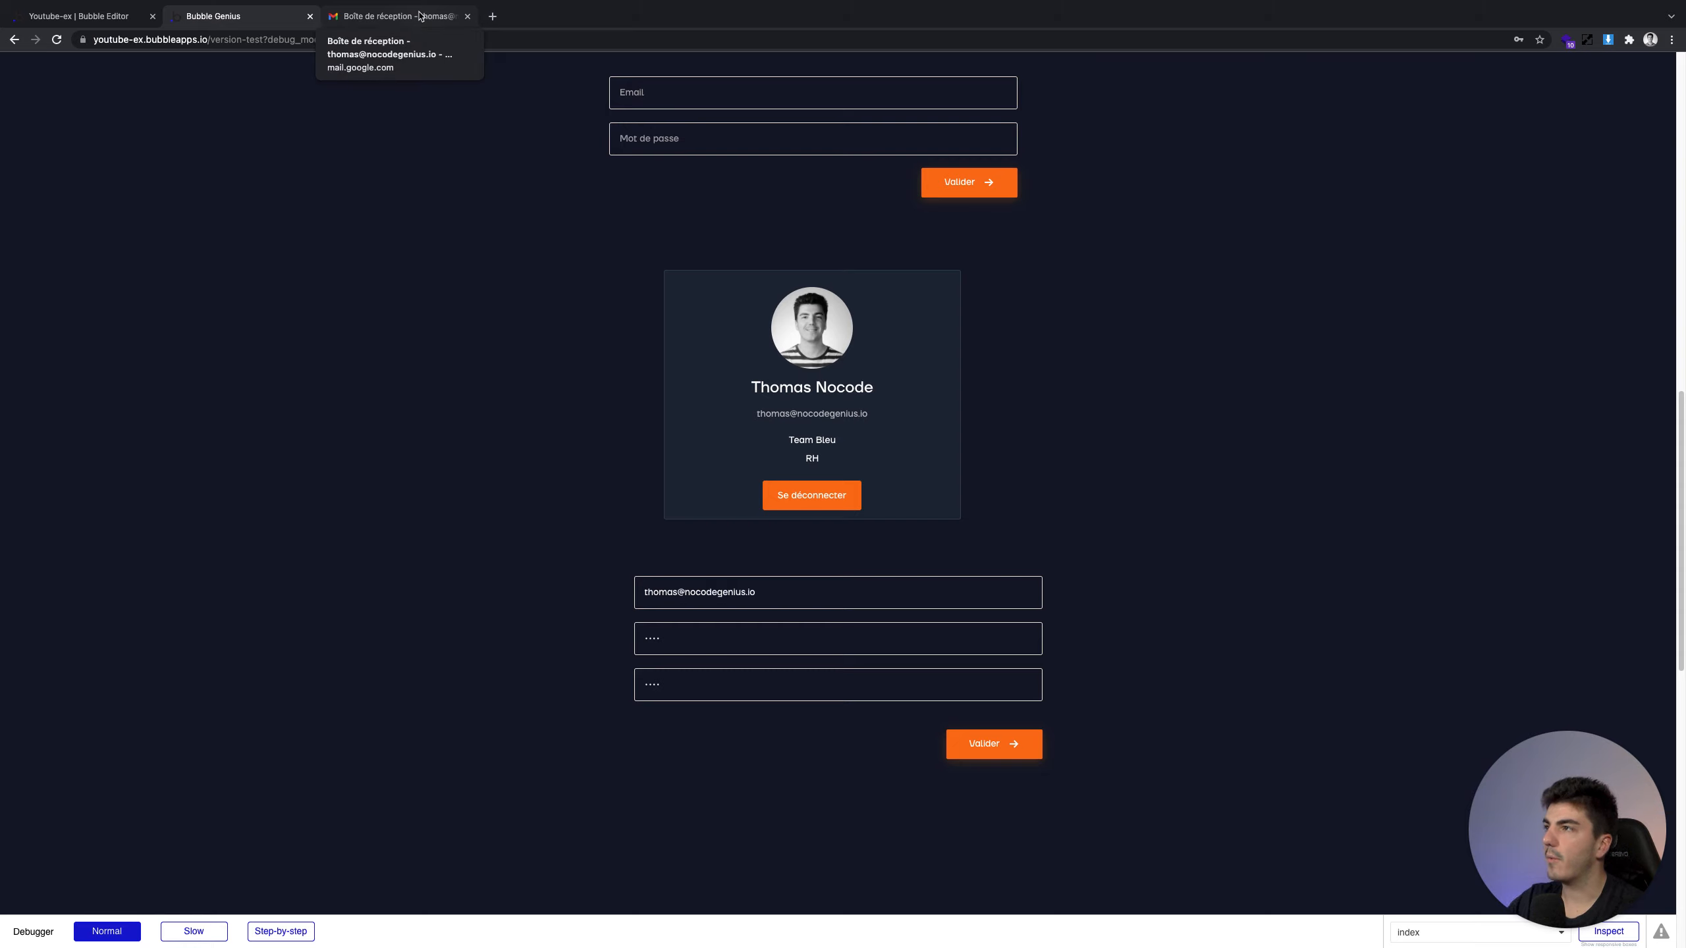
Back in the editor, open the credentials-update workflow and start adding an action
scroll(646, 271, "up", 1)
scroll(648, 272, "up", 2)
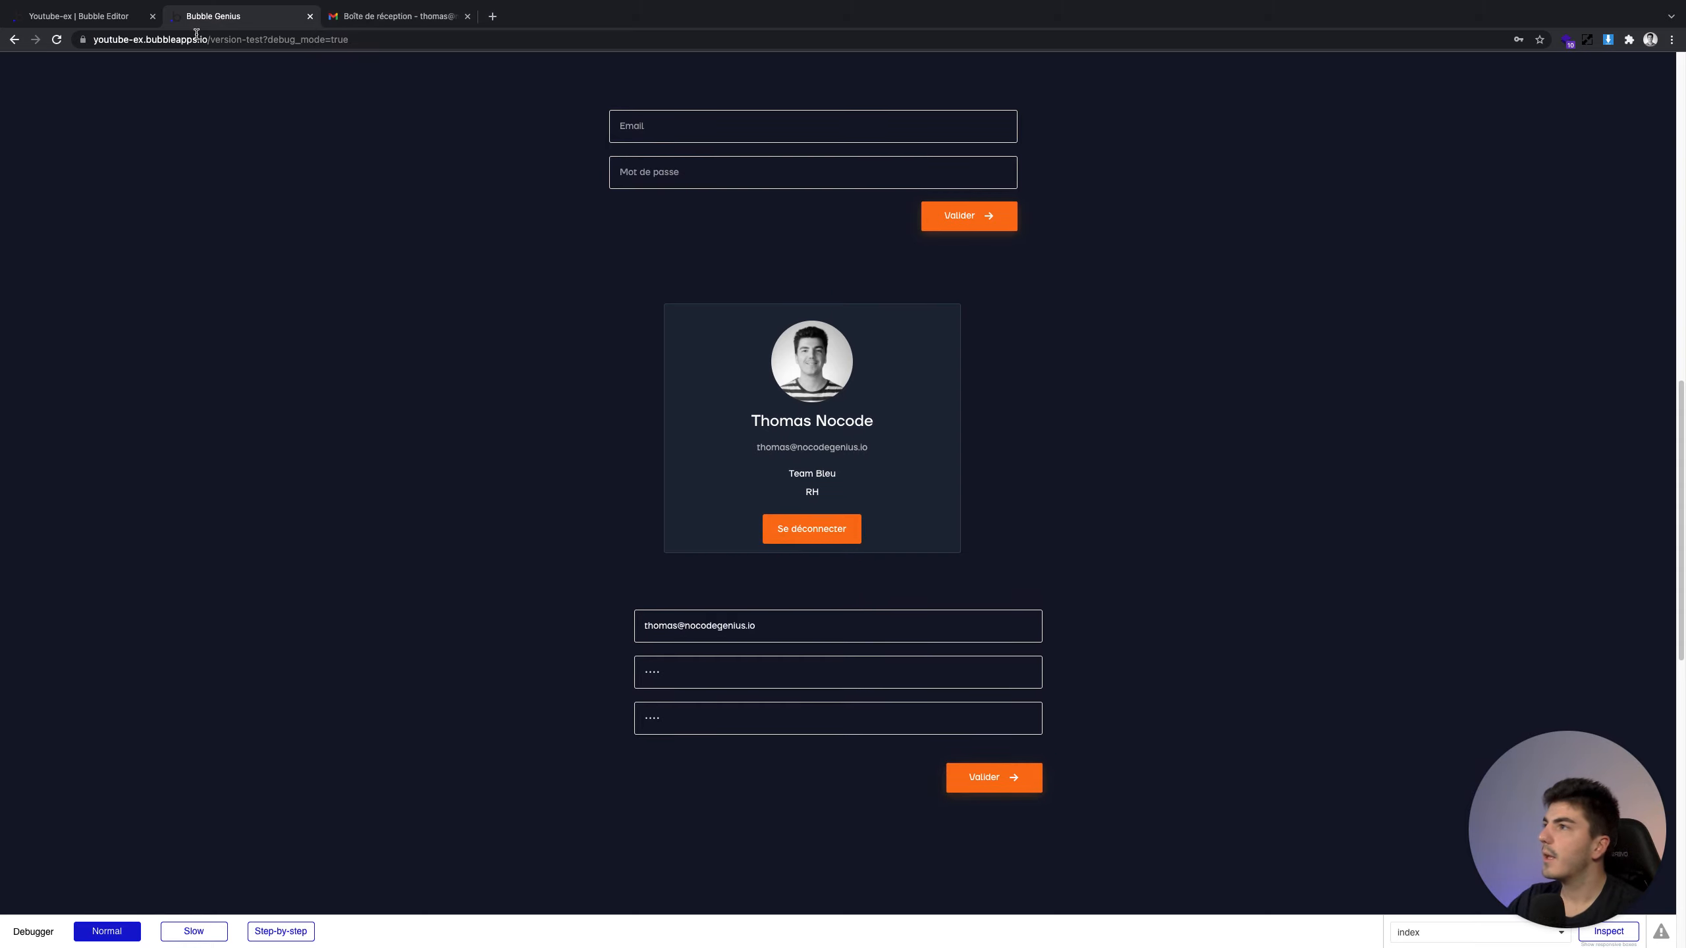
left_click(109, 20)
left_click(21, 135)
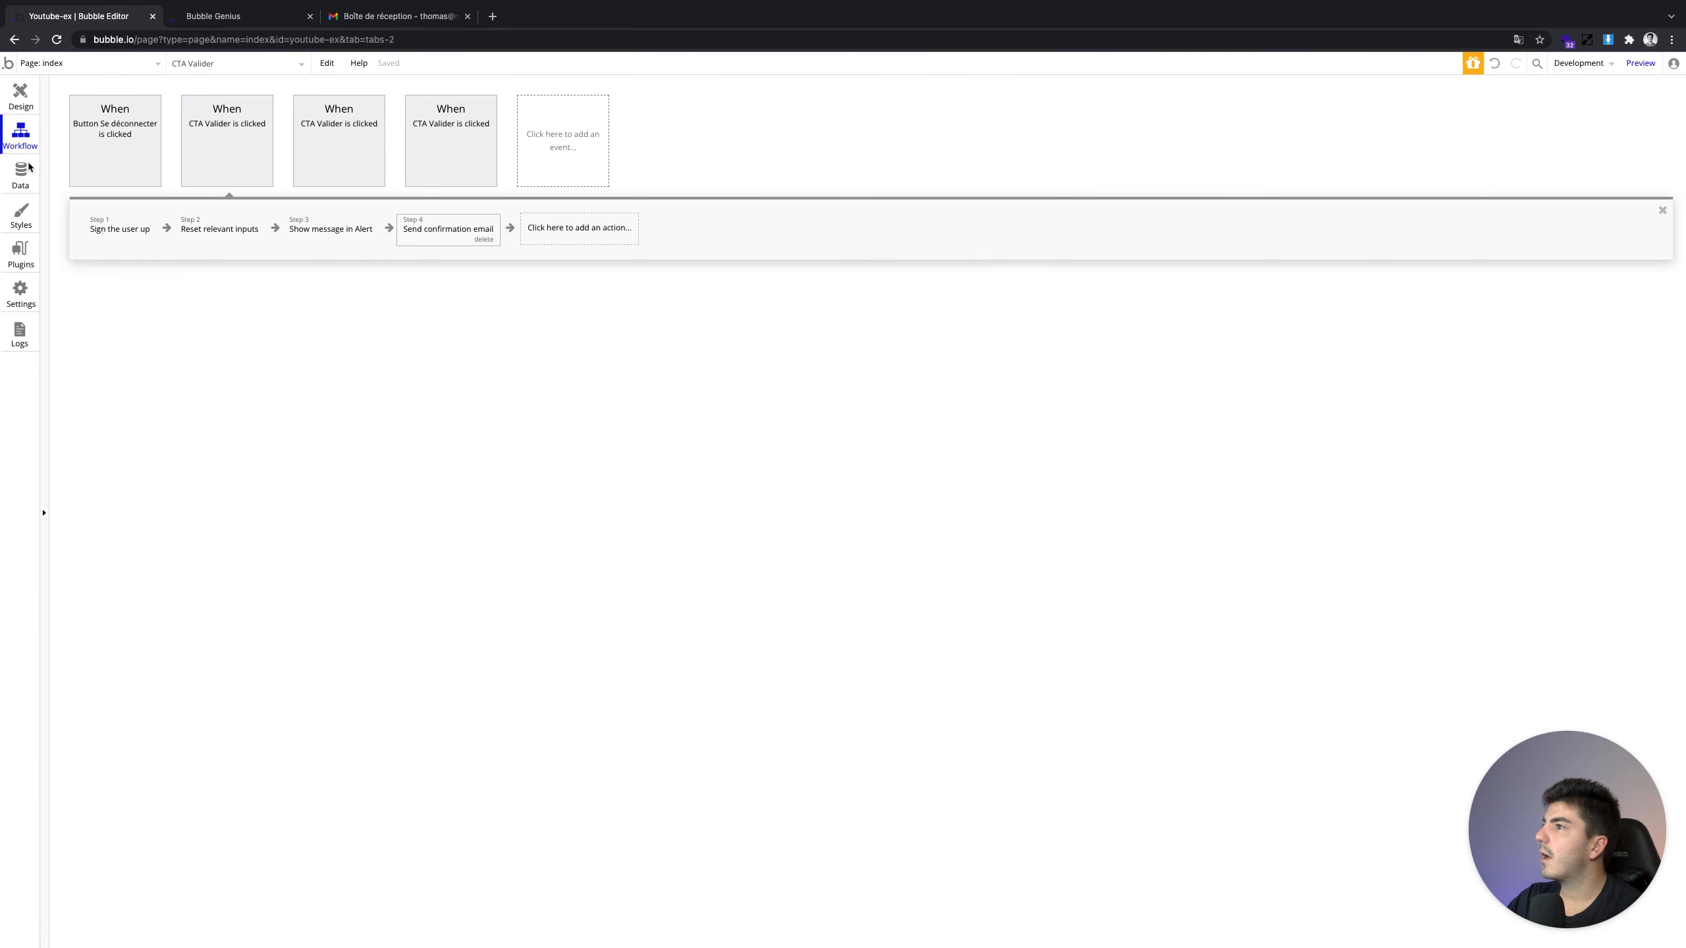
left_click(317, 151)
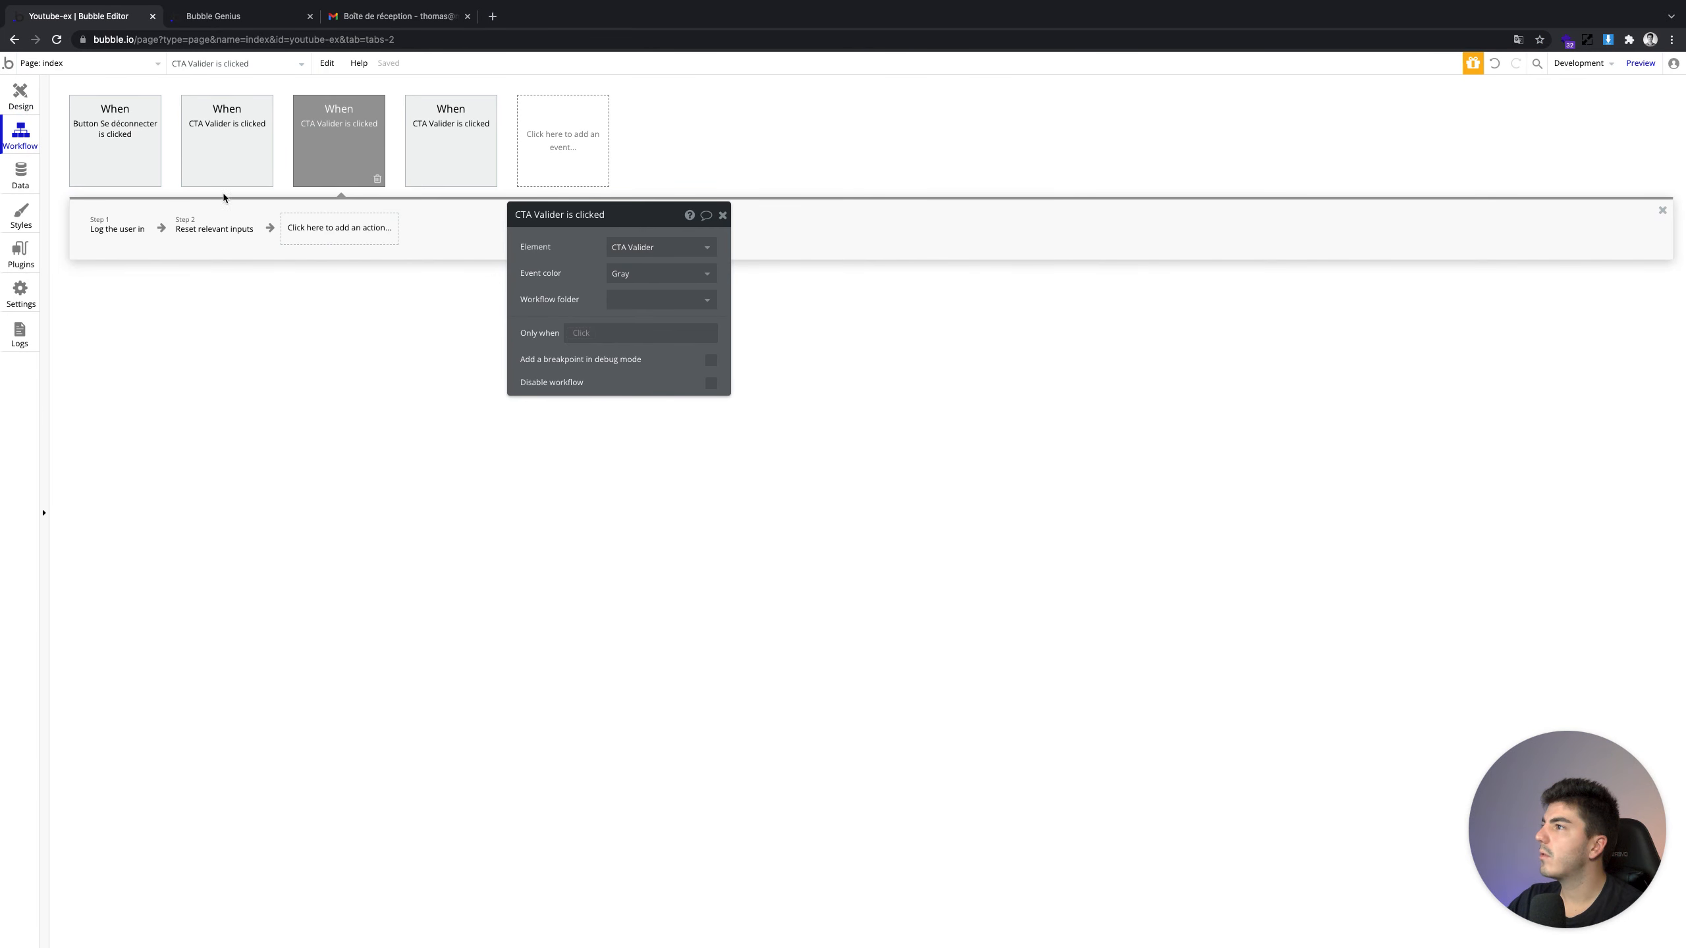
left_click(407, 139)
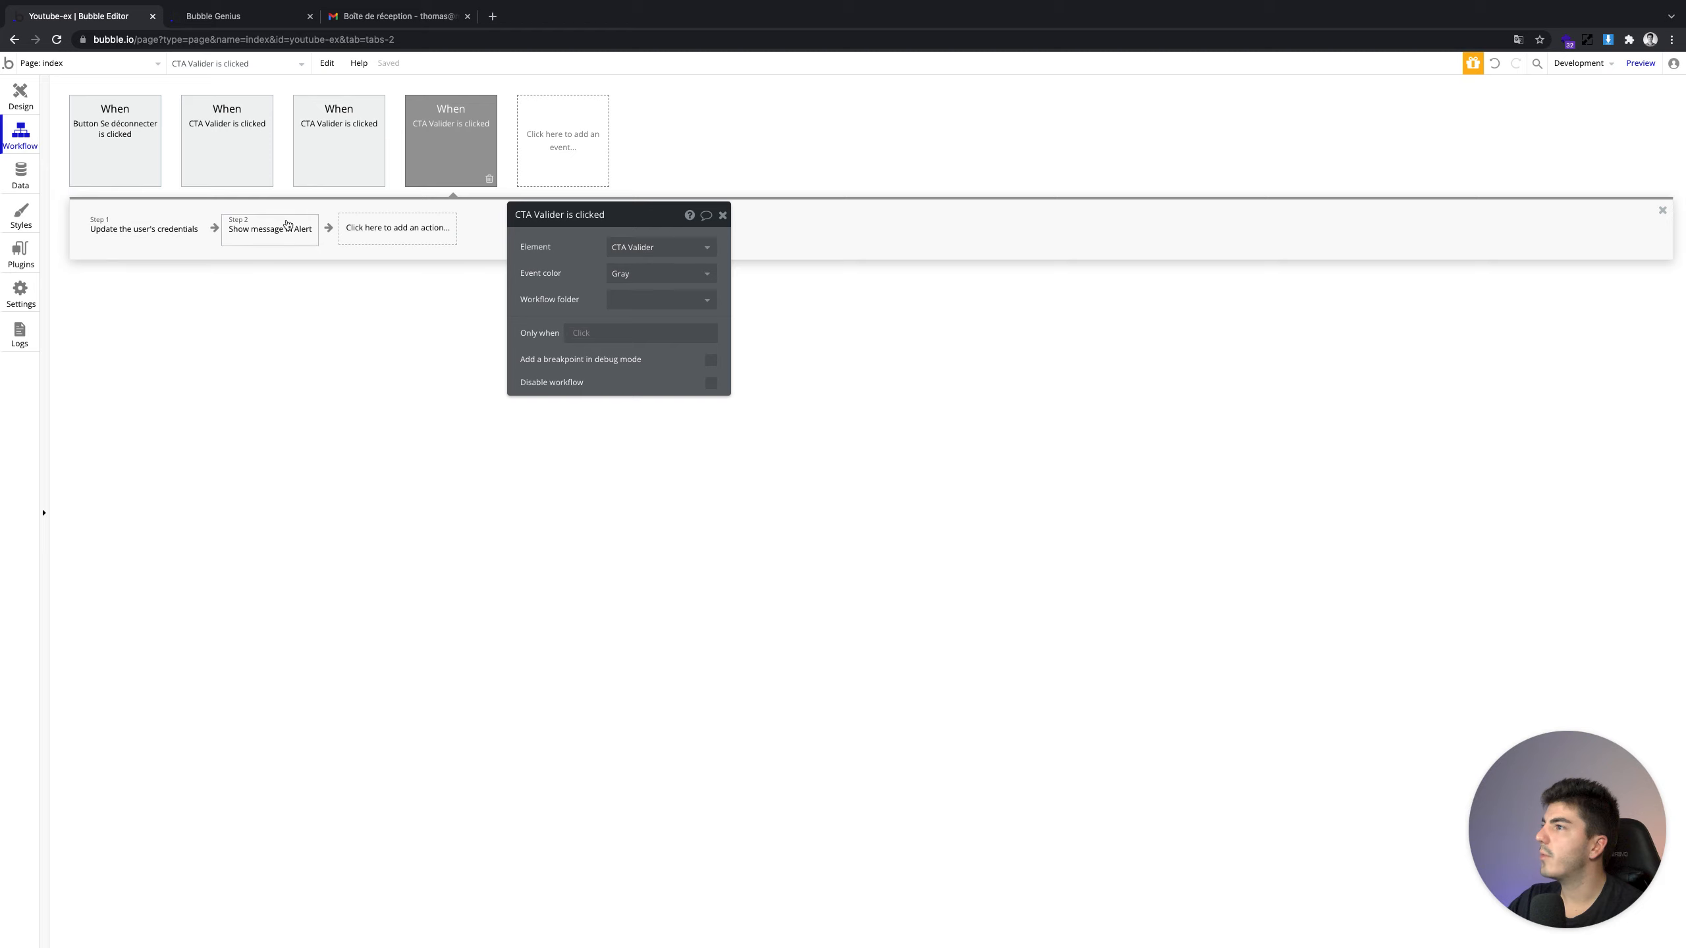
left_click(409, 227)
Search 'se' and add a Send confirmation email step with index as confirmation page
type("se")
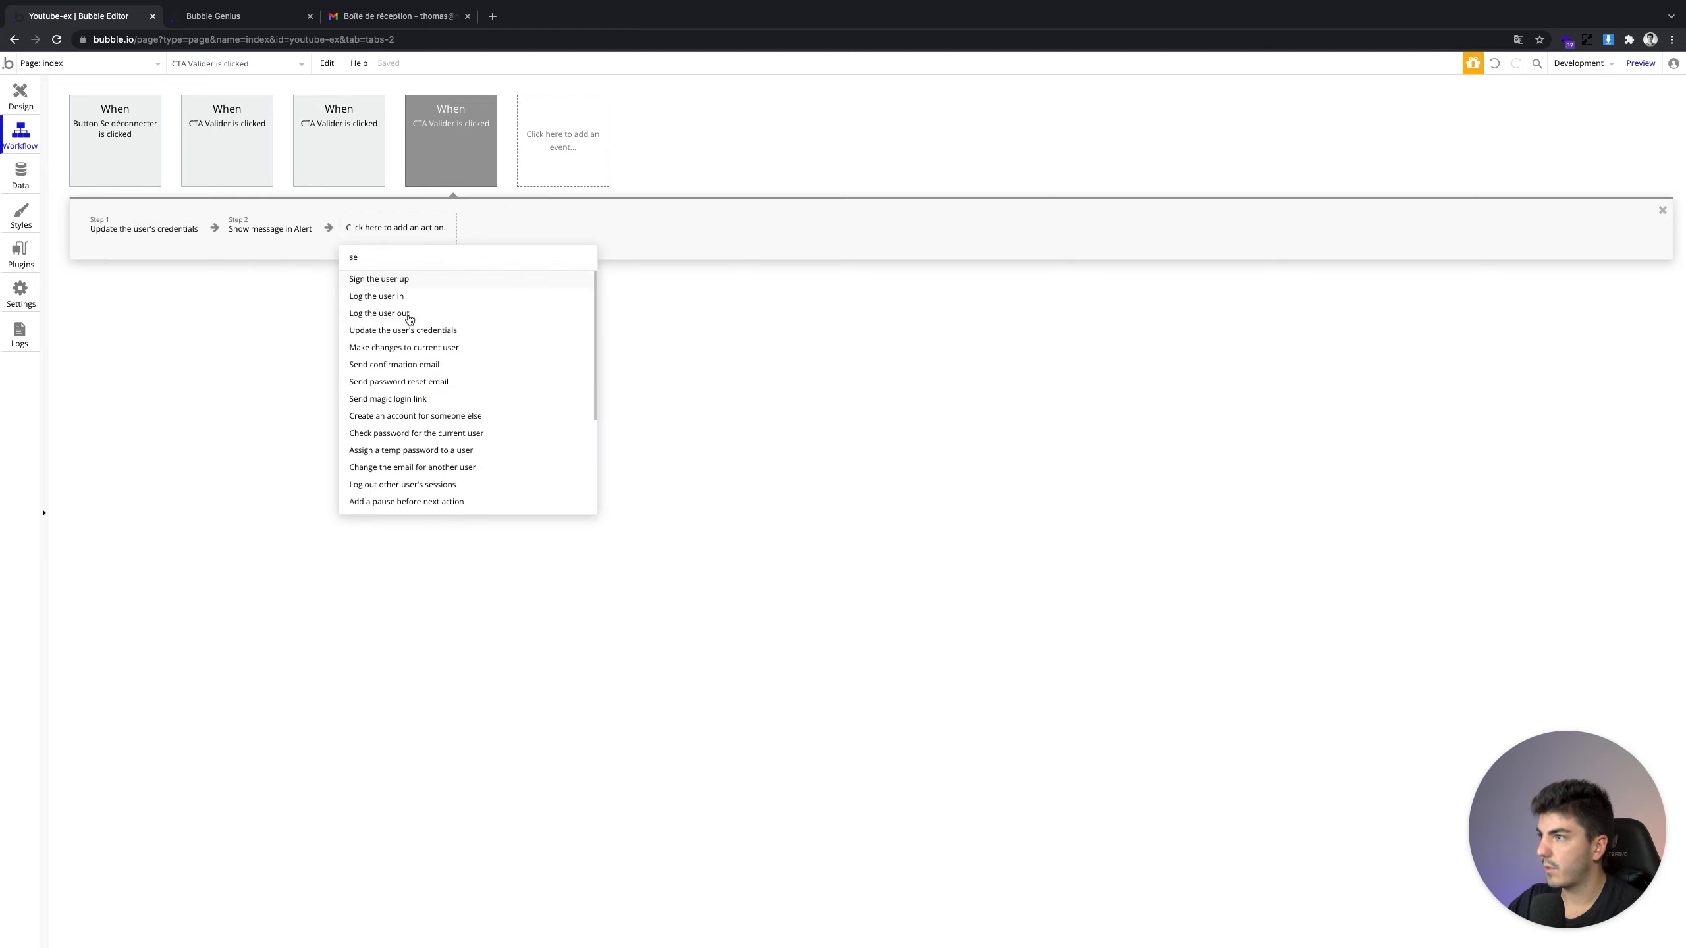
left_click(413, 365)
left_click(352, 228)
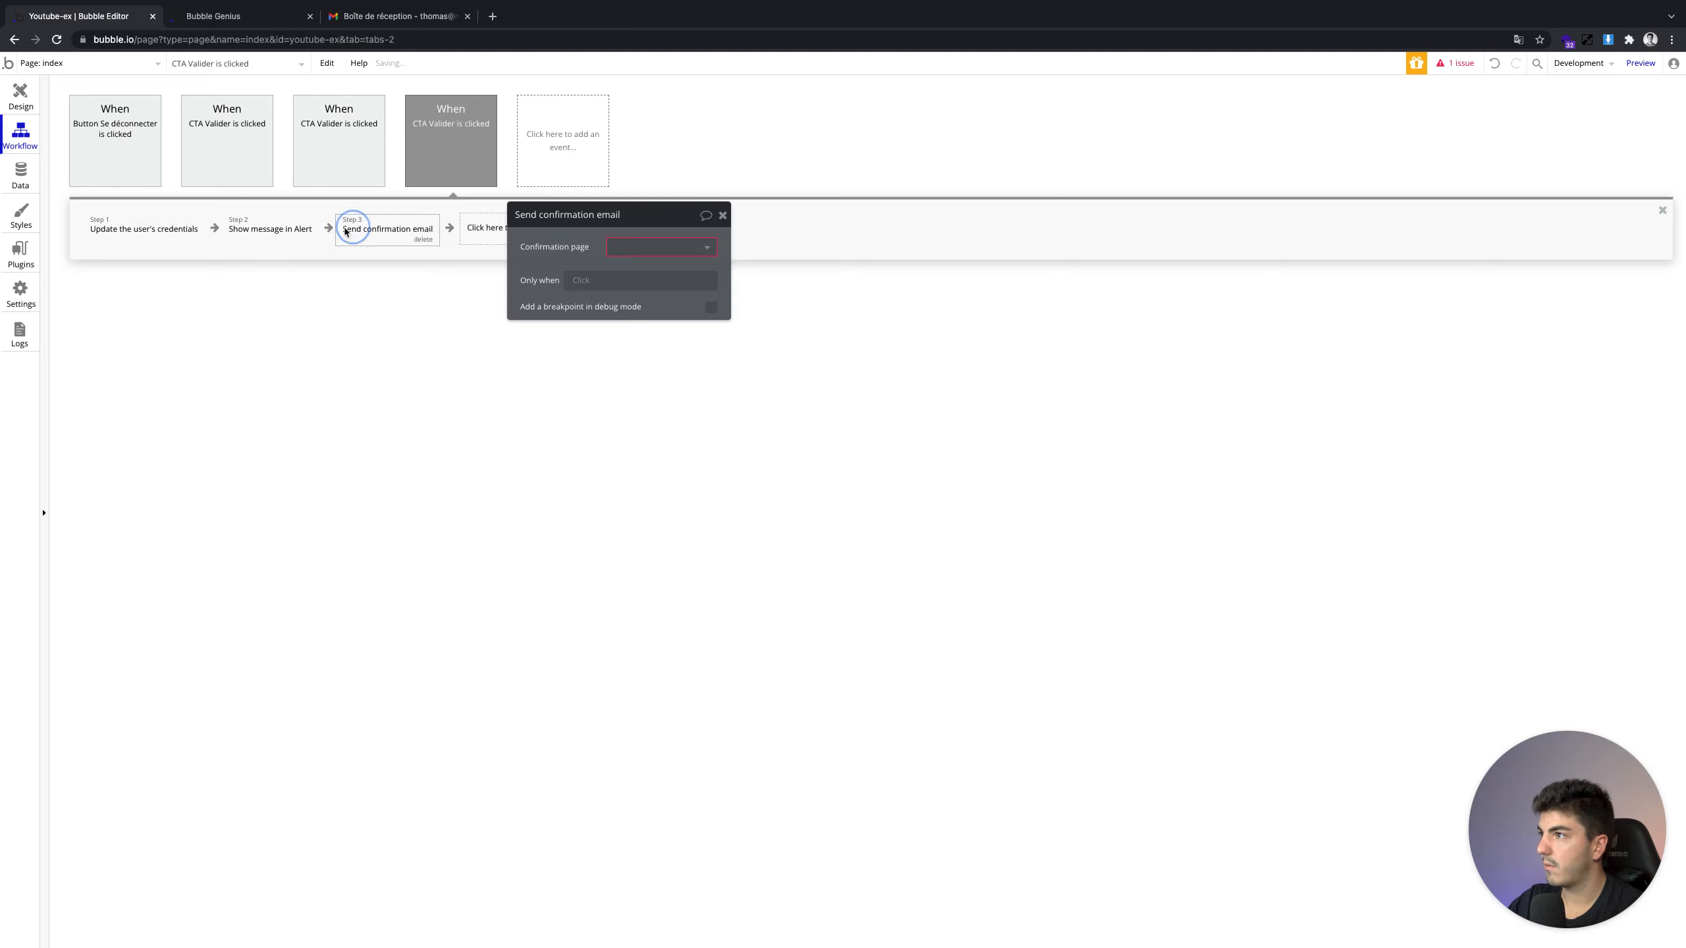
left_click(398, 228)
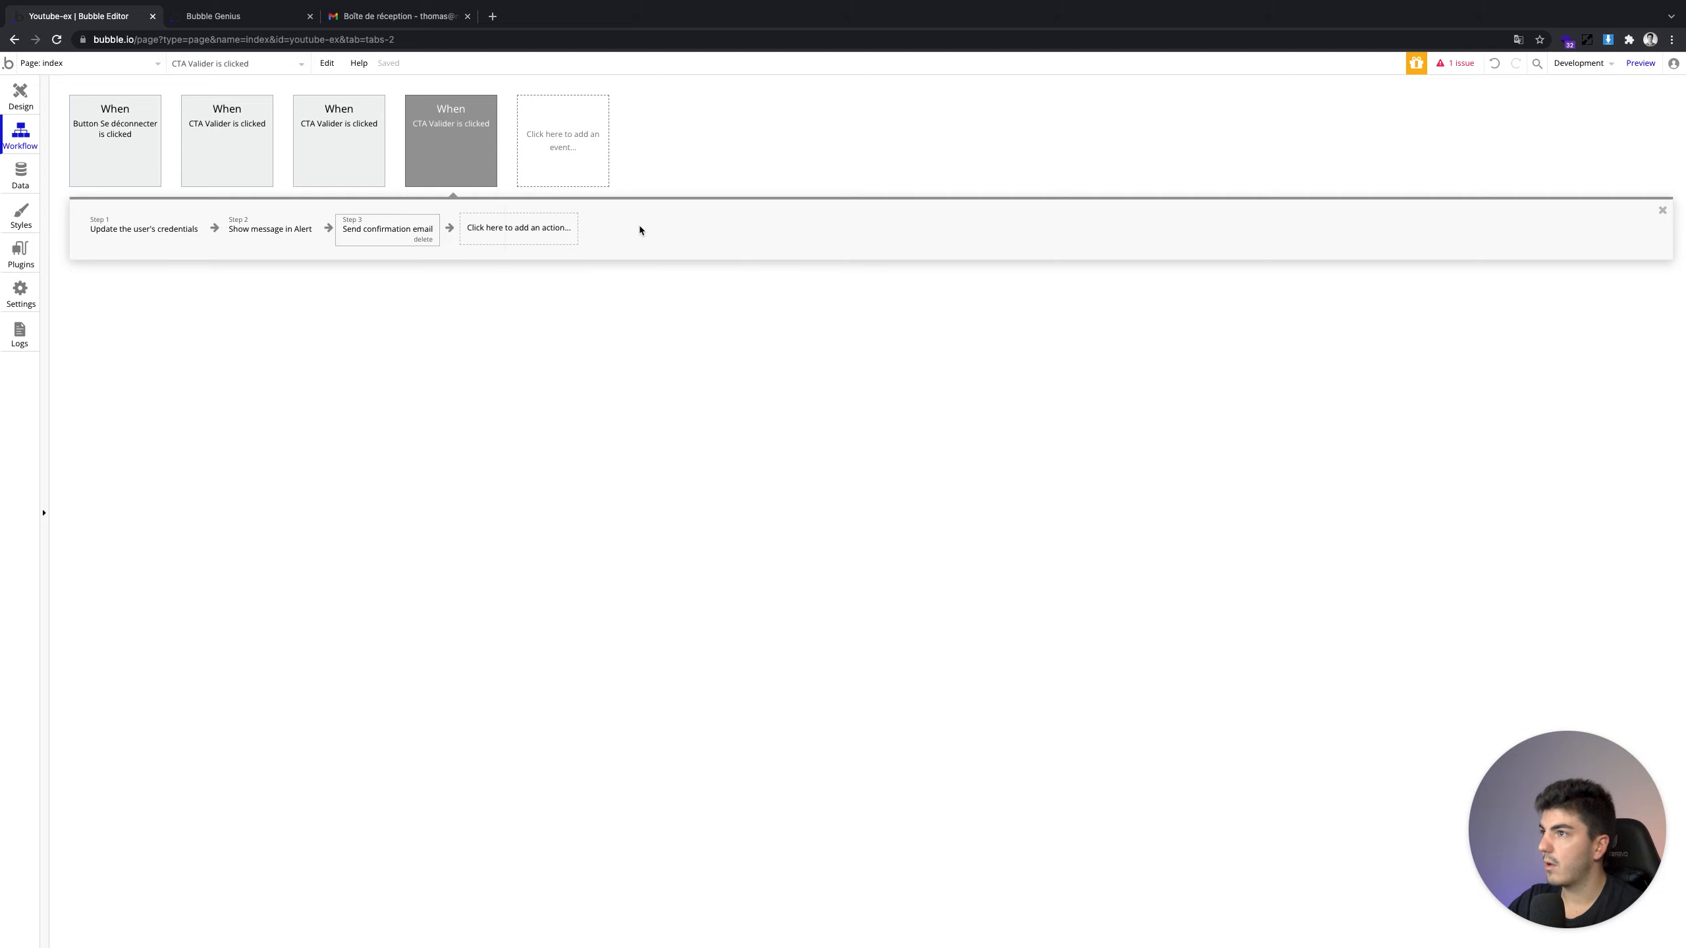
left_click(398, 229)
left_click(657, 247)
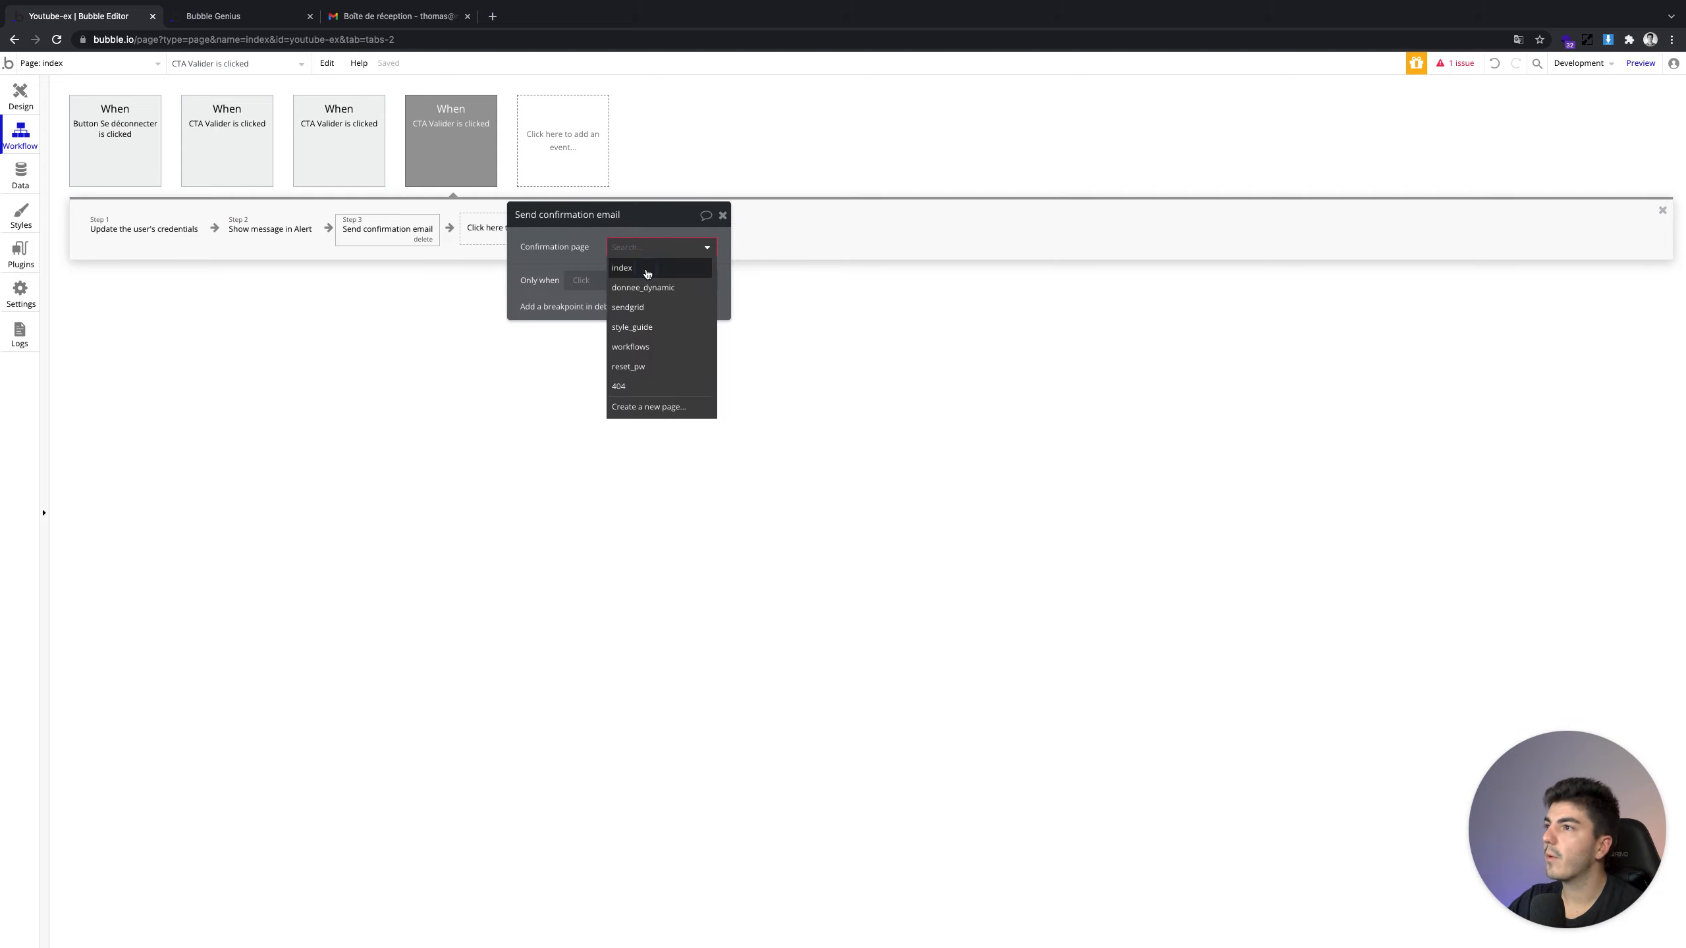
left_click(647, 269)
left_click(229, 18)
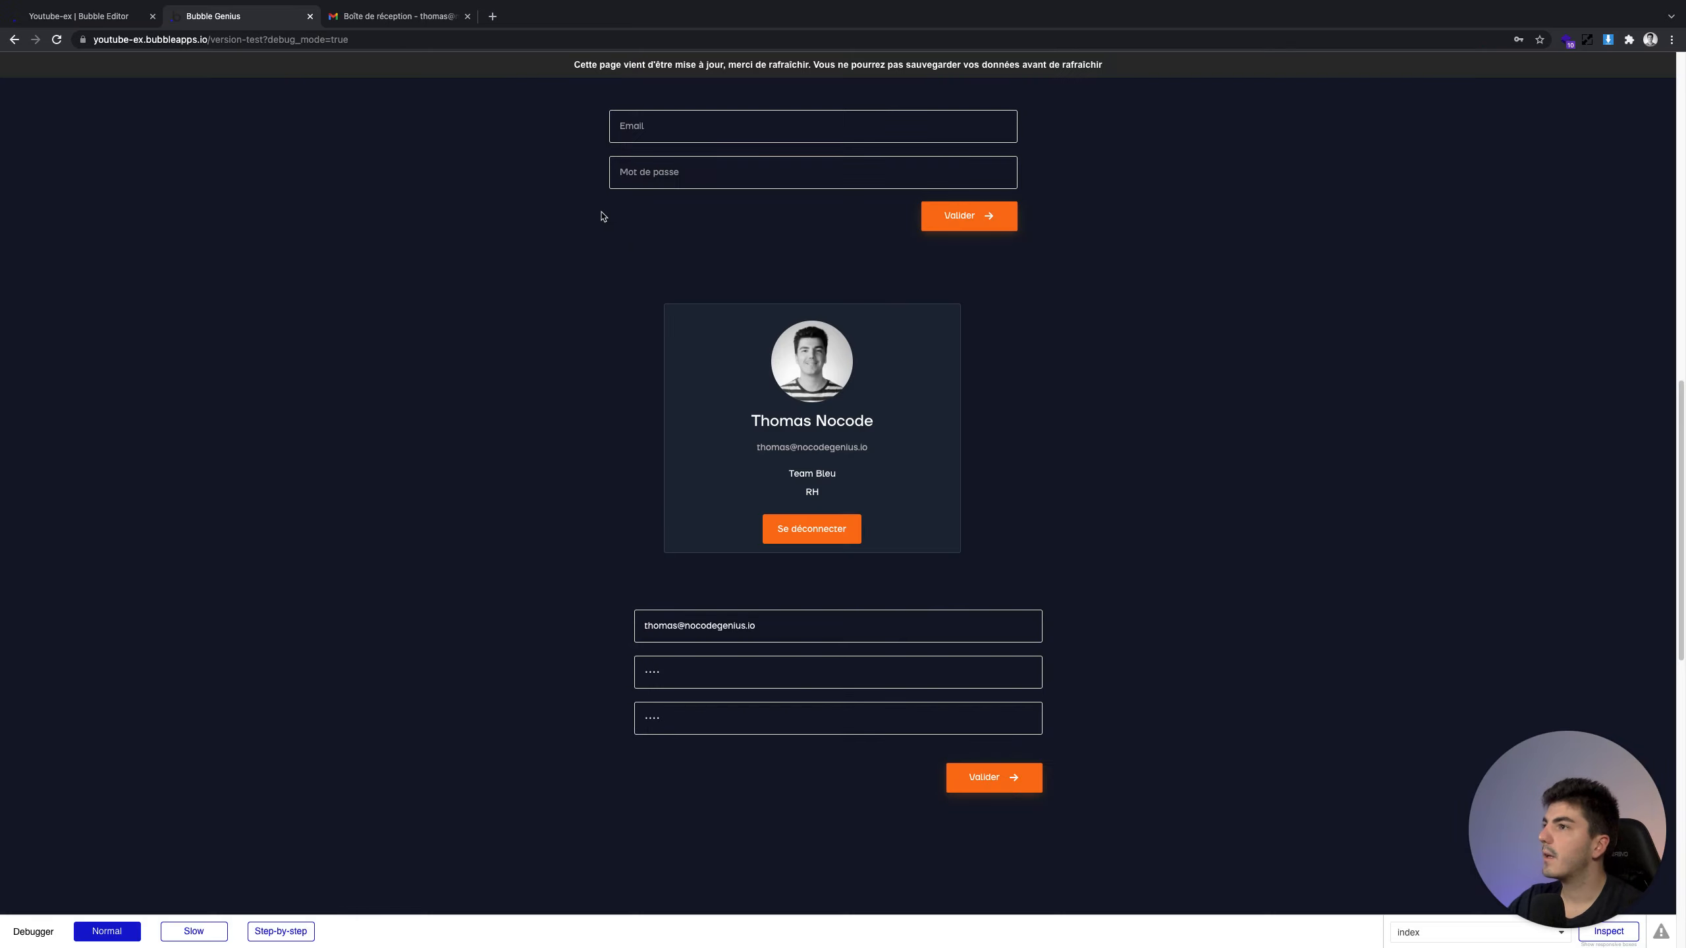
Reload the preview, dismiss Chrome's password breach warning, and enter the user's email
left_click(540, 77)
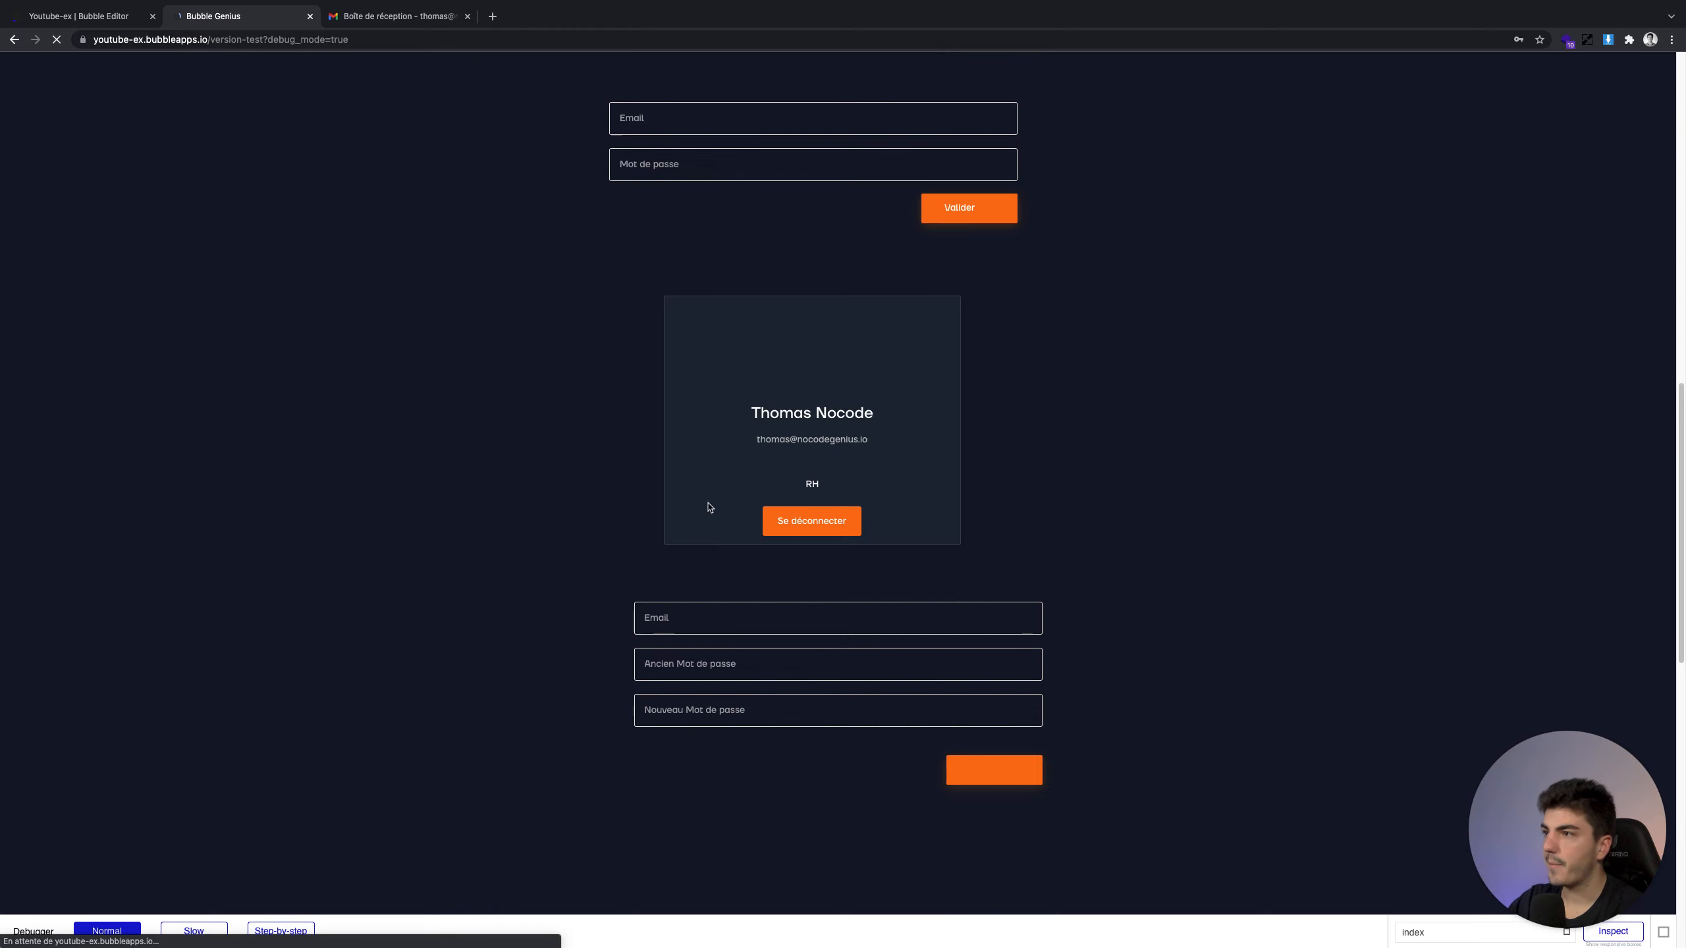
left_click(728, 617)
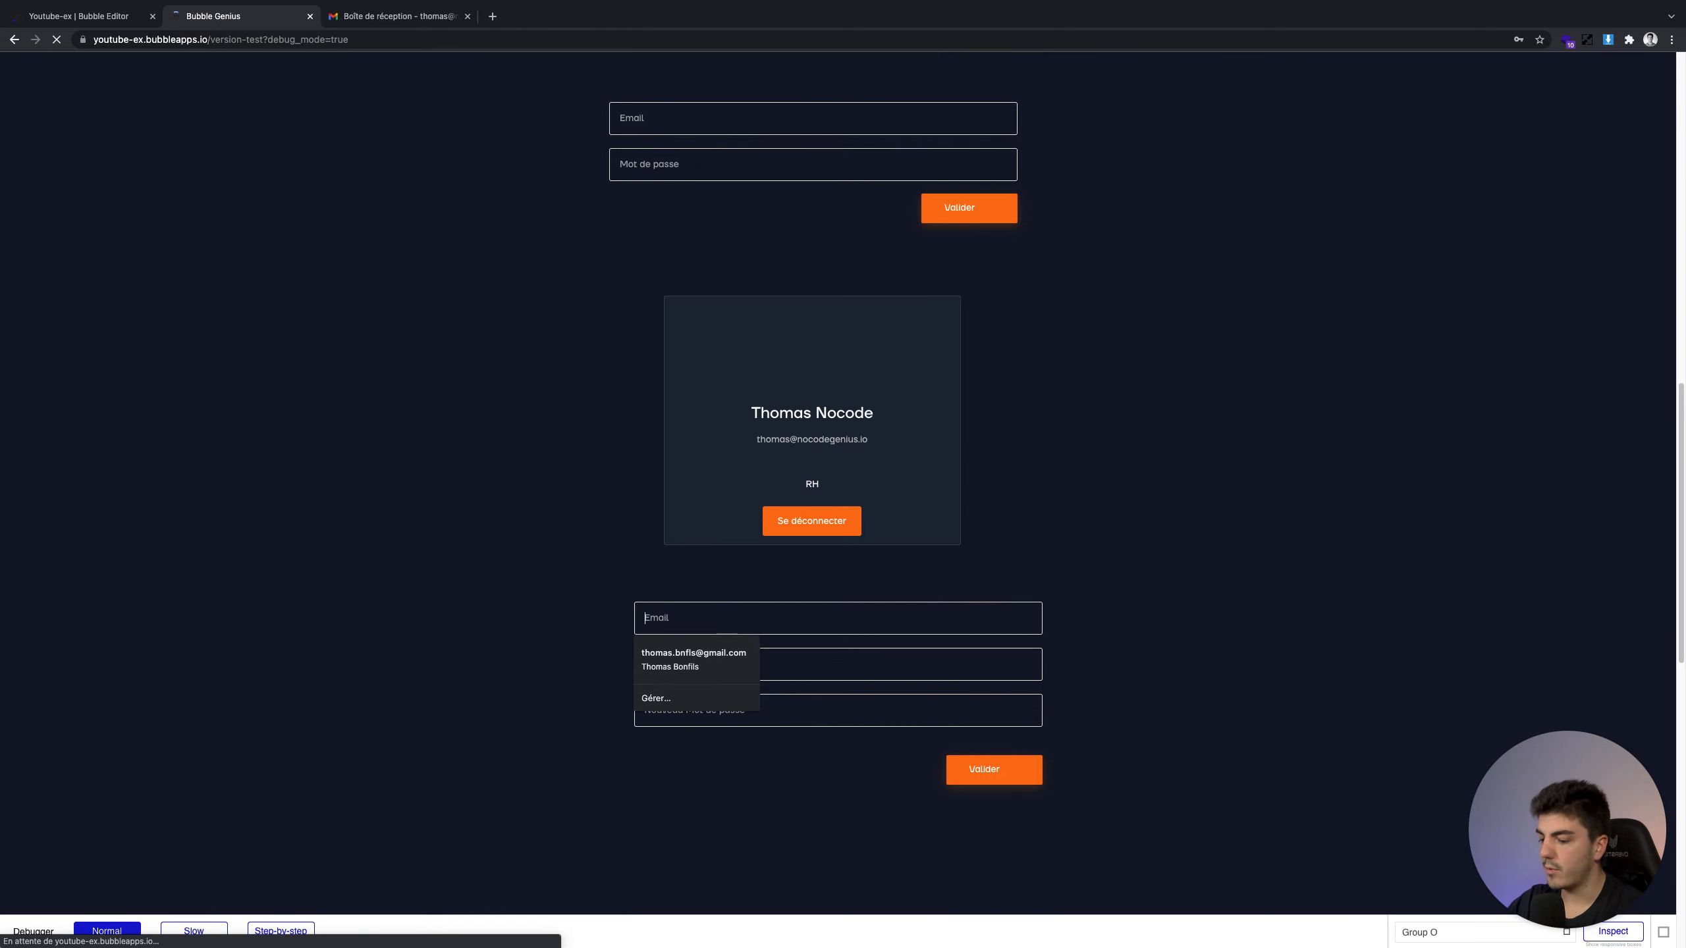
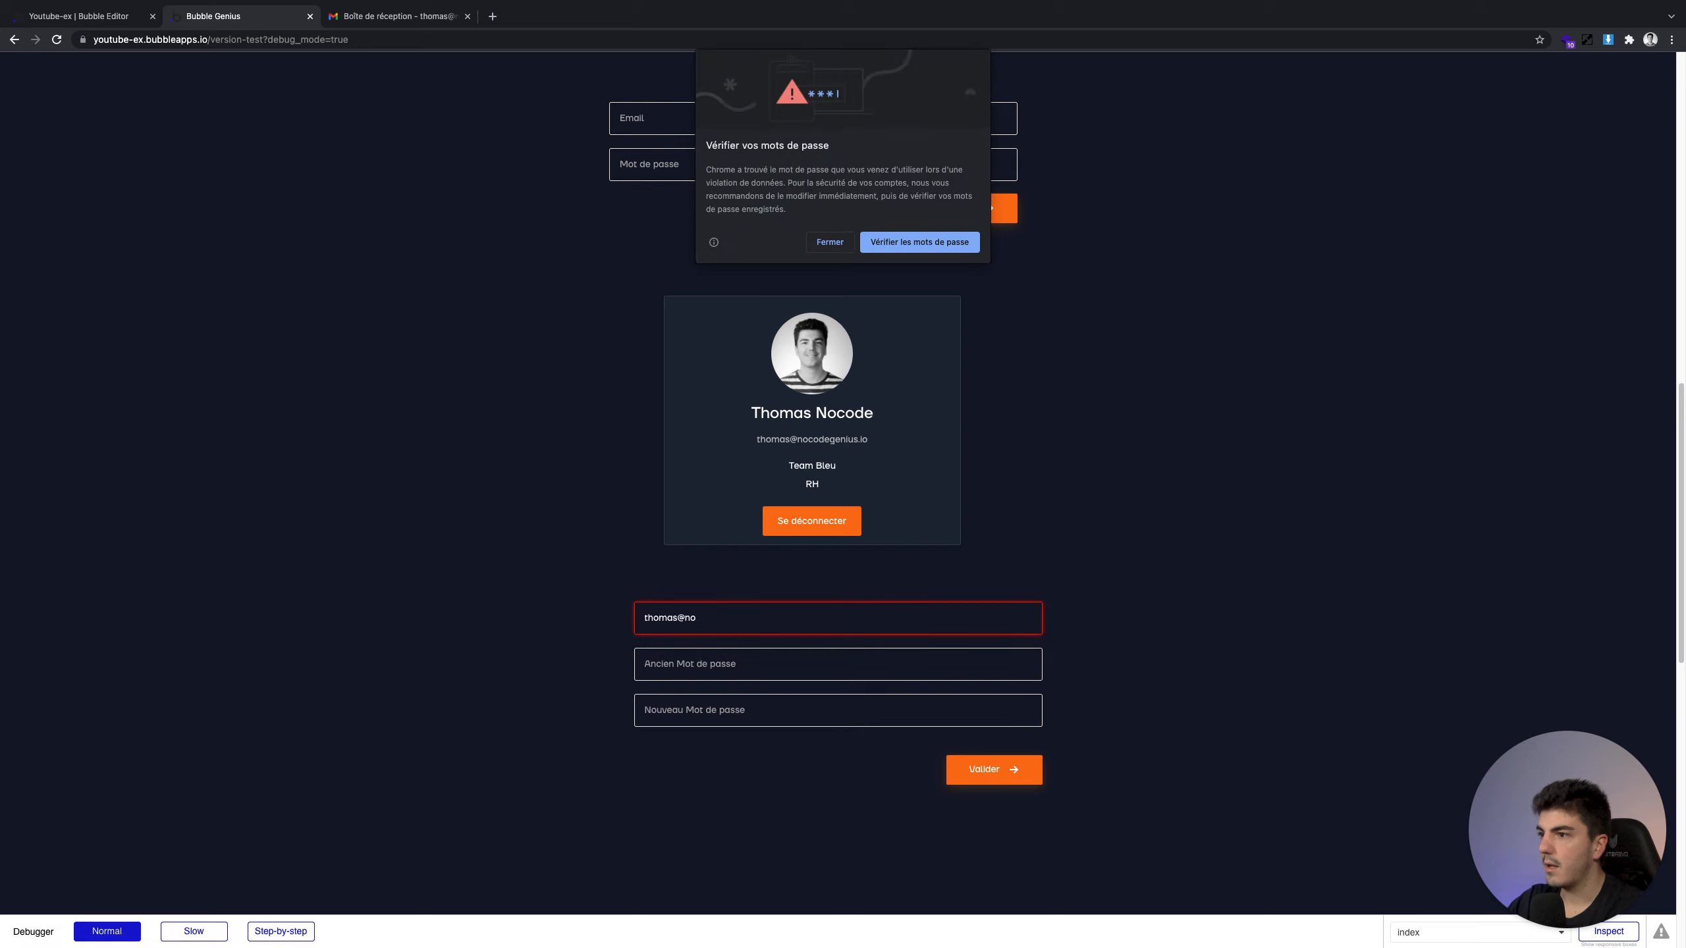
left_click(829, 242)
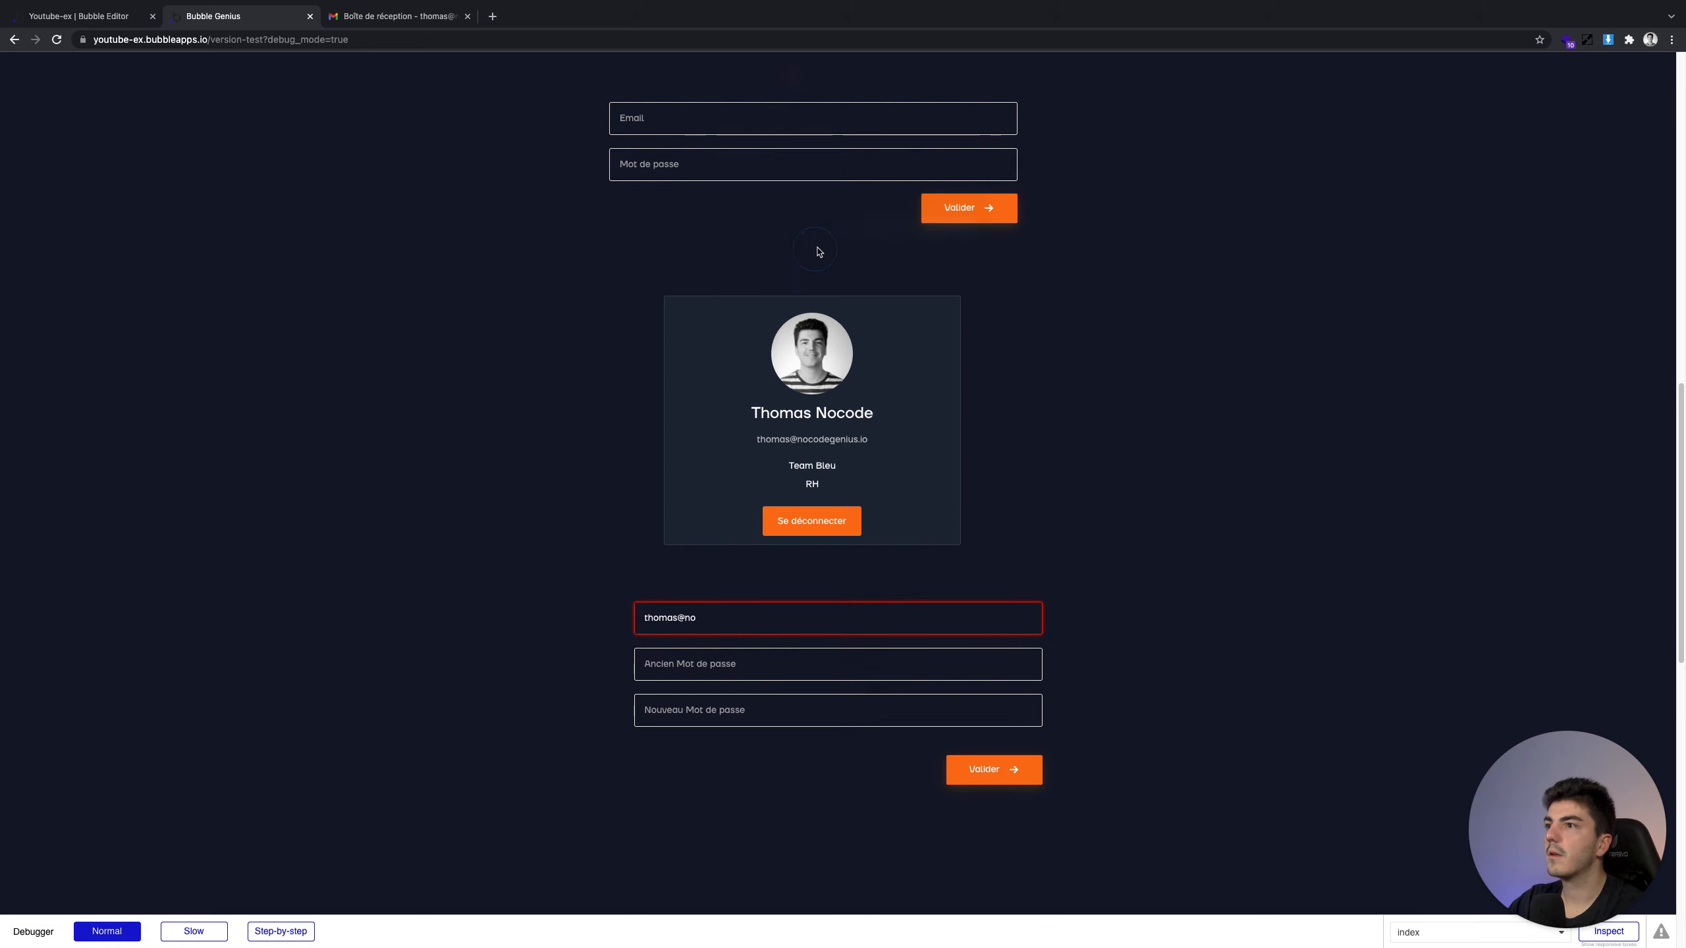
left_click(708, 617)
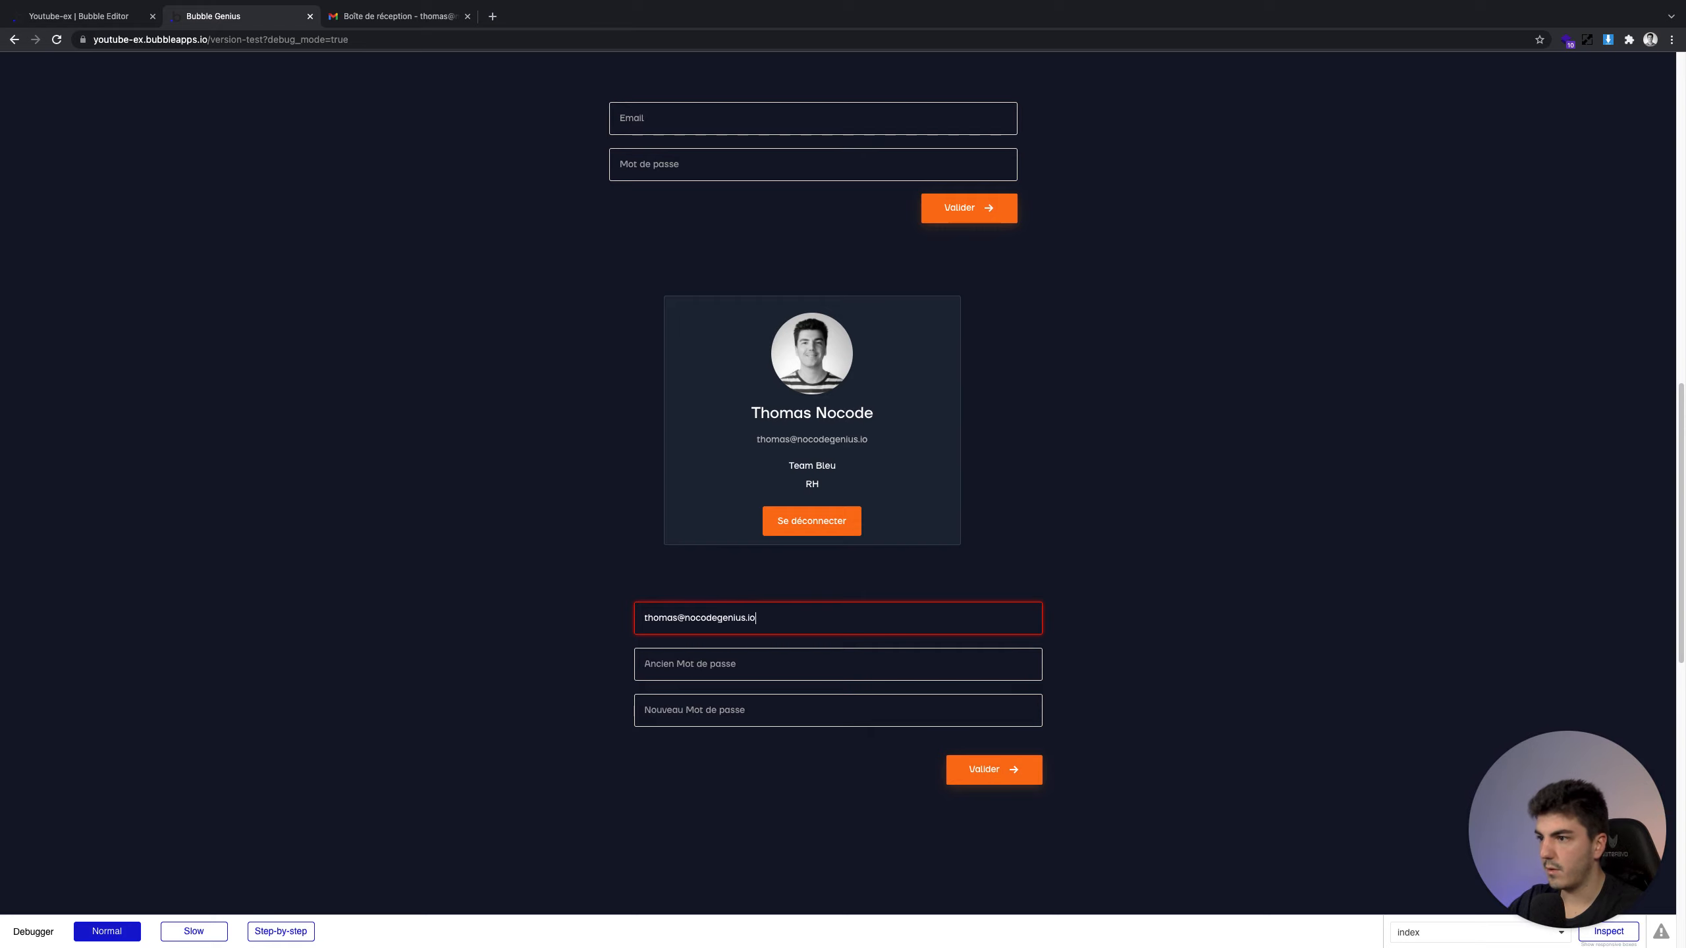
Enter the old and new passwords and submit the update form
key("Tab")
type("123")
key("Tab")
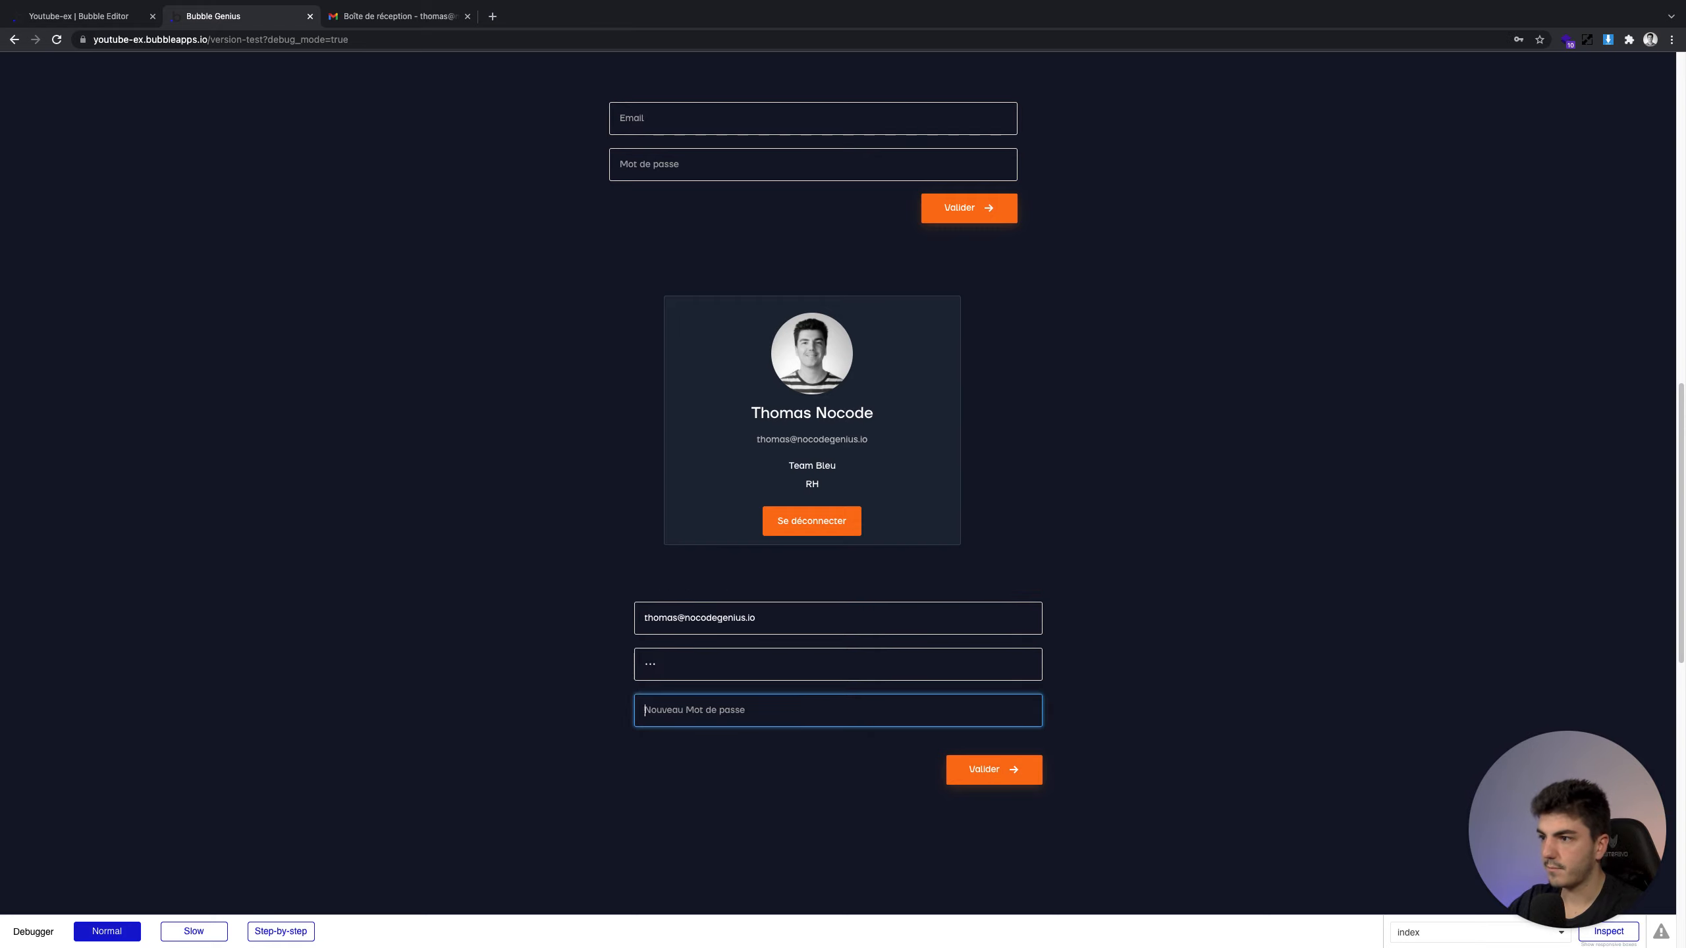
type("1234")
left_click(693, 663)
type("4")
left_click(991, 764)
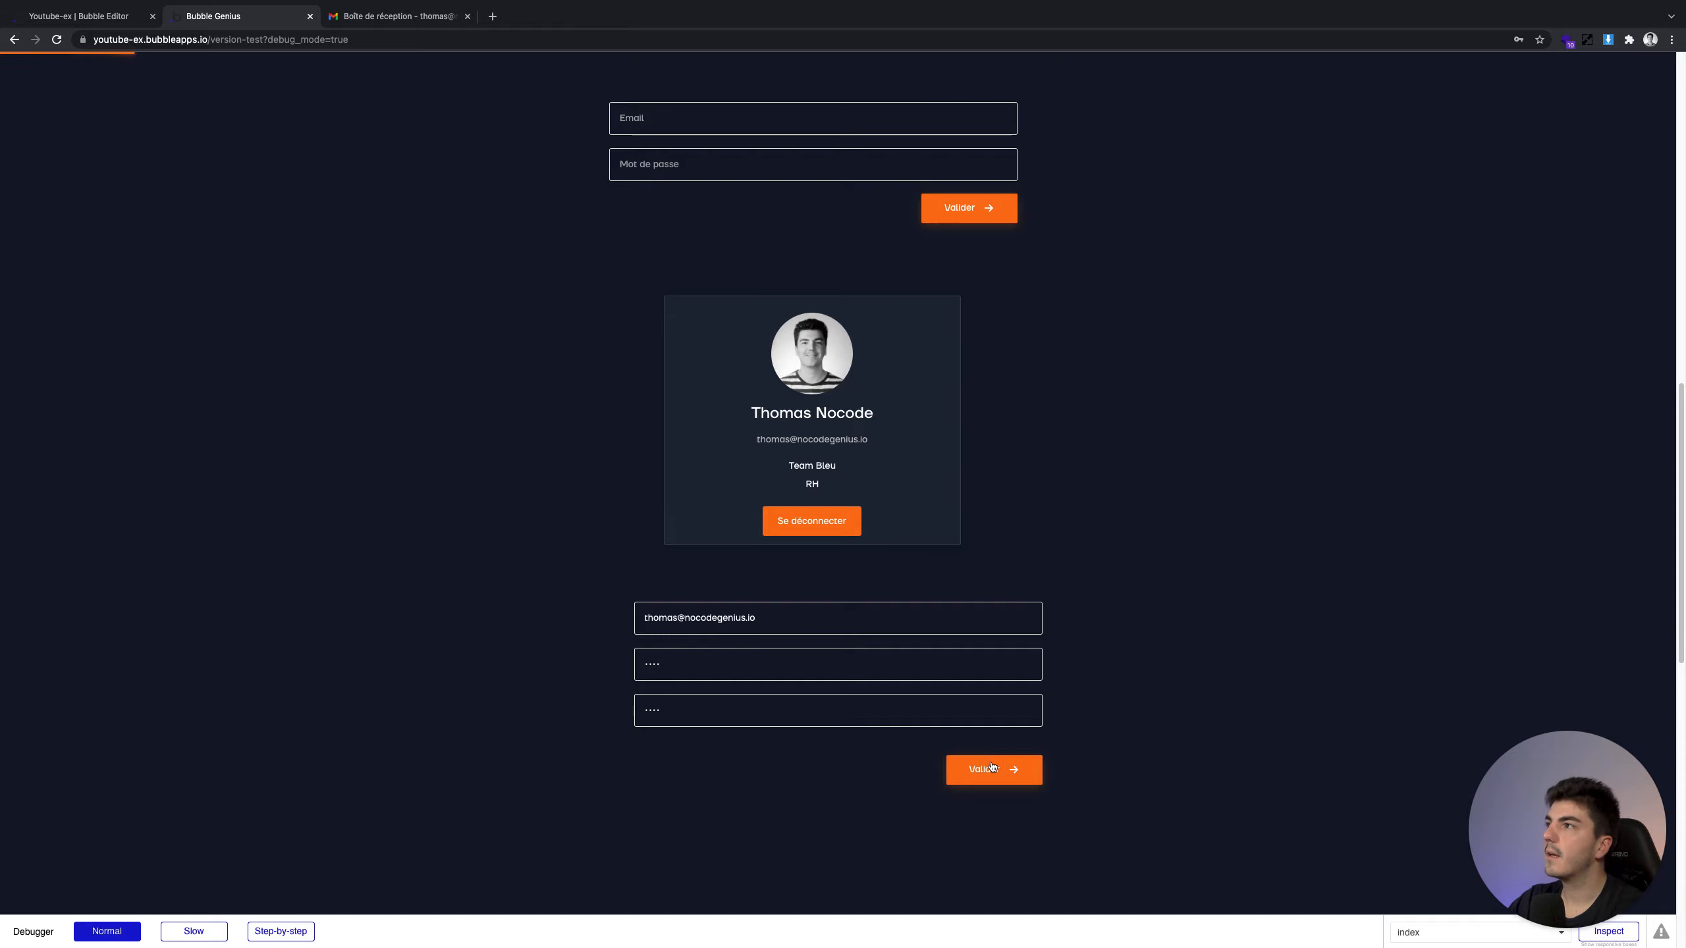
left_click(387, 20)
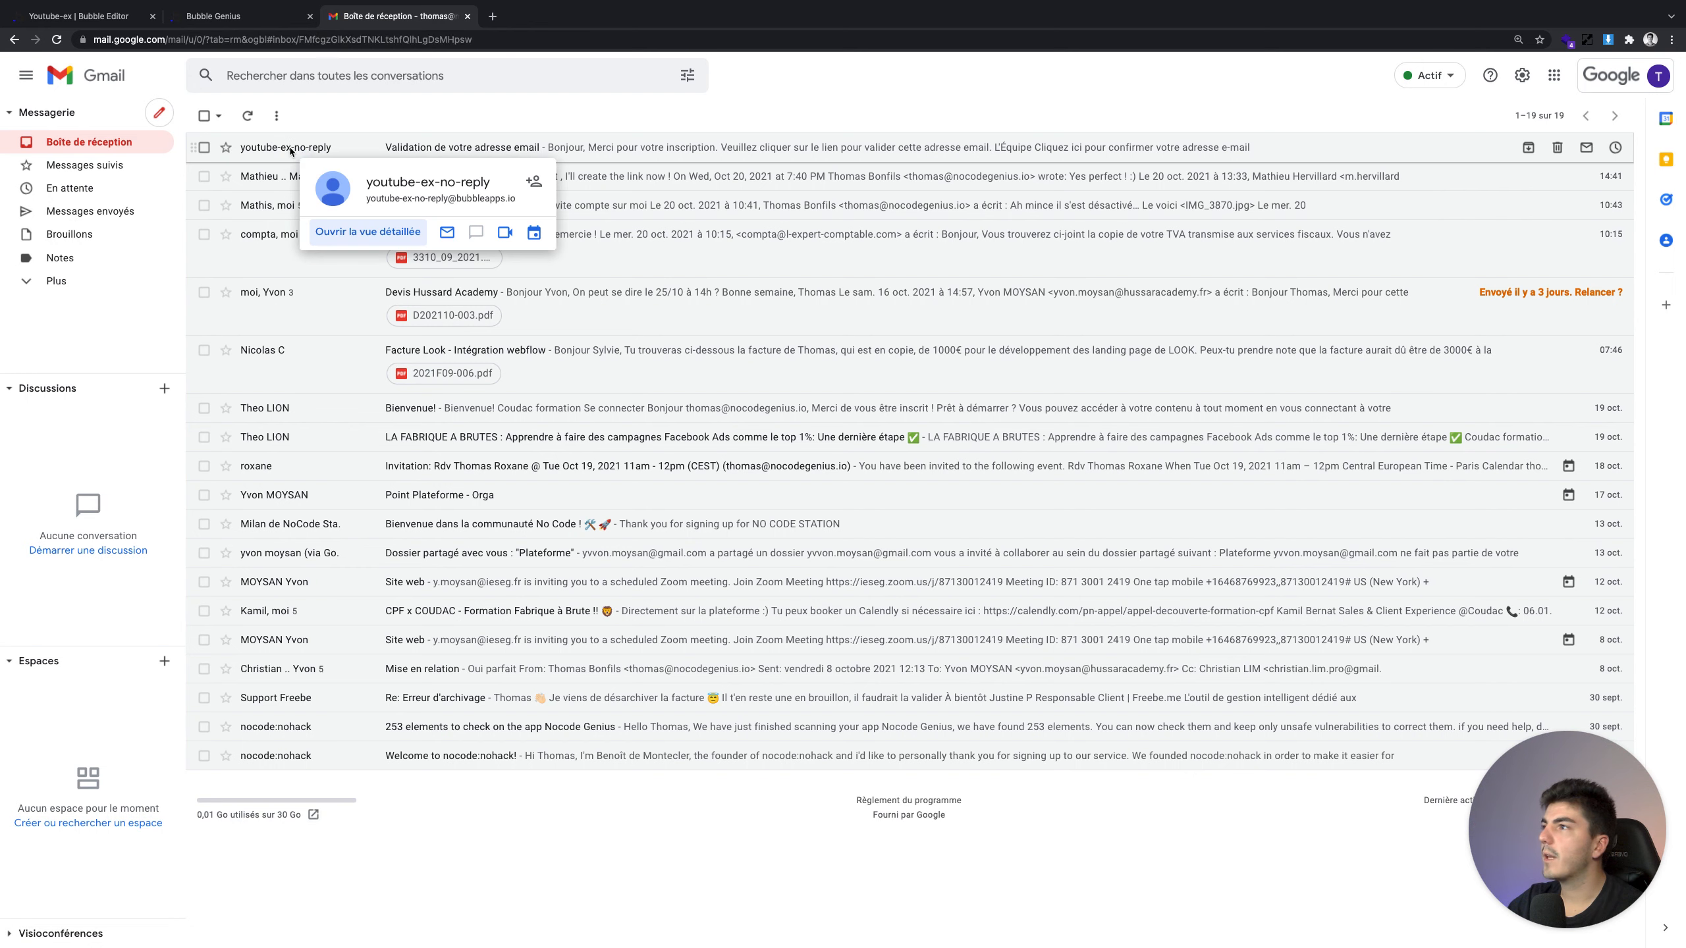
Open the 'Validation de votre adresse email' message, mark it safe, and follow its confirmation link
left_click(290, 151)
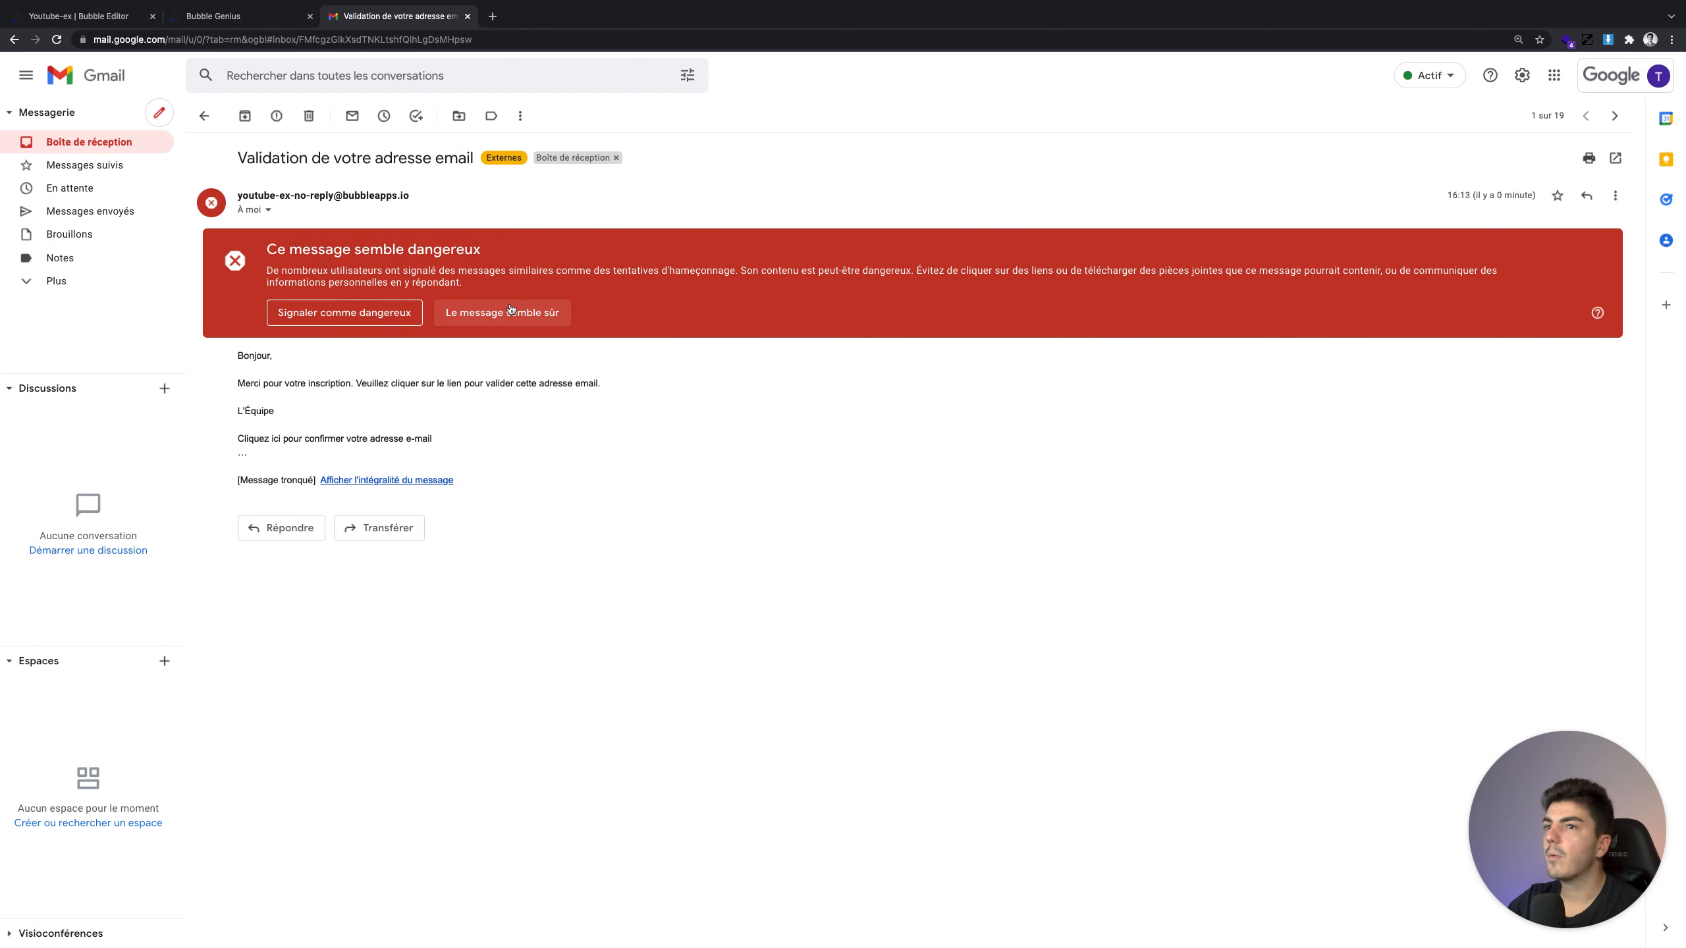
left_click(510, 311)
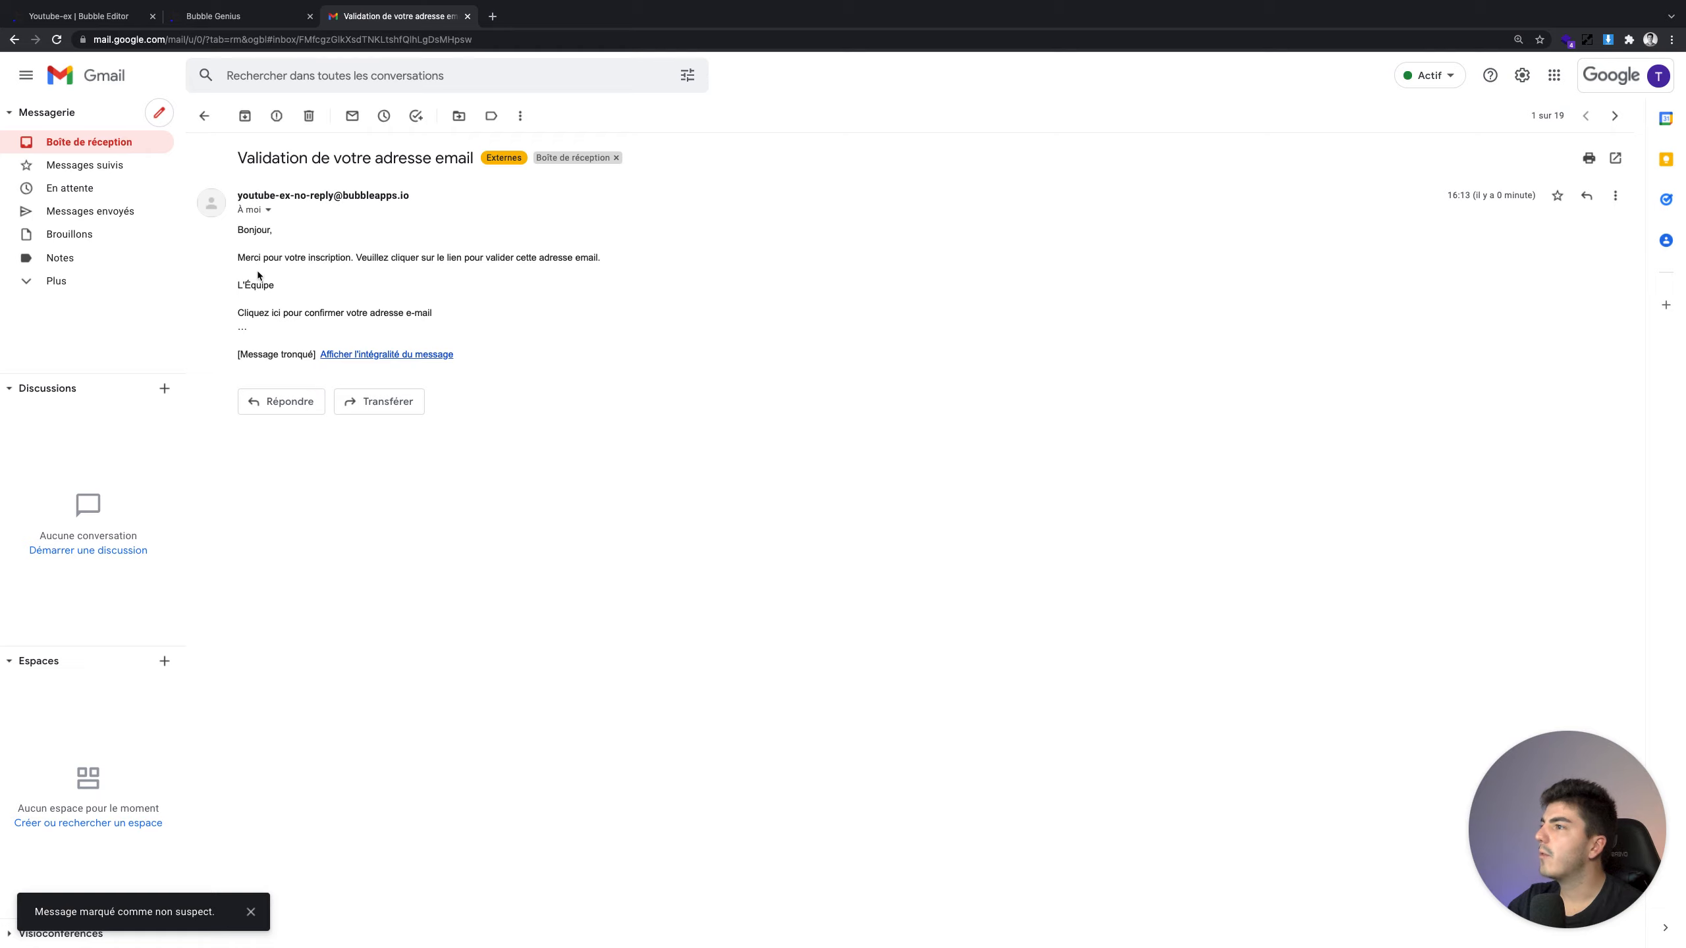
left_click(361, 357)
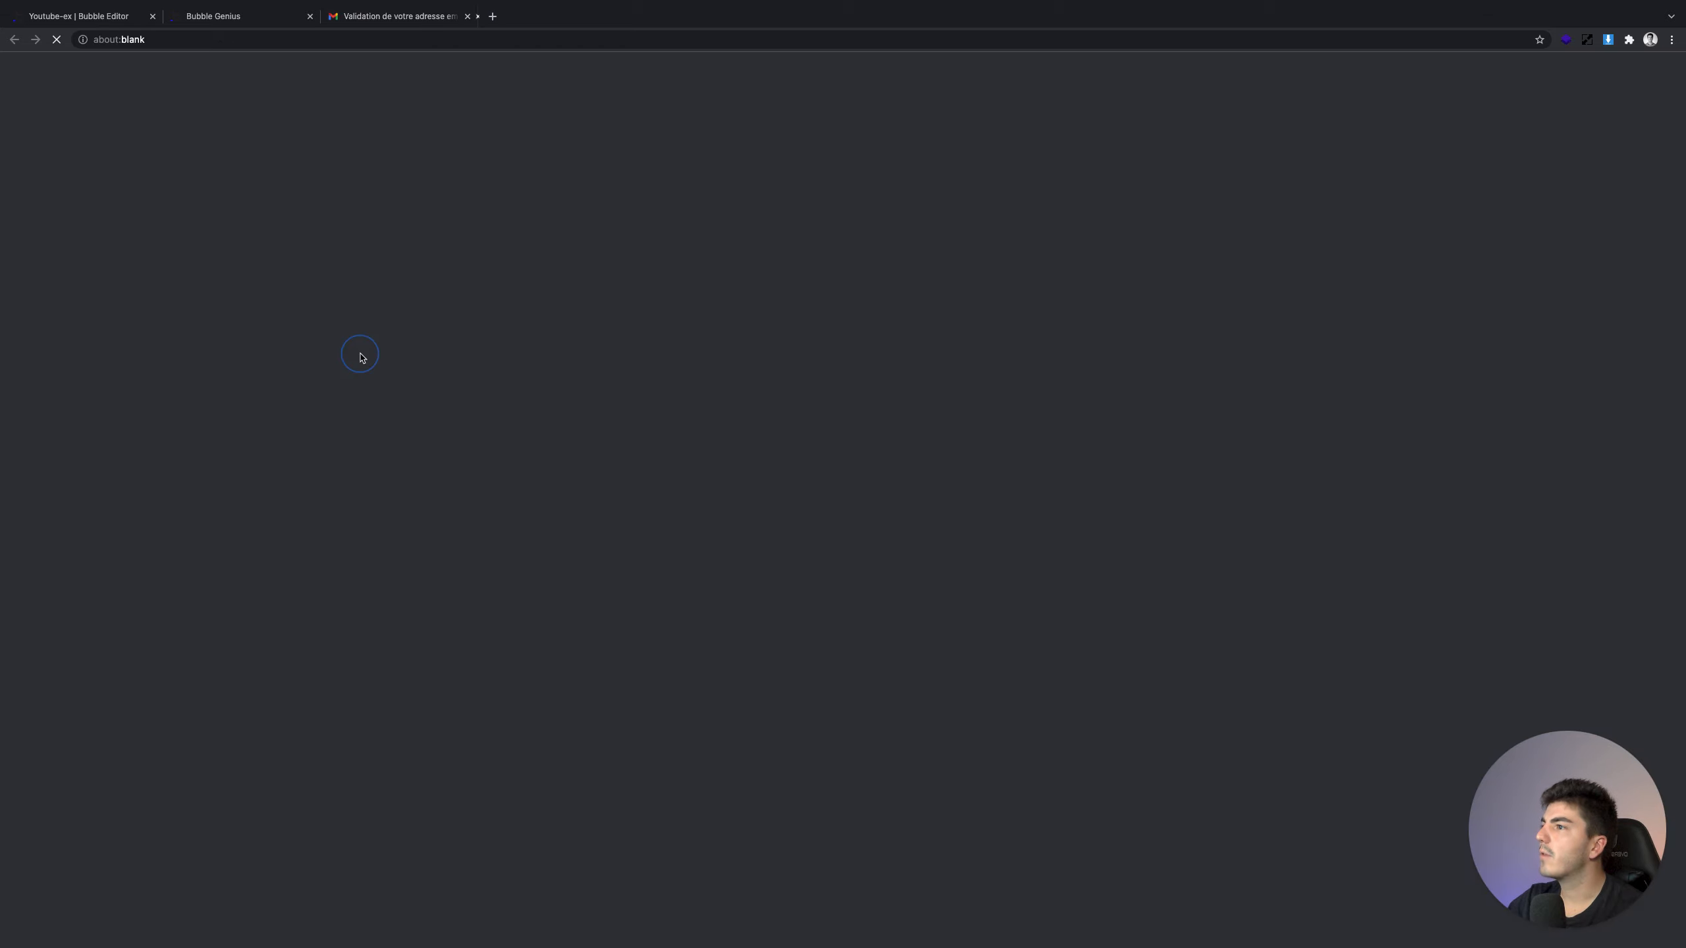
left_click(623, 17)
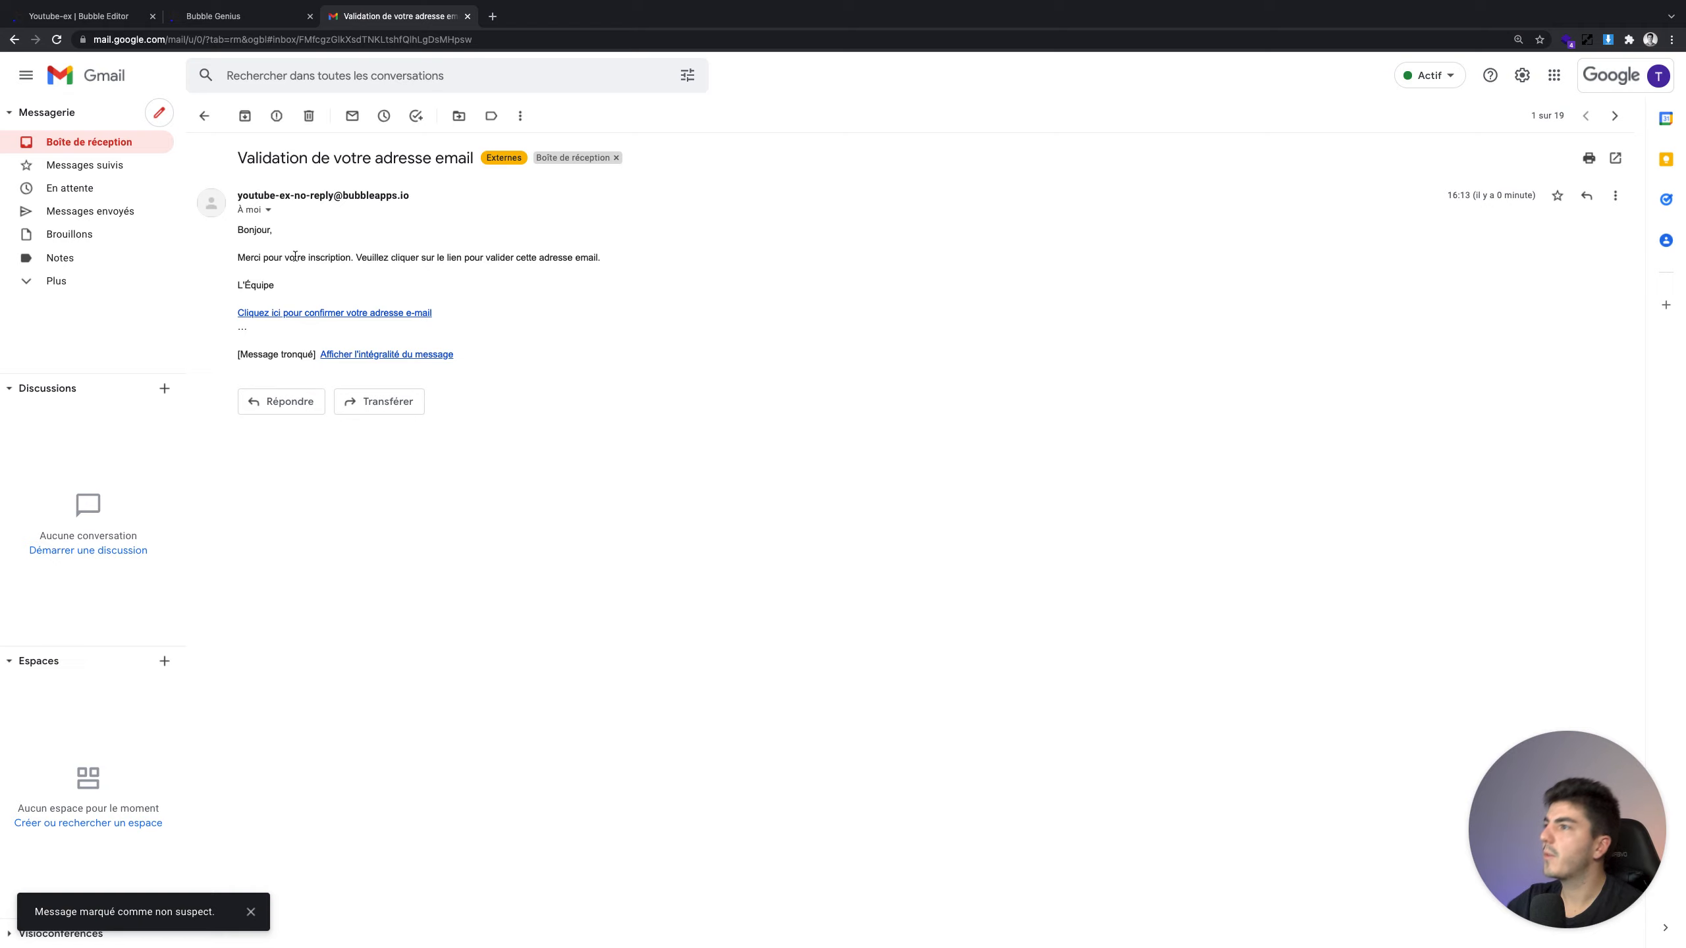
left_click(276, 312)
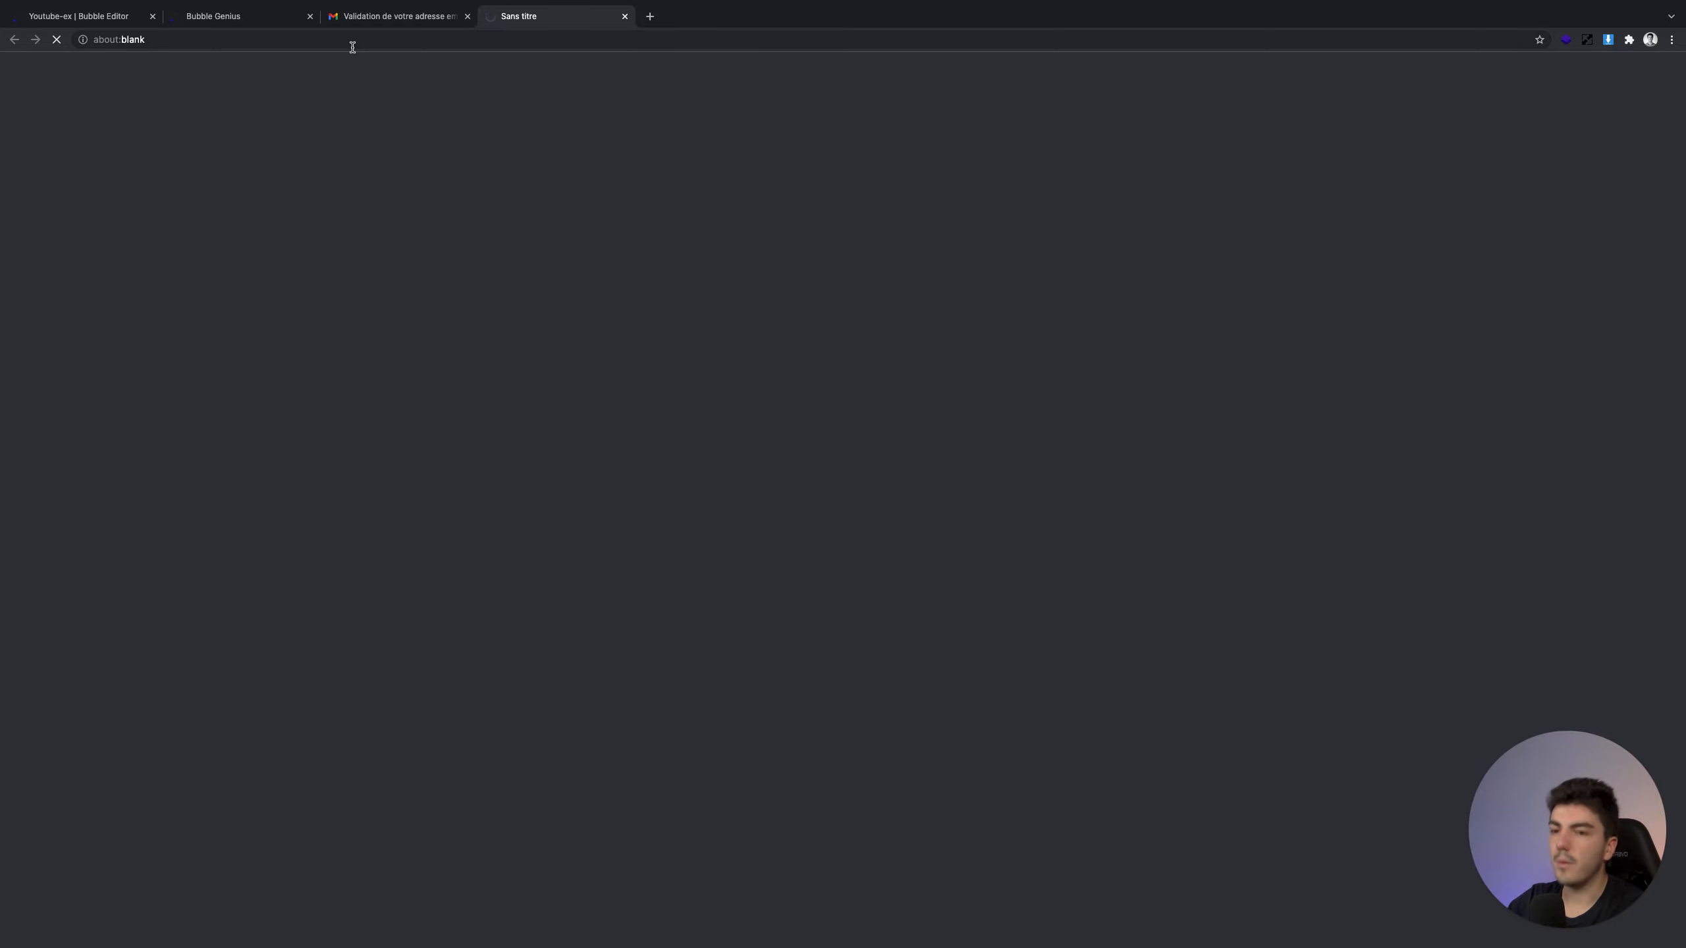
Inspect the confirmation page's address and the confirmation code in it
left_click(475, 43)
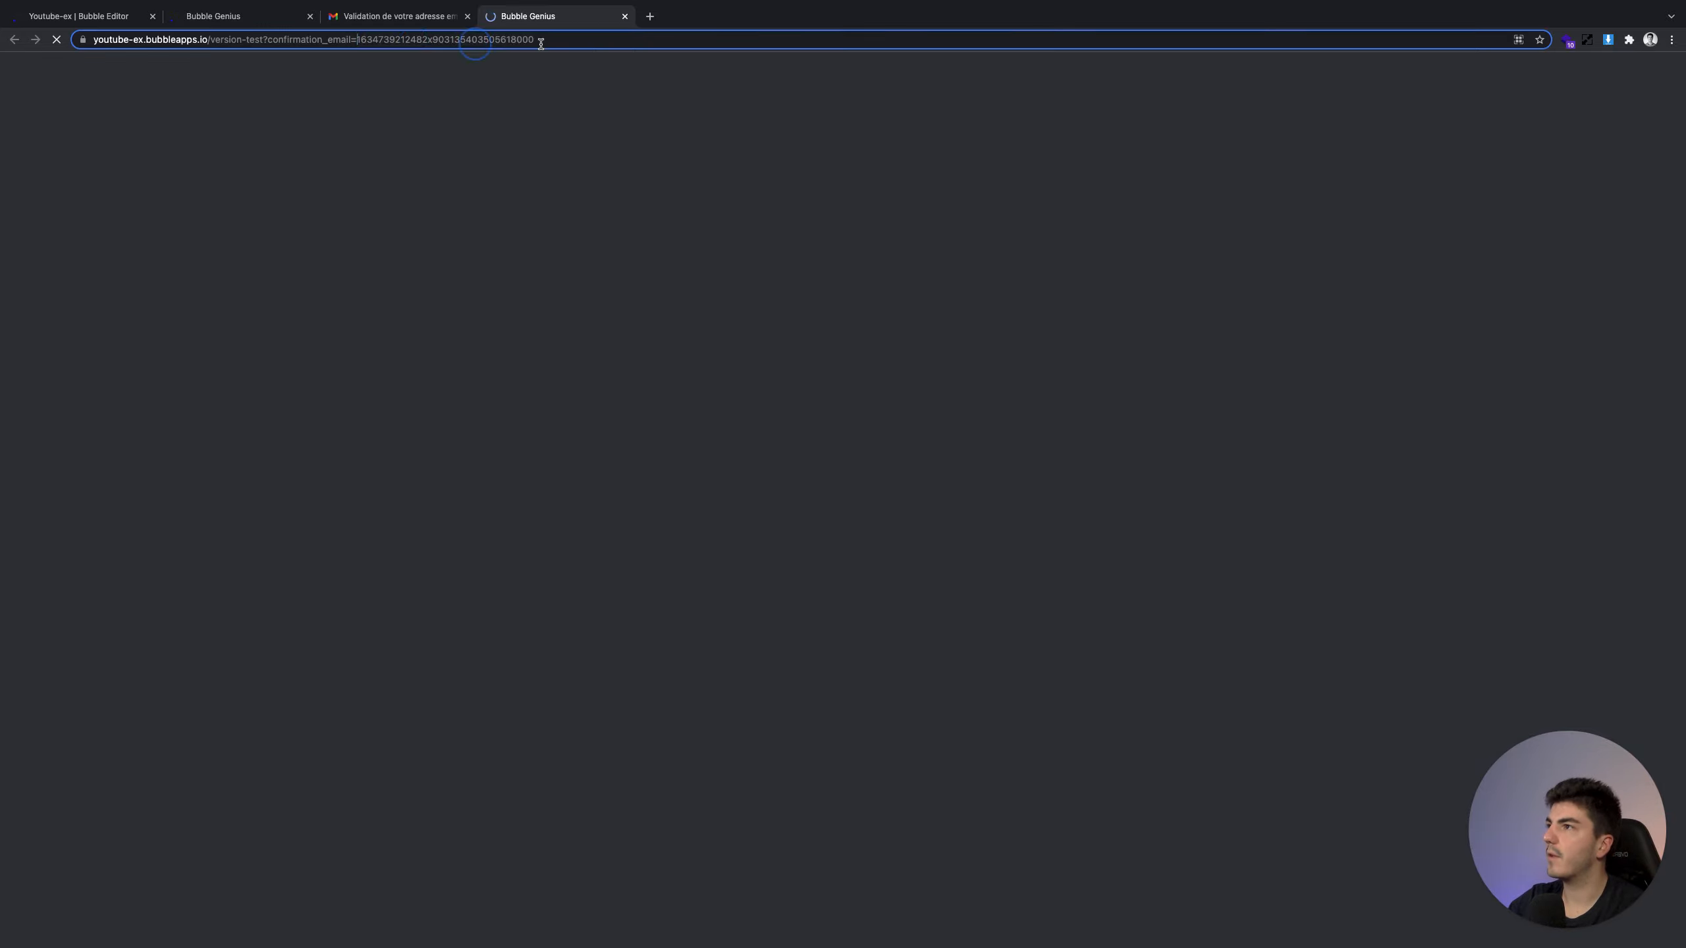
double_click(540, 44)
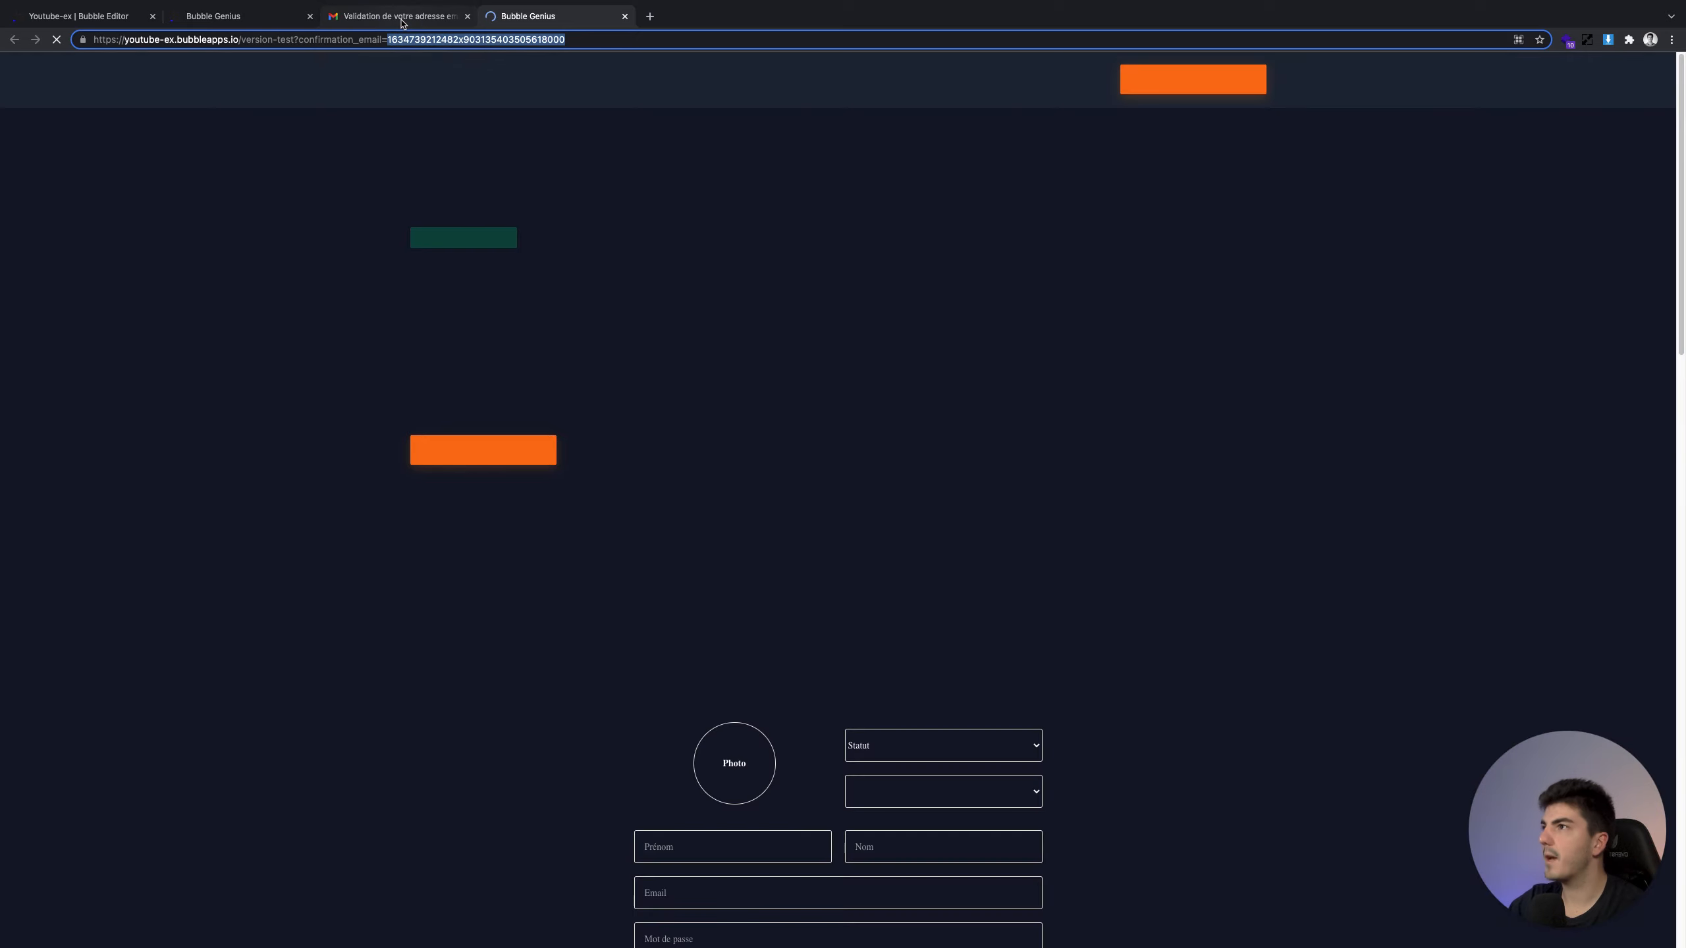
left_click(401, 19)
left_click(551, 19)
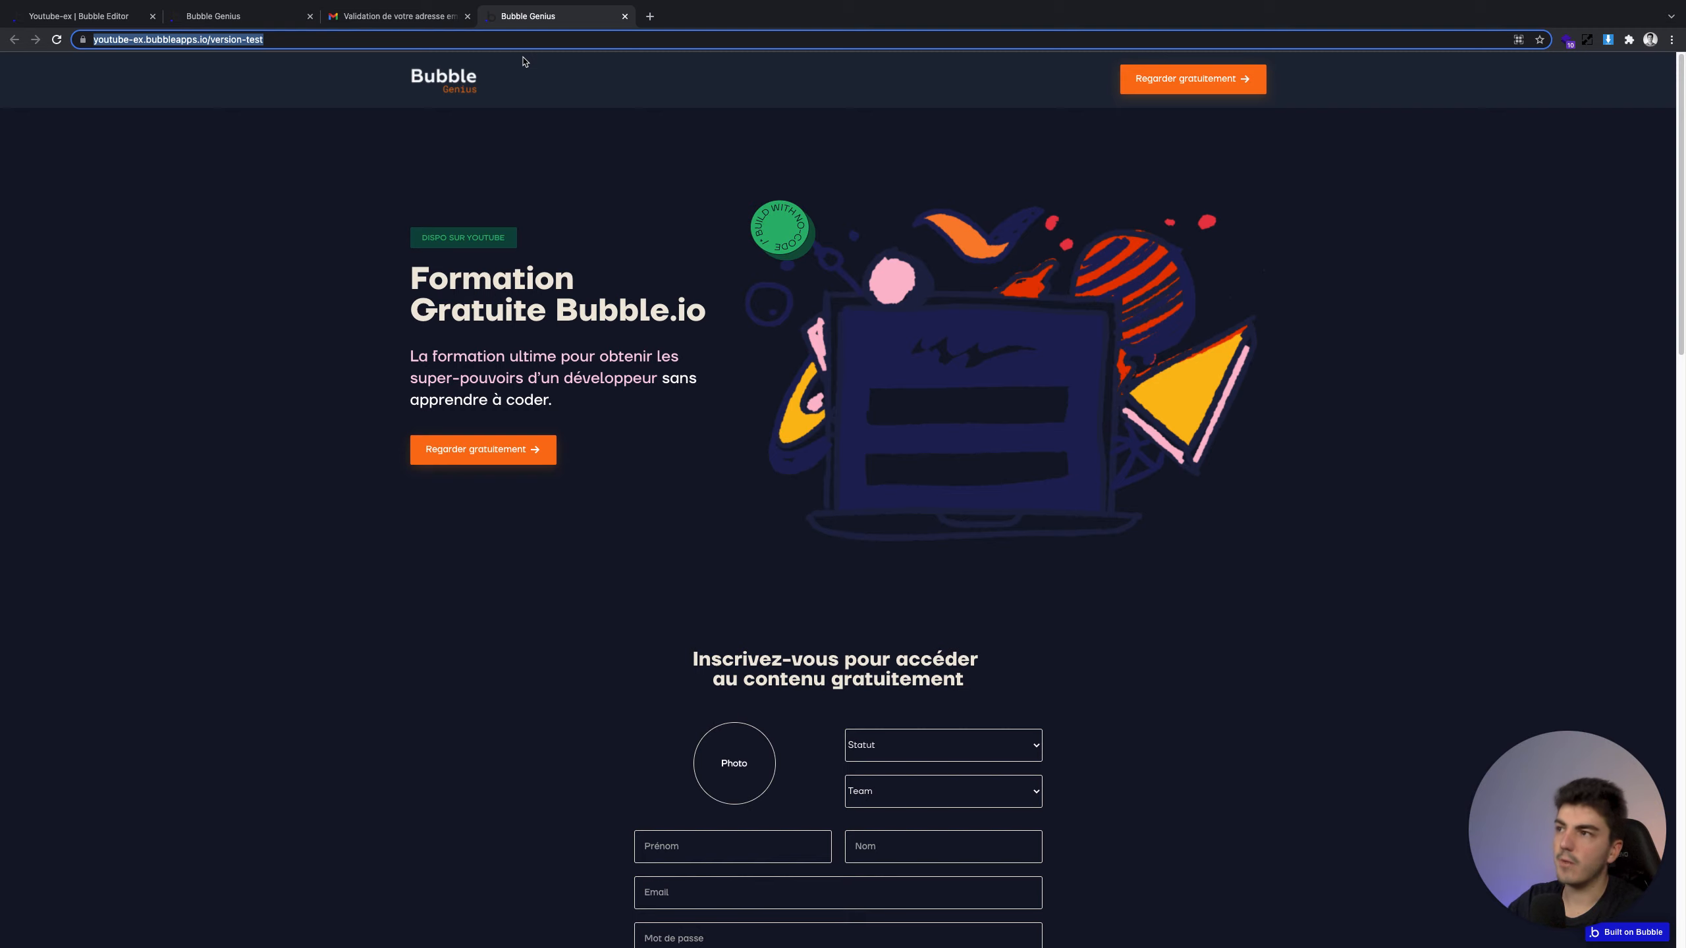
Scroll to the profile card, highlight its email, and close the extra app preview tab
scroll(558, 347, "down", 10)
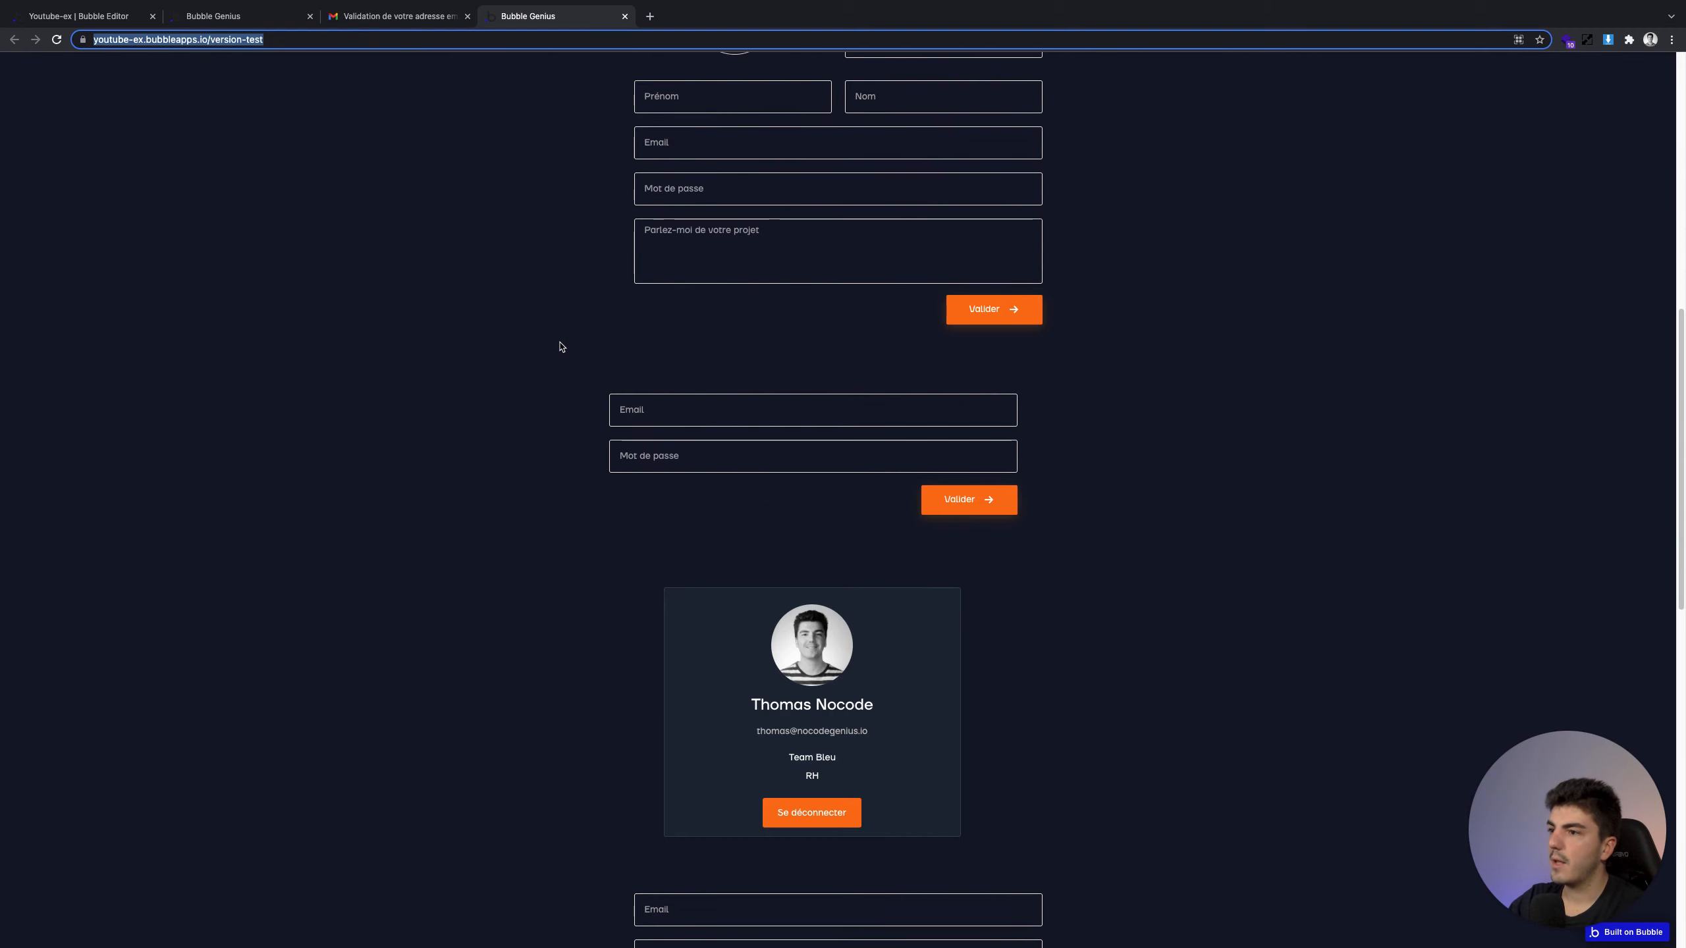
scroll(561, 346, "down", 3)
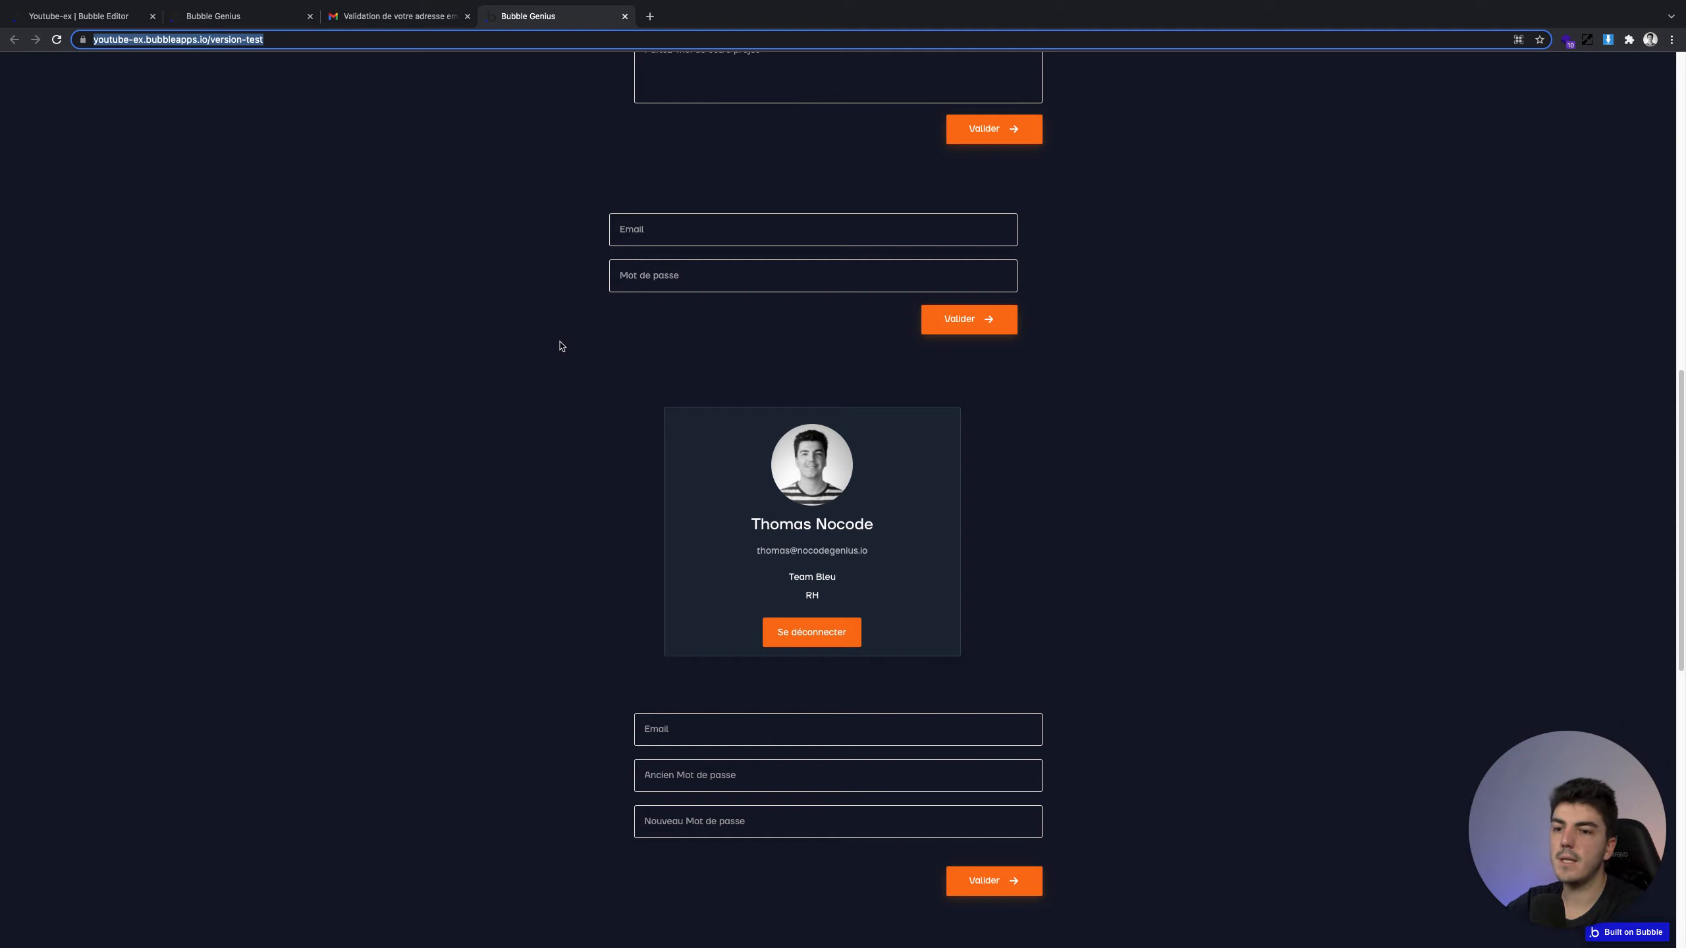
scroll(699, 467, "down", 1)
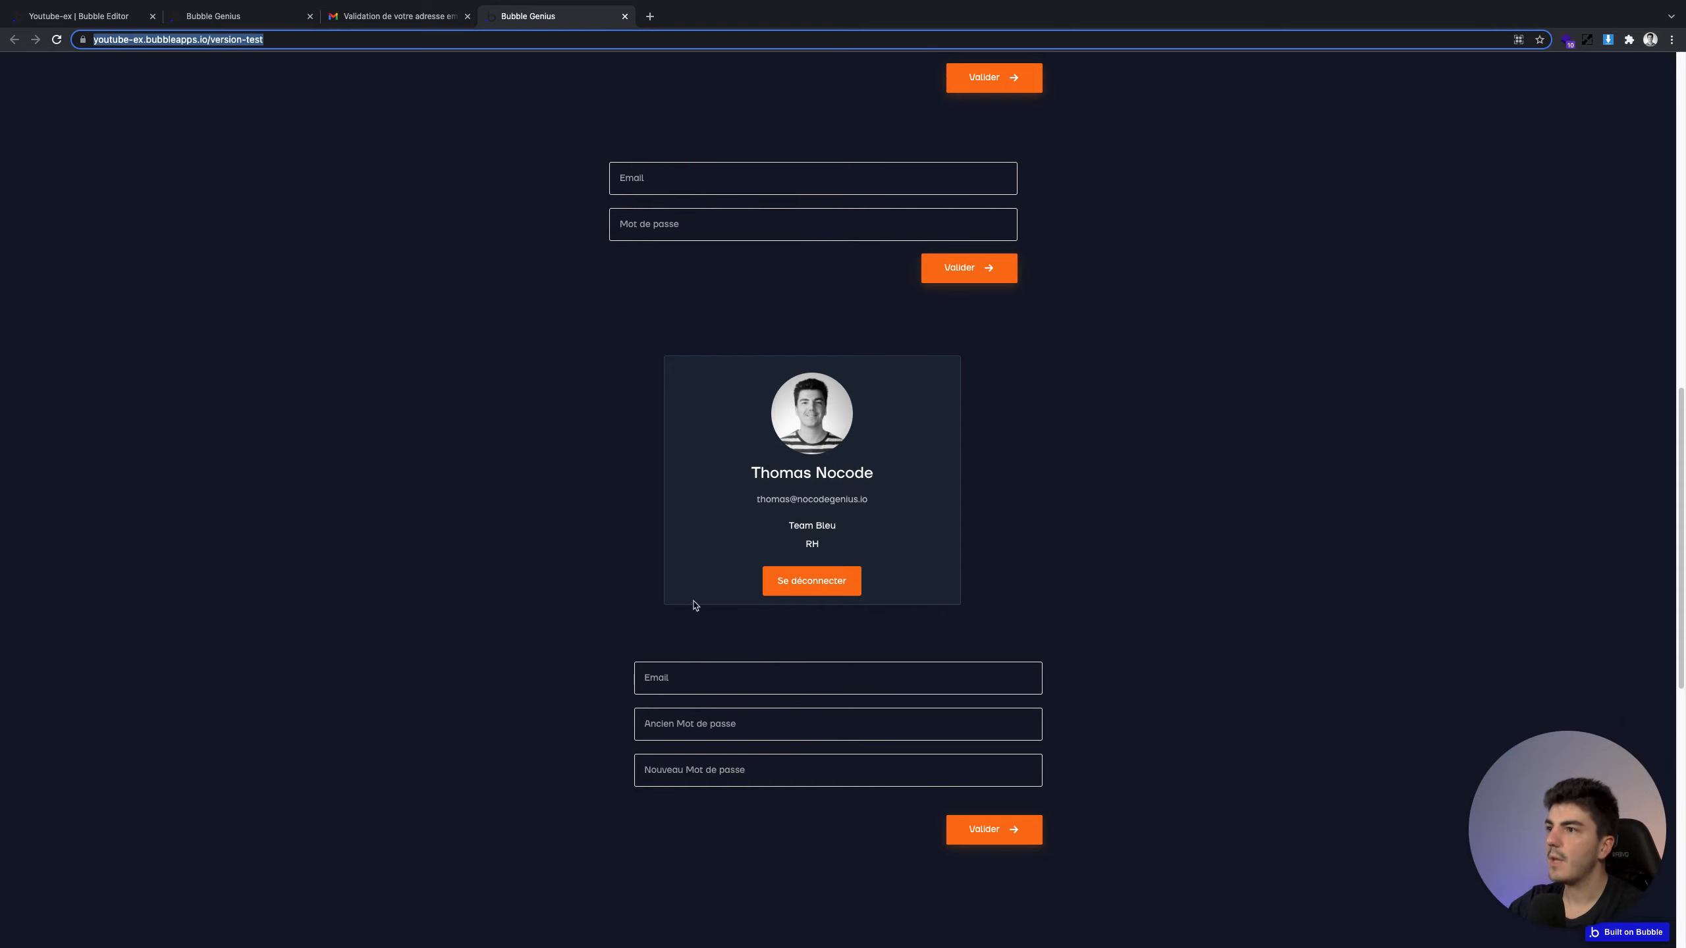
left_click_drag(765, 498, 941, 500)
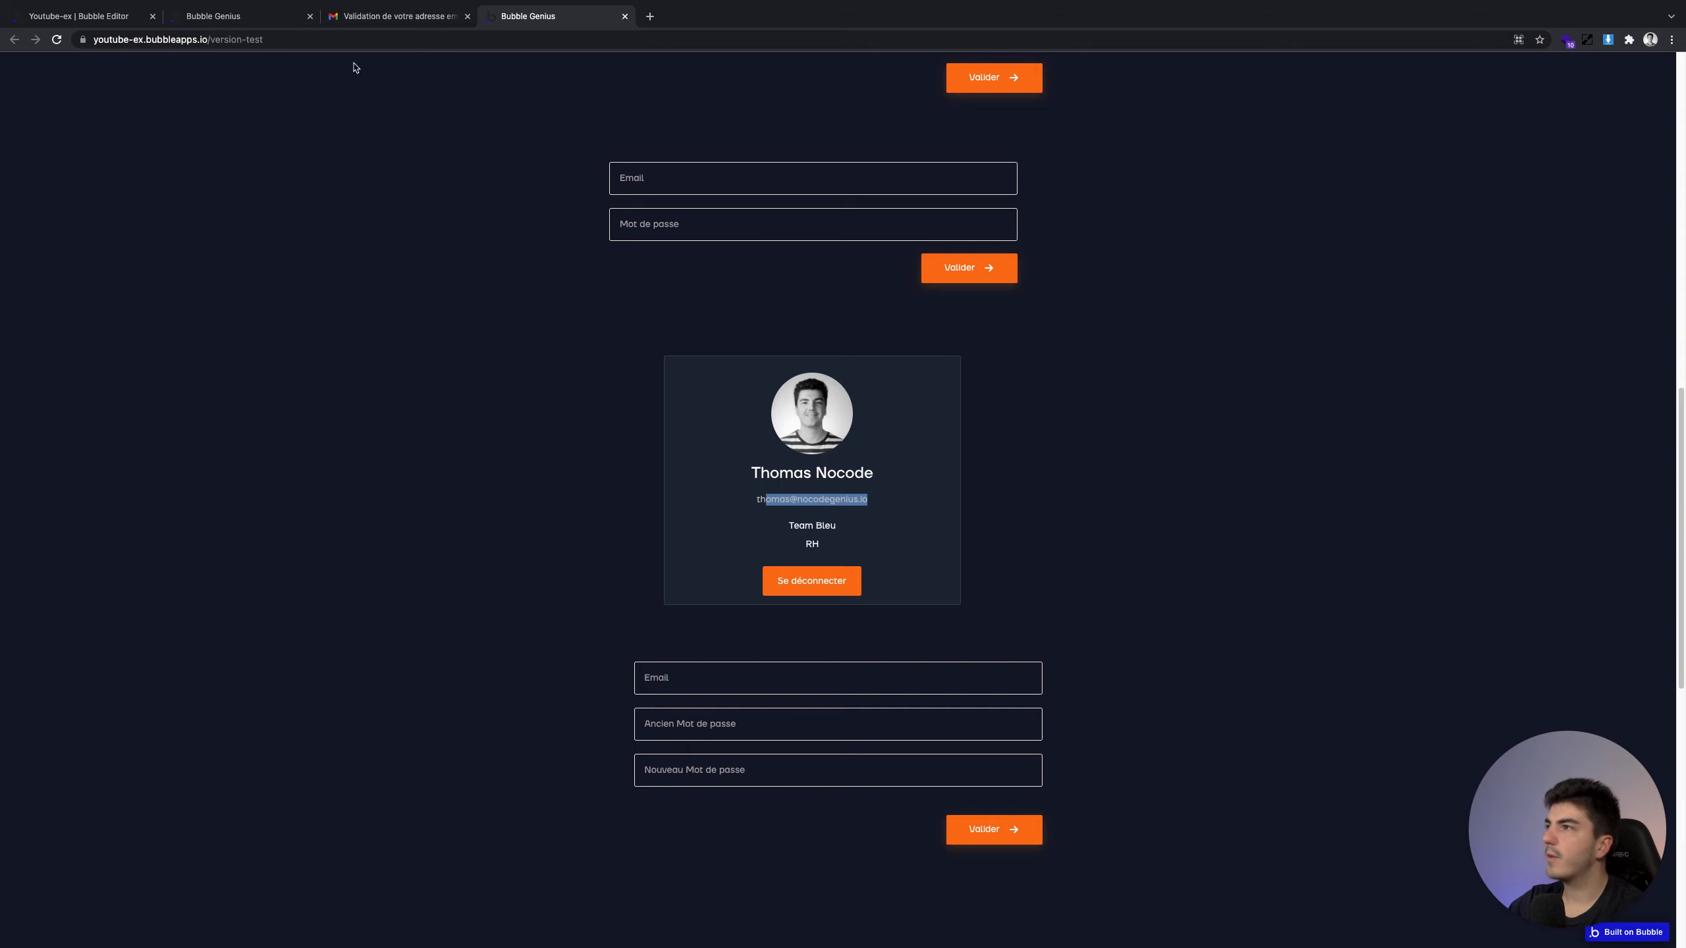
left_click(246, 18)
left_click(309, 16)
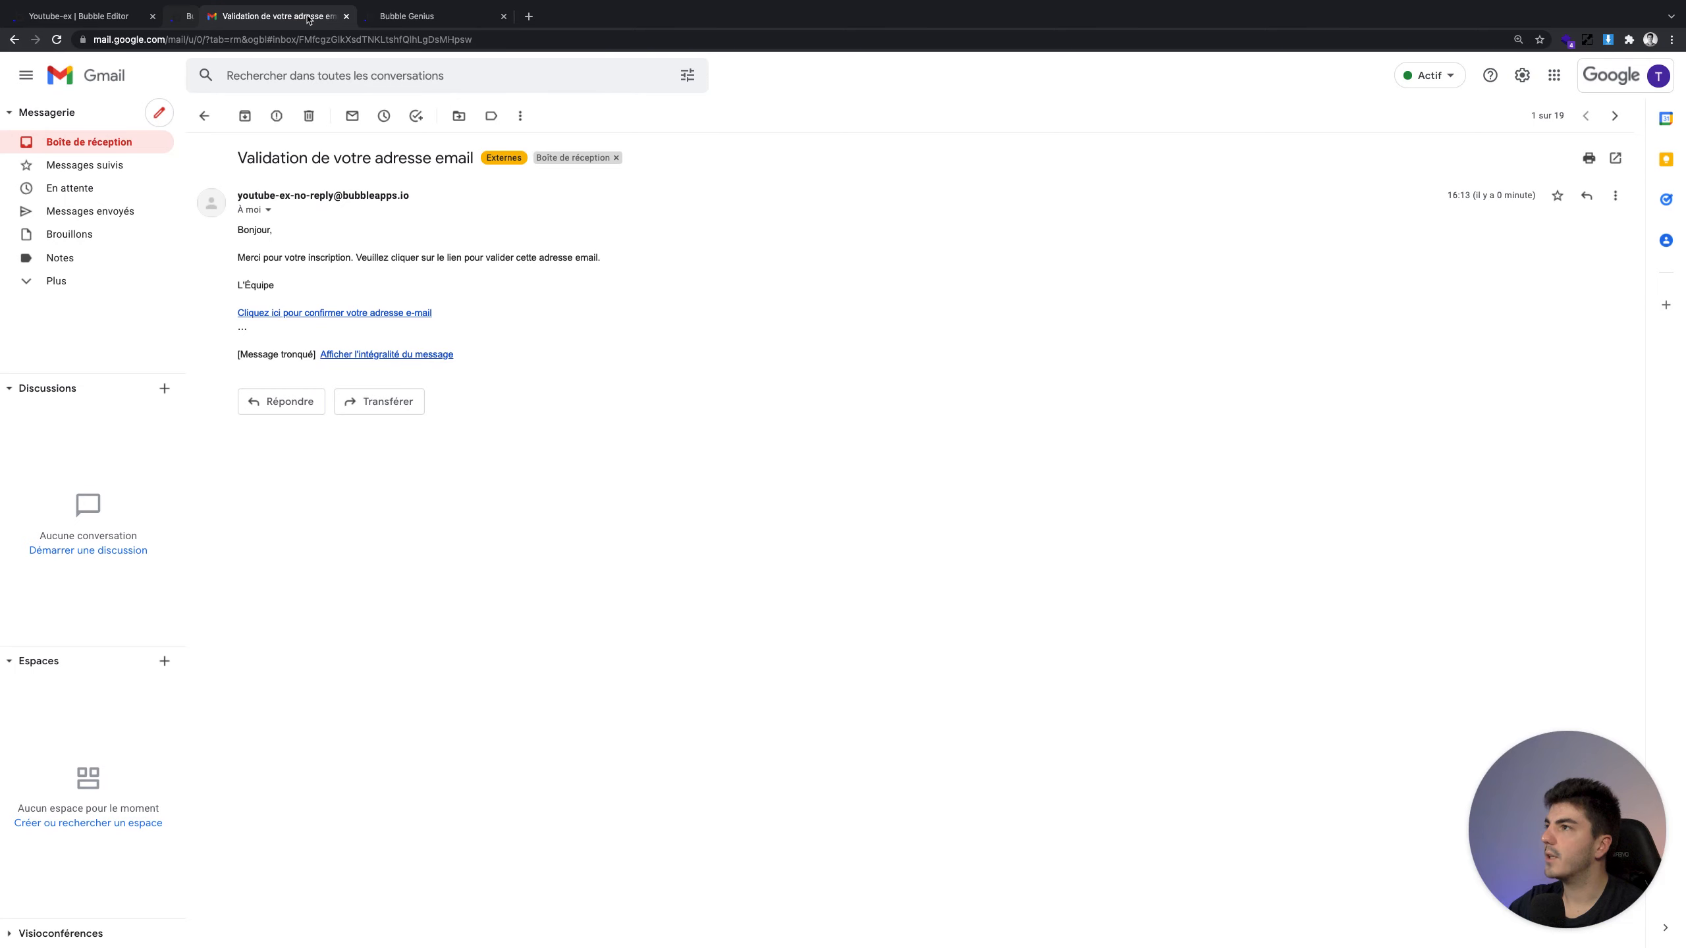
Close the Gmail tab, return to the editor's workflow view, and browse the Account actions
left_click(309, 16)
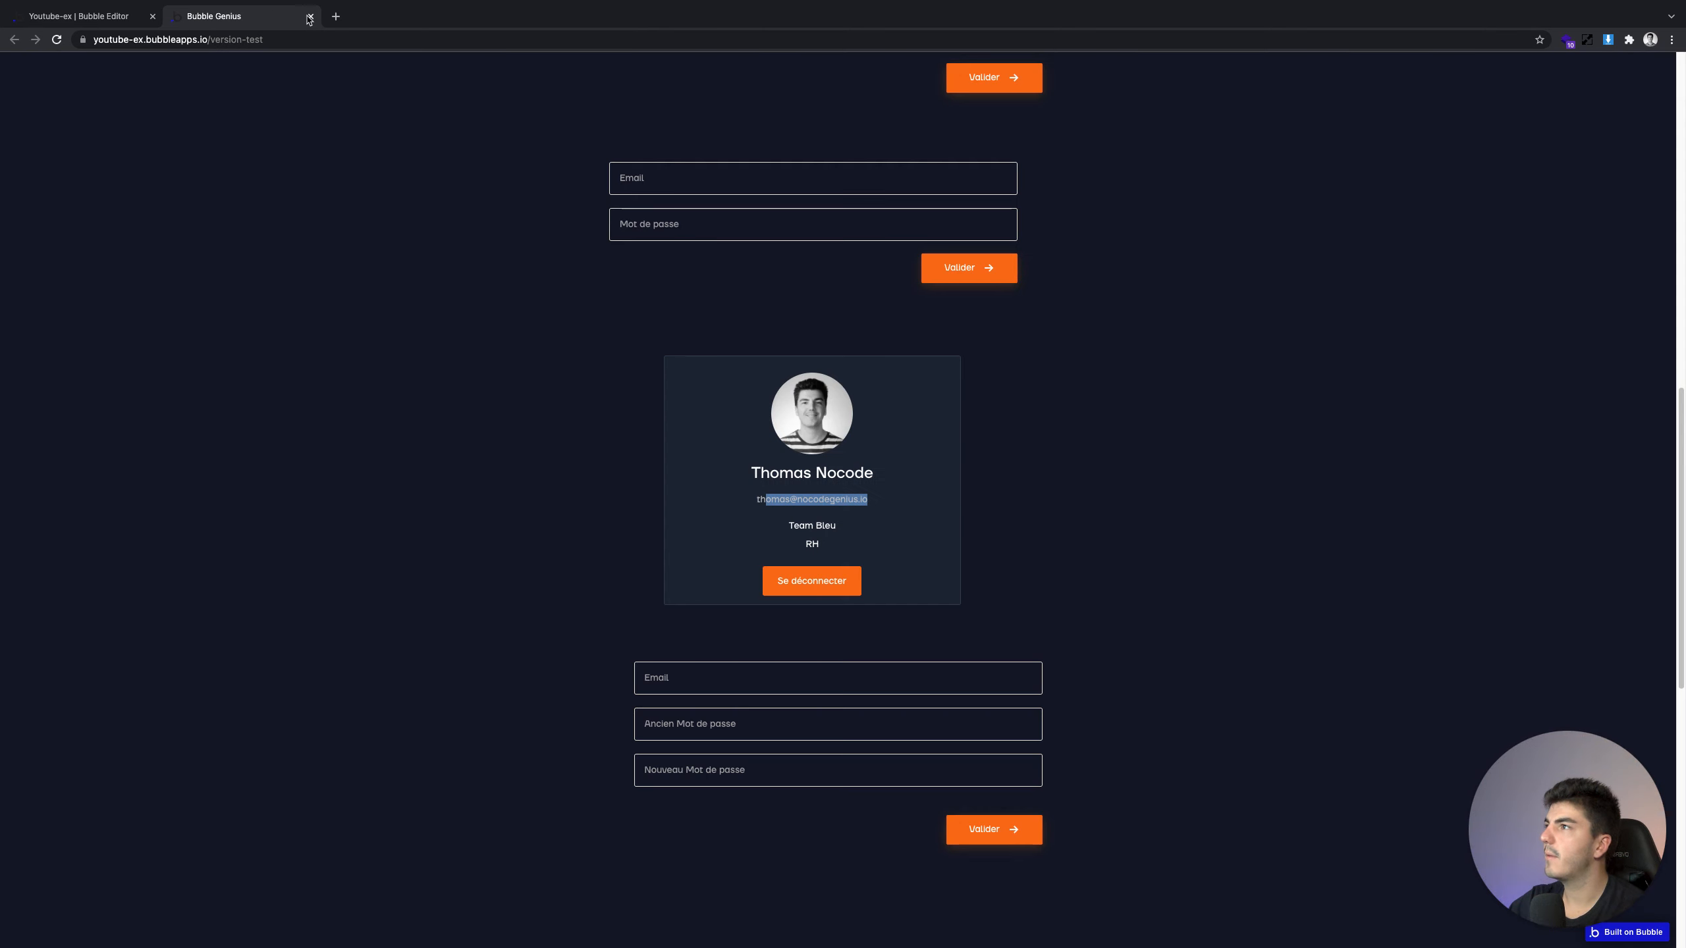
left_click(110, 17)
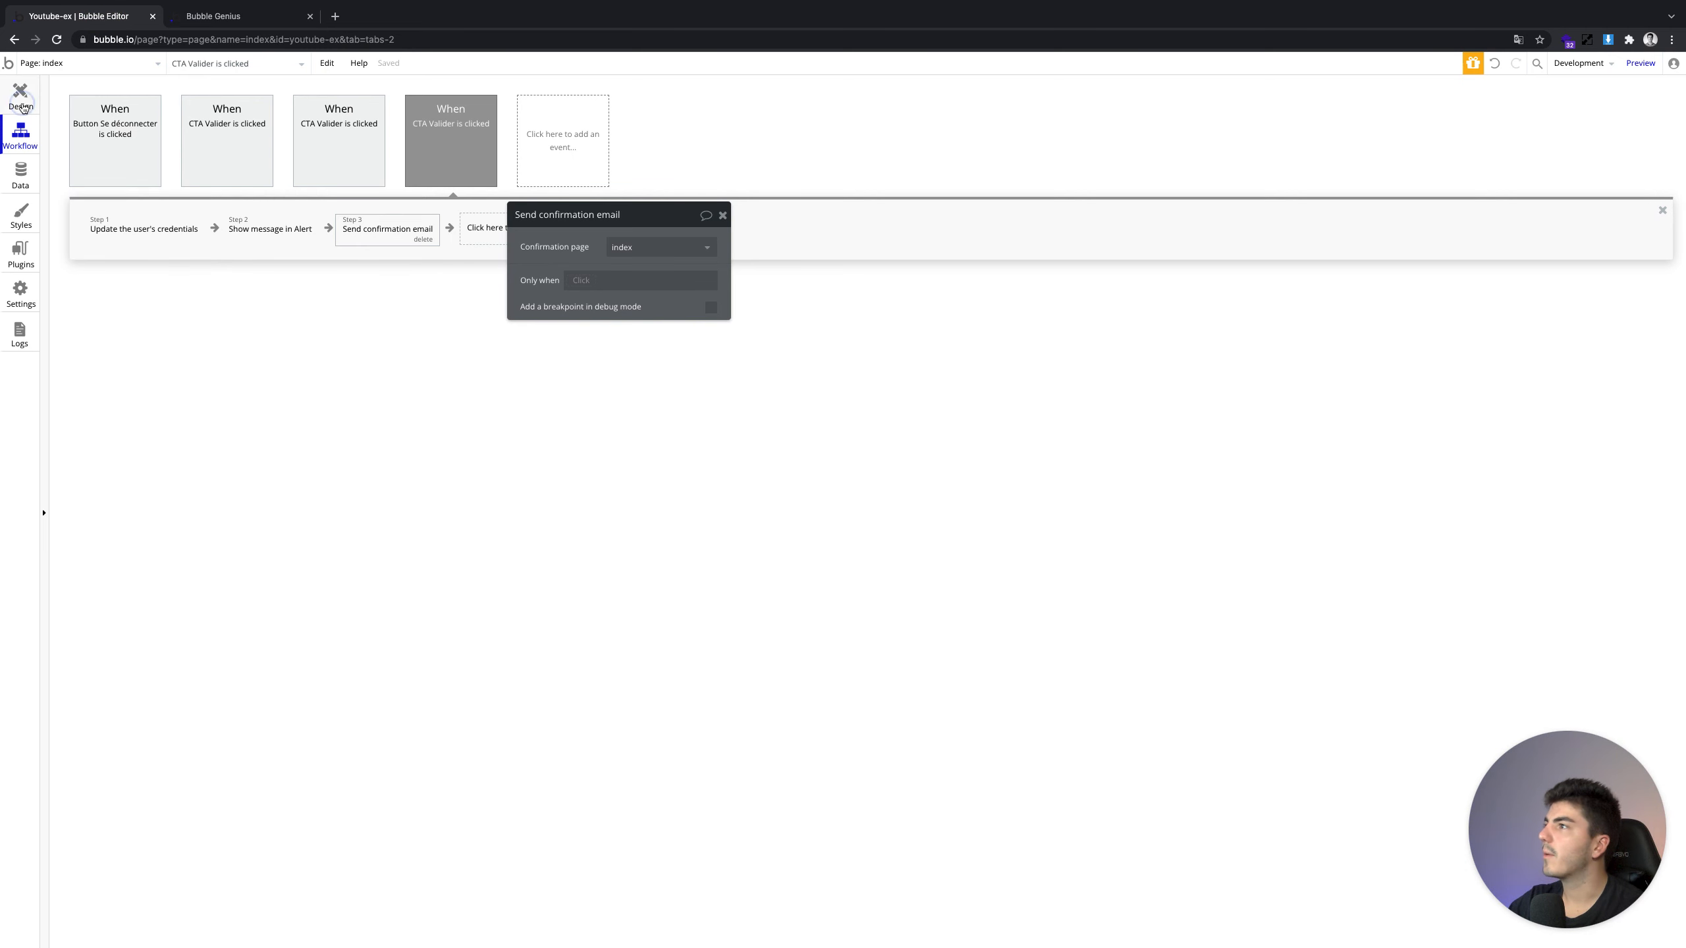
left_click(20, 98)
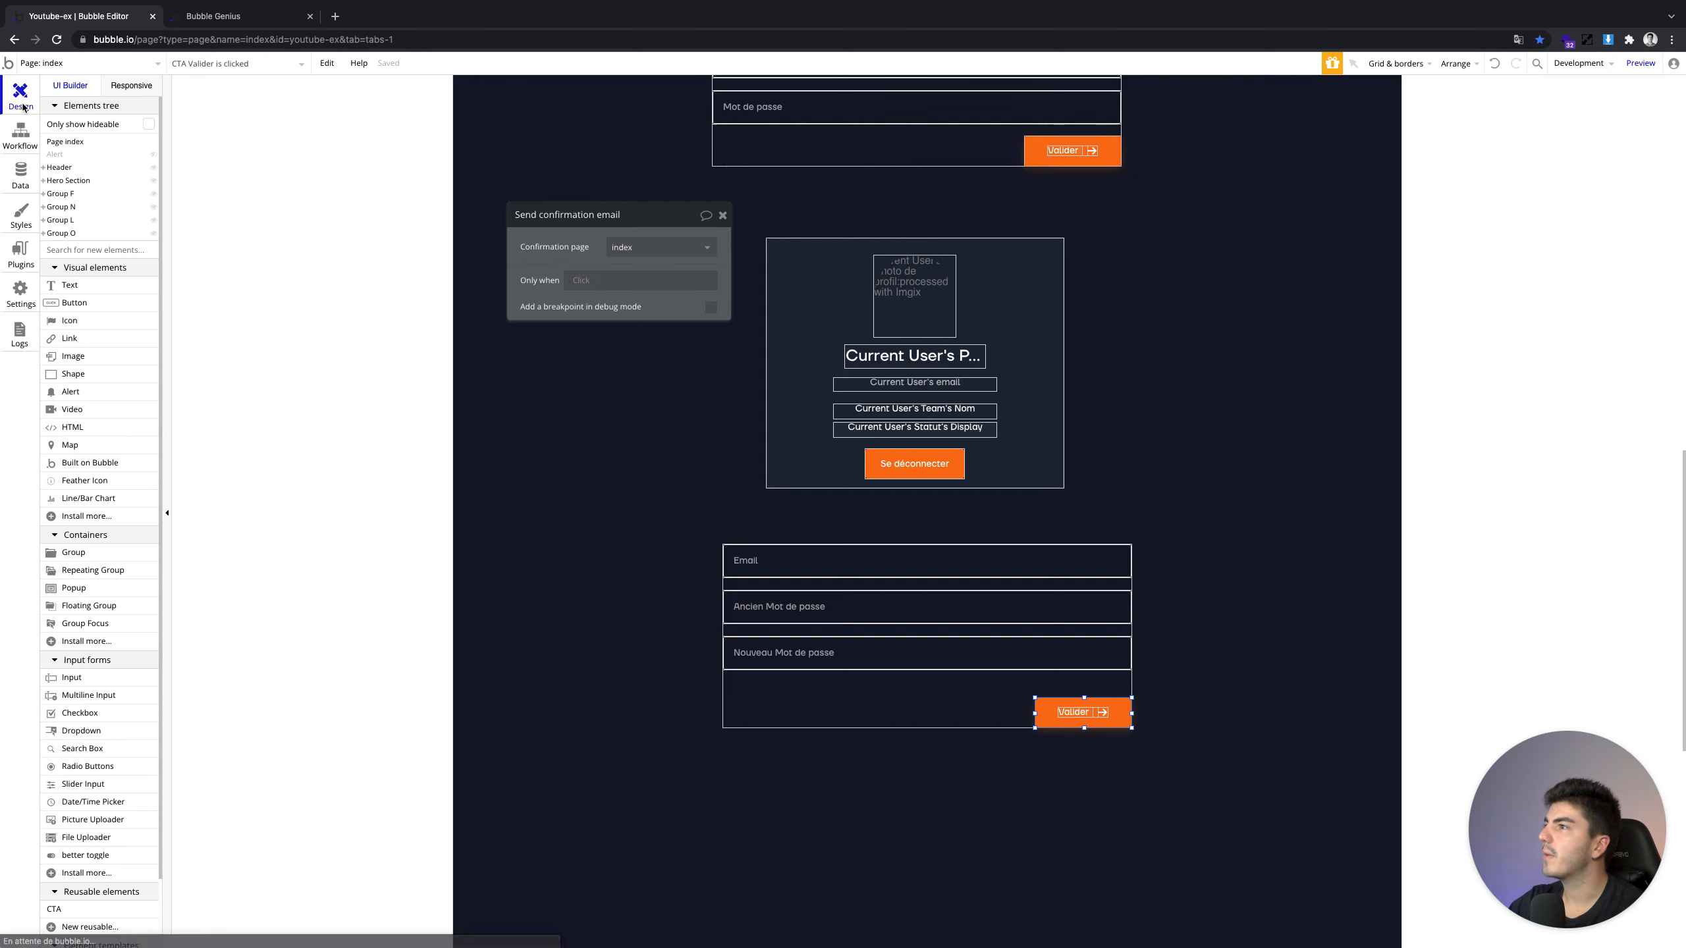
left_click(12, 138)
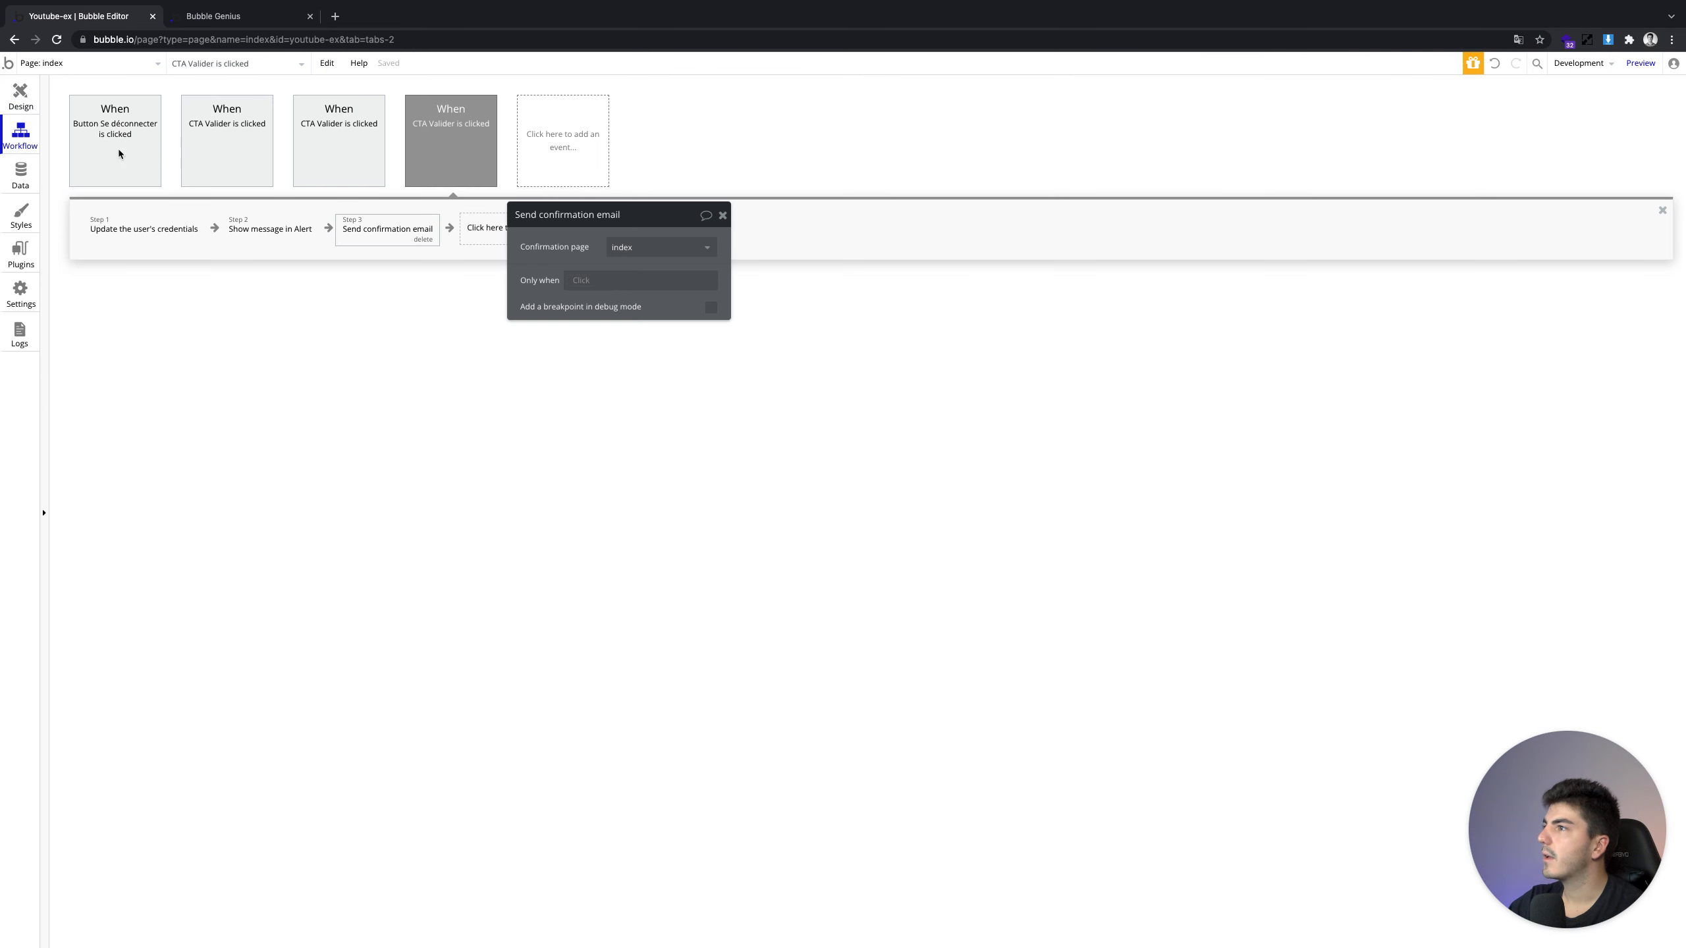
left_click(465, 229)
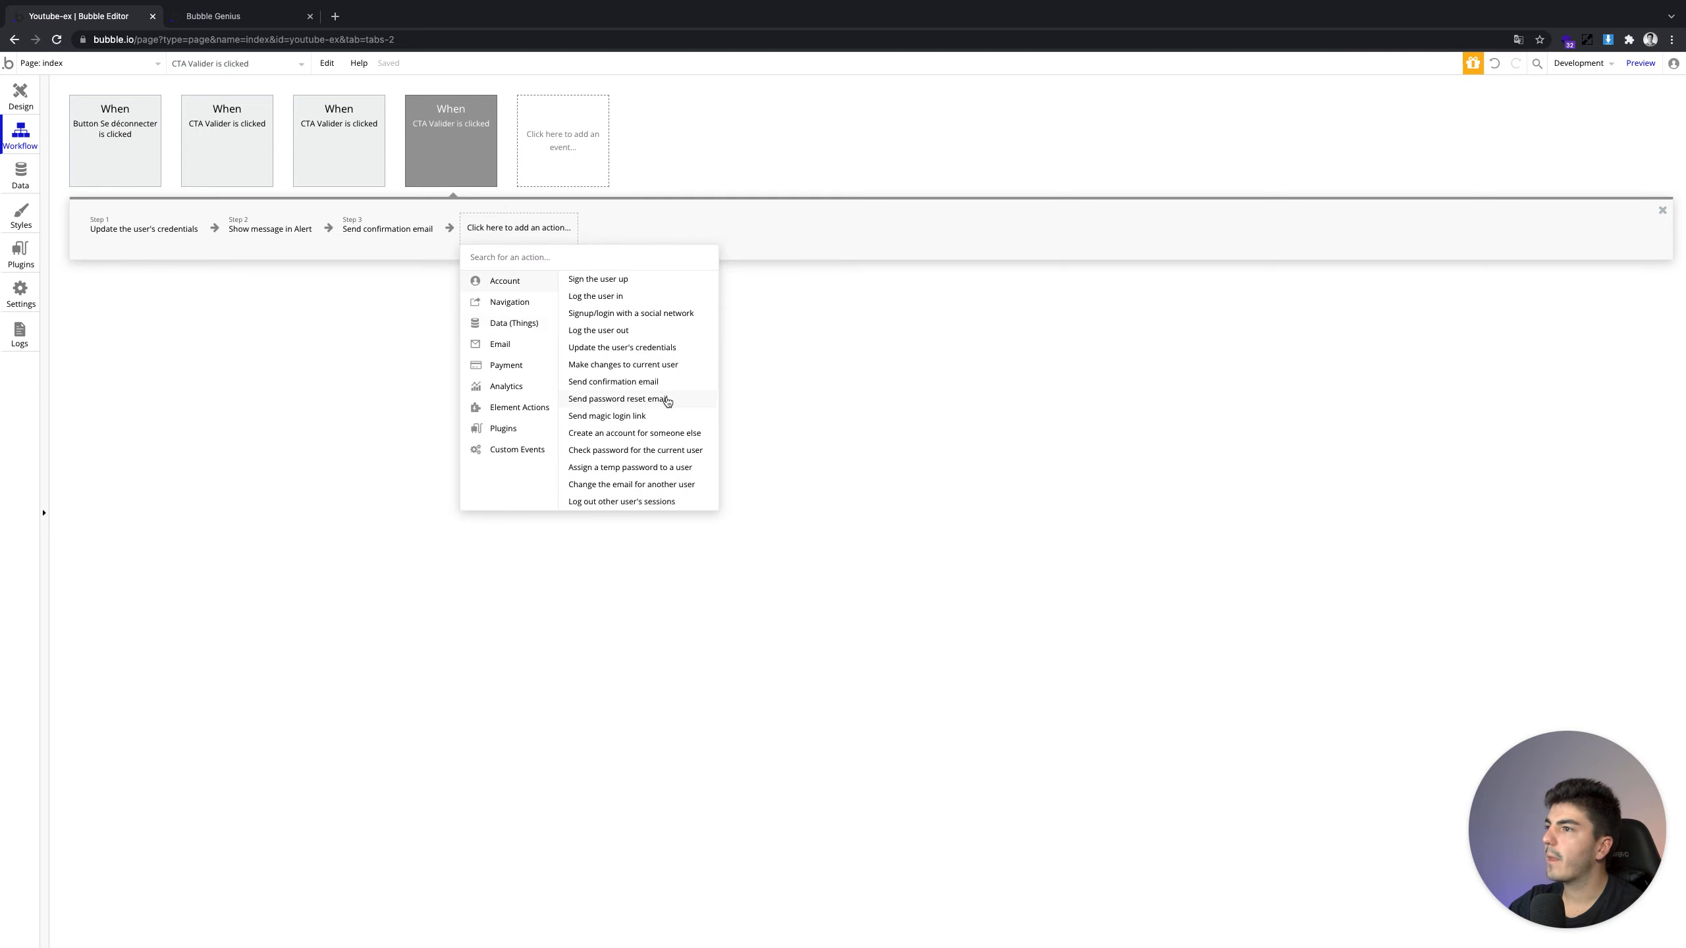
mouse_move(667, 401)
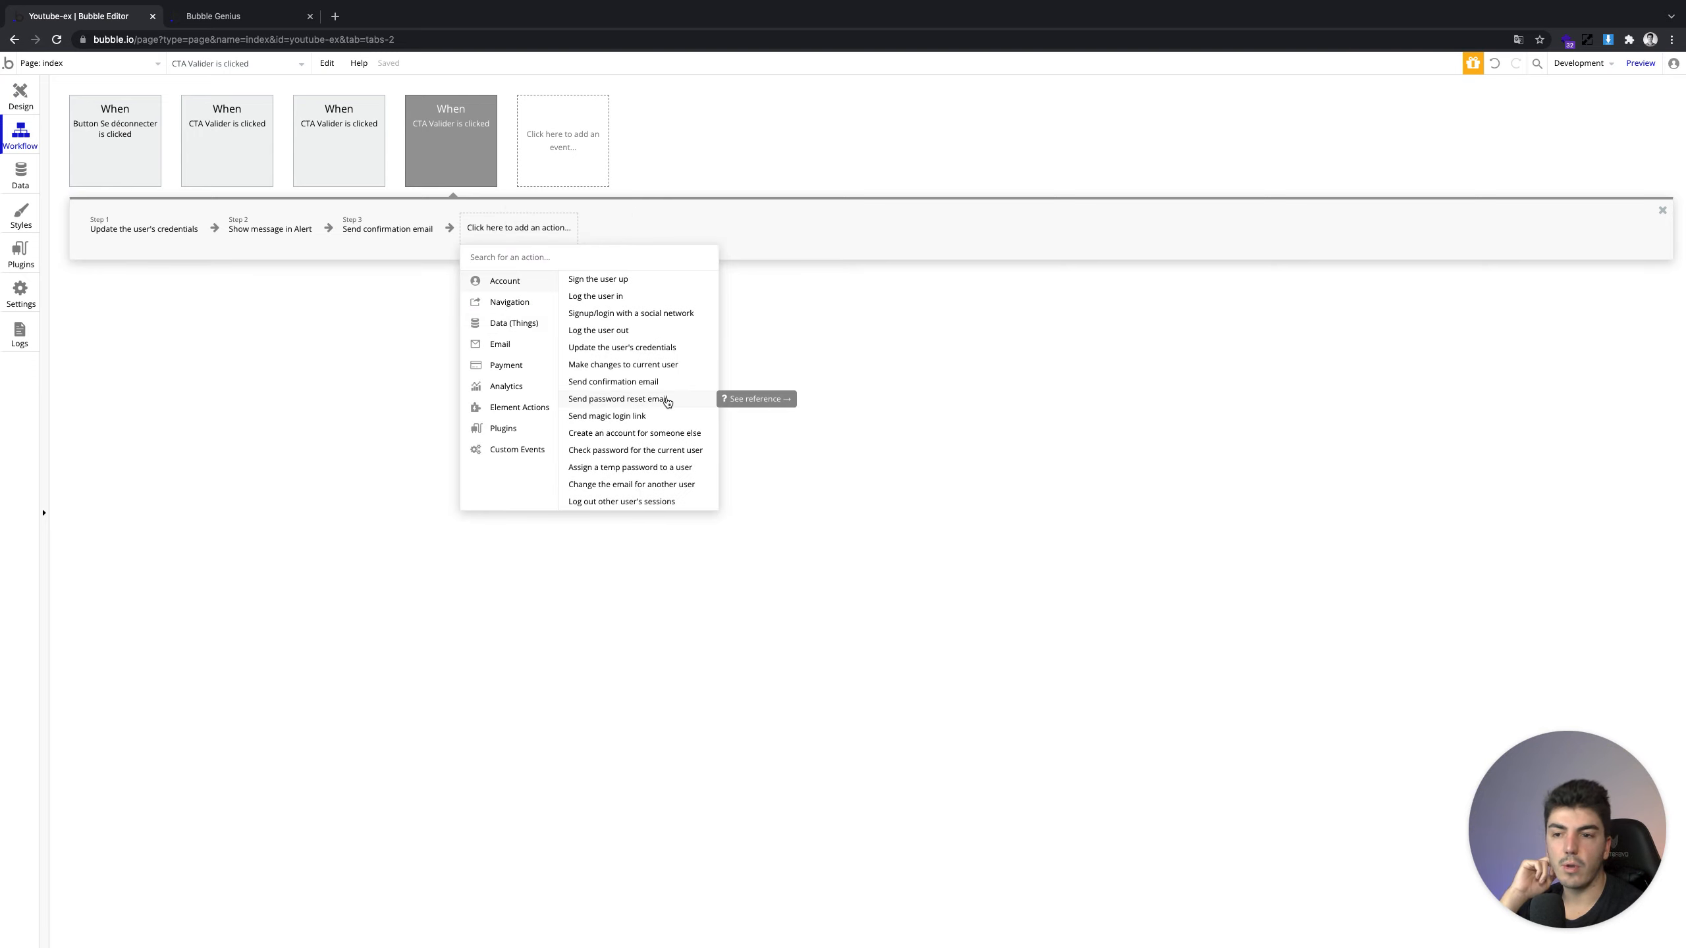
left_click(65, 66)
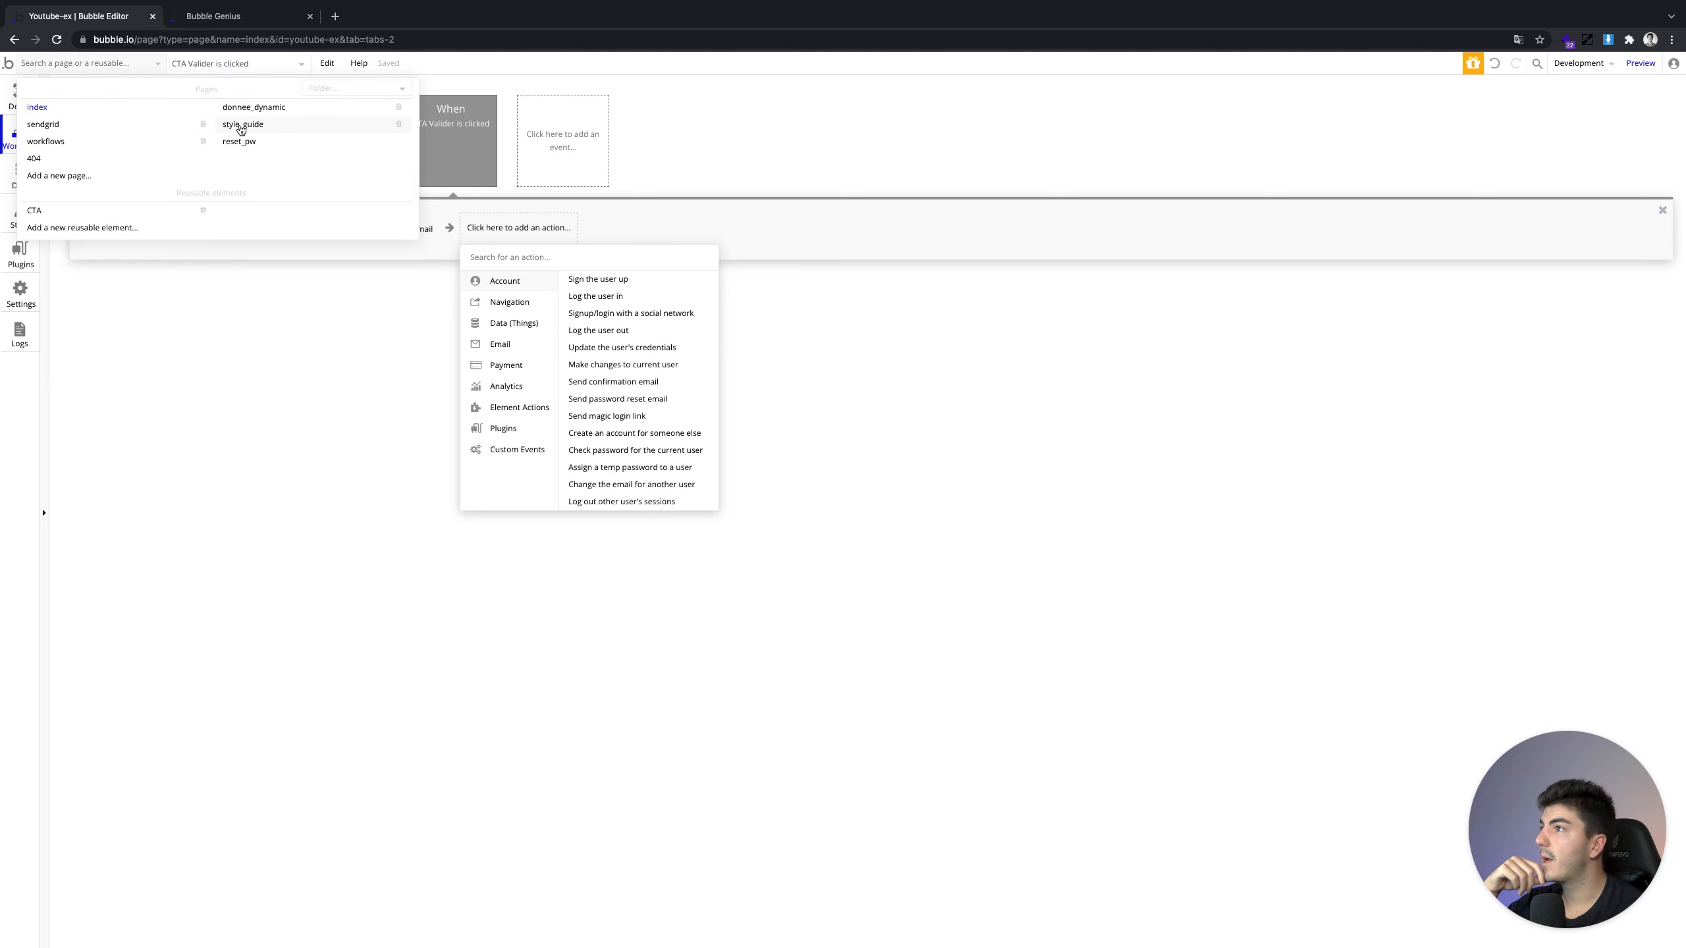
Open the reset_pw page and start a click workflow for its Valider button
left_click(260, 141)
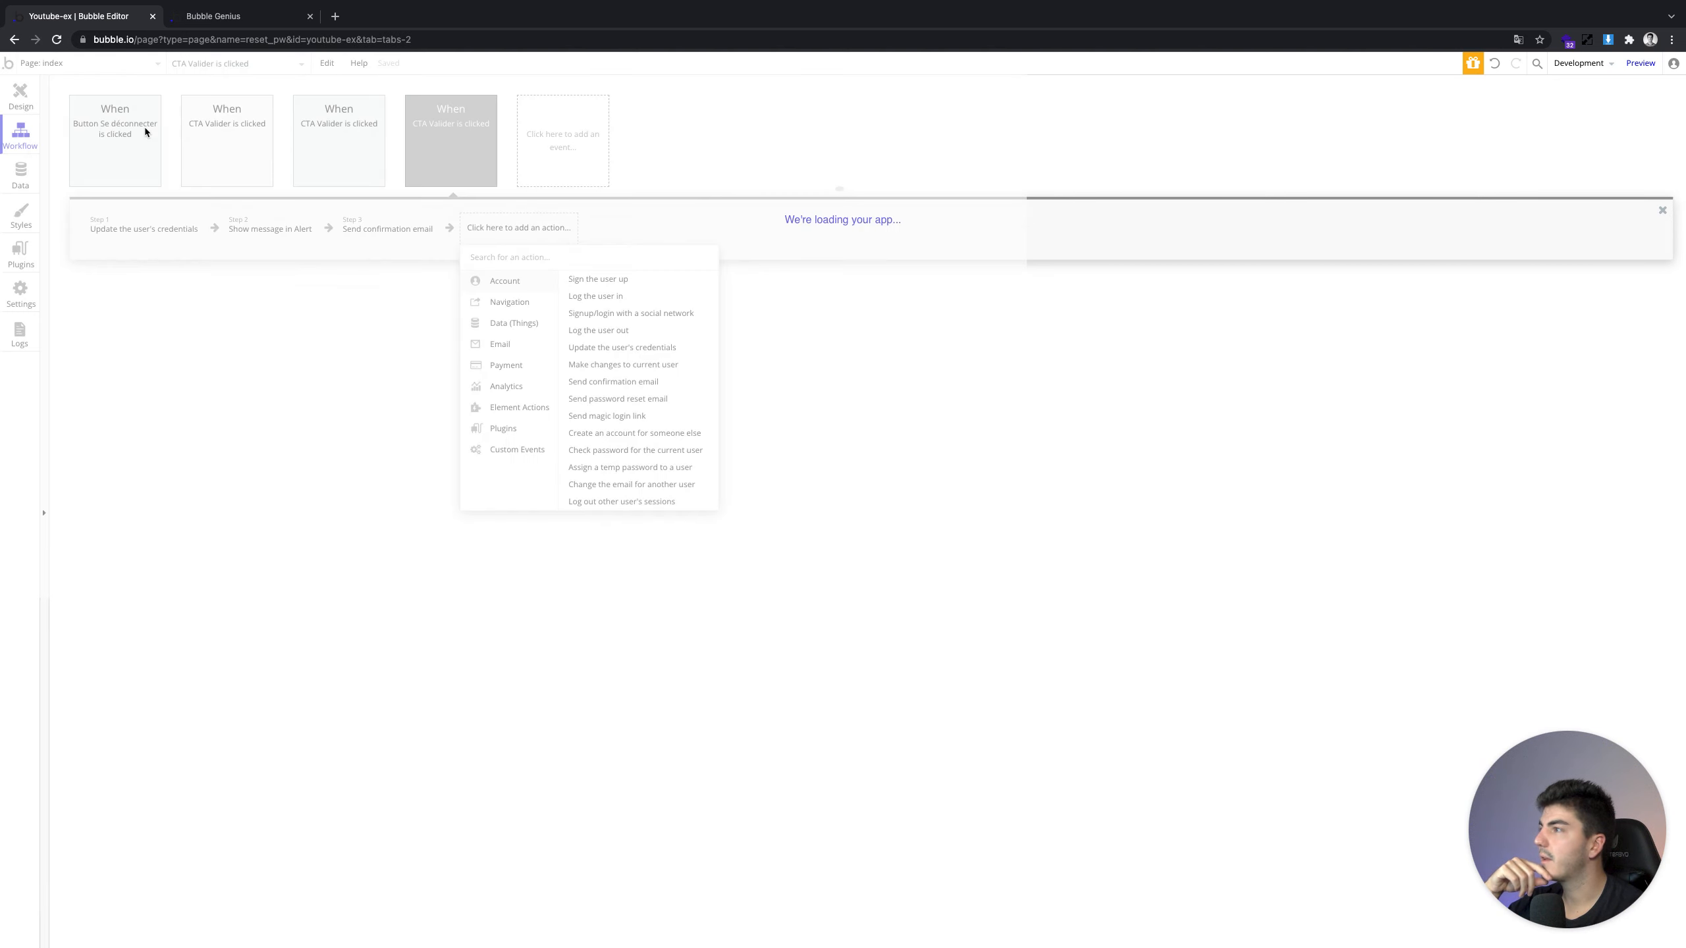
left_click(26, 99)
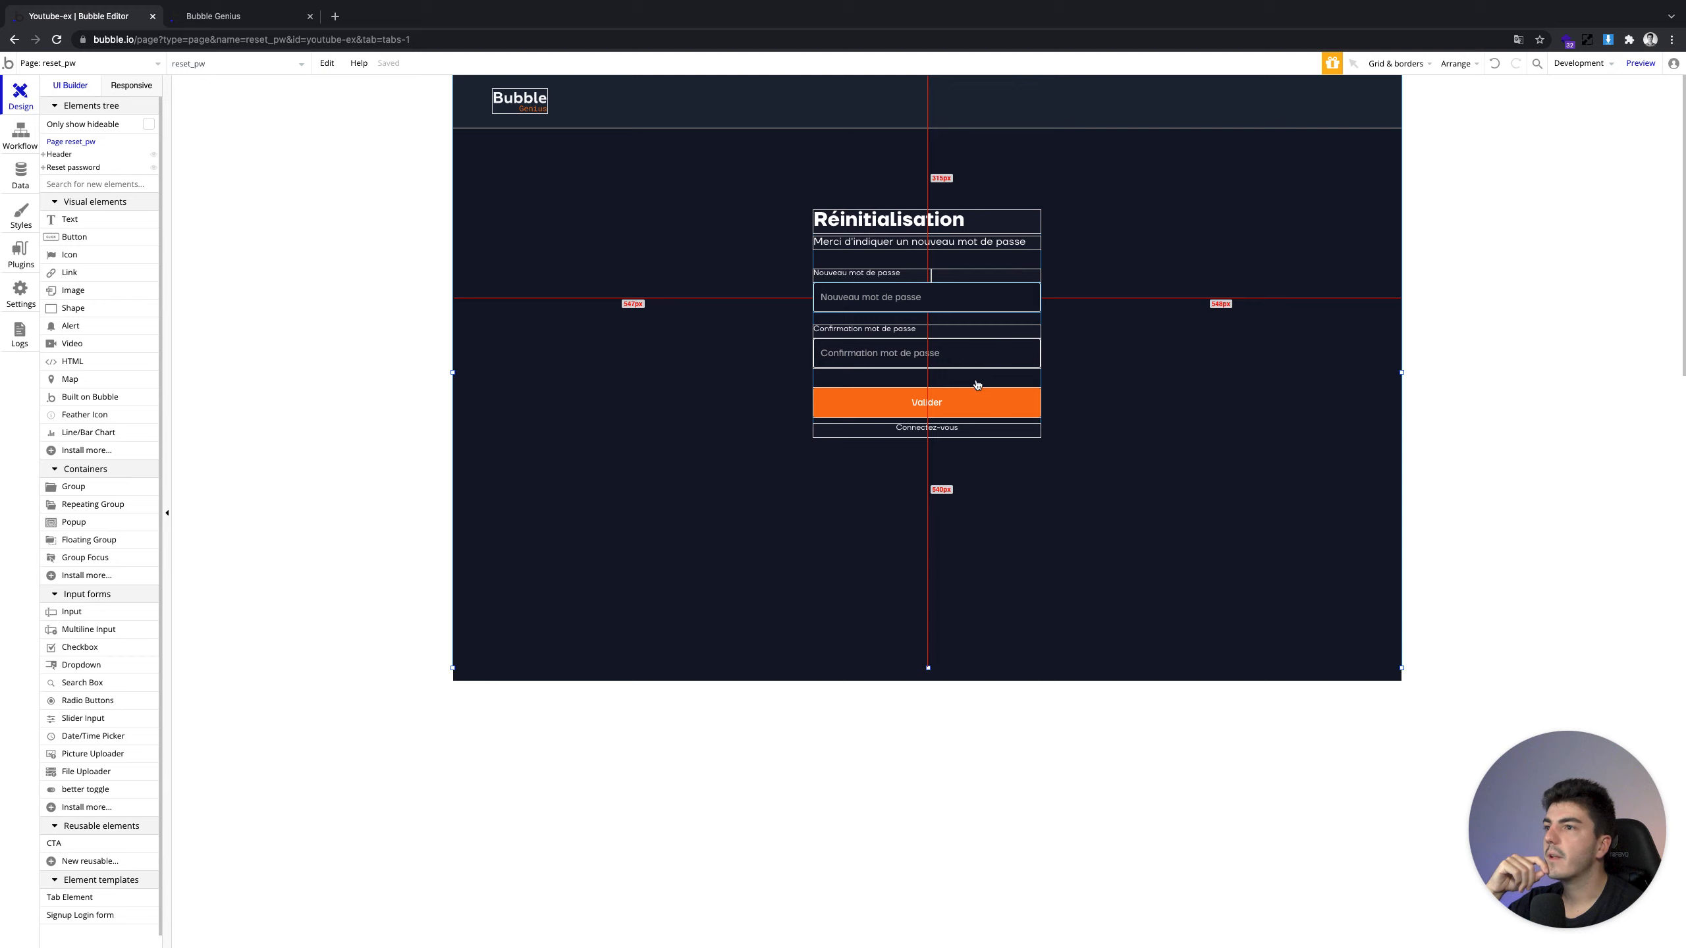
double_click(961, 406)
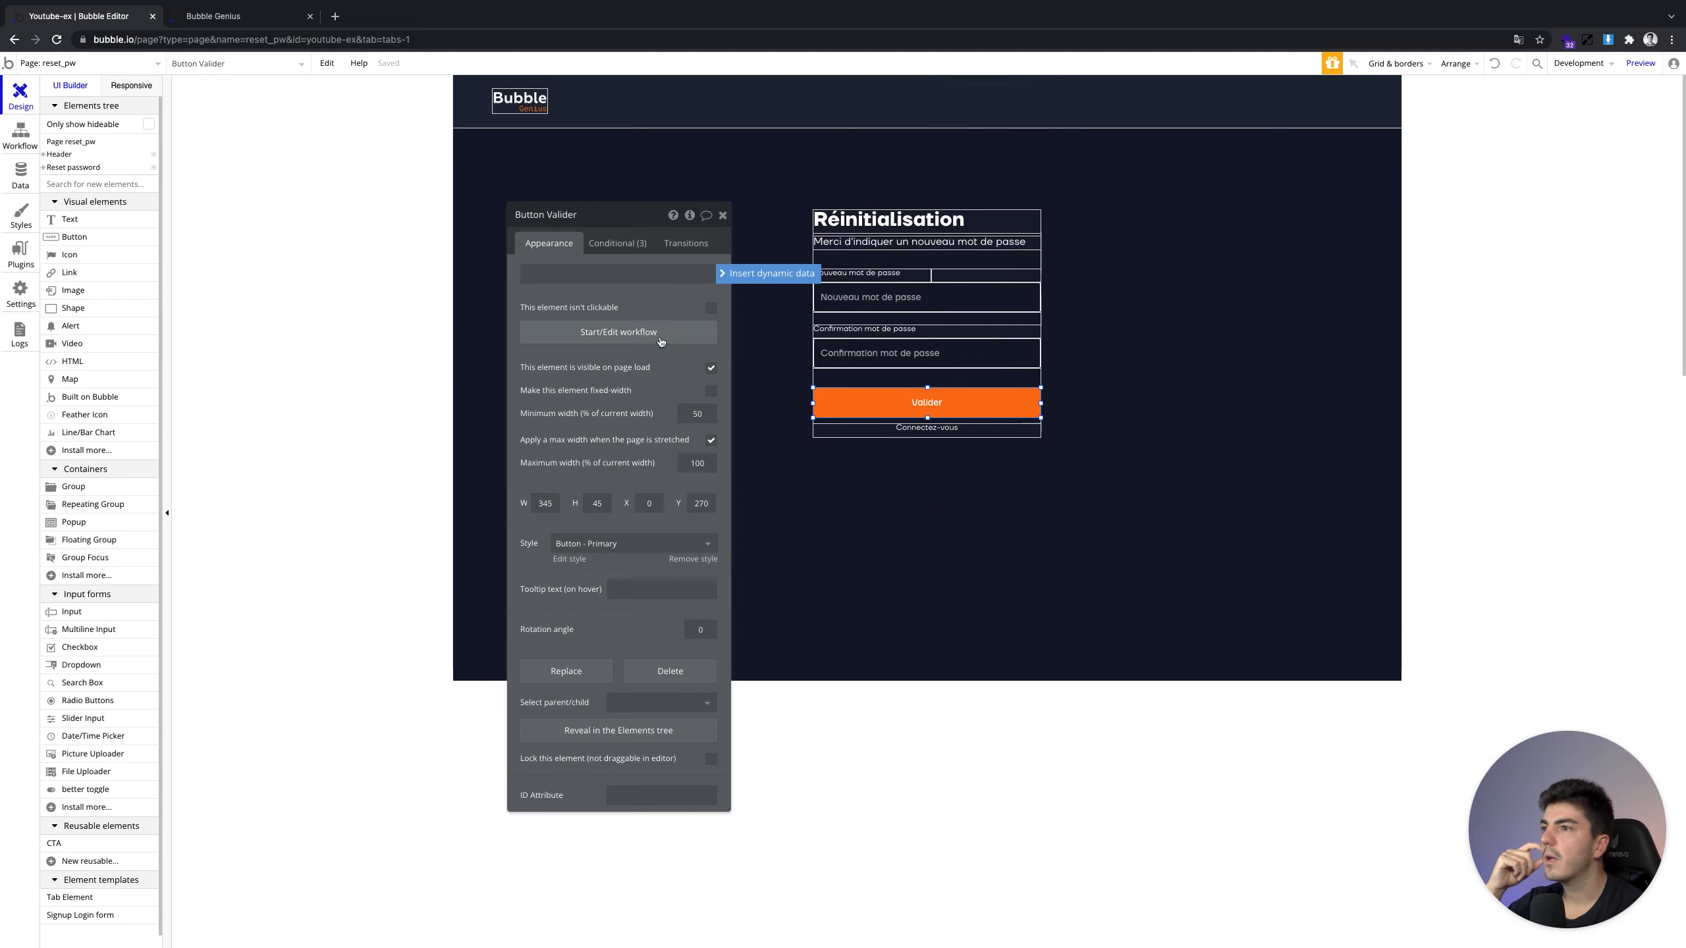
left_click(617, 332)
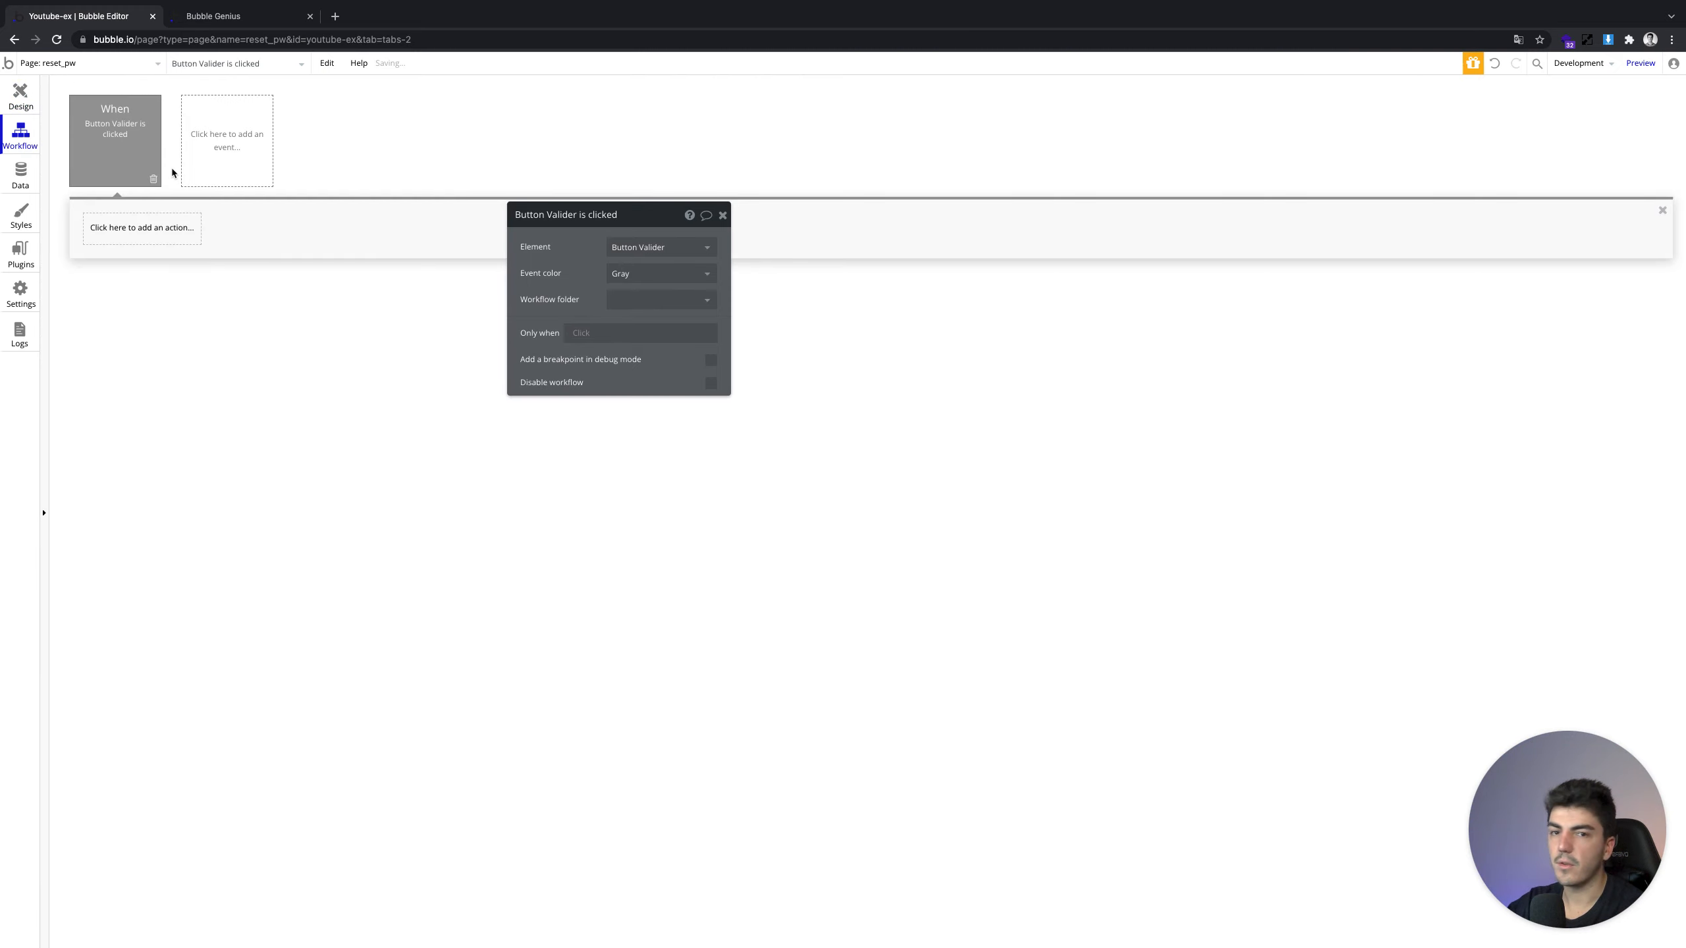
Add a Reset password action to the Valider workflow, then delete it again
left_click(133, 238)
type("rese")
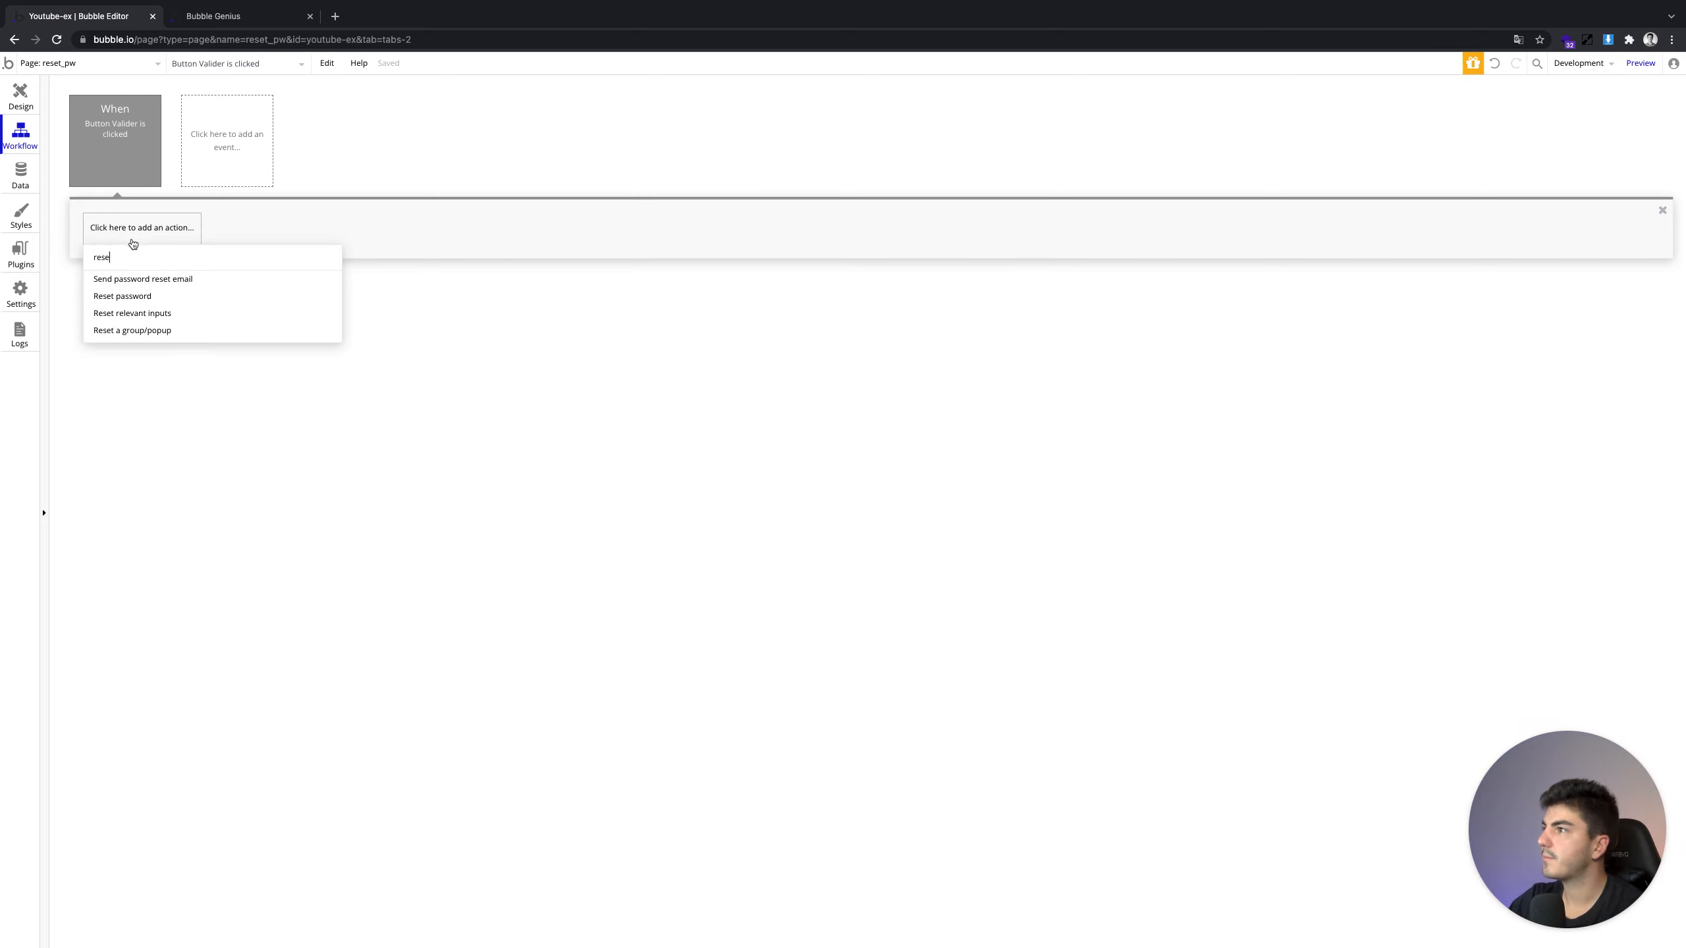
left_click(163, 296)
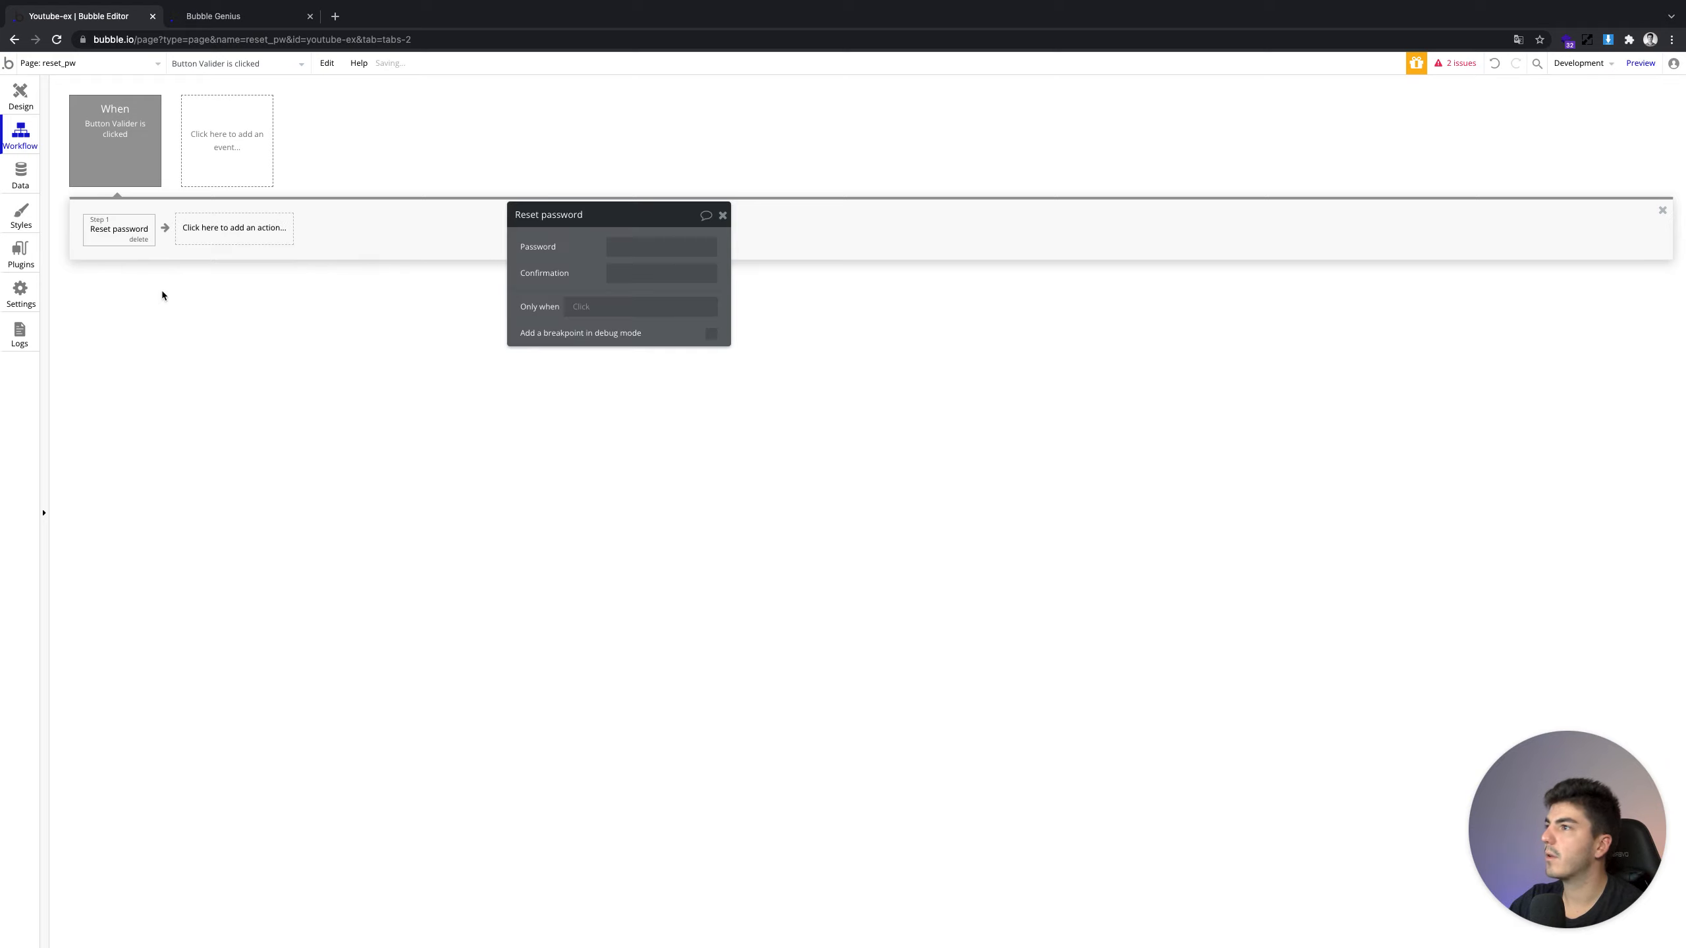
left_click(631, 249)
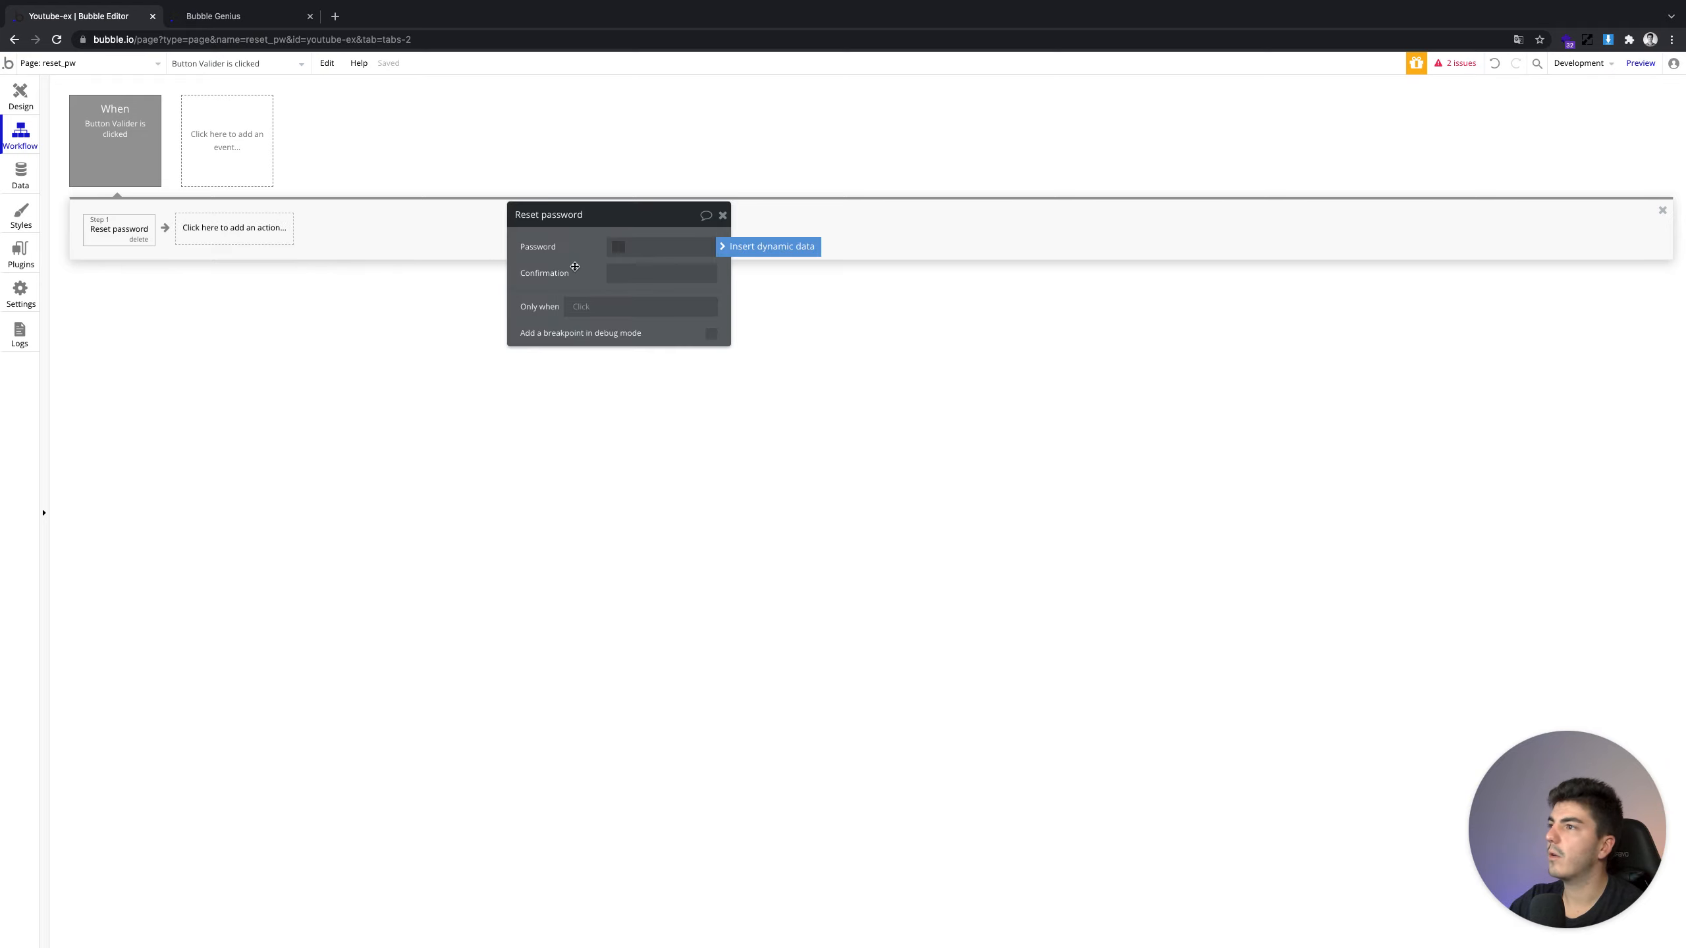
left_click(574, 266)
left_click(139, 239)
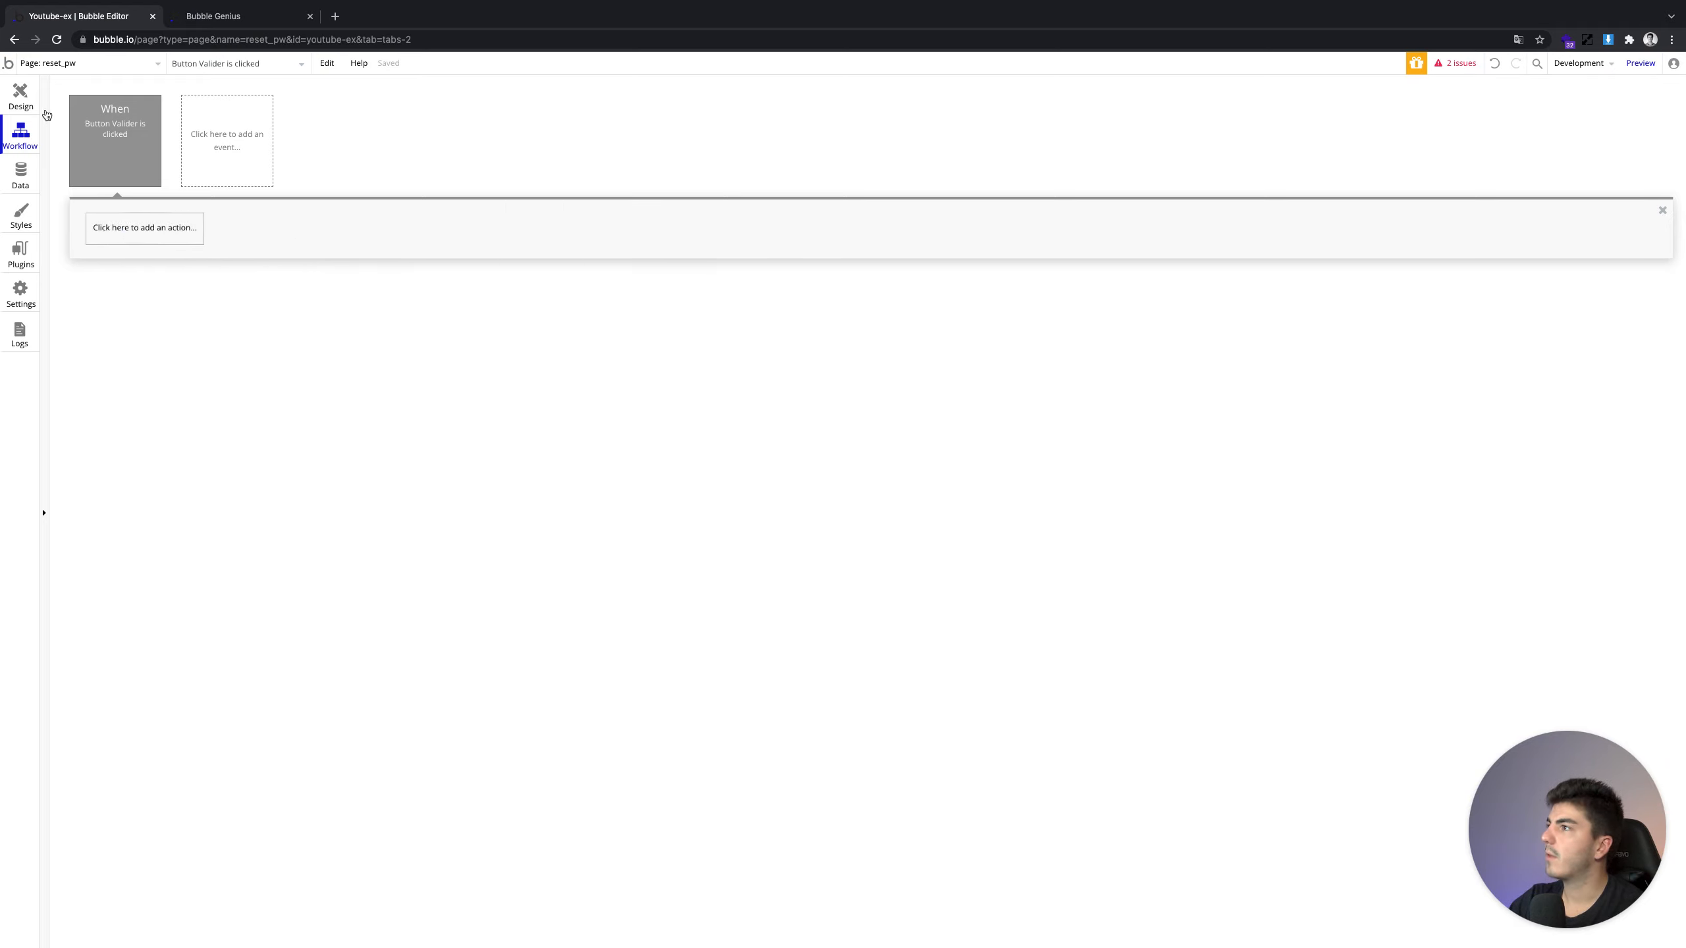
Go back to the design view and switch to the index page
left_click(21, 95)
left_click(63, 63)
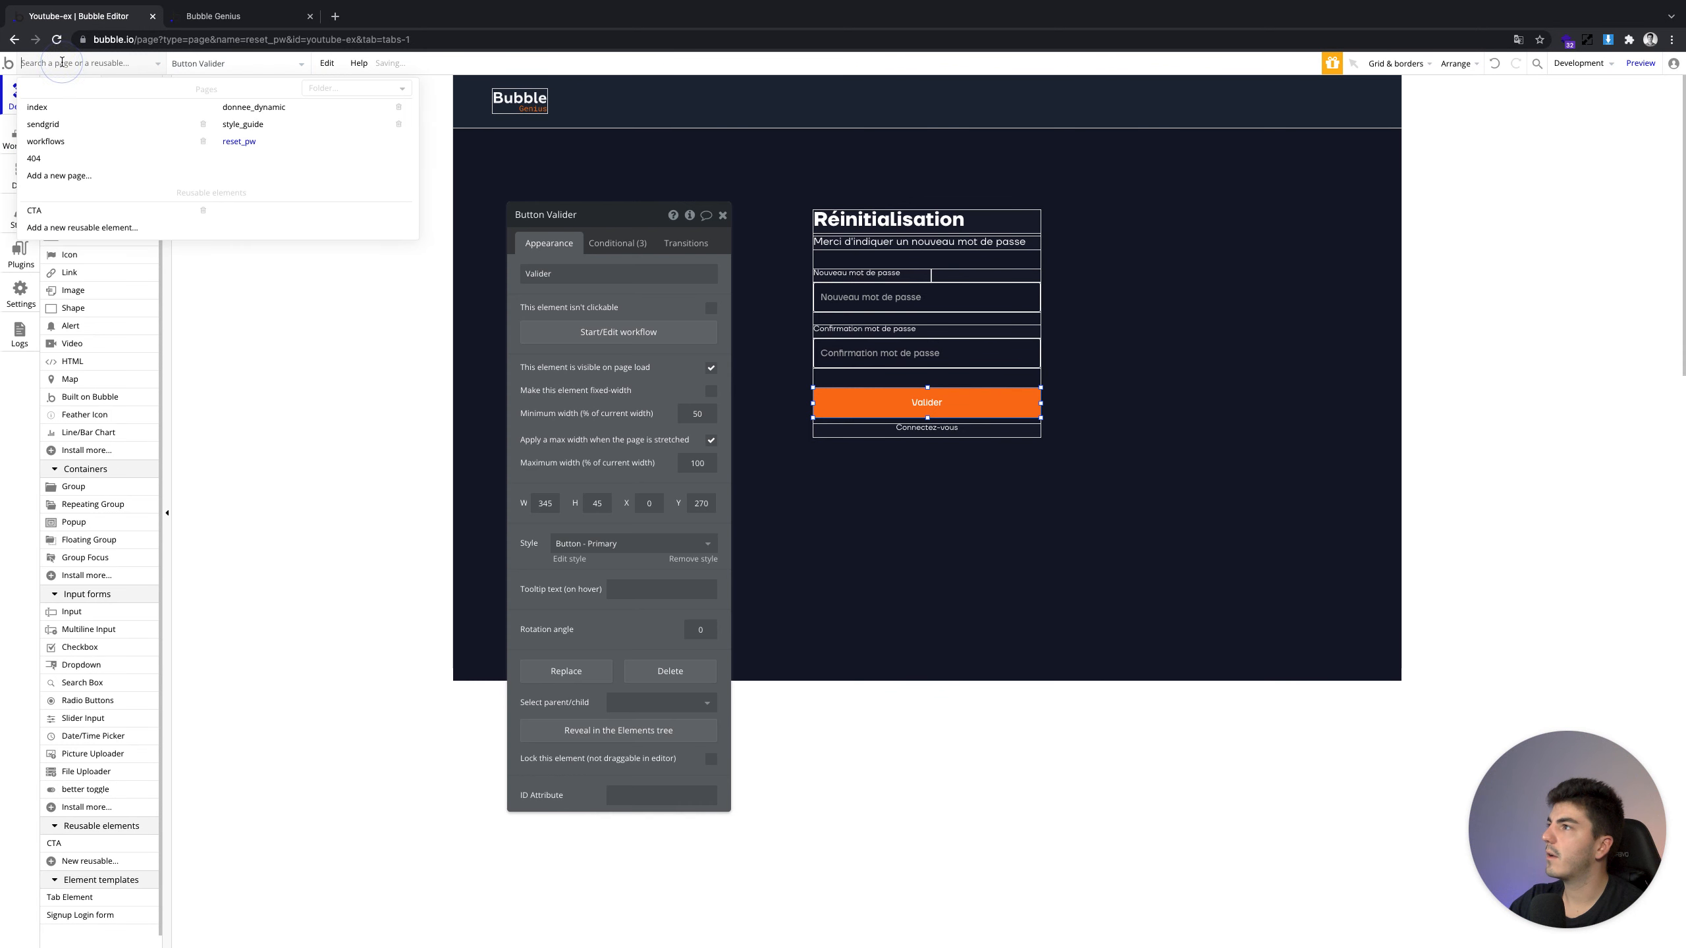
left_click(36, 107)
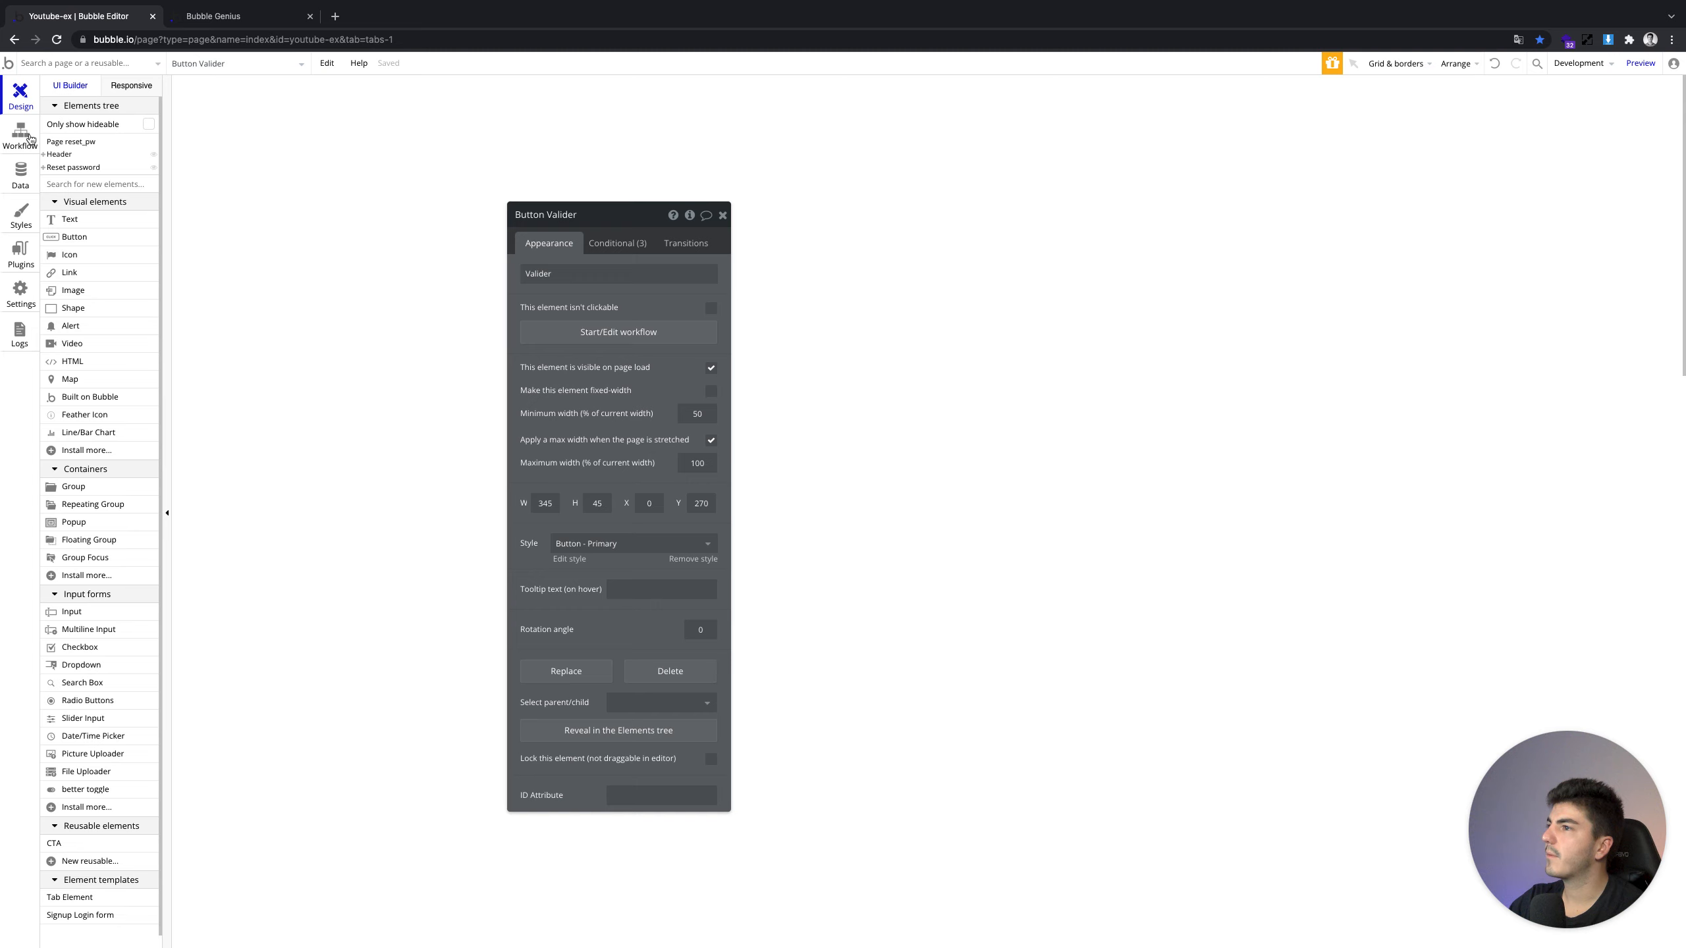
Paste a copy of the login form group Group N below the password-change form
scroll(667, 302, "down", 20)
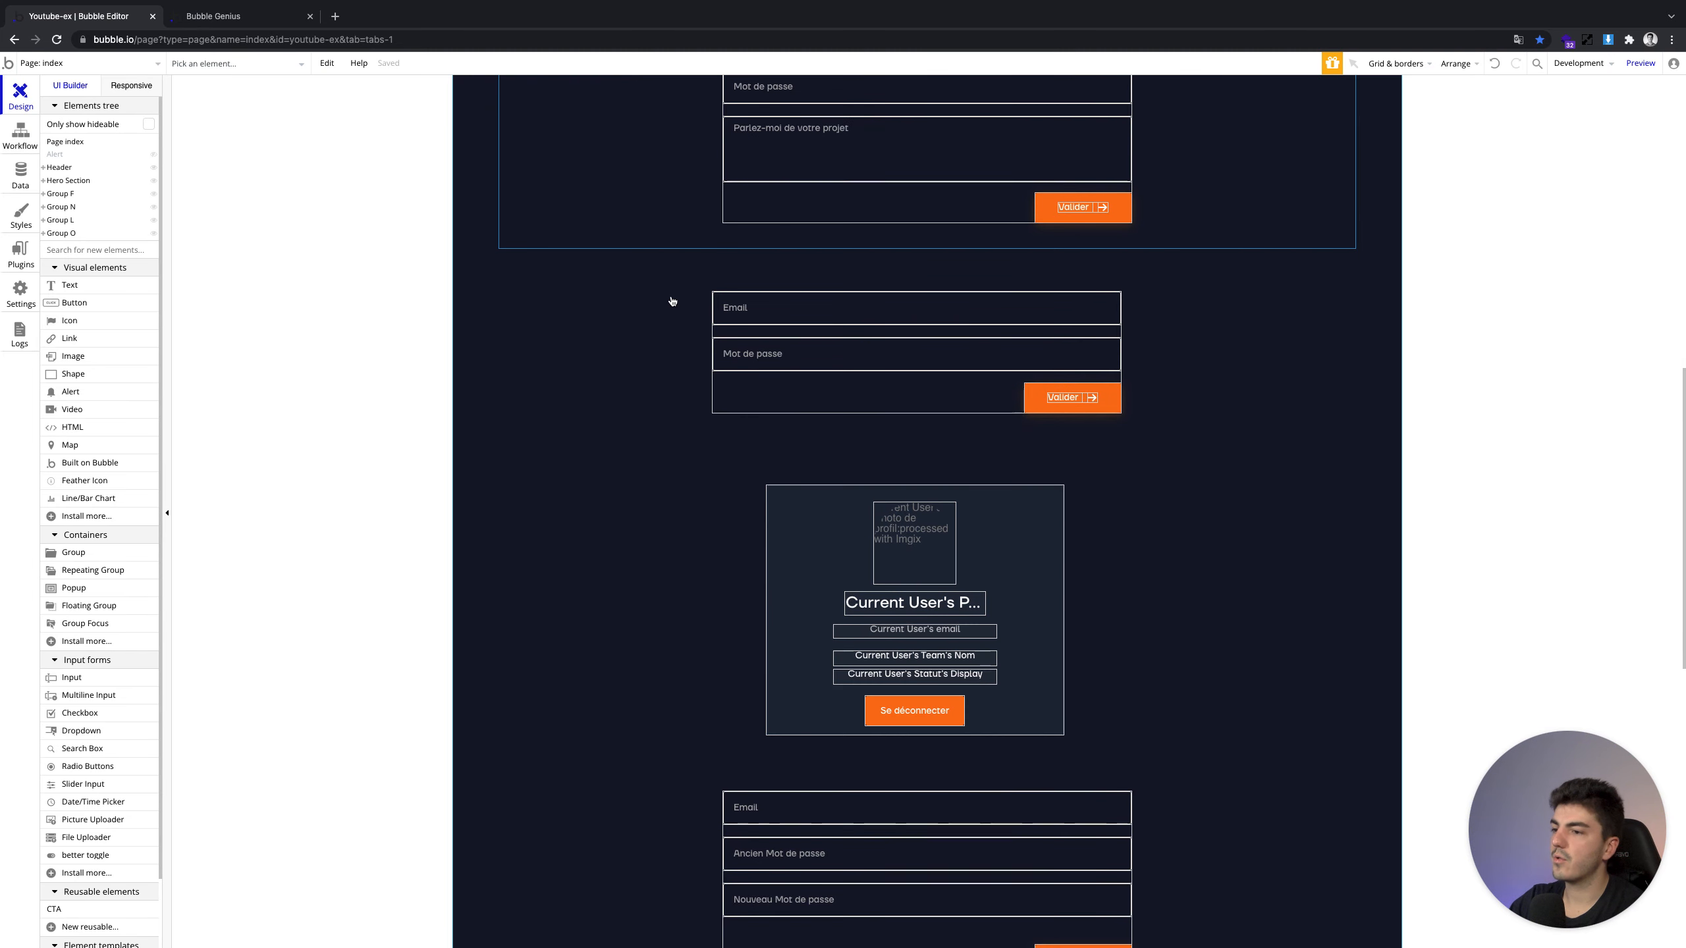
scroll(690, 312, "down", 1)
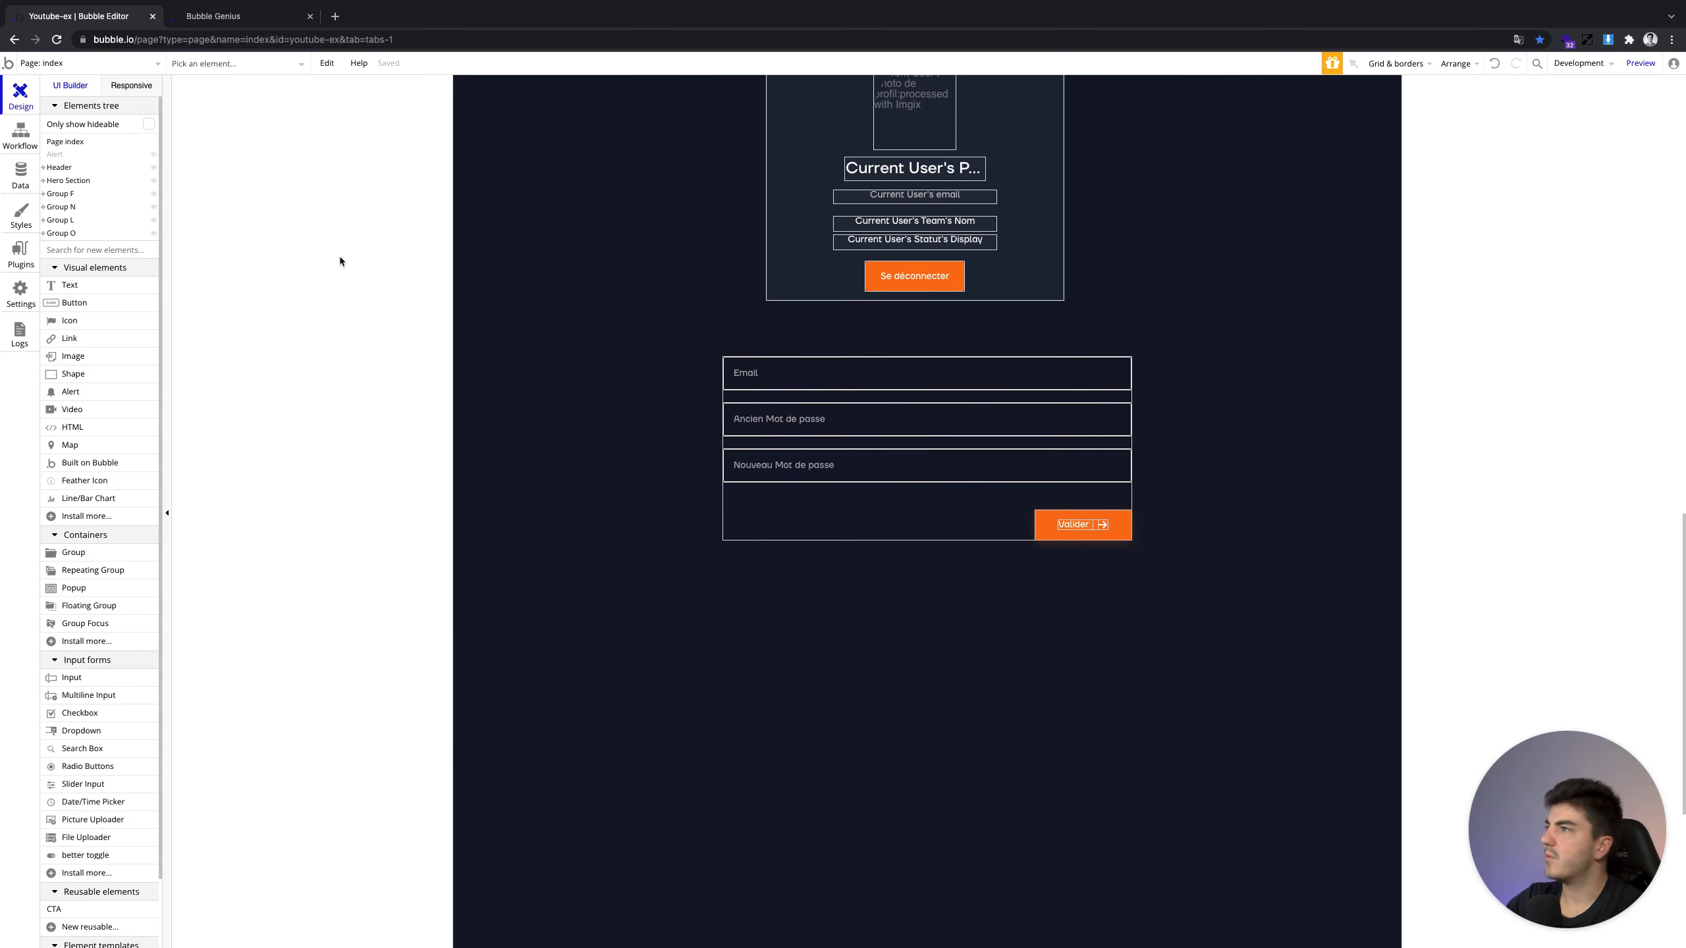
left_click(15, 128)
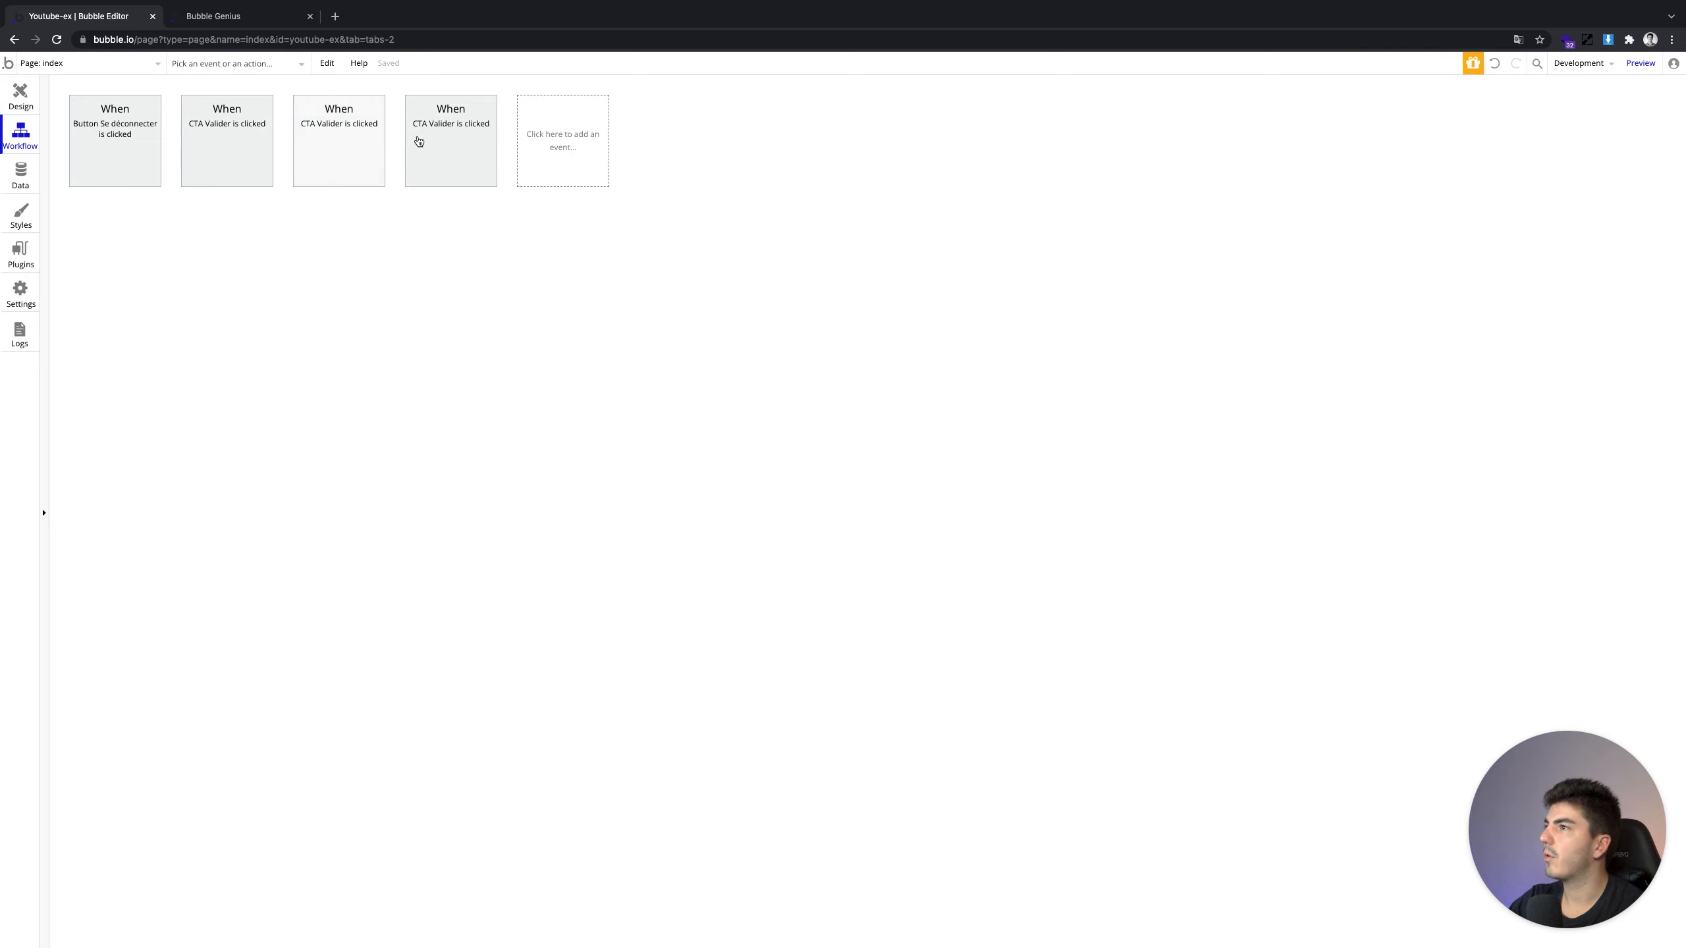
left_click(20, 95)
scroll(1203, 365, "up", 5)
double_click(835, 299)
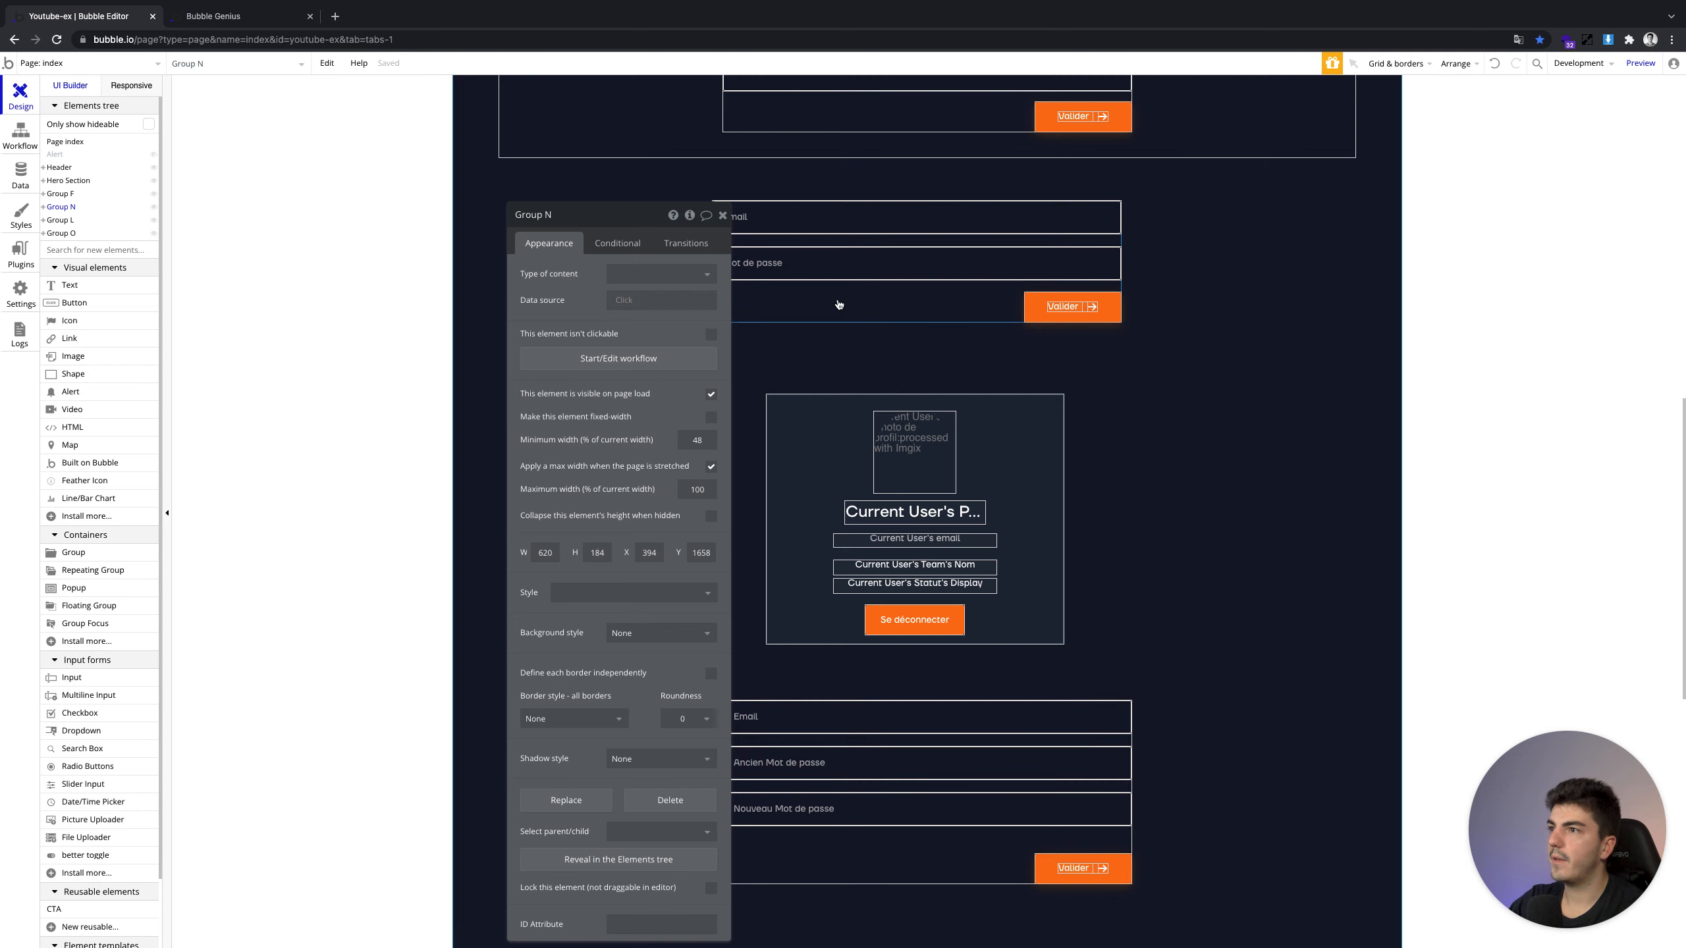
key("ctrl+v")
left_click_drag(832, 305, 835, 306)
left_click_drag(1113, 421, 962, 919)
left_click_drag(897, 577, 888, 668)
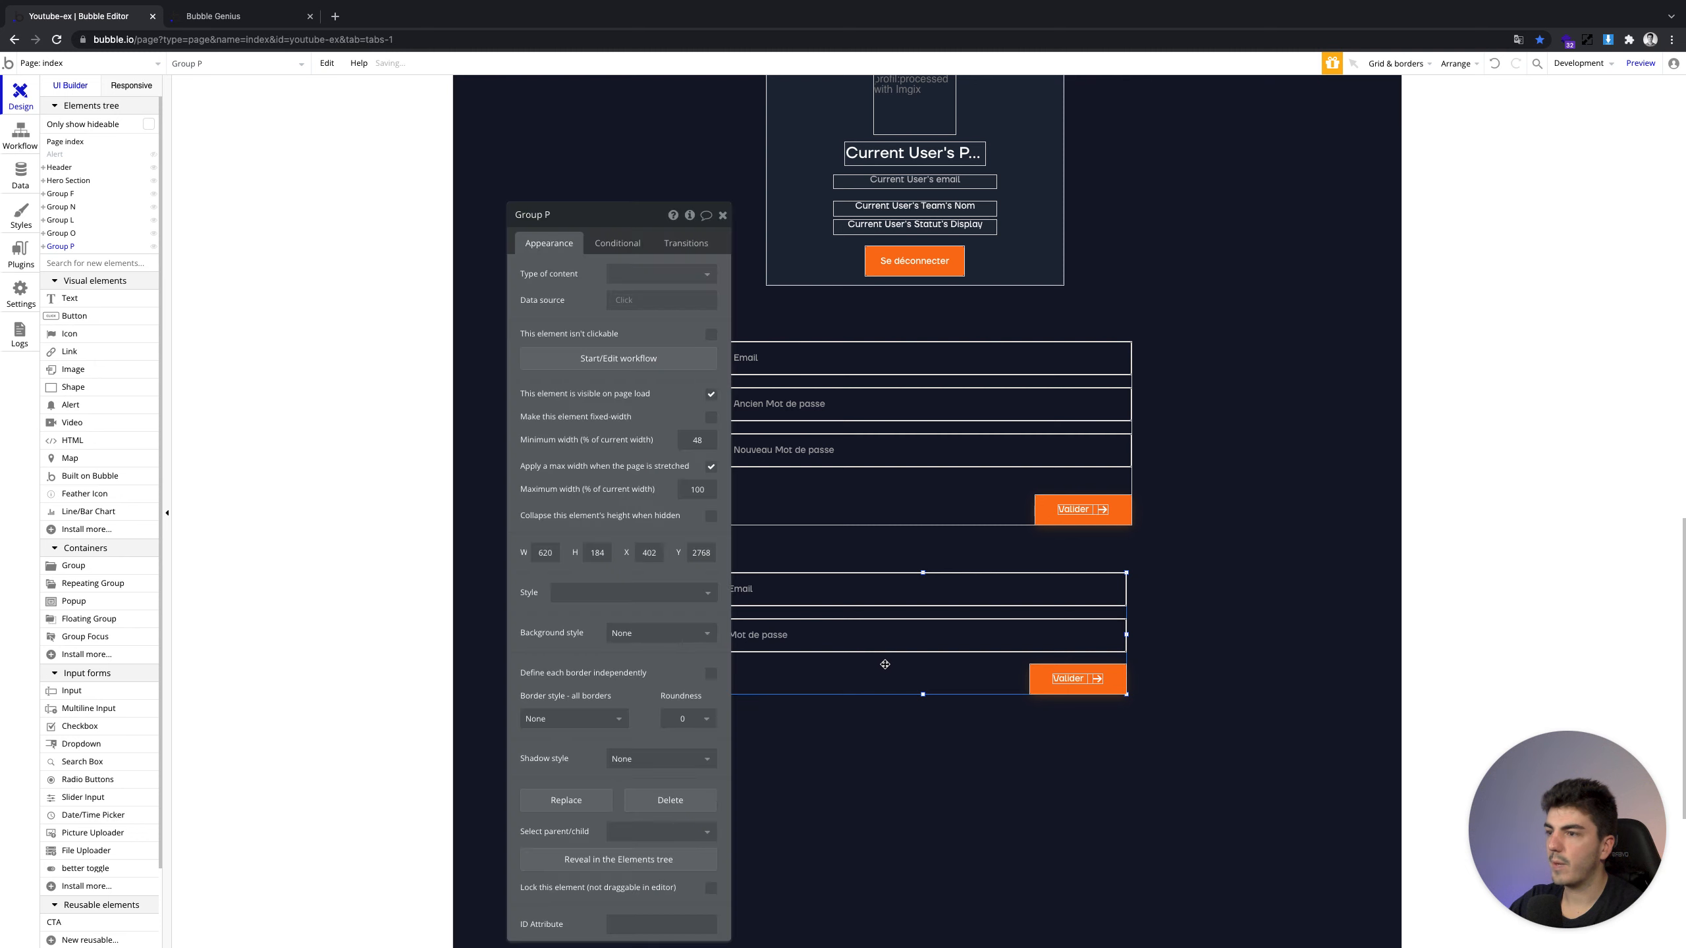
Delete the copy's password field, move Valider up under Email, and shrink the group
left_click(875, 629)
key("Delete")
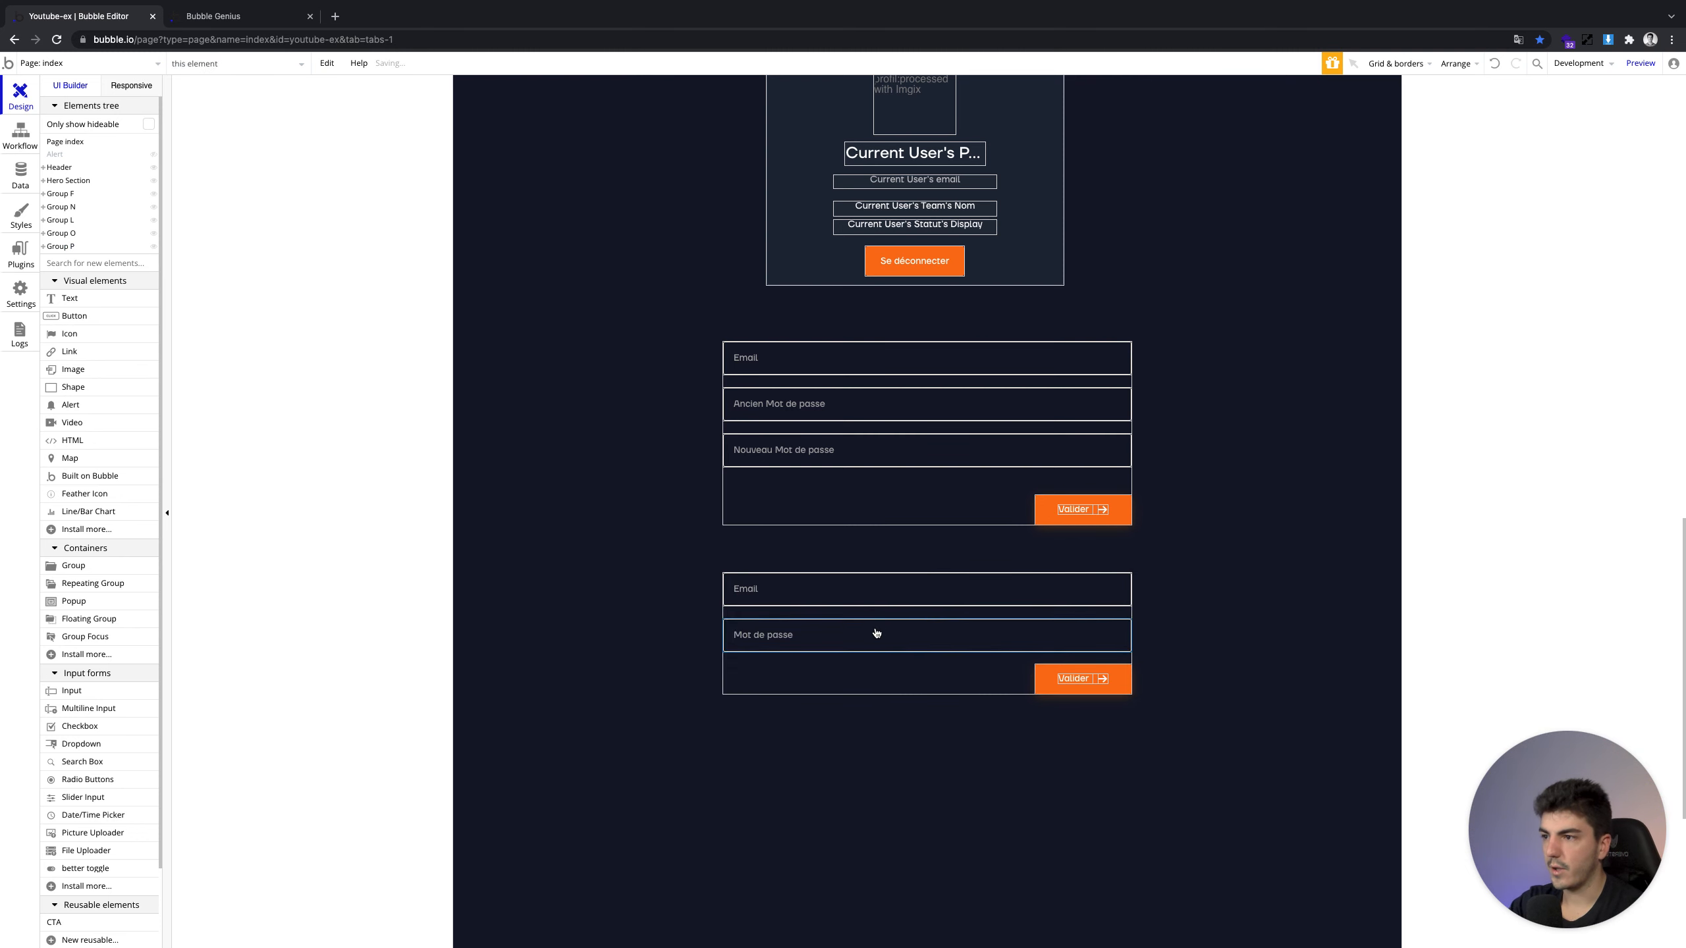
left_click(1113, 675)
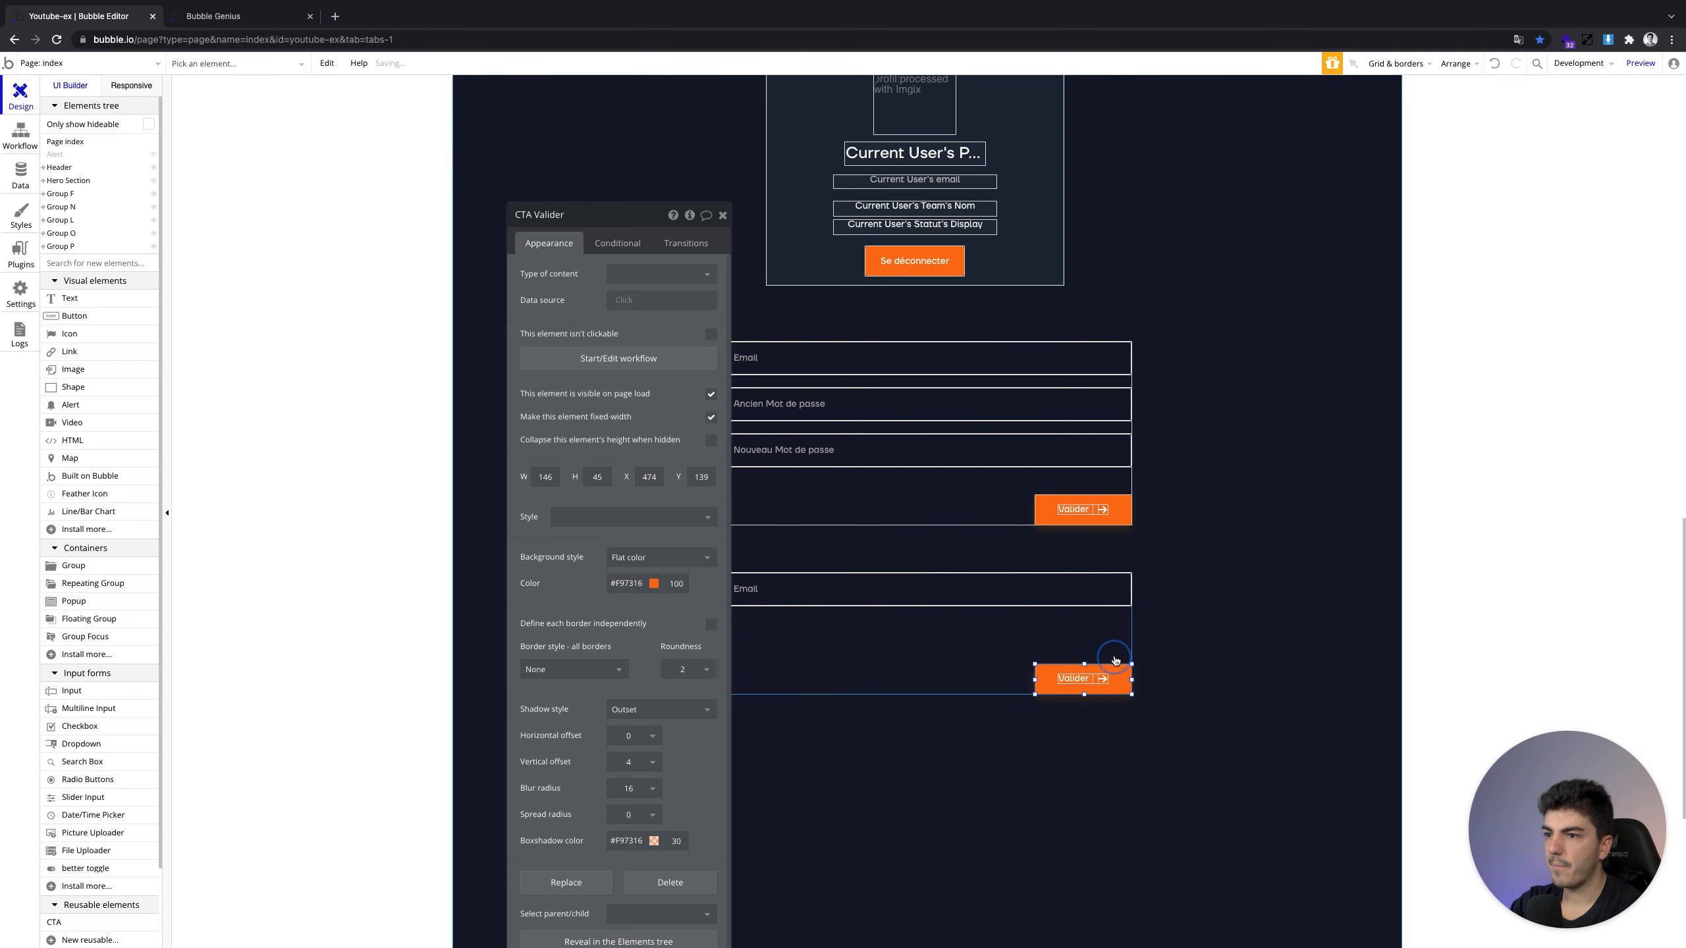
left_click_drag(1114, 669, 1116, 637)
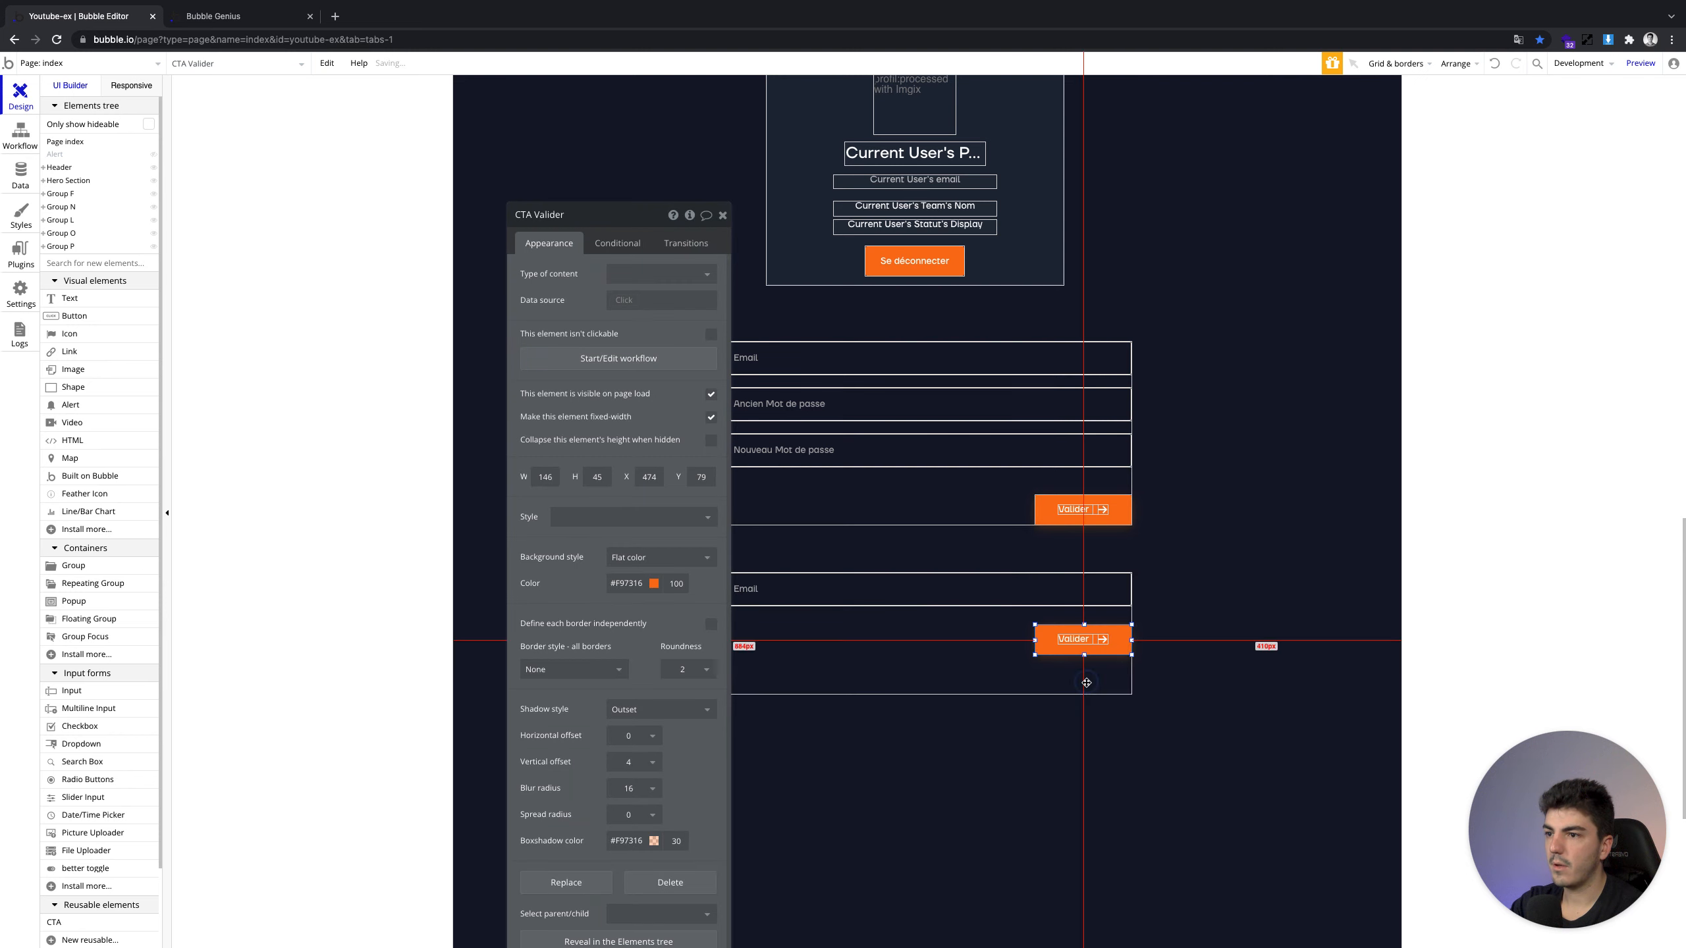
left_click_drag(929, 695, 928, 655)
left_click(1120, 644)
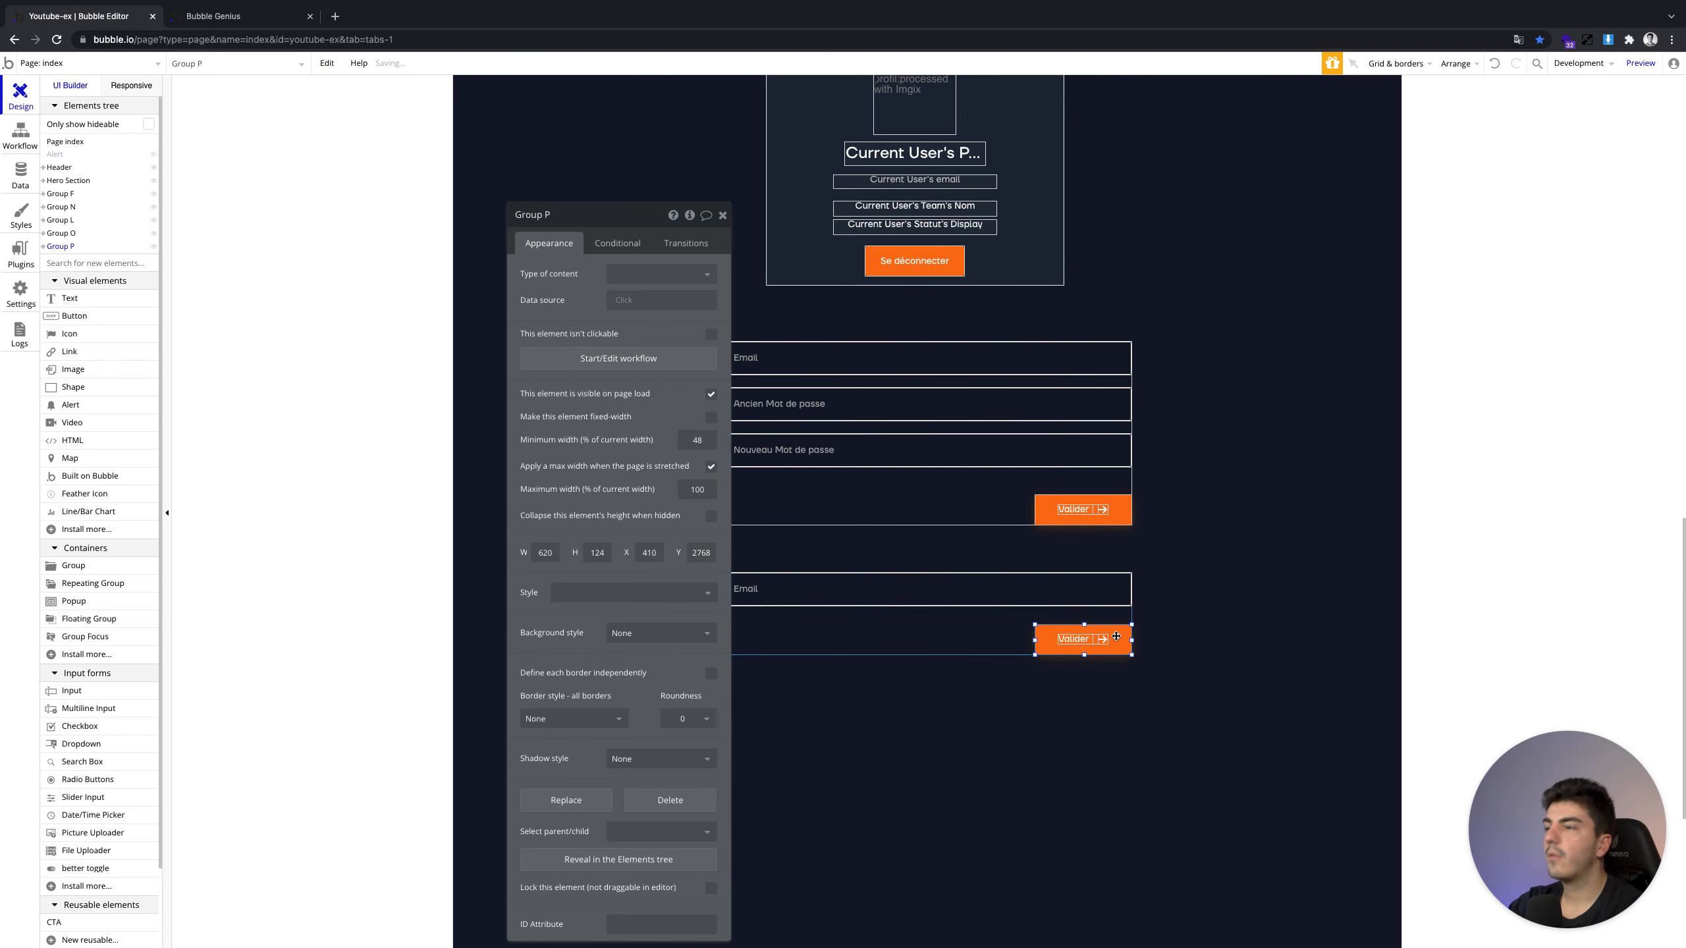
left_click(640, 359)
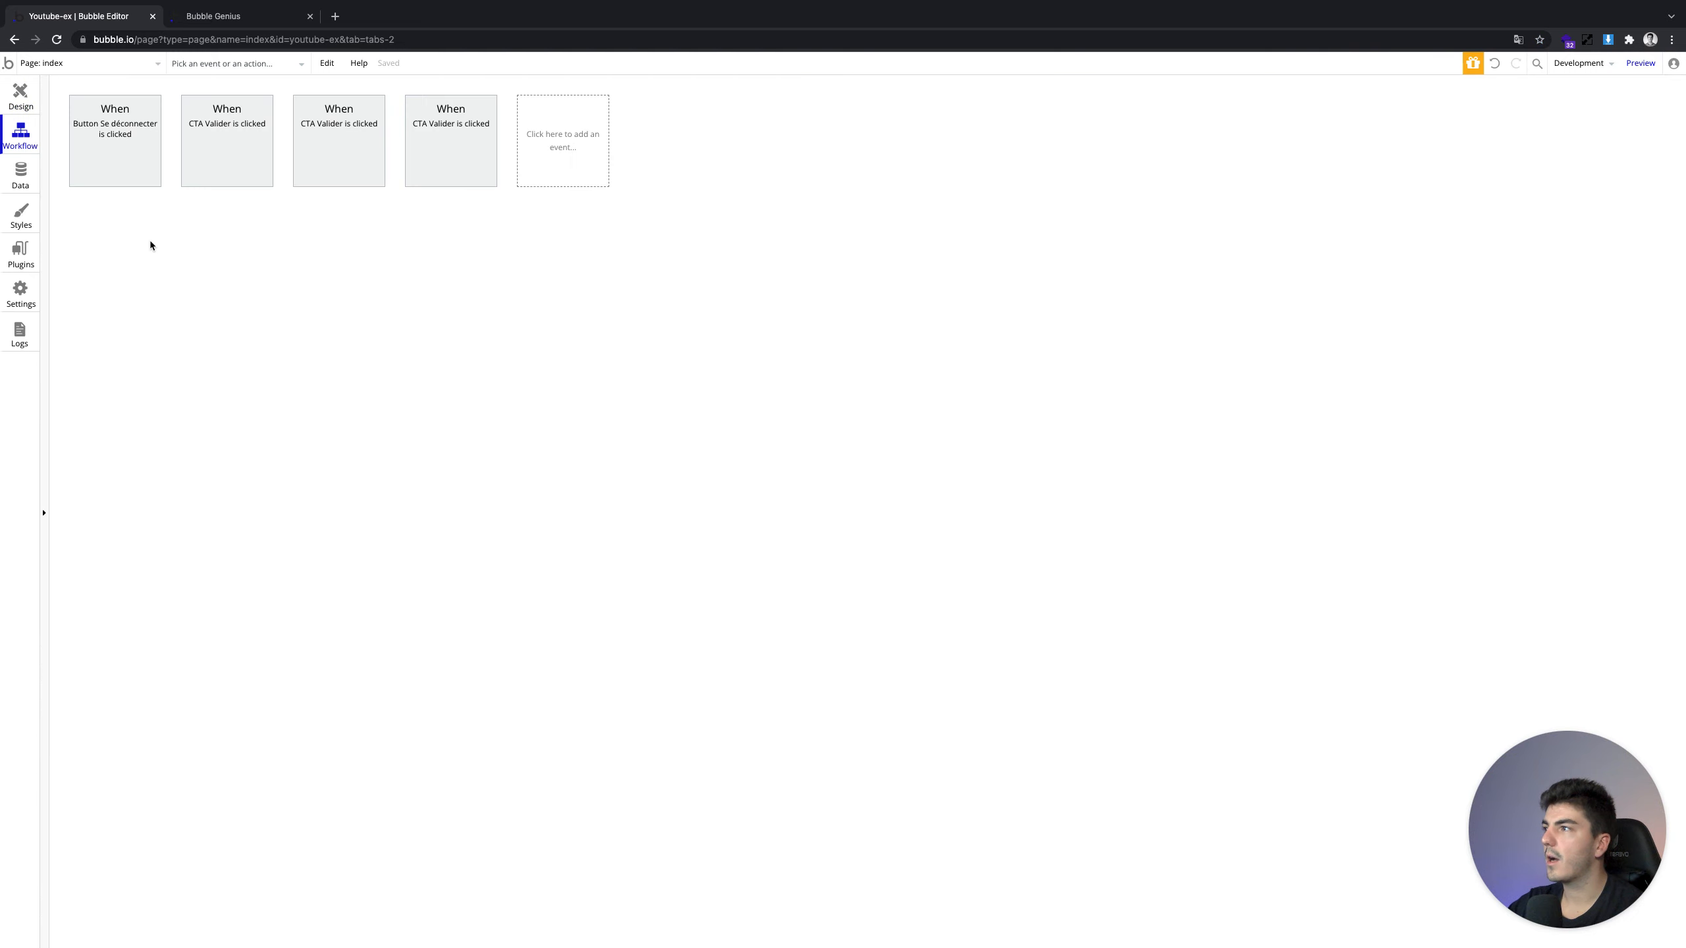
Add a Send password reset email action to the lower Valider workflow, with Email to reset cleared
left_click(180, 233)
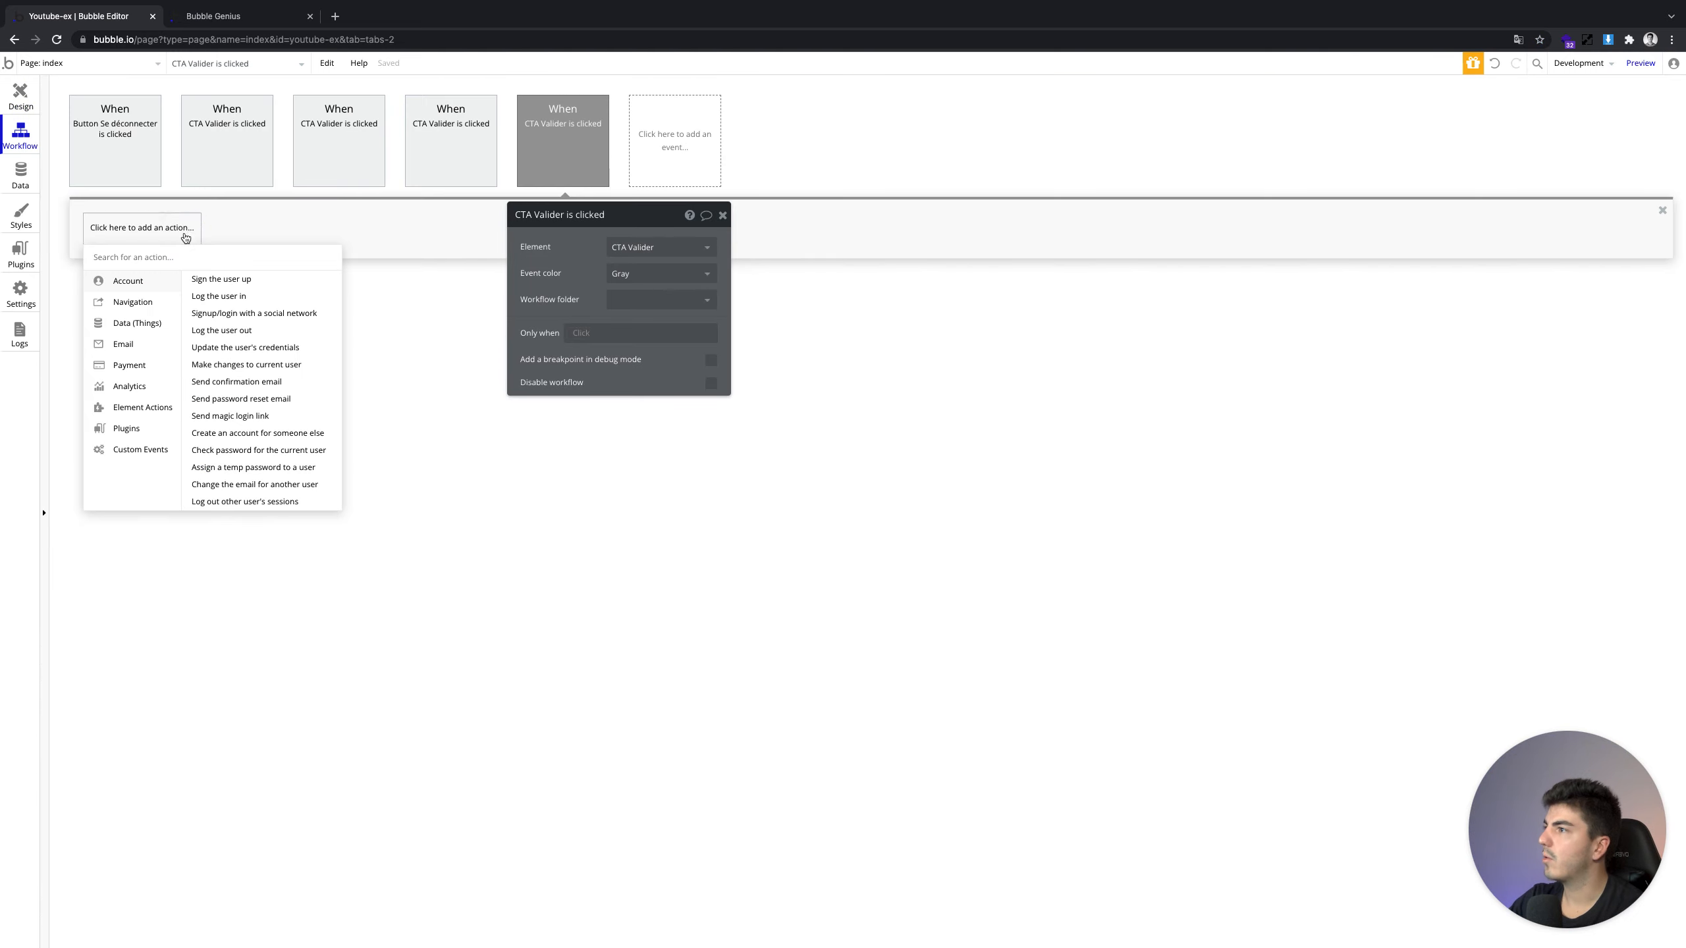
left_click(272, 399)
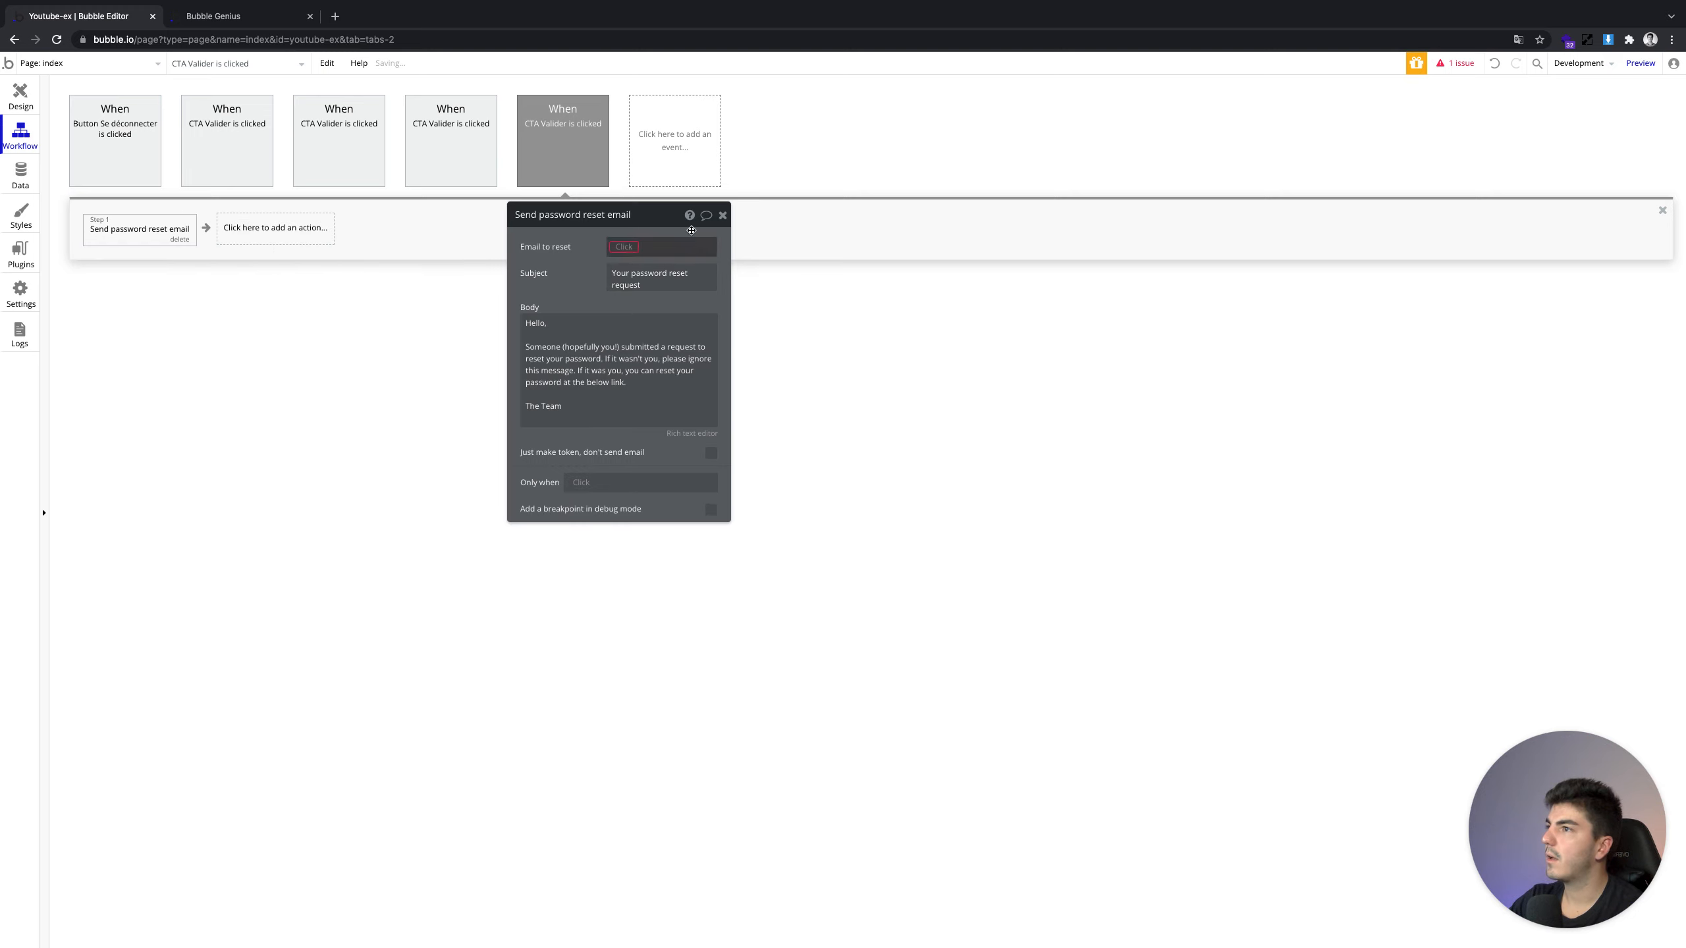
left_click(619, 247)
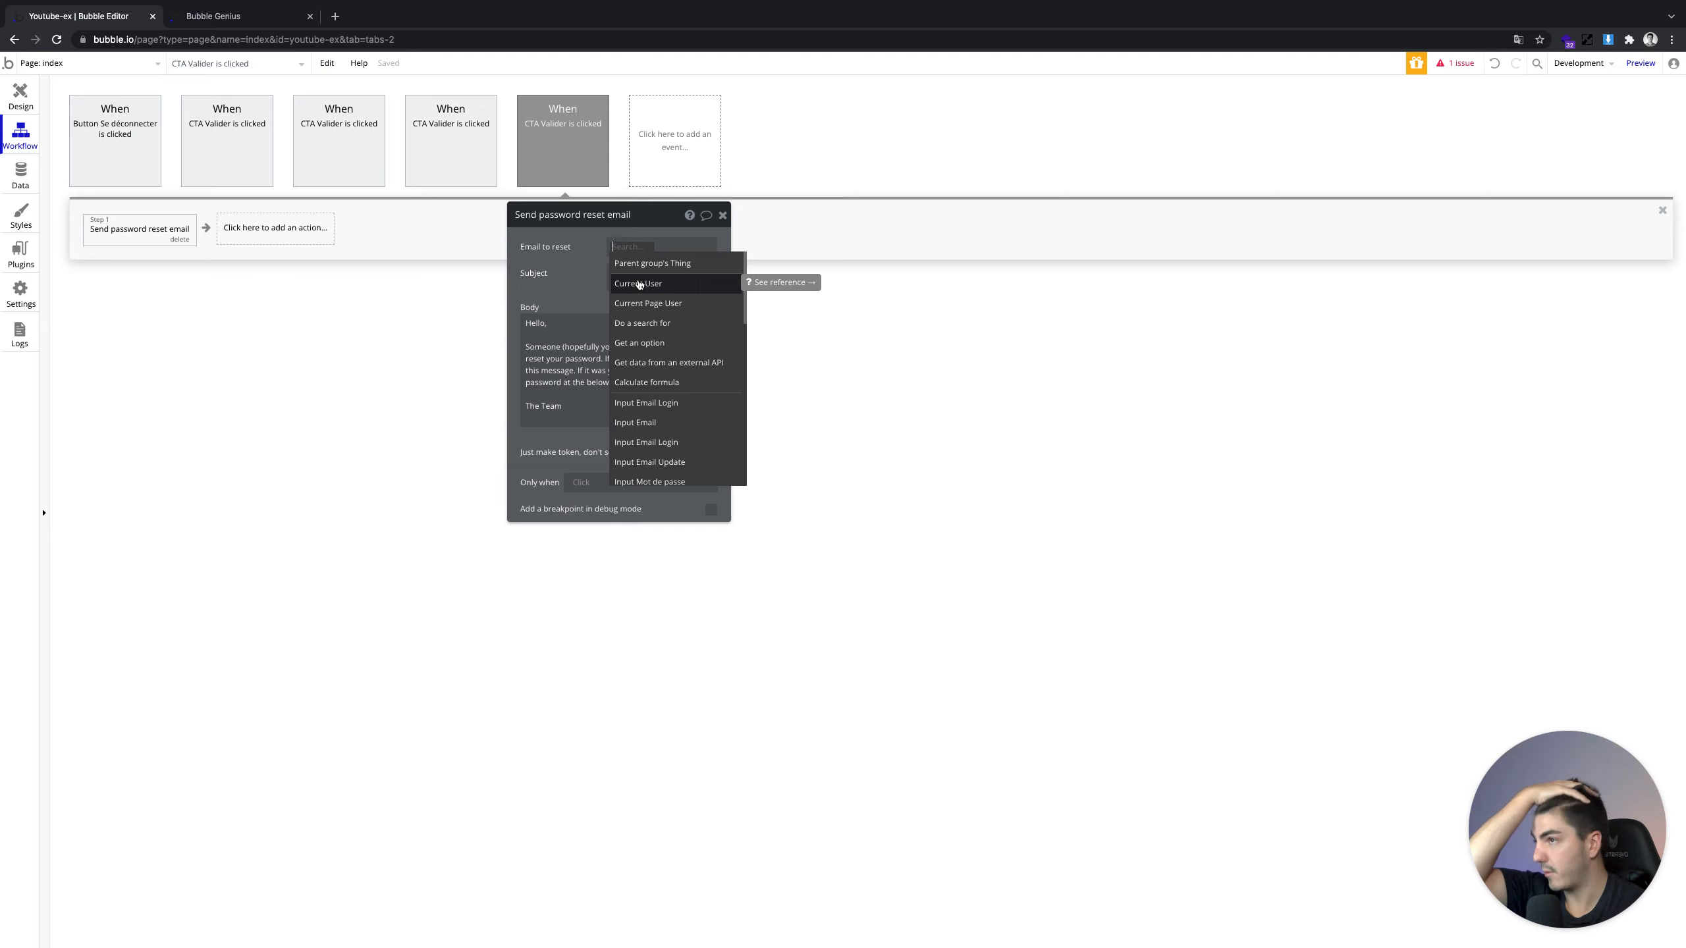
left_click(639, 284)
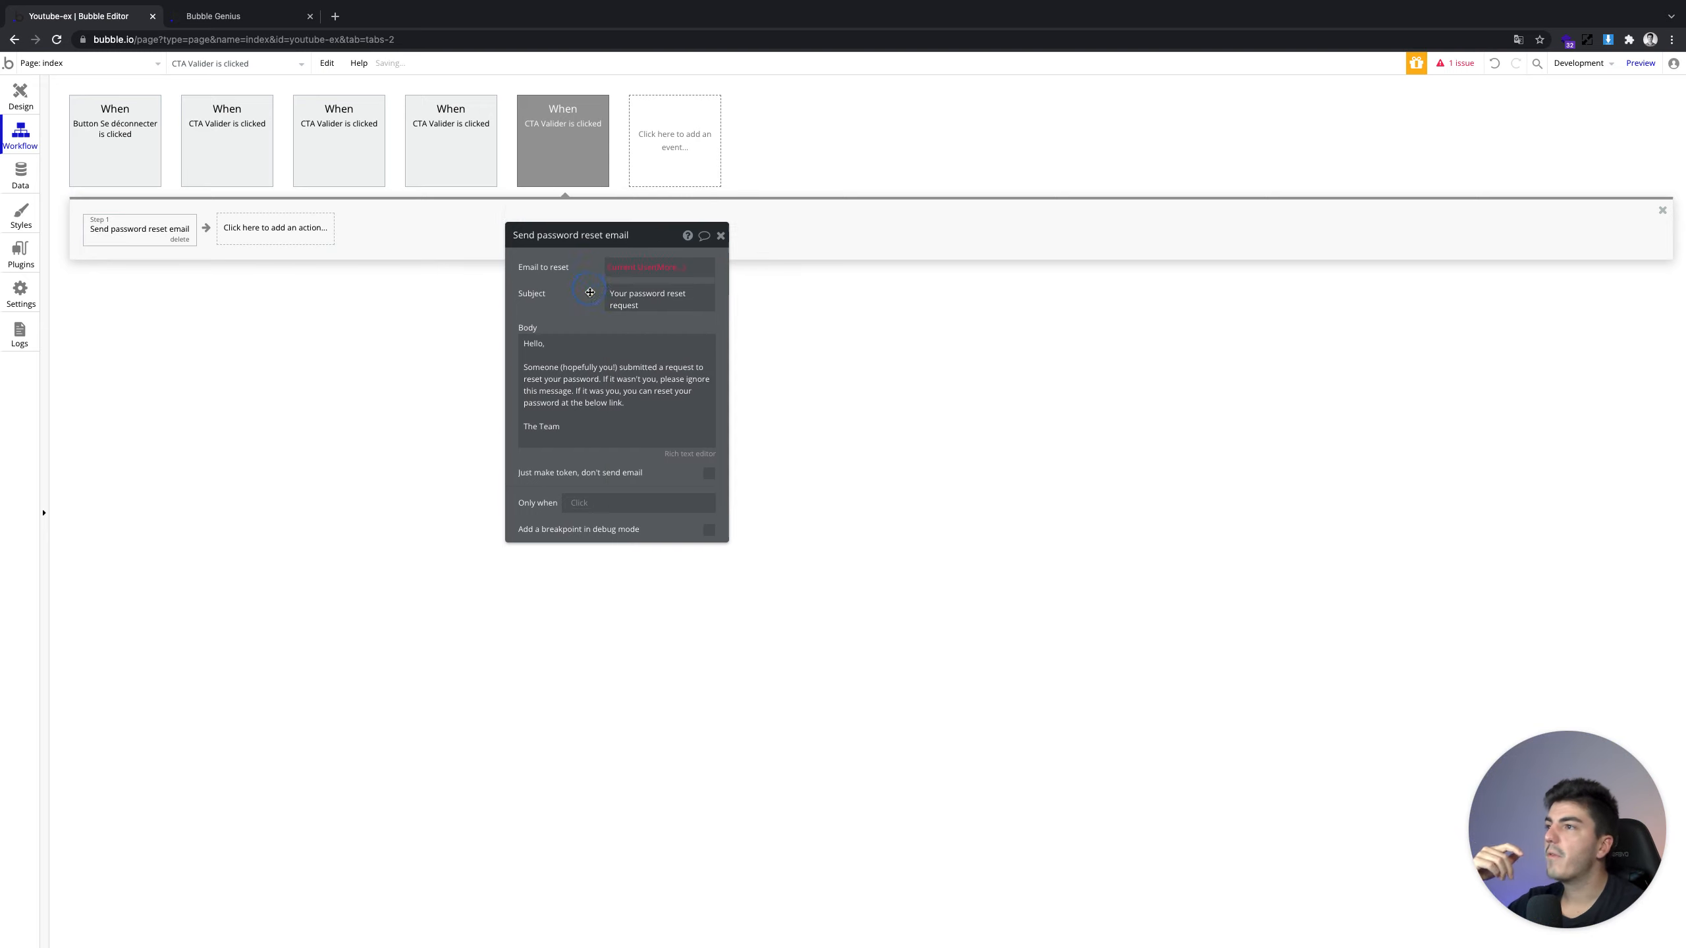
left_click(686, 303)
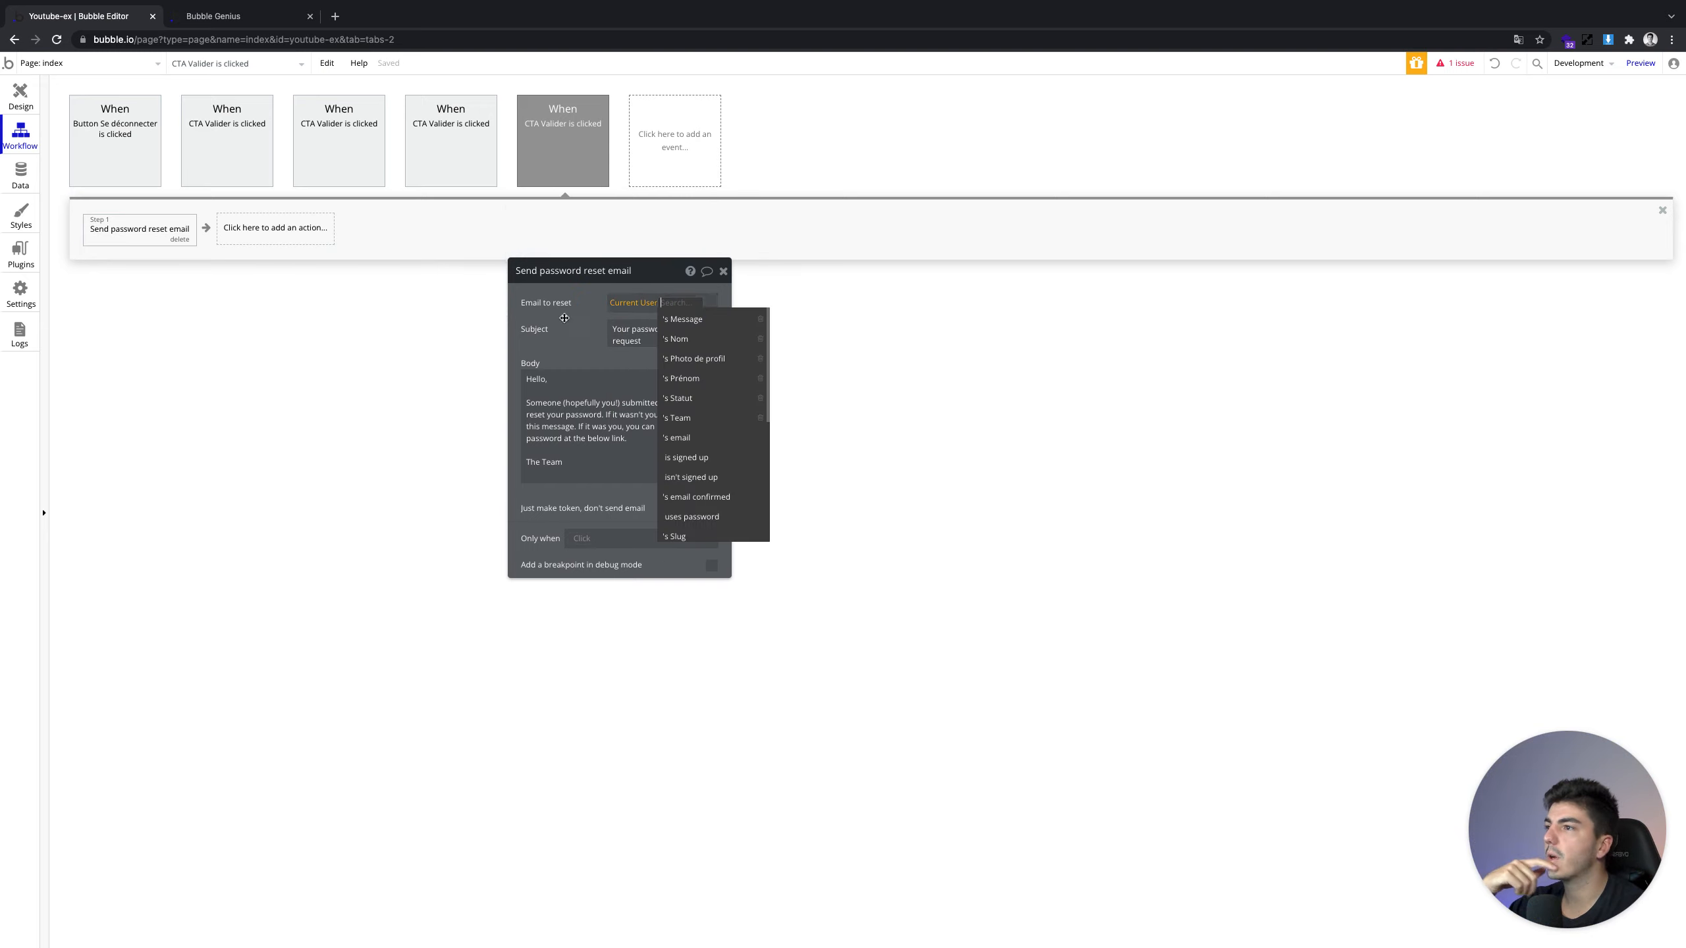
right_click(629, 309)
left_click(723, 306)
left_click(634, 302)
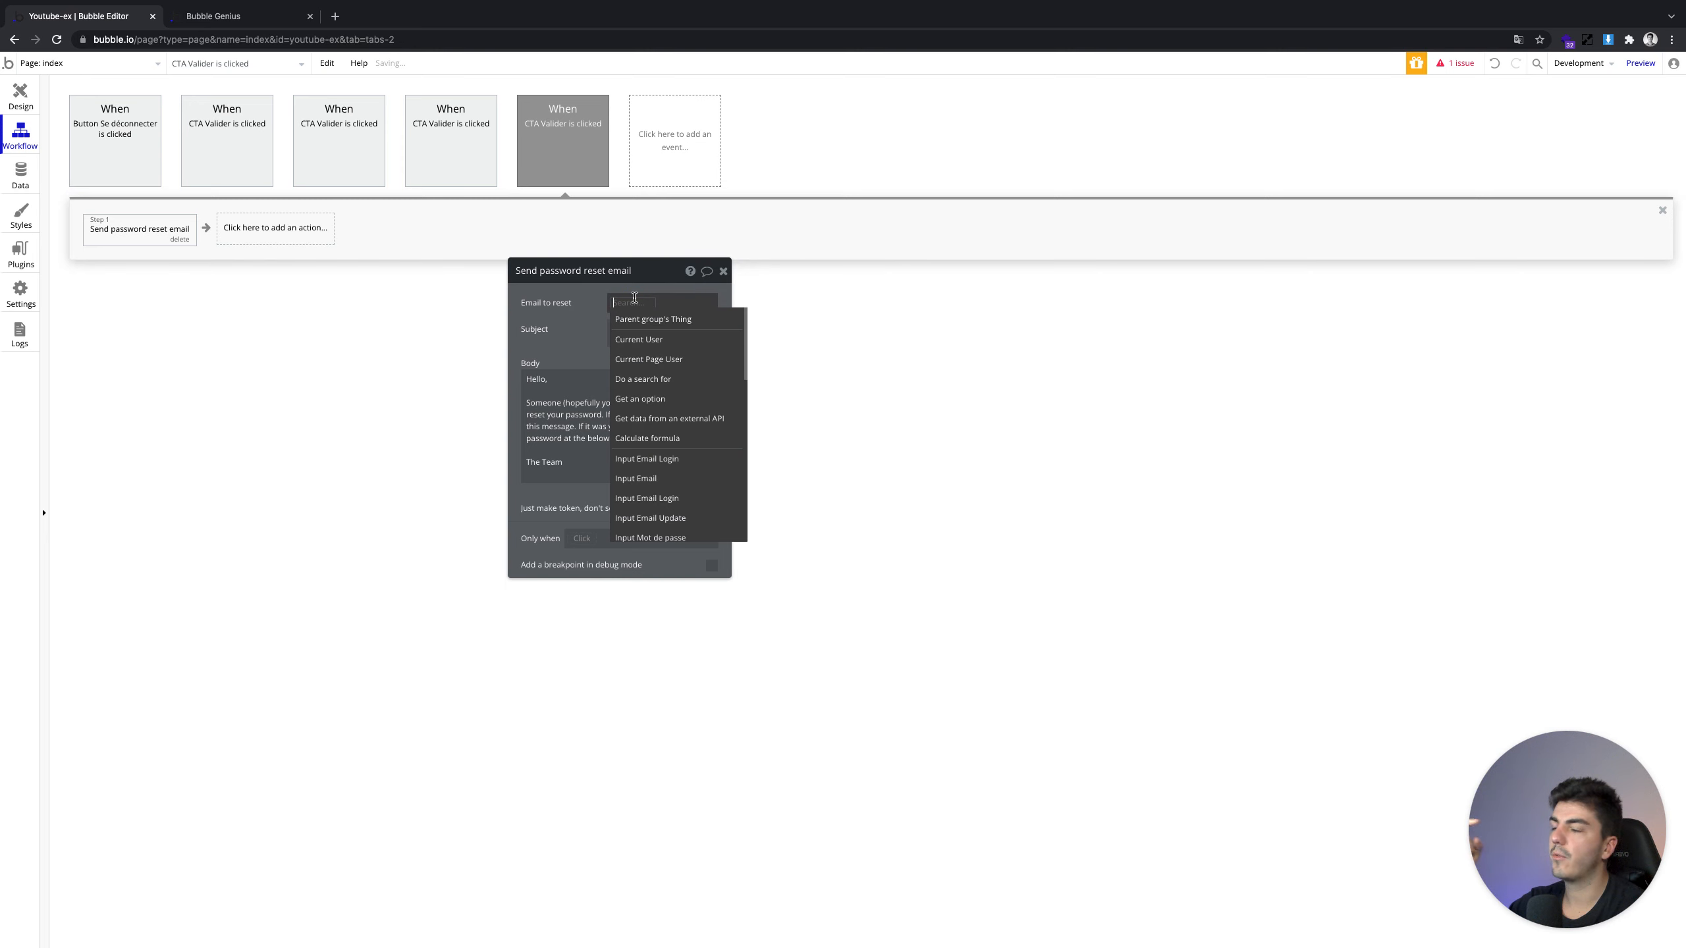
left_click(21, 96)
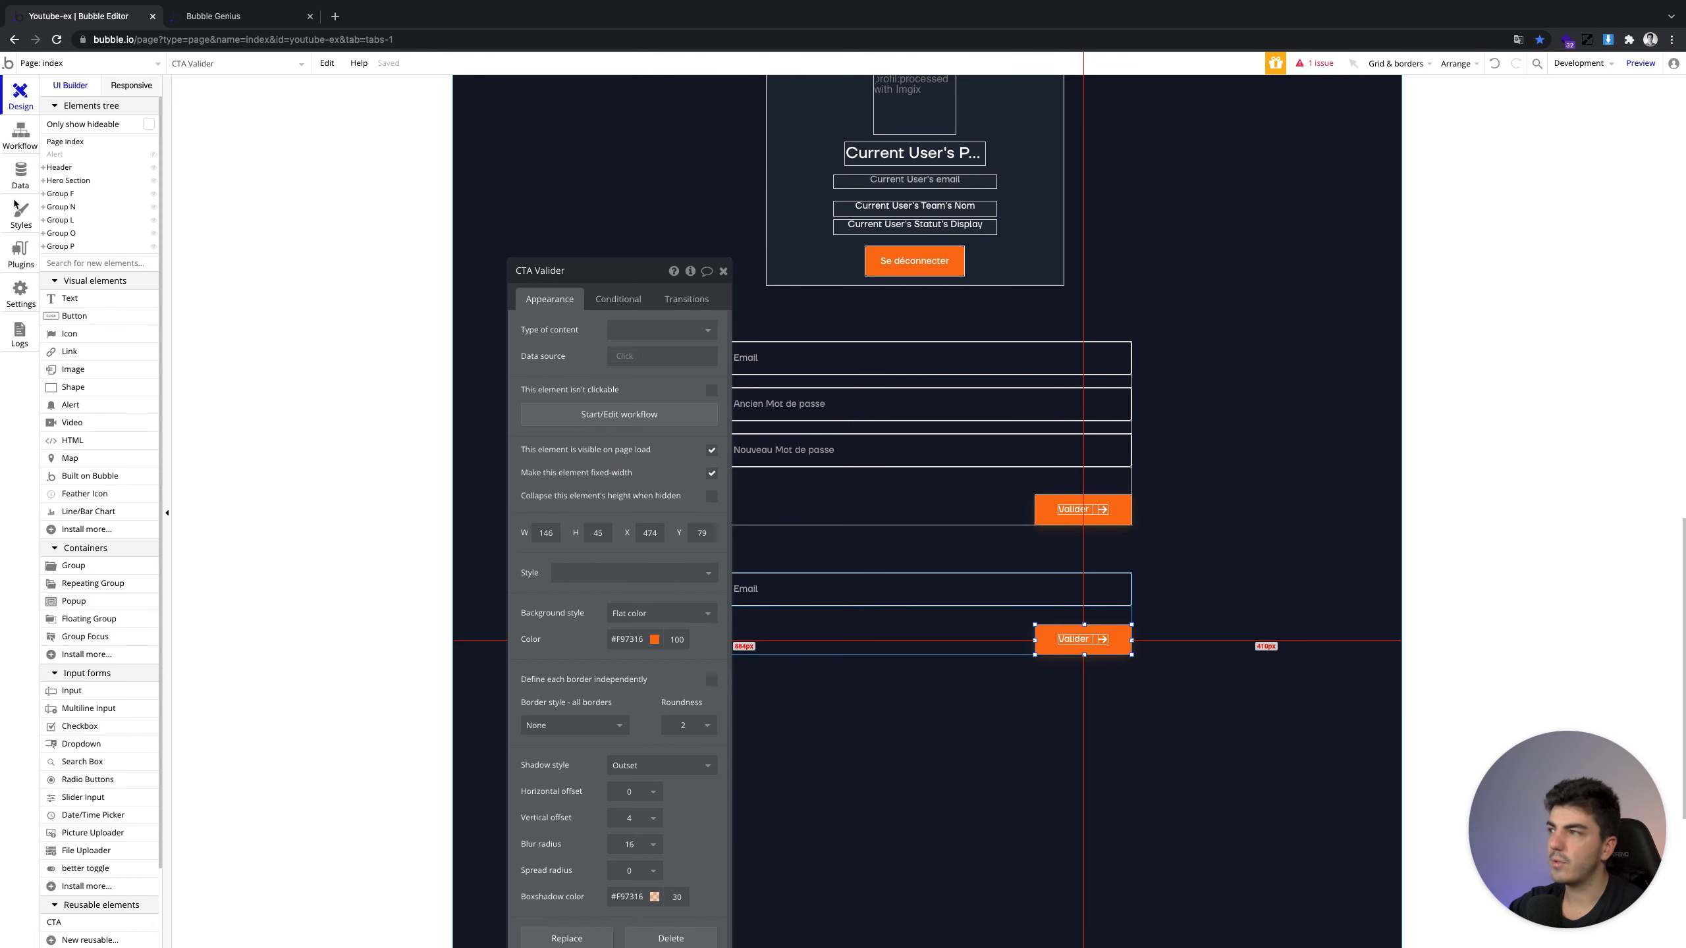
Name the lower Email input 'Input Email Reset' and reopen the reset email step
left_click(21, 133)
left_click(624, 302)
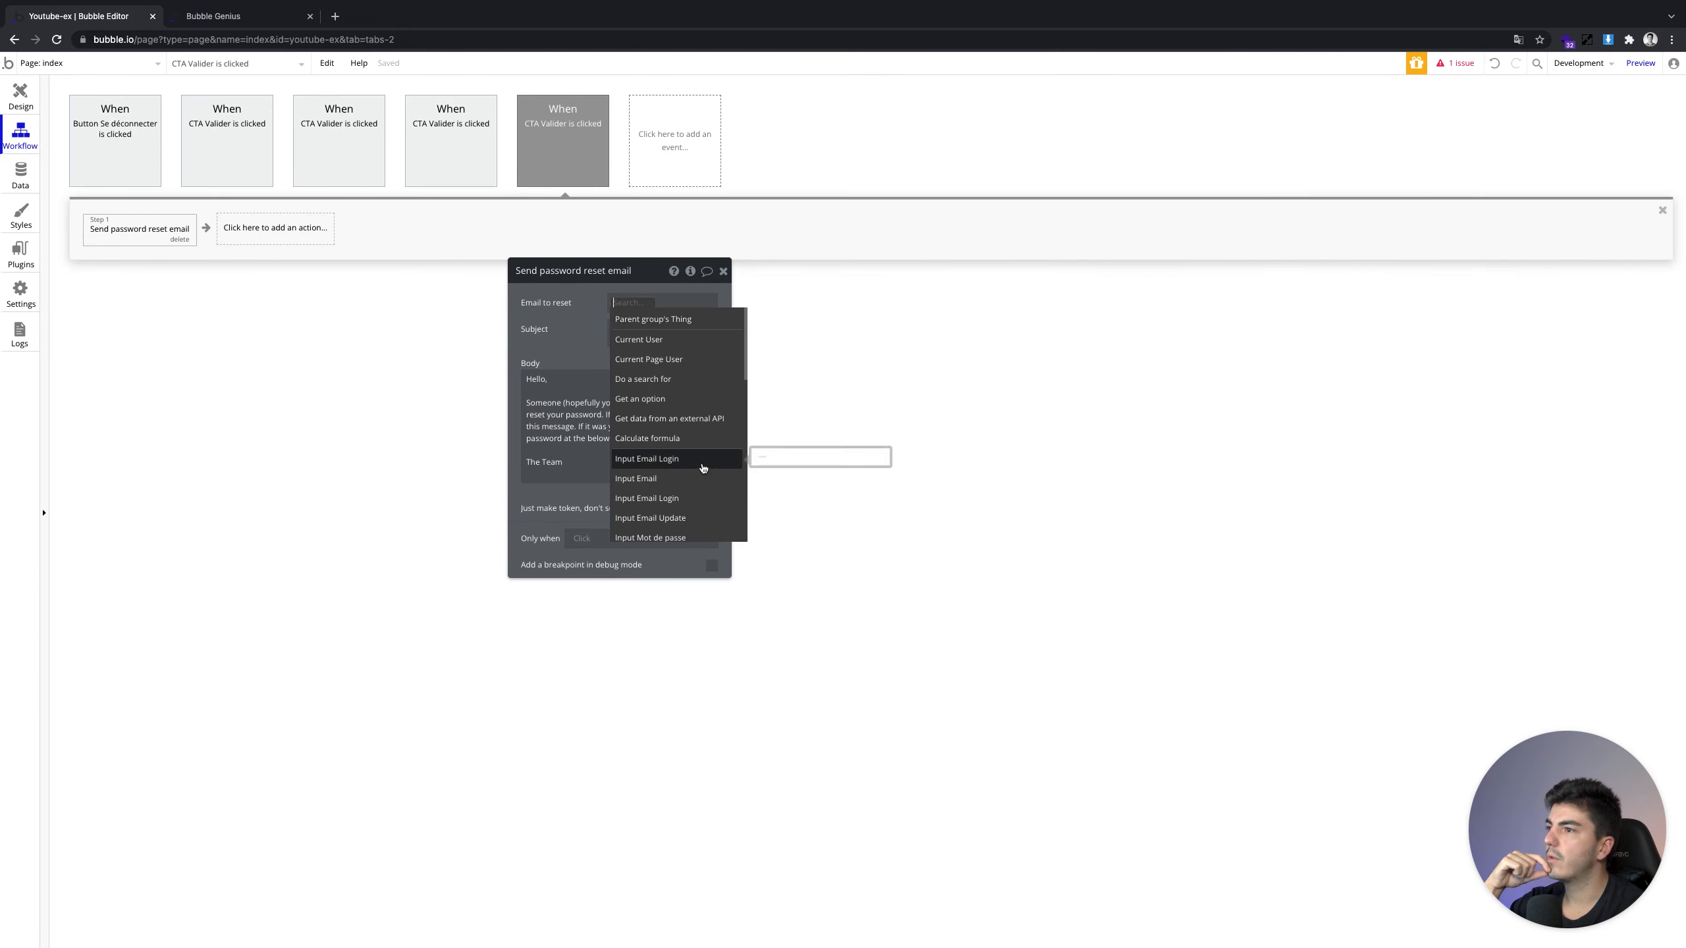
left_click(20, 93)
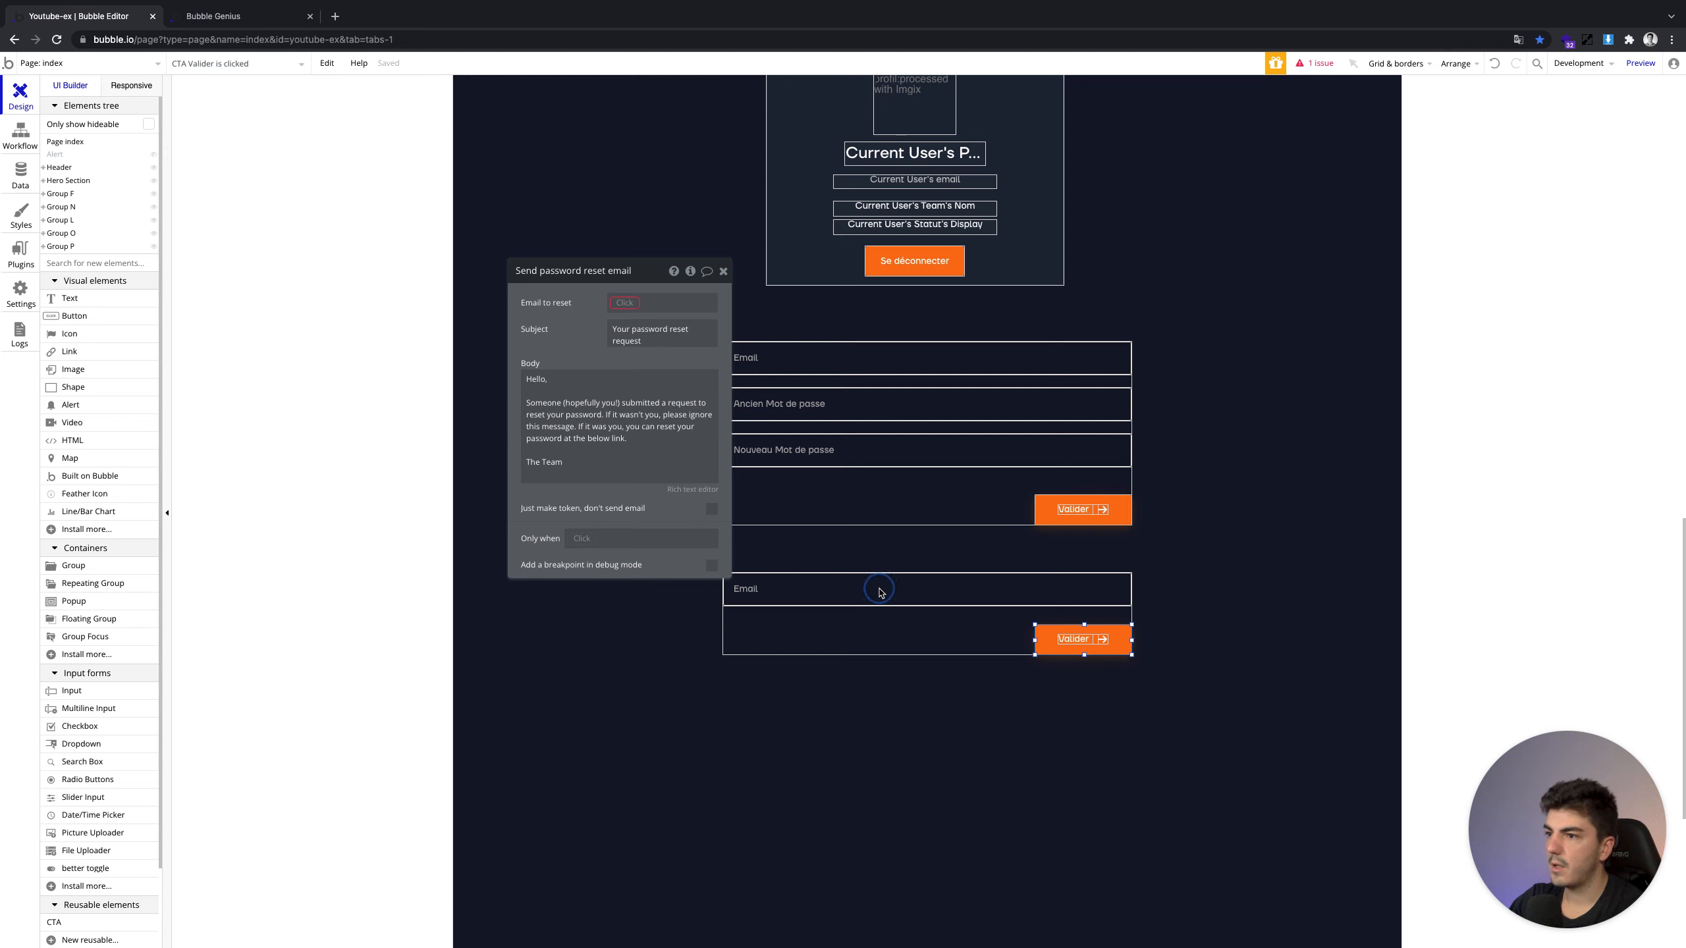
left_click(880, 591)
left_click(598, 267)
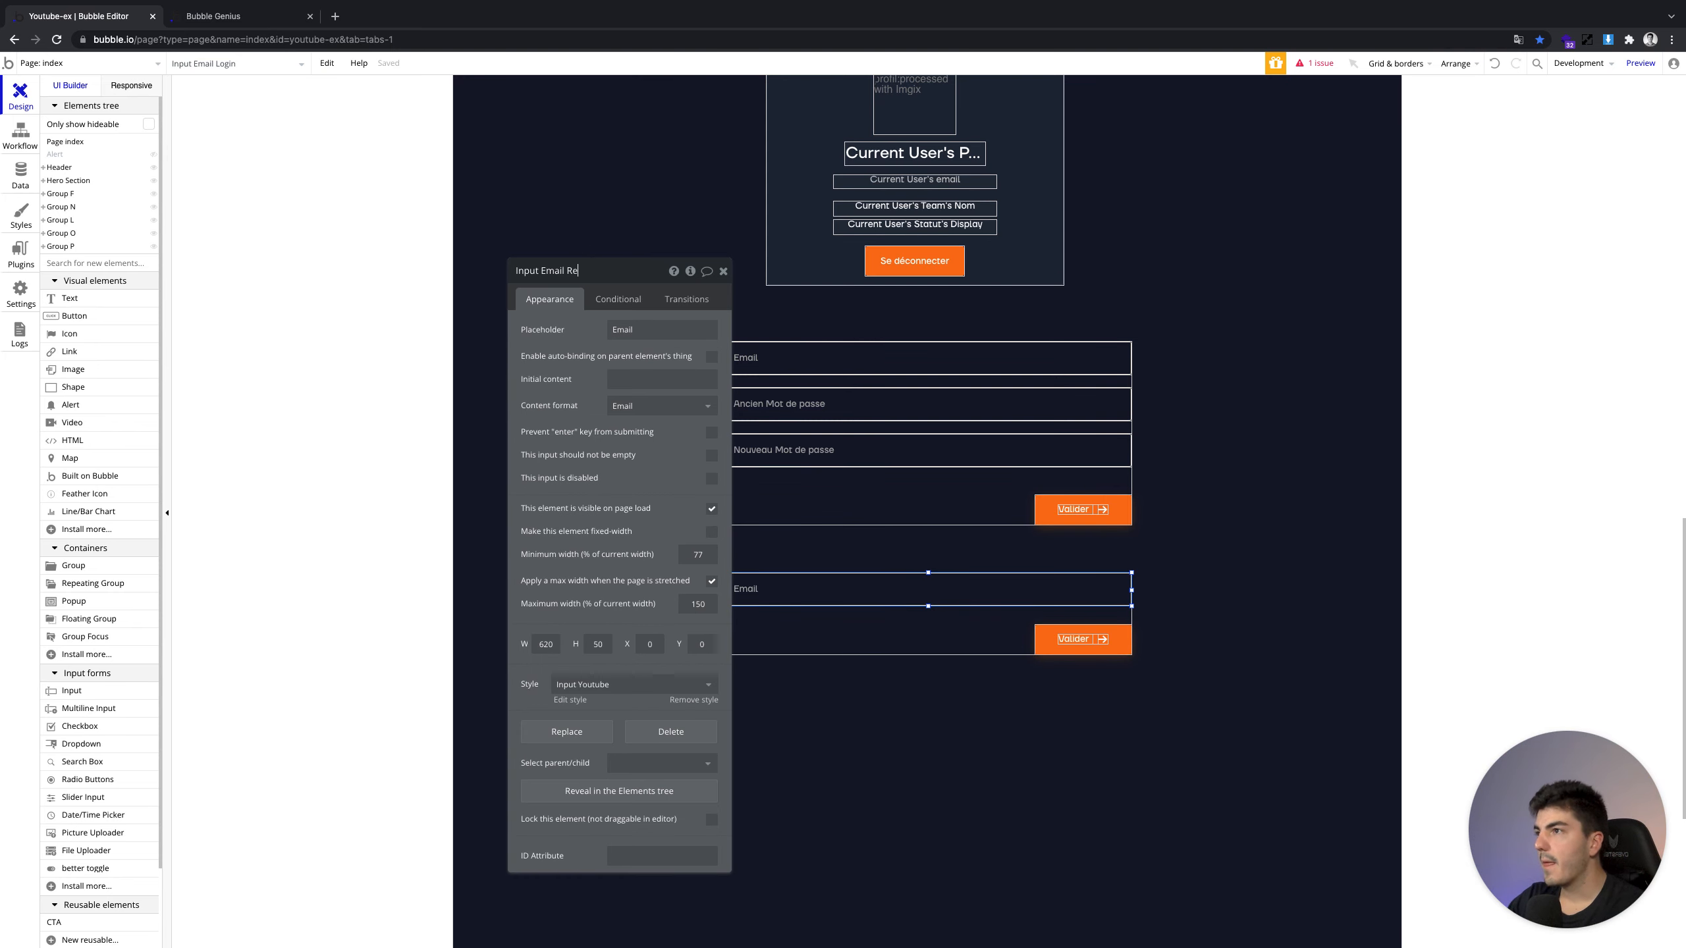
type("Reset")
left_click(723, 271)
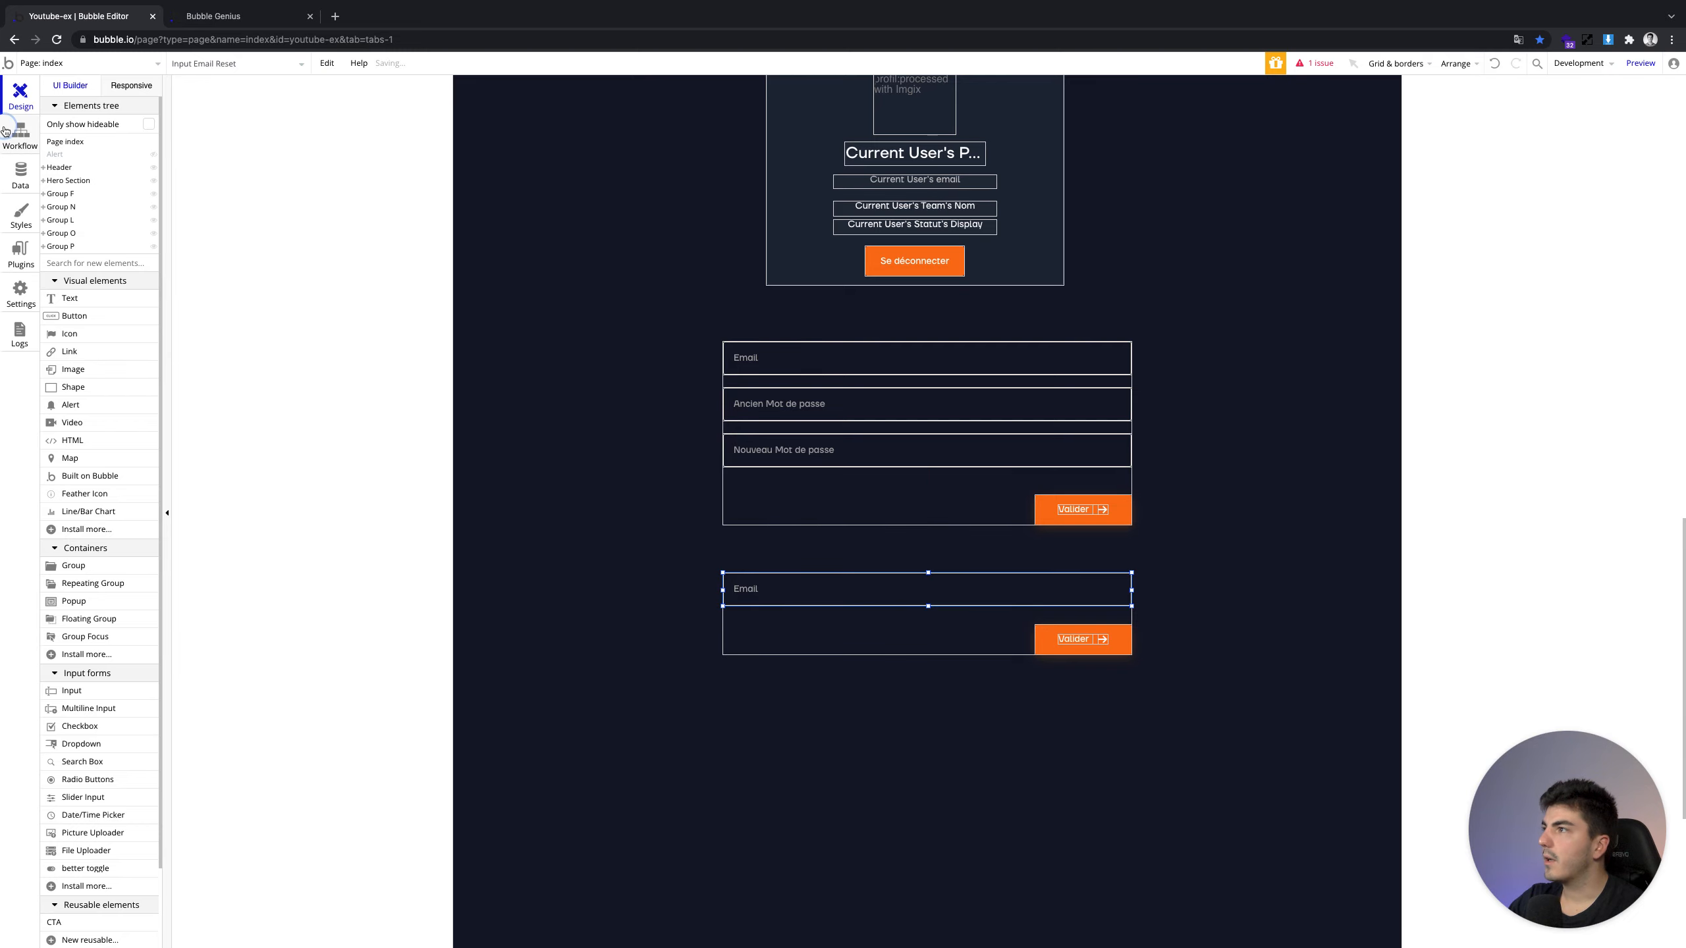
left_click(21, 133)
left_click(93, 236)
Set the reset email's recipient to Input Email Reset's value
left_click(657, 302)
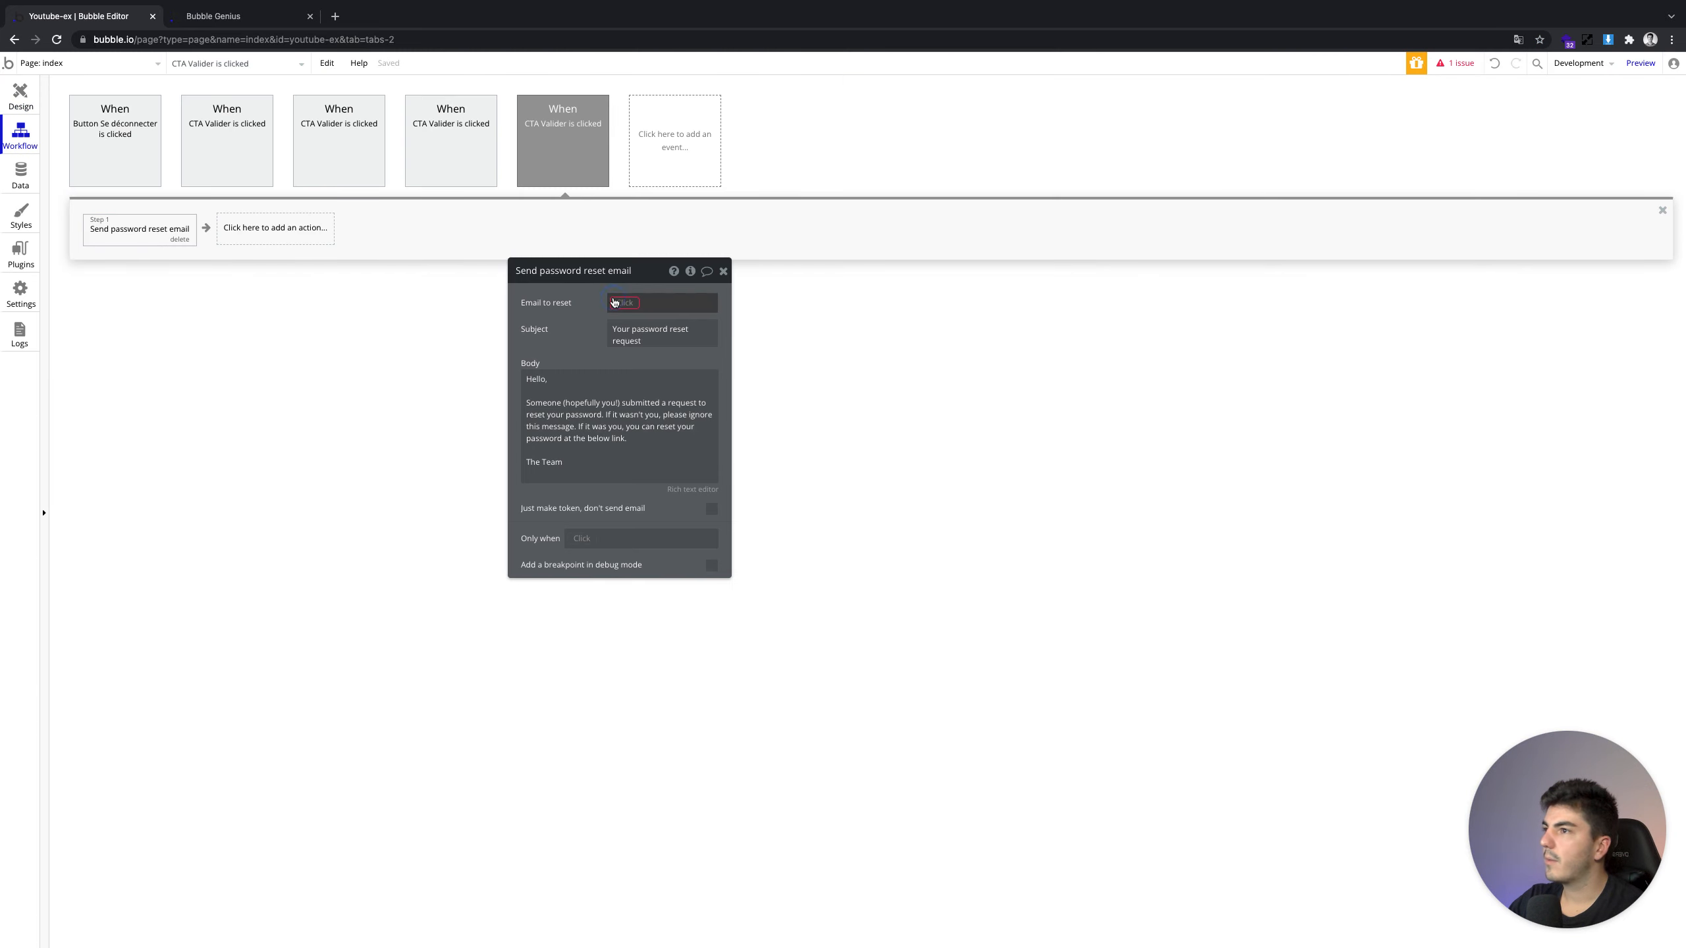
type("r")
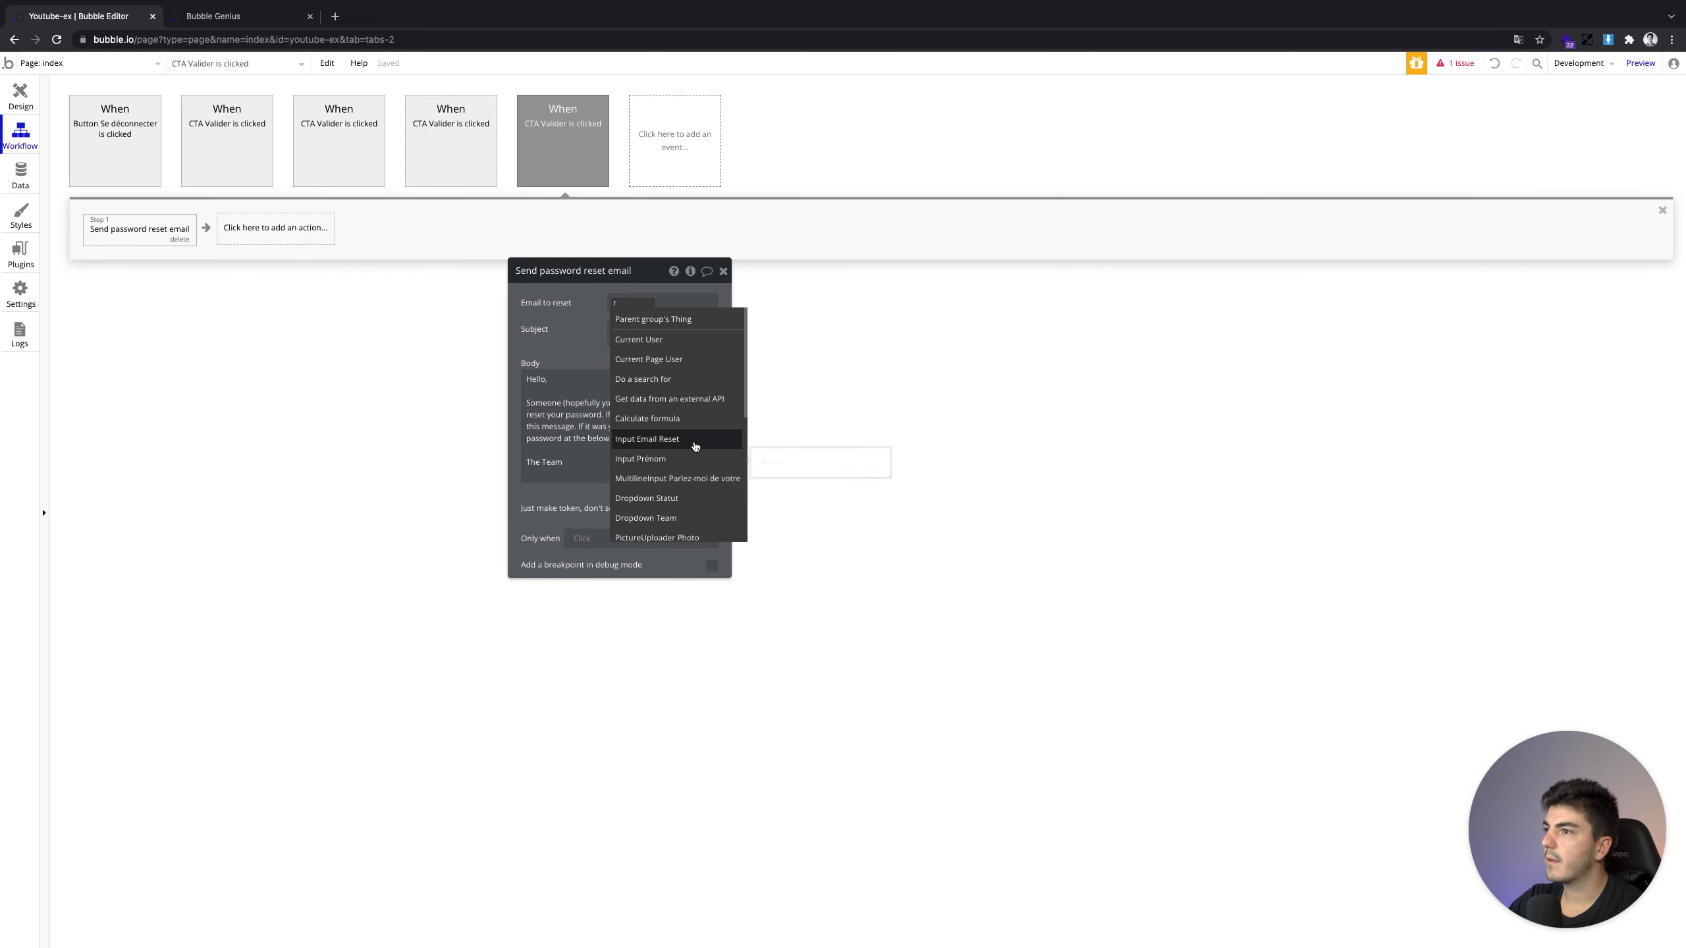
left_click(647, 438)
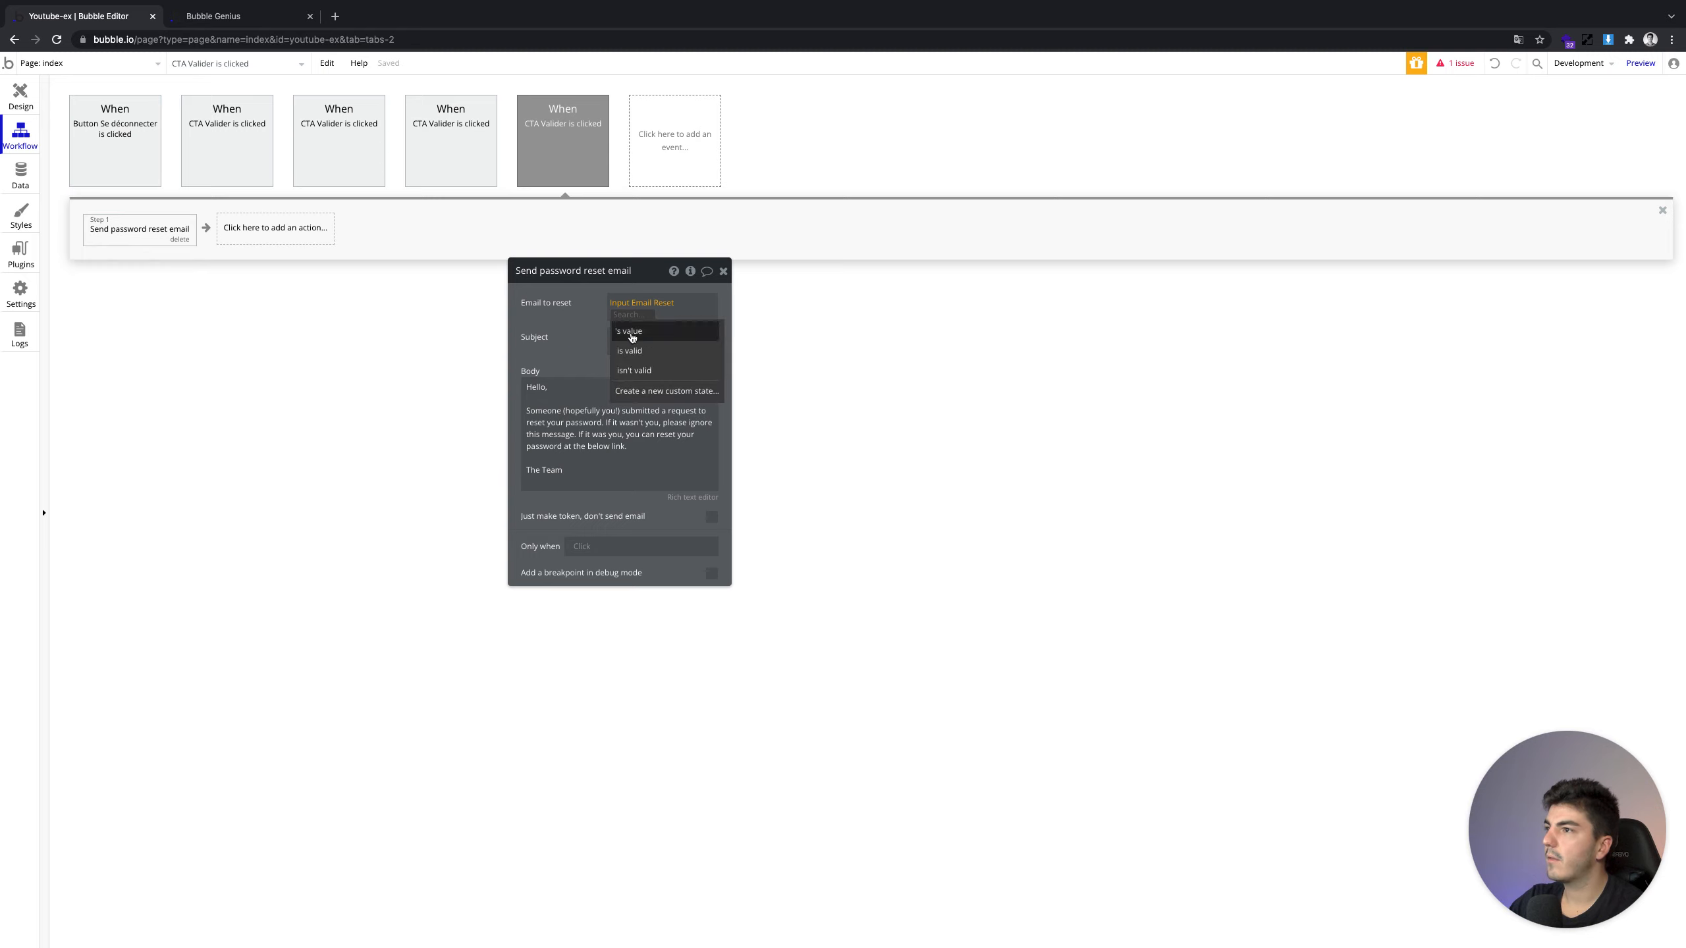
left_click(551, 323)
left_click(687, 303)
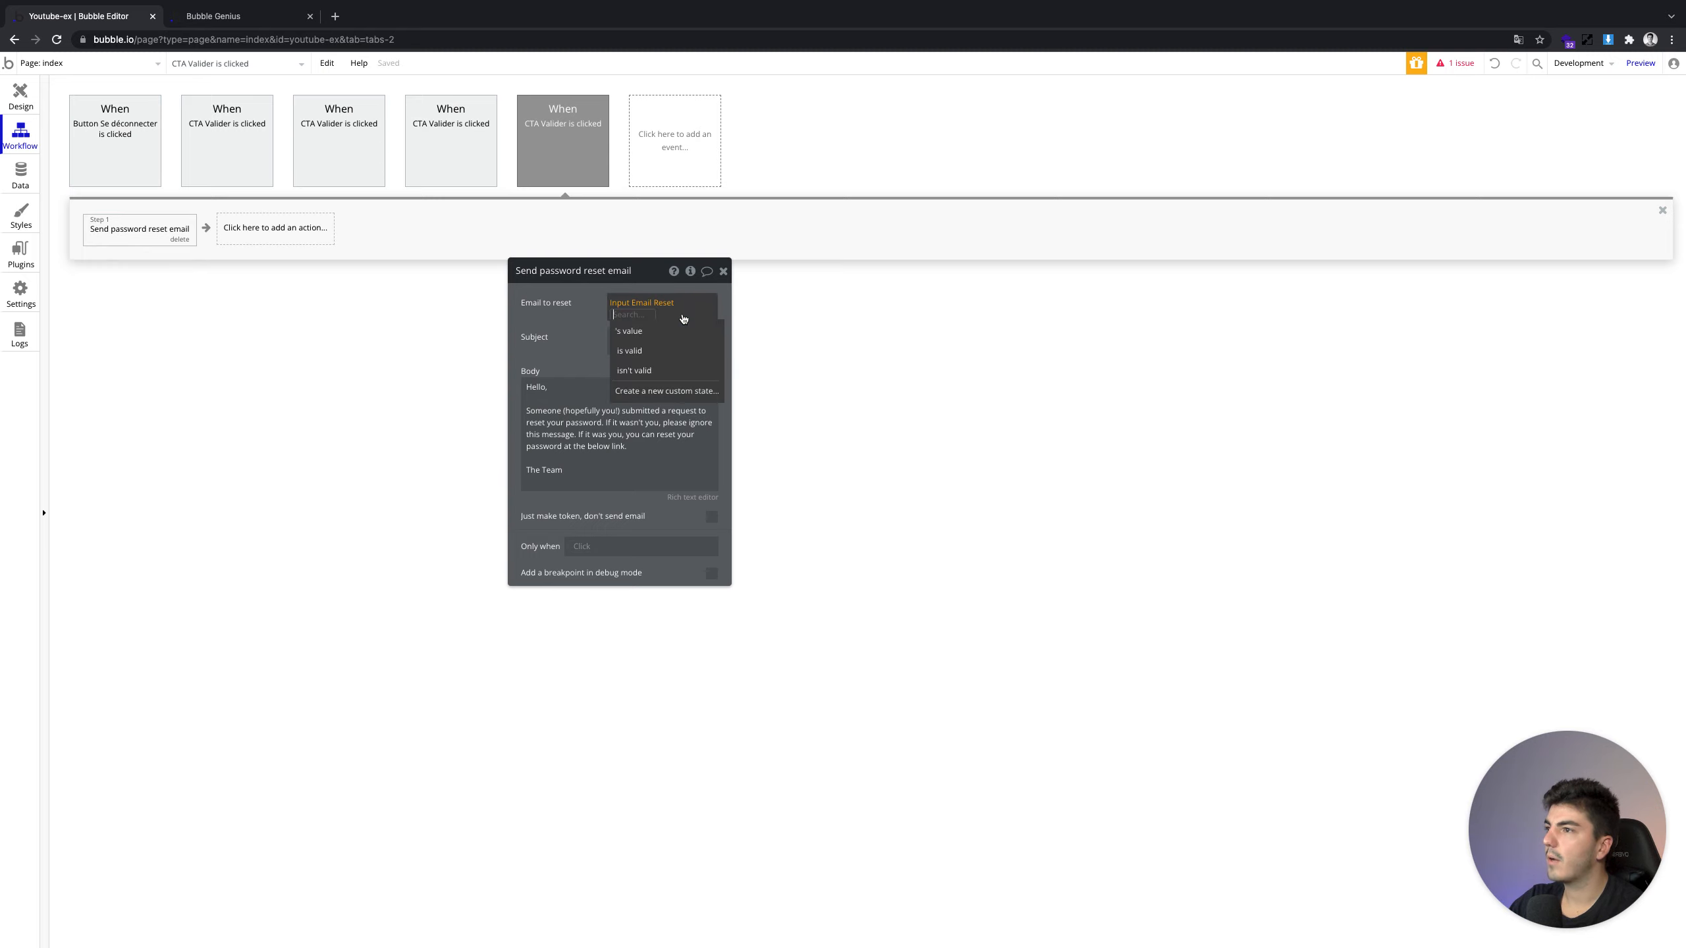
left_click(638, 332)
Change the subject to 'Mot de passe oublié ?' and replace the body with 'Hello'
left_click(625, 340)
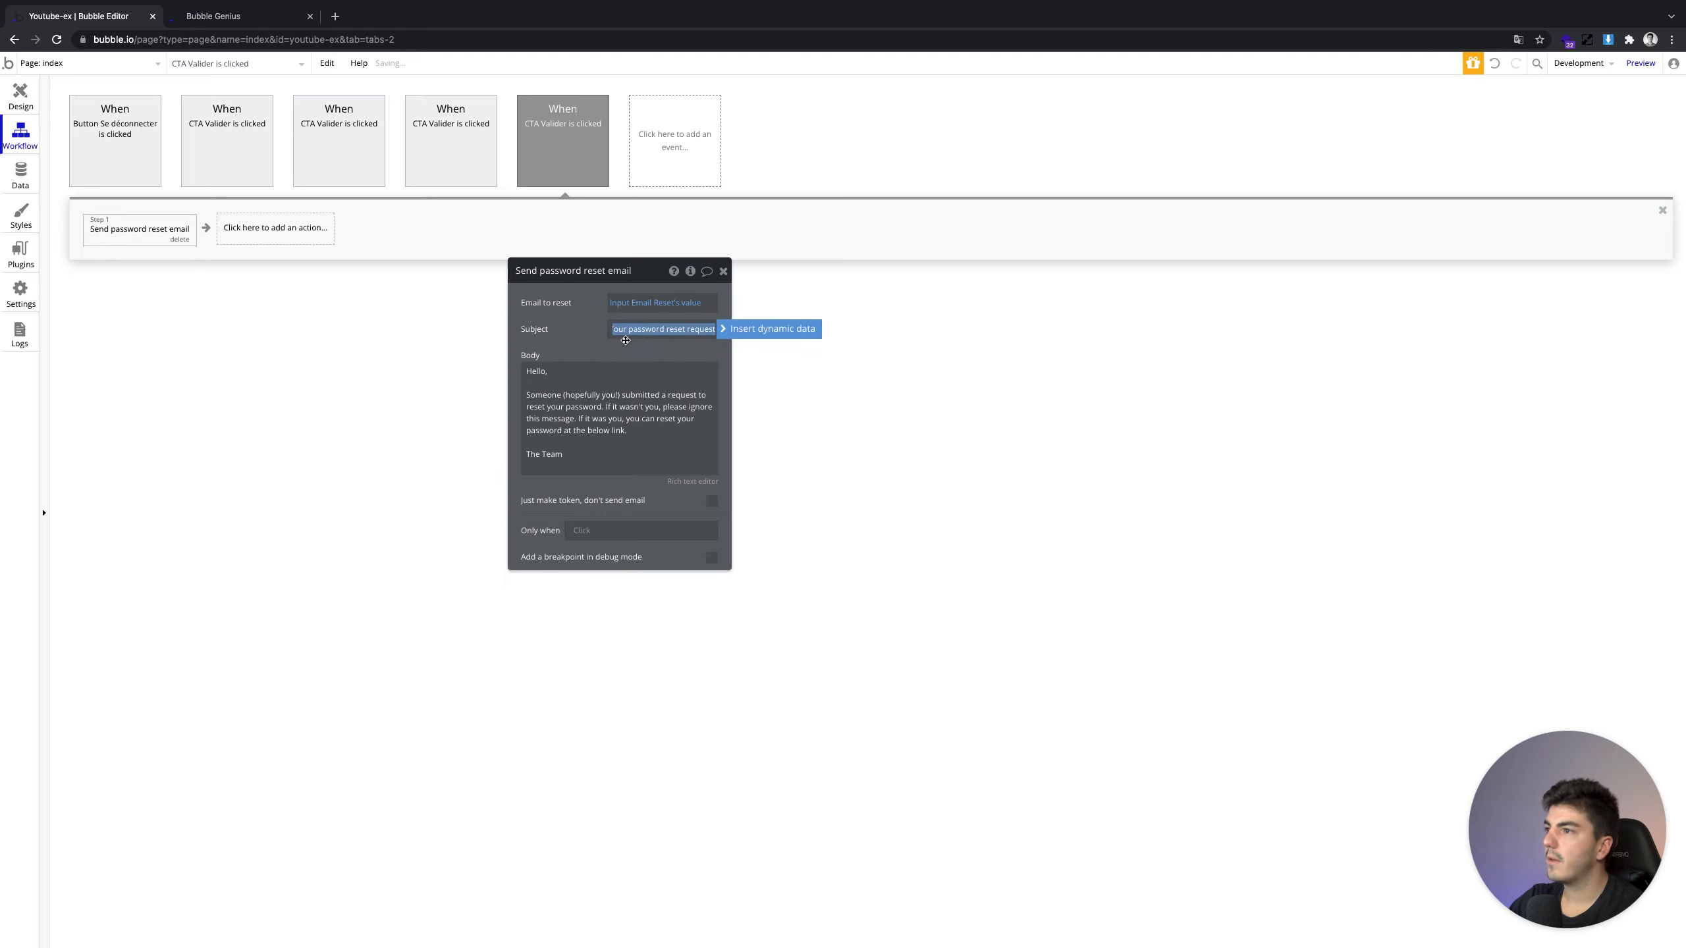
type("M")
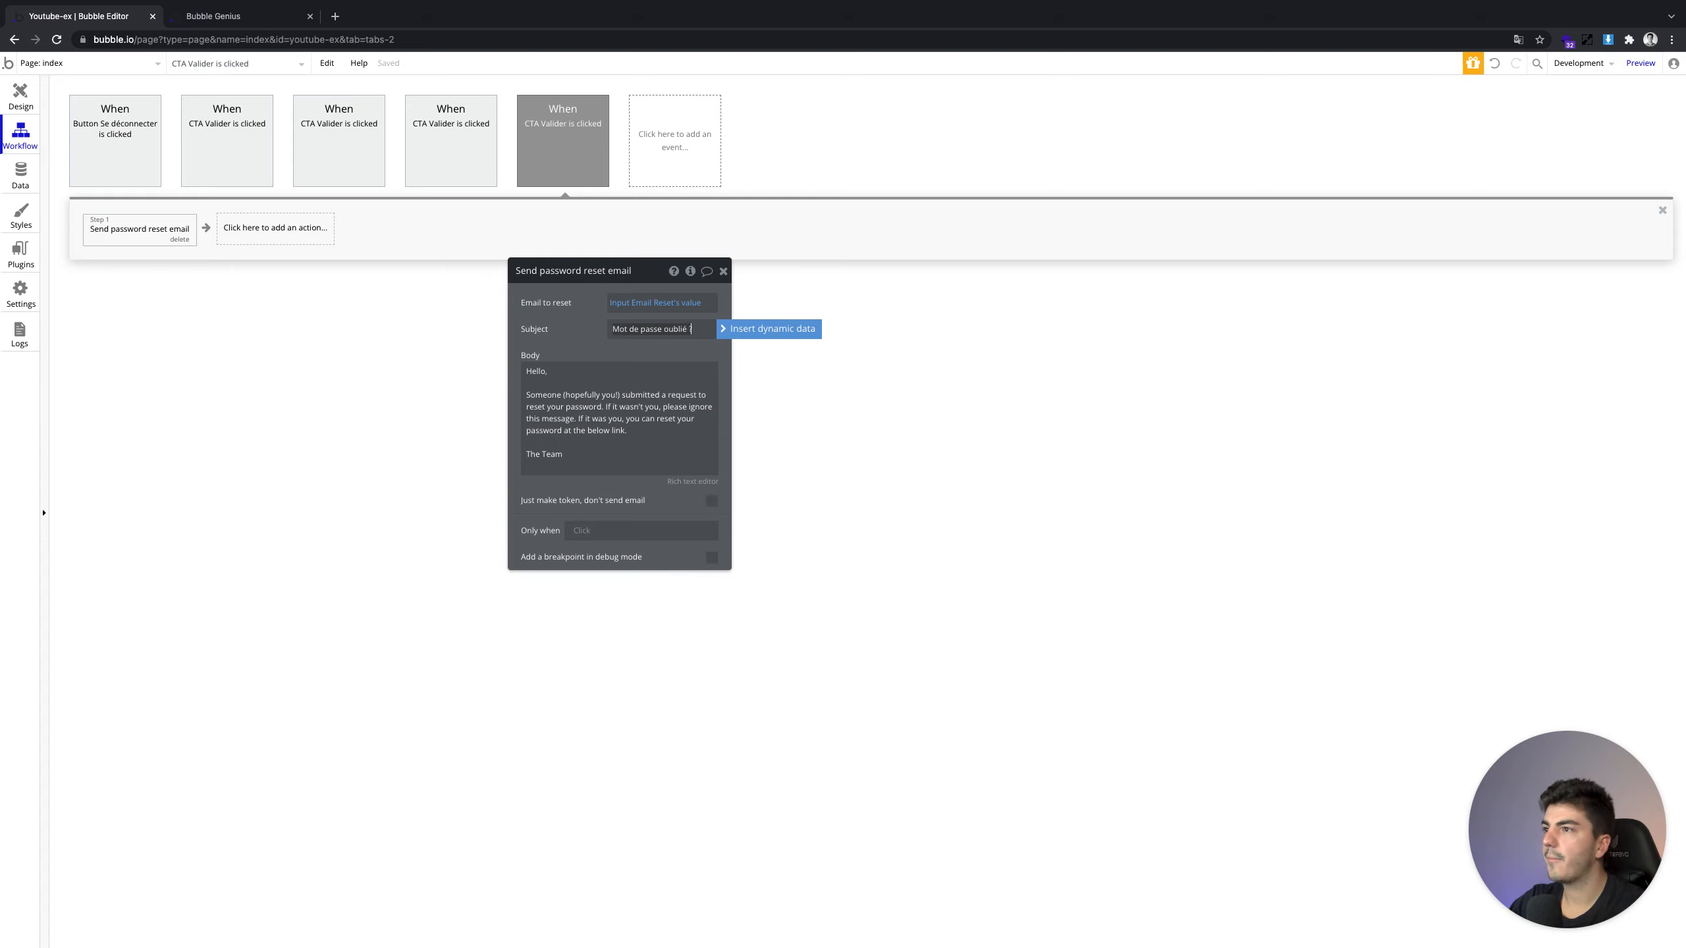
left_click(610, 409)
key("ctrl+a")
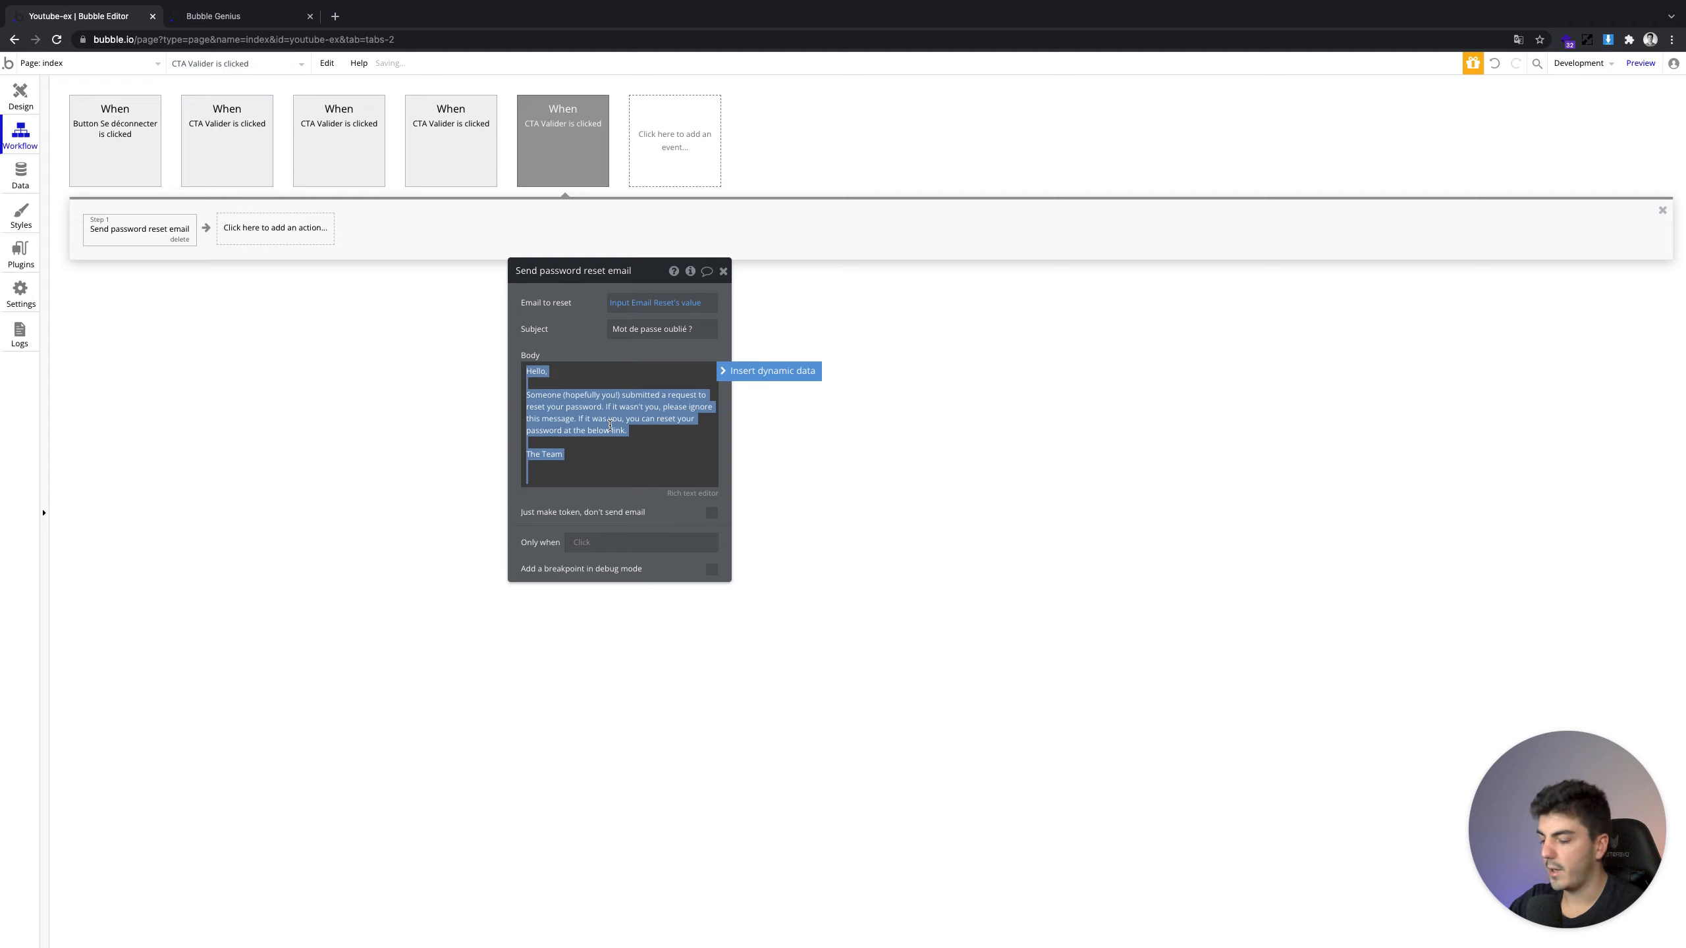
type("Hel")
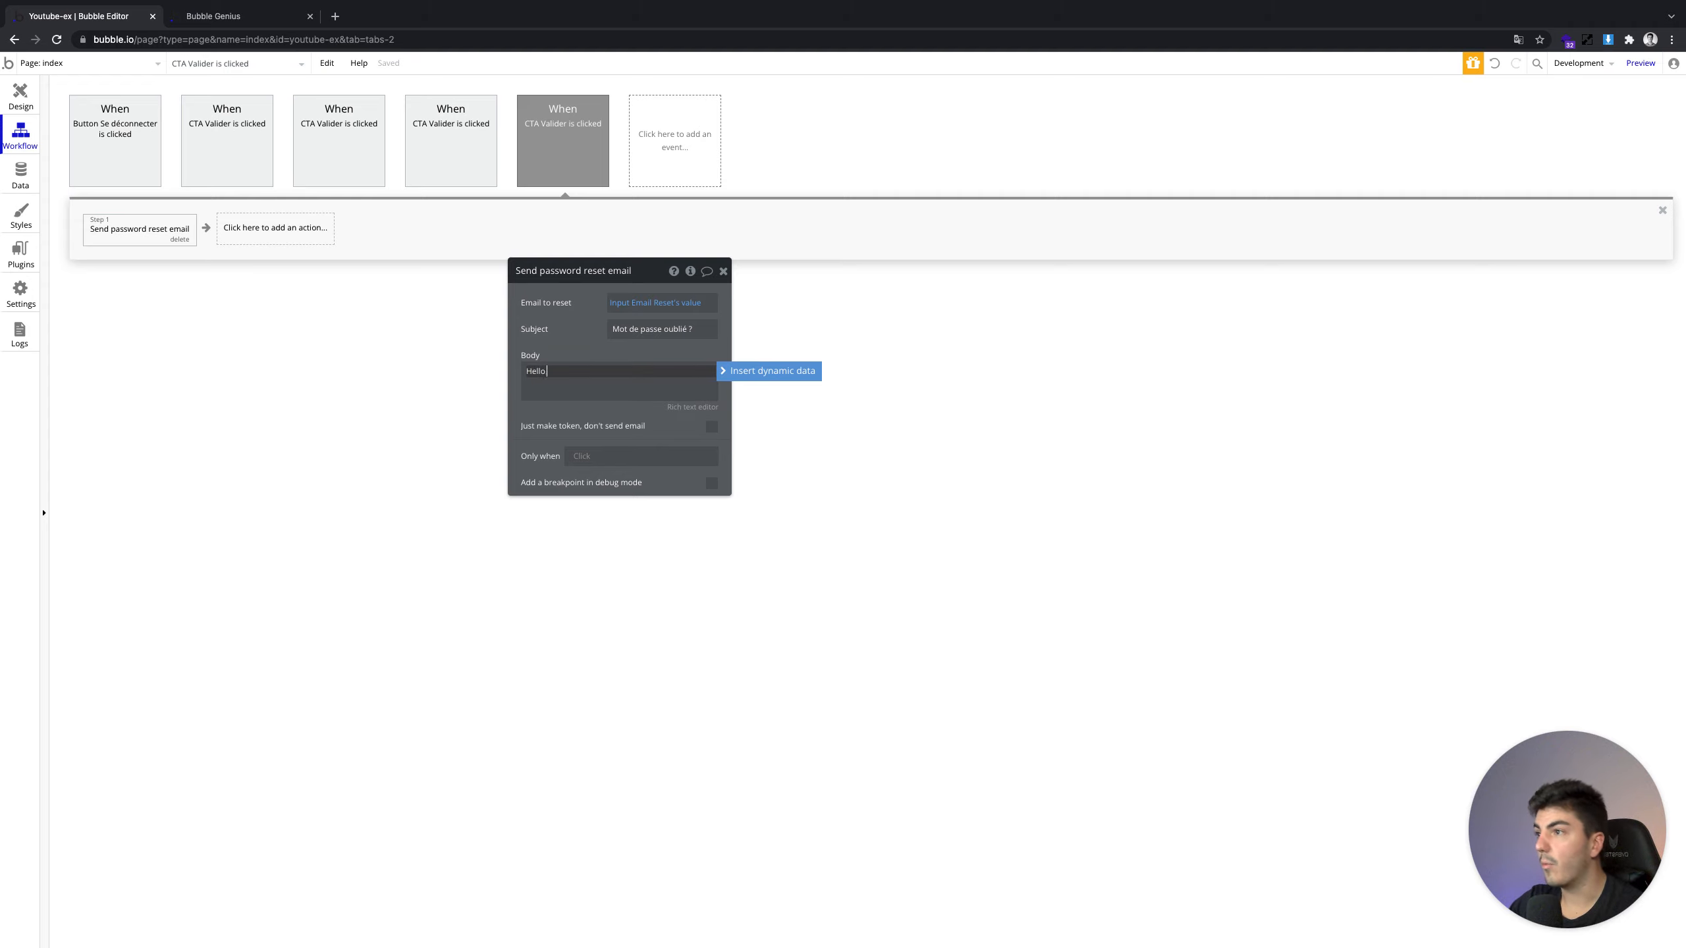
left_click(770, 371)
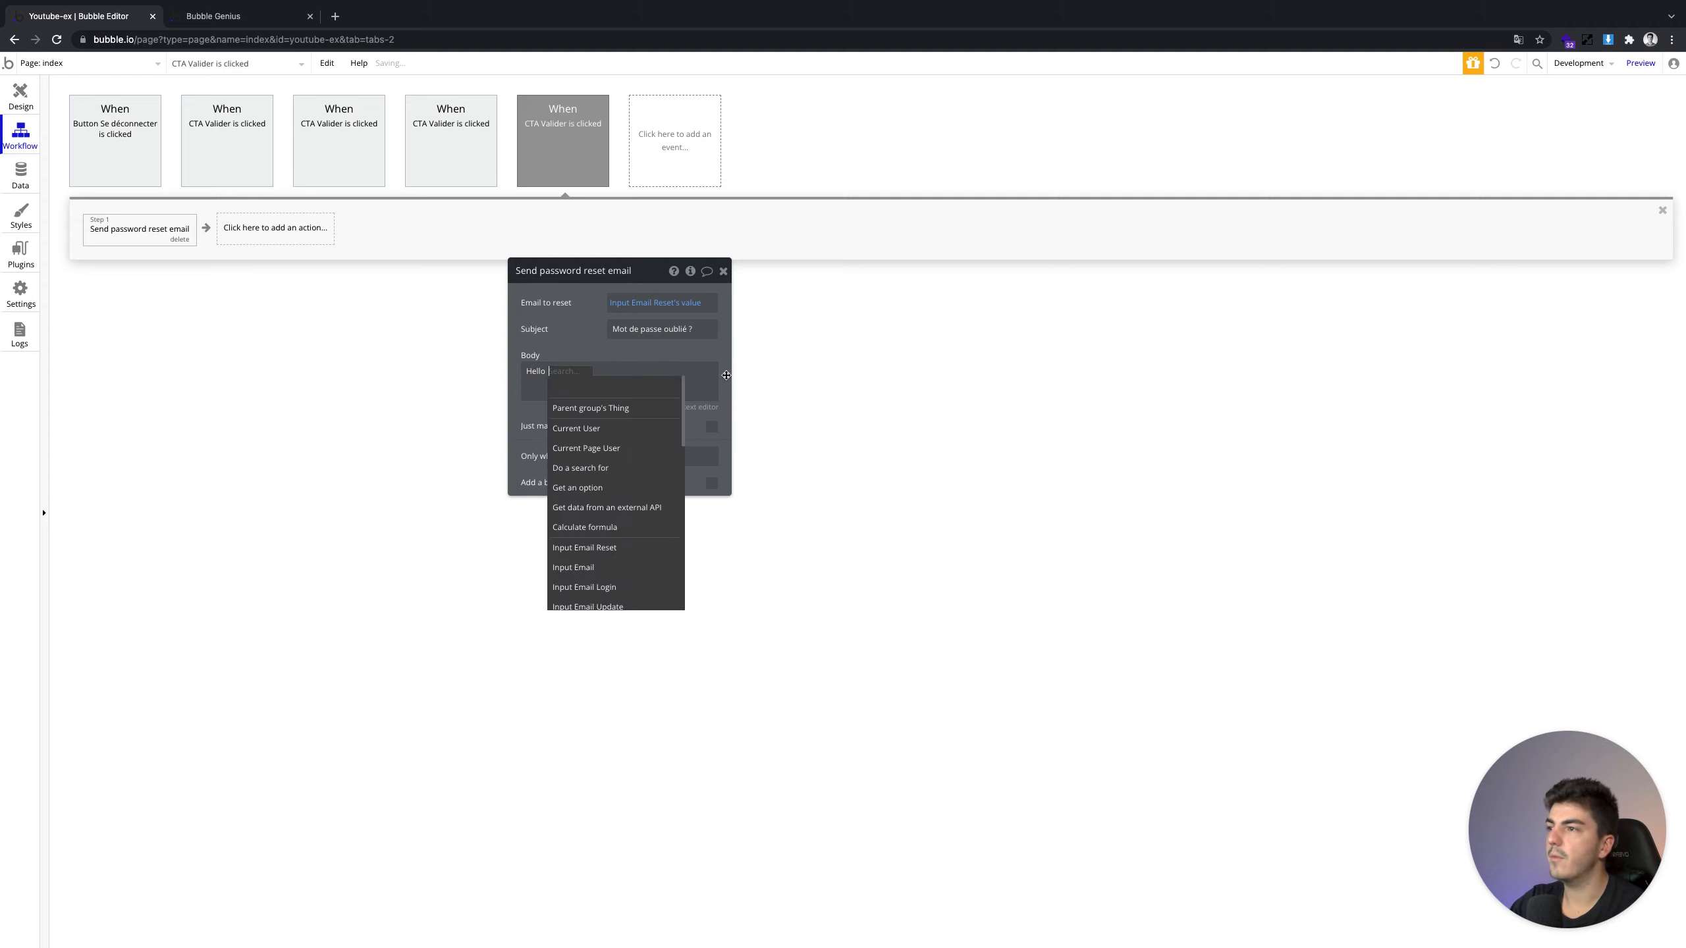
left_click(621, 428)
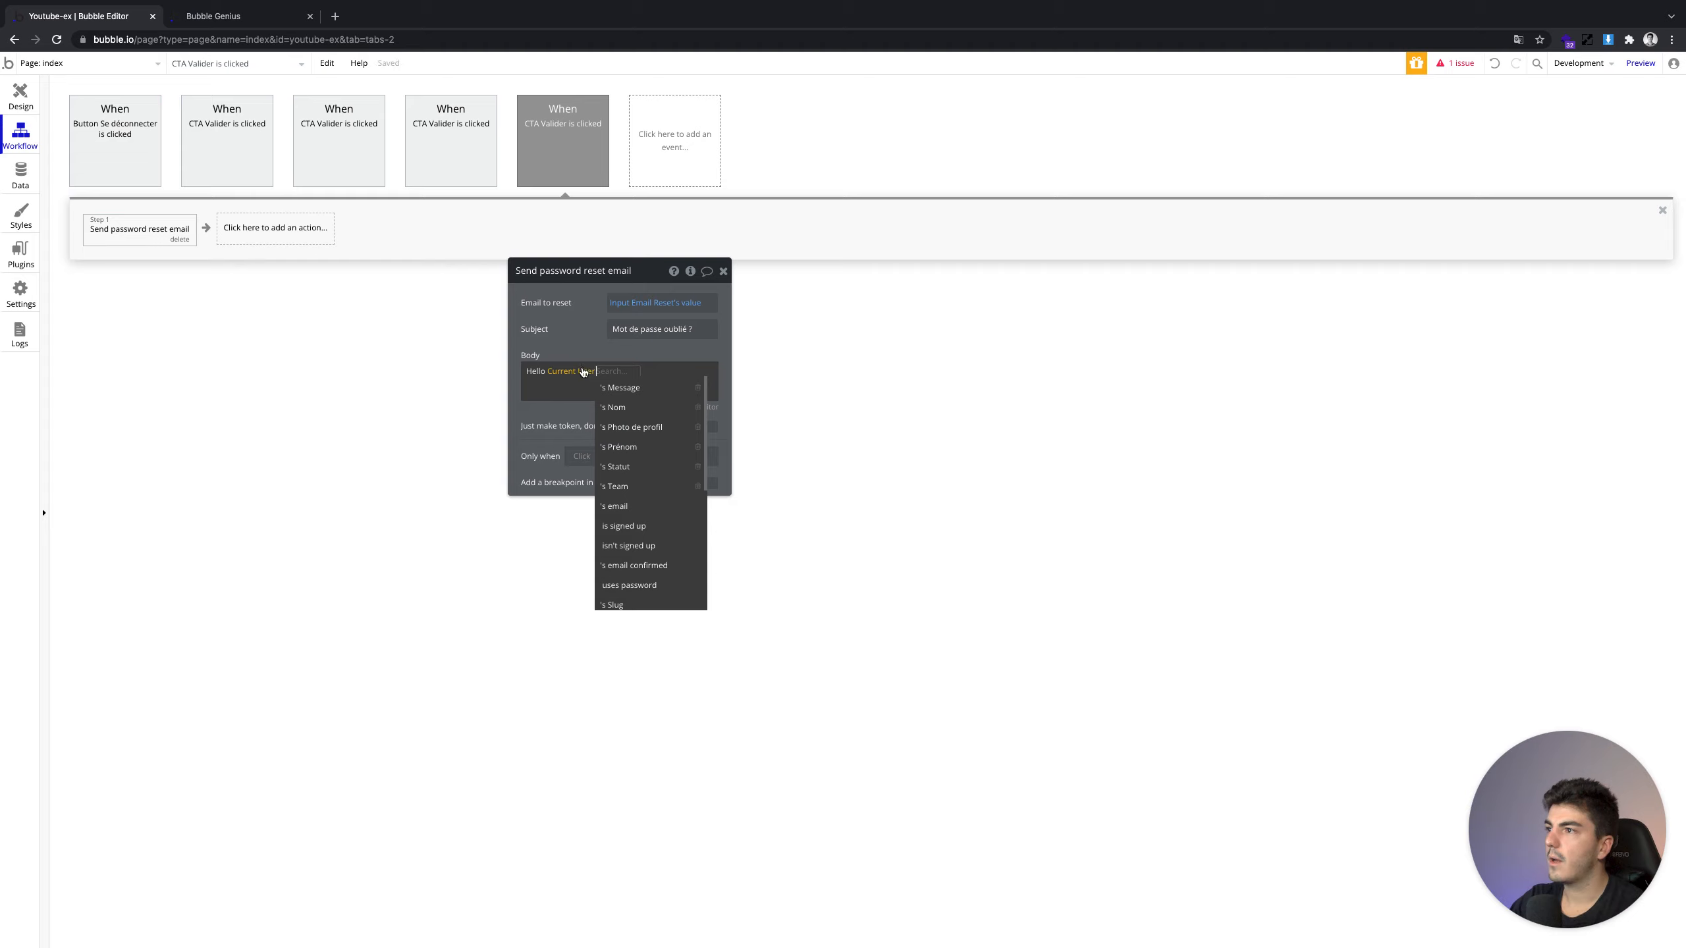
left_click(650, 505)
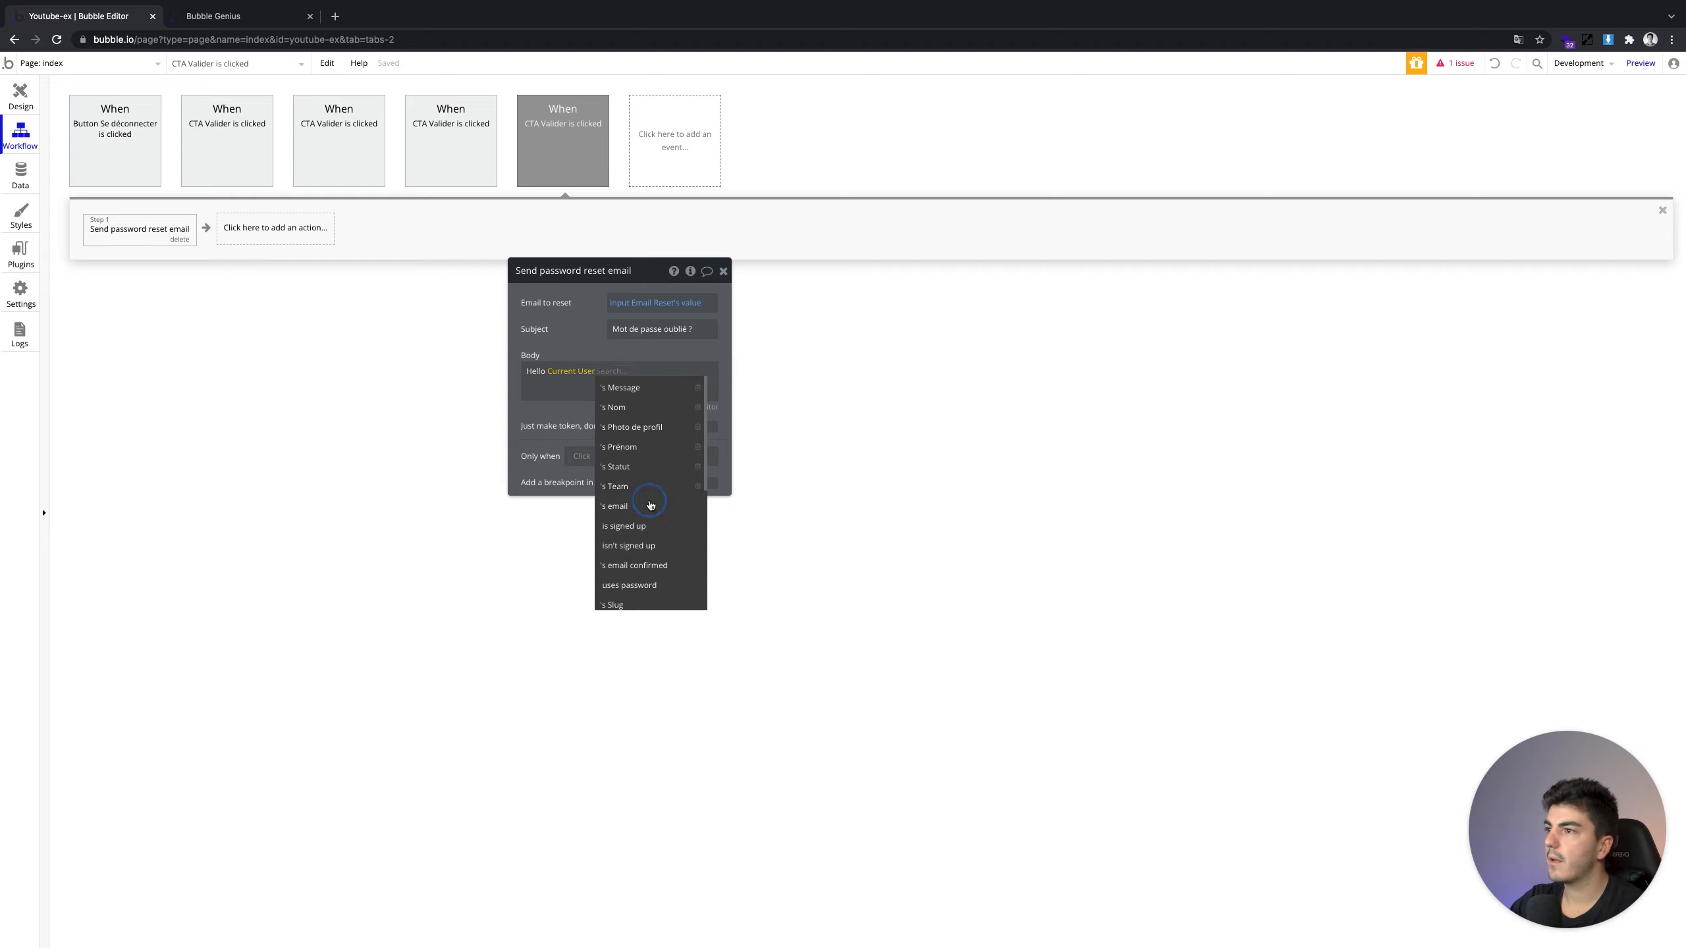
left_click(645, 372)
key("Return")
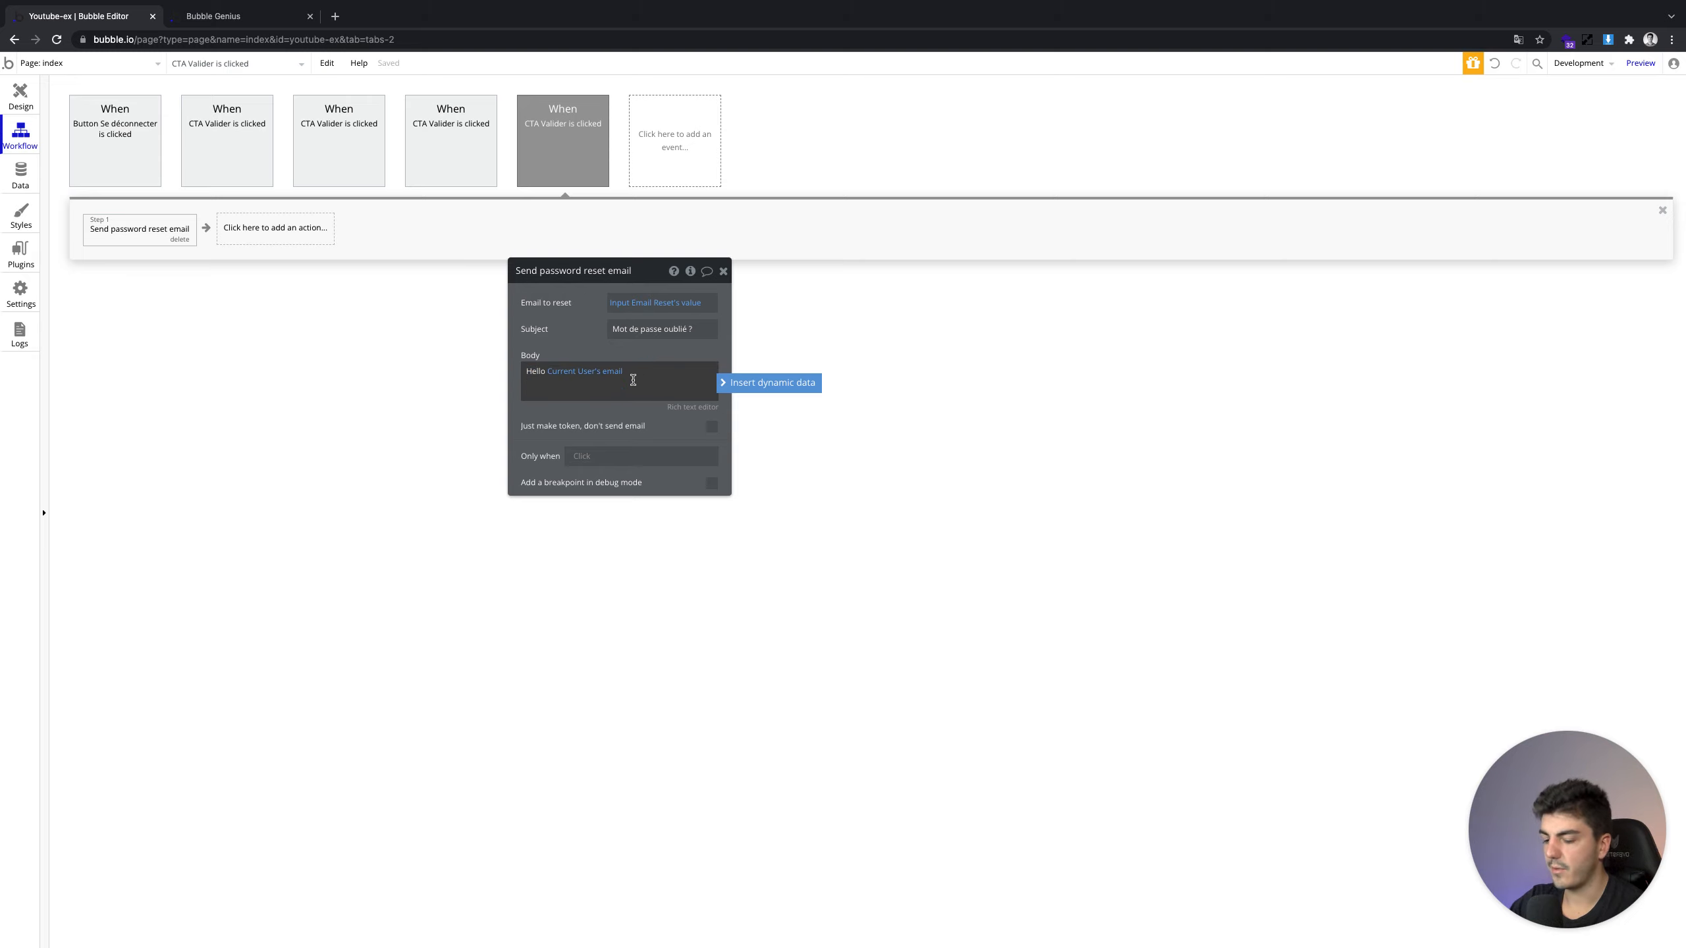
left_click(616, 372)
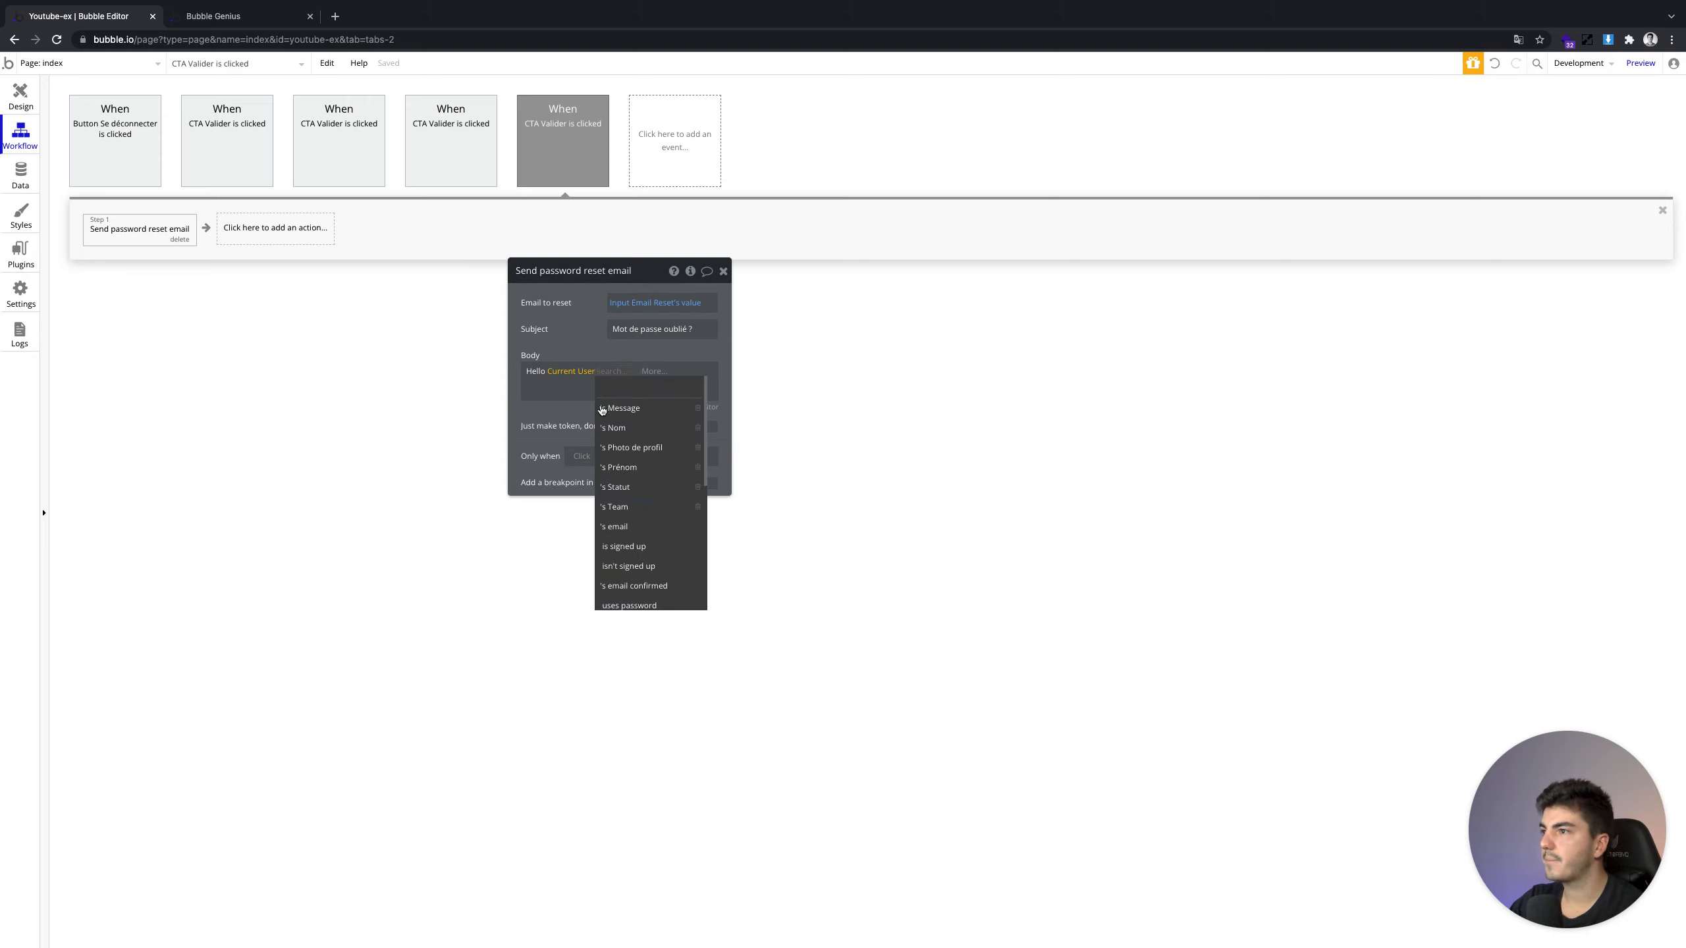
left_click(590, 391)
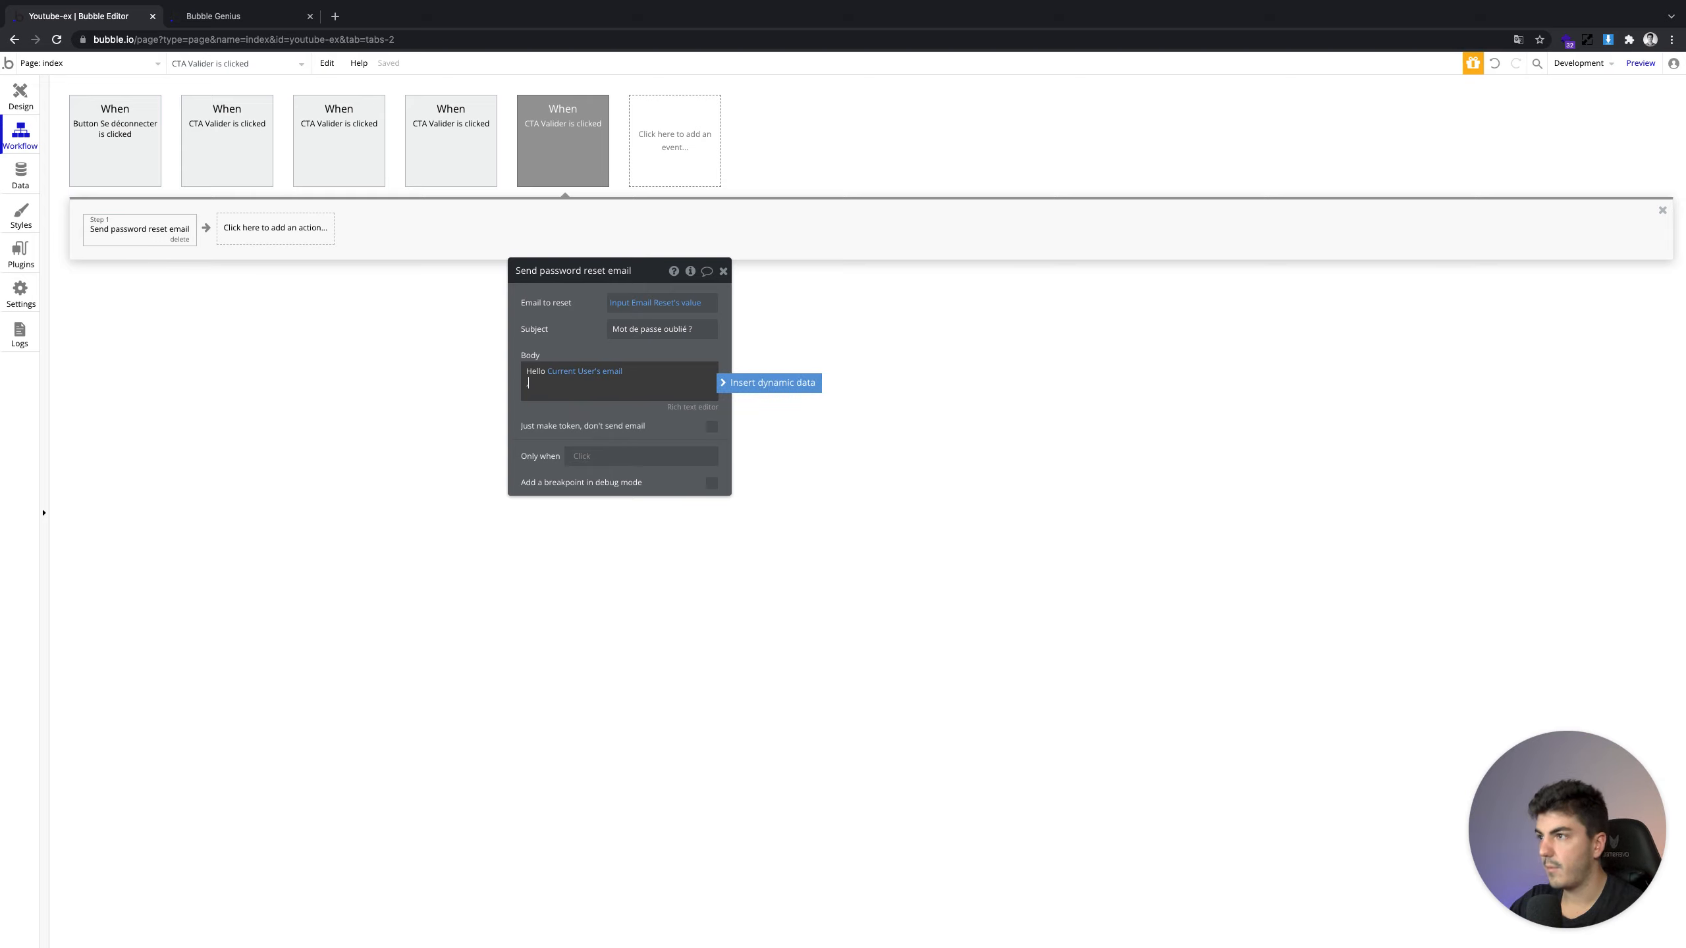
Add the forgotten-password and reset-link lines, ending the body with 'À Bientôt !'
key("Return")
type("Merci")
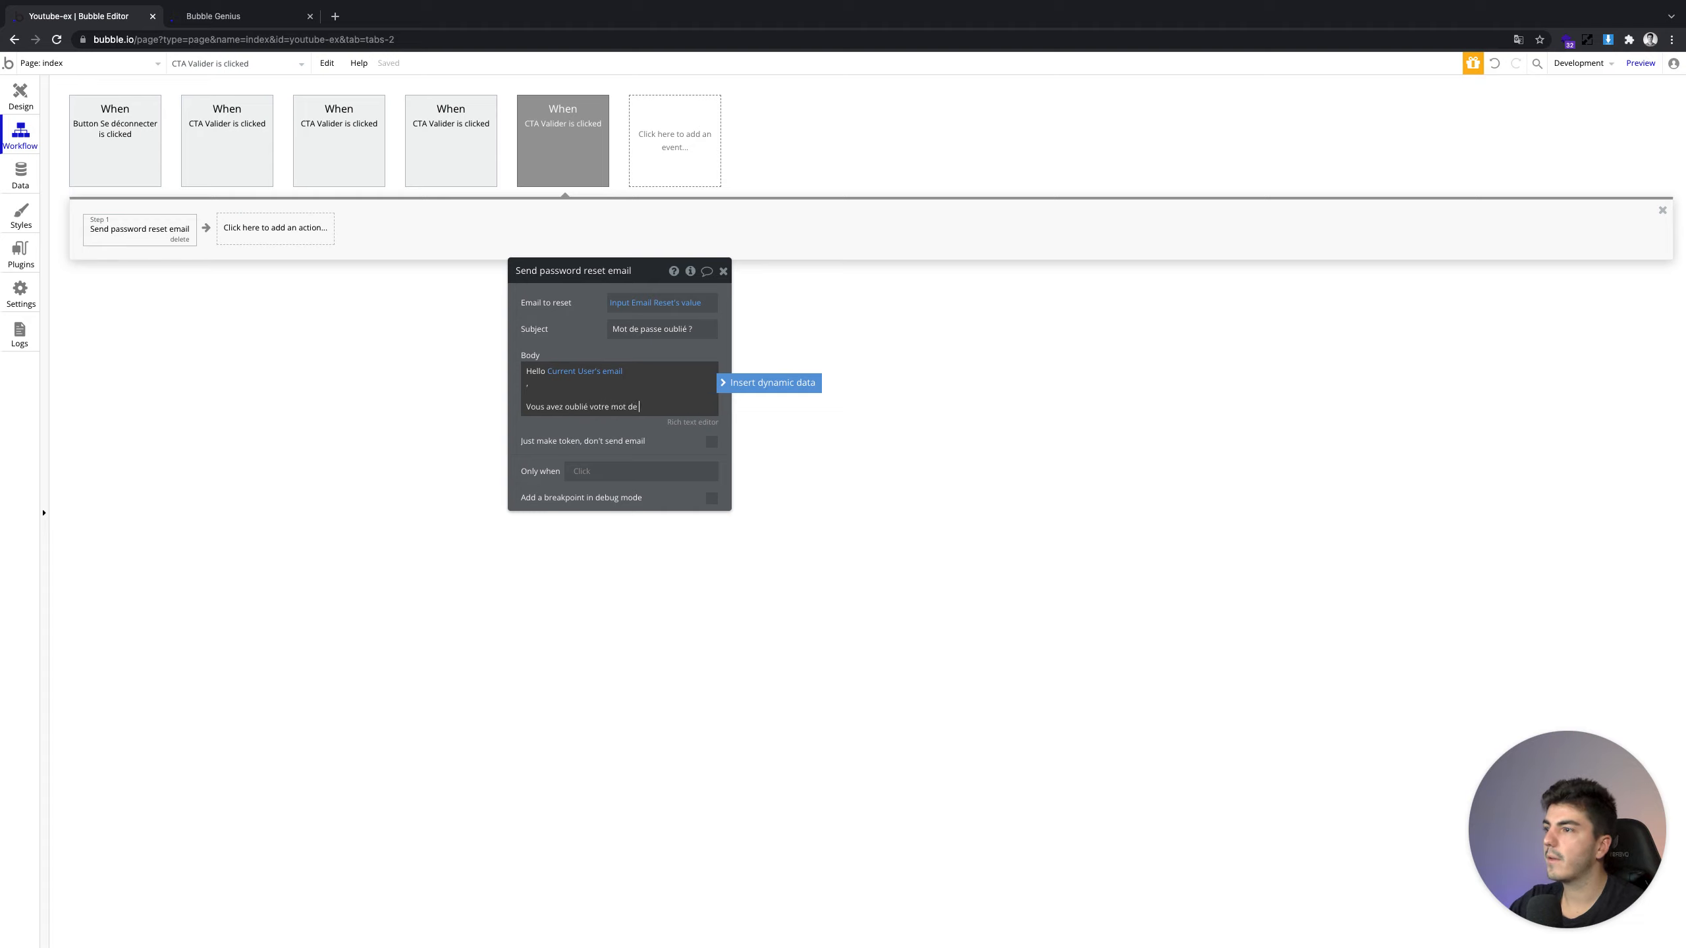
key("Return")
key("Return")
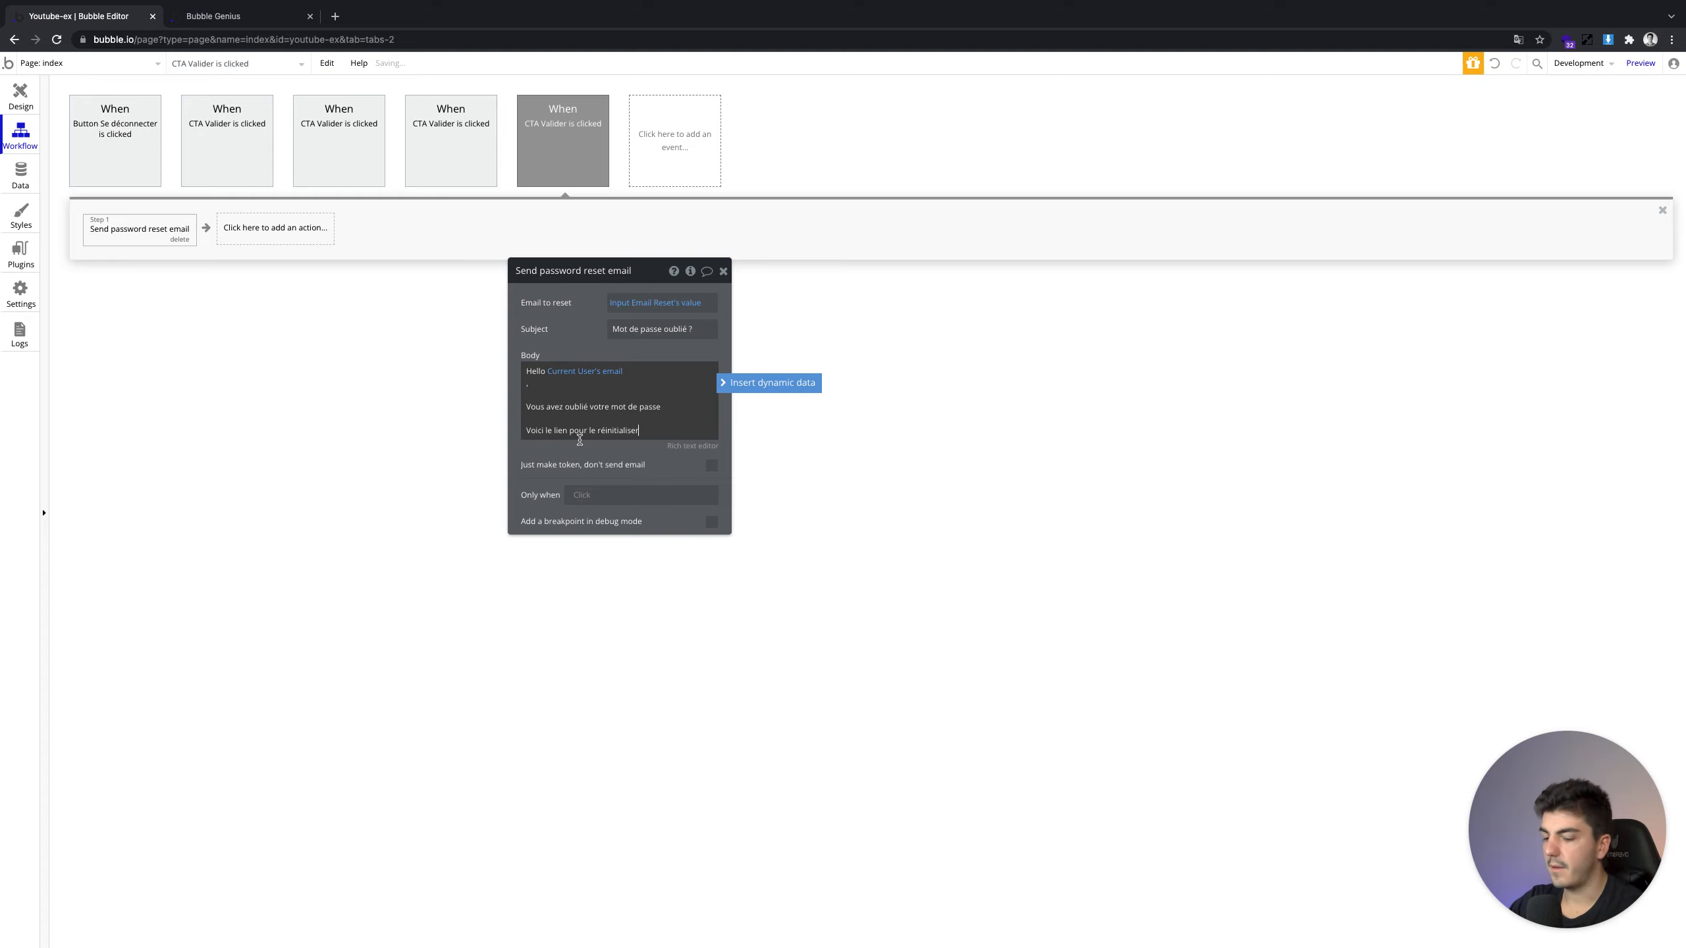
key("Return")
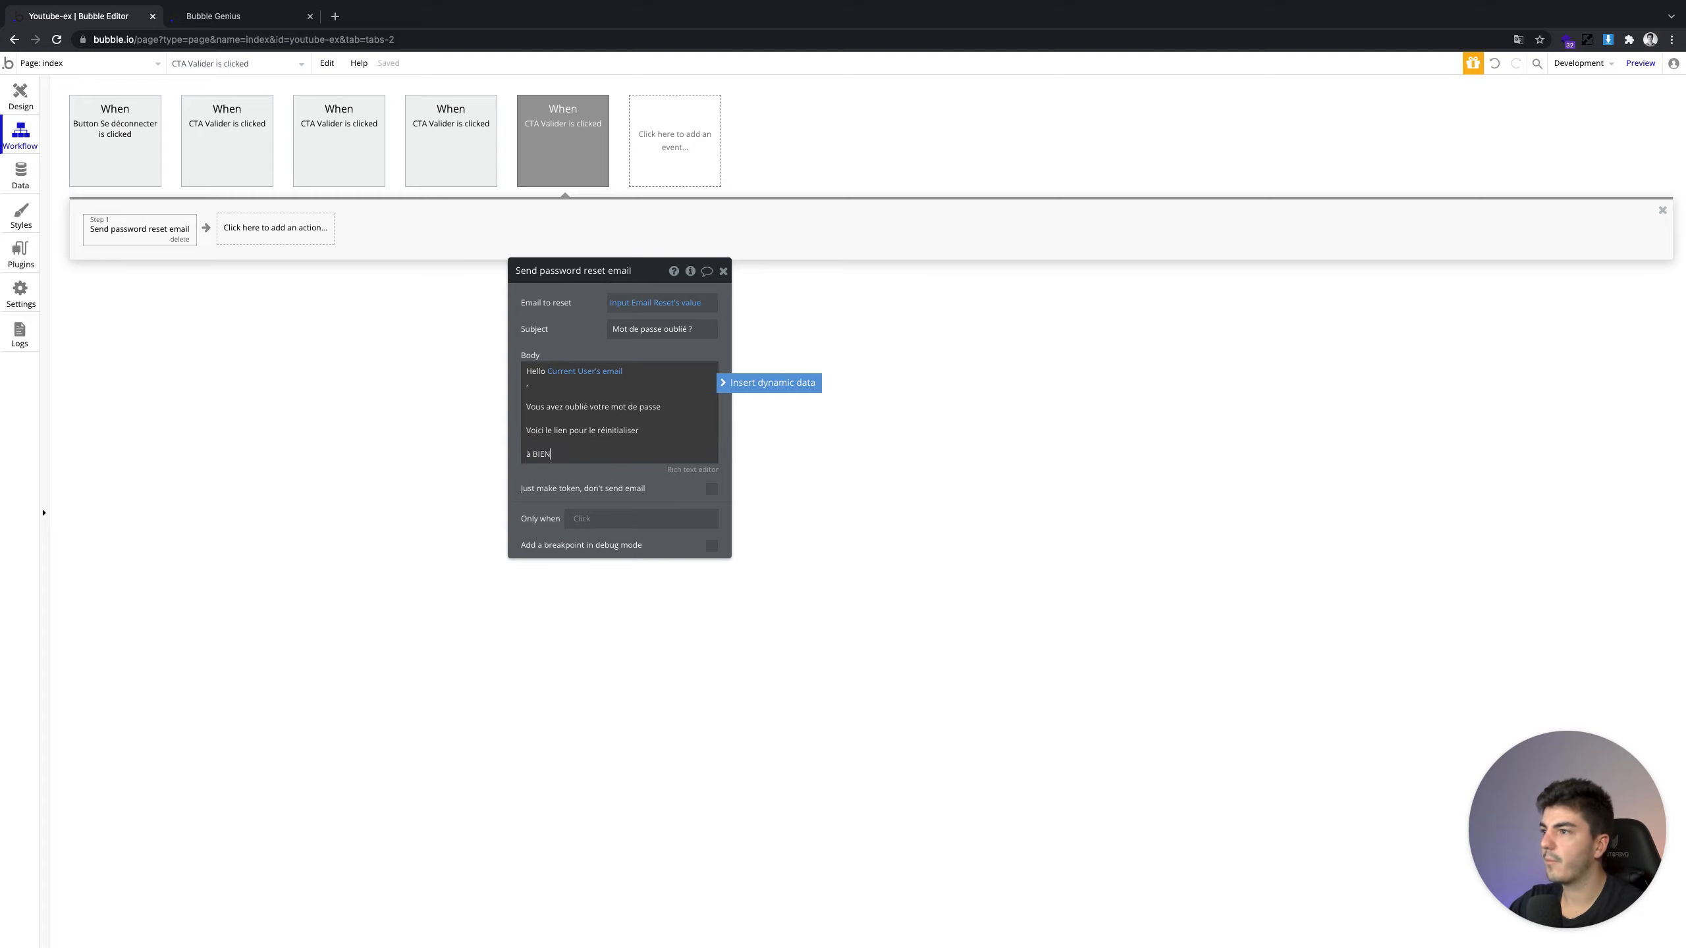
key("BackSpace")
key("BackSpace")
key("BackSpace")
key("BackSpace")
type("à")
key("BackSpace")
key("Return")
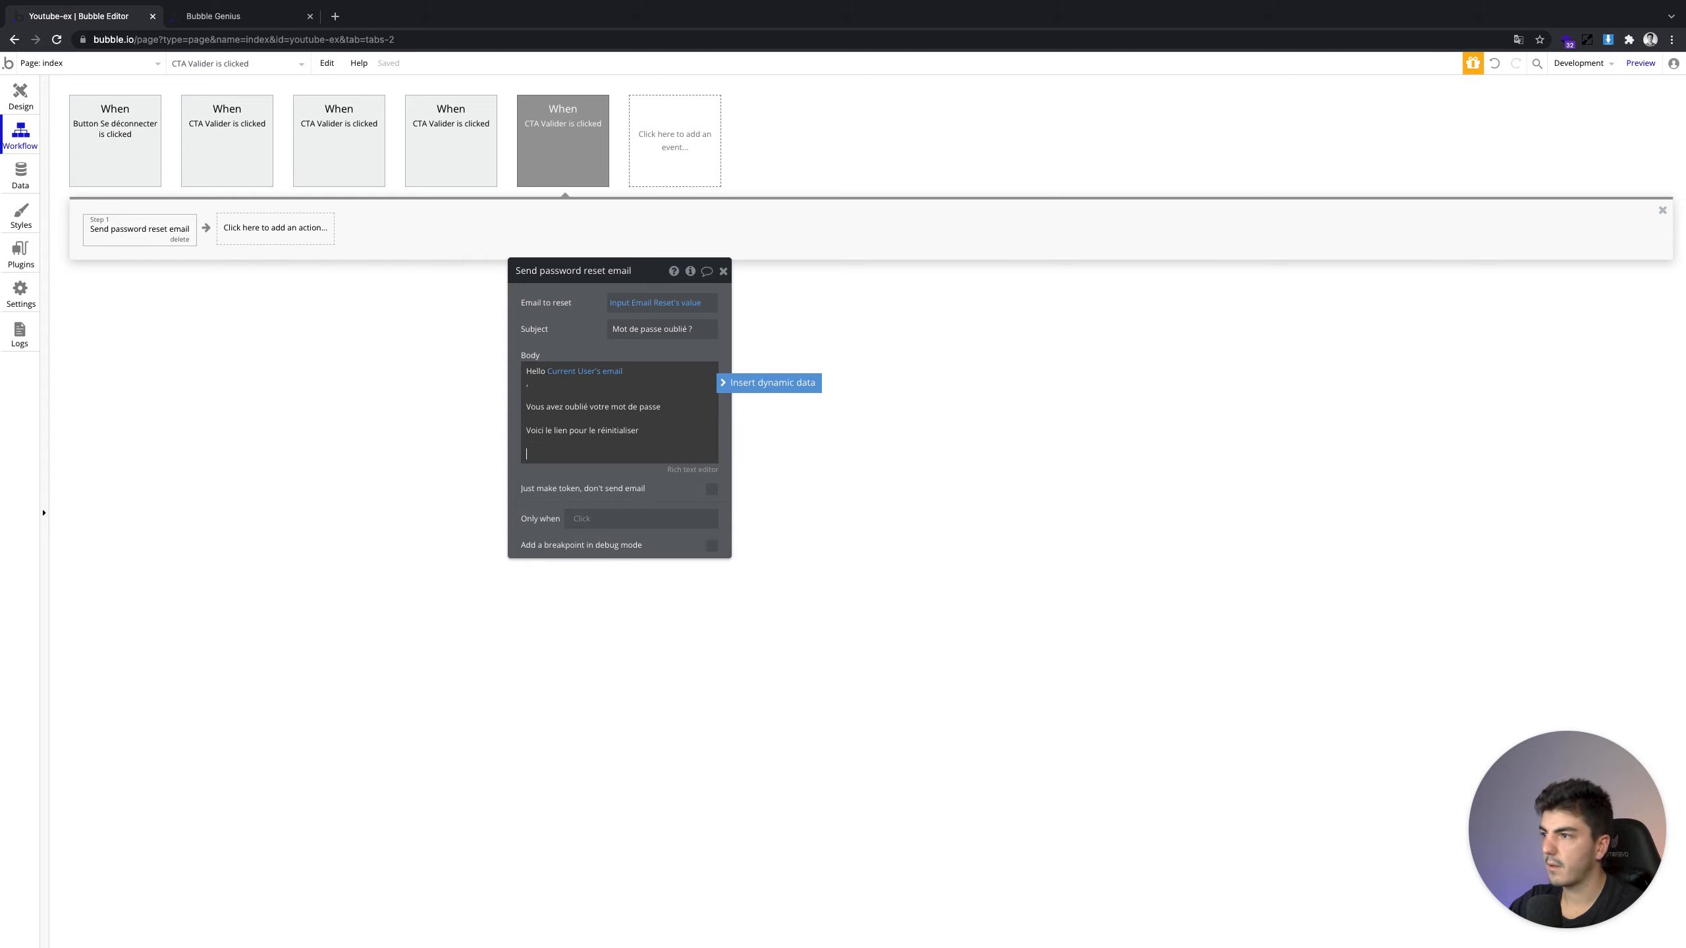
type("À")
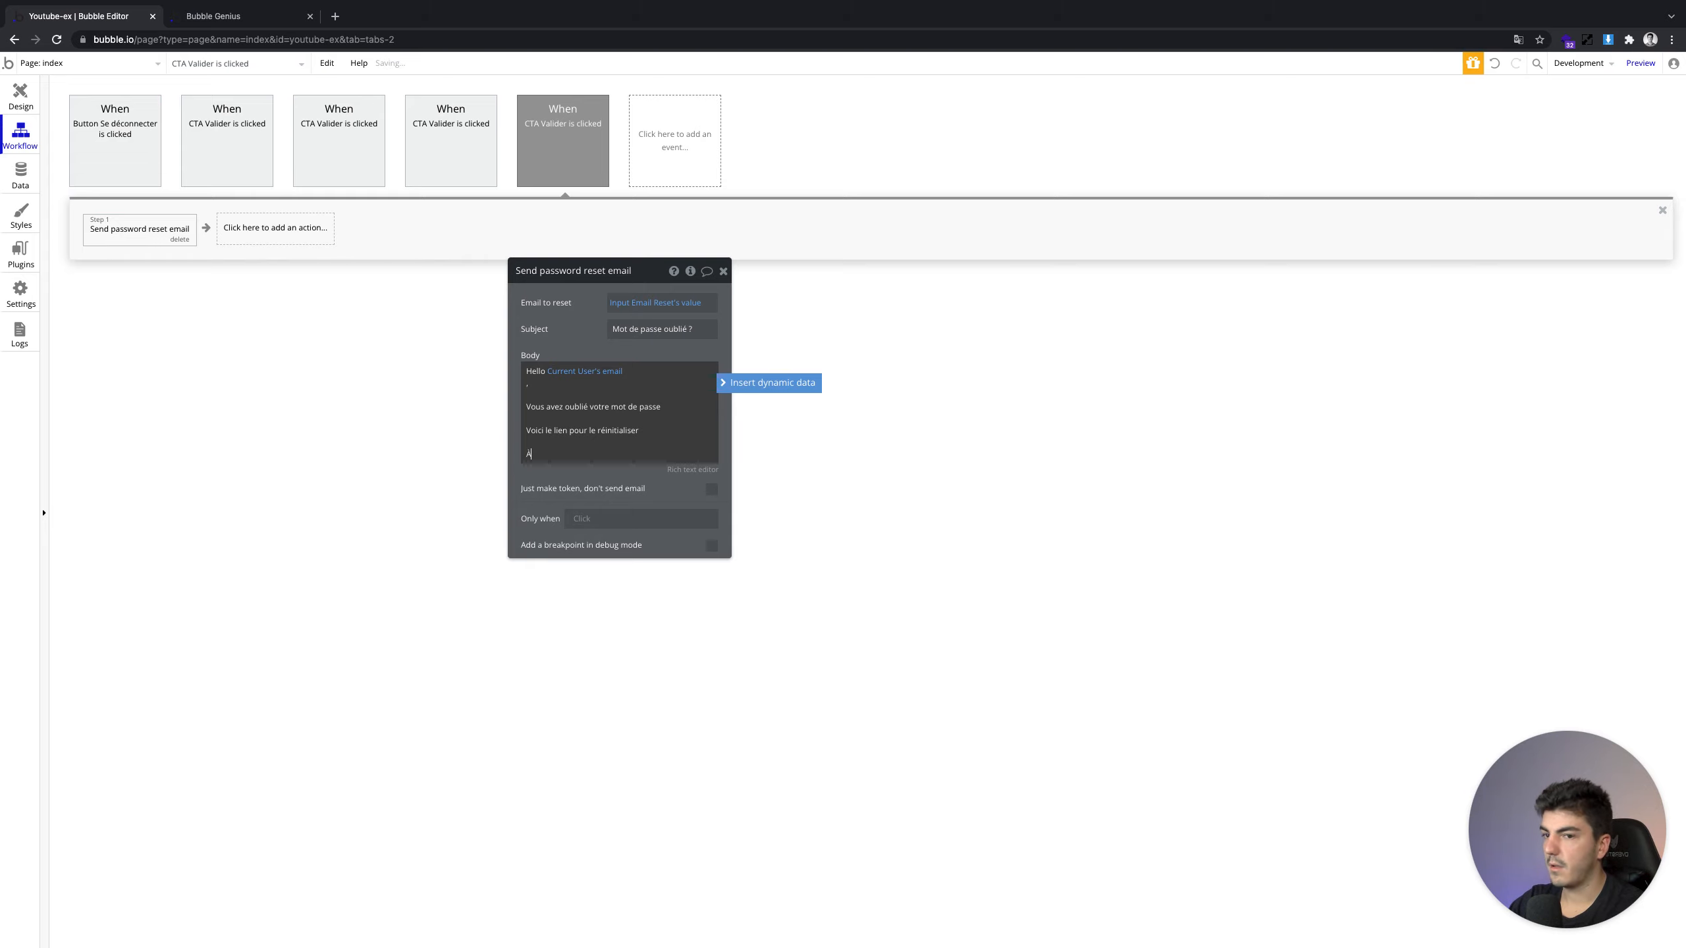
type(" Bienôt")
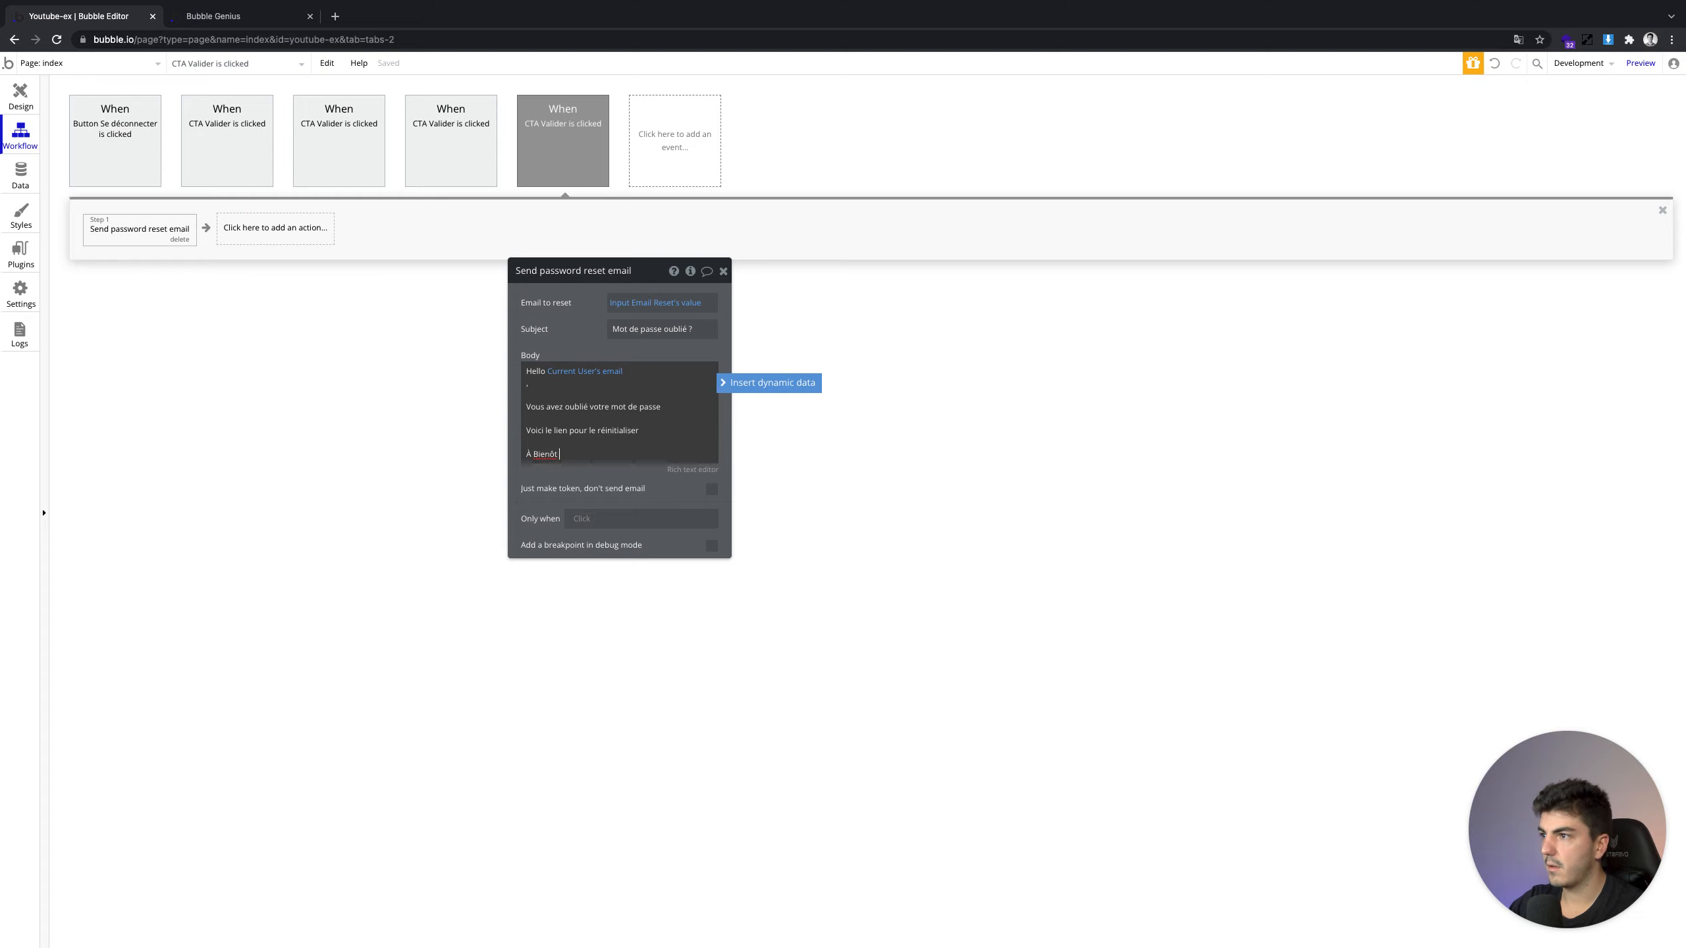
key("BackSpace")
key("BackSpace")
key("BackSpace")
type("tôt !")
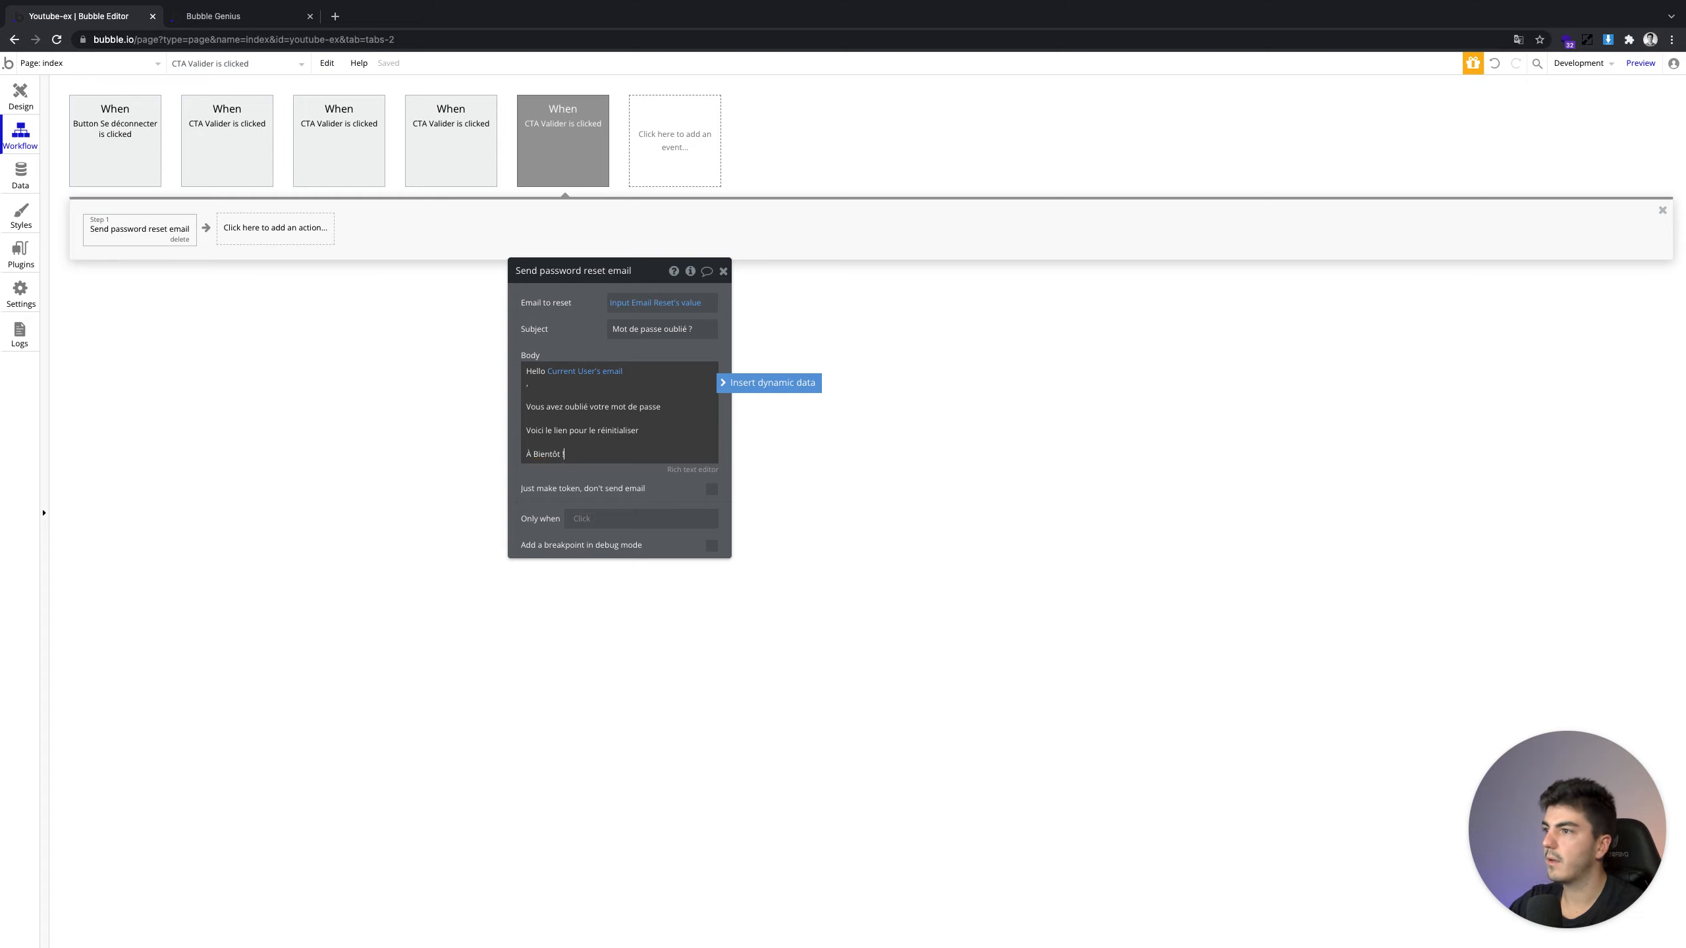
left_click(481, 327)
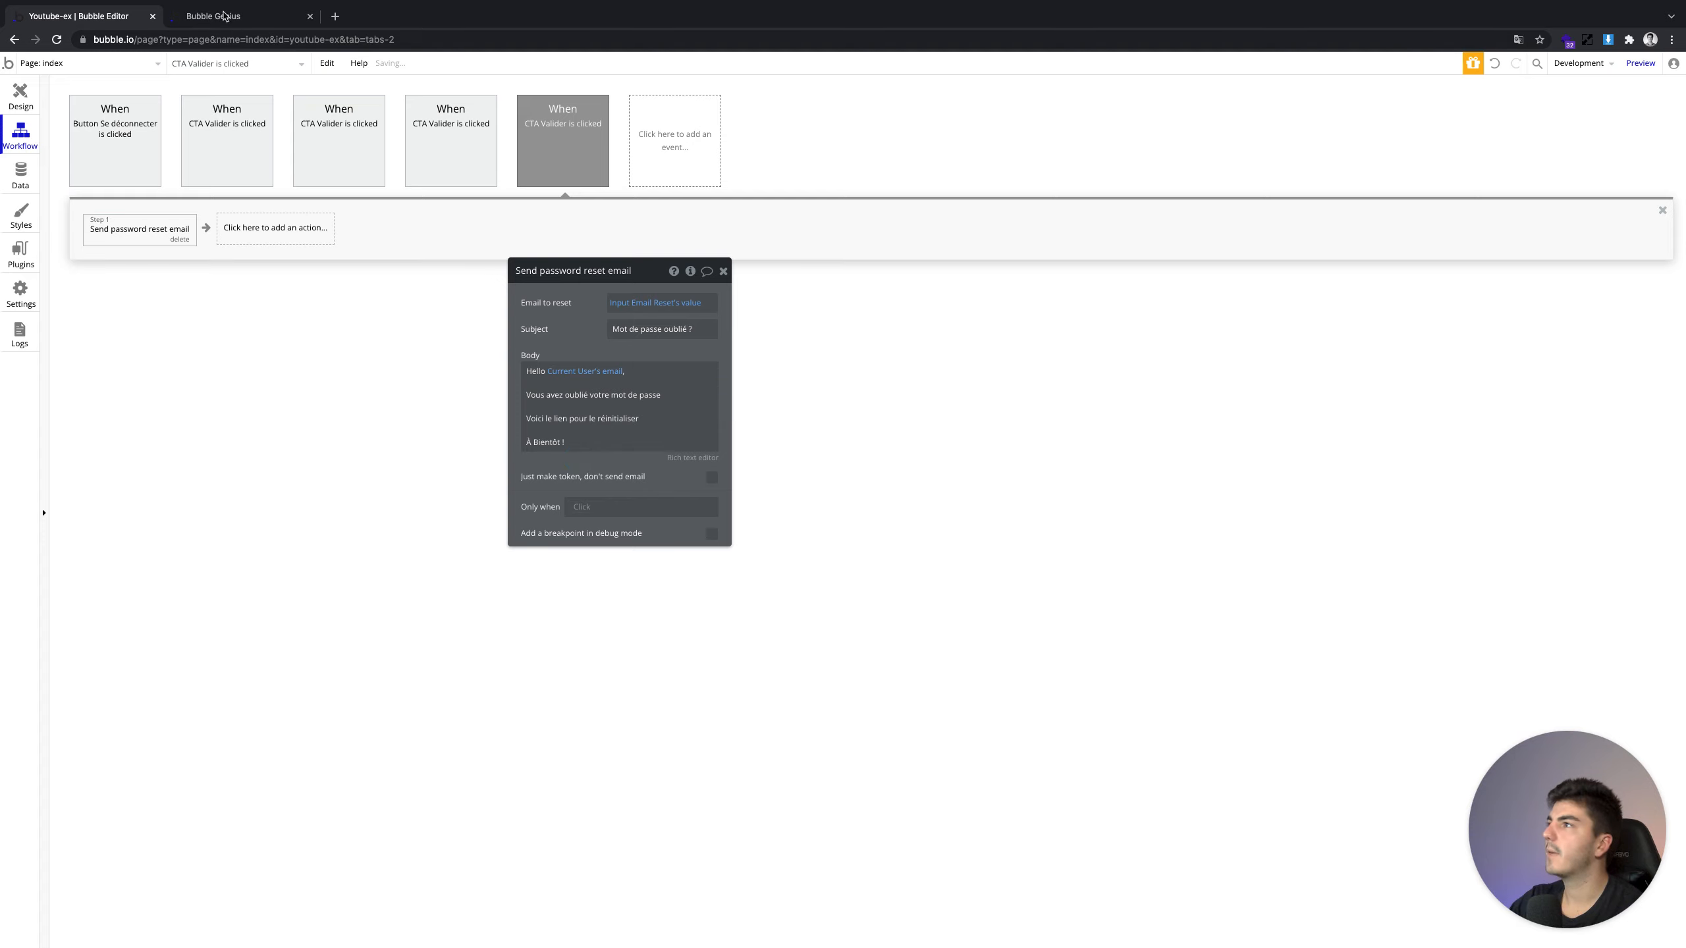
key("ctrl+Tab")
Refresh the app, enter the account's email in the bottom Email field and submit Valider
left_click(719, 76)
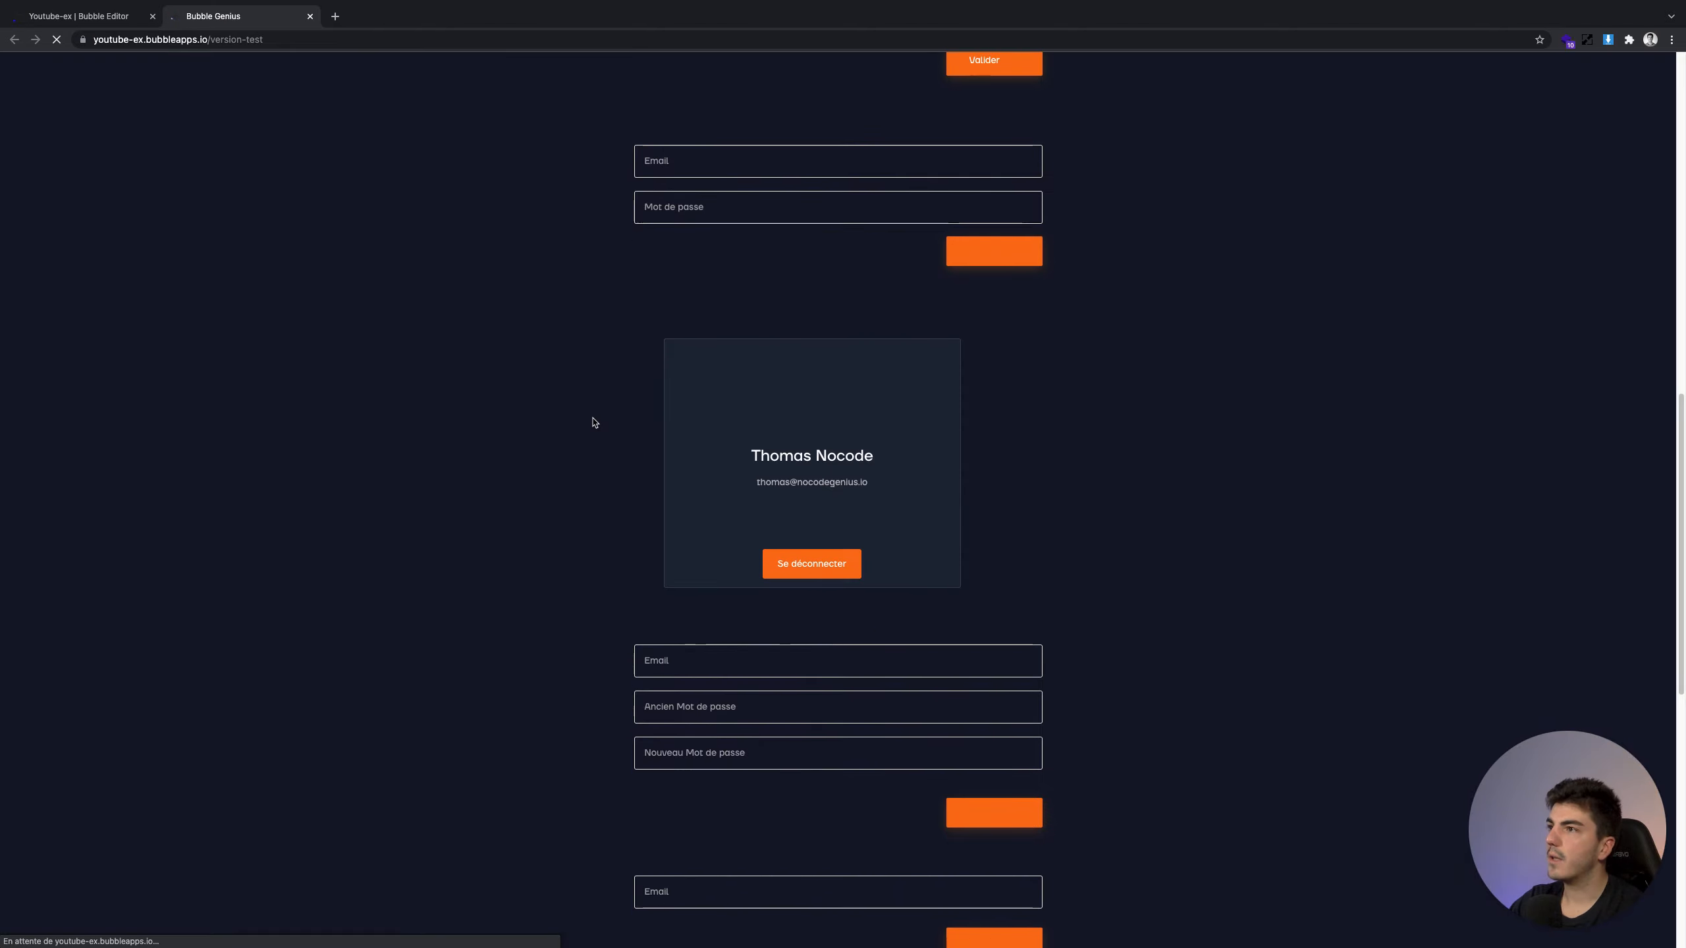
left_click(752, 772)
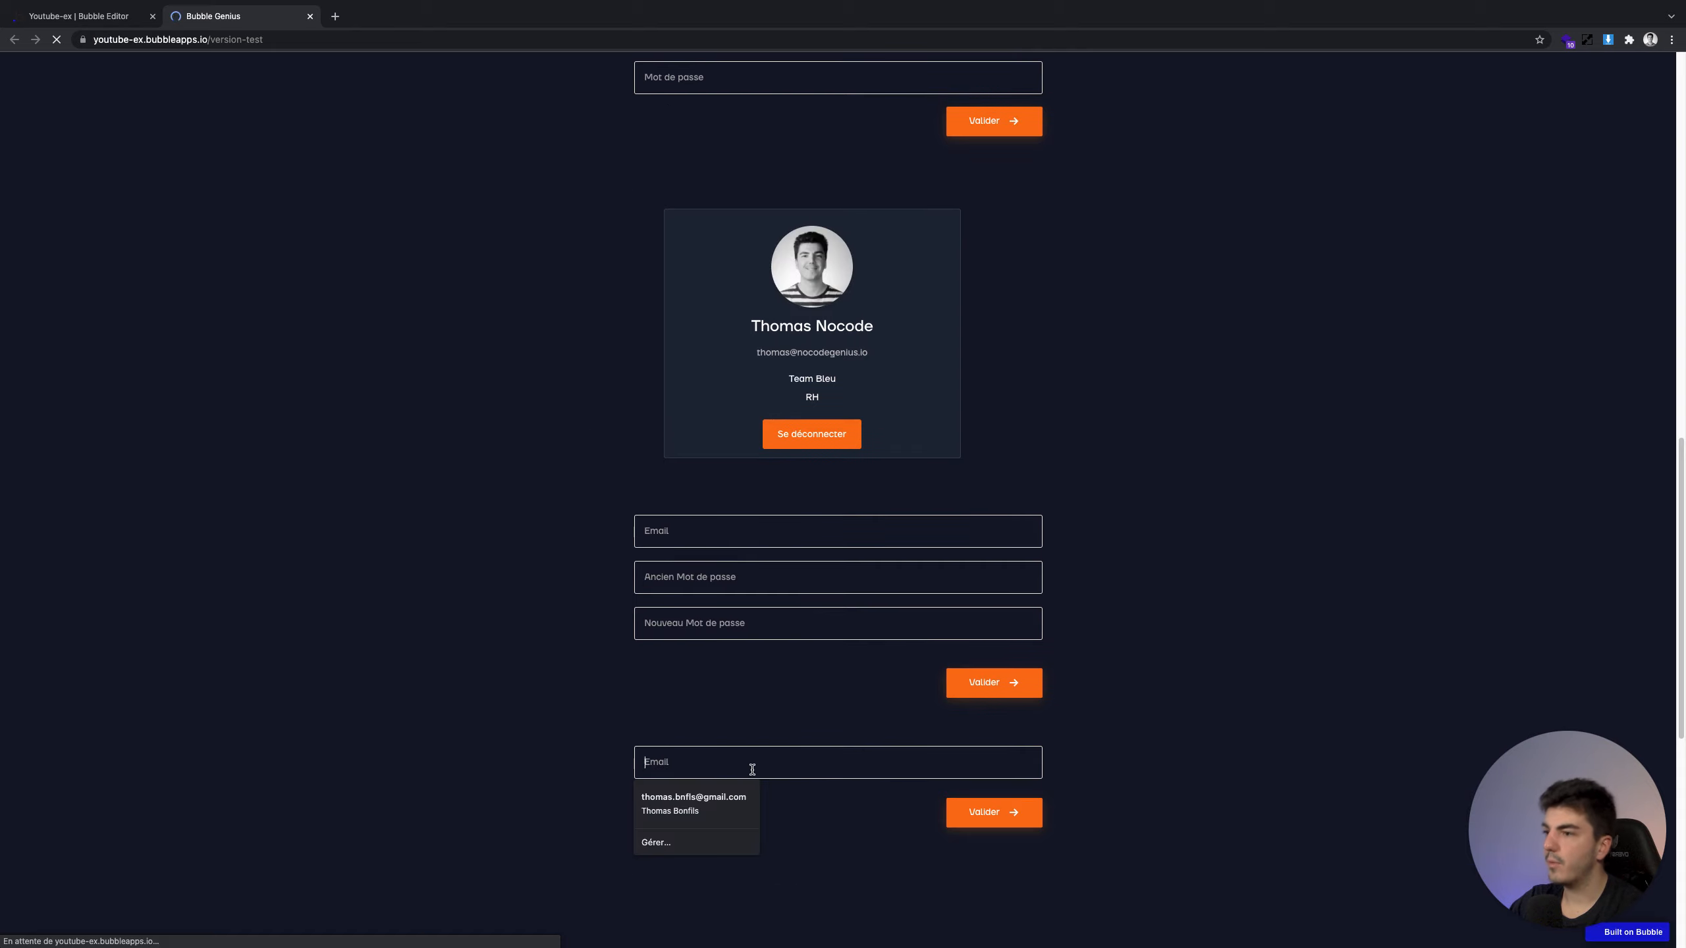
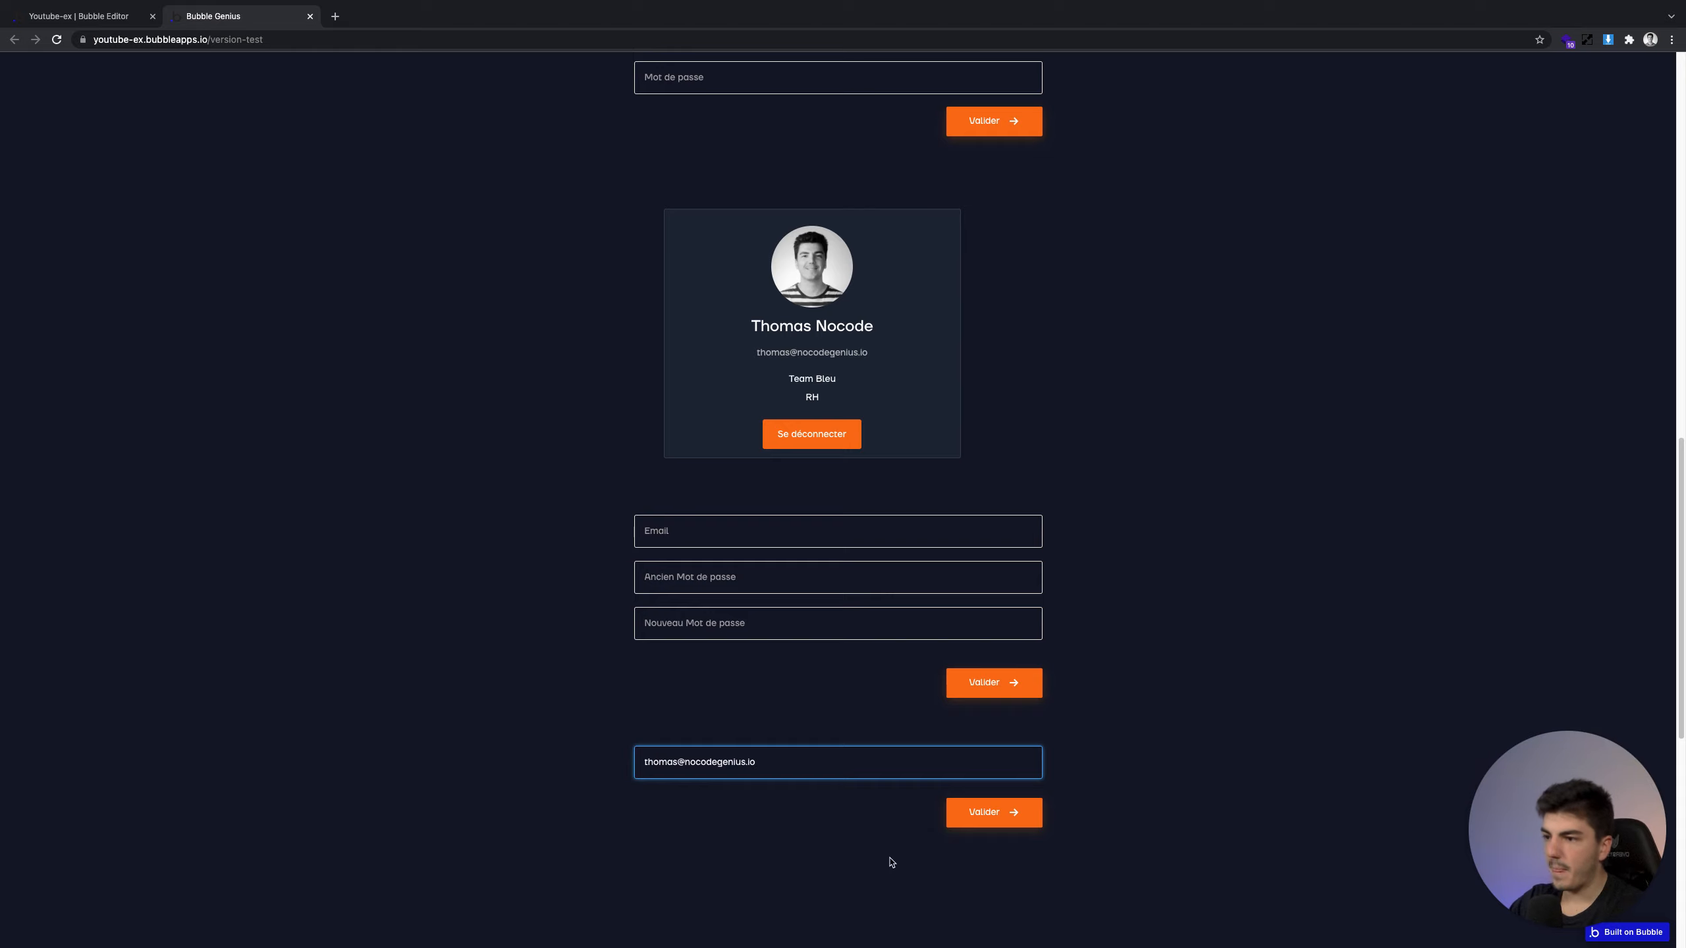
left_click(1007, 868)
left_click(1003, 813)
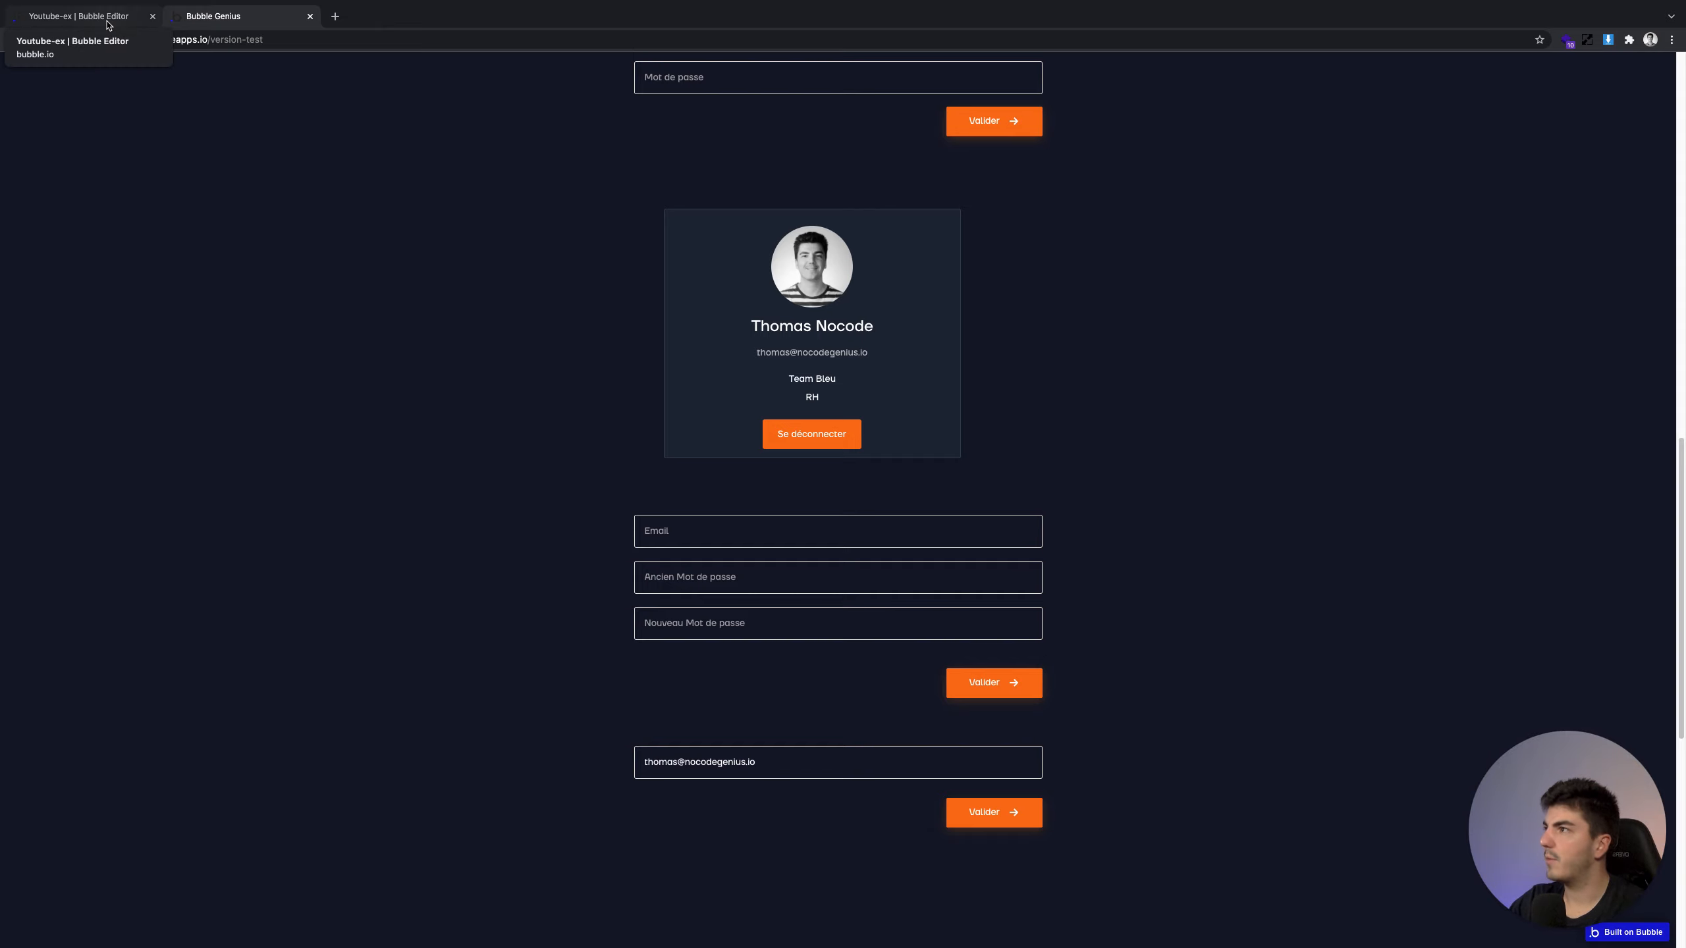
left_click(335, 17)
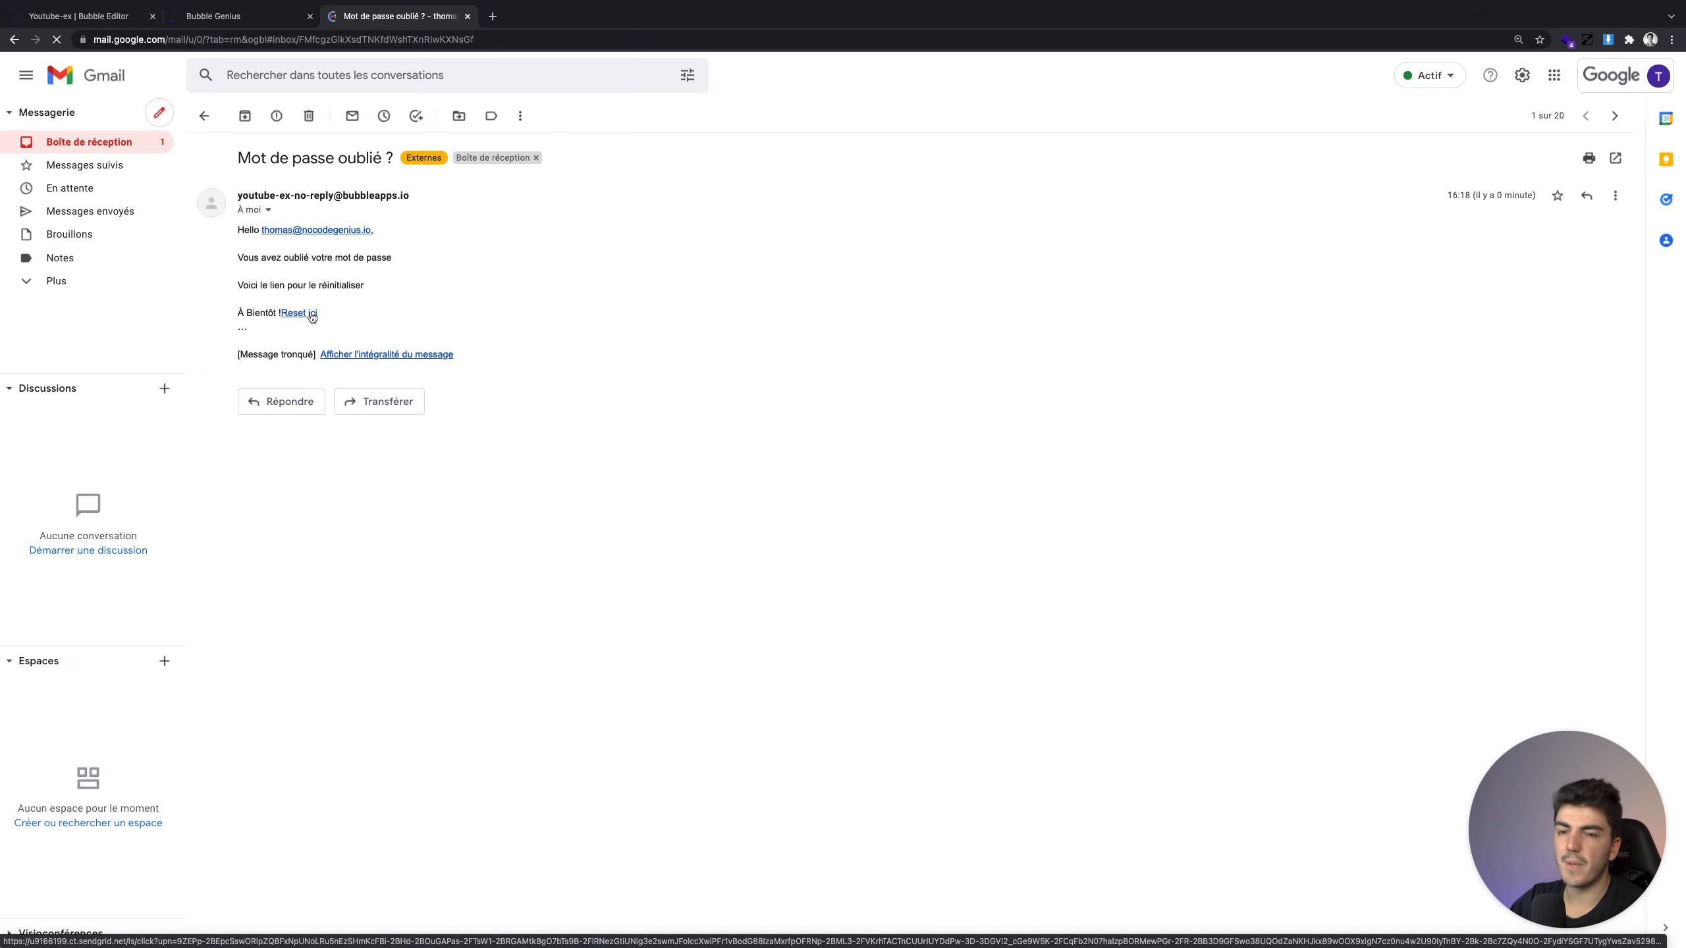
Follow the 'Reset ici' link in the 'Mot de passe oublié ?' email
left_click(310, 313)
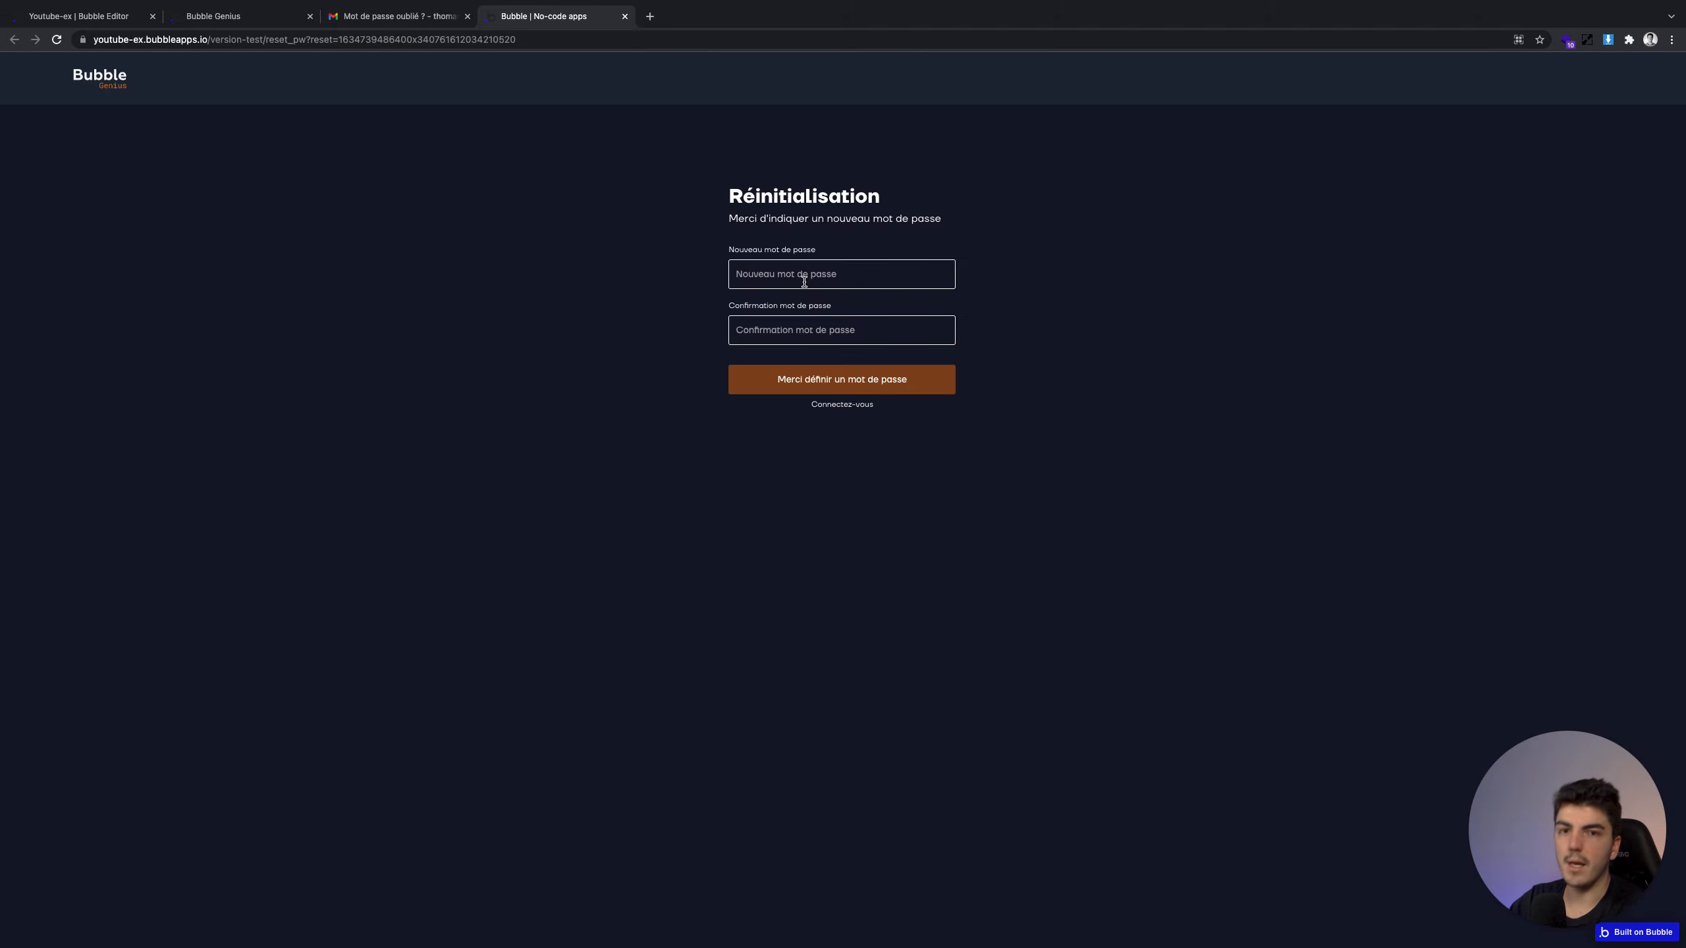
Enter the same new password in Nouveau mot de passe and Confirmation, then submit Valider
left_click(804, 282)
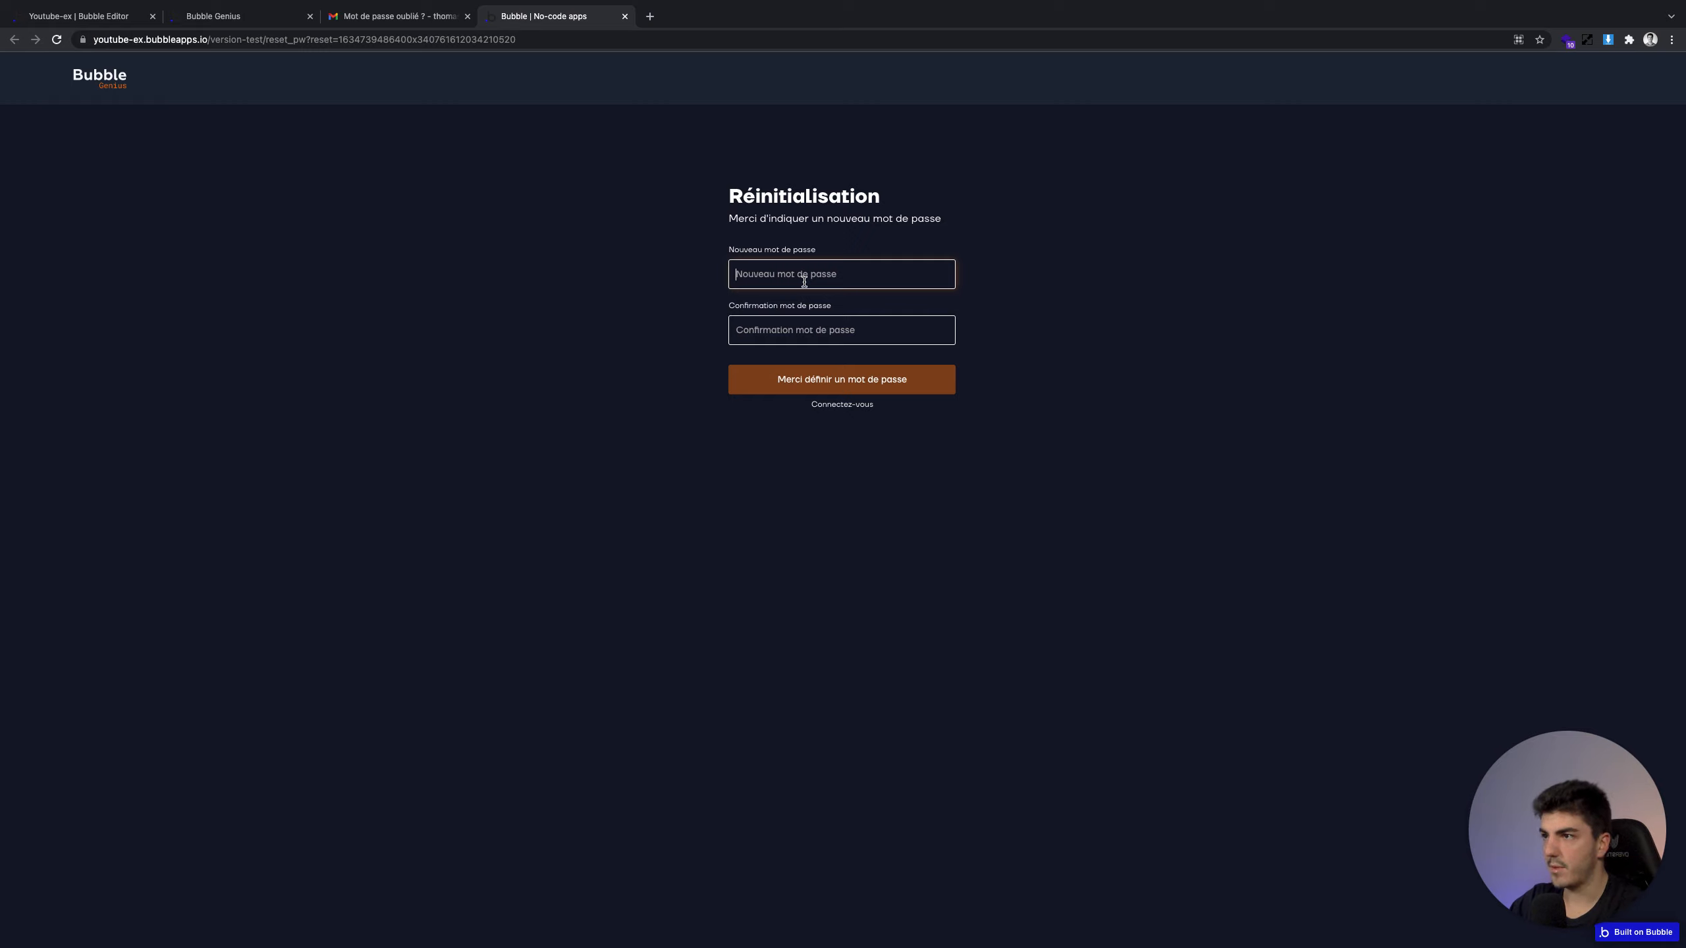
type("•")
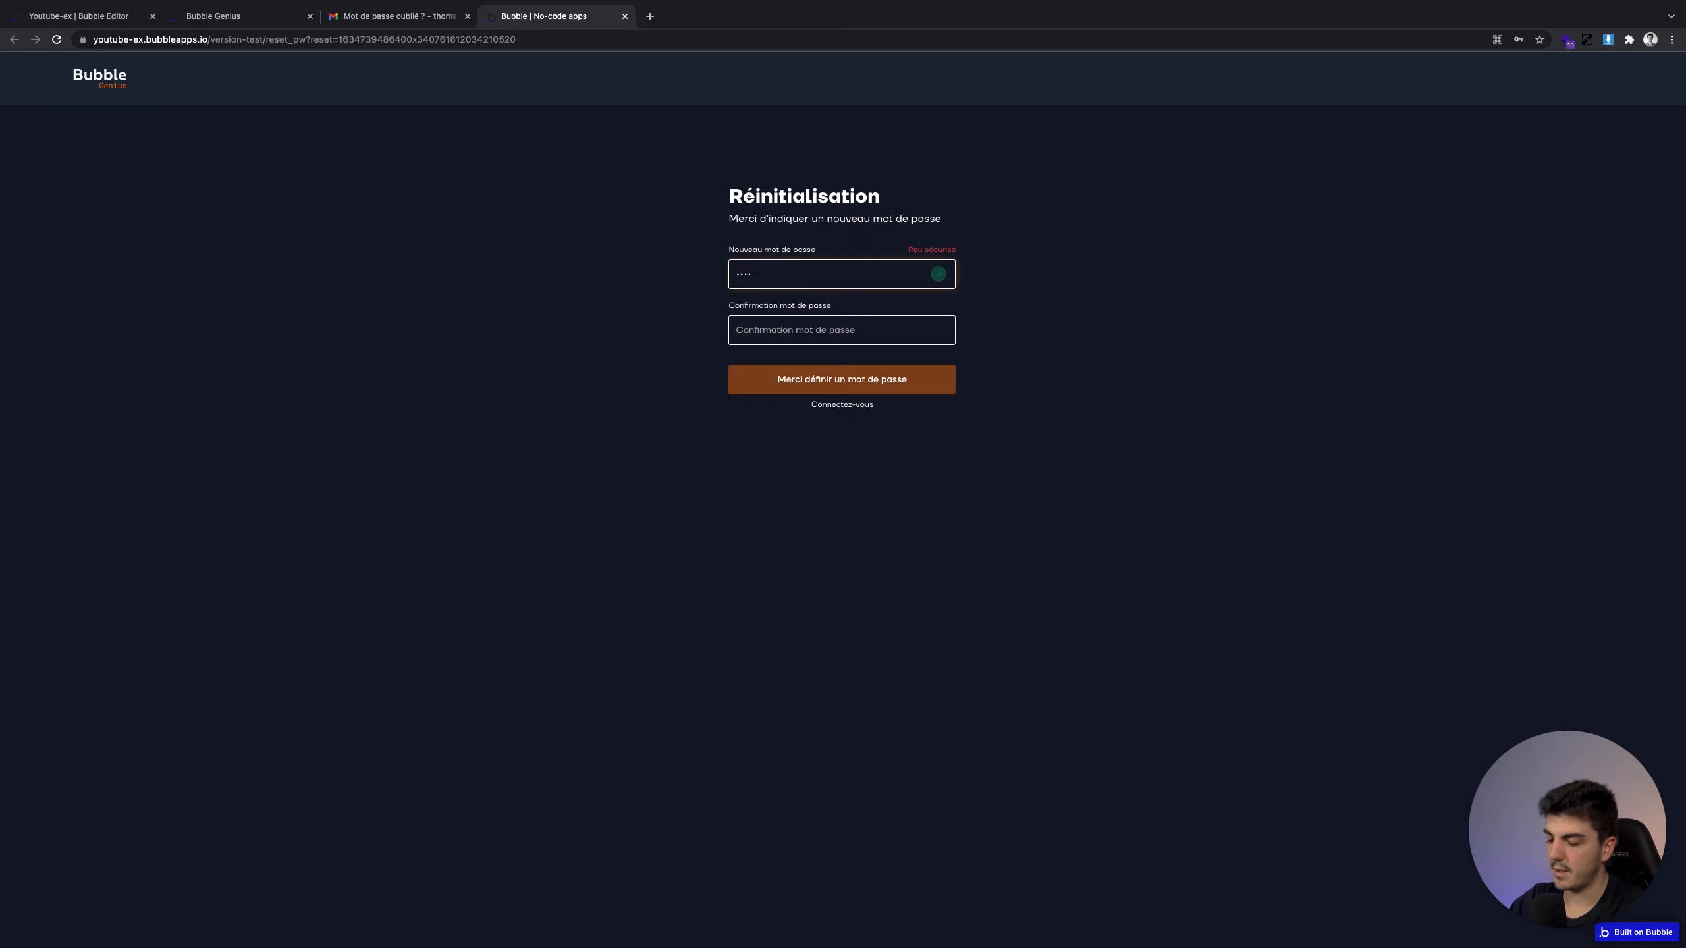
type("•")
key("BackSpace")
key("BackSpace")
type("••••••")
key("Tab")
type("••")
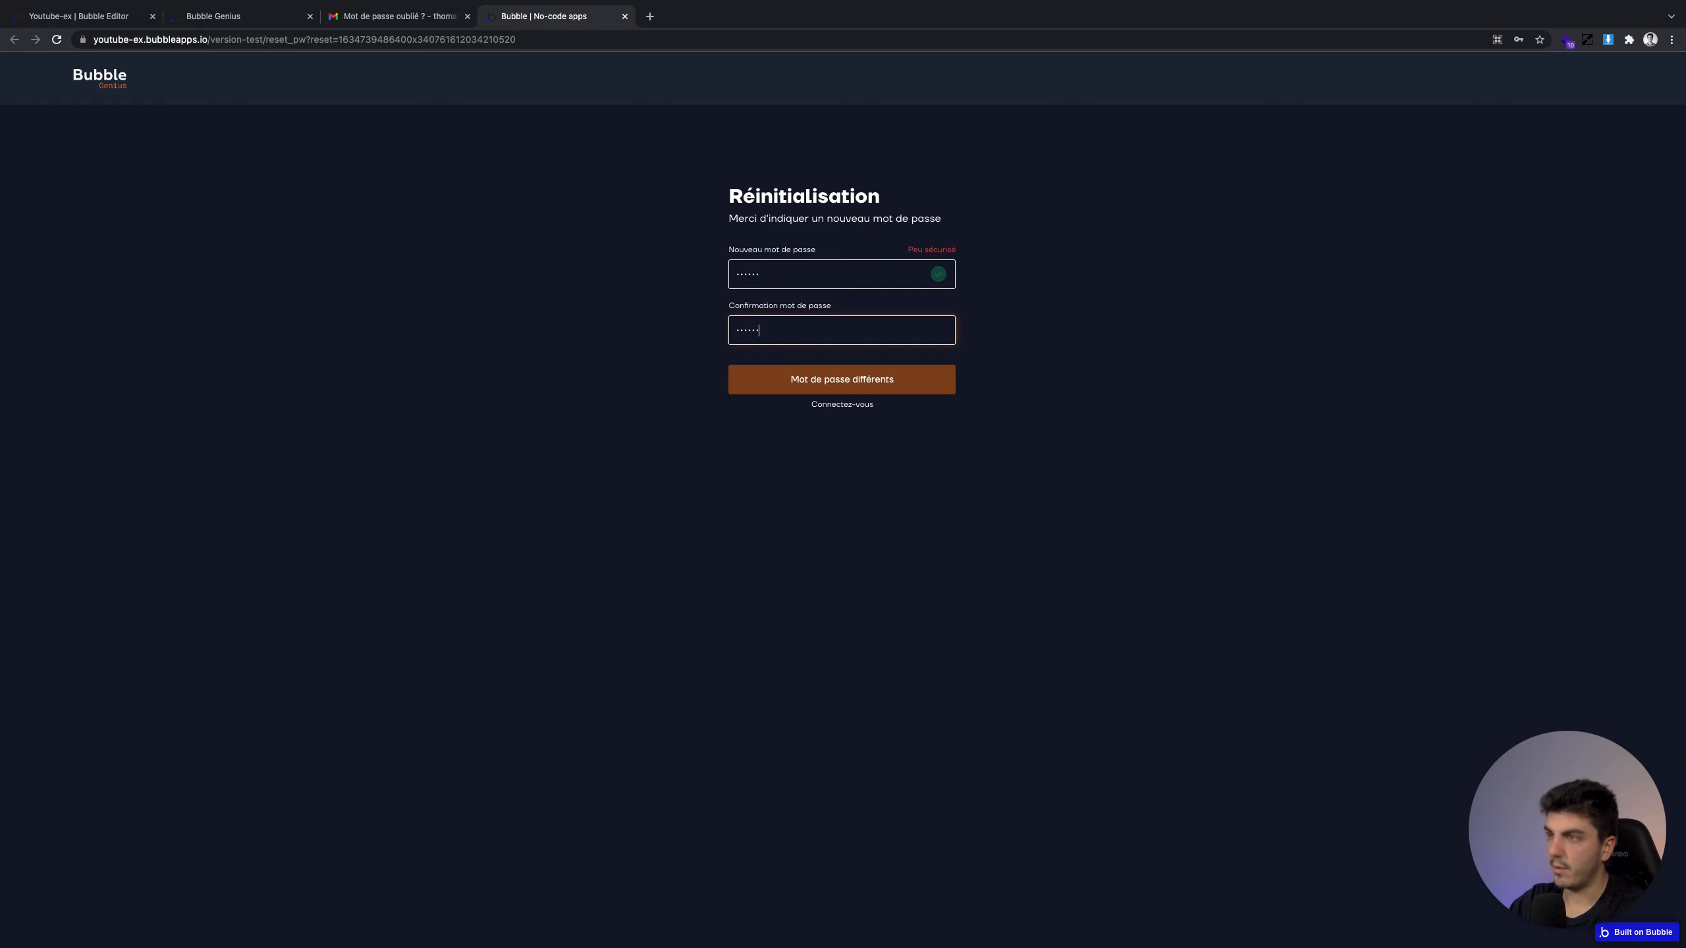
left_click(705, 286)
left_click(1061, 285)
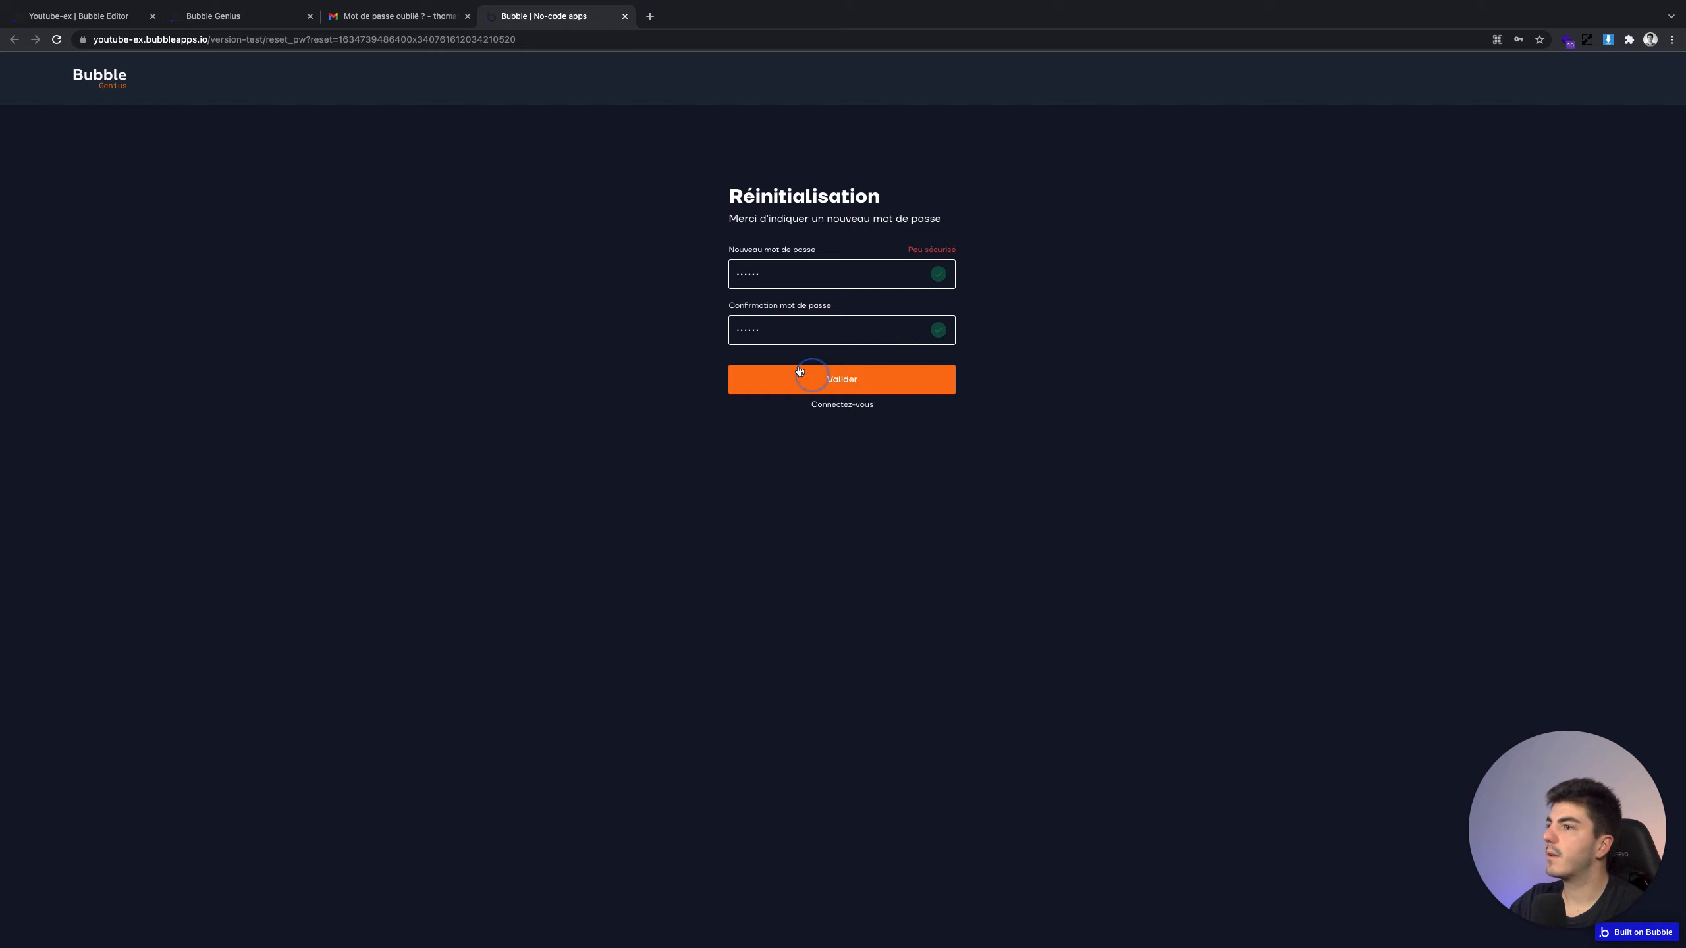
left_click(247, 17)
Open the reset_pw page's Button Valider click workflow in the editor
left_click(86, 16)
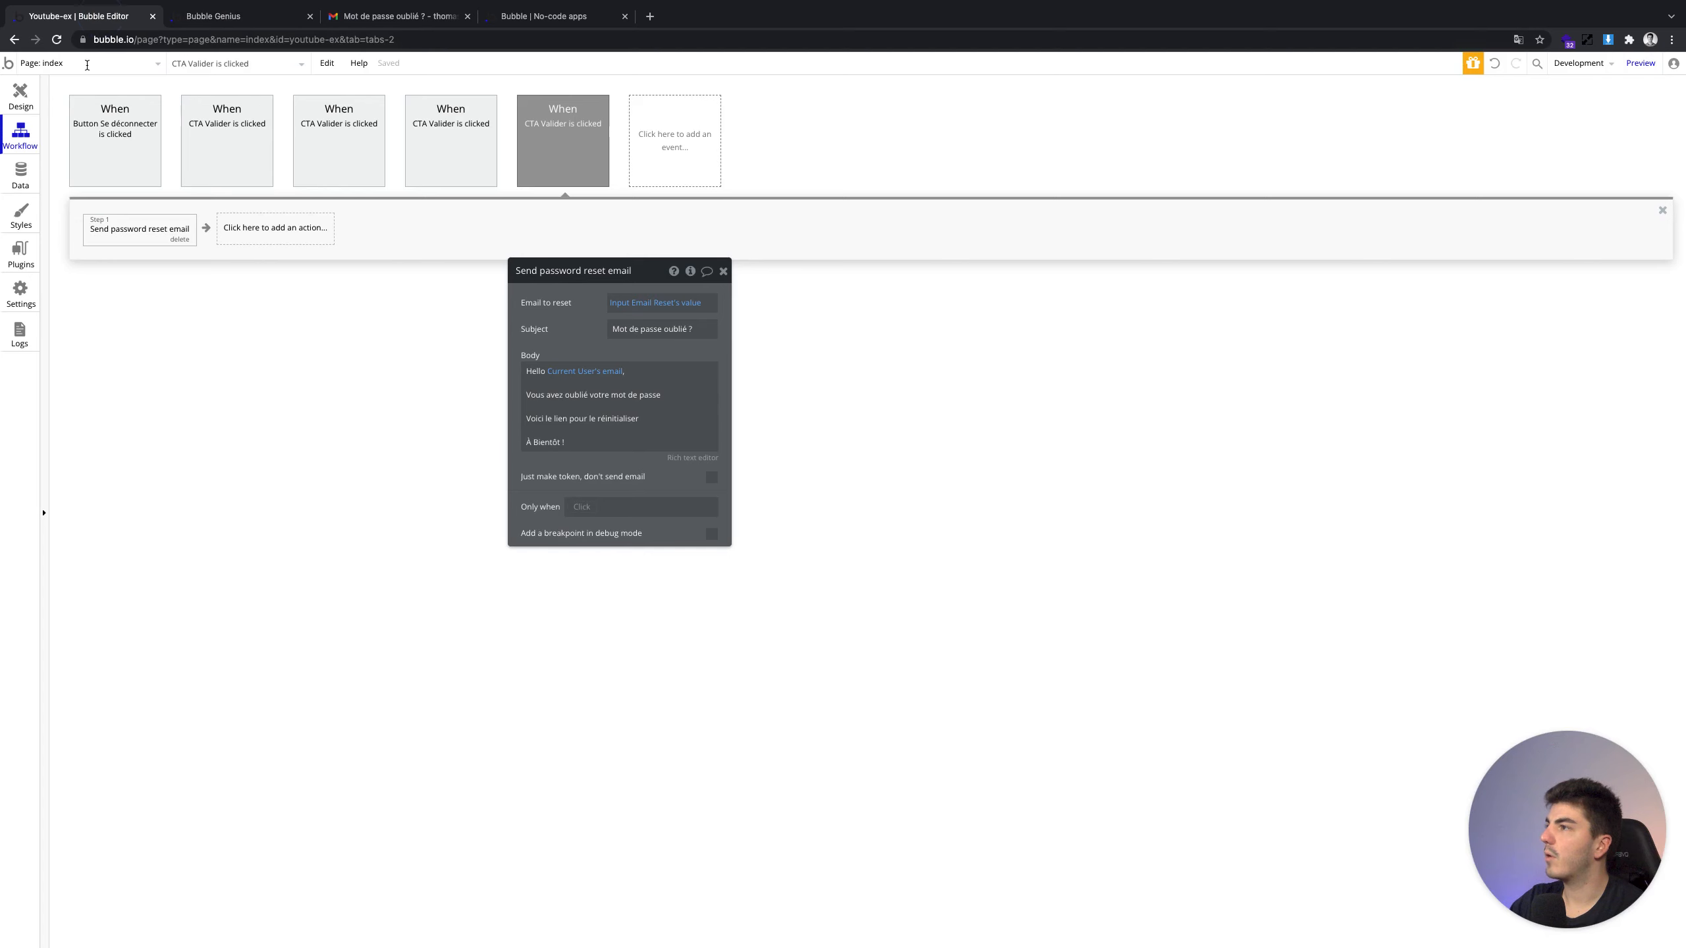
left_click(44, 64)
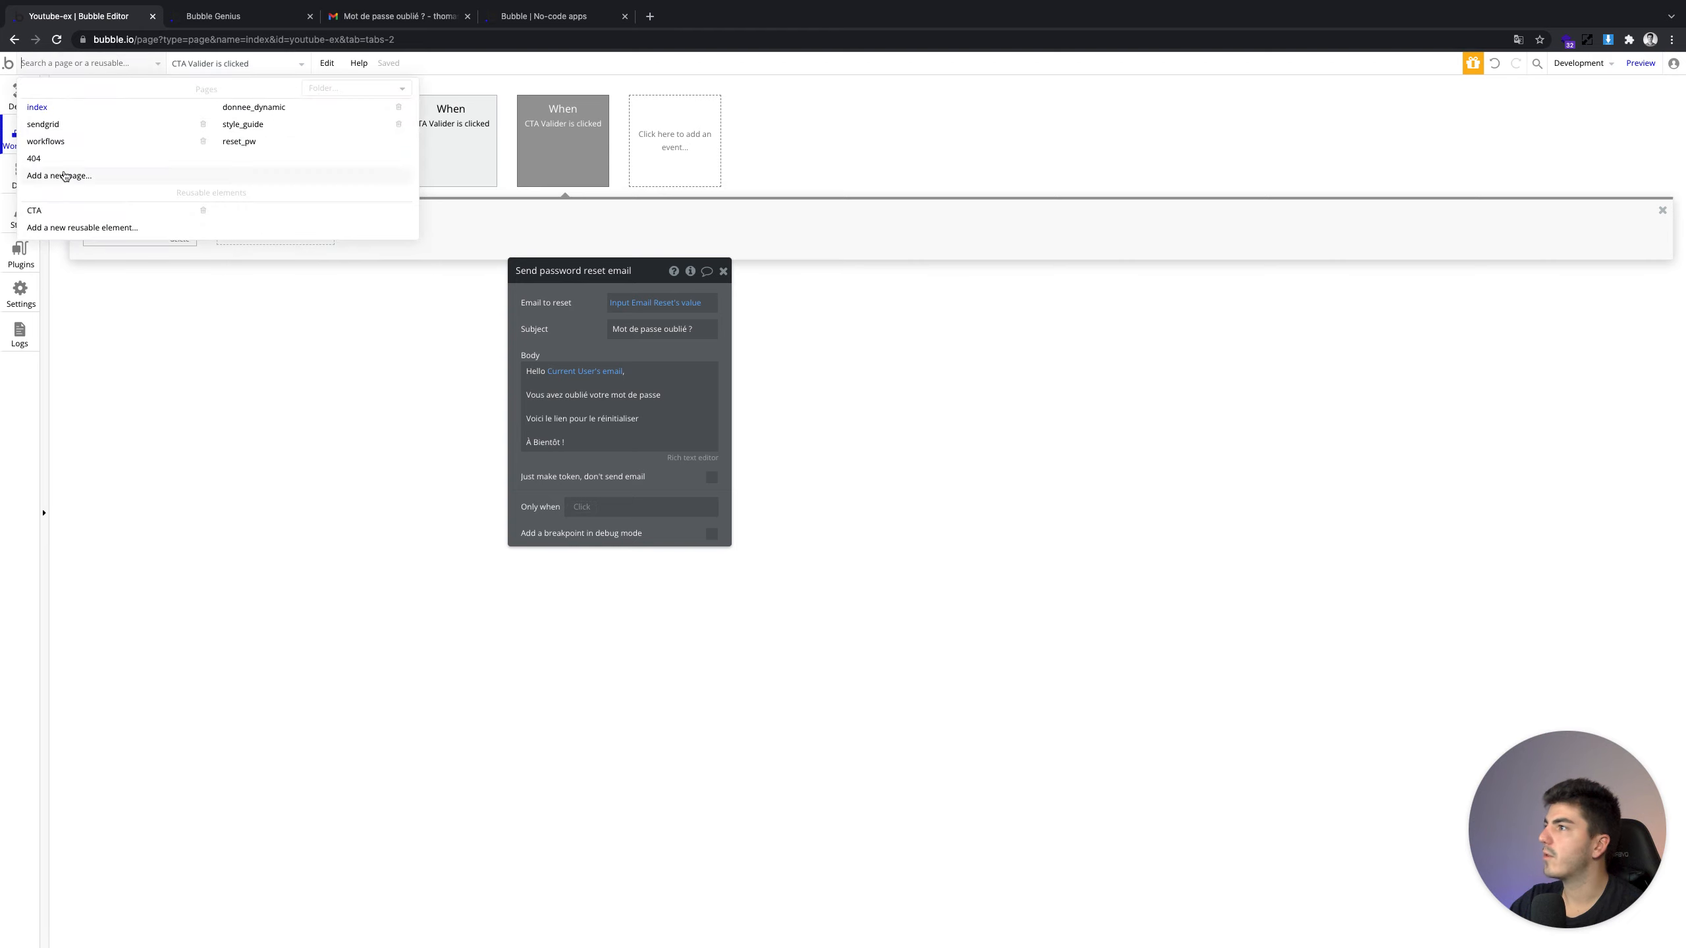
left_click(238, 141)
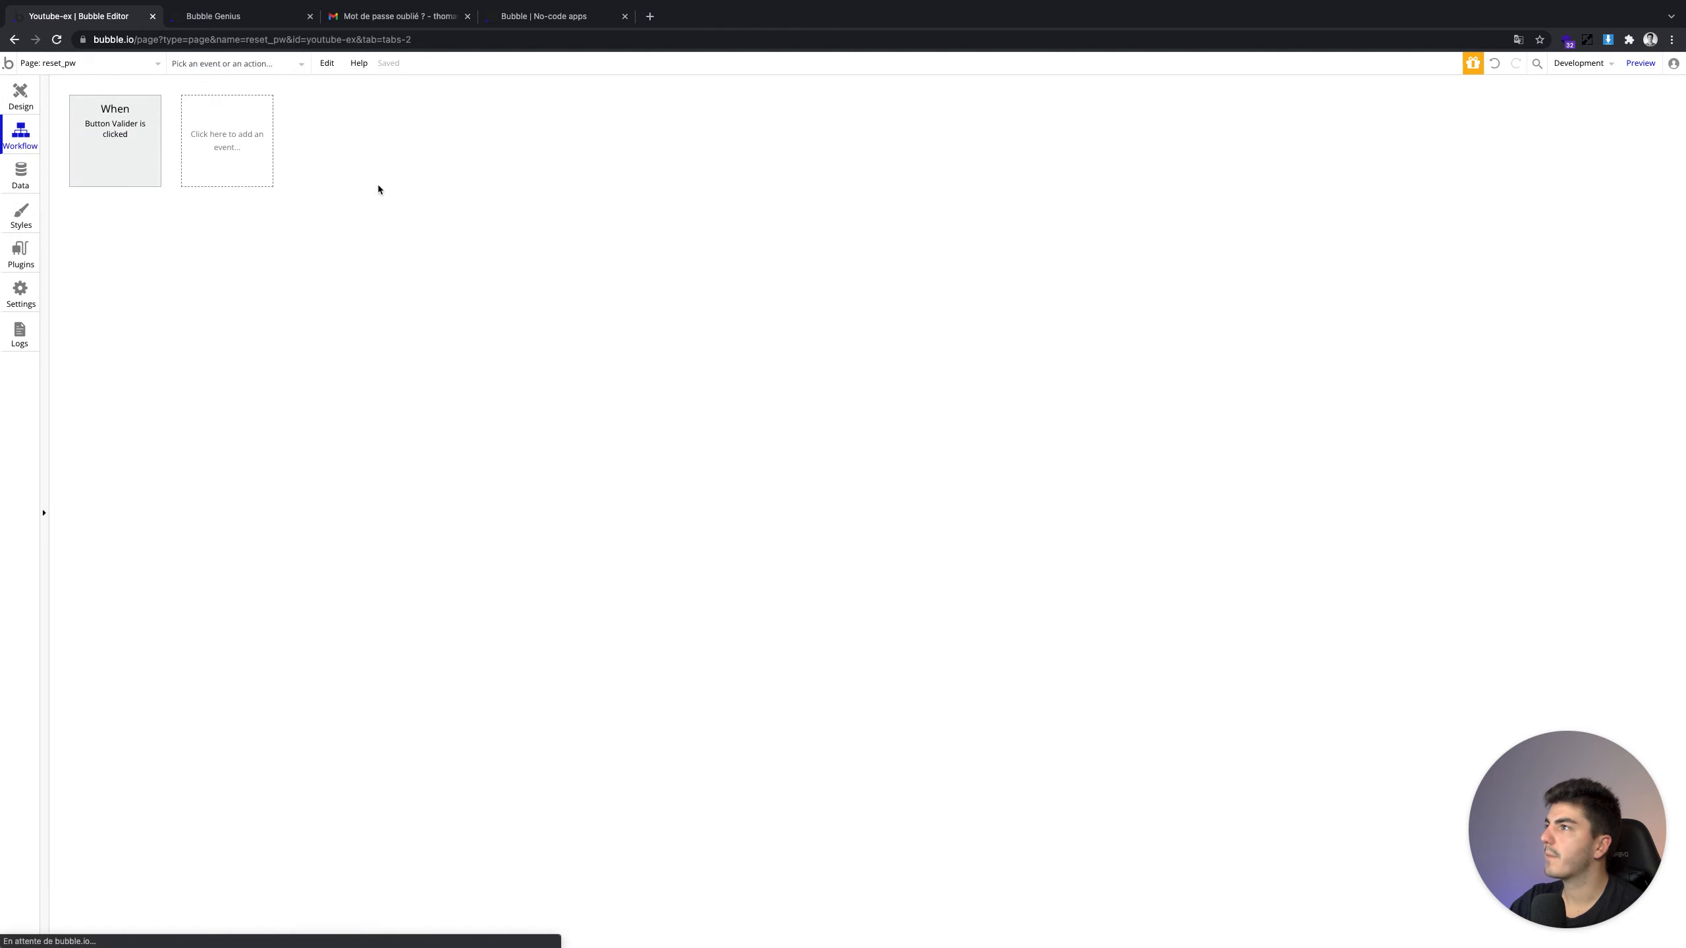
left_click(98, 144)
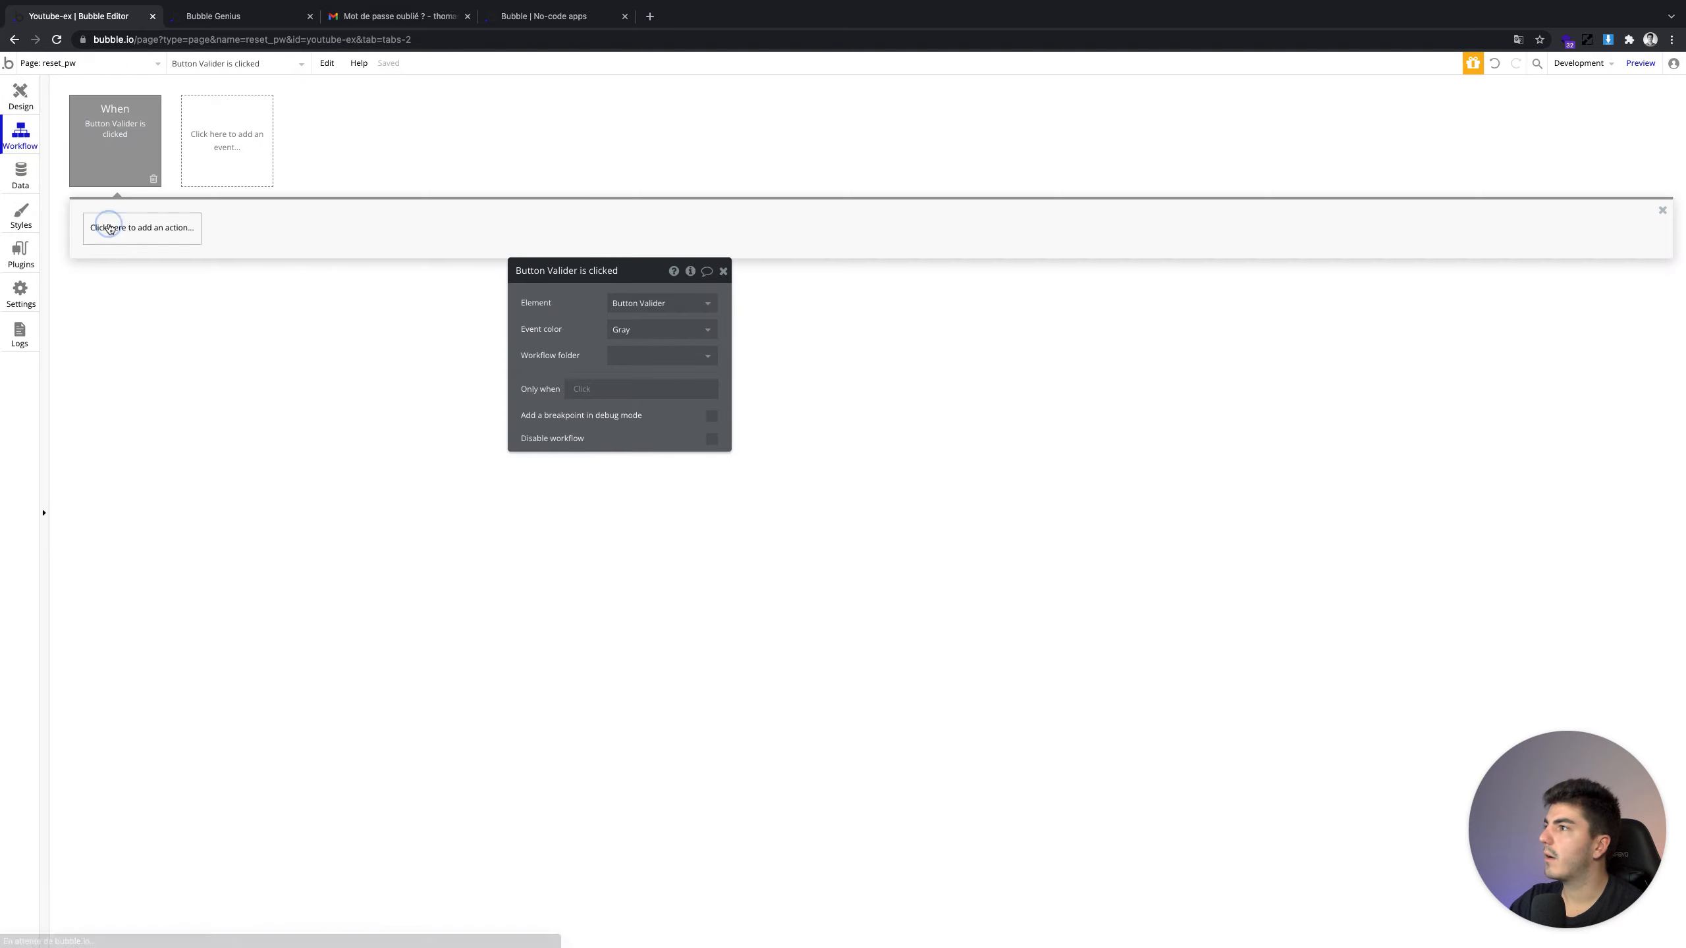
Add Reset password using Input Mot de passe's and Input Confirmation's values
left_click(110, 228)
type("reset")
left_click(152, 298)
left_click(667, 301)
left_click(766, 311)
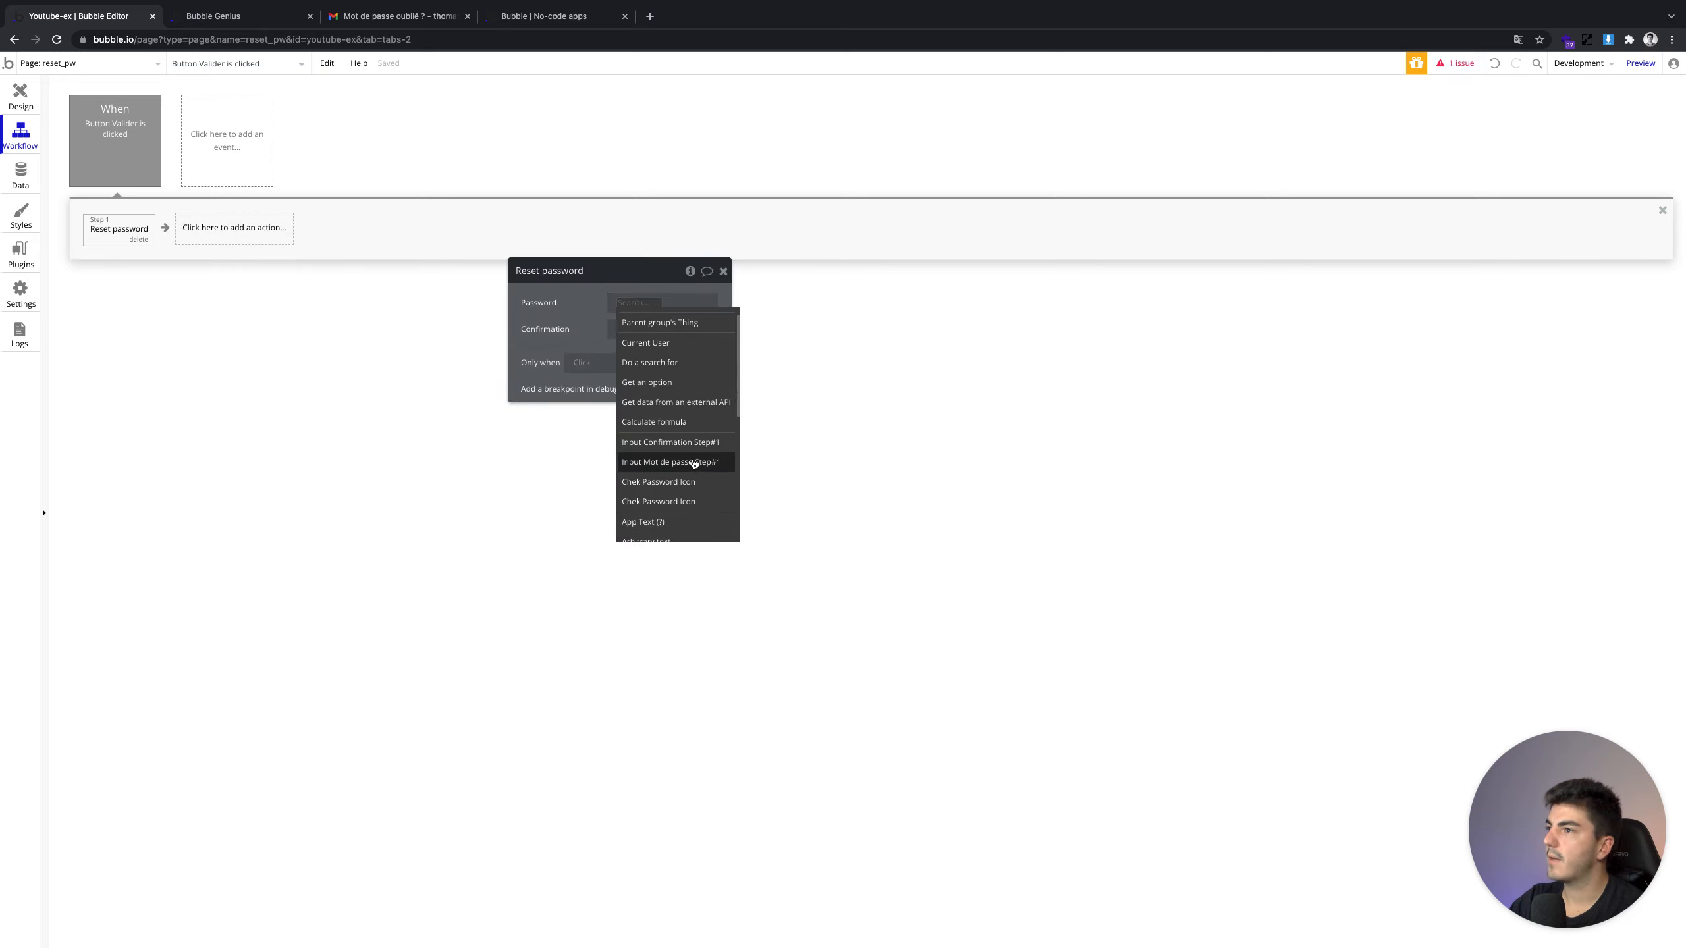
left_click(697, 462)
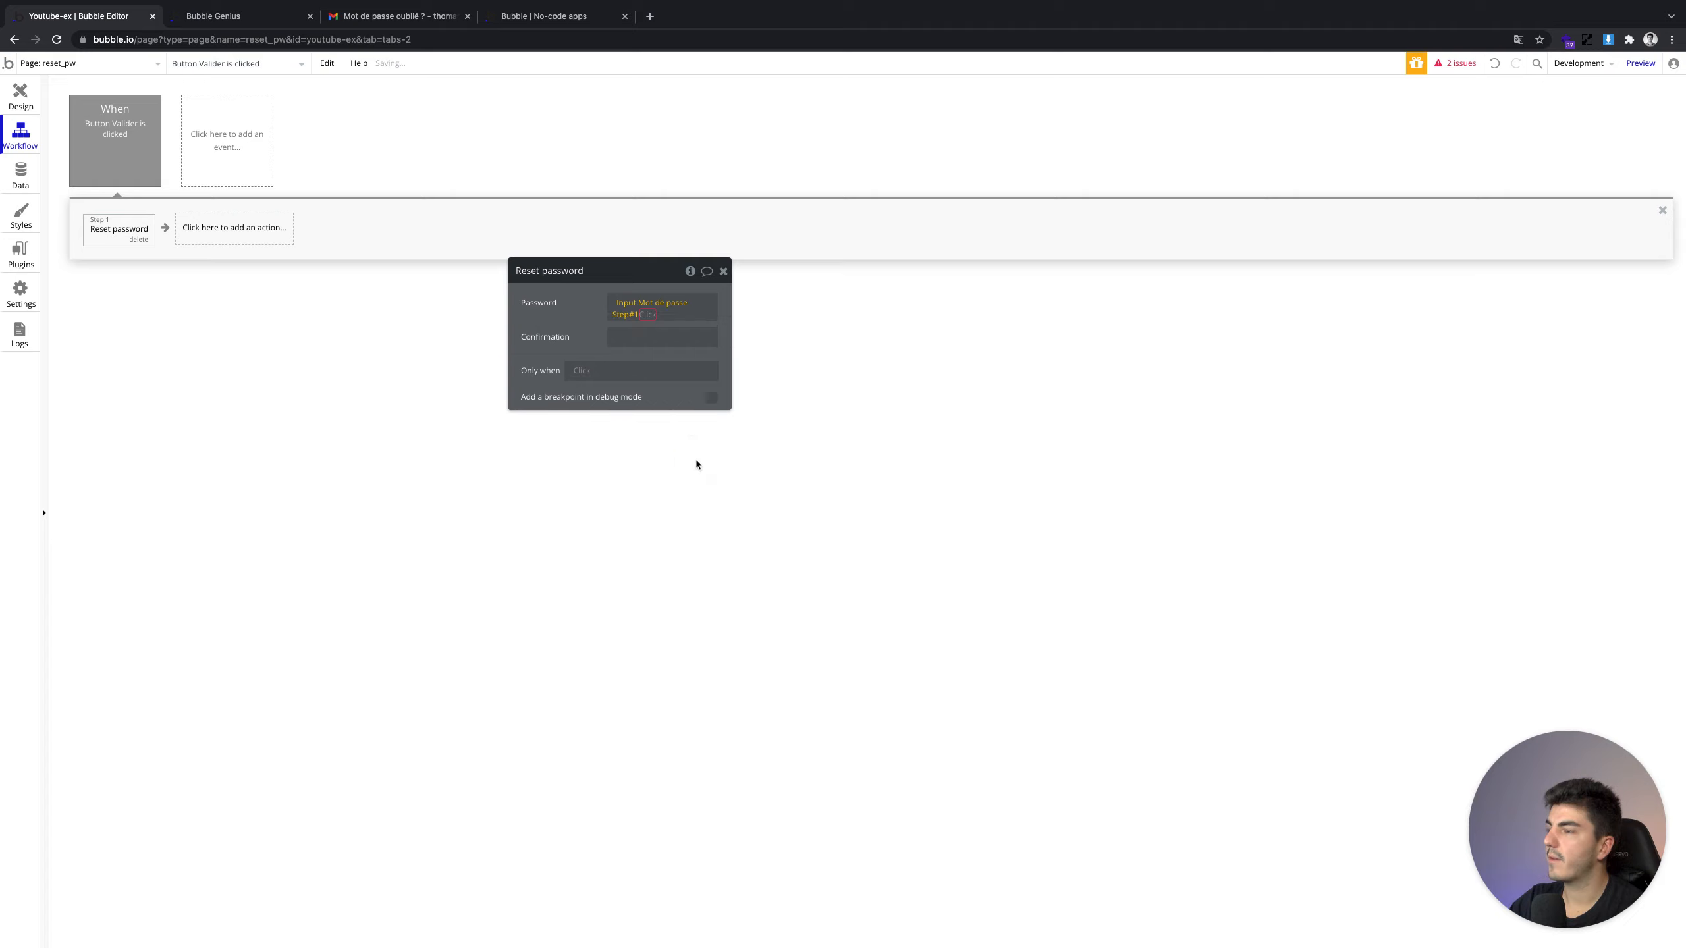
left_click(649, 326)
left_click(651, 336)
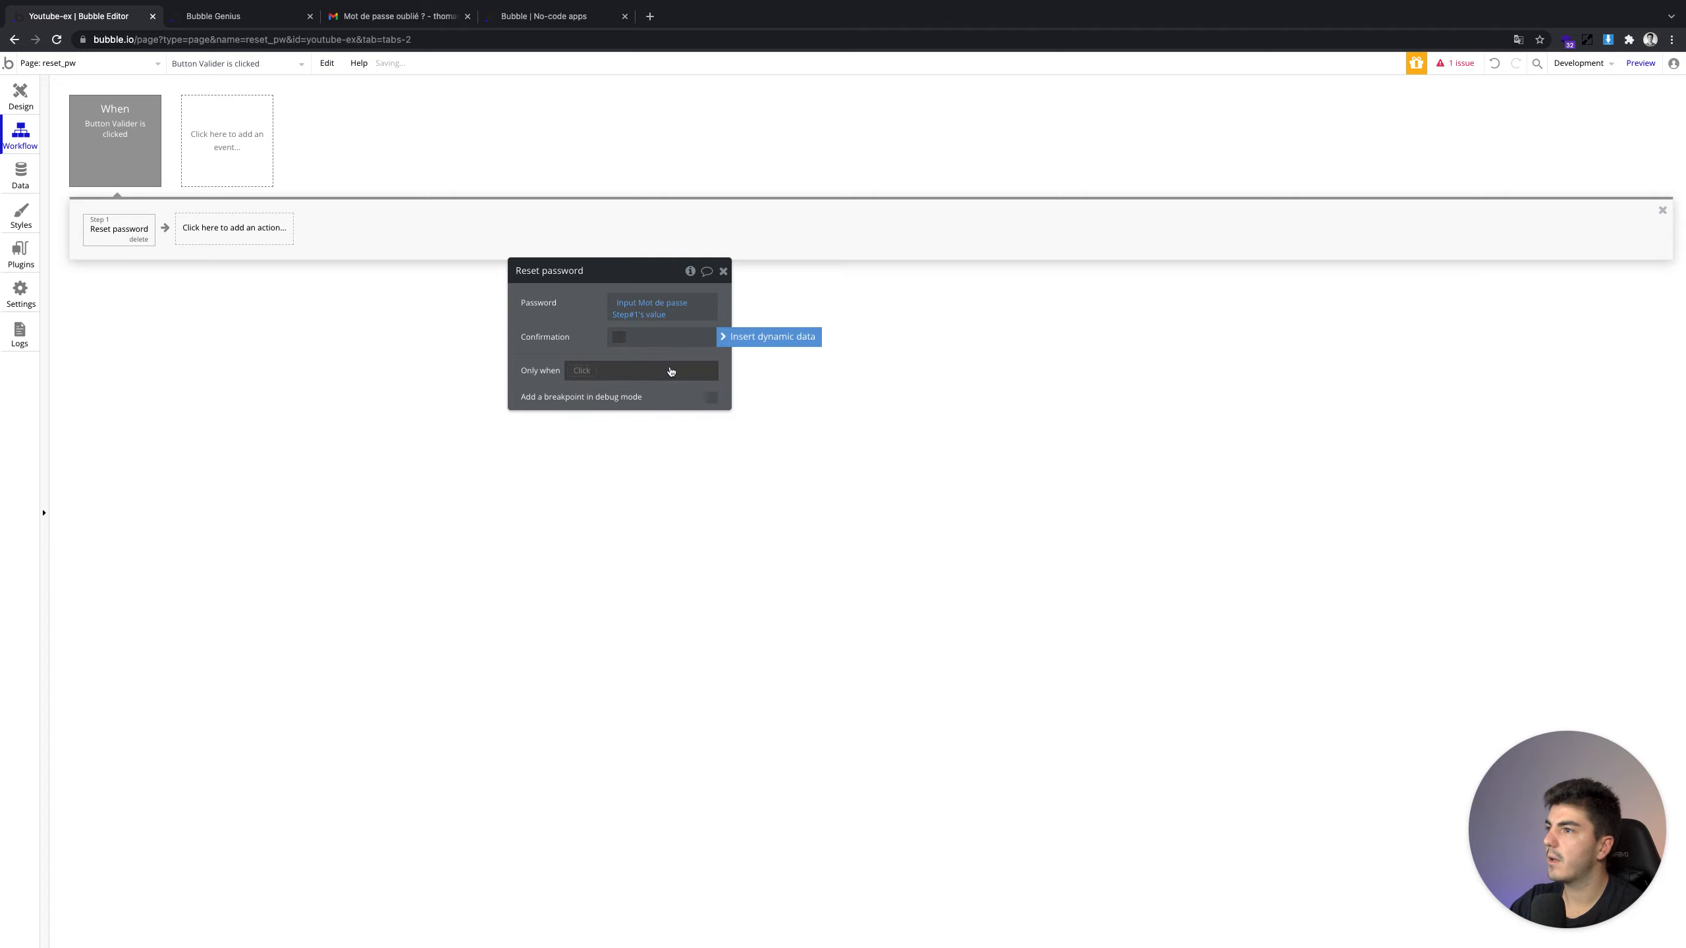
left_click(747, 336)
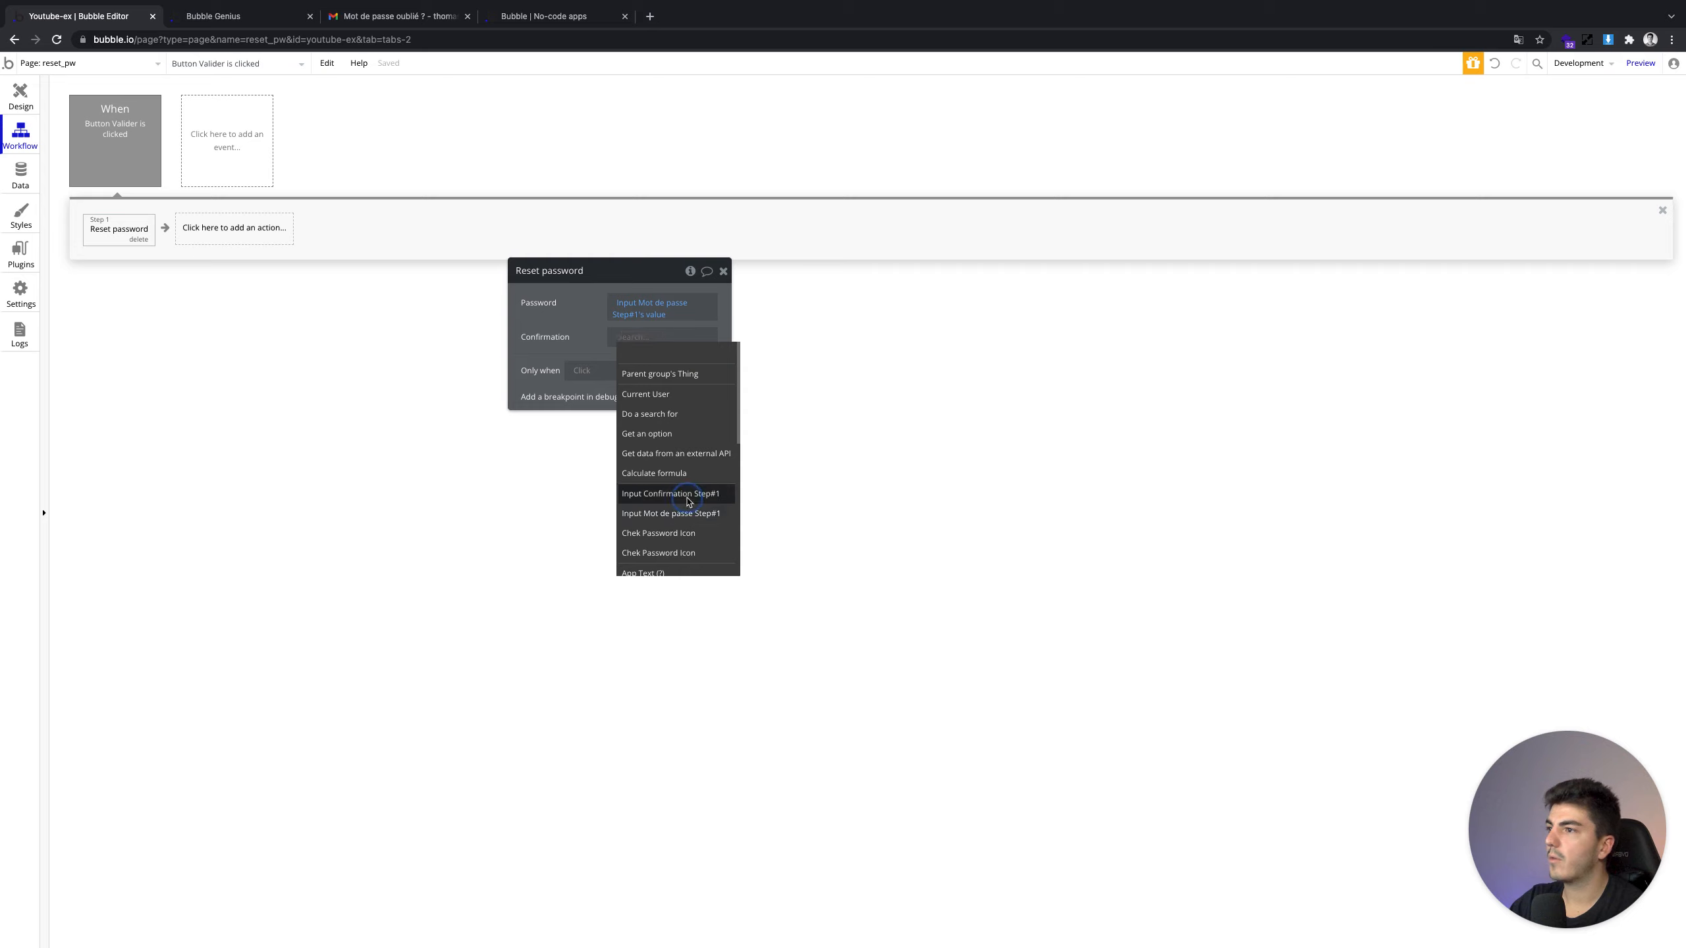
left_click(689, 493)
left_click(661, 369)
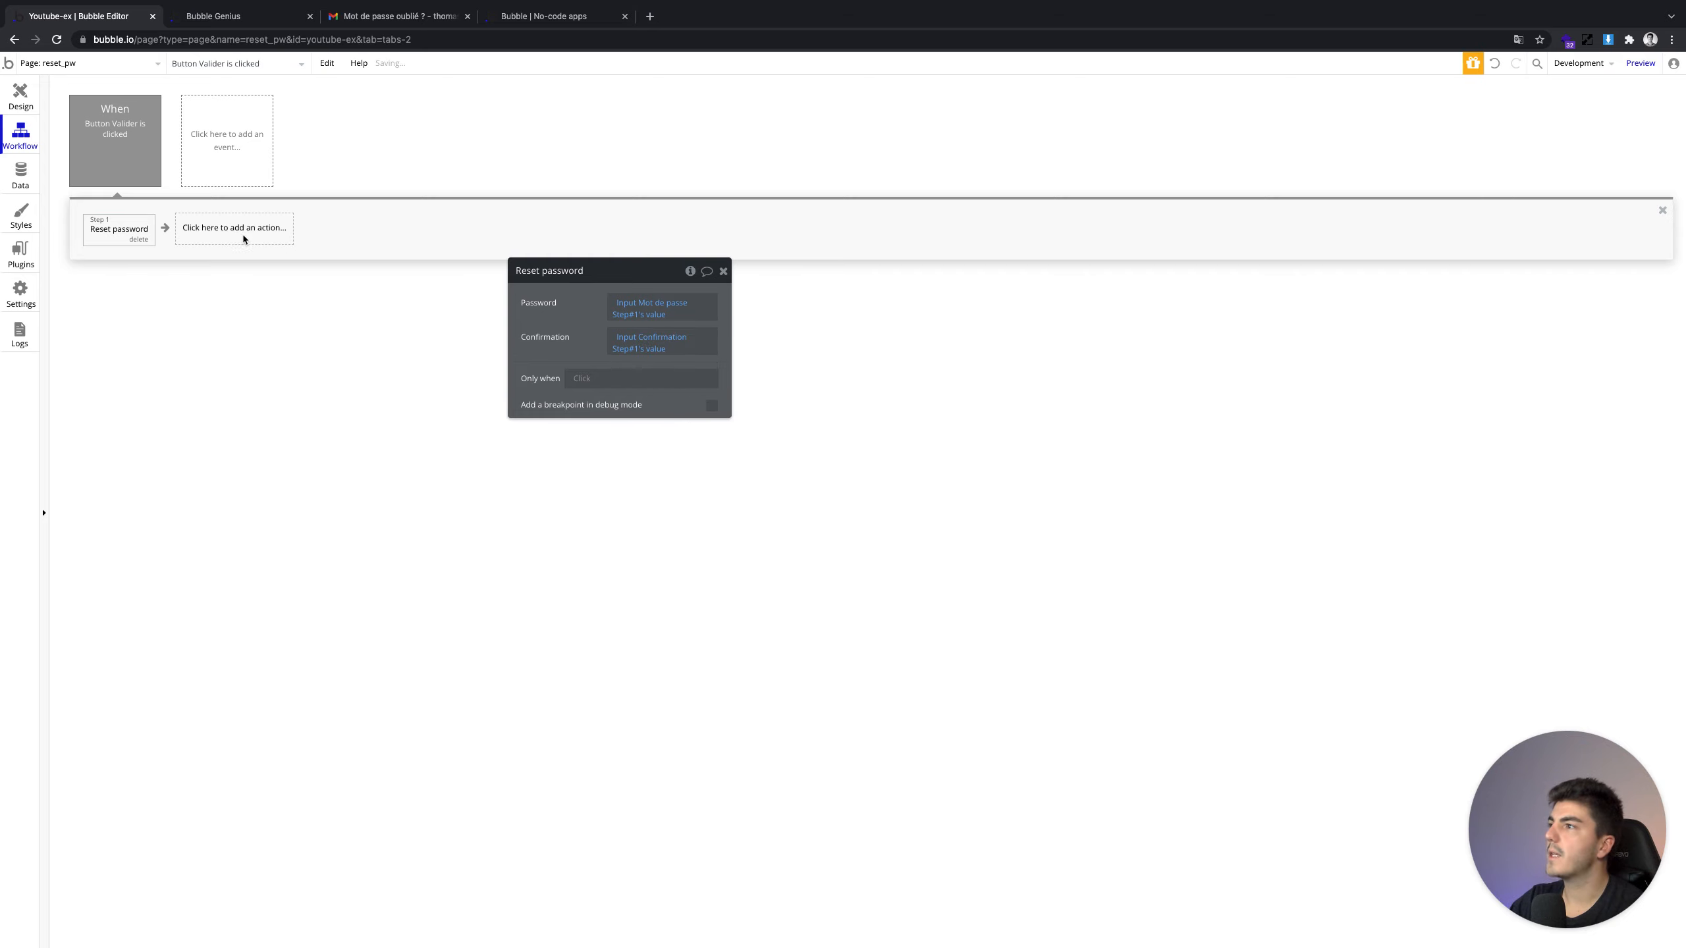
Add a Go to page step with index as the destination
left_click(226, 237)
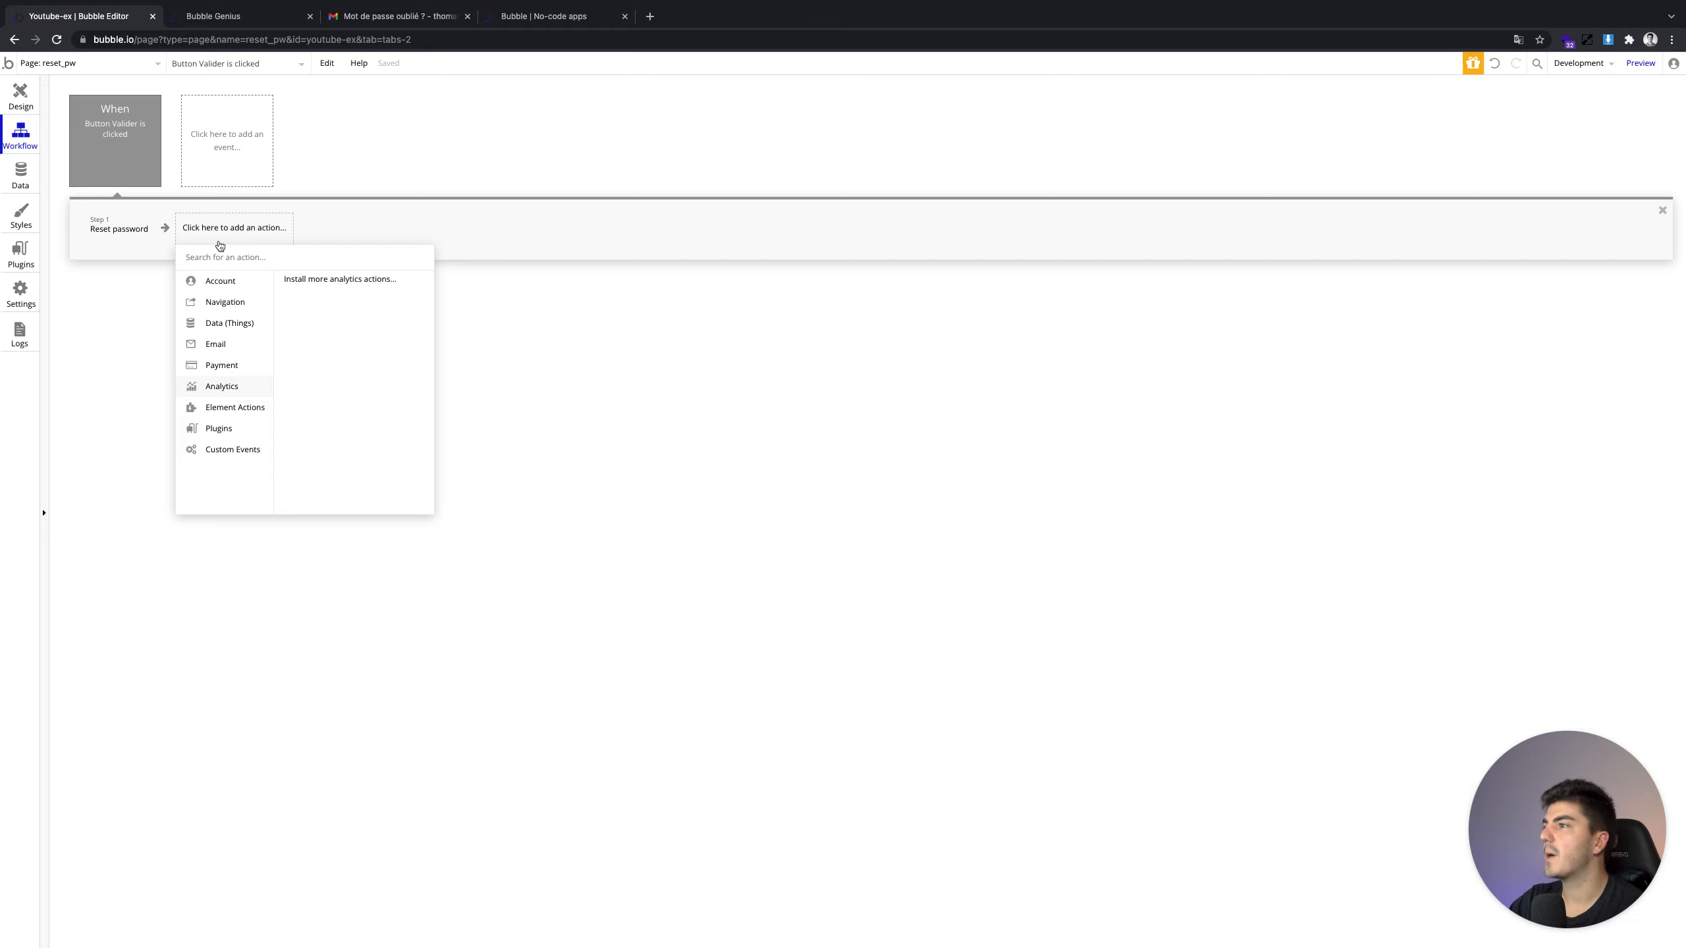
mouse_move(225, 301)
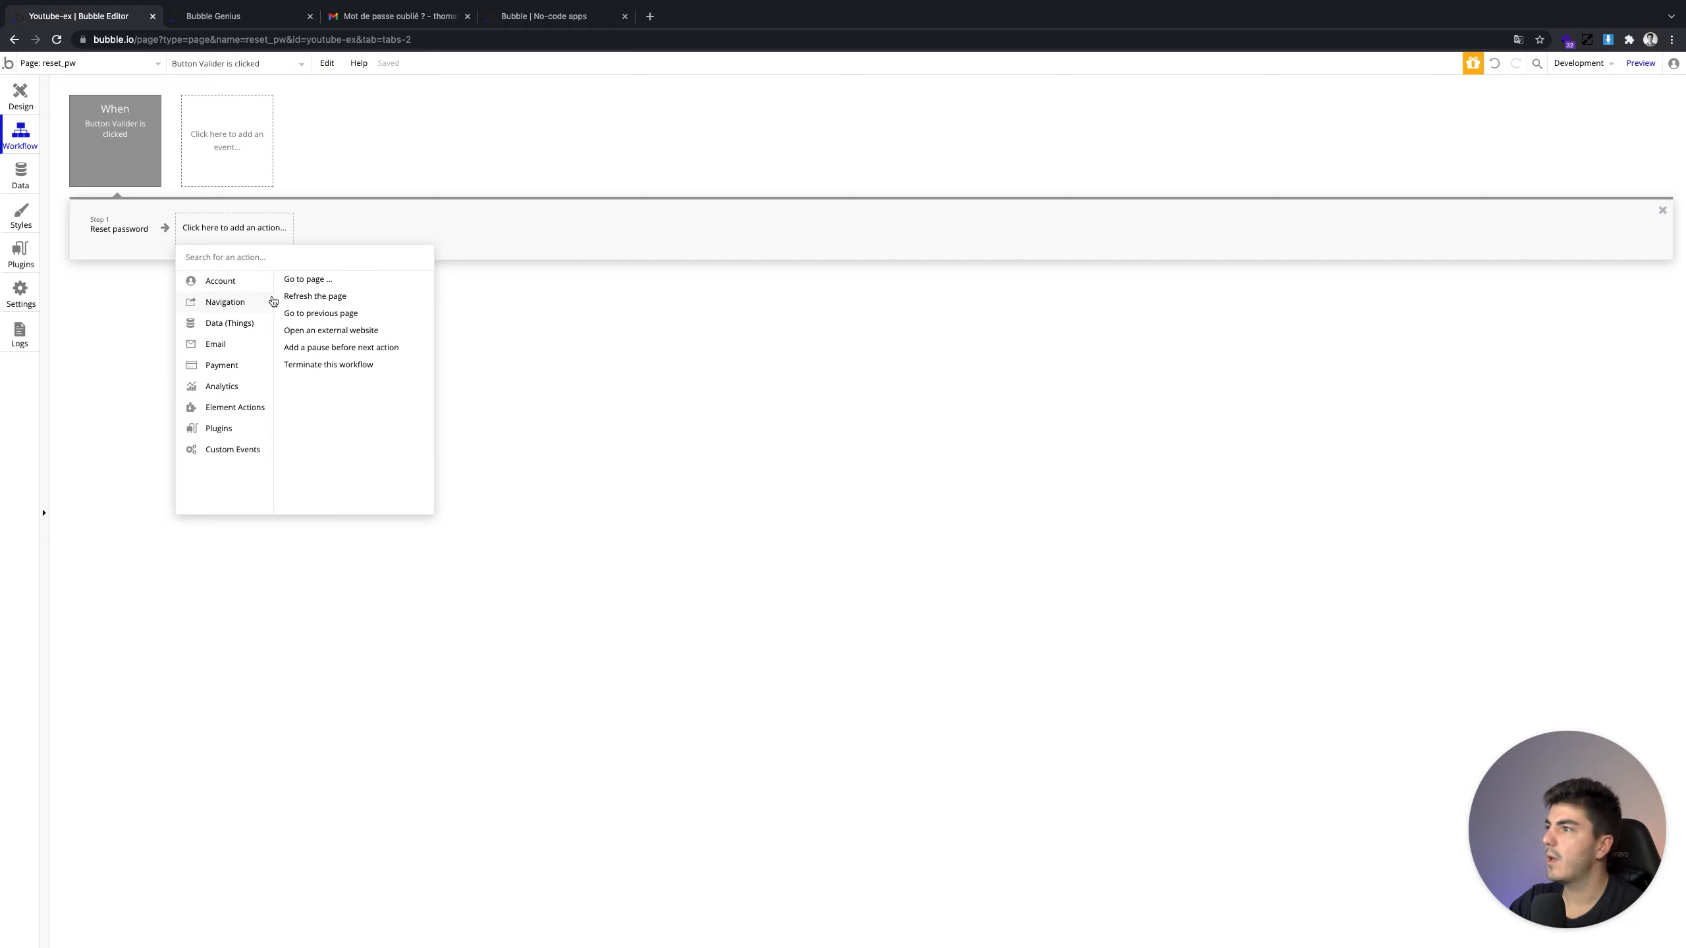
left_click(299, 282)
left_click(662, 303)
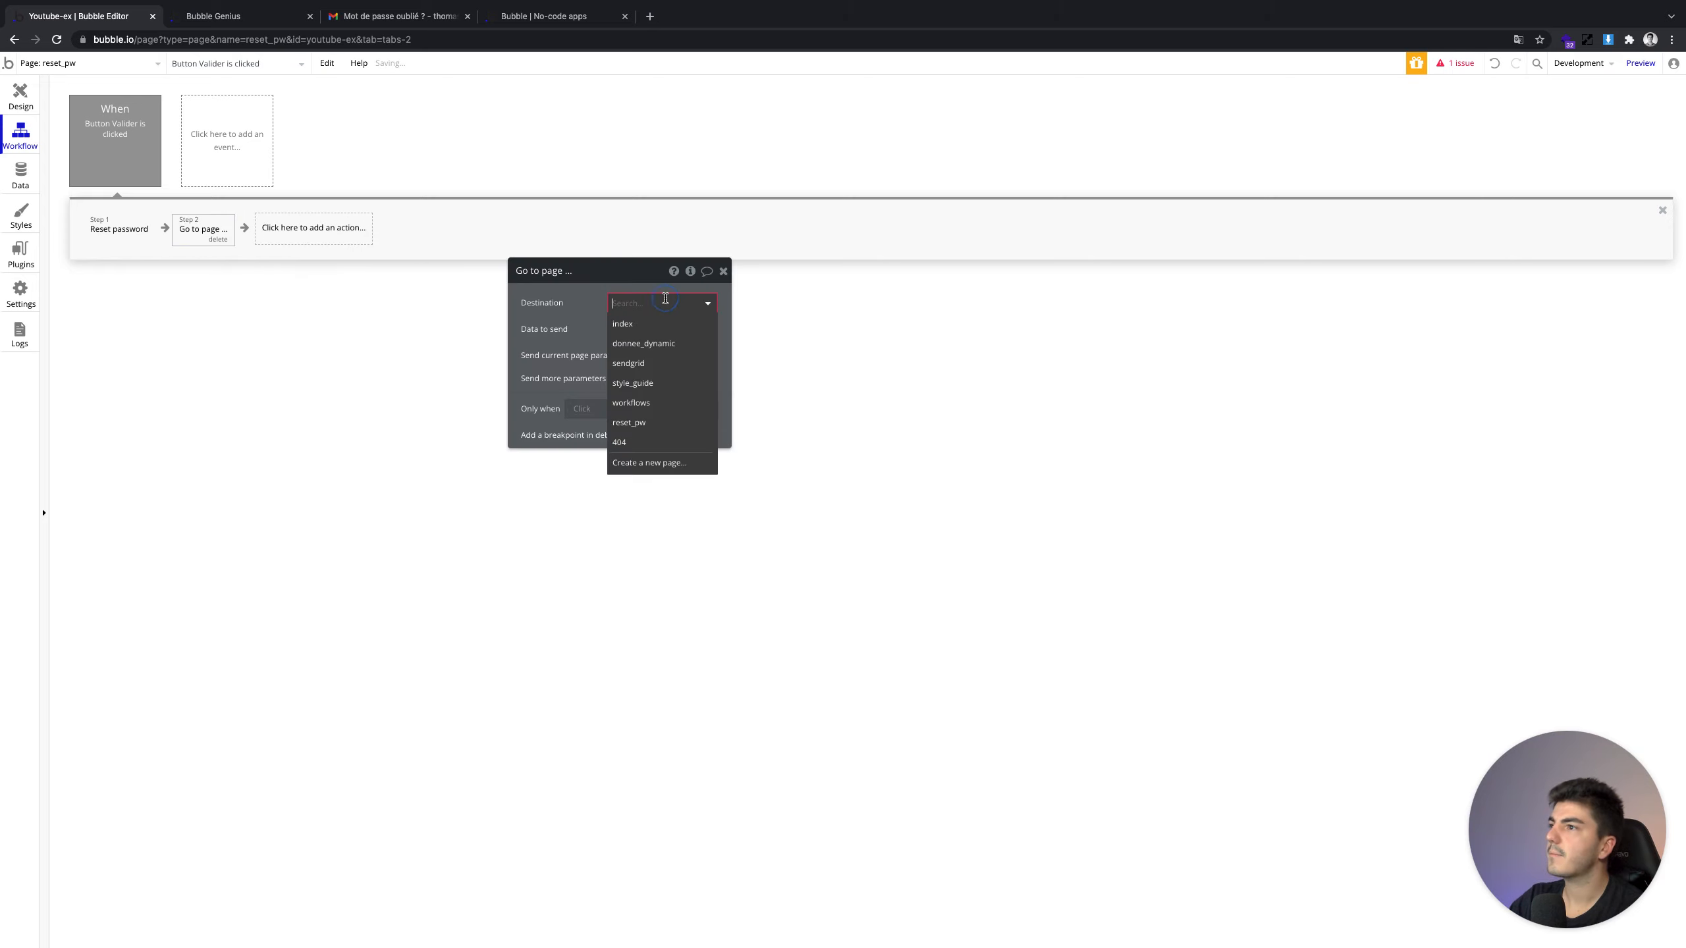
left_click(624, 321)
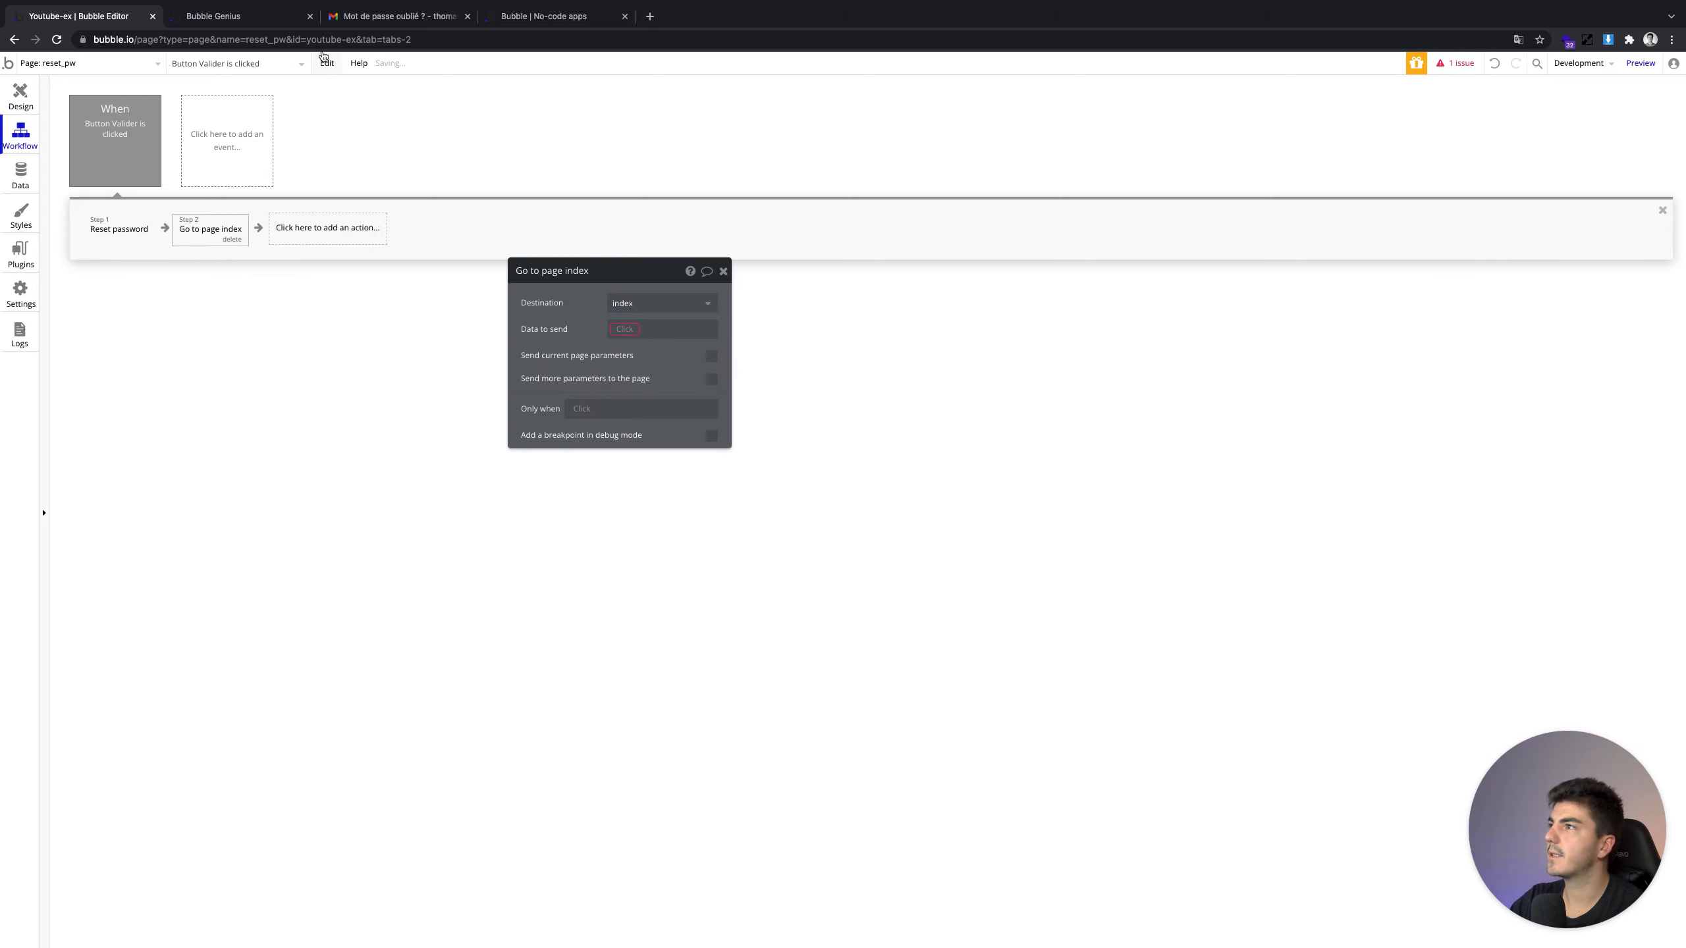
left_click(539, 25)
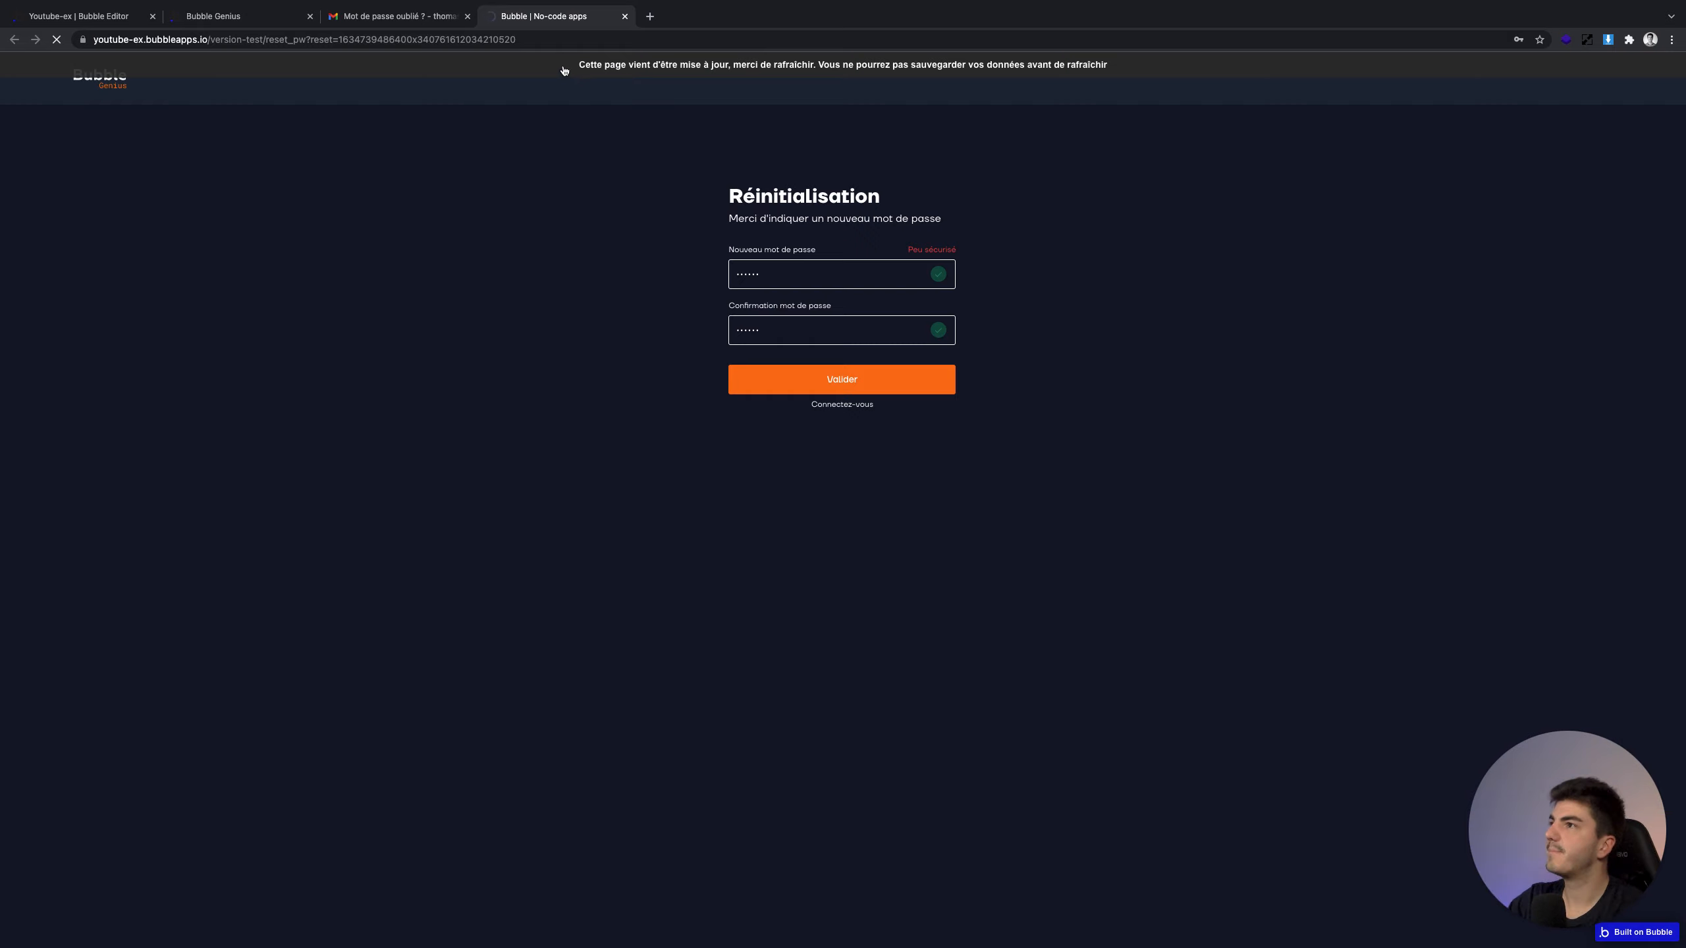
Enter the new password in both Réinitialisation fields and submit it with Valider
type("•••")
type("•••")
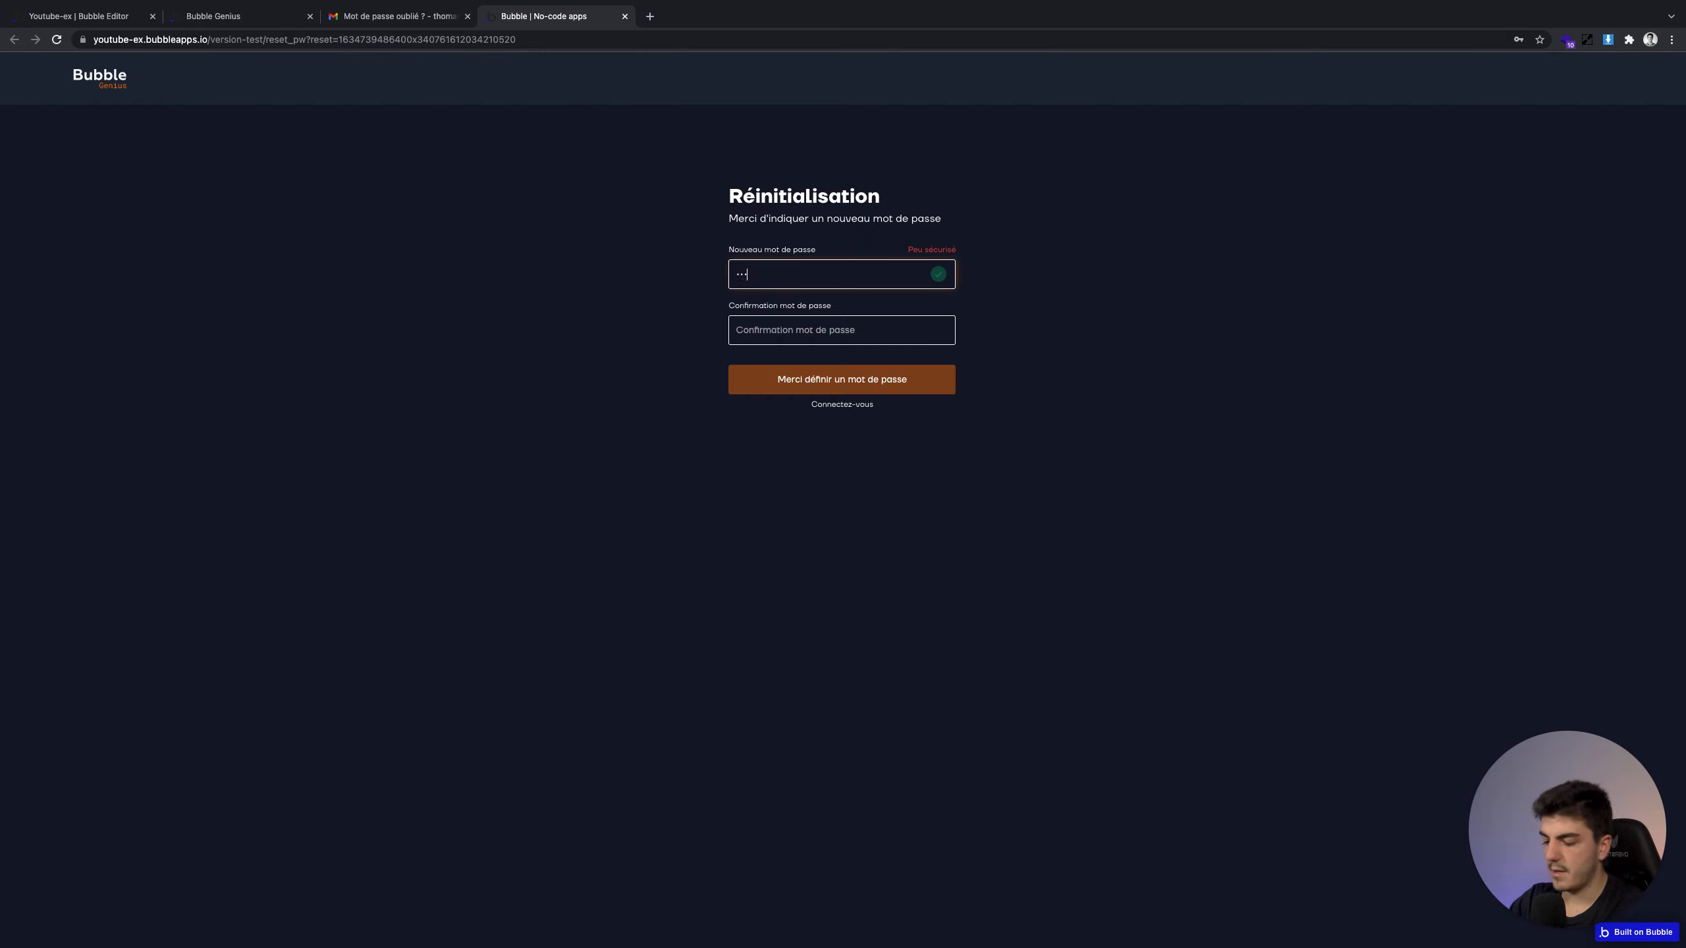
key("Tab")
type("•")
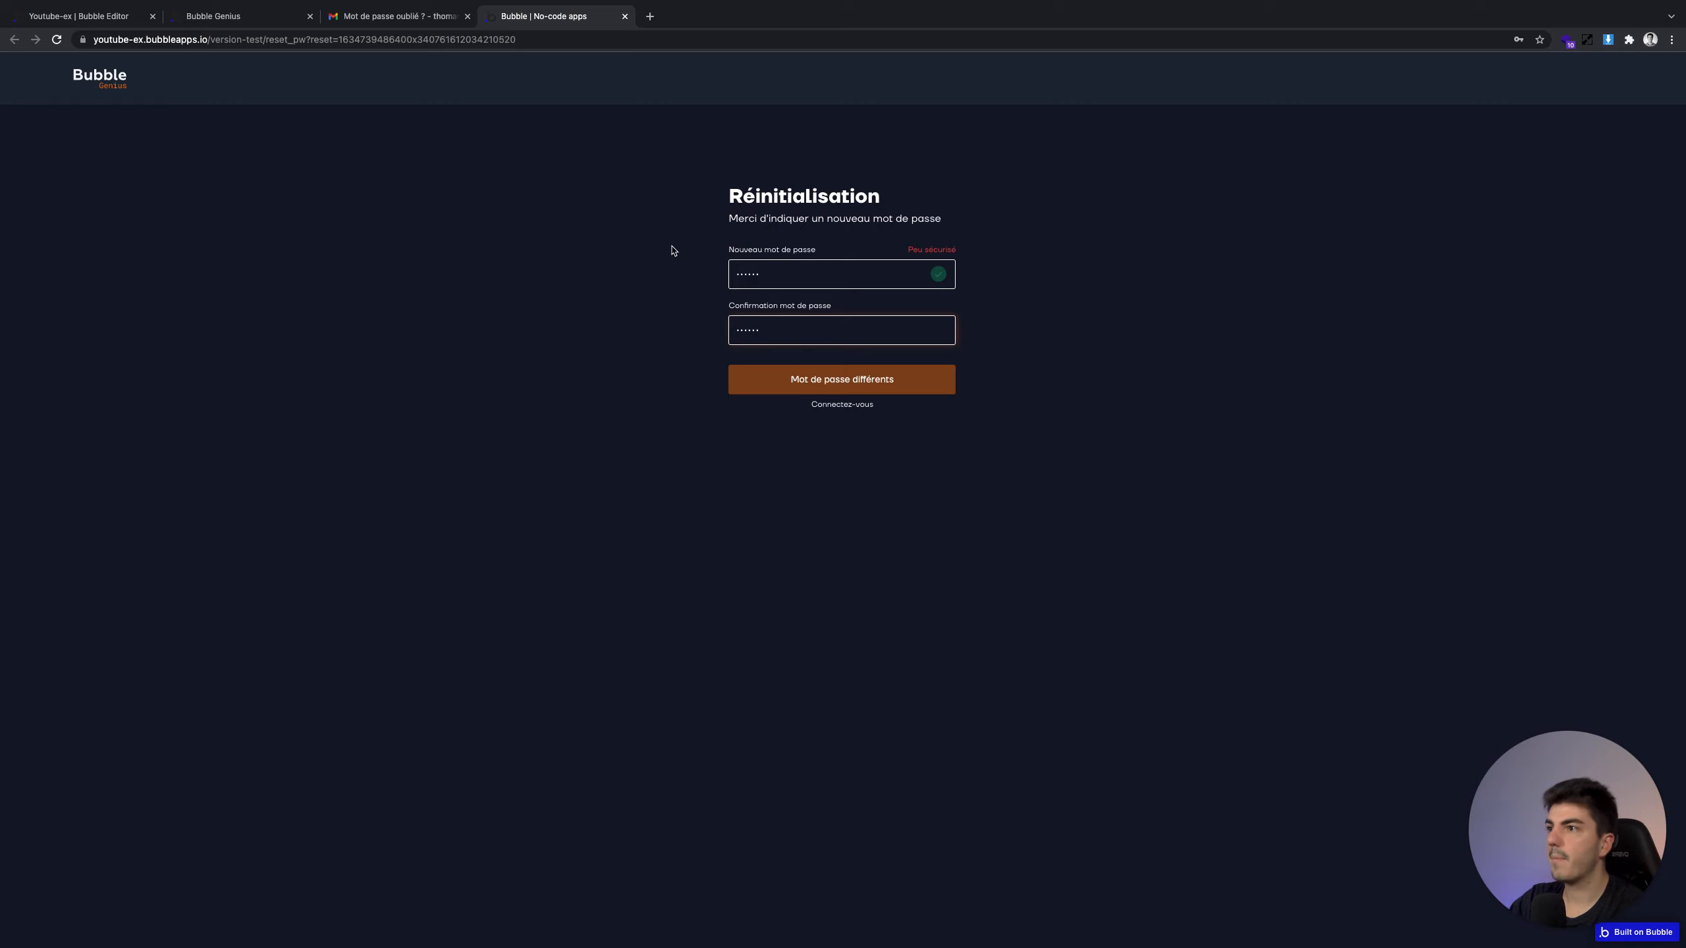
type("•••••")
left_click(840, 392)
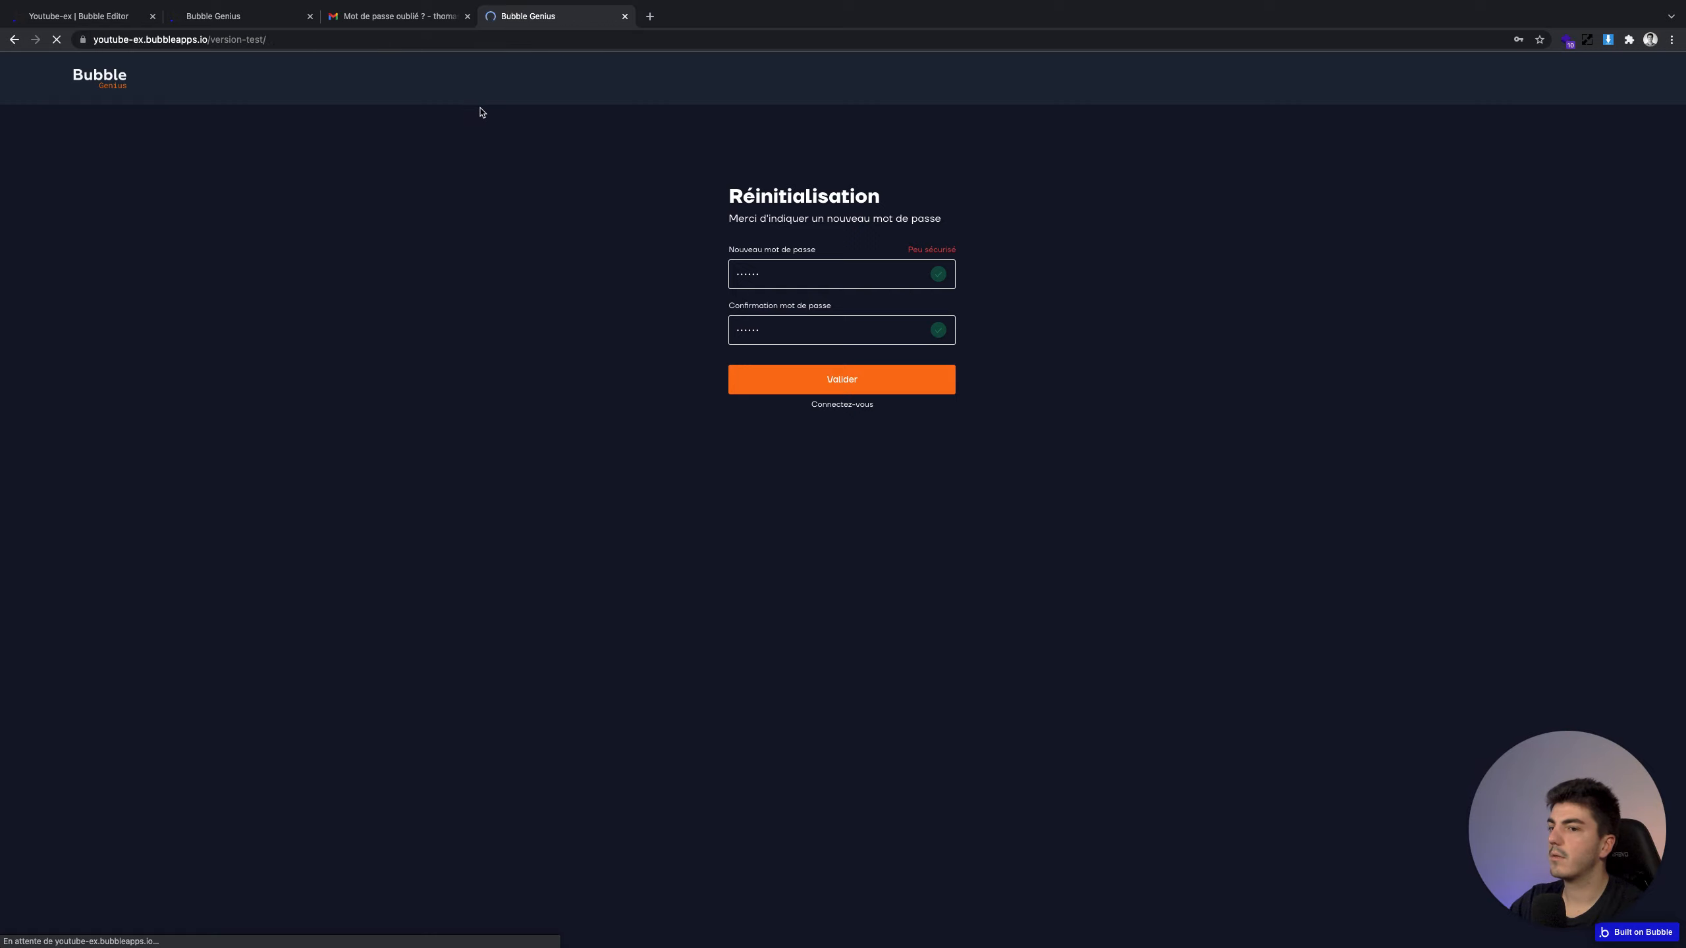
scroll(427, 205, "down", 20)
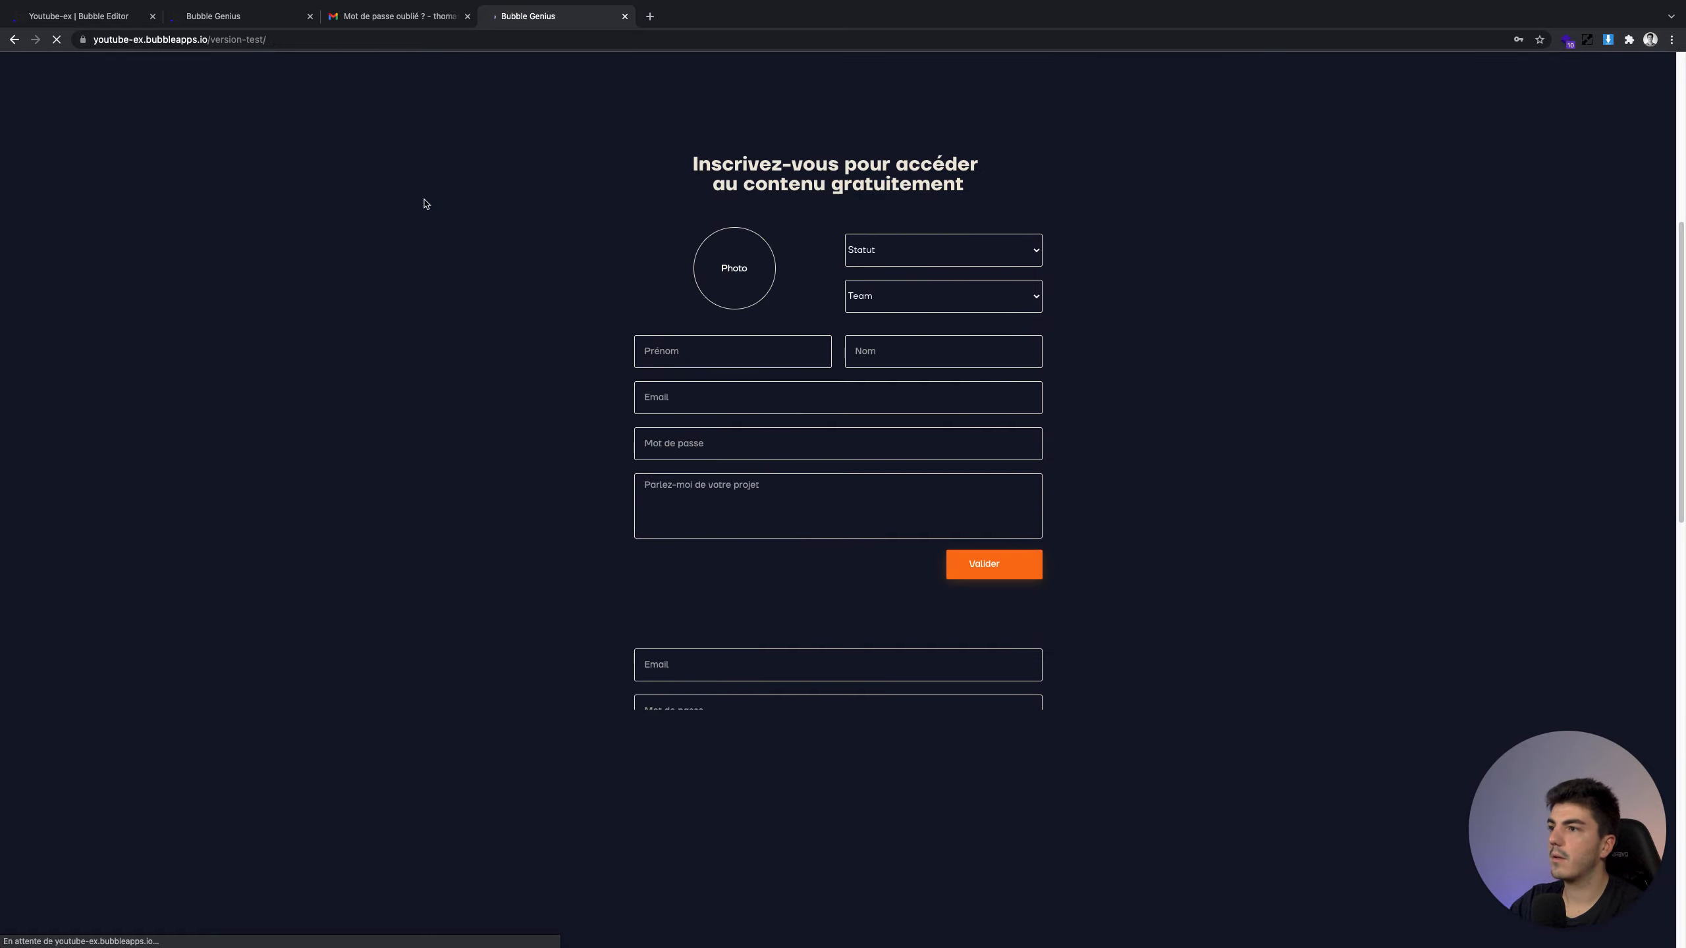
left_click(71, 14)
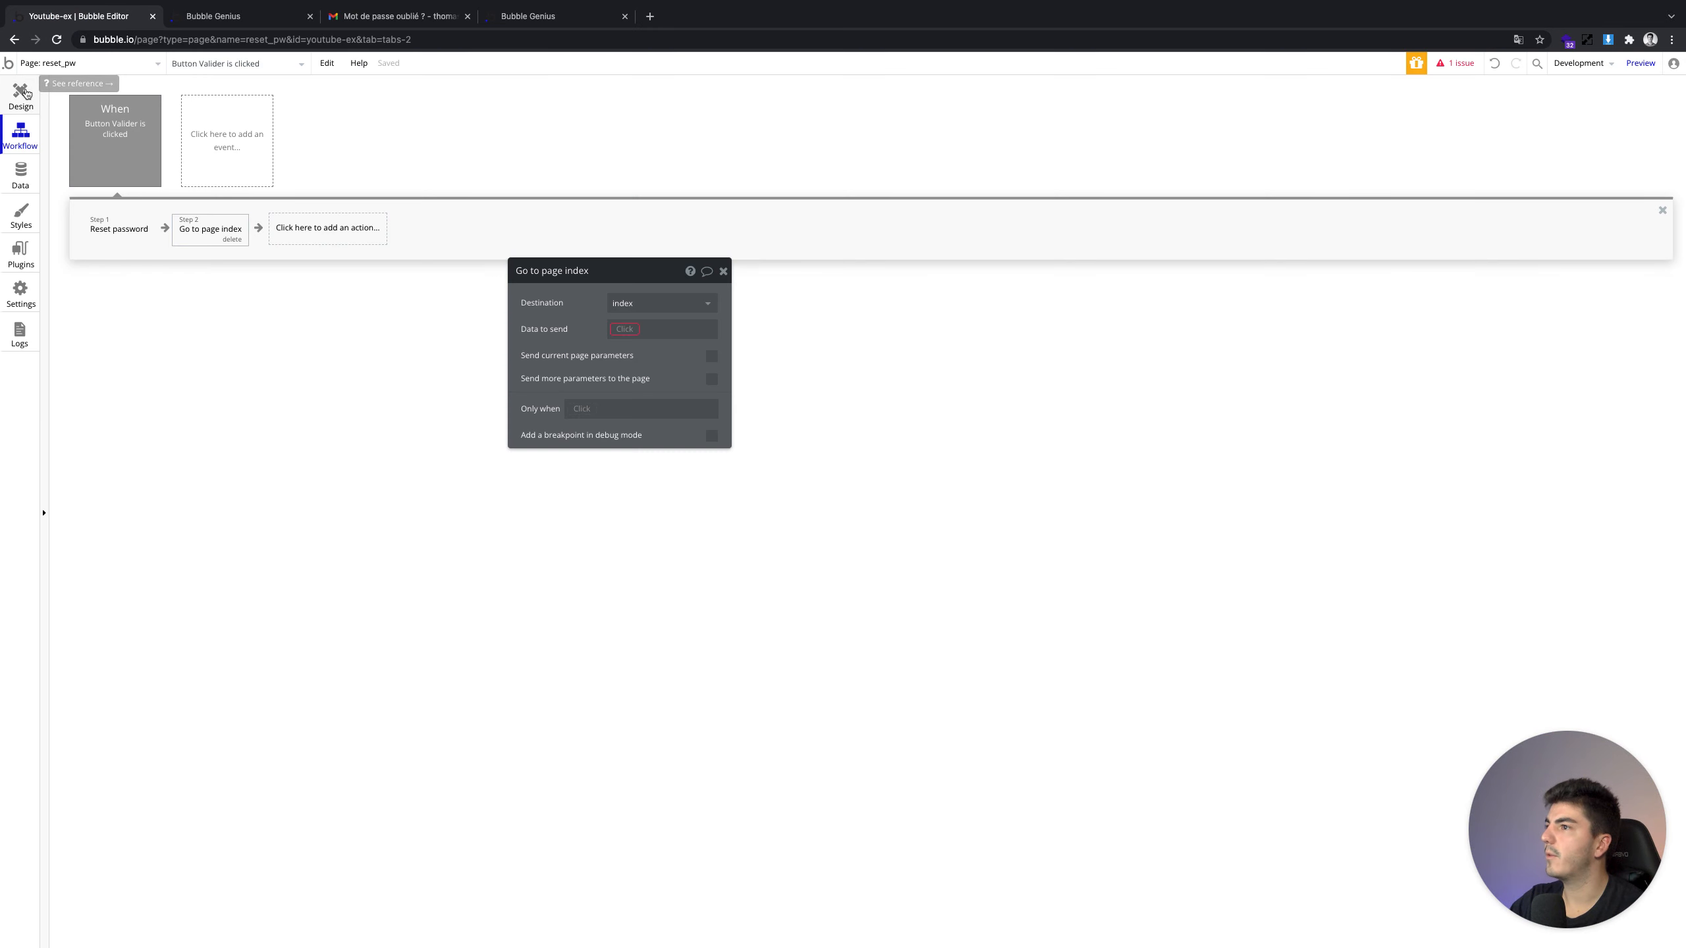
Set the go-to-page action's Data to send to Current User
left_click(625, 328)
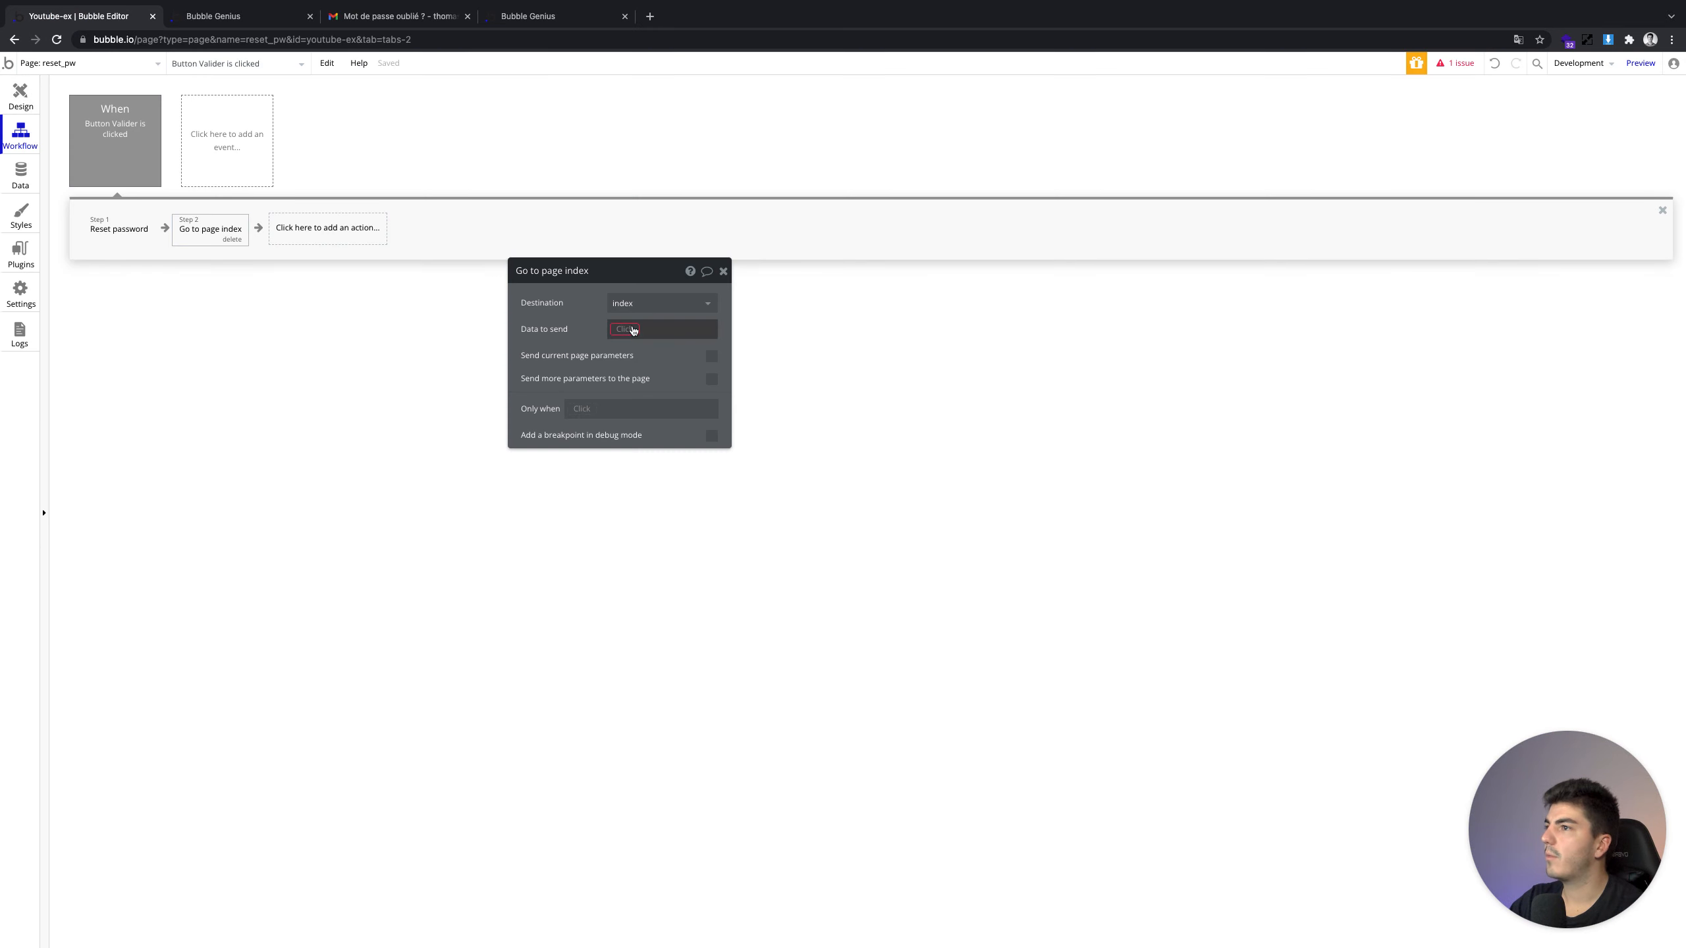
left_click(643, 366)
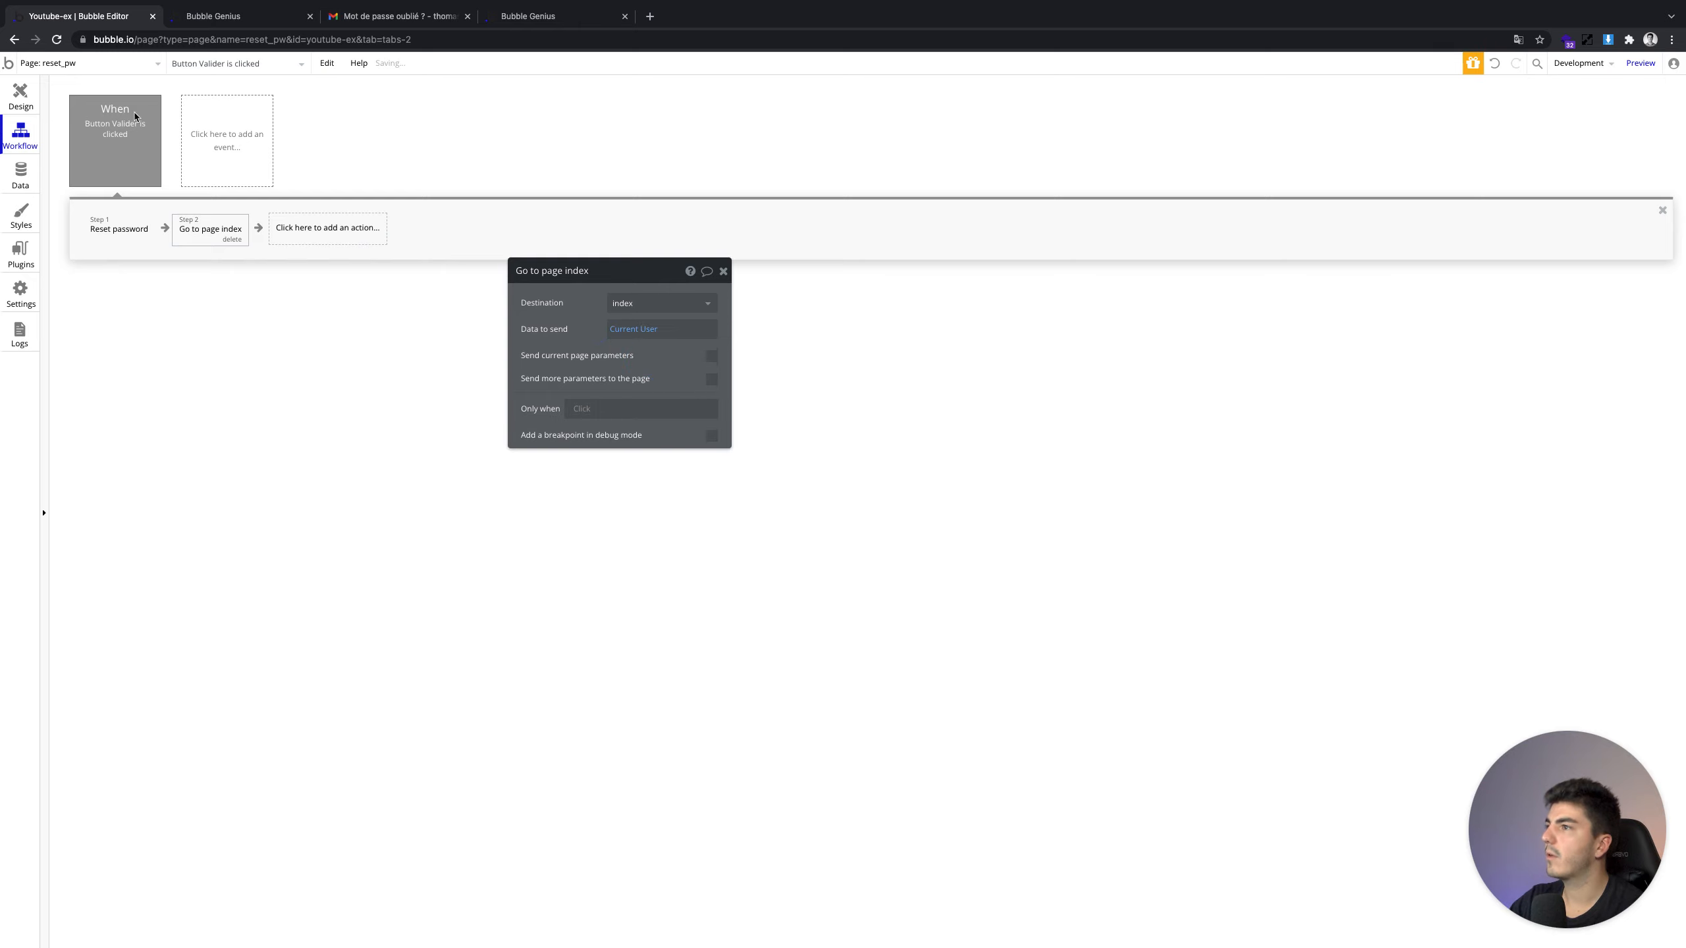
left_click(723, 271)
Switch to the index page and inspect the fifth CTA Valider click workflow's actions
left_click(93, 64)
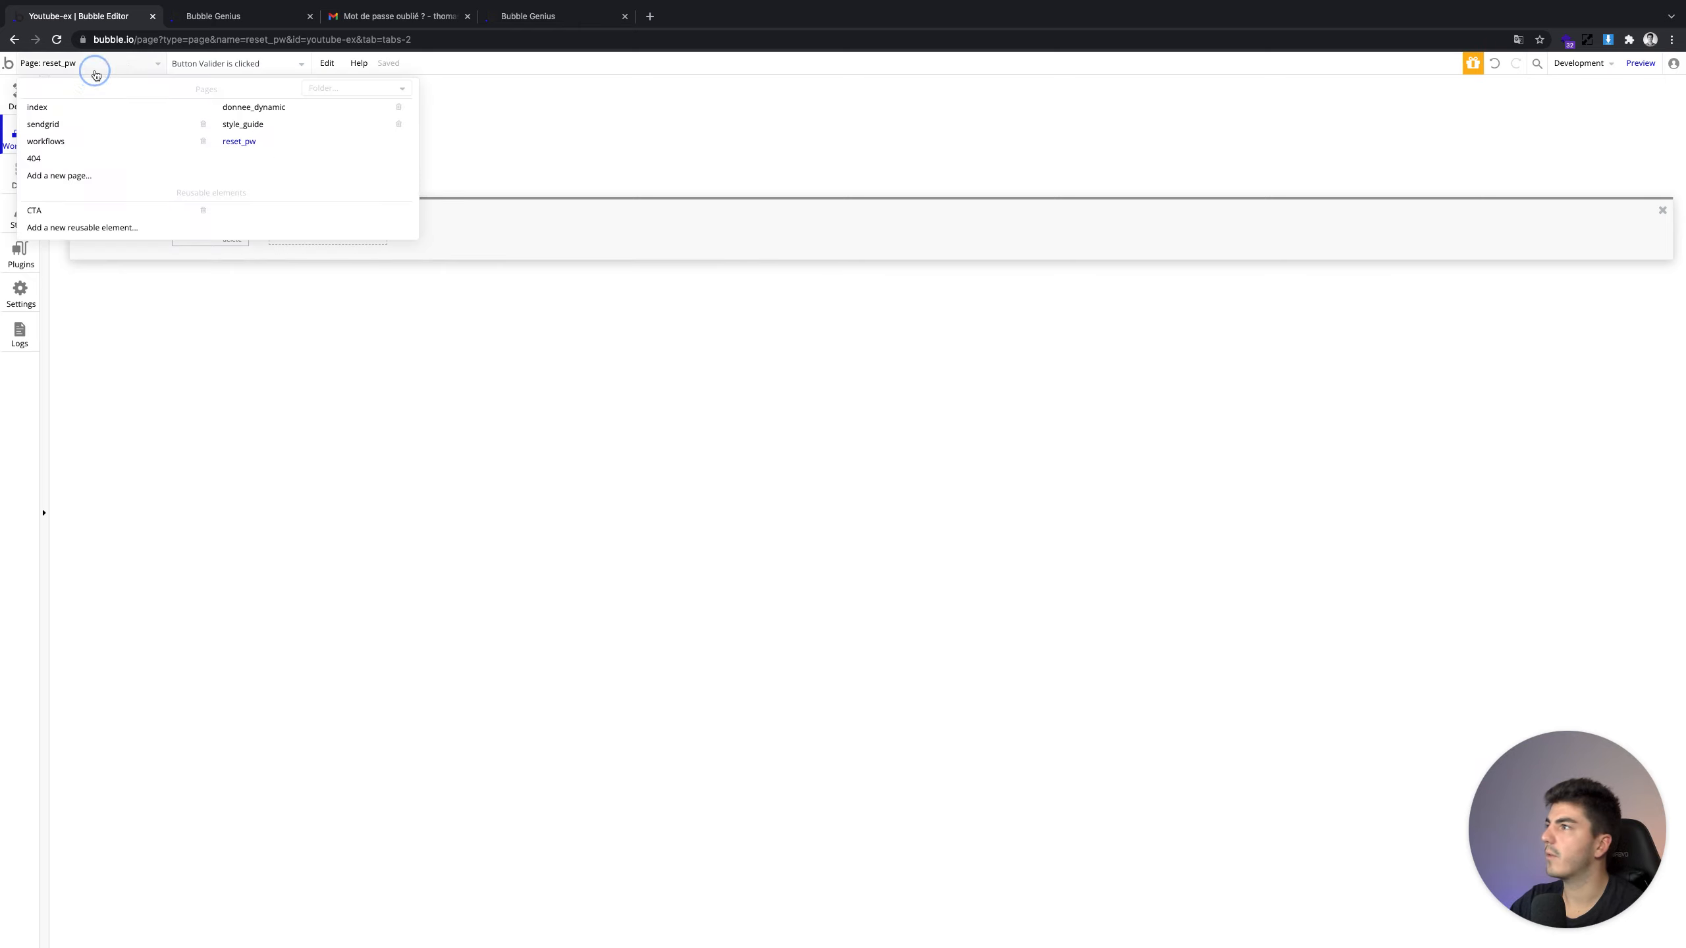
left_click(117, 108)
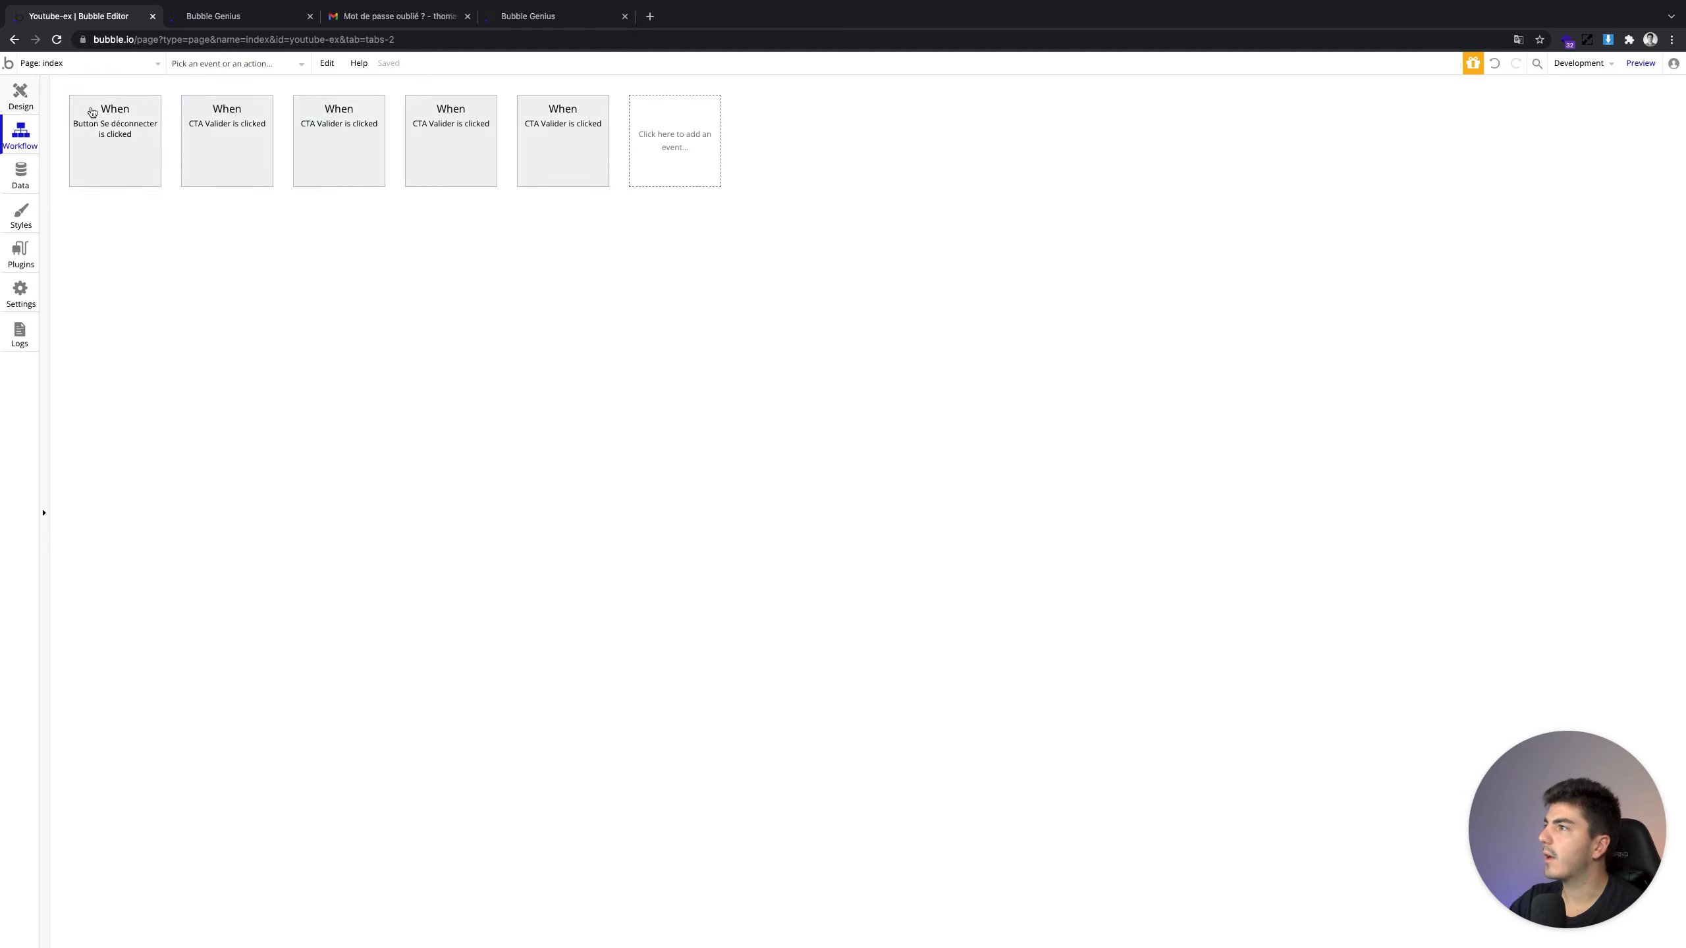
left_click(564, 144)
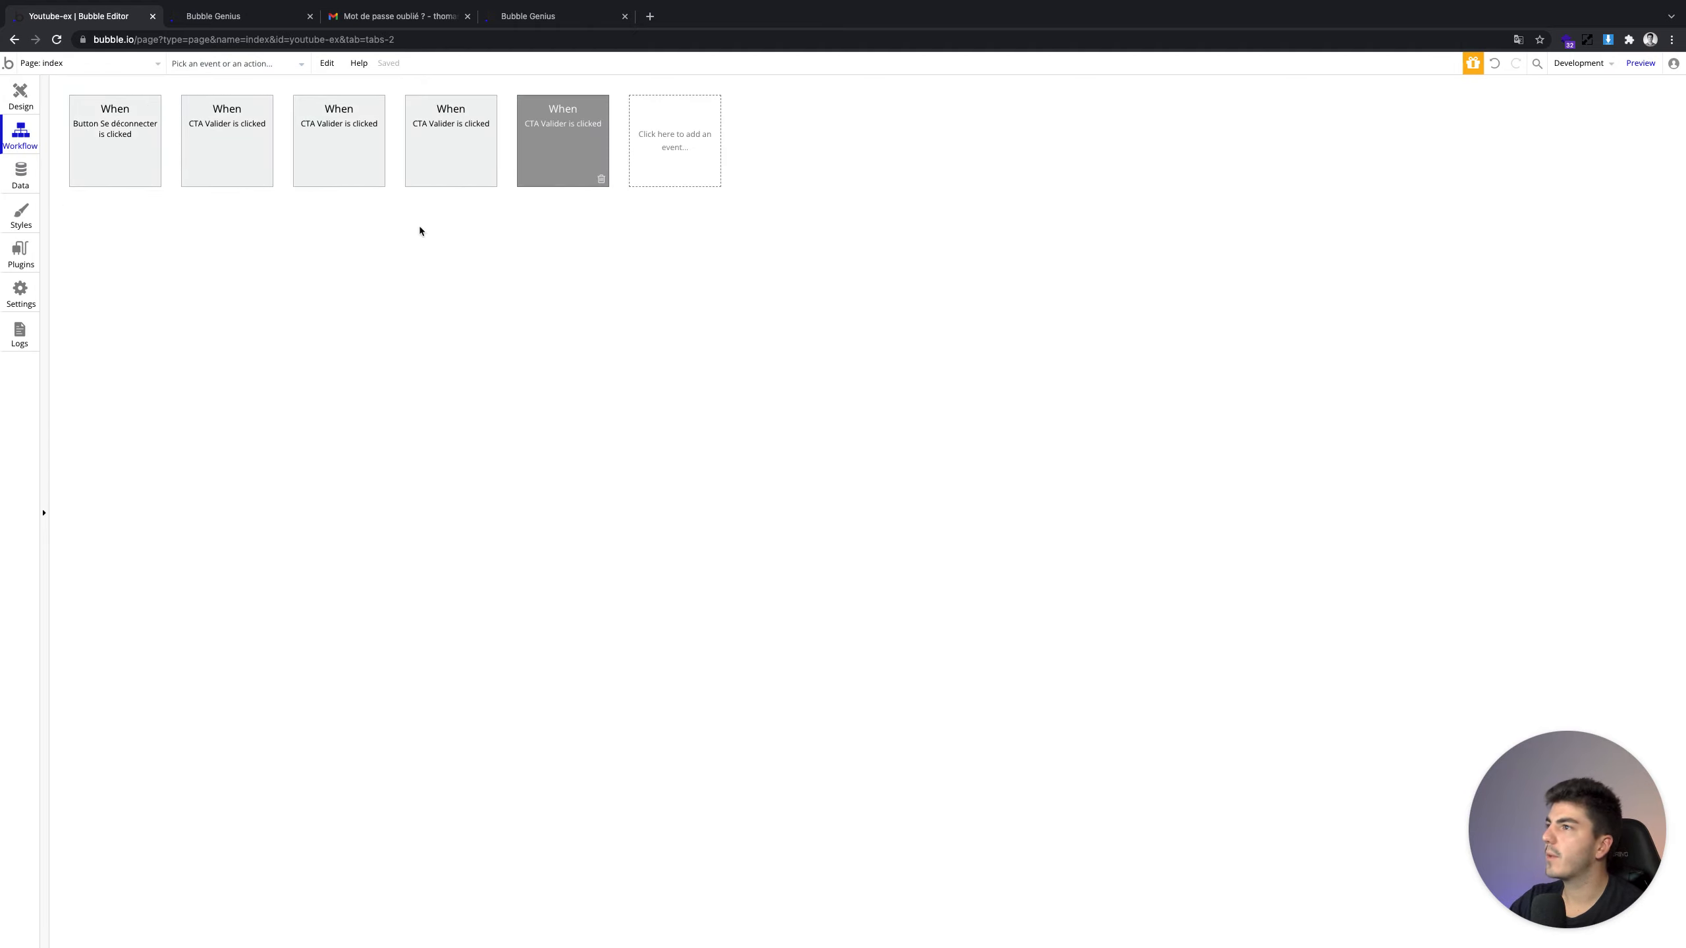
left_click(309, 227)
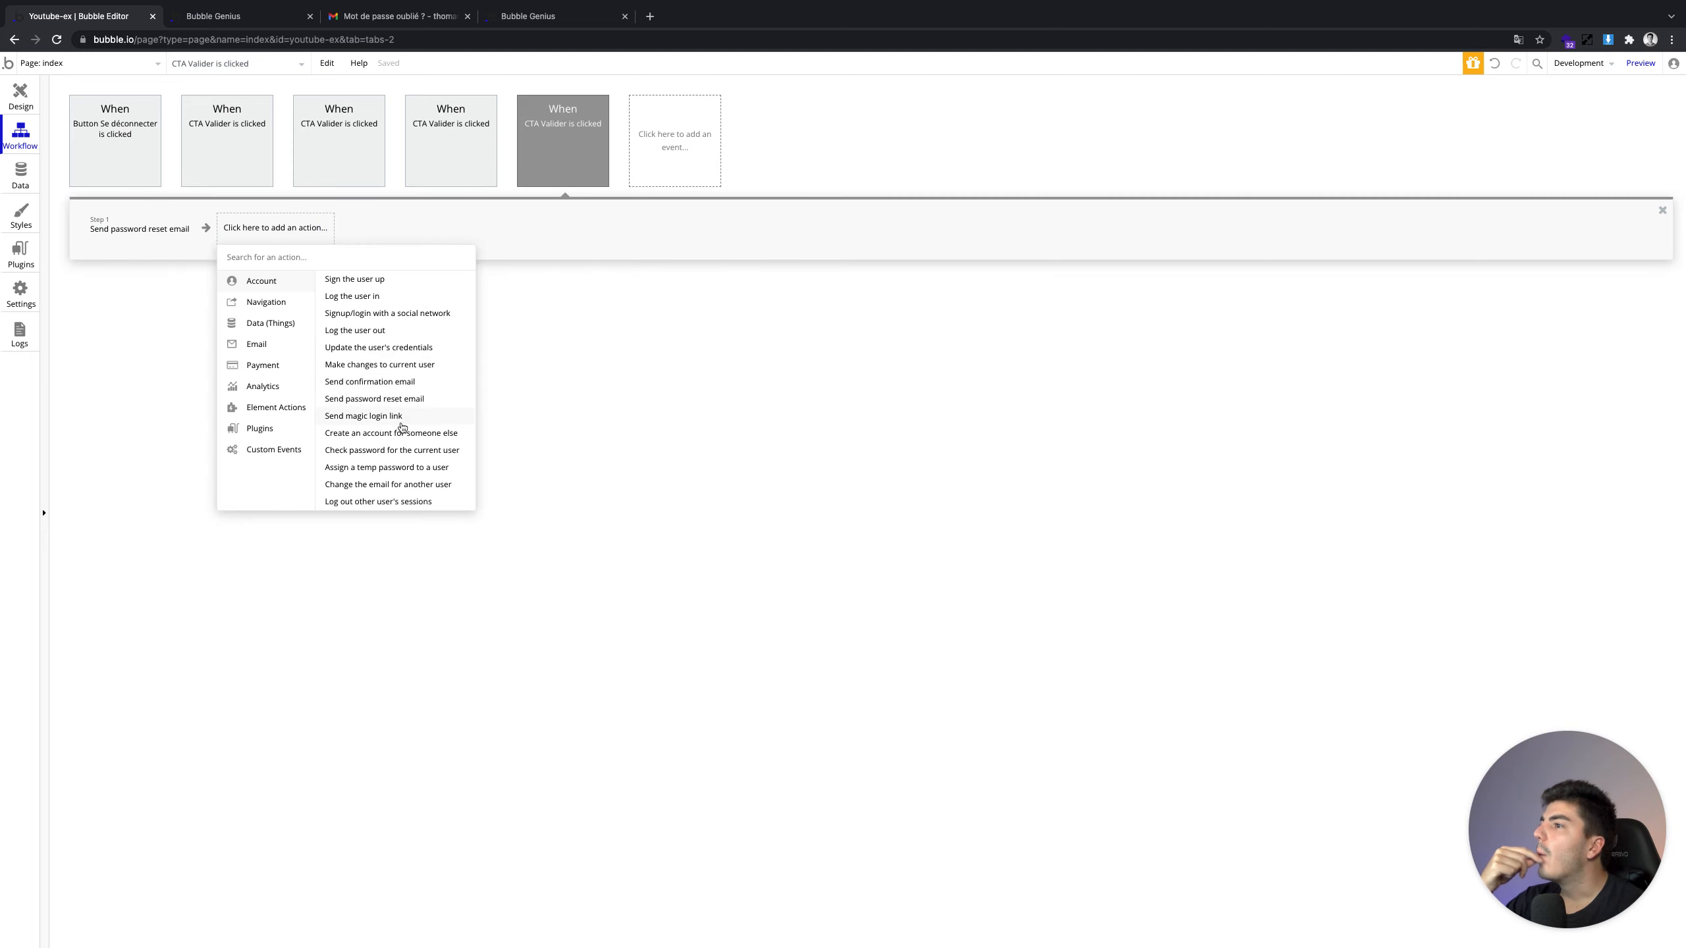
mouse_move(403, 426)
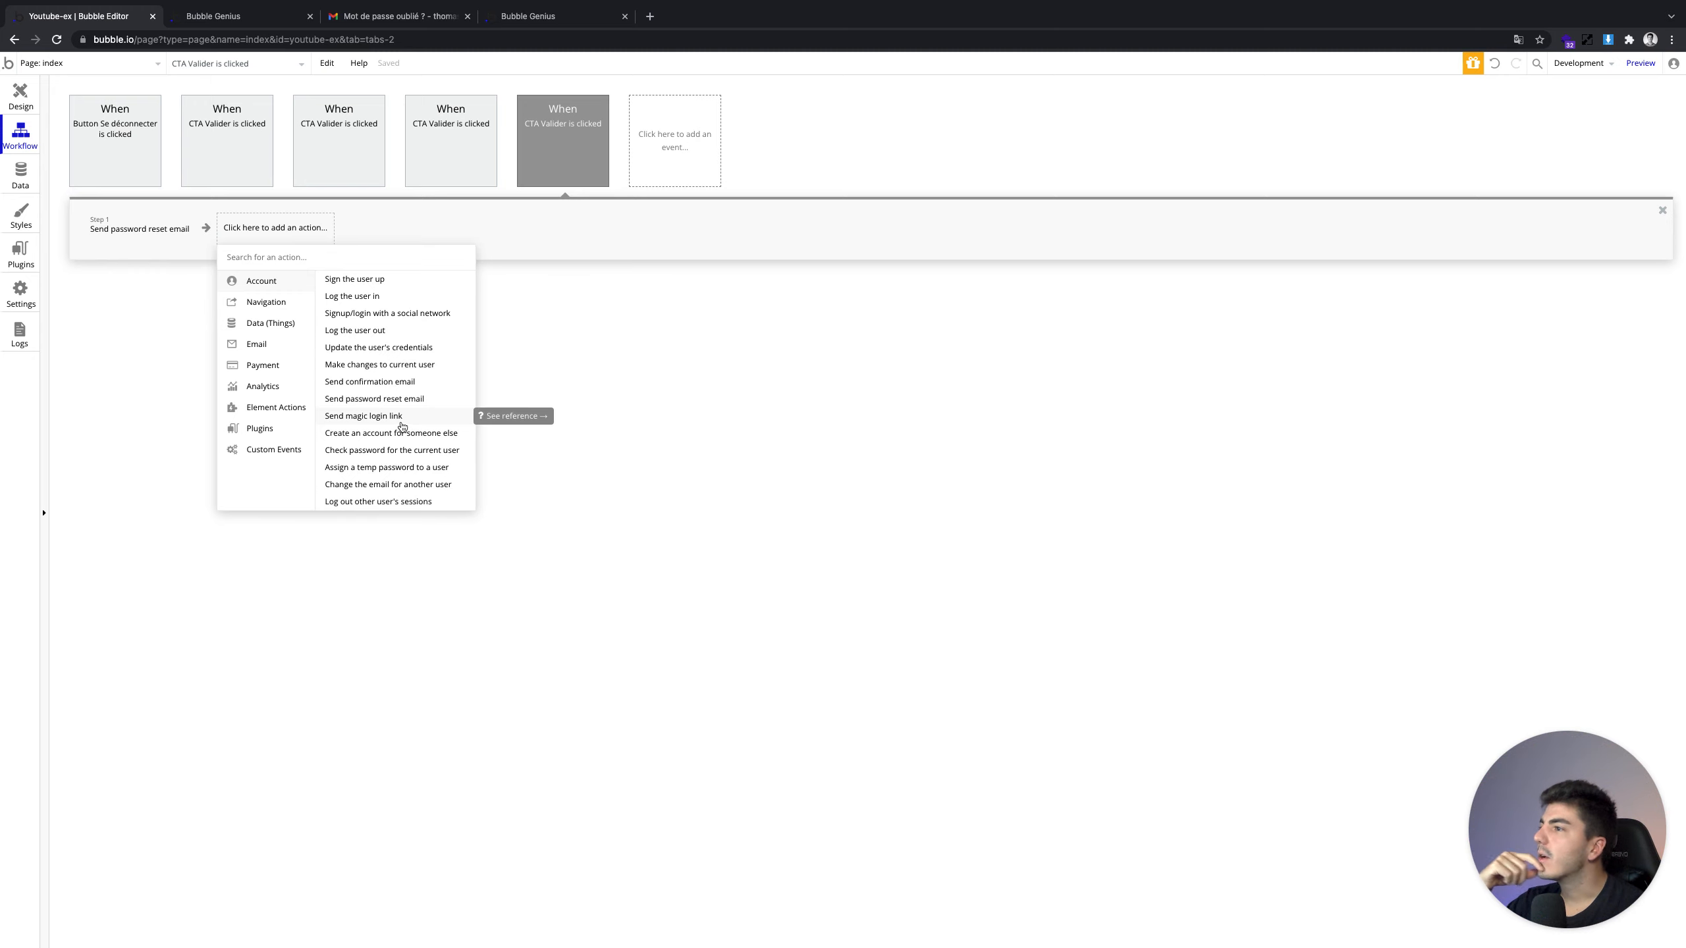
left_click(20, 96)
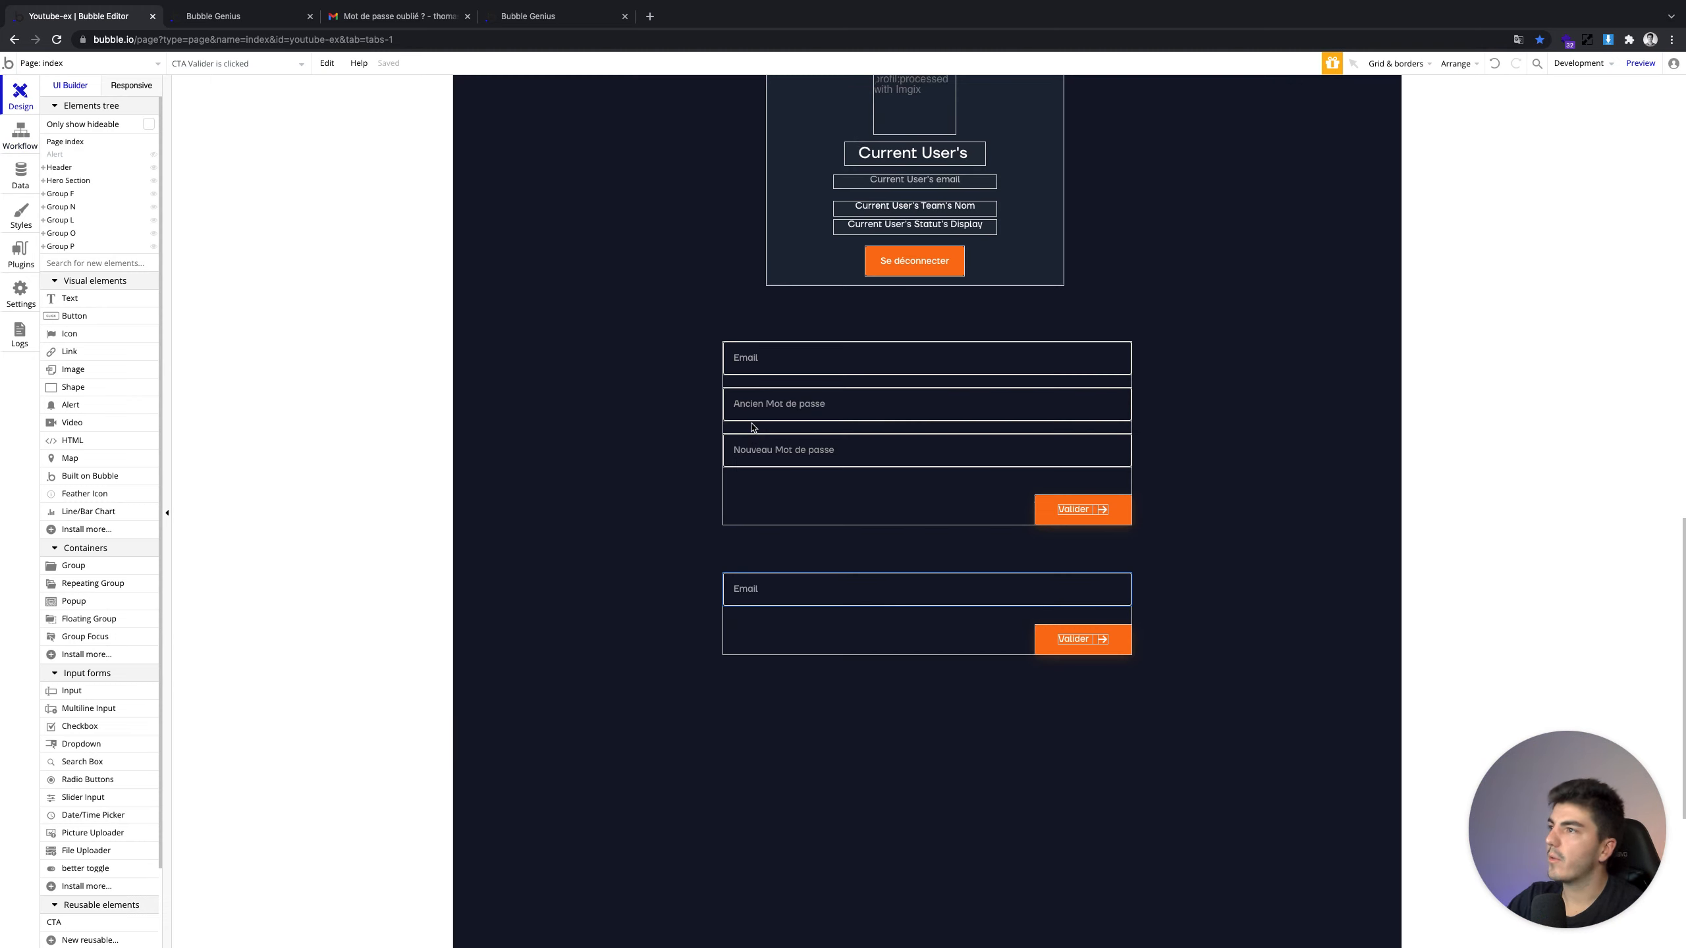
Duplicate the Group P email form and place the copy below the original
left_click(858, 489)
key("ctrl+c")
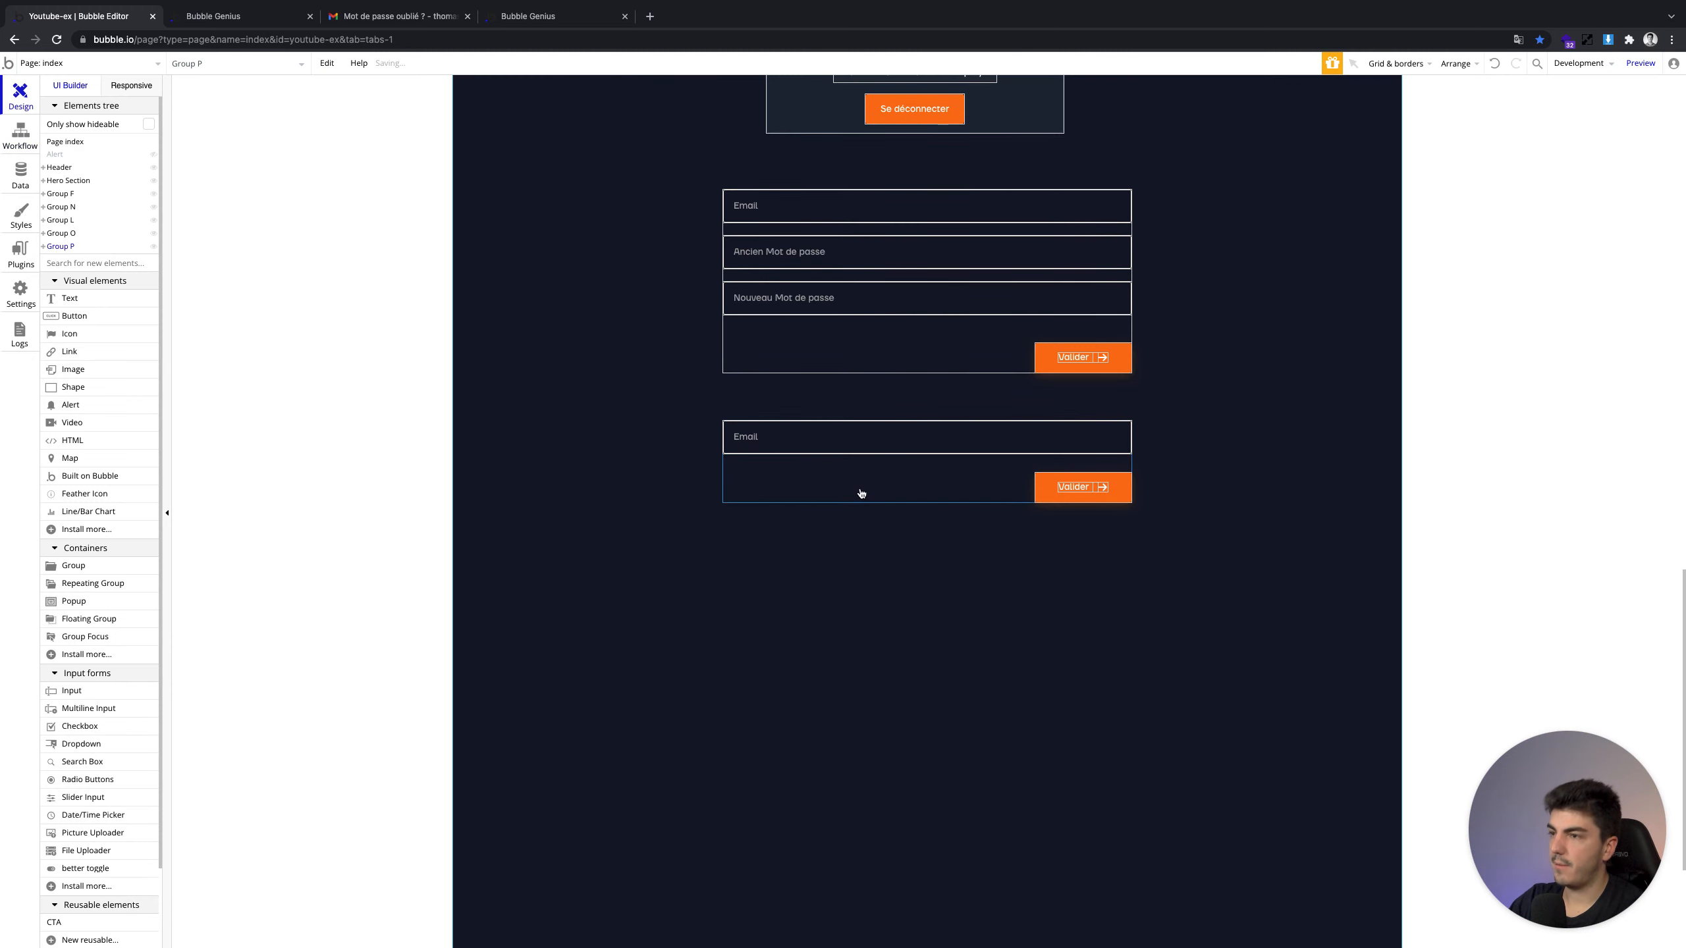
key("ctrl+v")
left_click_drag(866, 488, 861, 579)
Give the copied Valider button a click workflow with a Send magic login link action
left_click(1049, 587)
double_click(1049, 587)
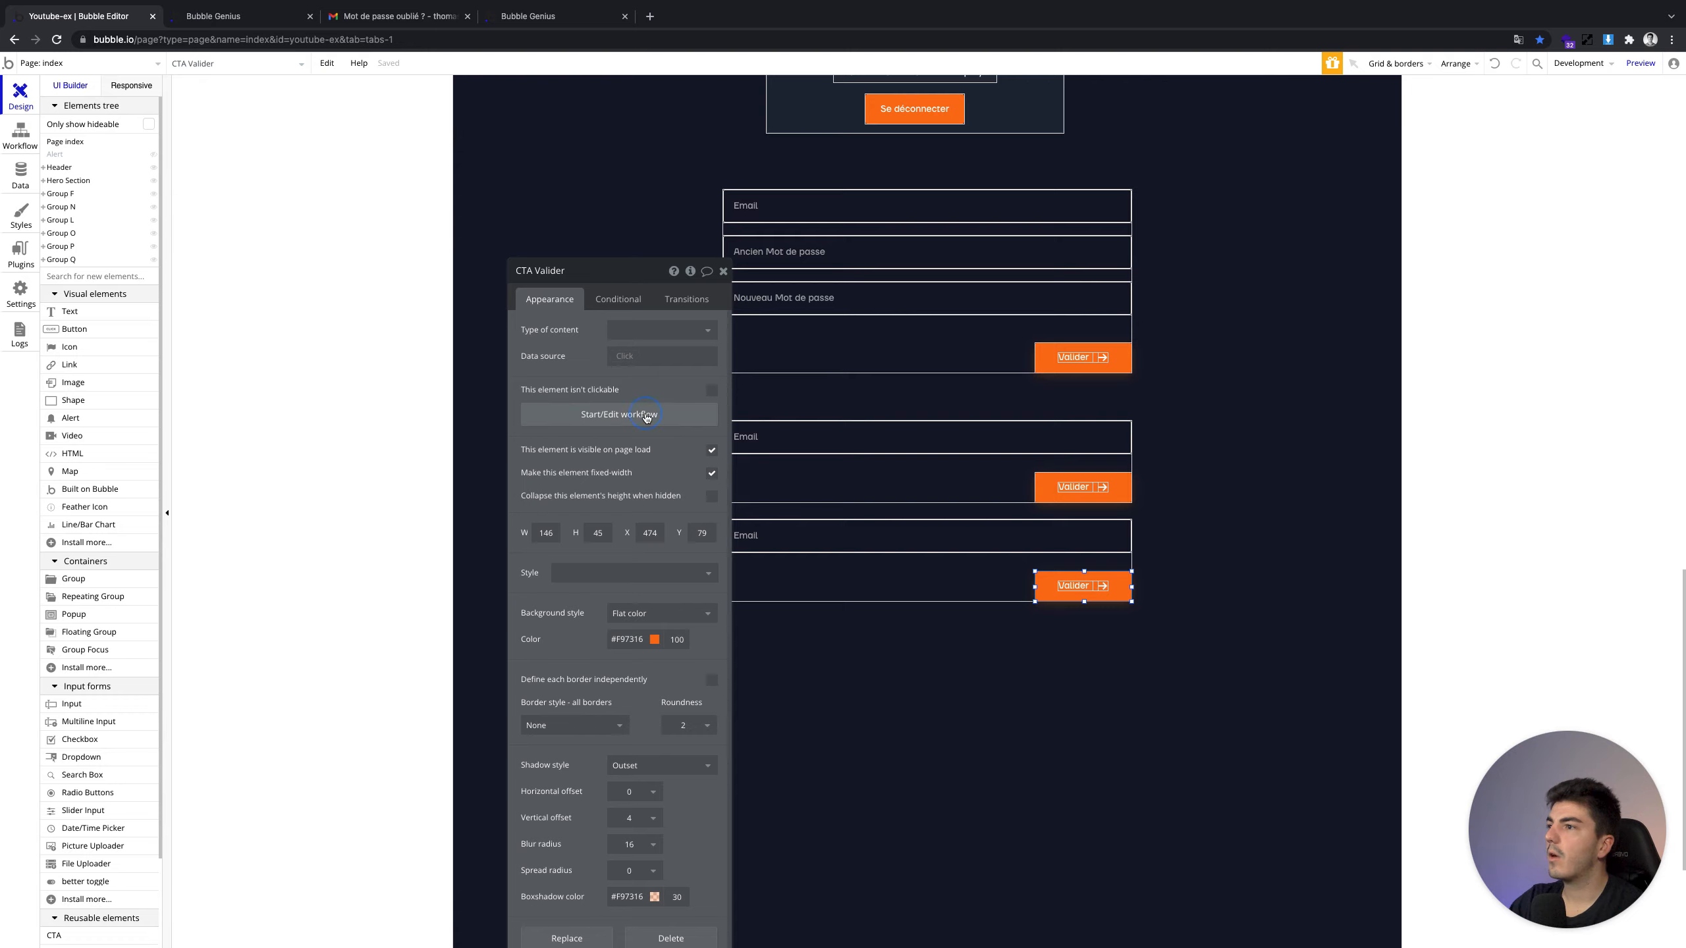
left_click(646, 416)
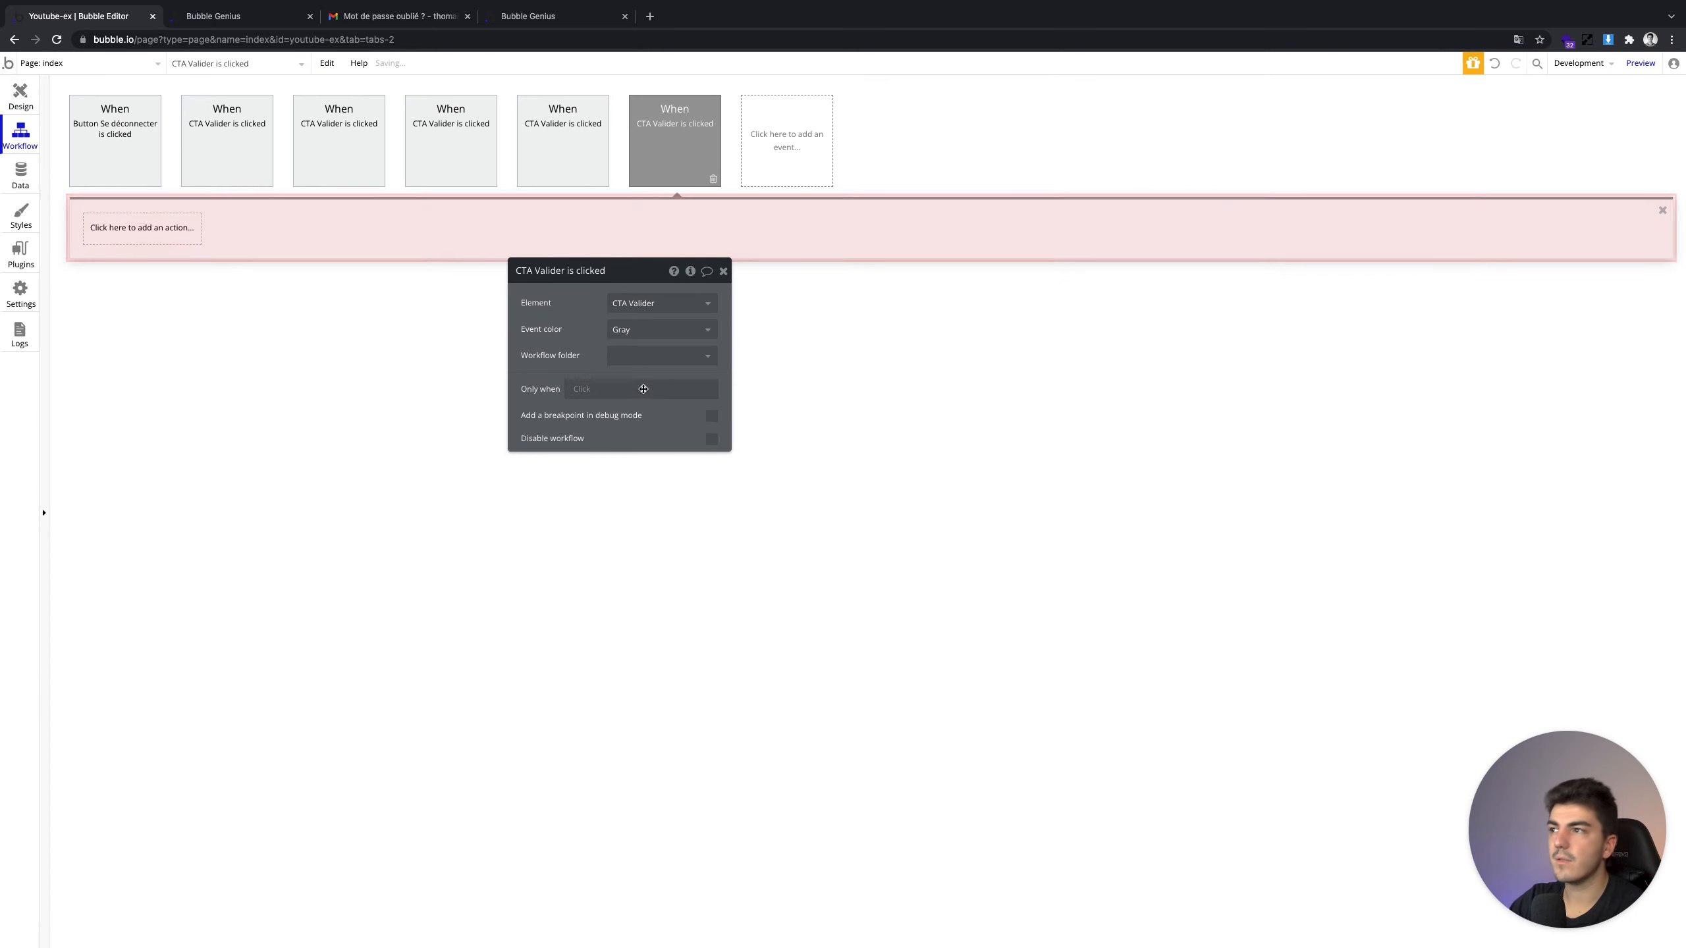
left_click(169, 240)
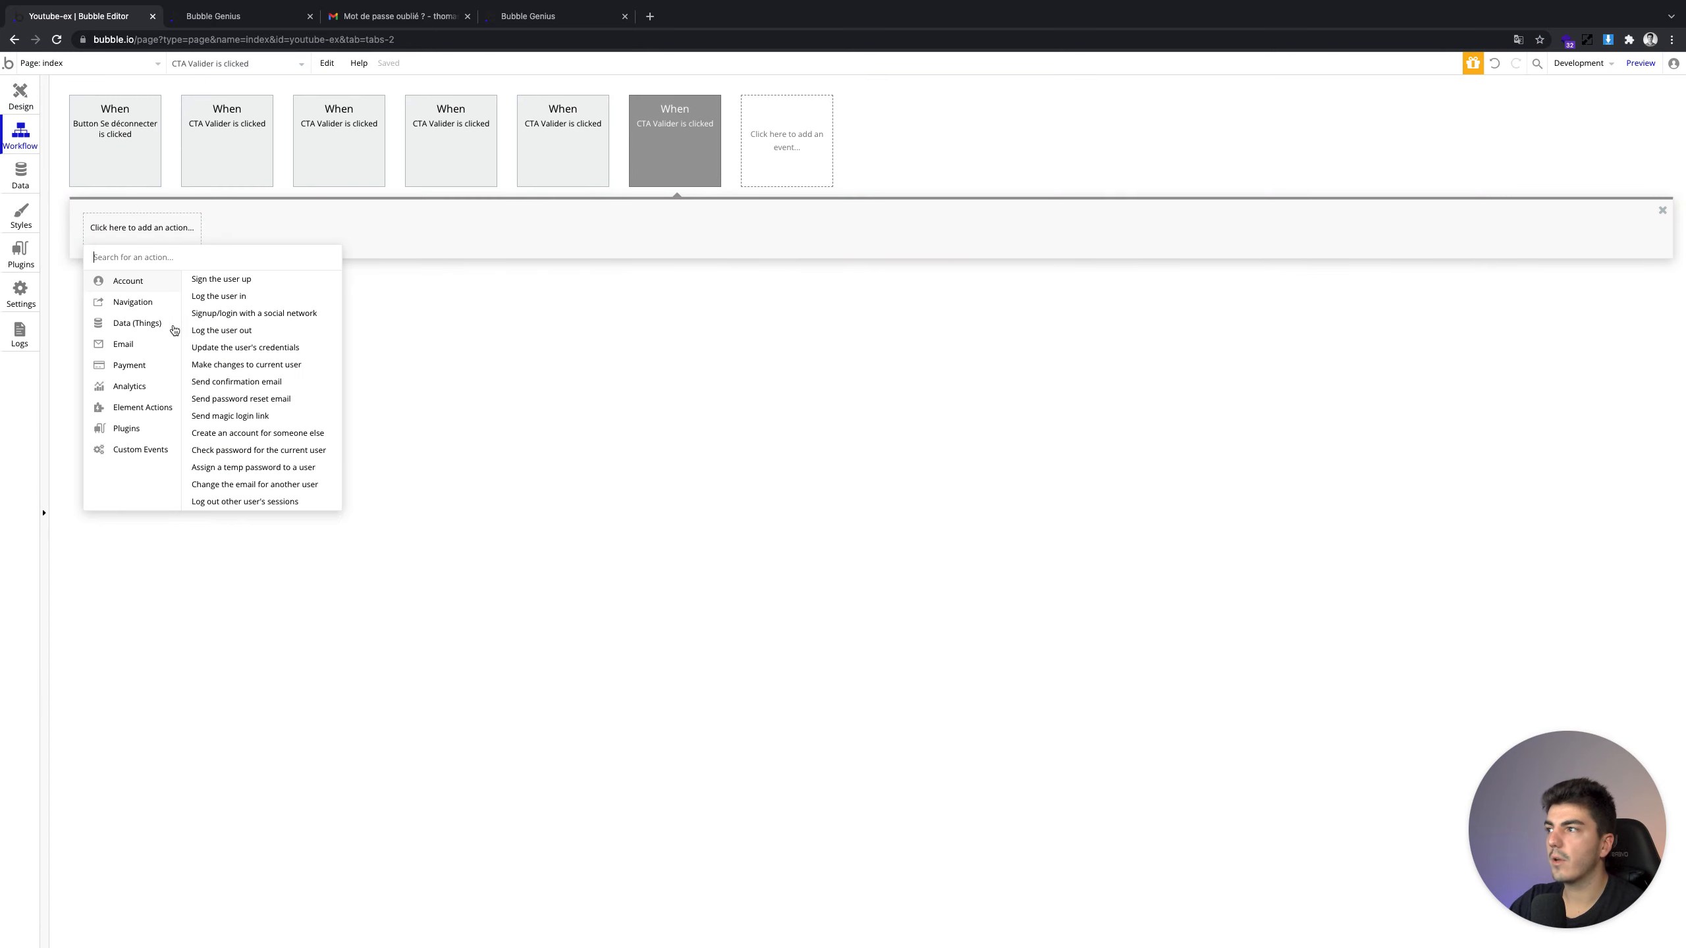
left_click(266, 416)
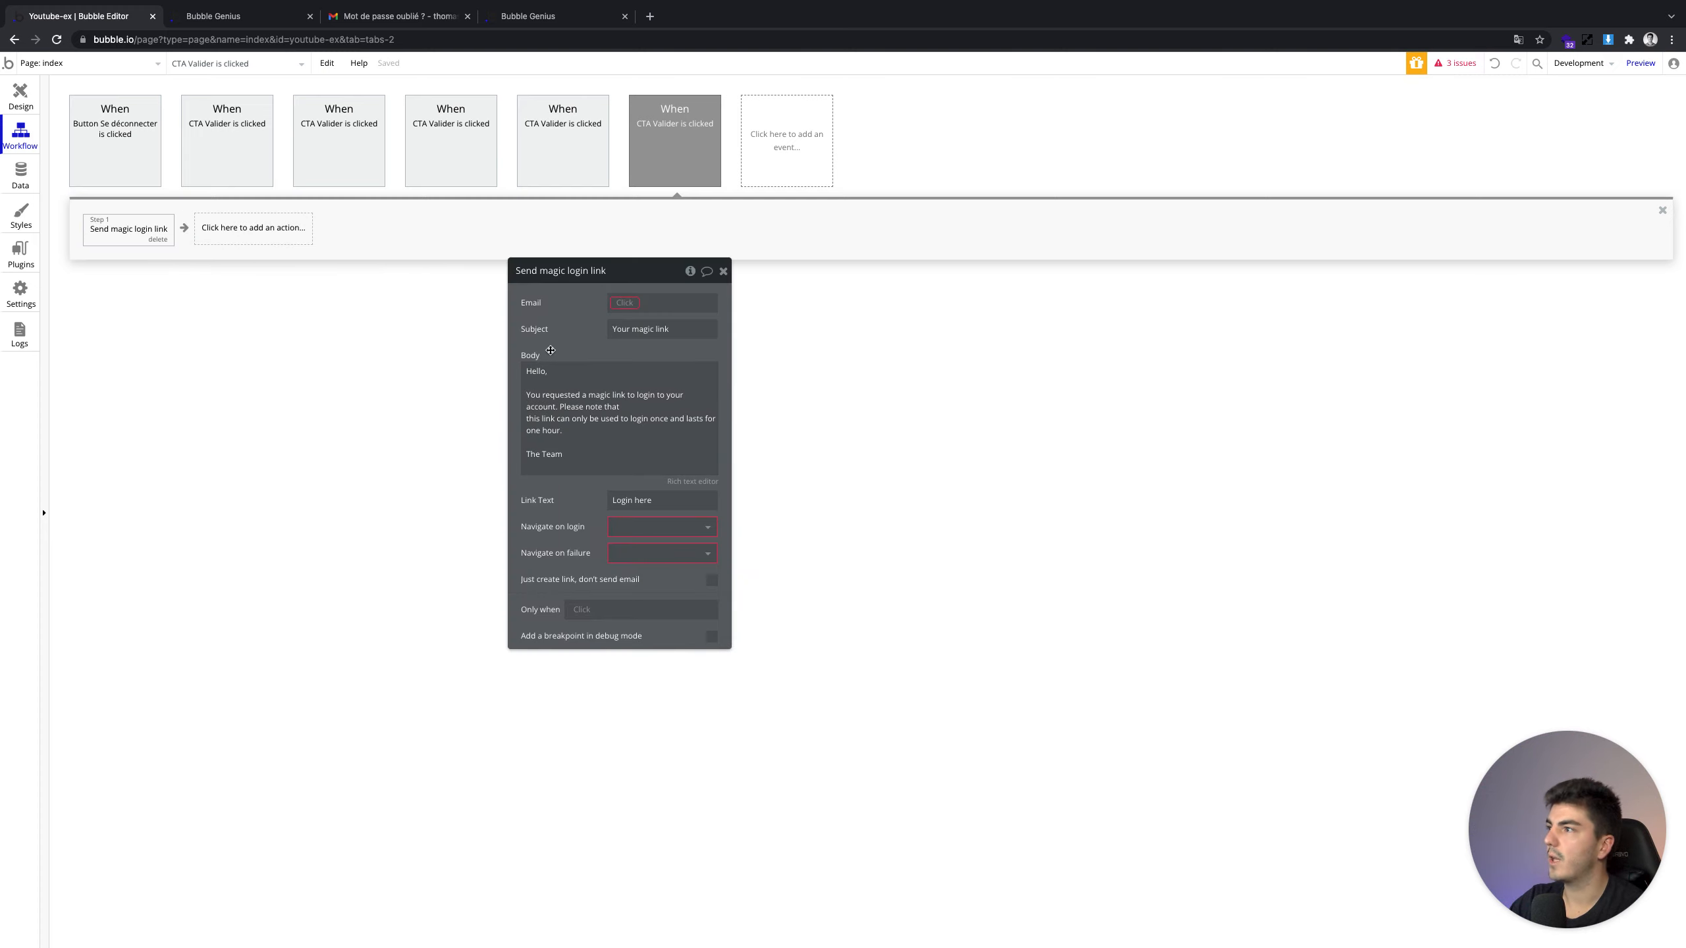
left_click(624, 303)
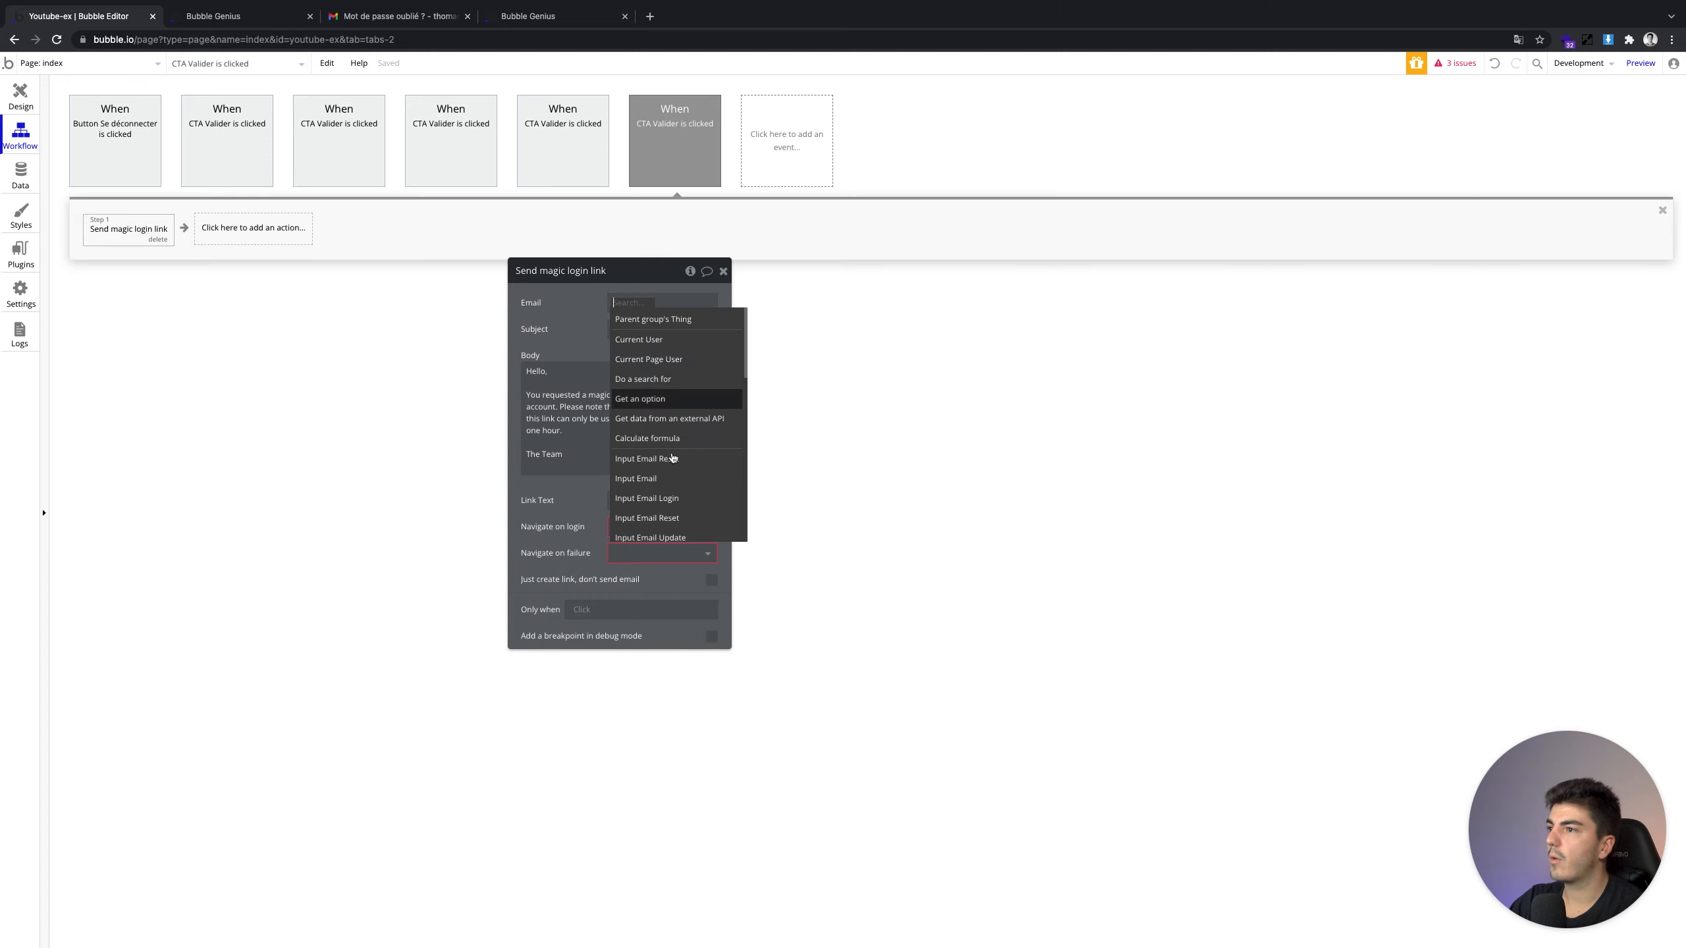
scroll(680, 475, "down", 2)
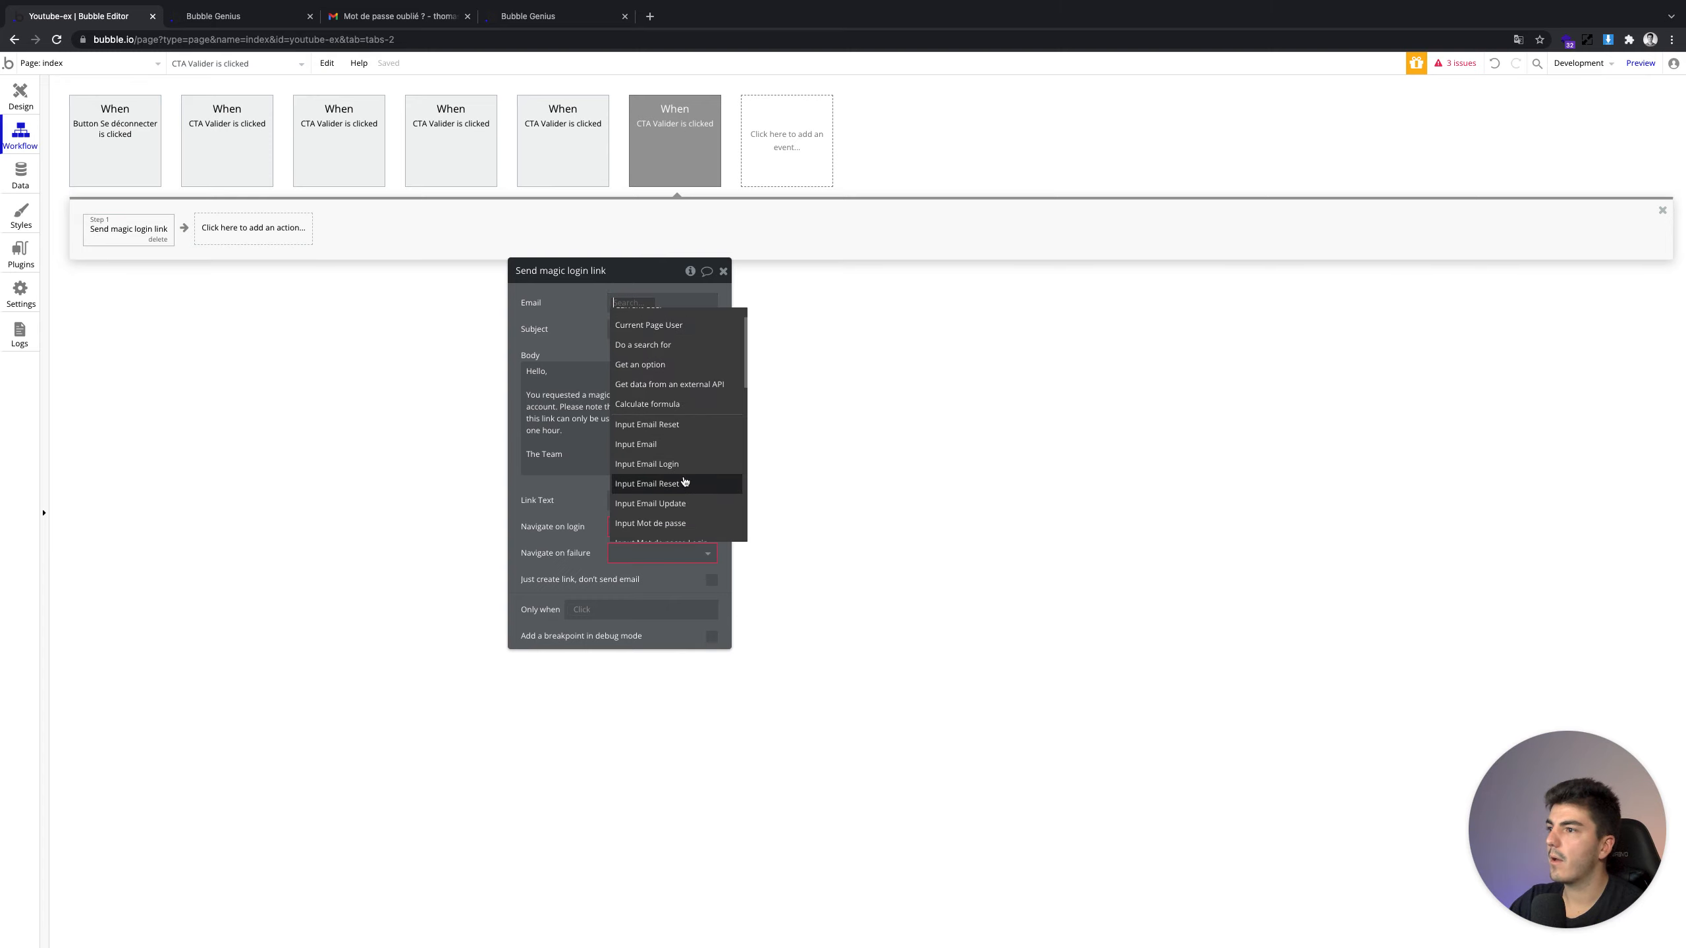
scroll(685, 478, "down", 1)
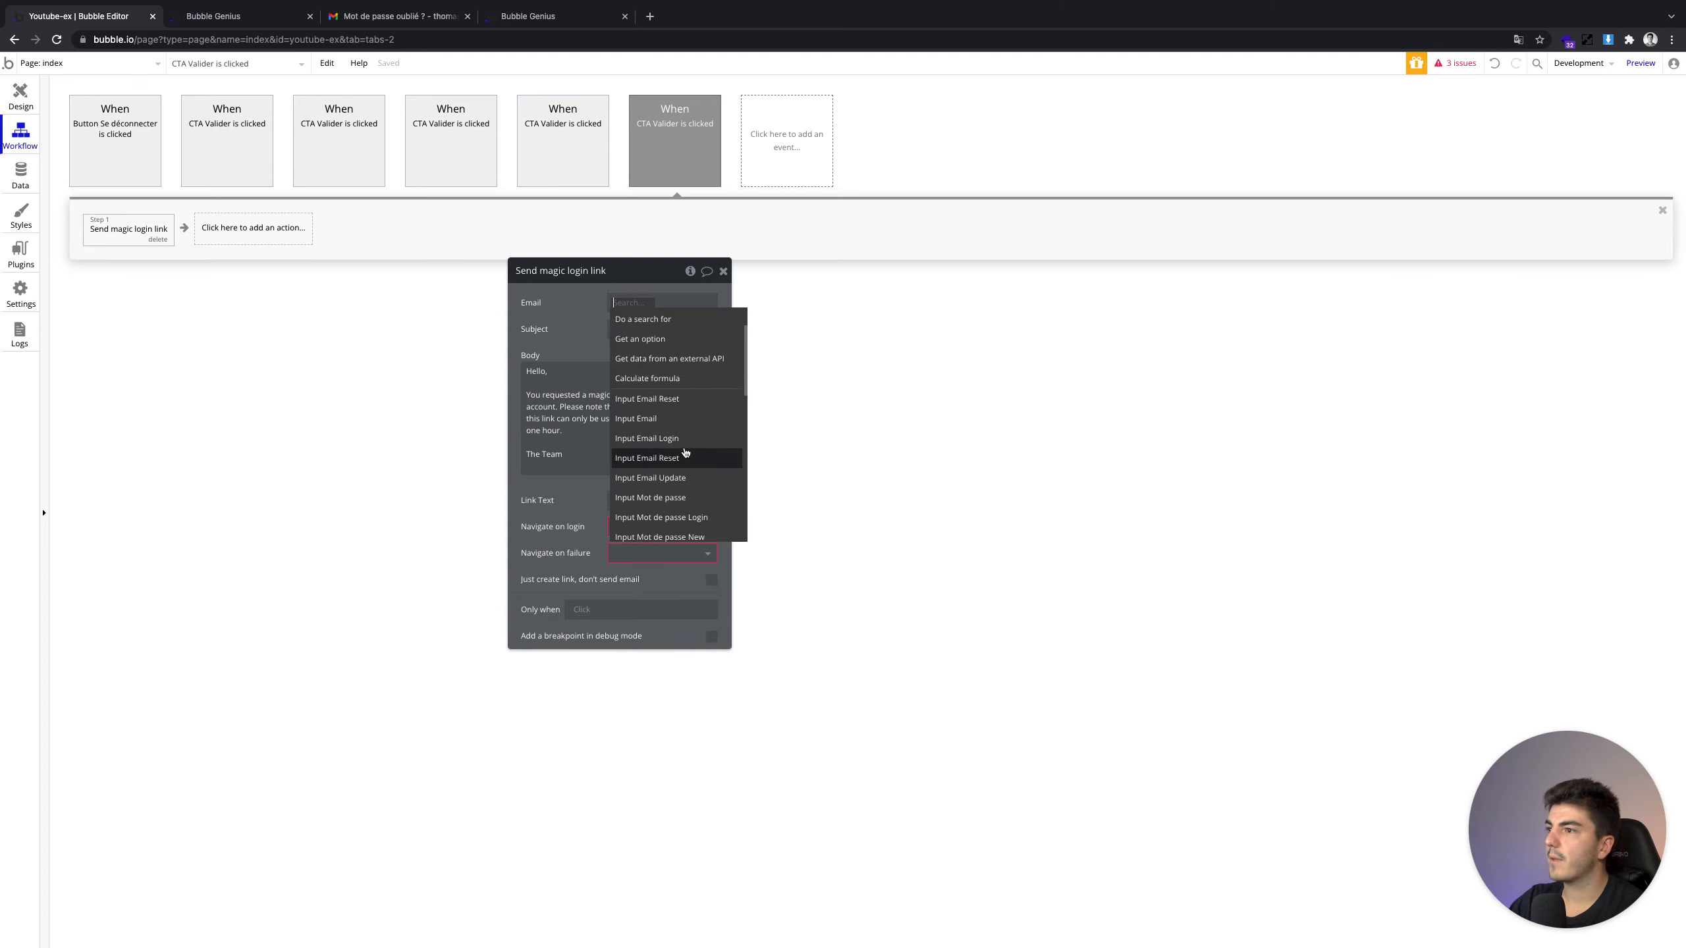
left_click(20, 96)
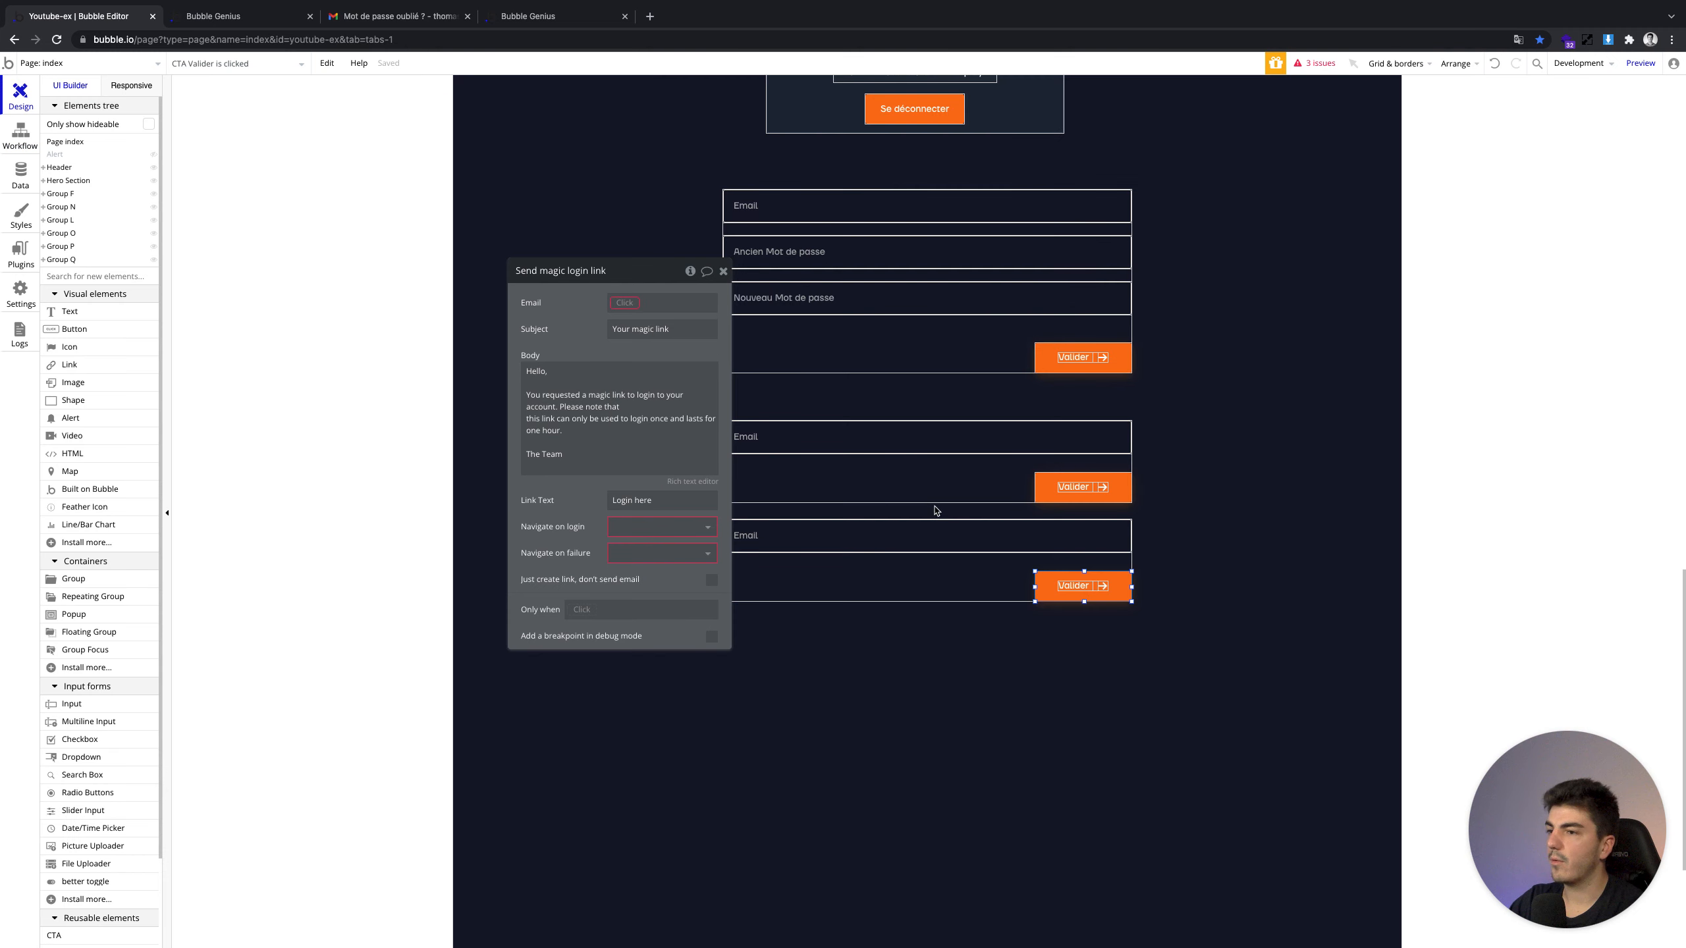
Rename the new form's email input to Input Email Magic Link
left_click(783, 531)
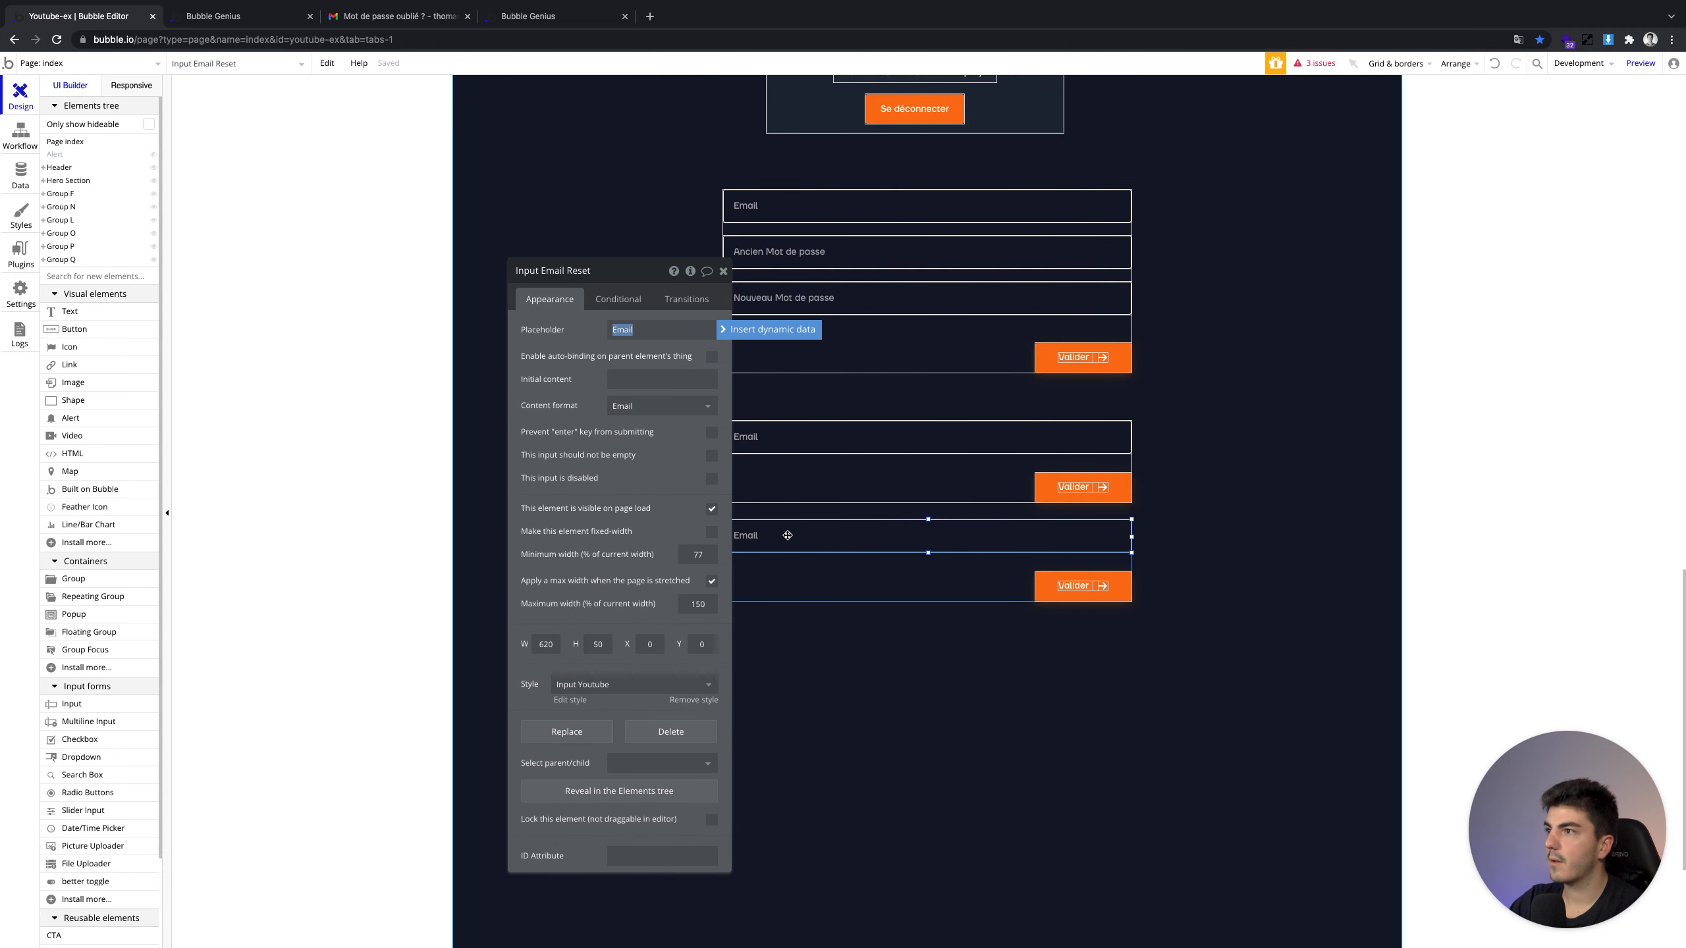
left_click(618, 299)
double_click(578, 270)
type("Magic Li")
key("Return")
Send the magic link to Input Email Magic Link's value, redirecting to index on login, 404 on failure
left_click(20, 136)
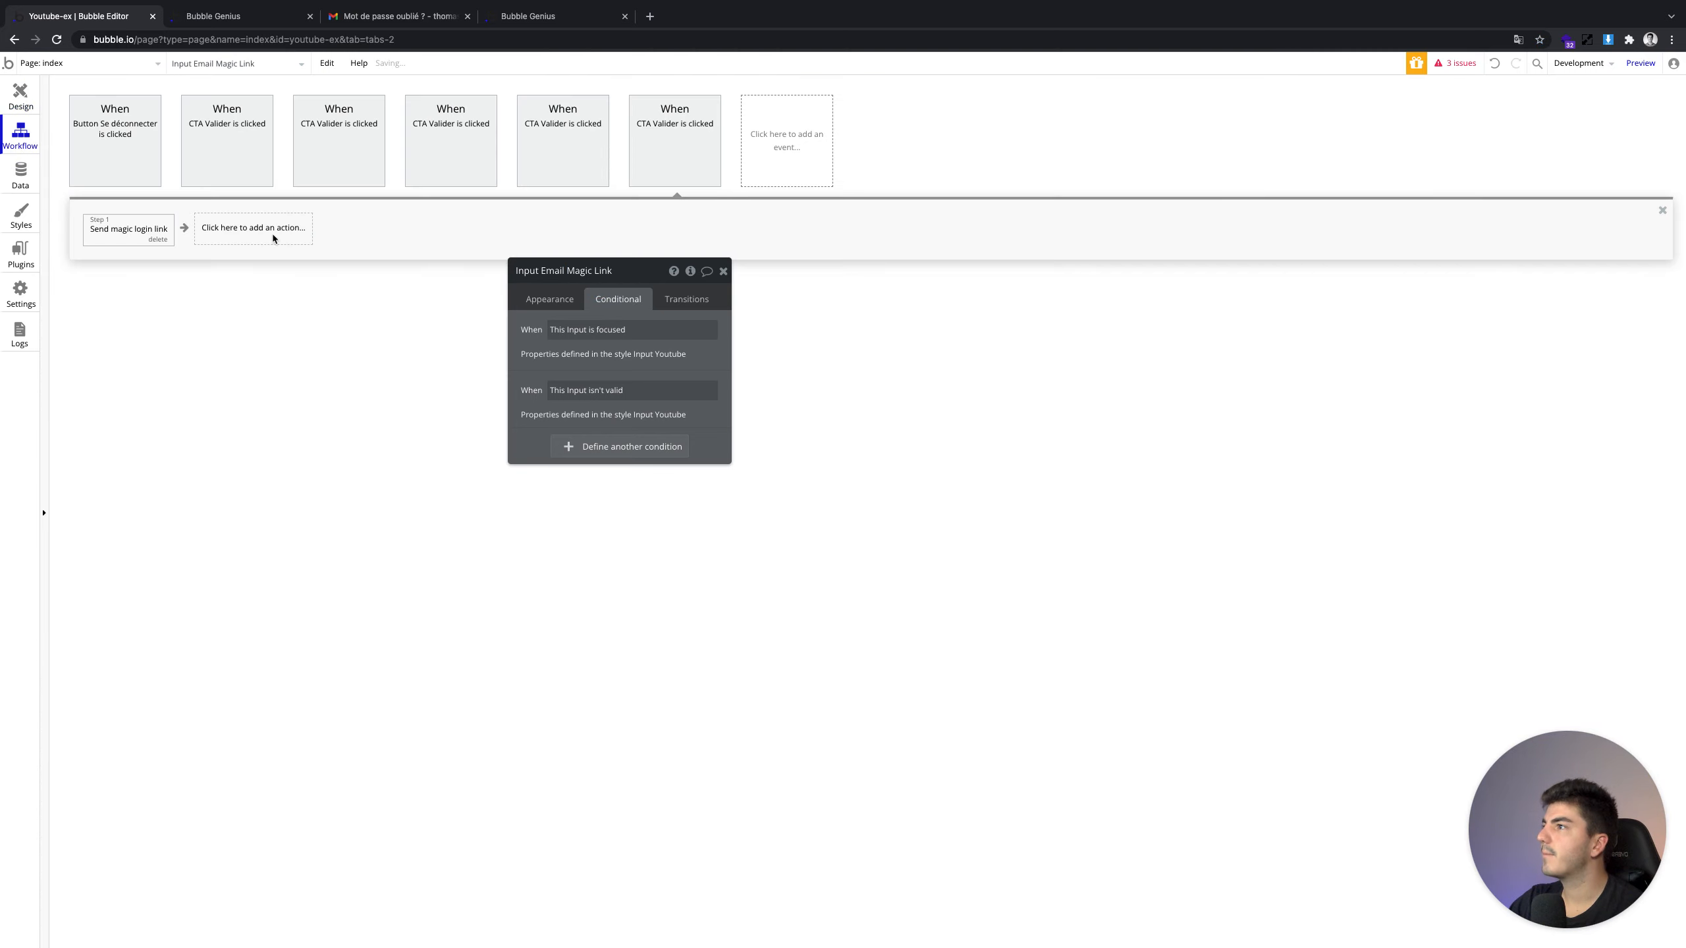
left_click(125, 229)
left_click(636, 303)
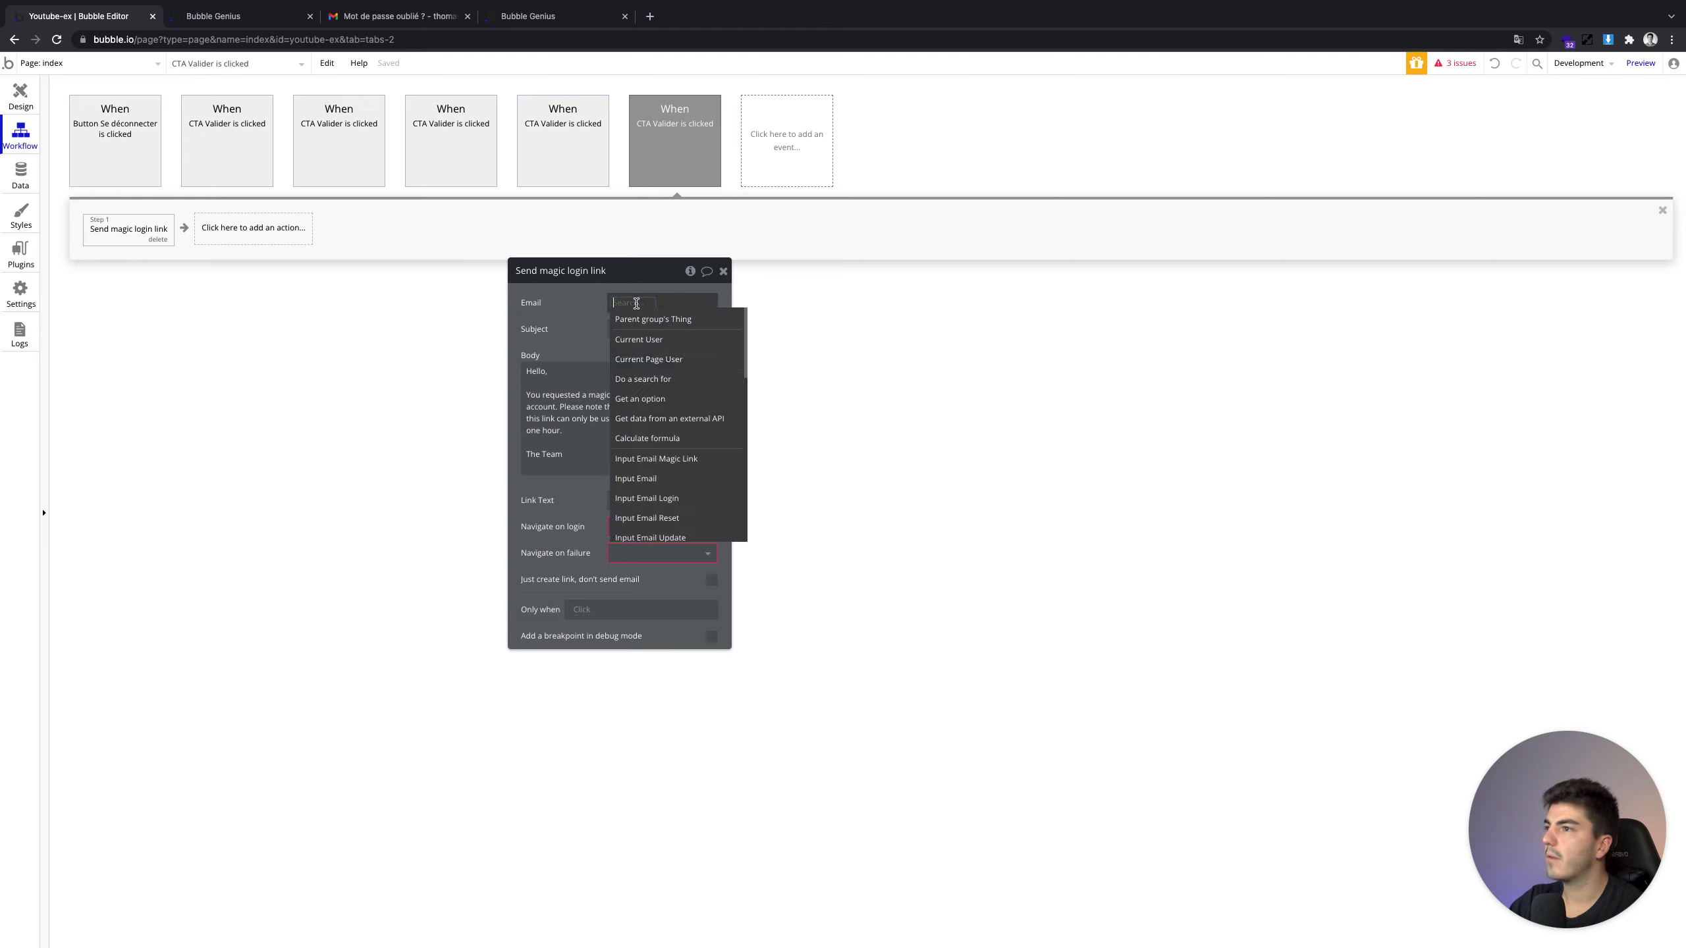
left_click(696, 458)
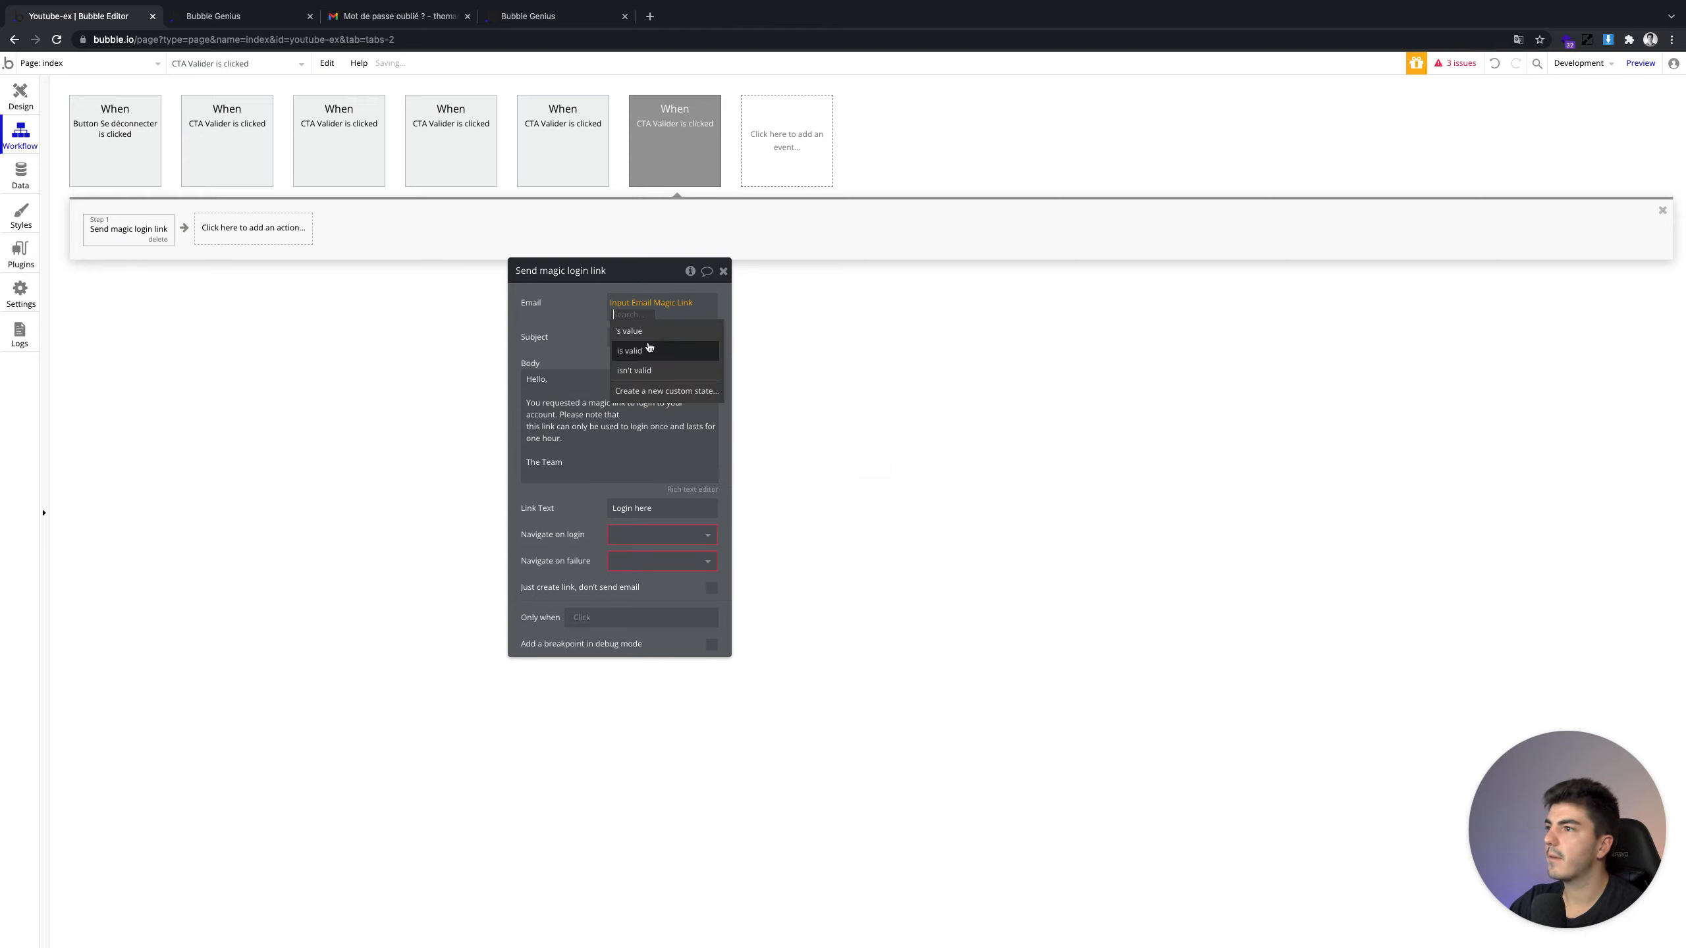
left_click(630, 330)
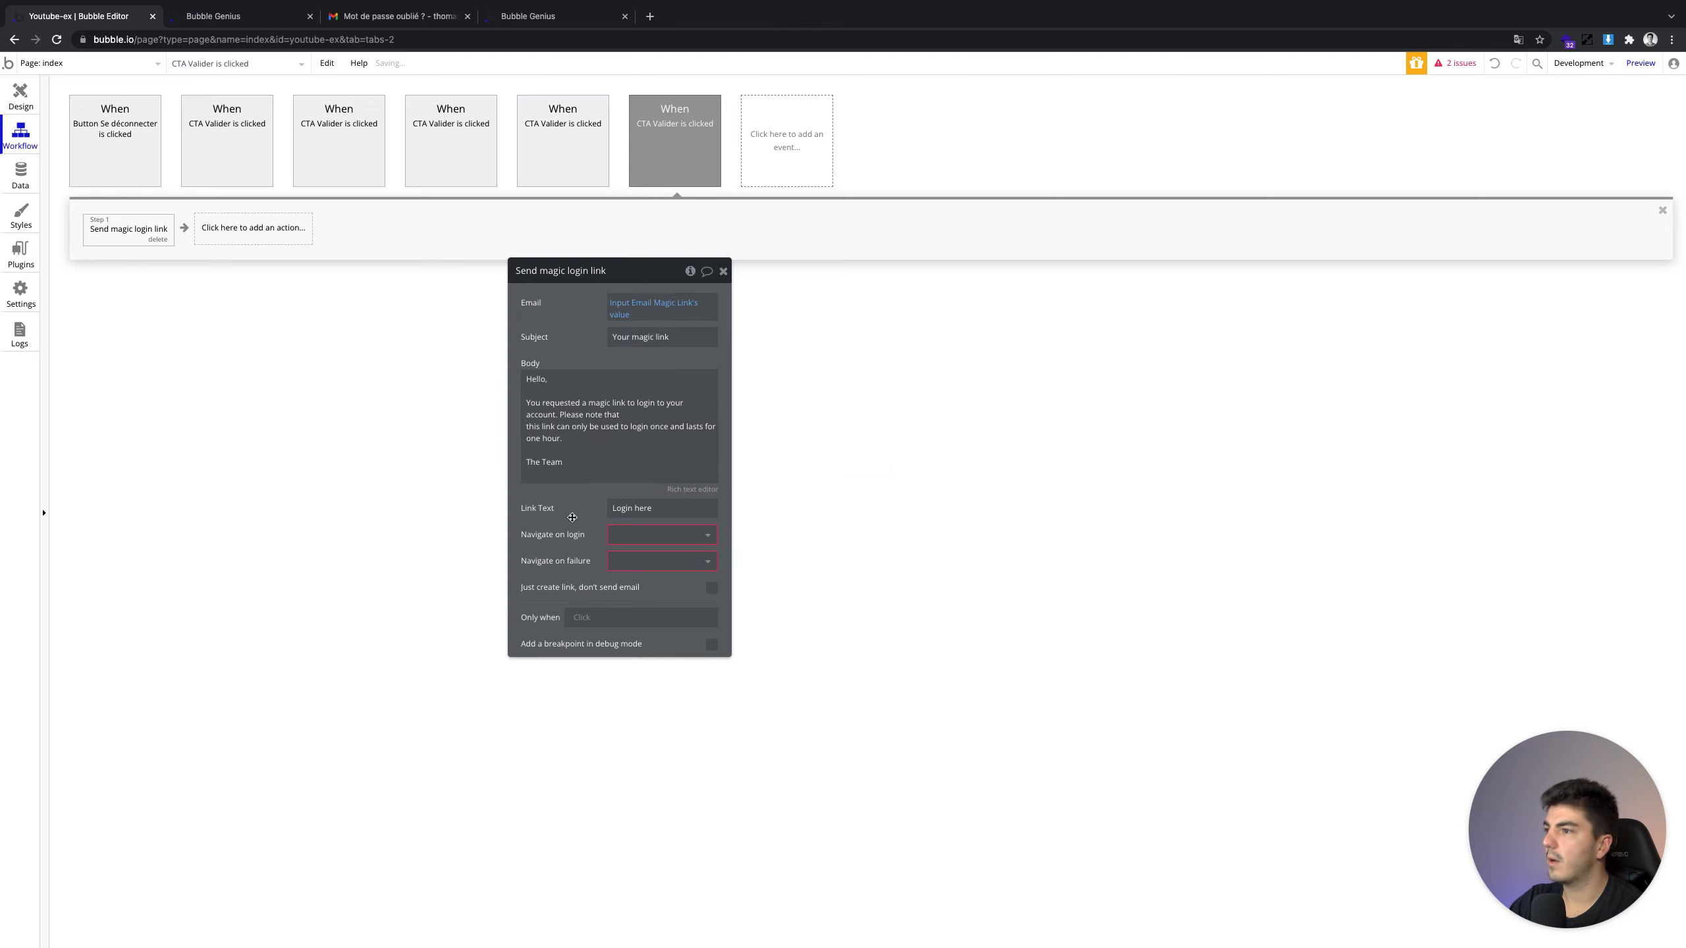
left_click(638, 541)
left_click(620, 556)
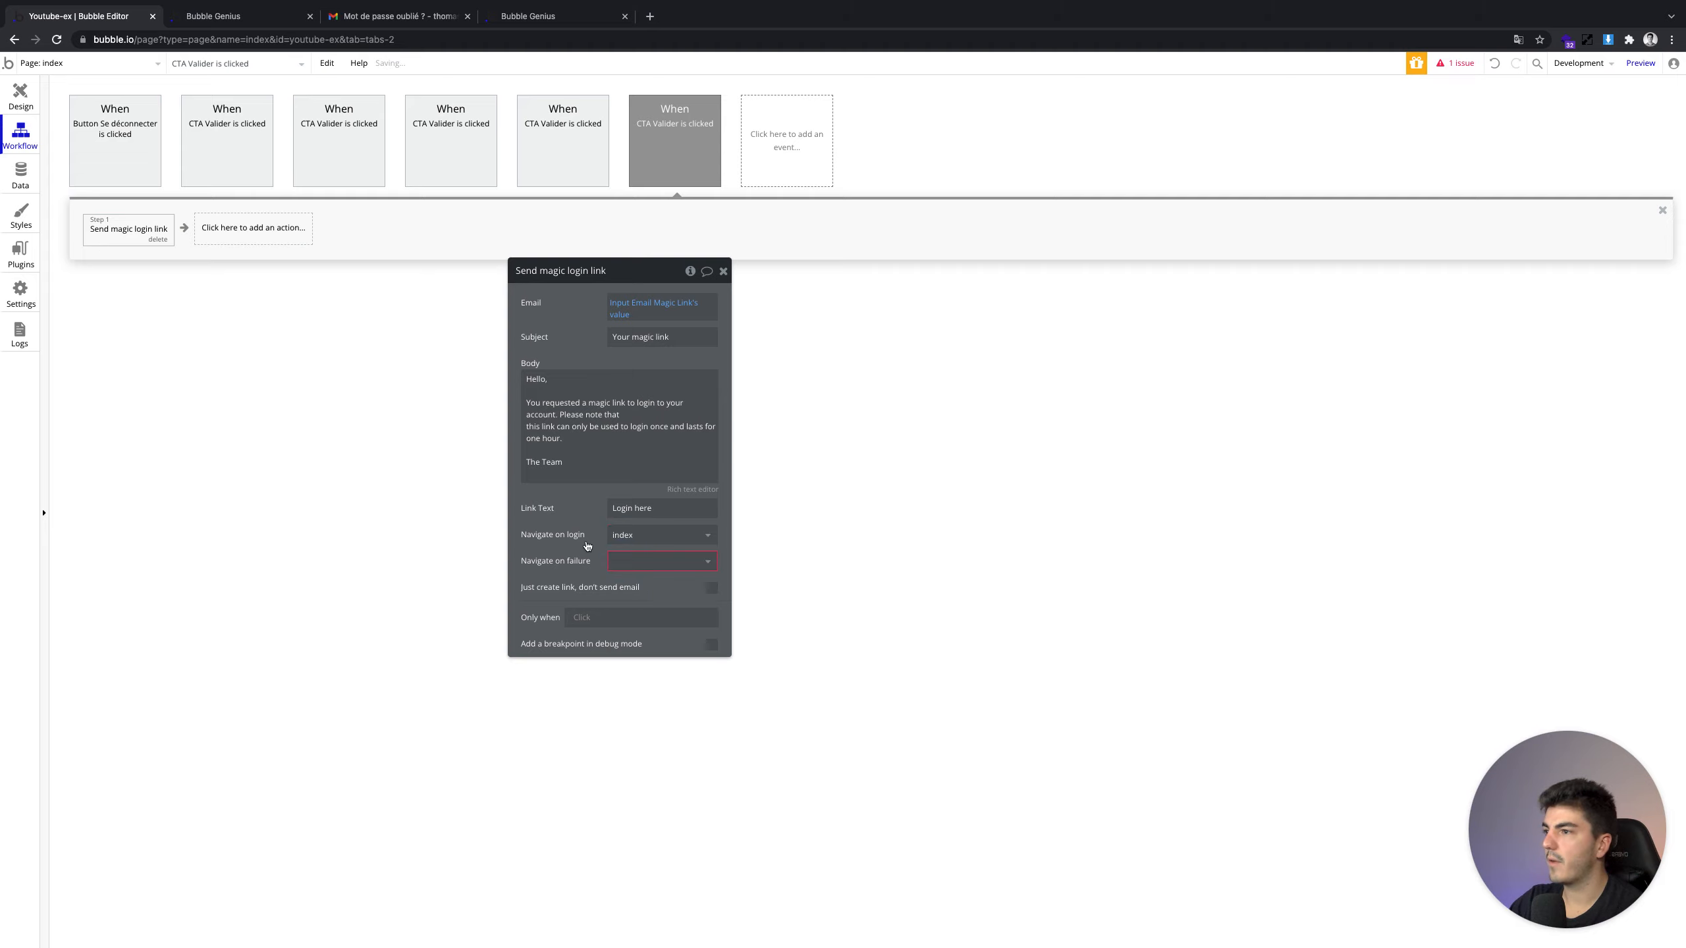
left_click(627, 561)
left_click(660, 701)
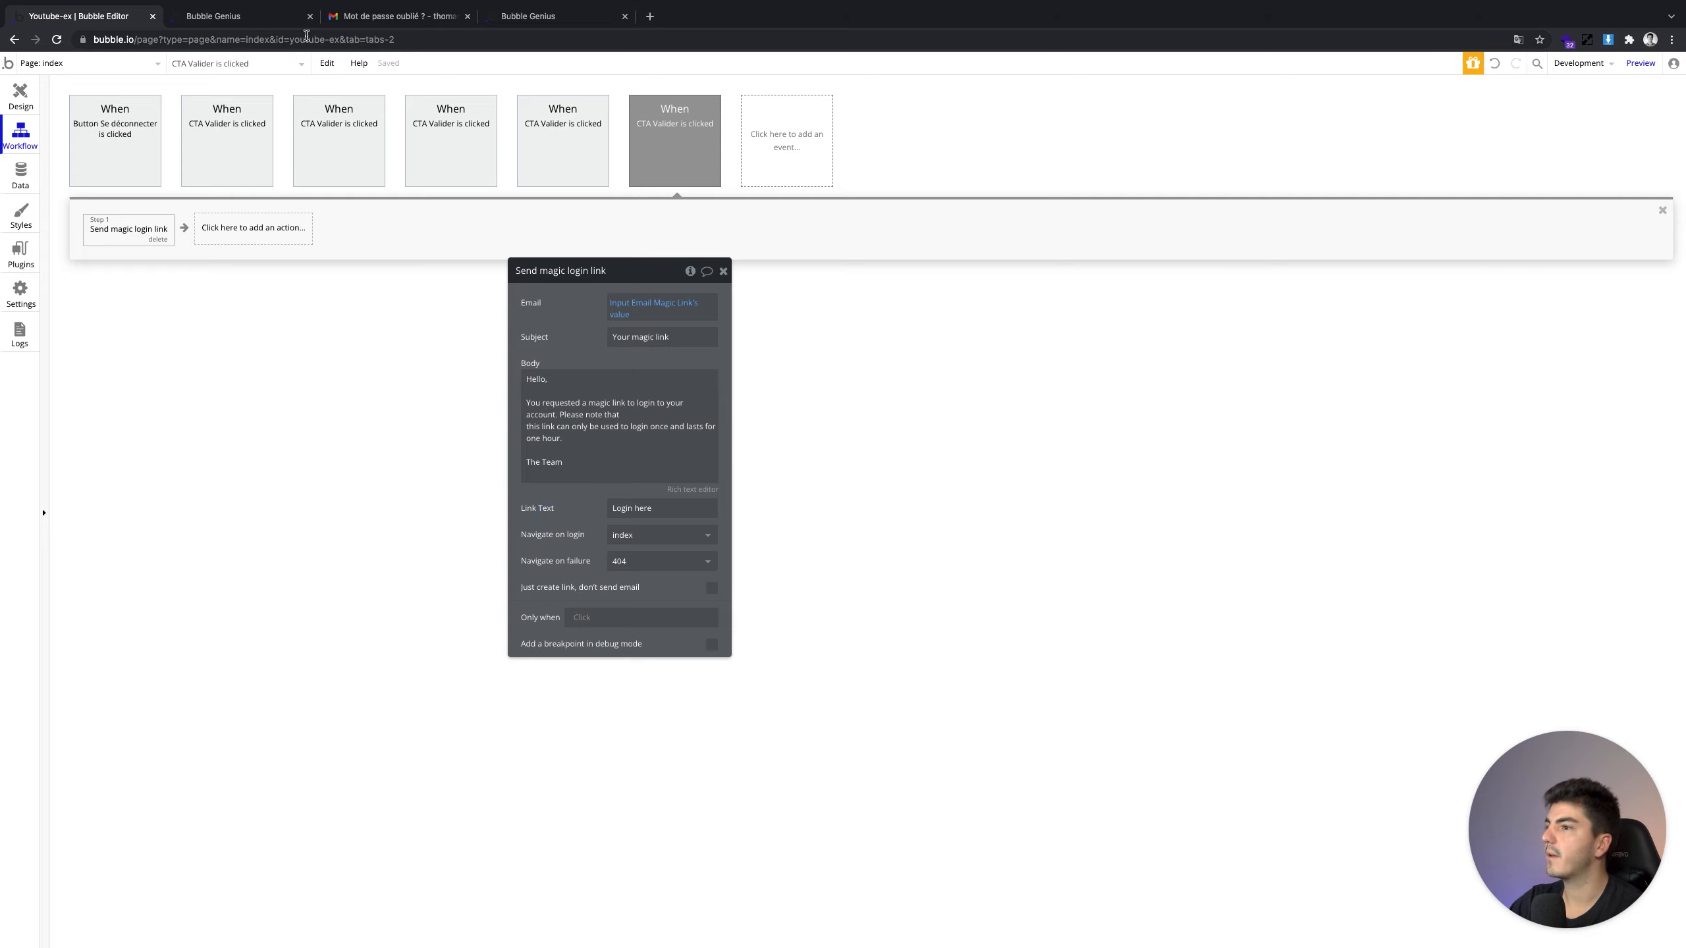
Reload the app, request a magic login link for the account's email, and check Gmail
left_click(218, 16)
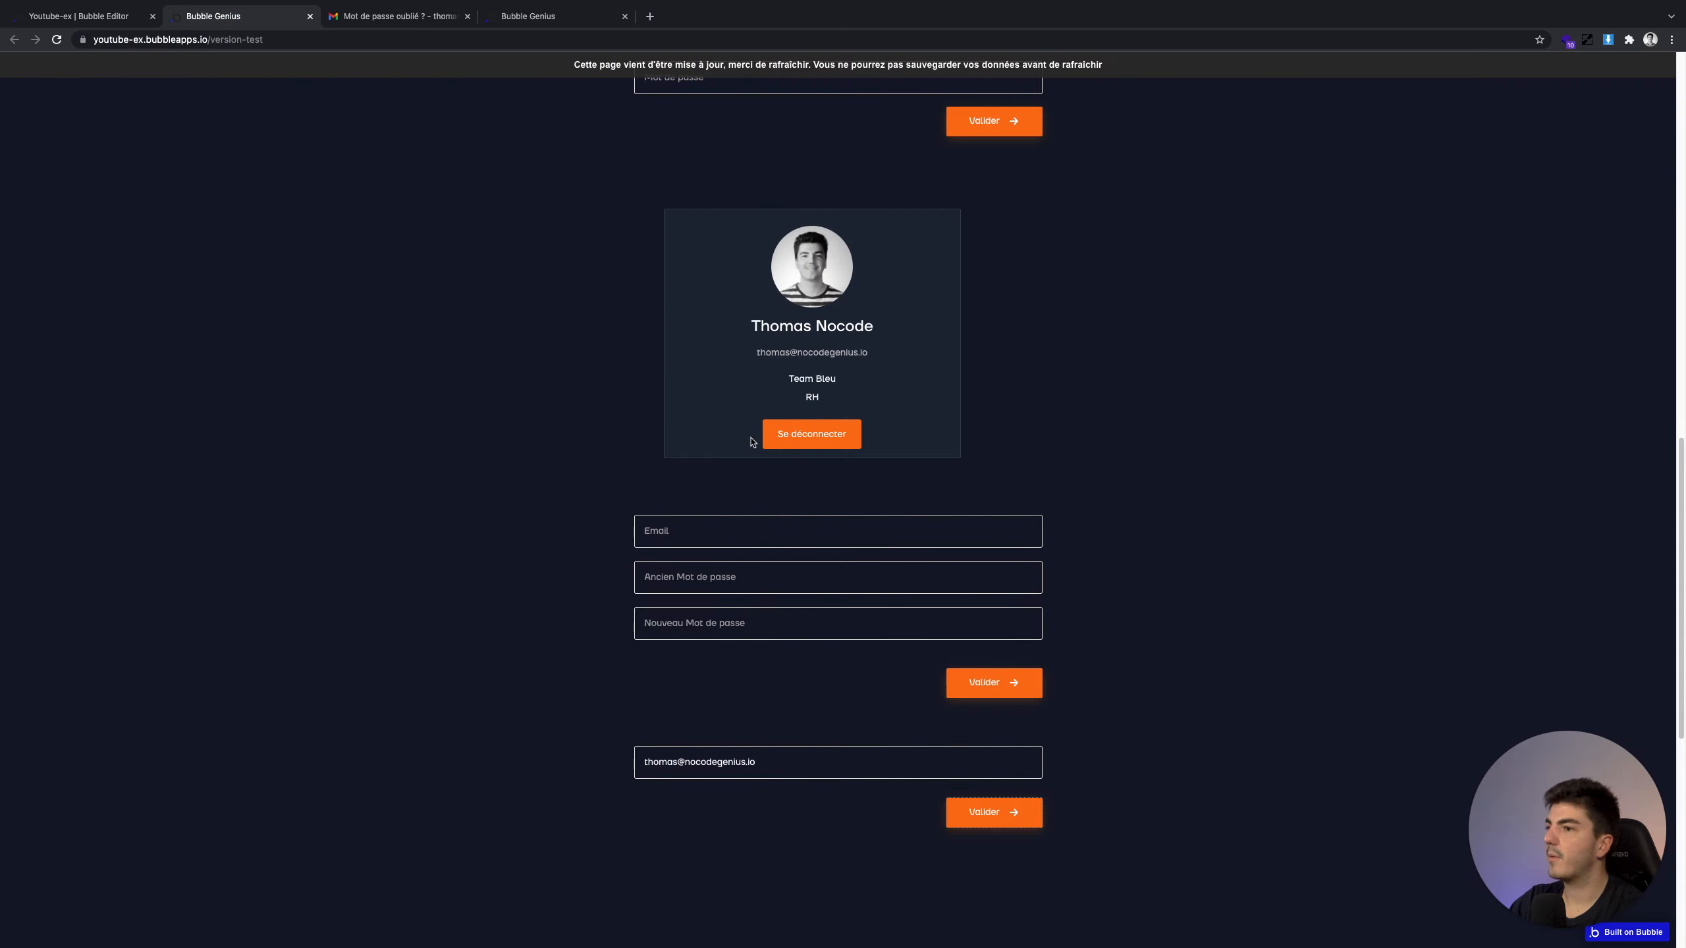
left_click(697, 66)
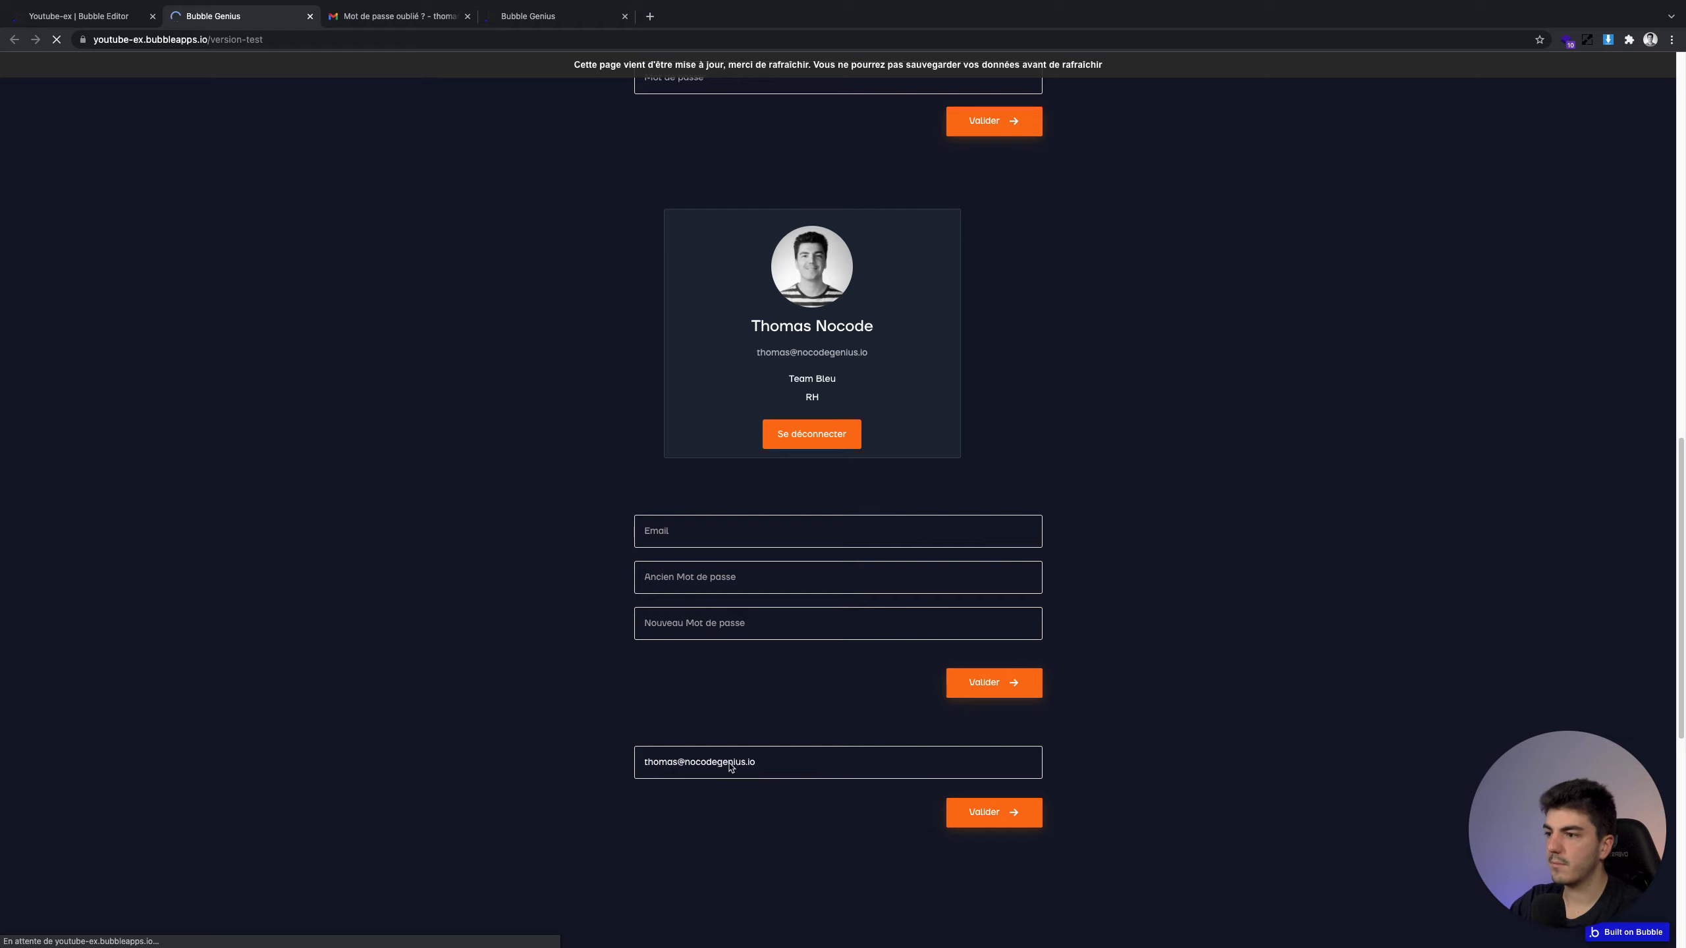
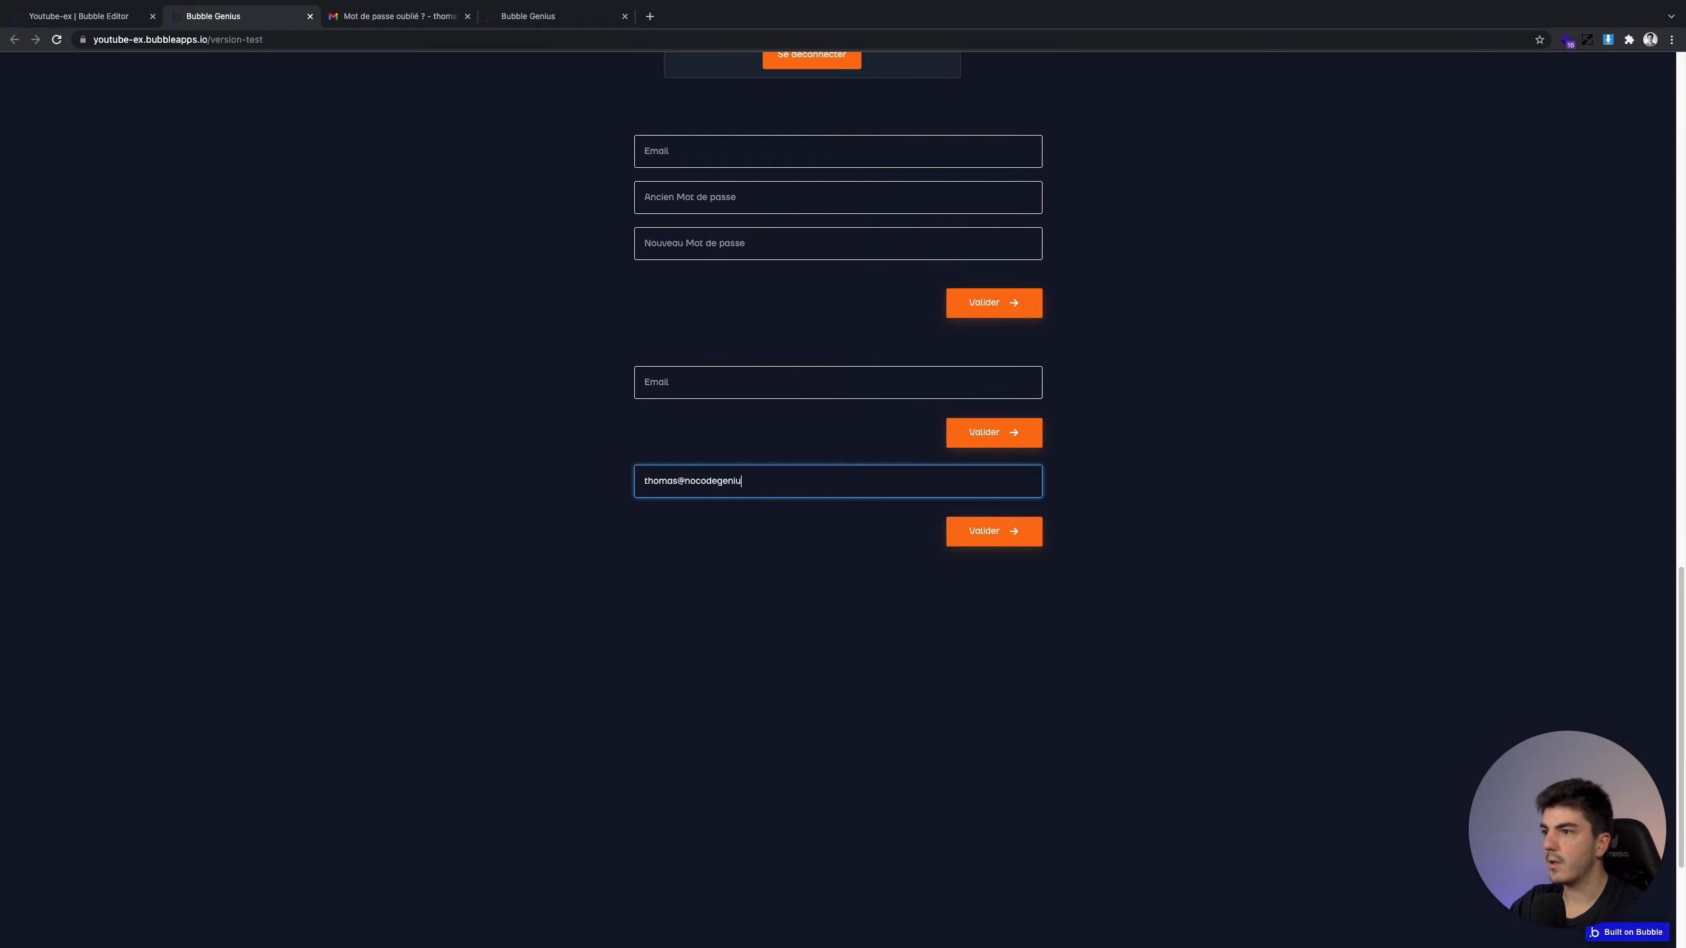
left_click(1039, 536)
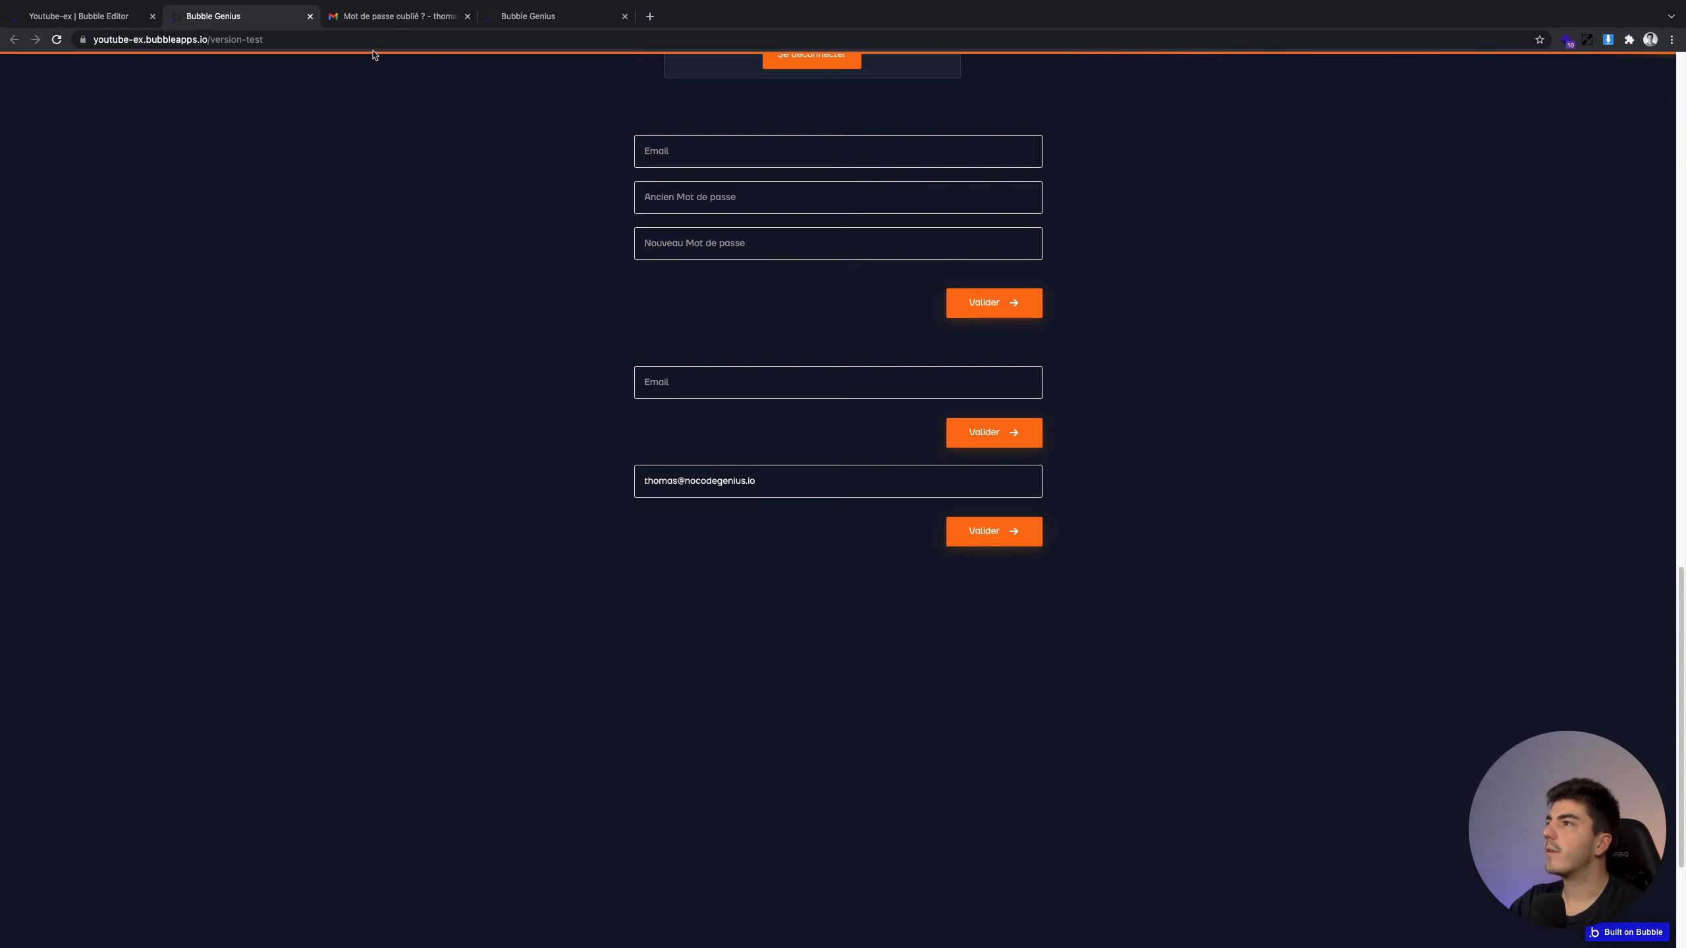
left_click(377, 25)
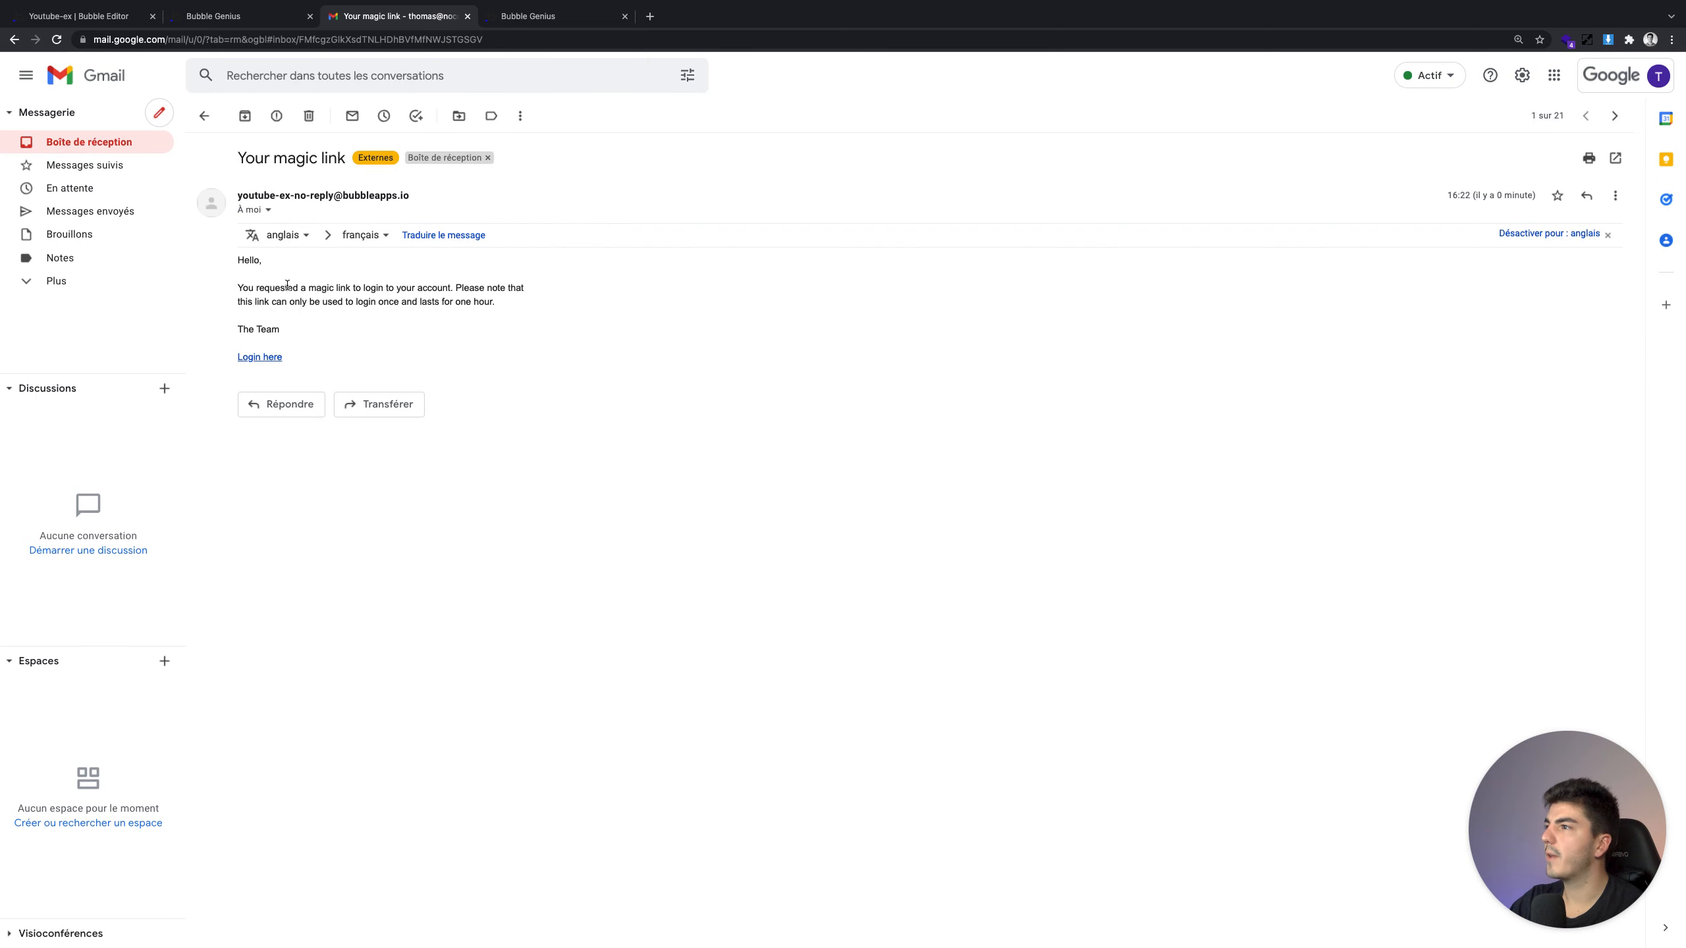
Follow the email's 'Login here' link to open index logged in, showing the profile card
left_click(275, 358)
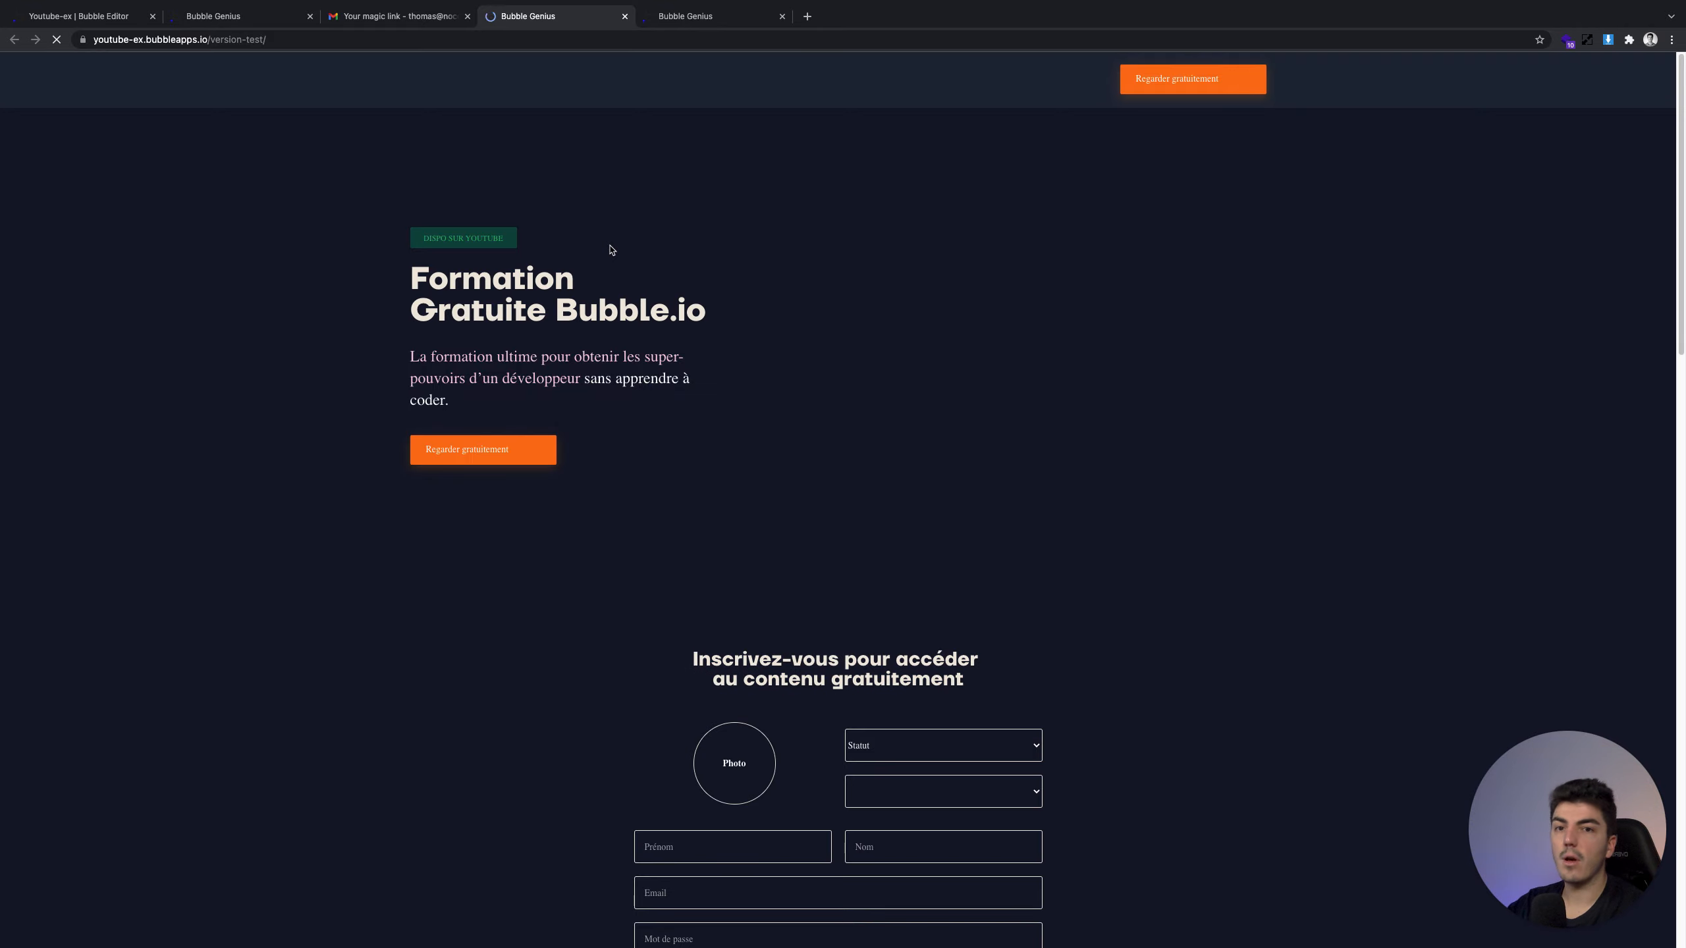
scroll(611, 249, "down", 15)
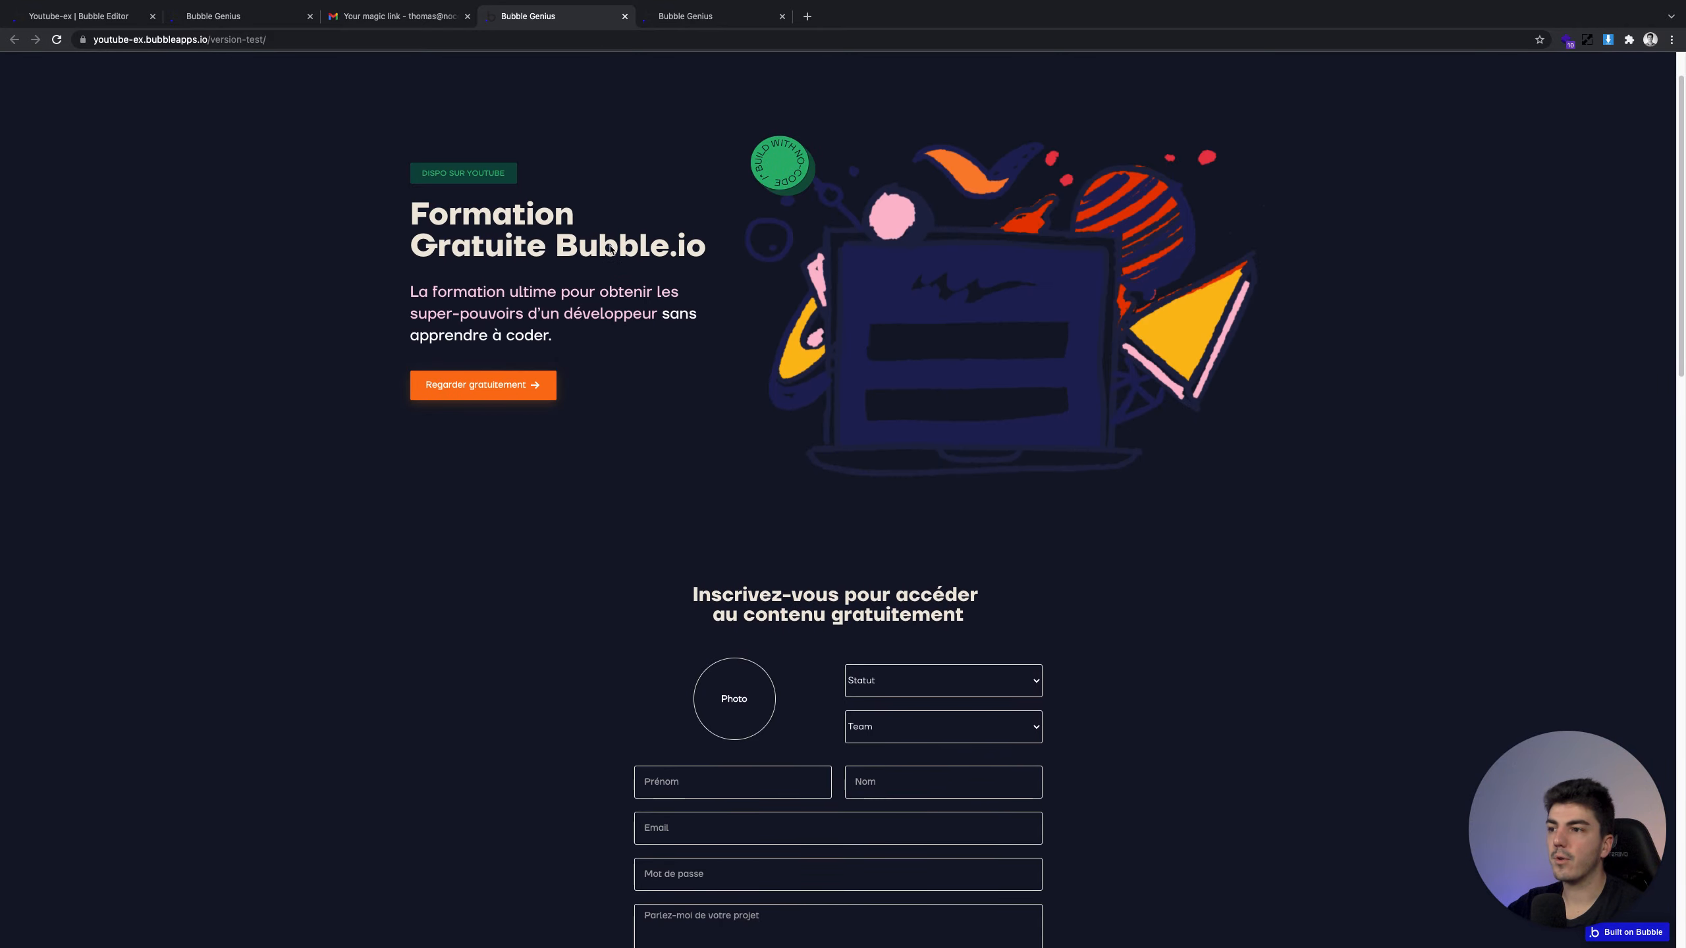
scroll(610, 249, "down", 8)
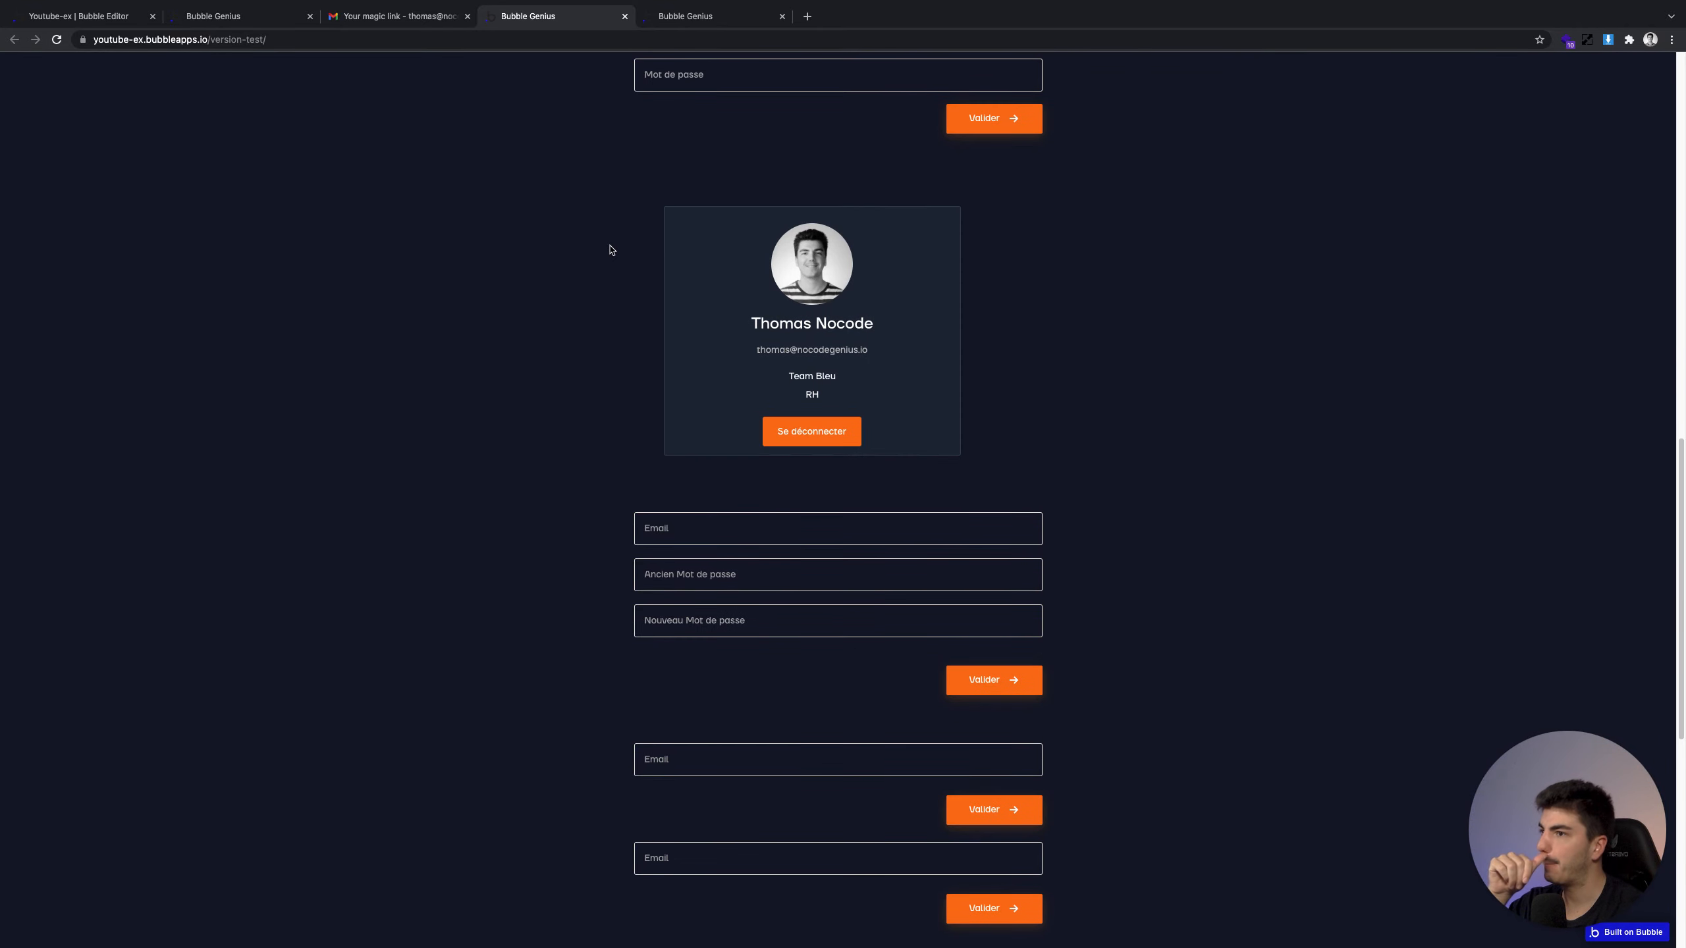
left_click(126, 18)
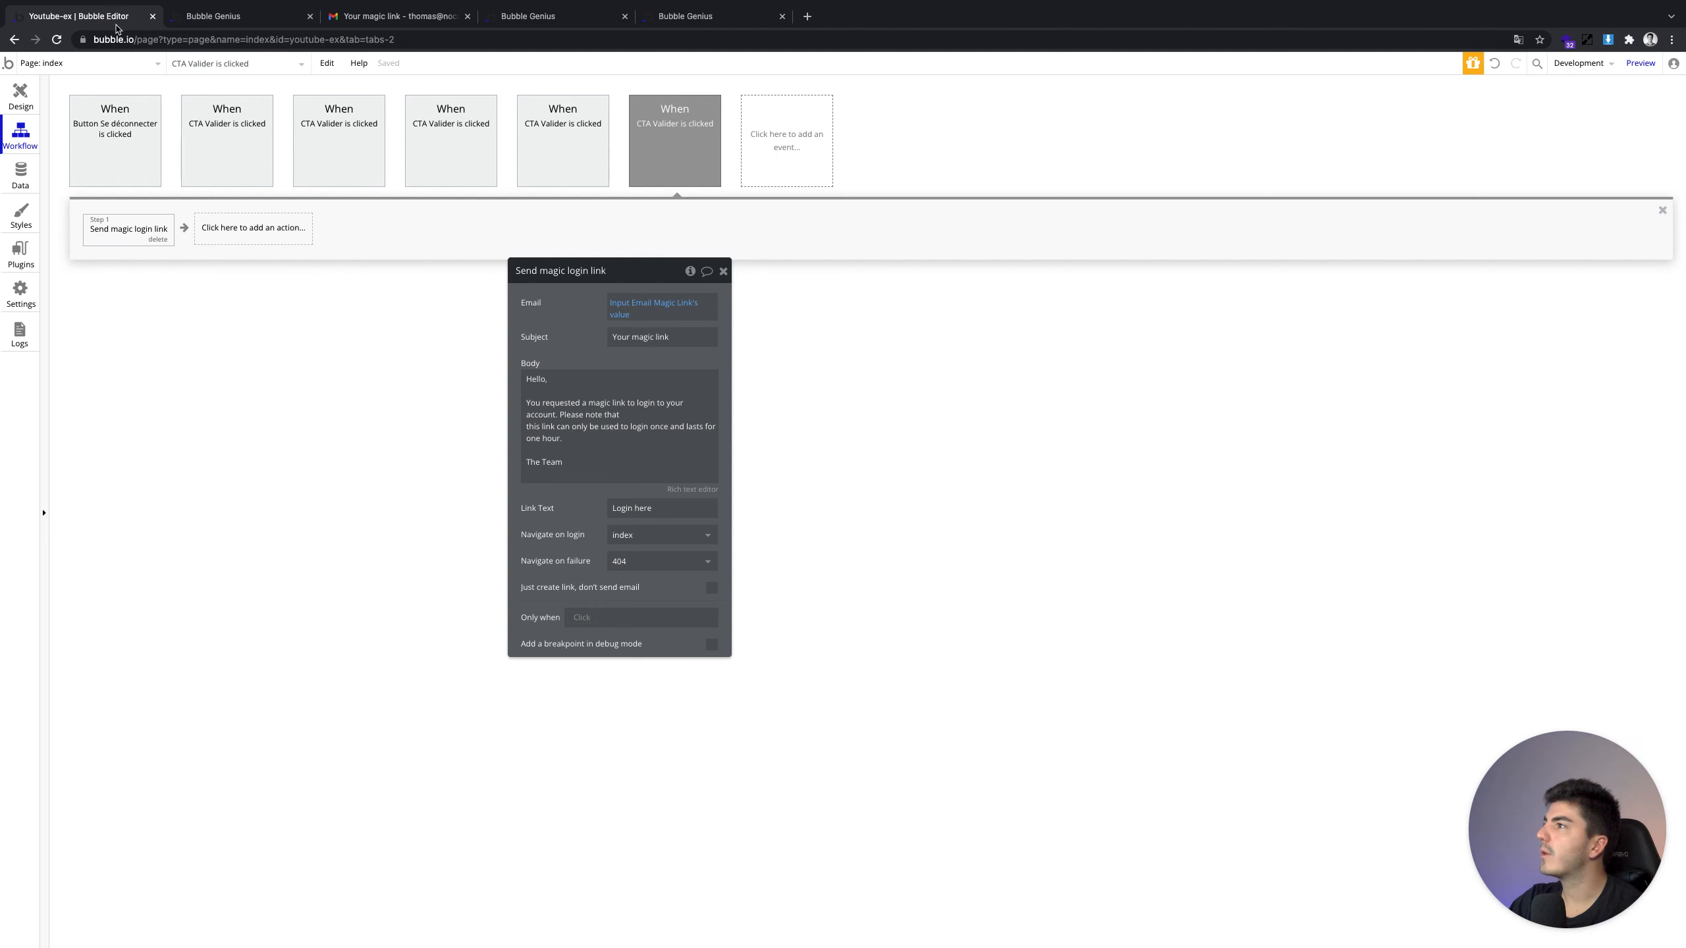
Add a 'Check password for the current user' step after the magic link and reposition its panel
left_click(20, 93)
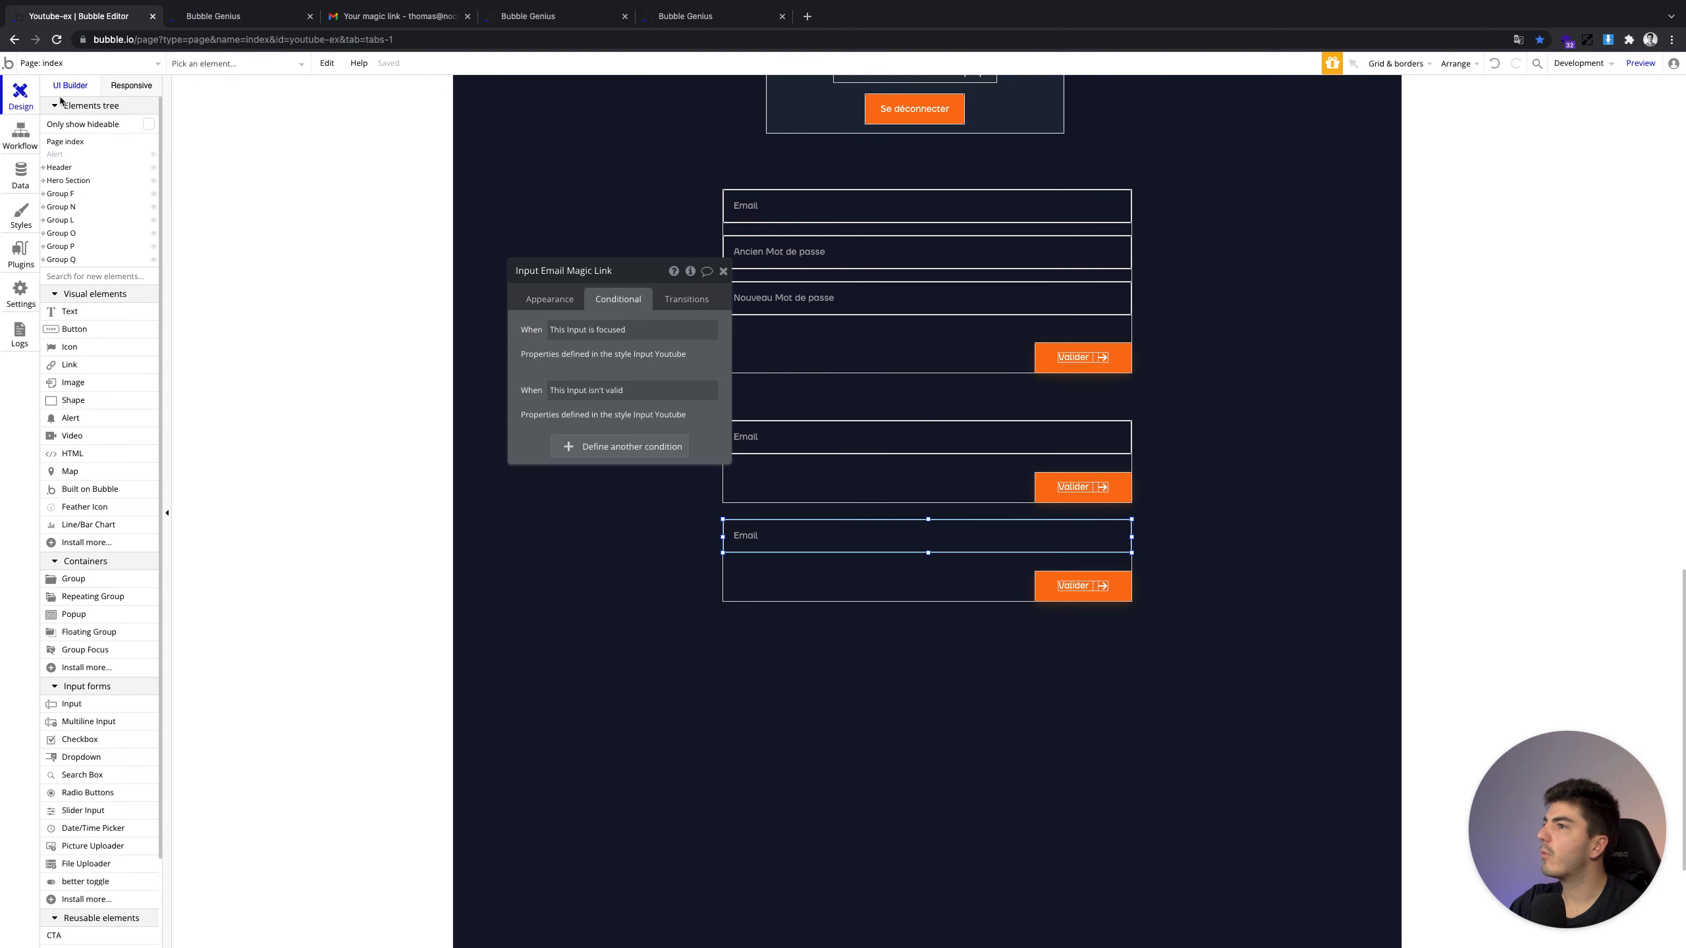
left_click(28, 129)
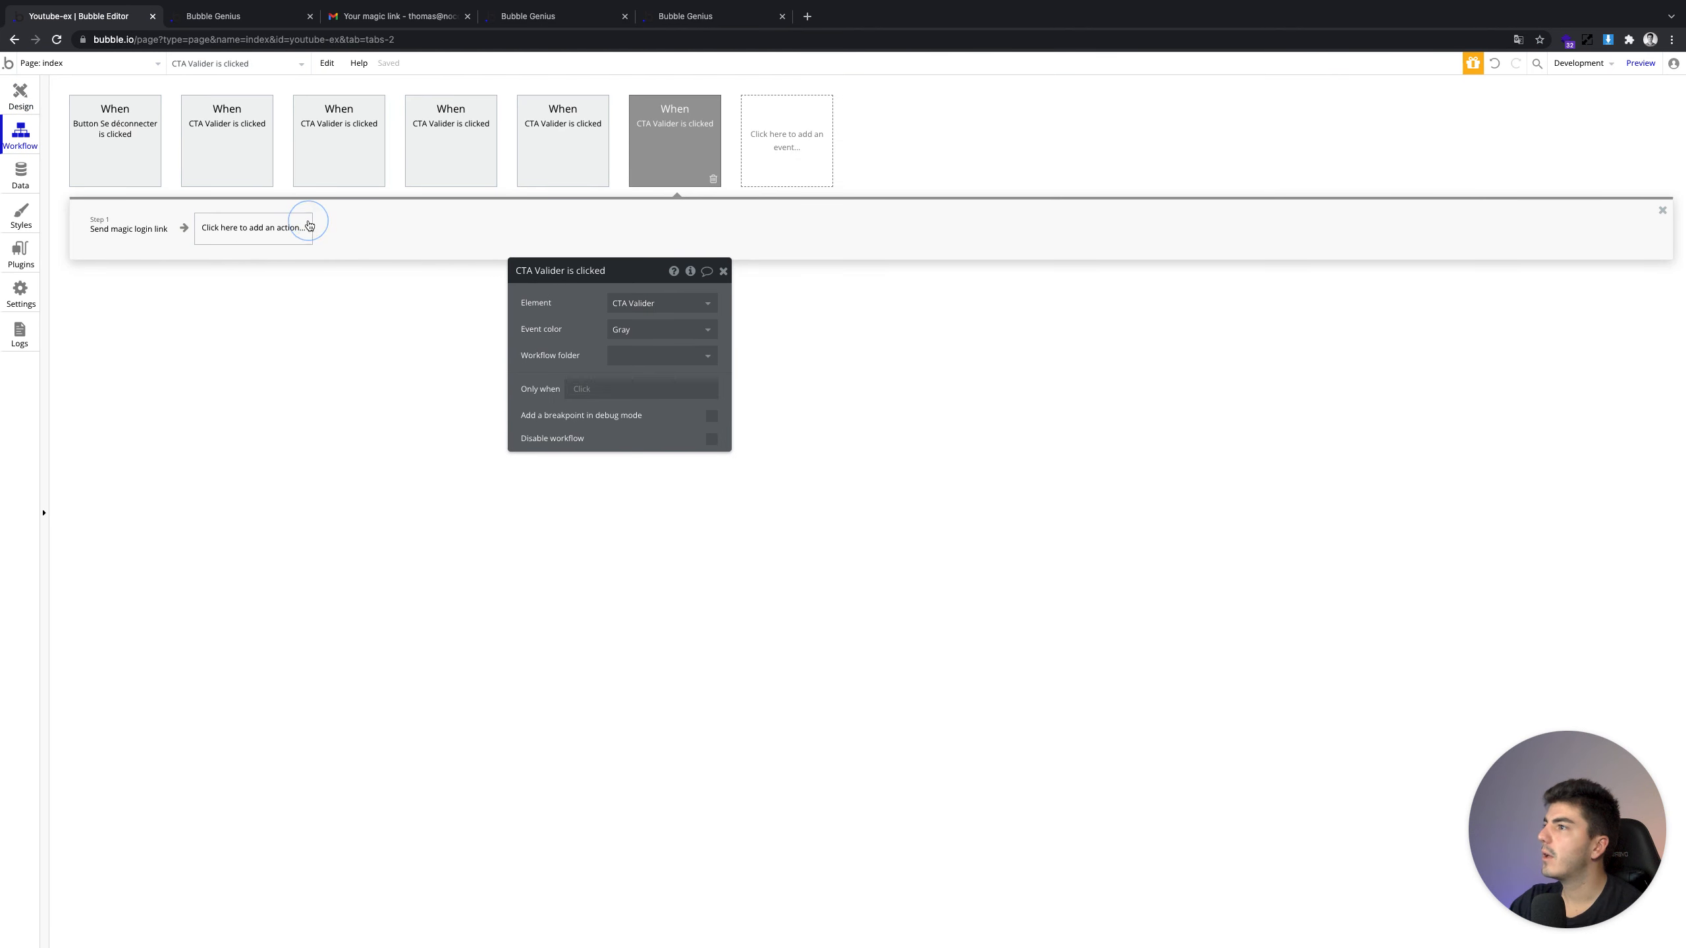
left_click(303, 226)
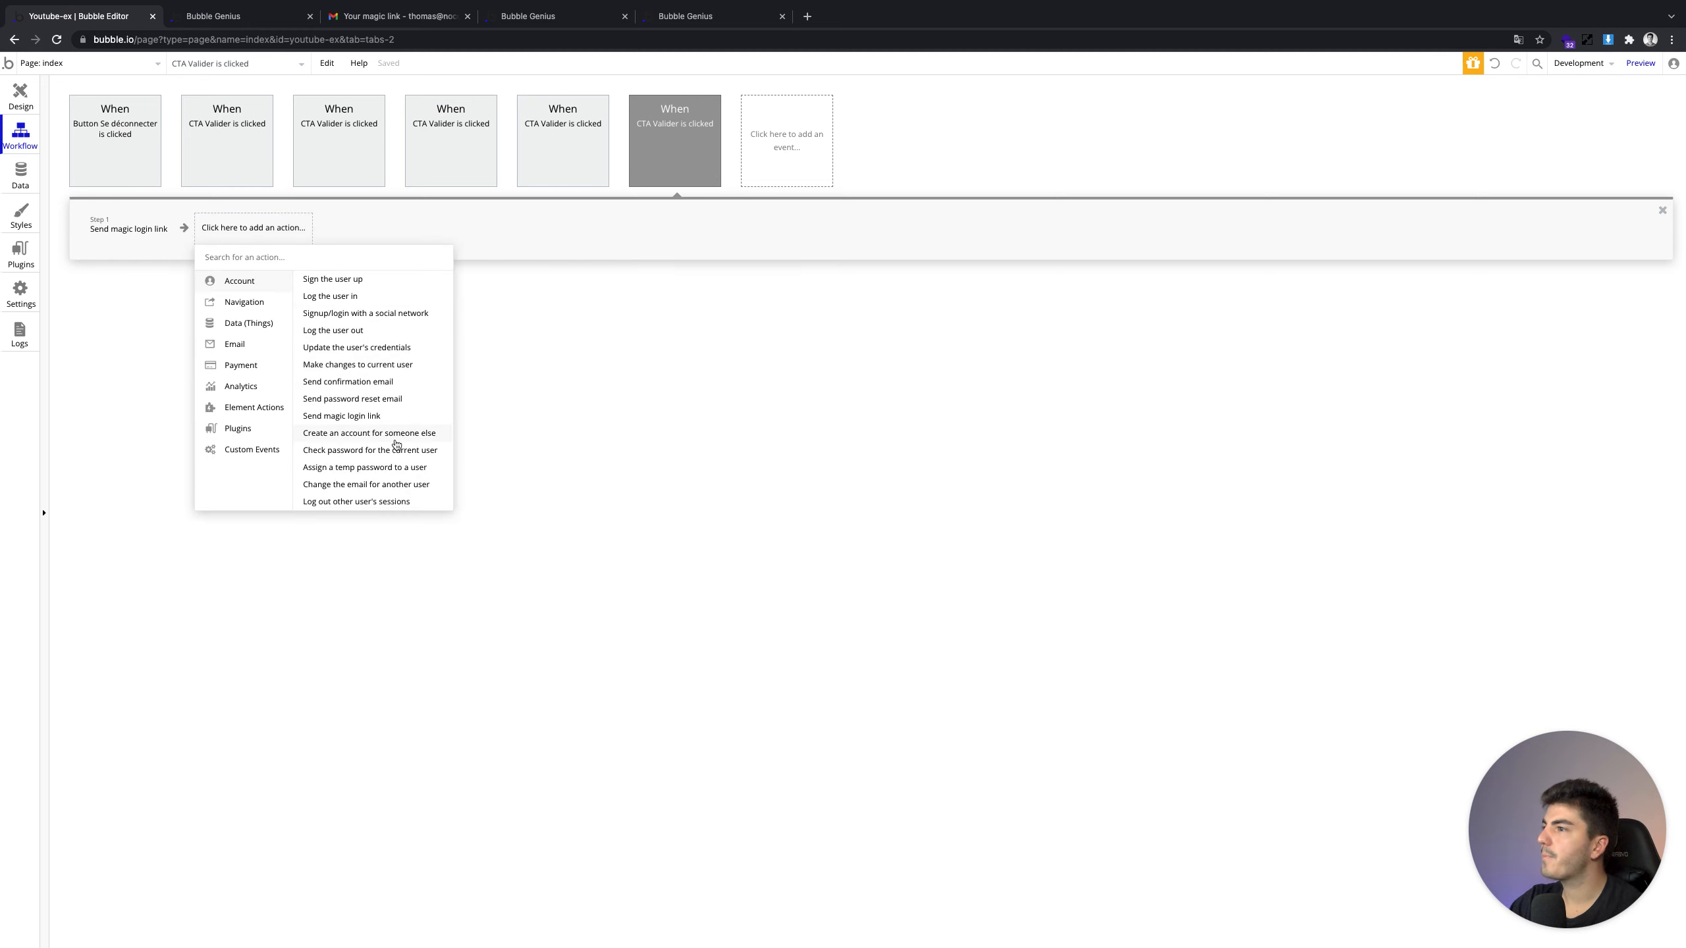
mouse_move(428, 456)
left_click(428, 453)
left_click(264, 234)
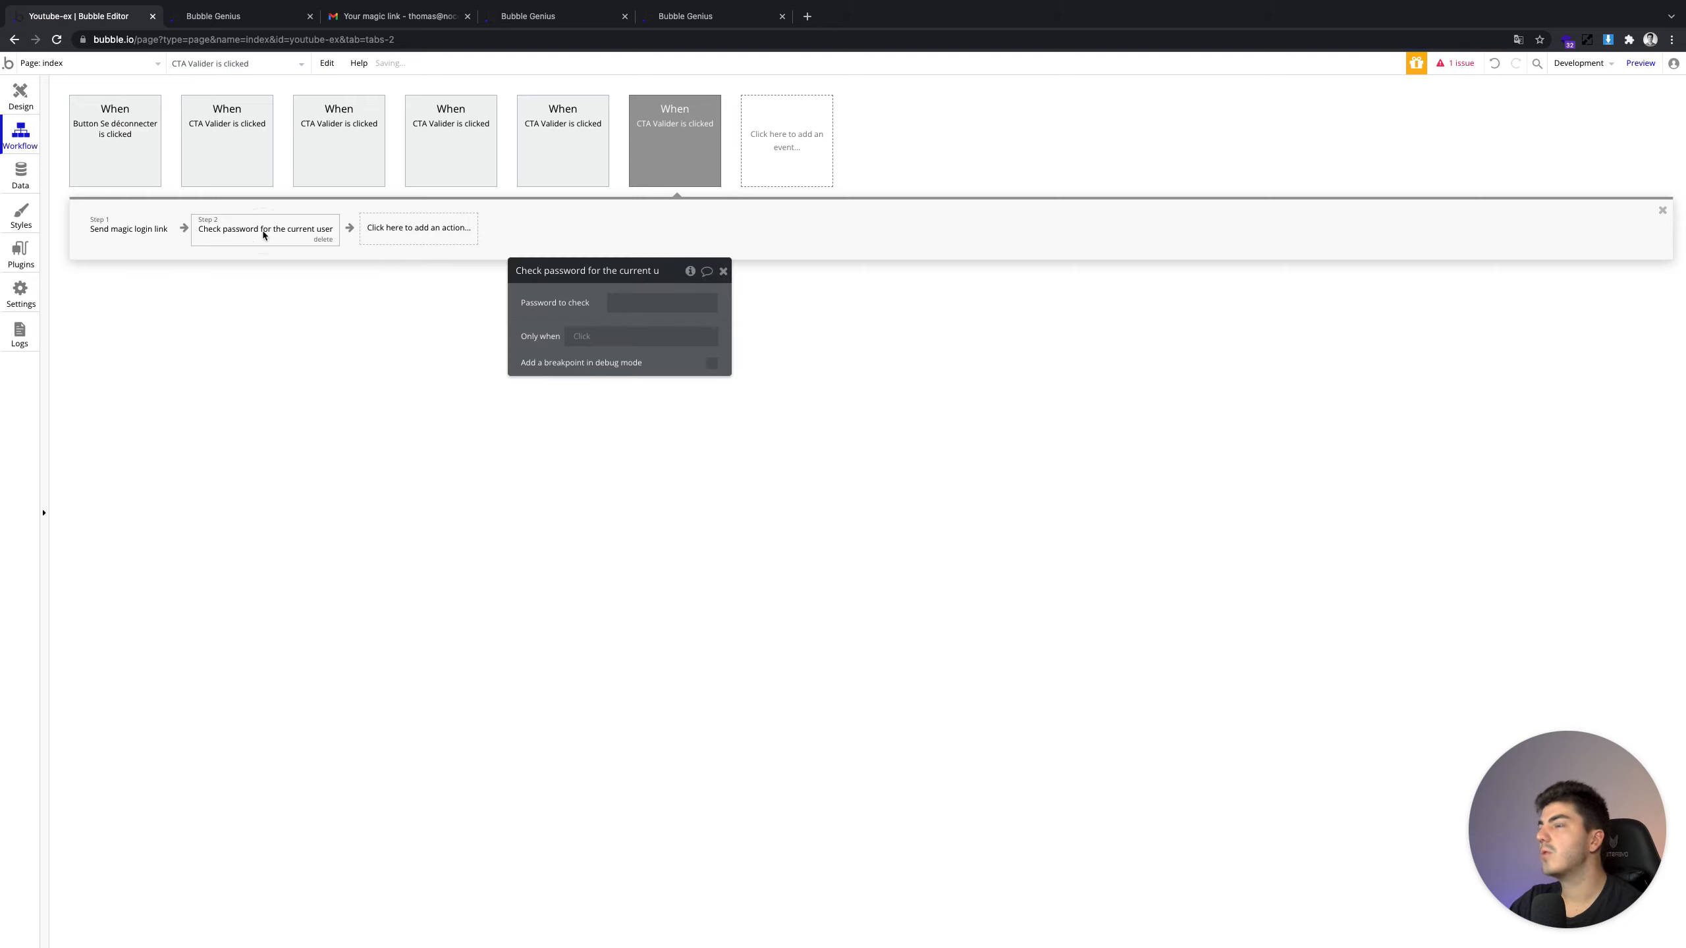
left_click_drag(572, 295, 422, 295)
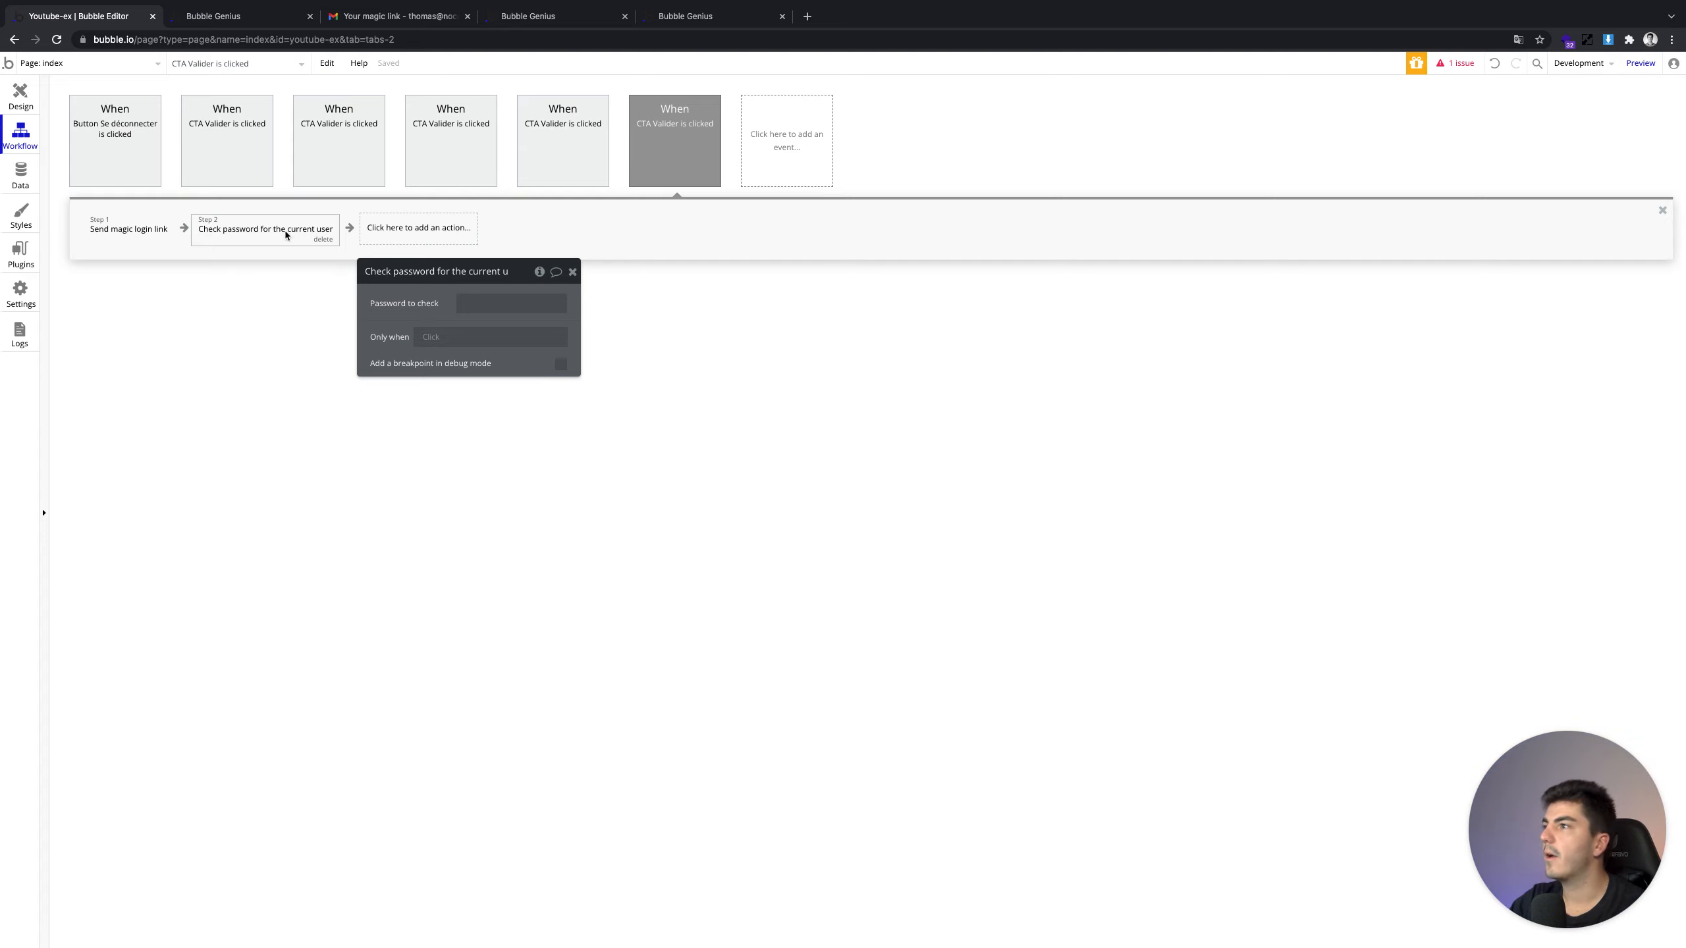
left_click_drag(402, 286, 391, 305)
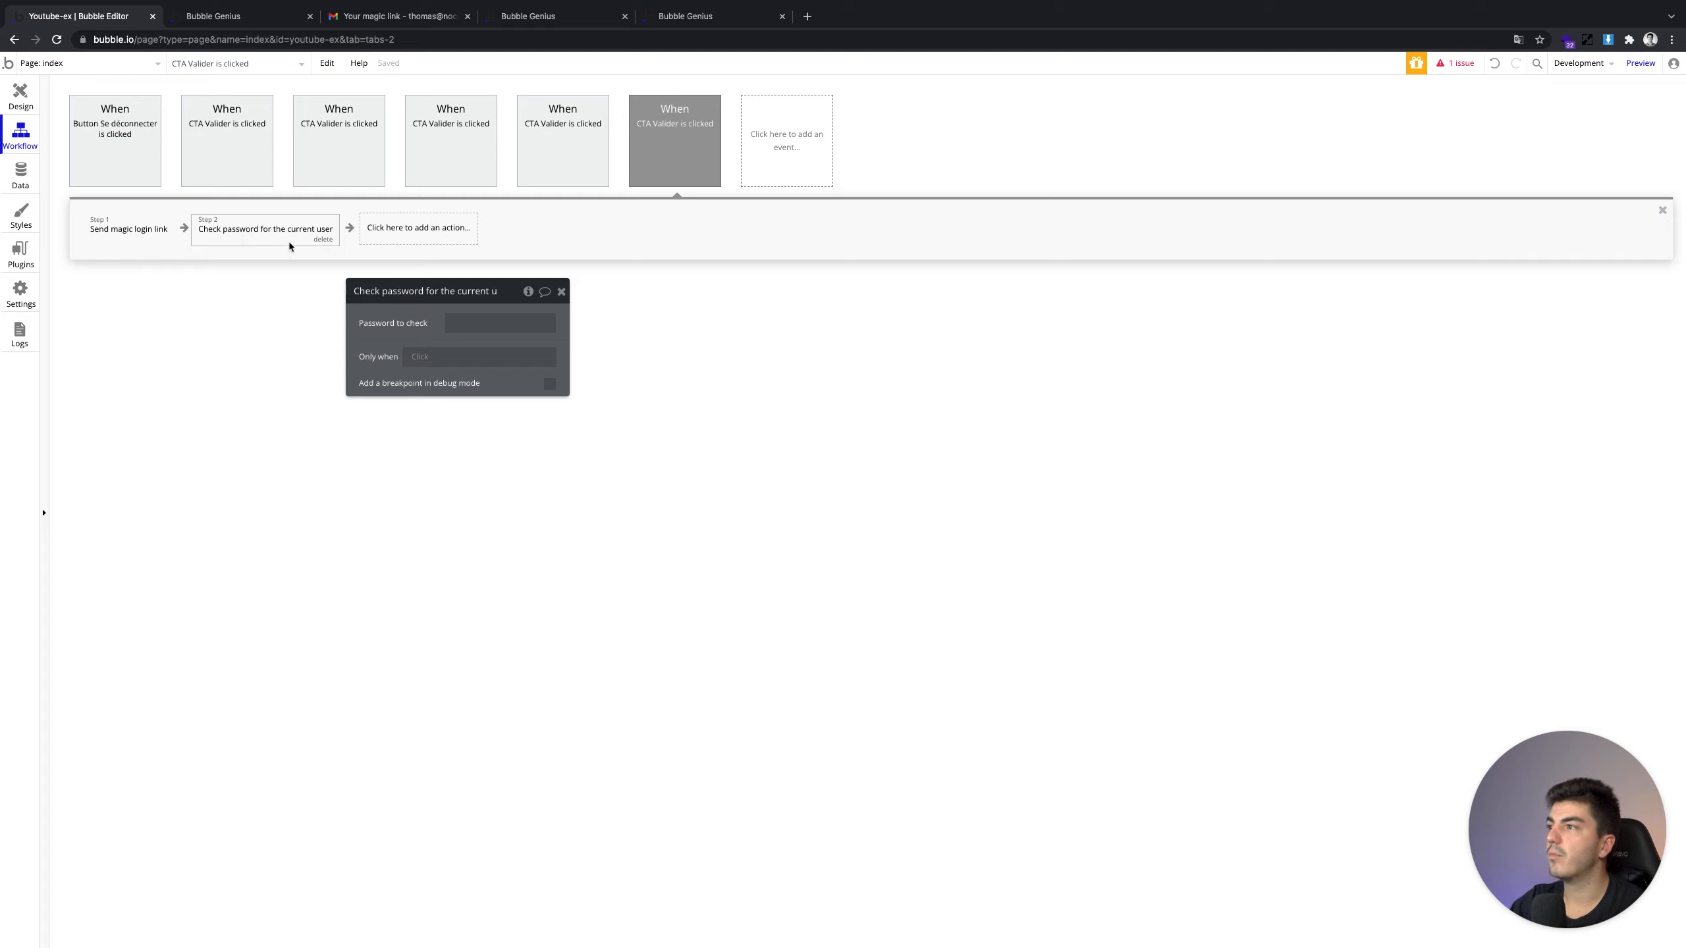
left_click_drag(434, 329, 407, 330)
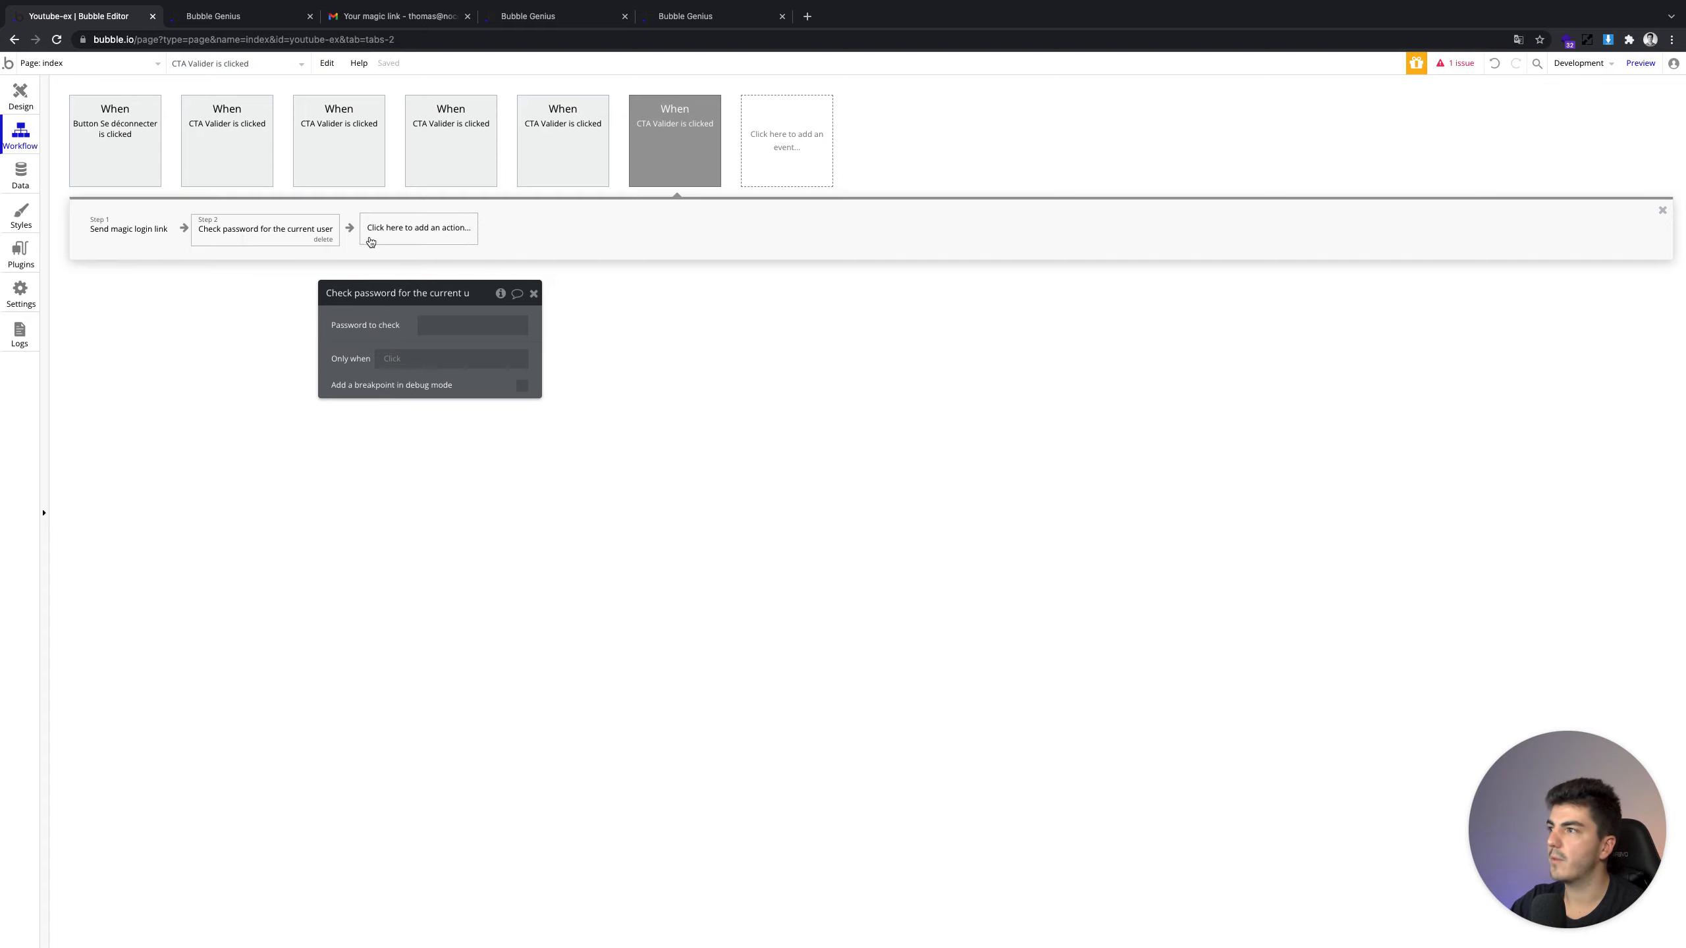
Delete the check-password step and bring up the list of account actions
left_click(323, 241)
left_click(255, 230)
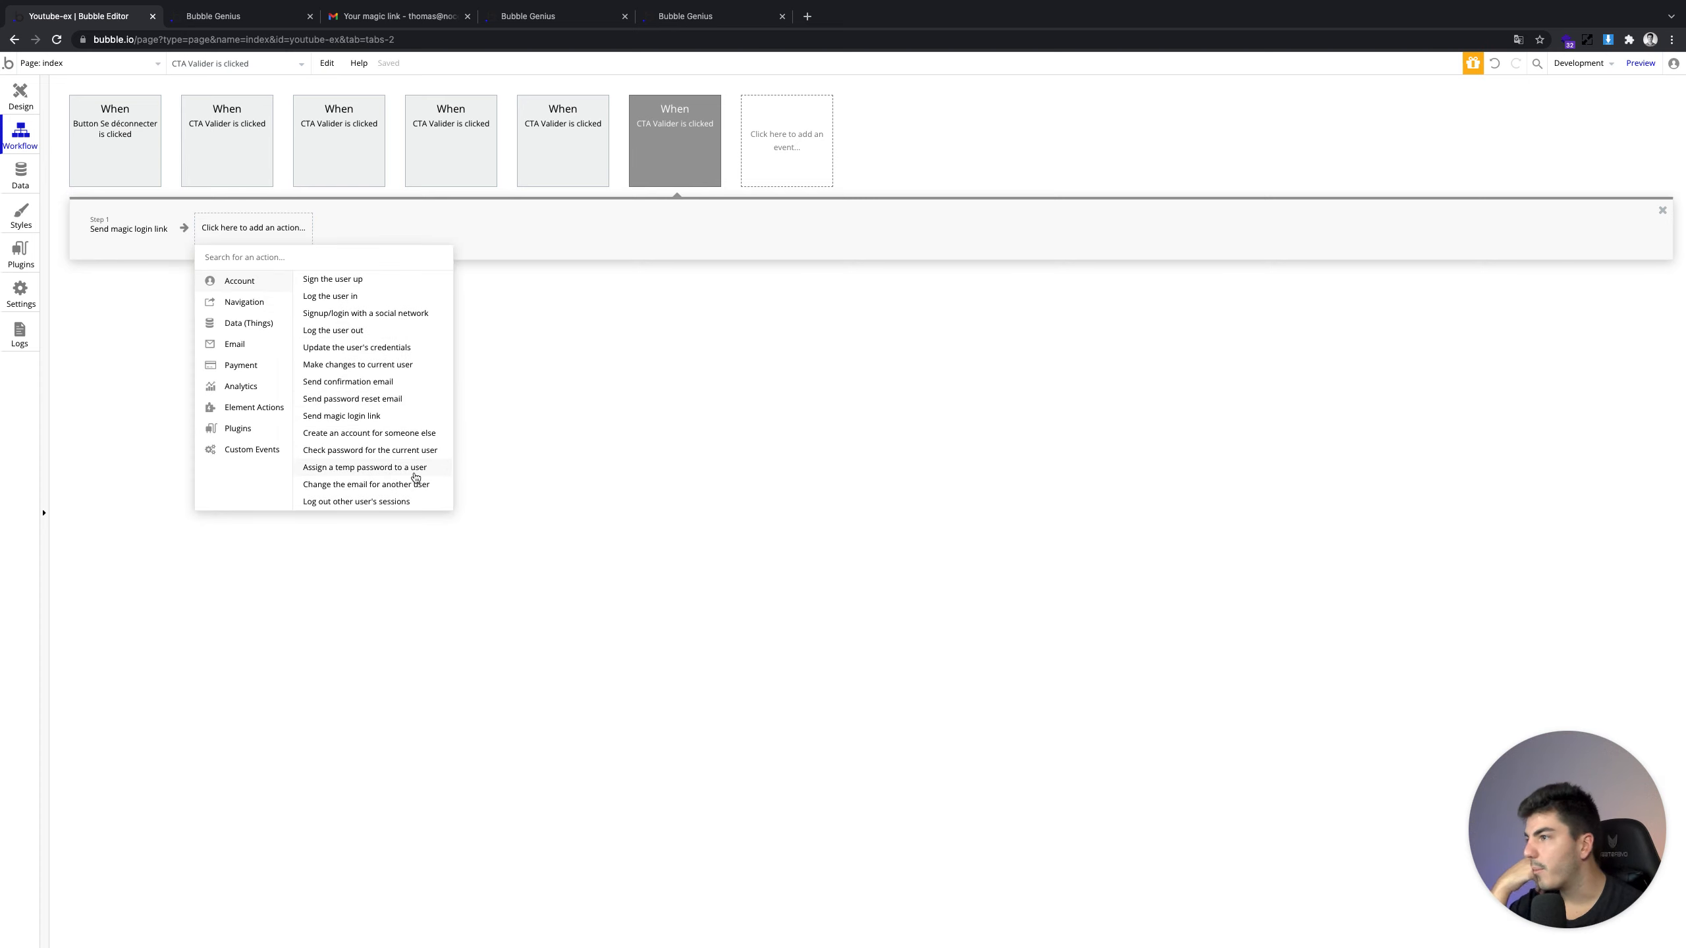
mouse_move(413, 471)
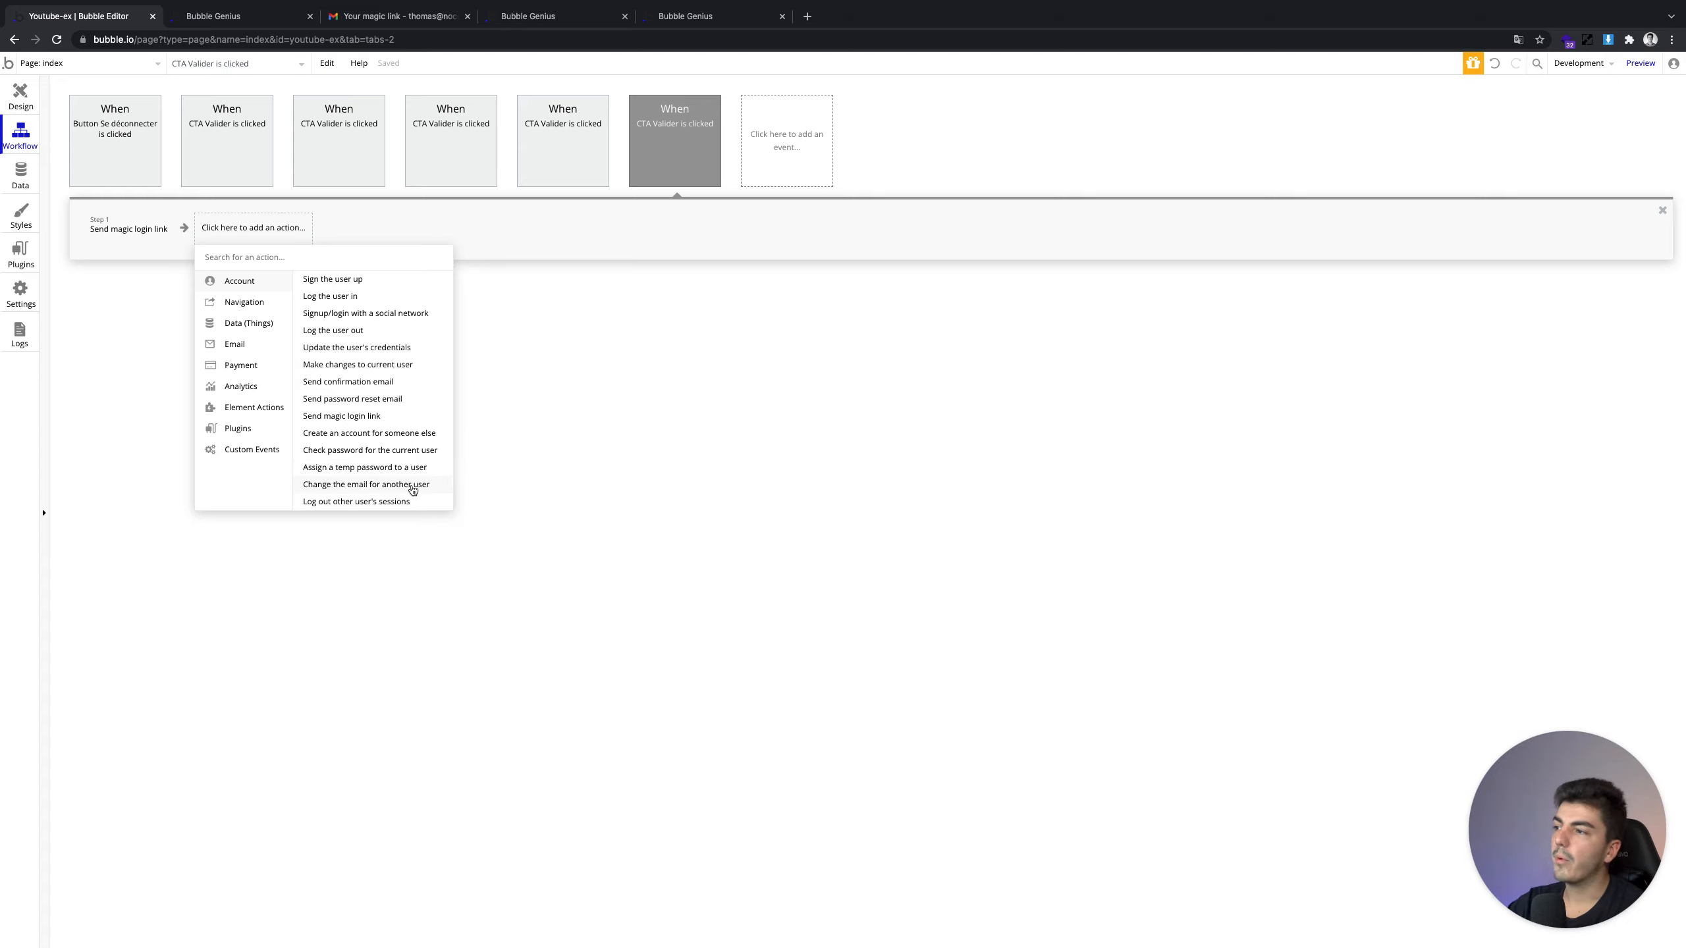
Browse the Account, Navigation and Data action categories, then close the list without adding anything
mouse_move(413, 510)
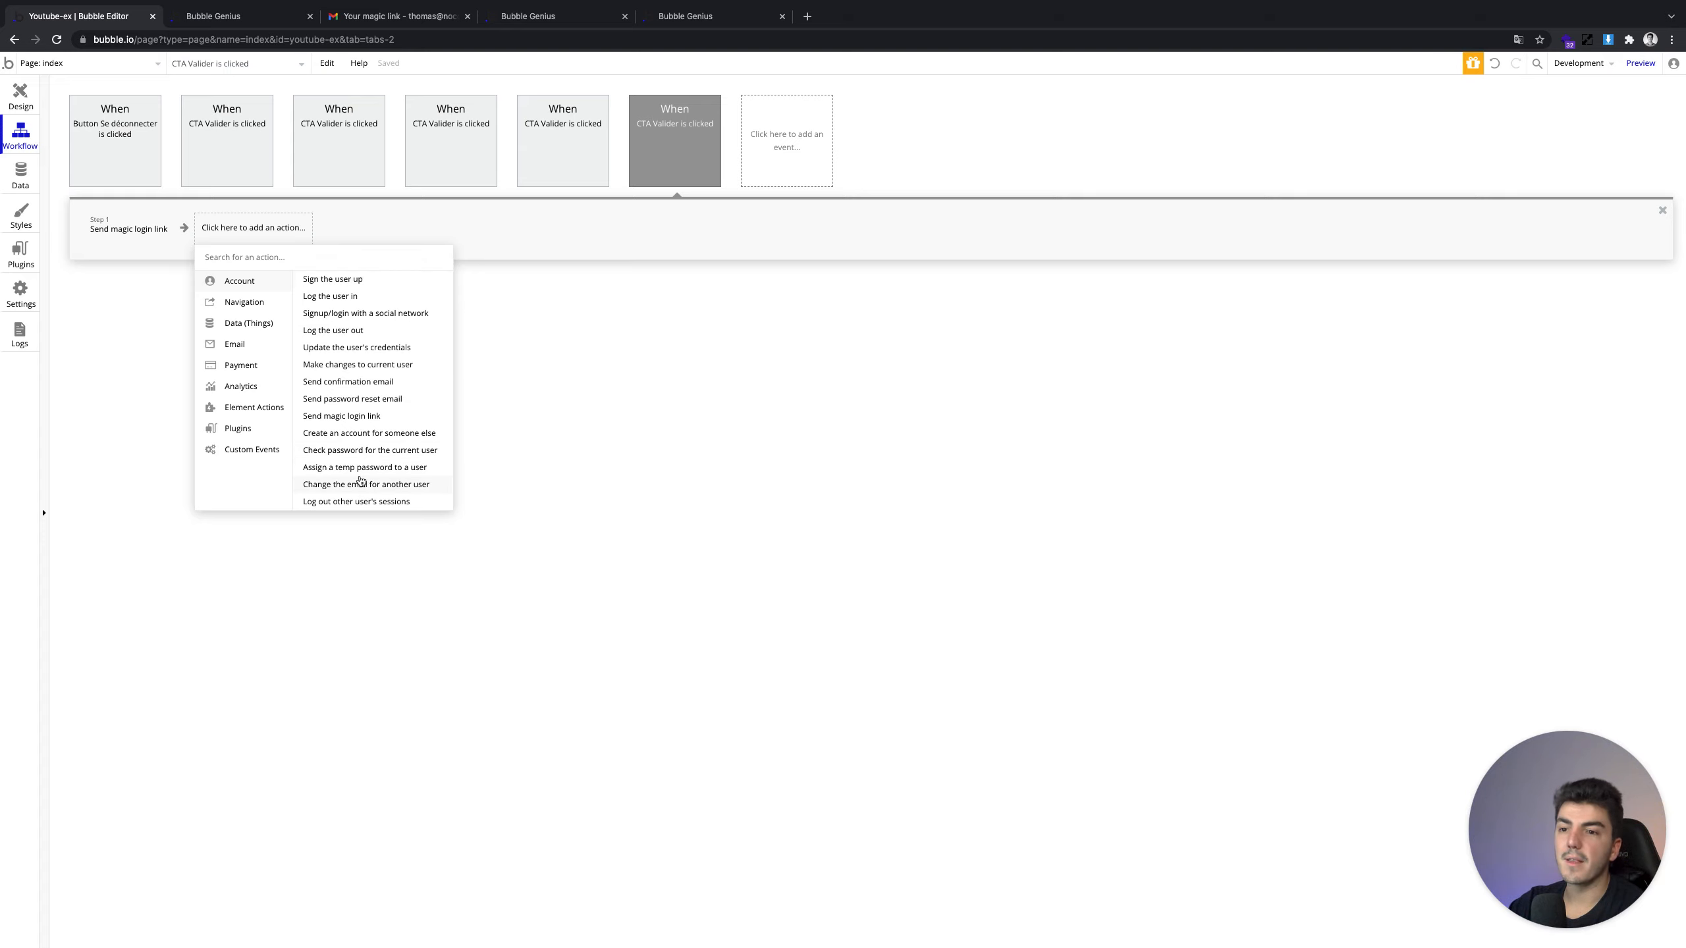
mouse_move(361, 479)
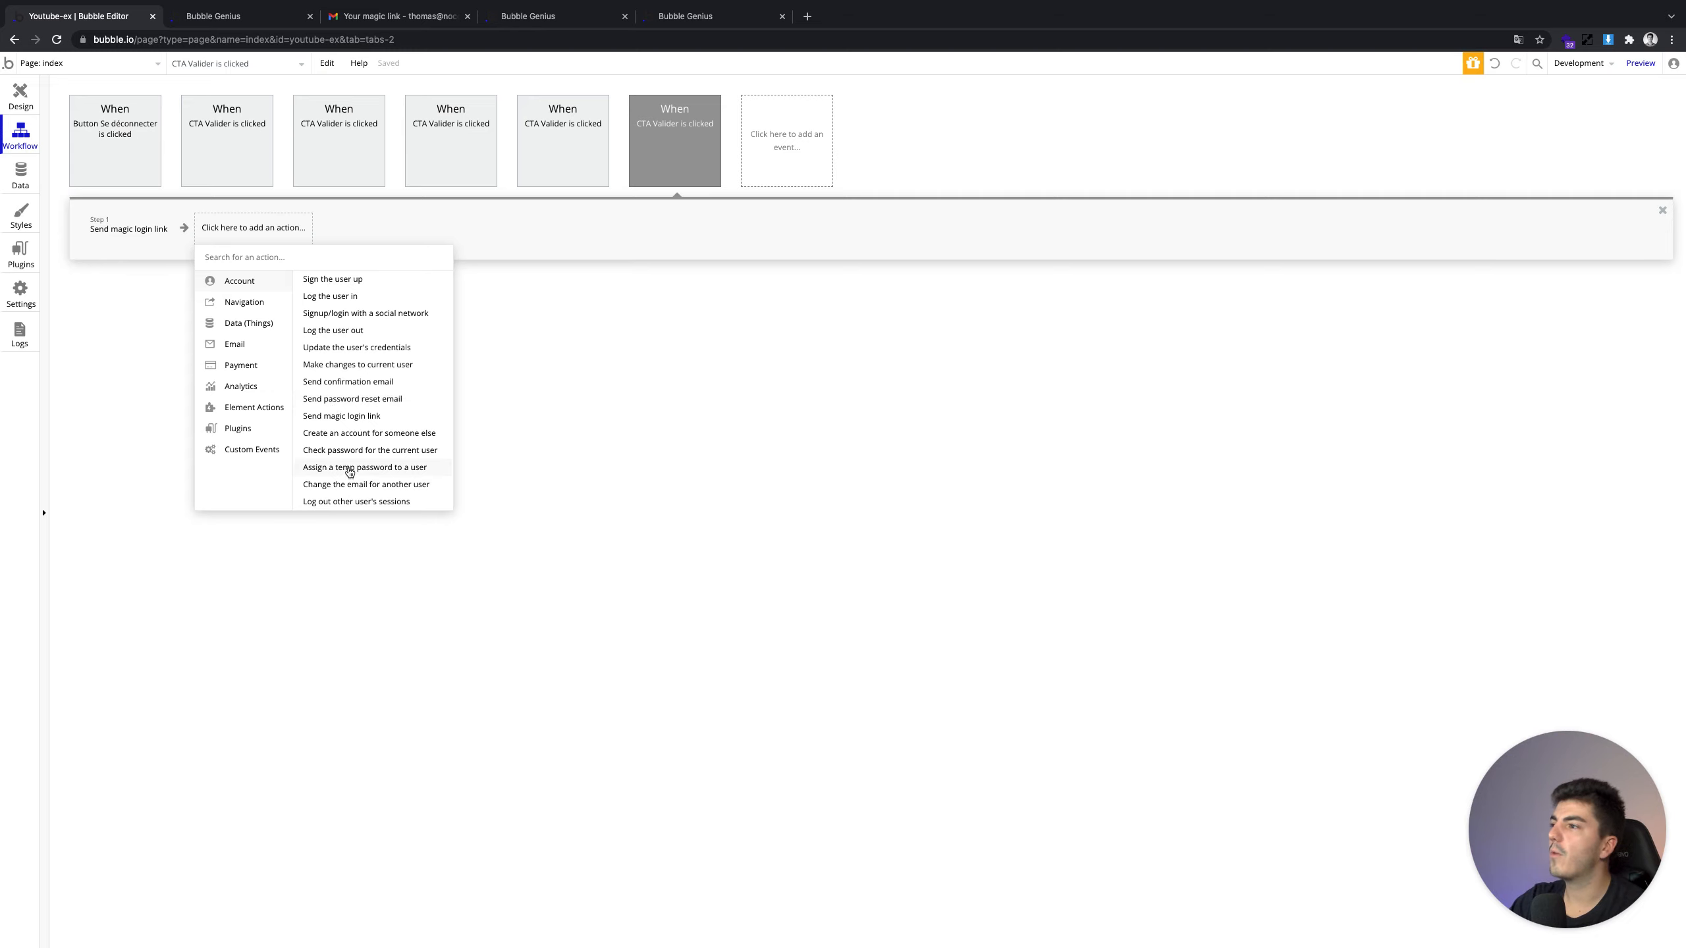
left_click(257, 306)
left_click(260, 285)
mouse_move(371, 423)
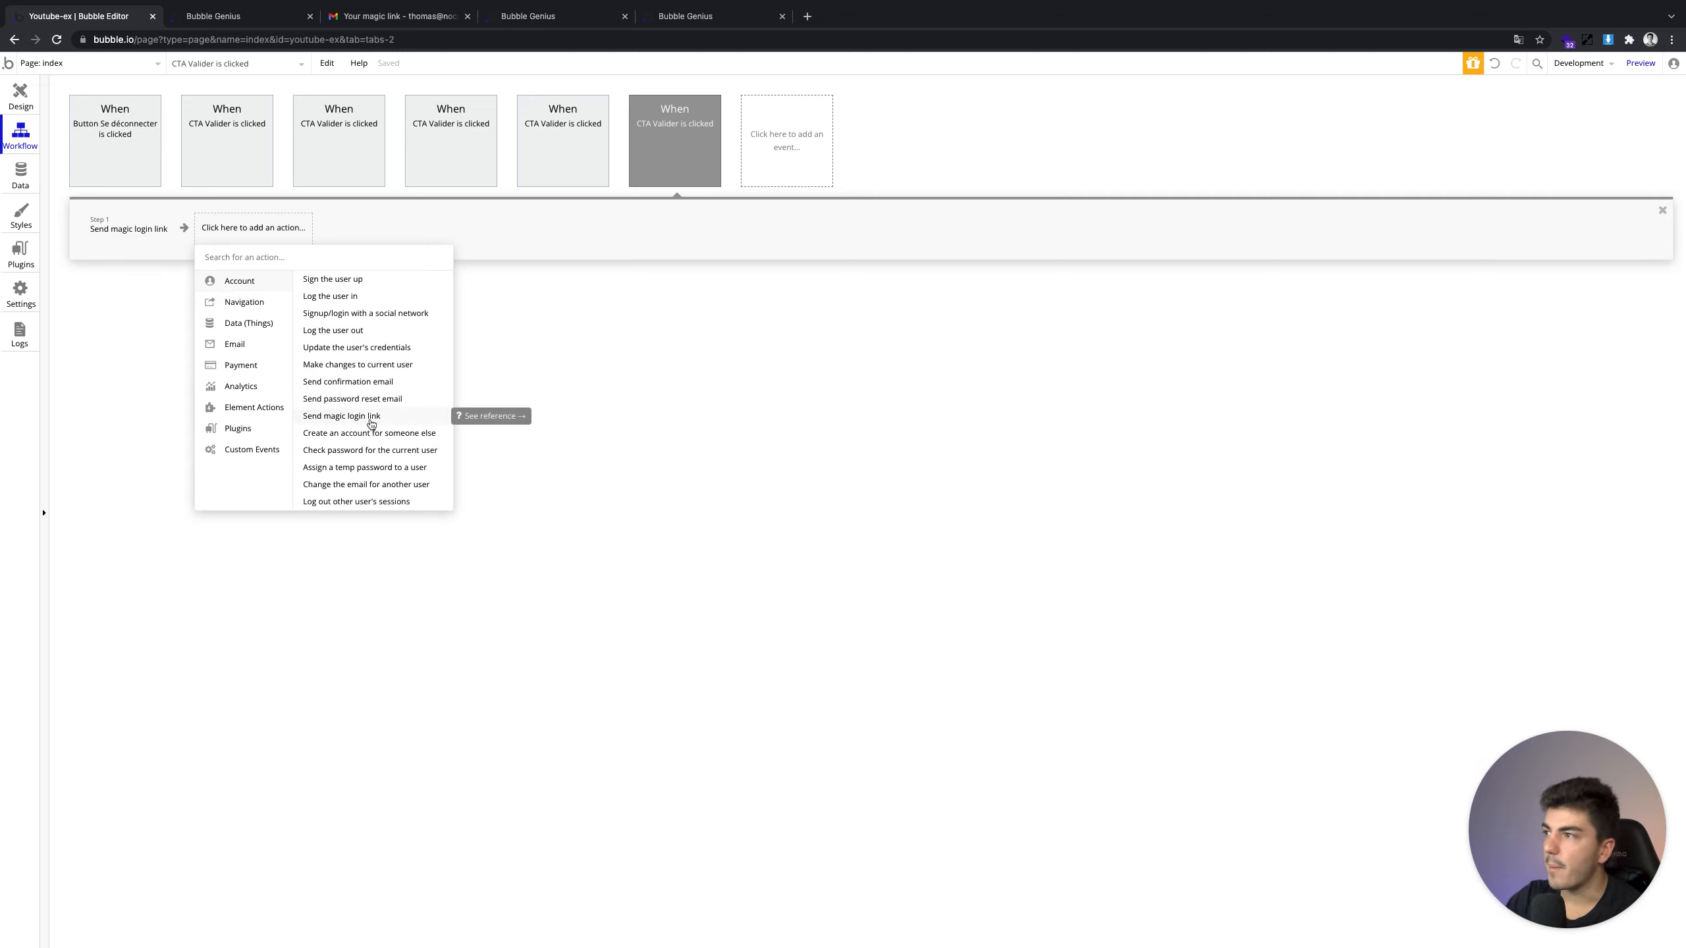
left_click(262, 307)
left_click(265, 324)
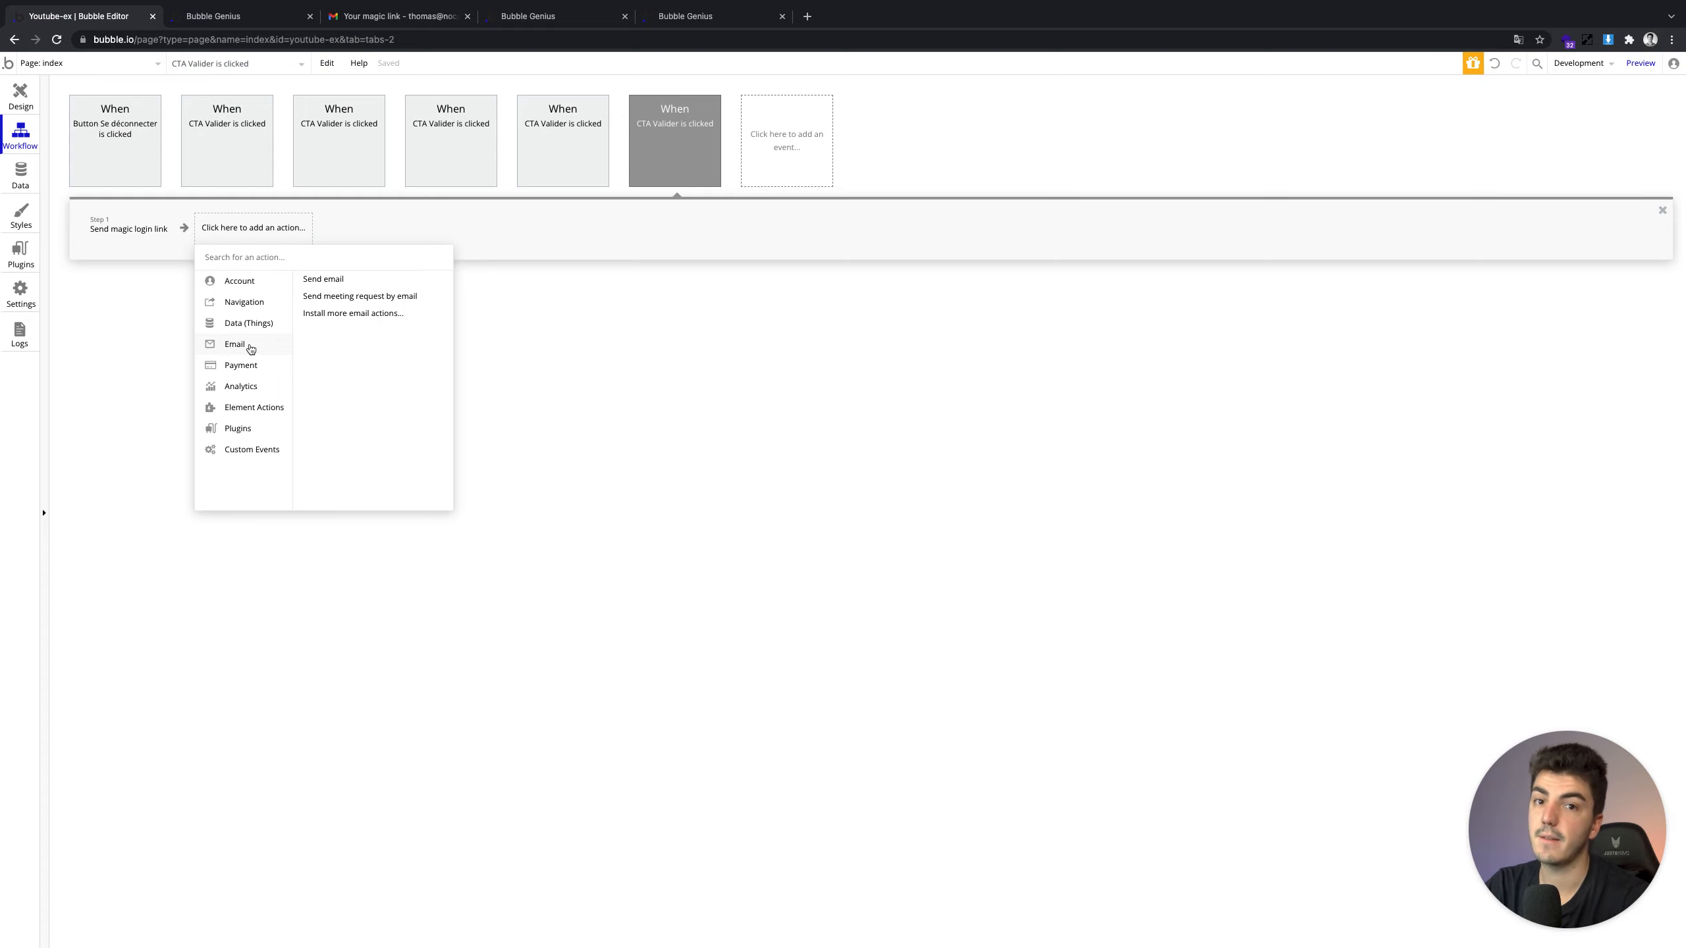
left_click(411, 233)
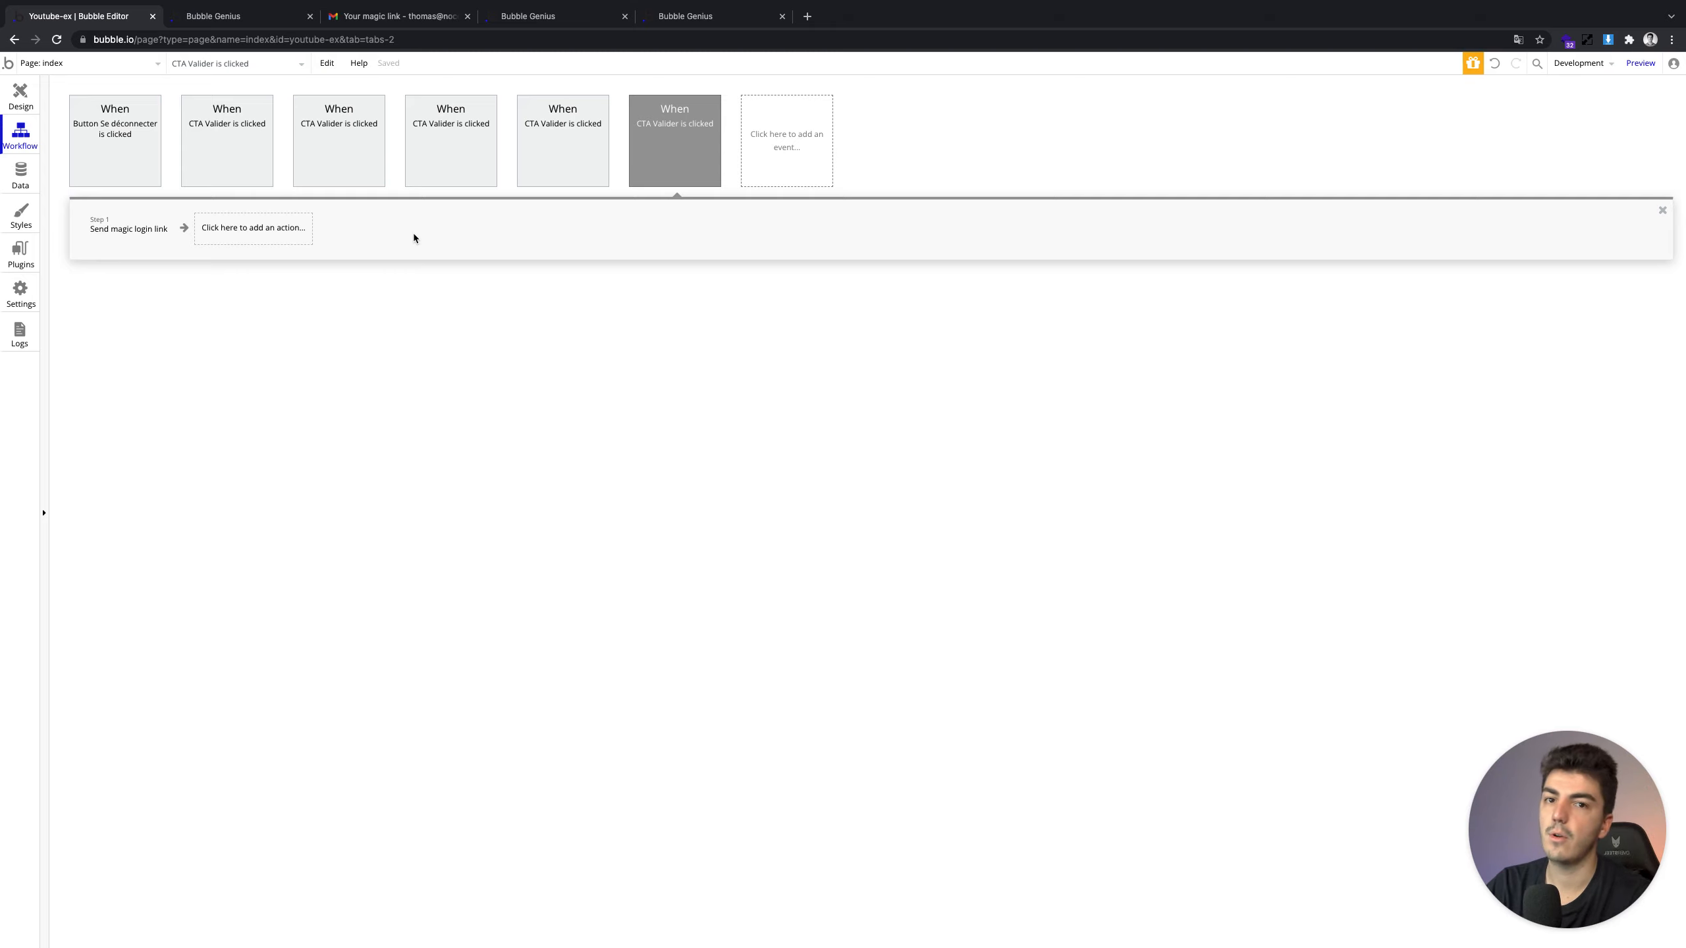